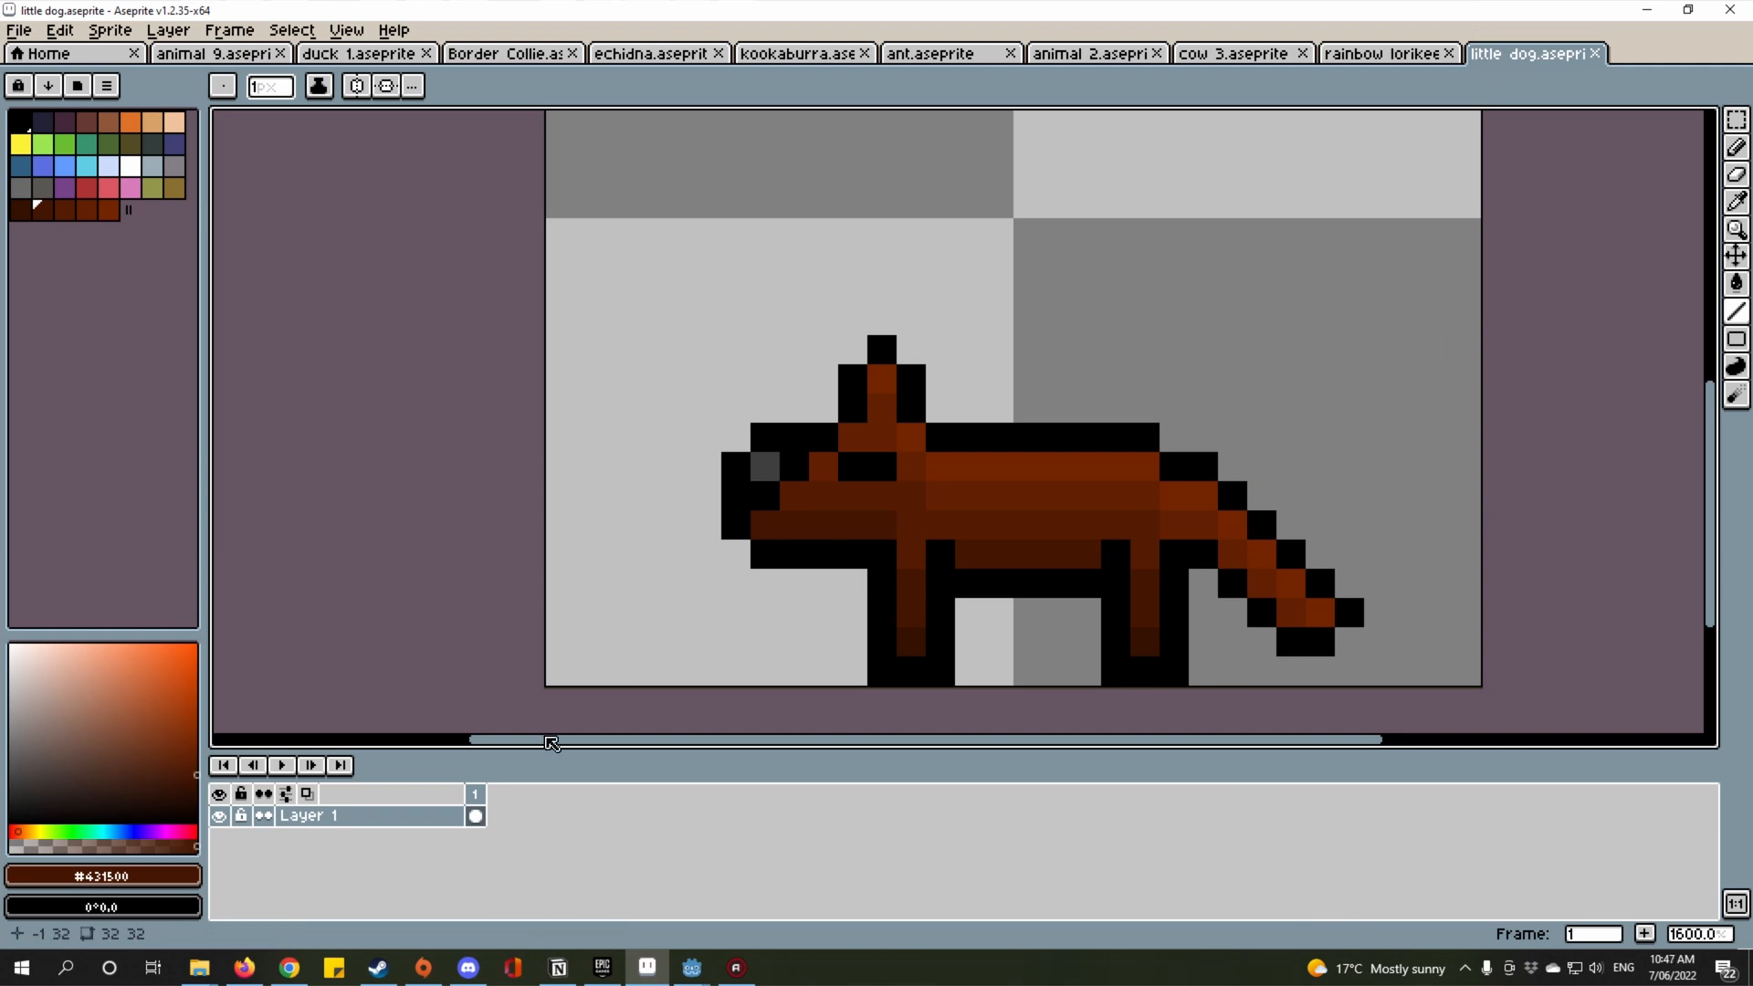
{"action": "left_click_drag", "start_coordinate": [1408, 554], "coordinate": [1359, 543]}
{"action": "scroll", "coordinate": [1410, 521], "scroll_direction": "up", "scroll_amount": 1}
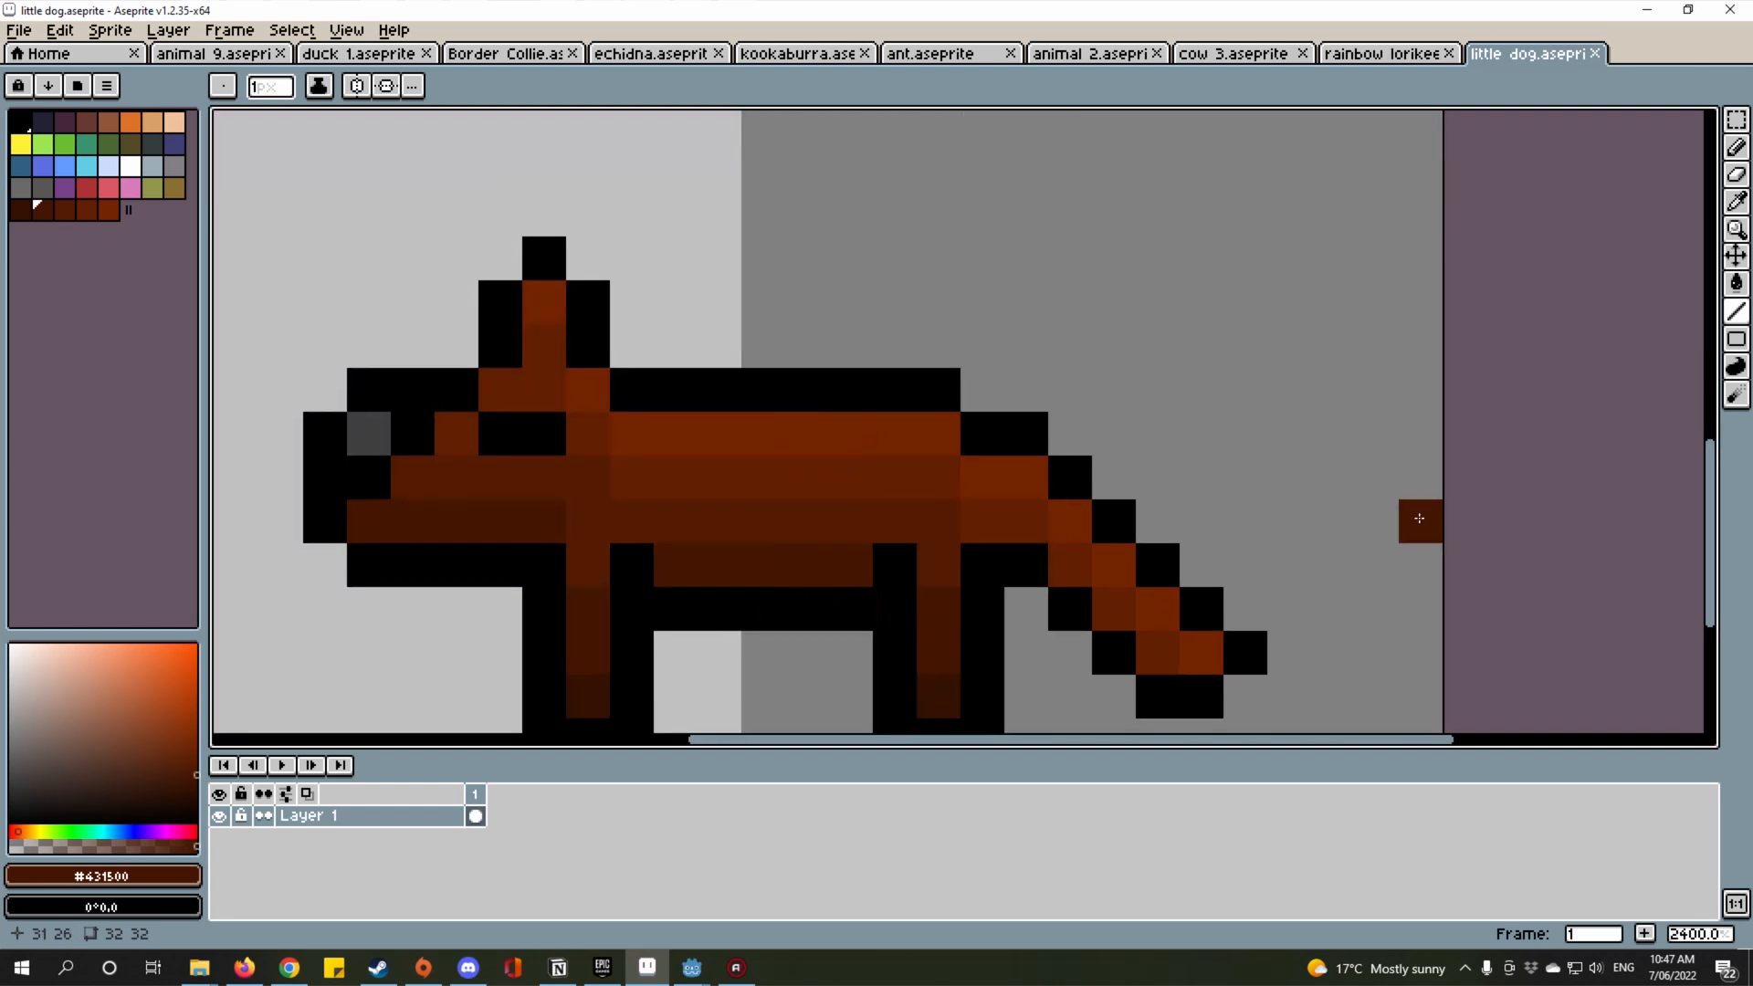
{"action": "scroll", "coordinate": [1283, 514], "scroll_direction": "down", "scroll_amount": 2}
{"action": "scroll", "coordinate": [1258, 511], "scroll_direction": "up", "scroll_amount": 1}
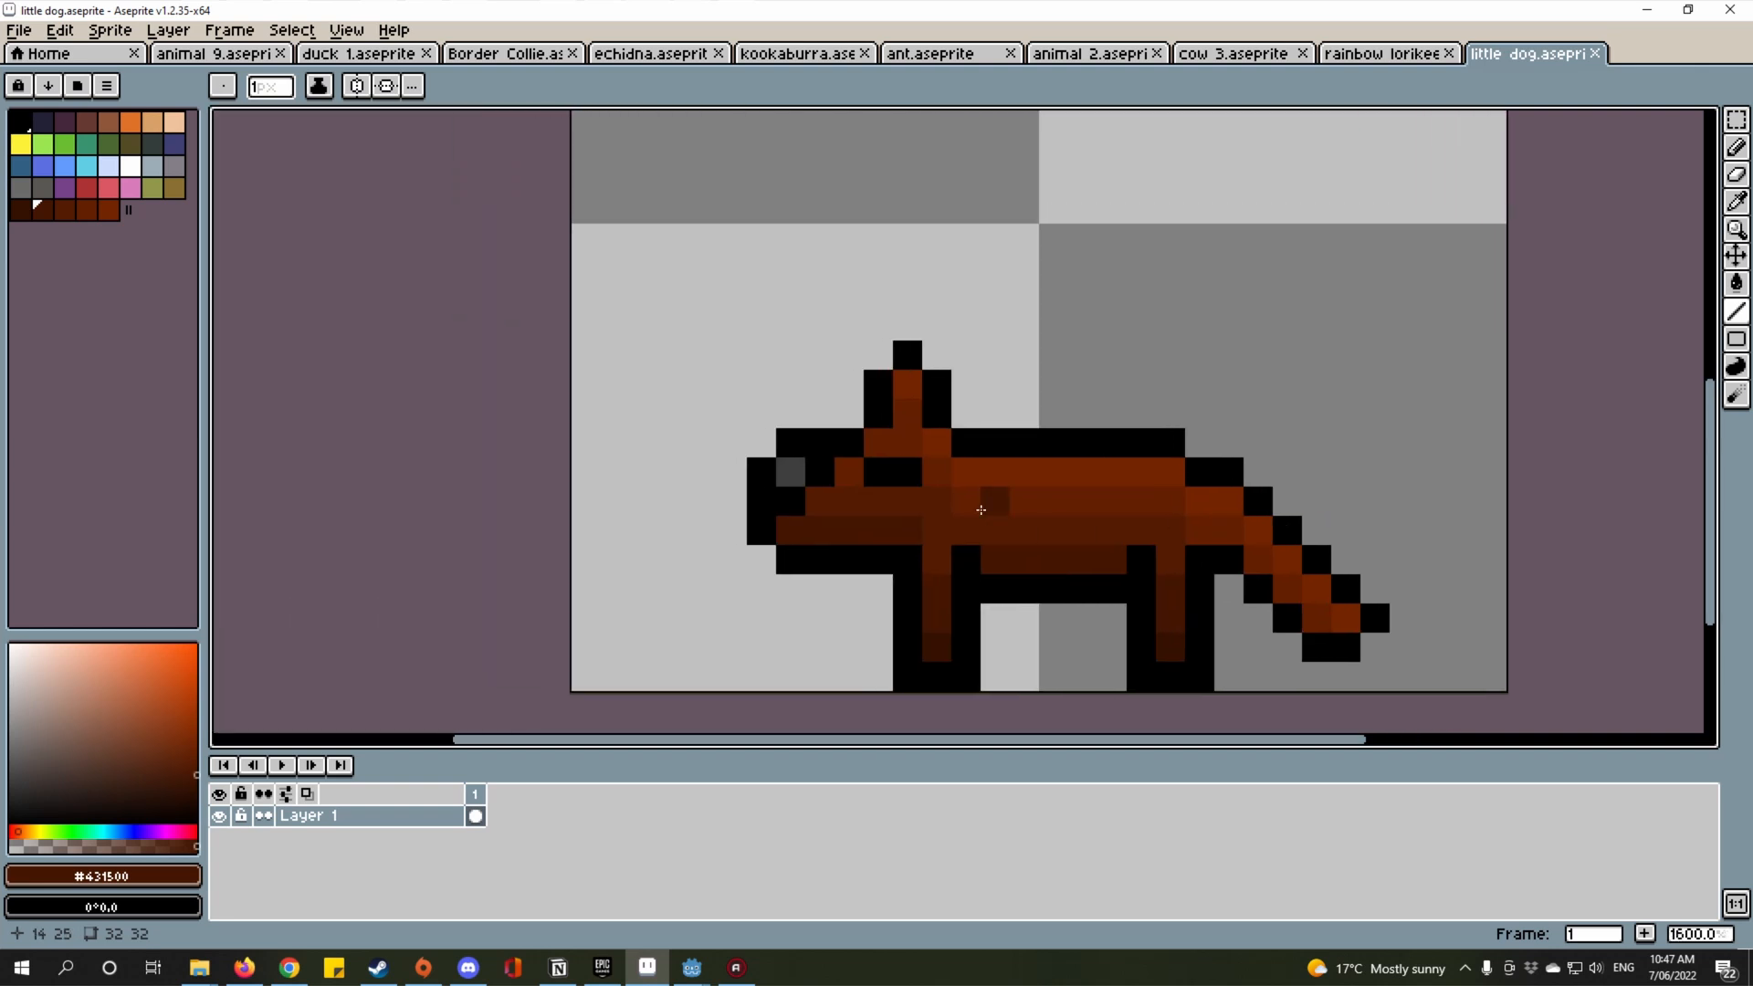
{"action": "left_click_drag", "start_coordinate": [1268, 490], "coordinate": [1179, 537]}
{"action": "scroll", "coordinate": [1205, 519], "scroll_direction": "down", "scroll_amount": 1}
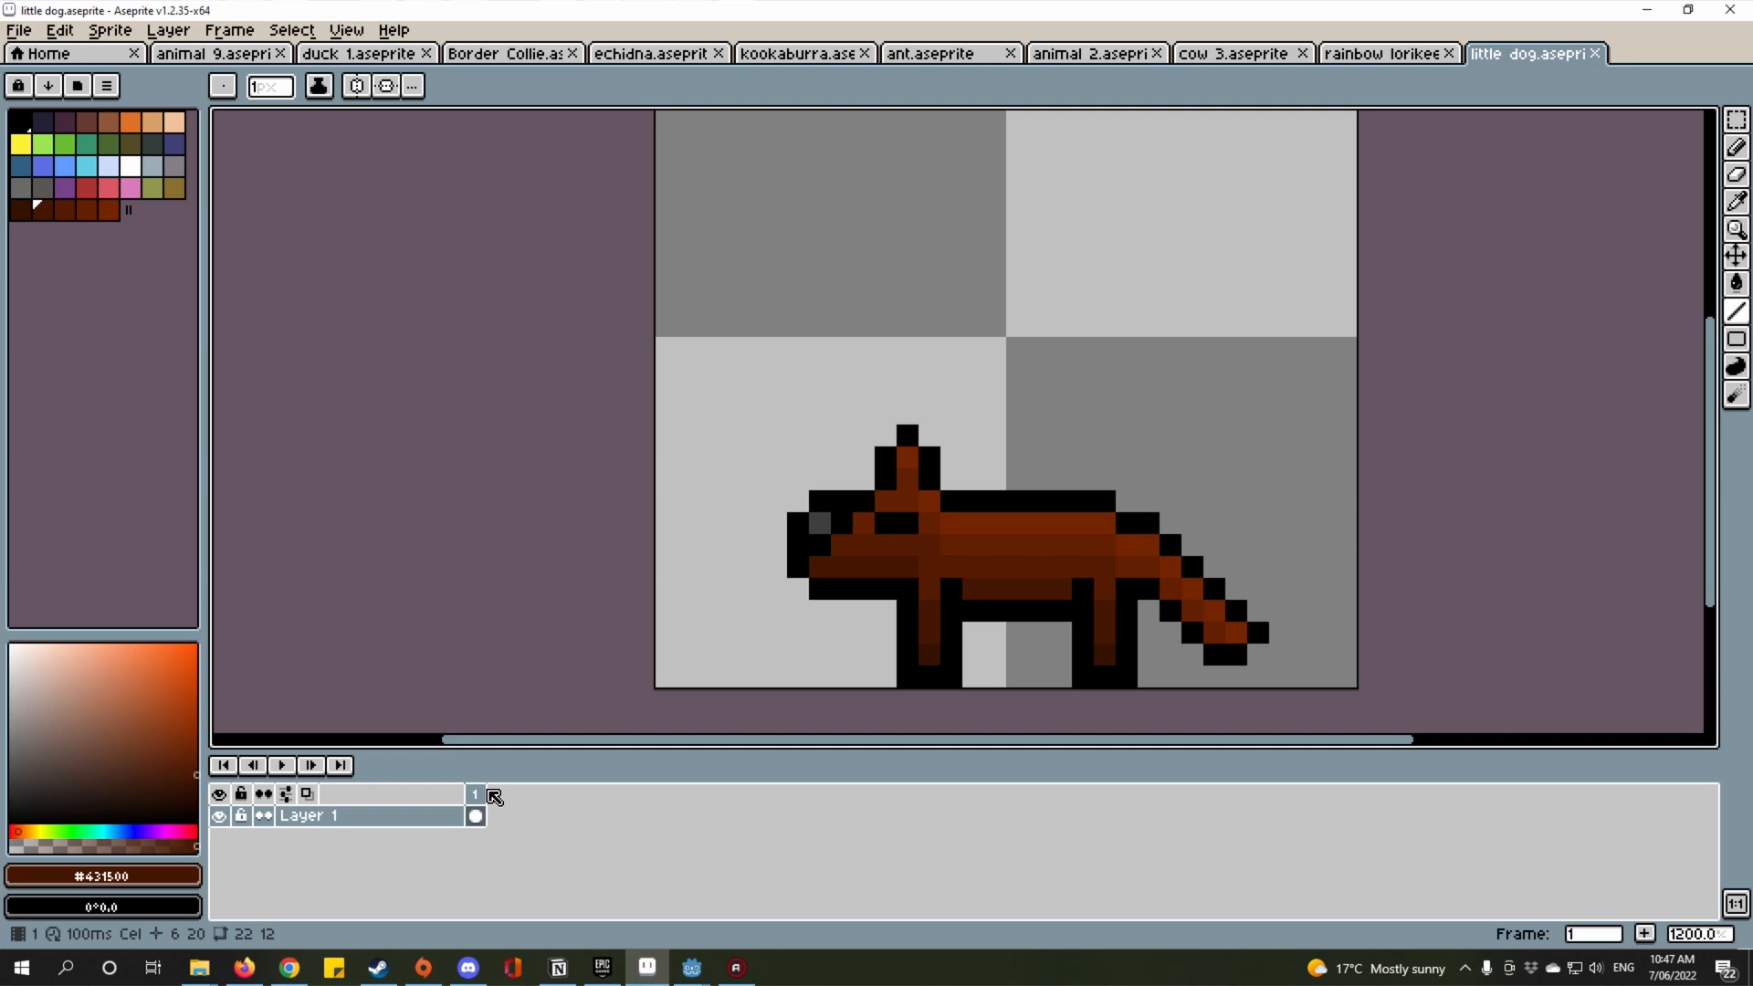
View the Border Collie, duck 1 and animal 2 sprites with their animation timelines.
{"action": "left_click", "coordinate": [470, 54]}
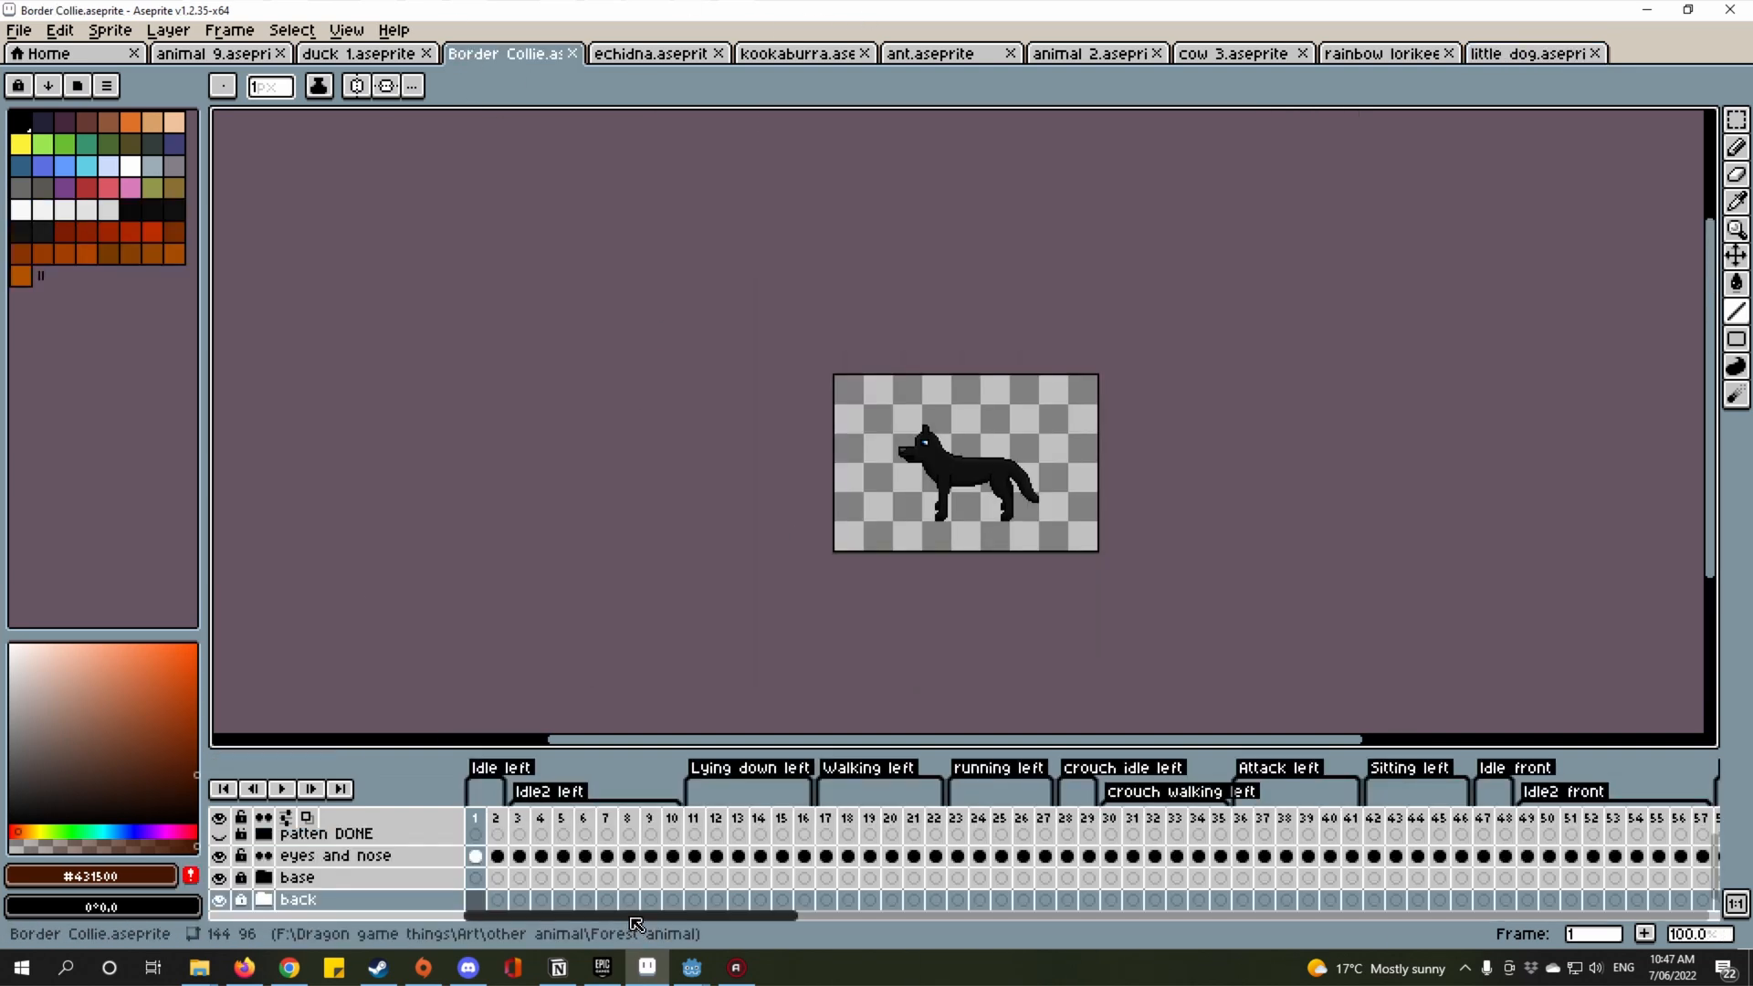
{"action": "left_click_drag", "start_coordinate": [636, 925], "coordinate": [587, 918]}
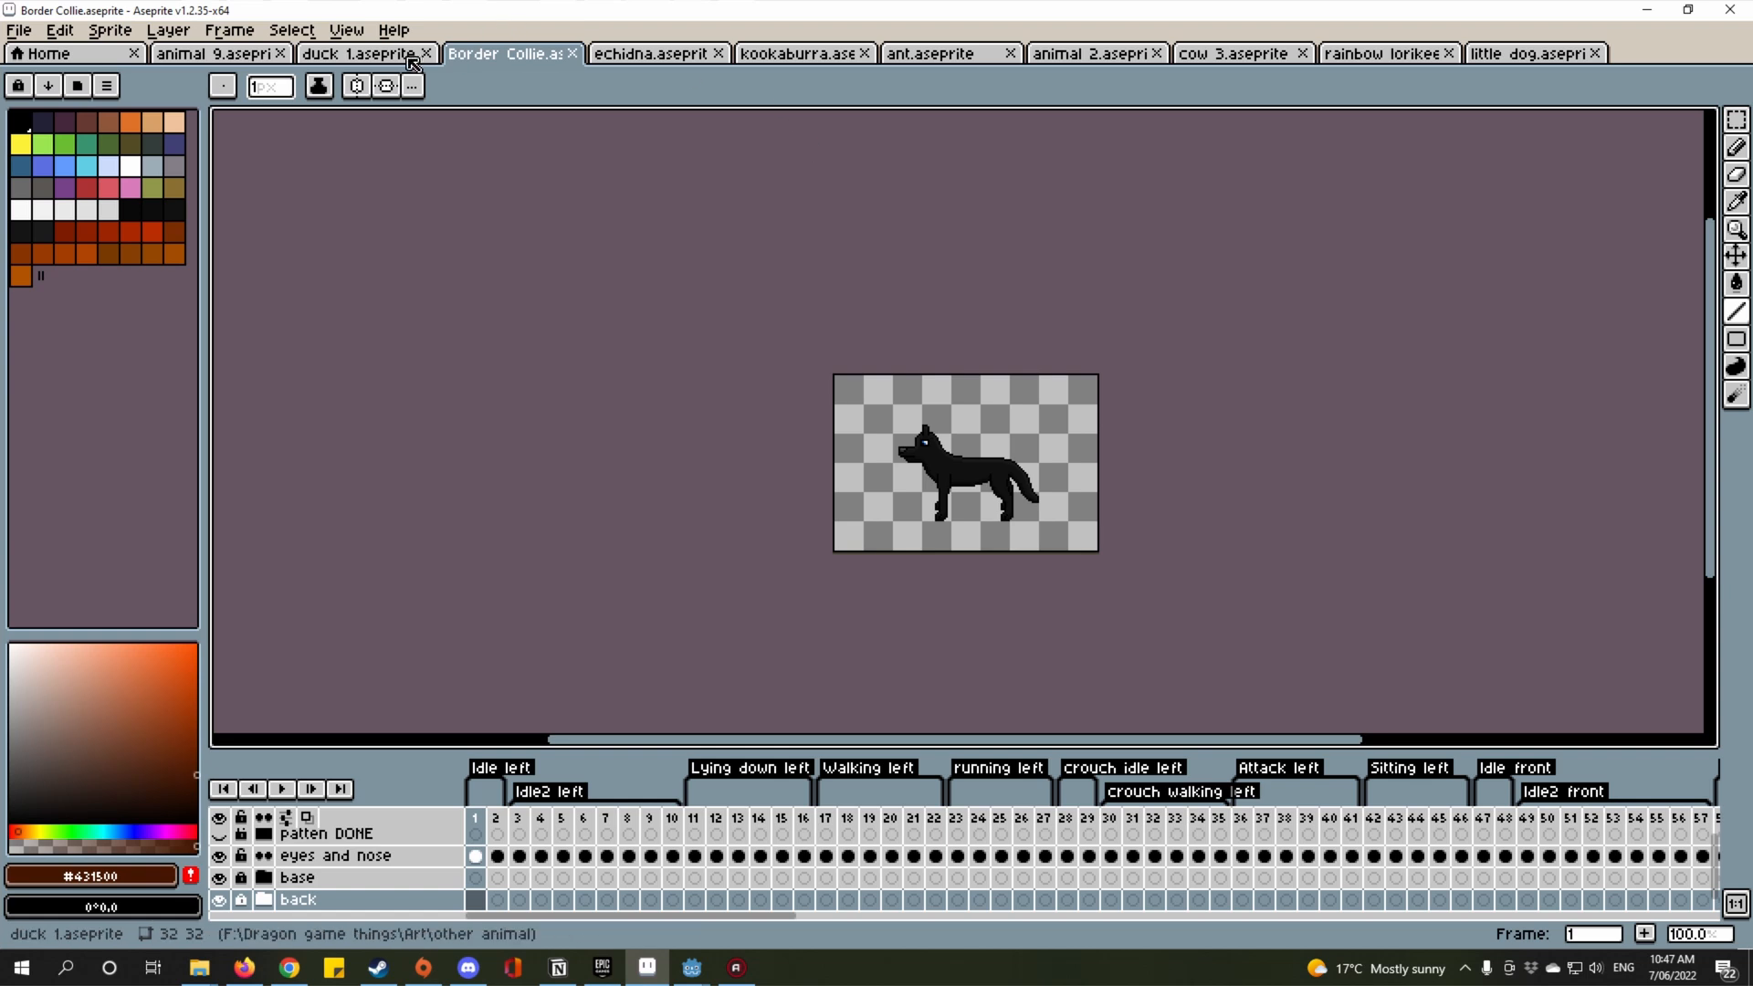
{"action": "left_click", "coordinate": [411, 58]}
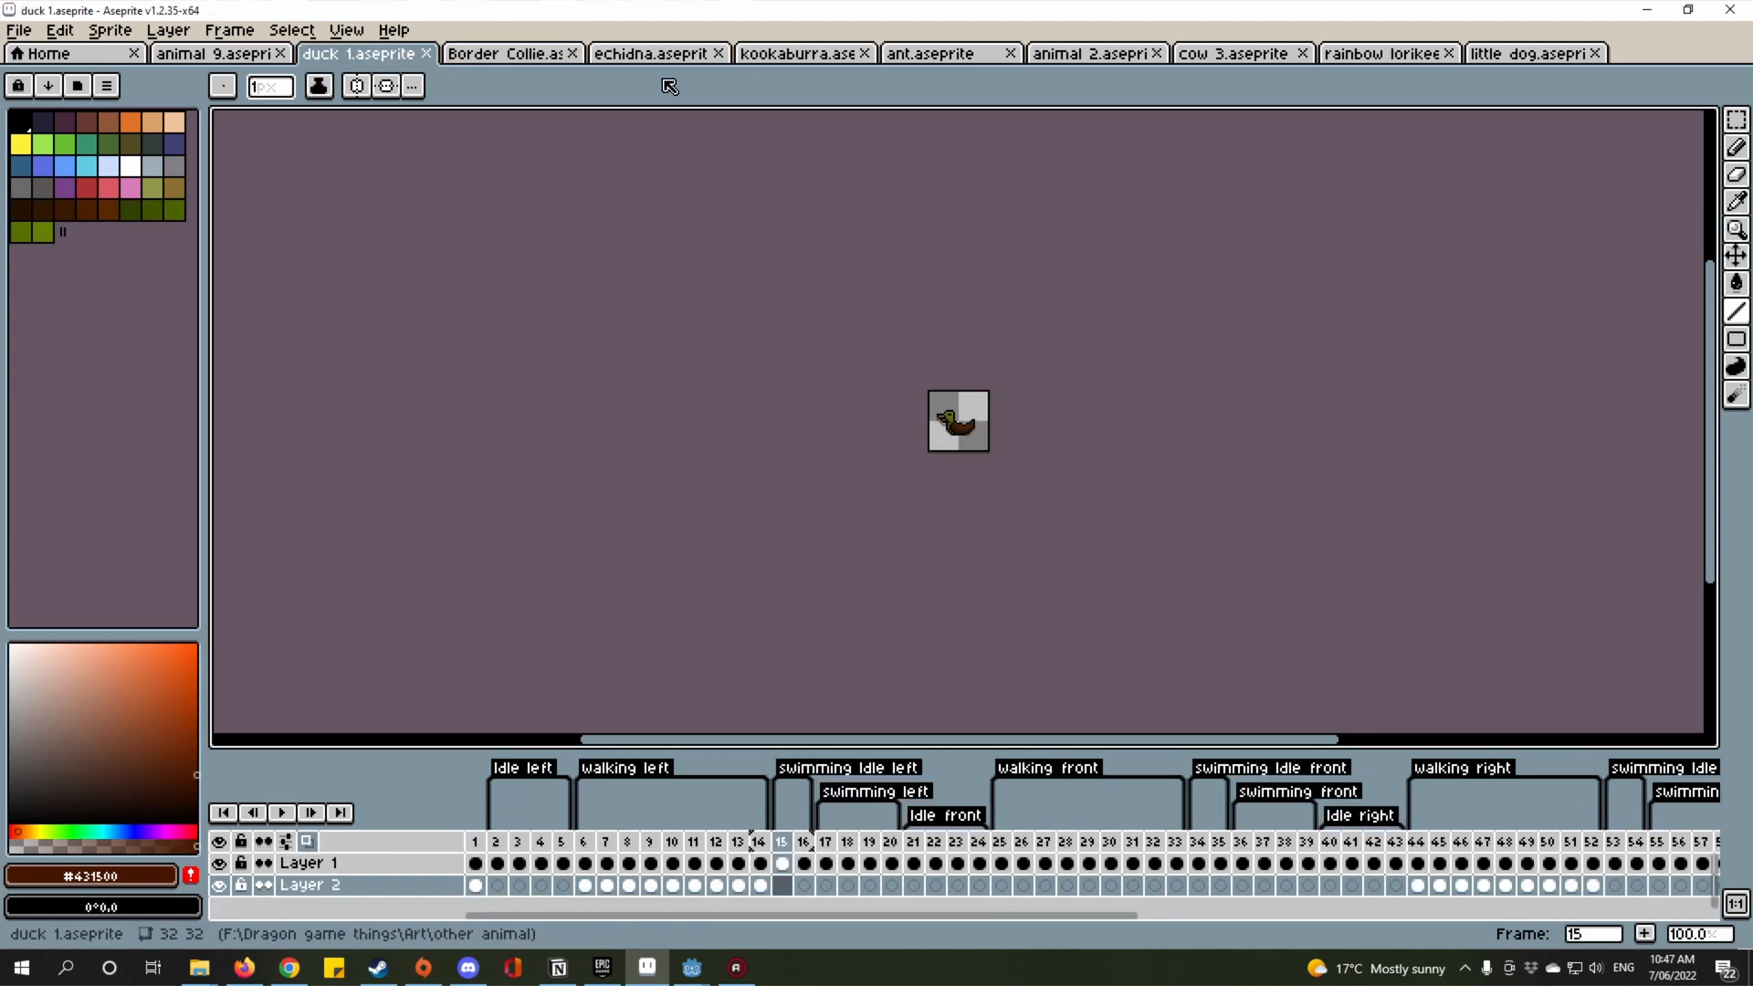
{"action": "left_click", "coordinate": [1094, 57]}
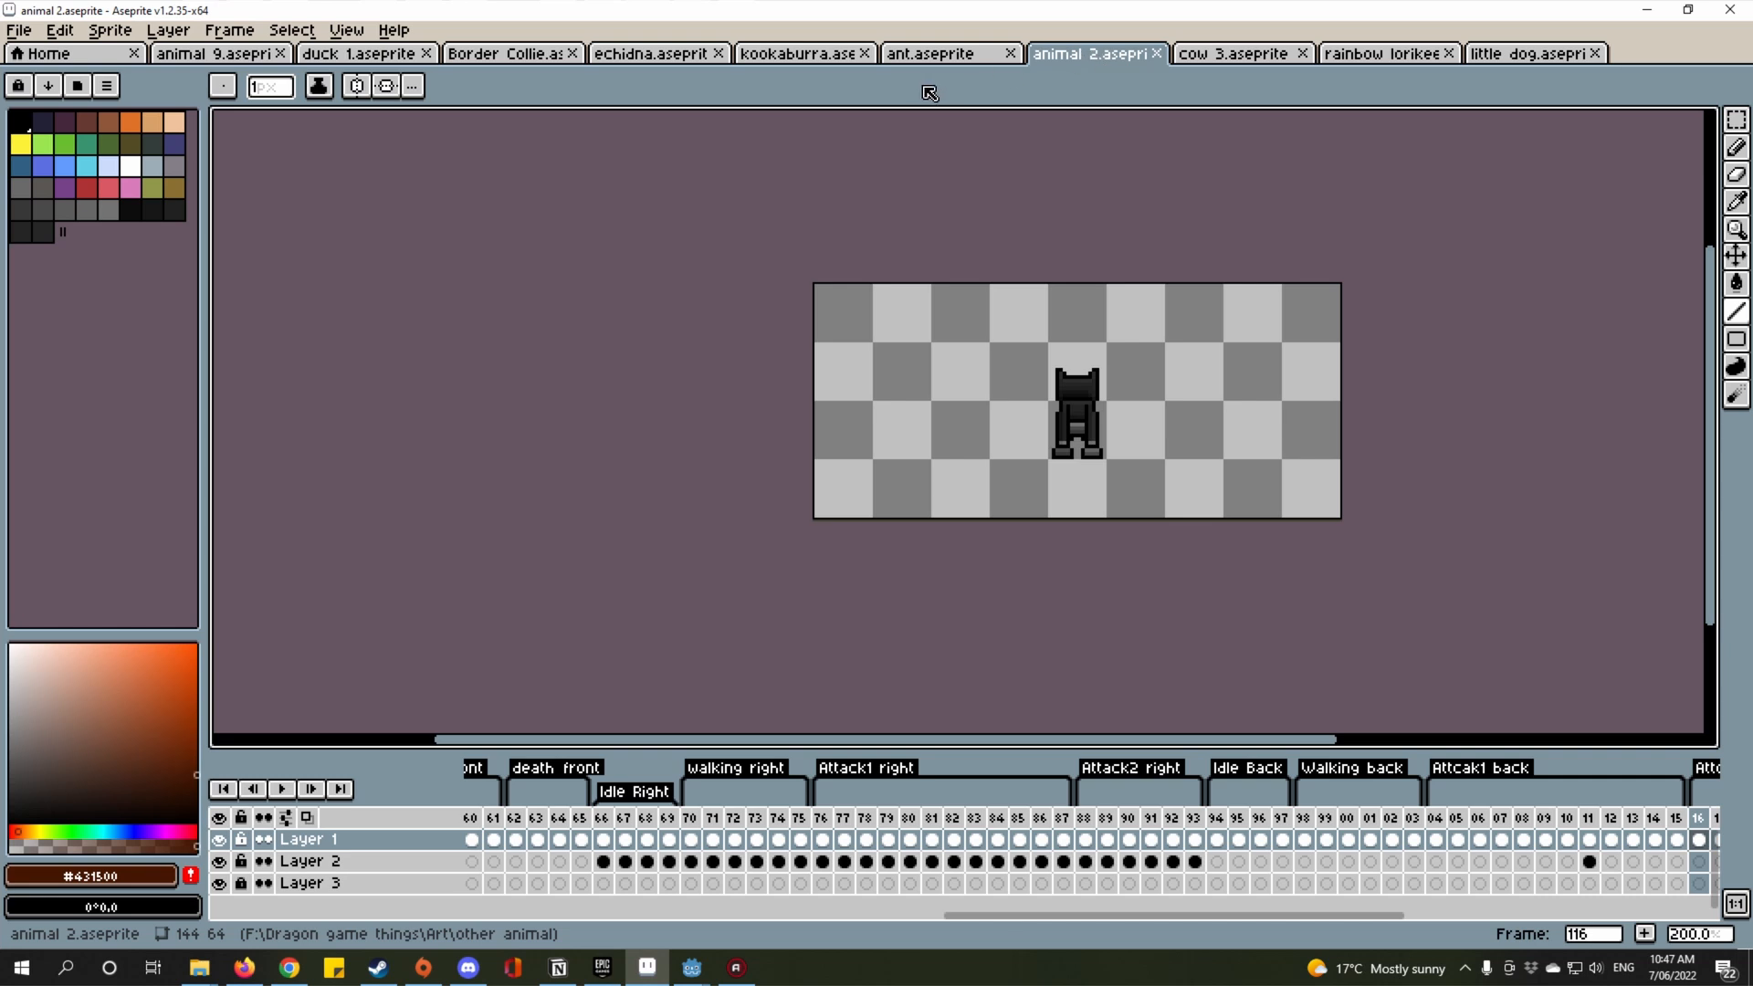
Open the kookaburra sprite and review frames 1 to 3 at the start of its timeline, ending on frame 2.
{"action": "left_click", "coordinate": [785, 56]}
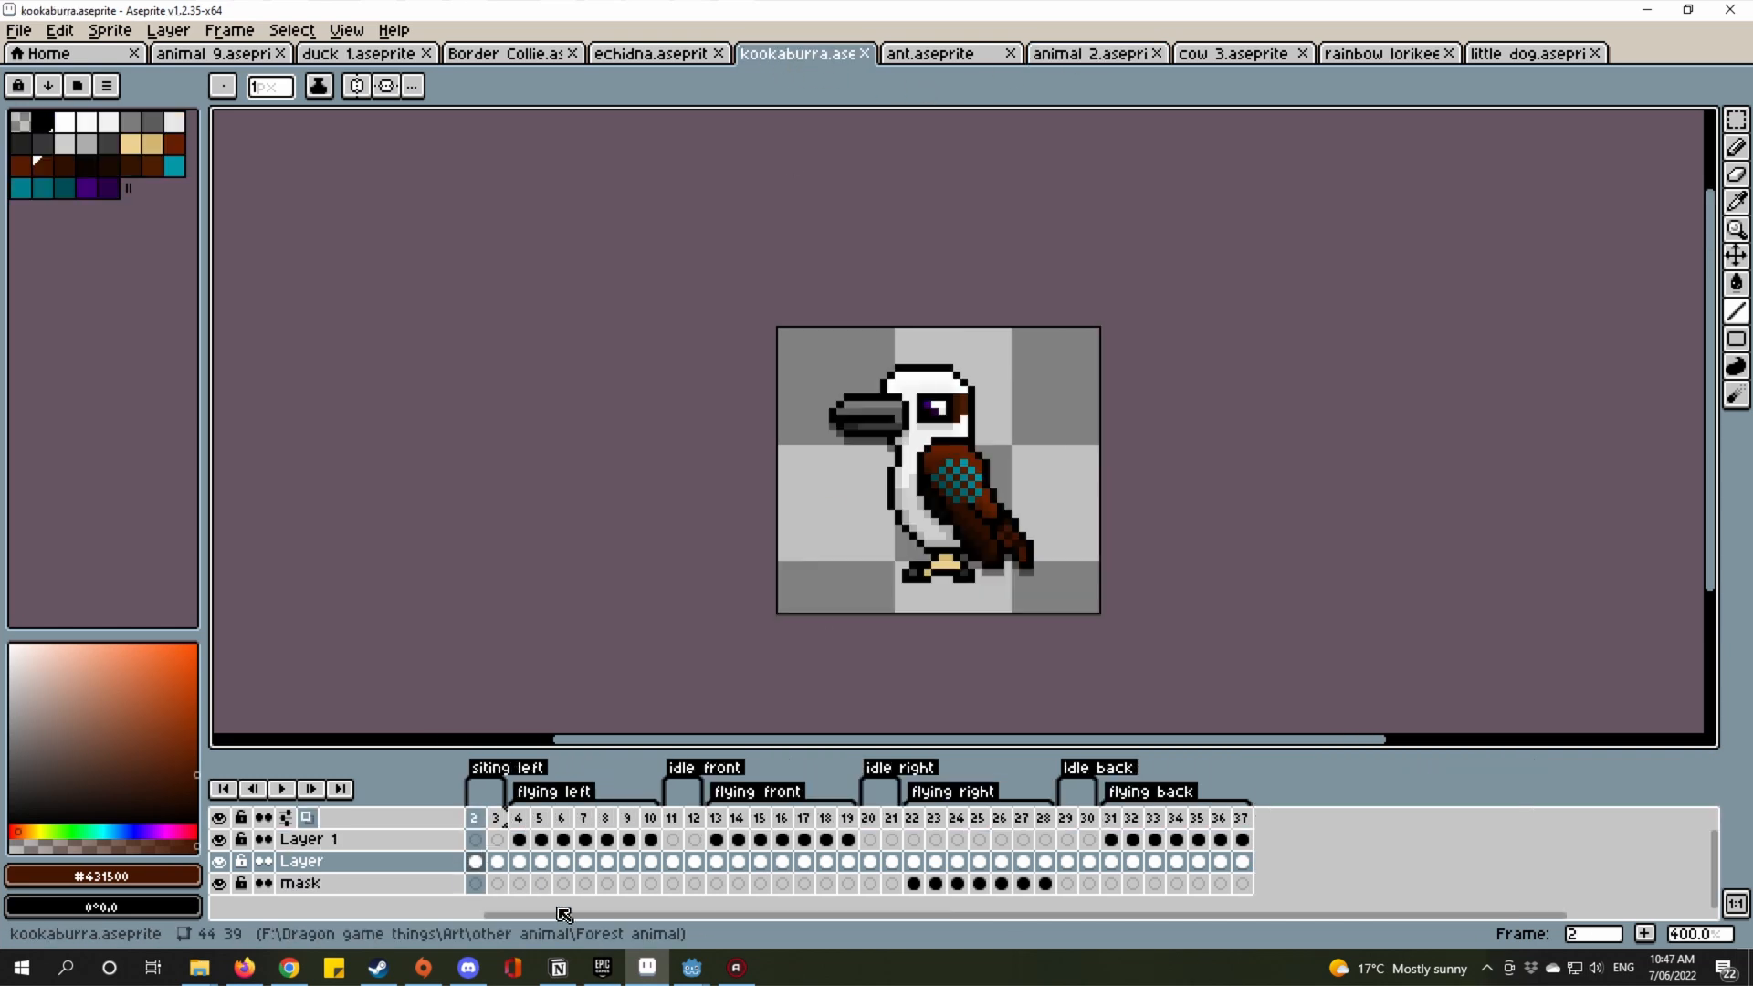
{"action": "left_click_drag", "start_coordinate": [562, 917], "coordinate": [496, 918]}
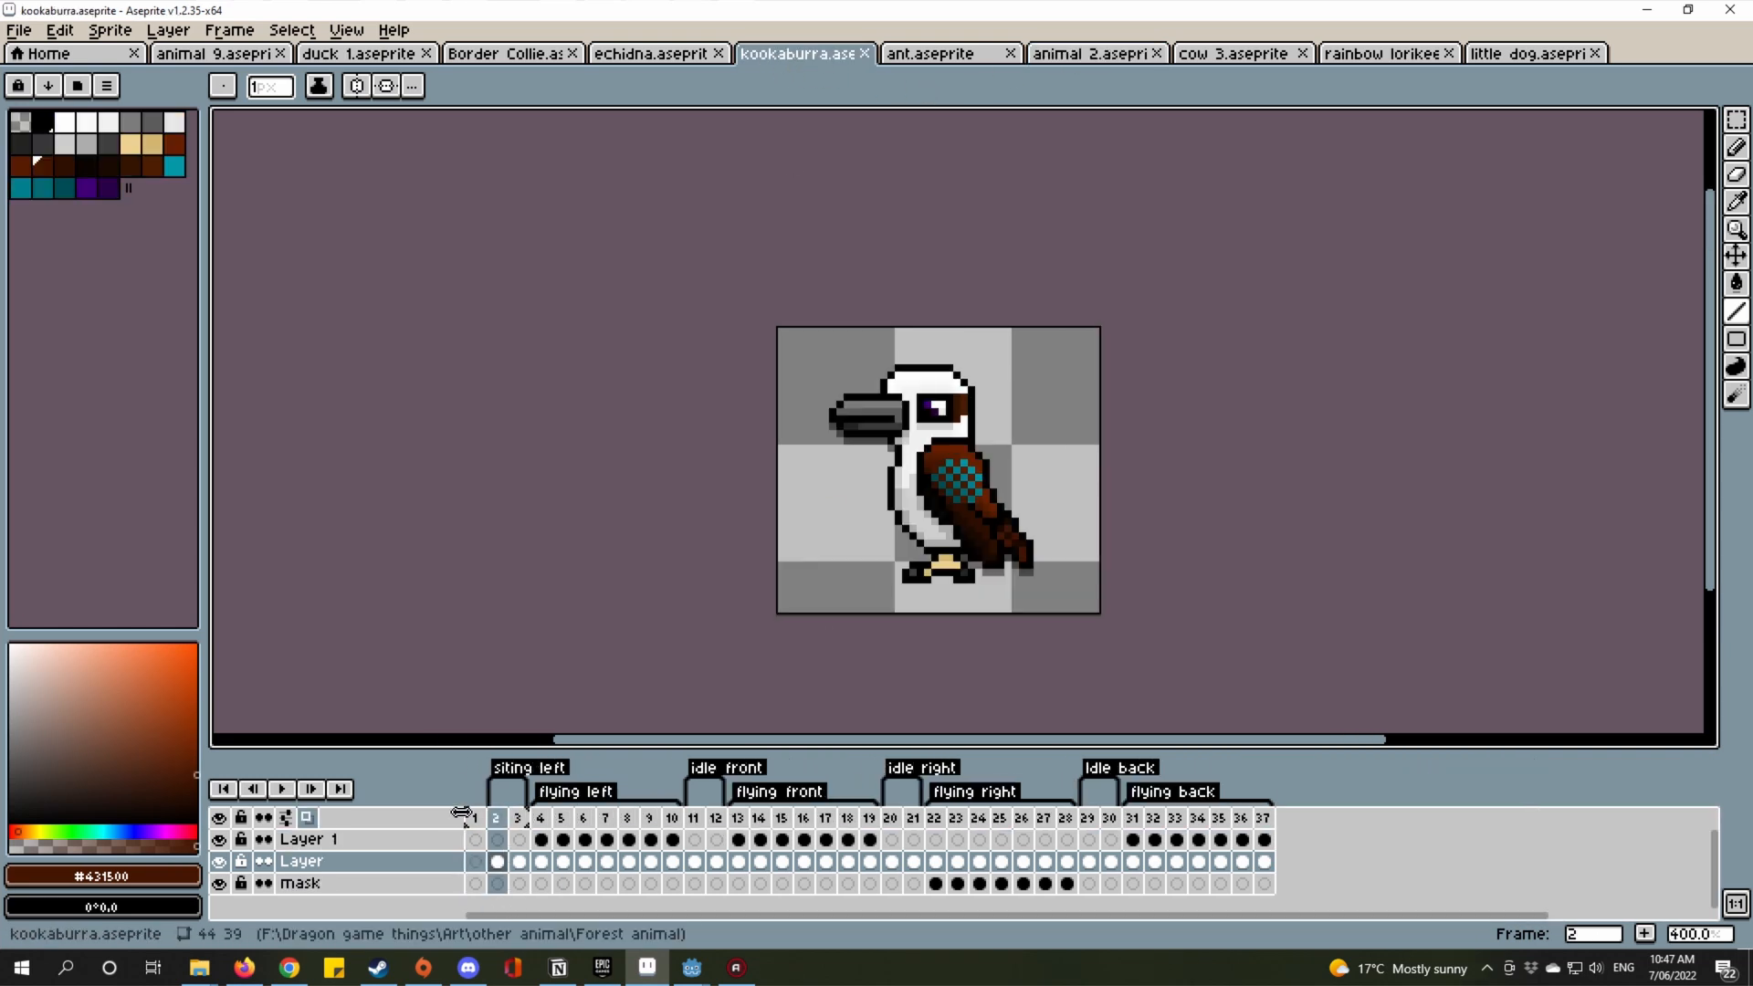
{"action": "left_click_drag", "start_coordinate": [475, 817], "coordinate": [529, 820]}
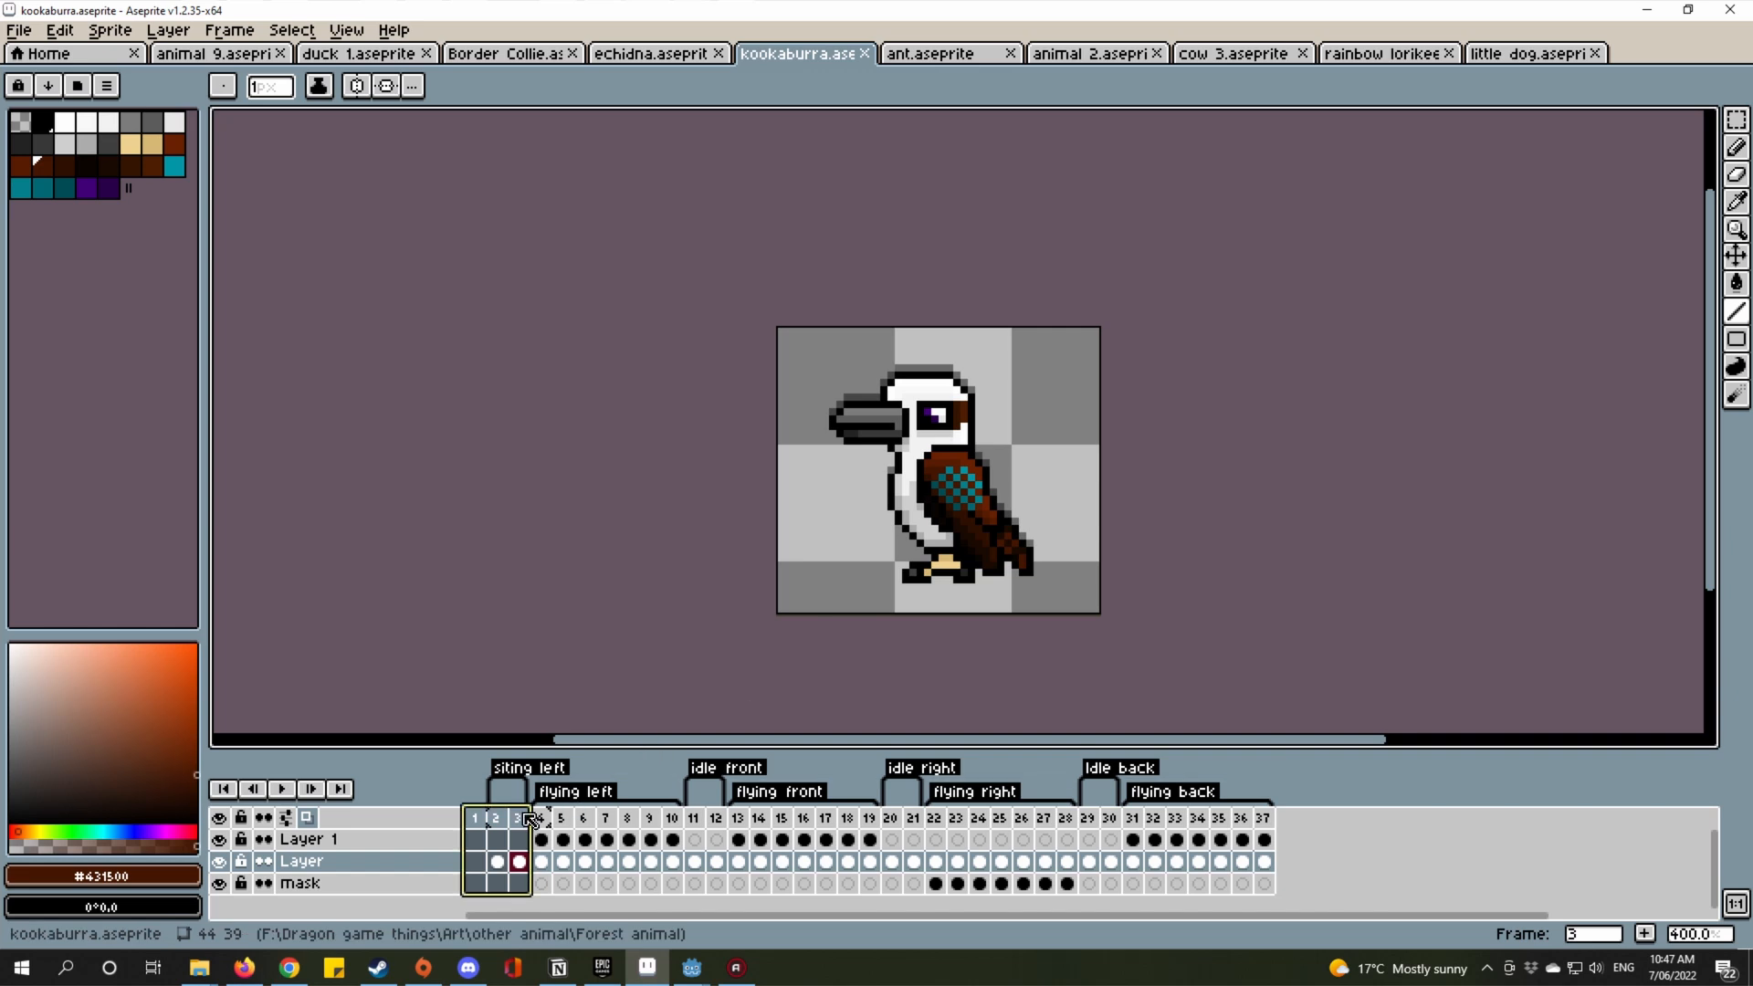
{"action": "left_click", "coordinate": [495, 861]}
Switch to the Dragon Game With Godot project in Godot, save it and run the game in a maximized window.
{"action": "mouse_move", "coordinate": [691, 974]}
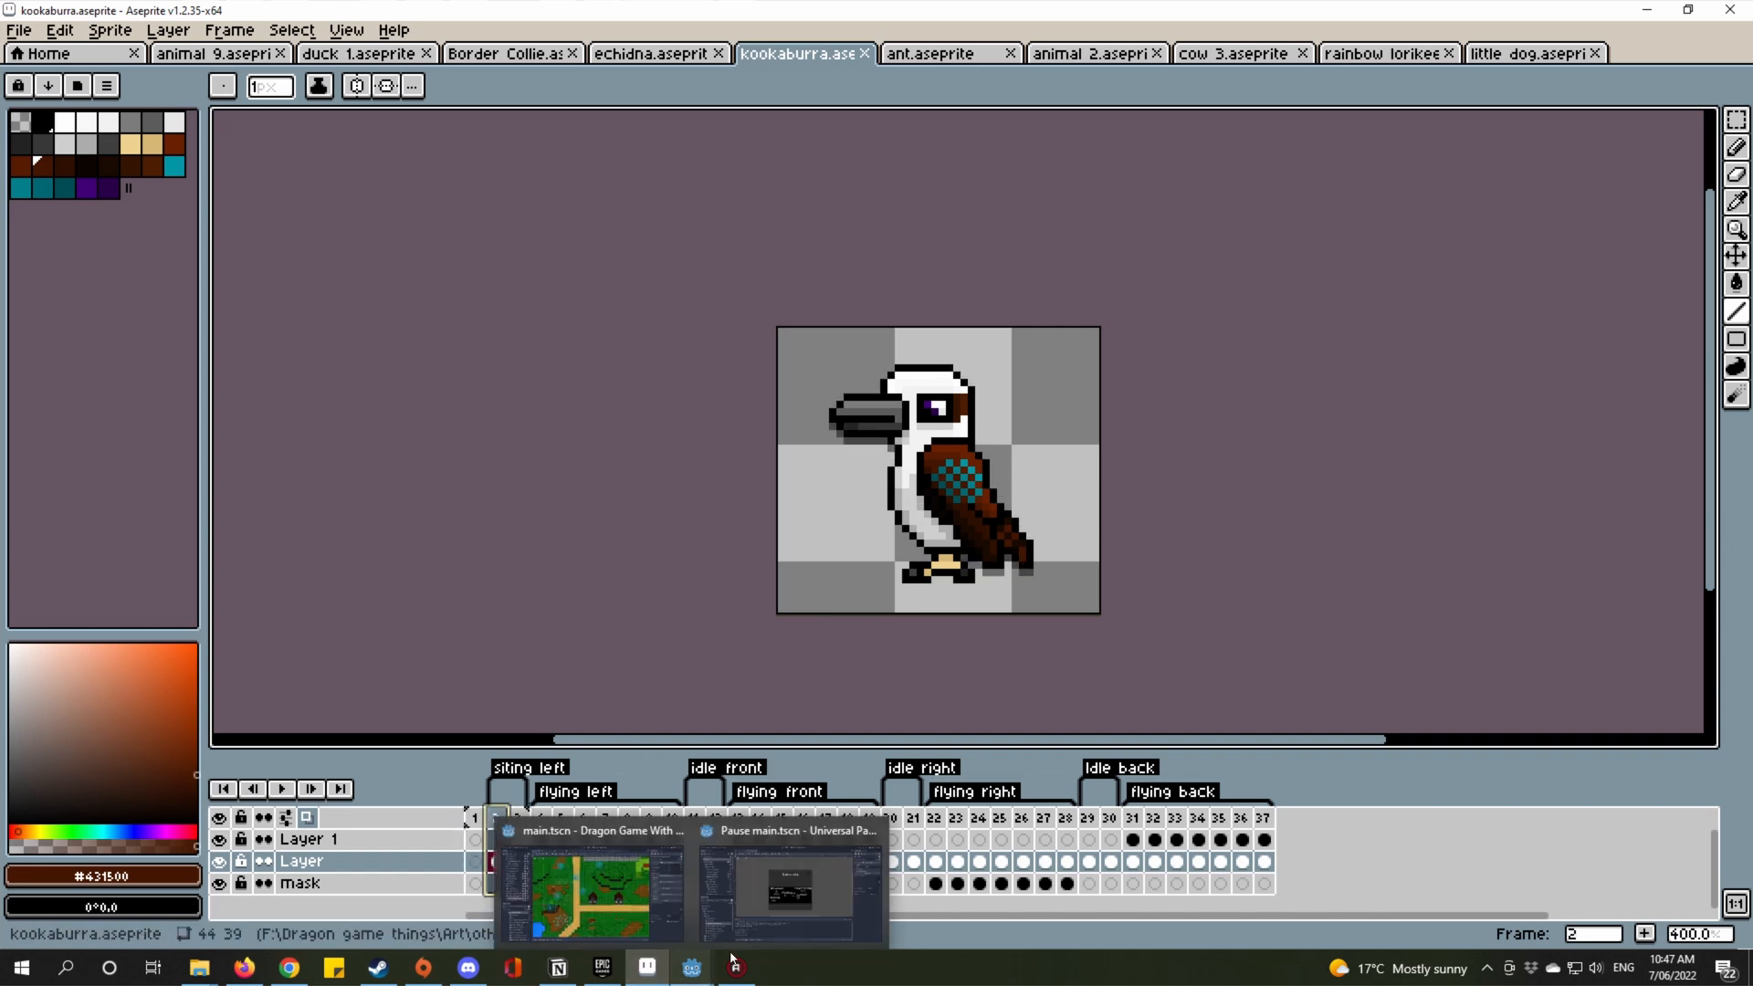
{"action": "left_click", "coordinate": [562, 868]}
{"action": "scroll", "coordinate": [994, 483], "scroll_direction": "down", "scroll_amount": 1}
{"action": "left_click_drag", "start_coordinate": [993, 483], "coordinate": [1039, 262]}
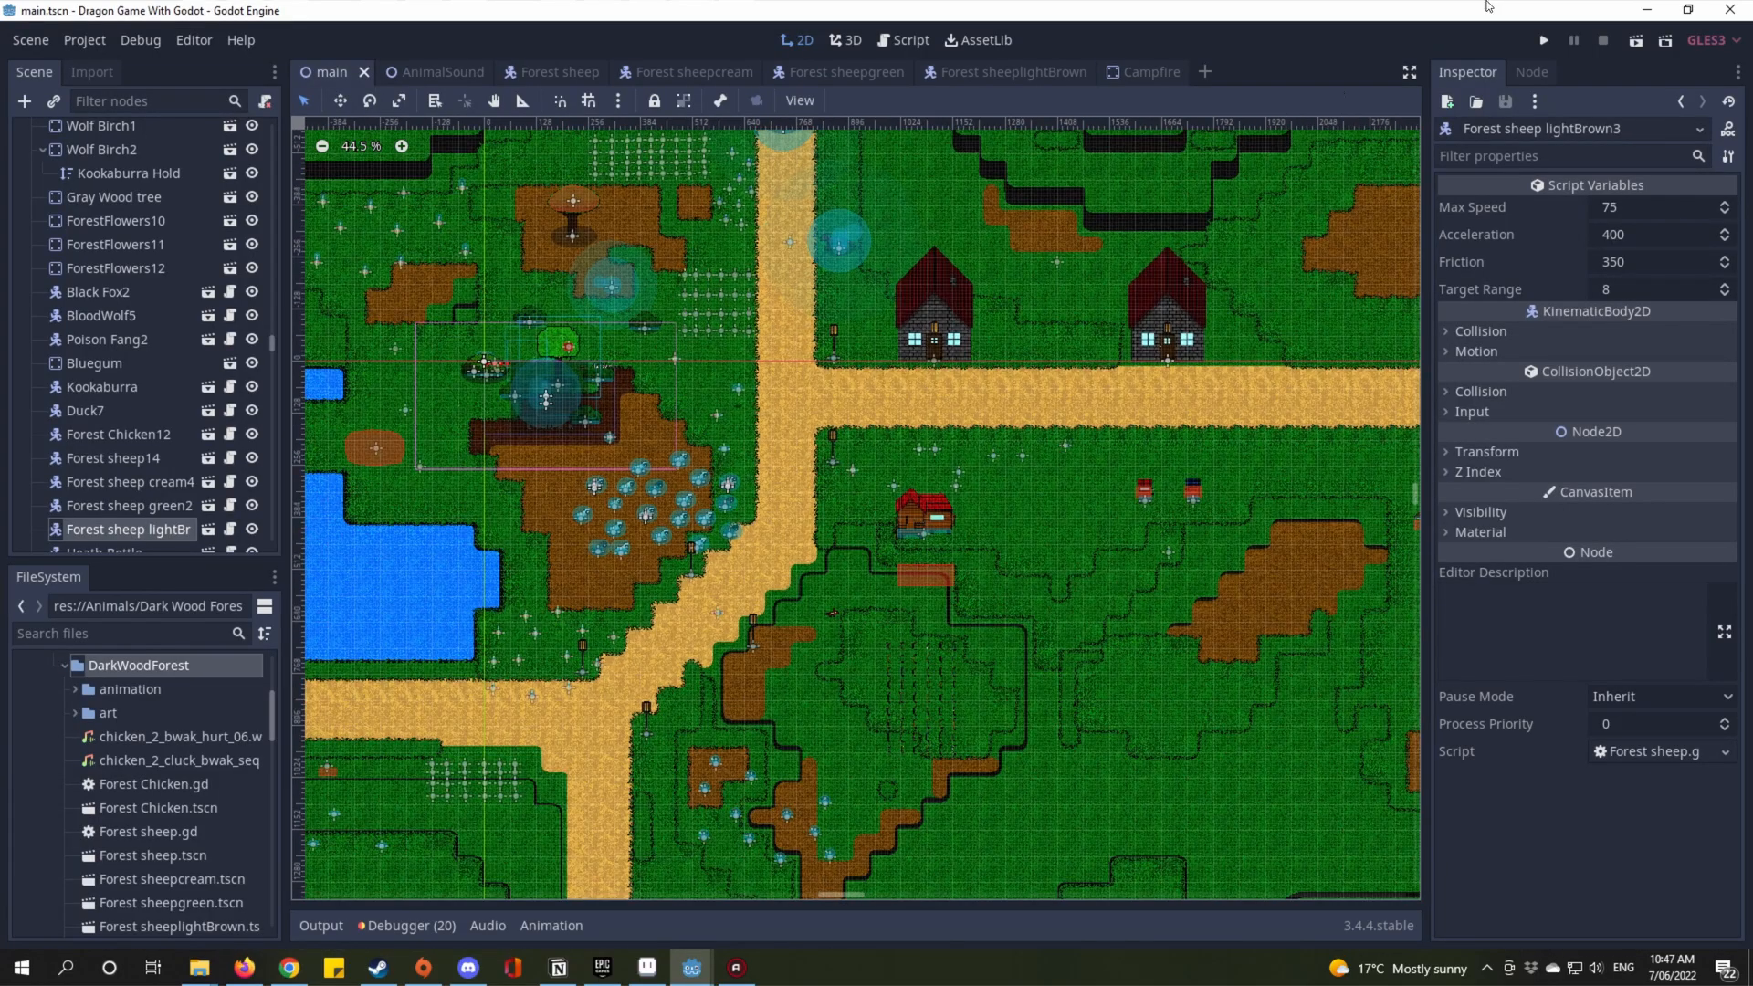
{"action": "key", "text": "ctrl+s"}
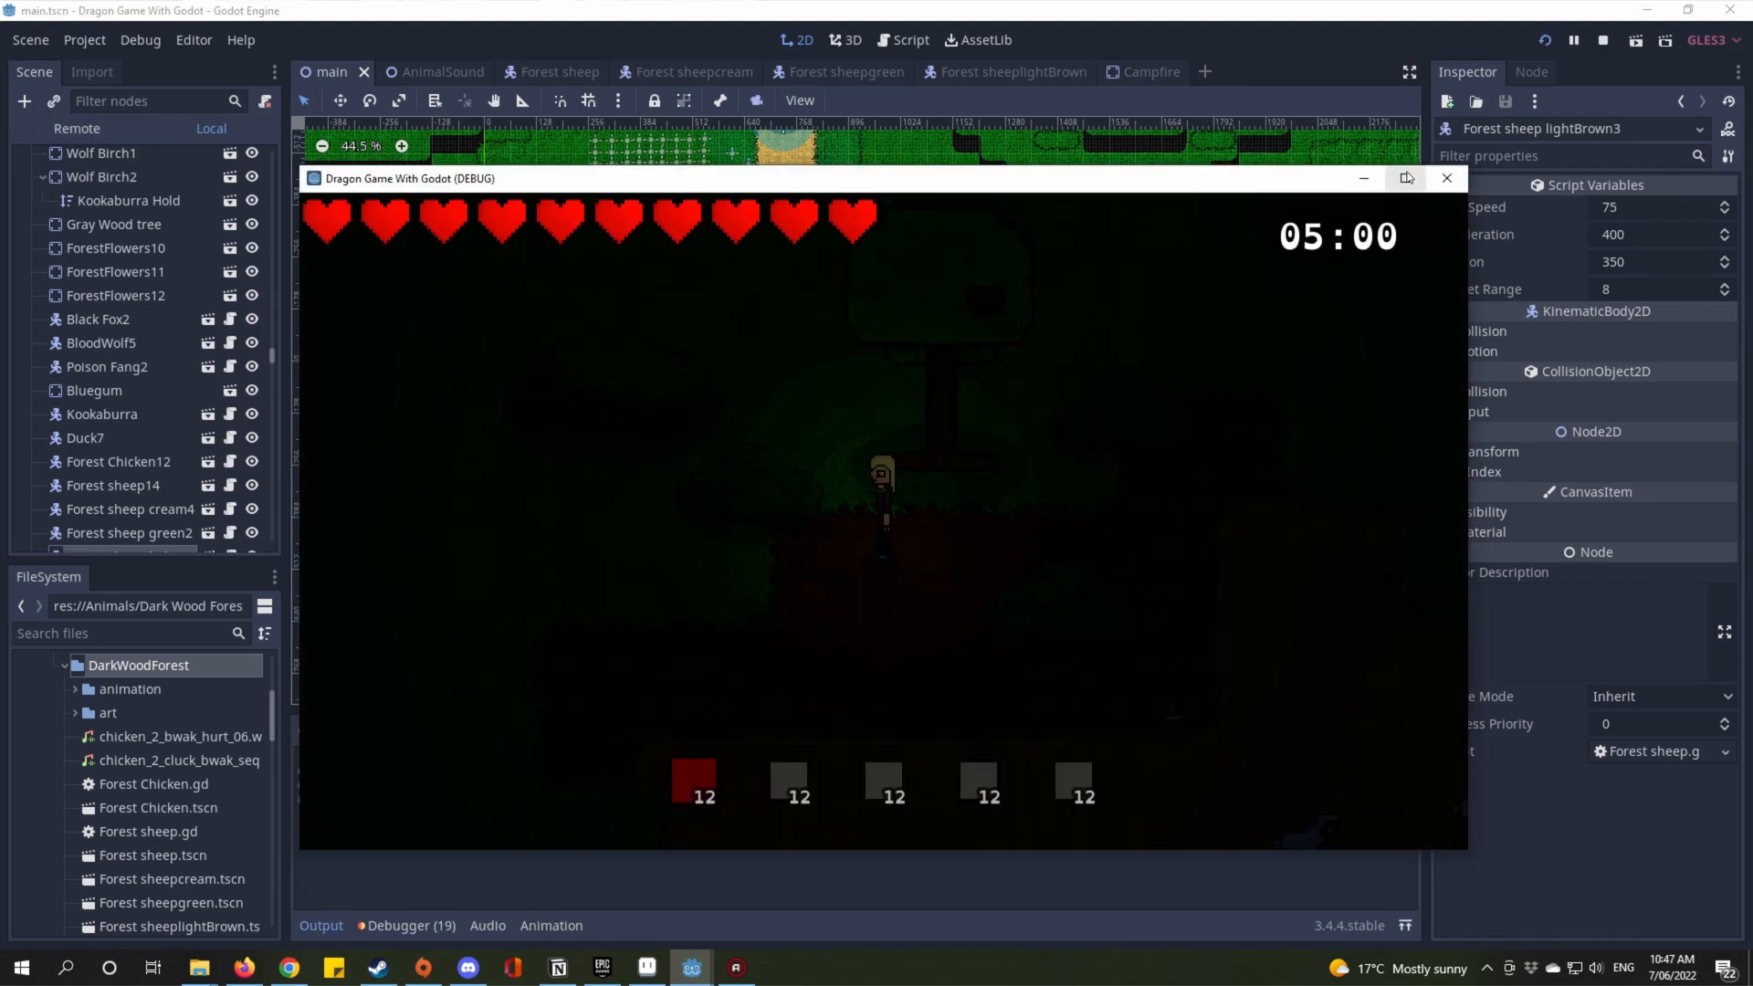
{"action": "left_click", "coordinate": [1406, 177]}
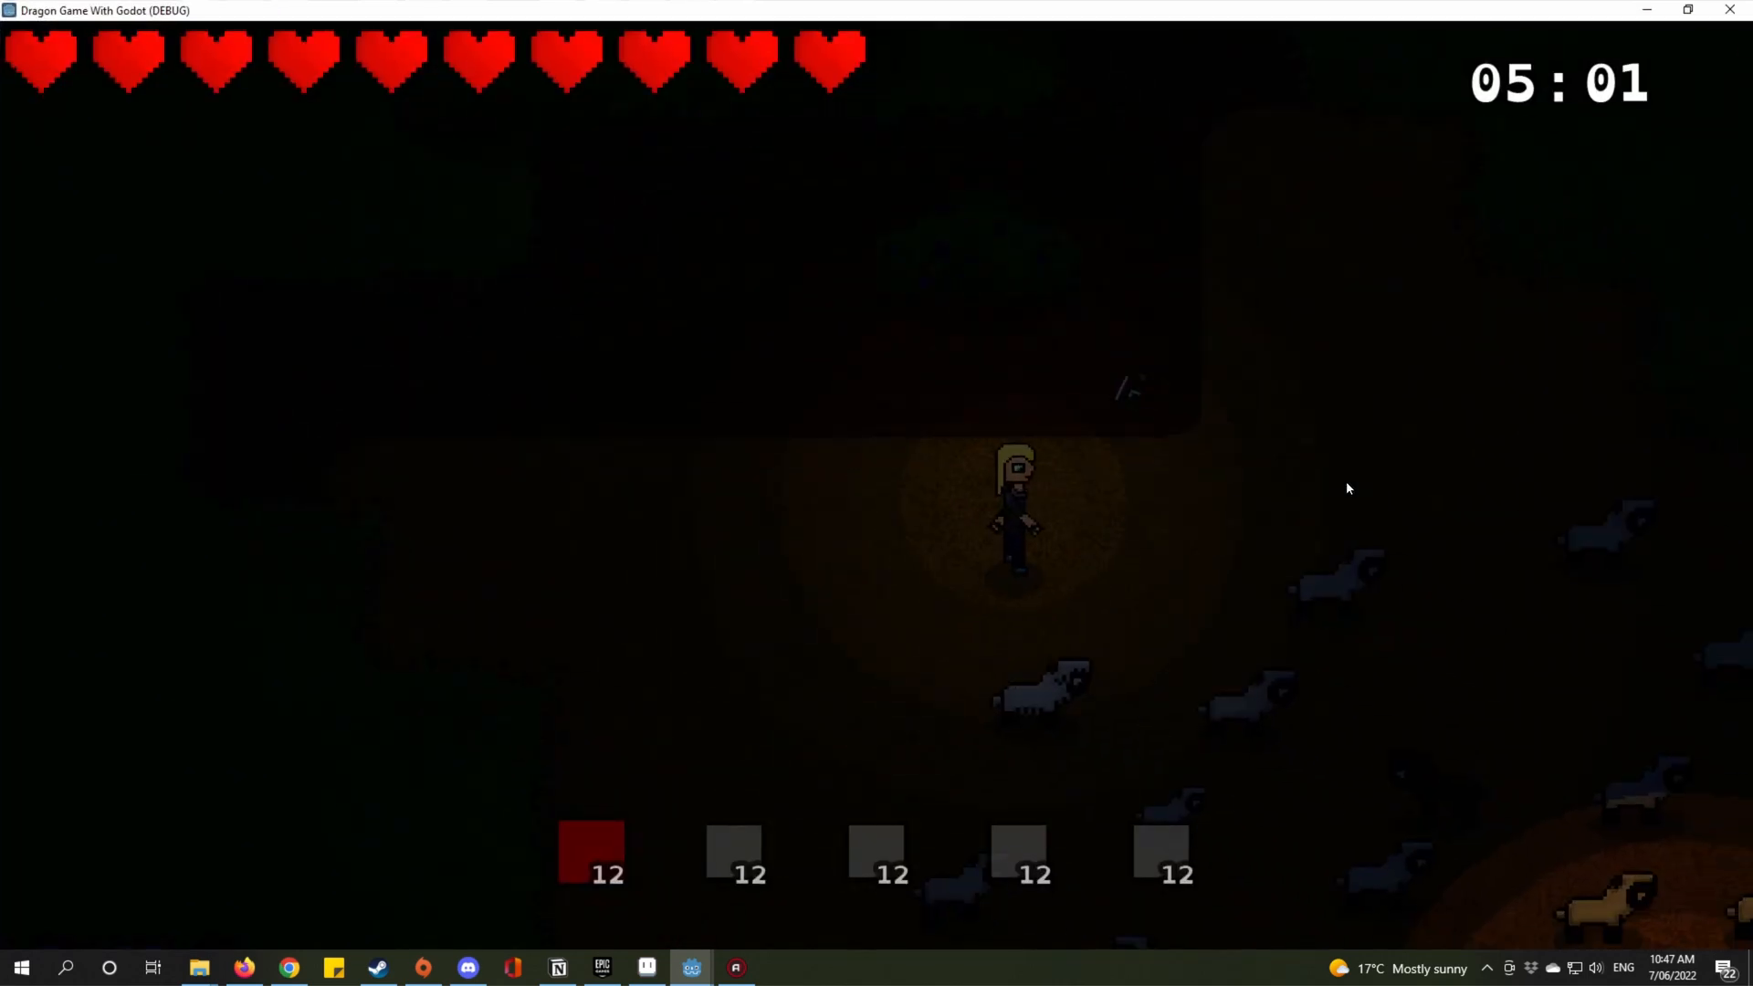
Walk the character into the sheep herd near the lamp post and move around among the sheep.
{"action": "key", "text": "d"}
{"action": "key", "text": "s"}
{"action": "key", "text": "a"}
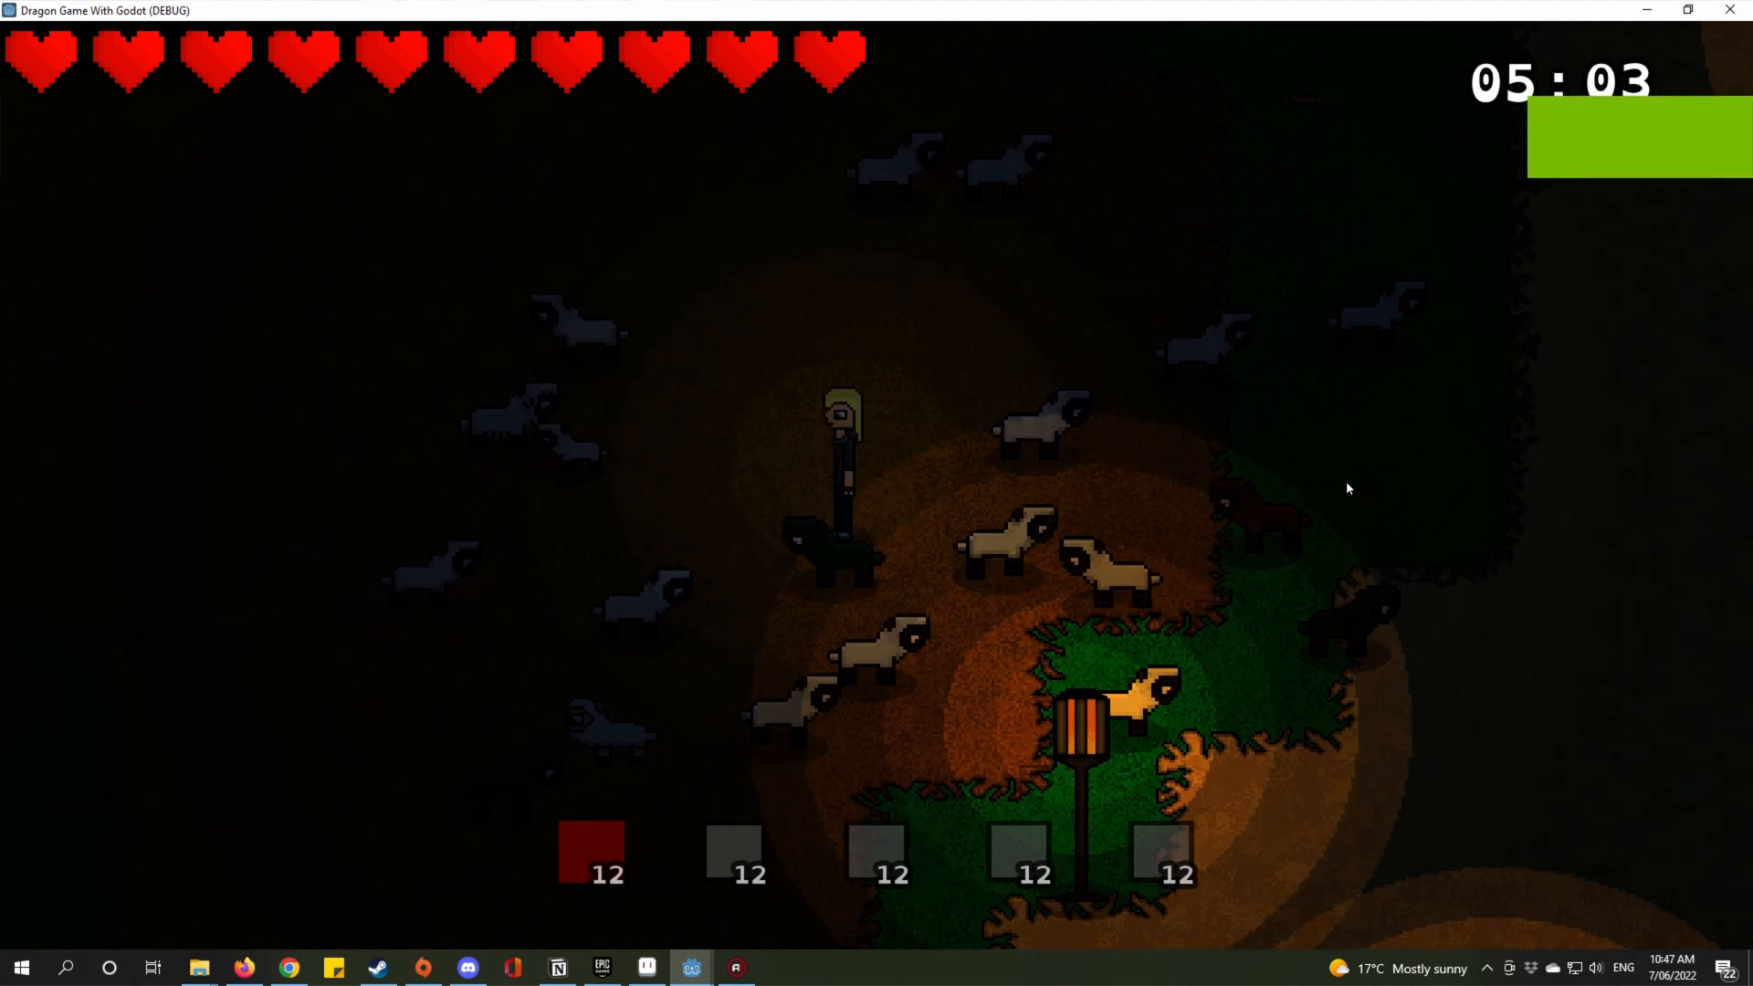
{"action": "key", "text": "w"}
{"action": "key", "text": "d"}
{"action": "key", "text": "a"}
{"action": "key", "text": "s"}
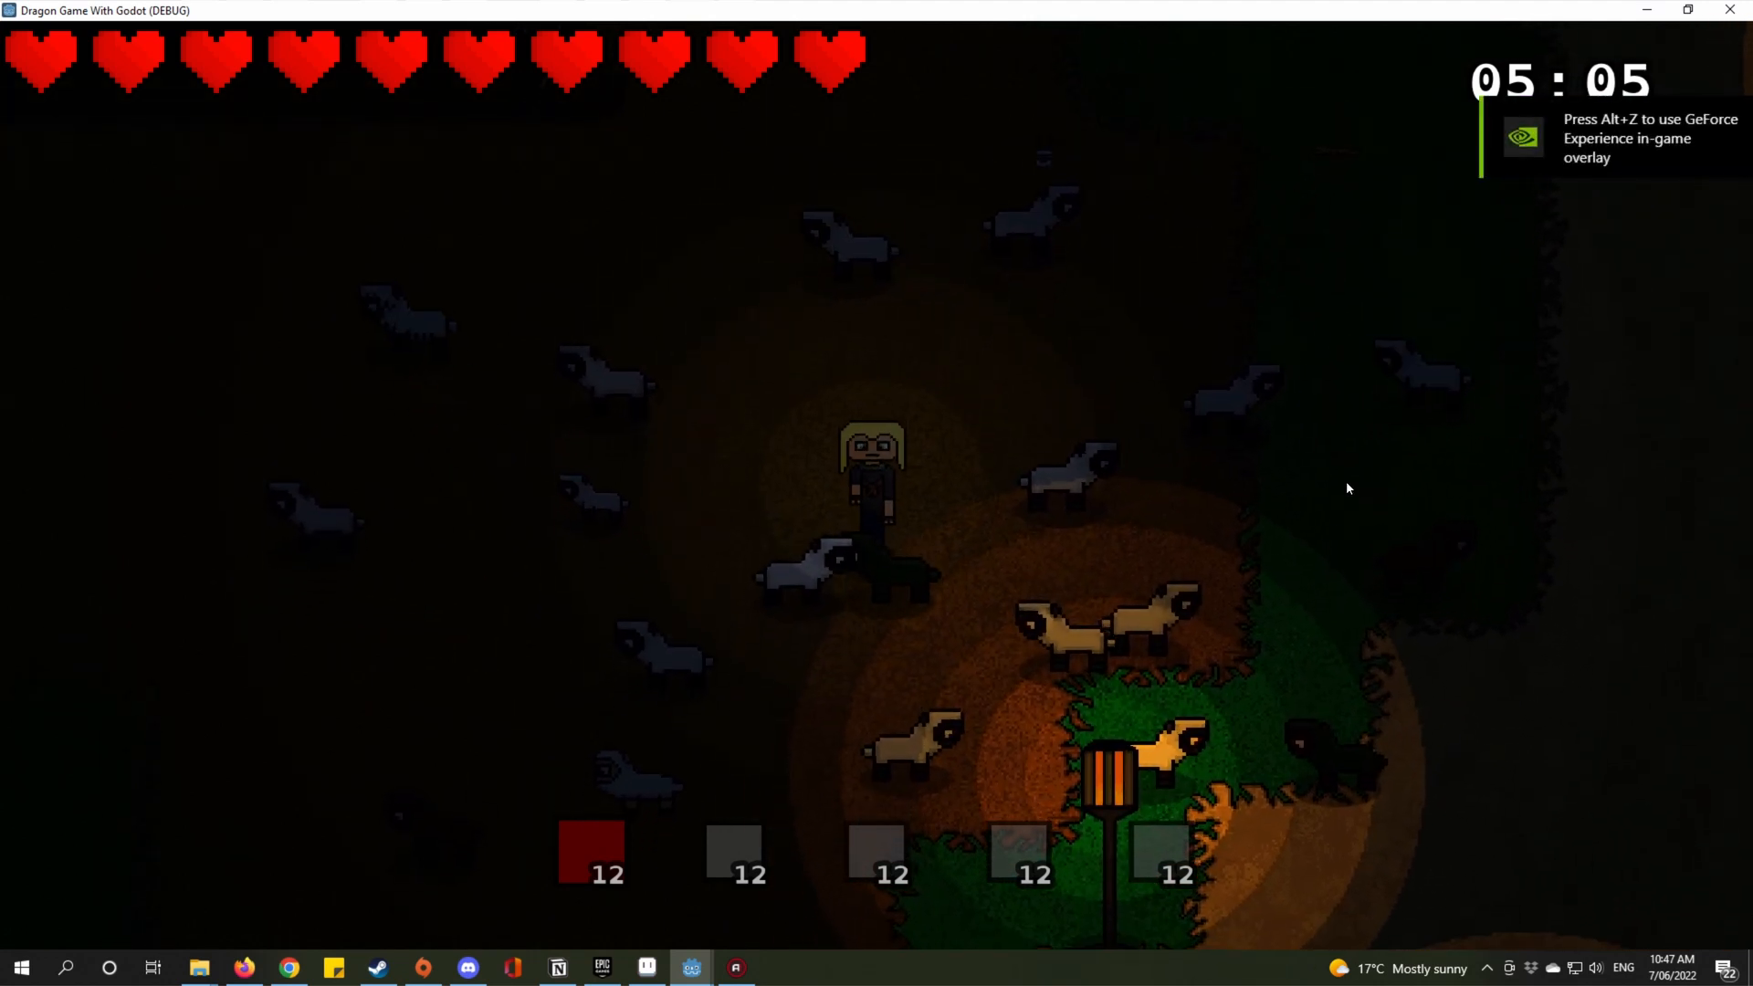
{"action": "key", "text": "s"}
{"action": "key", "text": "d"}
{"action": "key", "text": "w"}
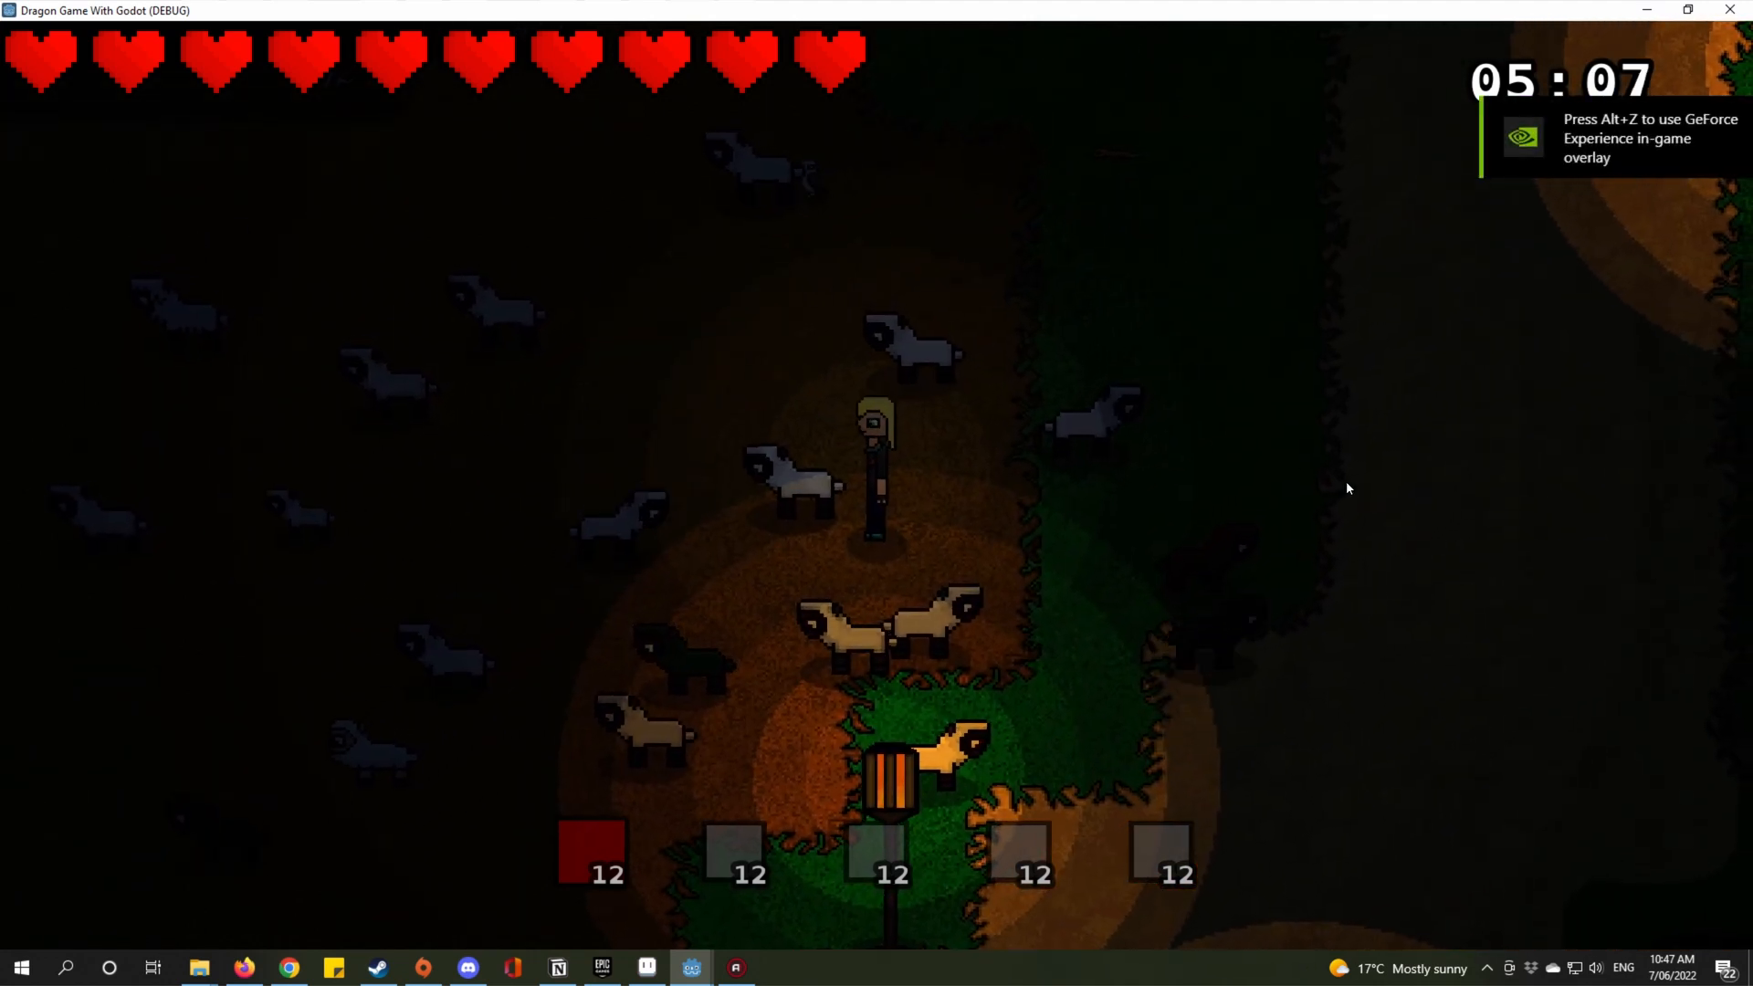
{"action": "key", "text": "a"}
{"action": "key", "text": "d"}
{"action": "key", "text": "a"}
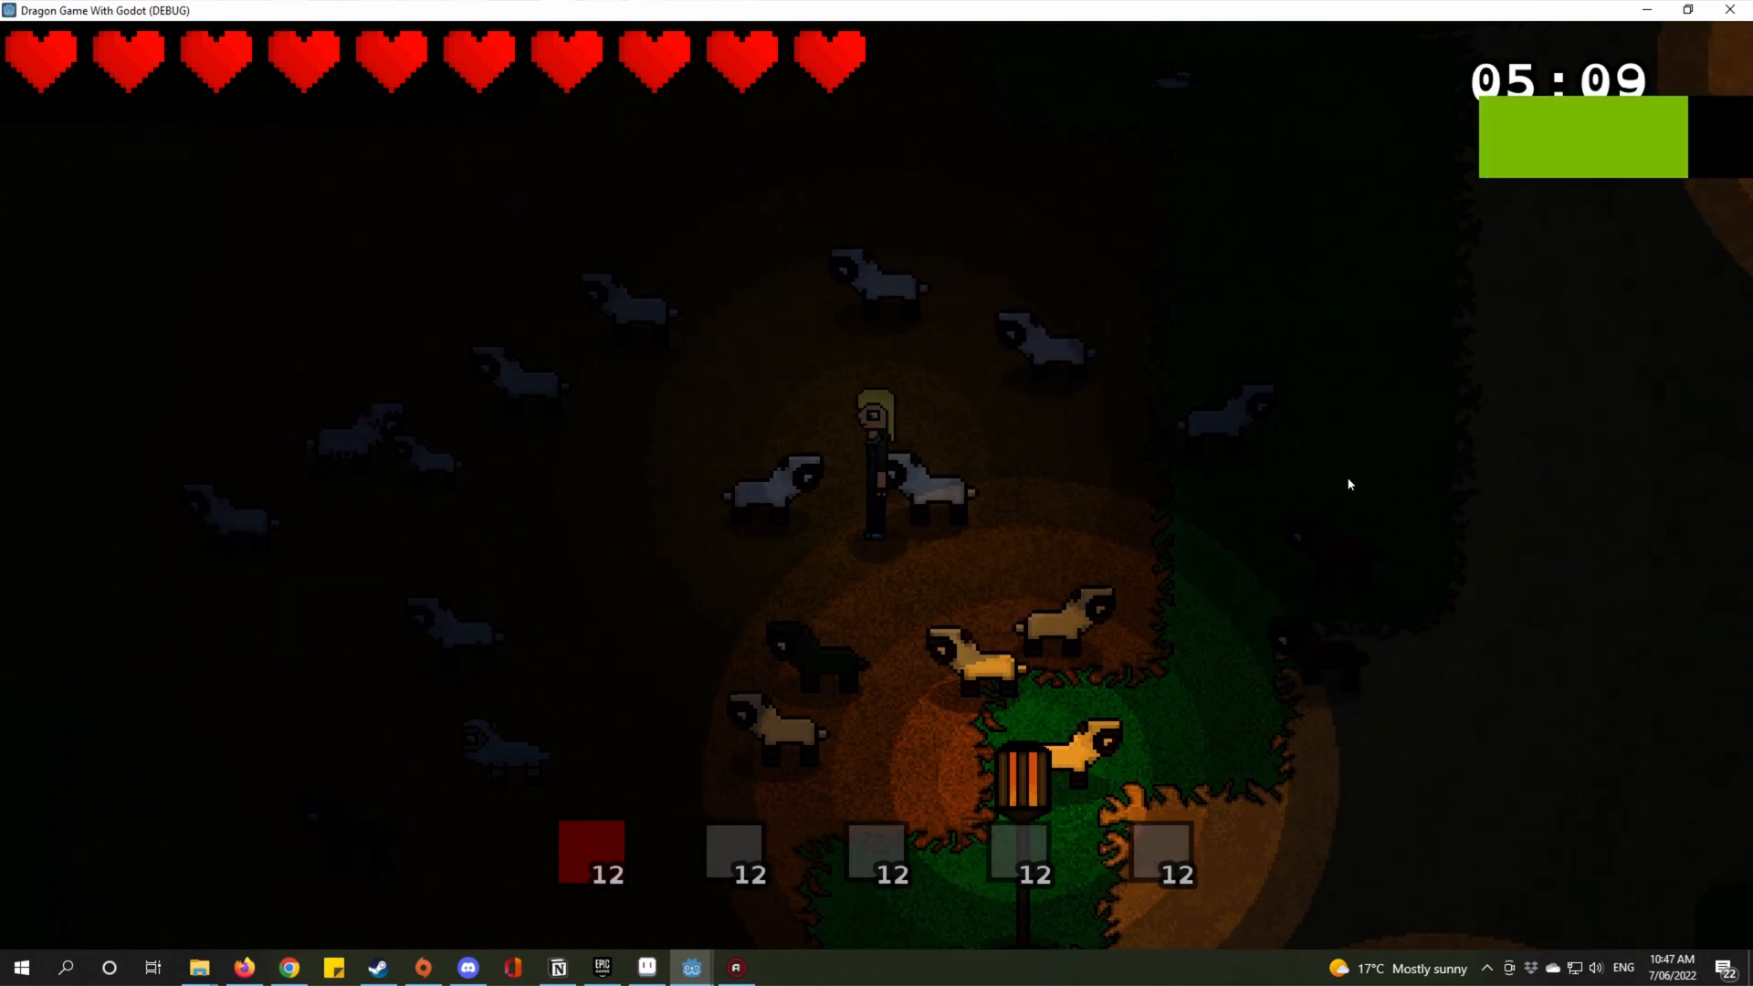
Lead the character away from the herd, past the lamp posts and down along the path.
{"action": "key", "text": "w"}
{"action": "key", "text": "s"}
{"action": "key", "text": "d"}
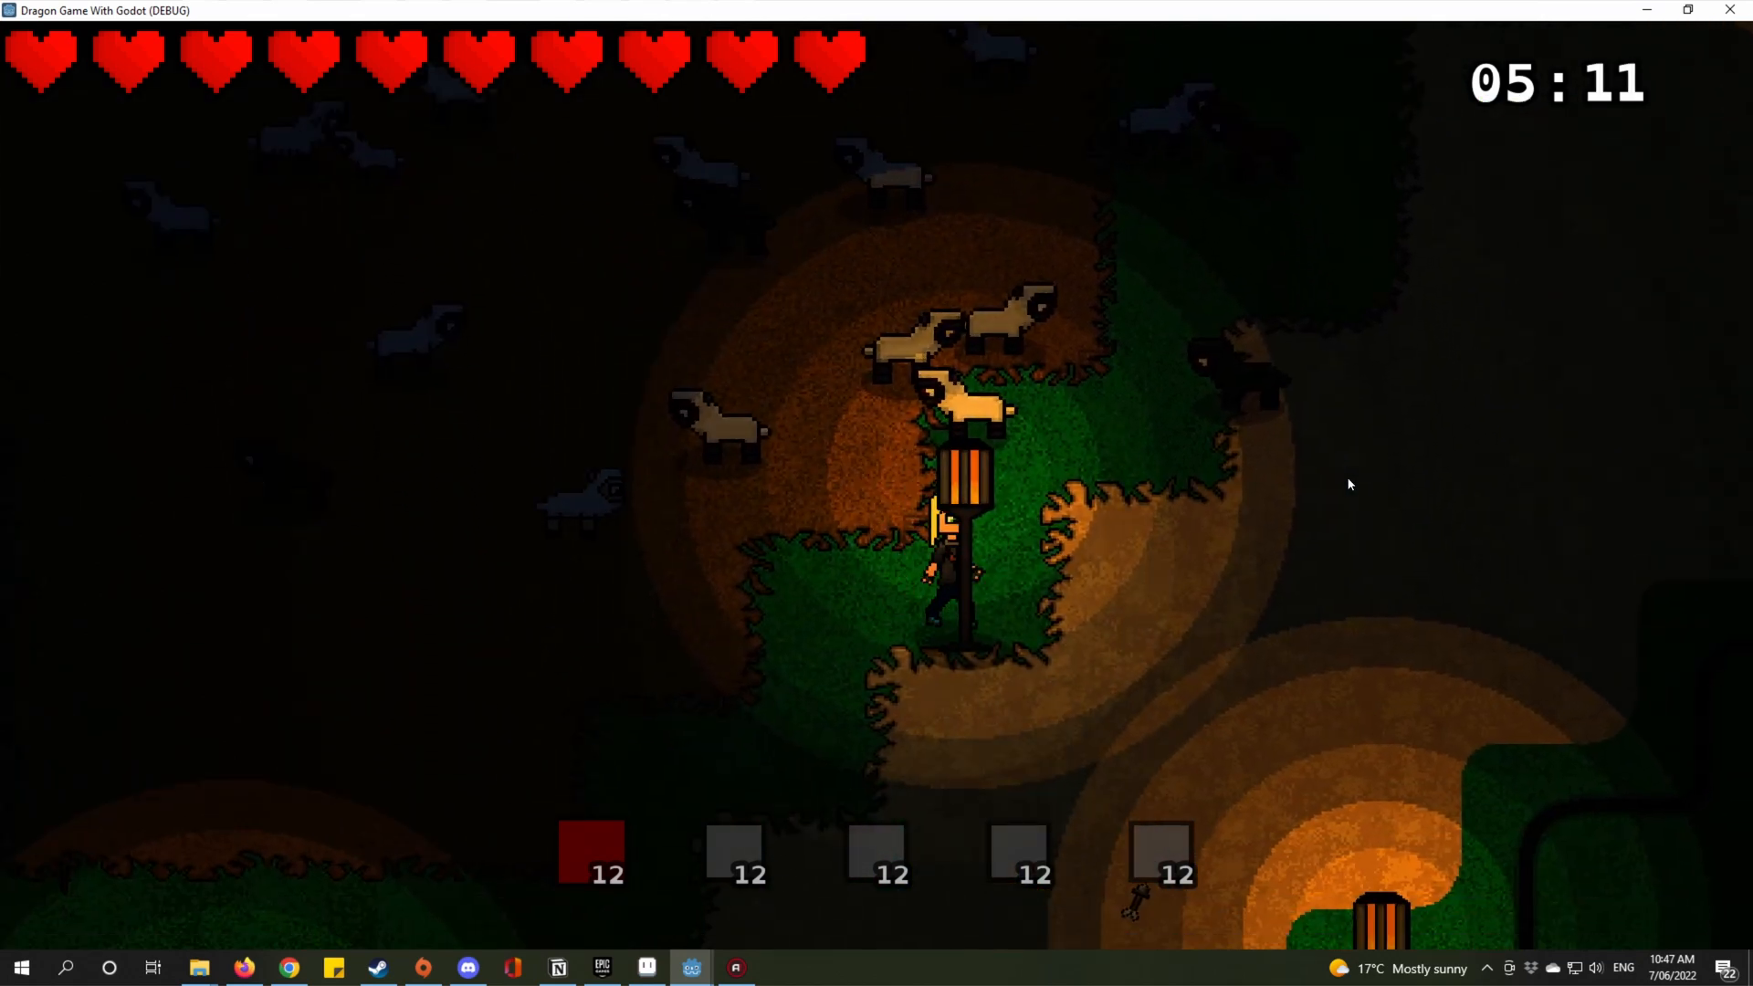
{"action": "key", "text": "s"}
{"action": "key", "text": "a"}
{"action": "key", "text": "s"}
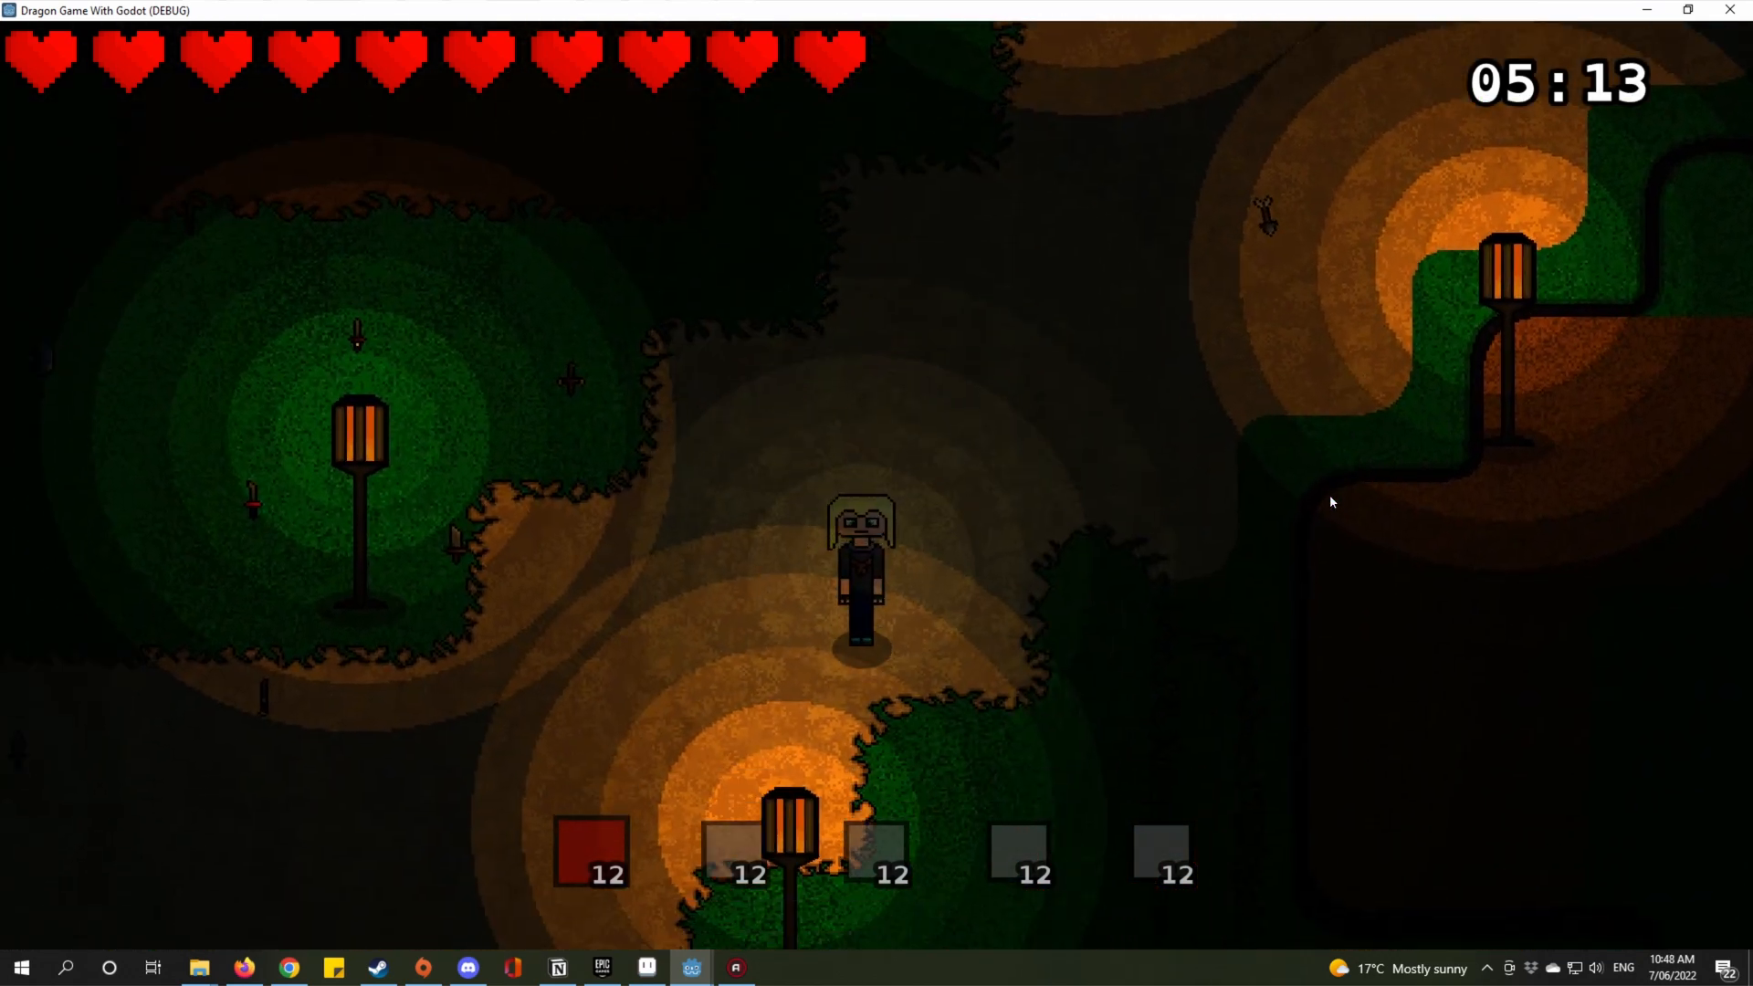
{"action": "key", "text": "a"}
{"action": "key", "text": "s"}
{"action": "key", "text": "d"}
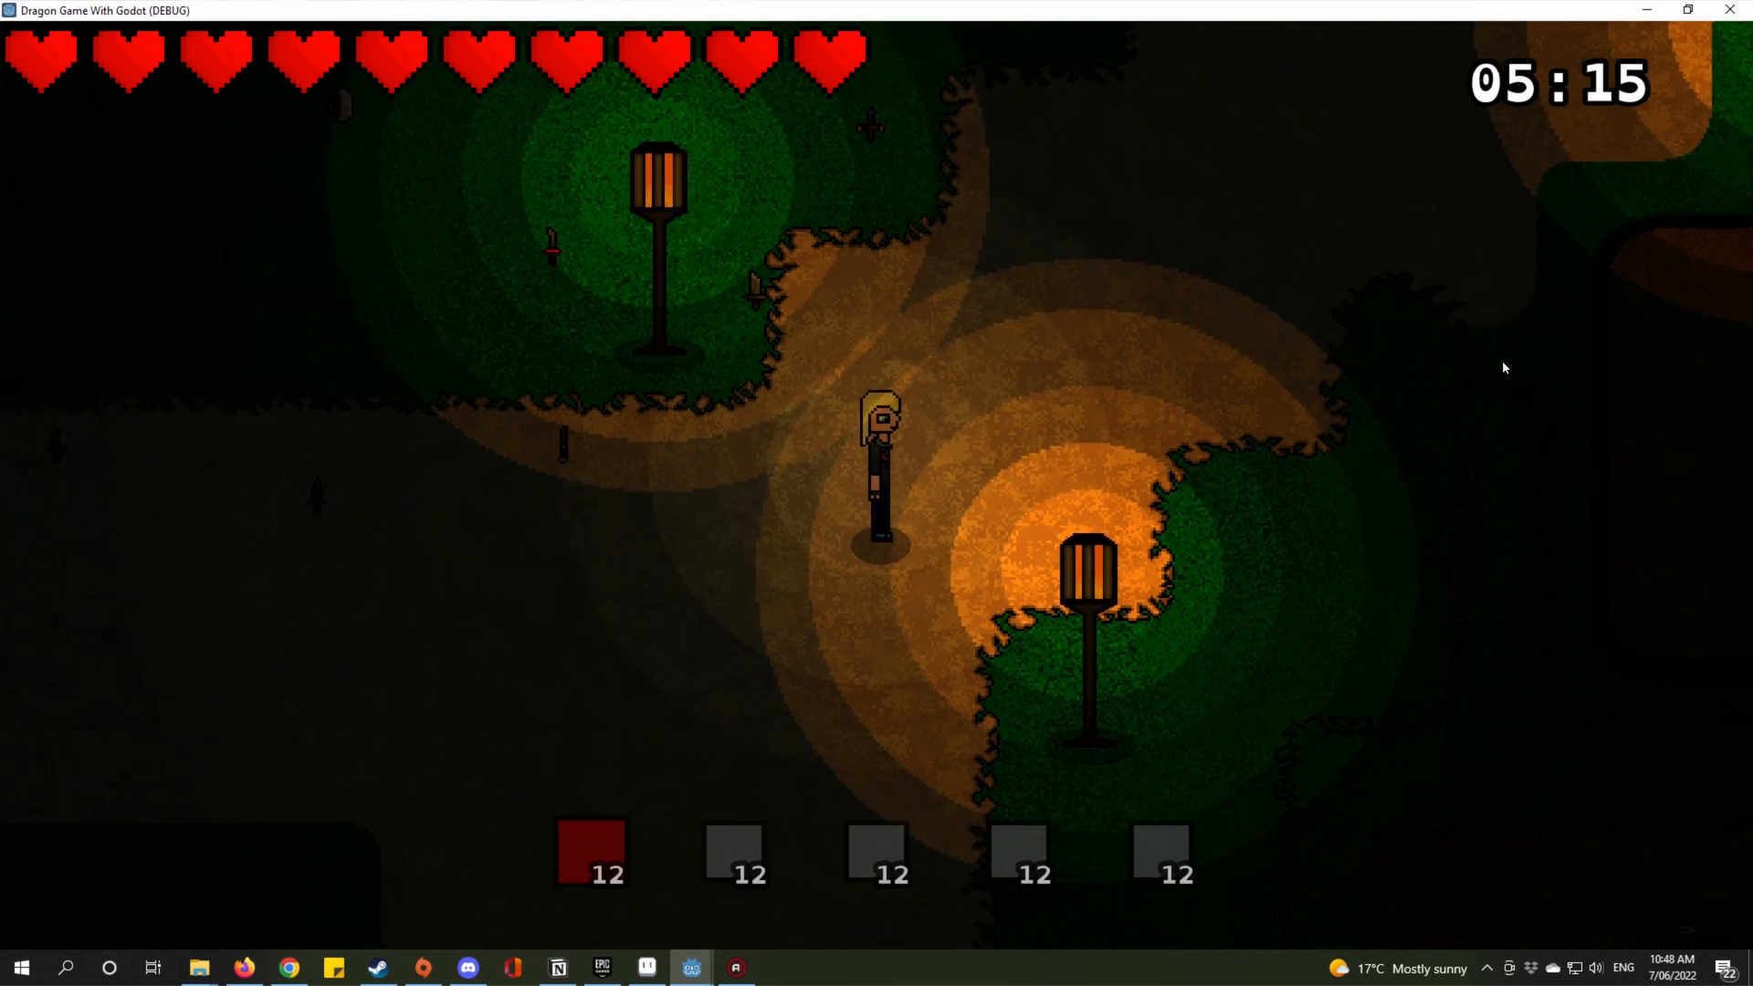
{"action": "key", "text": "s"}
{"action": "key", "text": "a"}
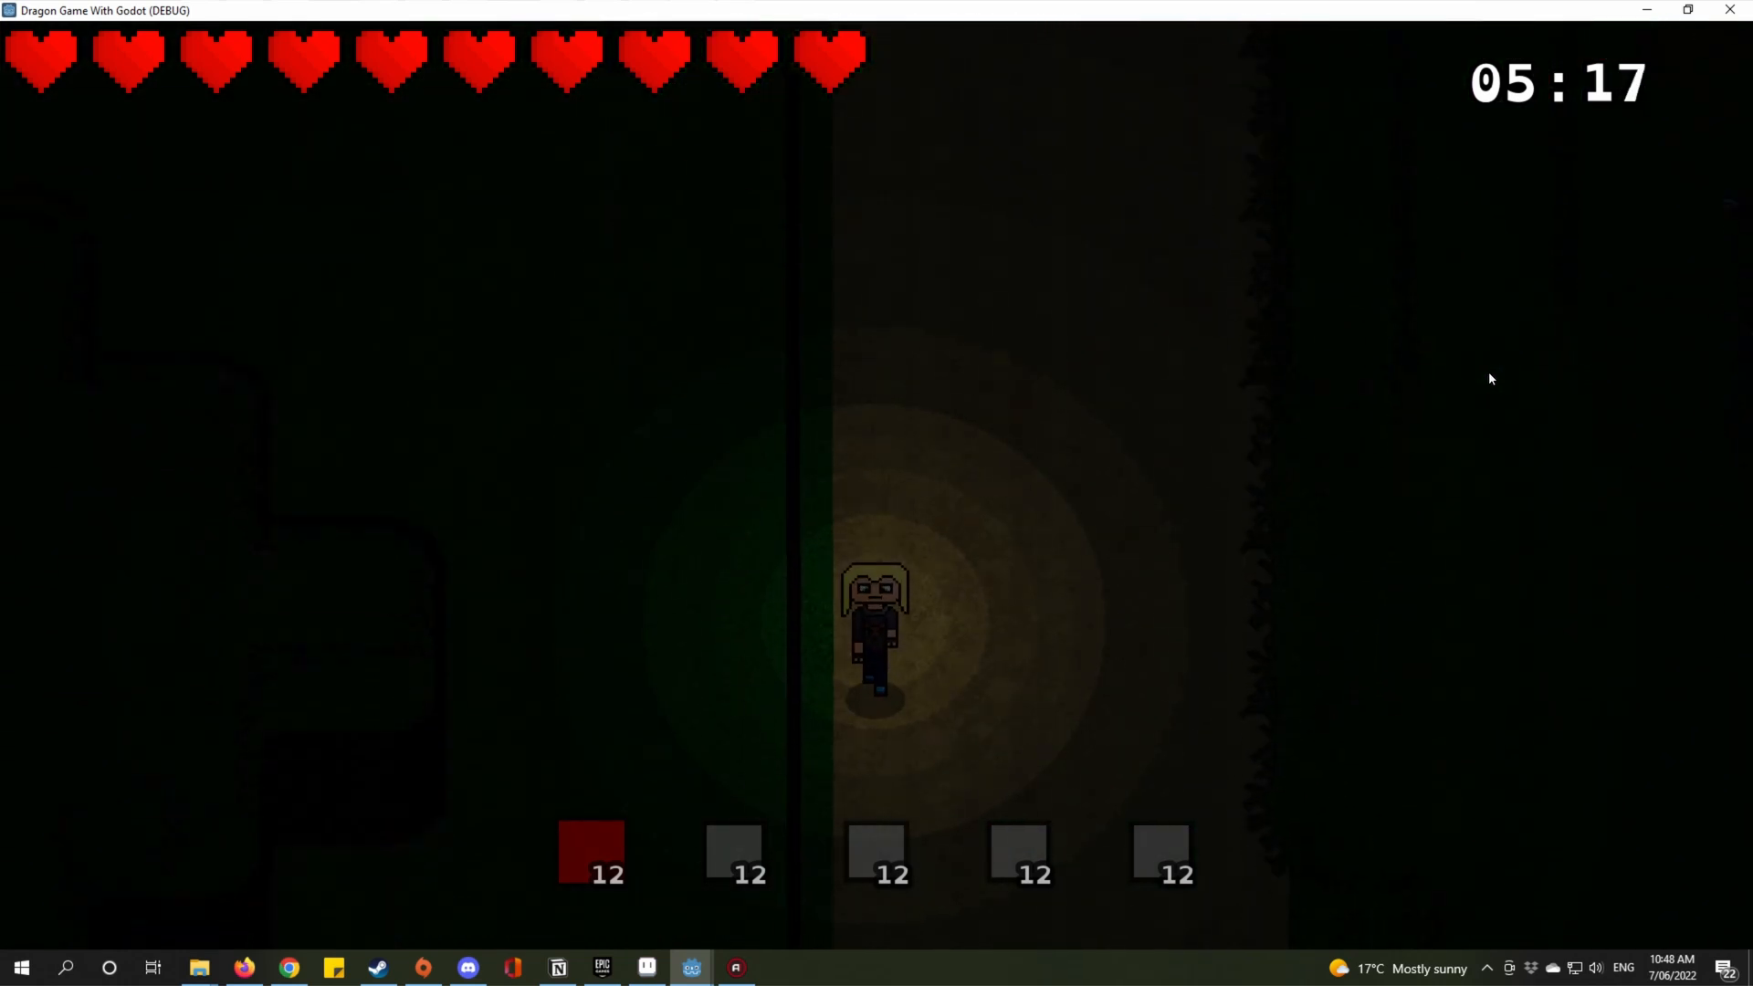
Walk the character off the path into the forest and explore around the tree with the hollow.
{"action": "key", "text": "a"}
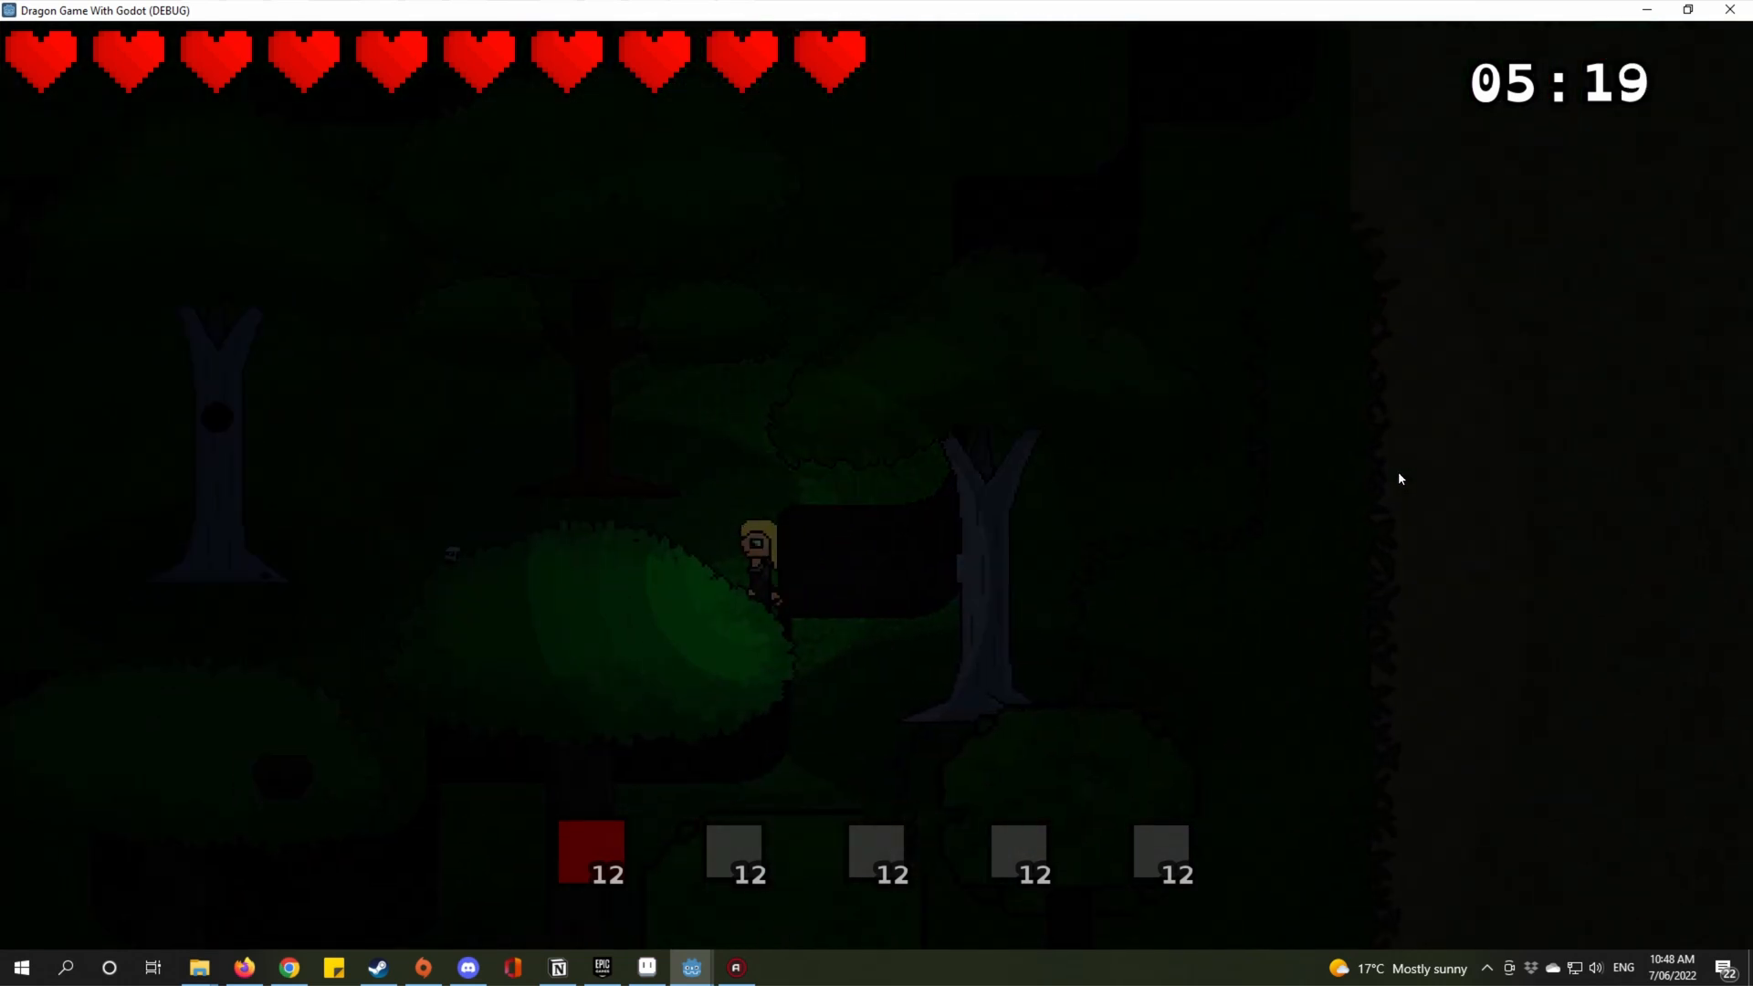
{"action": "key", "text": "w"}
{"action": "key", "text": "a"}
{"action": "key", "text": "d"}
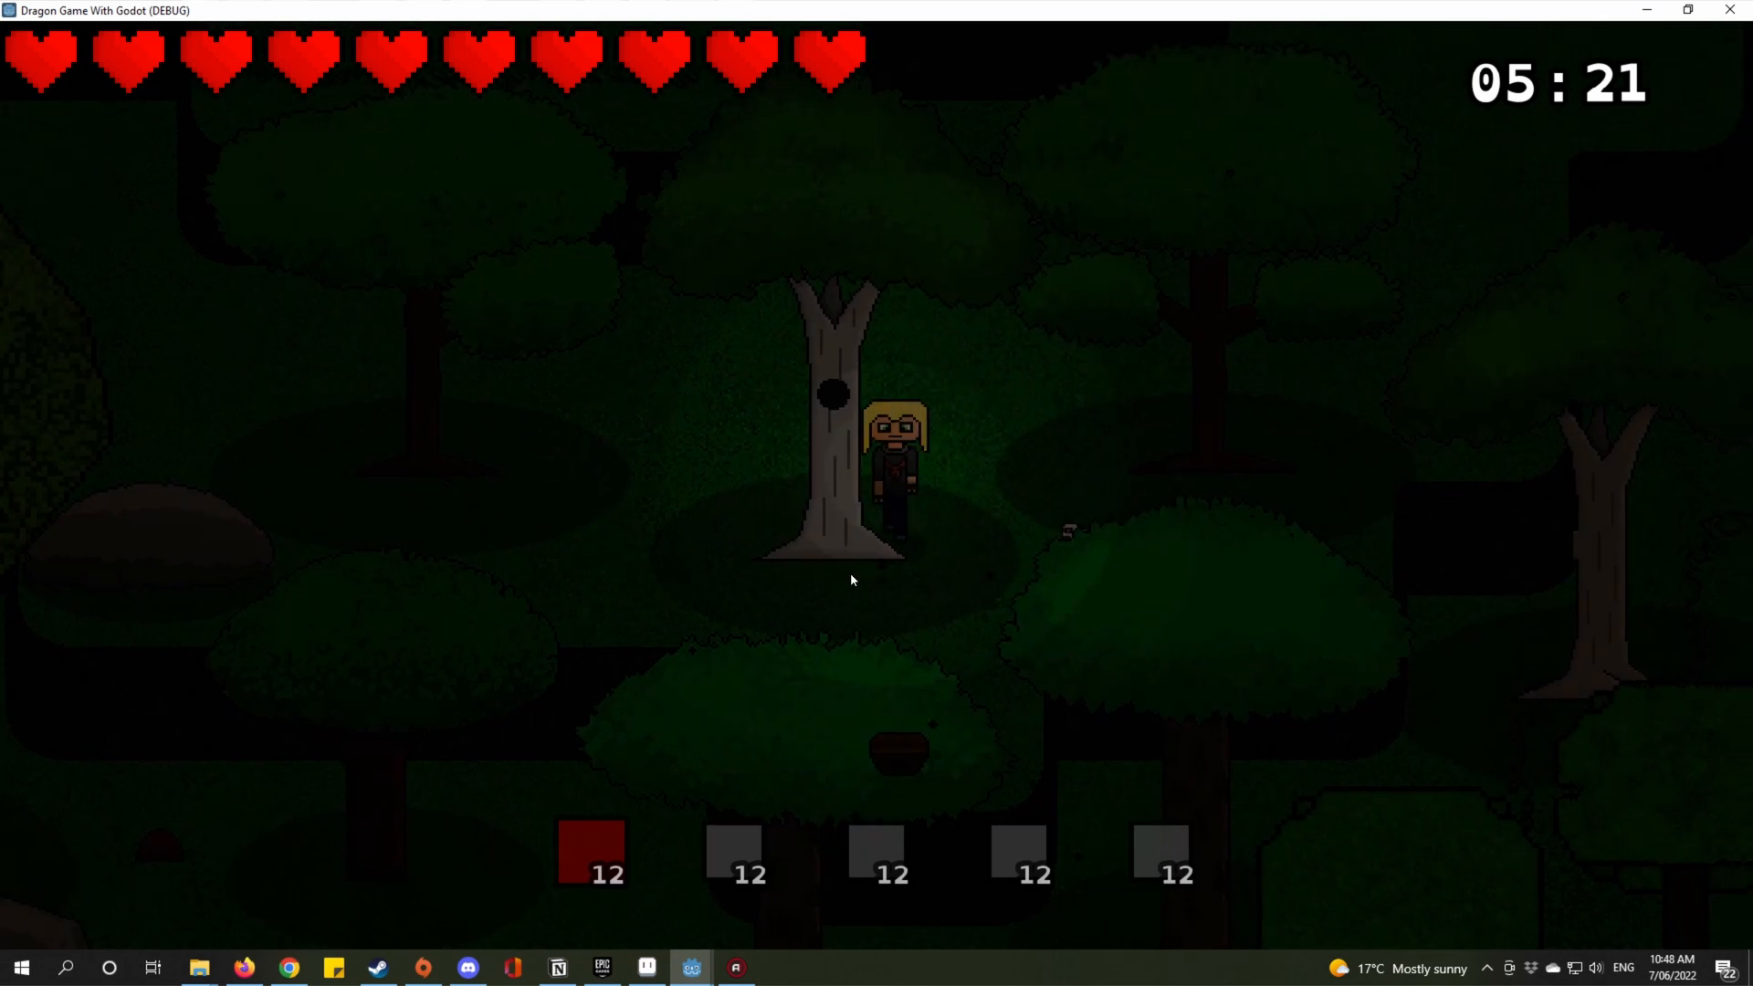
{"action": "key", "text": "d"}
{"action": "key", "text": "w"}
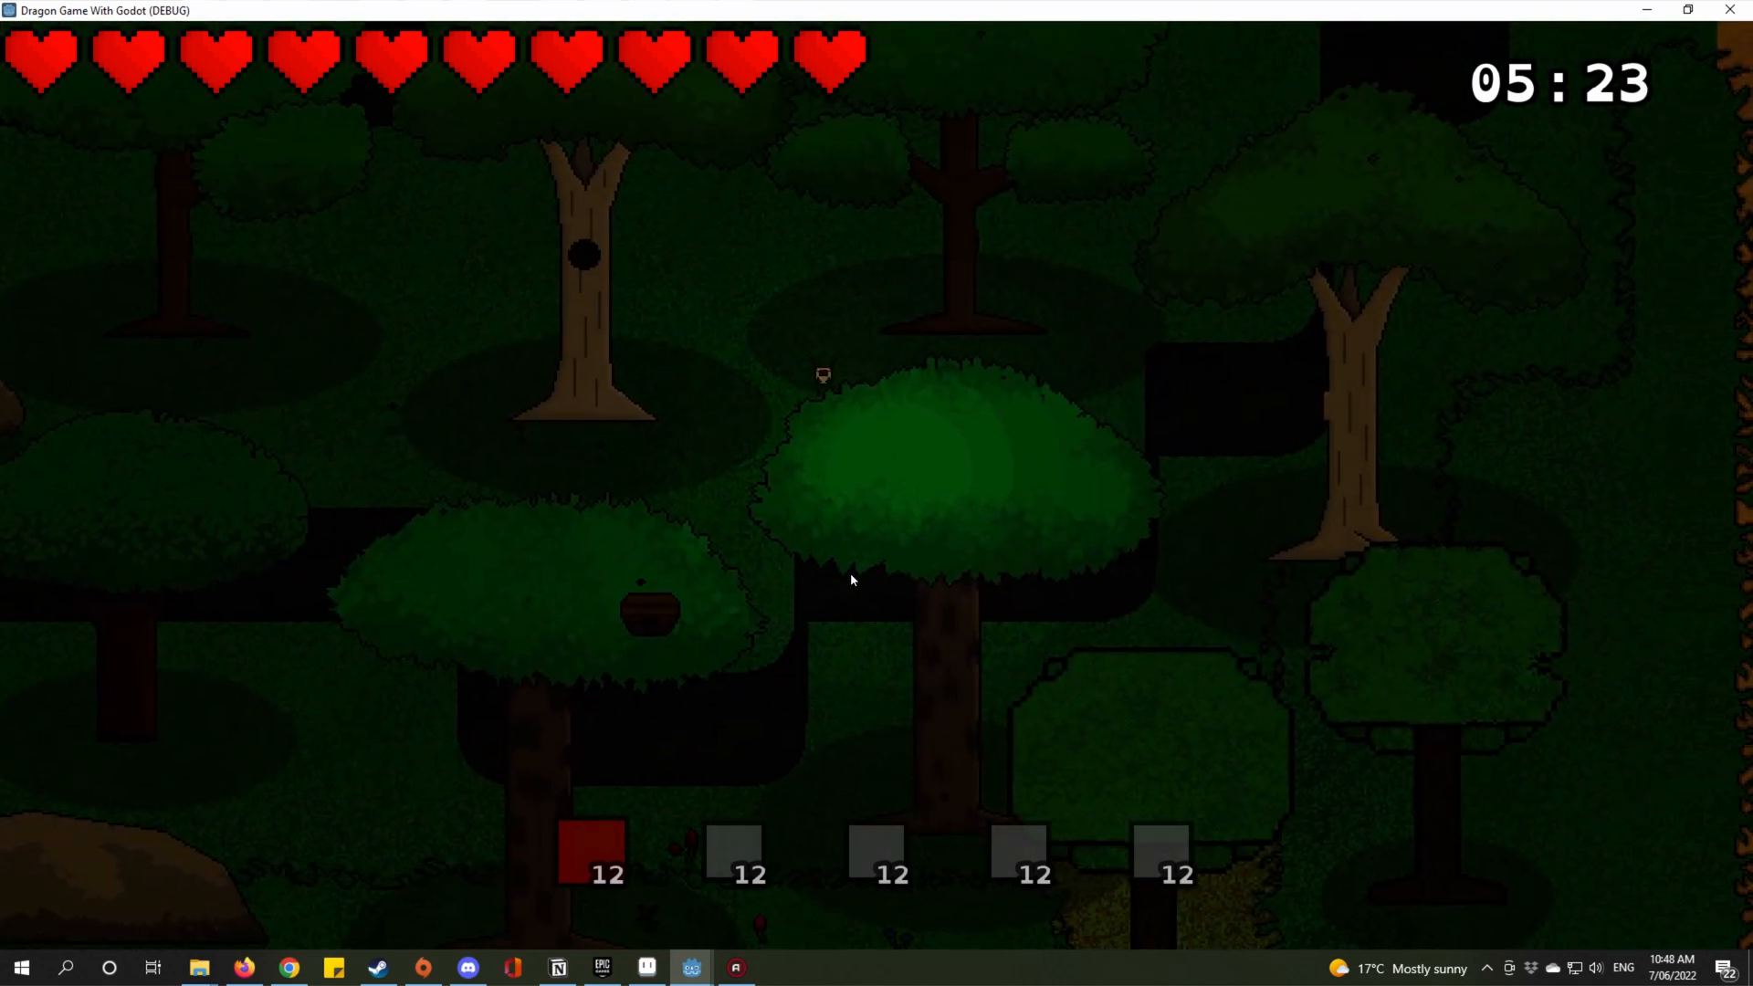
{"action": "key", "text": "w"}
{"action": "key", "text": "a"}
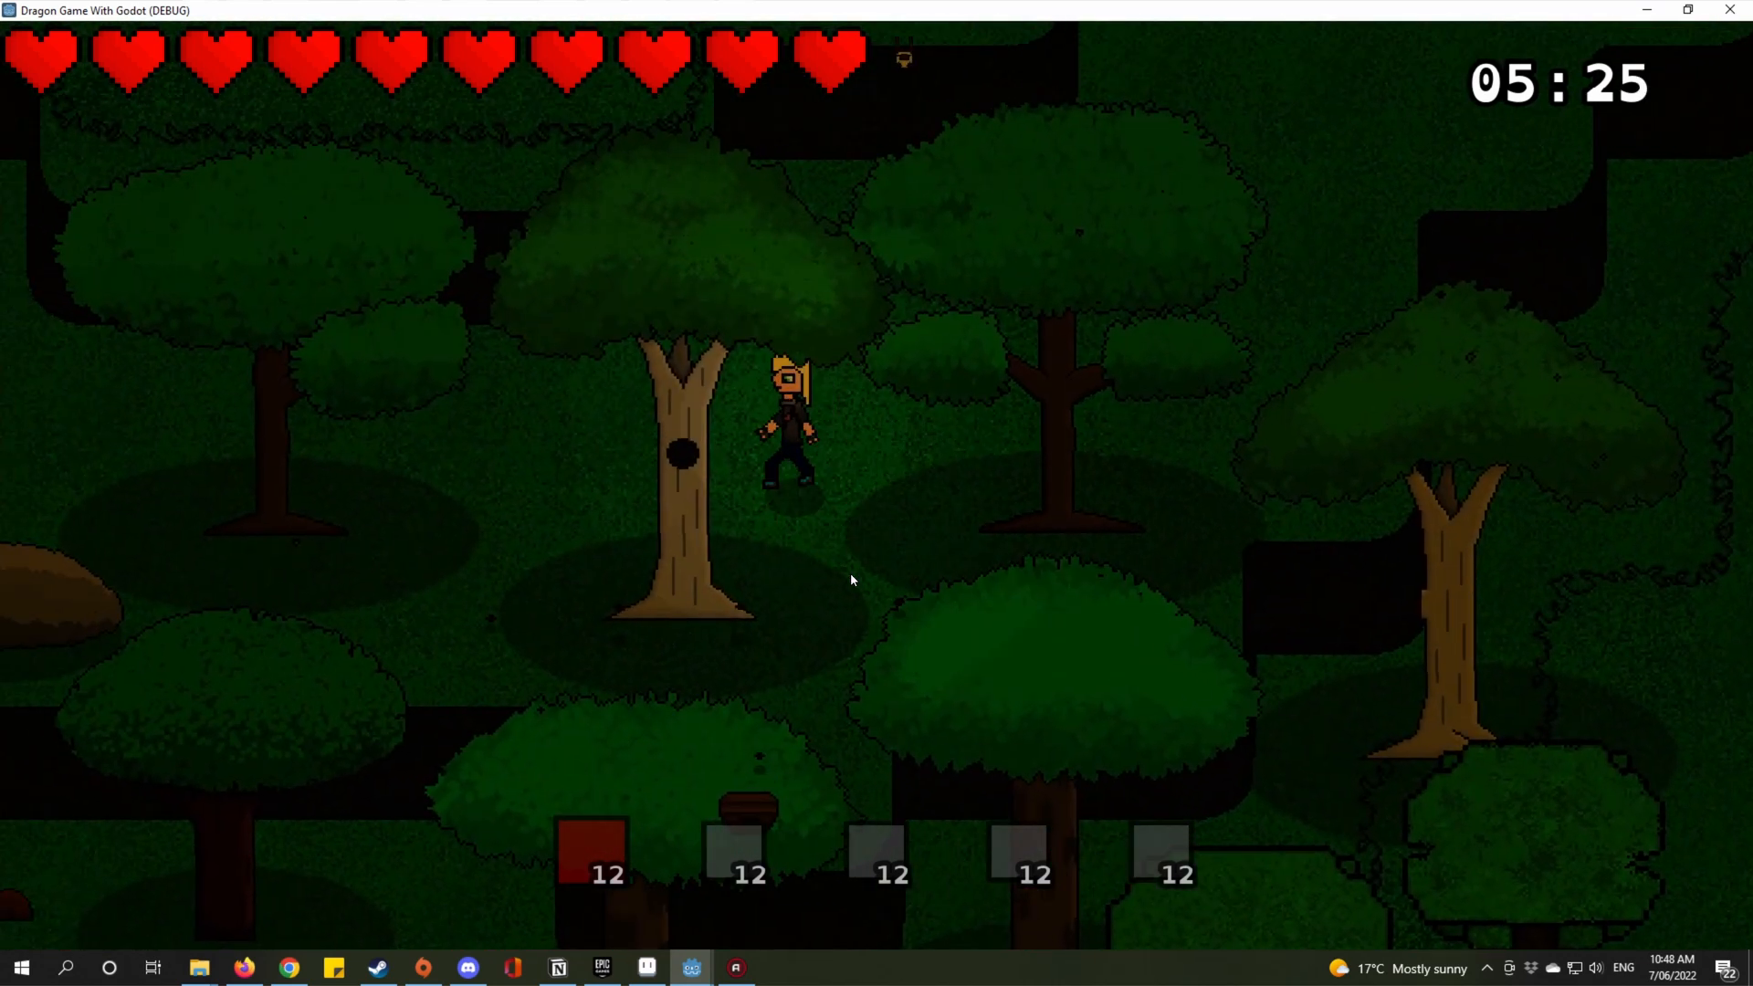
{"action": "key", "text": "w"}
{"action": "key", "text": "s"}
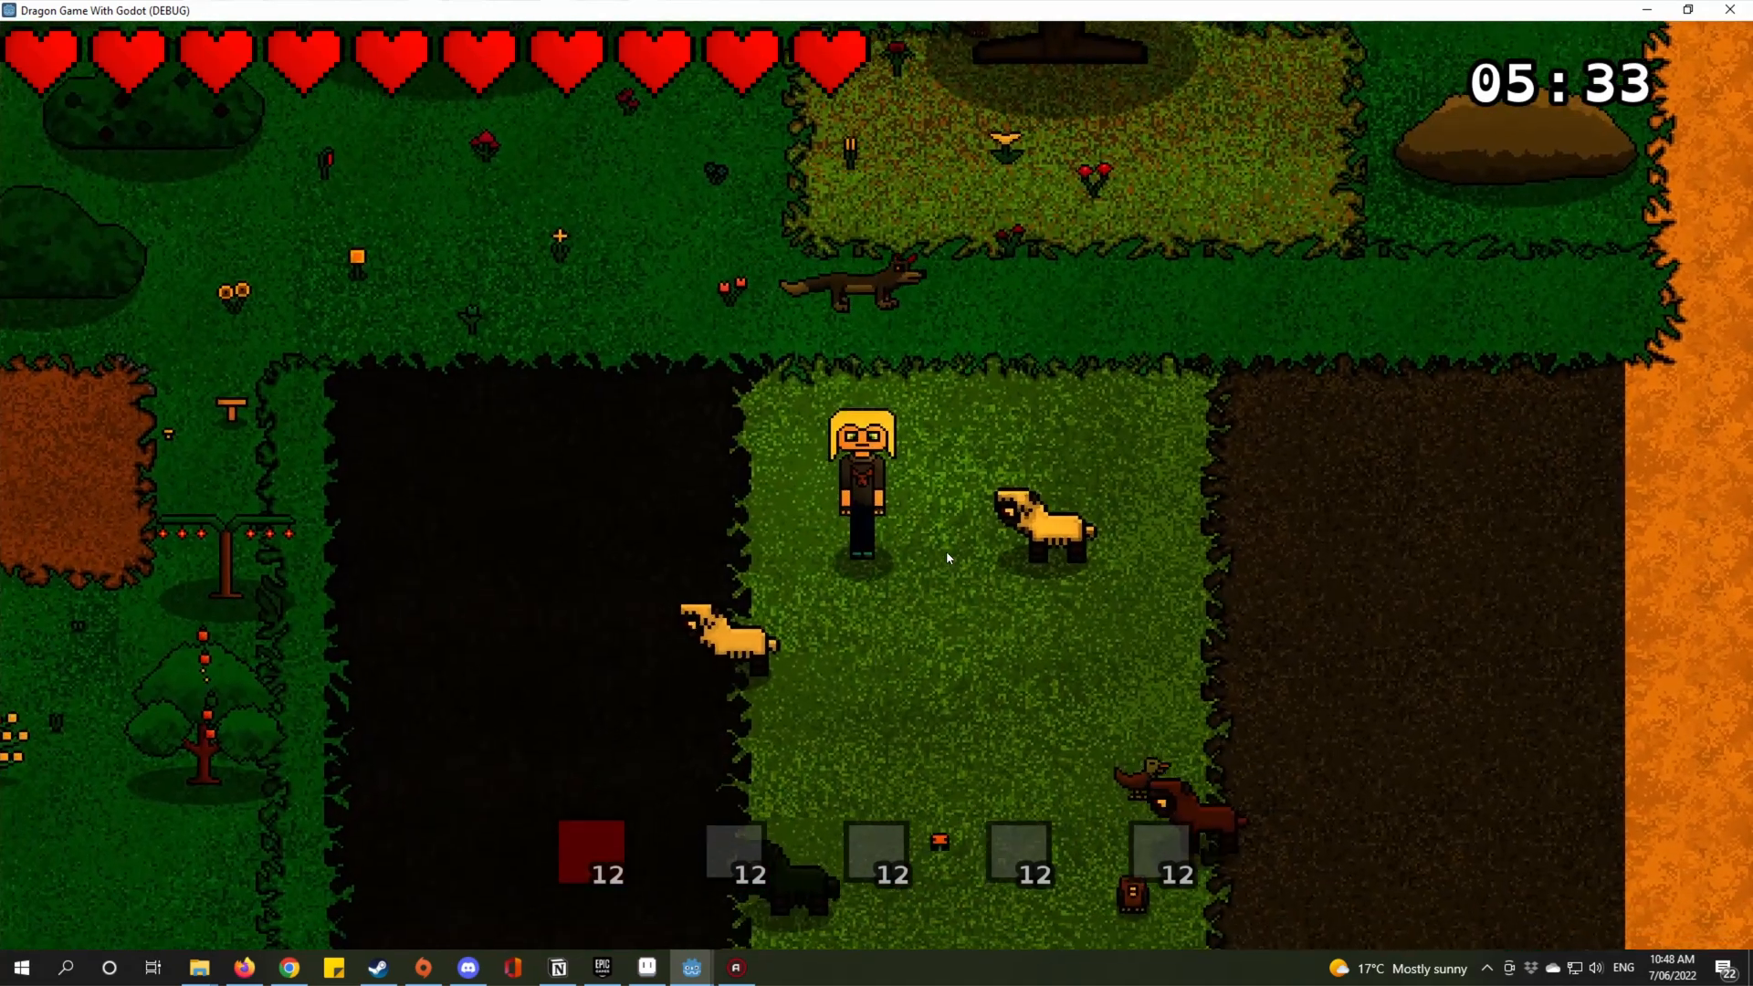
Walk the character down the light green field past the sheep, duck and echidna, and on to the fruit trees.
{"action": "key", "text": "s"}
{"action": "key", "text": "d"}
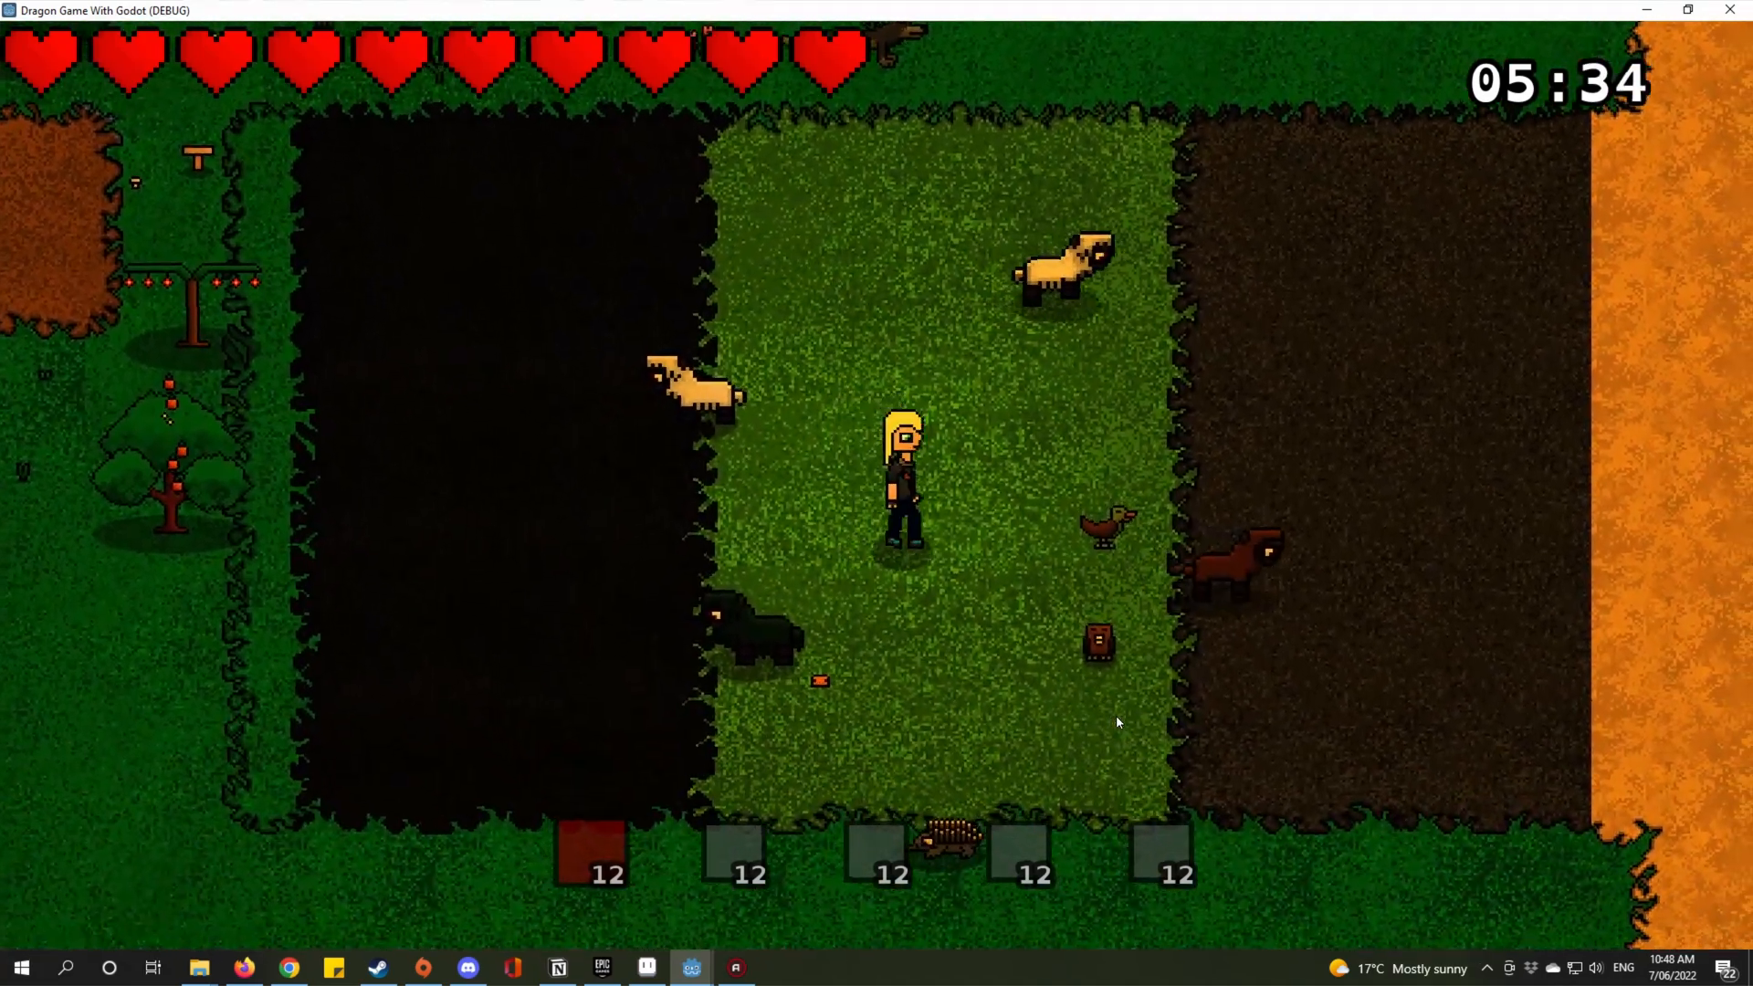
{"action": "key", "text": "s"}
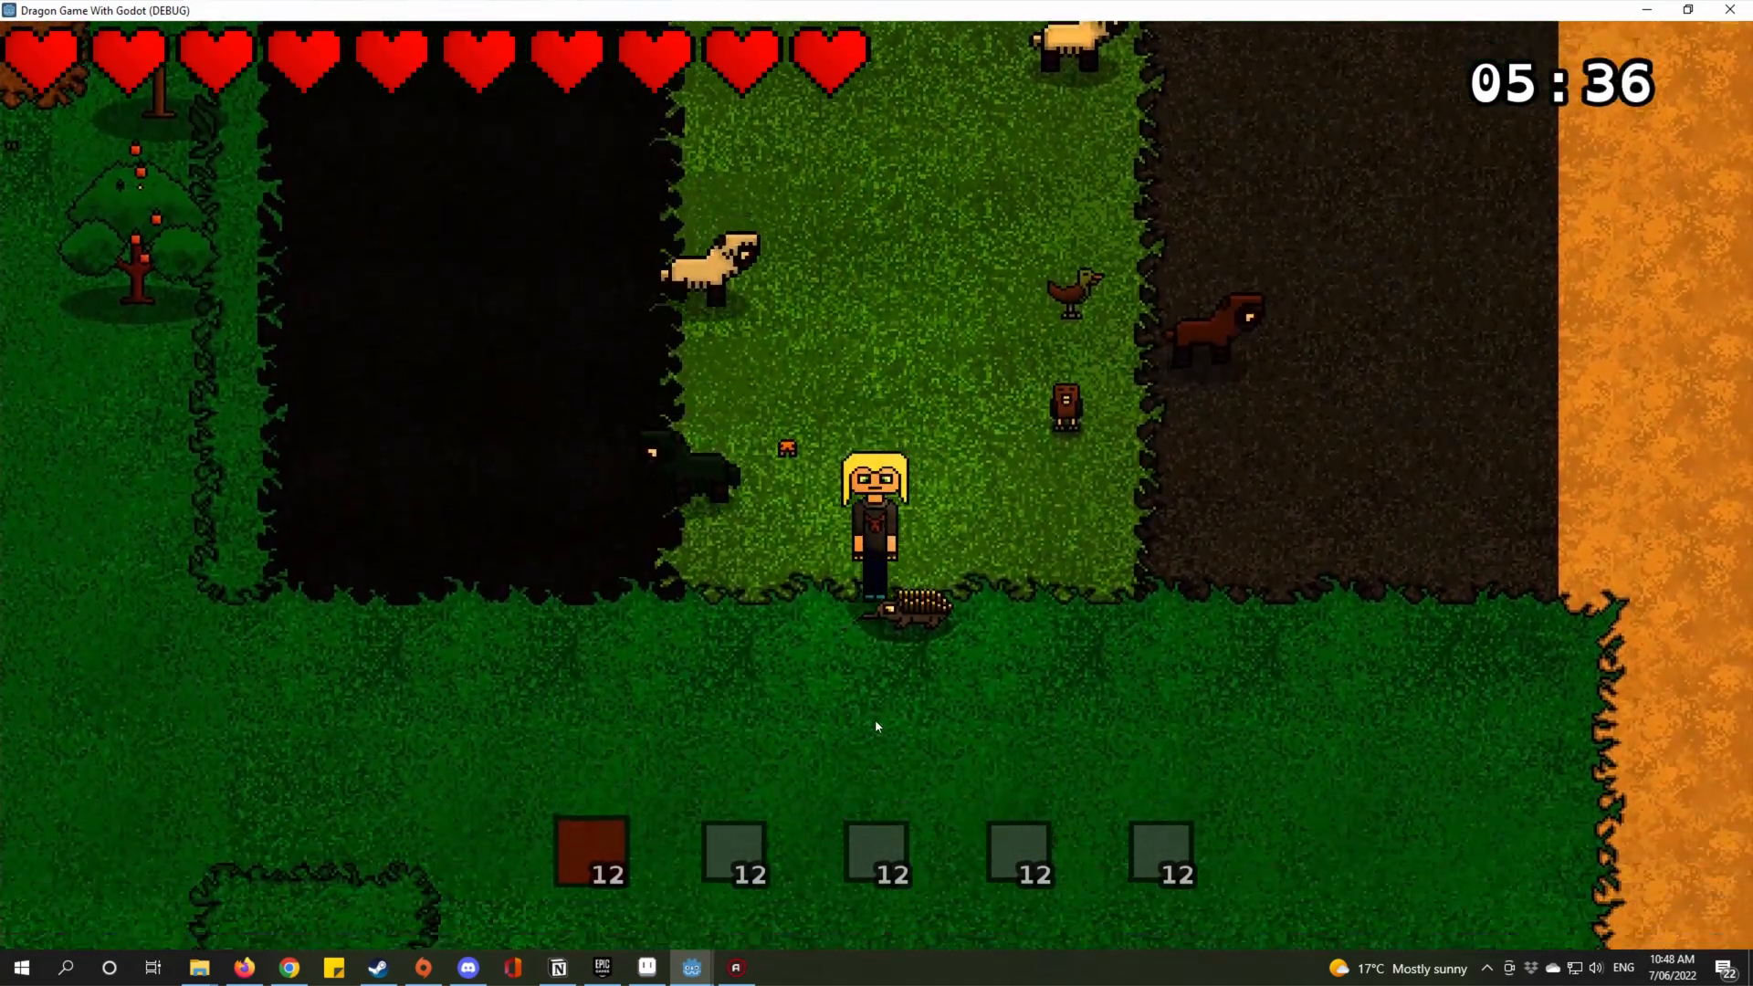
{"action": "key", "text": "a"}
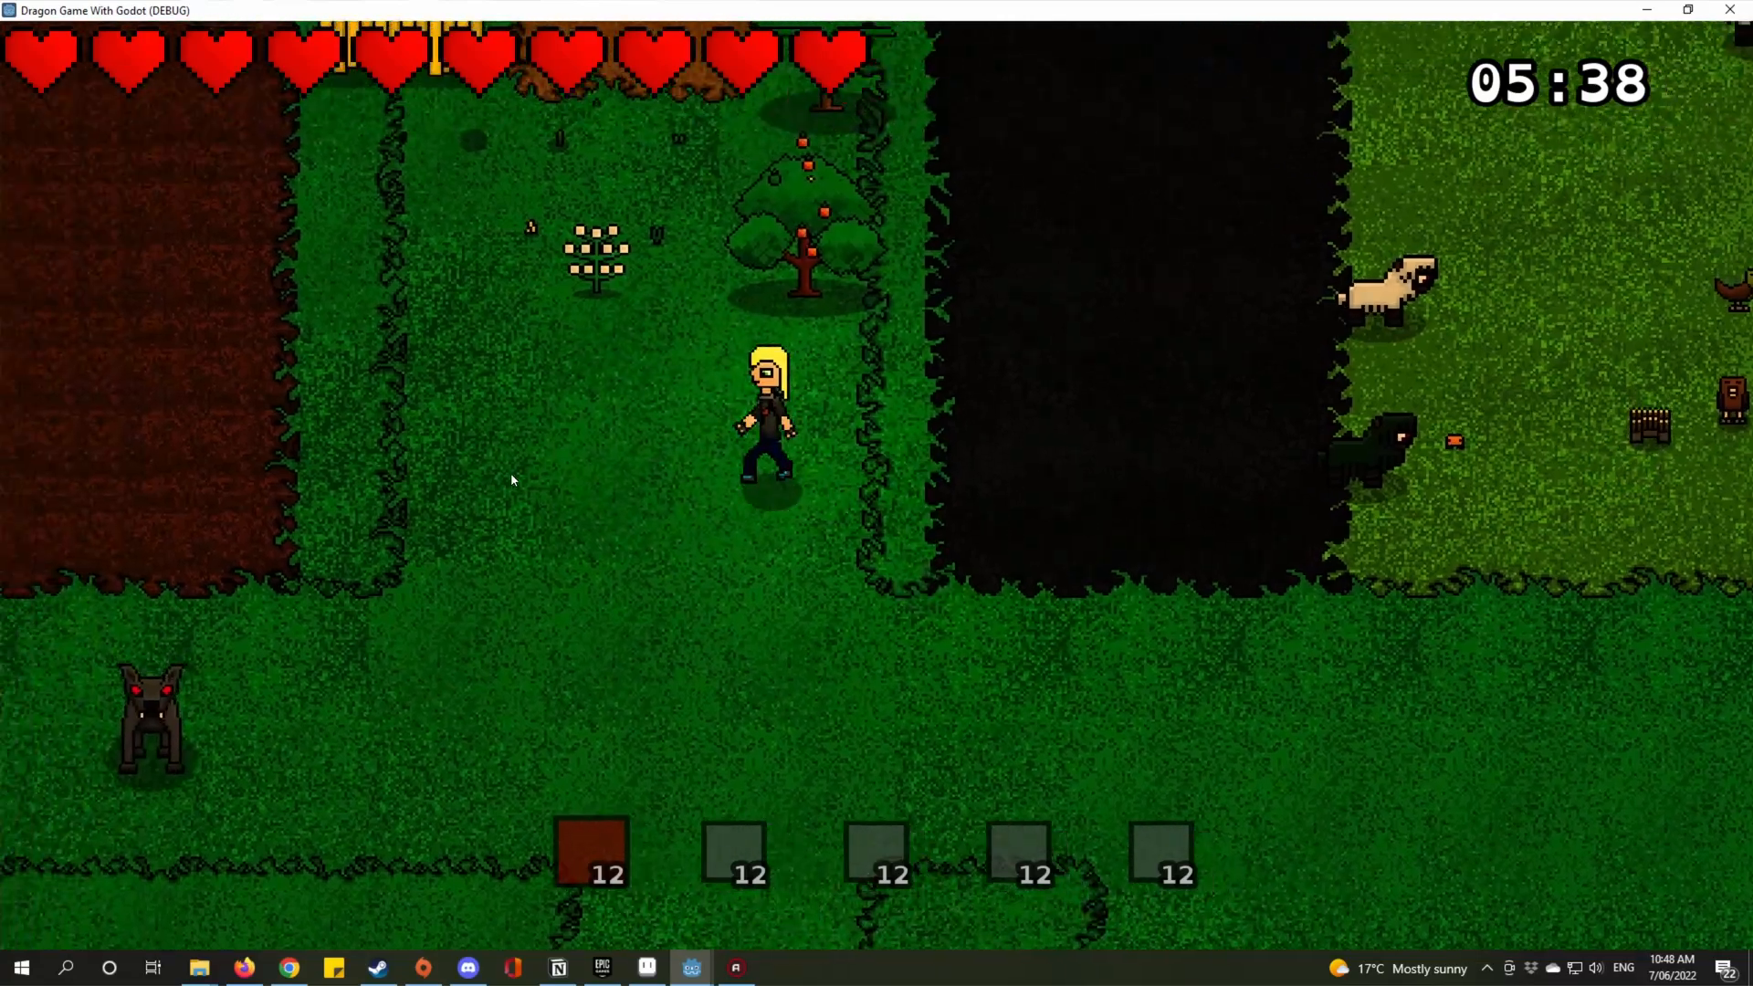
Lead the character past the grey wolf, across the red-brown soil plot and onto the open grass.
{"action": "key", "text": "a"}
{"action": "key", "text": "s"}
{"action": "key", "text": "w"}
{"action": "key", "text": "d"}
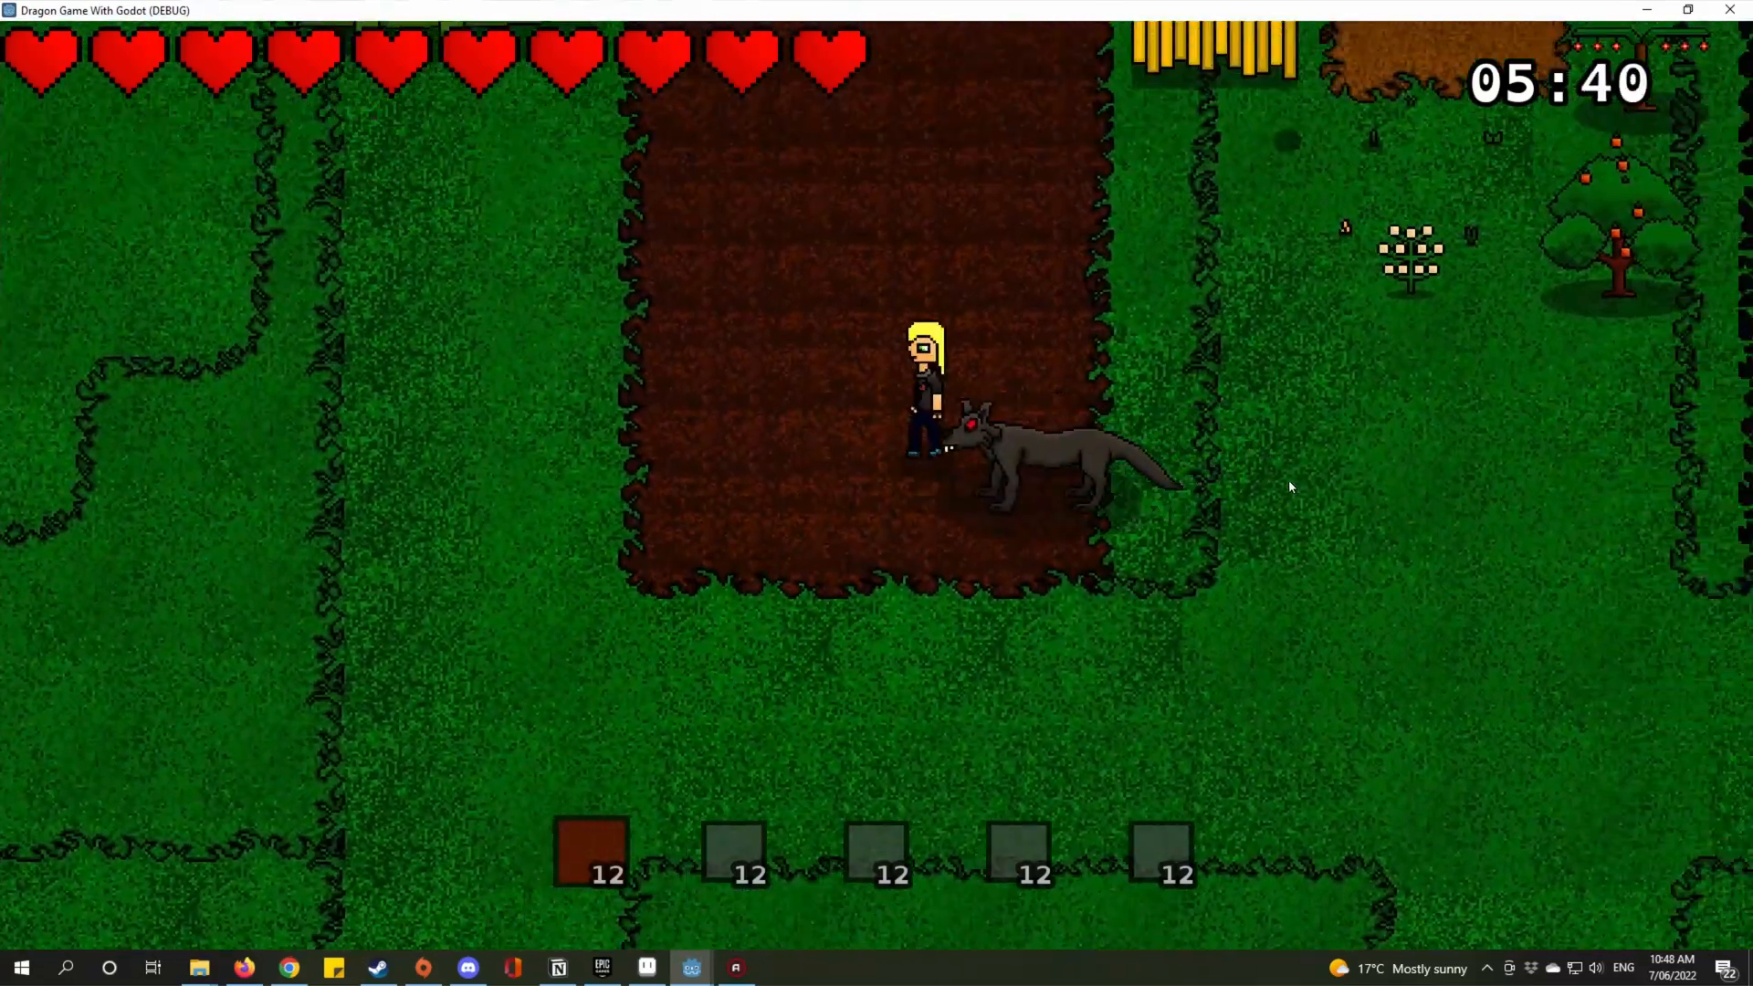
{"action": "key", "text": "a"}
{"action": "key", "text": "s"}
{"action": "key", "text": "a"}
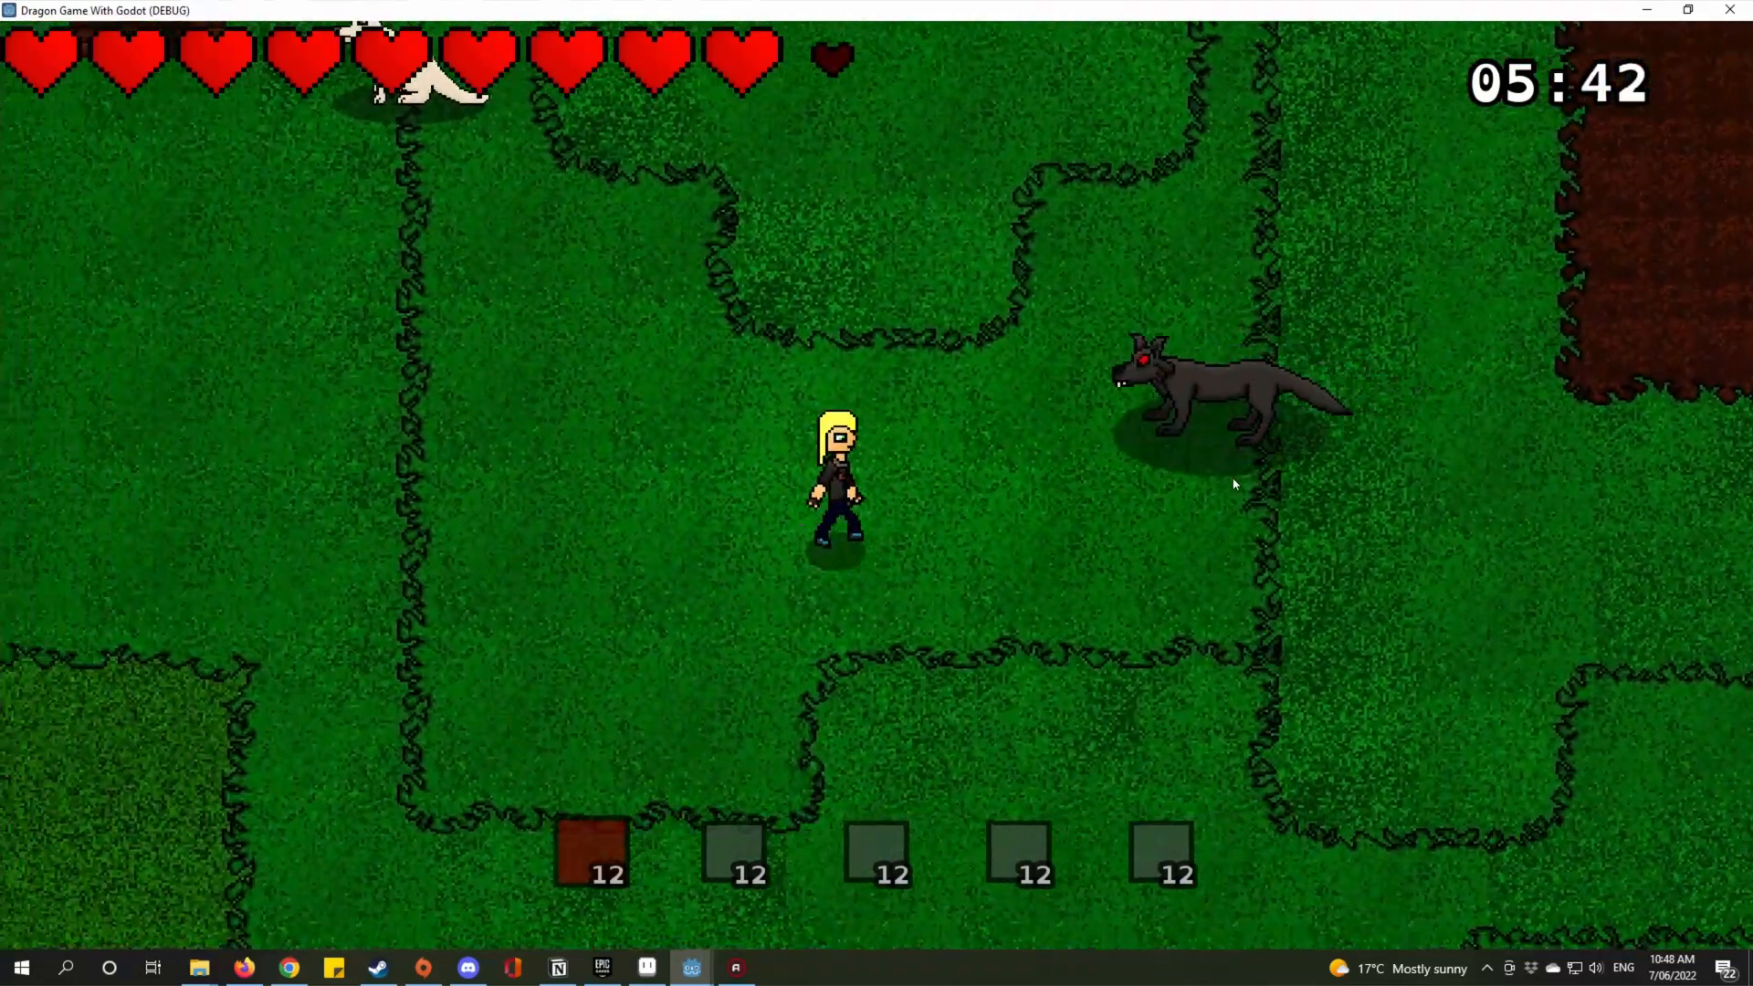
Dodge the pursuing wolf on the open grass and move the character toward the white dog.
{"action": "key", "text": "d"}
{"action": "key", "text": "a"}
{"action": "key", "text": "s"}
{"action": "key", "text": "d"}
{"action": "key", "text": "w"}
{"action": "key", "text": "a"}
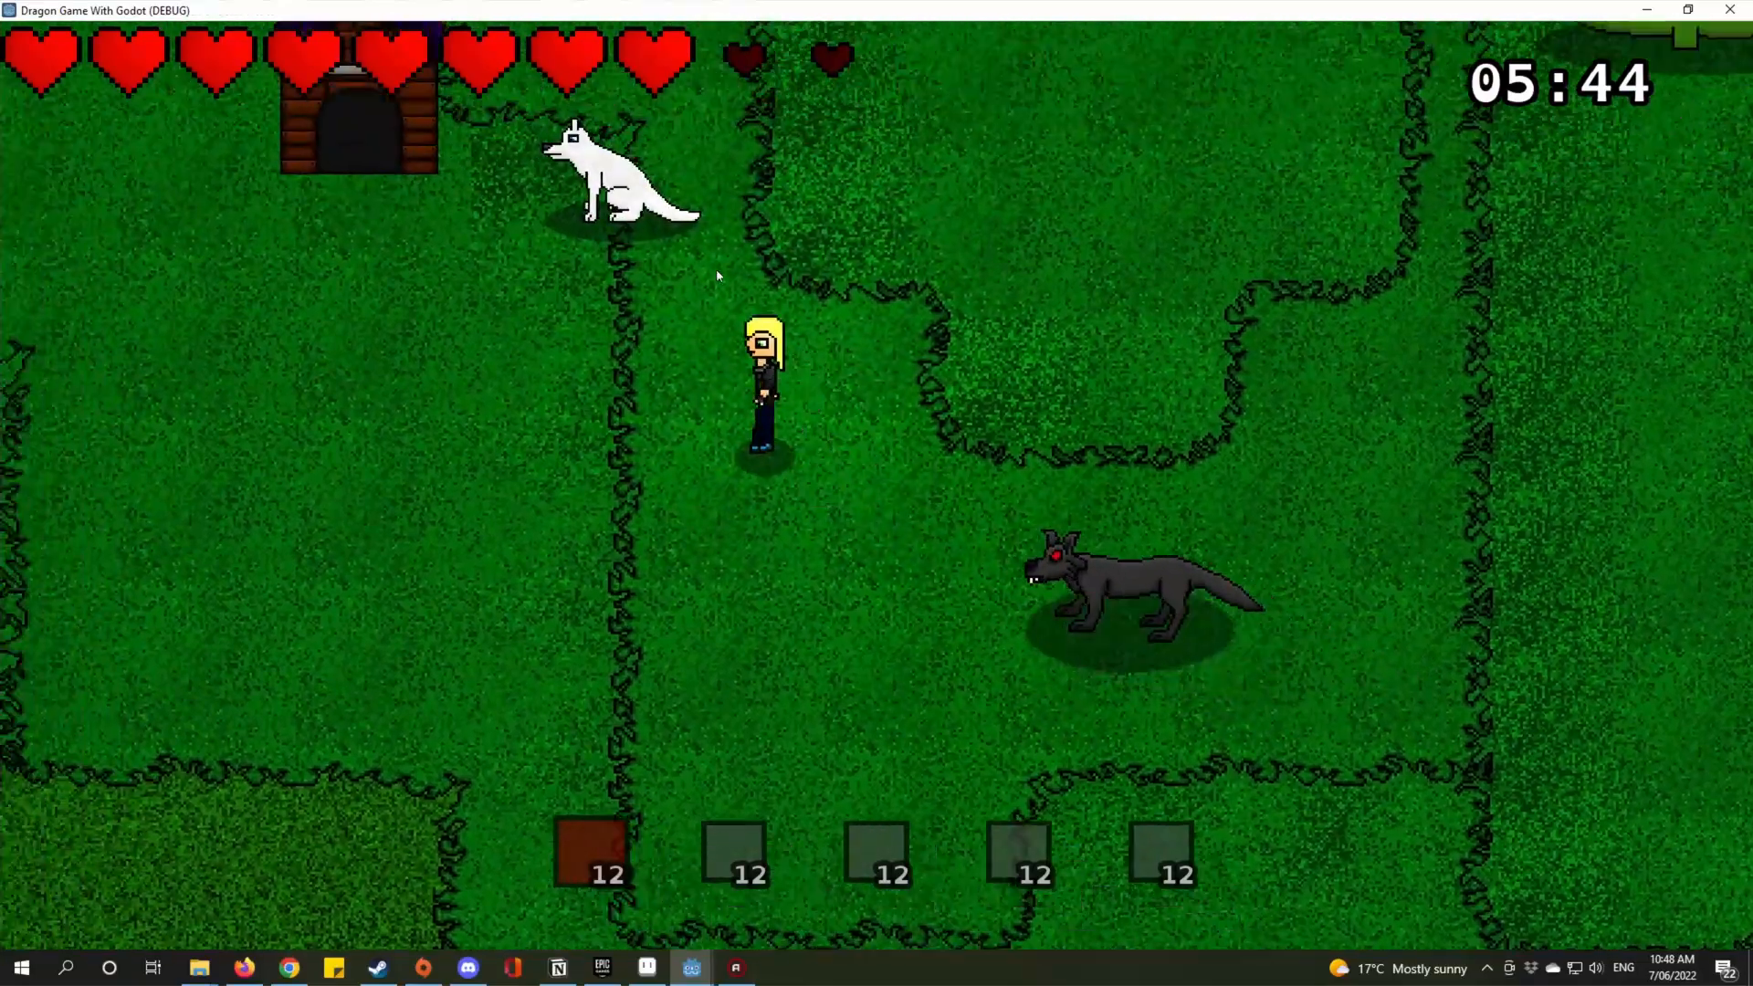
Walk the character up to the dogs beside the red-roofed and blue-roofed kennels.
{"action": "key", "text": "w"}
{"action": "key", "text": "a"}
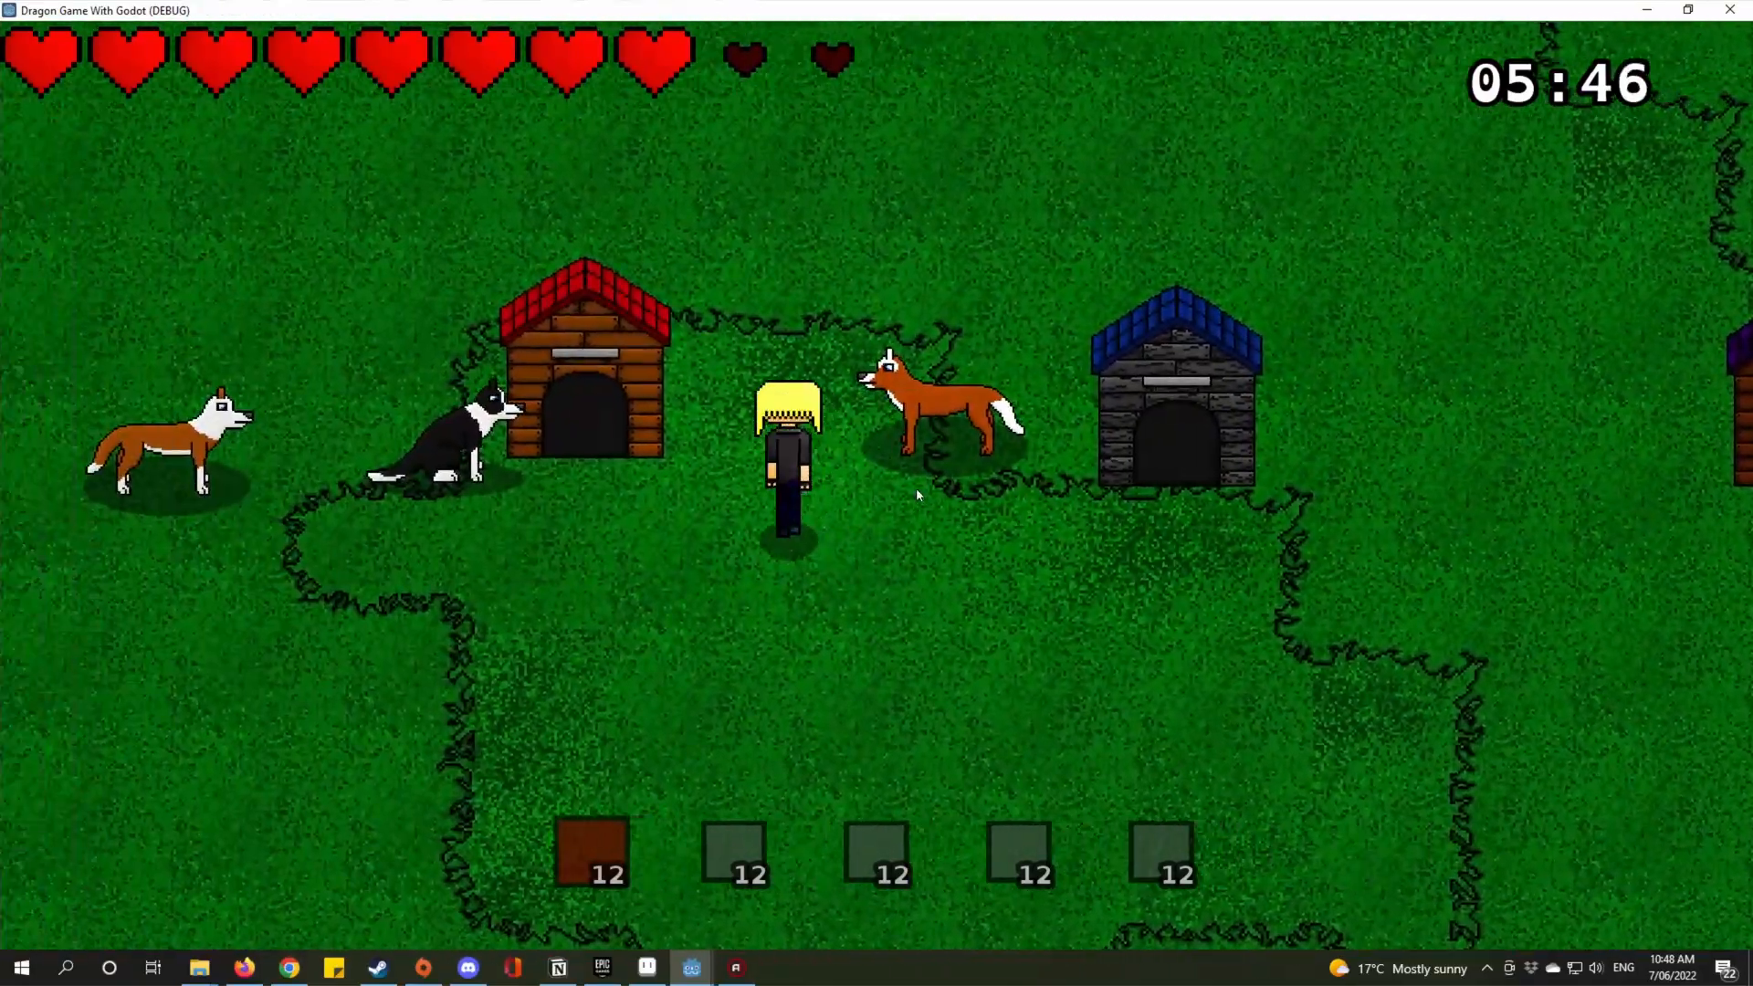
{"action": "key", "text": "w"}
{"action": "key", "text": "d"}
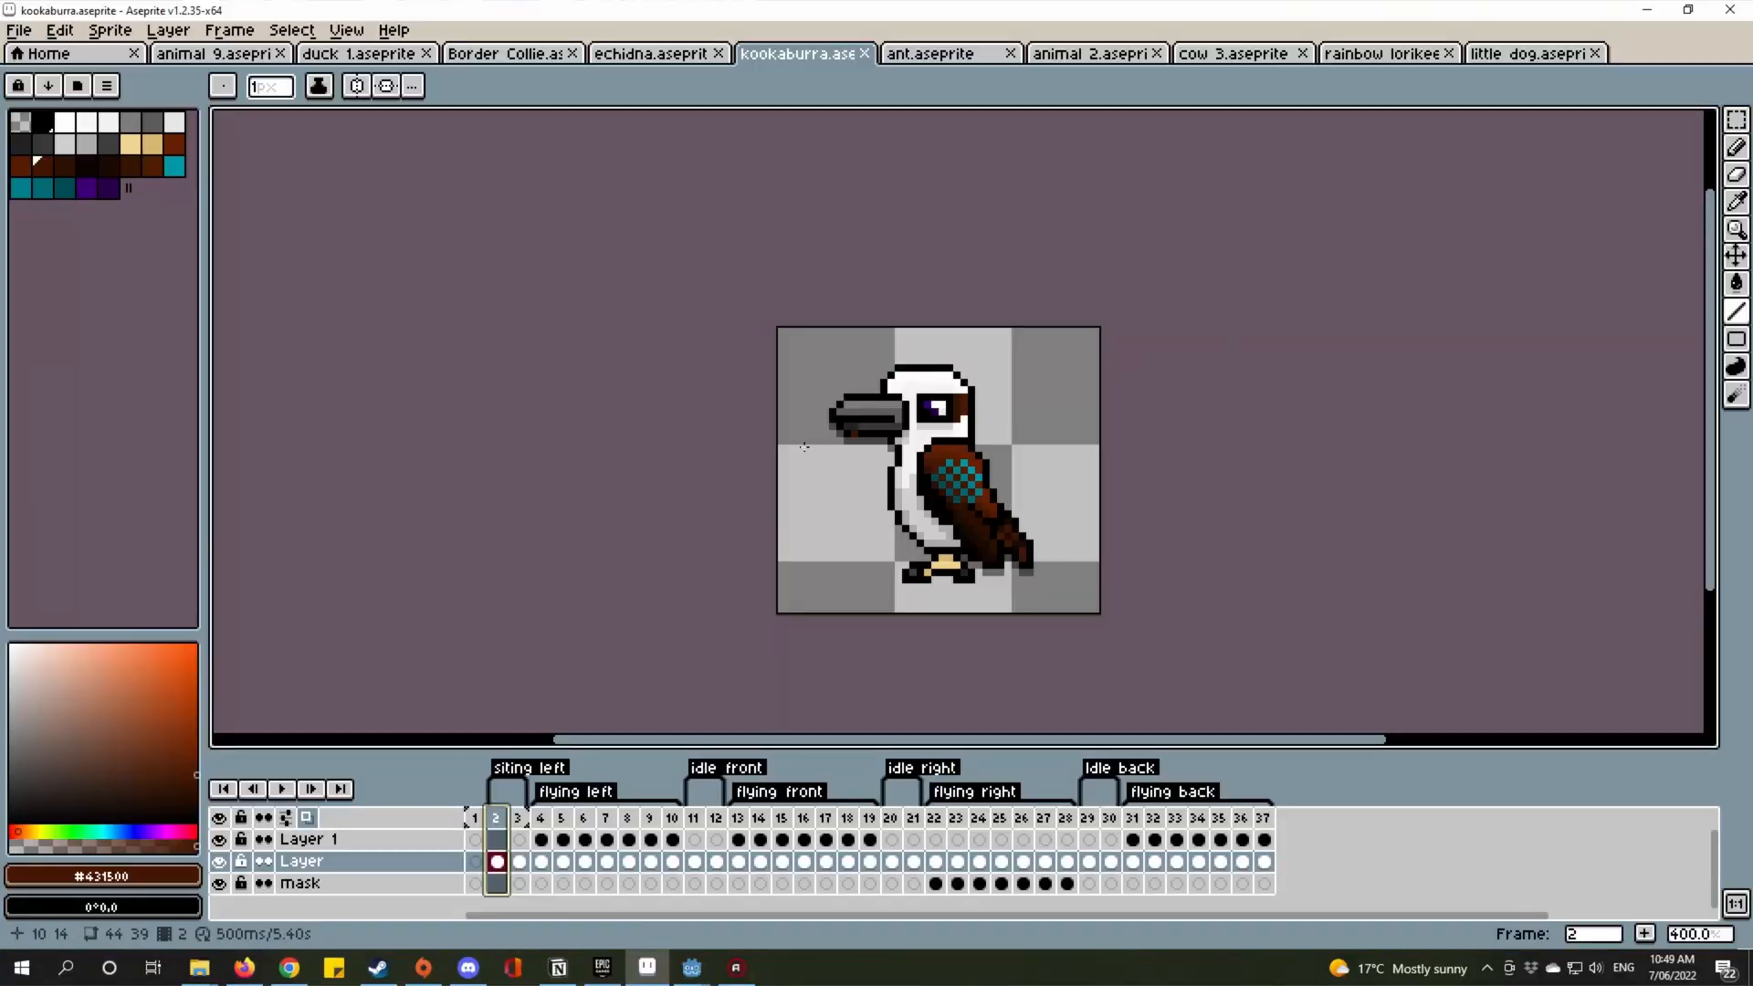
Look at the kookaburra sprite up close and switch to the little dog sprite.
{"action": "scroll", "coordinate": [1041, 423], "scroll_direction": "up", "scroll_amount": 2}
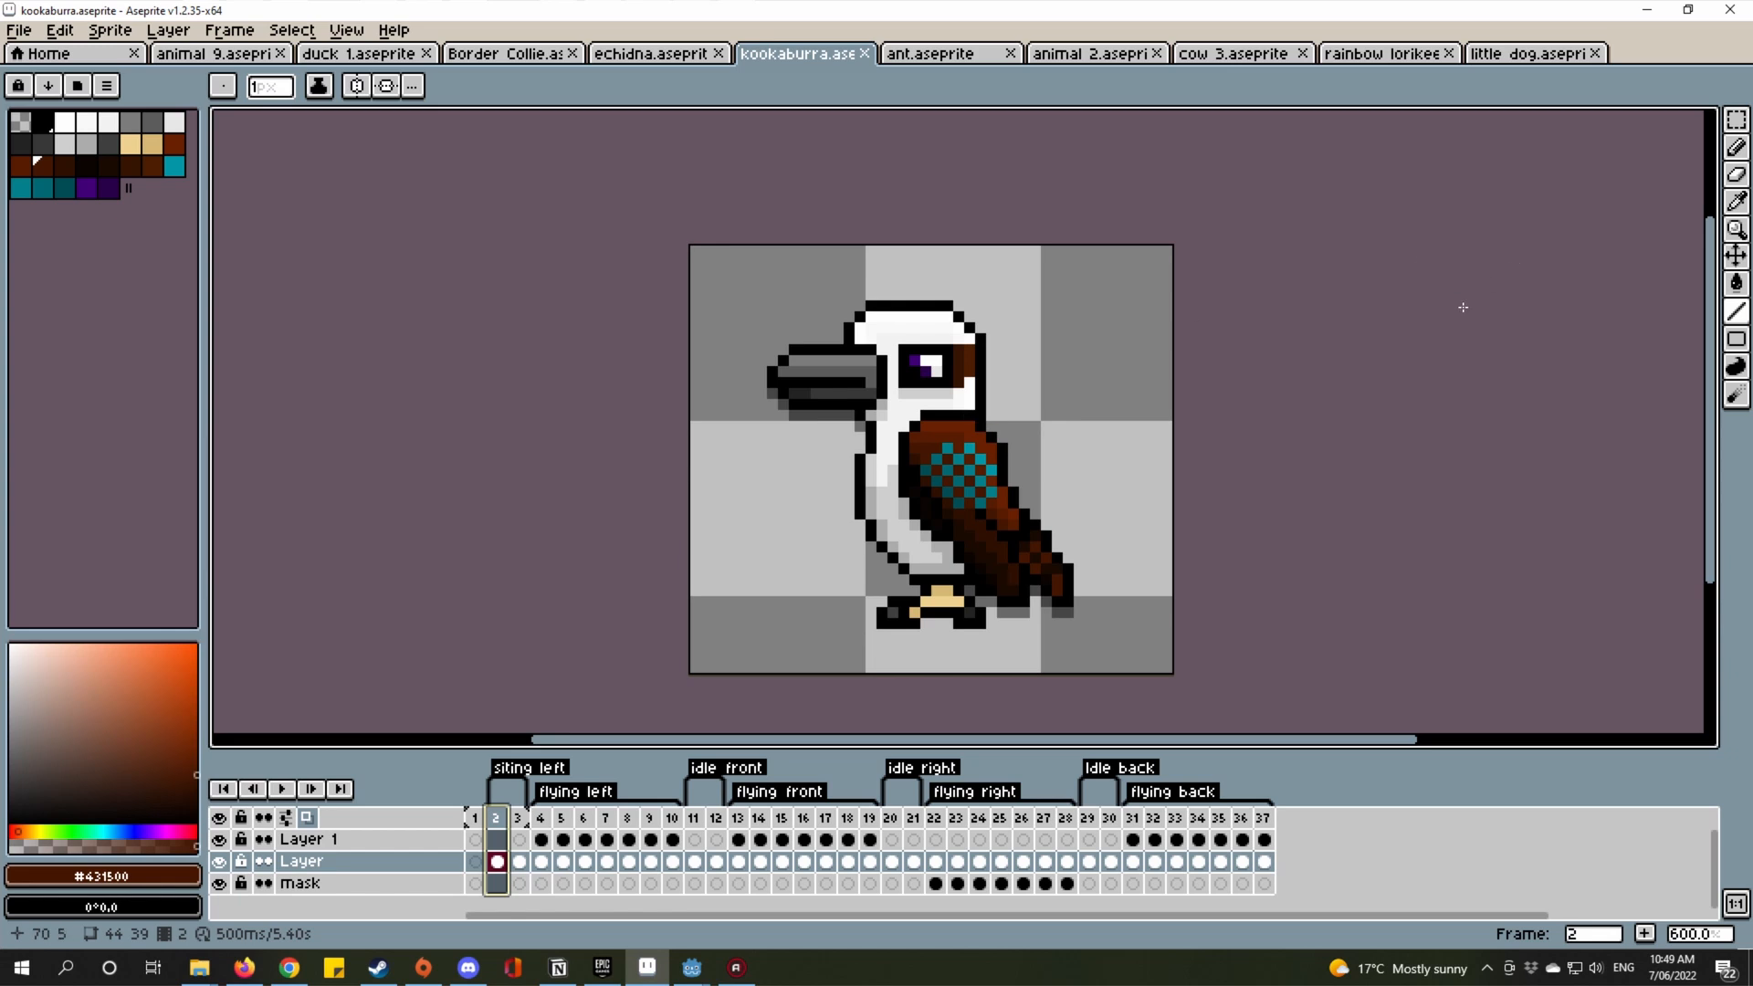
{"action": "left_click", "coordinate": [1532, 57]}
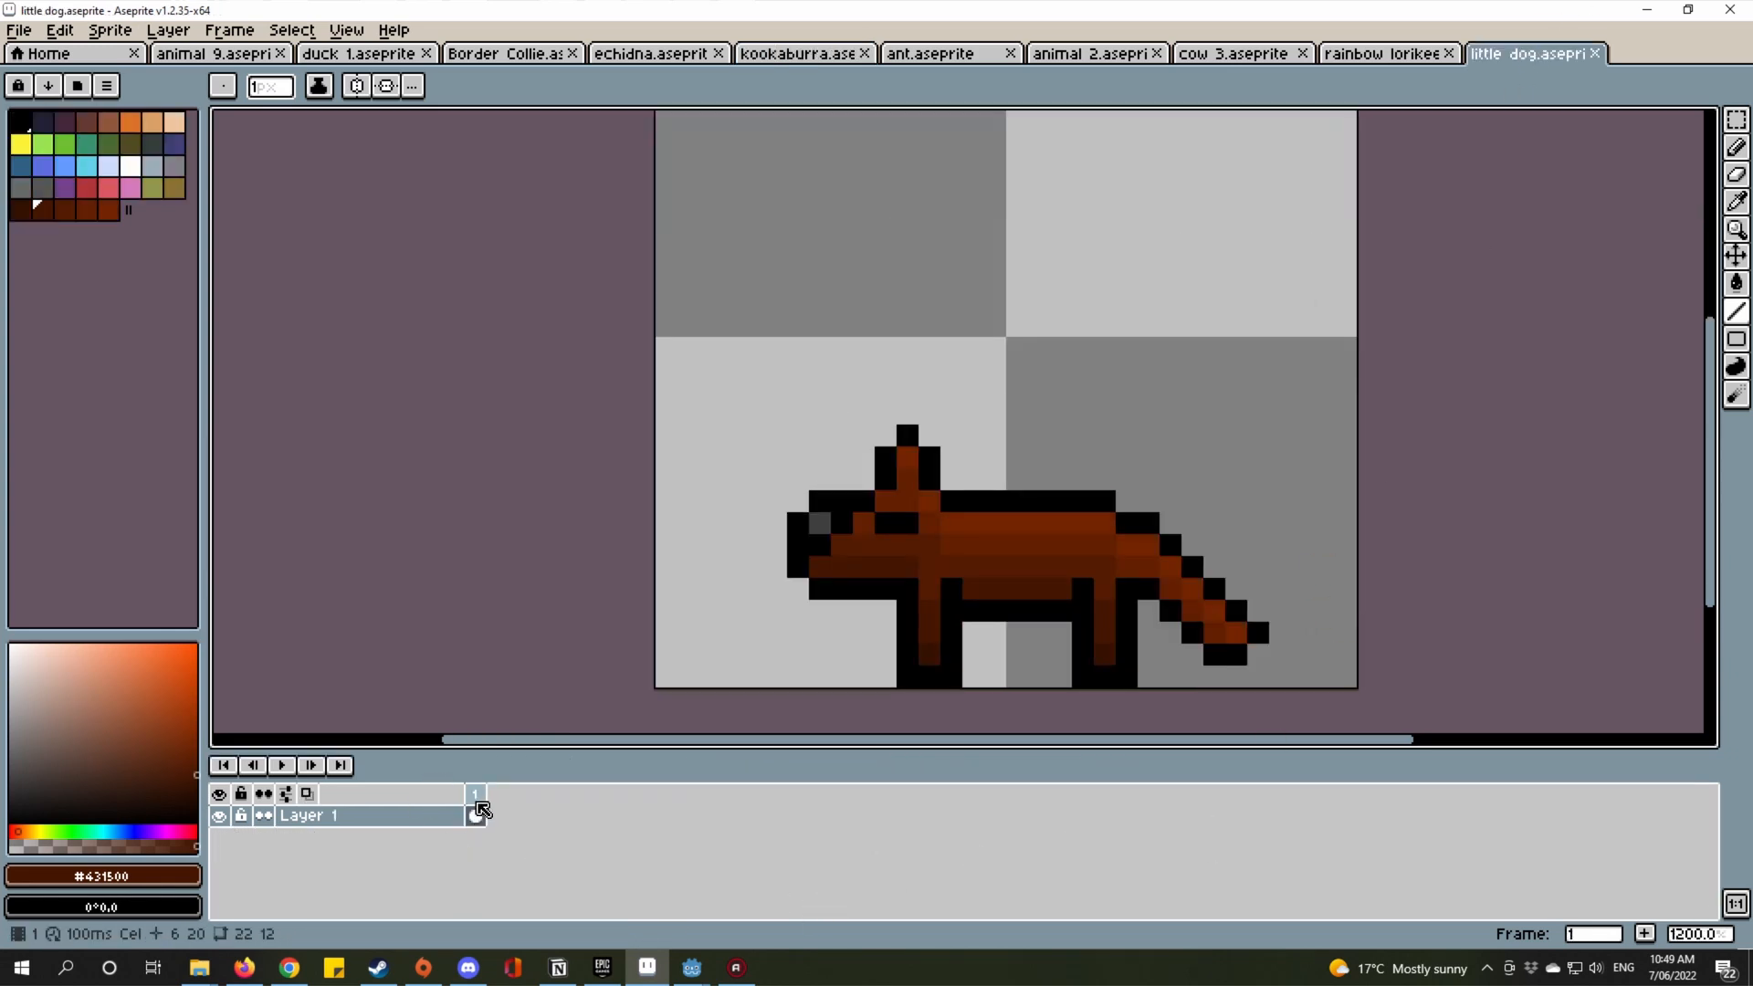
{"action": "right_click", "coordinate": [481, 806]}
{"action": "left_click", "coordinate": [607, 814]}
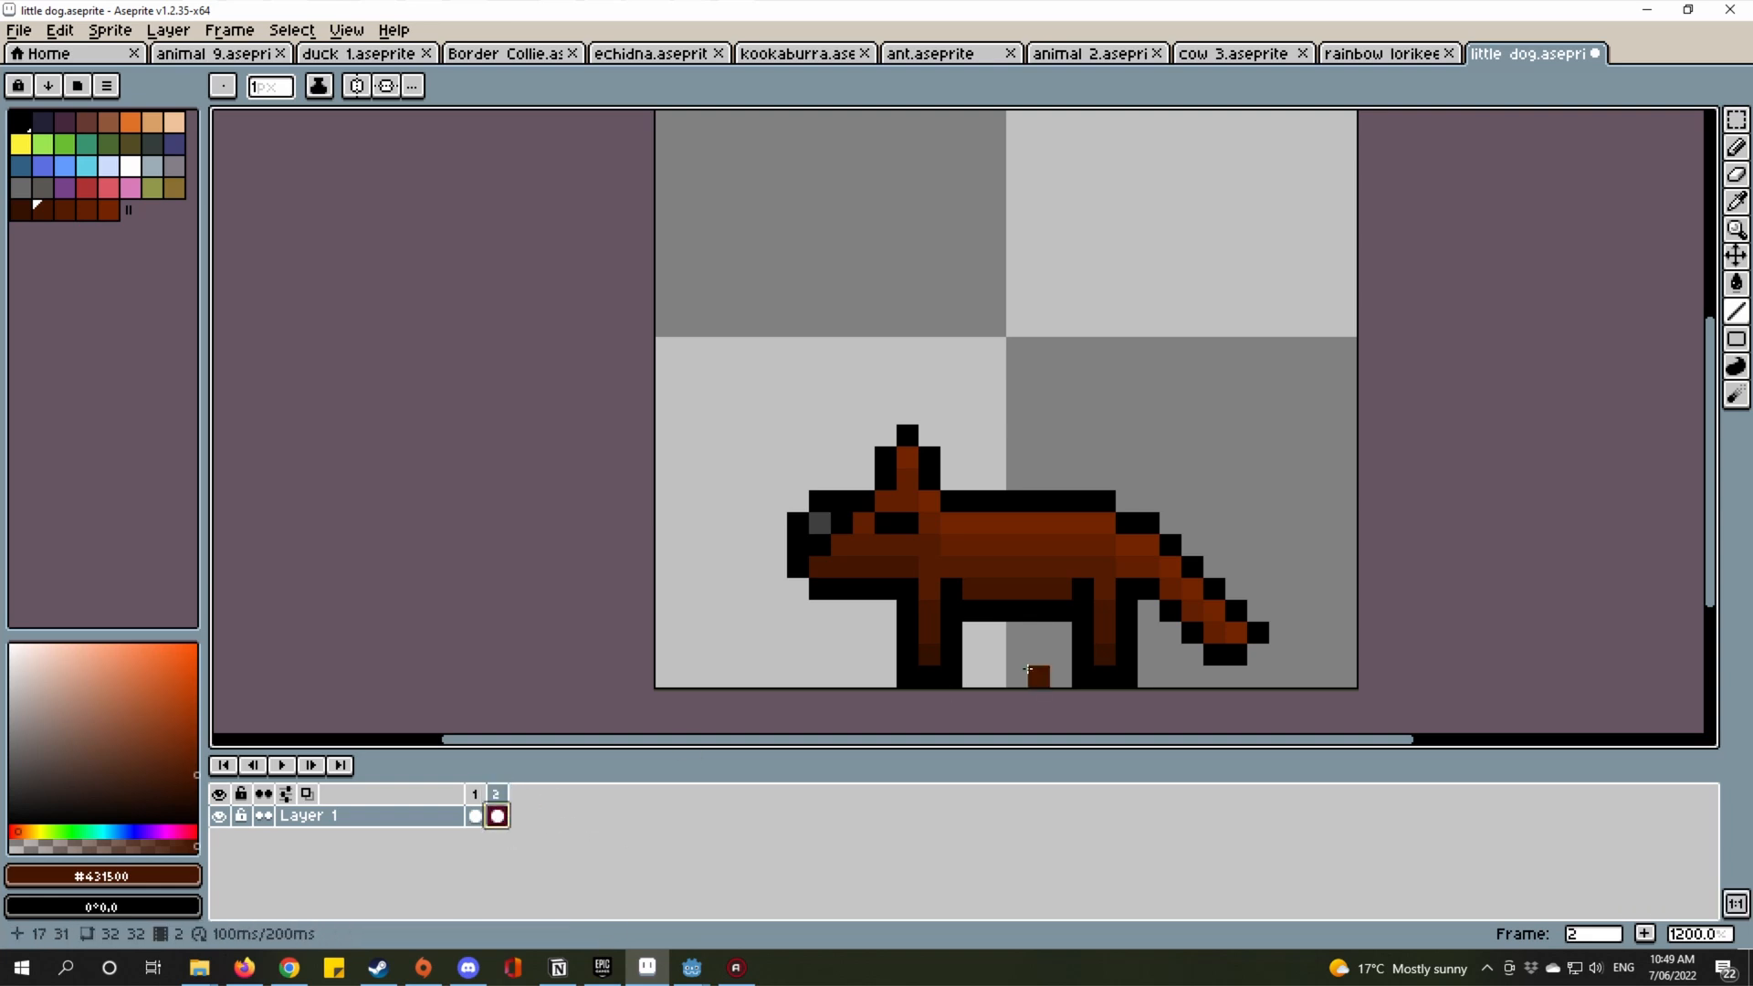
{"action": "scroll", "coordinate": [1024, 628], "scroll_direction": "down", "scroll_amount": 2}
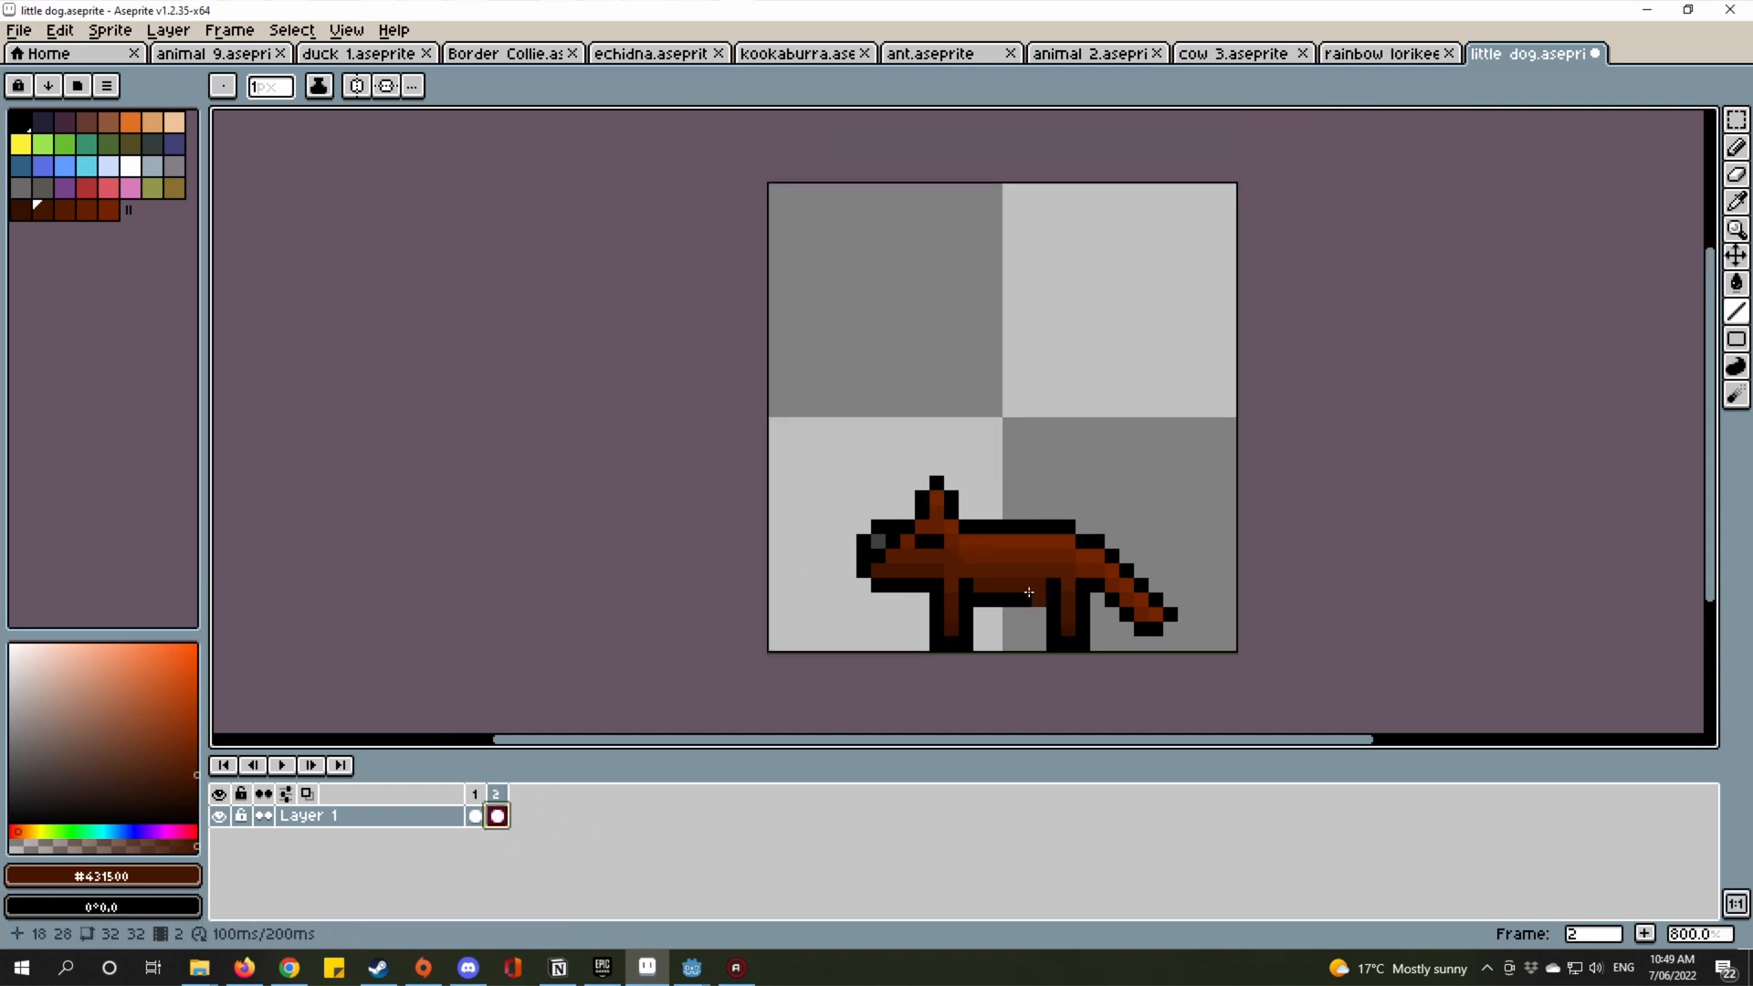
{"action": "left_click", "coordinate": [1736, 119]}
{"action": "left_click_drag", "start_coordinate": [628, 318], "coordinate": [637, 322]}
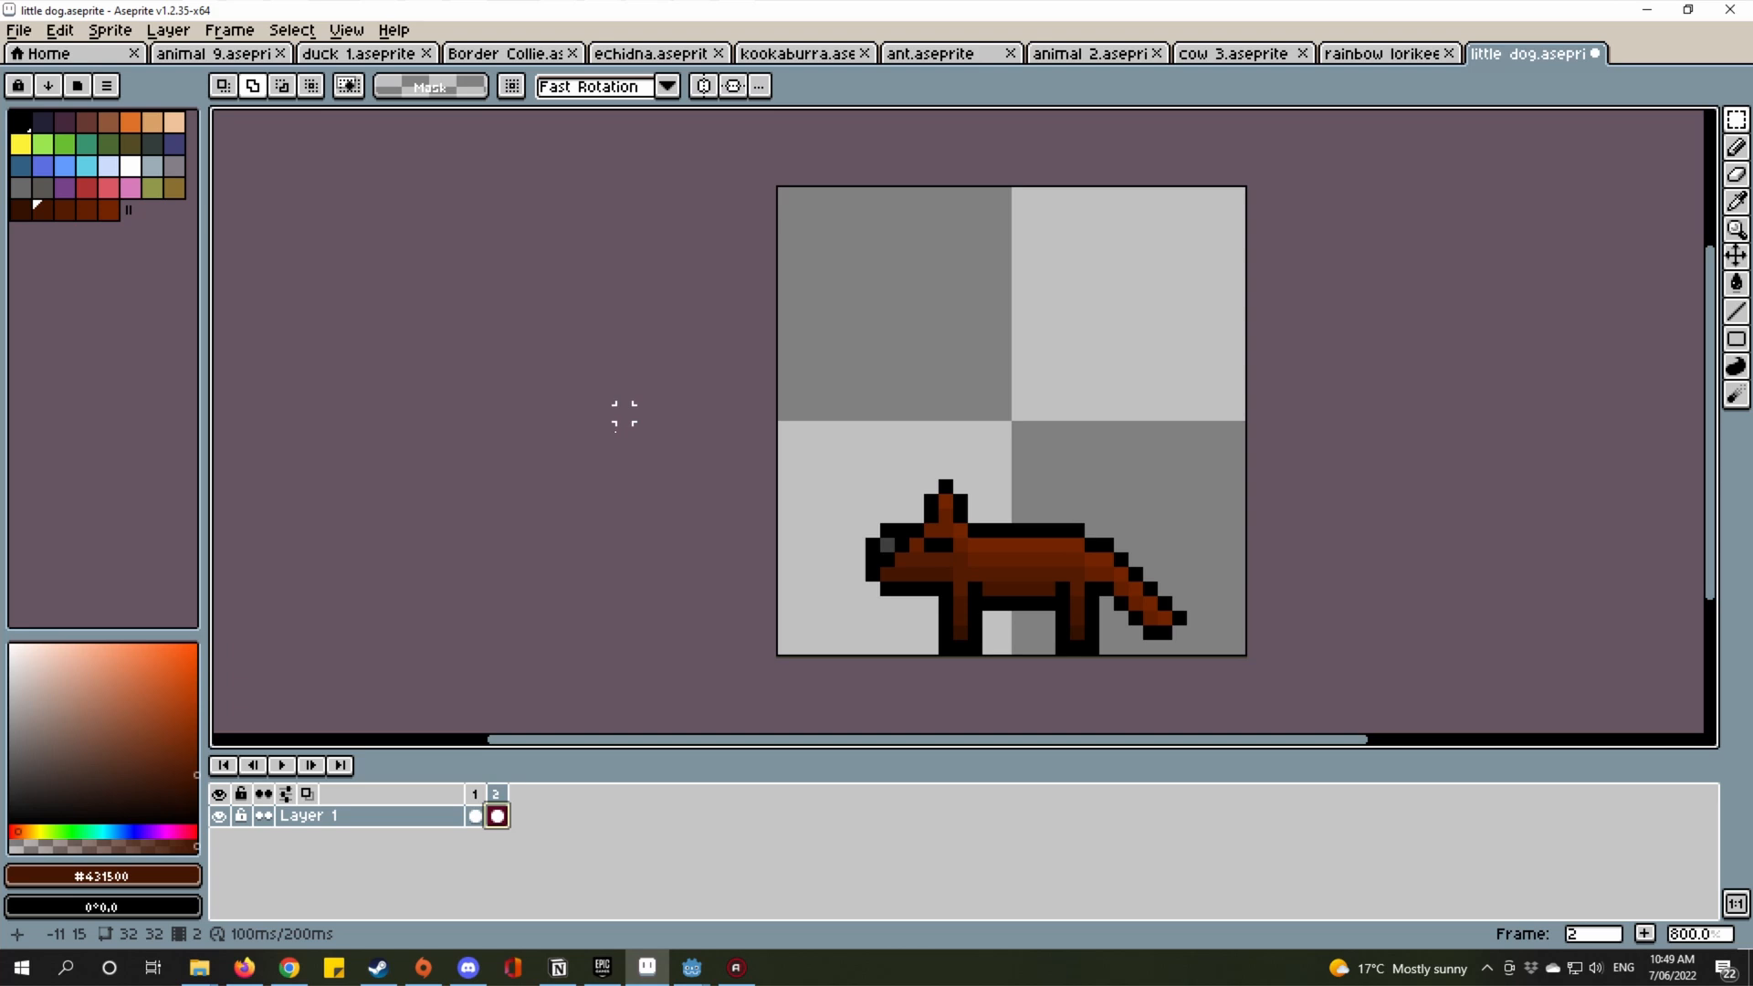
{"action": "right_click", "coordinate": [499, 804]}
{"action": "left_click", "coordinate": [555, 877]}
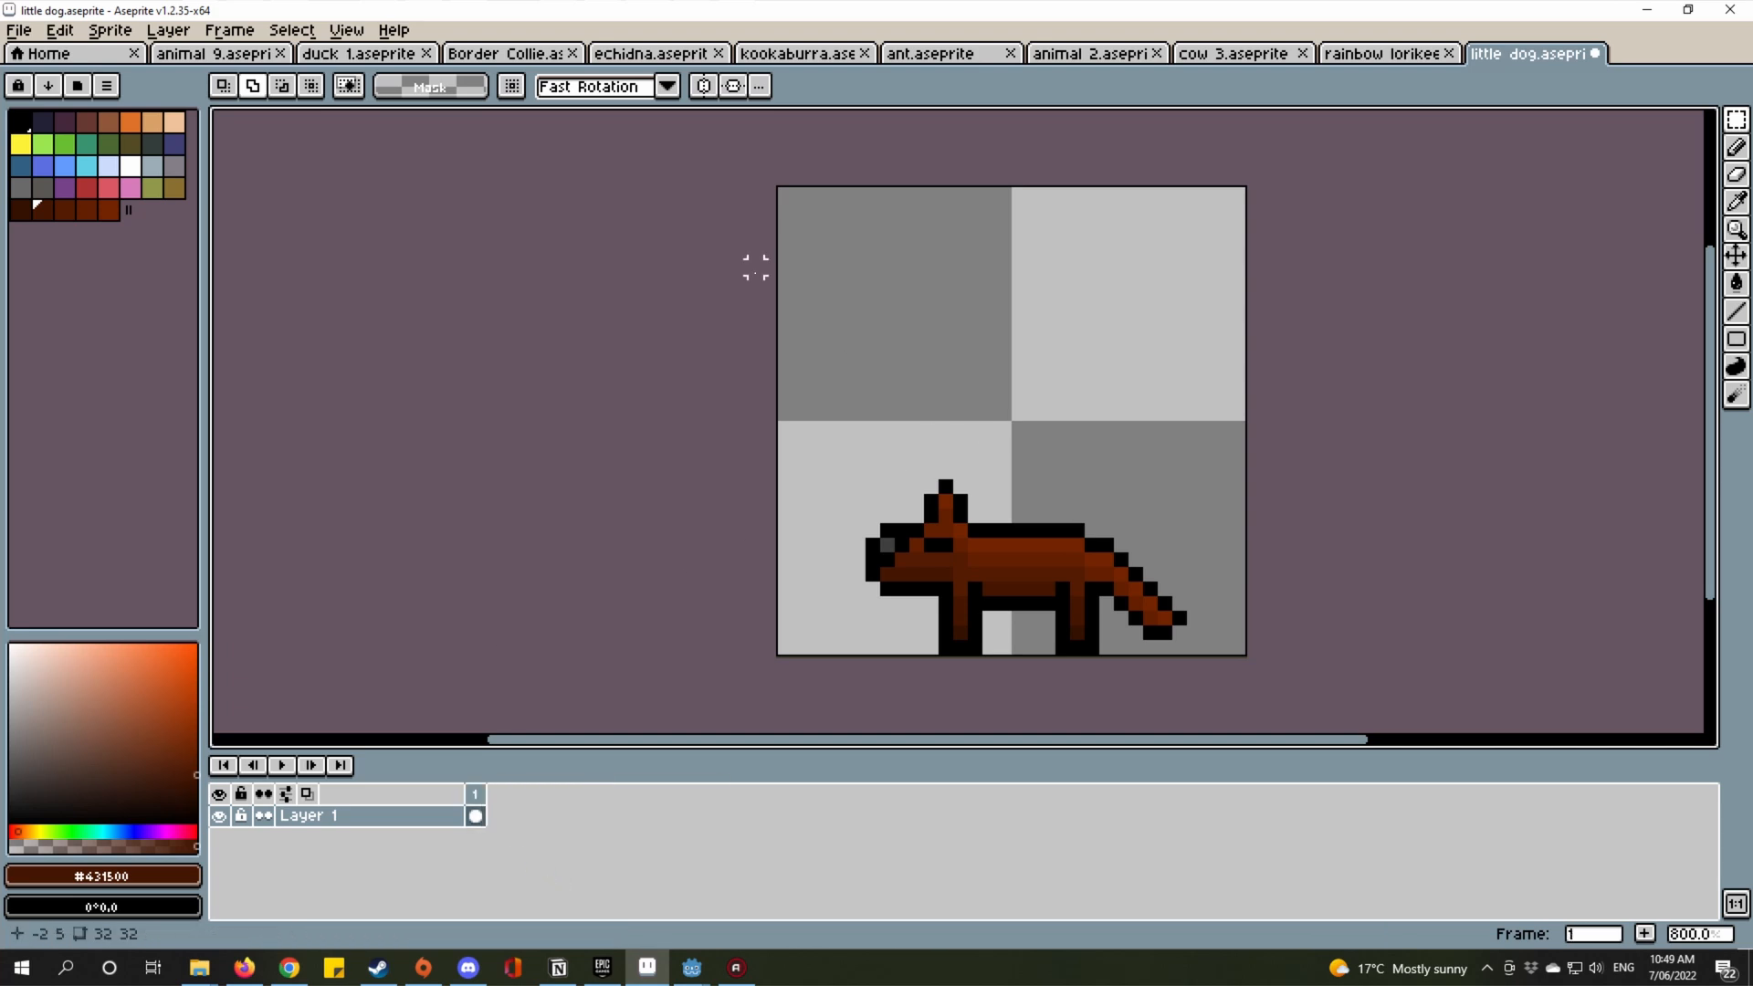
Select the whole little dog and move it up about 3 pixels from the canvas's lower edge.
{"action": "left_click_drag", "start_coordinate": [755, 266], "coordinate": [1440, 727]}
{"action": "left_click_drag", "start_coordinate": [1175, 518], "coordinate": [1198, 599]}
{"action": "key", "text": "Return"}
{"action": "scroll", "coordinate": [1075, 587], "scroll_direction": "up", "scroll_amount": 4}
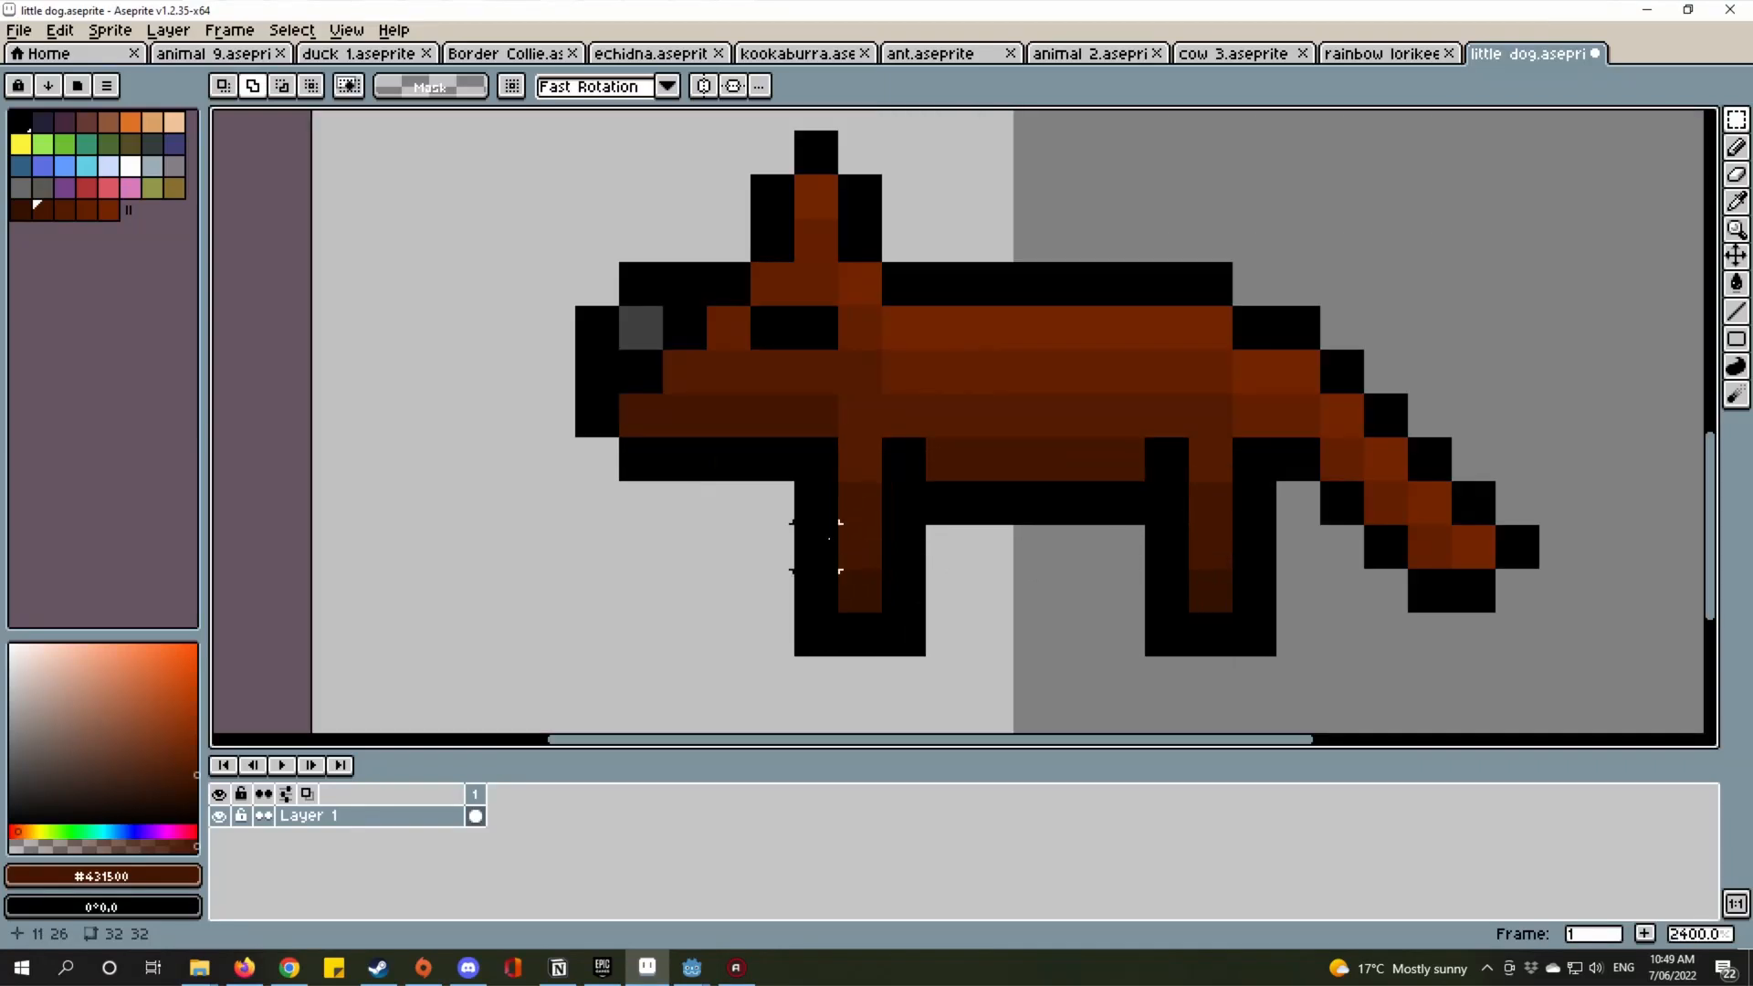
Select the little dog's front and hind legs together and copy them.
{"action": "left_click_drag", "start_coordinate": [802, 411], "coordinate": [962, 703]}
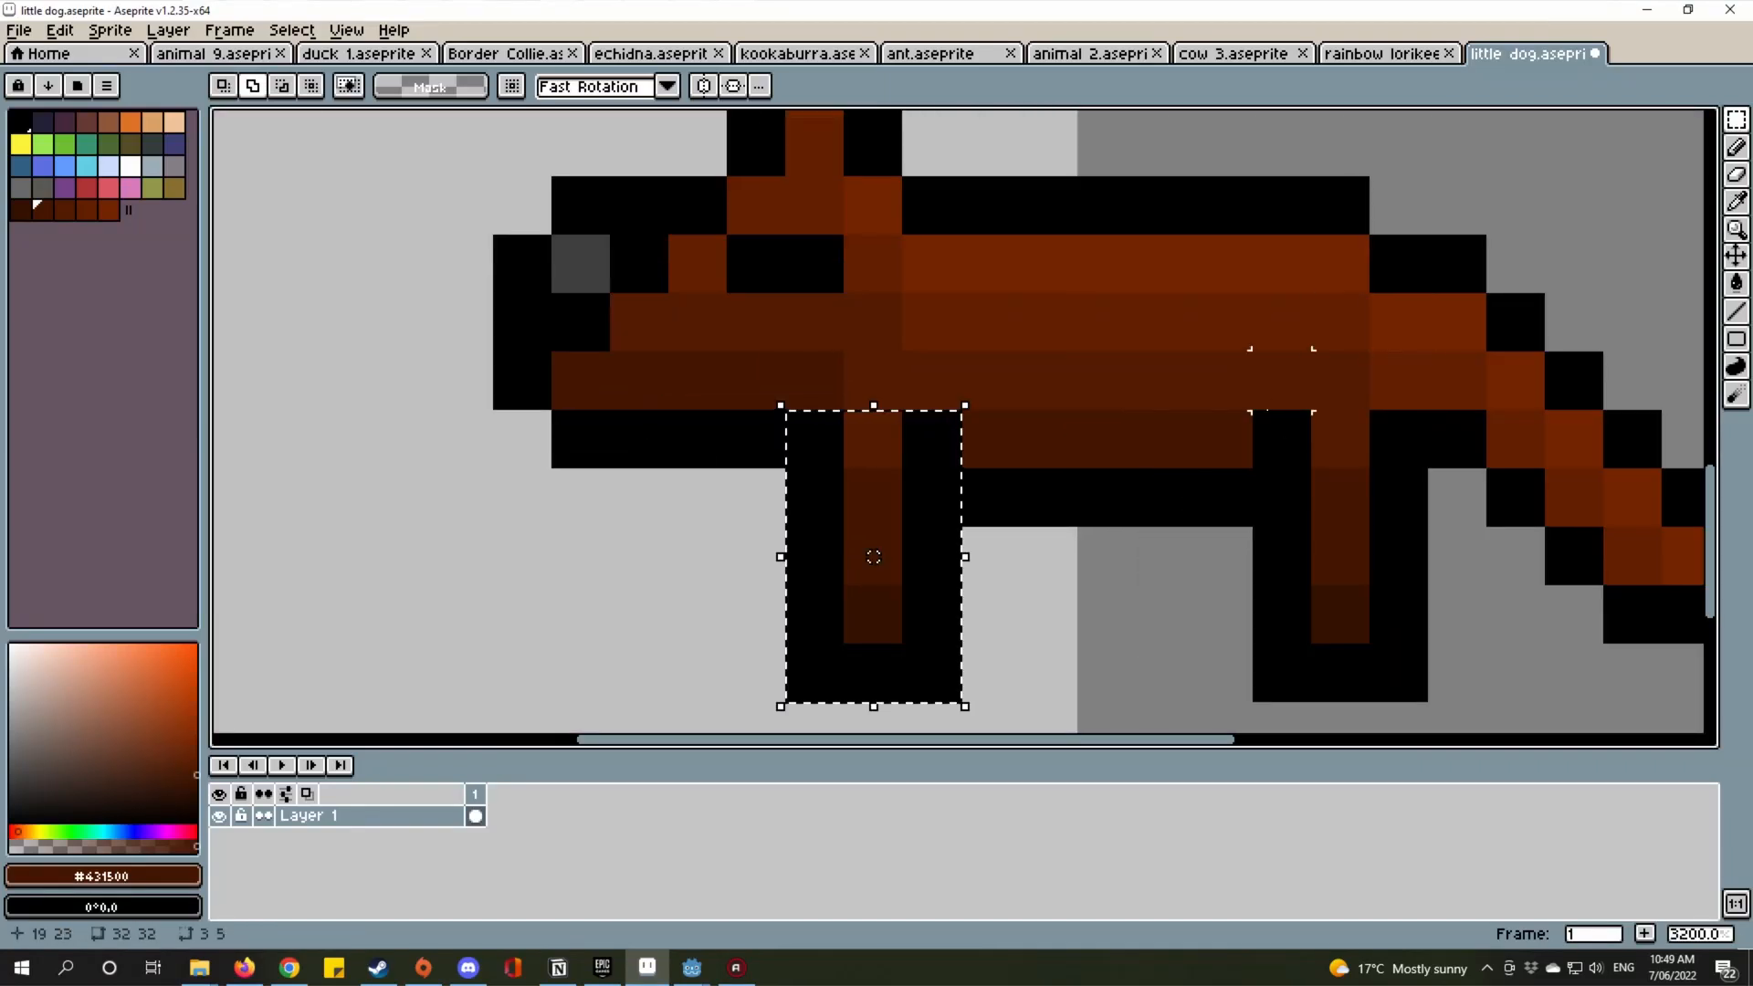
{"action": "left_click_drag", "start_coordinate": [1254, 411], "coordinate": [1428, 703]}
{"action": "scroll", "coordinate": [1397, 560], "scroll_direction": "down", "scroll_amount": 2}
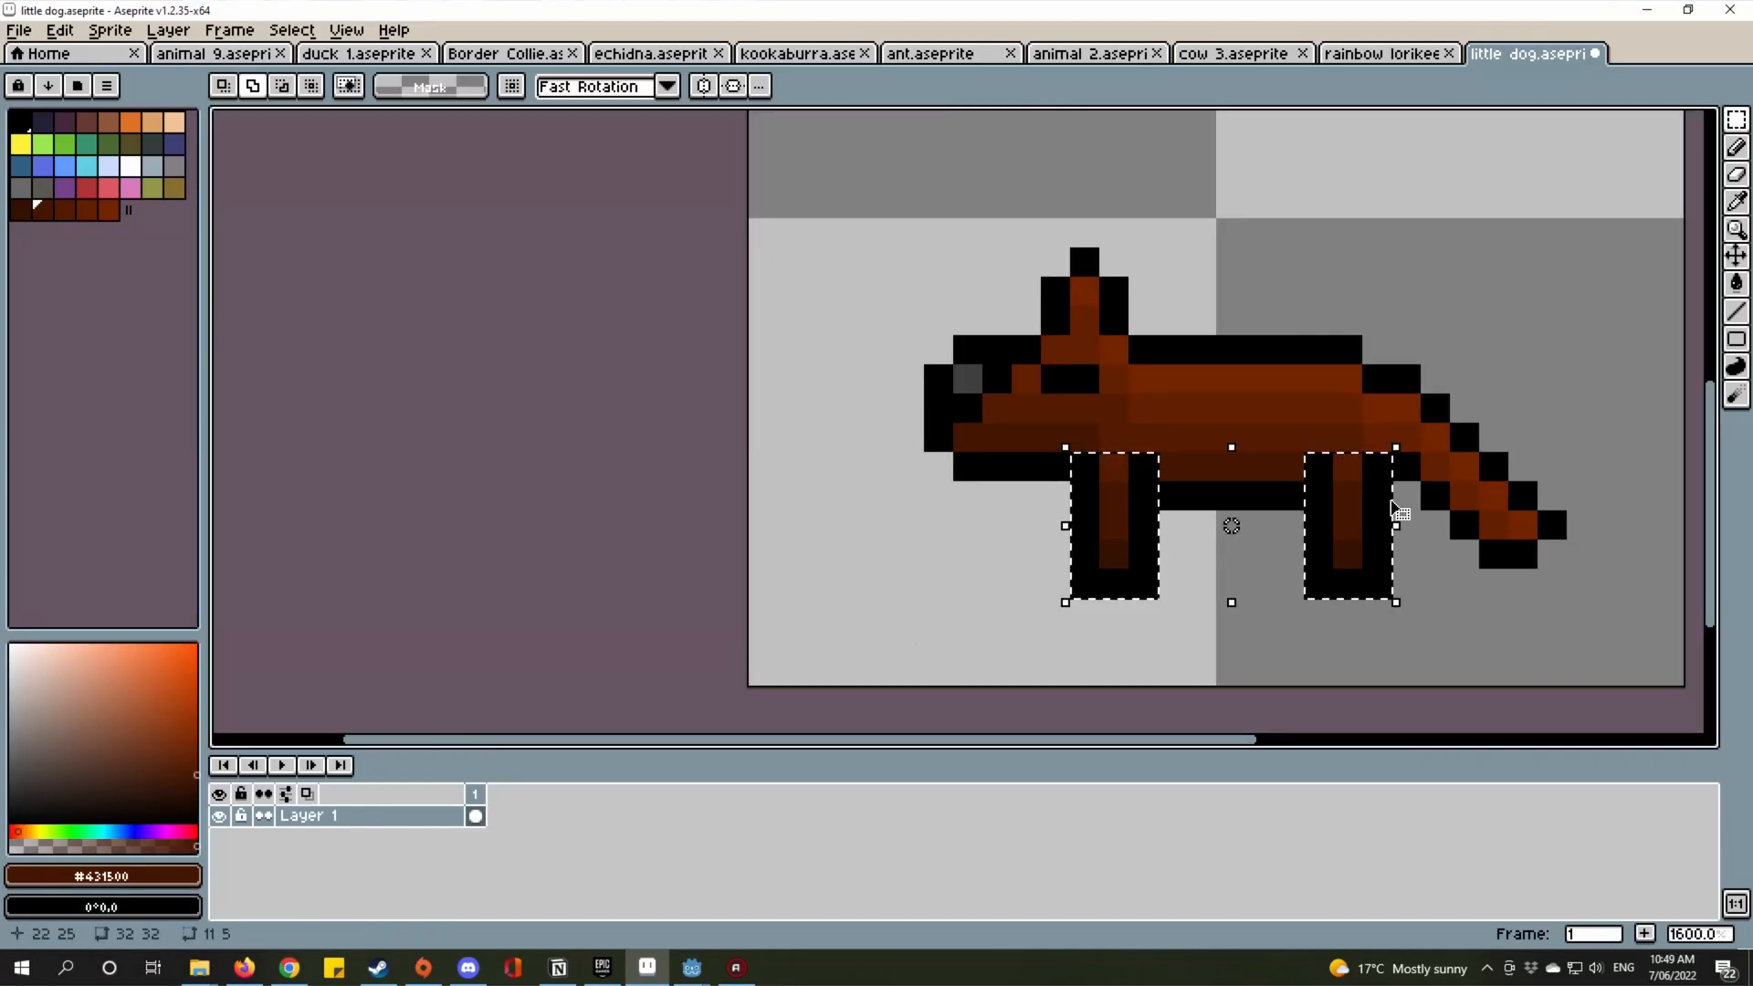
Add a new layer and place it beneath Layer 1.
{"action": "right_click", "coordinate": [447, 850]}
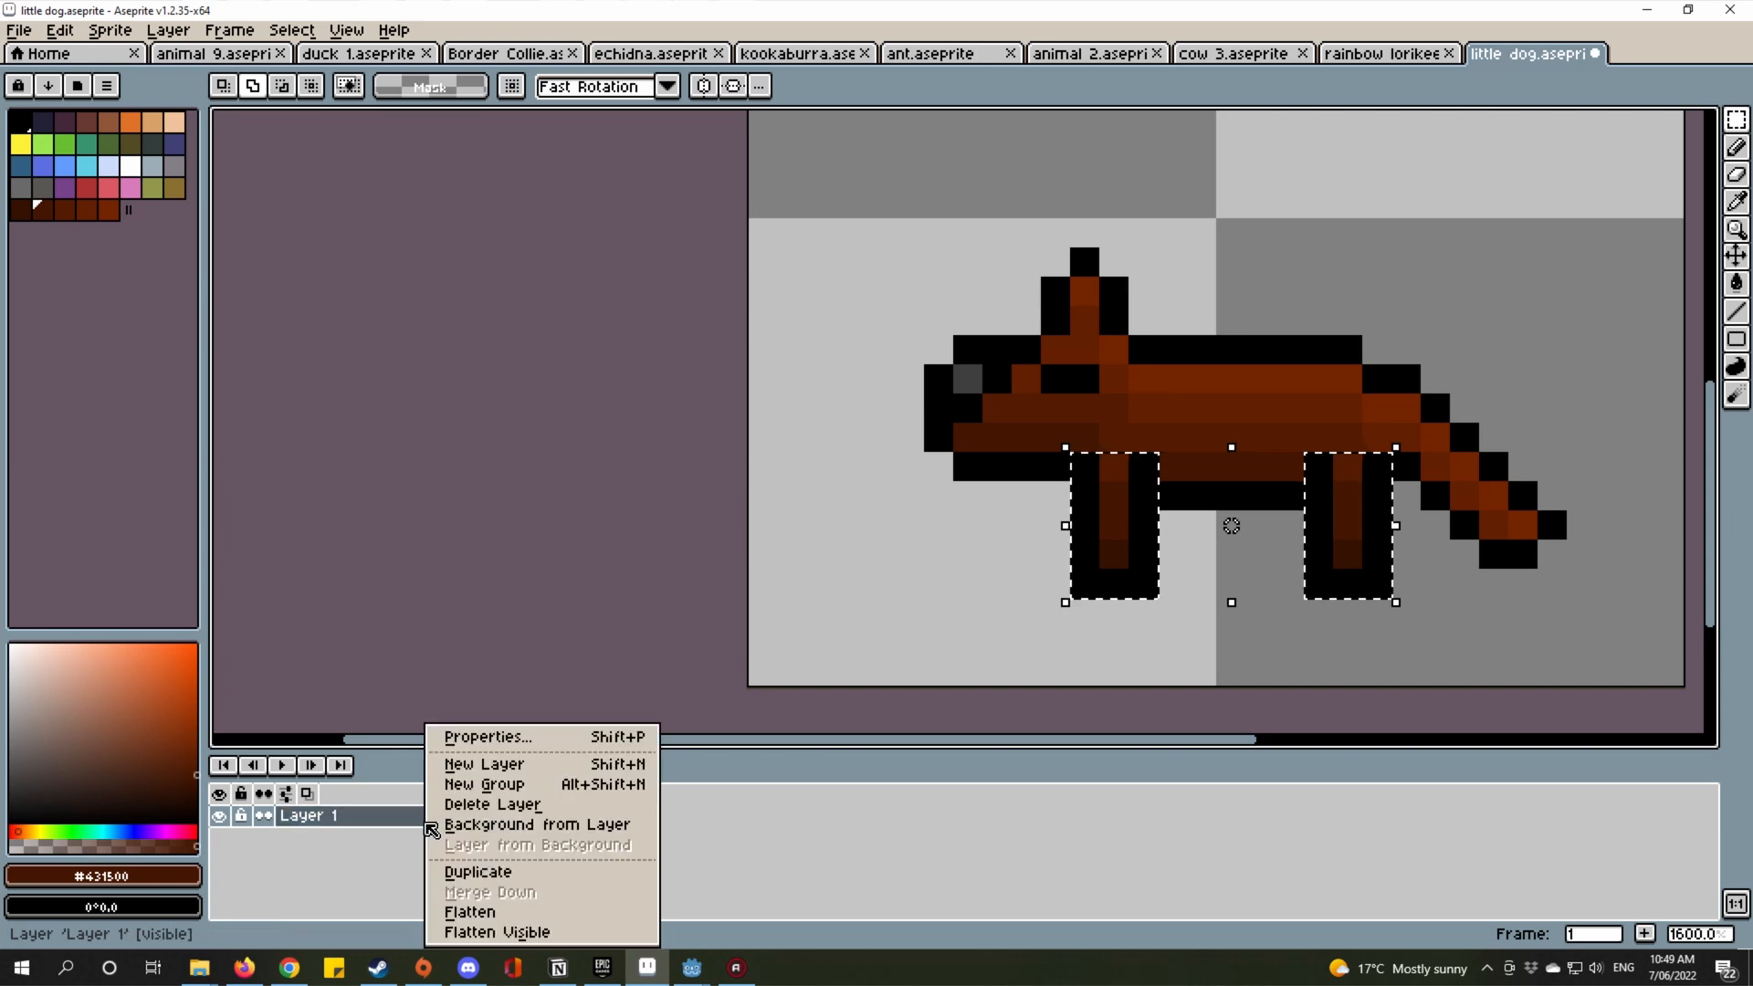
{"action": "left_click", "coordinate": [467, 764]}
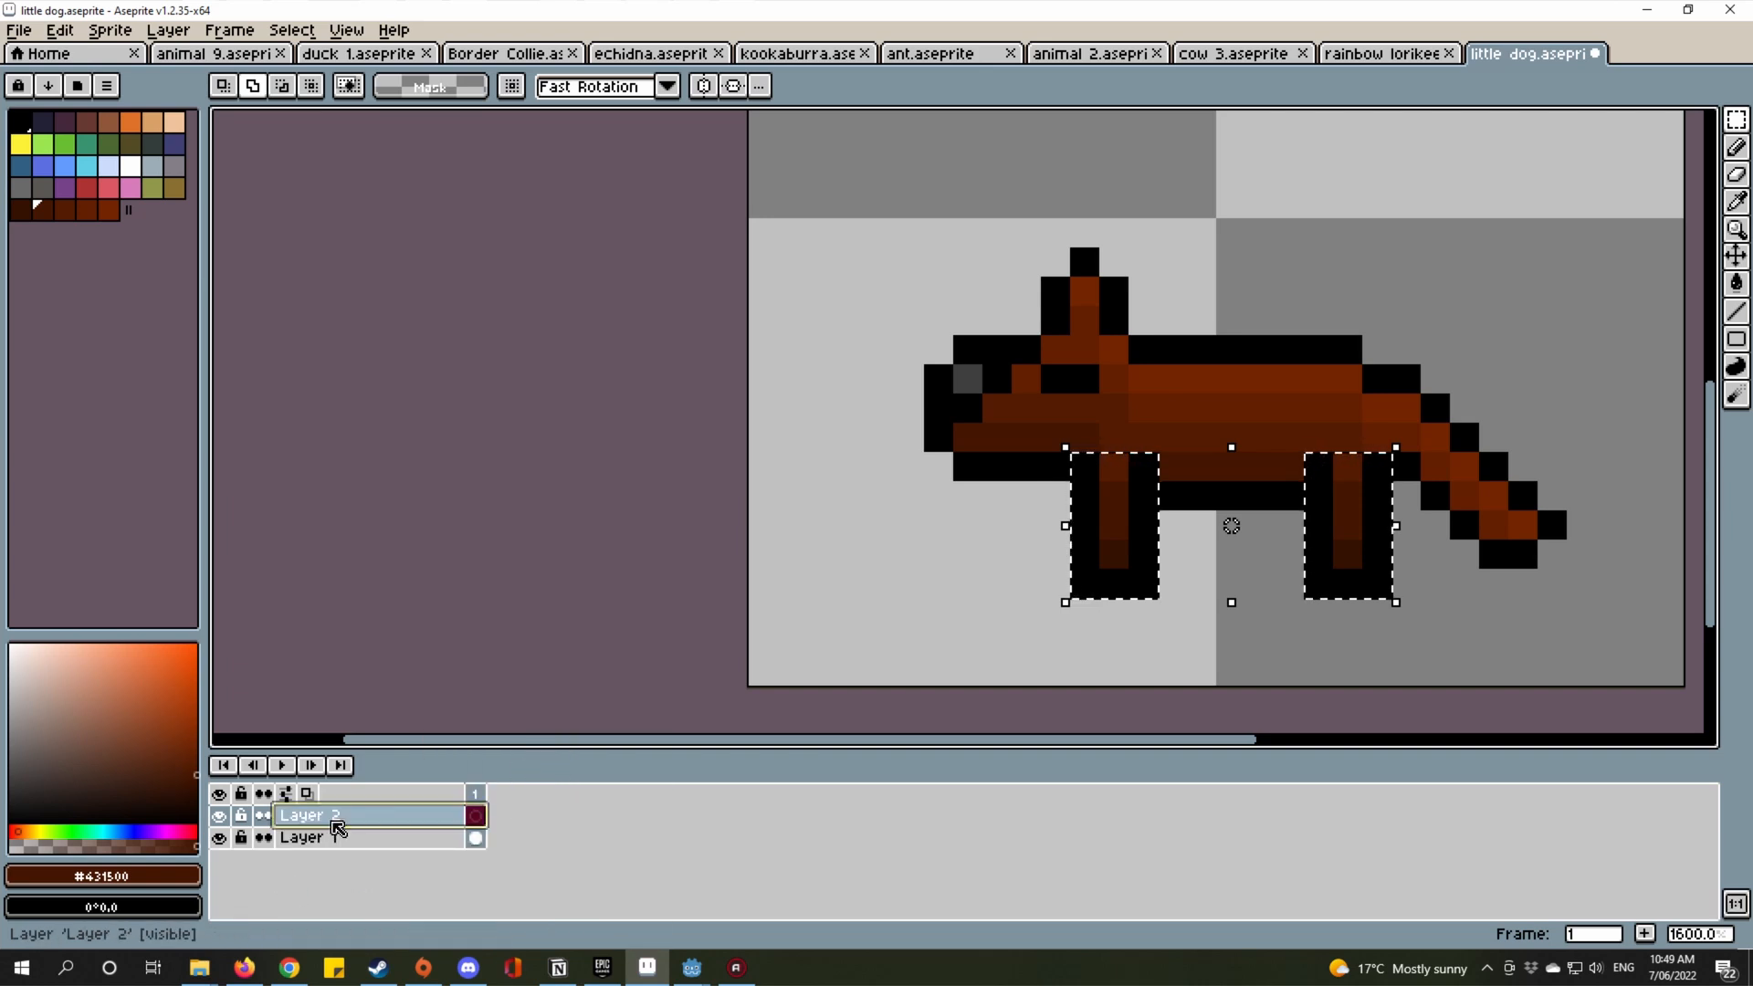
{"action": "left_click_drag", "start_coordinate": [338, 827], "coordinate": [328, 890]}
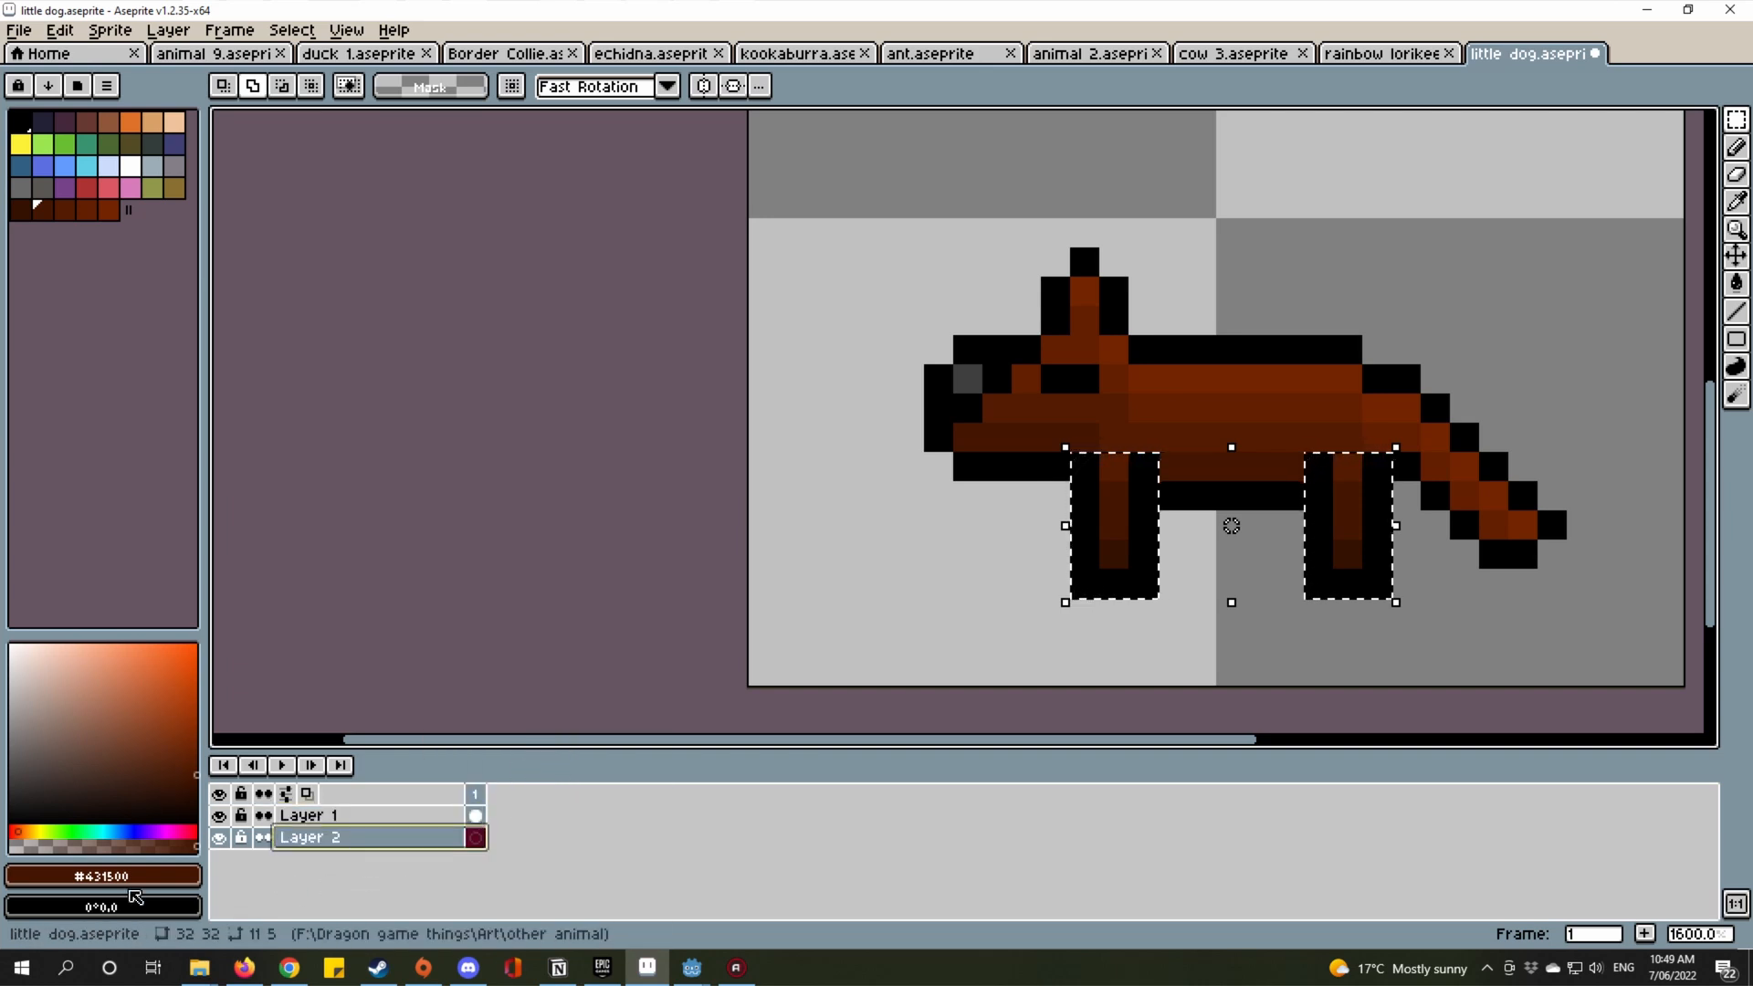
Paste the copied legs into Layer 2, shift them up about 2 pixels behind the body, and deselect.
{"action": "left_click_drag", "start_coordinate": [1141, 203], "coordinate": [1065, 184]}
{"action": "left_click", "coordinate": [475, 840]}
{"action": "key", "text": "ctrl+v"}
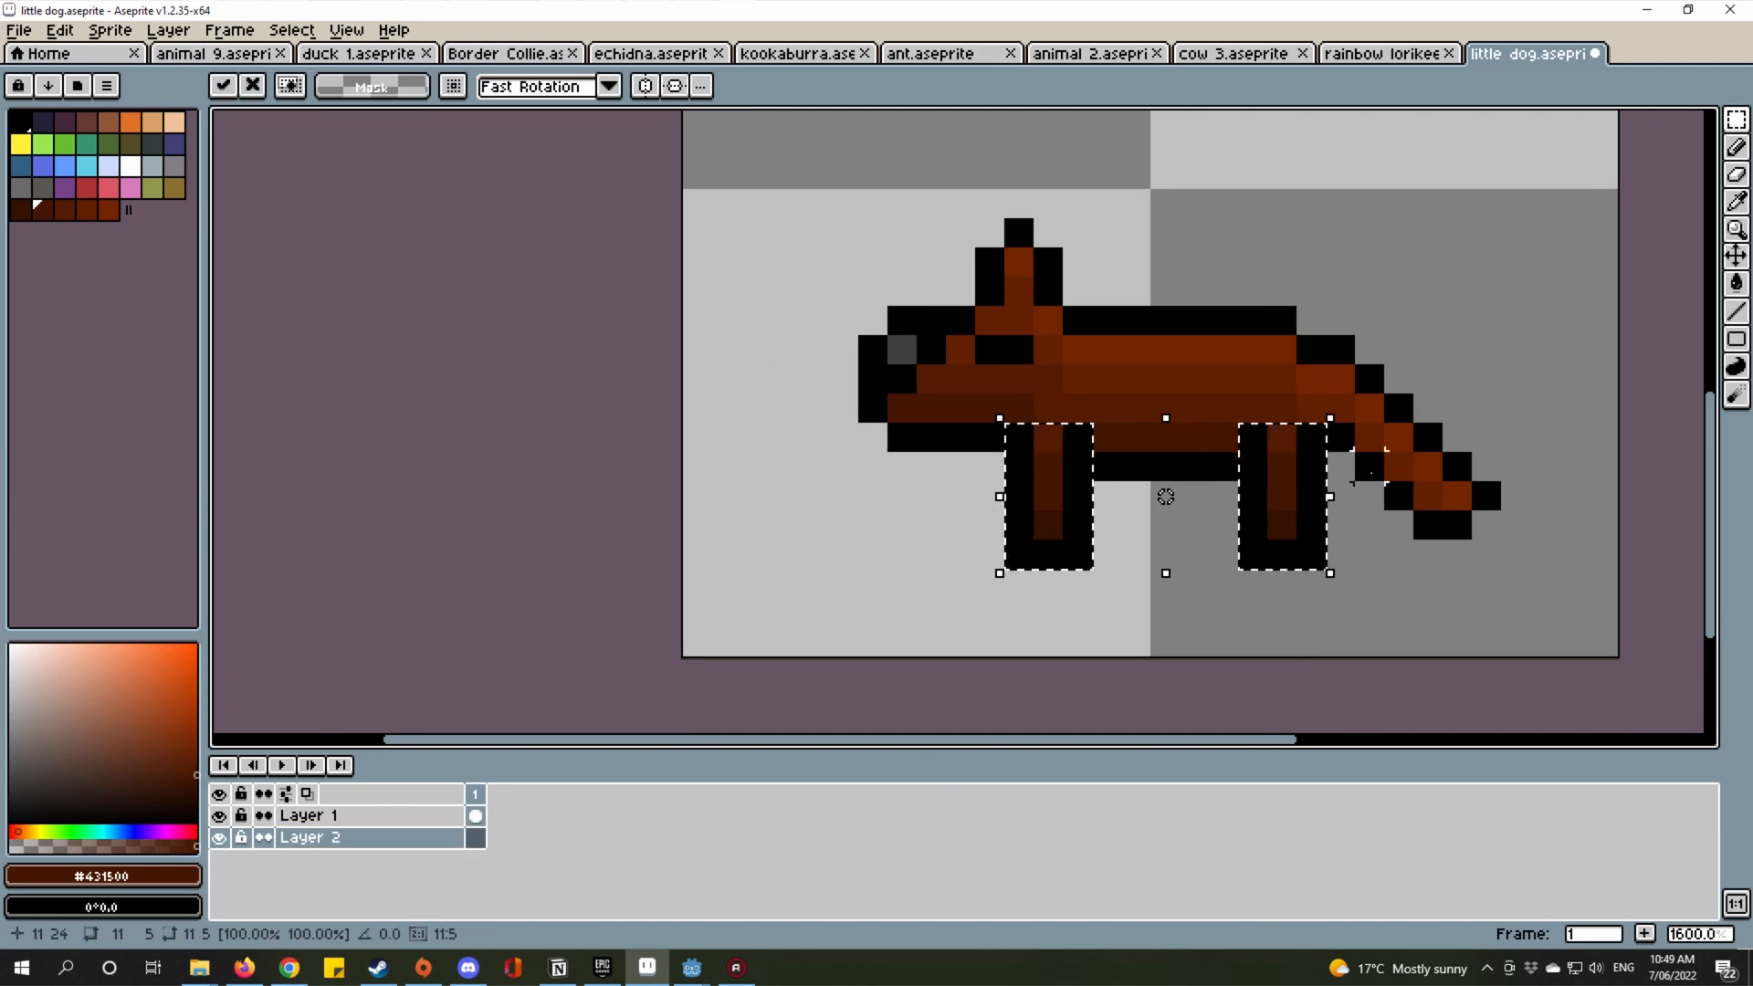
{"action": "left_click_drag", "start_coordinate": [1318, 512], "coordinate": [1265, 559]}
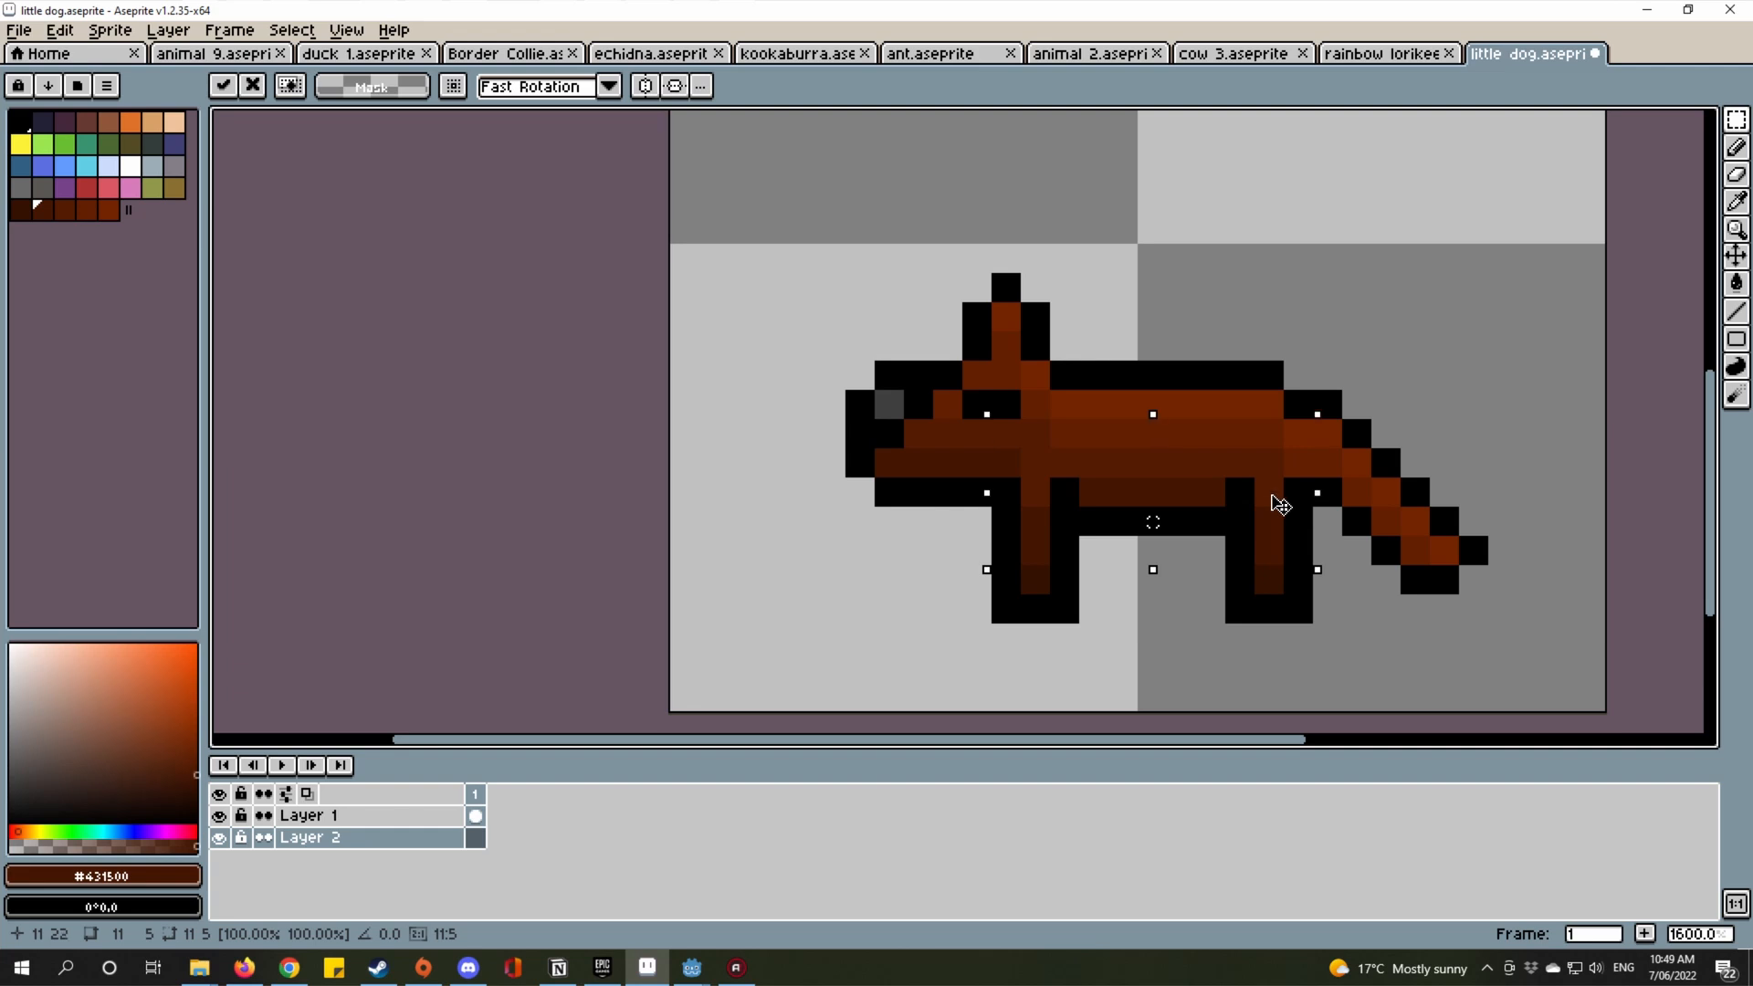
{"action": "key", "text": "ctrl+d"}
{"action": "scroll", "coordinate": [1262, 518], "scroll_direction": "down", "scroll_amount": 2}
{"action": "scroll", "coordinate": [1309, 555], "scroll_direction": "up", "scroll_amount": 1}
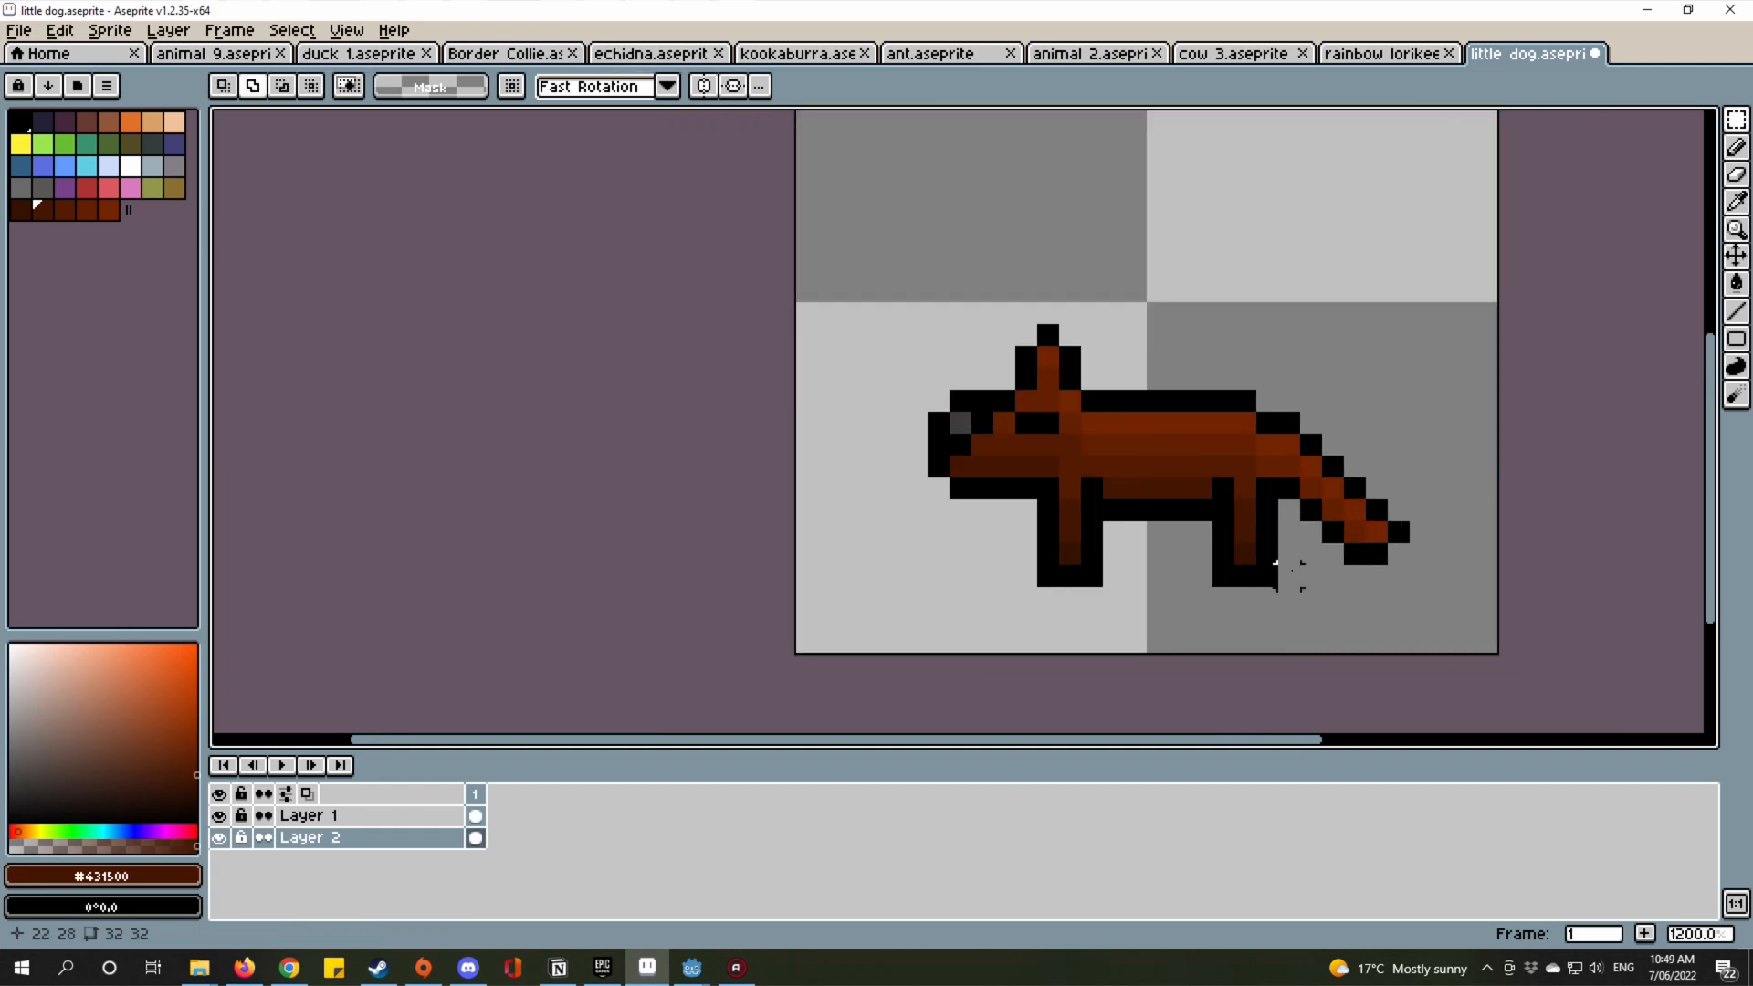
{"action": "scroll", "coordinate": [1302, 557], "scroll_direction": "down", "scroll_amount": 1}
{"action": "scroll", "coordinate": [1300, 559], "scroll_direction": "up", "scroll_amount": 1}
{"action": "left_click_drag", "start_coordinate": [1421, 204], "coordinate": [1391, 246]}
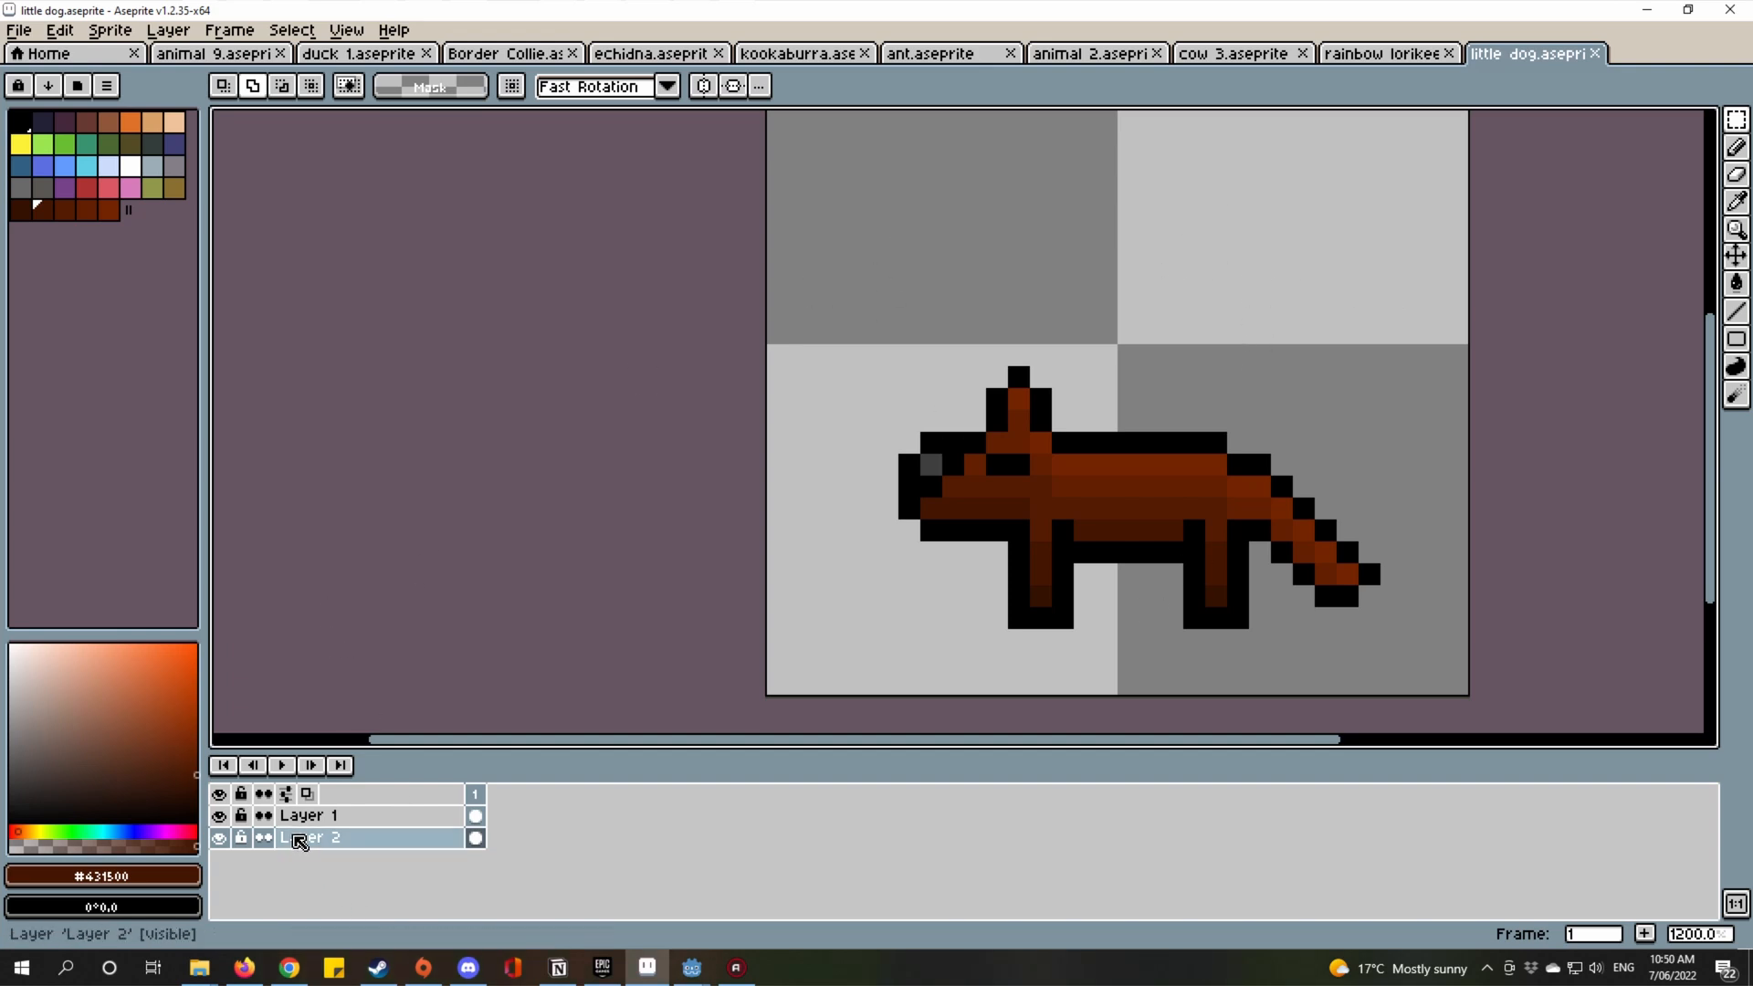
Check Layer 1 by toggling its visibility, rename Layer 2 to "back", and save the little dog file.
{"action": "left_click", "coordinate": [223, 816]}
{"action": "left_click", "coordinate": [224, 815]}
{"action": "double_click", "coordinate": [421, 836]}
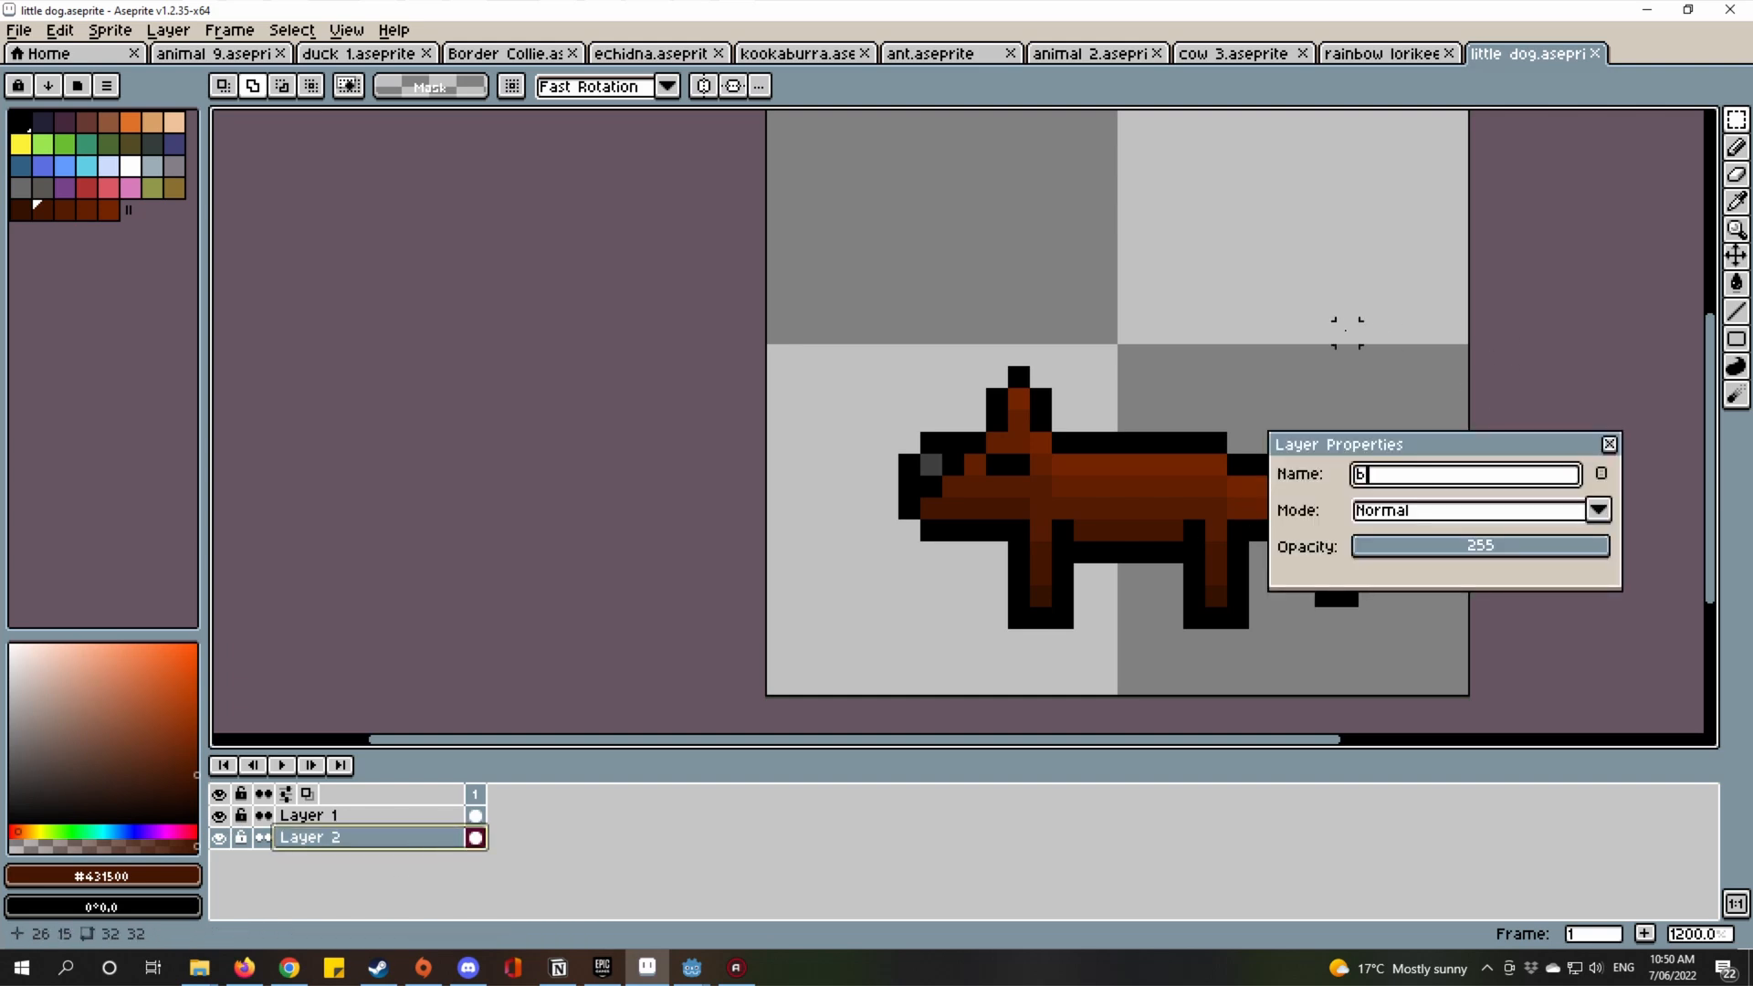
{"action": "key", "text": "Return"}
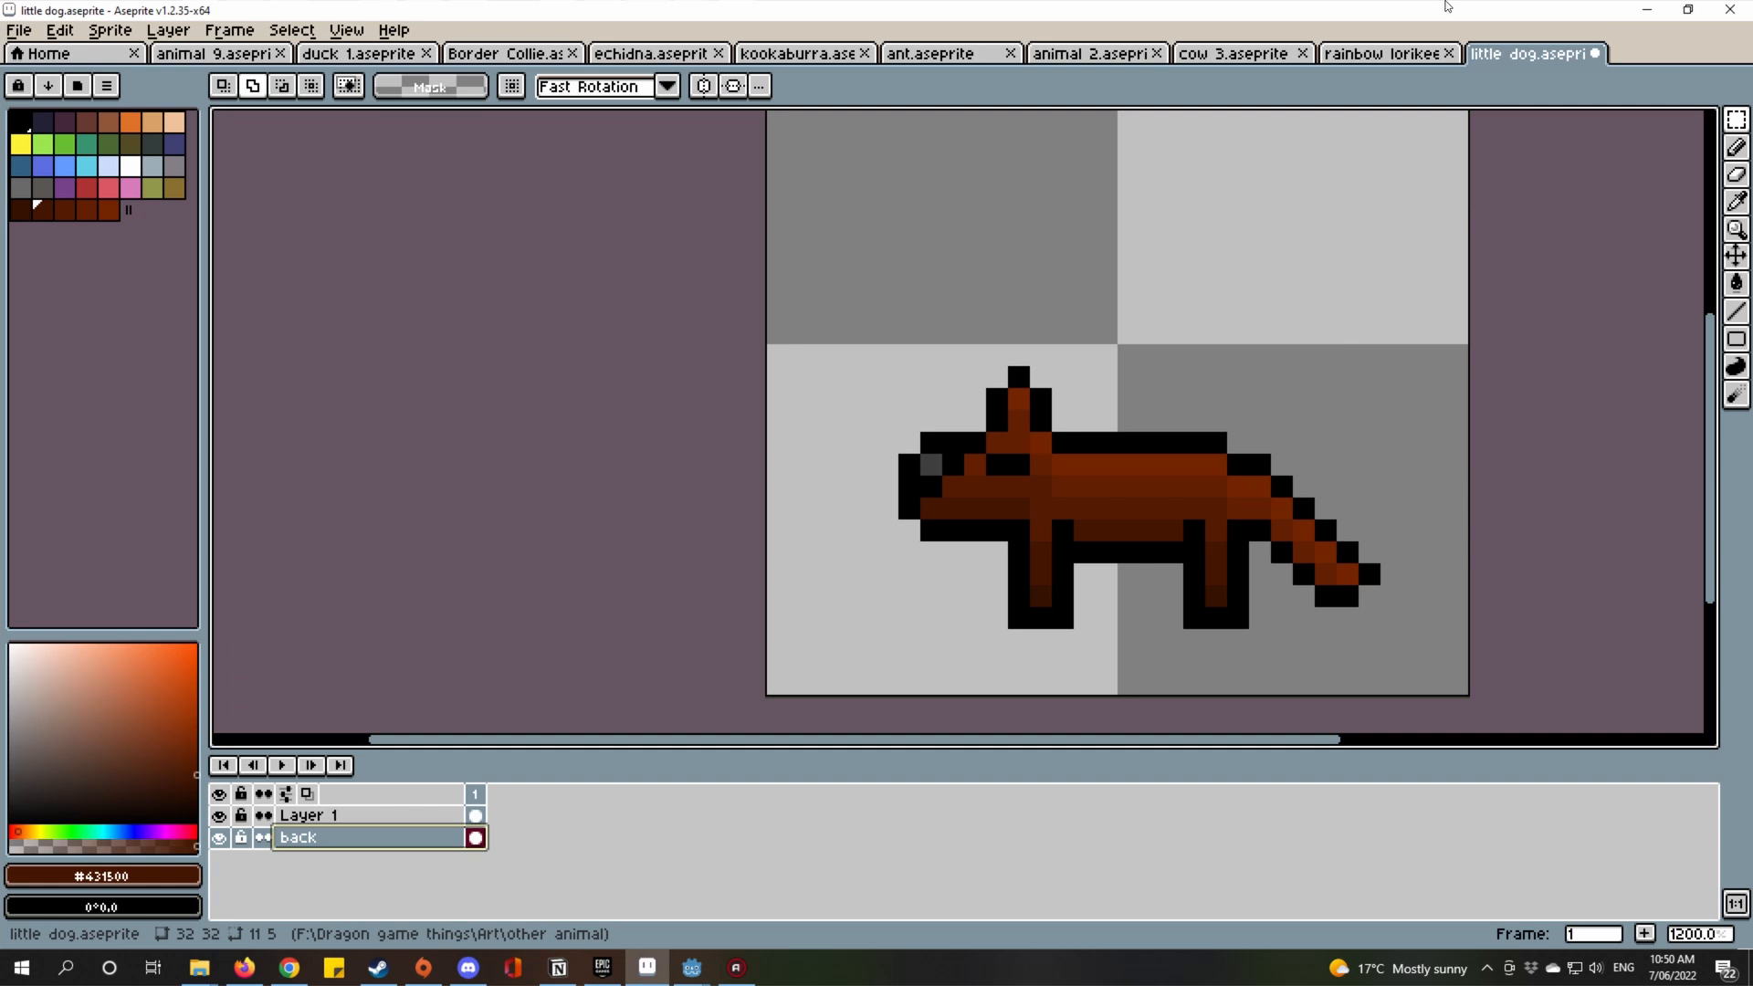
{"action": "key", "text": "ctrl+s"}
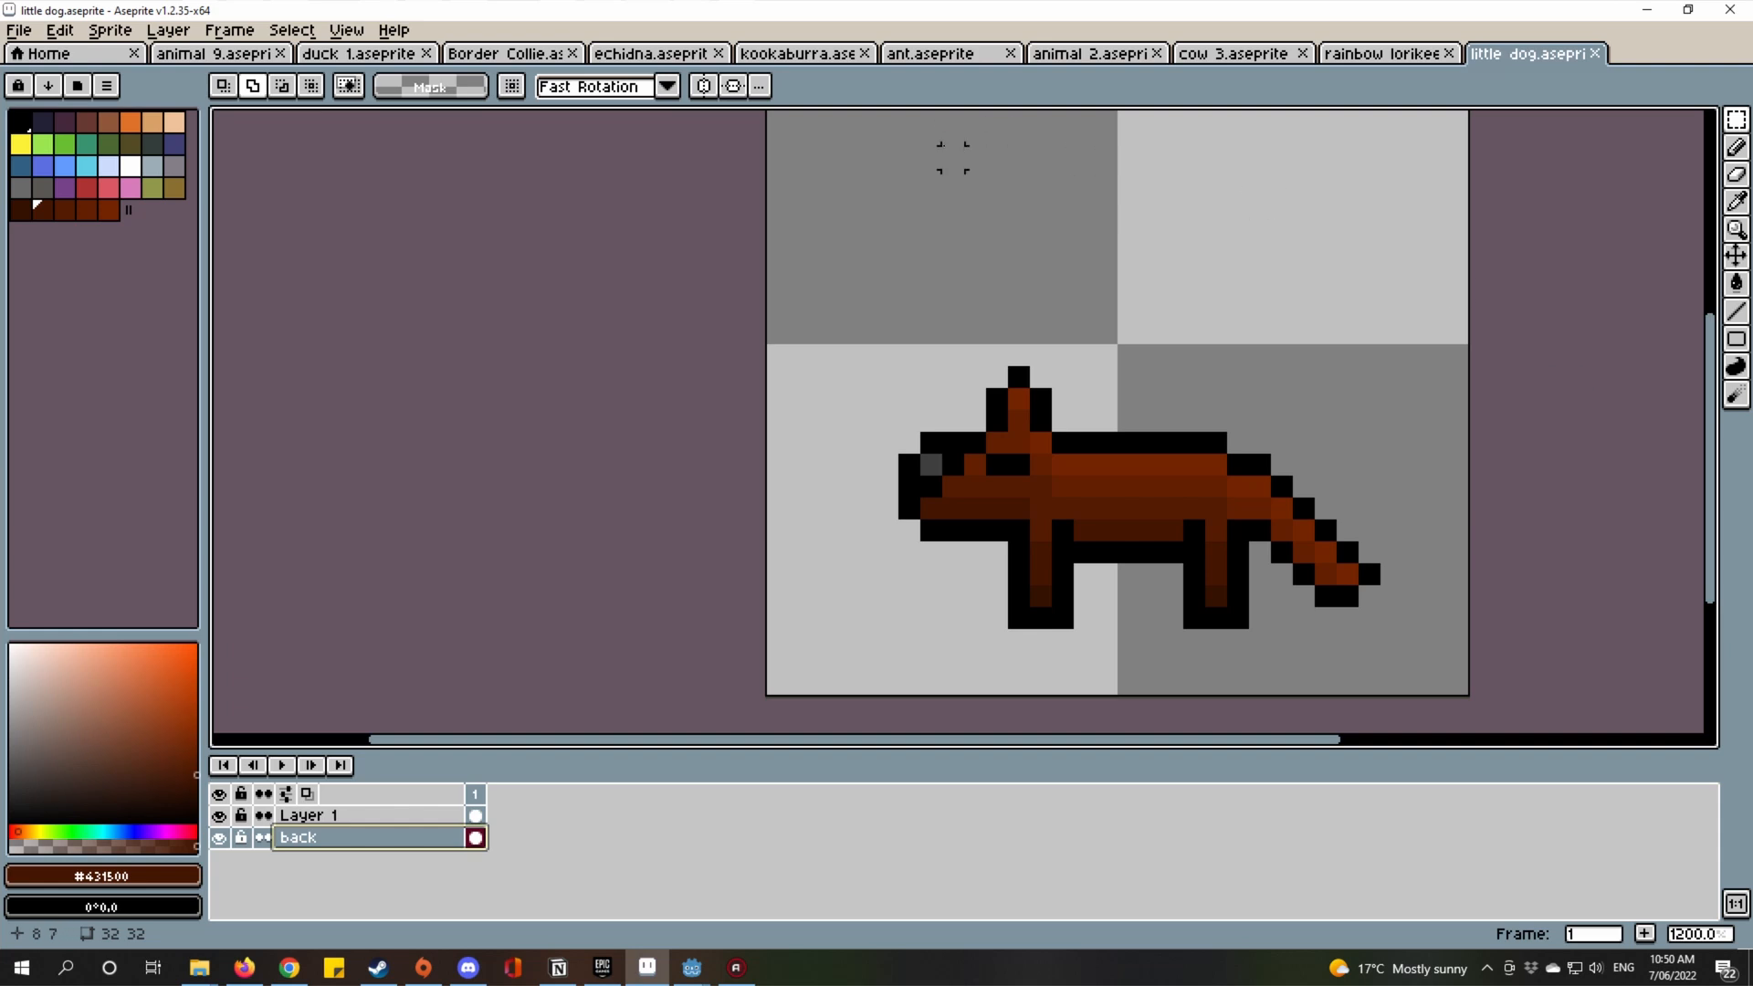
Switch to the Border Collie sprite and examine its body, legs and layer groups up close.
{"action": "left_click", "coordinate": [512, 54]}
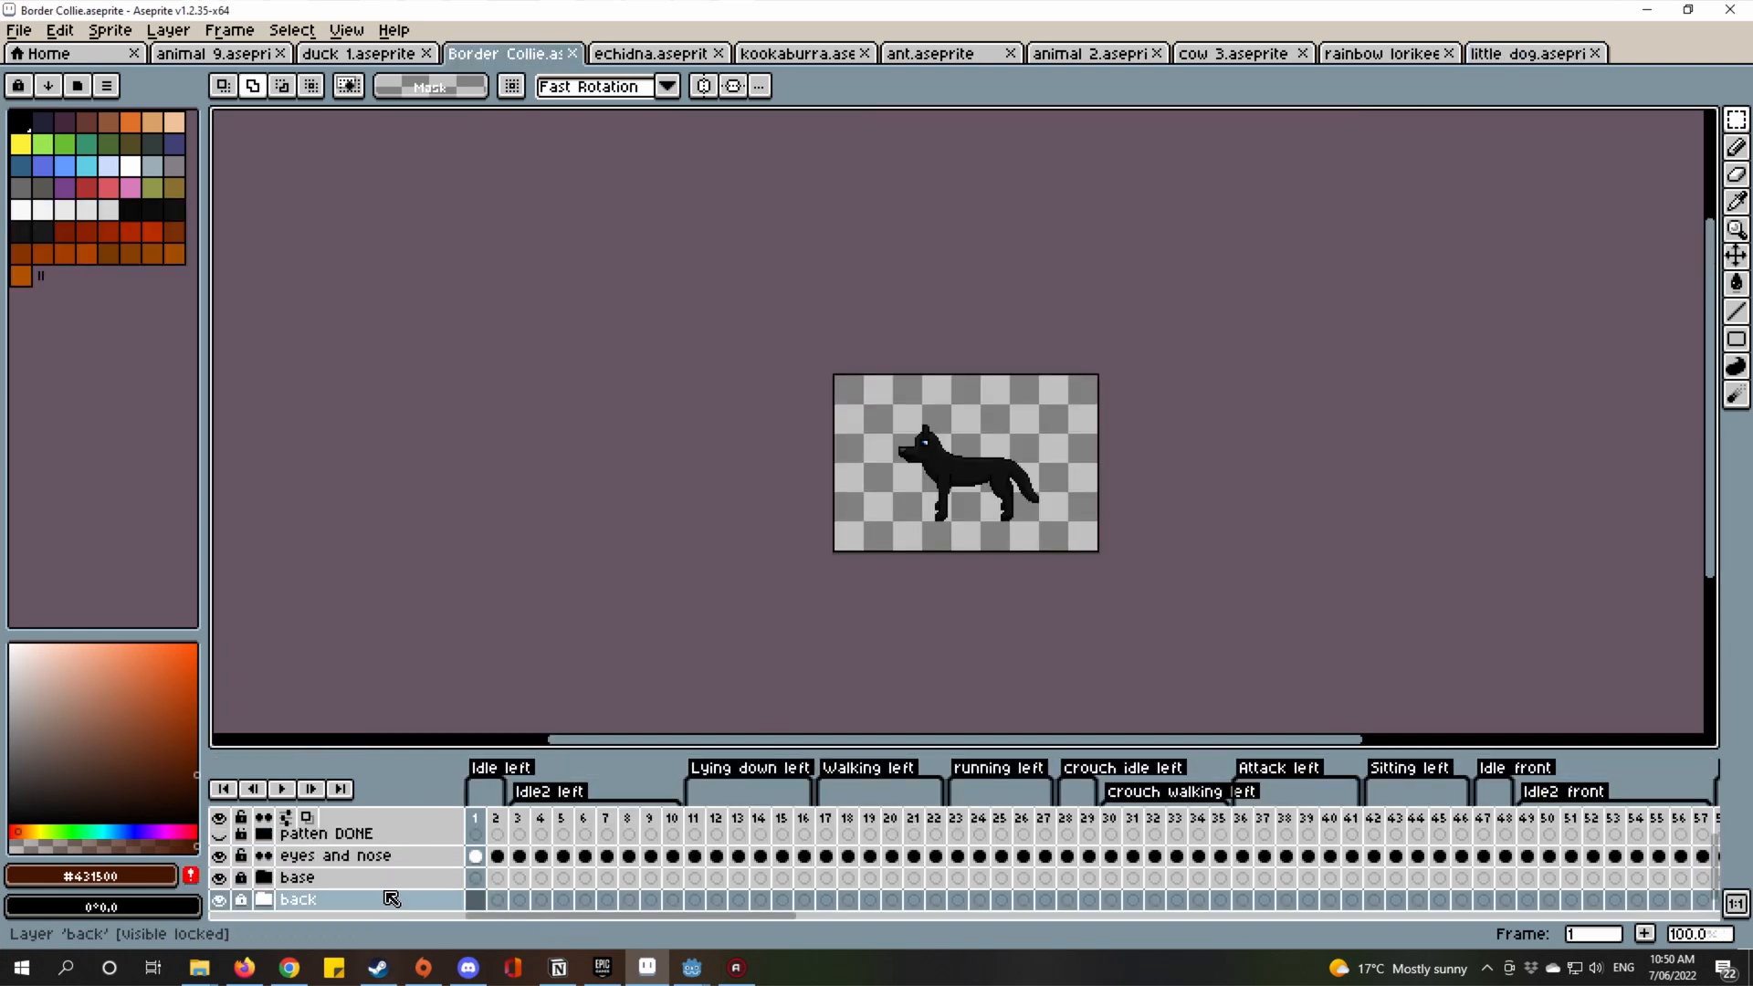
{"action": "scroll", "coordinate": [386, 885], "scroll_direction": "up", "scroll_amount": 1}
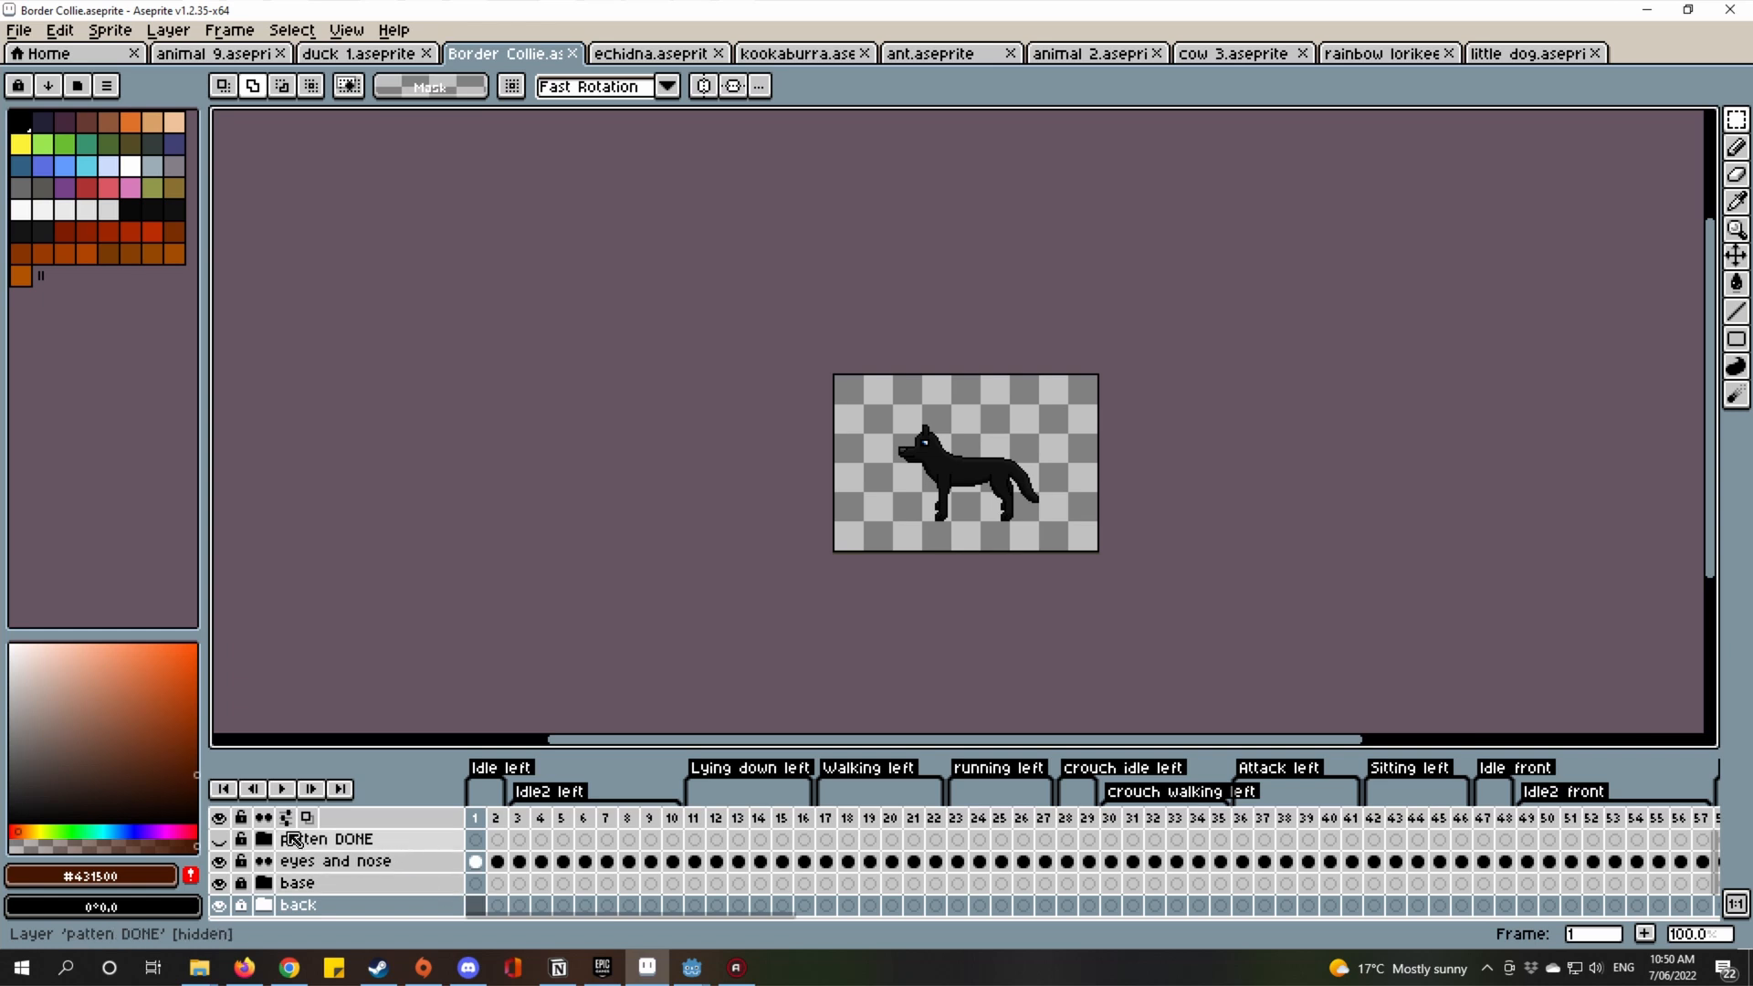
{"action": "scroll", "coordinate": [902, 397], "scroll_direction": "up", "scroll_amount": 5}
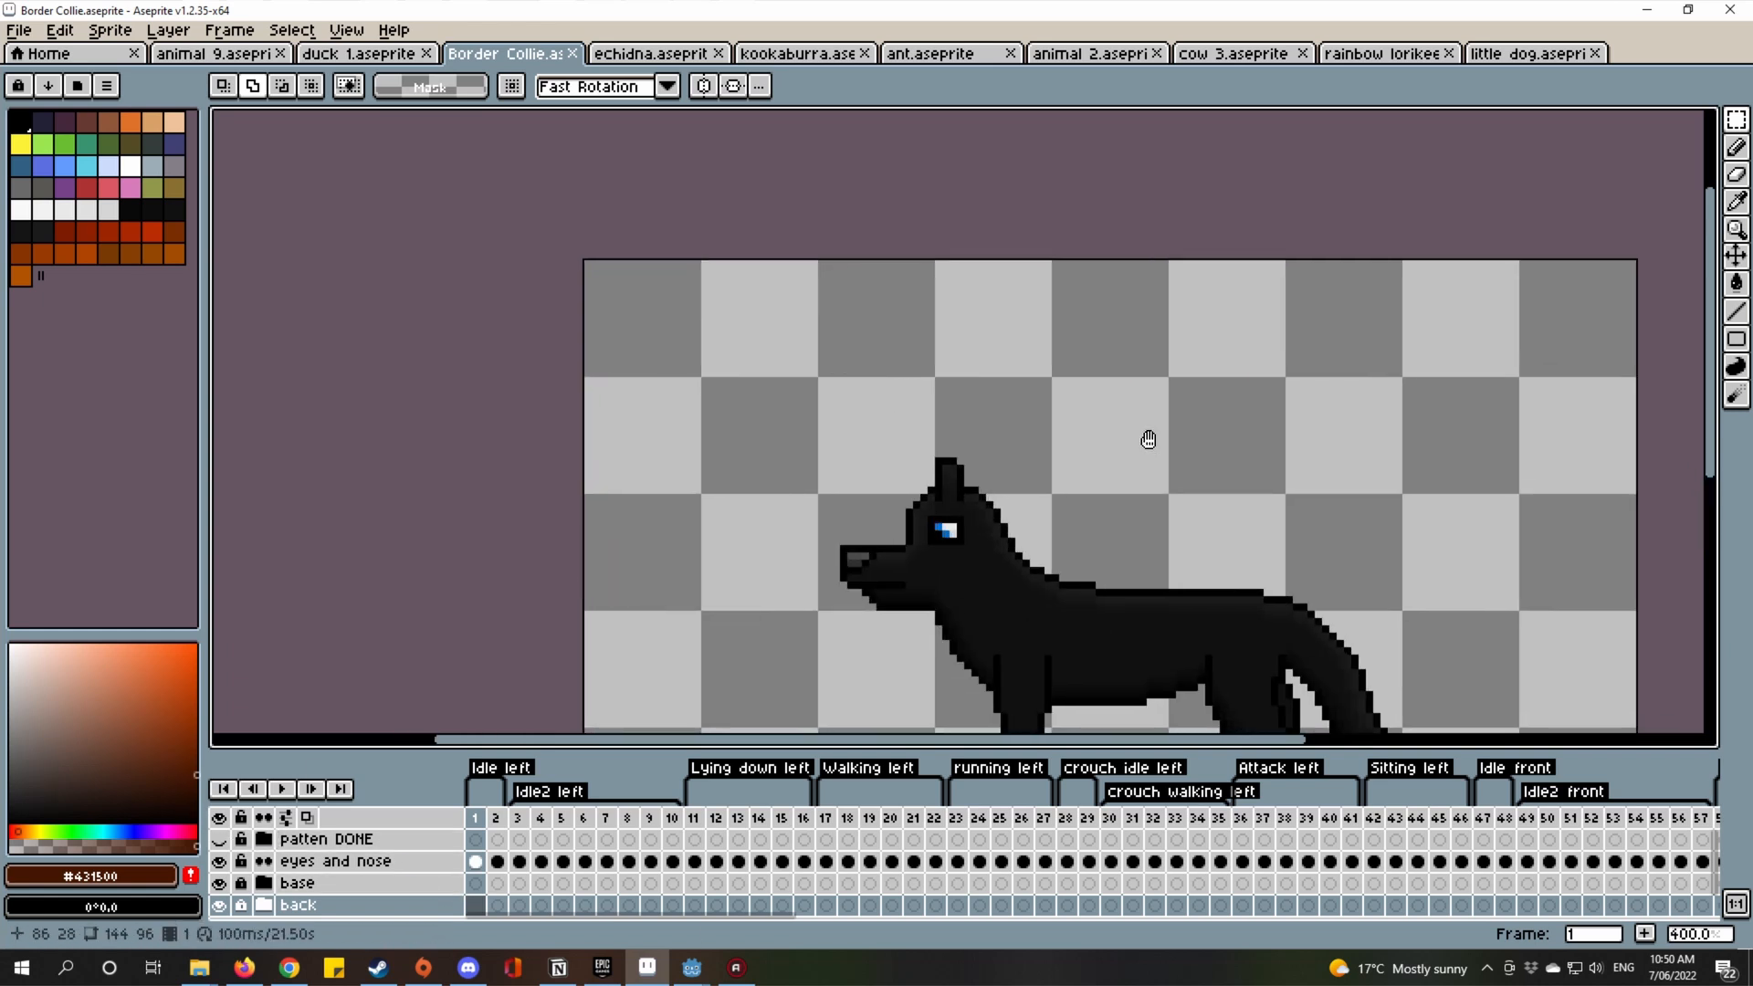
{"action": "scroll", "coordinate": [1147, 438], "scroll_direction": "down", "scroll_amount": 1}
{"action": "left_click_drag", "start_coordinate": [1045, 455], "coordinate": [1047, 471]}
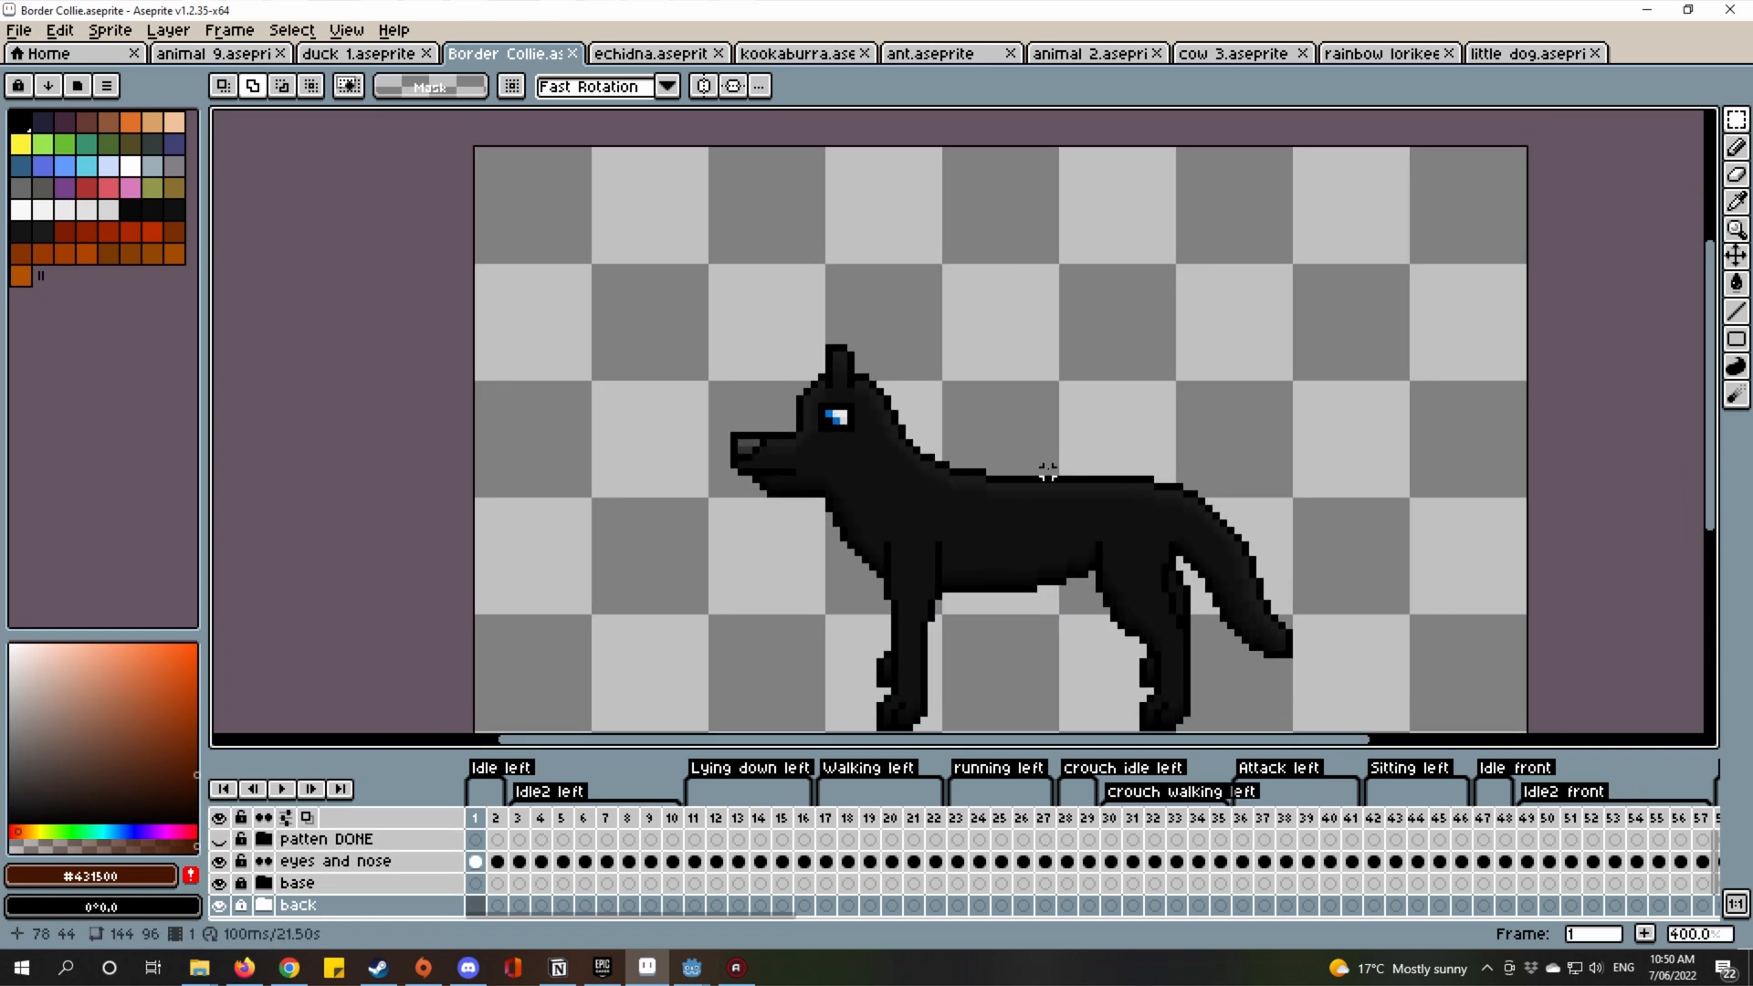
{"action": "mouse_move", "coordinate": [996, 523]}
{"action": "left_mouse_down"}
{"action": "mouse_move", "coordinate": [1016, 500]}
{"action": "mouse_move", "coordinate": [1001, 503]}
{"action": "left_mouse_up"}
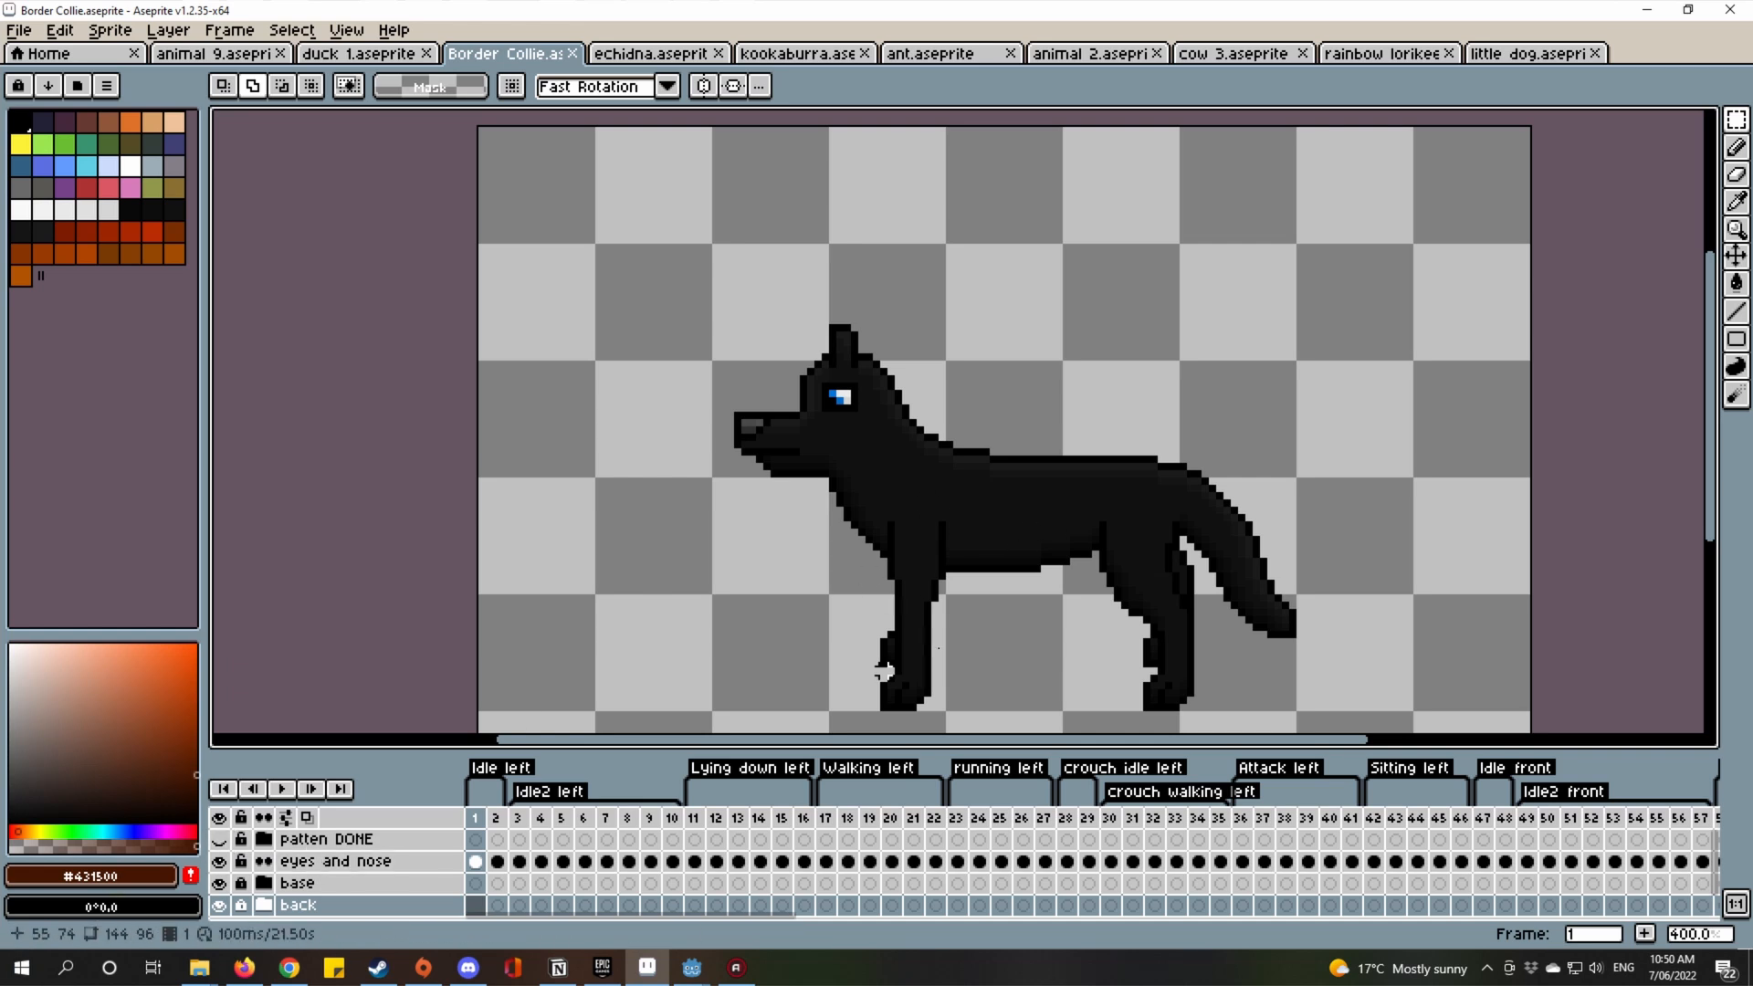
{"action": "scroll", "coordinate": [925, 534], "scroll_direction": "up", "scroll_amount": 1}
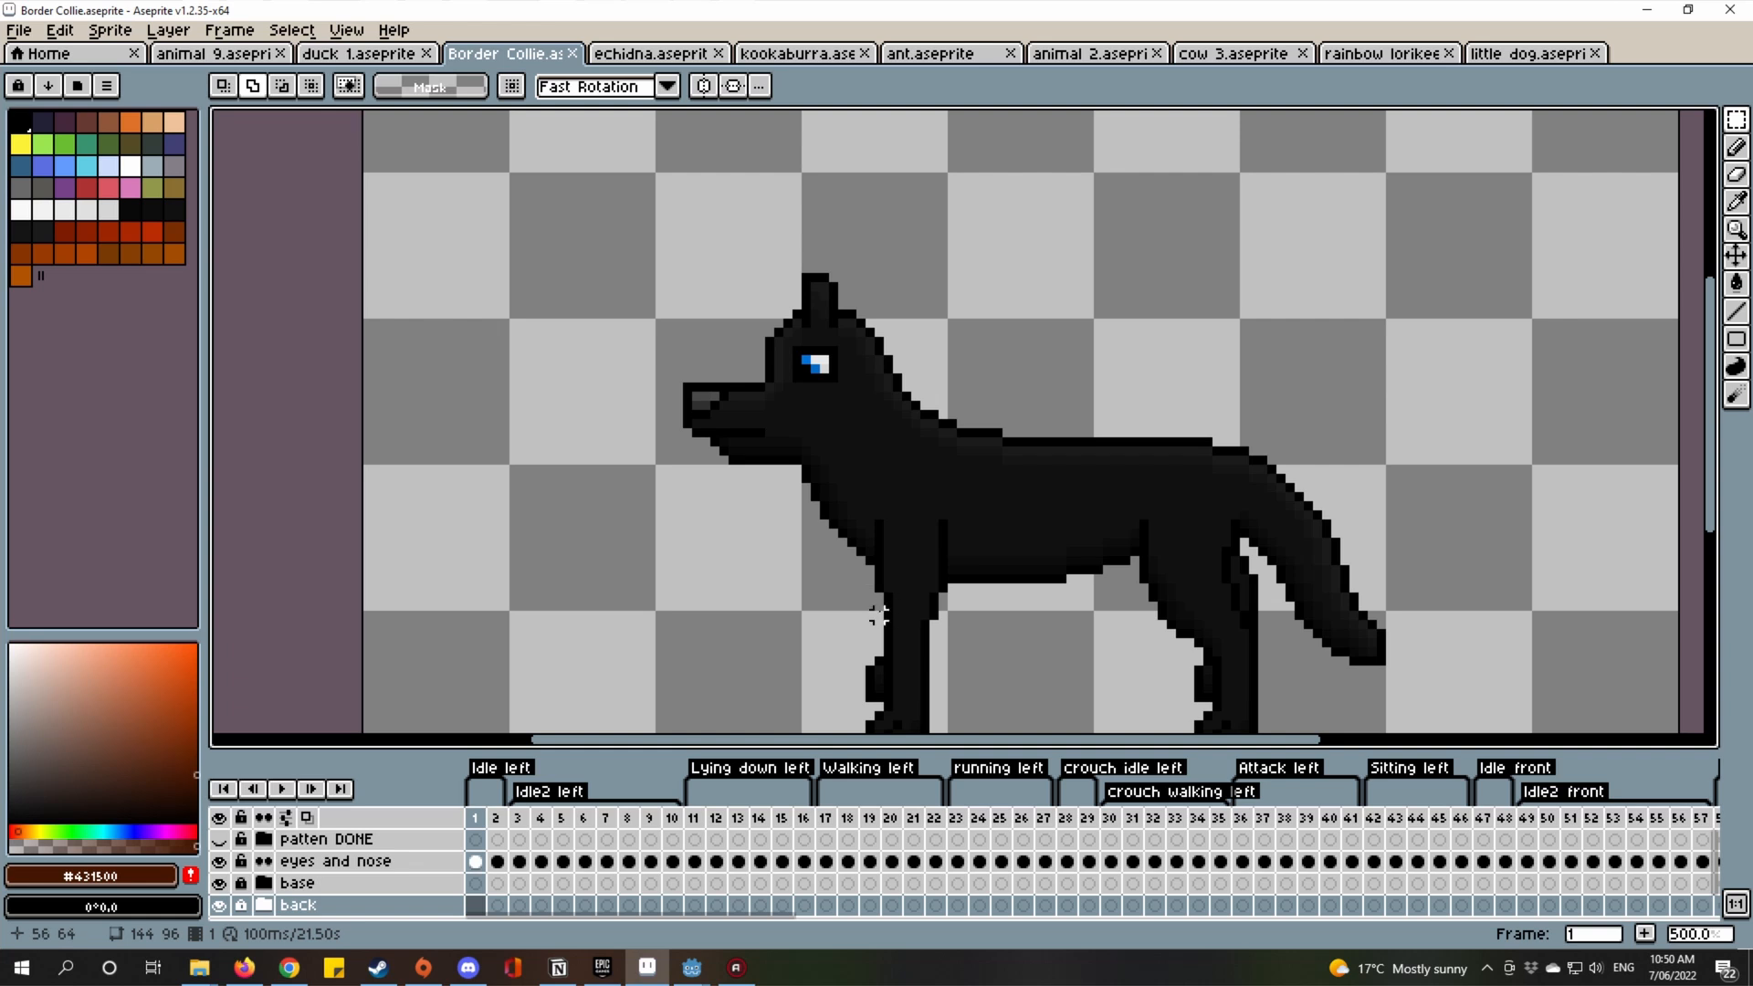
Expand the base and patten DONE groups and toggle the pattern group to compare the dog with and without markings.
{"action": "left_click", "coordinate": [266, 882]}
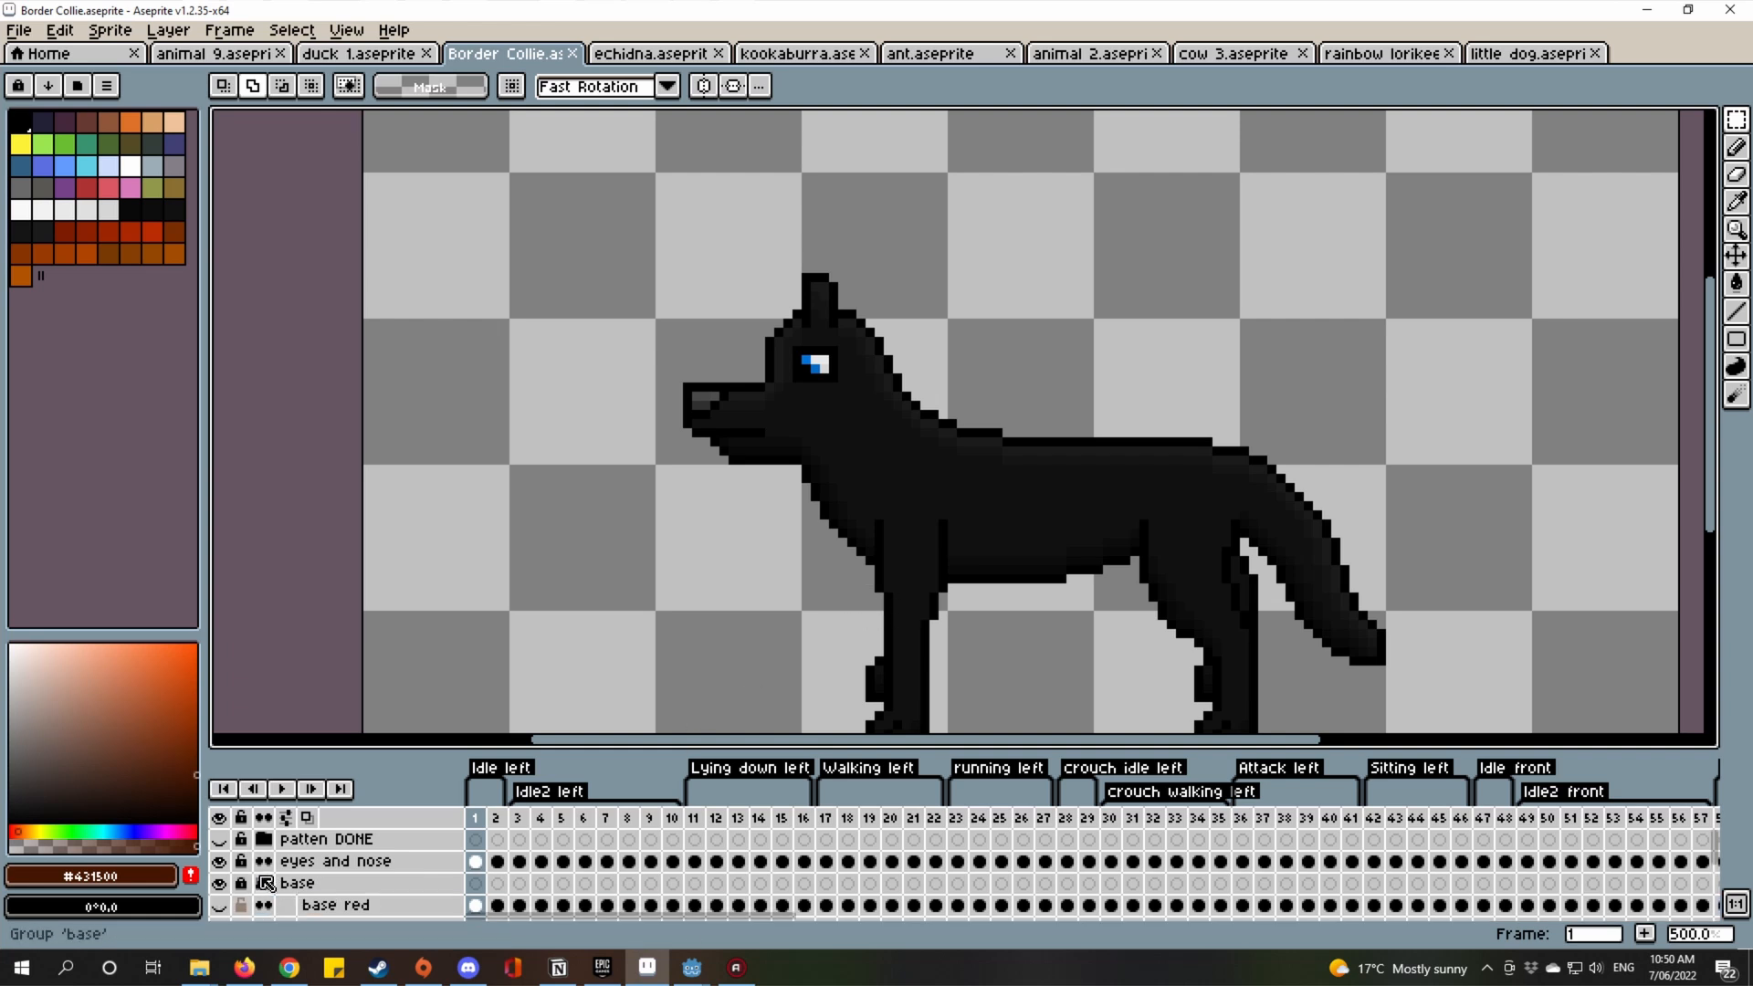
{"action": "scroll", "coordinate": [265, 871], "scroll_direction": "down", "scroll_amount": 1}
{"action": "scroll", "coordinate": [261, 858], "scroll_direction": "up", "scroll_amount": 1}
{"action": "left_click", "coordinate": [264, 840]}
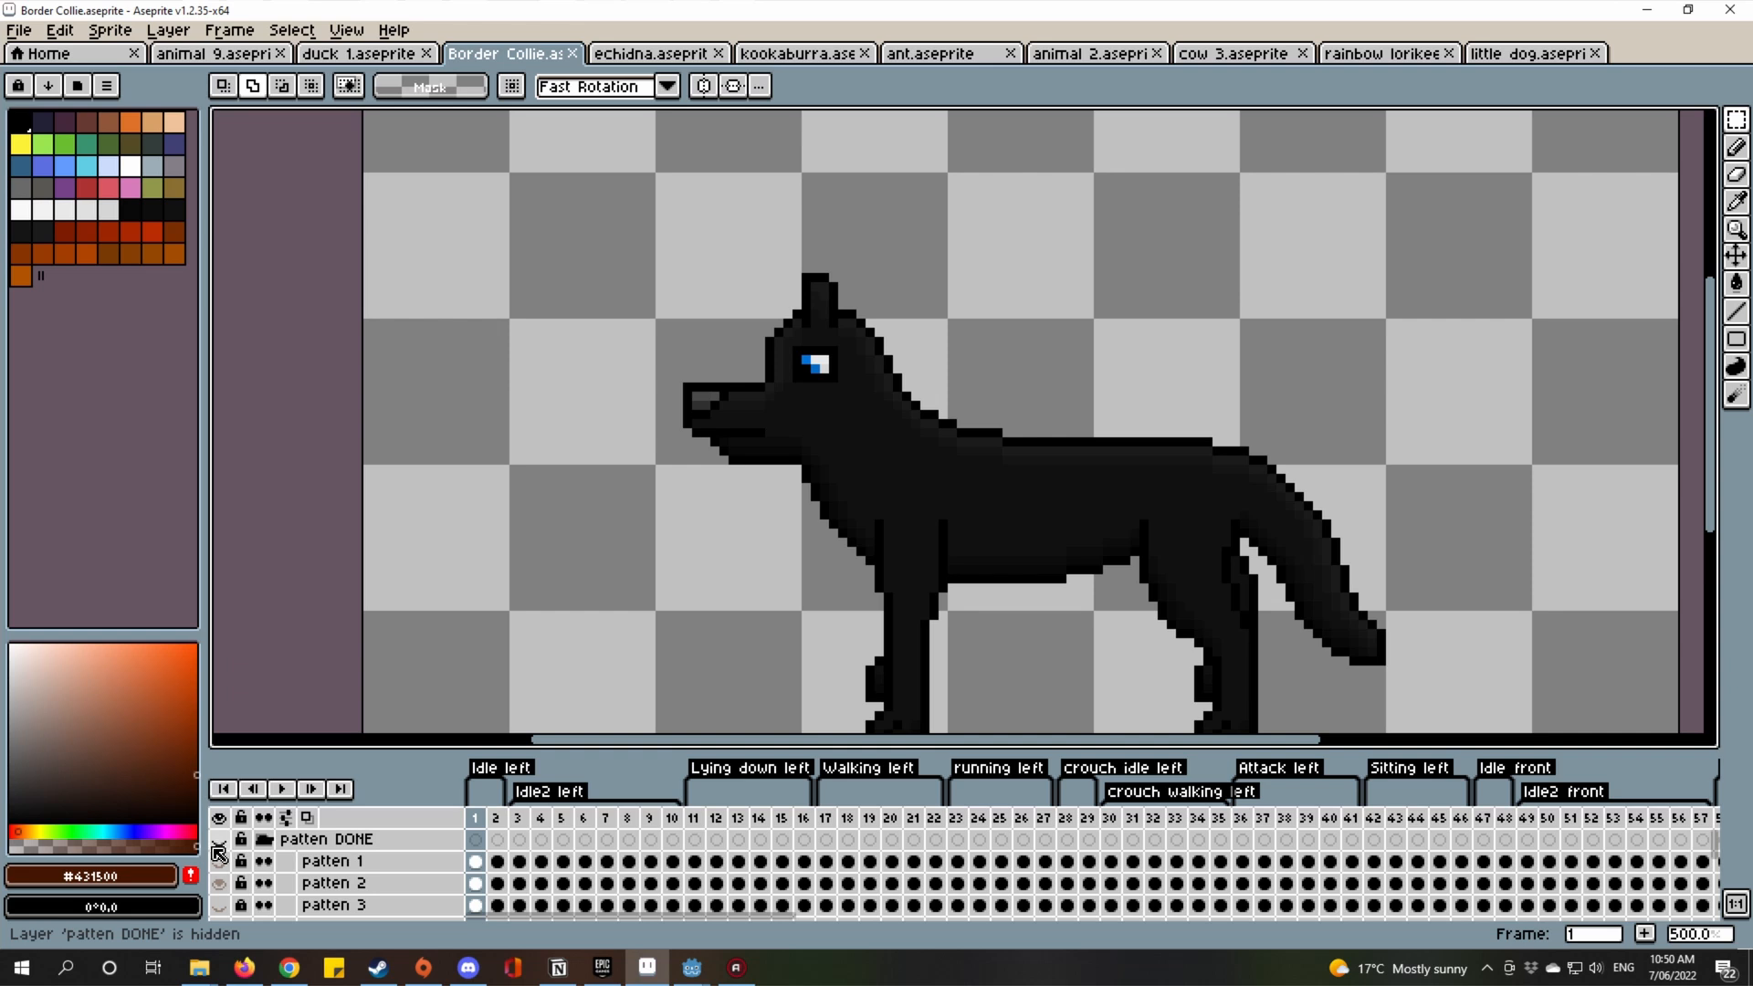
{"action": "left_click", "coordinate": [220, 839]}
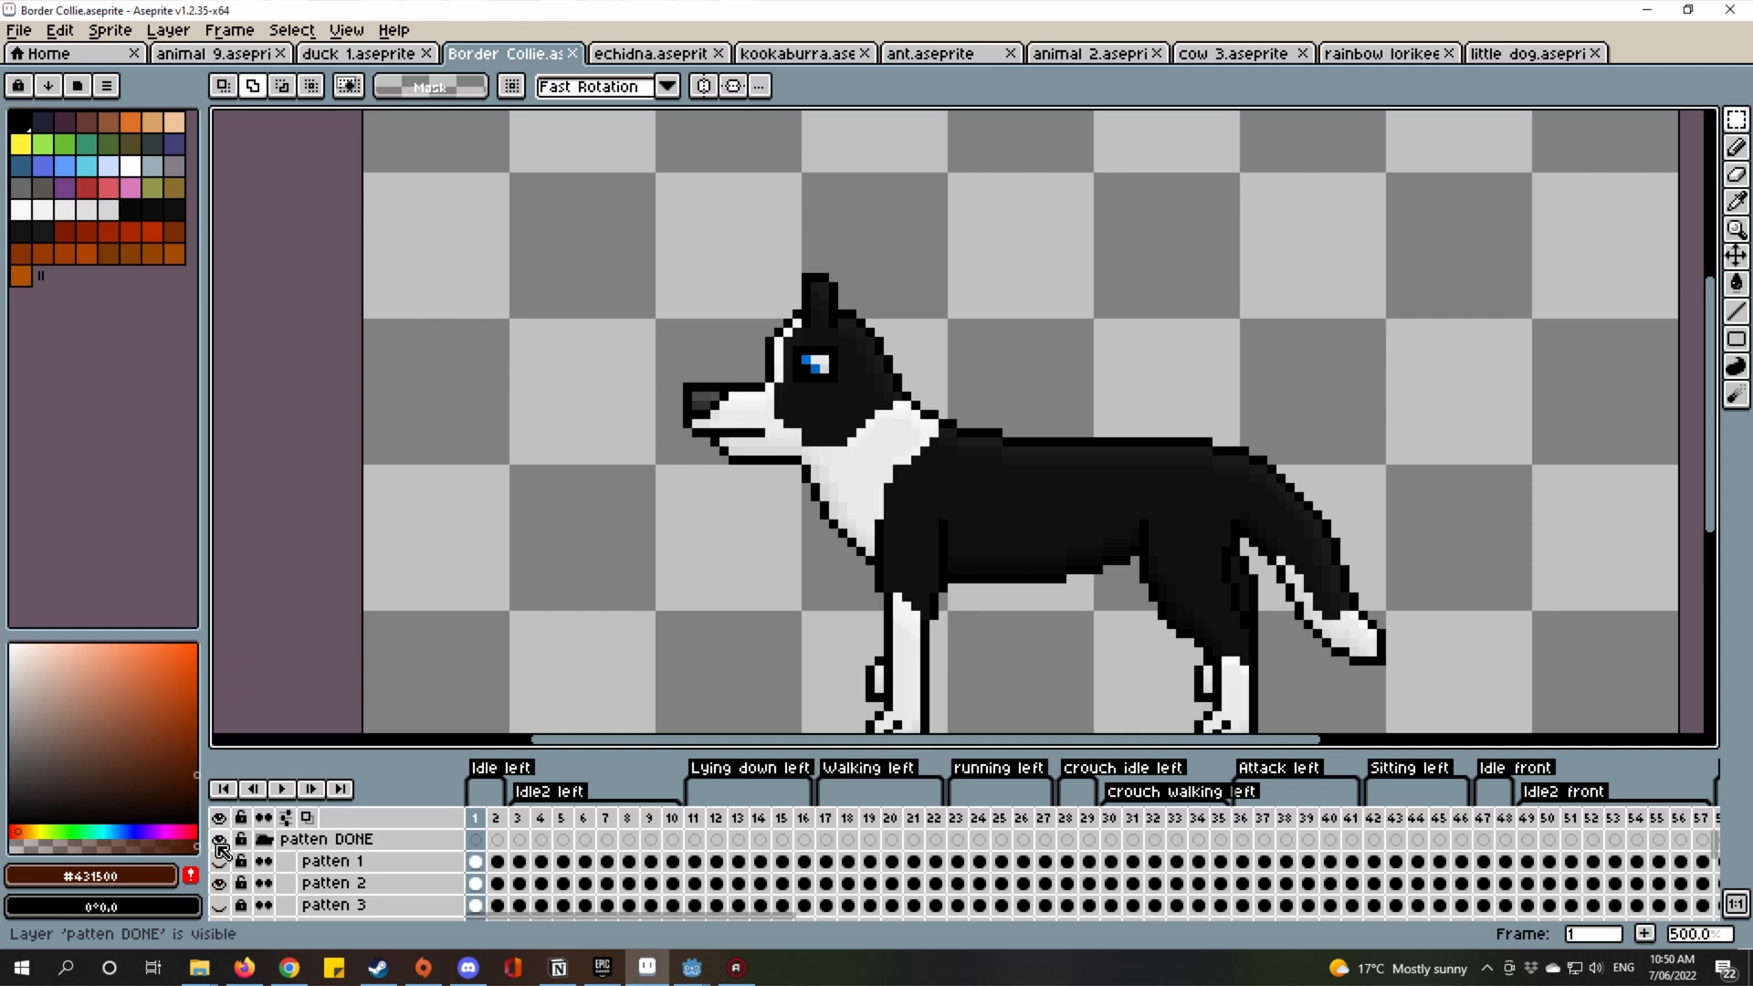
{"action": "left_click", "coordinate": [219, 841]}
{"action": "scroll", "coordinate": [940, 490], "scroll_direction": "up", "scroll_amount": 2}
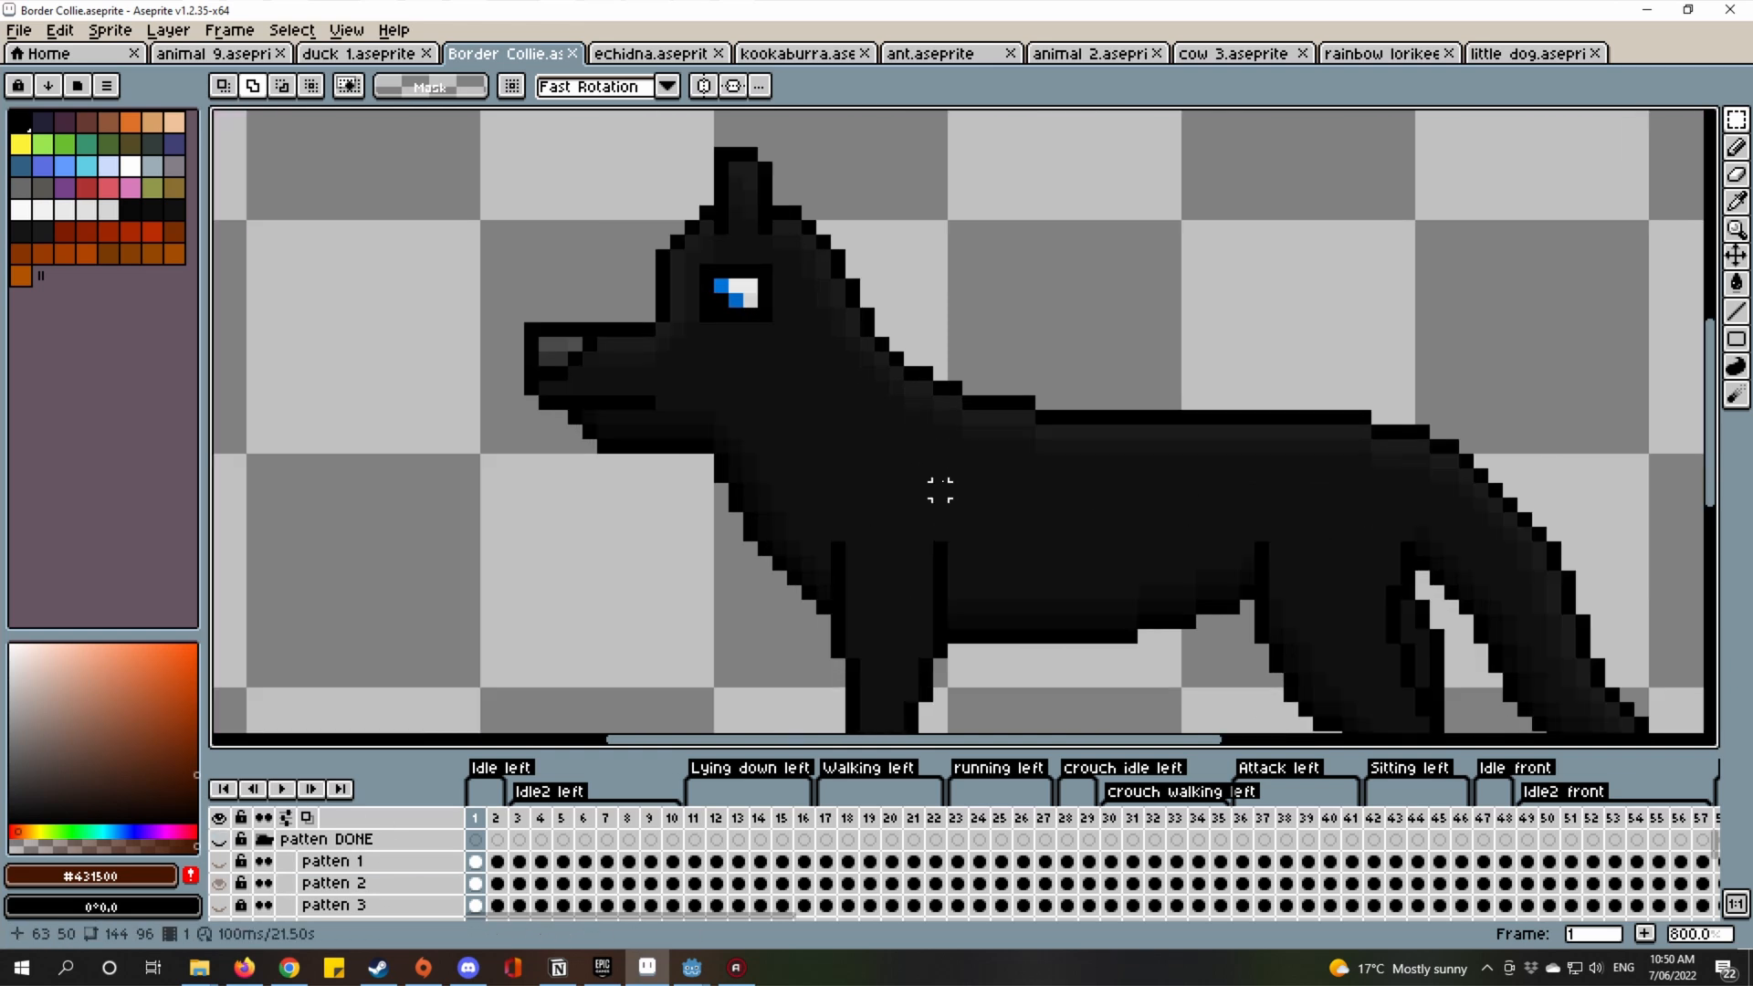
{"action": "left_click_drag", "start_coordinate": [951, 505], "coordinate": [1008, 571]}
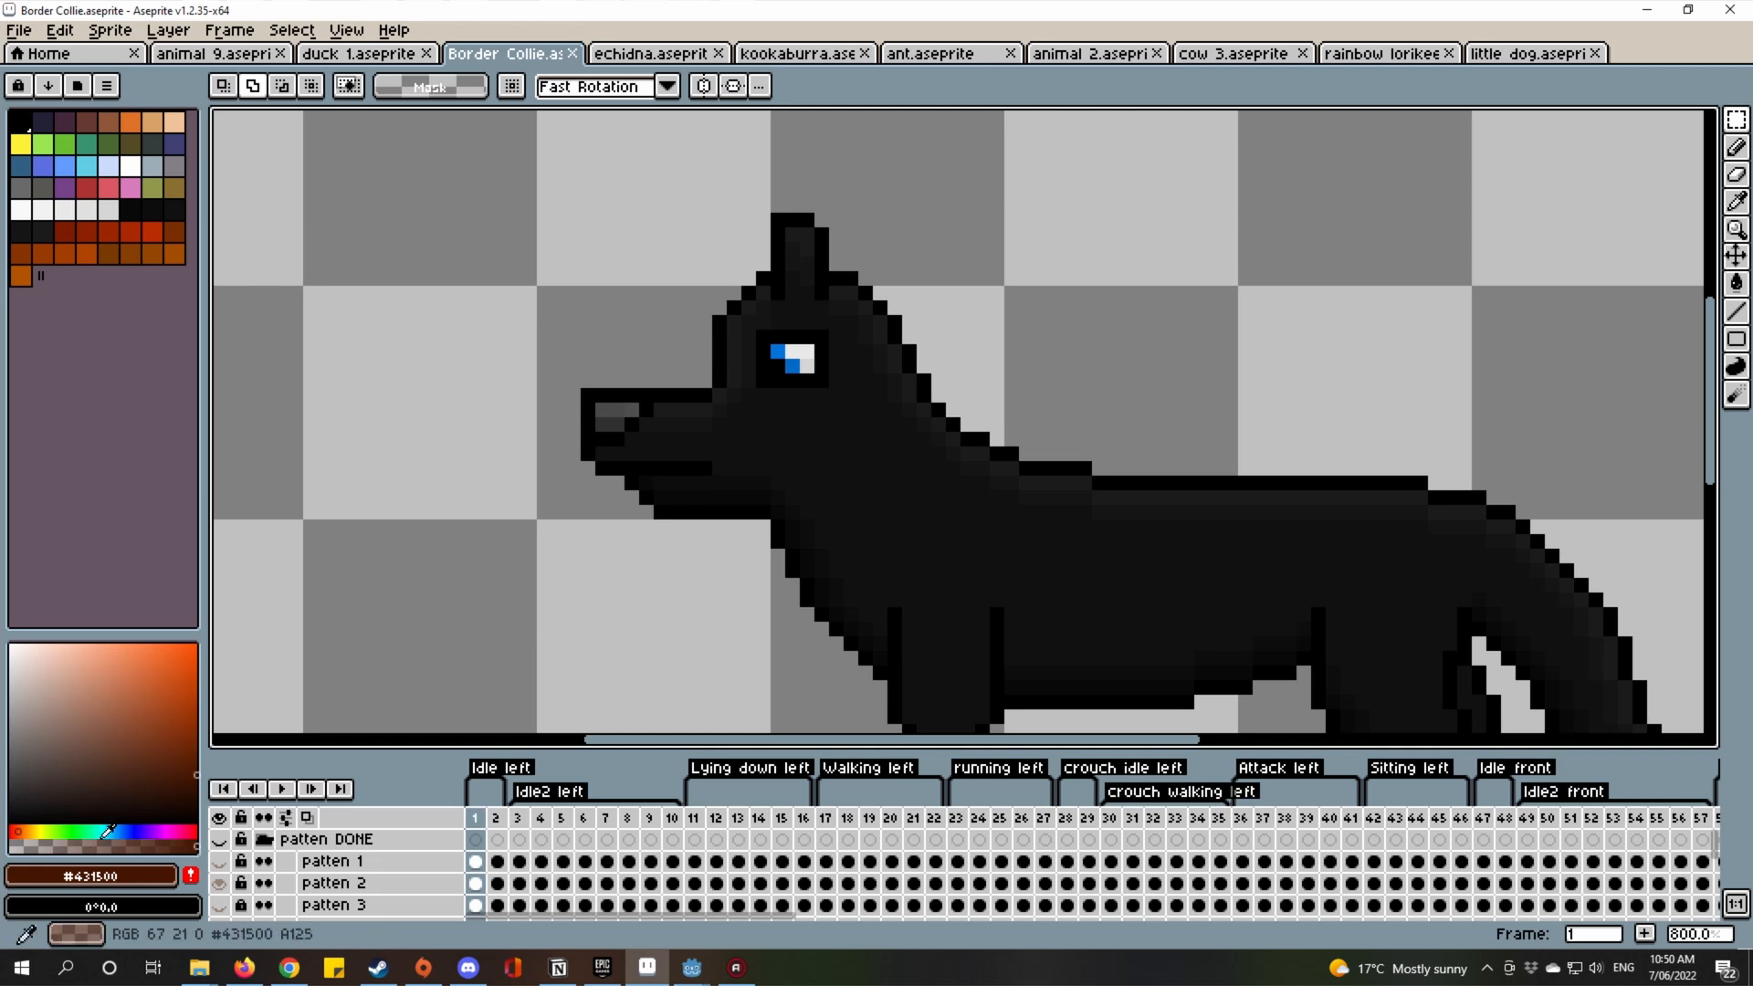
Compare individual coat patterns by toggling their visibility, collapse and hide the patten DONE group, and look over the base coat layers.
{"action": "left_click", "coordinate": [220, 883]}
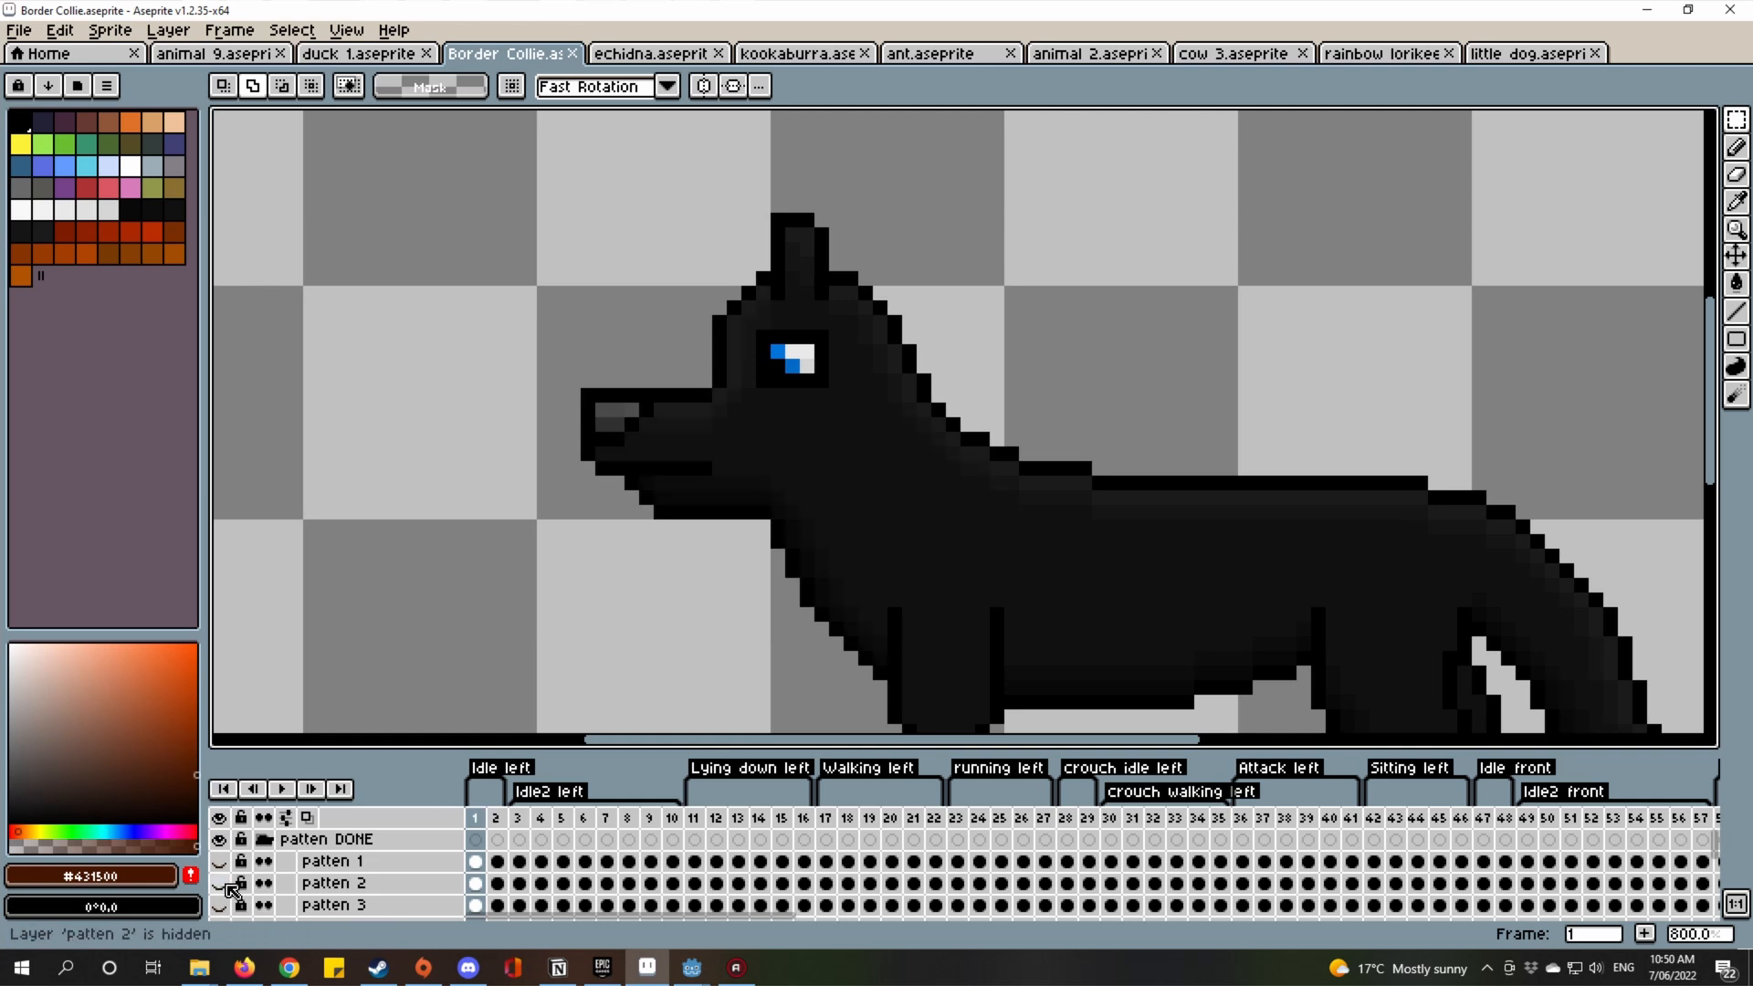
{"action": "left_click", "coordinate": [221, 861]}
{"action": "left_click", "coordinate": [221, 861]}
{"action": "left_click", "coordinate": [220, 904]}
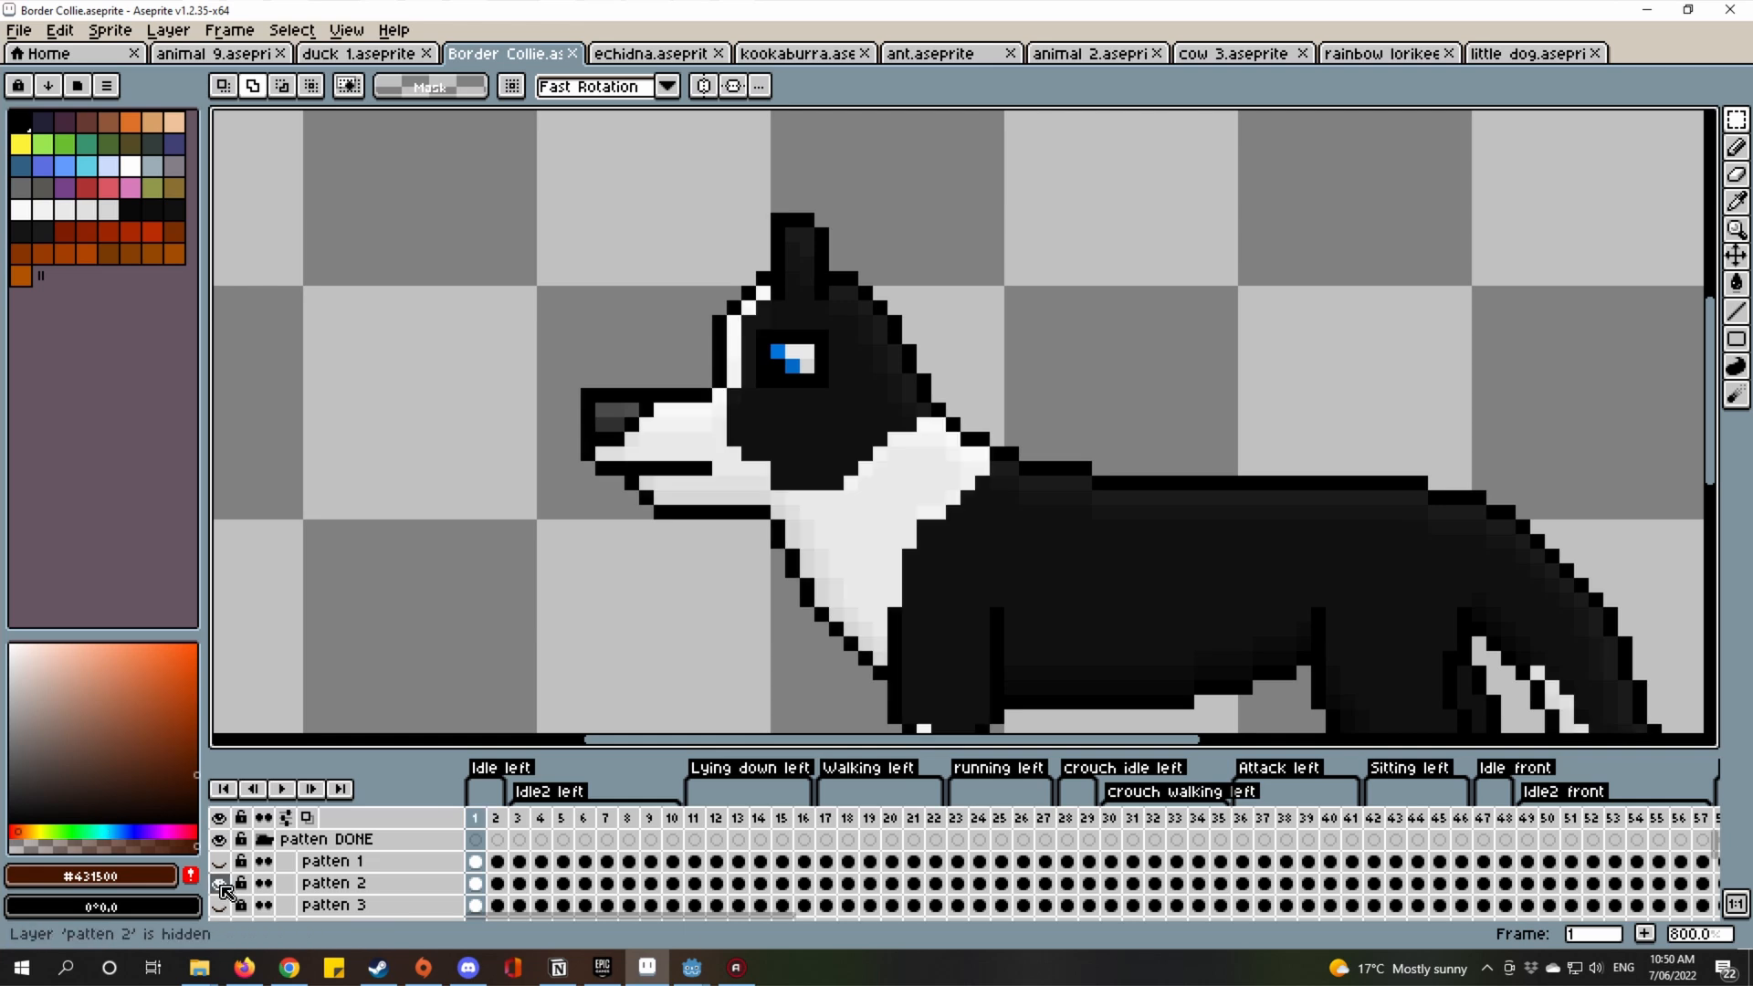
{"action": "left_click", "coordinate": [264, 838]}
{"action": "left_click", "coordinate": [219, 839]}
{"action": "scroll", "coordinate": [219, 845], "scroll_direction": "down", "scroll_amount": 1}
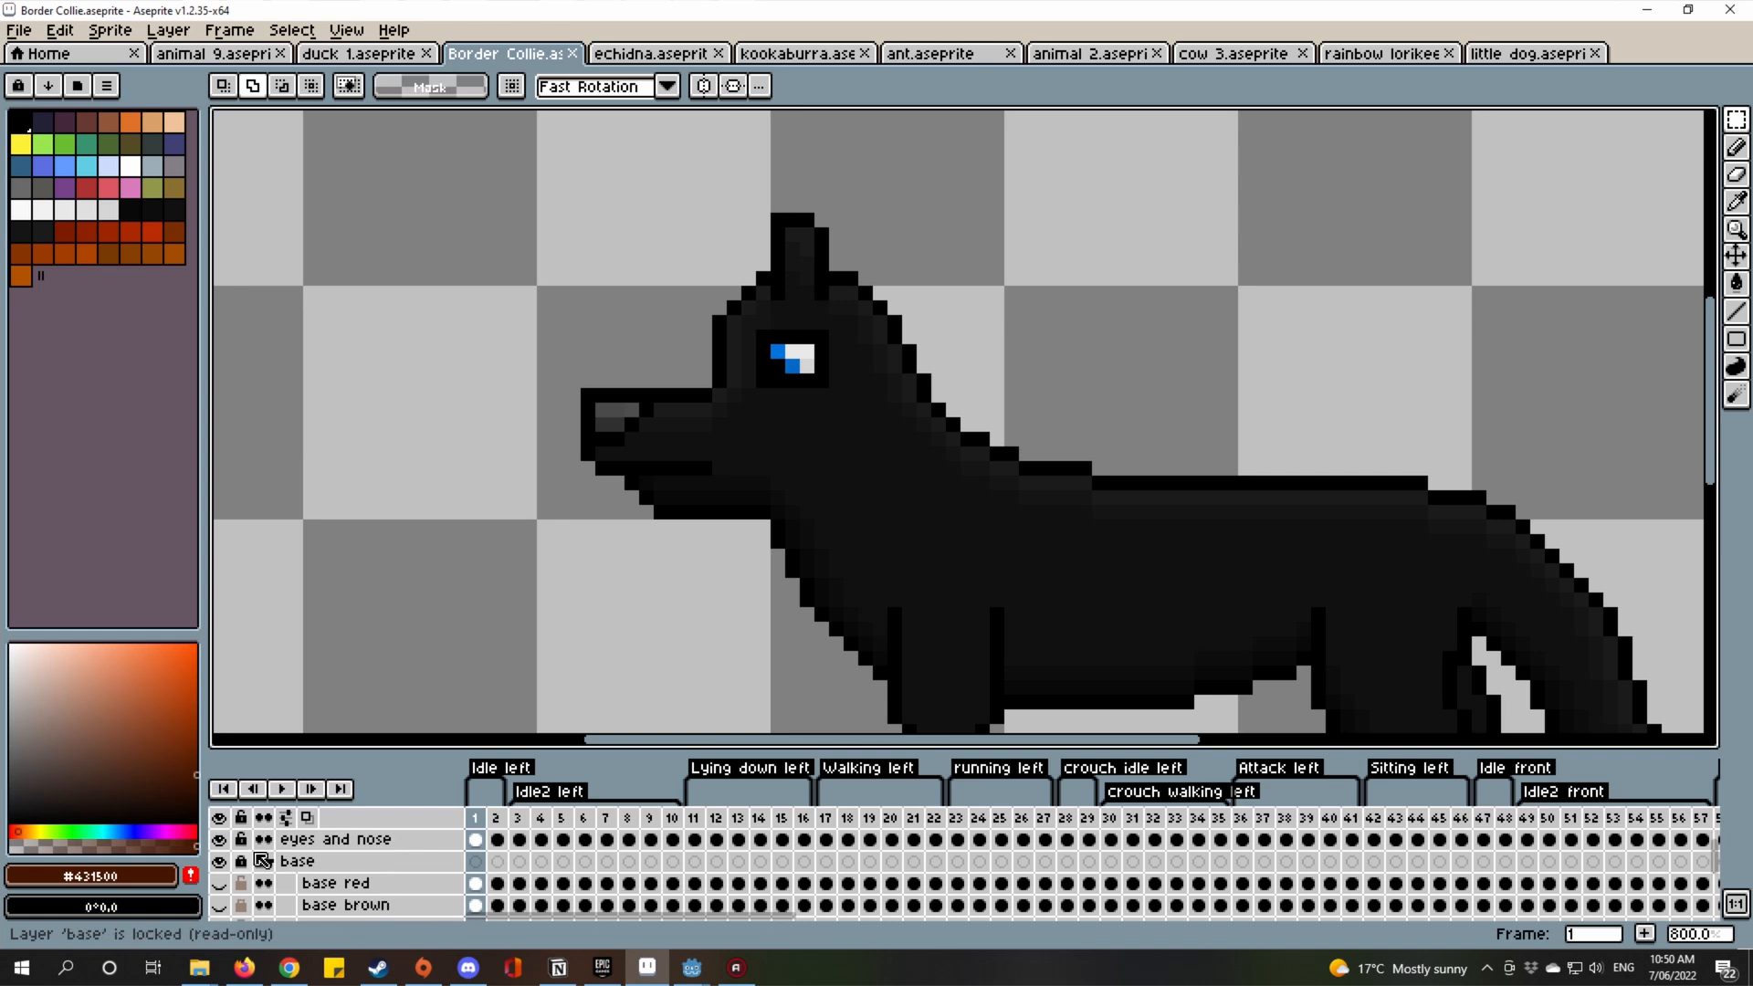
{"action": "scroll", "coordinate": [945, 413], "scroll_direction": "down", "scroll_amount": 4}
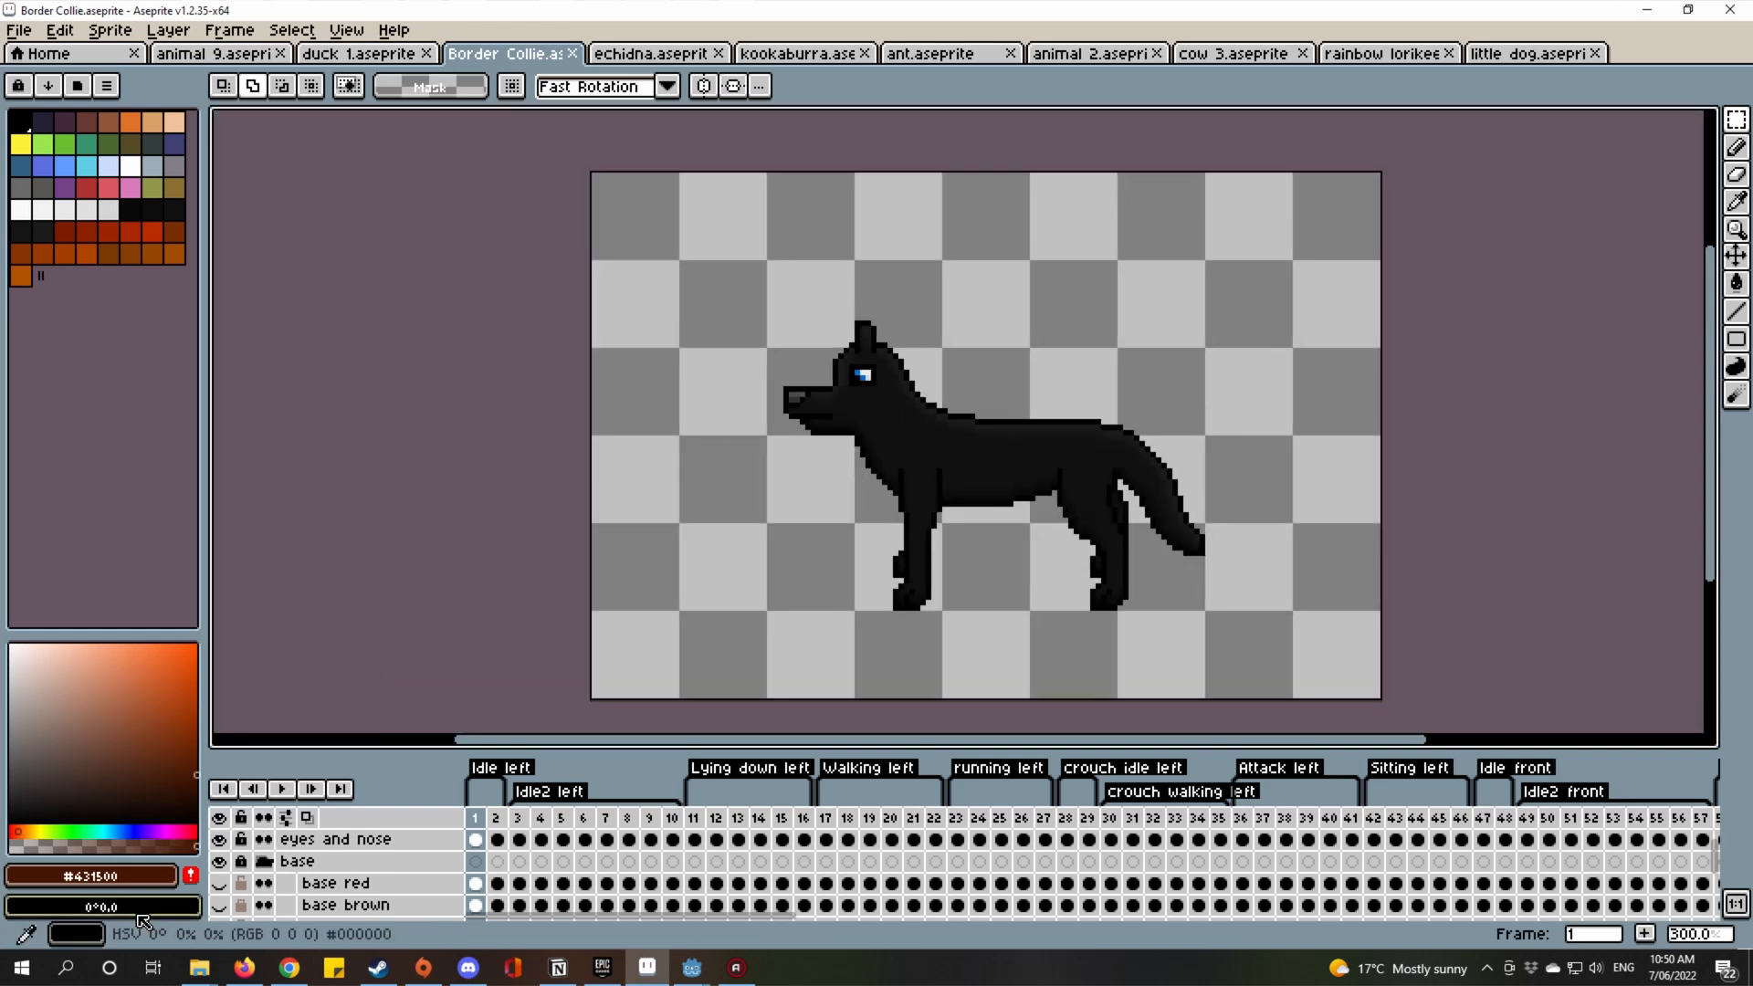
{"action": "scroll", "coordinate": [338, 835], "scroll_direction": "up", "scroll_amount": 1}
{"action": "scroll", "coordinate": [943, 525], "scroll_direction": "up", "scroll_amount": 1}
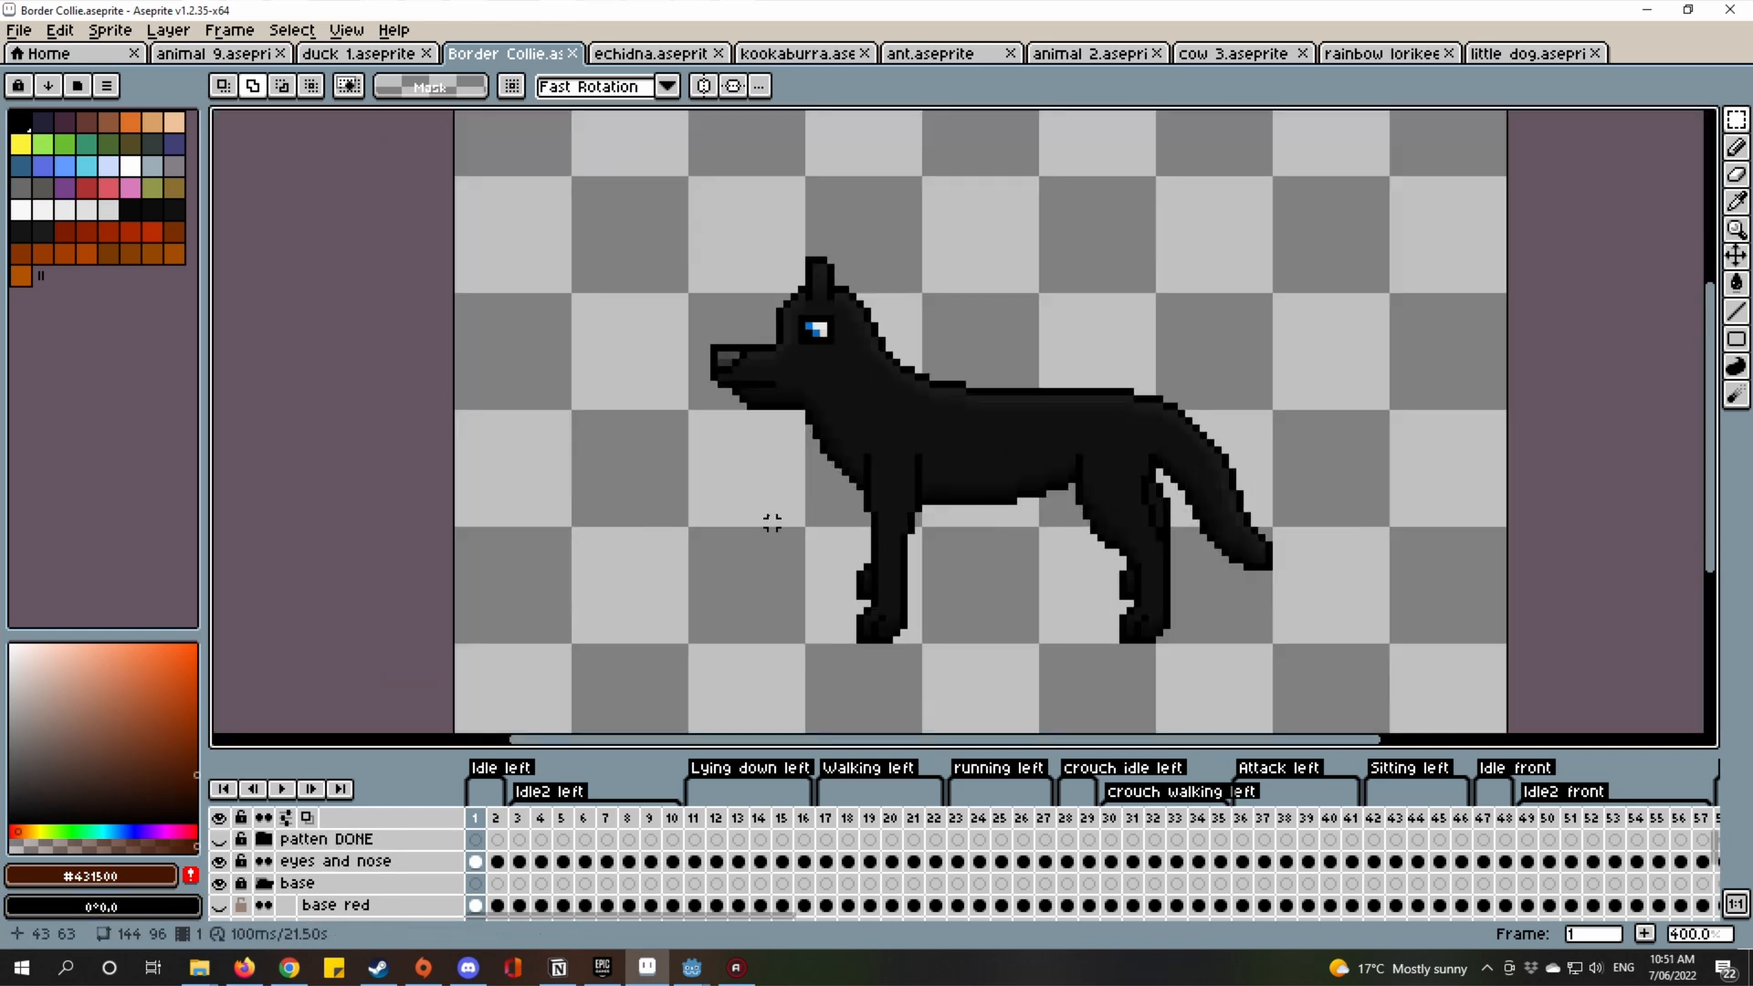
Compare the black and brown base coats by toggling their layers, ending with only the base black coat shown.
{"action": "scroll", "coordinate": [954, 448], "scroll_direction": "up", "scroll_amount": 1}
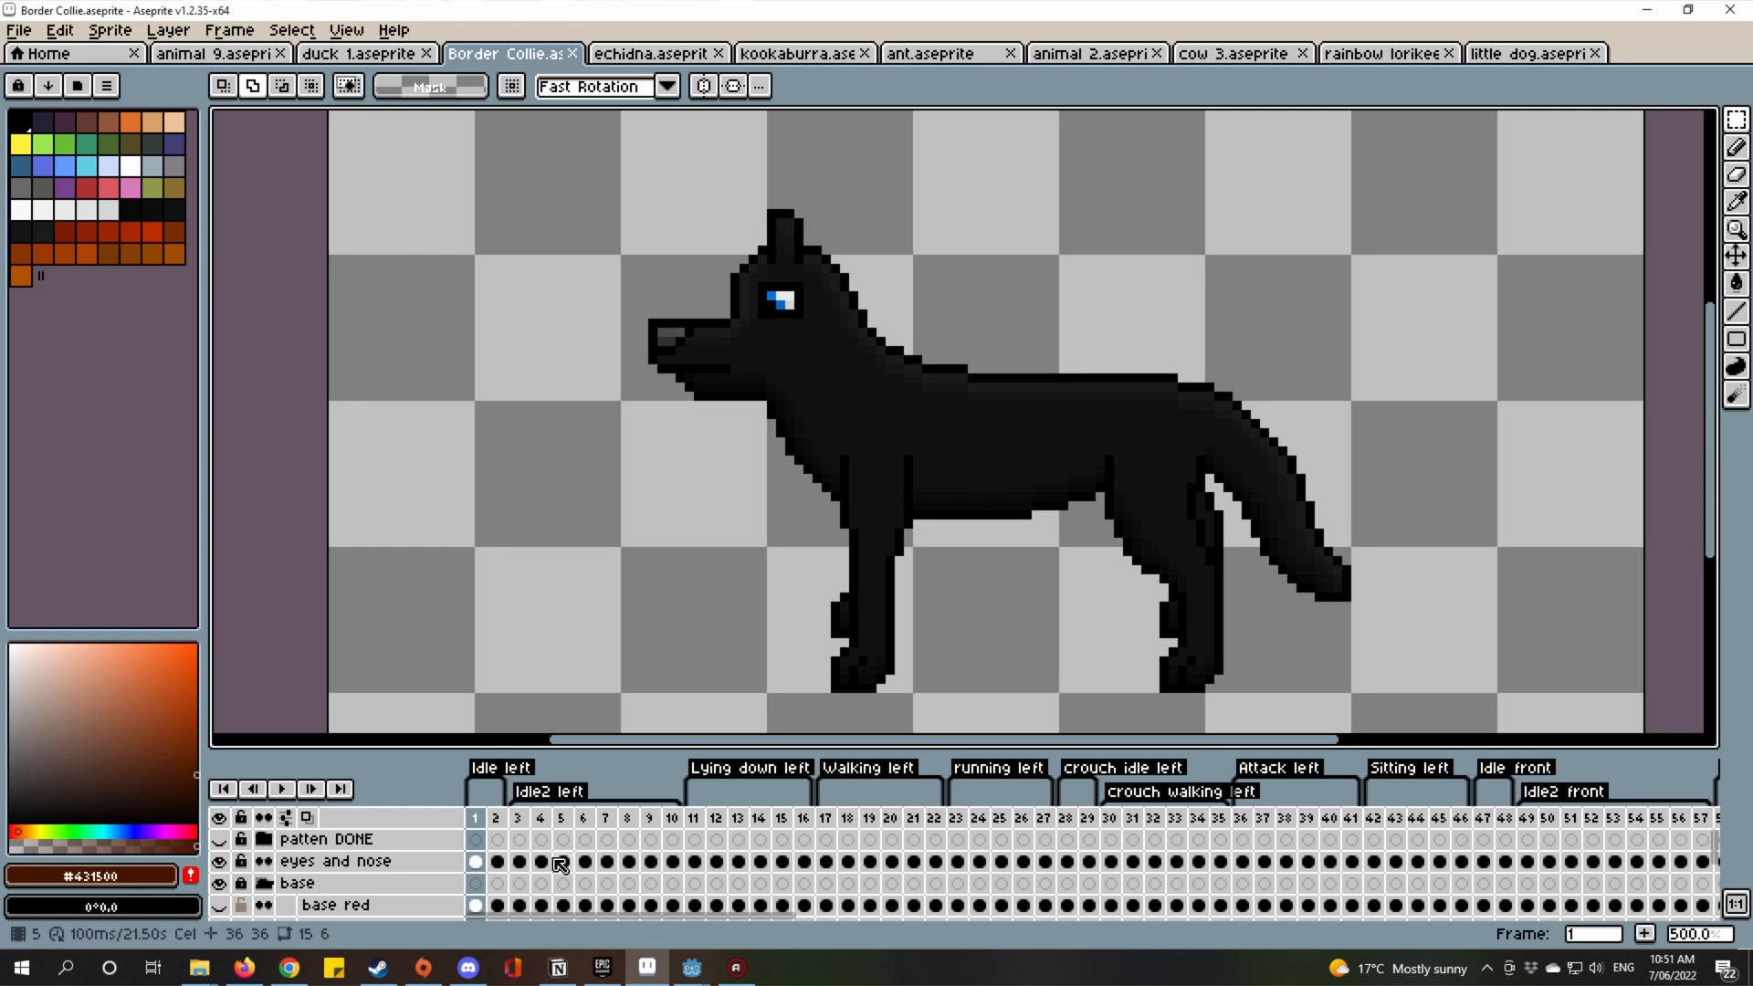
{"action": "scroll", "coordinate": [346, 890], "scroll_direction": "down", "scroll_amount": 2}
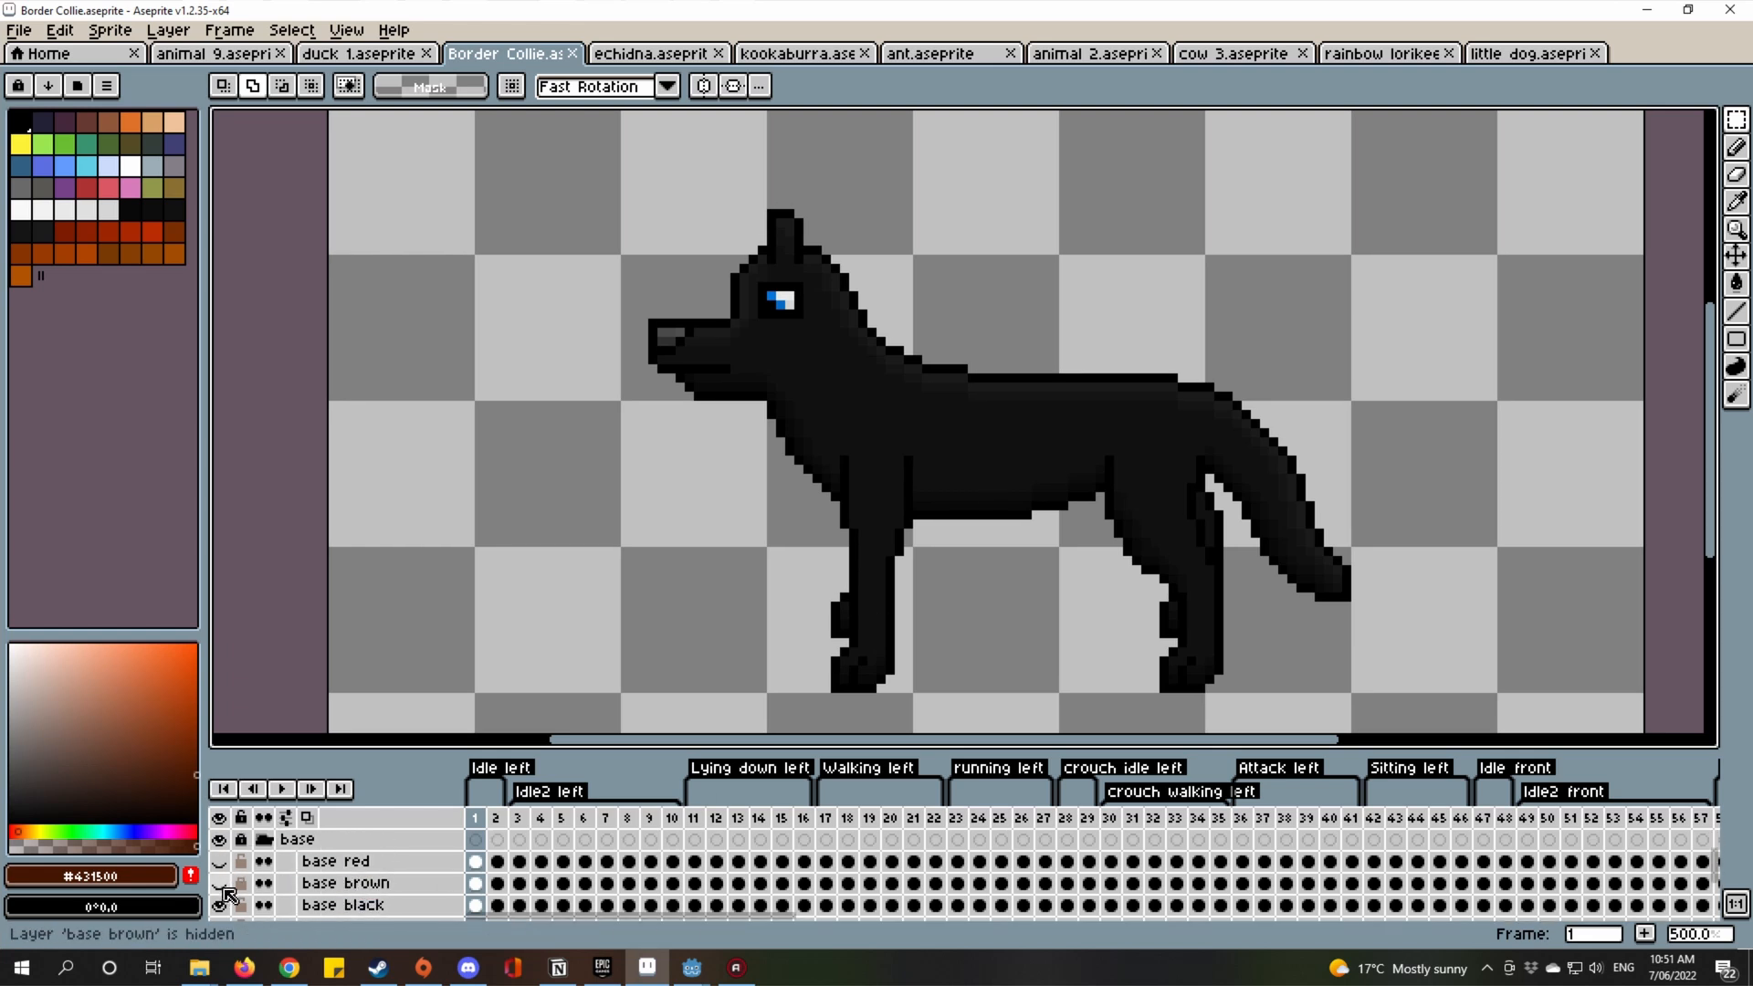
{"action": "left_click", "coordinate": [220, 905]}
{"action": "left_click", "coordinate": [220, 884]}
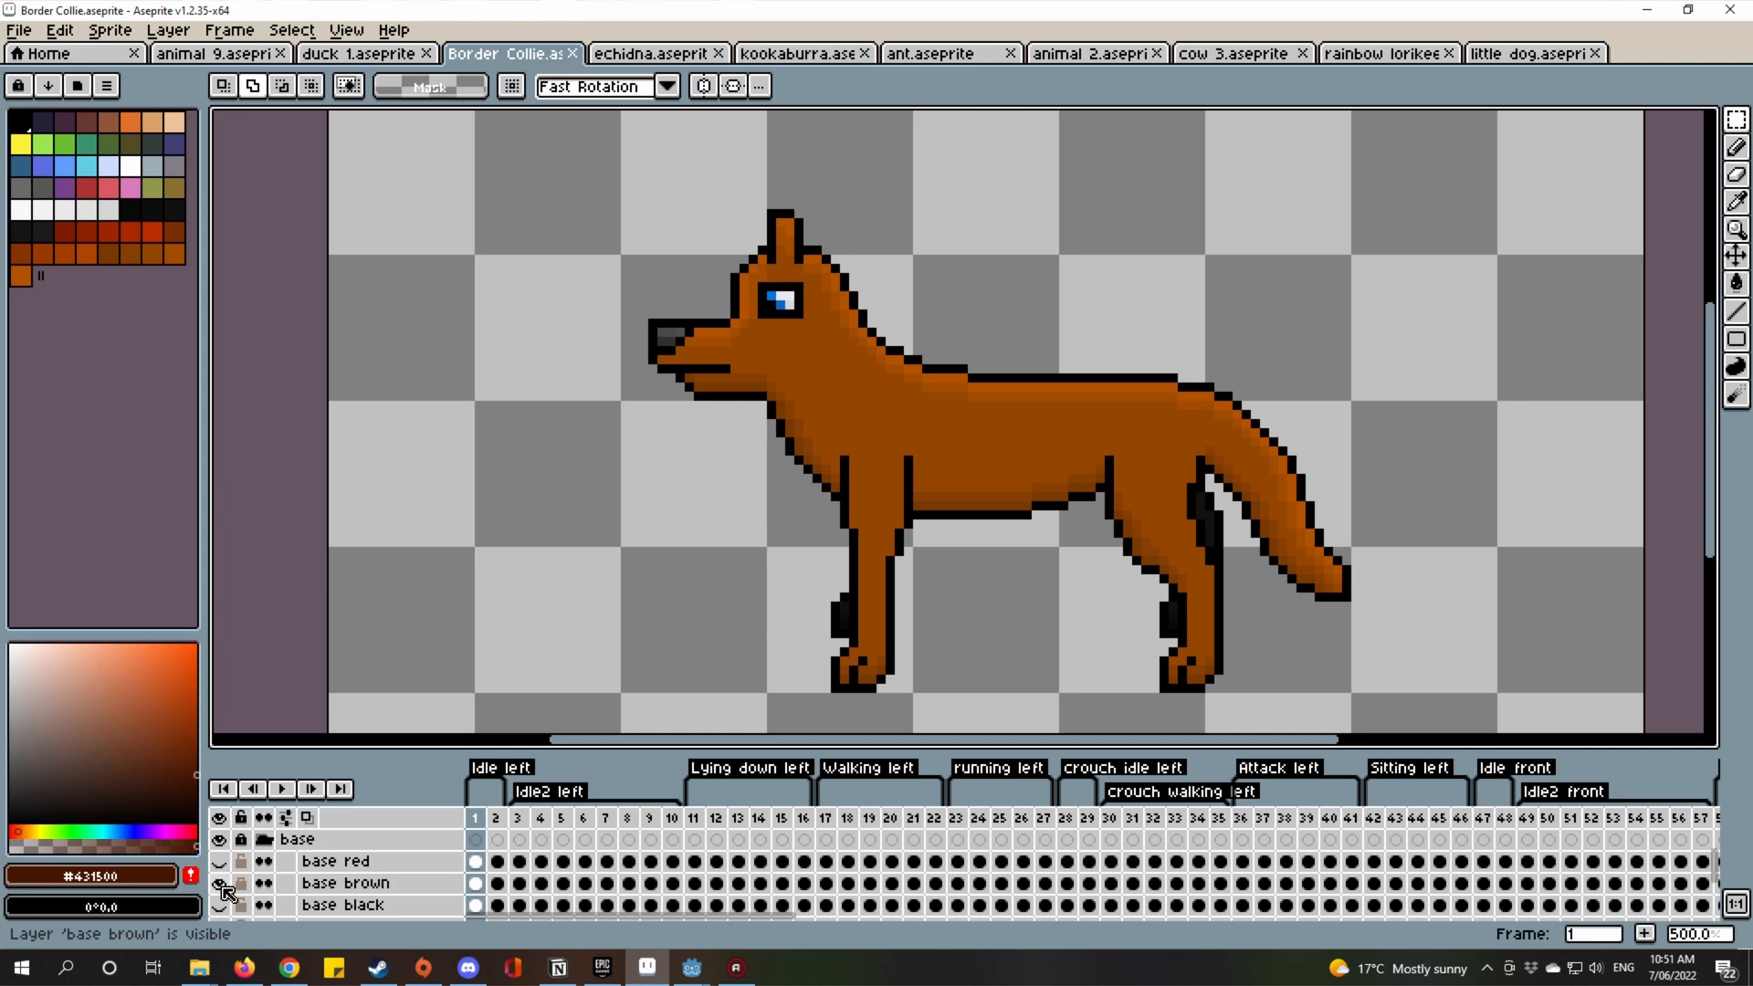
{"action": "left_click", "coordinate": [220, 884]}
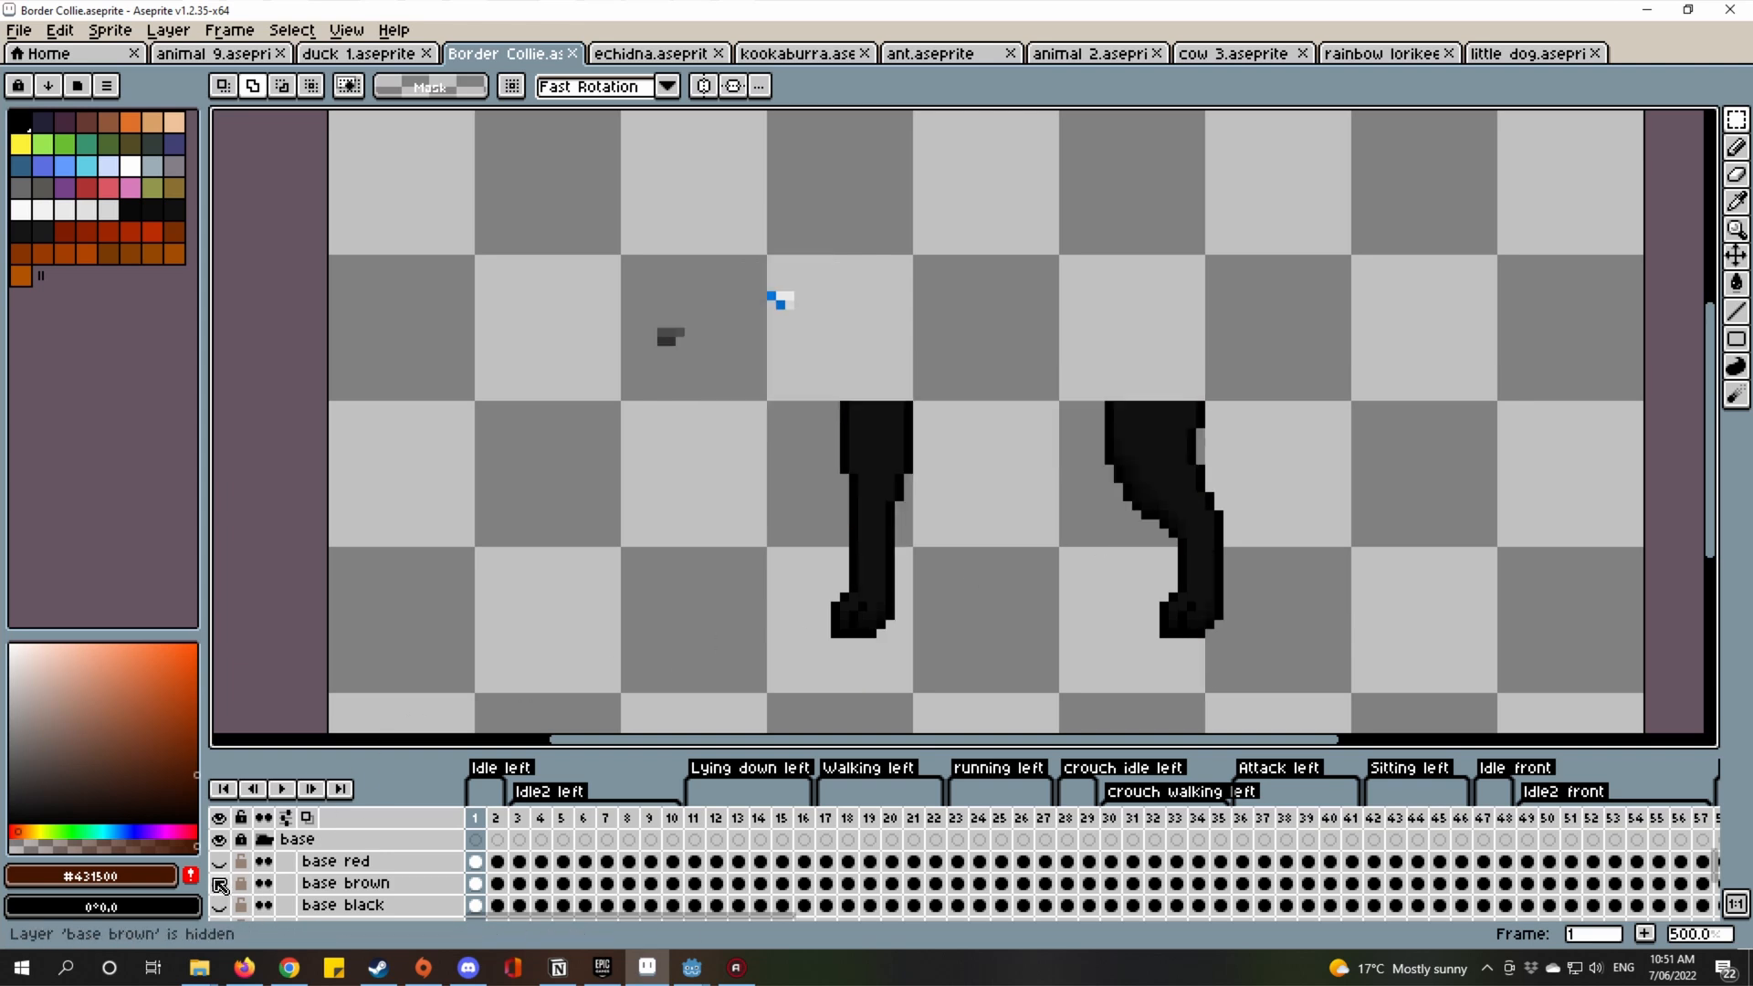
{"action": "left_click", "coordinate": [220, 905]}
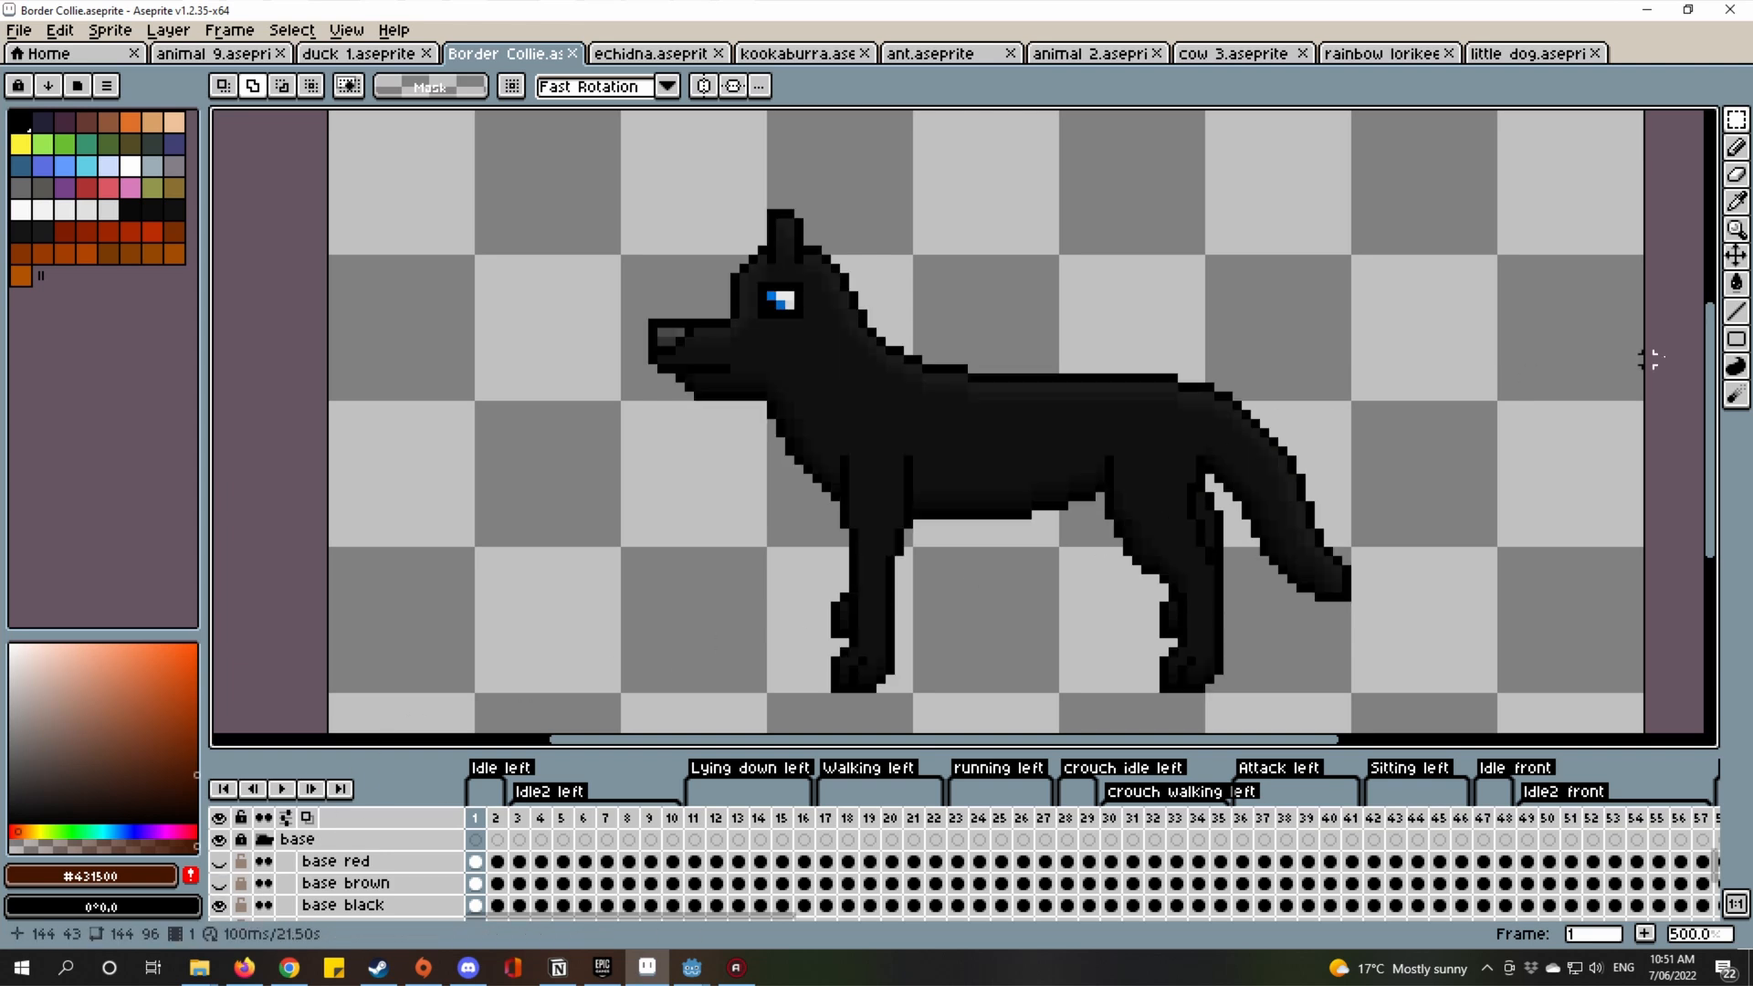
Save the Border Collie file and look over the black dog's body up close.
{"action": "left_click_drag", "start_coordinate": [1182, 312], "coordinate": [1187, 319]}
{"action": "key", "text": "ctrl+s"}
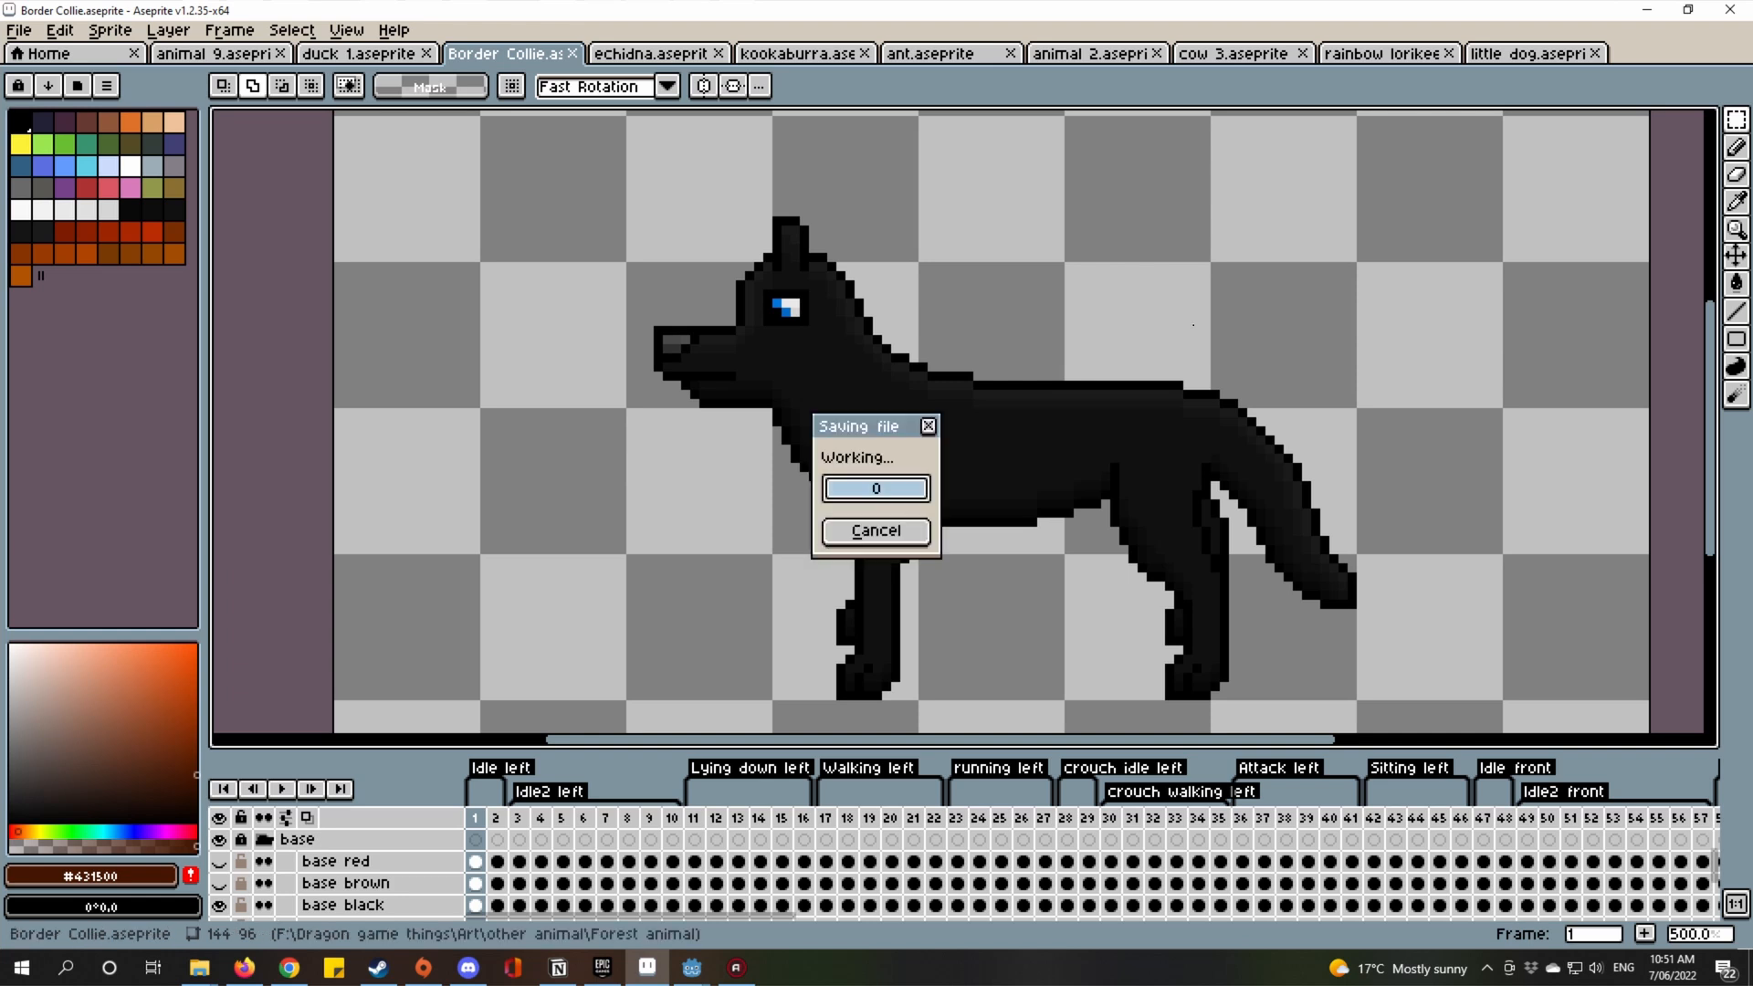
{"action": "scroll", "coordinate": [1004, 449], "scroll_direction": "up", "scroll_amount": 2}
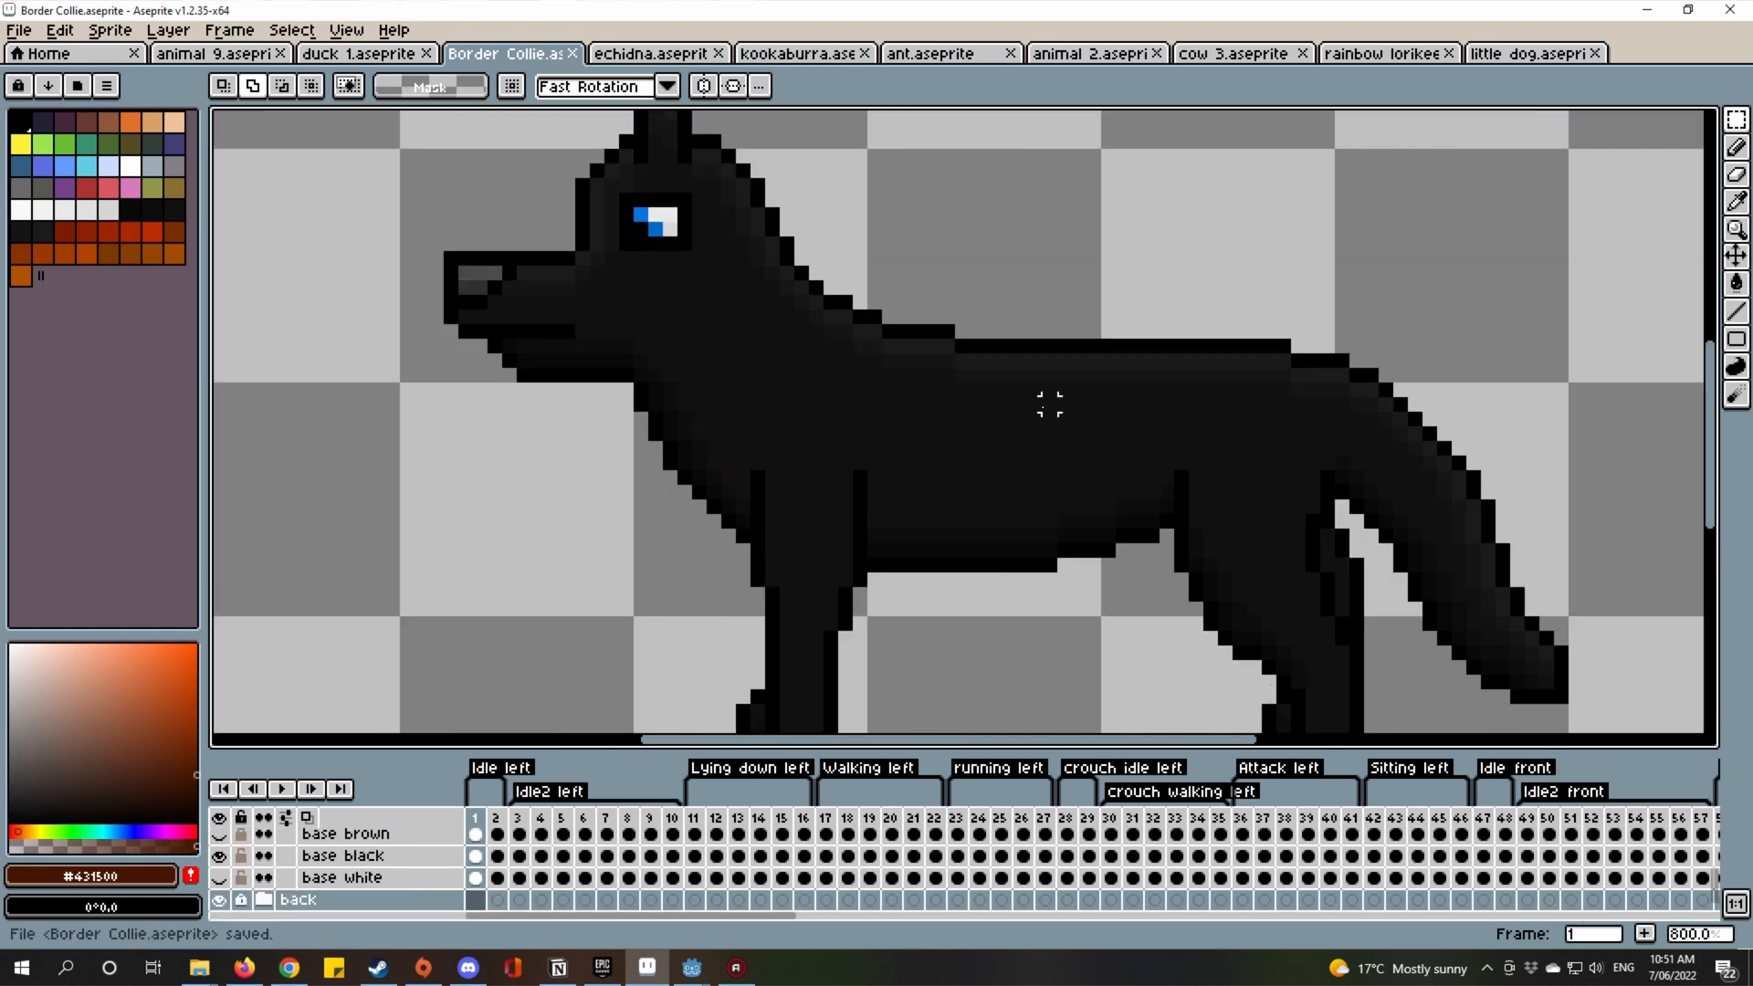
{"action": "scroll", "coordinate": [1049, 402], "scroll_direction": "down", "scroll_amount": 2}
{"action": "scroll", "coordinate": [1041, 388], "scroll_direction": "up", "scroll_amount": 1}
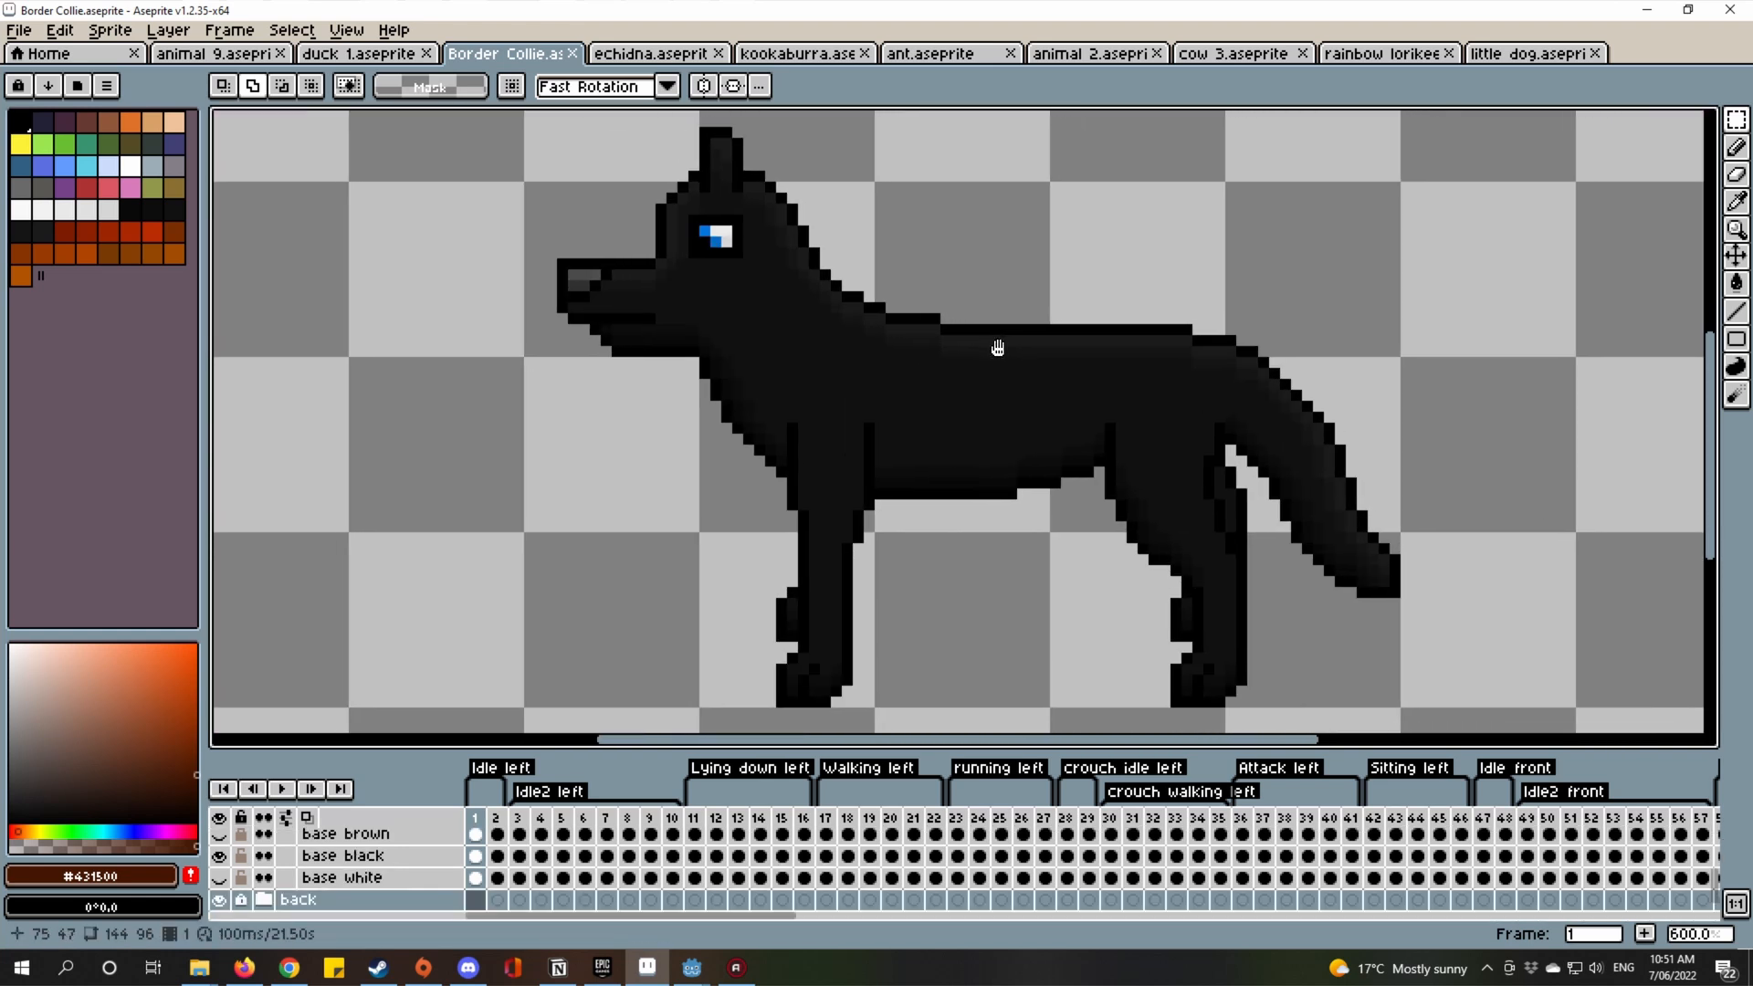
{"action": "scroll", "coordinate": [959, 342], "scroll_direction": "up", "scroll_amount": 1}
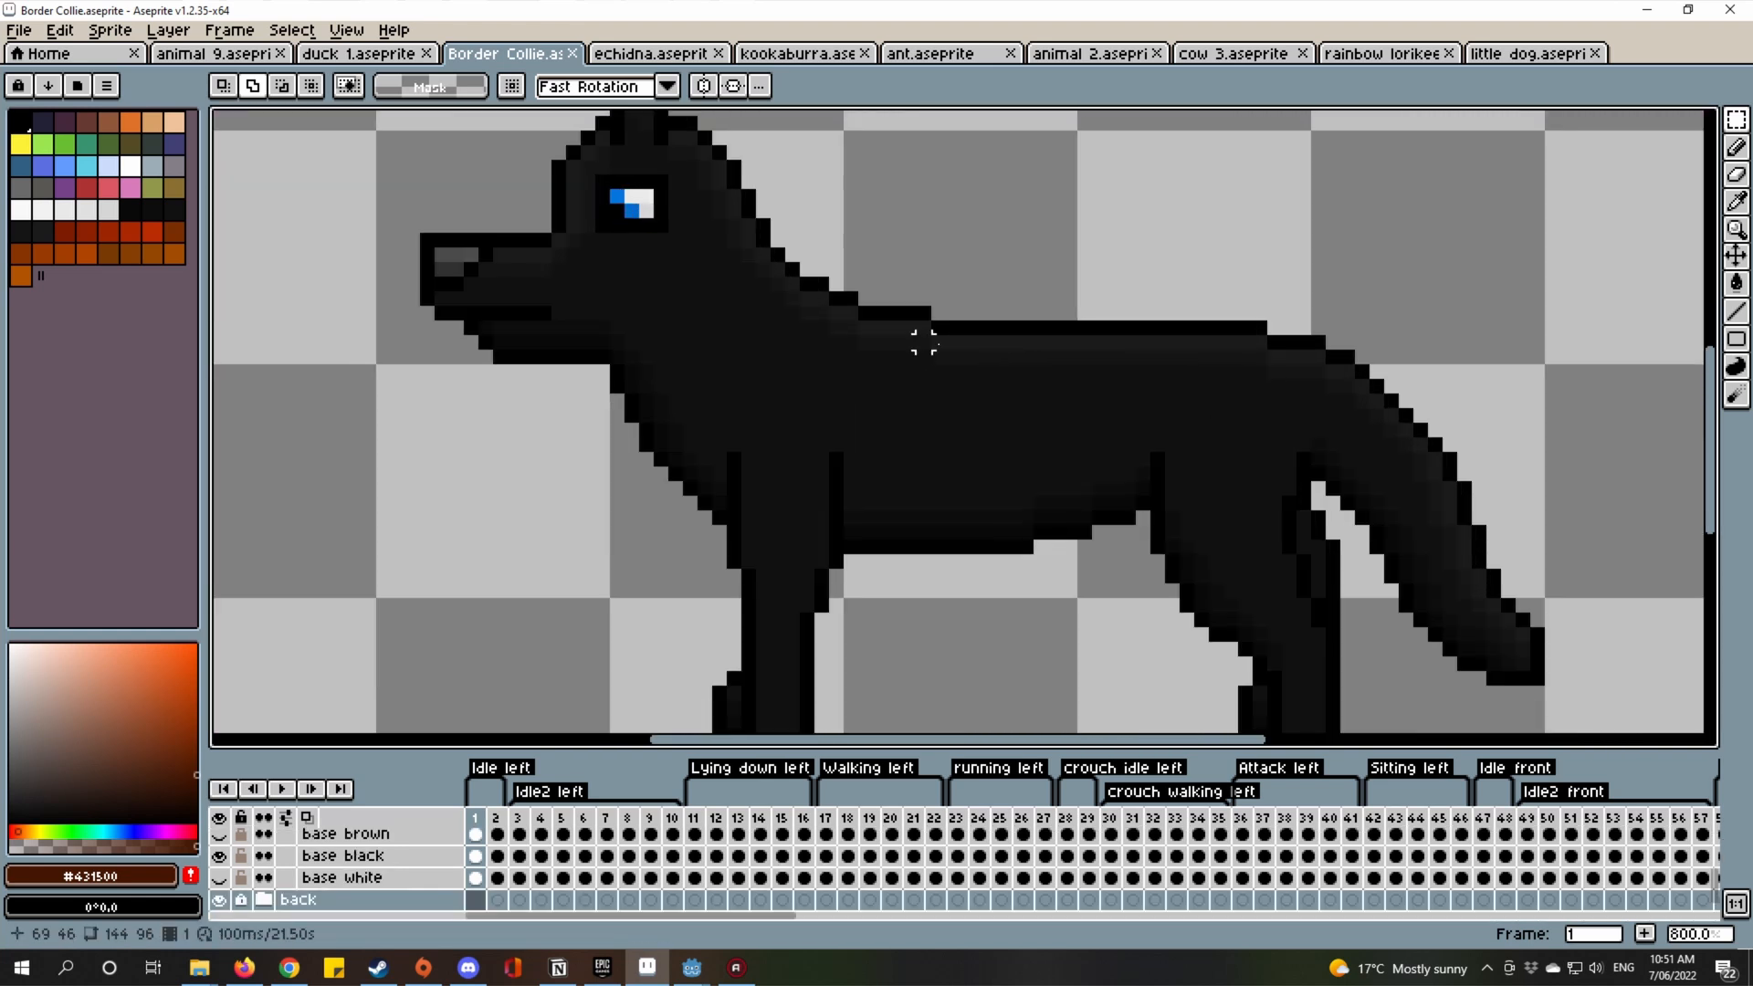
Switch to the duck 1 sprite and examine its idle left and first walking left frames.
{"action": "left_click", "coordinate": [372, 56]}
{"action": "scroll", "coordinate": [960, 427], "scroll_direction": "up", "scroll_amount": 2}
{"action": "left_click_drag", "start_coordinate": [958, 426], "coordinate": [911, 523]}
{"action": "scroll", "coordinate": [911, 524], "scroll_direction": "up", "scroll_amount": 3}
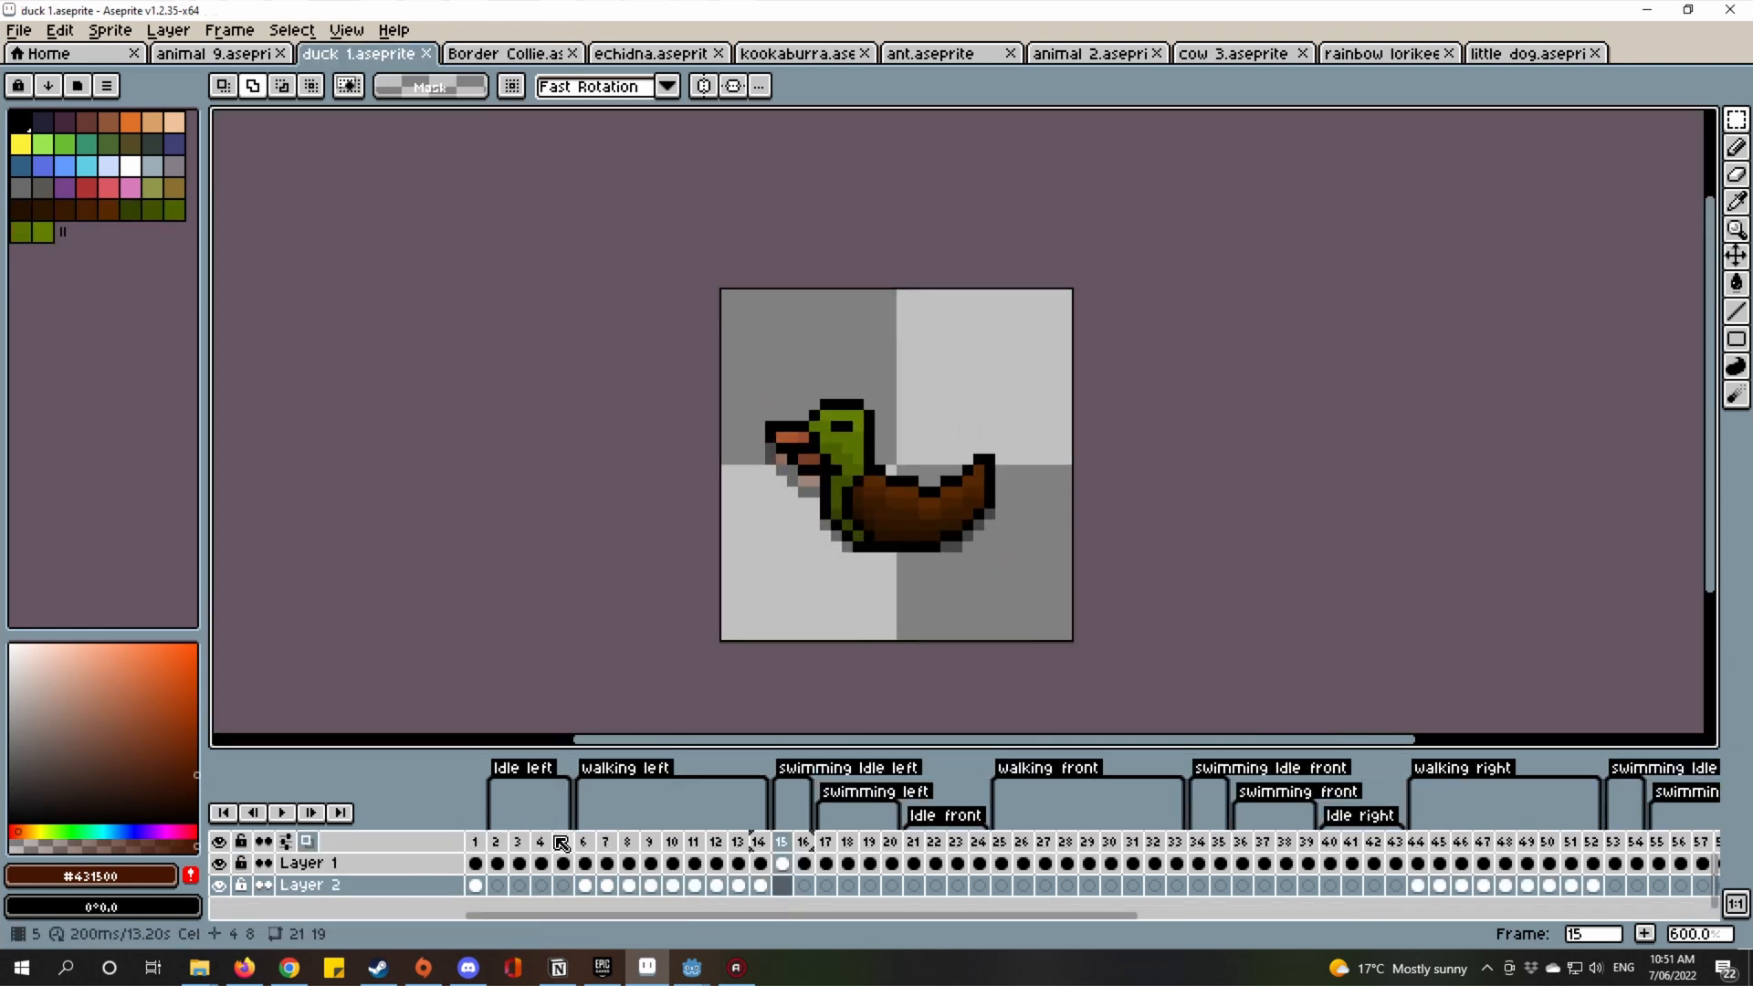
{"action": "left_click_drag", "start_coordinate": [499, 846], "coordinate": [583, 864]}
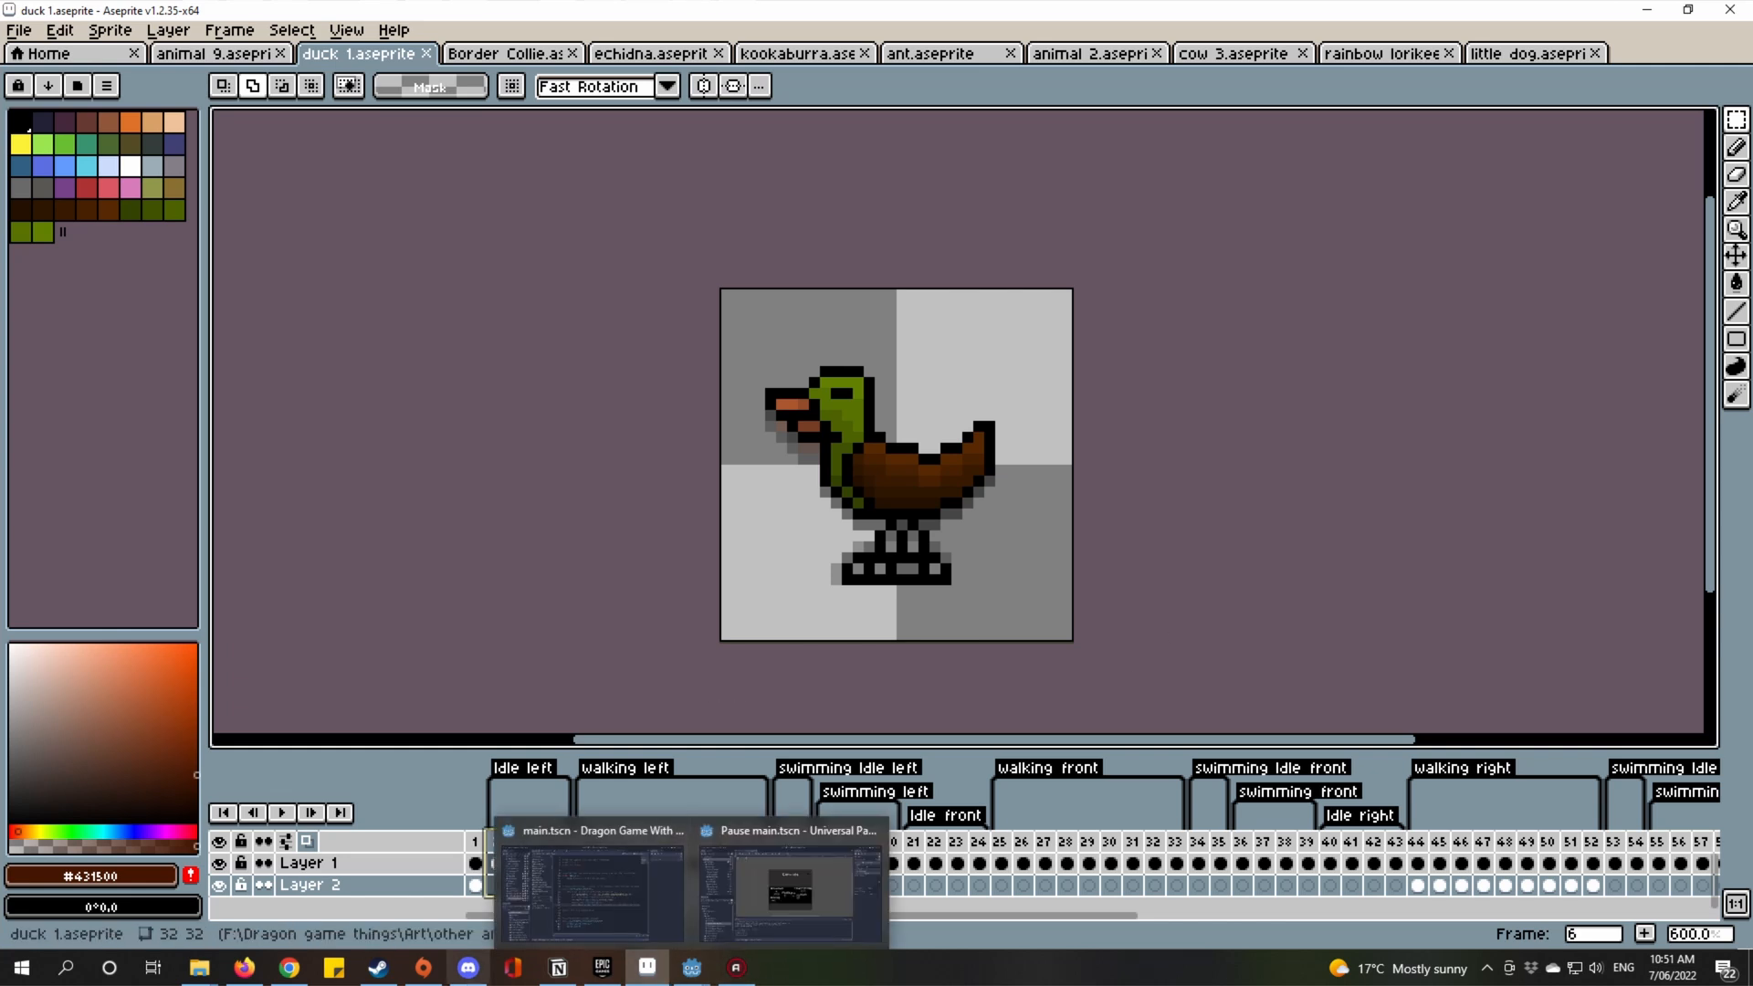
Switch to the Notion task list and review the border collie card's animation, side, colour and pattern checklists, closing the card when finished.
{"action": "left_click", "coordinate": [559, 968]}
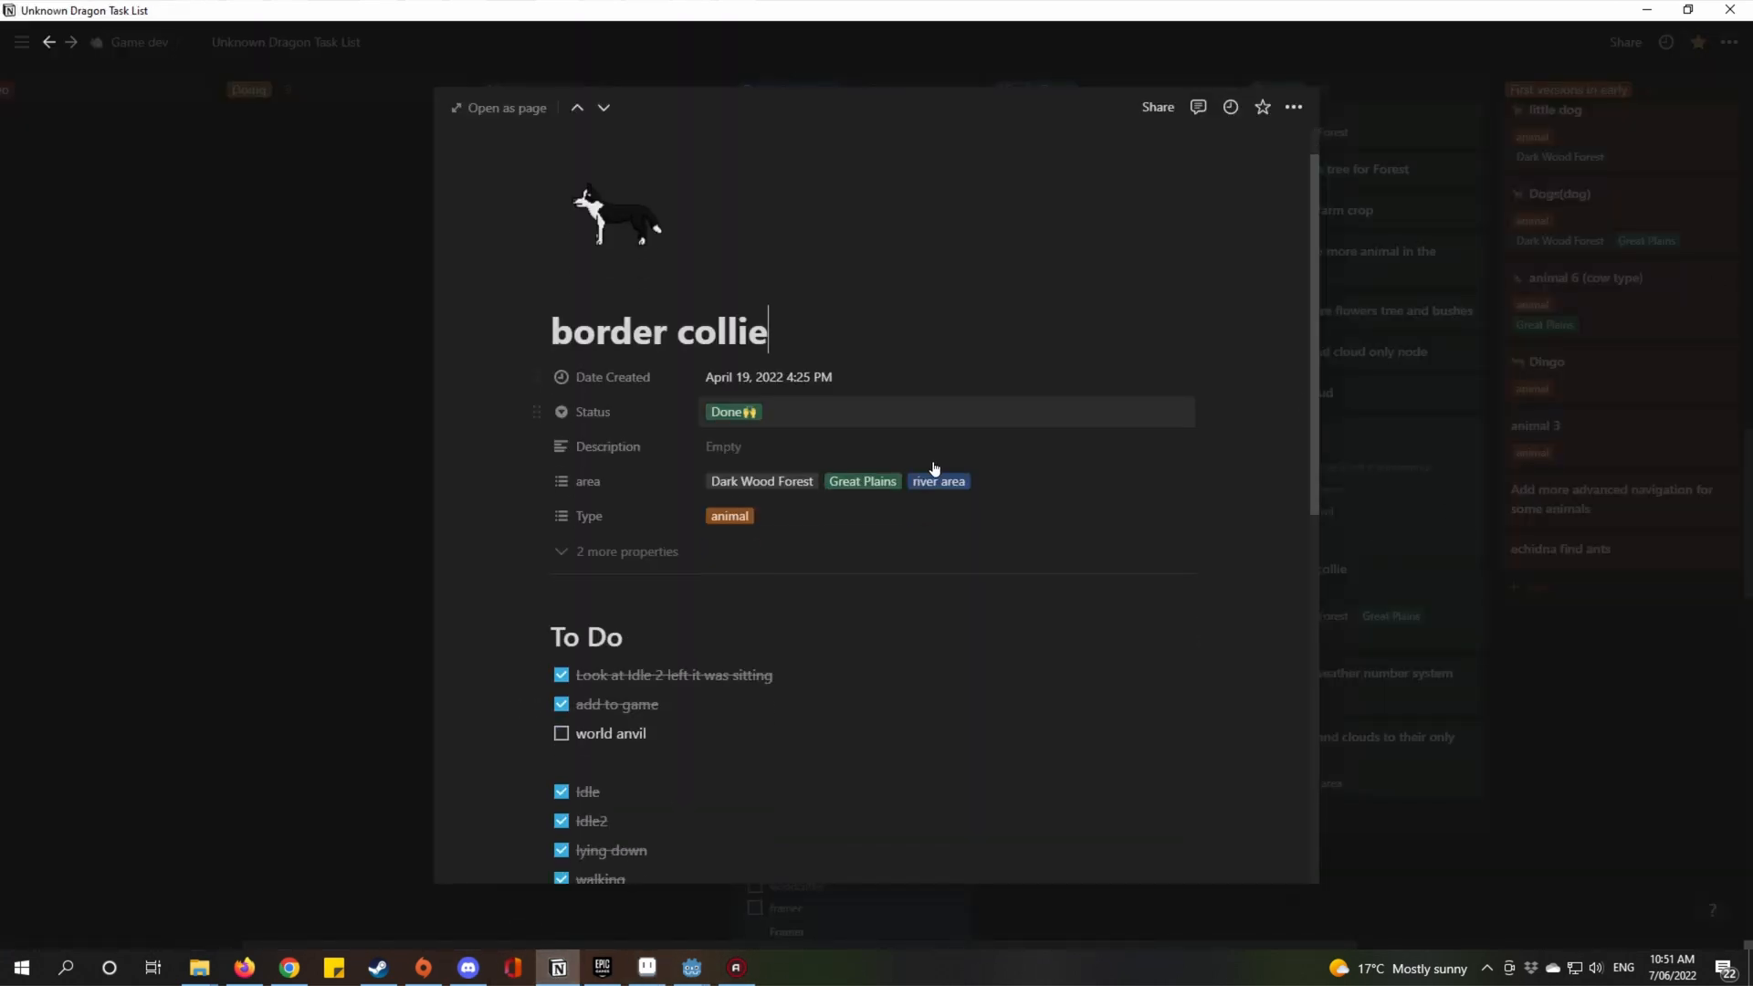
{"action": "scroll", "coordinate": [620, 389], "scroll_direction": "down", "scroll_amount": 5}
{"action": "scroll", "coordinate": [634, 389], "scroll_direction": "down", "scroll_amount": 1}
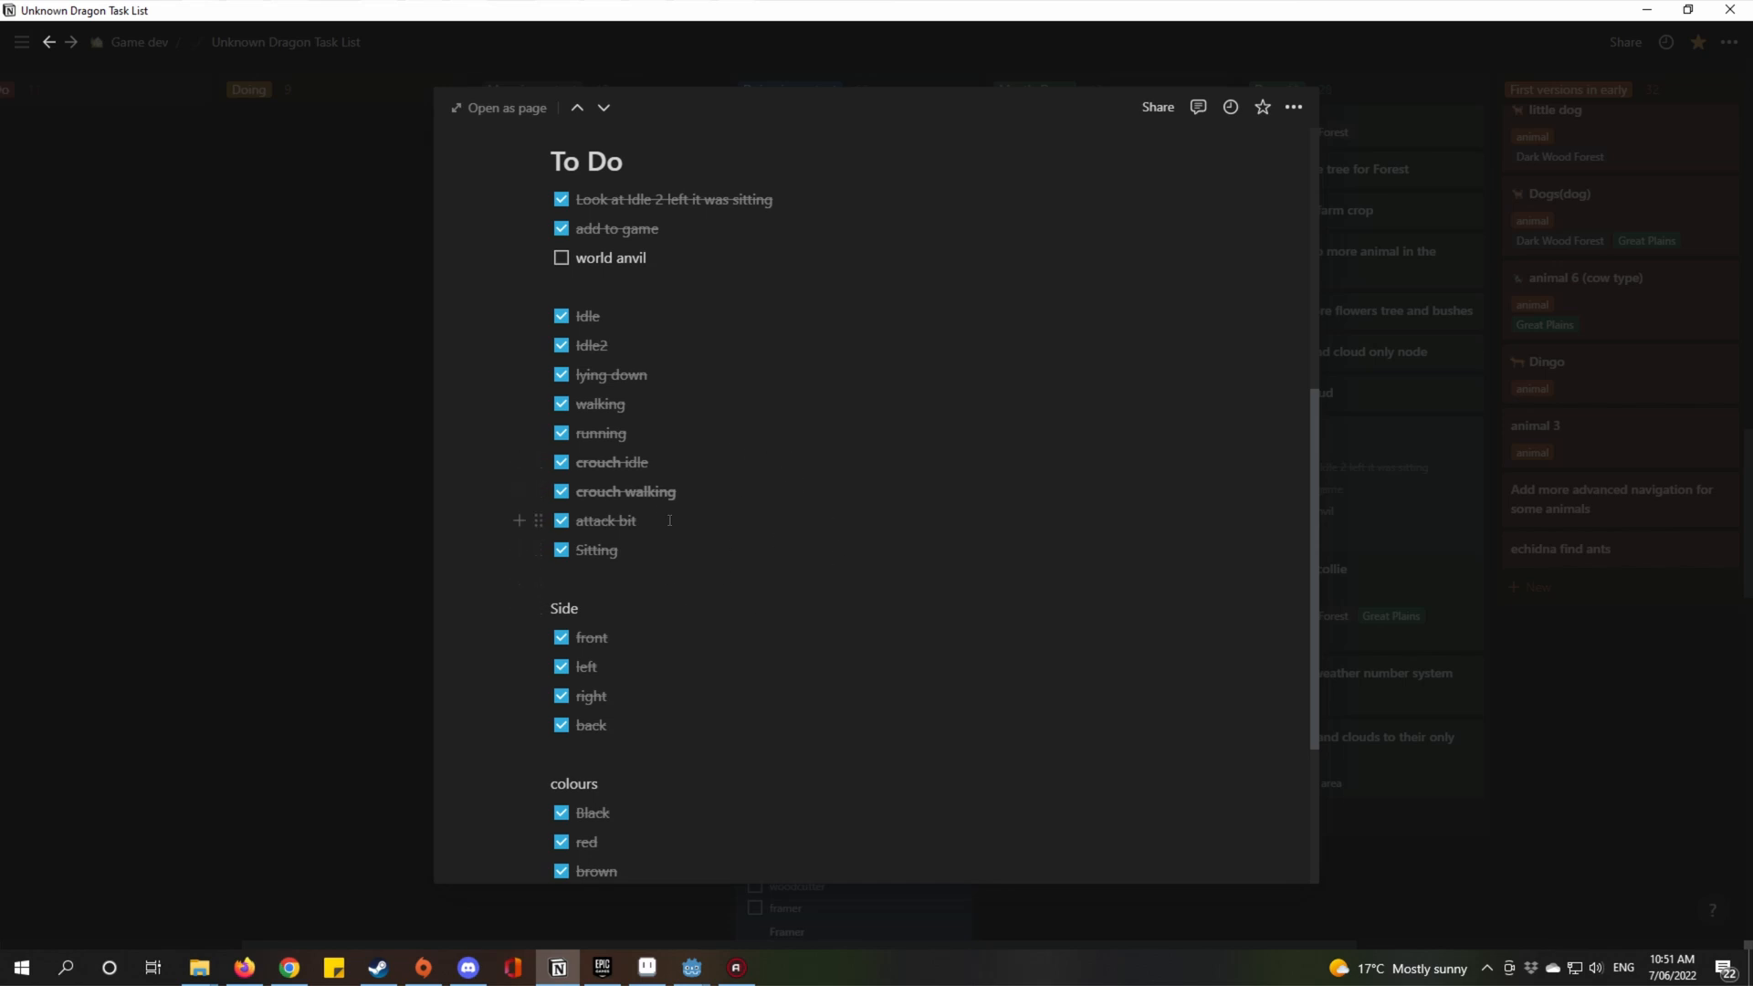
{"action": "scroll", "coordinate": [665, 522], "scroll_direction": "down", "scroll_amount": 5}
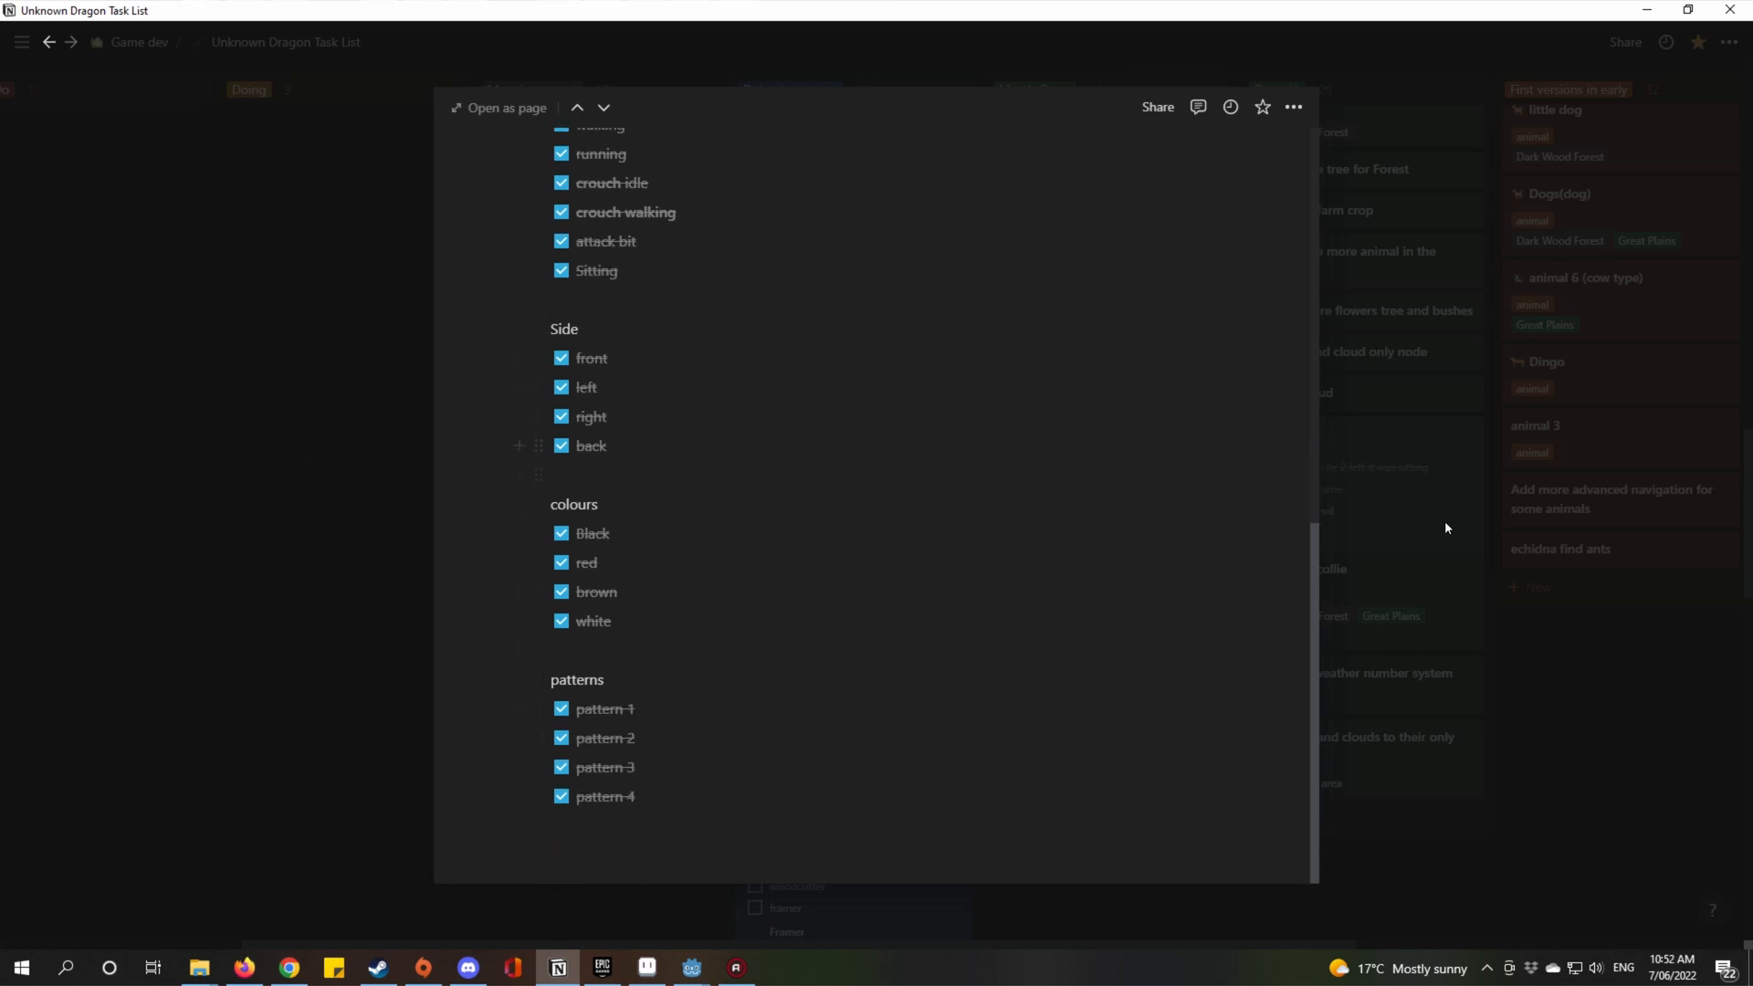
{"action": "left_click", "coordinate": [1429, 501]}
Find the Nature skeleton with bow card on the board, read through its animation checklist, and close it.
{"action": "scroll", "coordinate": [1117, 598], "scroll_direction": "up", "scroll_amount": 10}
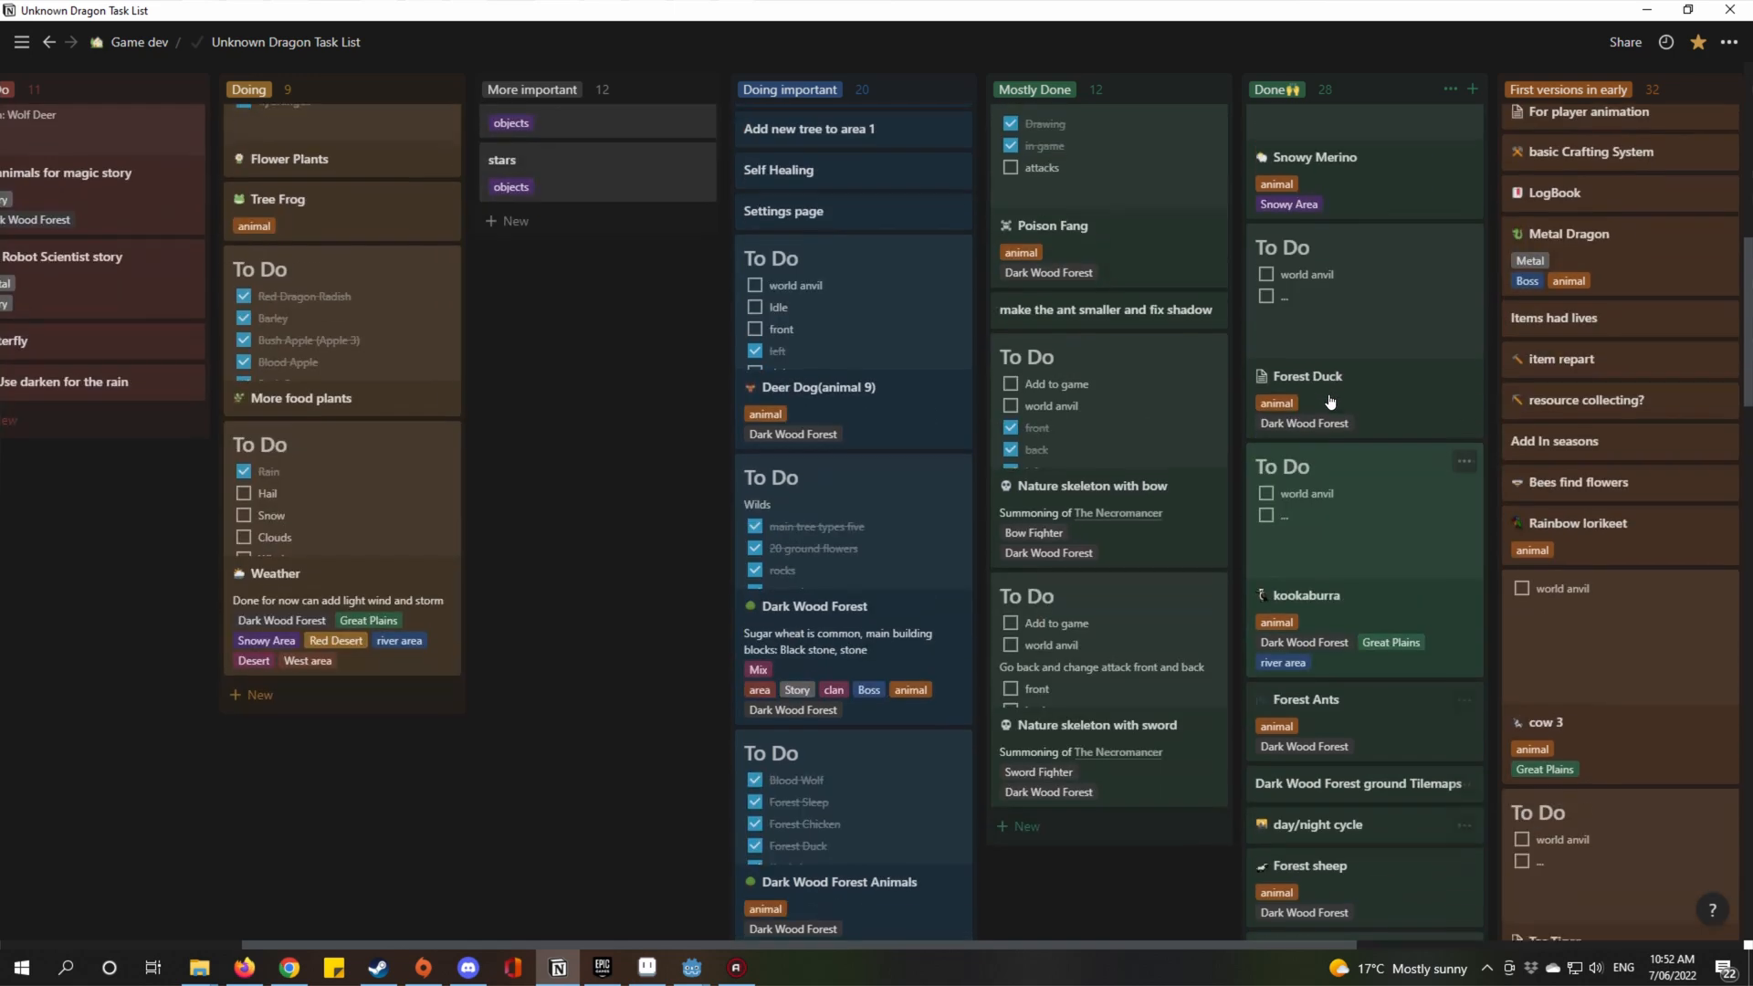
{"action": "scroll", "coordinate": [1119, 598], "scroll_direction": "down", "scroll_amount": 3}
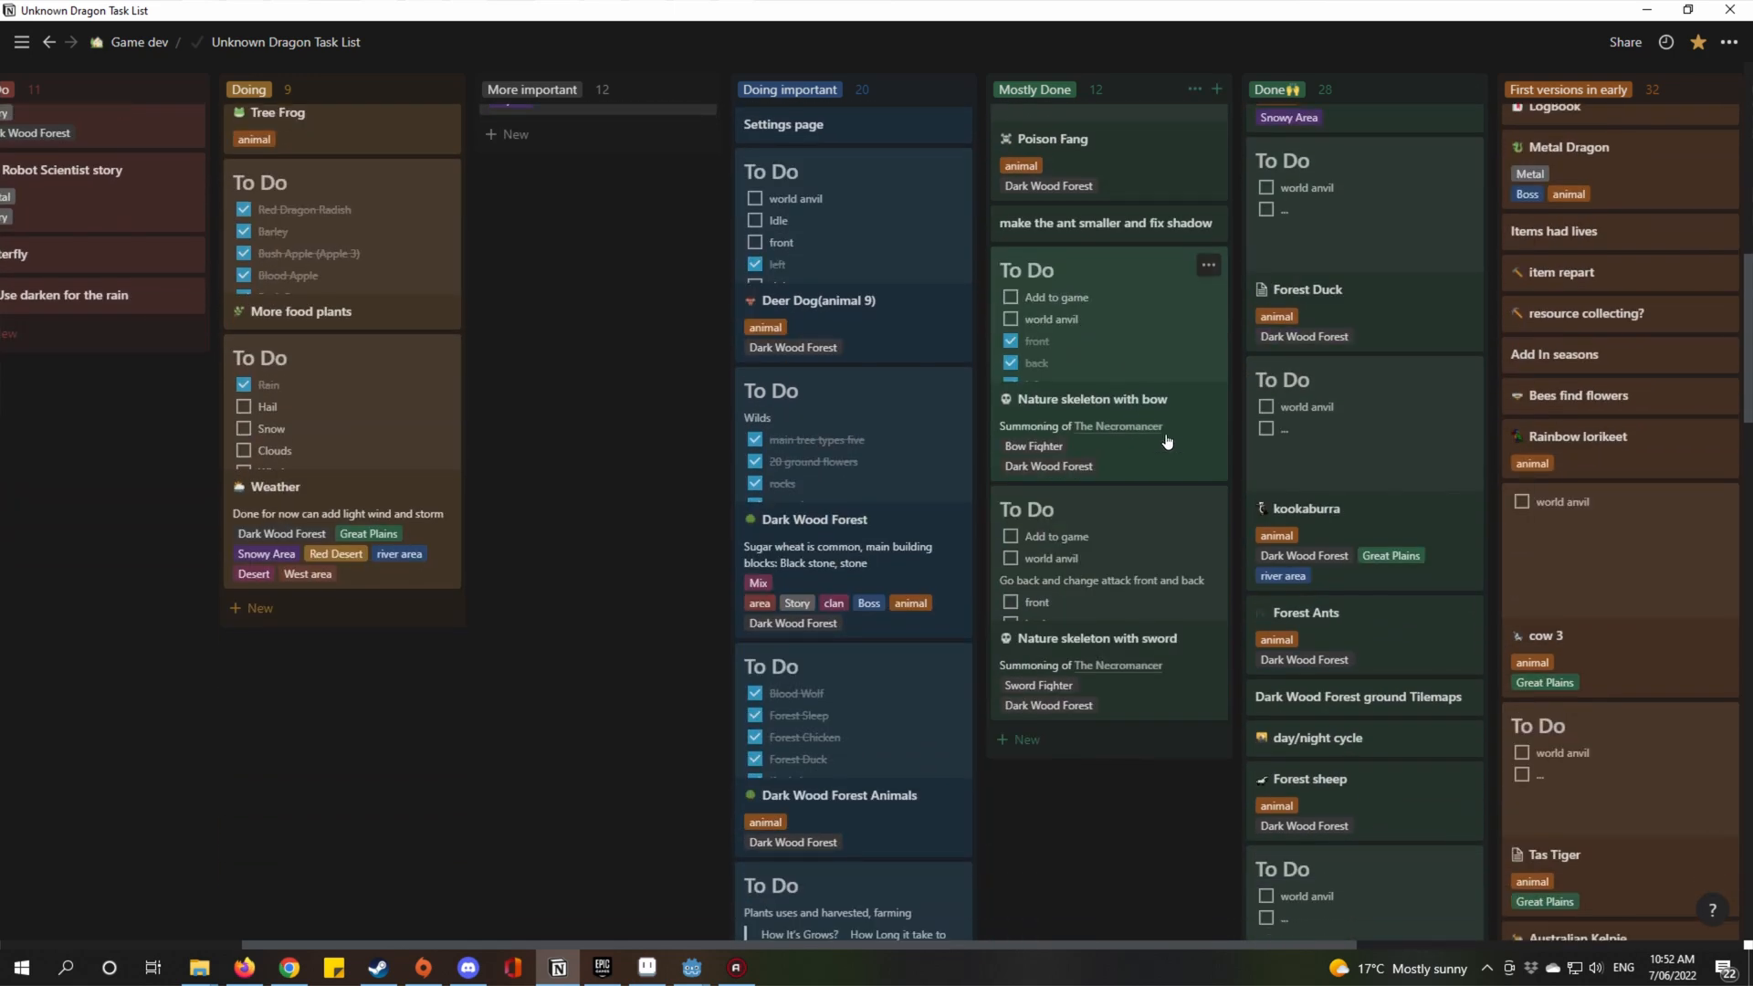
{"action": "left_click", "coordinate": [1167, 442]}
{"action": "scroll", "coordinate": [1096, 484], "scroll_direction": "down", "scroll_amount": 3}
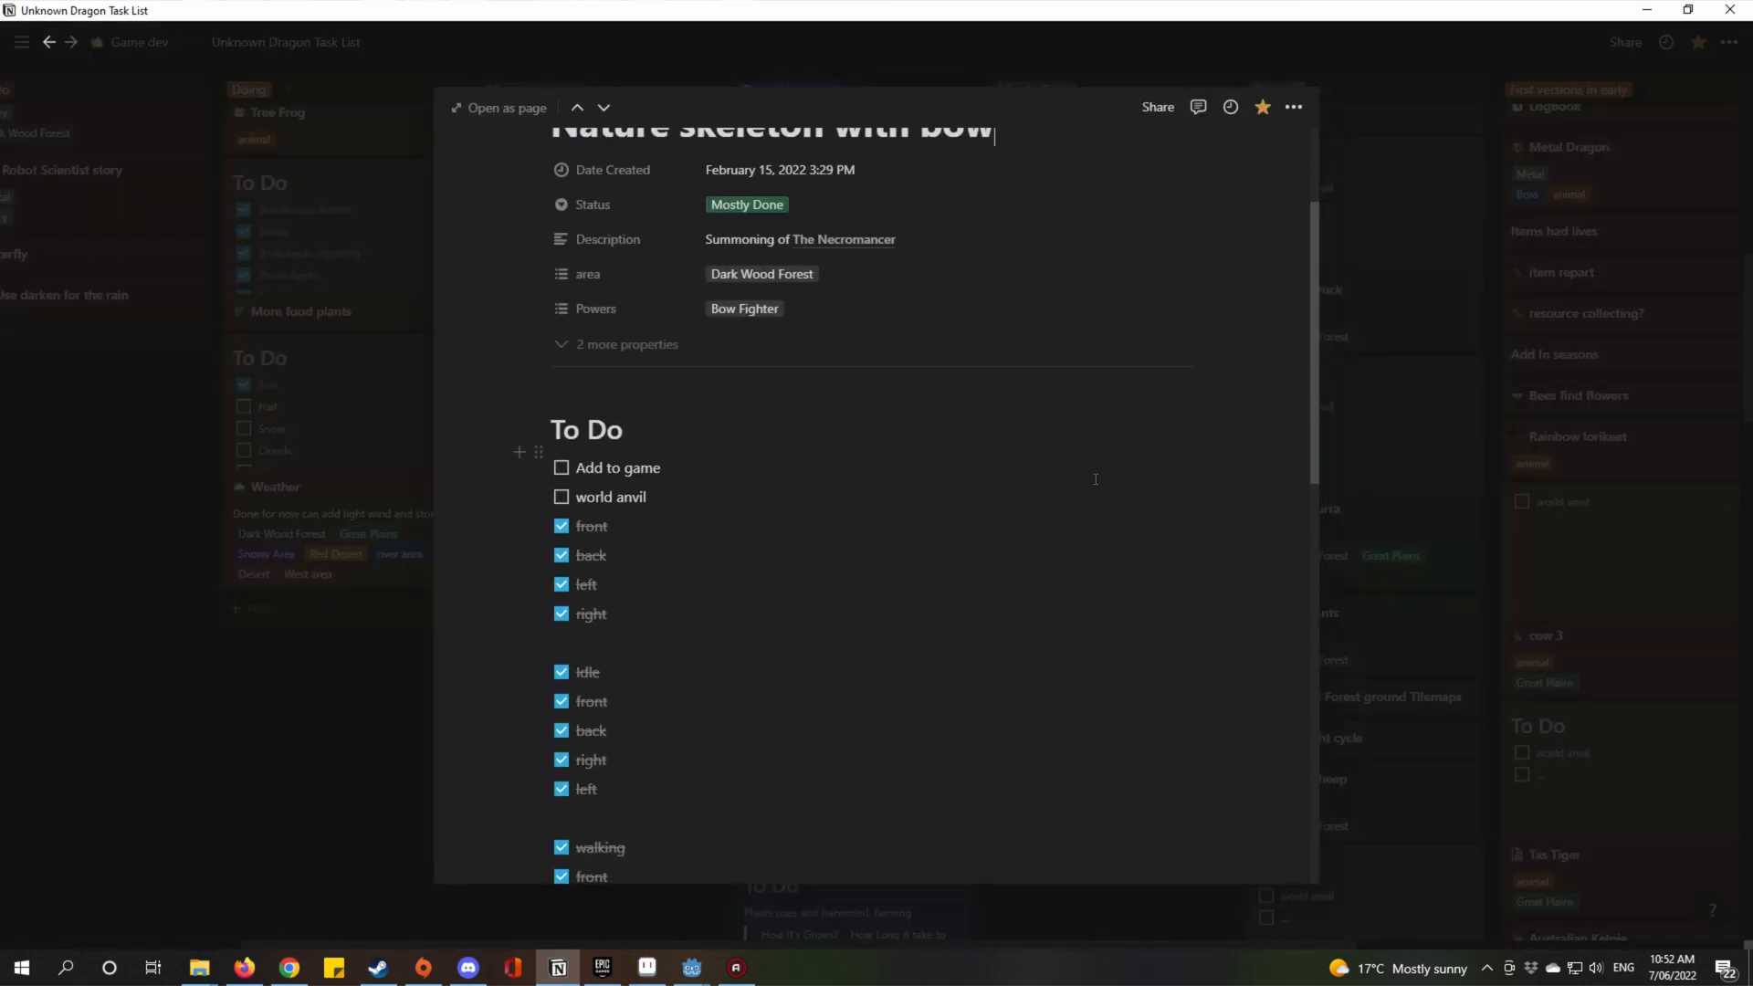
{"action": "scroll", "coordinate": [623, 255], "scroll_direction": "down", "scroll_amount": 5}
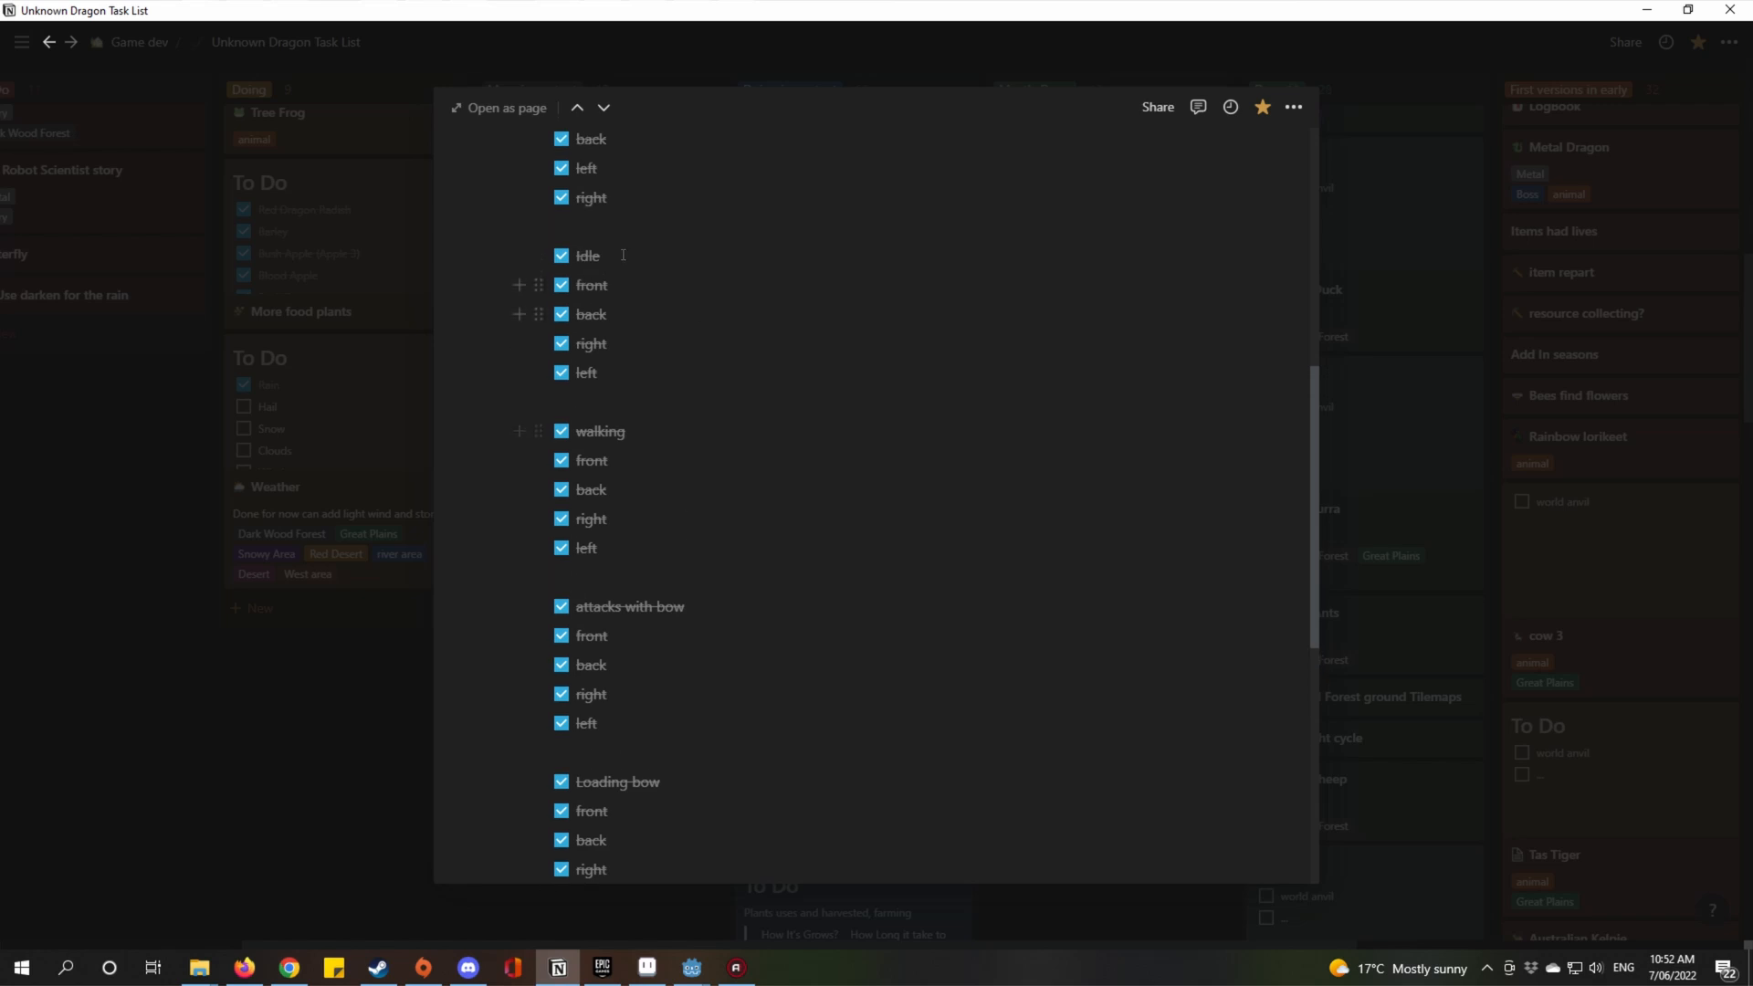
{"action": "scroll", "coordinate": [701, 493], "scroll_direction": "down", "scroll_amount": 5}
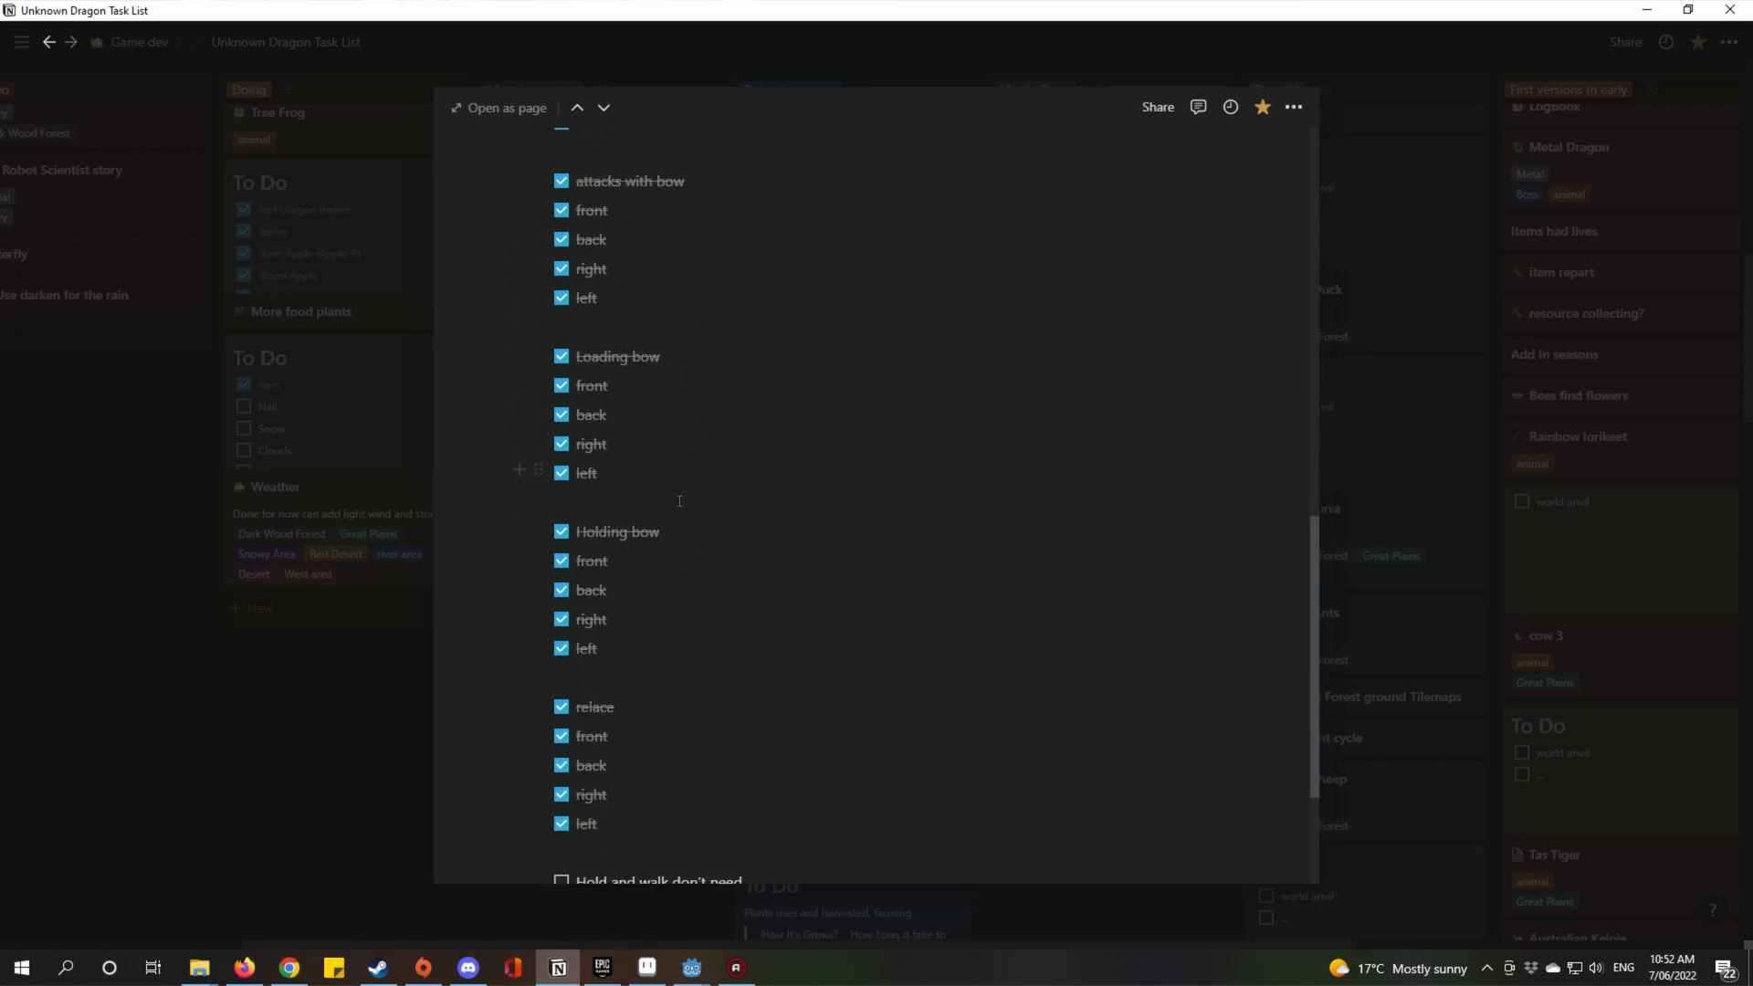
{"action": "scroll", "coordinate": [679, 500], "scroll_direction": "down", "scroll_amount": 2}
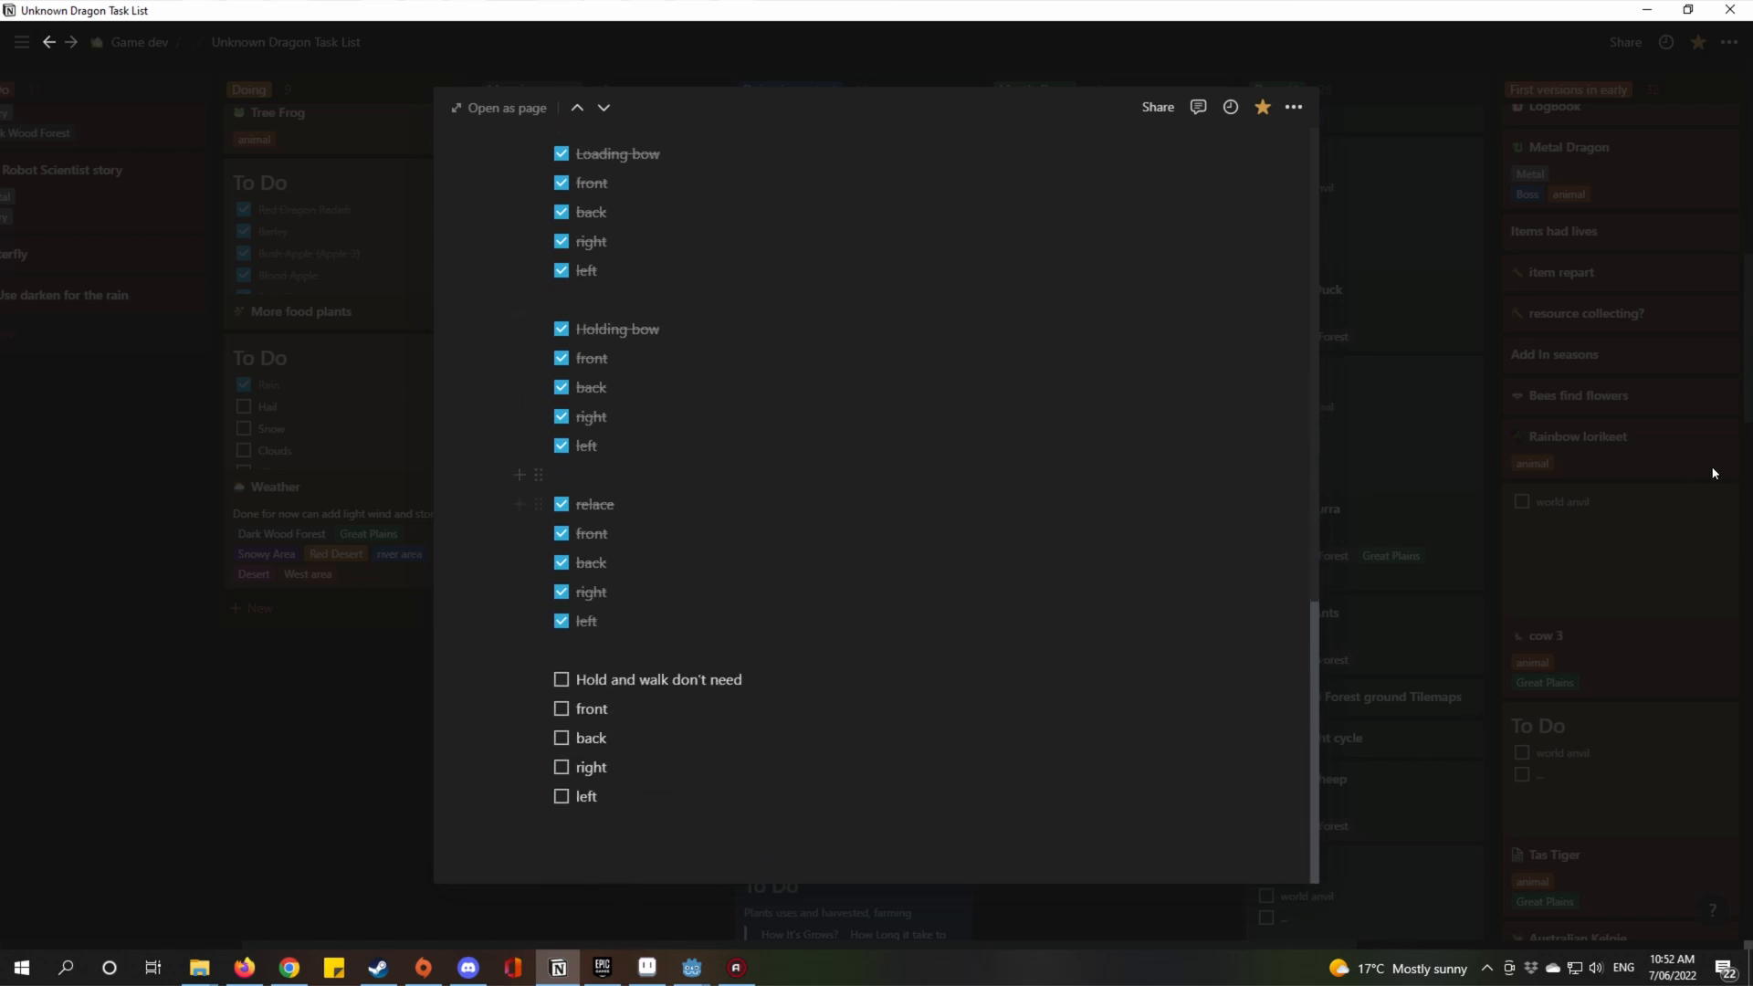
{"action": "left_click", "coordinate": [1516, 482]}
Open the Nature skeleton with sword card, review its idle, walking and attack checklists by direction, and close it.
{"action": "left_click", "coordinate": [1096, 643]}
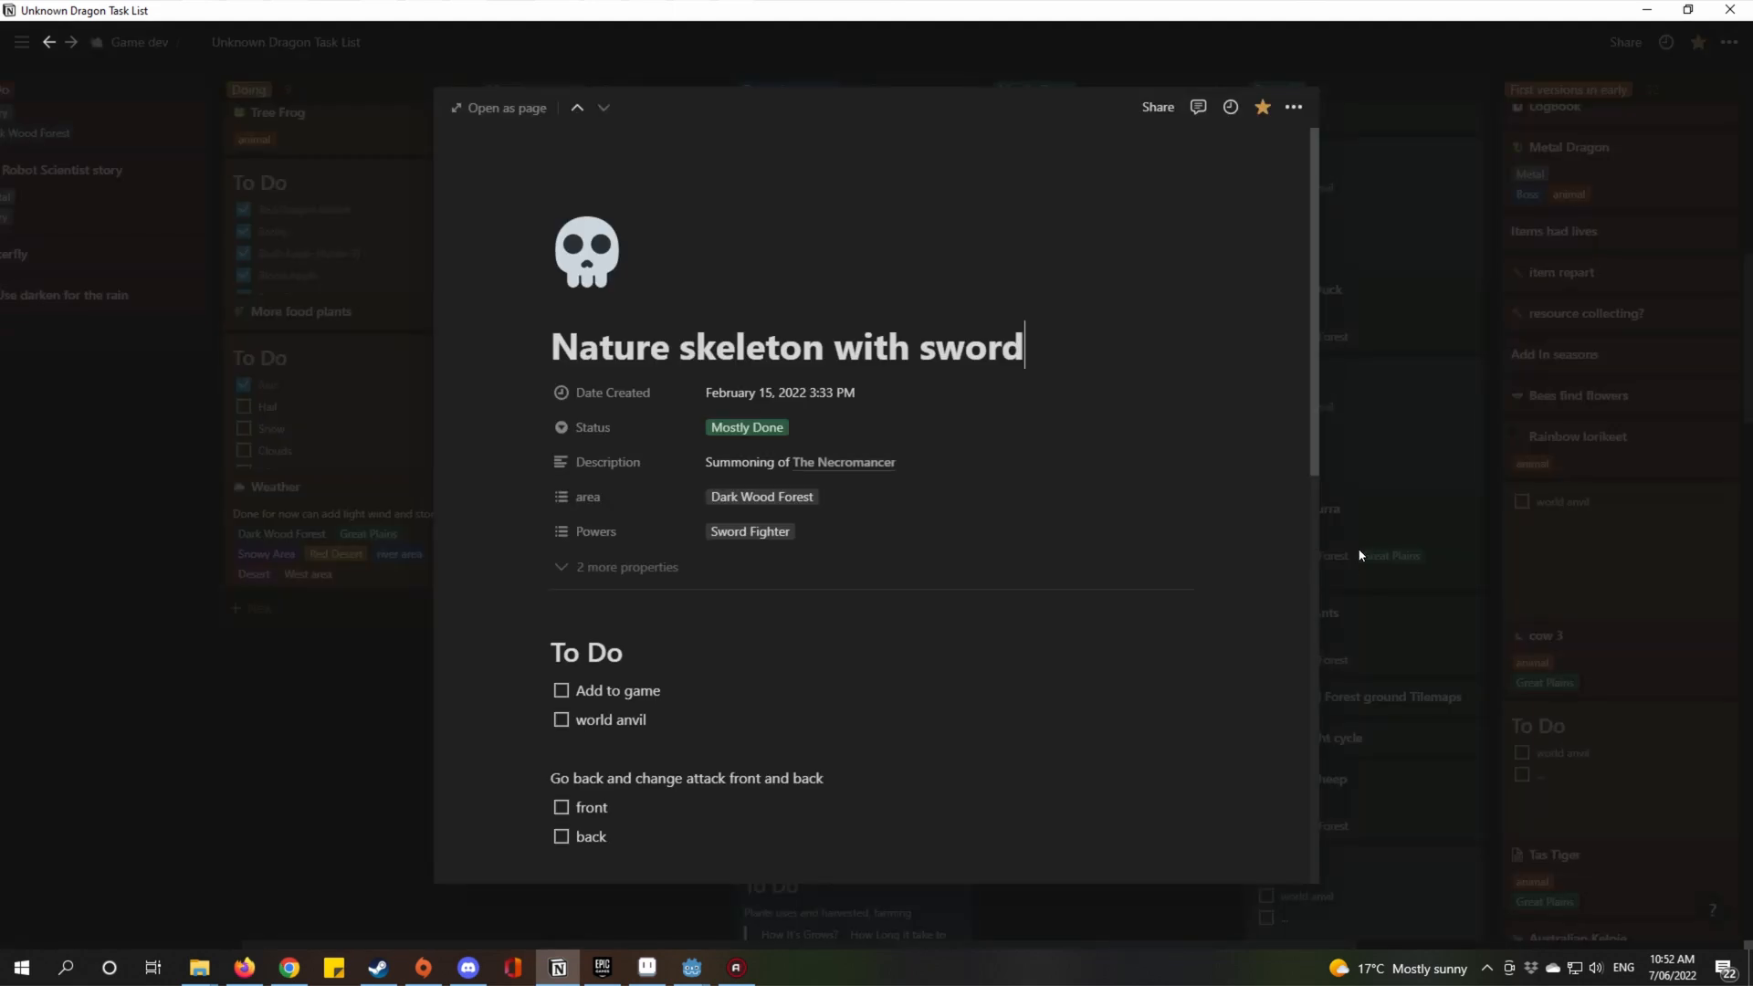
{"action": "scroll", "coordinate": [959, 552], "scroll_direction": "down", "scroll_amount": 10}
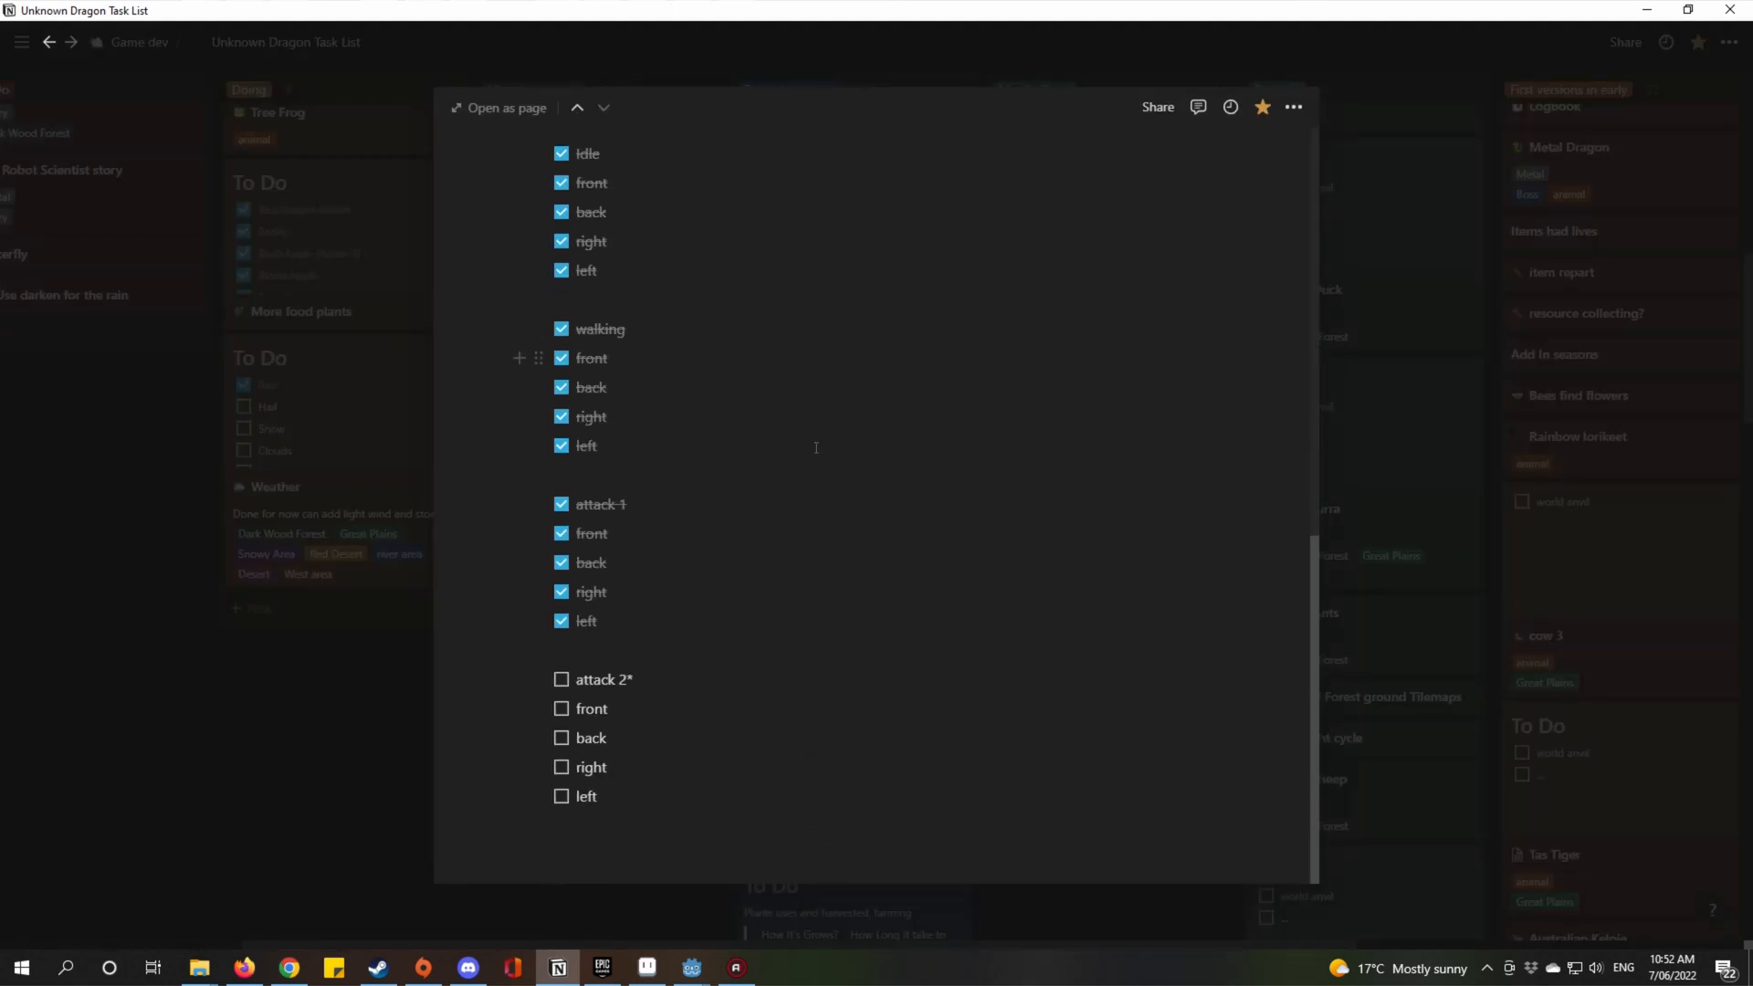
{"action": "scroll", "coordinate": [816, 448], "scroll_direction": "up", "scroll_amount": 2}
{"action": "scroll", "coordinate": [685, 685], "scroll_direction": "down", "scroll_amount": 2}
{"action": "scroll", "coordinate": [764, 627], "scroll_direction": "up", "scroll_amount": 1}
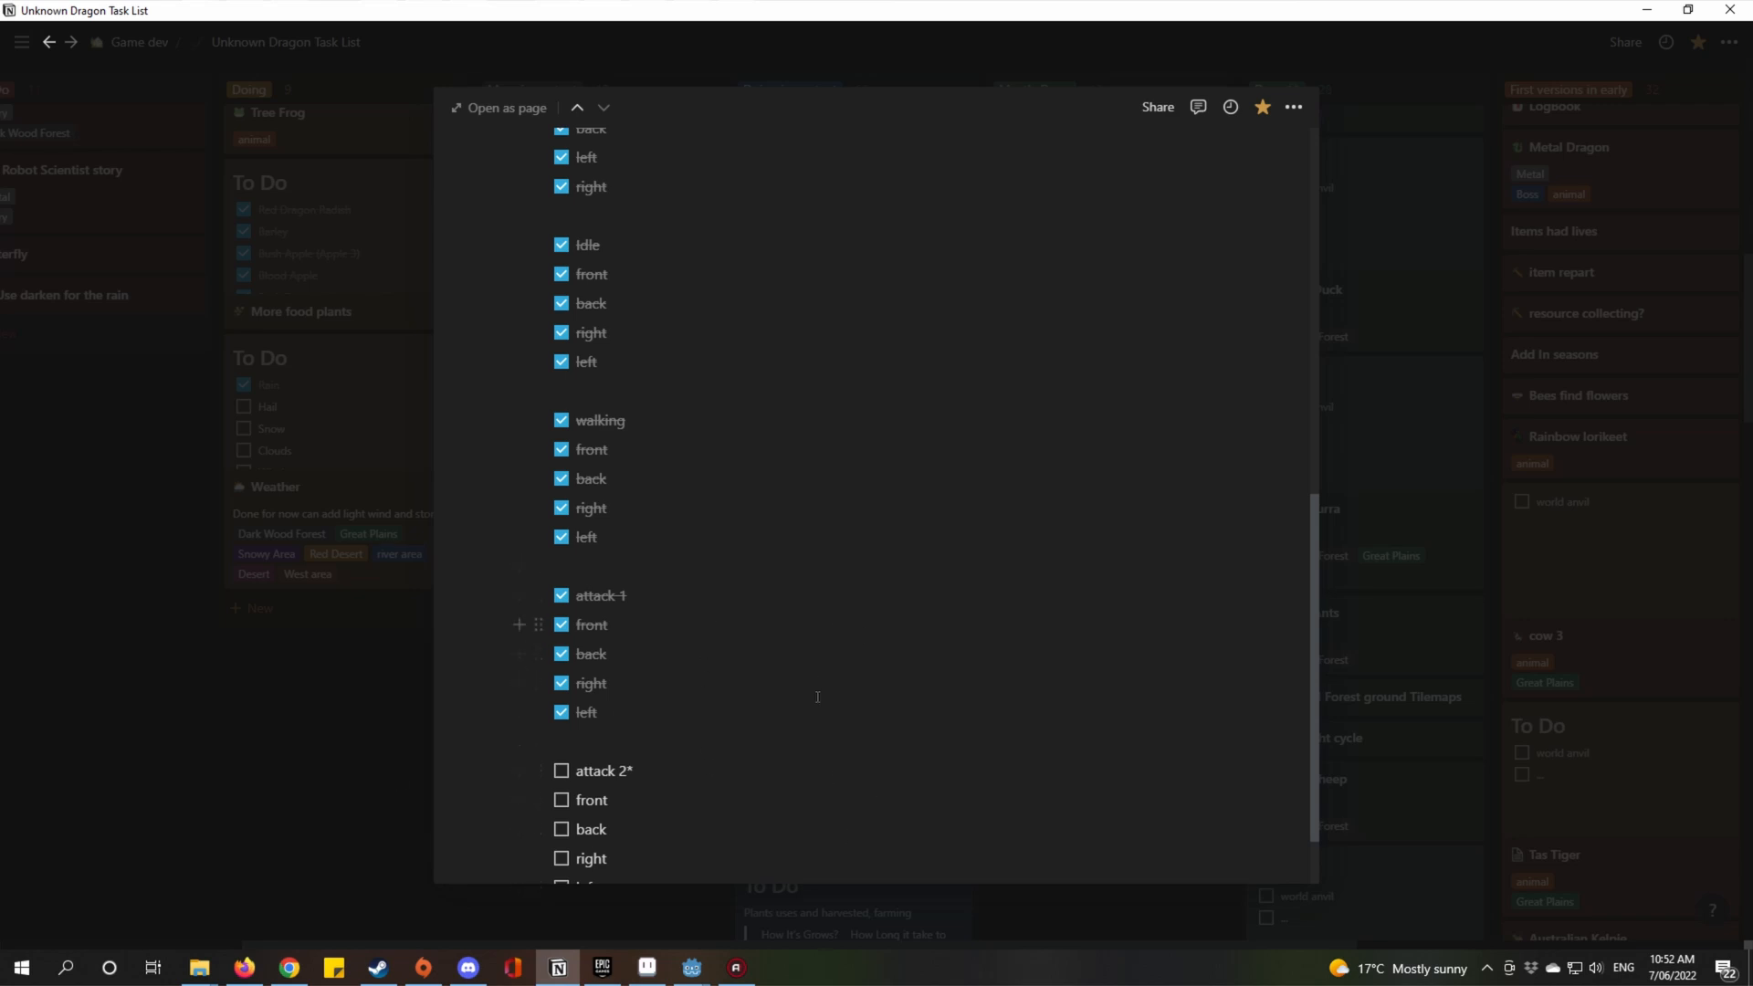
{"action": "scroll", "coordinate": [826, 699], "scroll_direction": "up", "scroll_amount": 3}
{"action": "scroll", "coordinate": [684, 675], "scroll_direction": "down", "scroll_amount": 2}
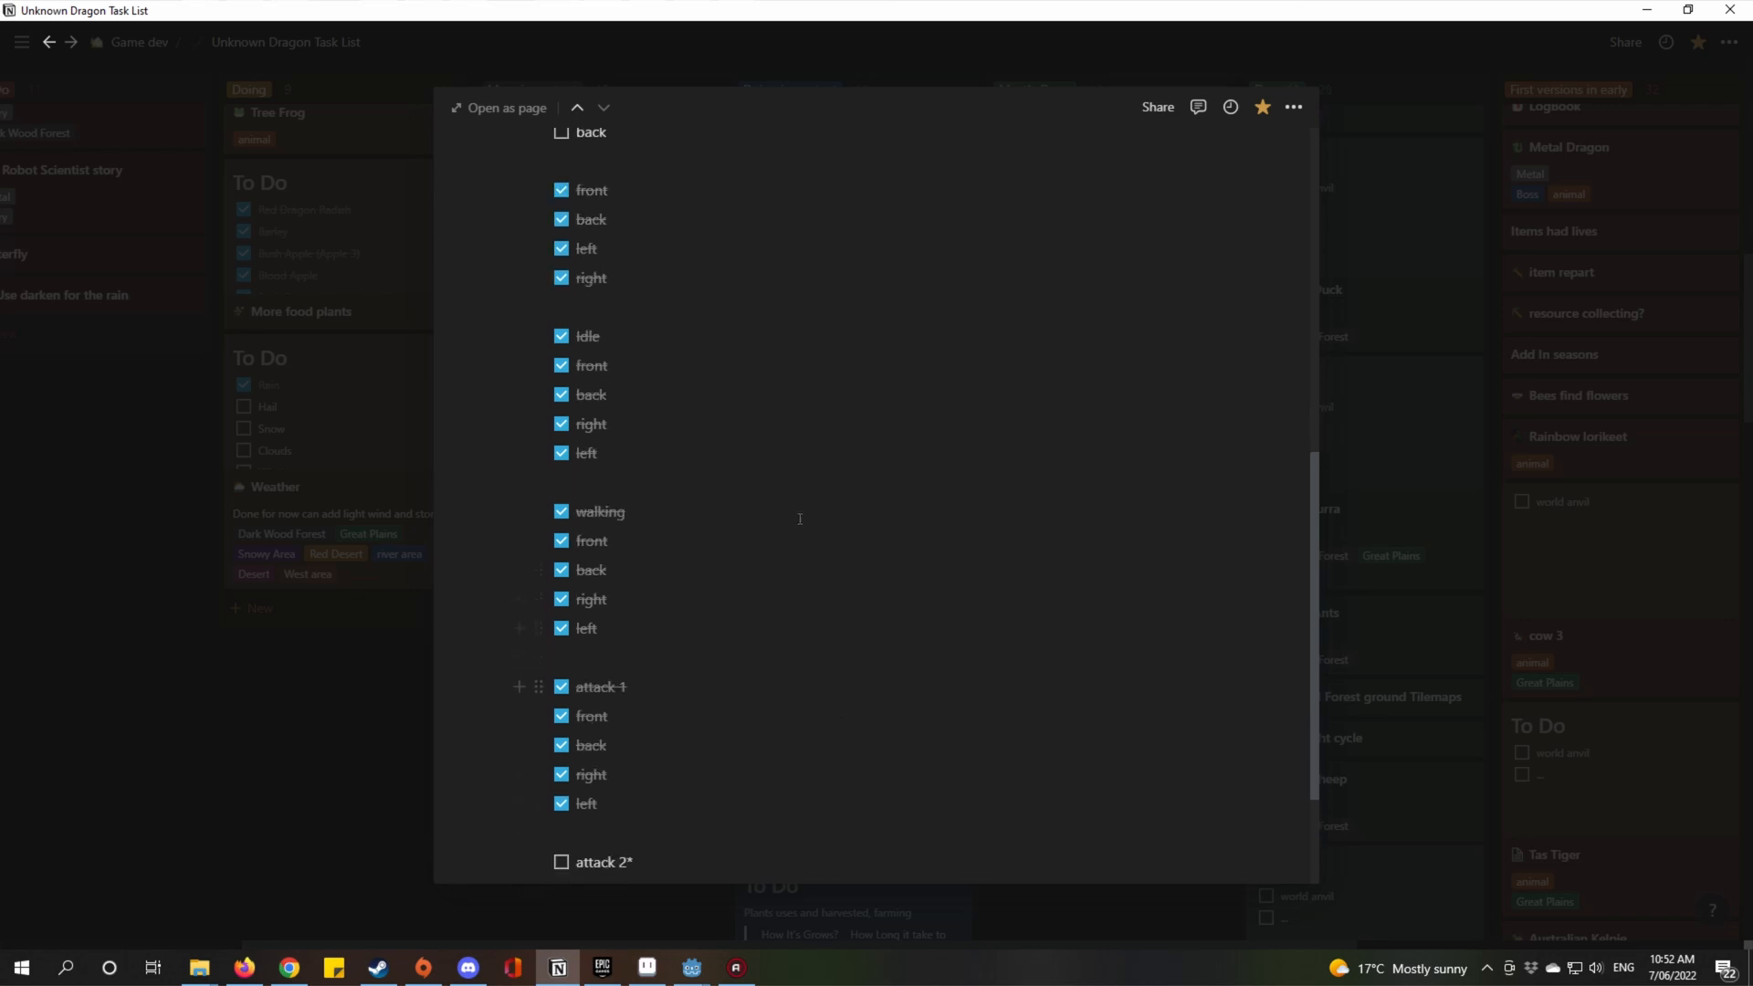
{"action": "scroll", "coordinate": [730, 593], "scroll_direction": "up", "scroll_amount": 2}
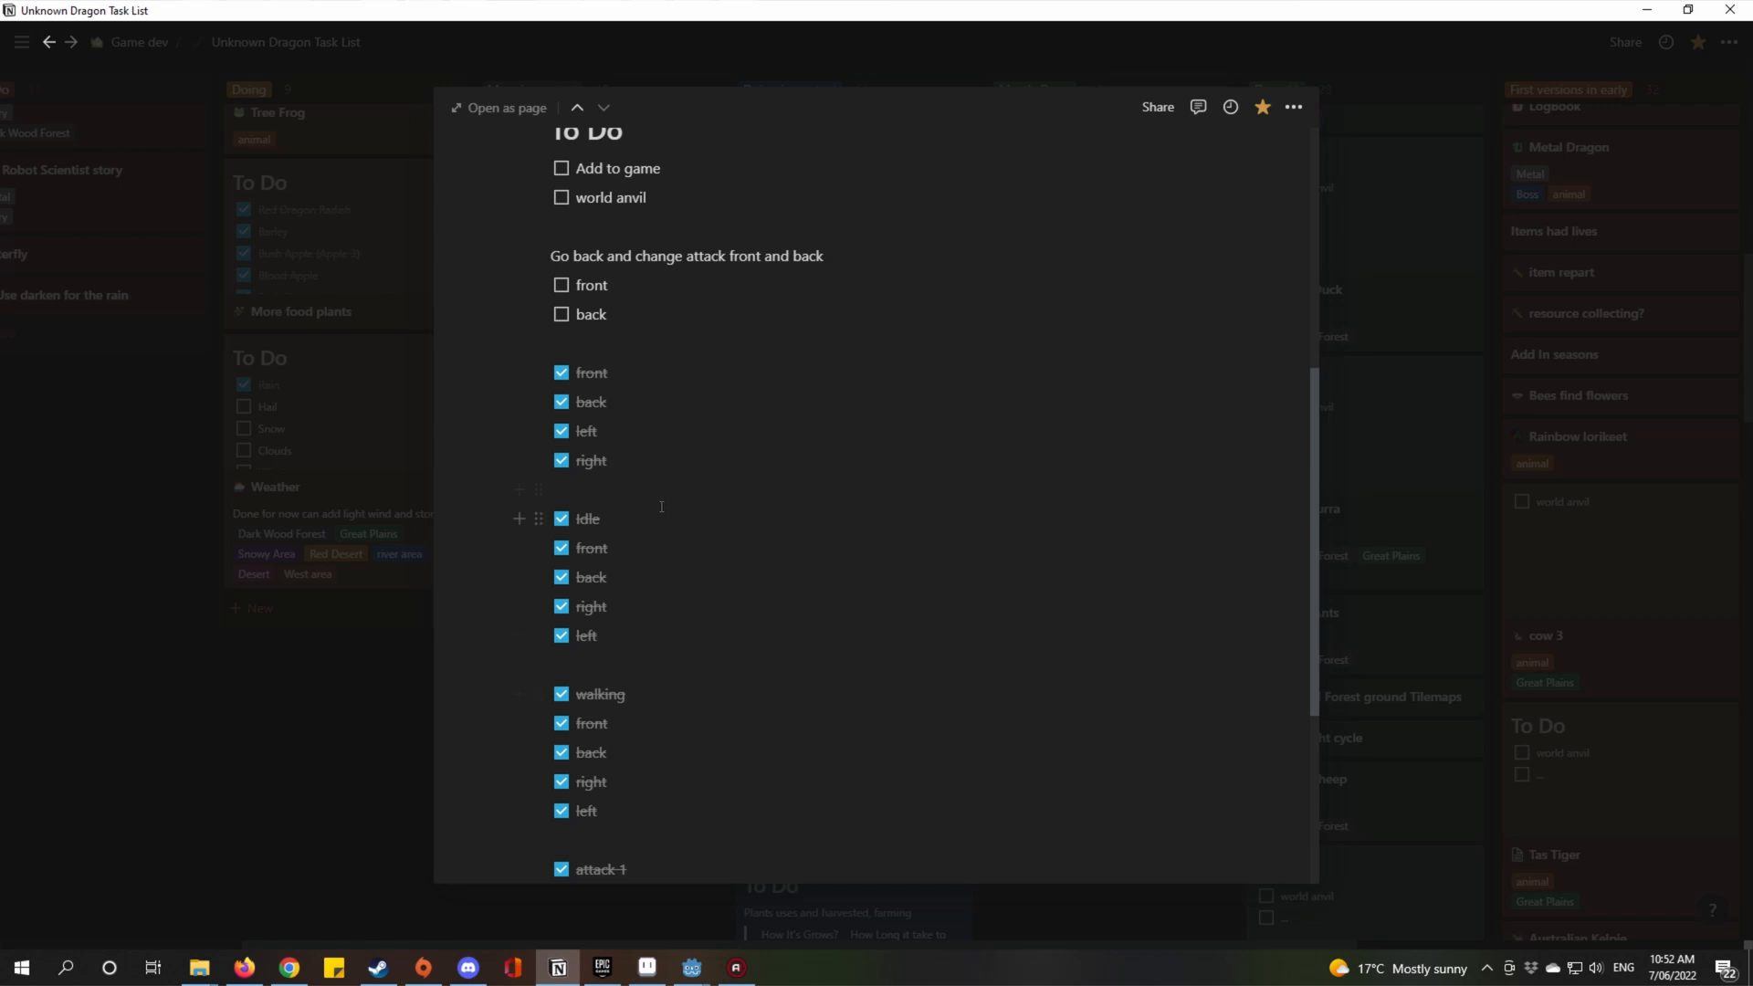
{"action": "scroll", "coordinate": [662, 507], "scroll_direction": "up", "scroll_amount": 1}
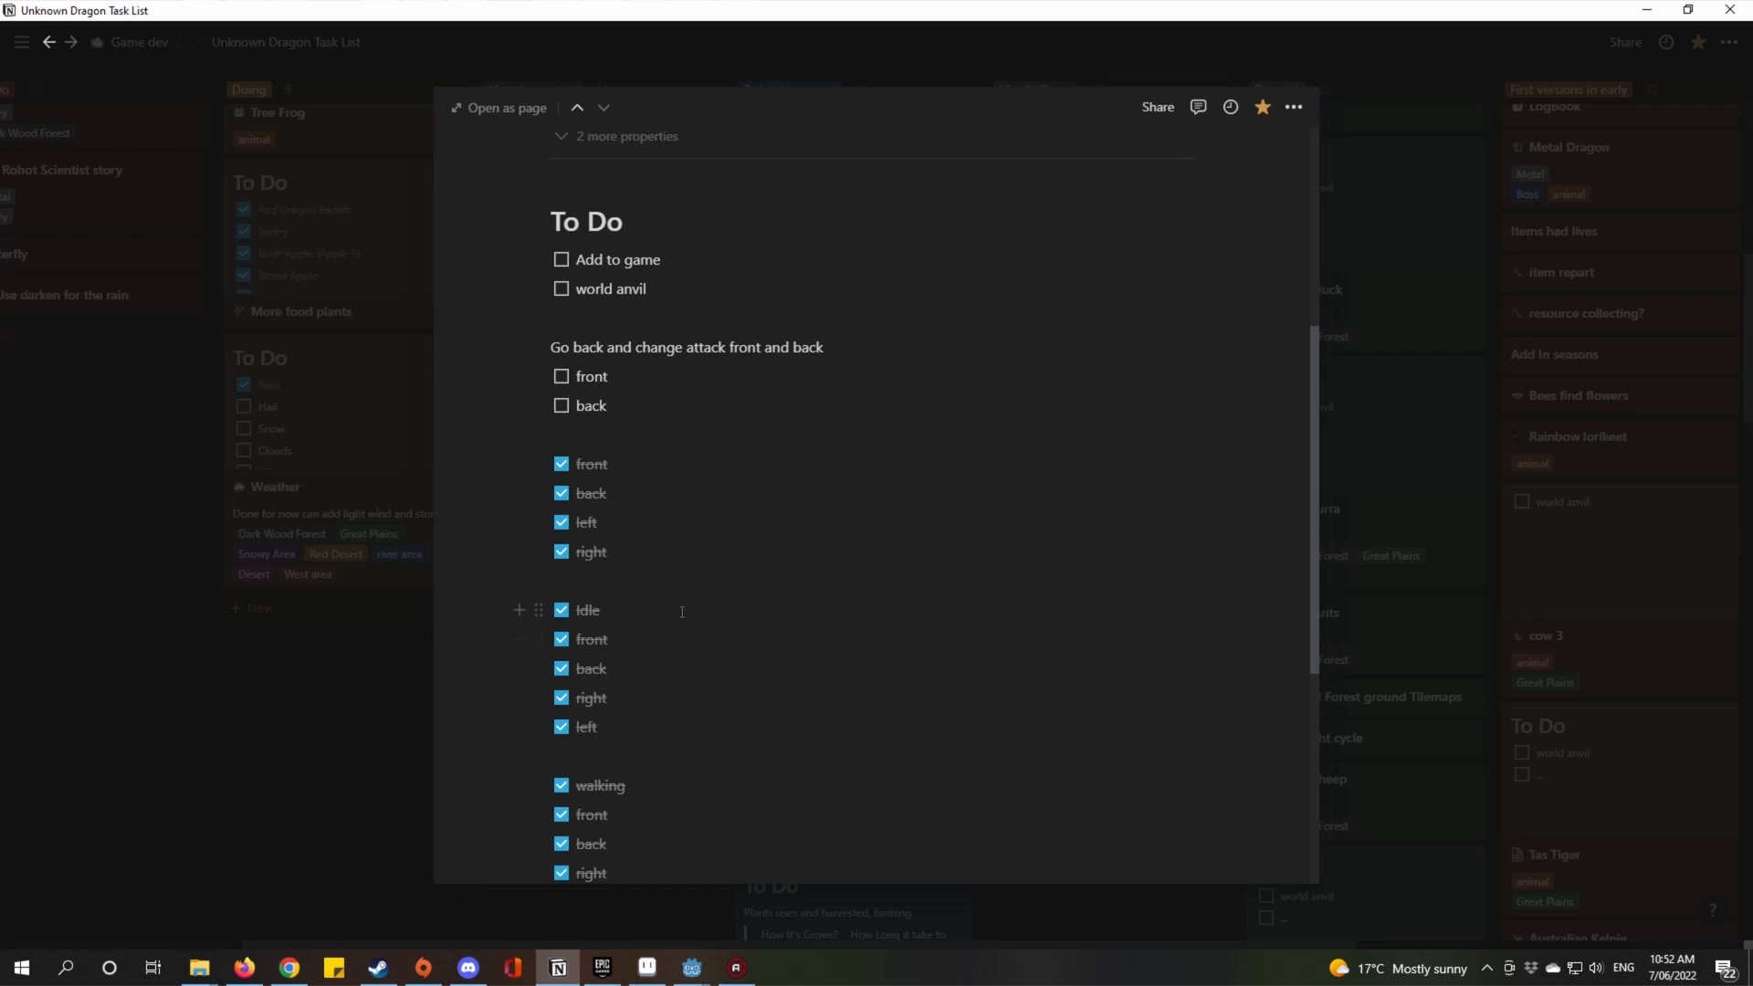
{"action": "scroll", "coordinate": [676, 604], "scroll_direction": "up", "scroll_amount": 1}
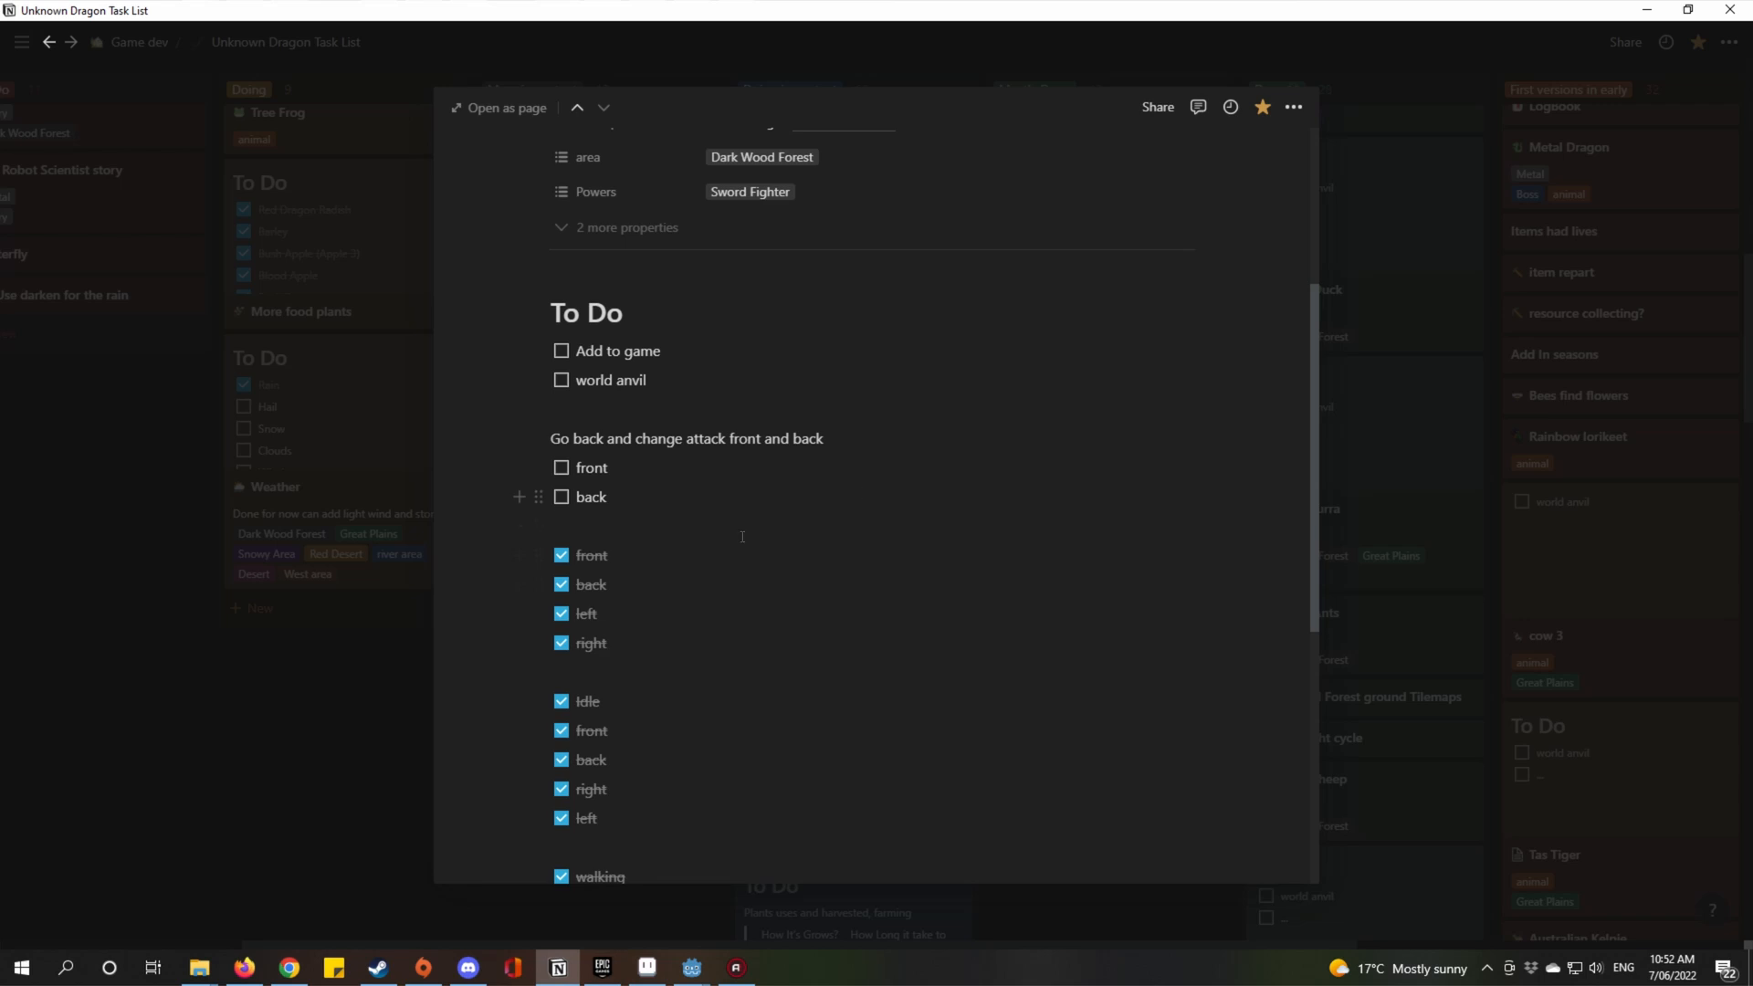
{"action": "scroll", "coordinate": [644, 555], "scroll_direction": "up", "scroll_amount": 1}
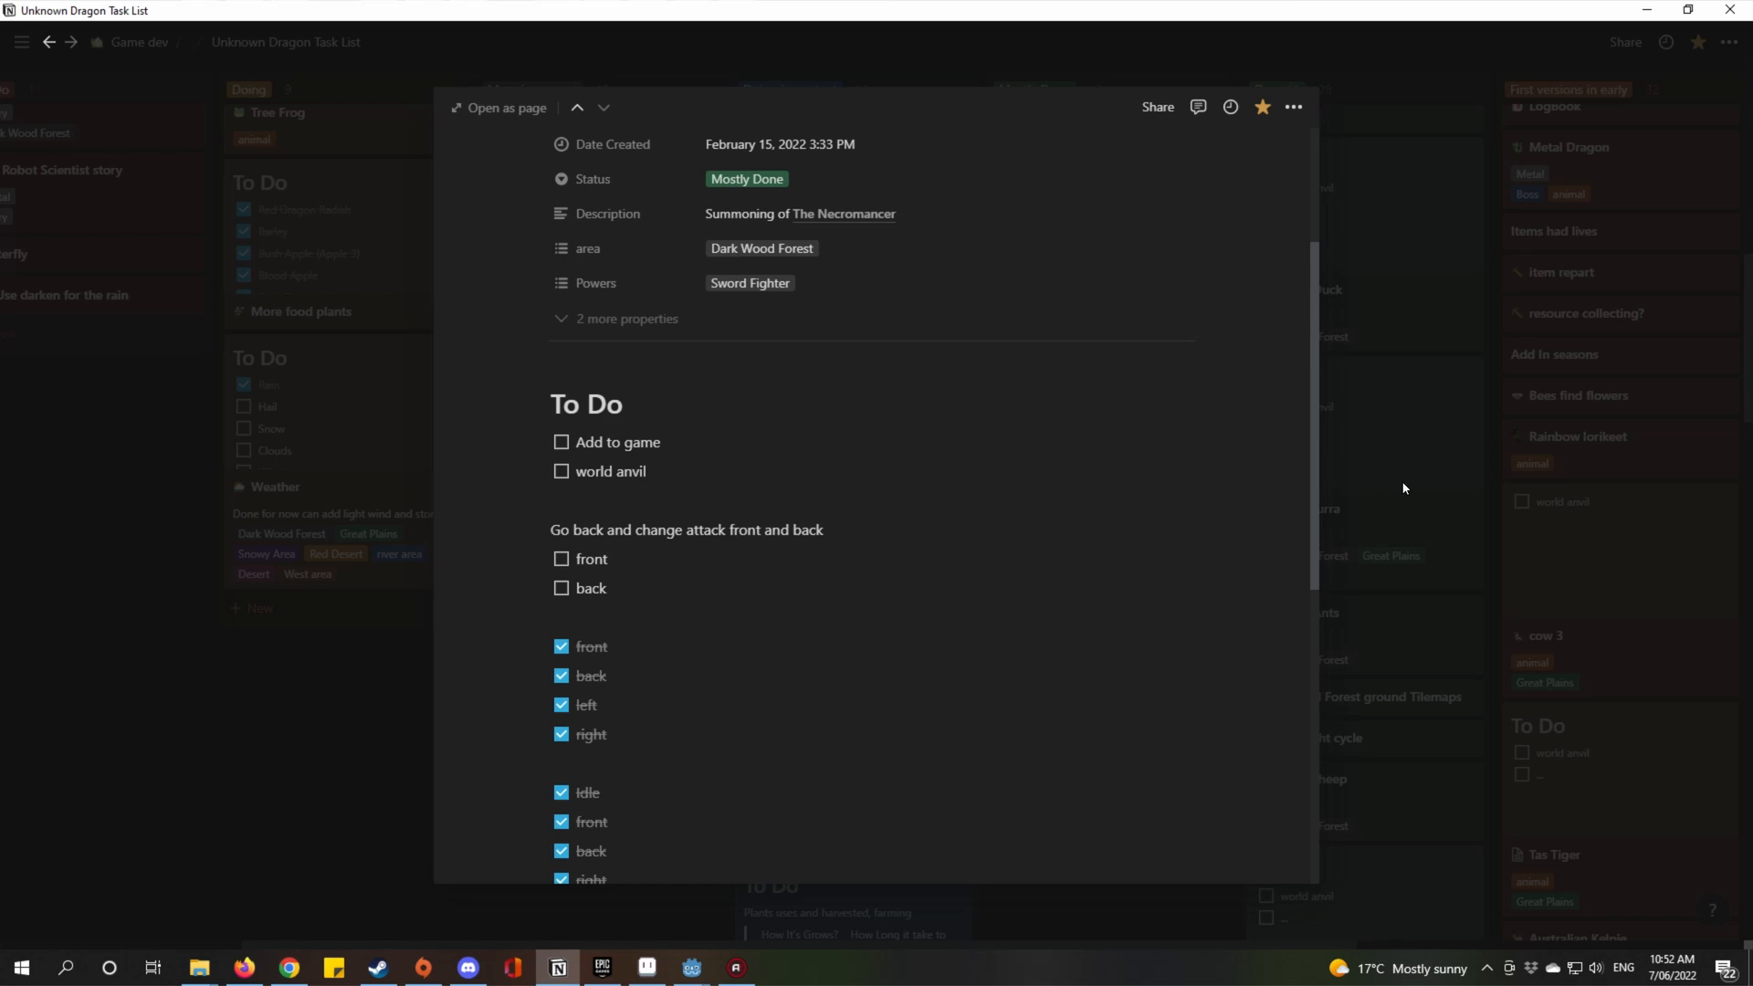
{"action": "scroll", "coordinate": [1179, 311], "scroll_direction": "up", "scroll_amount": 3}
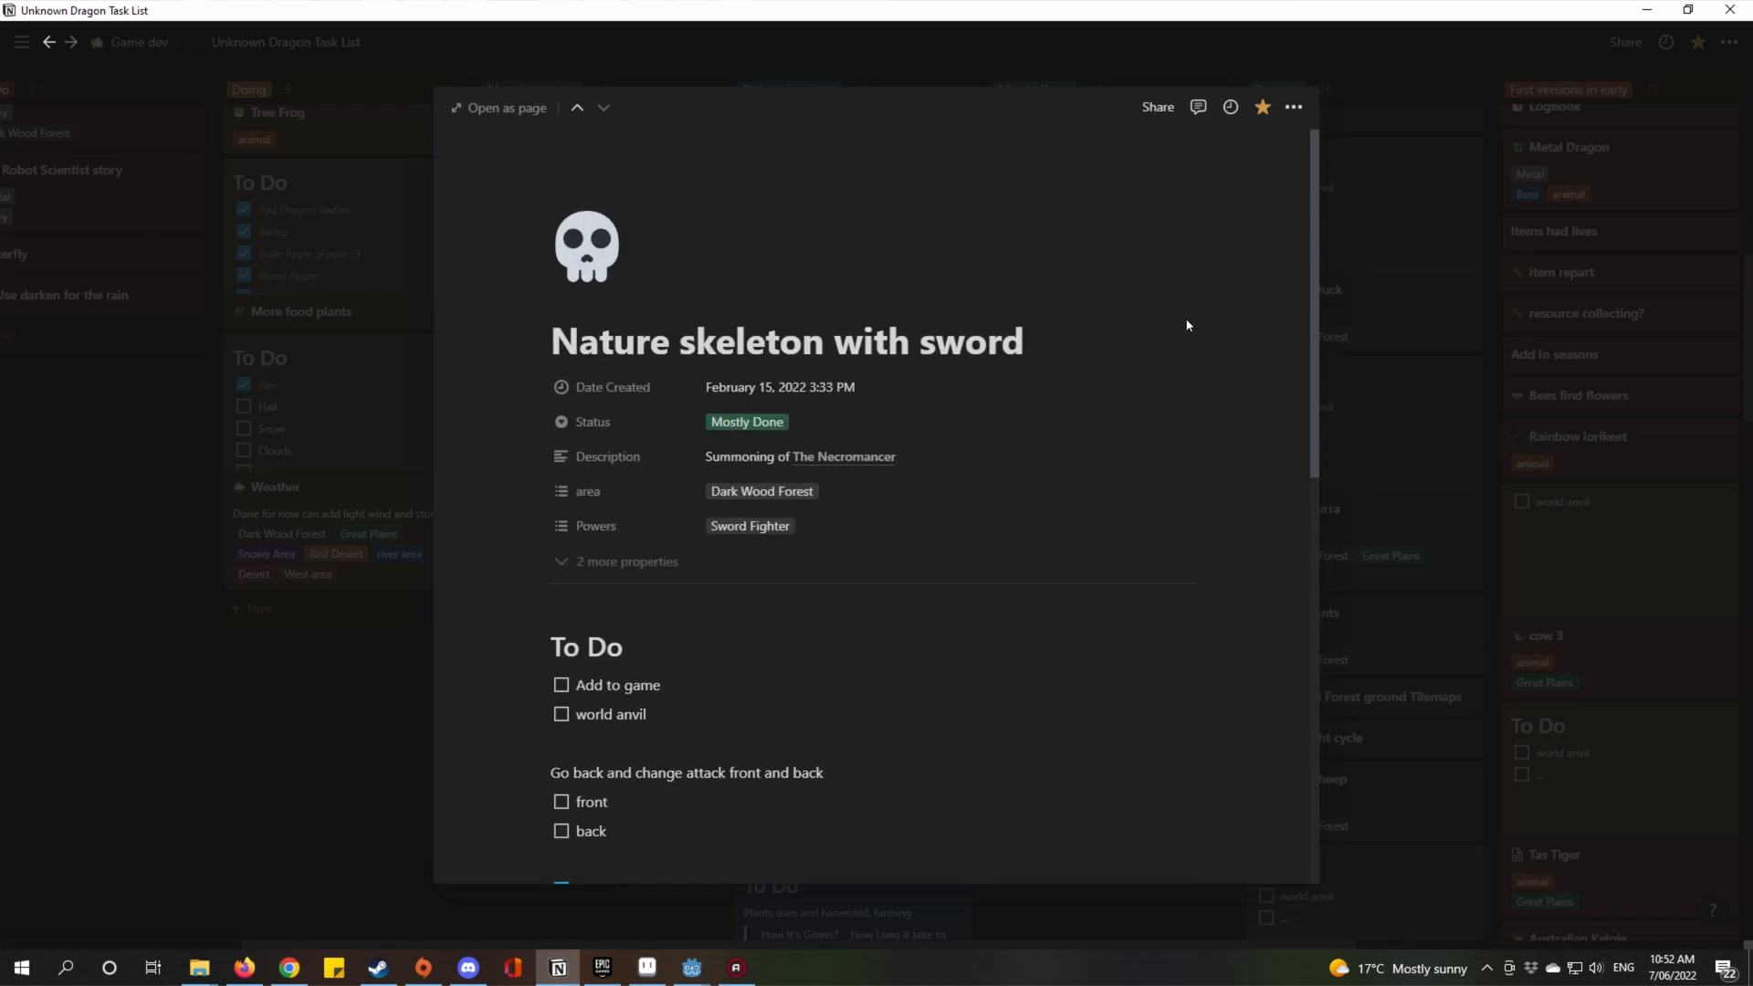
{"action": "left_click", "coordinate": [1581, 590]}
Open the Deer Dog(animal 9) card and review its Idle, Idle2, walking and running checklists.
{"action": "left_click", "coordinate": [884, 466]}
{"action": "scroll", "coordinate": [956, 581], "scroll_direction": "down", "scroll_amount": 3}
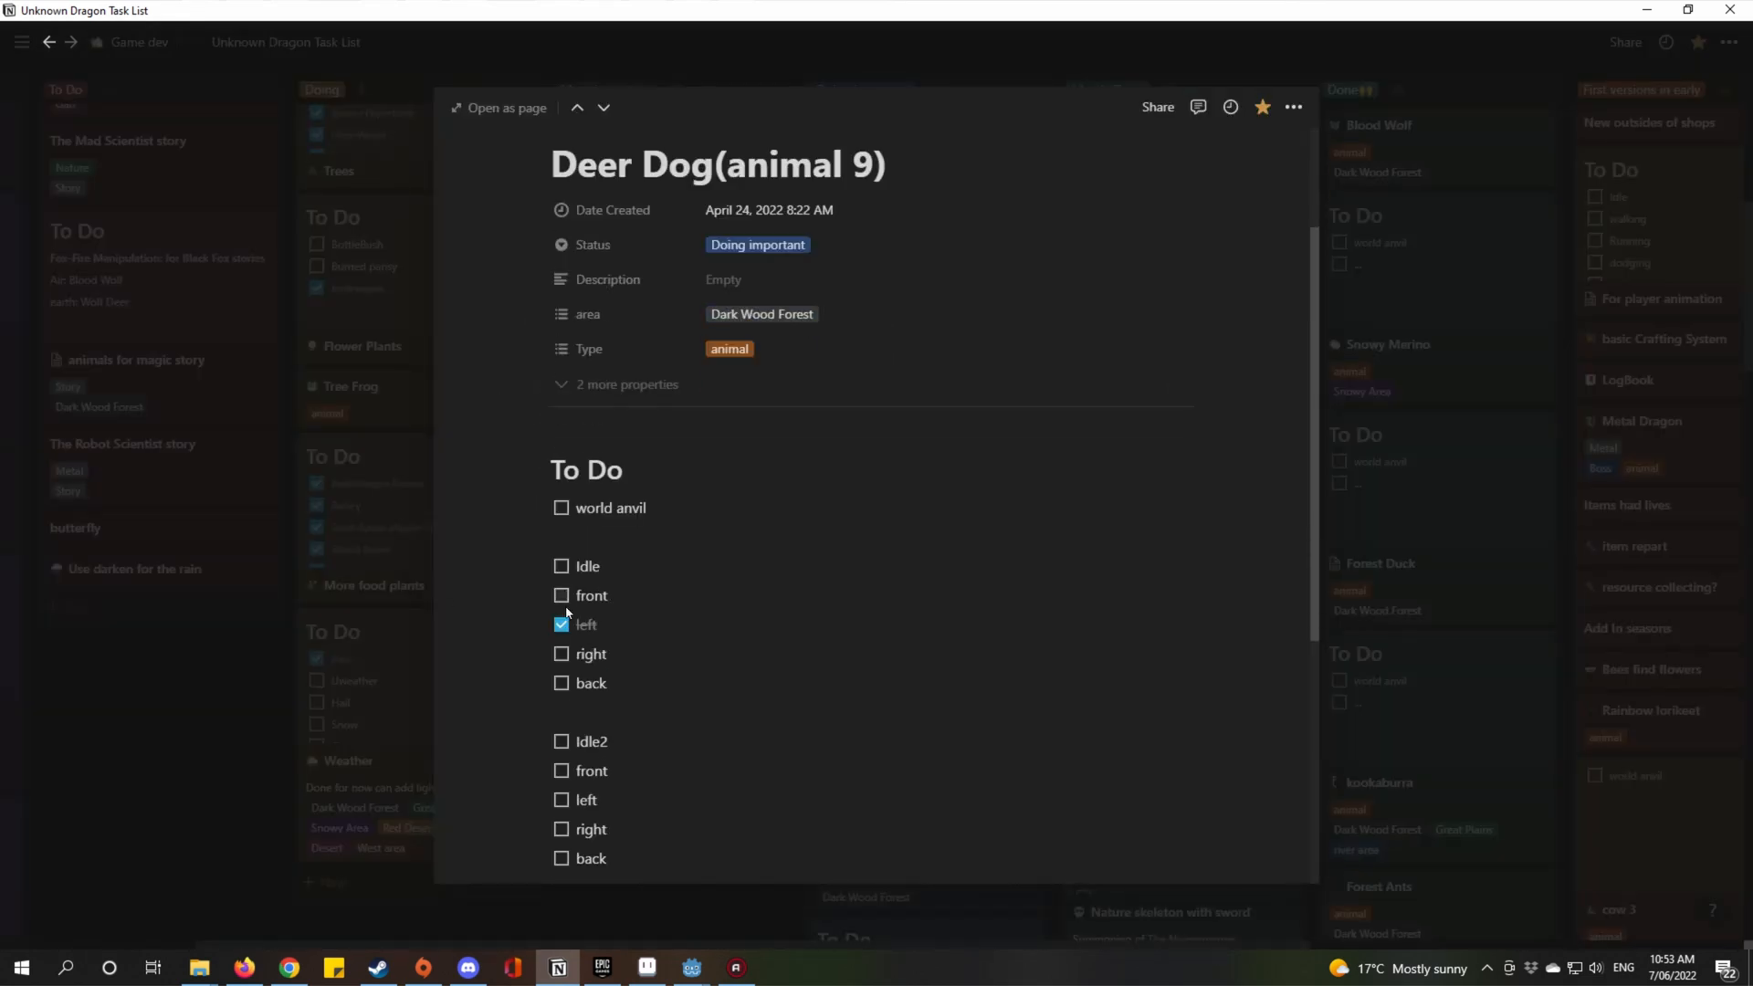
{"action": "scroll", "coordinate": [679, 534], "scroll_direction": "down", "scroll_amount": 1}
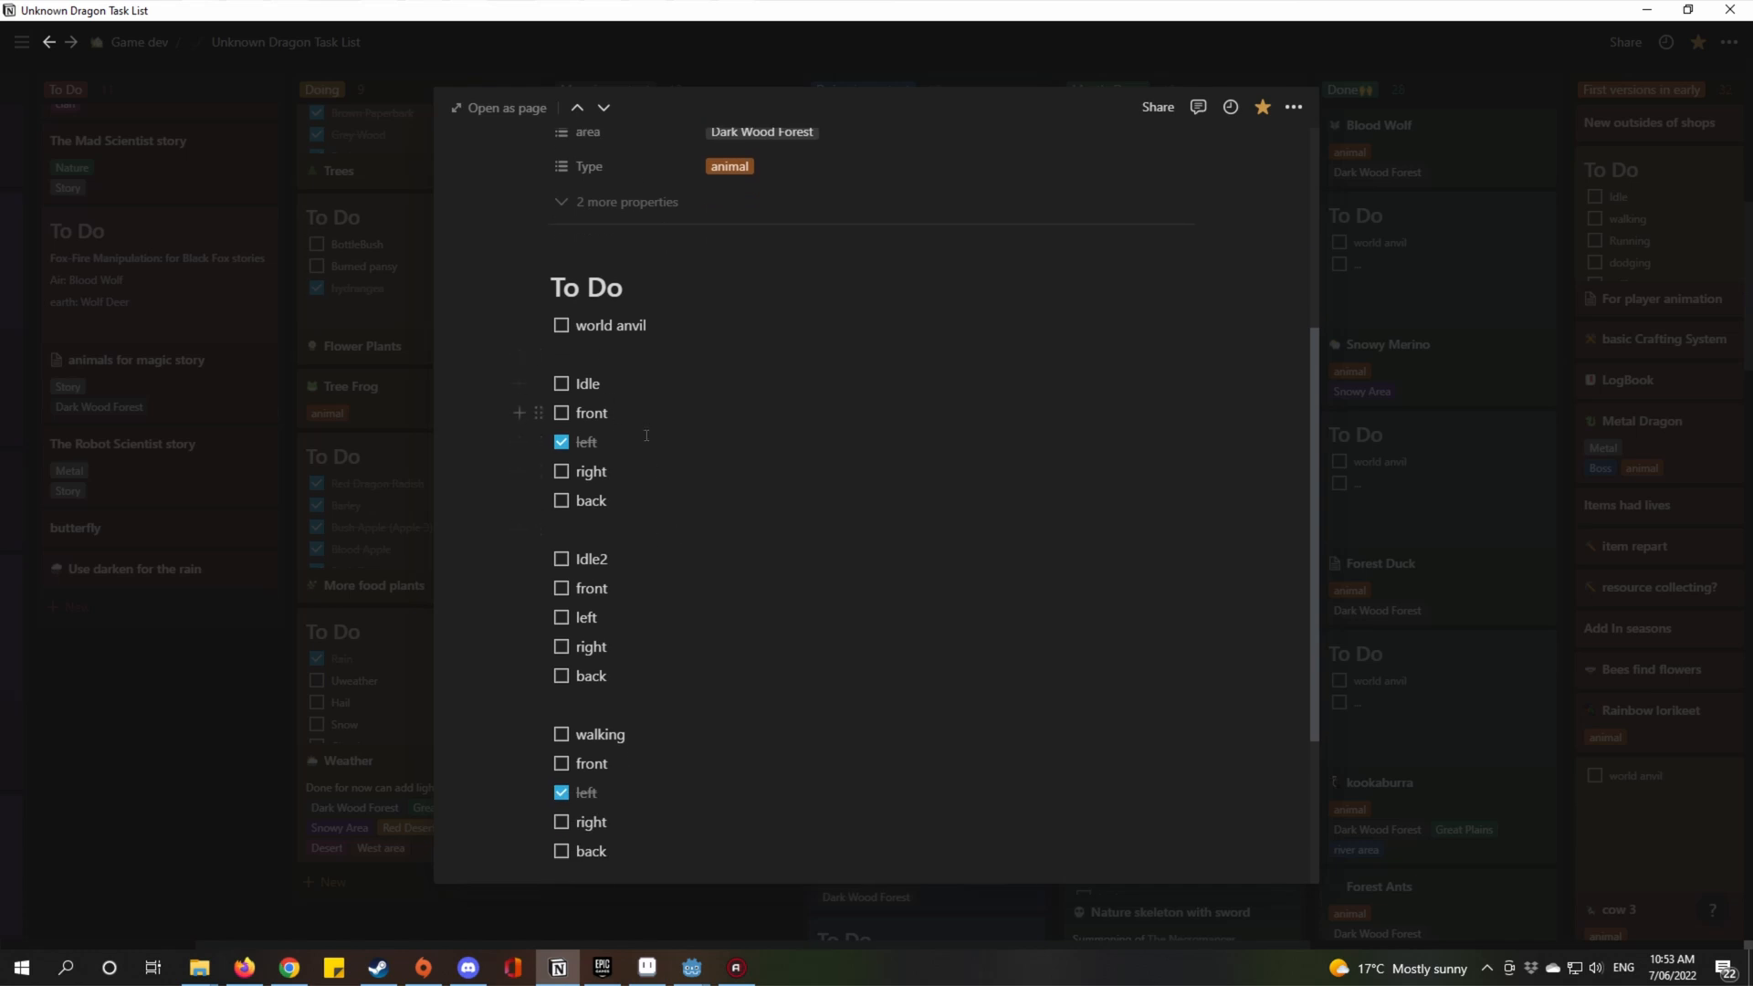
{"action": "scroll", "coordinate": [653, 777], "scroll_direction": "down", "scroll_amount": 3}
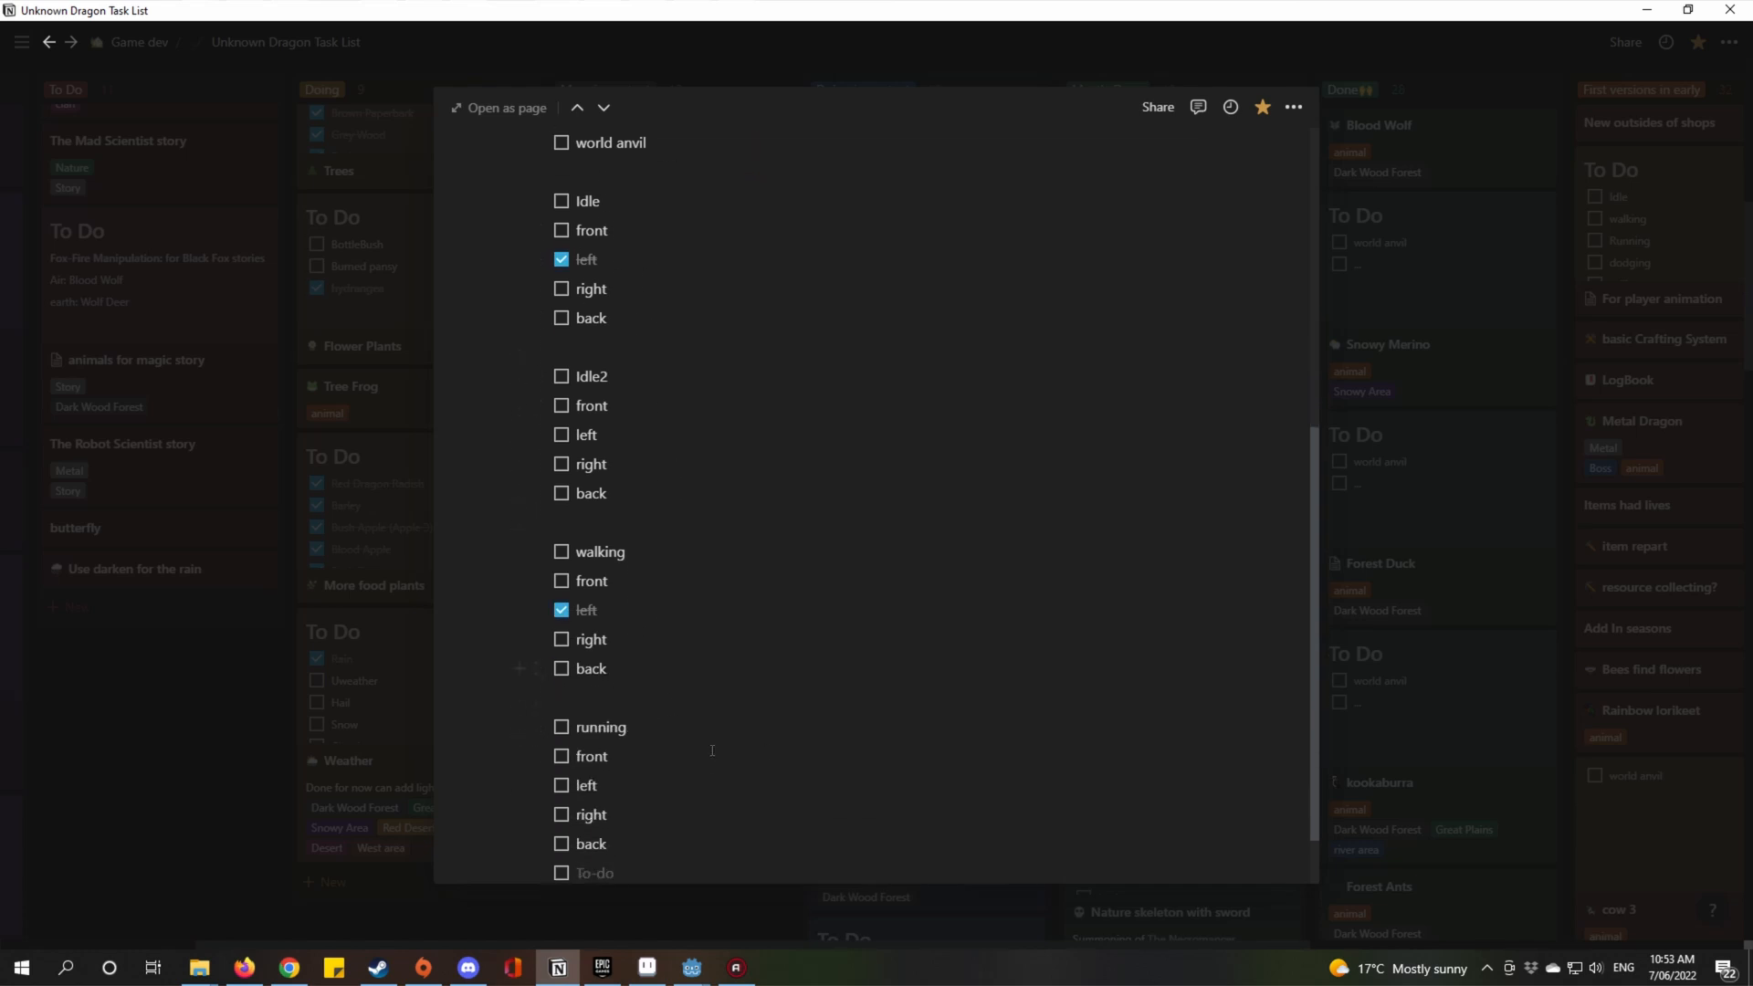
{"action": "scroll", "coordinate": [639, 676], "scroll_direction": "up", "scroll_amount": 2}
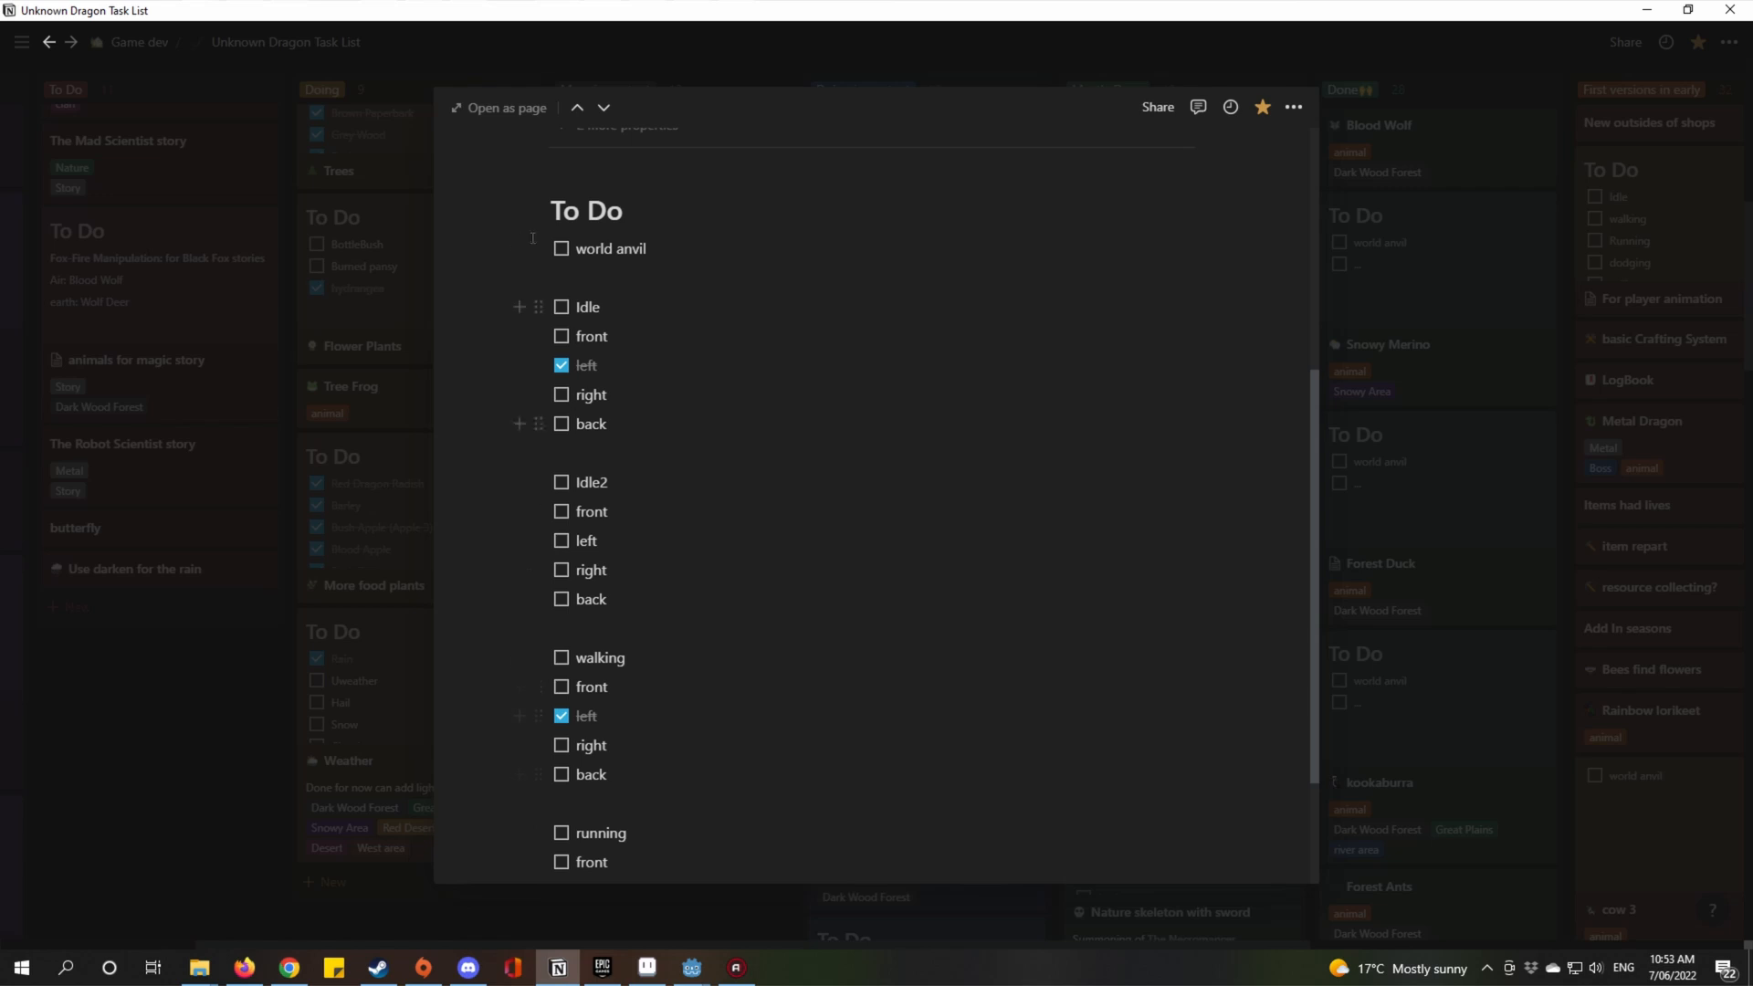
{"action": "scroll", "coordinate": [618, 301], "scroll_direction": "down", "scroll_amount": 2}
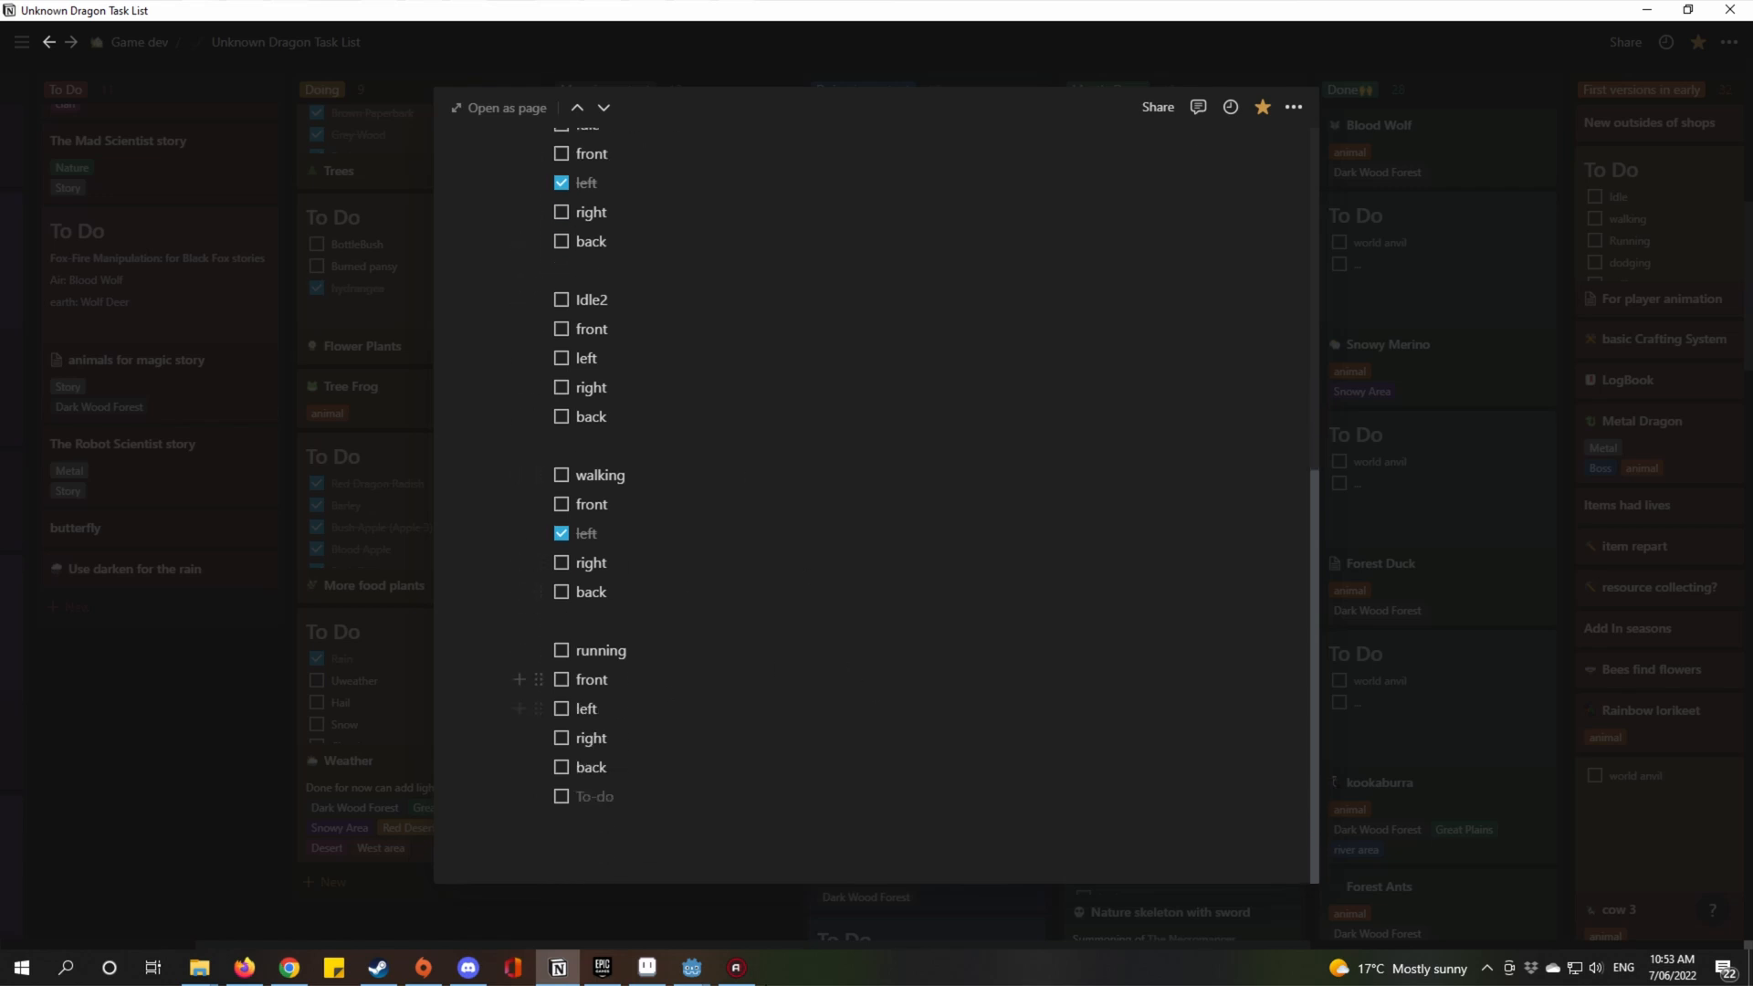
{"action": "mouse_move", "coordinate": [692, 967]}
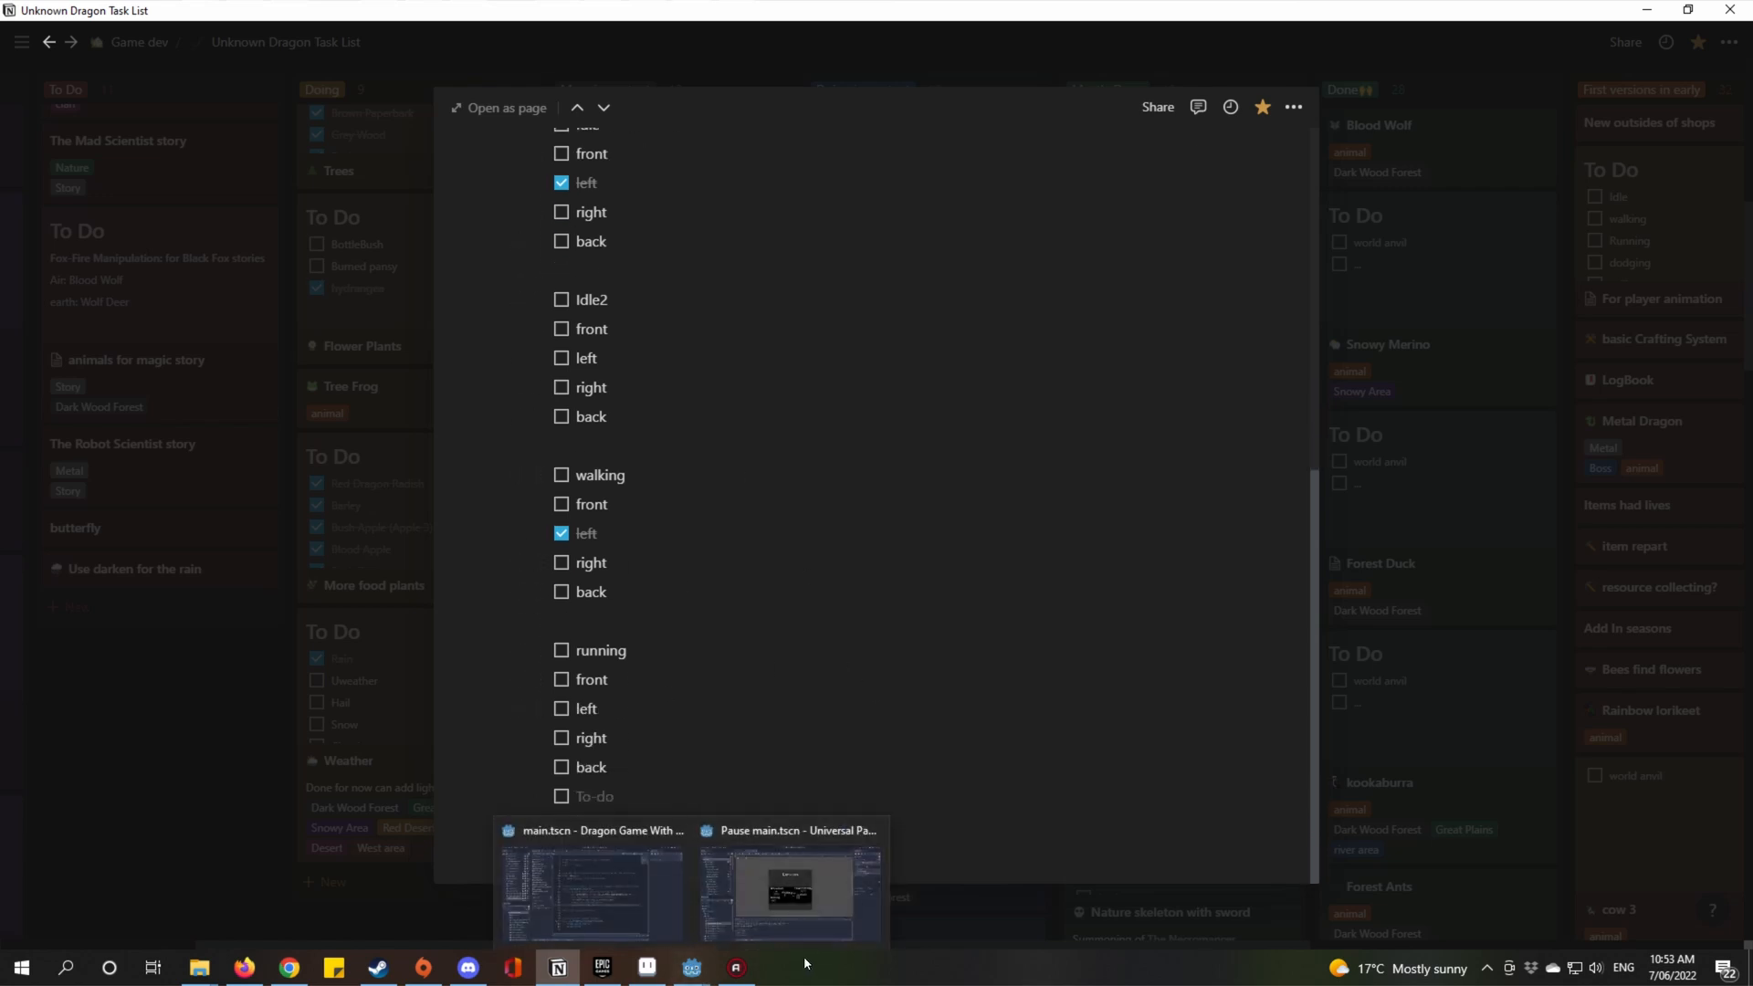
Switch to Aseprite and review the duck 1 sprite's Idle left, Idle right, Idle front and Idle back frames on the timeline.
{"action": "left_click", "coordinate": [648, 967]}
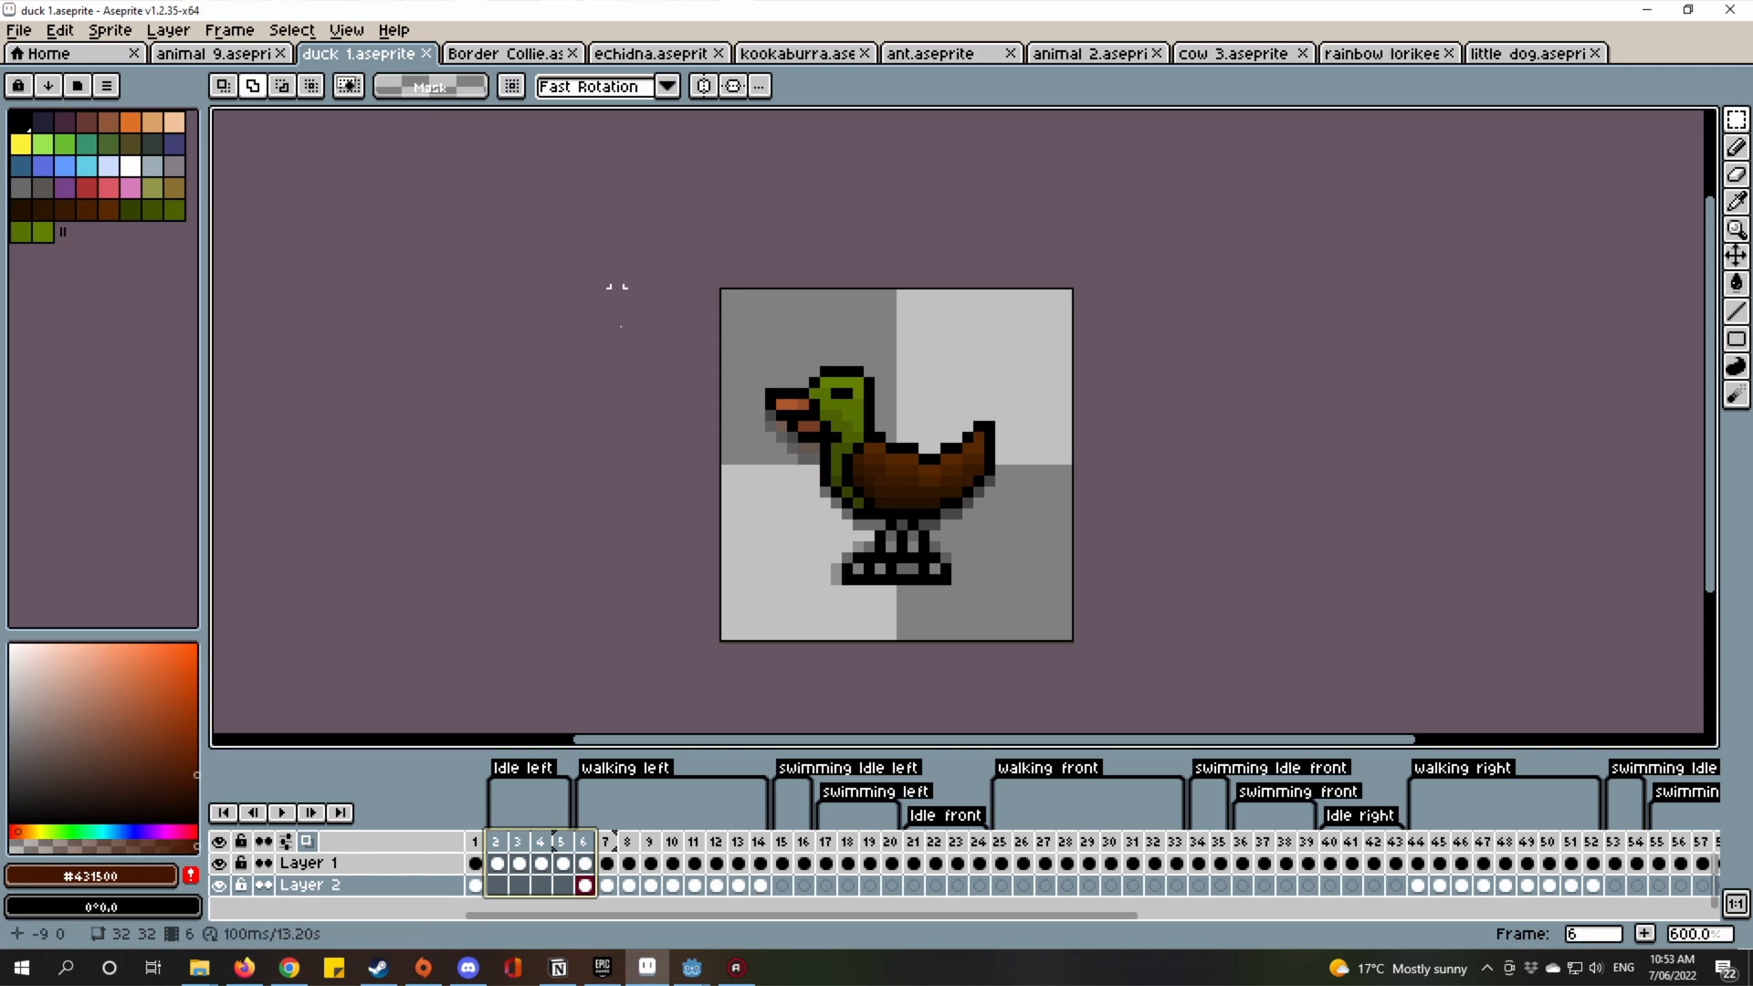
{"action": "left_click", "coordinate": [495, 841]}
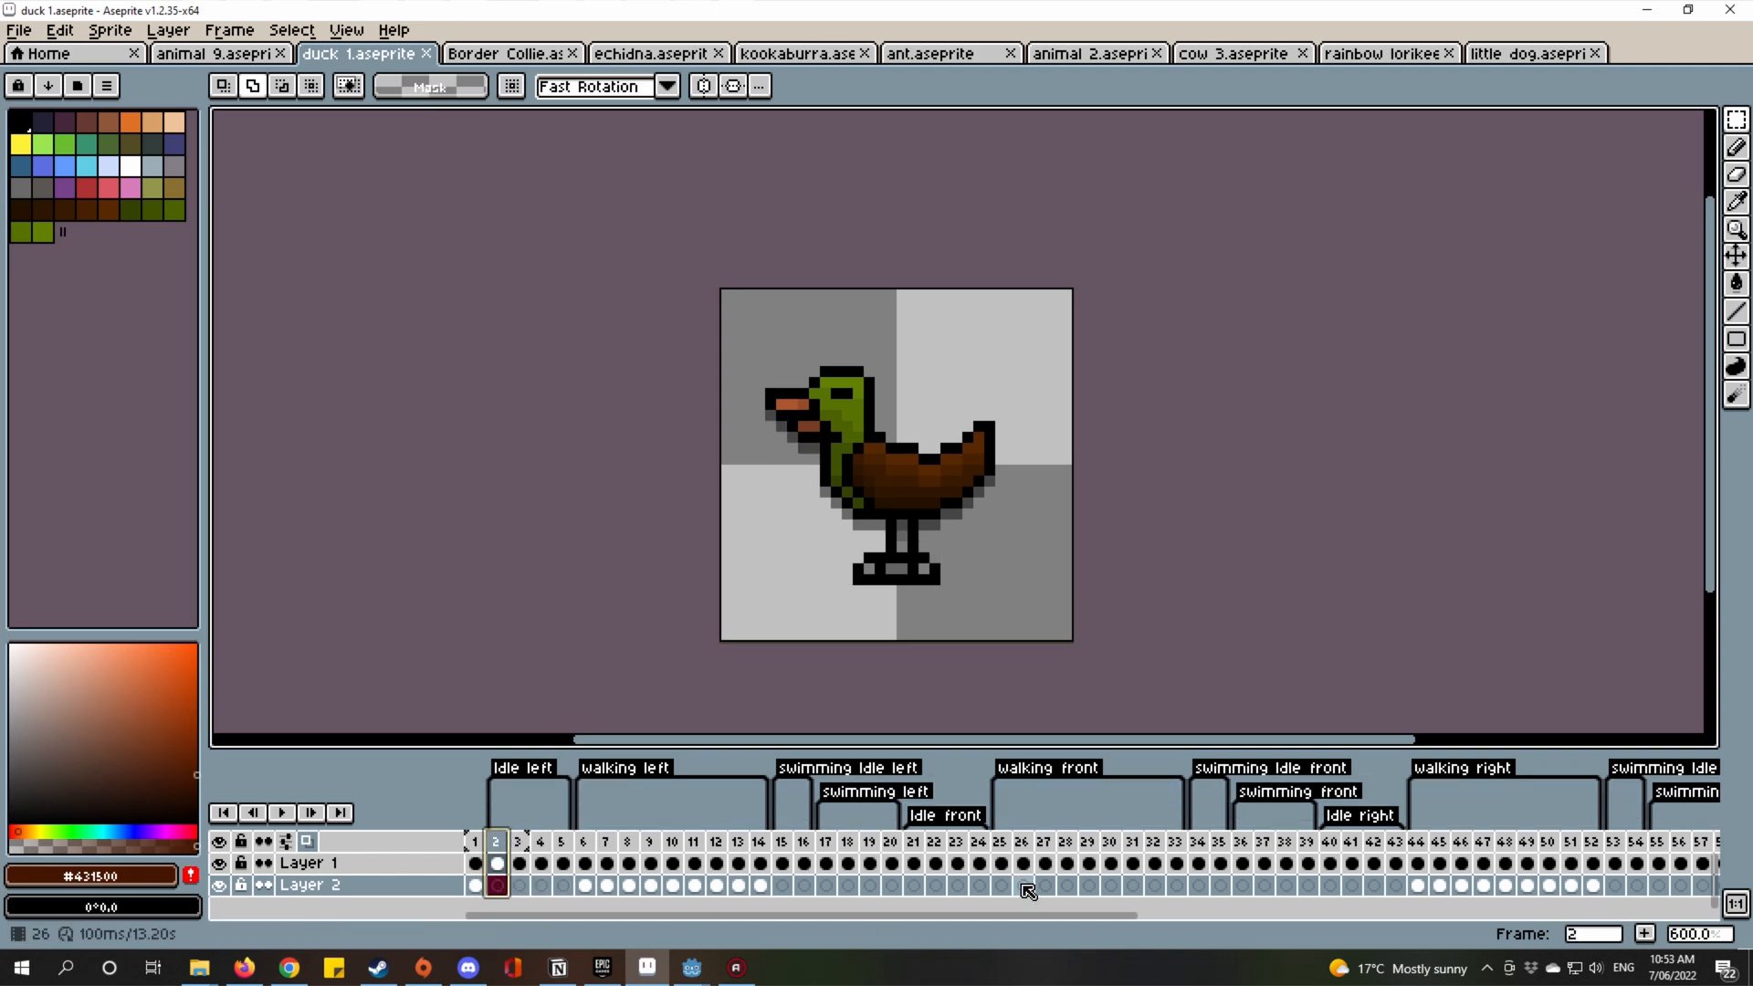
{"action": "left_click_drag", "start_coordinate": [1019, 919], "coordinate": [1099, 917]}
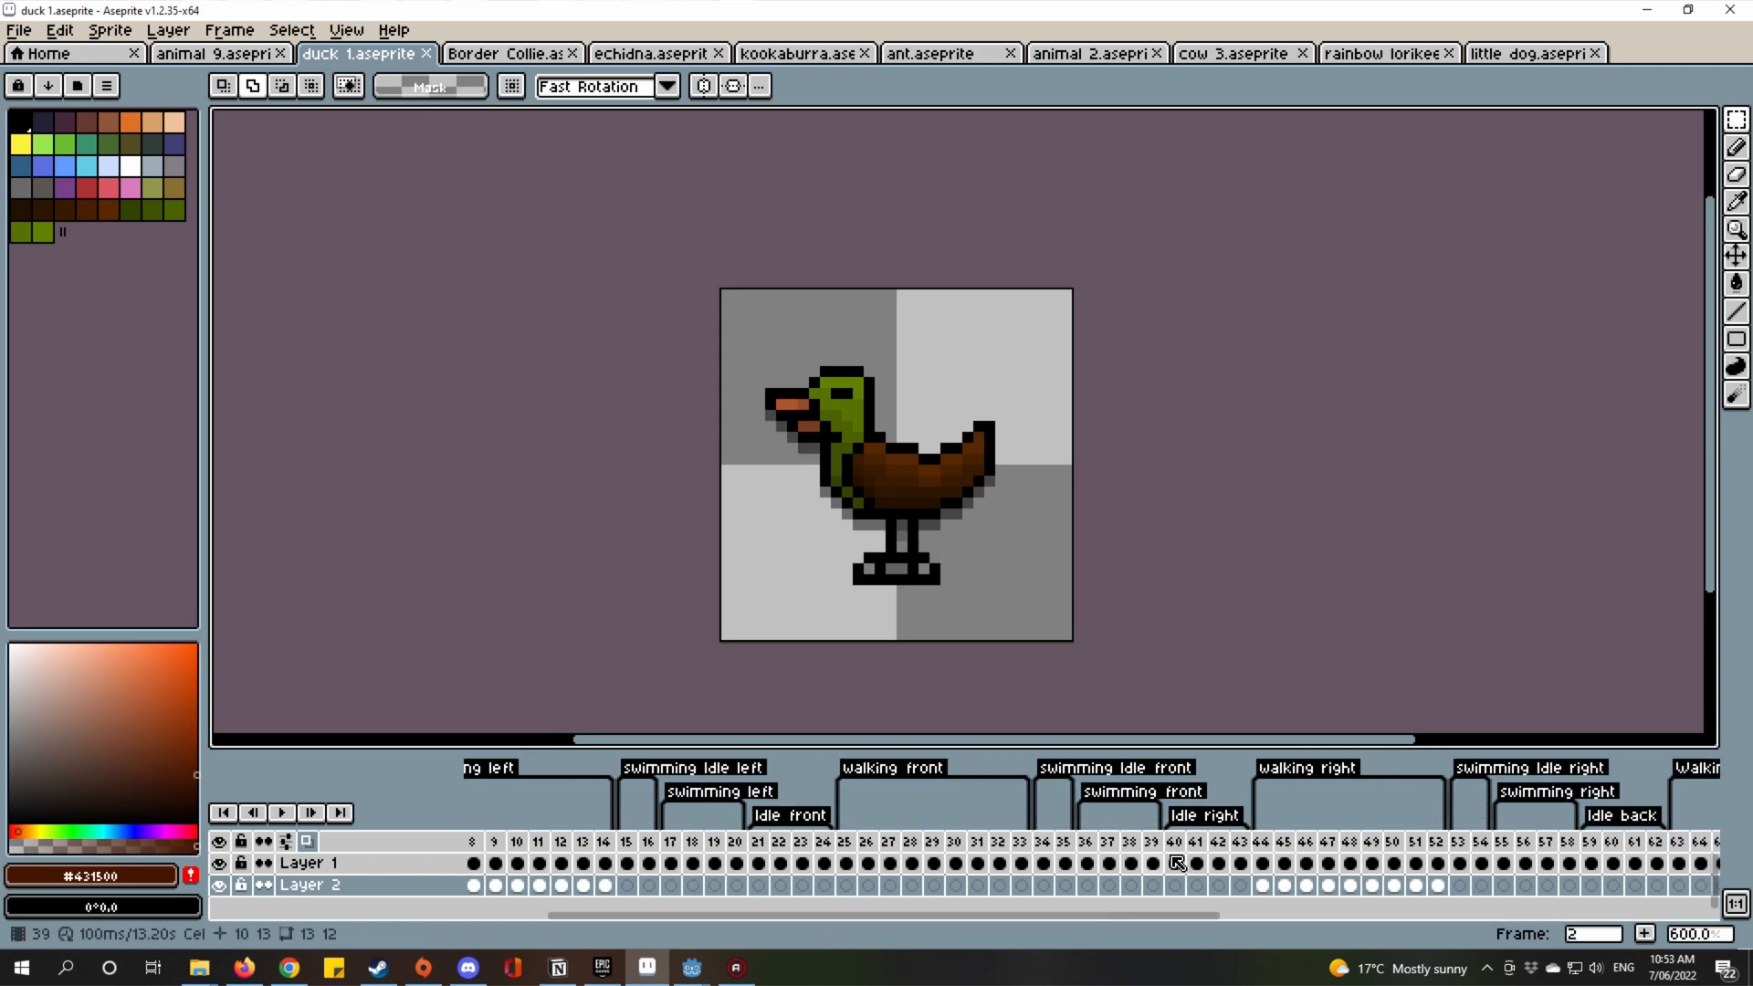
{"action": "left_click", "coordinate": [1178, 840]}
{"action": "left_click_drag", "start_coordinate": [1178, 841], "coordinate": [1239, 841]}
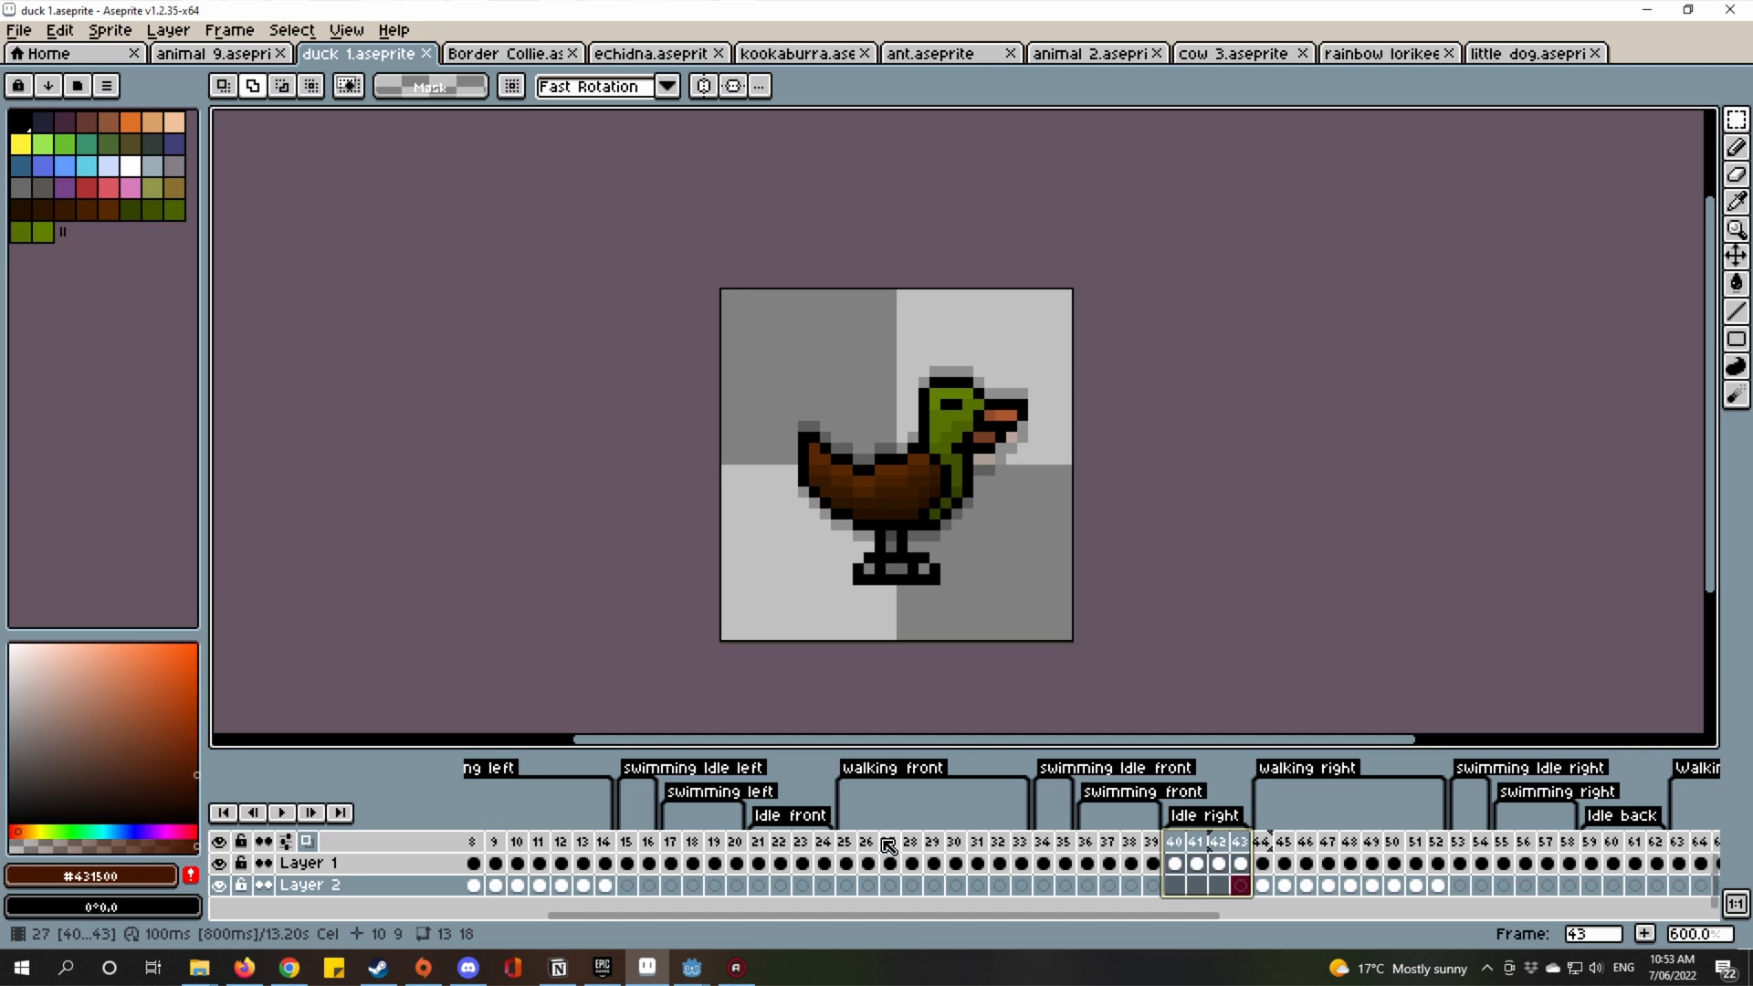
{"action": "left_click", "coordinate": [765, 841]}
{"action": "mouse_move", "coordinate": [777, 846]}
{"action": "left_mouse_down"}
{"action": "mouse_move", "coordinate": [845, 836]}
{"action": "mouse_move", "coordinate": [802, 841]}
{"action": "left_mouse_up"}
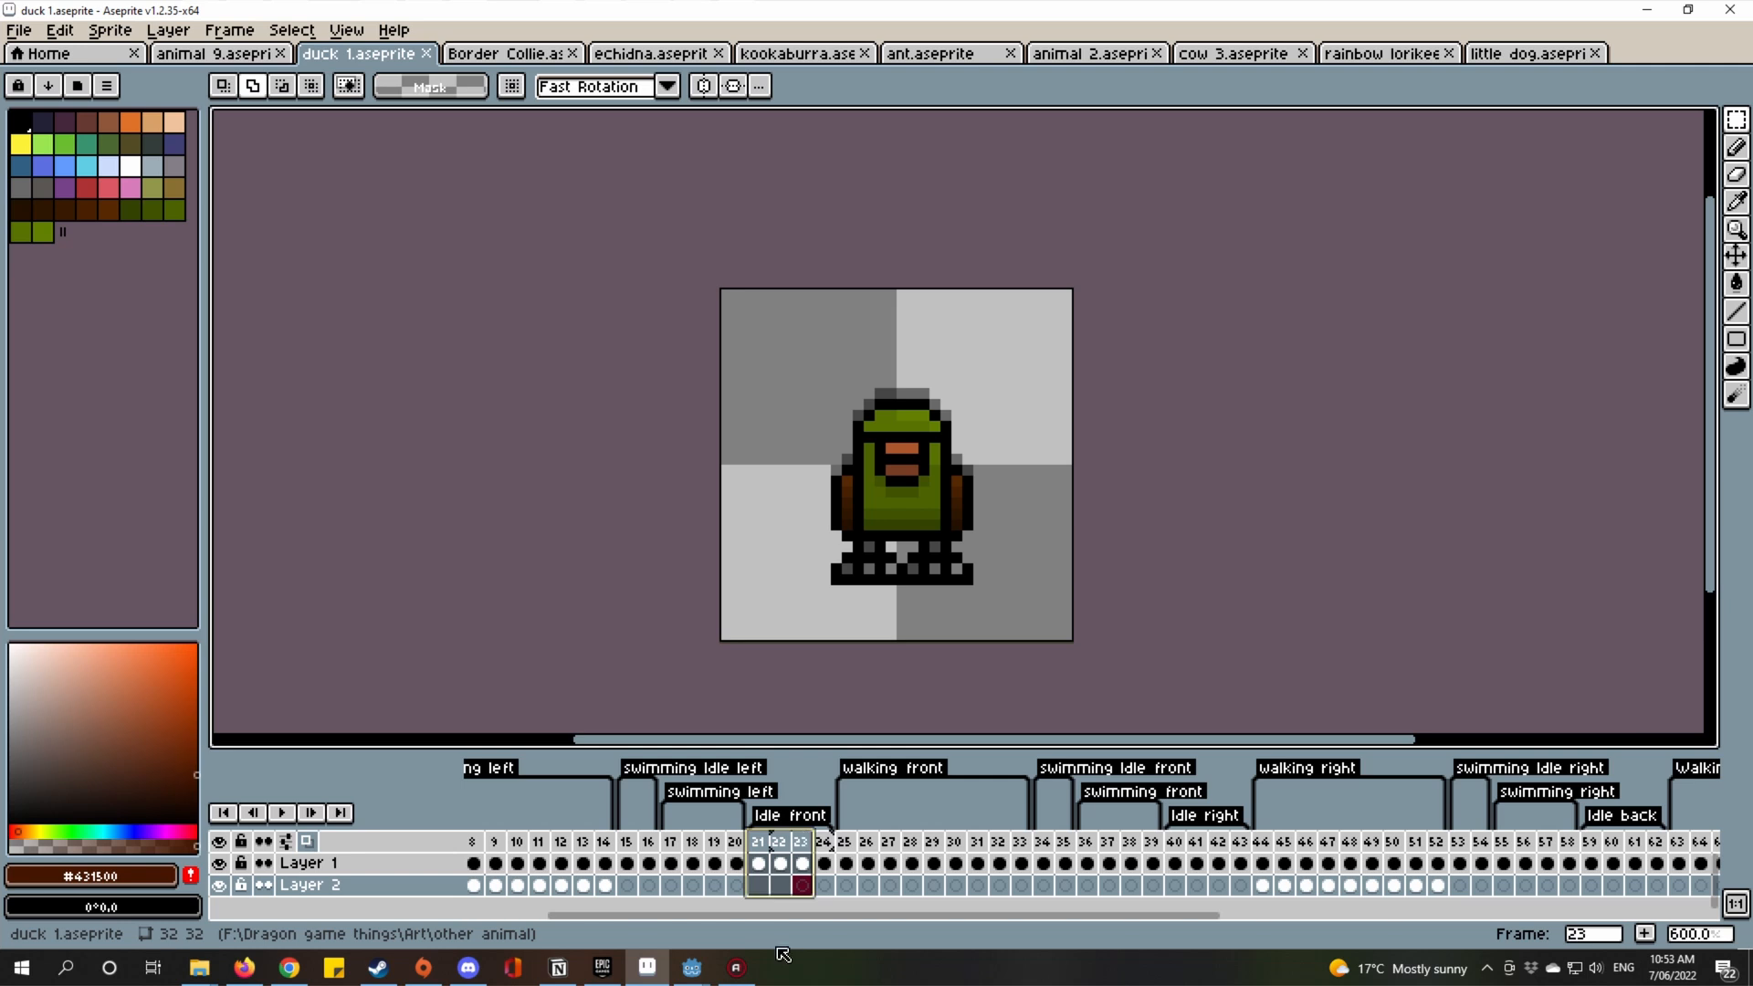
{"action": "left_click_drag", "start_coordinate": [768, 915], "coordinate": [1066, 917]}
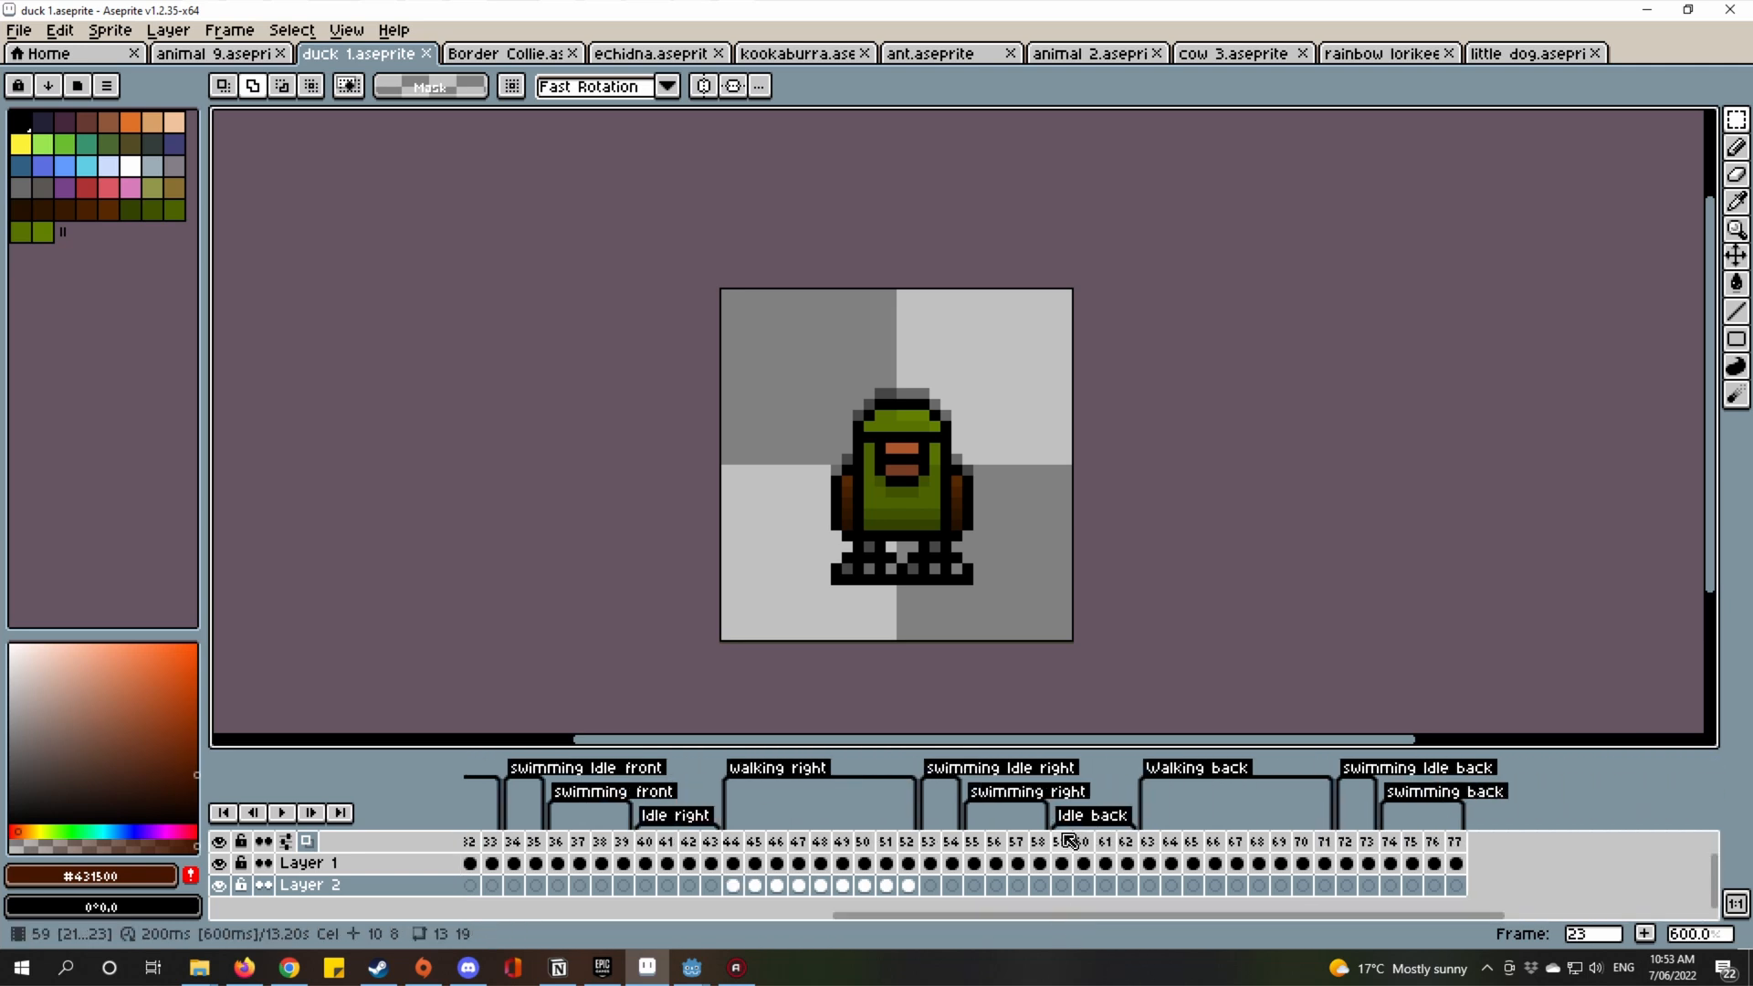
{"action": "mouse_move", "coordinate": [1059, 841]}
{"action": "left_mouse_down"}
{"action": "mouse_move", "coordinate": [1146, 841]}
{"action": "mouse_move", "coordinate": [1061, 840]}
{"action": "left_mouse_up"}
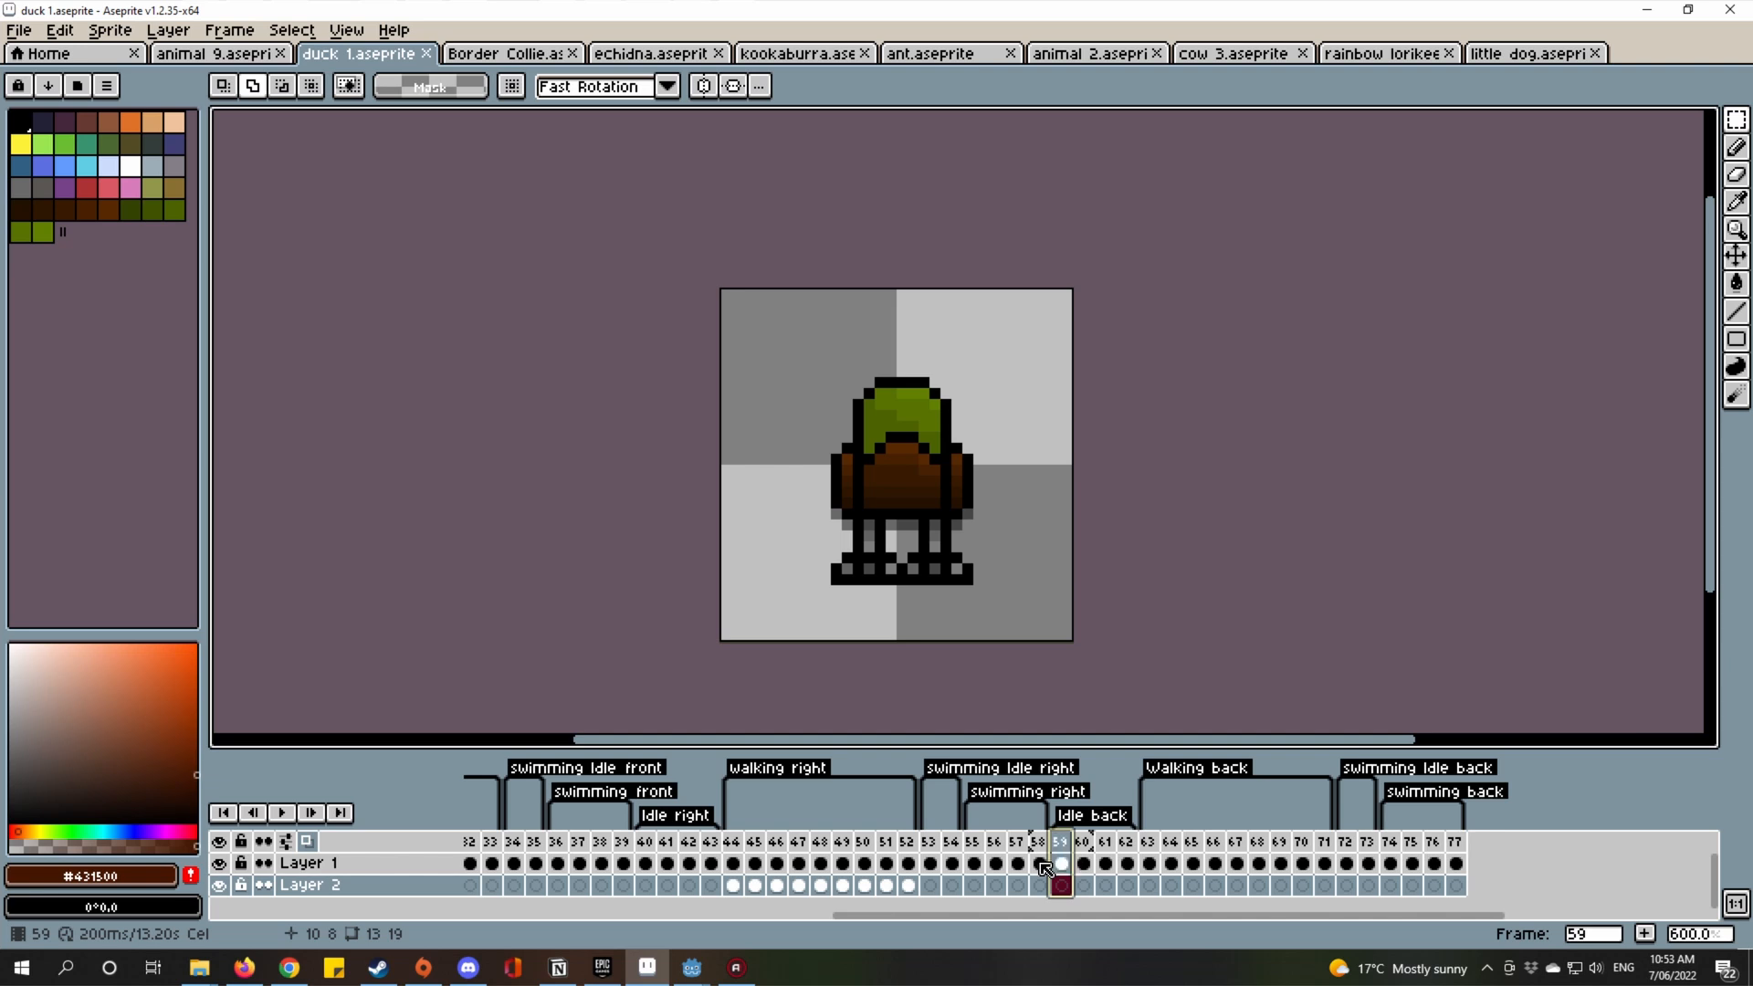
{"action": "left_click_drag", "start_coordinate": [1142, 458], "coordinate": [1162, 488]}
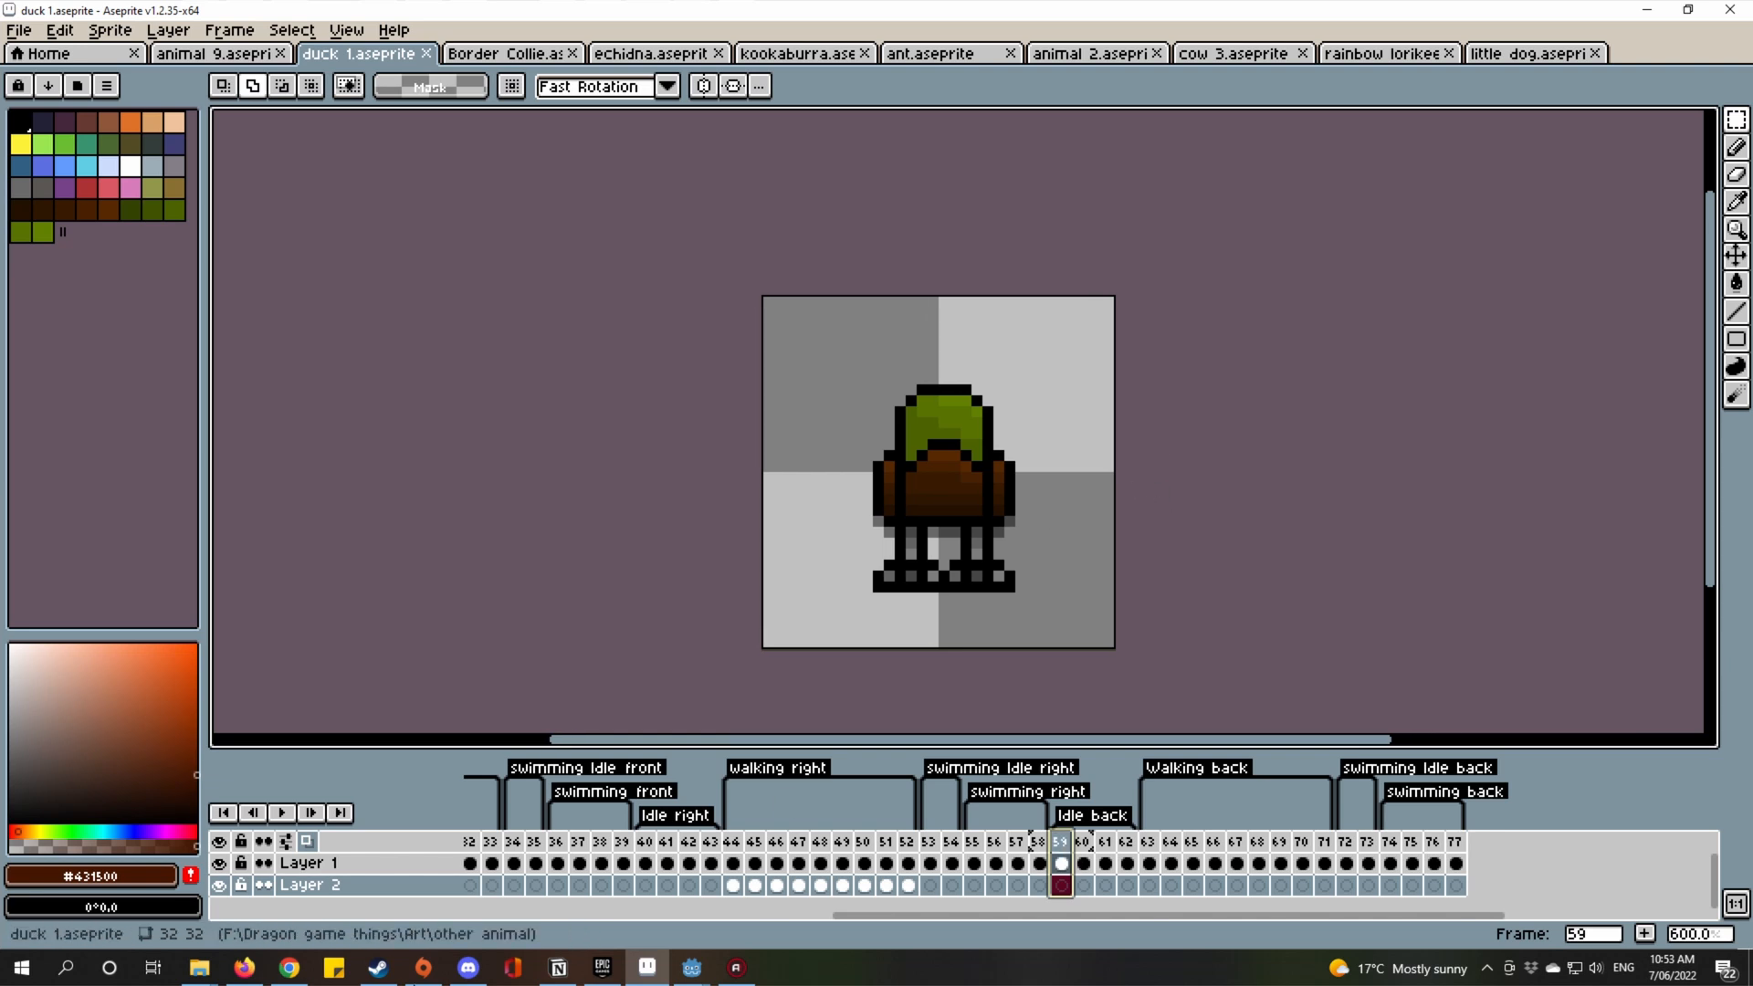
Open Duck 1 all side.aseprite from the other animal folder and preview its animation from frame 1, stopping playback when finished.
{"action": "mouse_move", "coordinate": [200, 958]}
{"action": "left_click", "coordinate": [293, 877]}
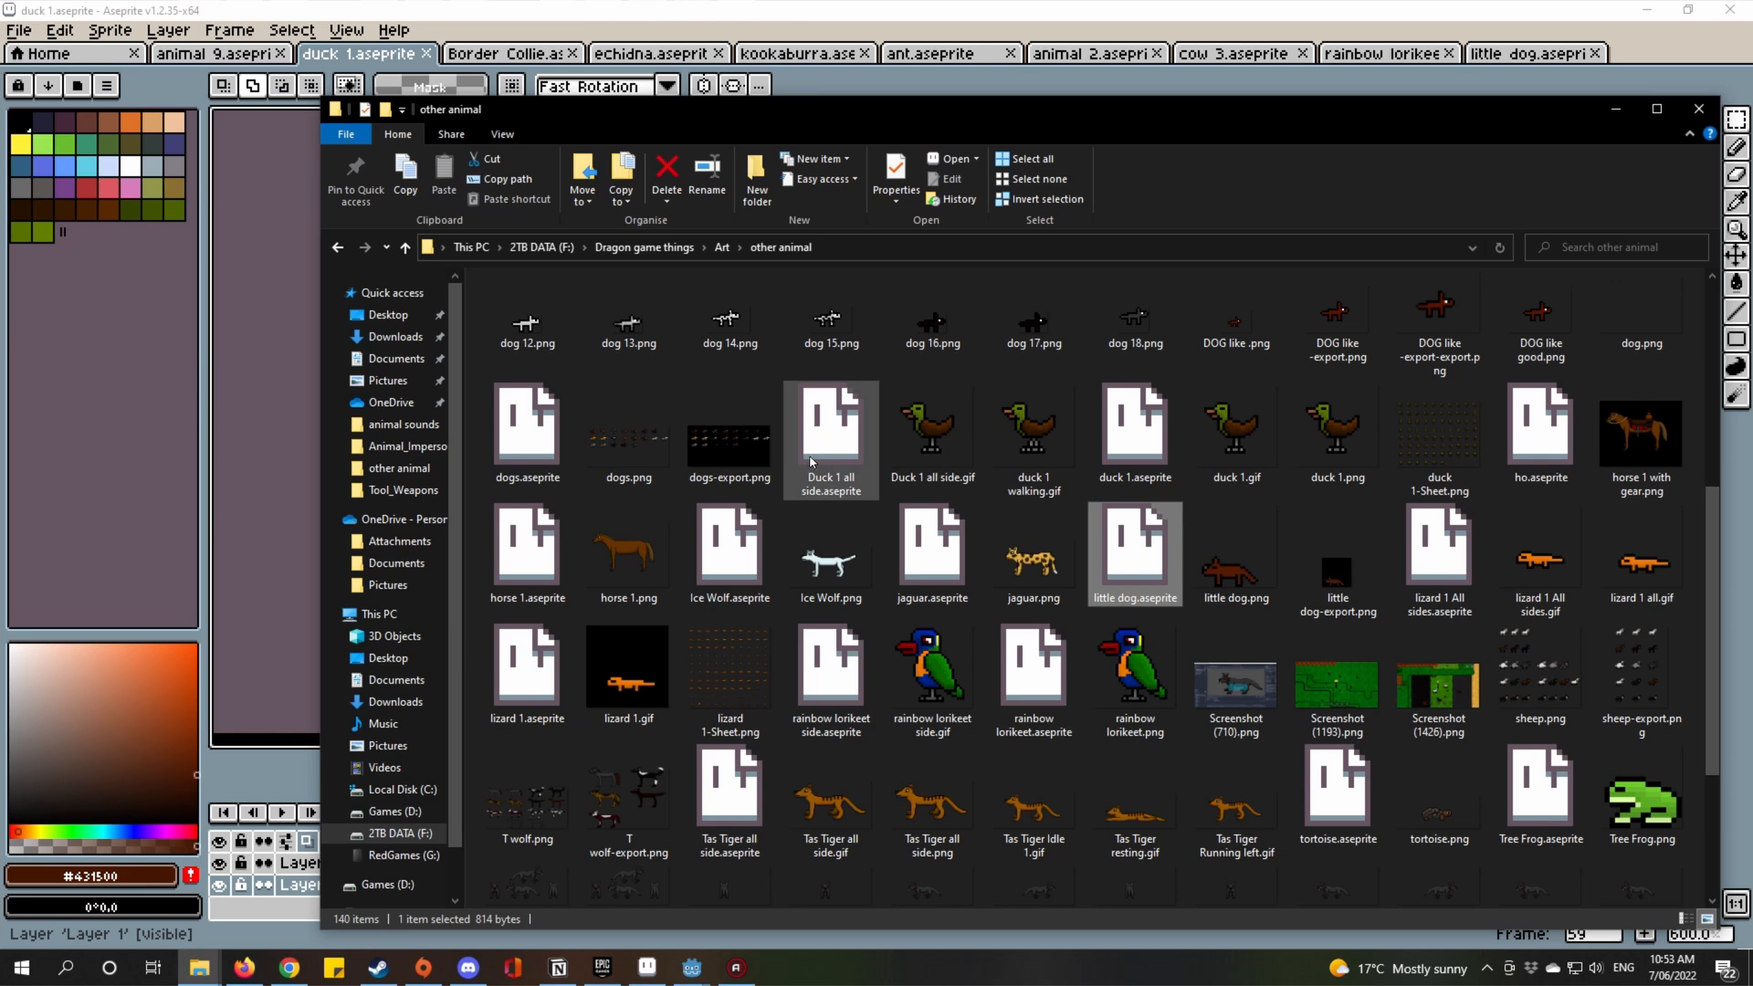
{"action": "double_click", "coordinate": [853, 417]}
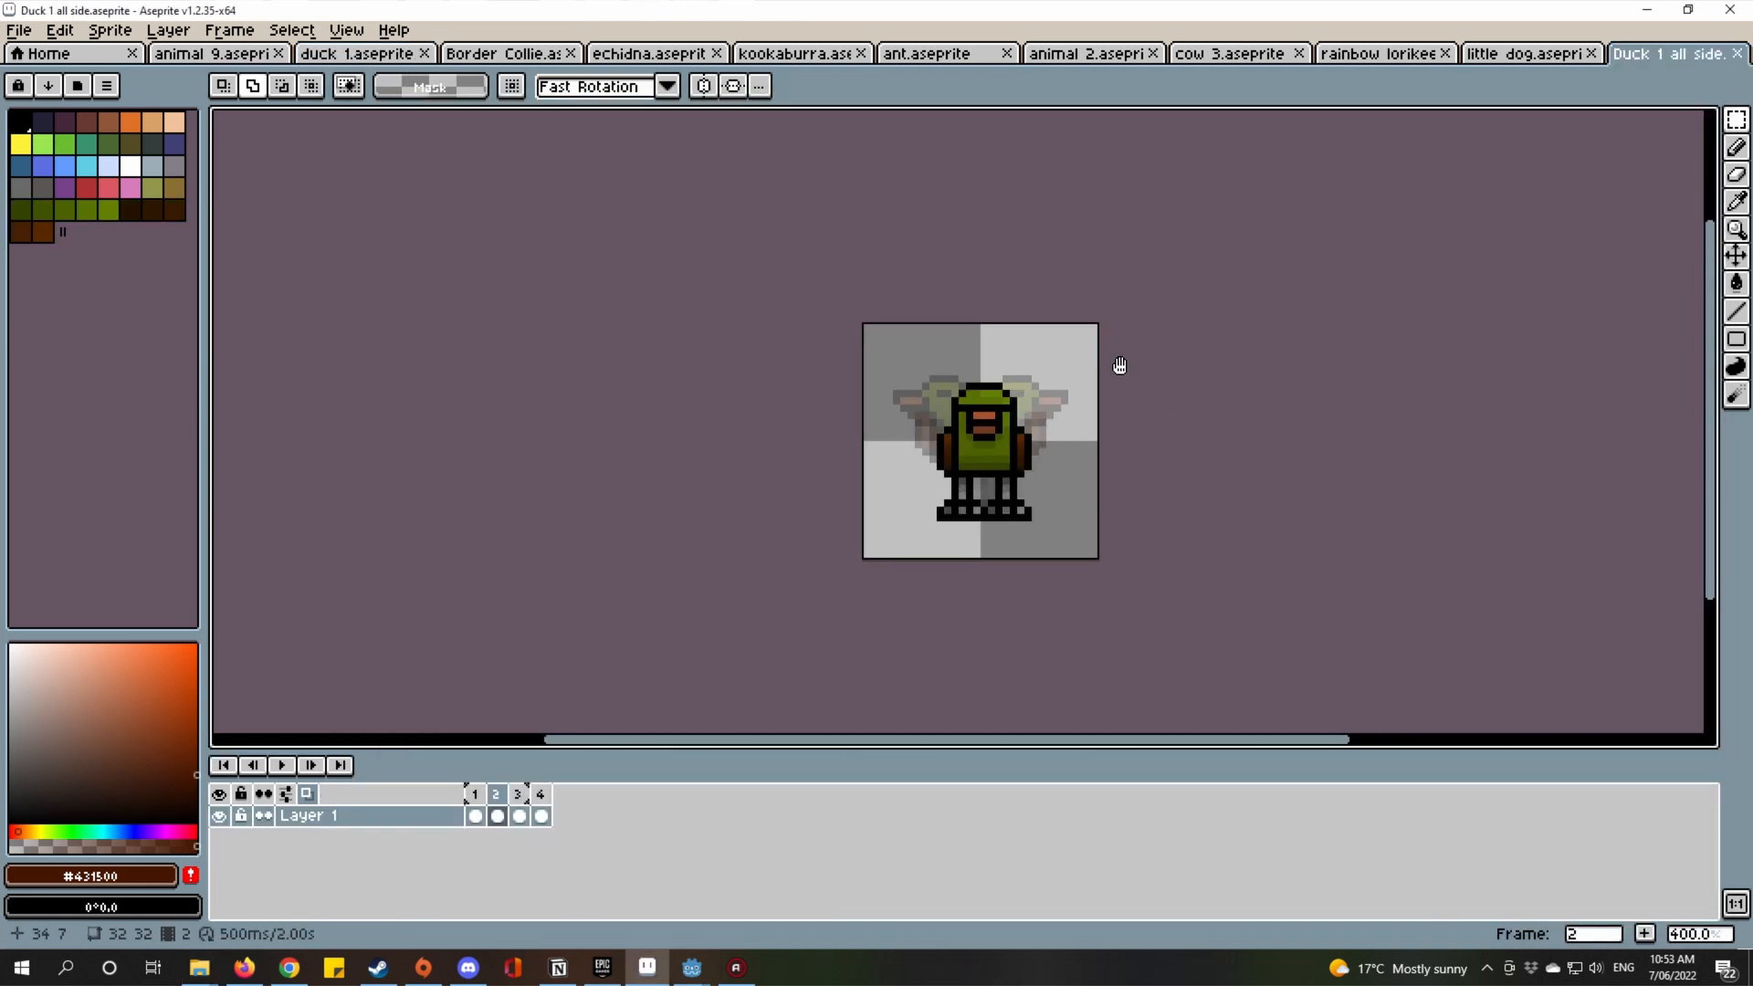
{"action": "left_click", "coordinate": [475, 816]}
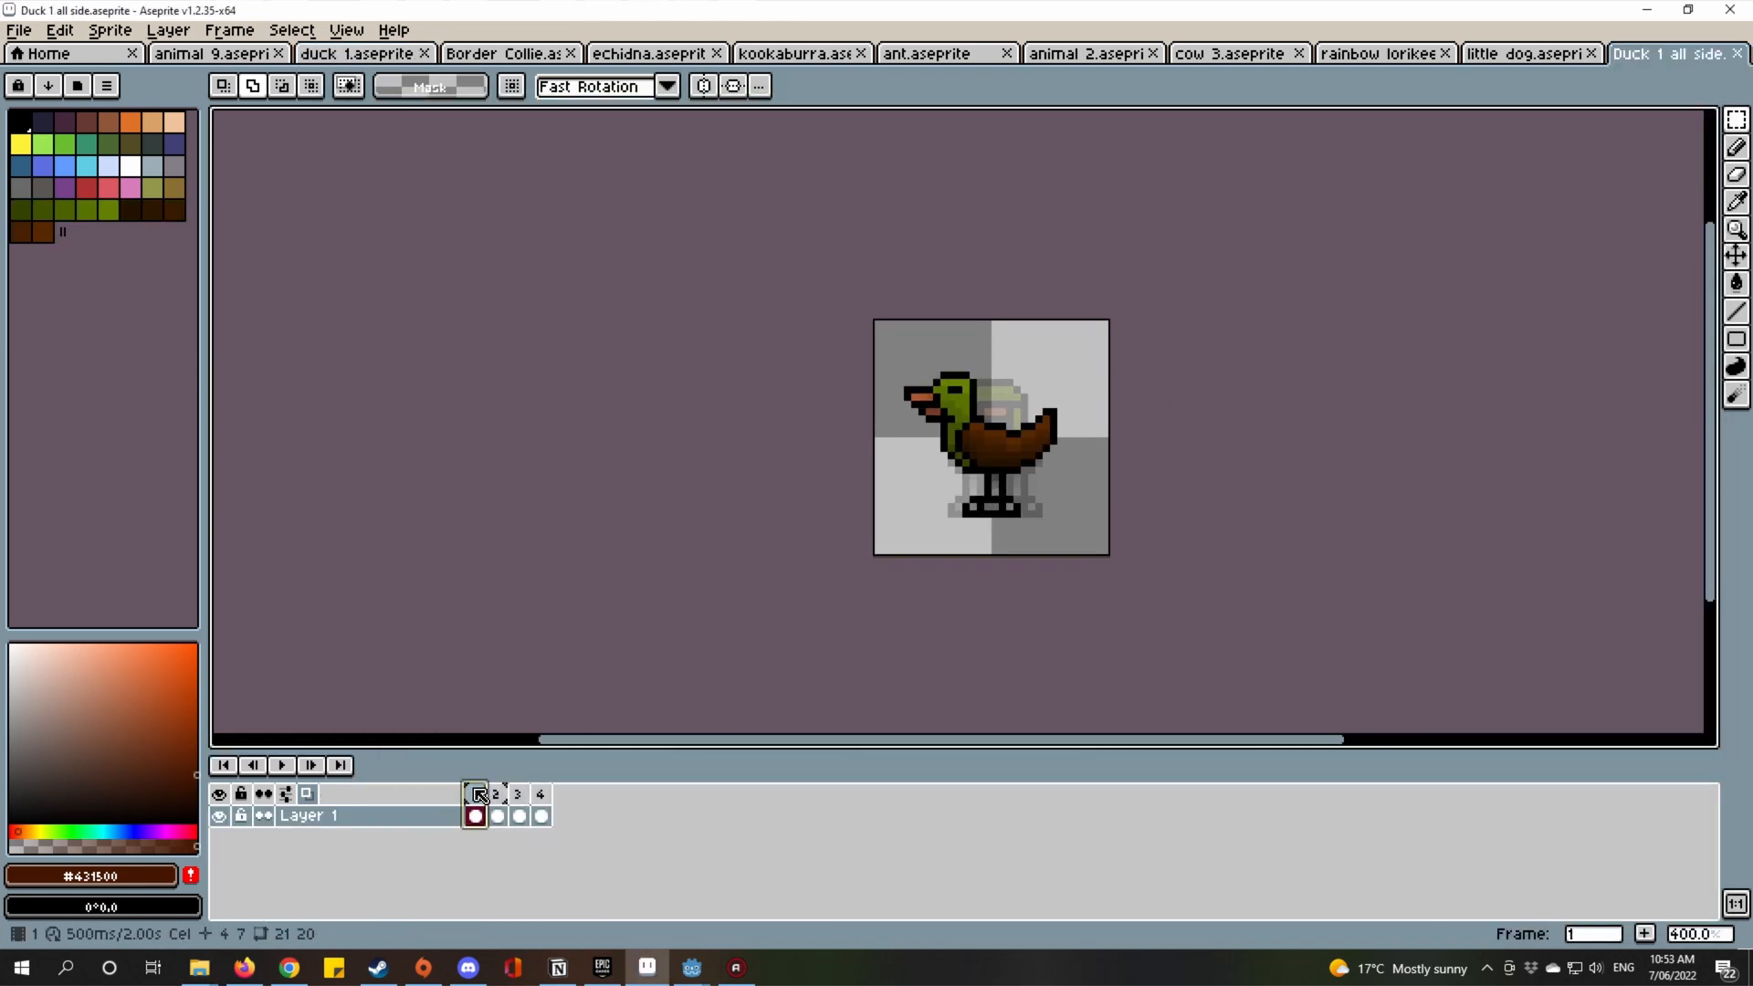
{"action": "left_click", "coordinate": [294, 764]}
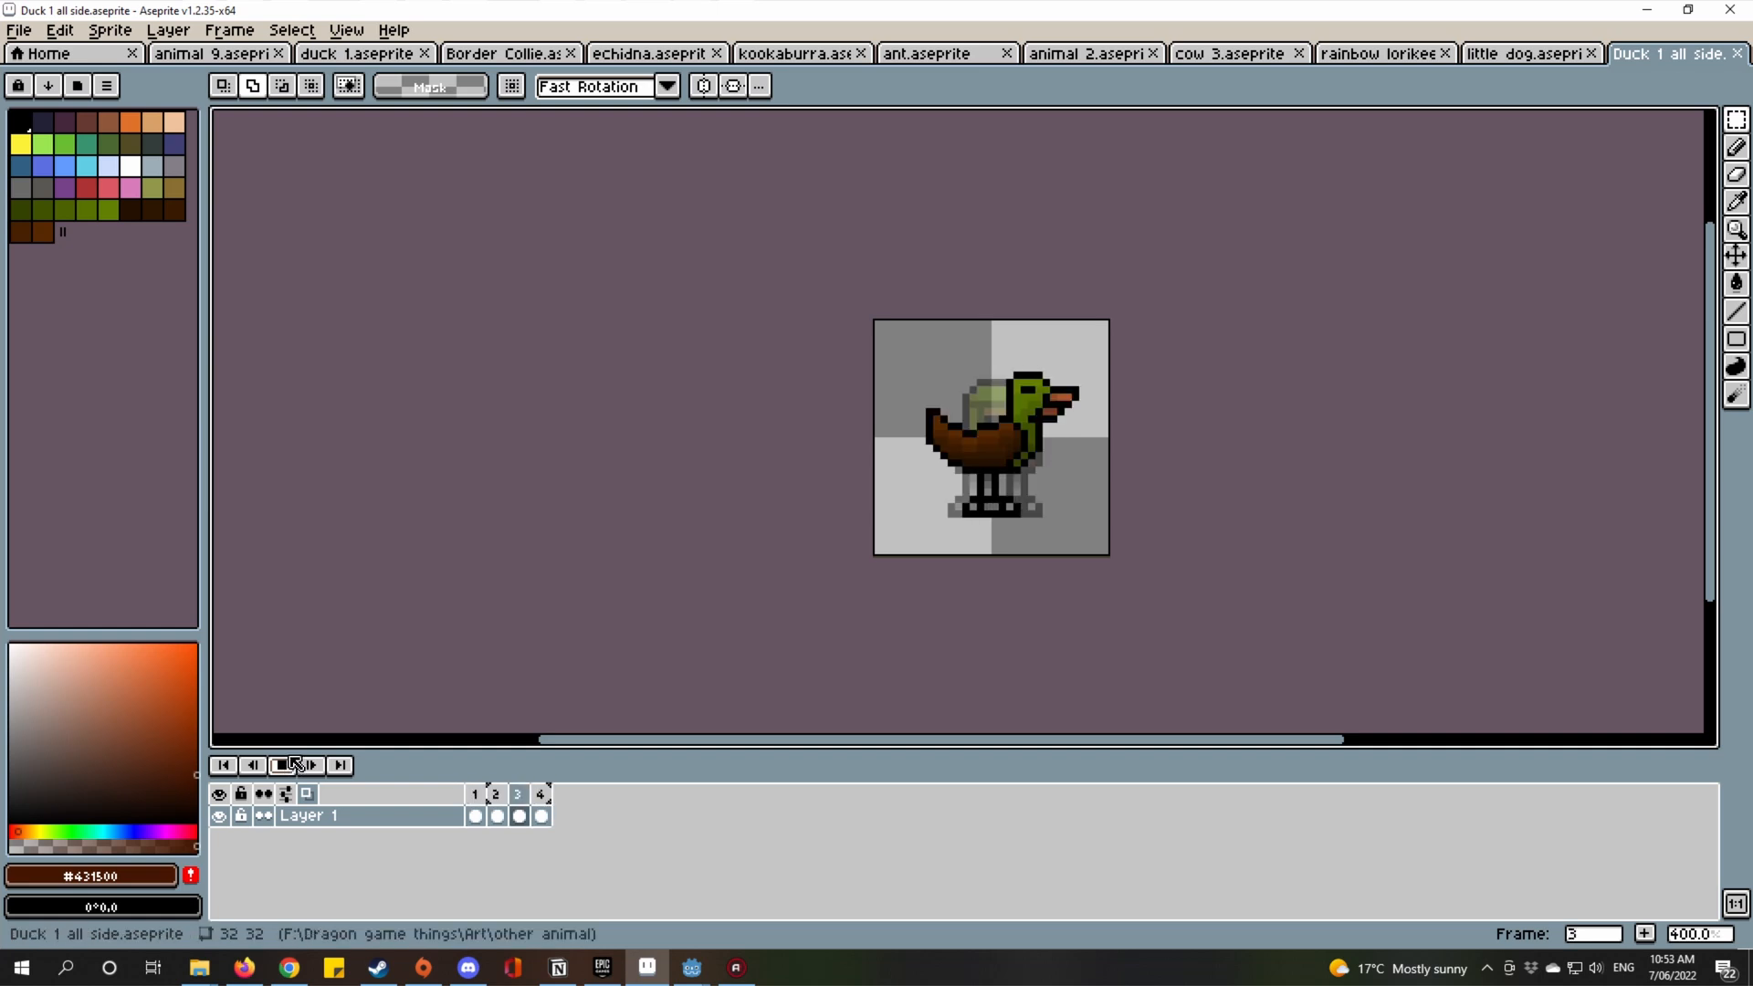
{"action": "left_click", "coordinate": [281, 764]}
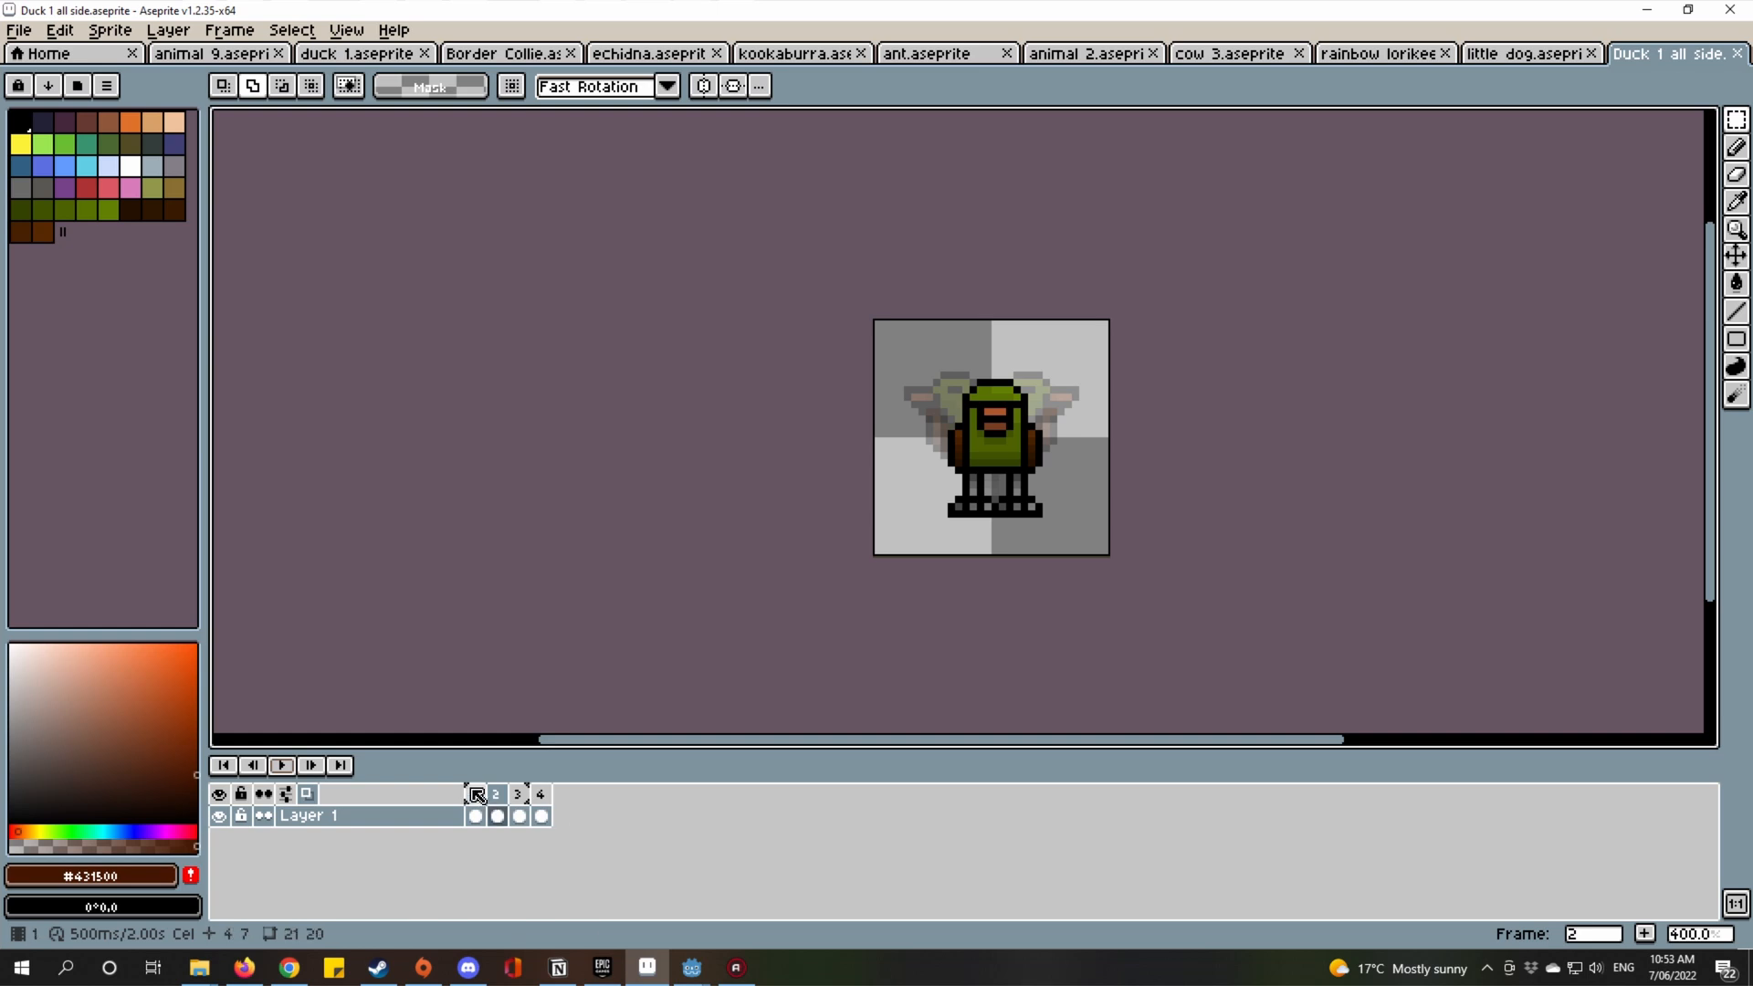
Look through the directional frames of the Duck 1 all side sprite and close the file.
{"action": "left_click_drag", "start_coordinate": [474, 794], "coordinate": [554, 796]}
{"action": "key", "text": "Right"}
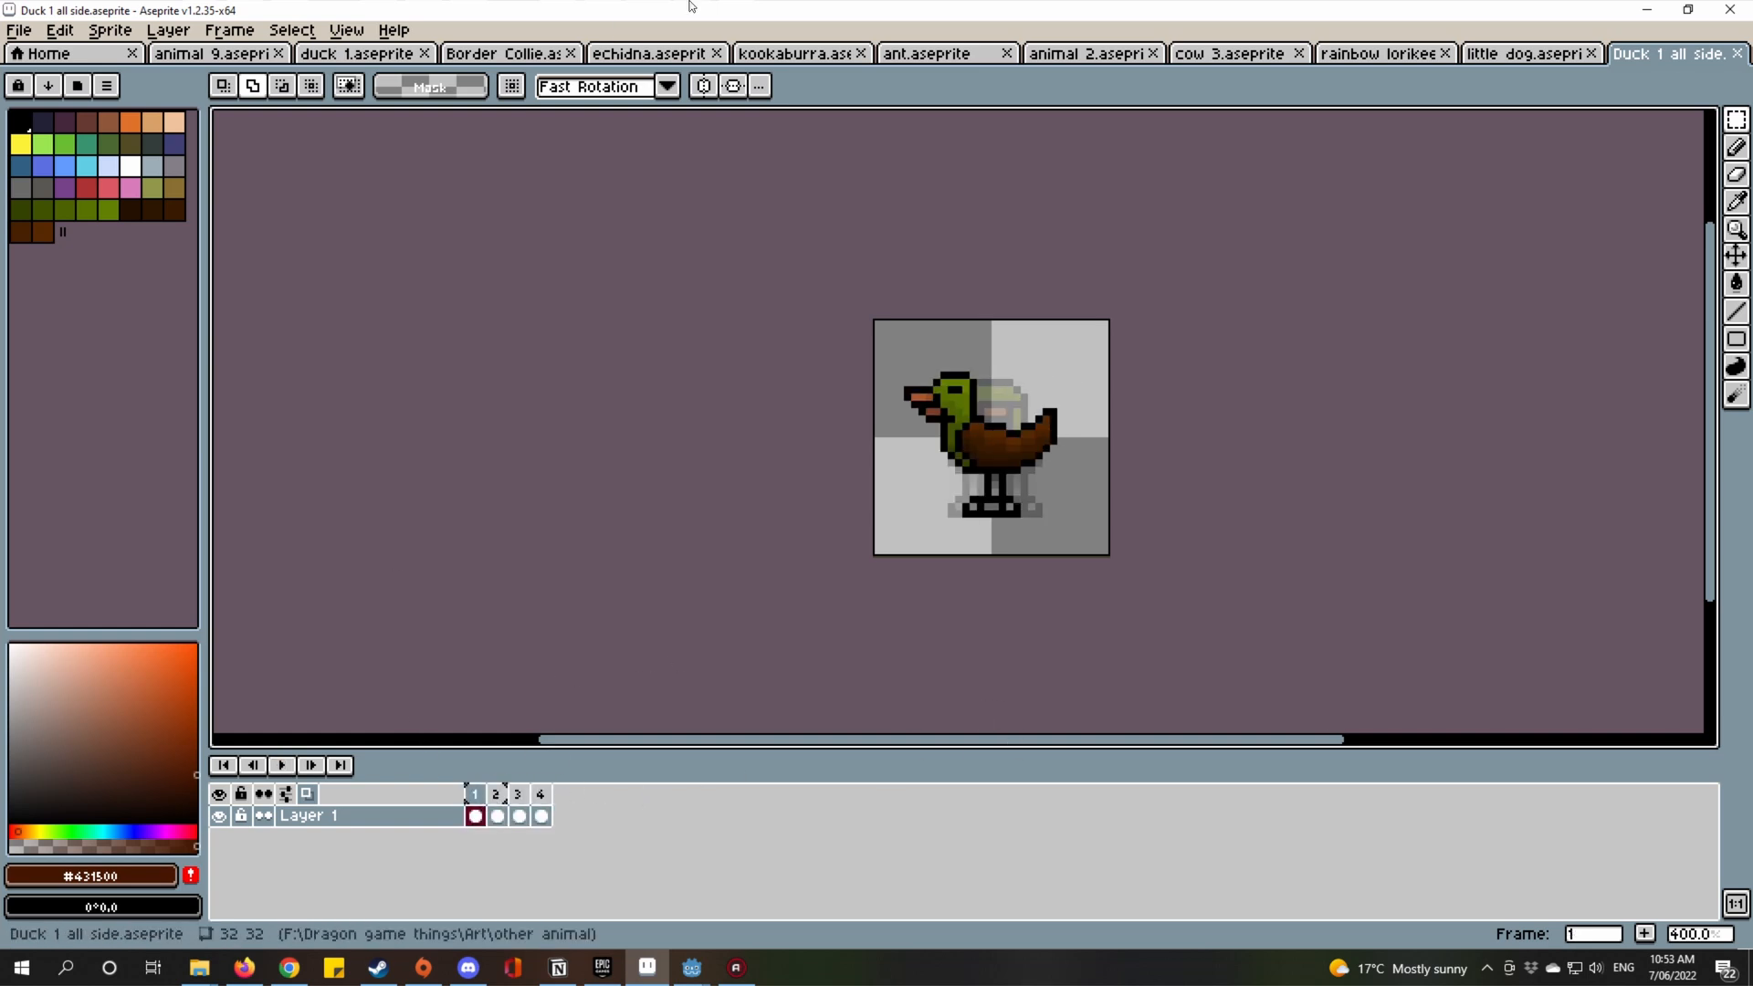
{"action": "left_click_drag", "start_coordinate": [1037, 258], "coordinate": [1004, 304]}
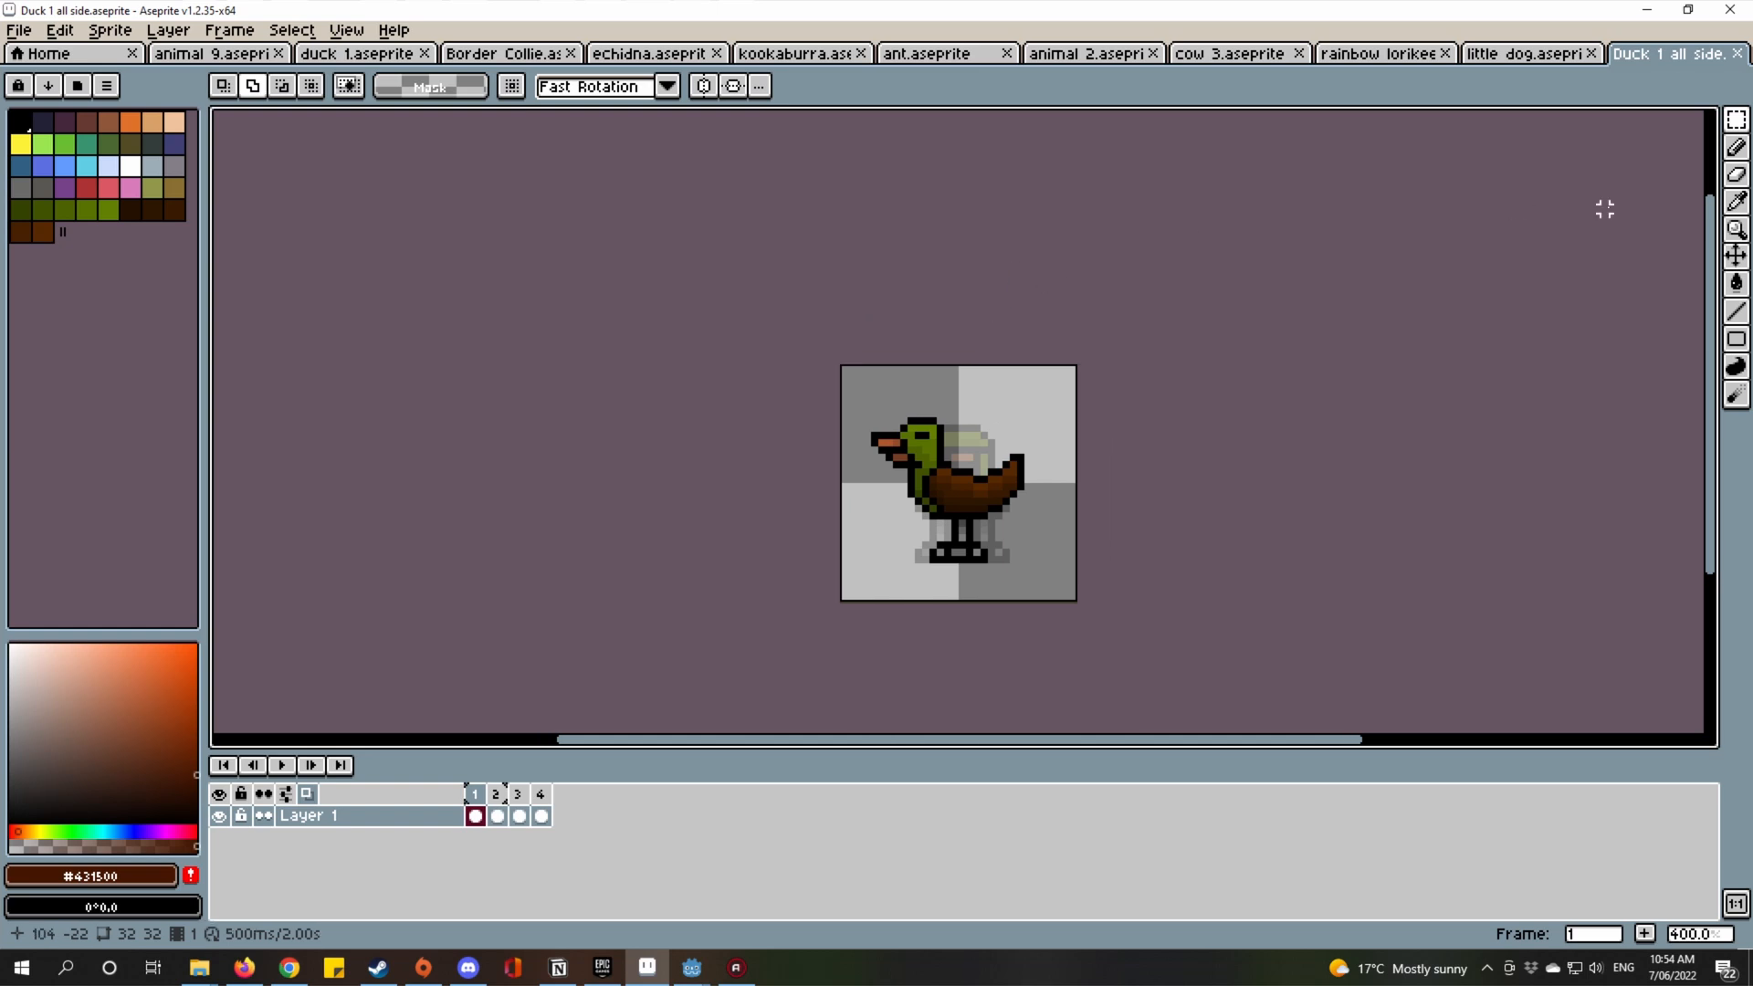
{"action": "left_click", "coordinate": [1737, 54]}
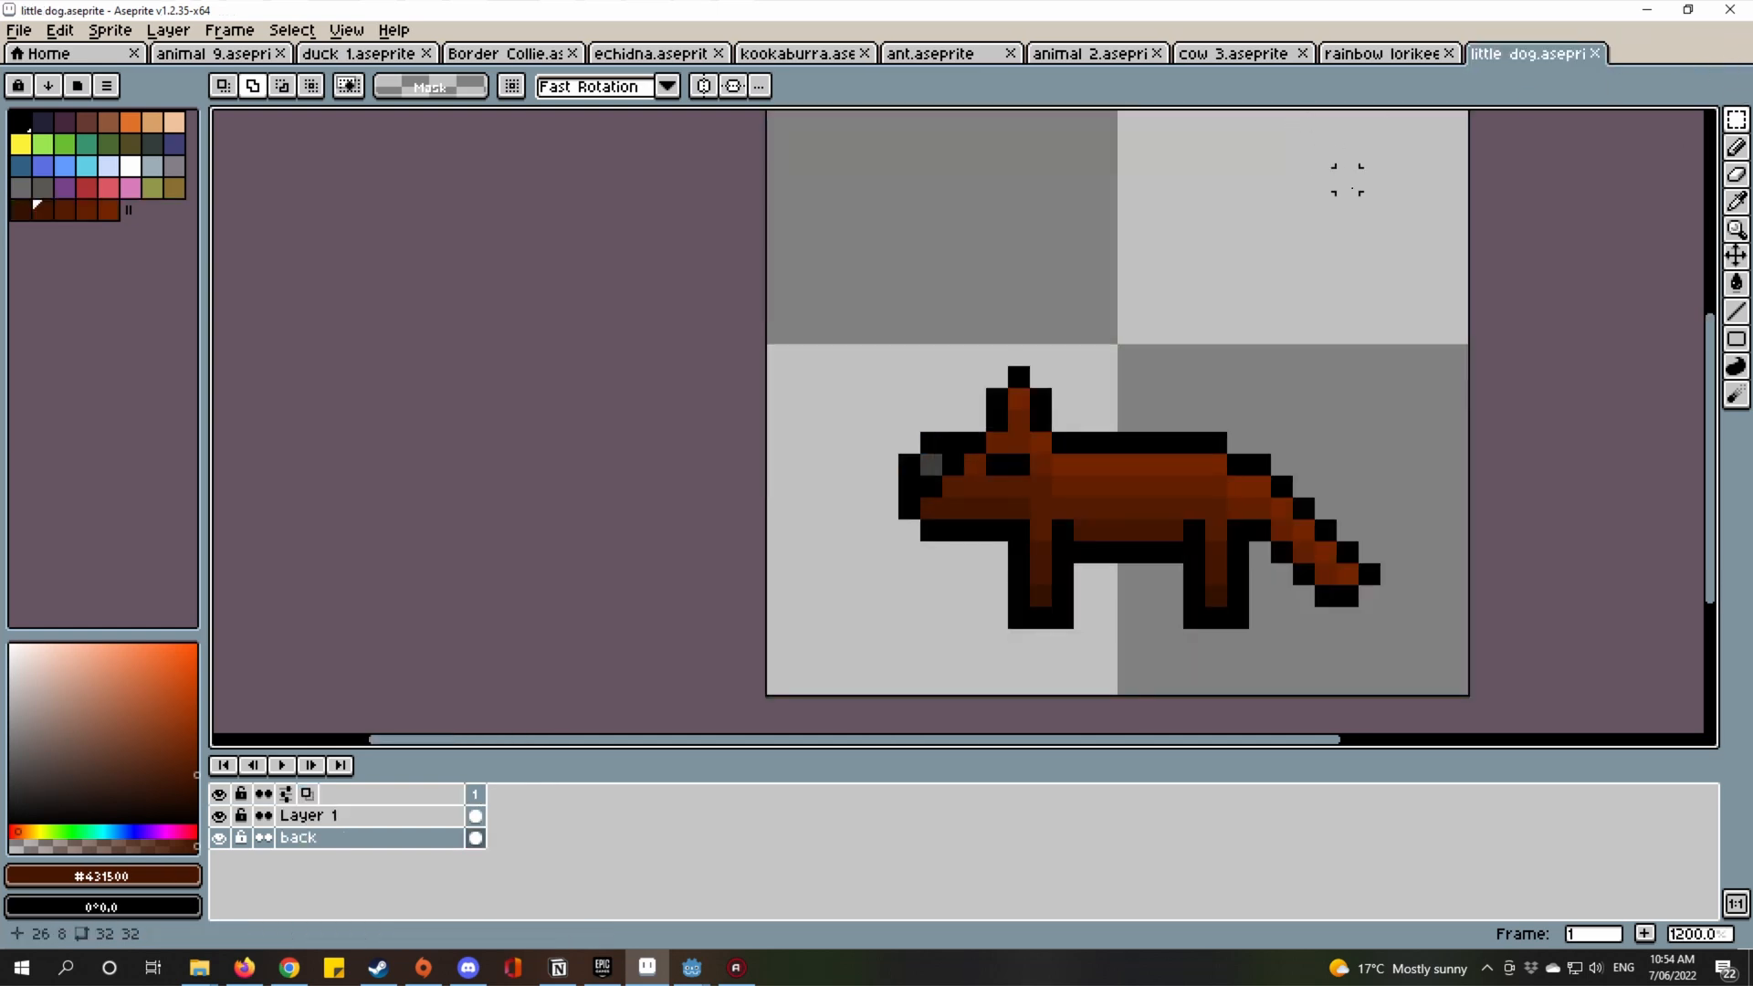
Go to the cow 3 sprite and check its patten layer group by toggling its visibility, leaving the group hidden.
{"action": "left_click", "coordinate": [1234, 53]}
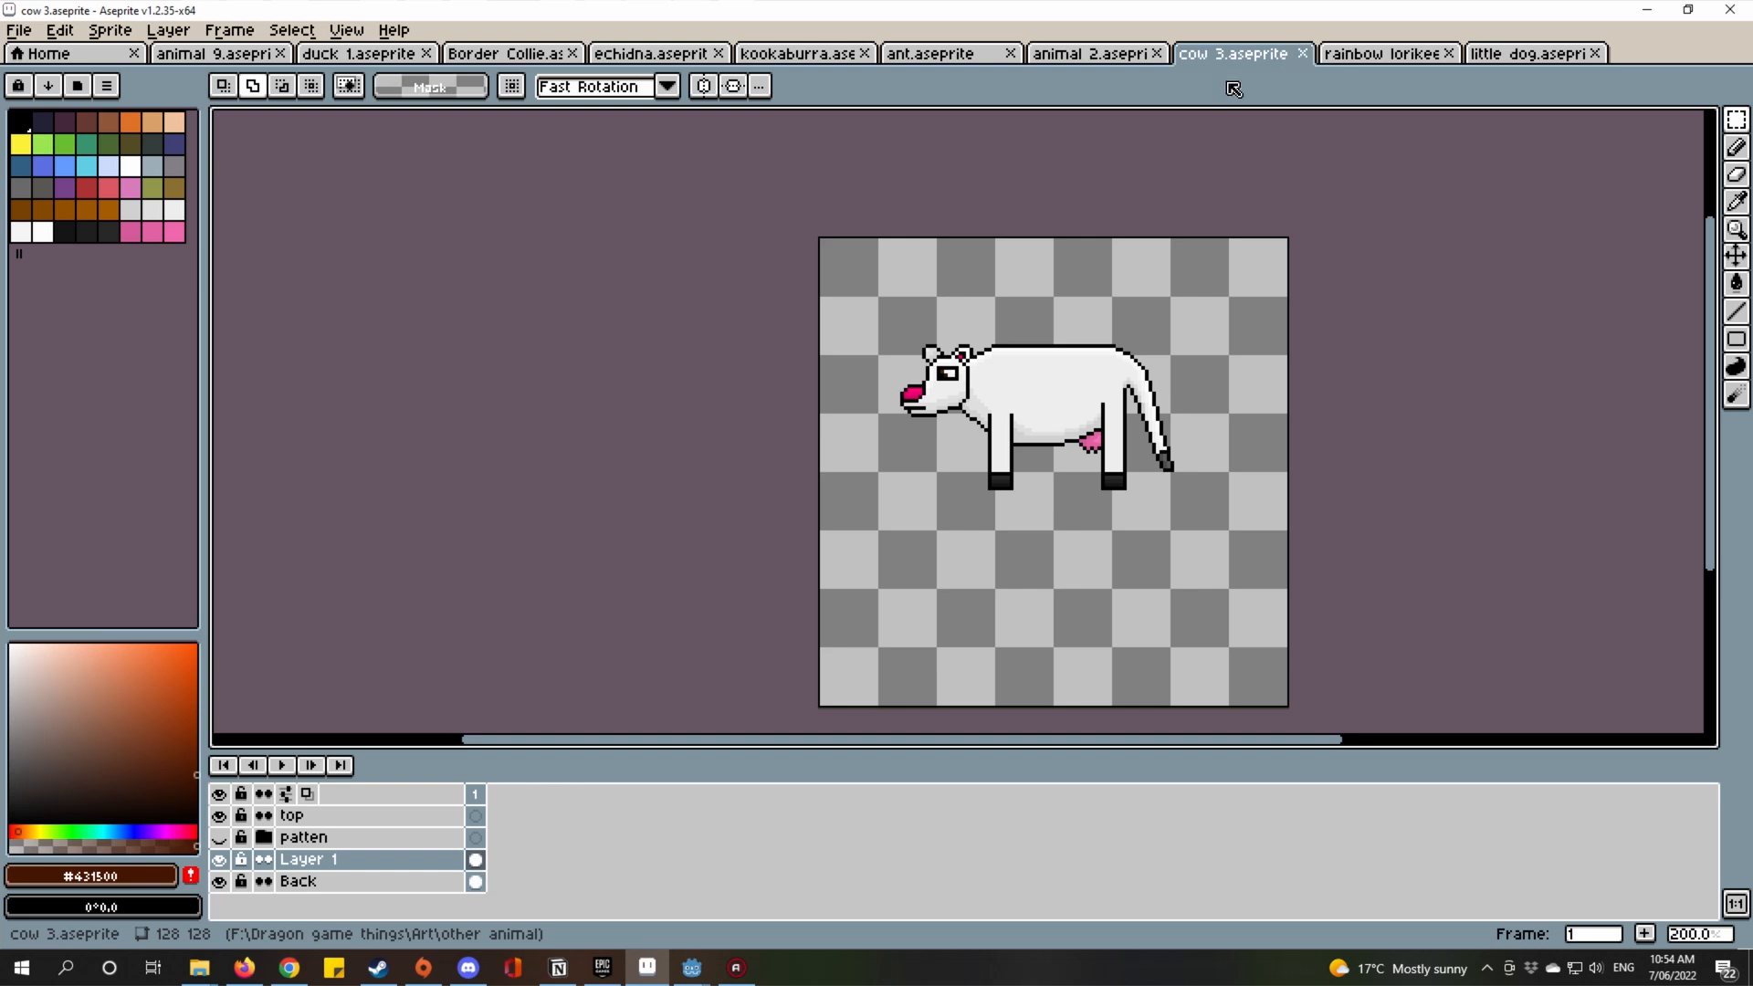
{"action": "left_click", "coordinate": [219, 838]}
{"action": "left_click", "coordinate": [219, 838]}
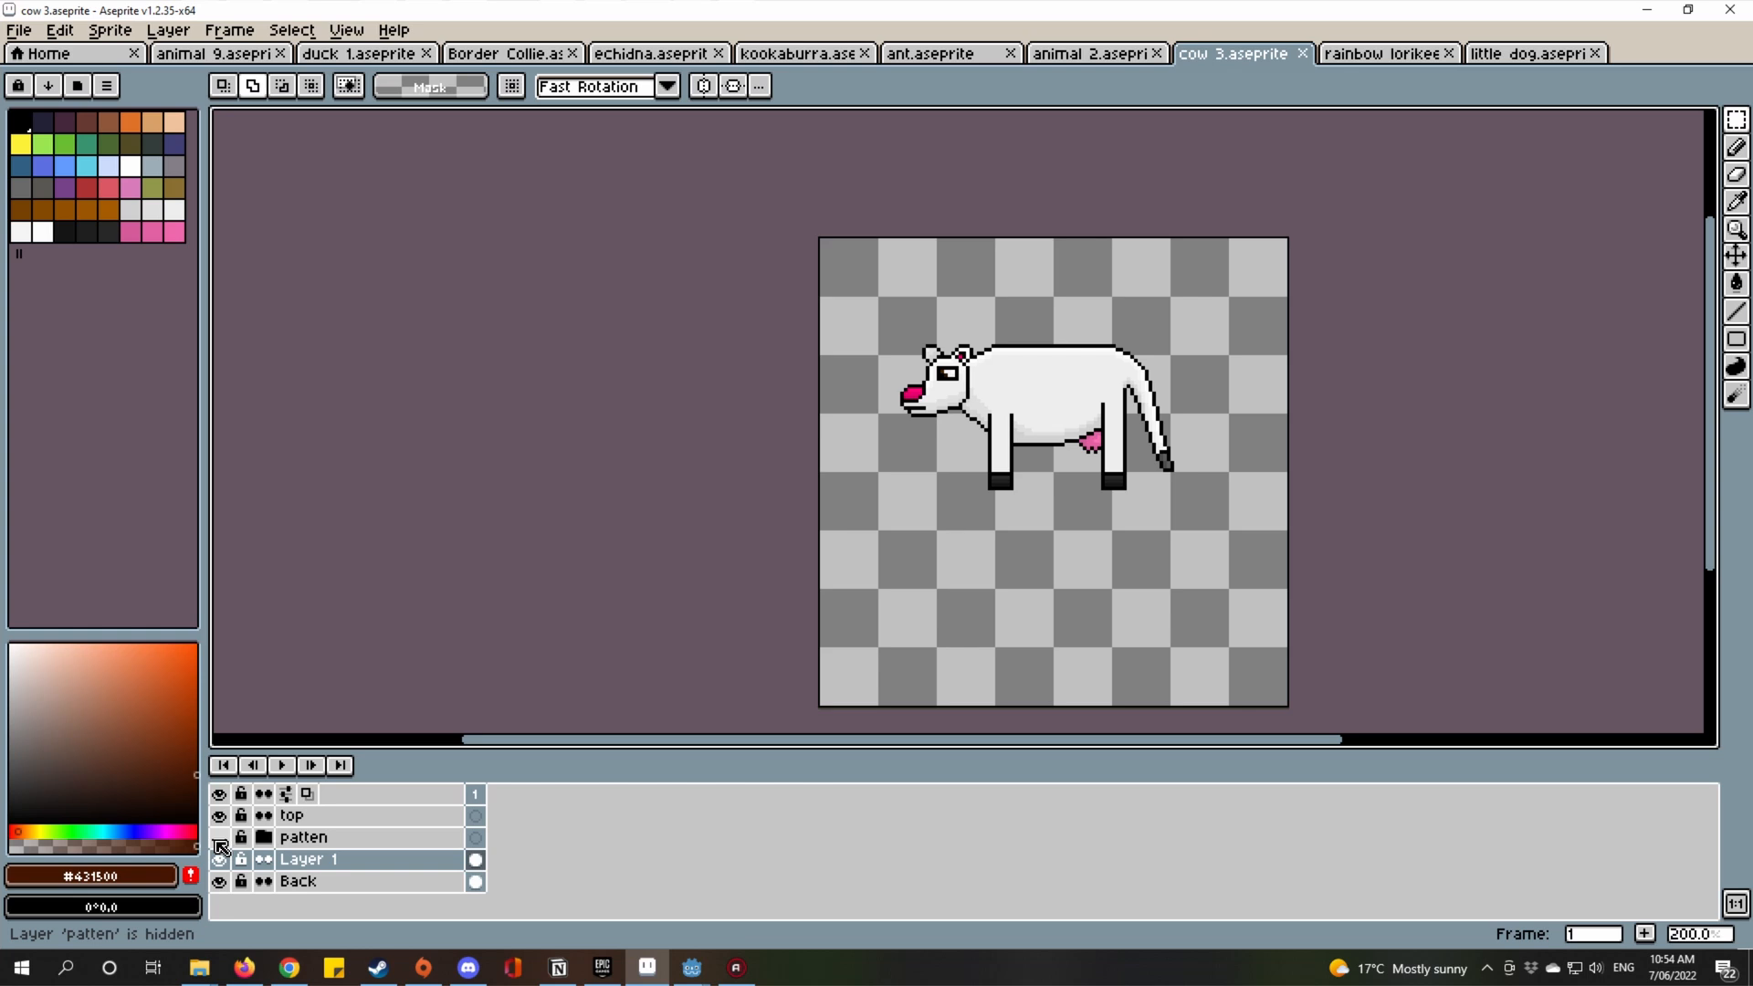
{"action": "scroll", "coordinate": [1277, 329], "scroll_direction": "up", "scroll_amount": 2}
{"action": "left_click_drag", "start_coordinate": [1150, 391], "coordinate": [1297, 335]}
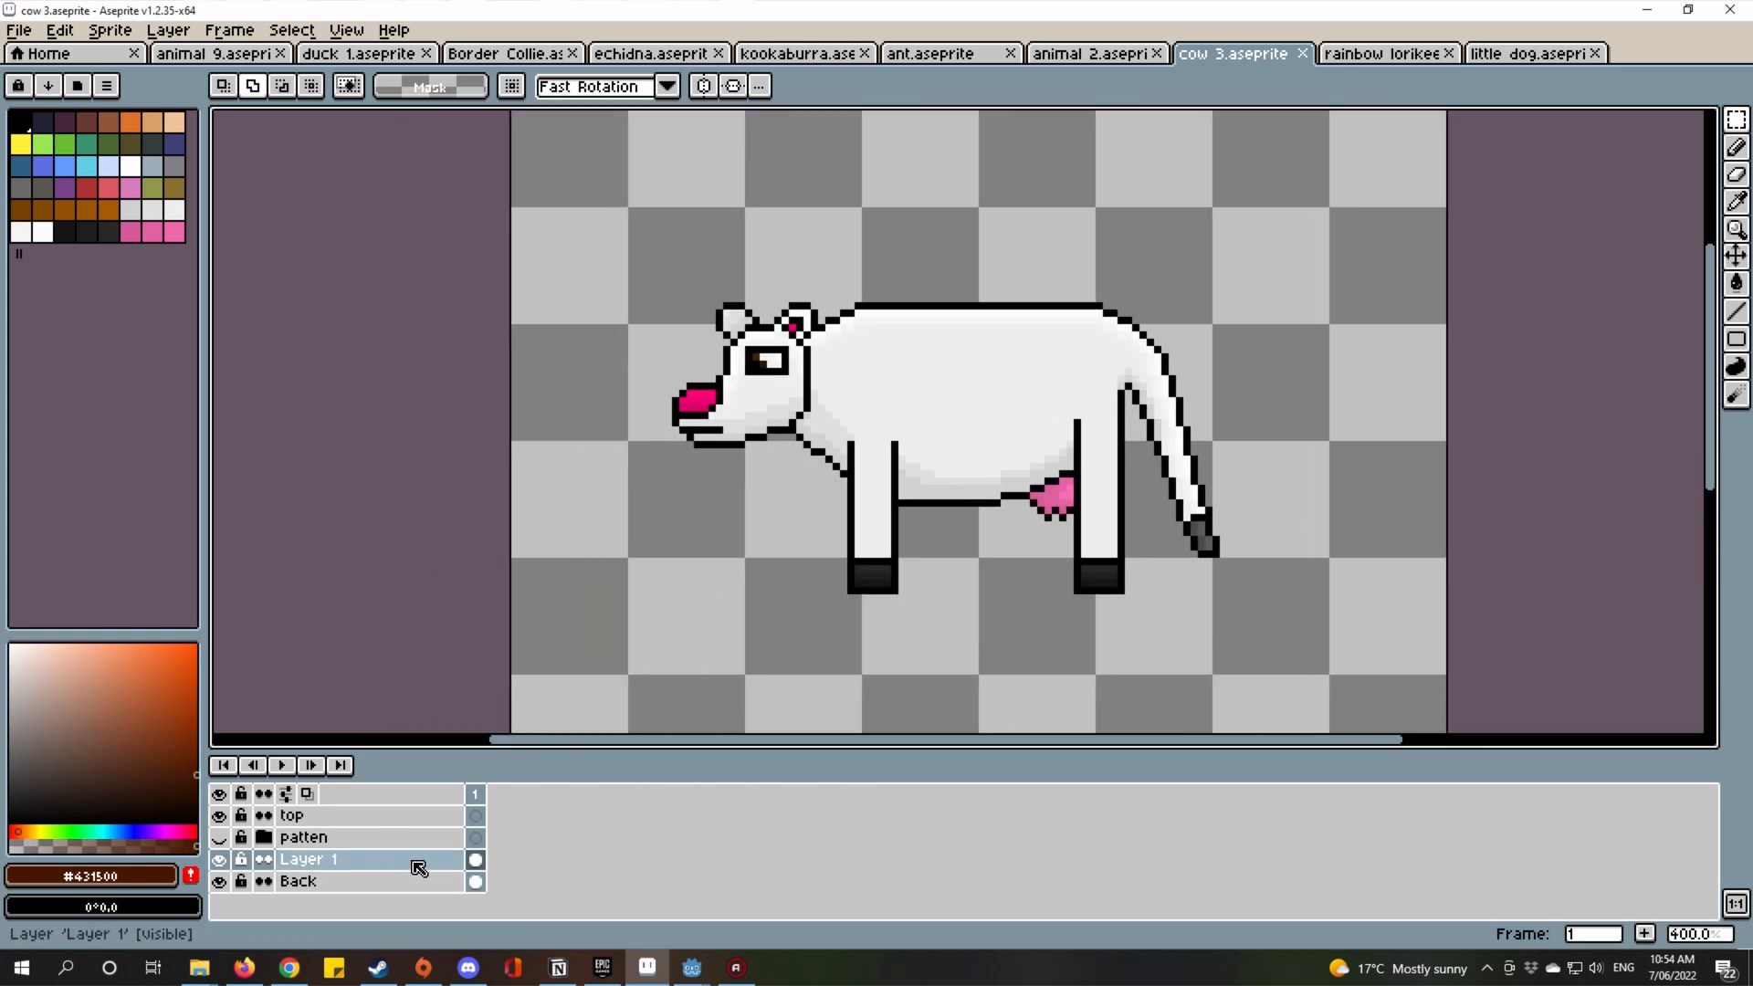
Toggle the cow's Layer 1 and Back layers off and on to inspect each part, and close cow 3.
{"action": "left_click", "coordinate": [220, 860]}
{"action": "left_click", "coordinate": [220, 860]}
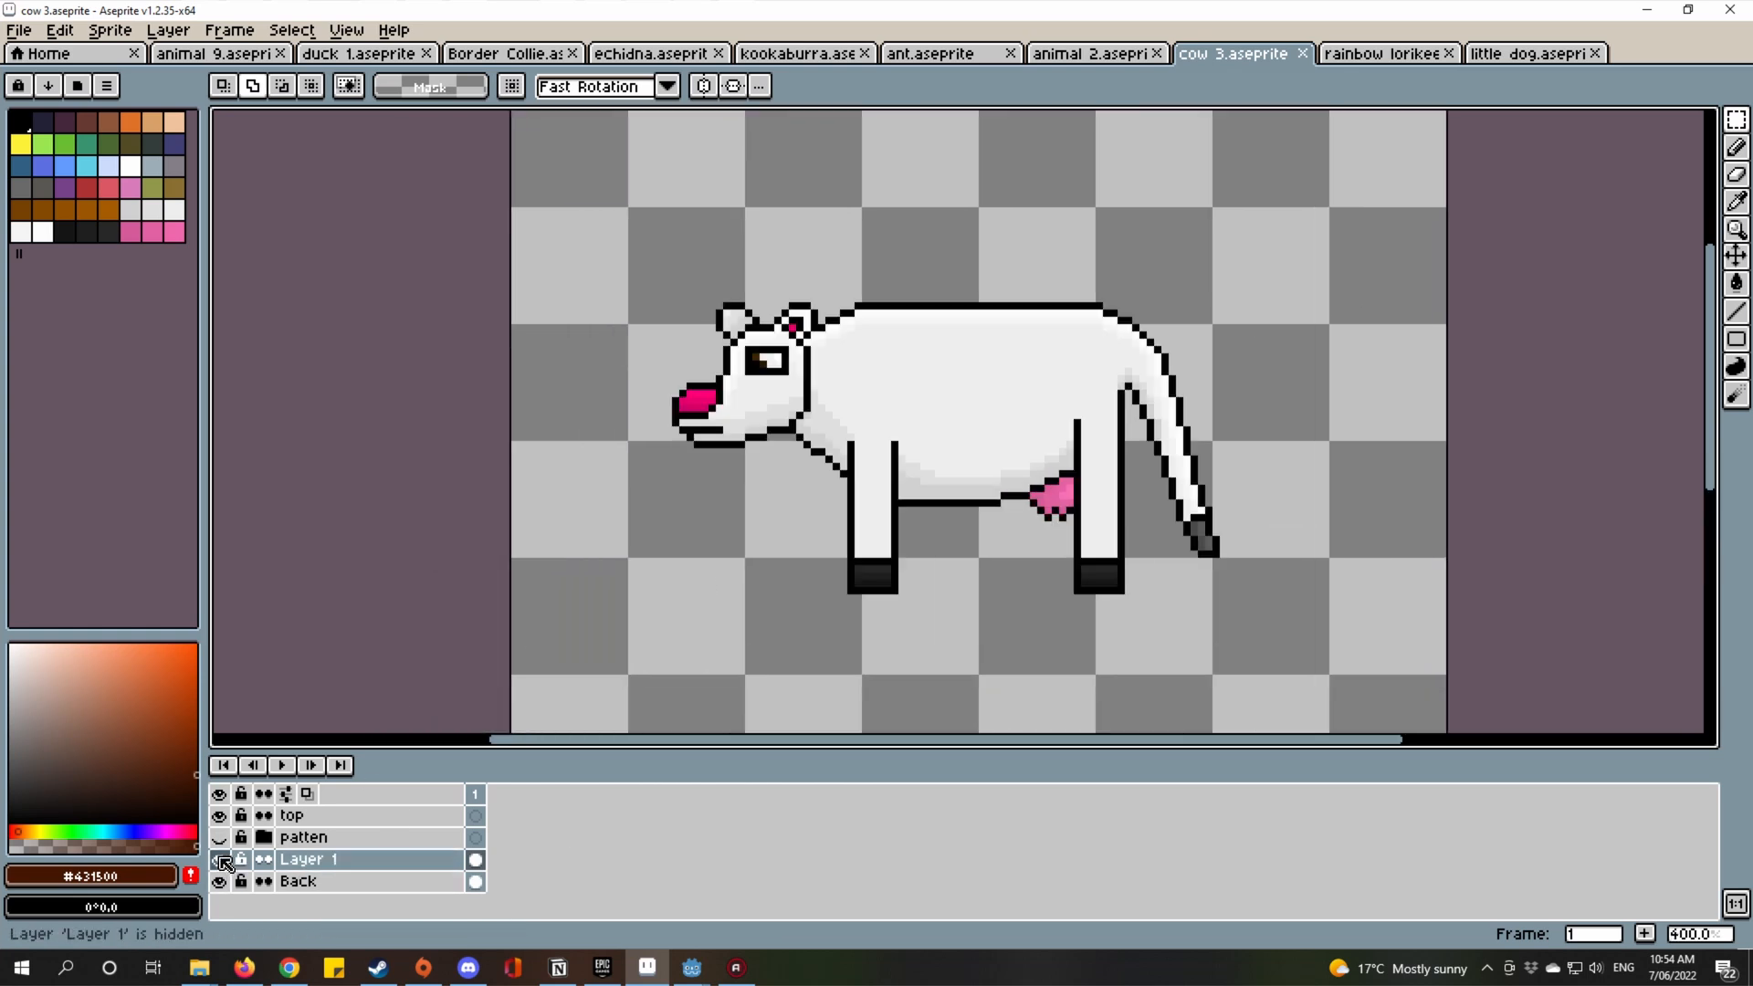
{"action": "left_click", "coordinate": [219, 881]}
{"action": "left_click", "coordinate": [219, 882]}
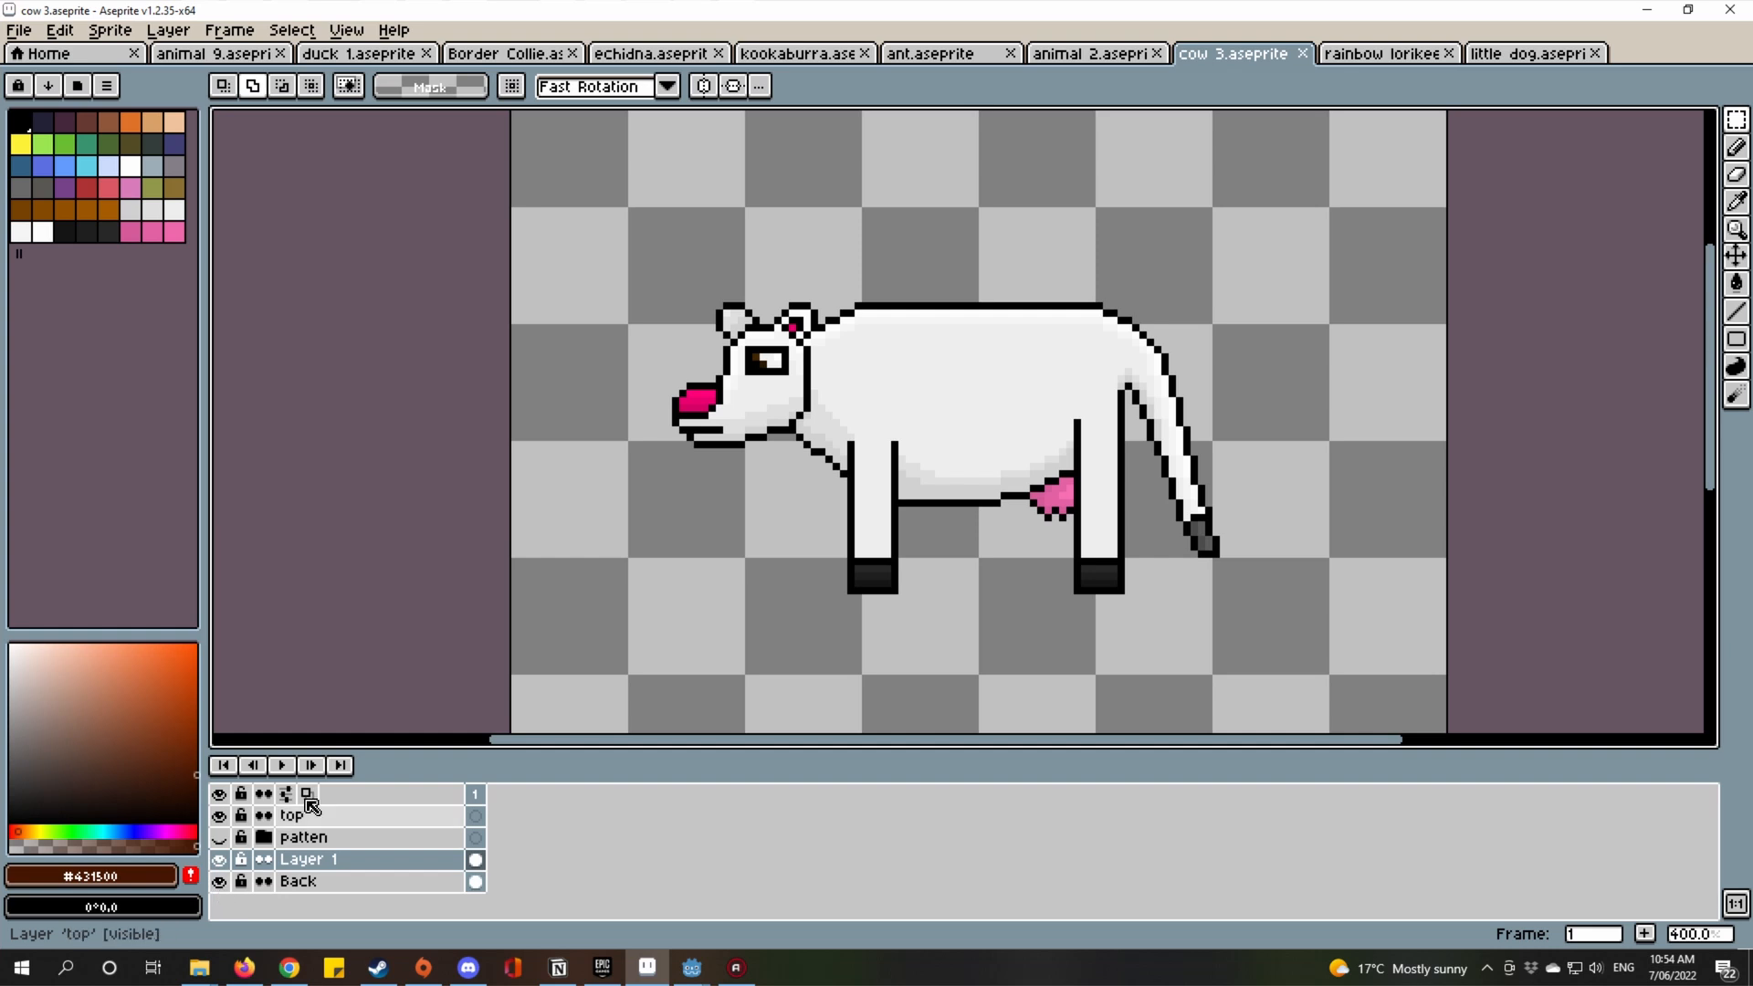
{"action": "left_click_drag", "start_coordinate": [1295, 262], "coordinate": [1385, 263]}
{"action": "left_click", "coordinate": [1303, 55]}
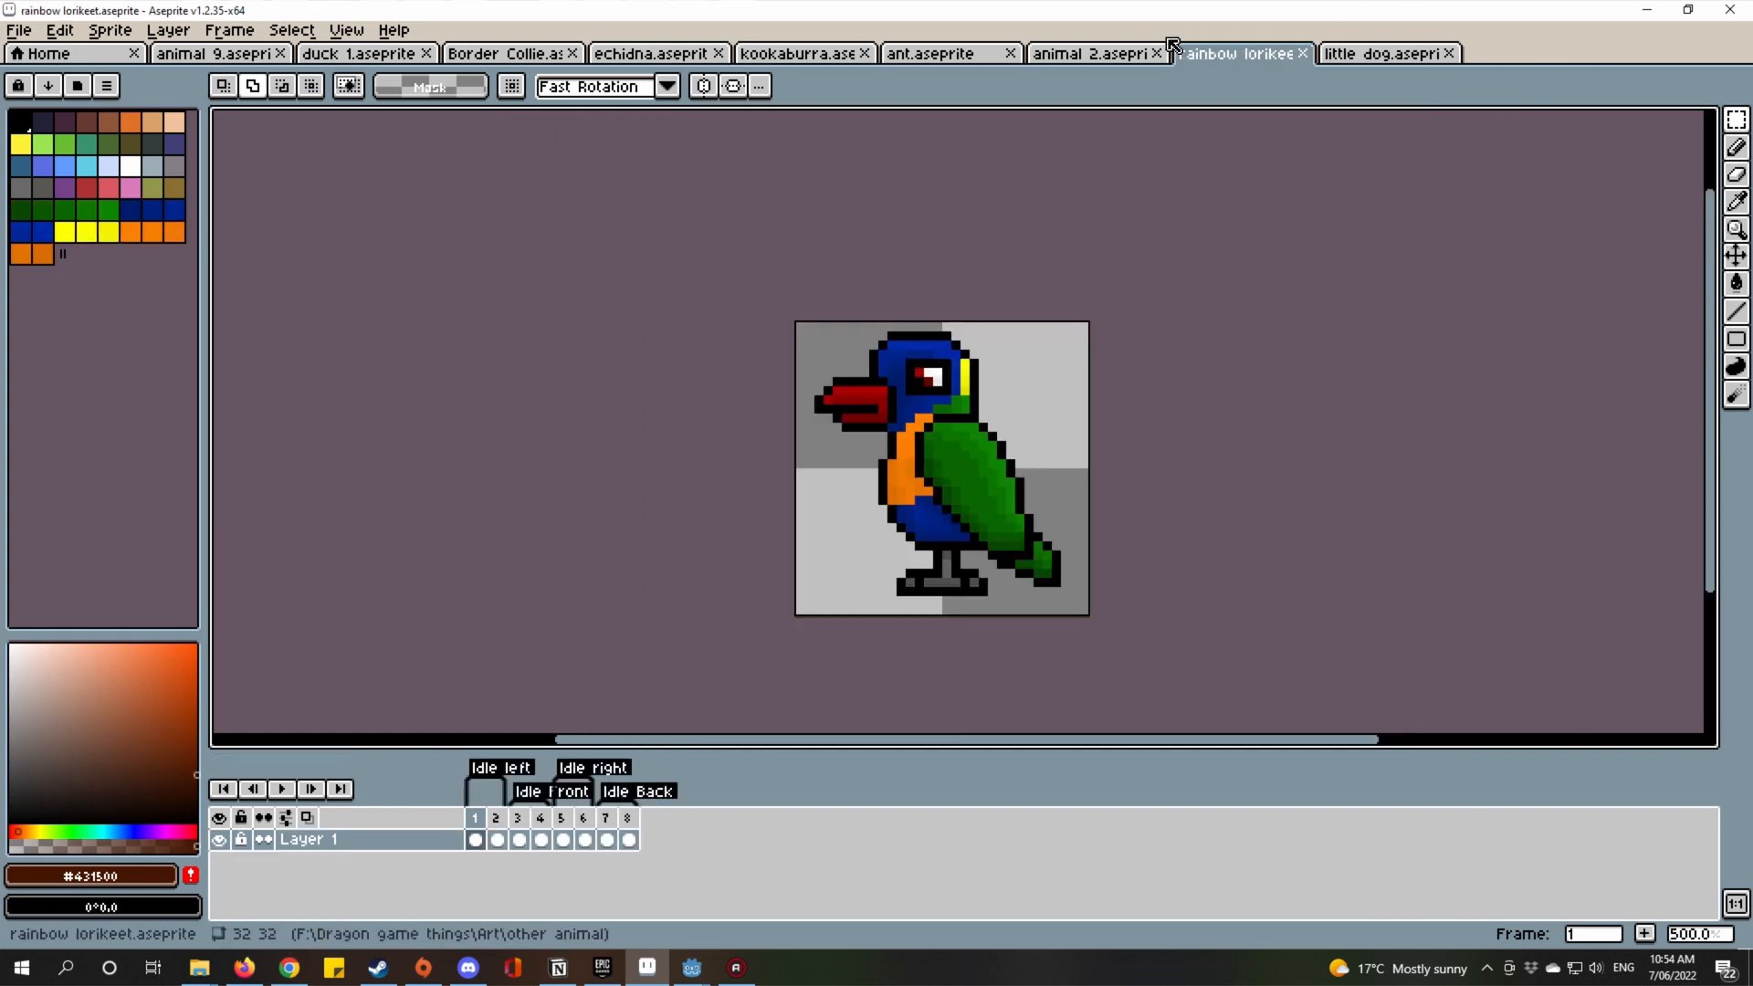
Go to the animal 2 sprite and preview the frames of its Attack1 right animation, stopping playback when finished.
{"action": "left_click", "coordinate": [1141, 48]}
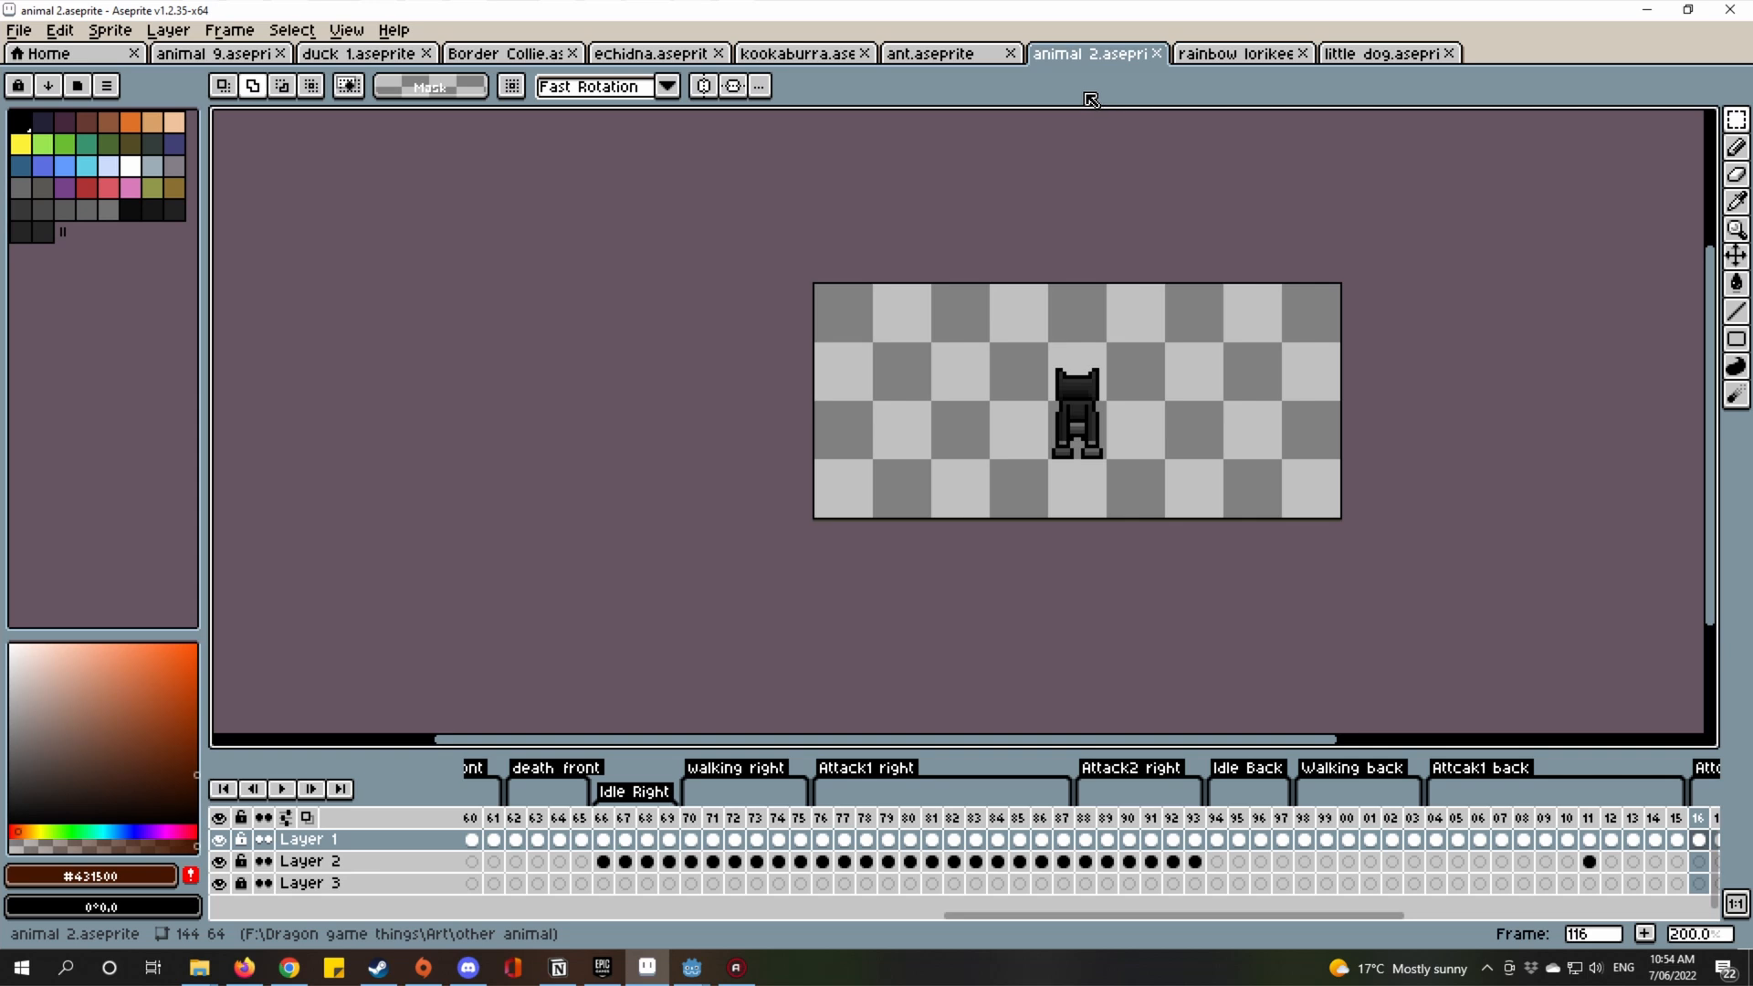
{"action": "left_click_drag", "start_coordinate": [988, 915], "coordinate": [966, 933]}
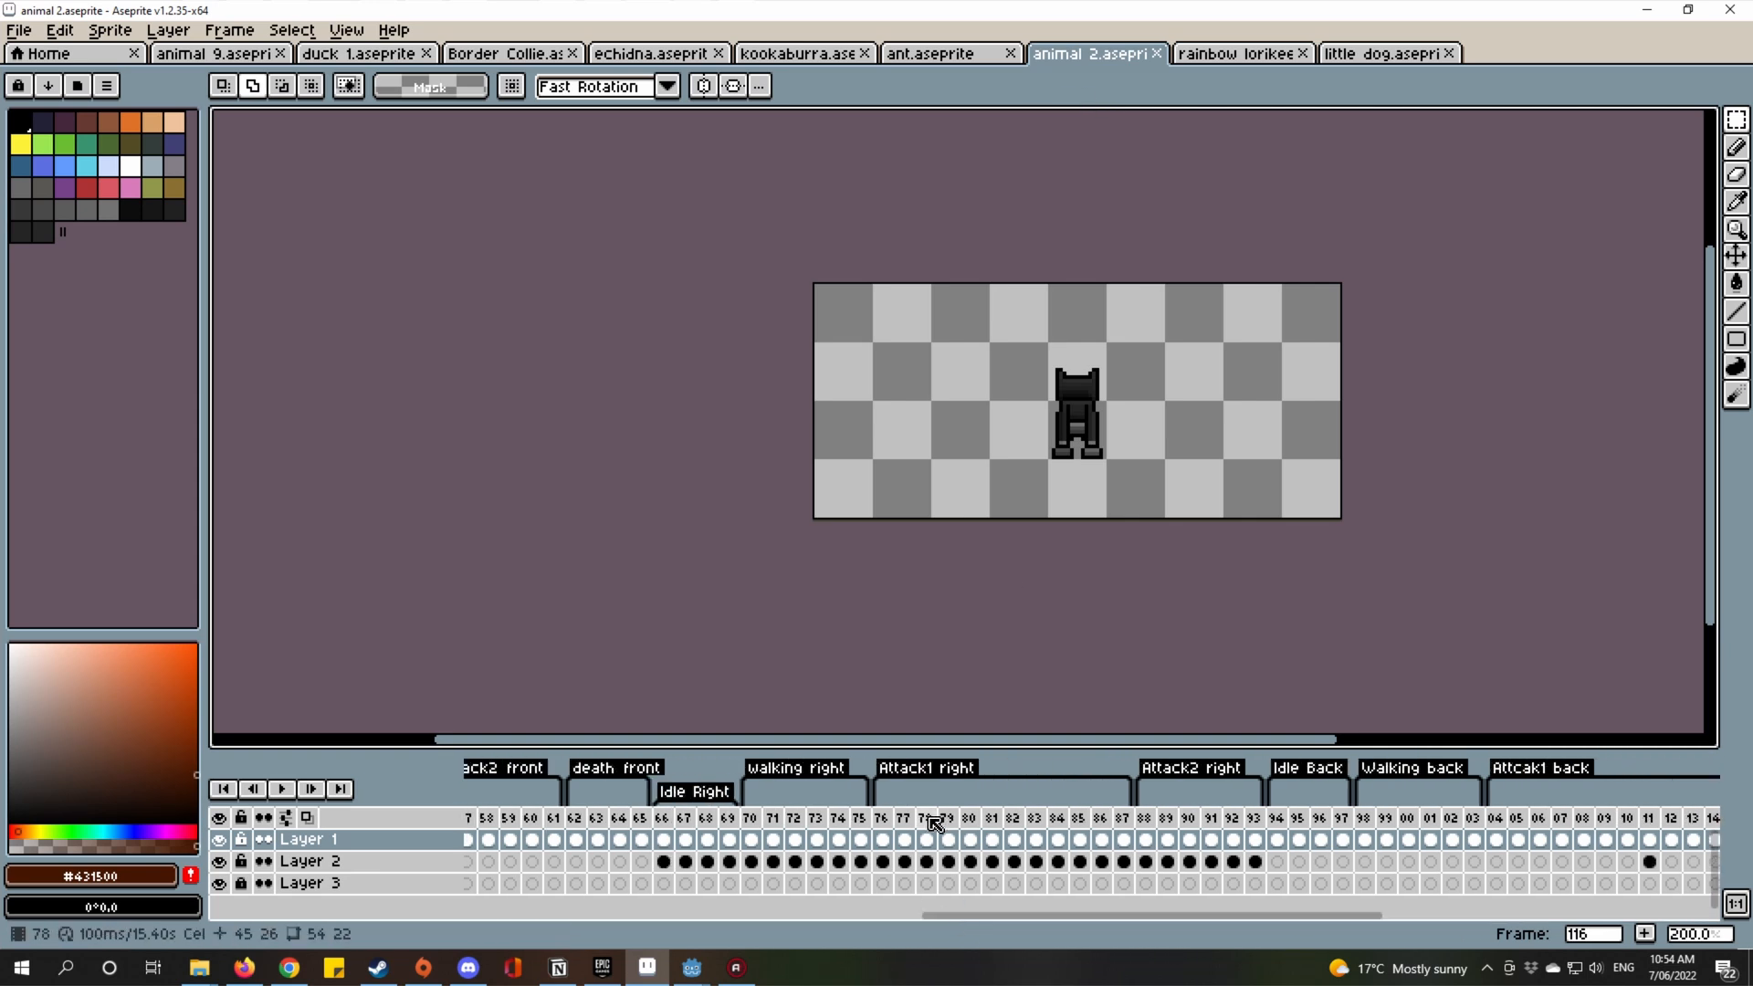
{"action": "left_click", "coordinate": [285, 791]}
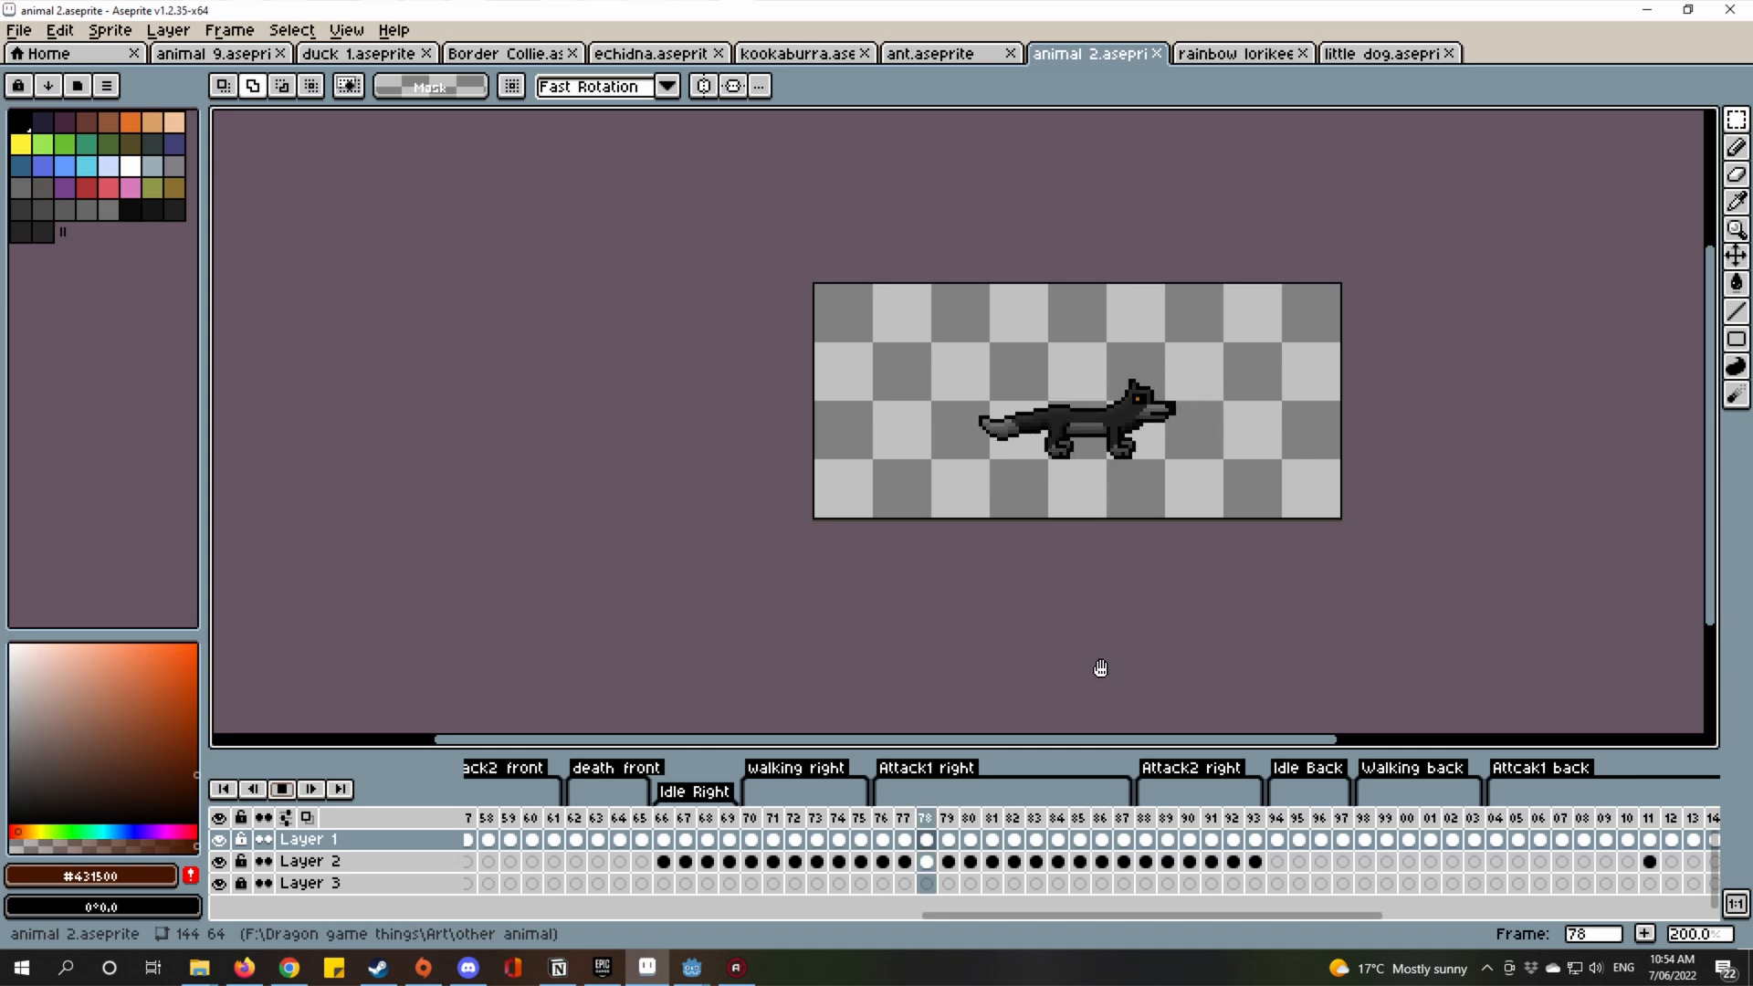
{"action": "left_click", "coordinate": [291, 796]}
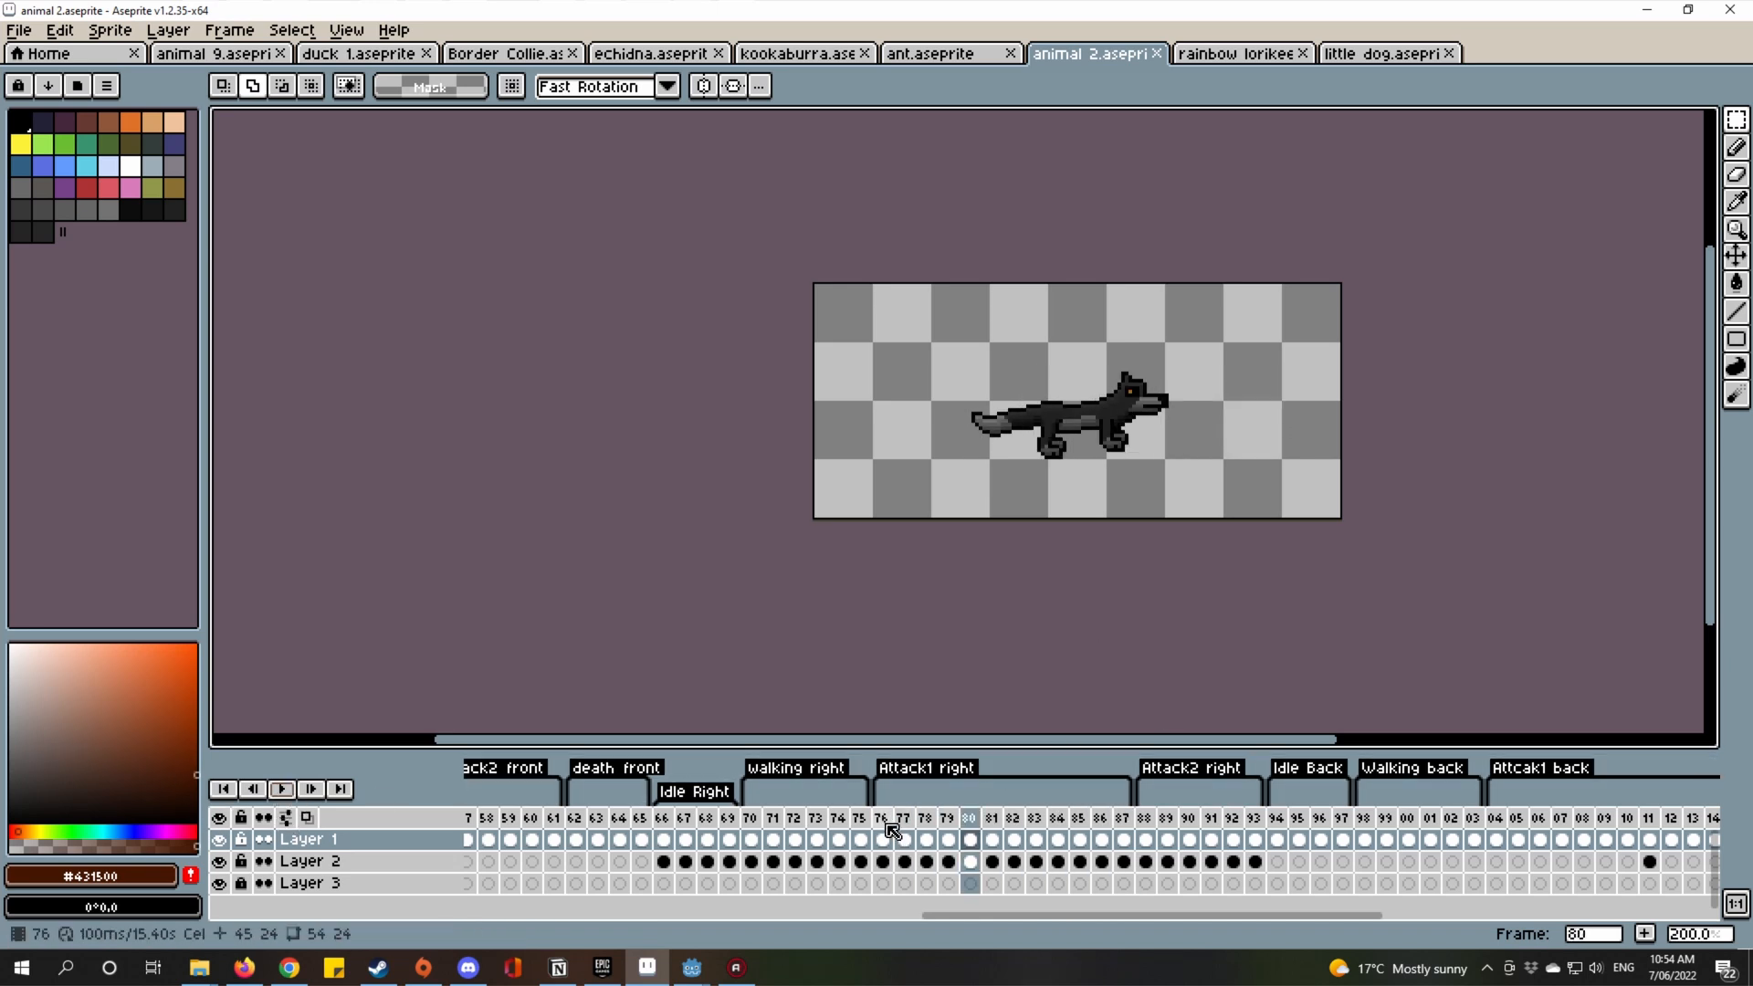
Inspect Attack1 right frames 76 to 84, the first Attack2 right frame and the first Idle Back frame.
{"action": "left_click_drag", "start_coordinate": [881, 818], "coordinate": [1057, 860]}
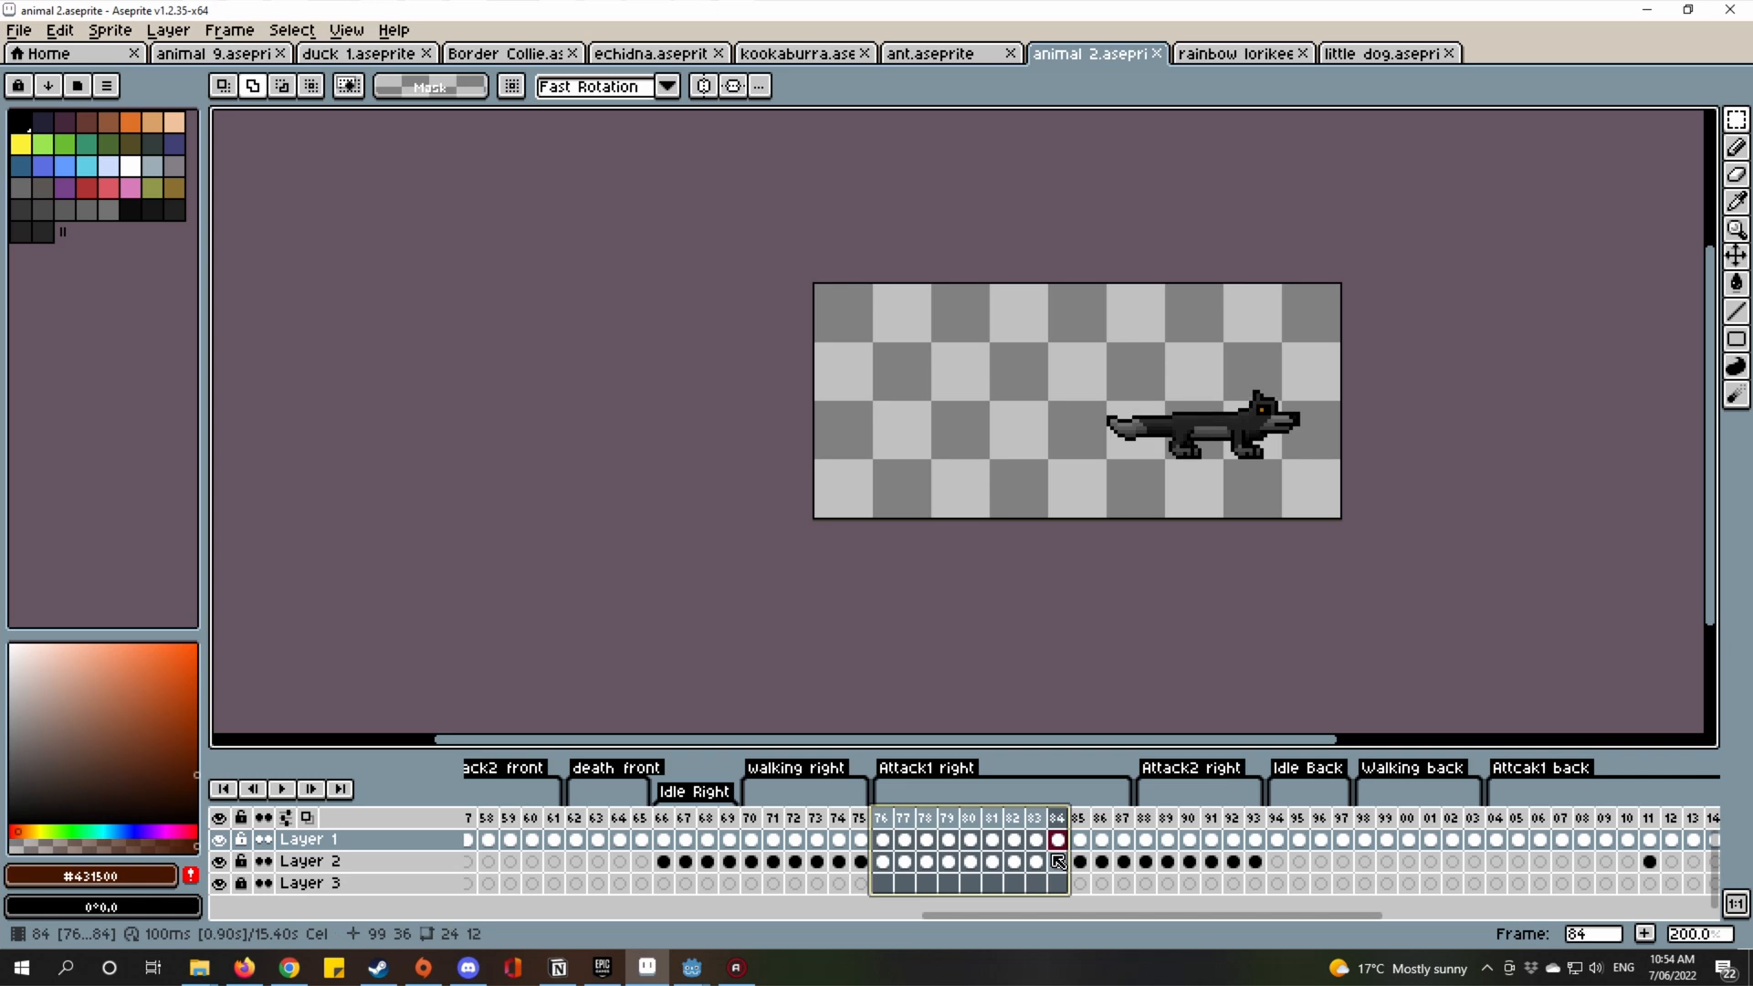
{"action": "mouse_move", "coordinate": [1153, 827]}
{"action": "left_mouse_down"}
{"action": "mouse_move", "coordinate": [1272, 841]}
{"action": "mouse_move", "coordinate": [1145, 844]}
{"action": "left_mouse_up"}
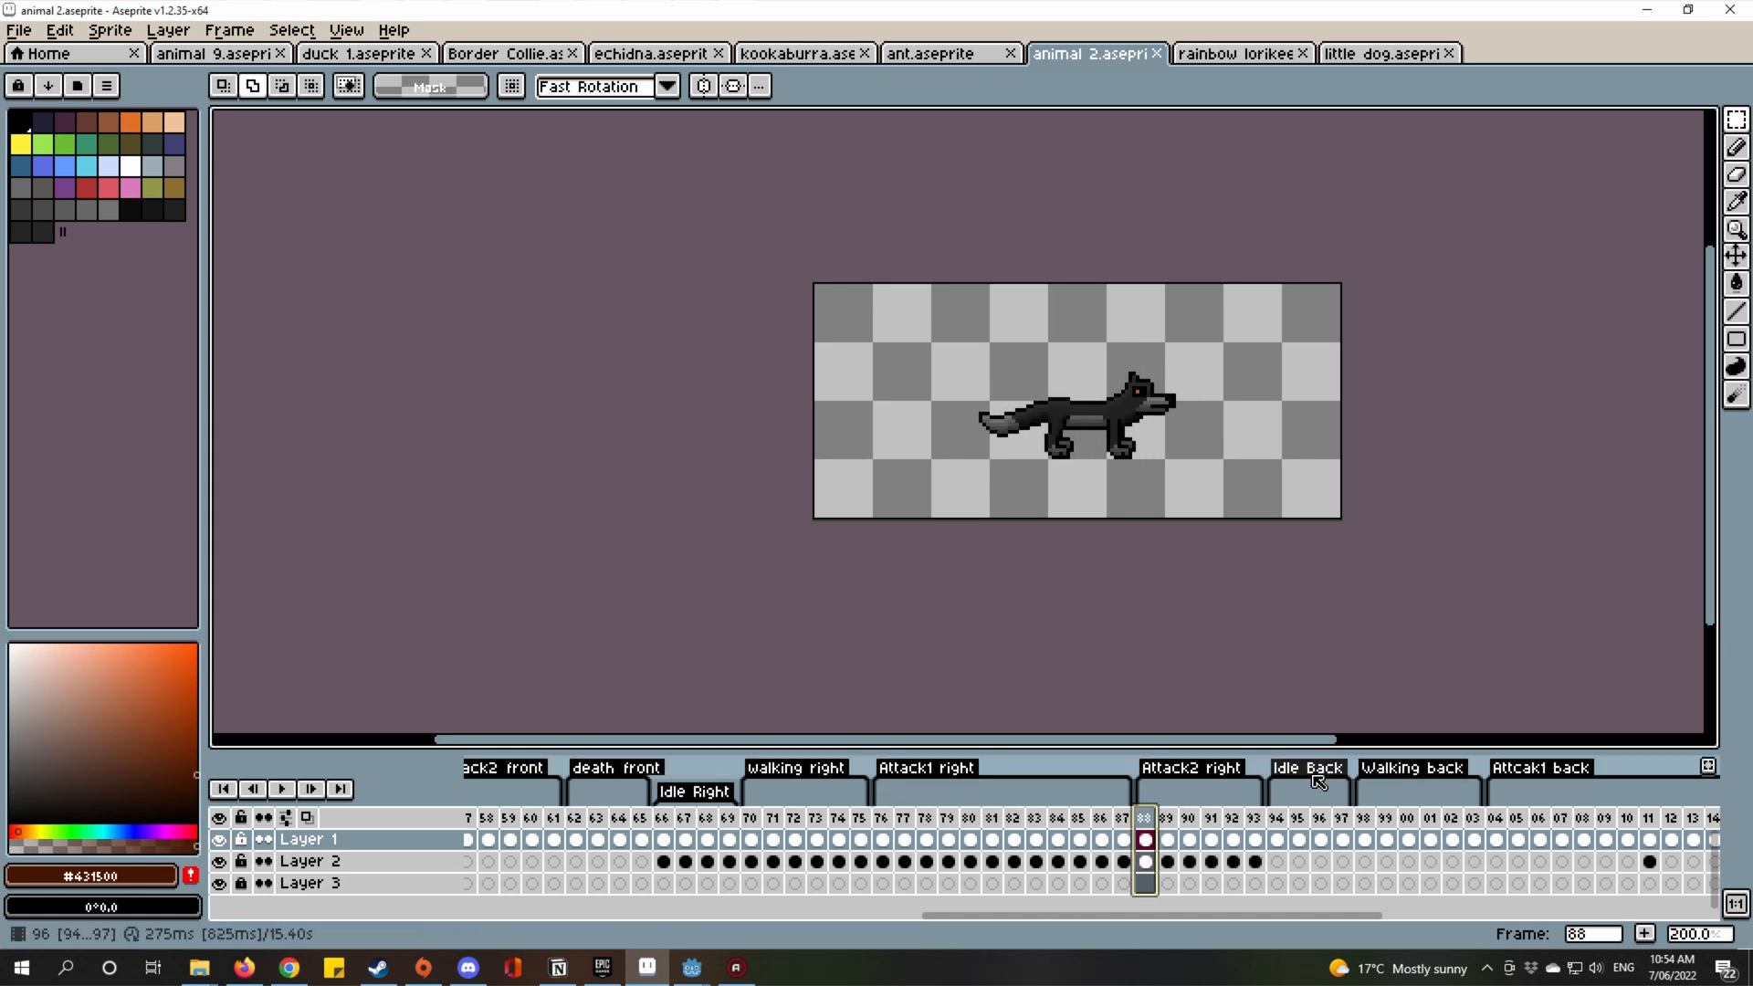
{"action": "left_click", "coordinate": [1279, 819]}
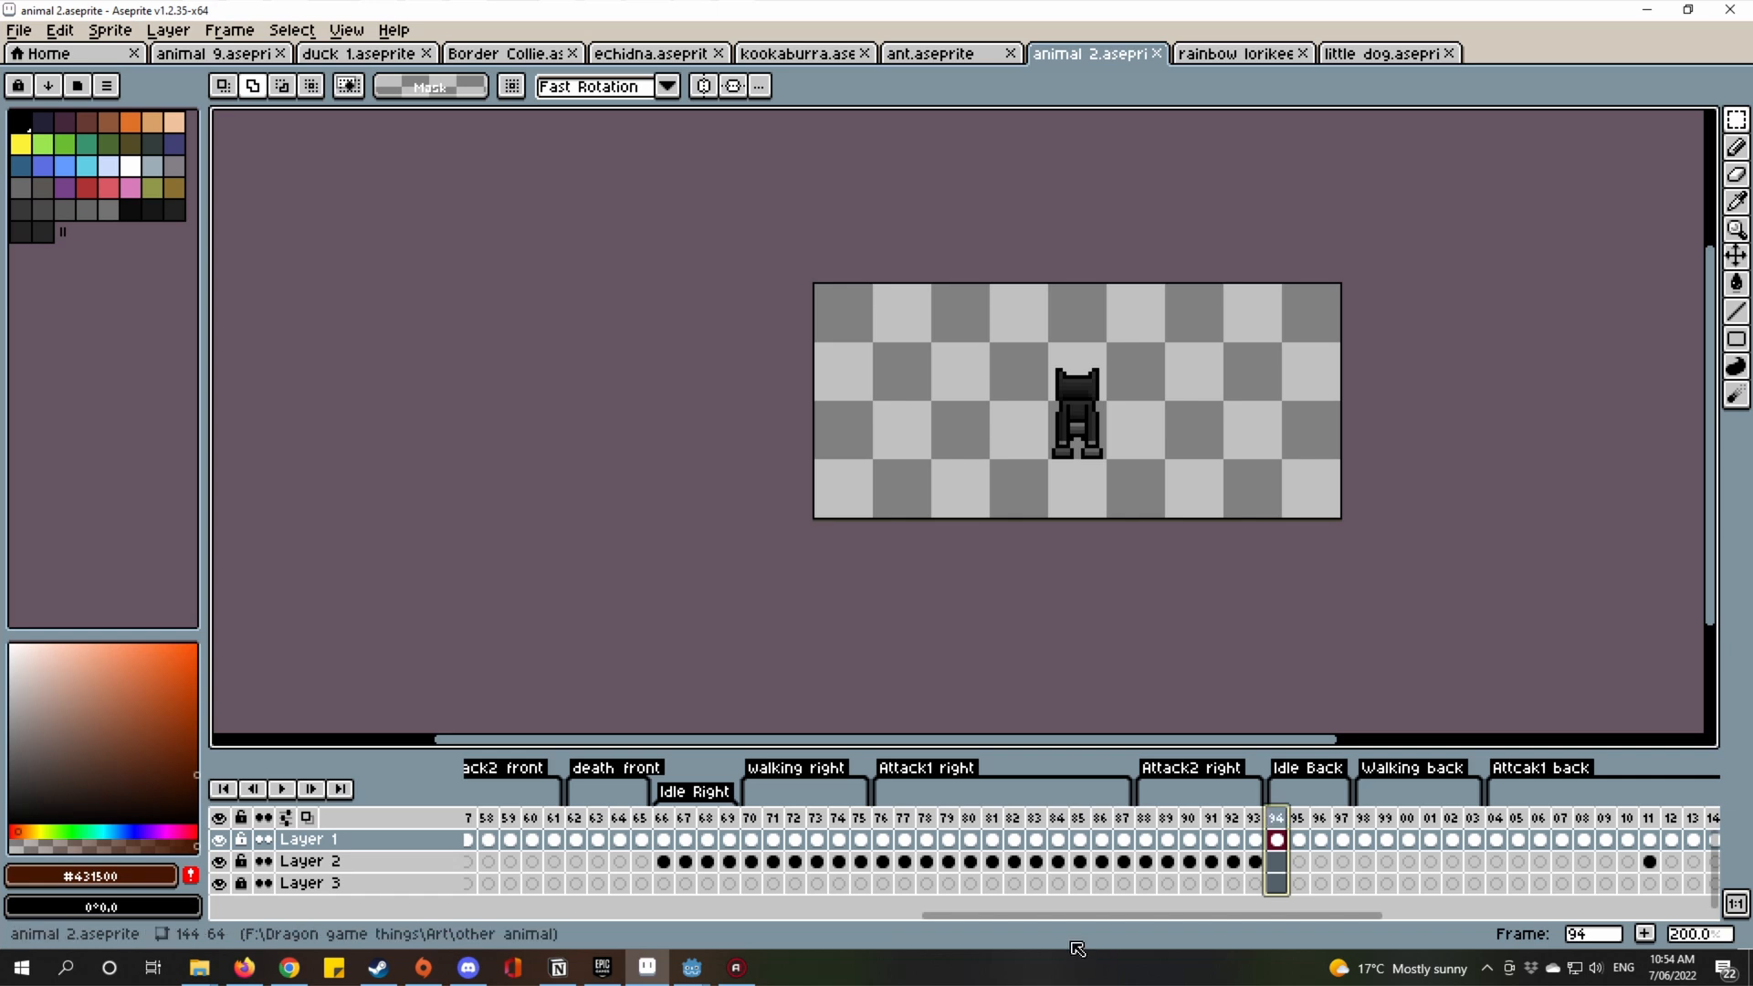
Preview animal 2's Walking left animation from frame 6, stopping playback when finished.
{"action": "left_click_drag", "start_coordinate": [1093, 916], "coordinate": [548, 940]}
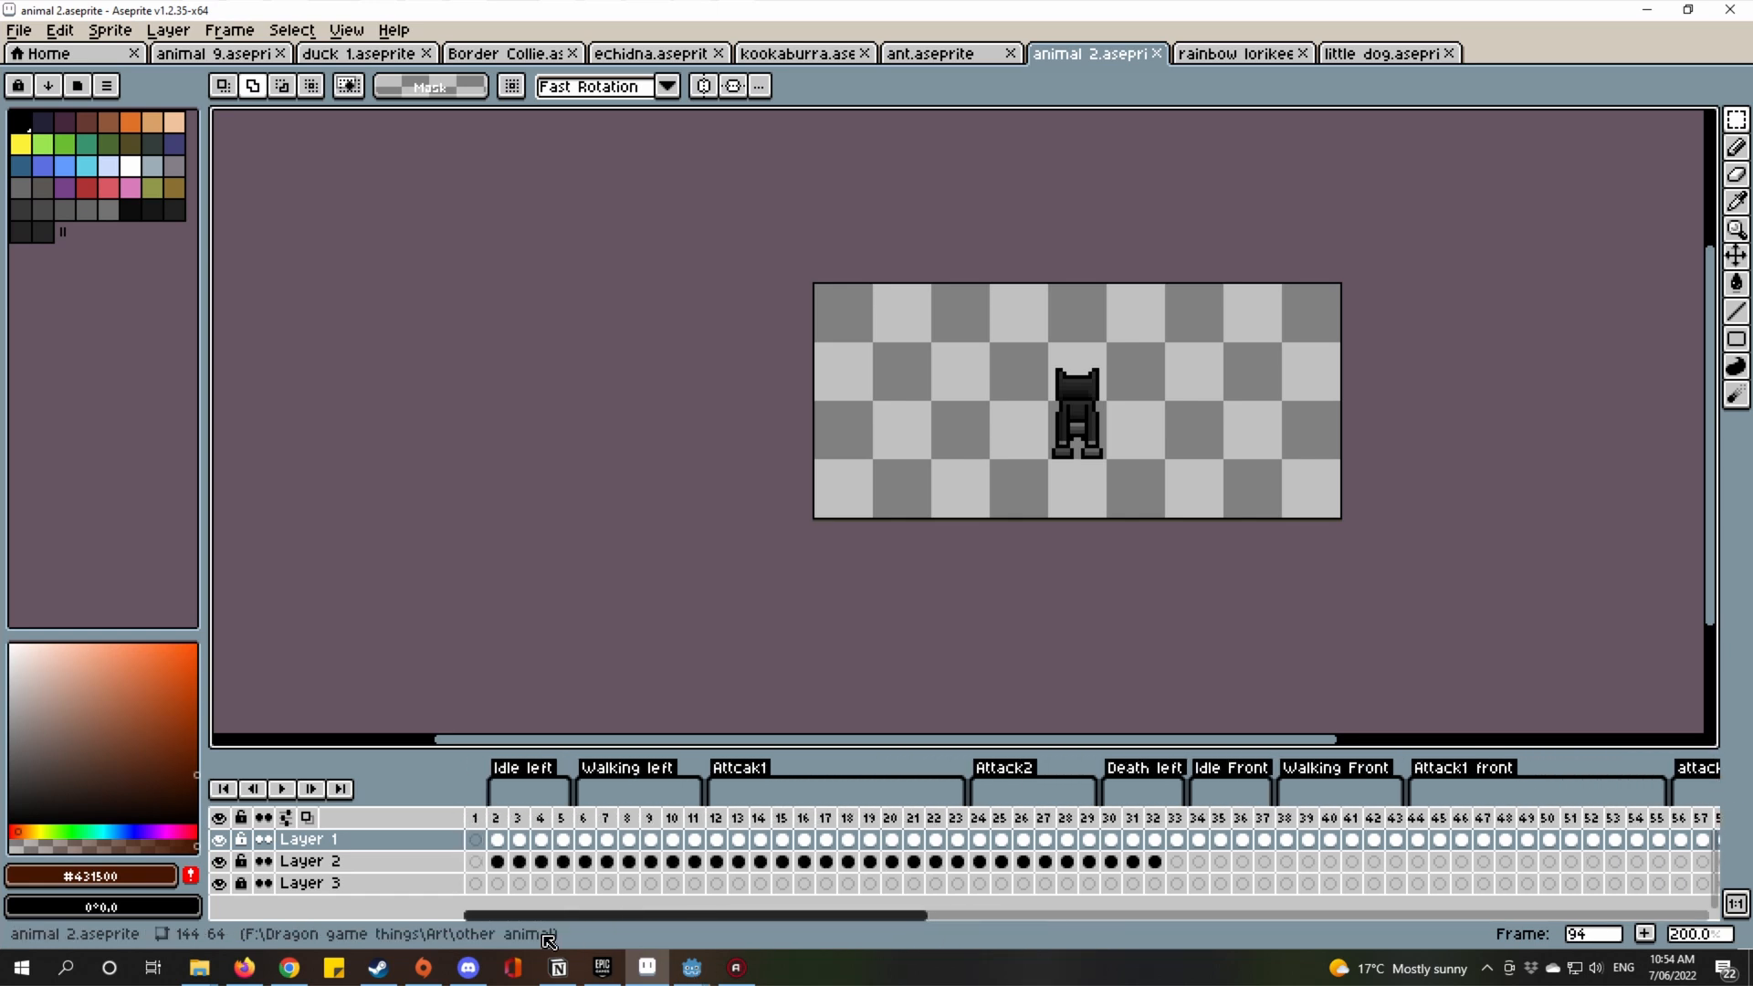
{"action": "left_click_drag", "start_coordinate": [495, 837], "coordinate": [636, 818]}
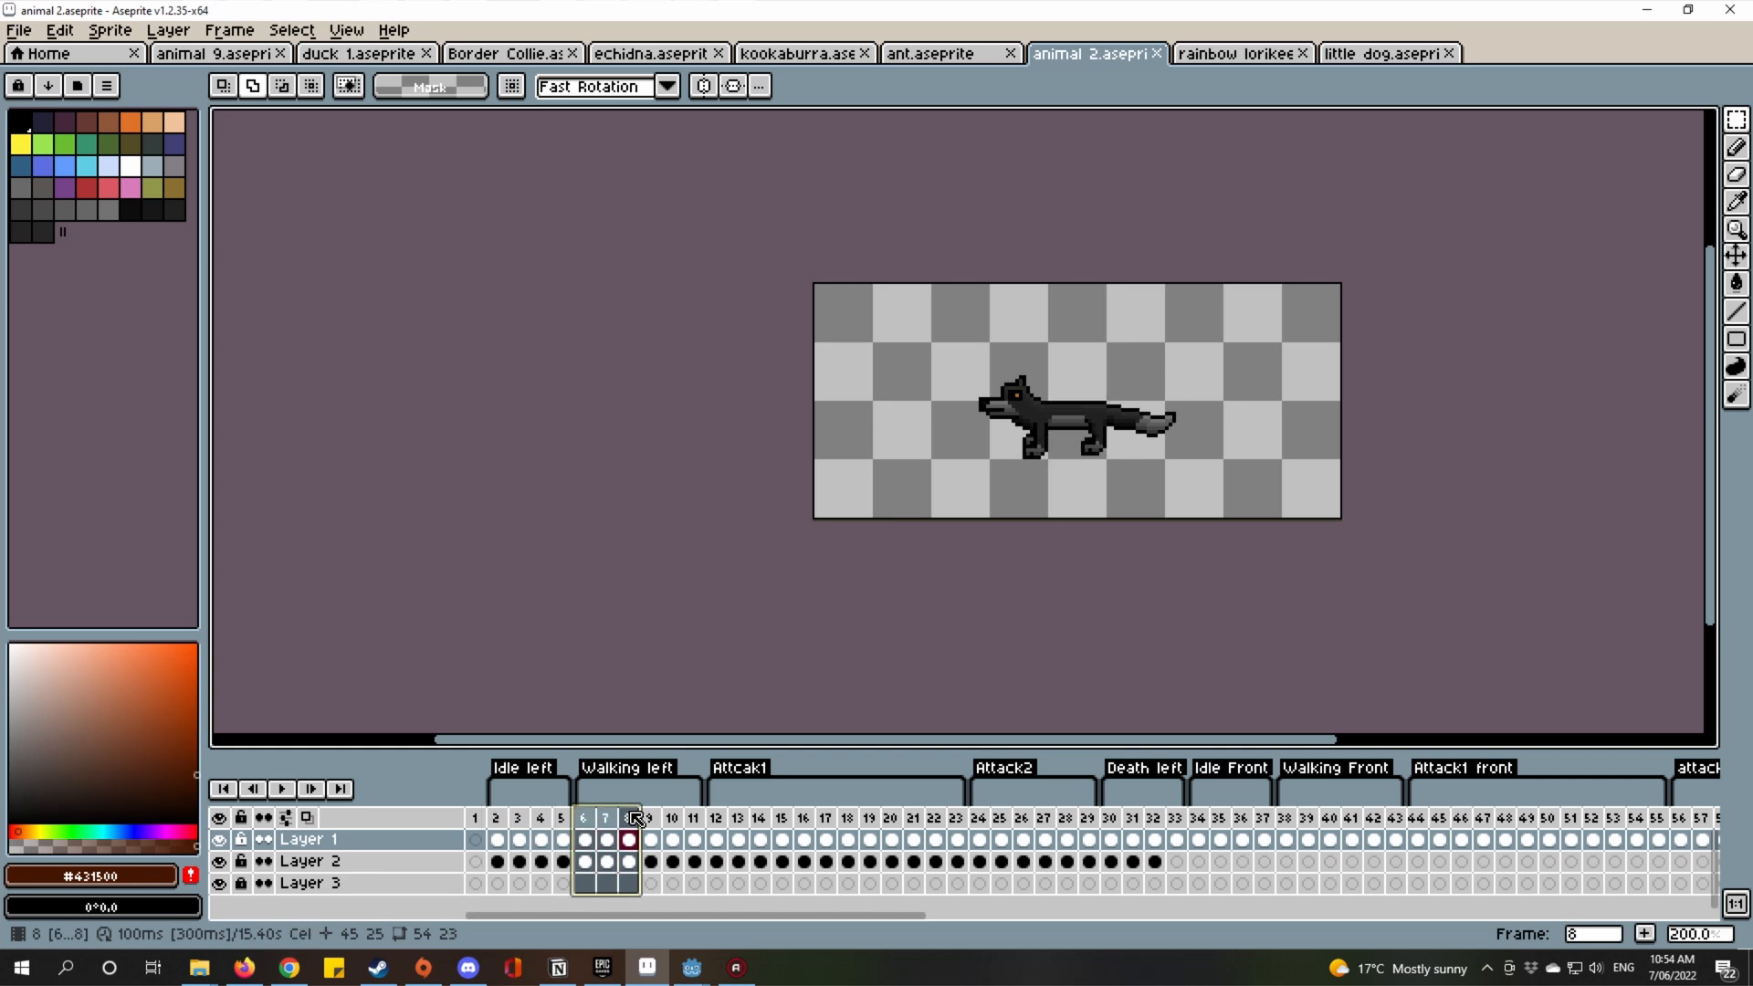
{"action": "left_click", "coordinate": [586, 818]}
{"action": "left_click", "coordinate": [282, 791]}
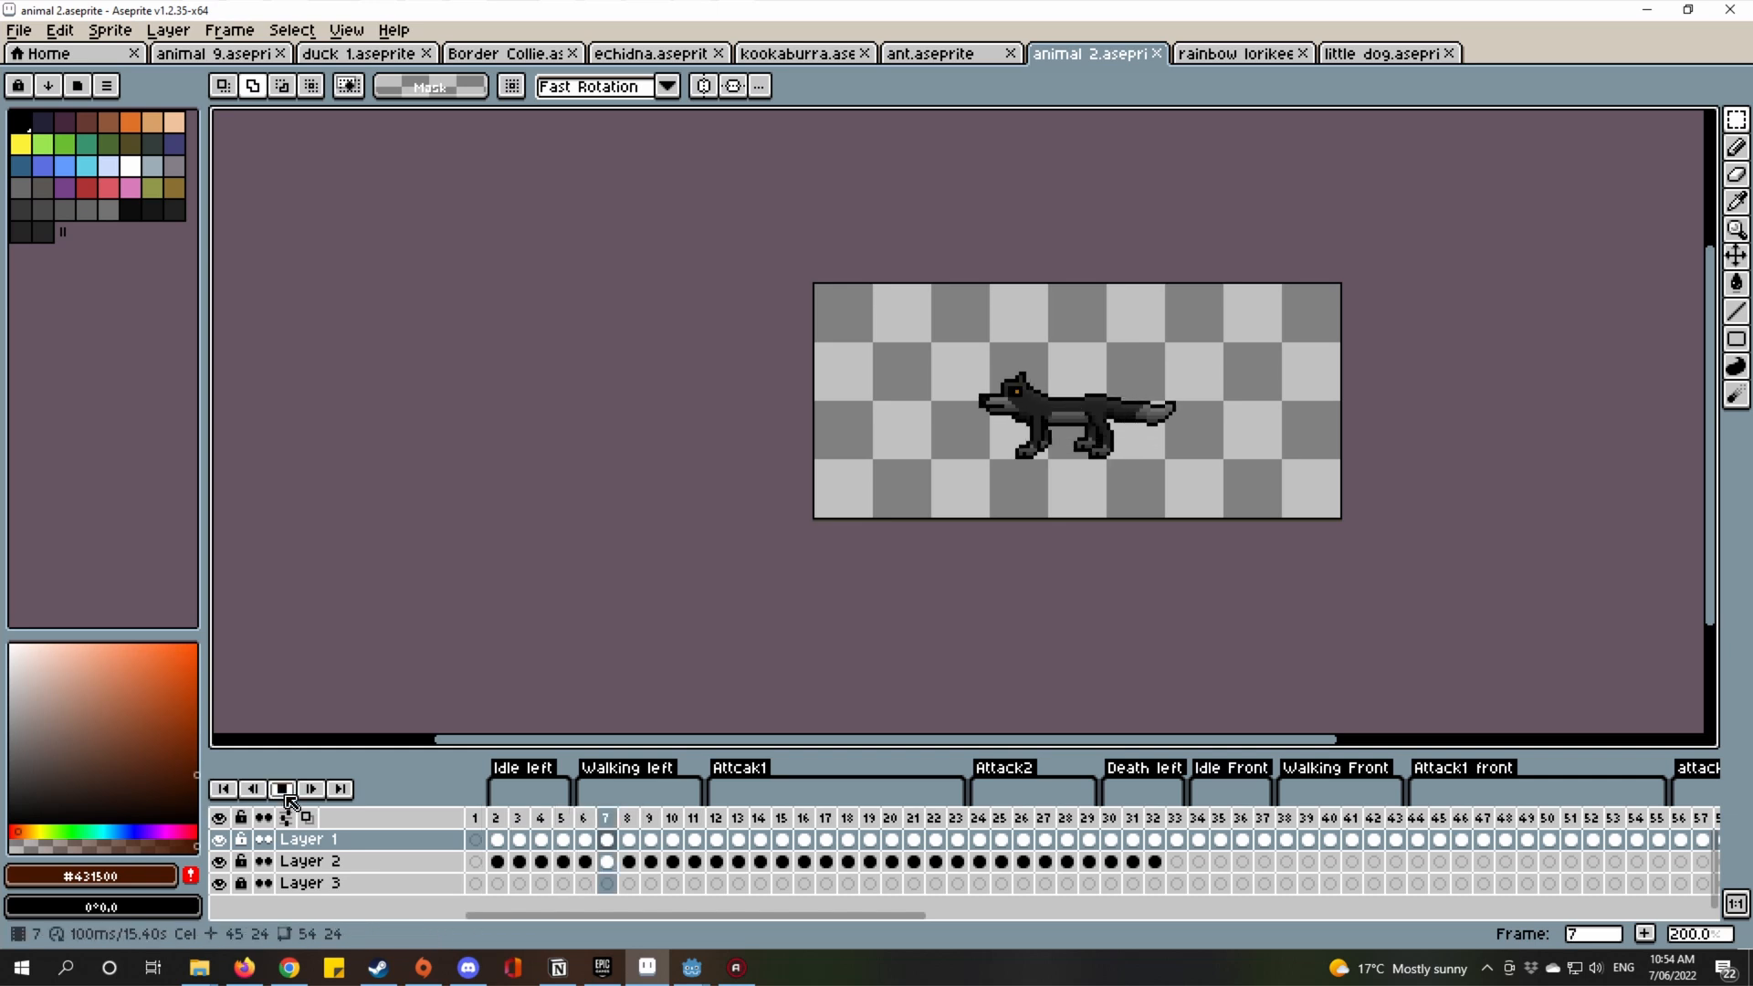
{"action": "left_click", "coordinate": [285, 792]}
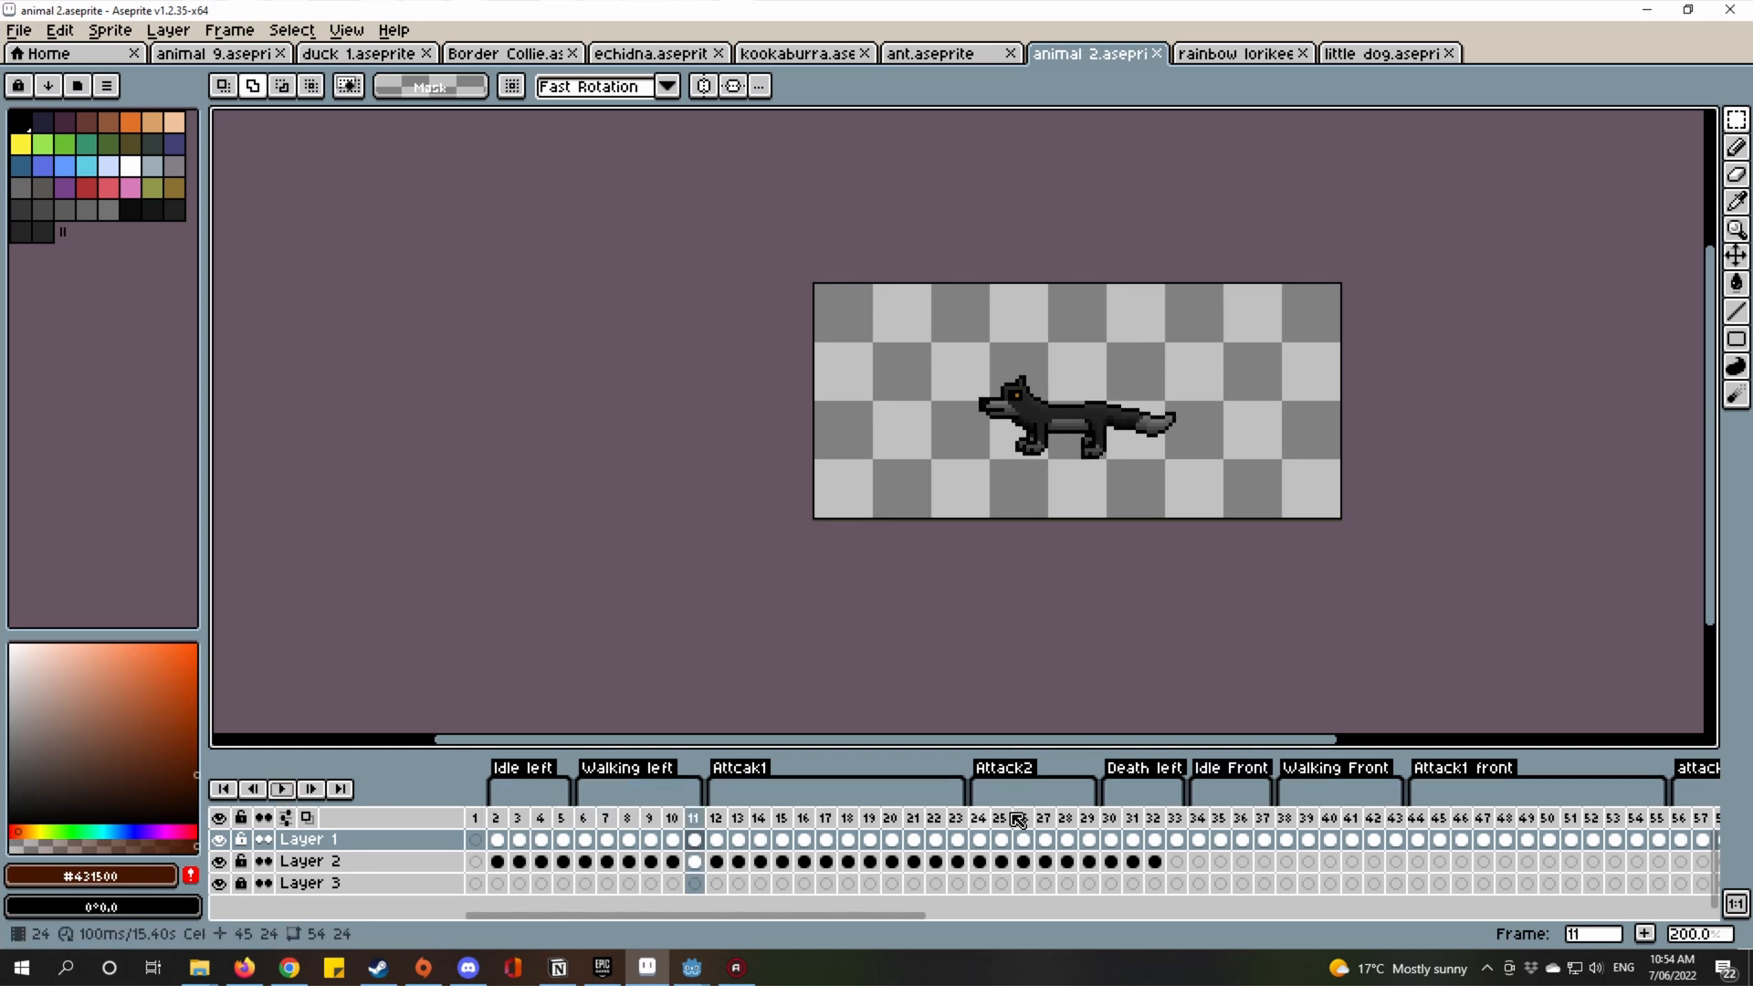
Preview animal 2's animations from Attcak1, Death left and Idle Front, stop playback and close the sprite.
{"action": "left_click", "coordinate": [716, 838]}
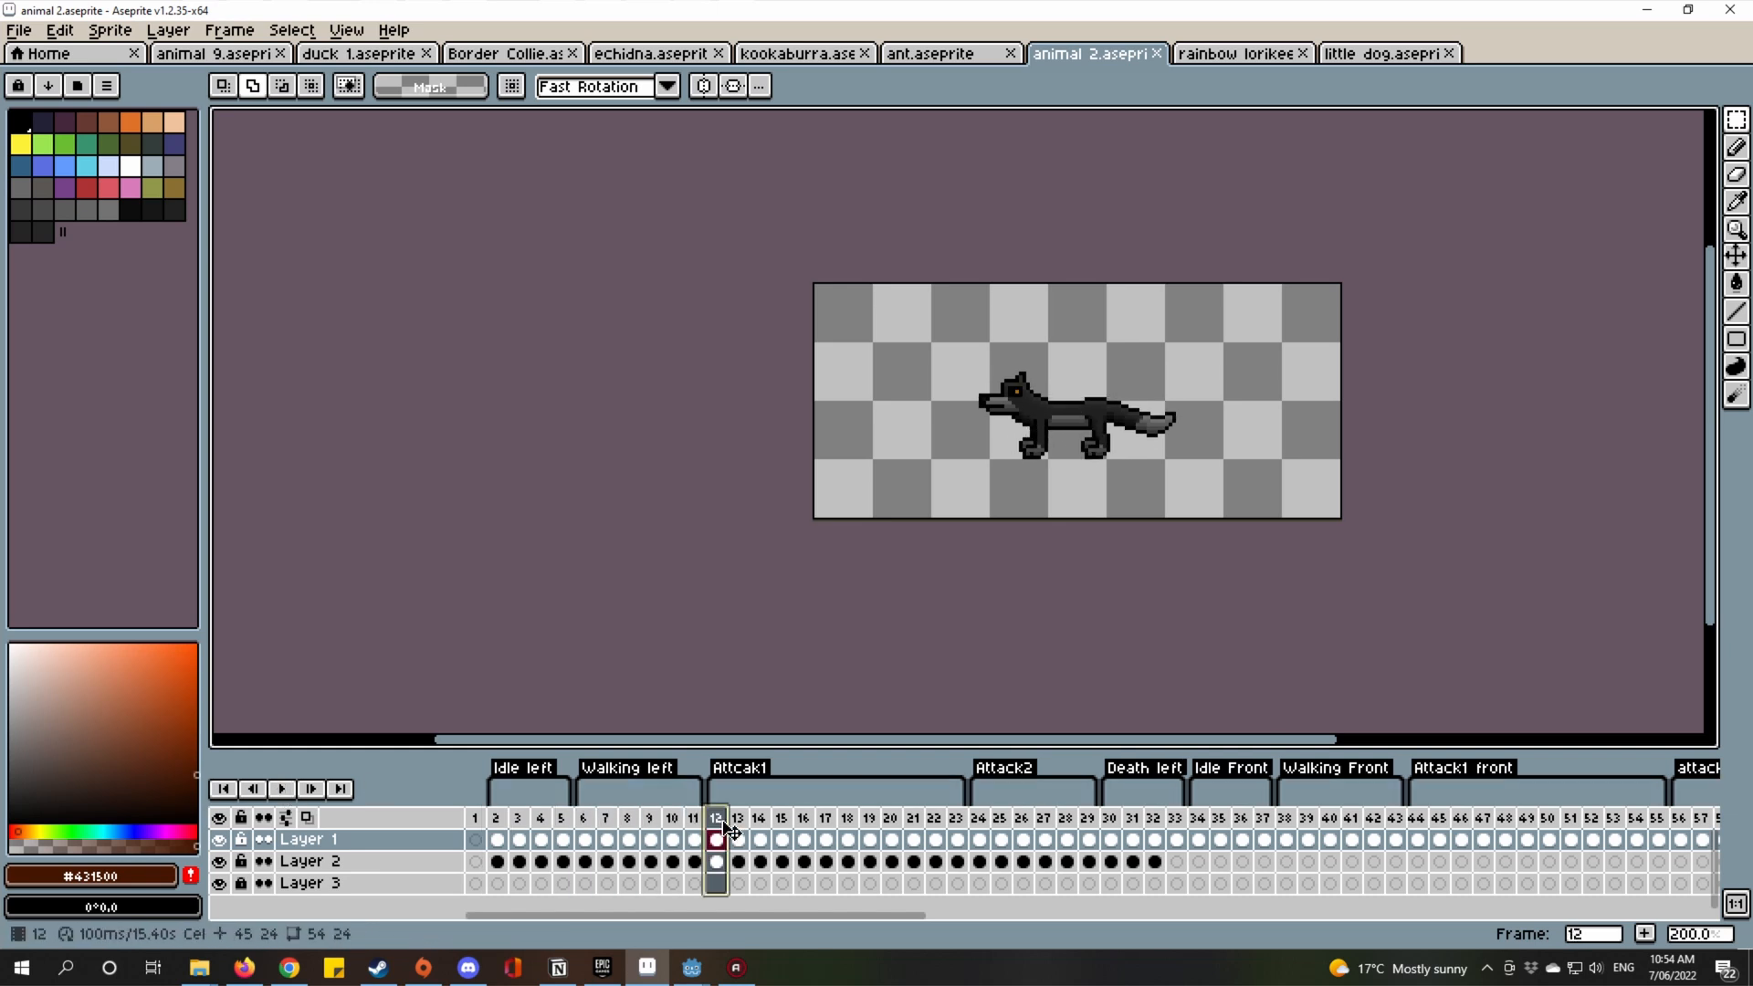
{"action": "left_click", "coordinate": [285, 791]}
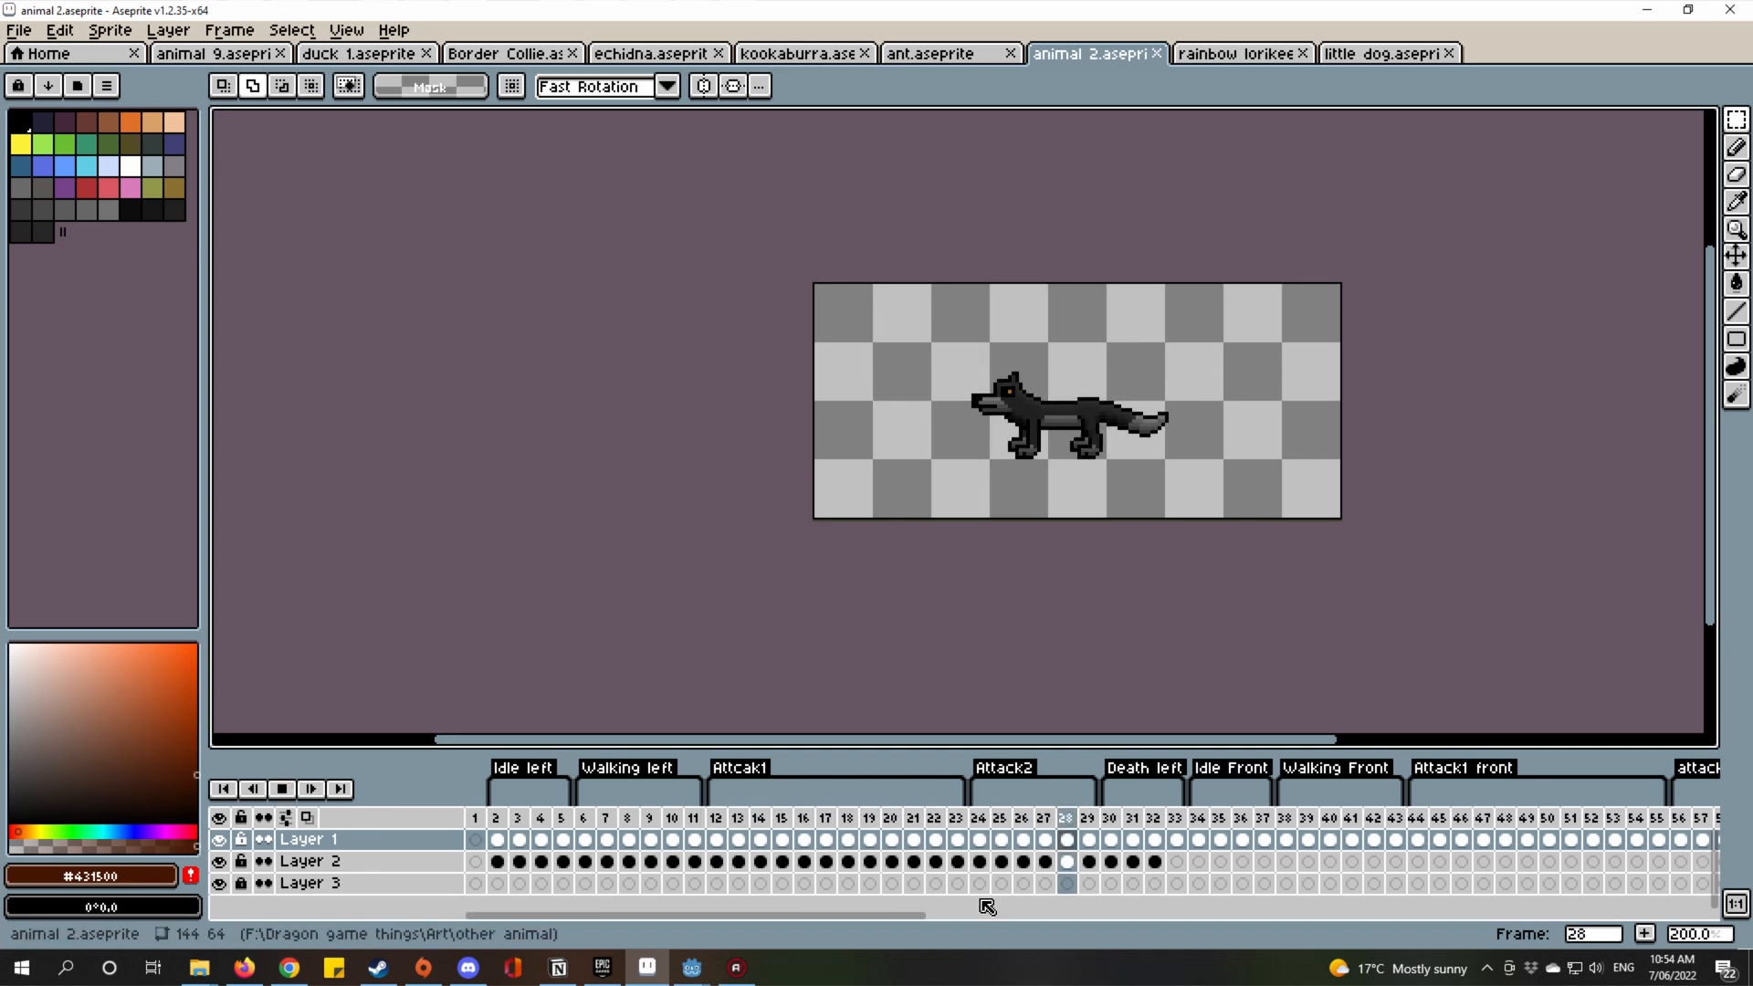
{"action": "left_click", "coordinate": [1111, 822]}
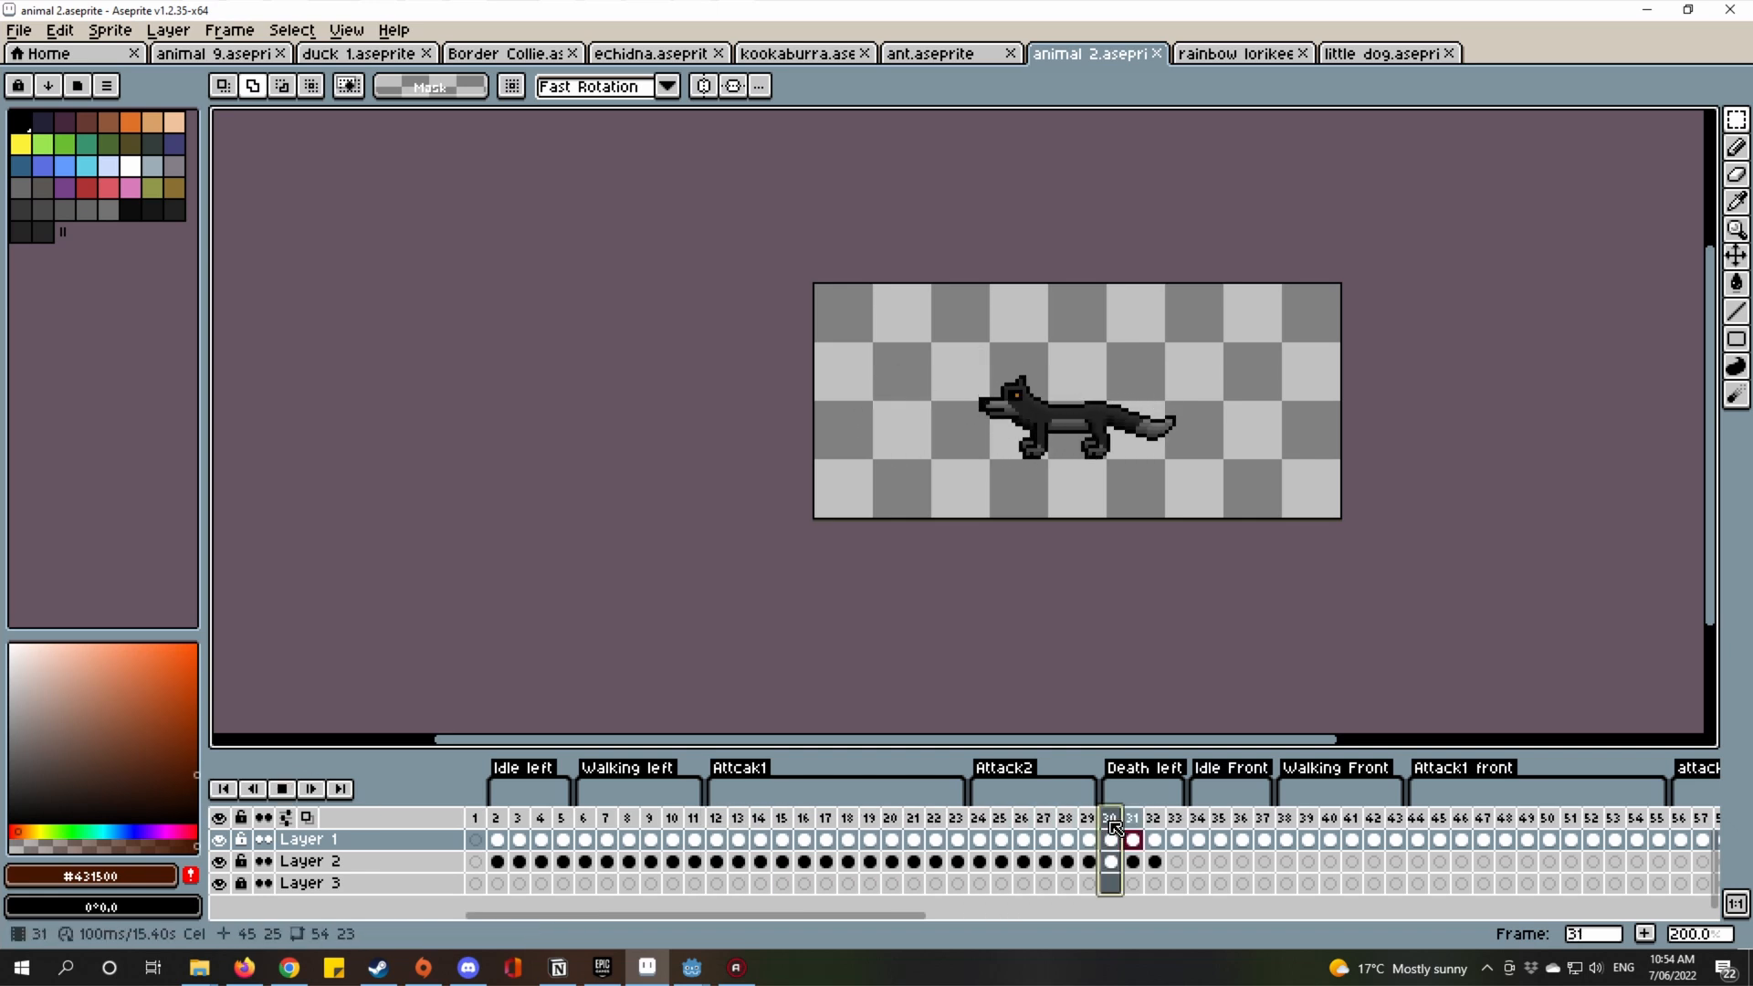
{"action": "left_click", "coordinate": [1197, 822]}
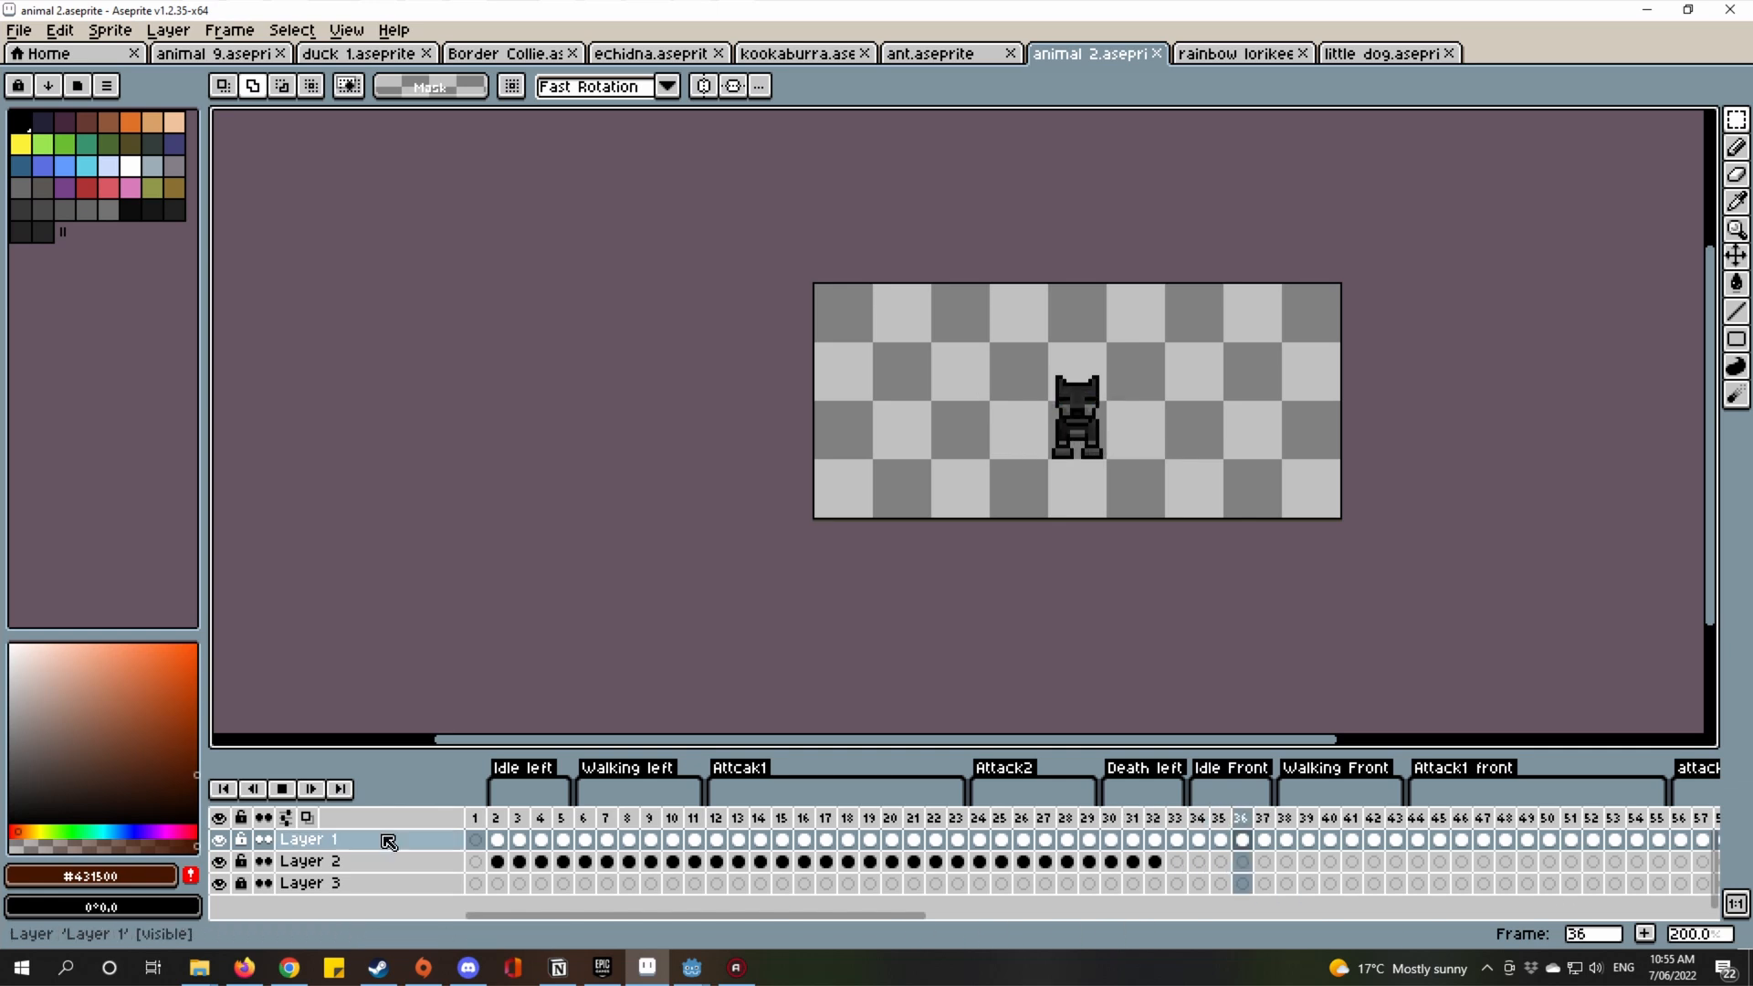
{"action": "left_click", "coordinate": [281, 789]}
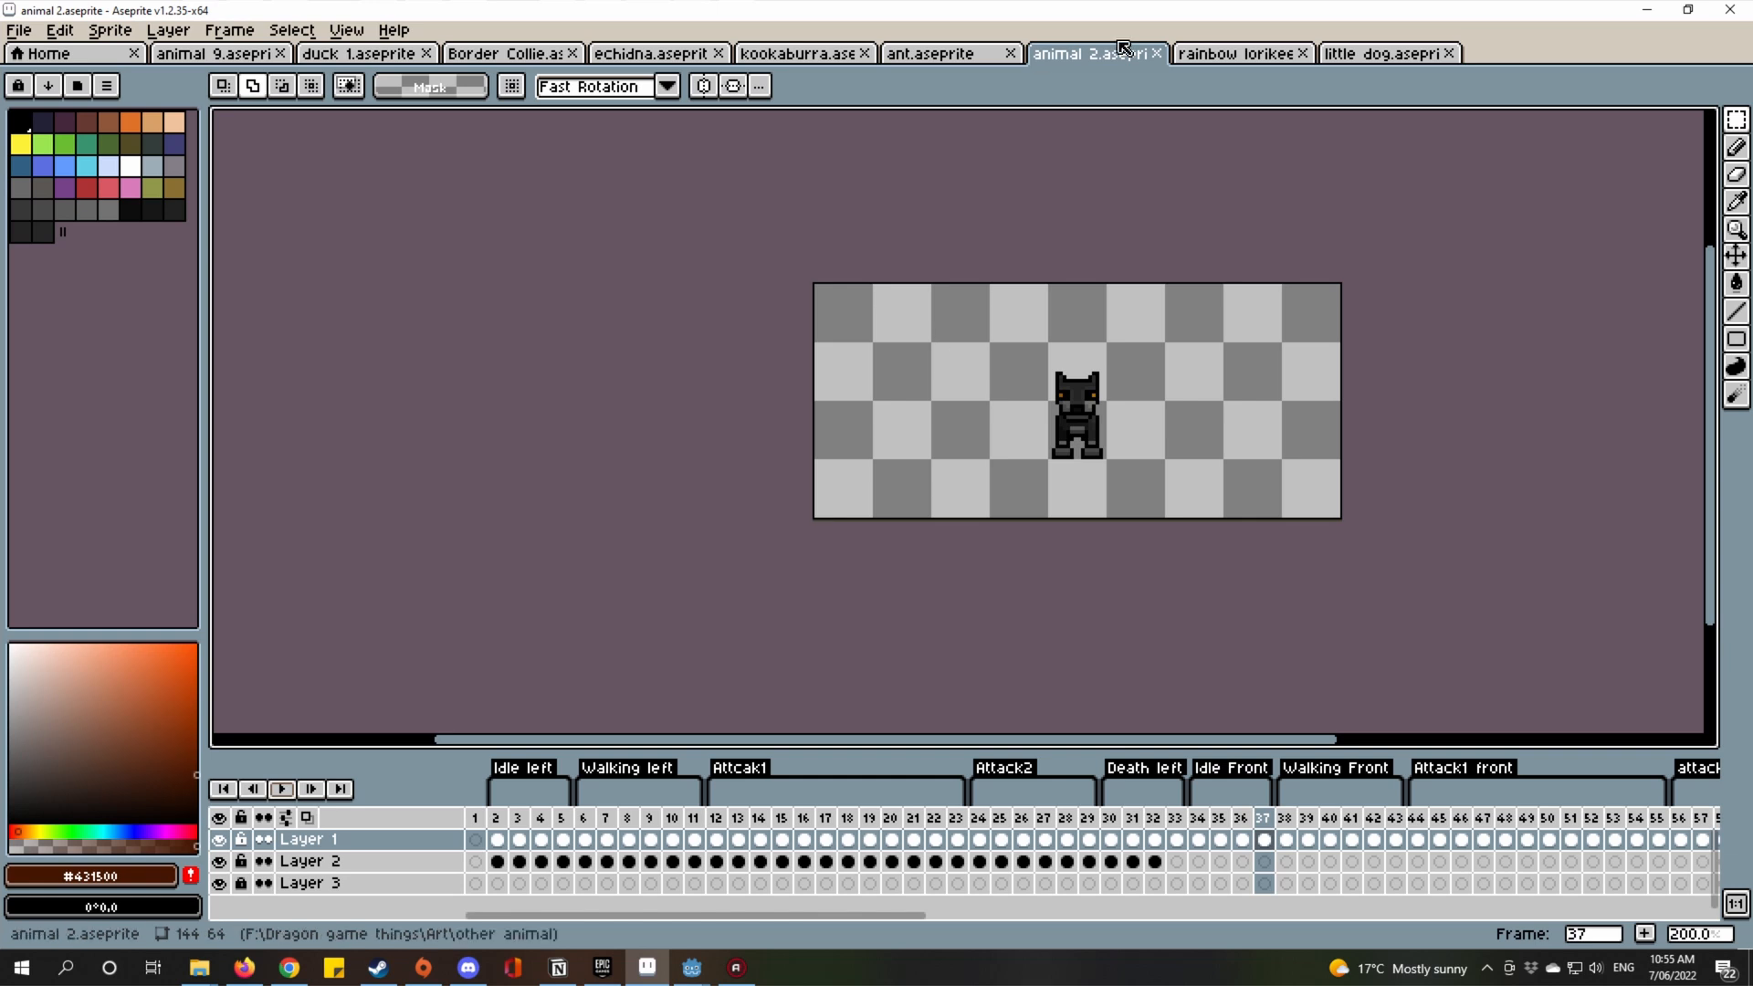
{"action": "left_click", "coordinate": [1157, 54]}
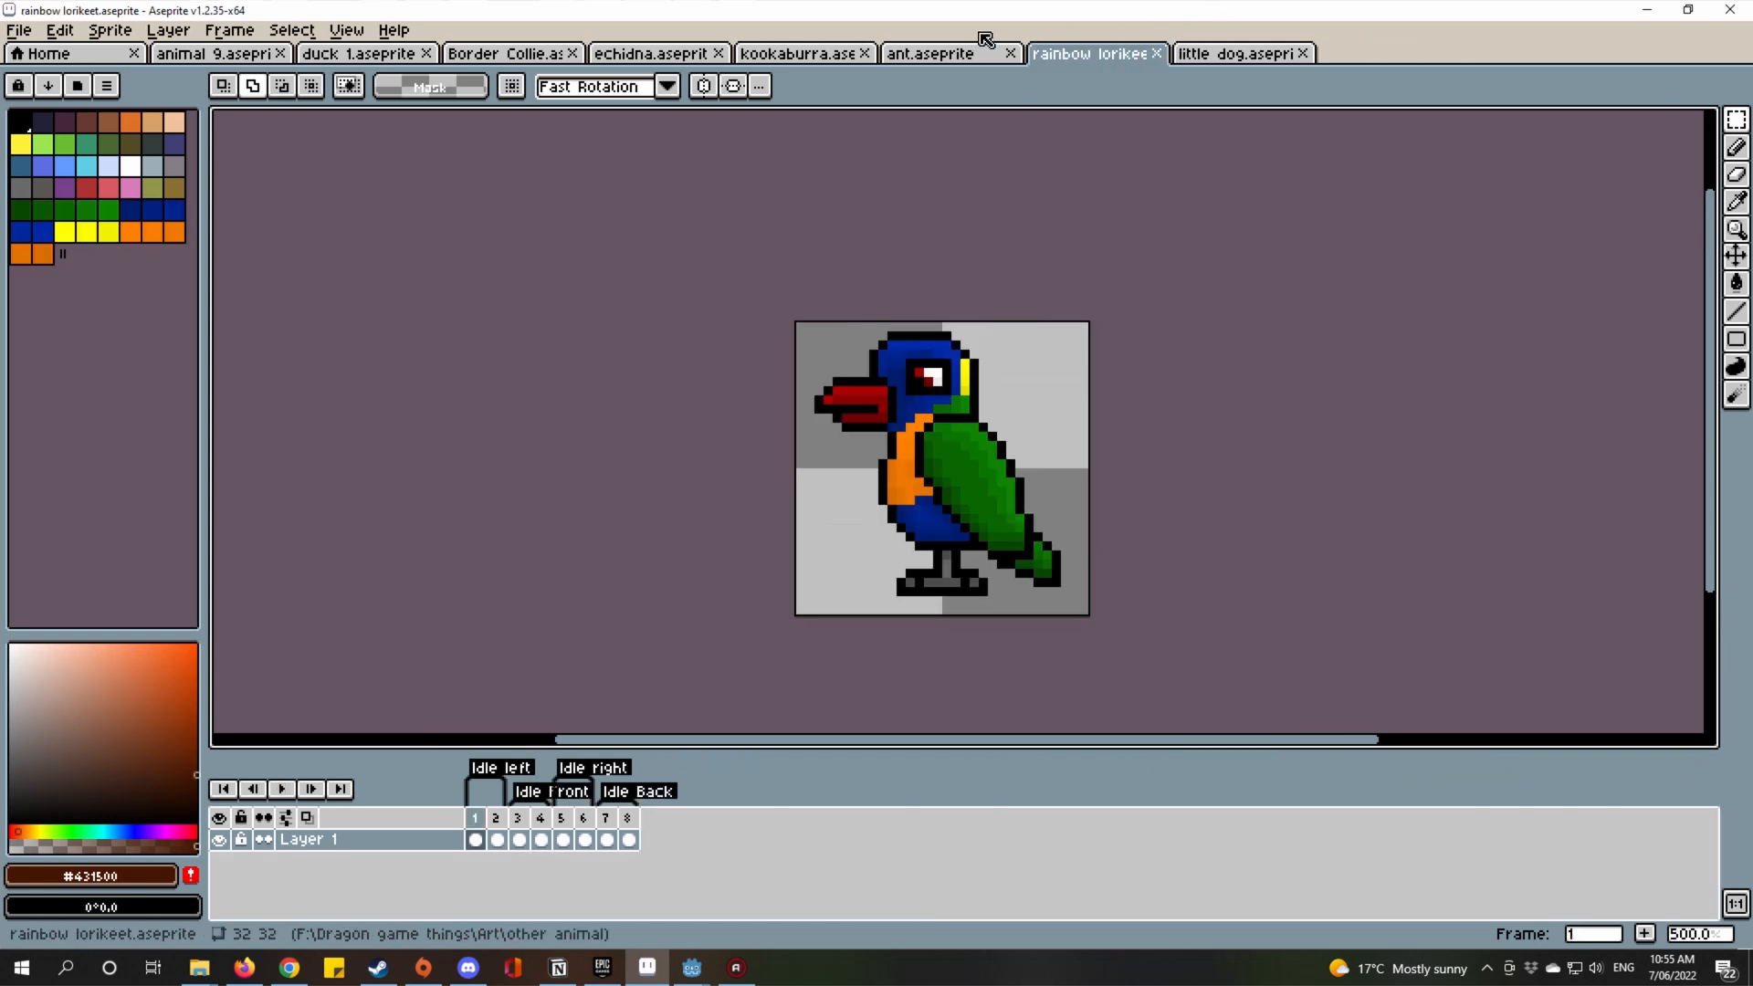
Go to the ant sprite and preview its Idle animation, stopping playback when finished.
{"action": "left_click", "coordinate": [929, 54]}
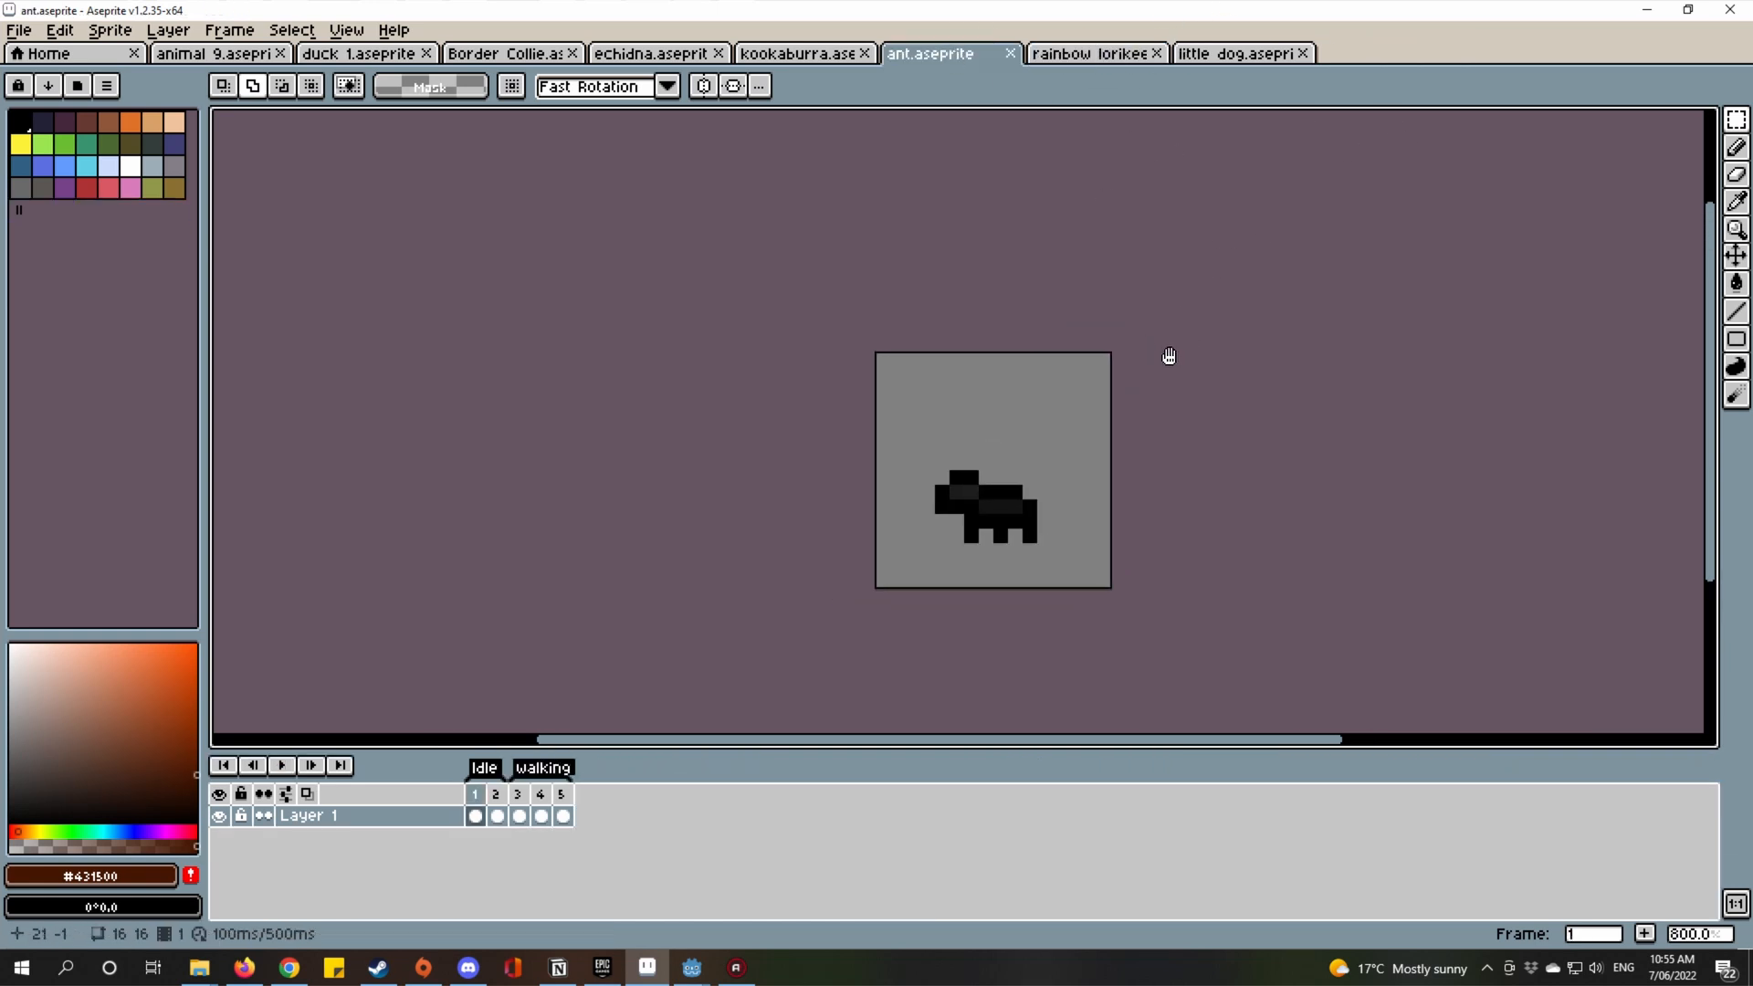
{"action": "scroll", "coordinate": [1181, 348], "scroll_direction": "up", "scroll_amount": 3}
{"action": "scroll", "coordinate": [1119, 383], "scroll_direction": "down", "scroll_amount": 2}
{"action": "scroll", "coordinate": [1133, 363], "scroll_direction": "up", "scroll_amount": 1}
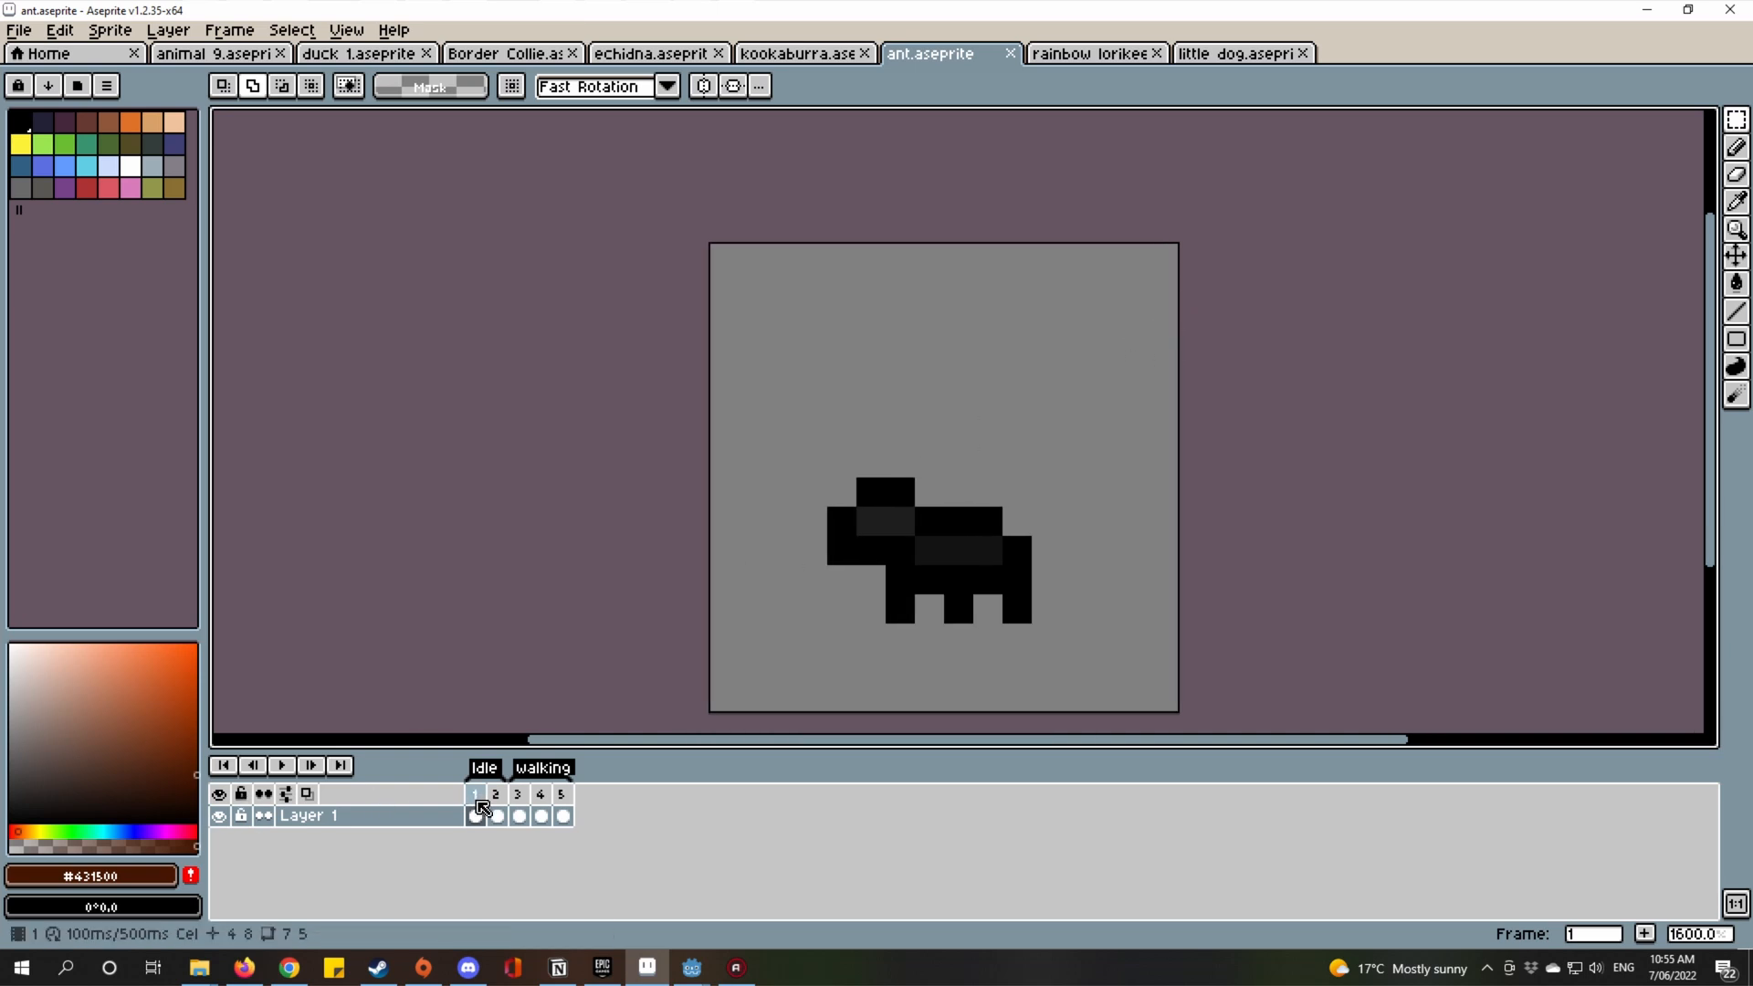
{"action": "left_click", "coordinate": [280, 765]}
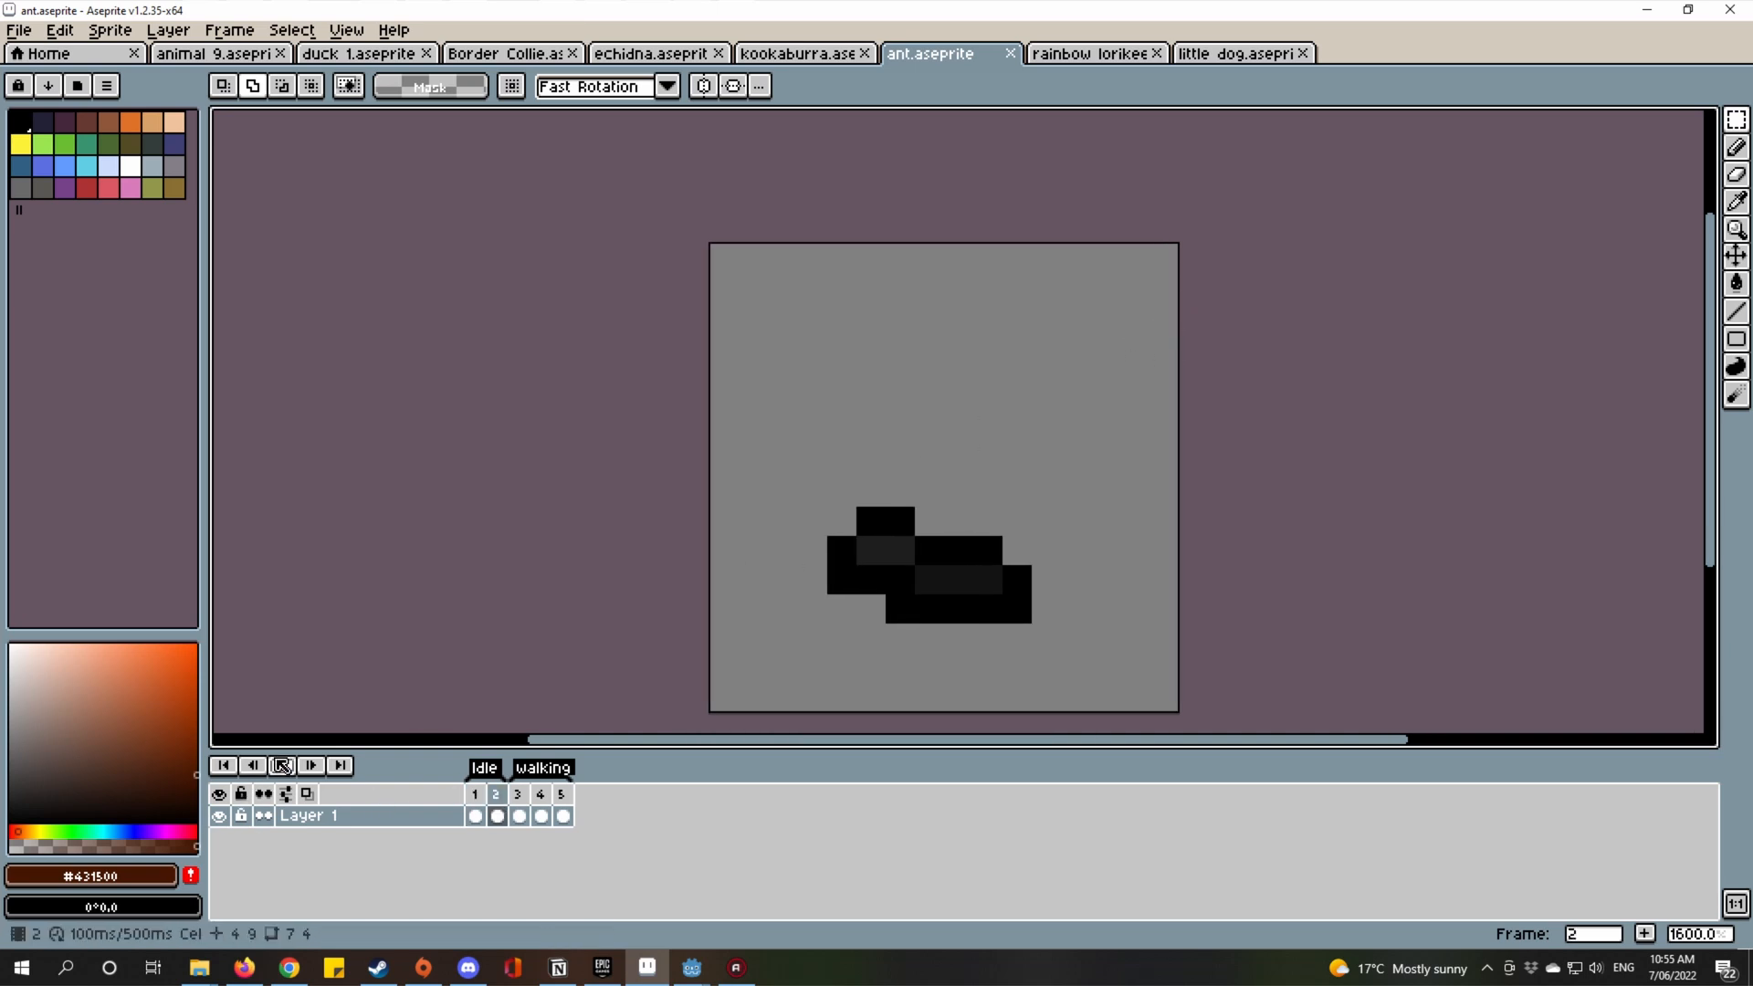
{"action": "left_click", "coordinate": [280, 765]}
Inspect the ant's two Idle frames and its first walking frame, and close the ant sprite.
{"action": "left_click", "coordinate": [478, 807]}
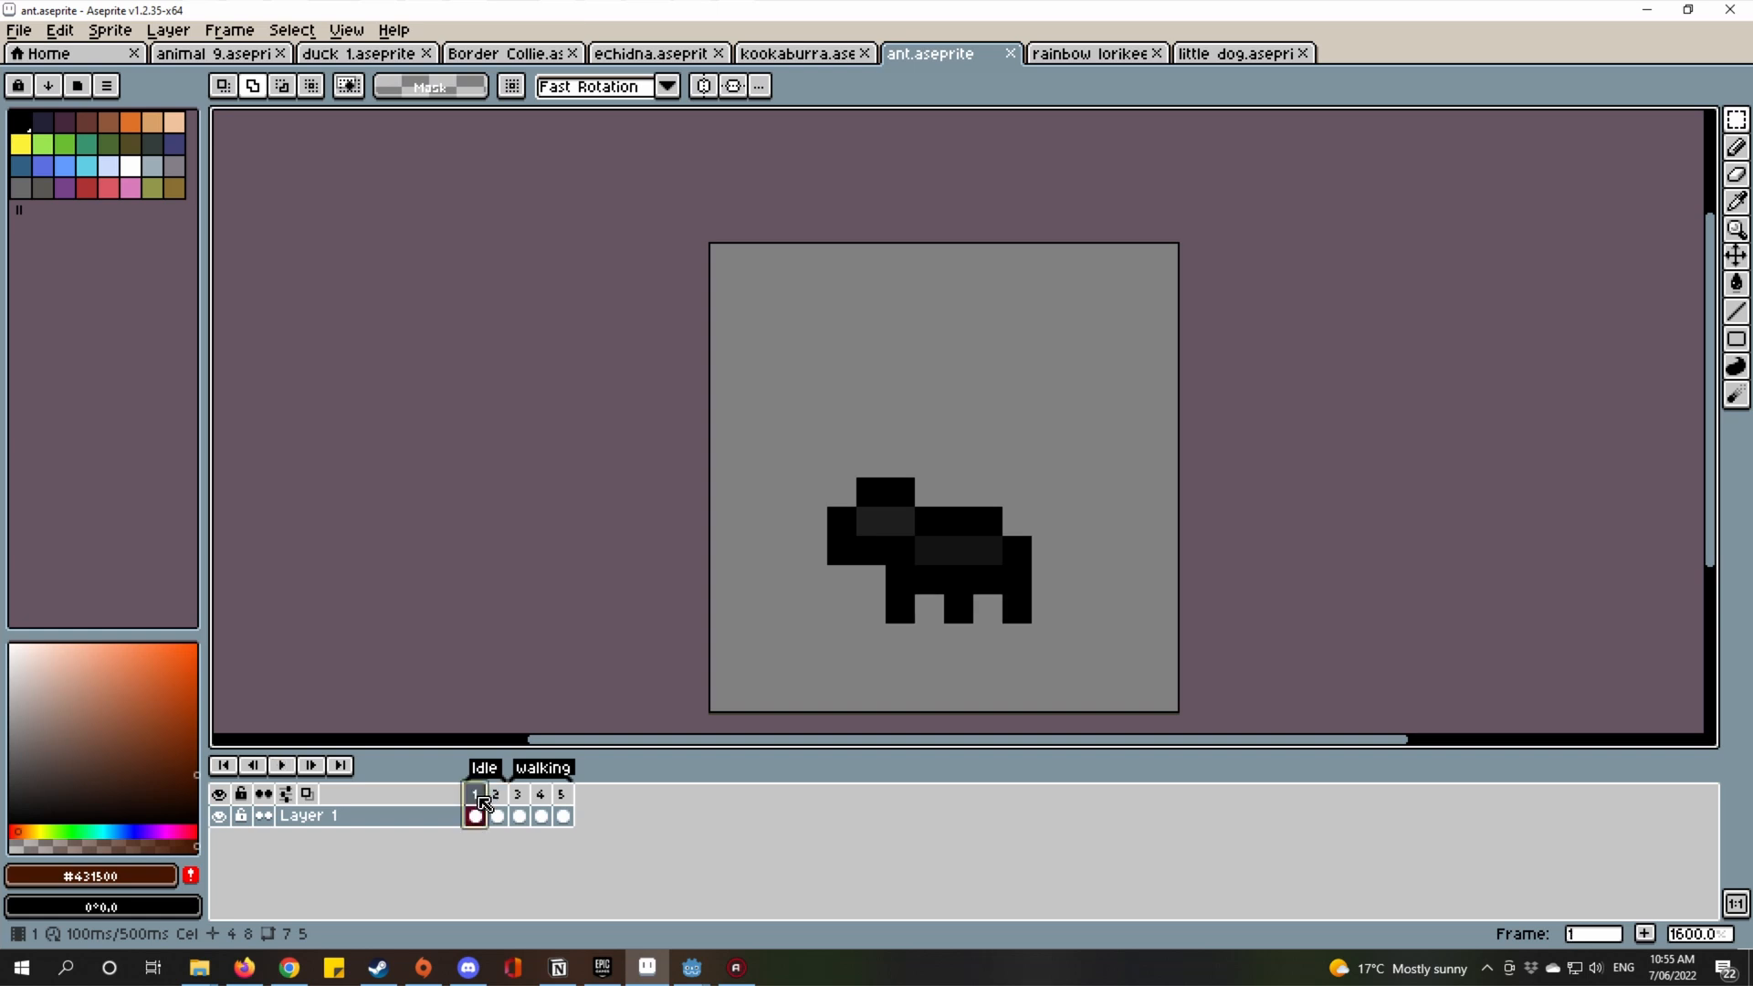
{"action": "left_click", "coordinate": [496, 807]}
{"action": "left_click", "coordinate": [484, 800]}
{"action": "mouse_move", "coordinate": [529, 799]}
{"action": "left_mouse_down"}
{"action": "mouse_move", "coordinate": [582, 799]}
{"action": "mouse_move", "coordinate": [444, 764]}
{"action": "mouse_move", "coordinate": [530, 793]}
{"action": "left_mouse_up"}
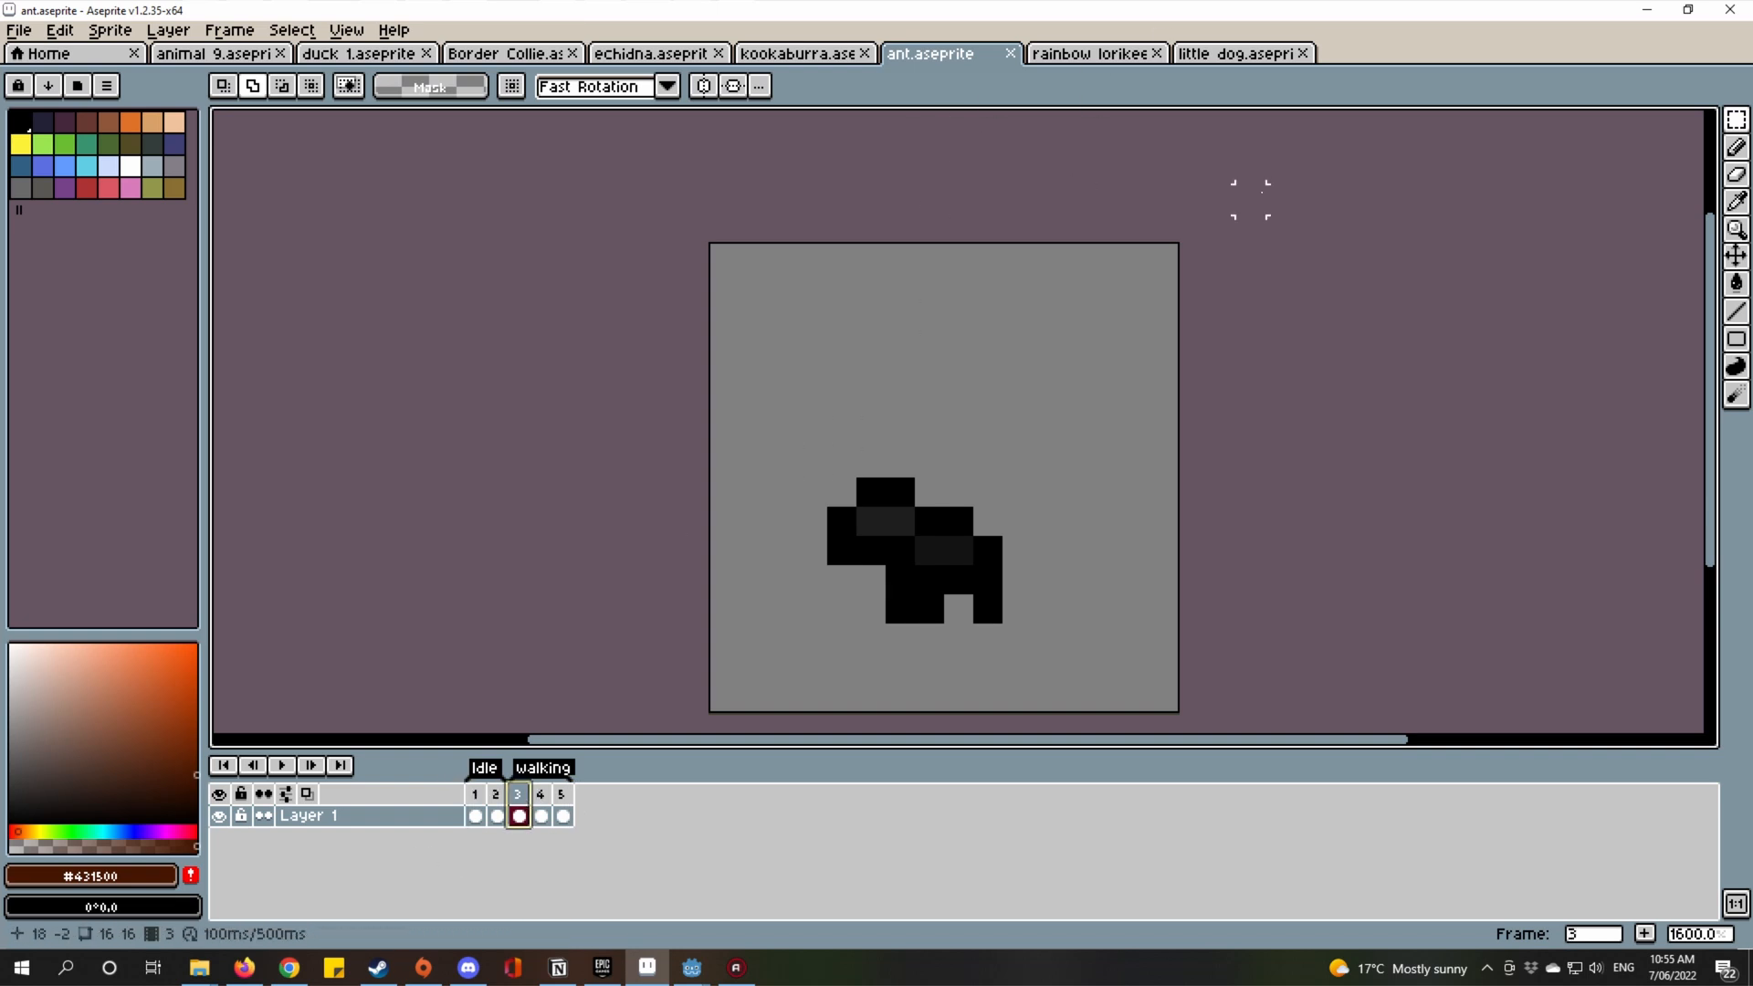
{"action": "left_click", "coordinate": [1010, 55]}
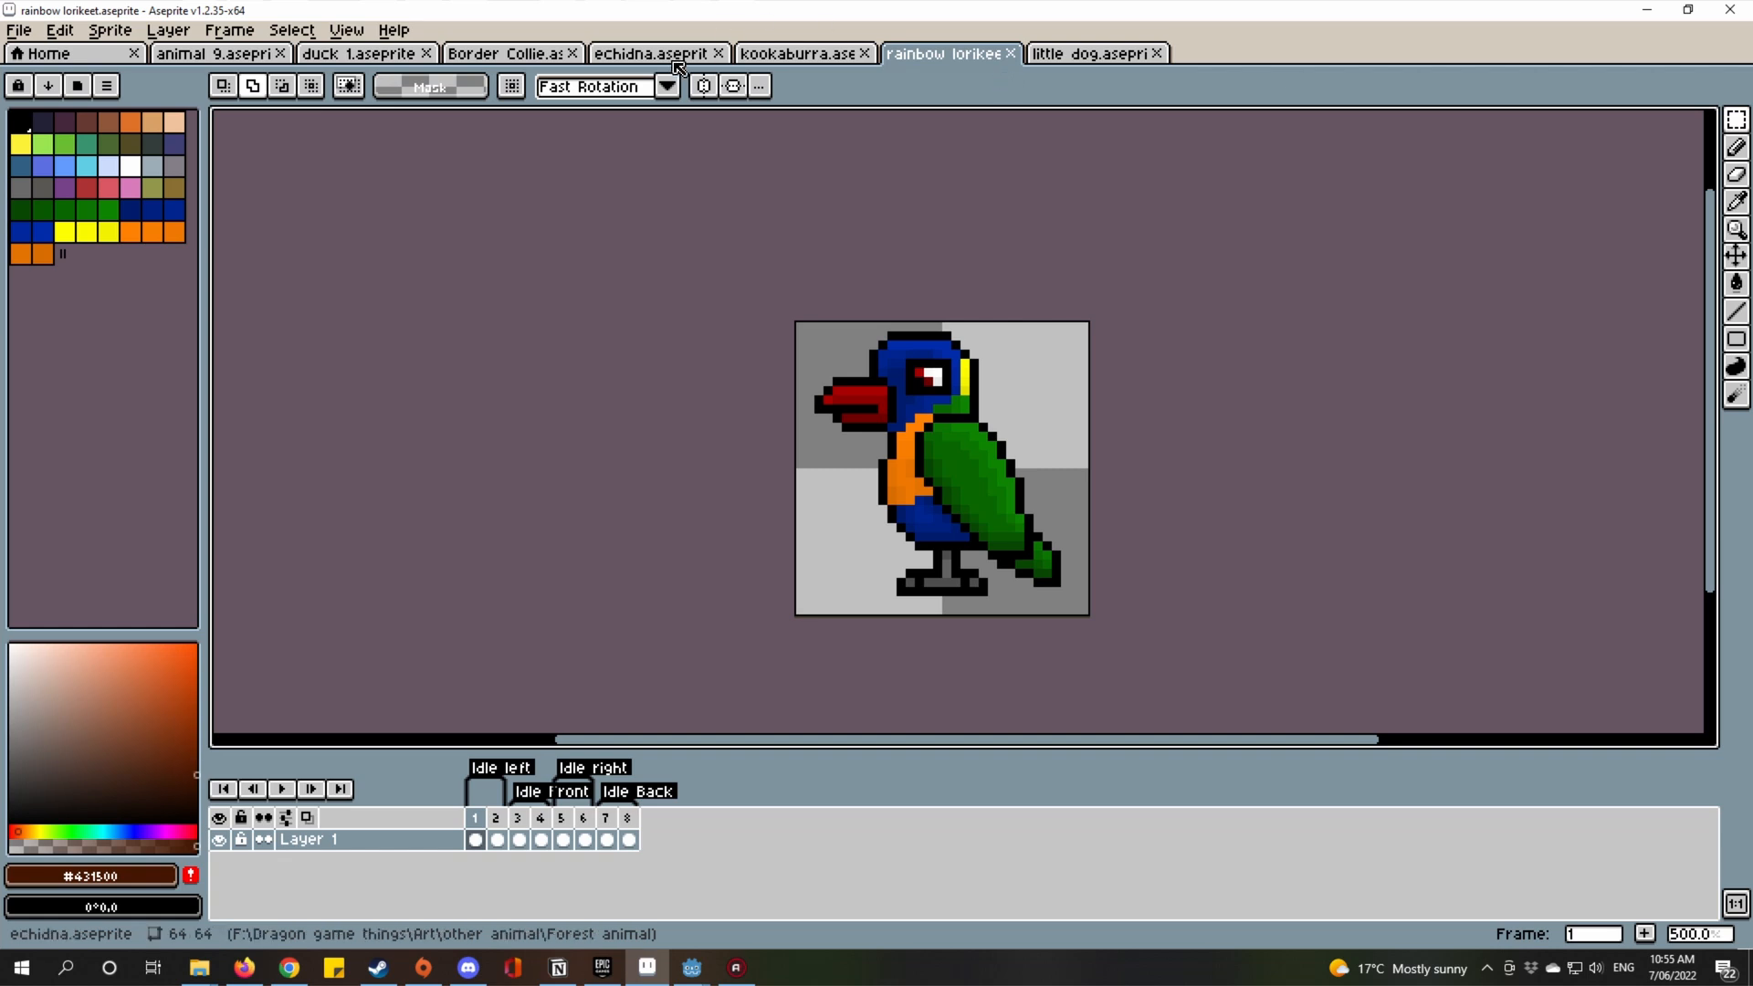
Go to the Border Collie sprite and play its Idle left and Idle2 left animations.
{"action": "left_click", "coordinate": [511, 56]}
{"action": "scroll", "coordinate": [809, 520], "scroll_direction": "down", "scroll_amount": 2}
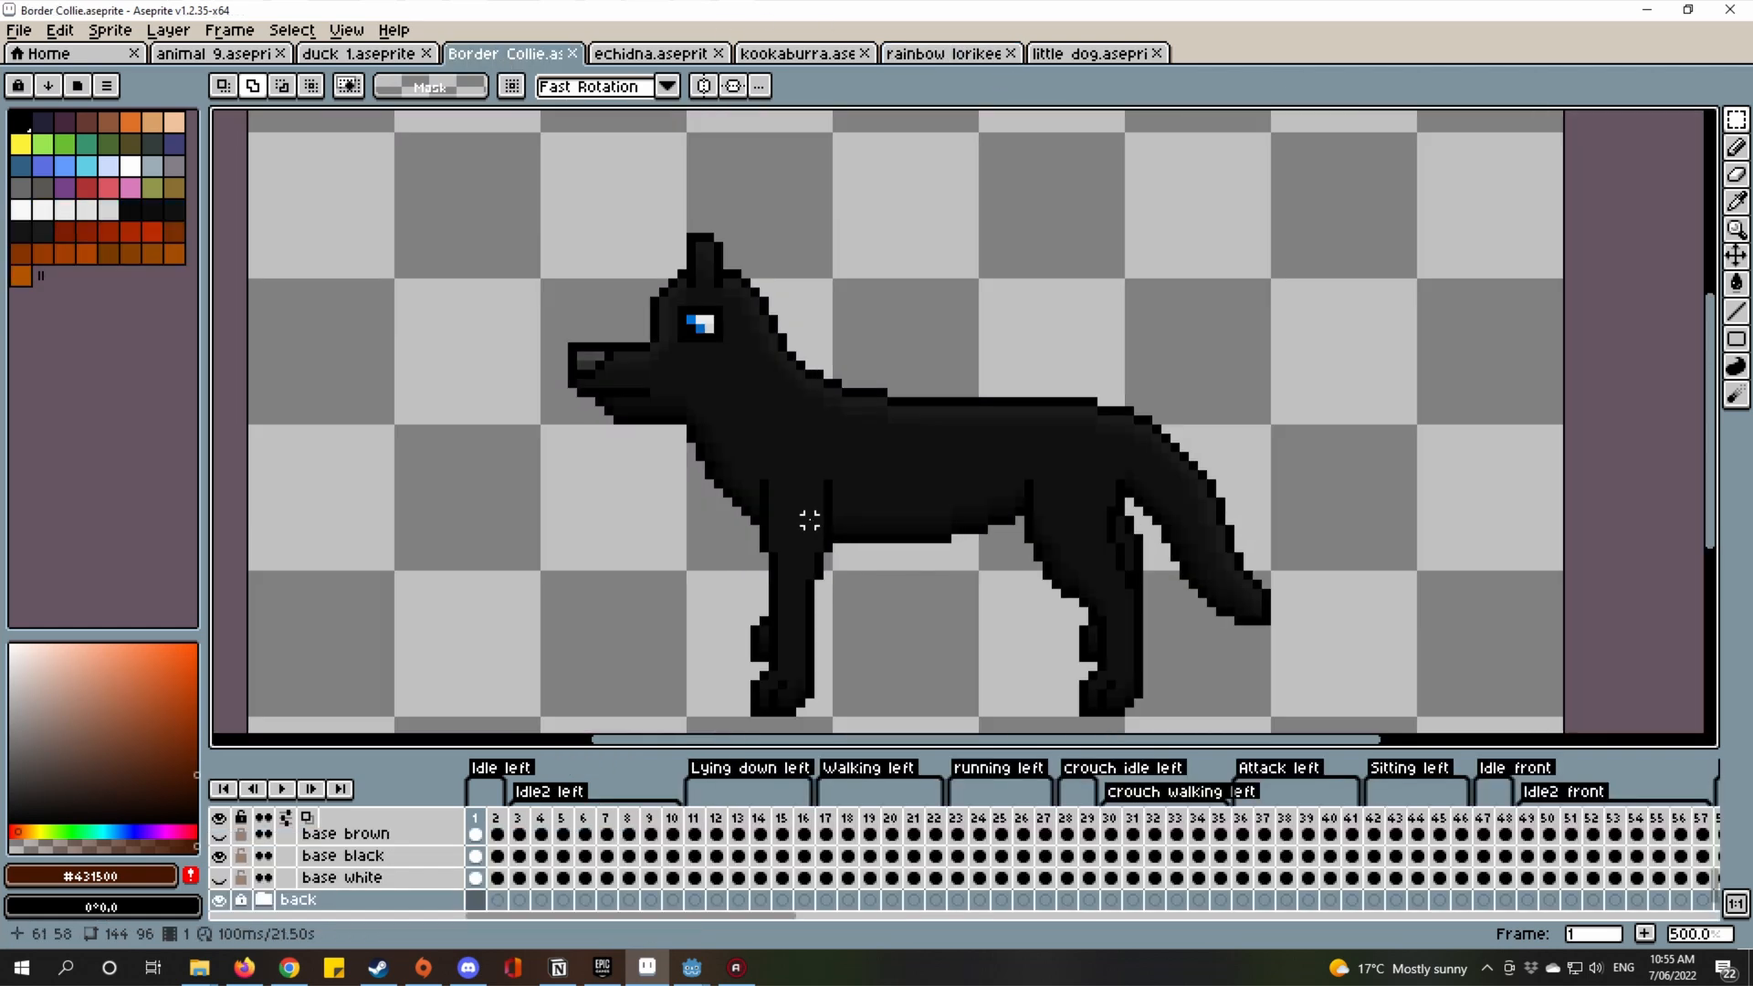
{"action": "scroll", "coordinate": [812, 520], "scroll_direction": "down", "scroll_amount": 1}
{"action": "scroll", "coordinate": [712, 450], "scroll_direction": "up", "scroll_amount": 1}
{"action": "left_click_drag", "start_coordinate": [920, 426], "coordinate": [931, 398]}
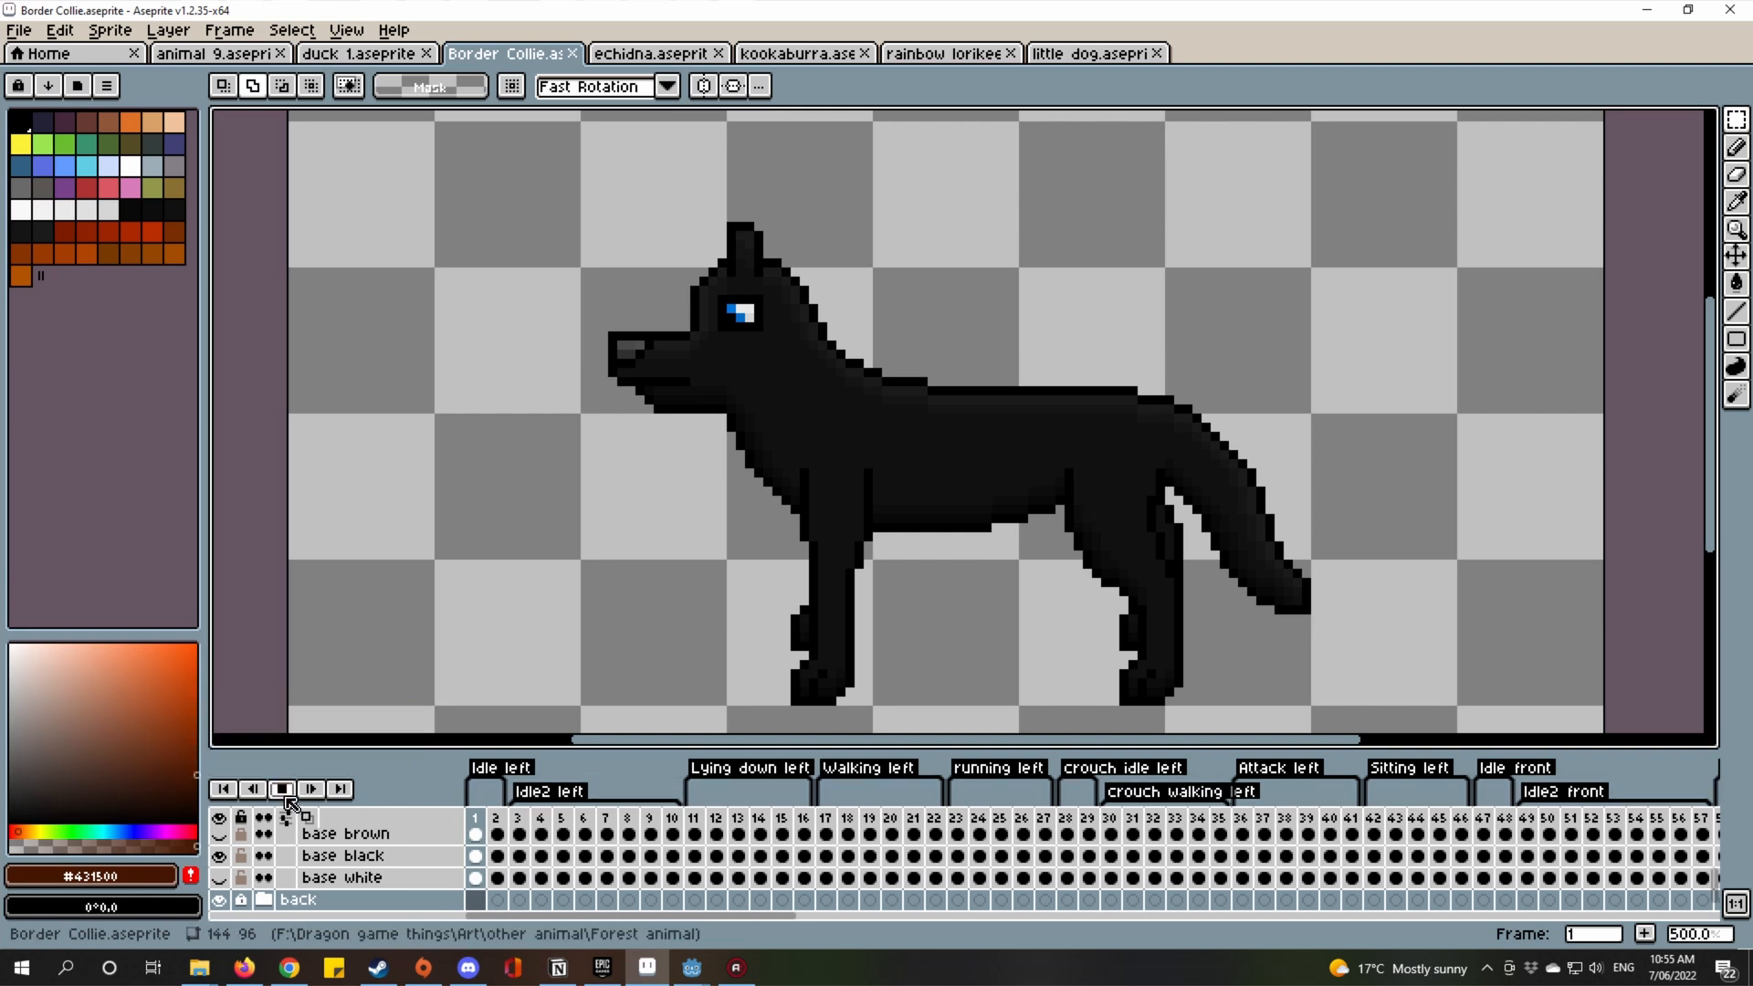
{"action": "left_click", "coordinate": [504, 858]}
{"action": "left_click", "coordinate": [517, 817]}
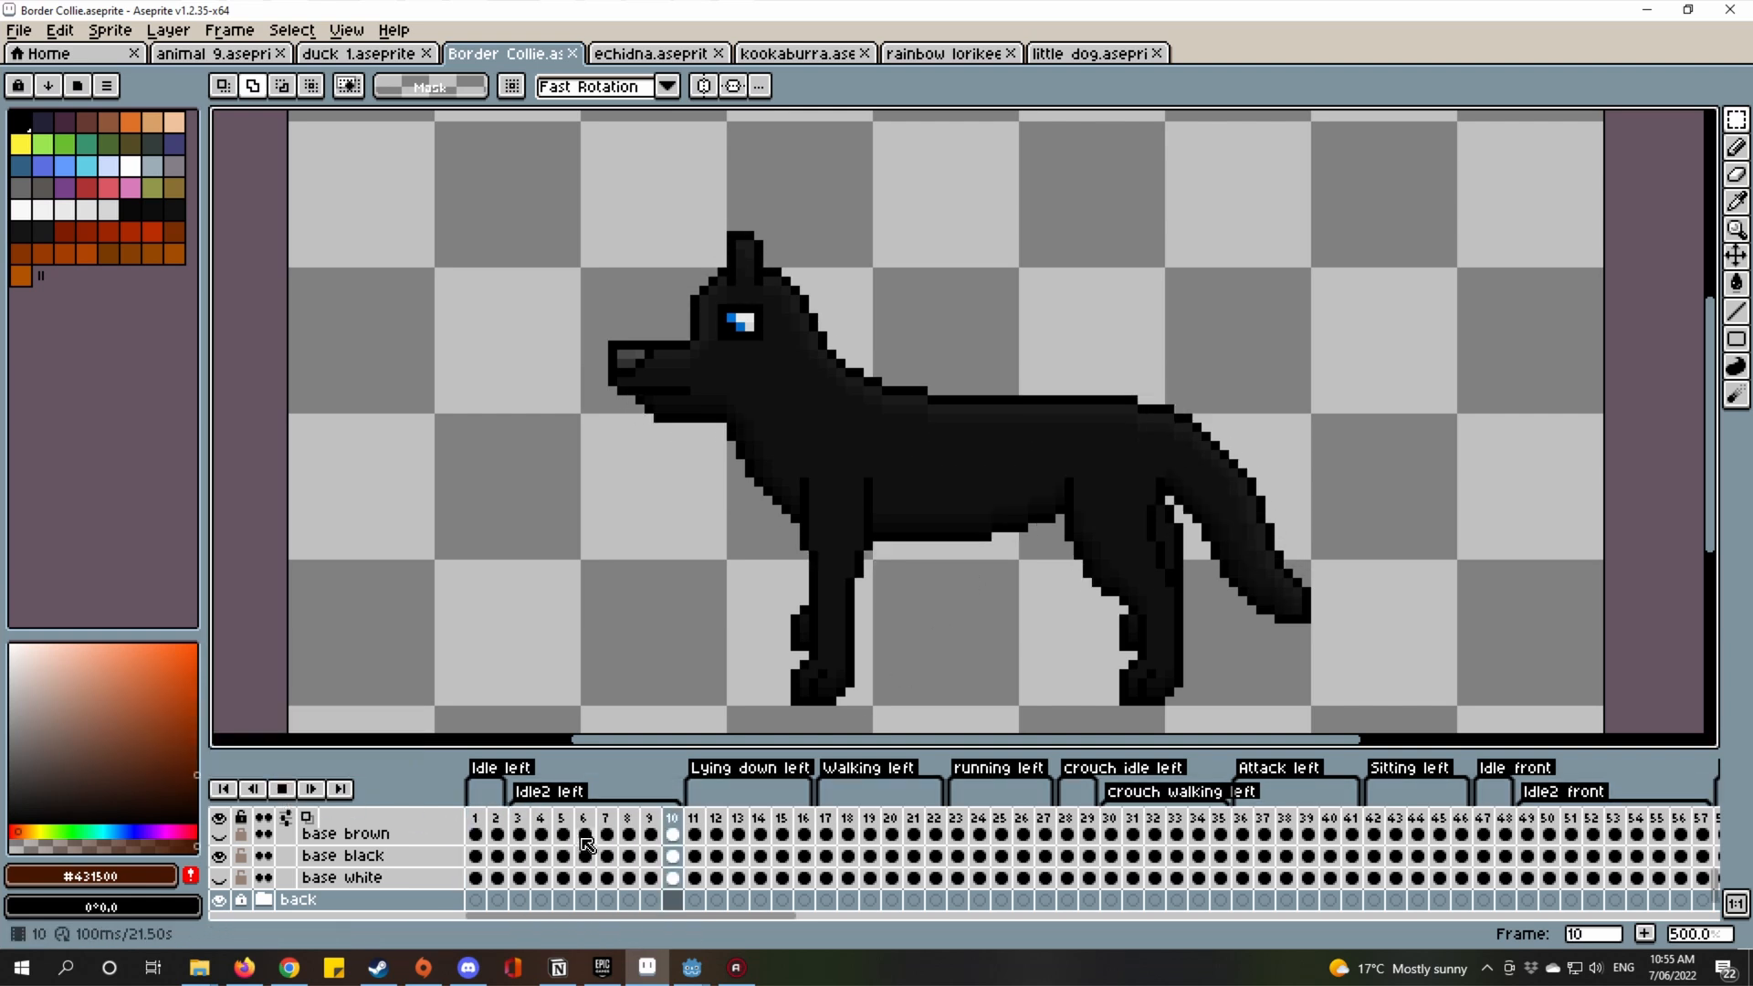
Preview the Border Collie's other left-facing animations, from Lying down left through running left and Attack left to Sitting left, and stop playback.
{"action": "left_click", "coordinate": [703, 819]}
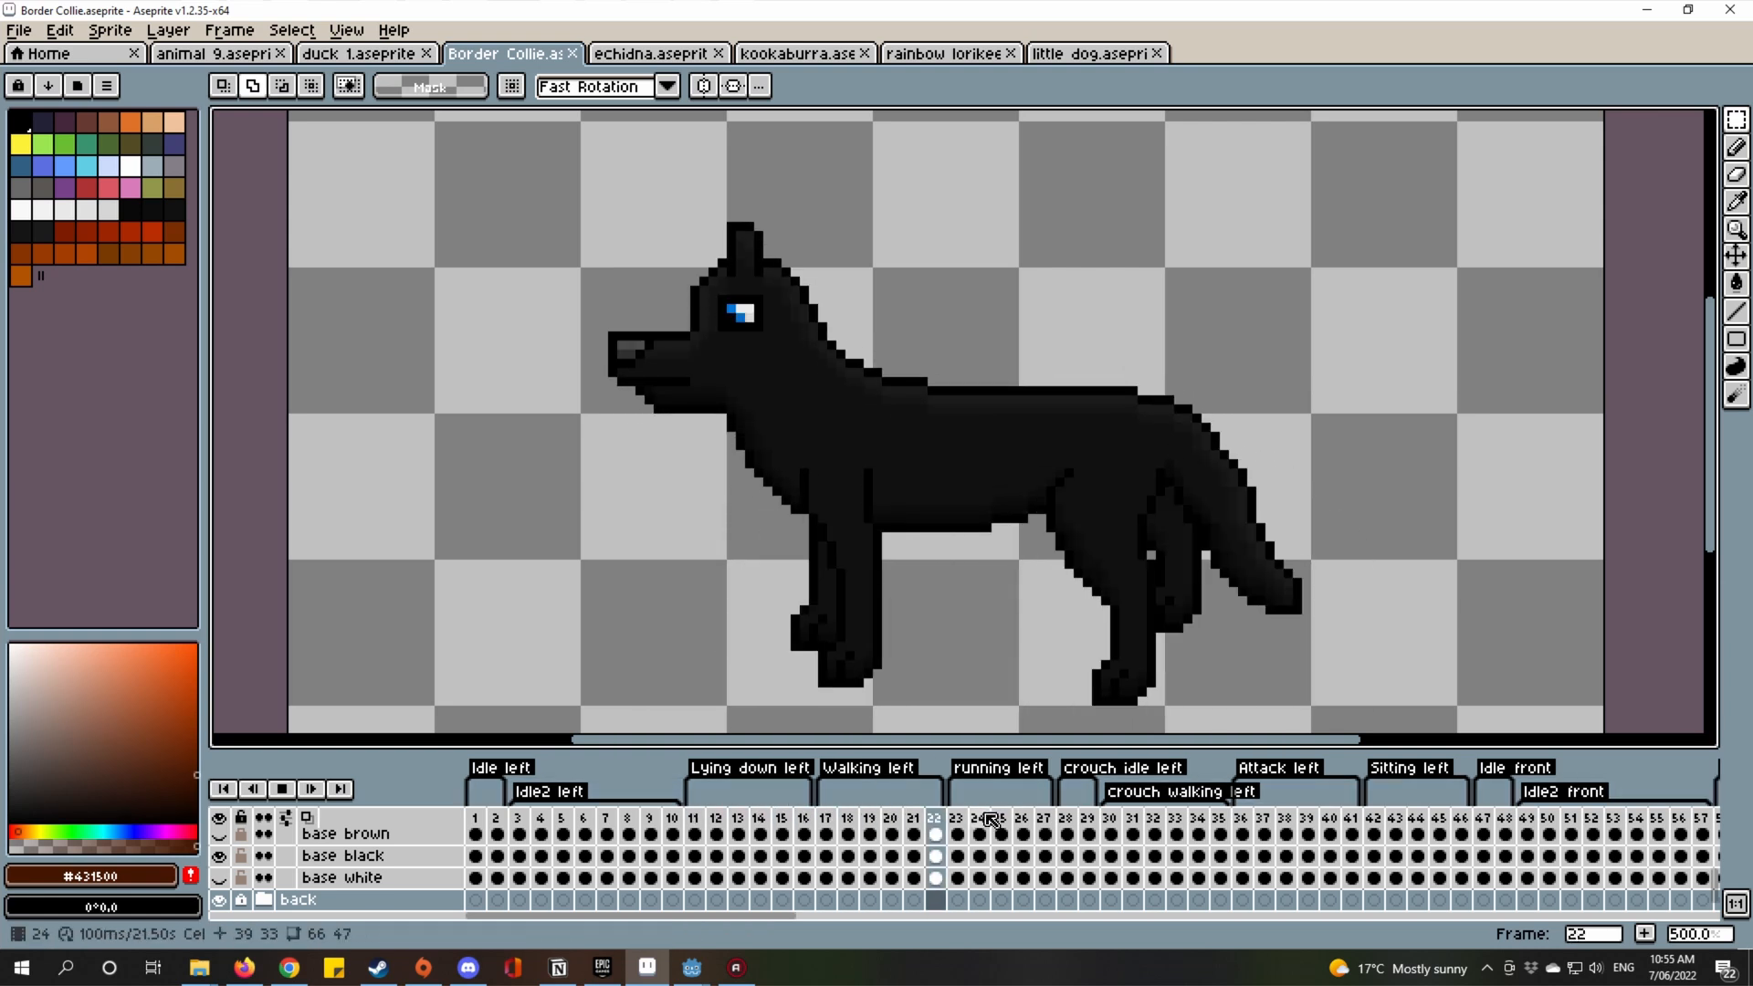
{"action": "left_click", "coordinate": [959, 830]}
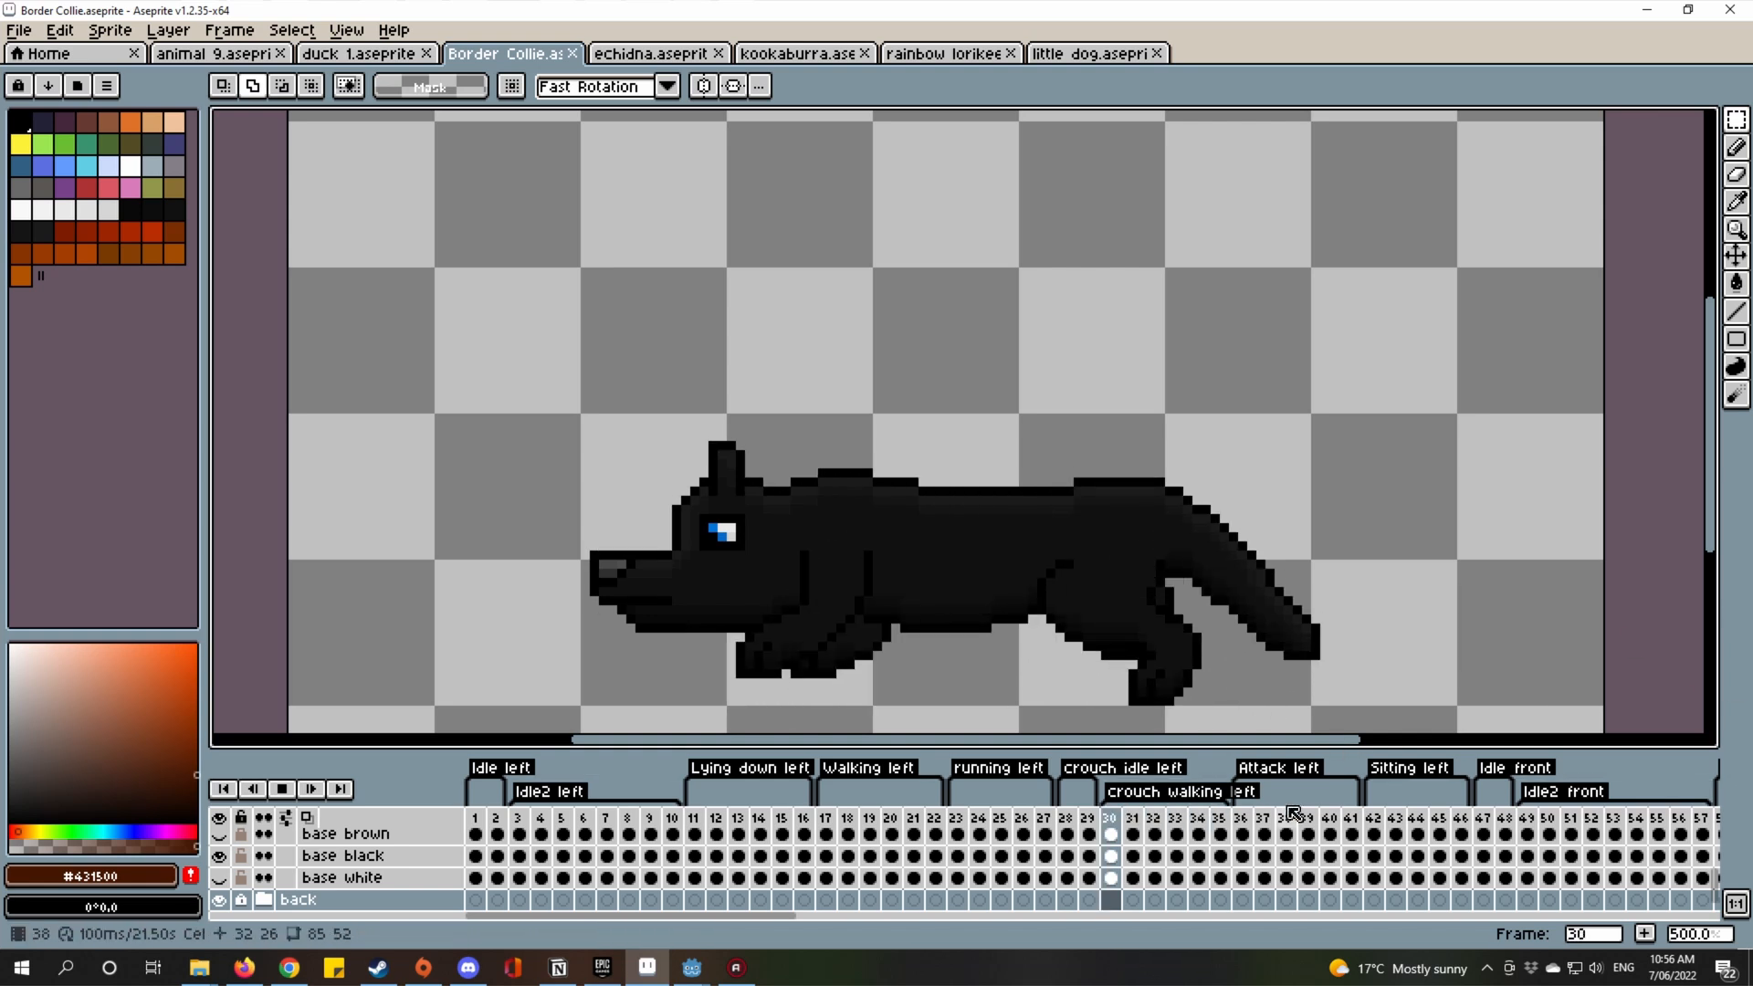
{"action": "left_click", "coordinate": [1242, 819]}
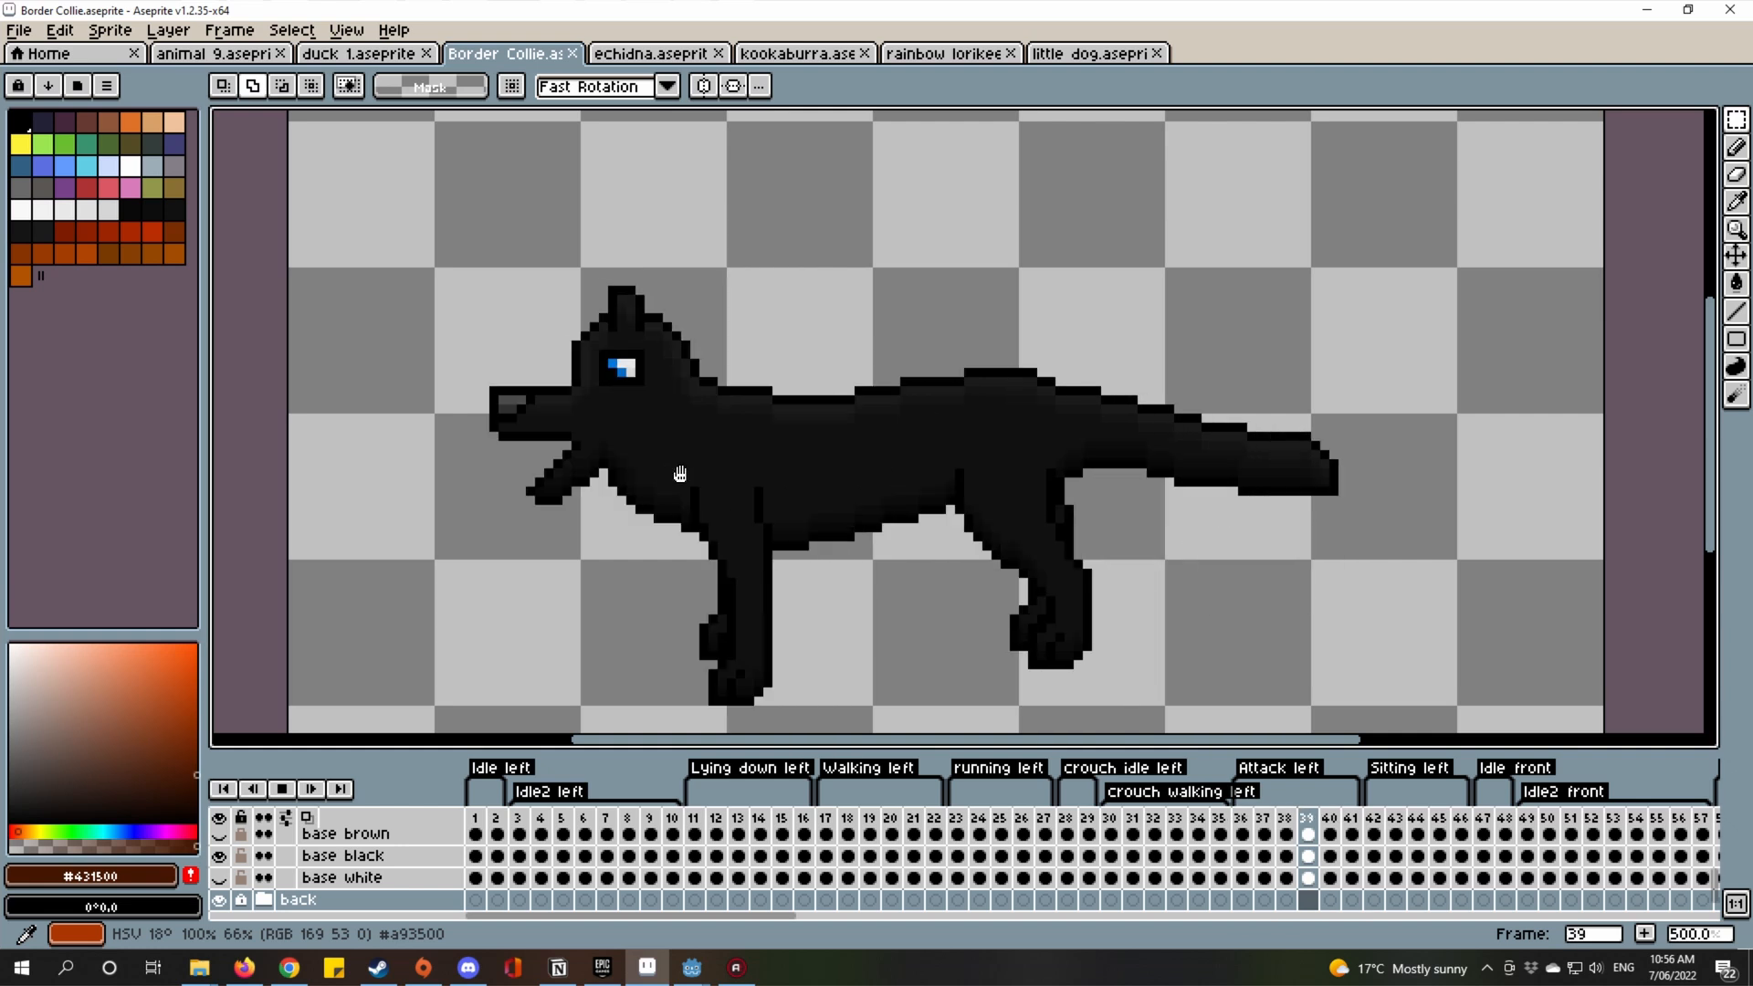
{"action": "left_click", "coordinate": [1374, 818]}
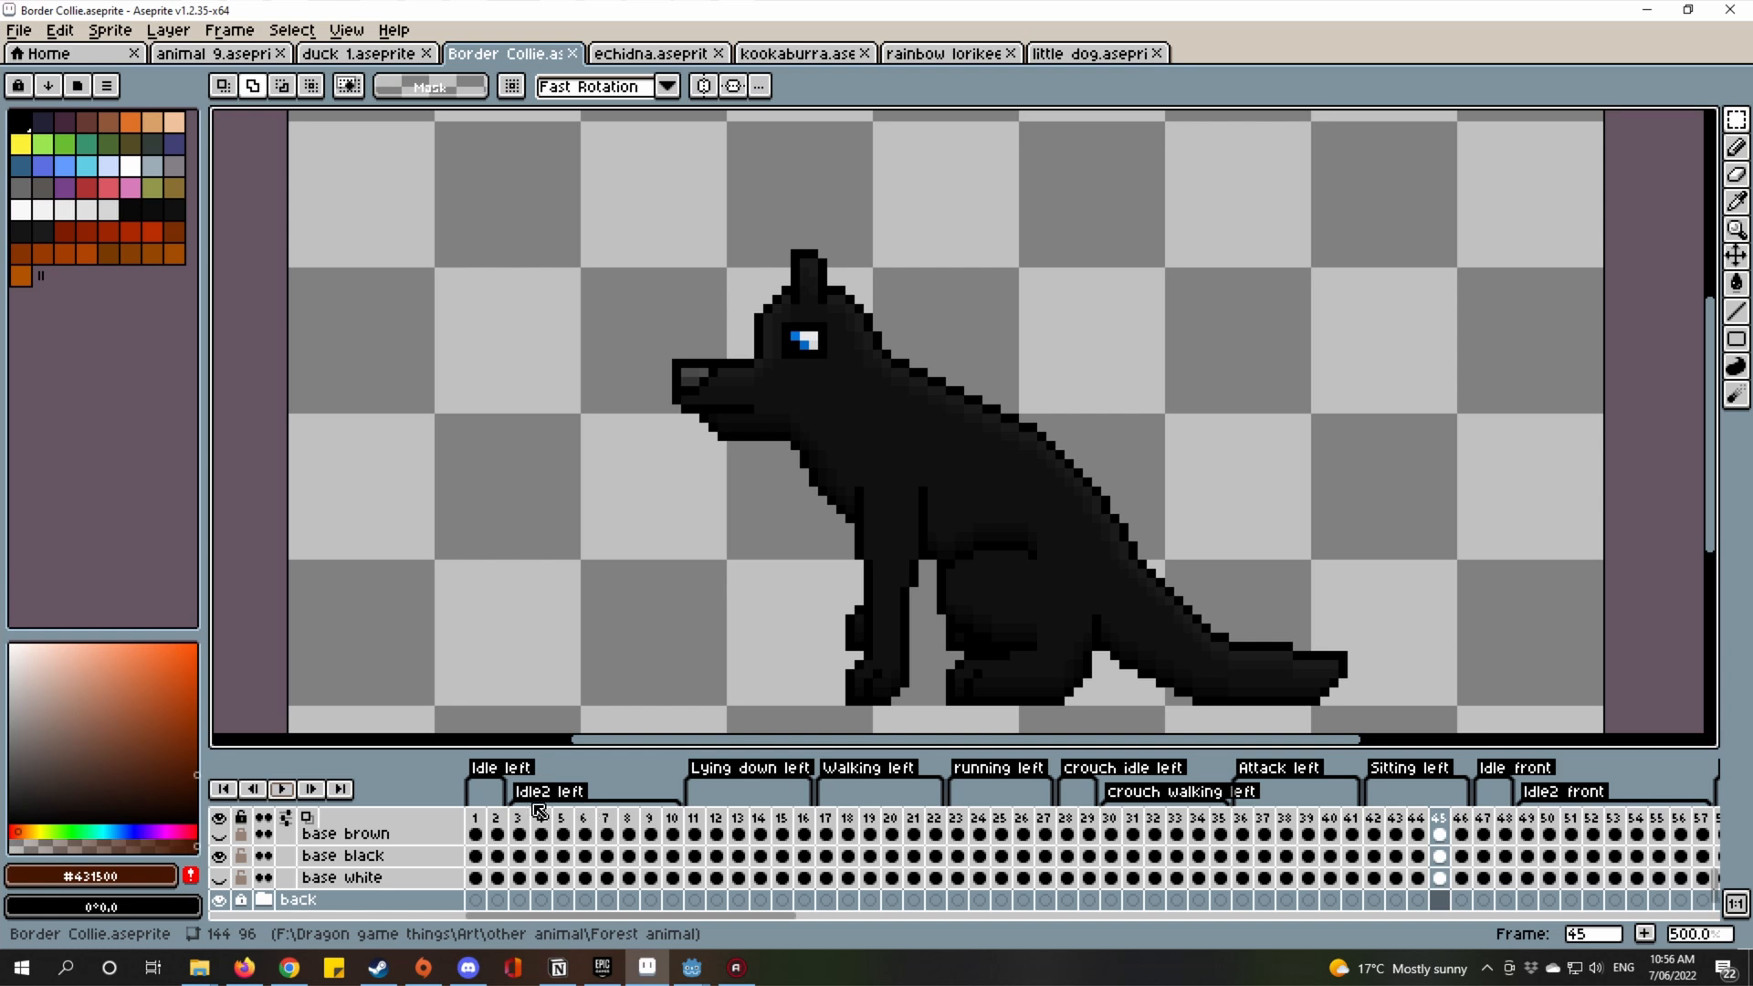
{"action": "left_click_drag", "start_coordinate": [1047, 396], "coordinate": [1032, 388]}
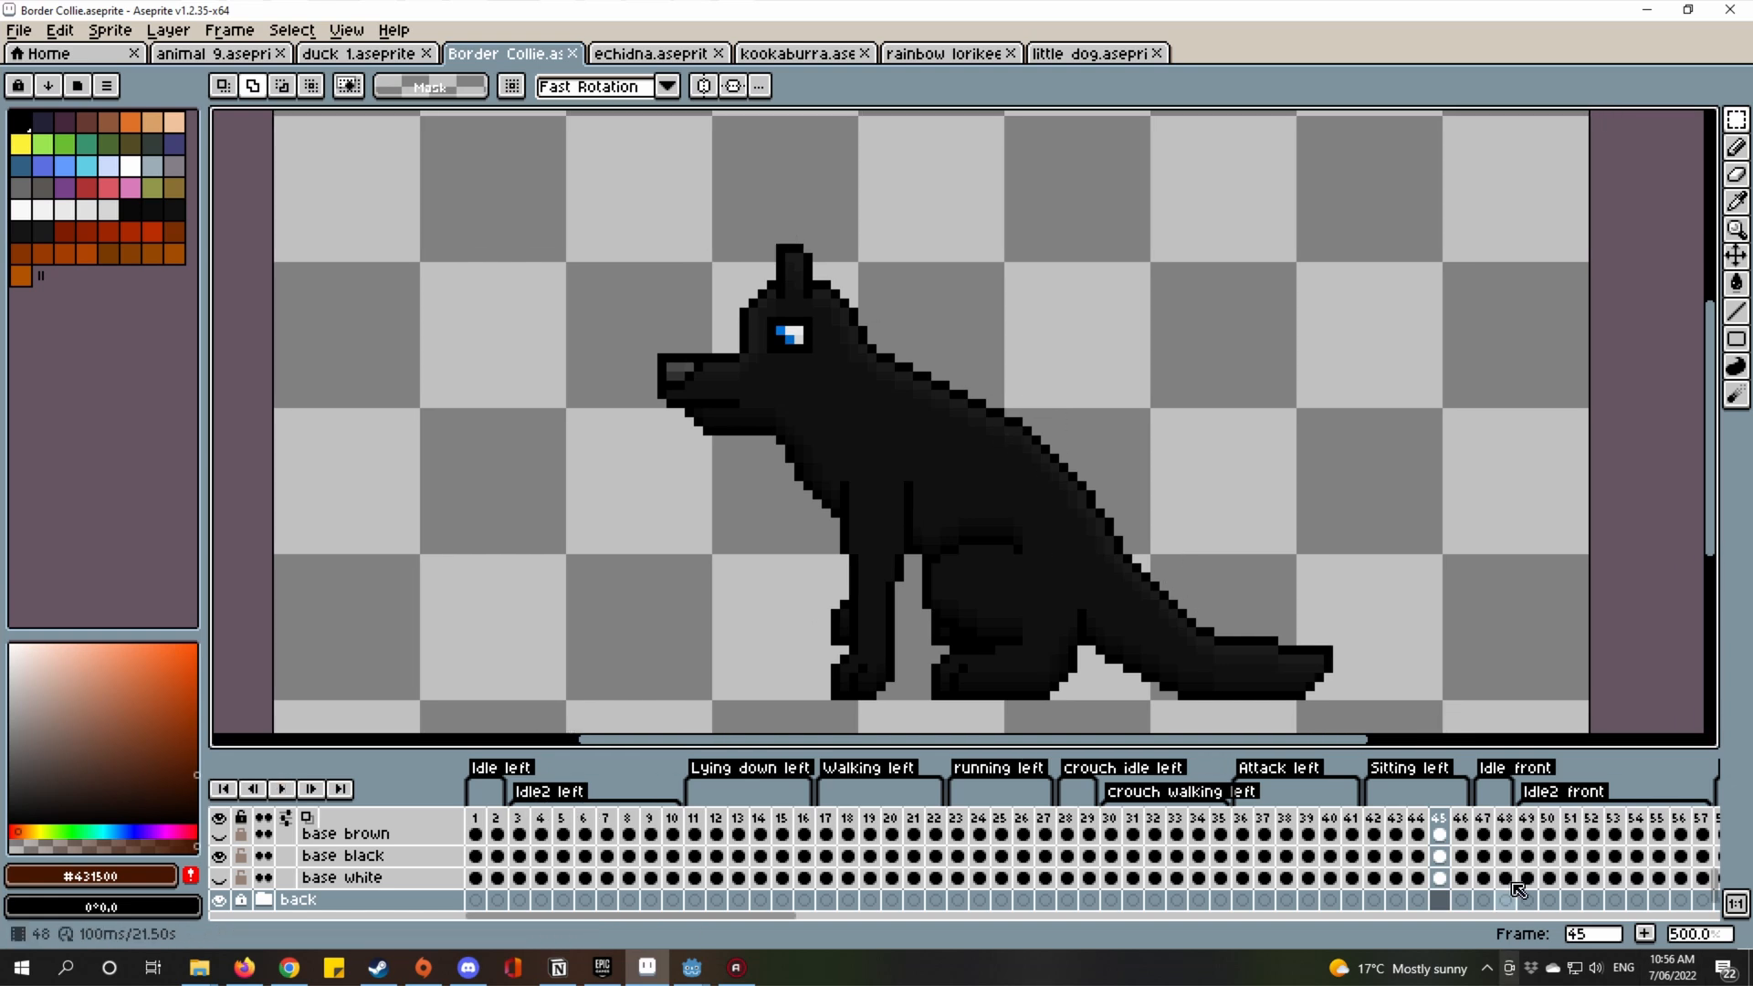
Go to the echidna sprite and preview its Eating left animation from frame 4 and Idle left from frame 2.
{"action": "left_click", "coordinate": [650, 53]}
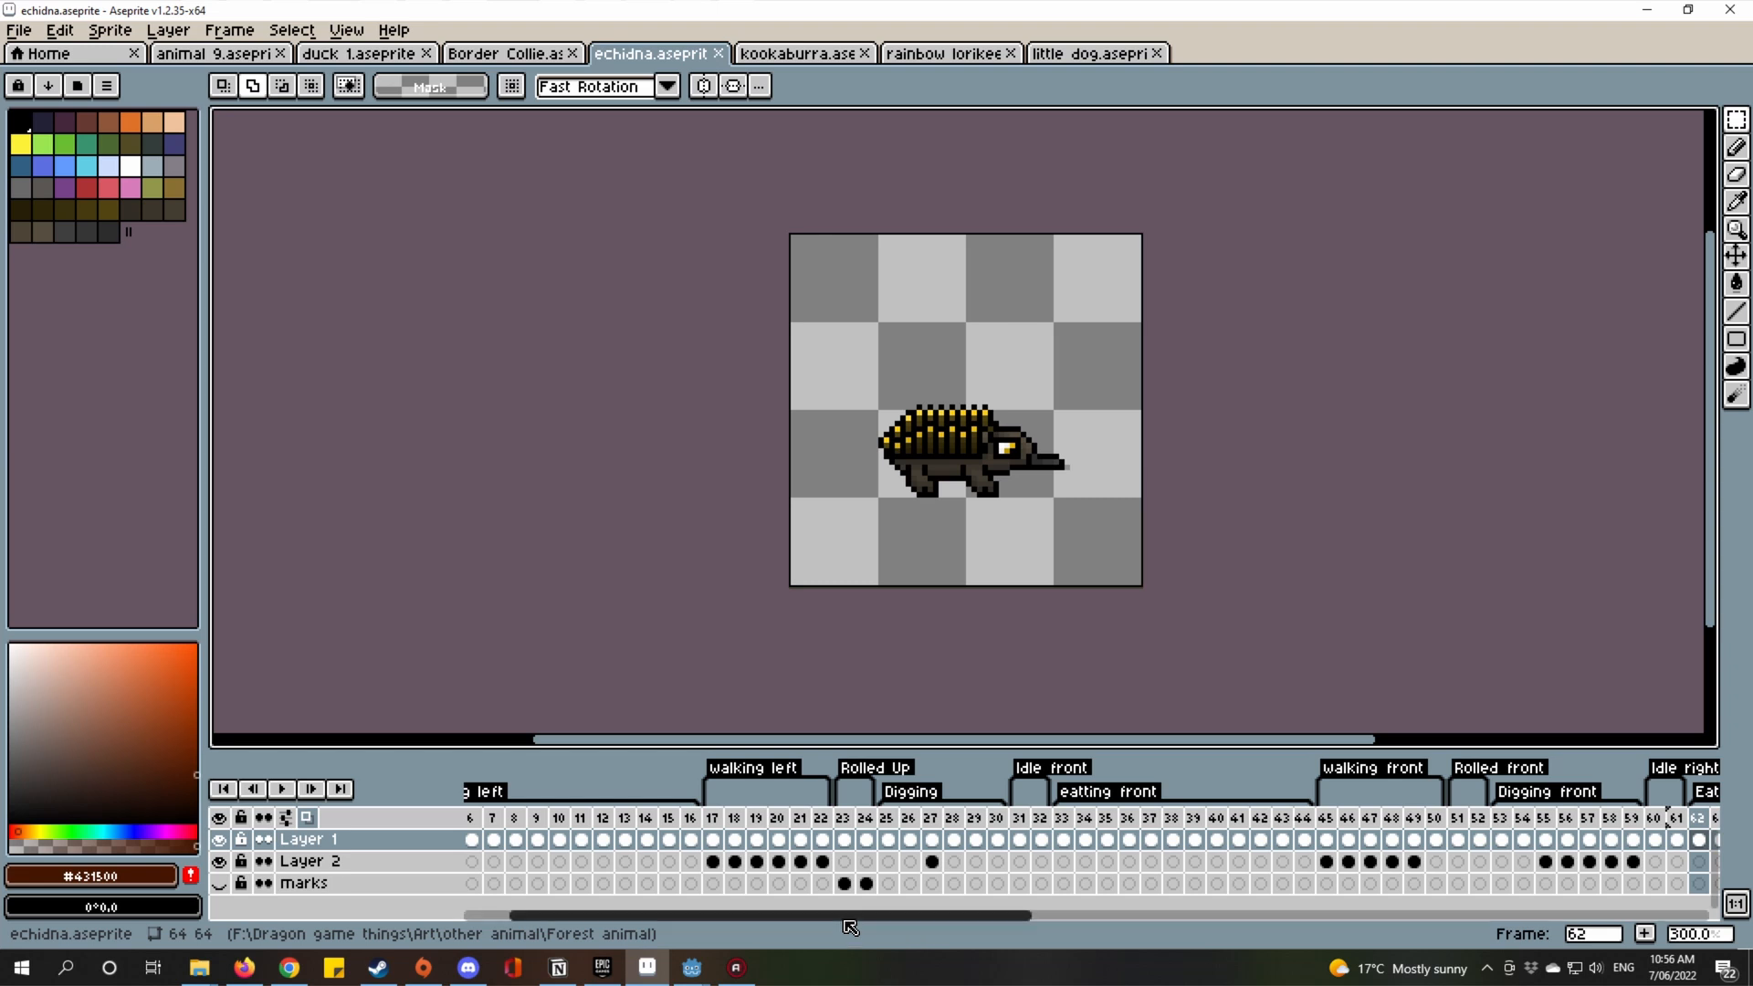
{"action": "left_click_drag", "start_coordinate": [783, 916], "coordinate": [599, 882]}
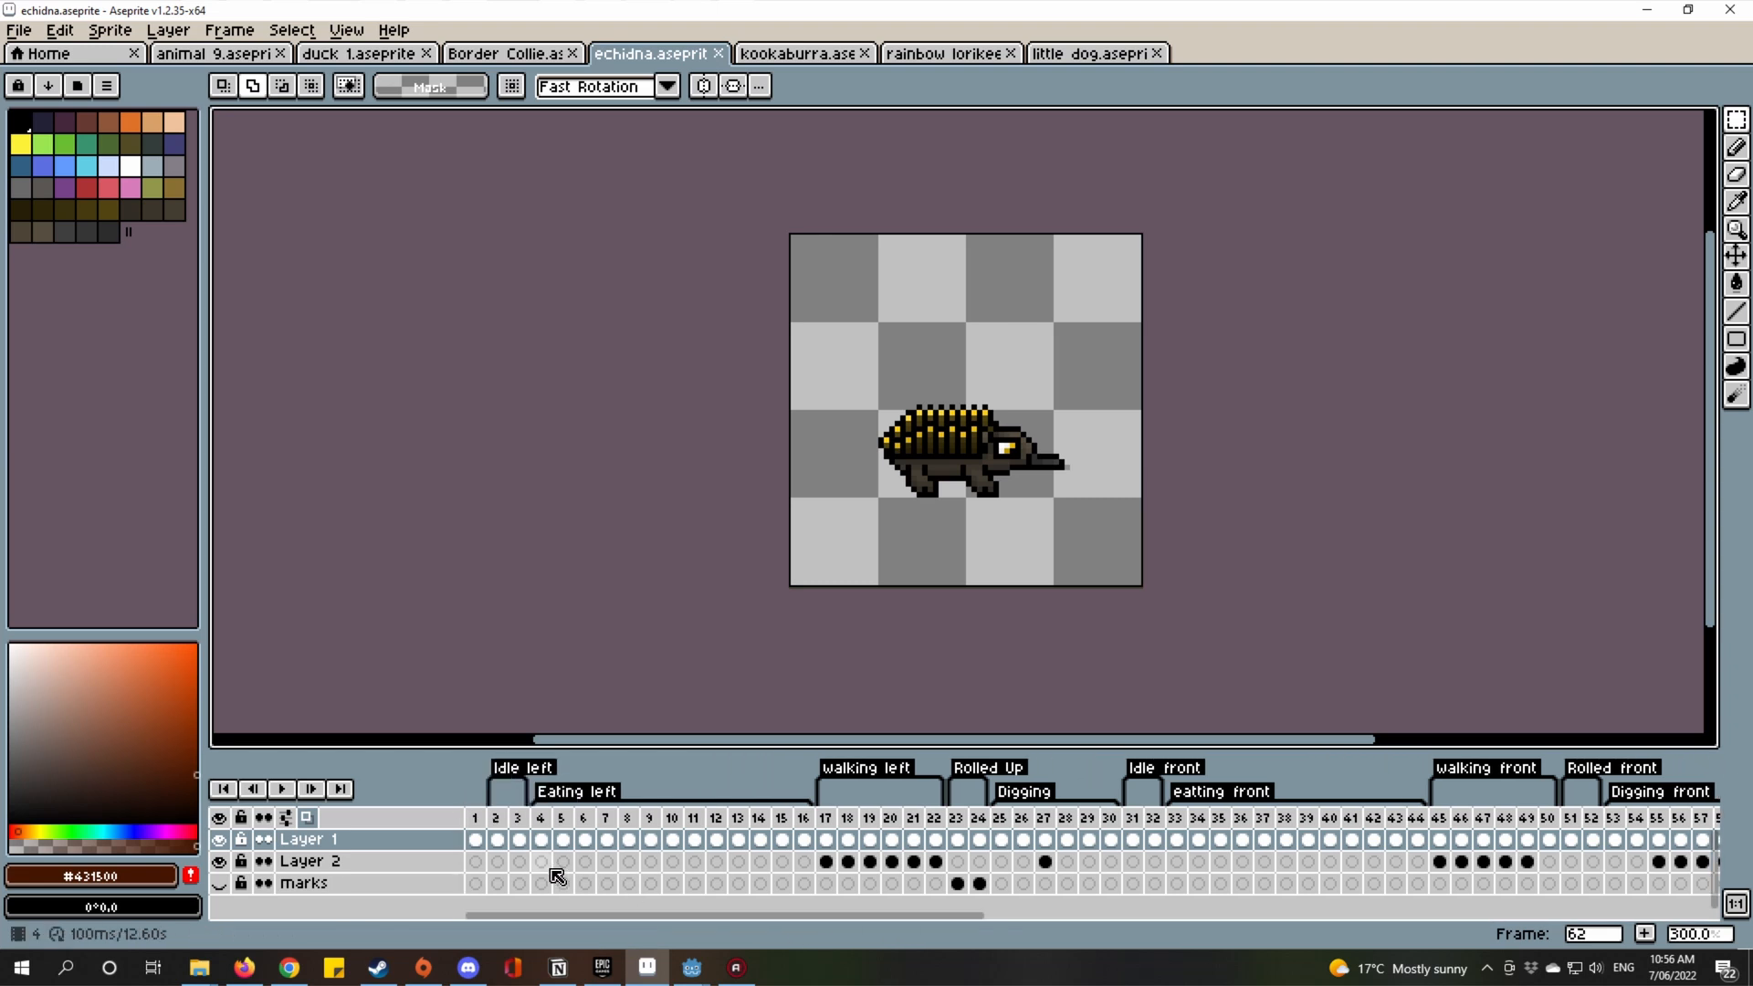
{"action": "left_click", "coordinate": [542, 820]}
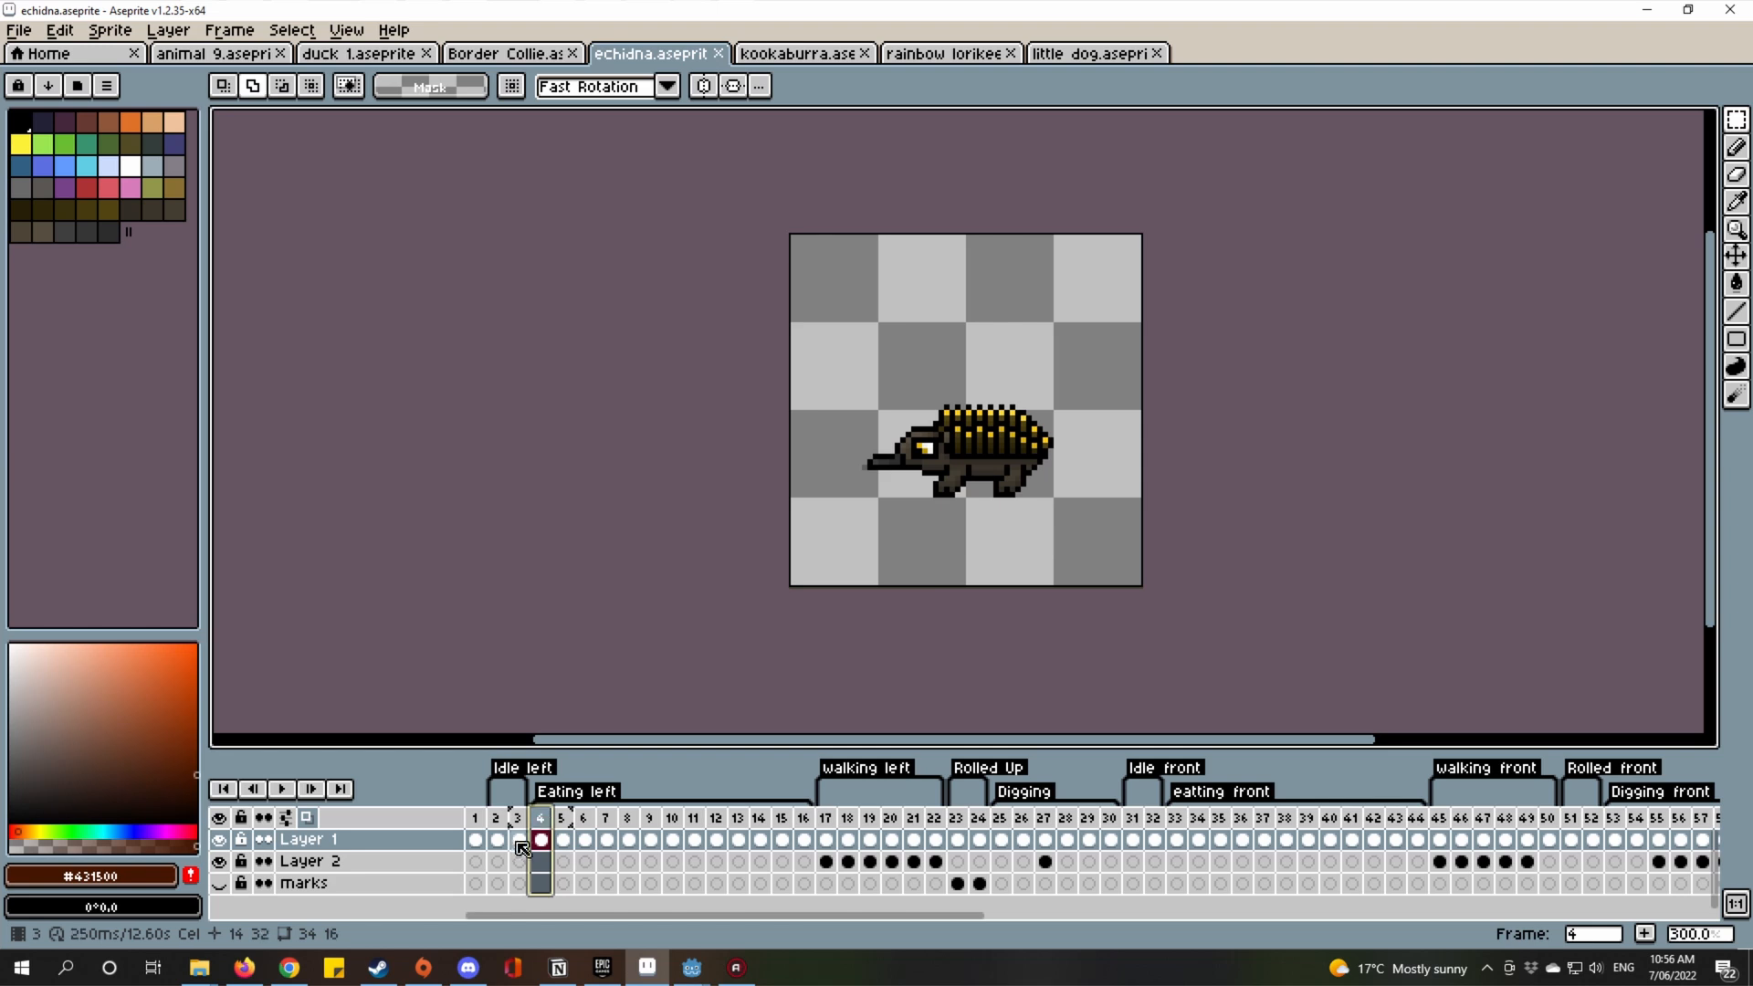
{"action": "left_click", "coordinate": [288, 790]}
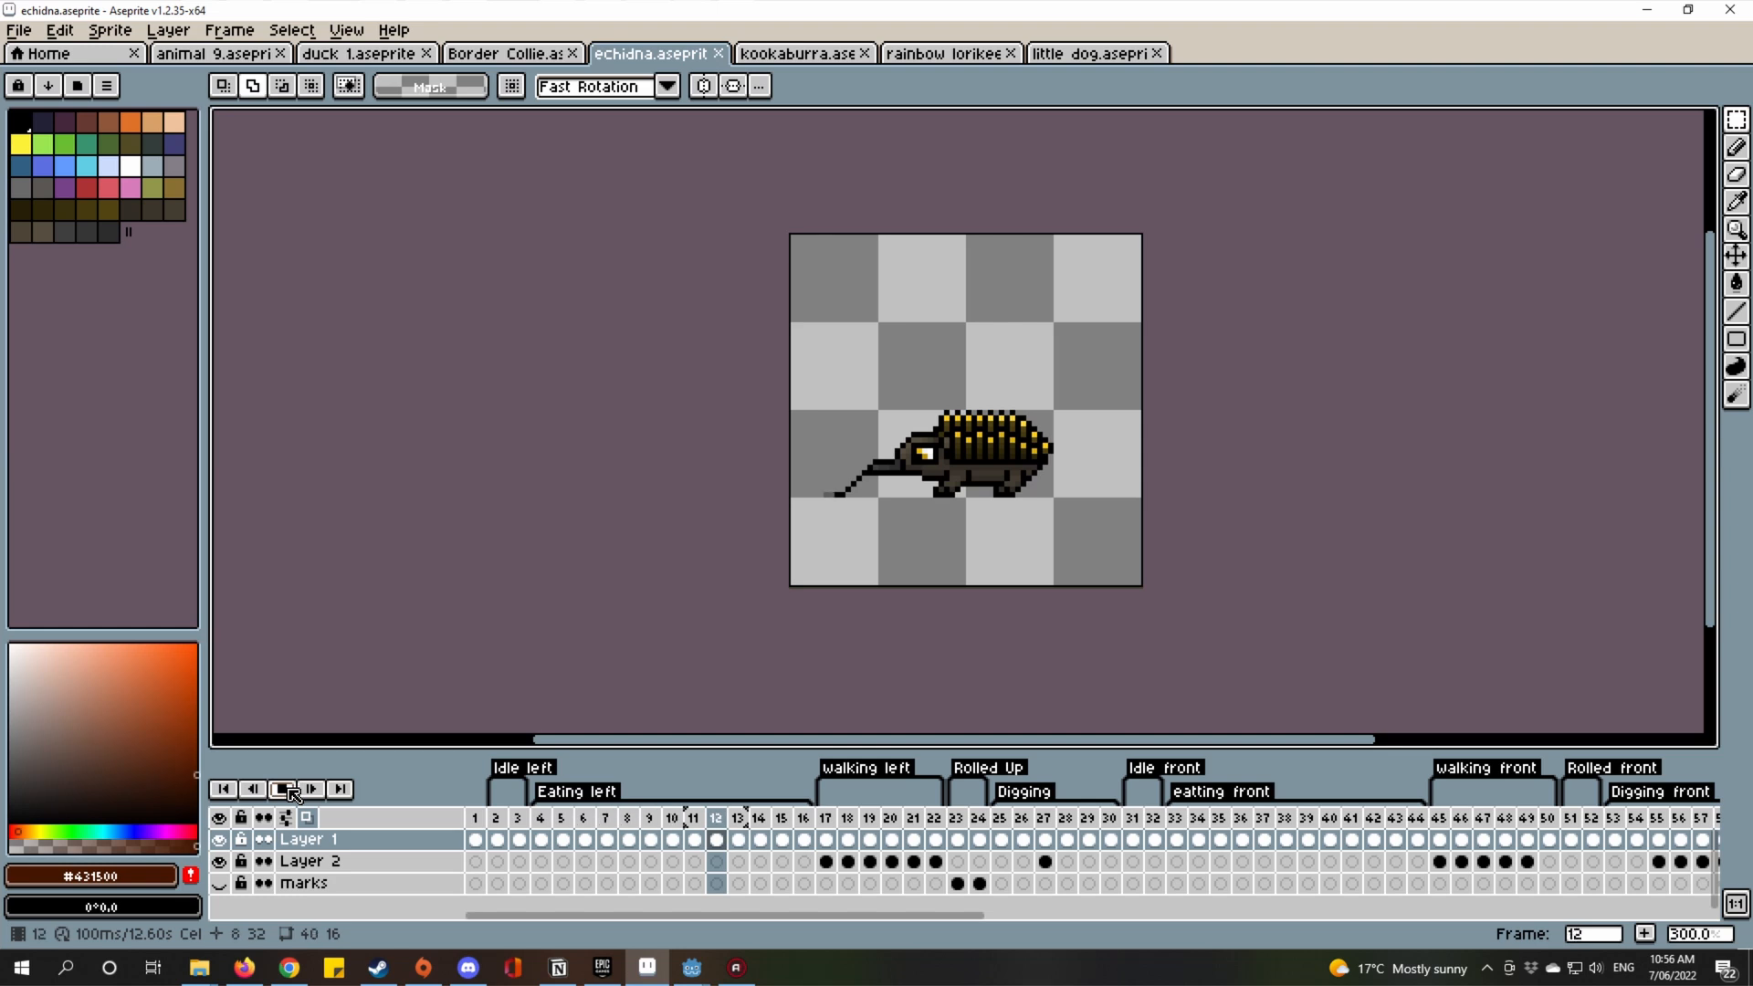
{"action": "left_click", "coordinate": [501, 818]}
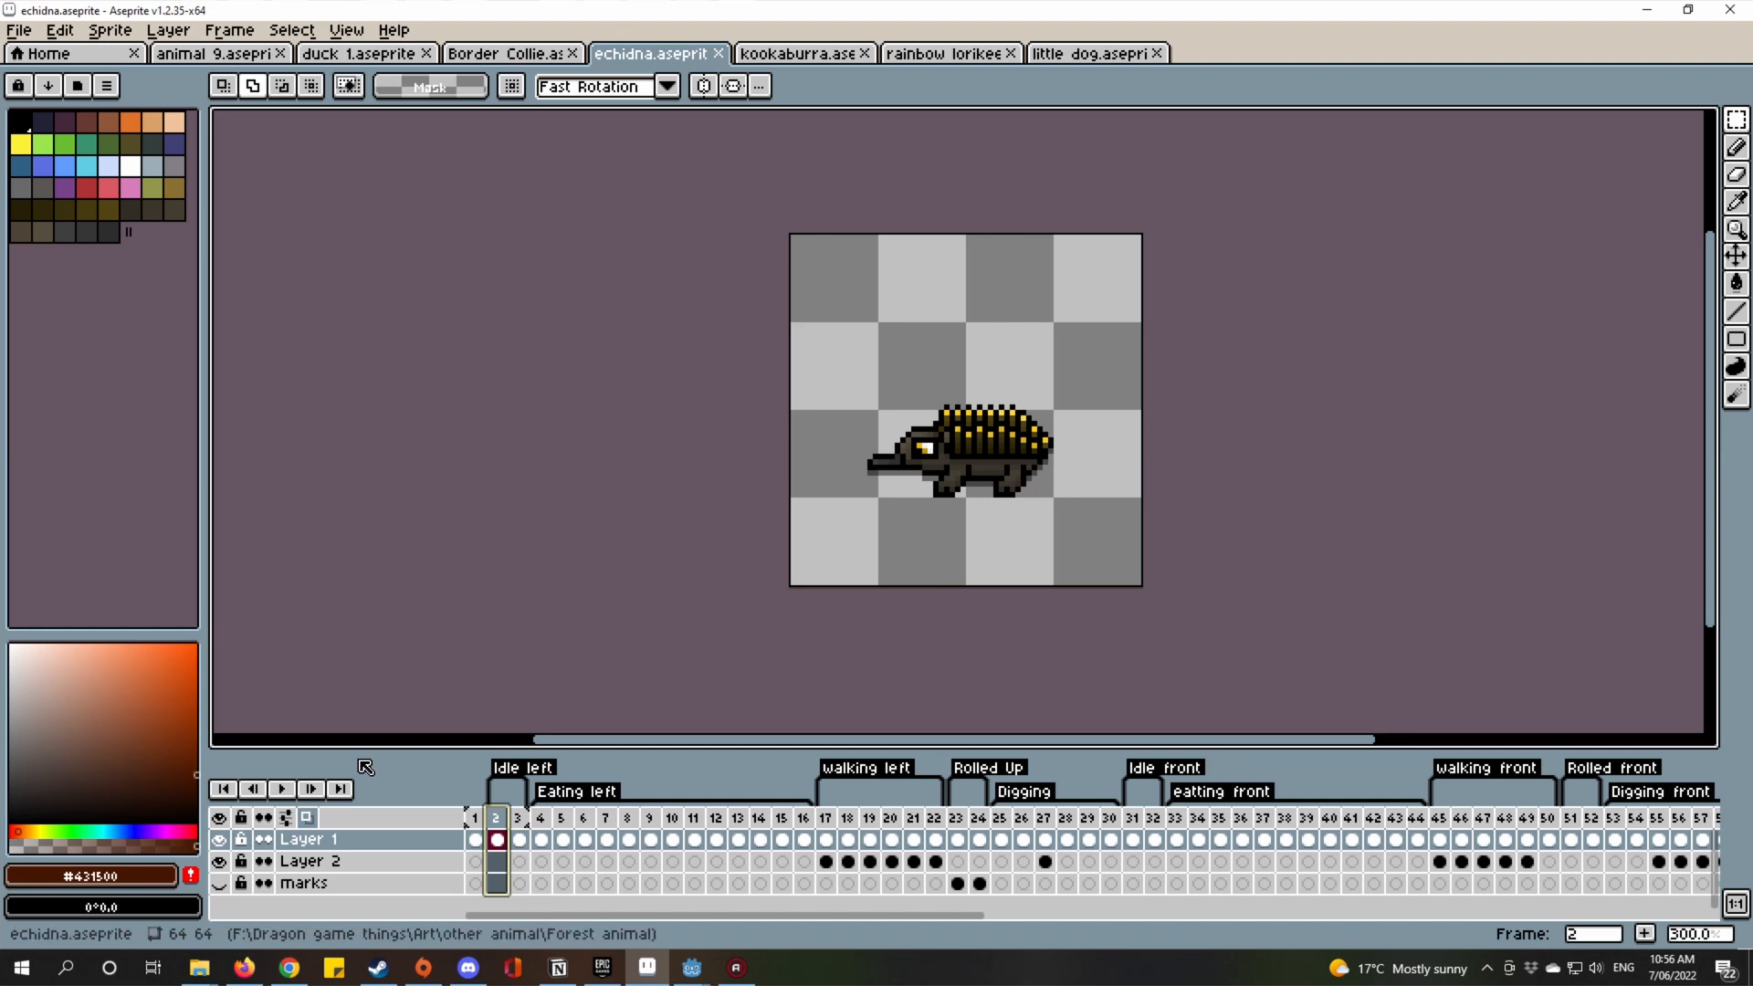
{"action": "left_click", "coordinate": [281, 789]}
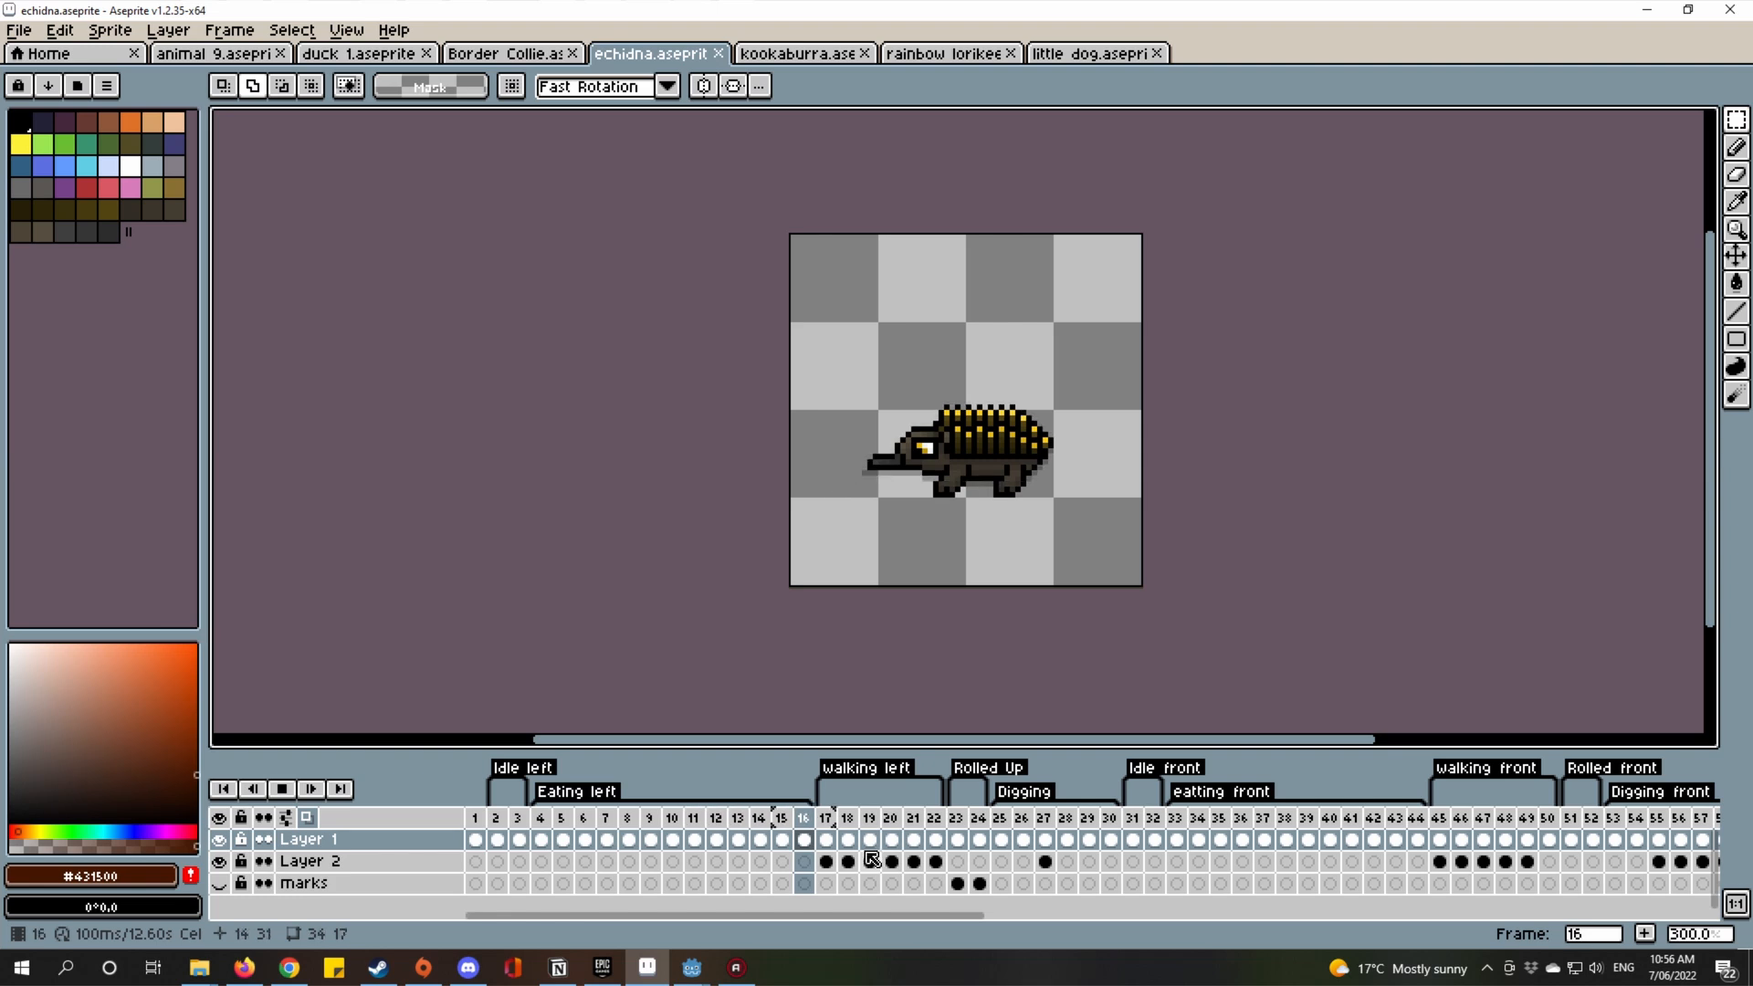
Check the echidna's Idle left frames and replay Eating left from frame 4, ending on the first walking left frame.
{"action": "left_click_drag", "start_coordinate": [496, 817], "coordinate": [518, 819]}
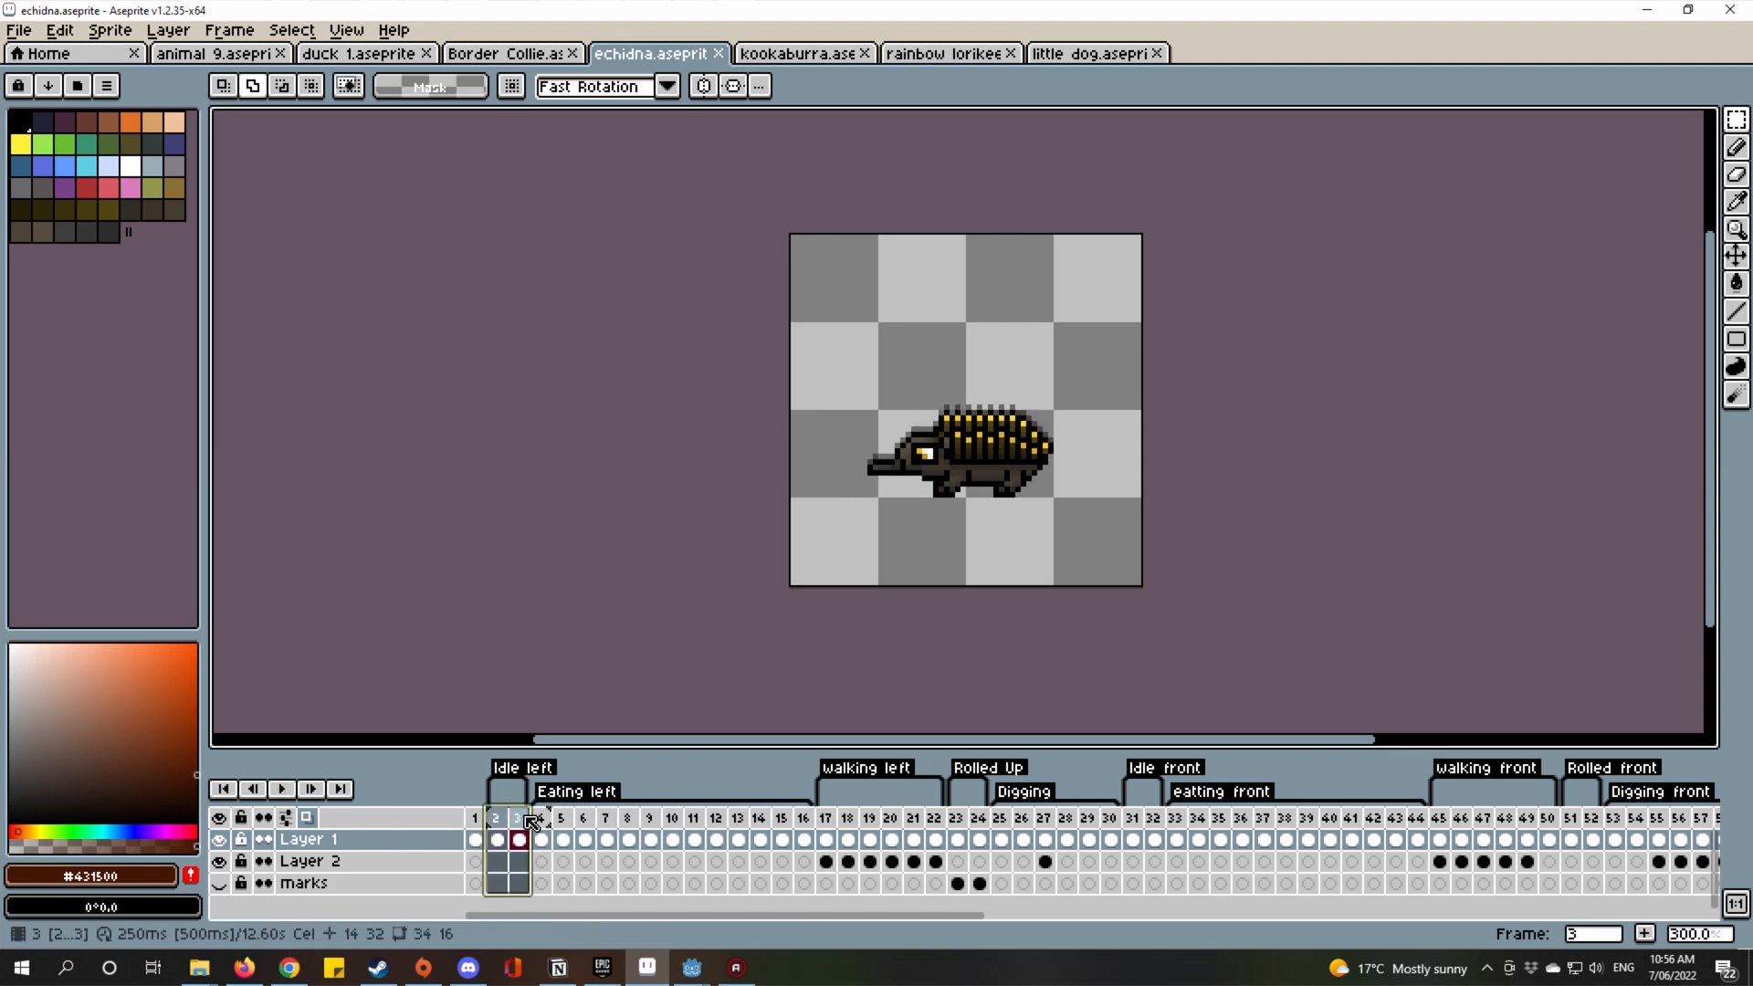
{"action": "left_click", "coordinate": [539, 818]}
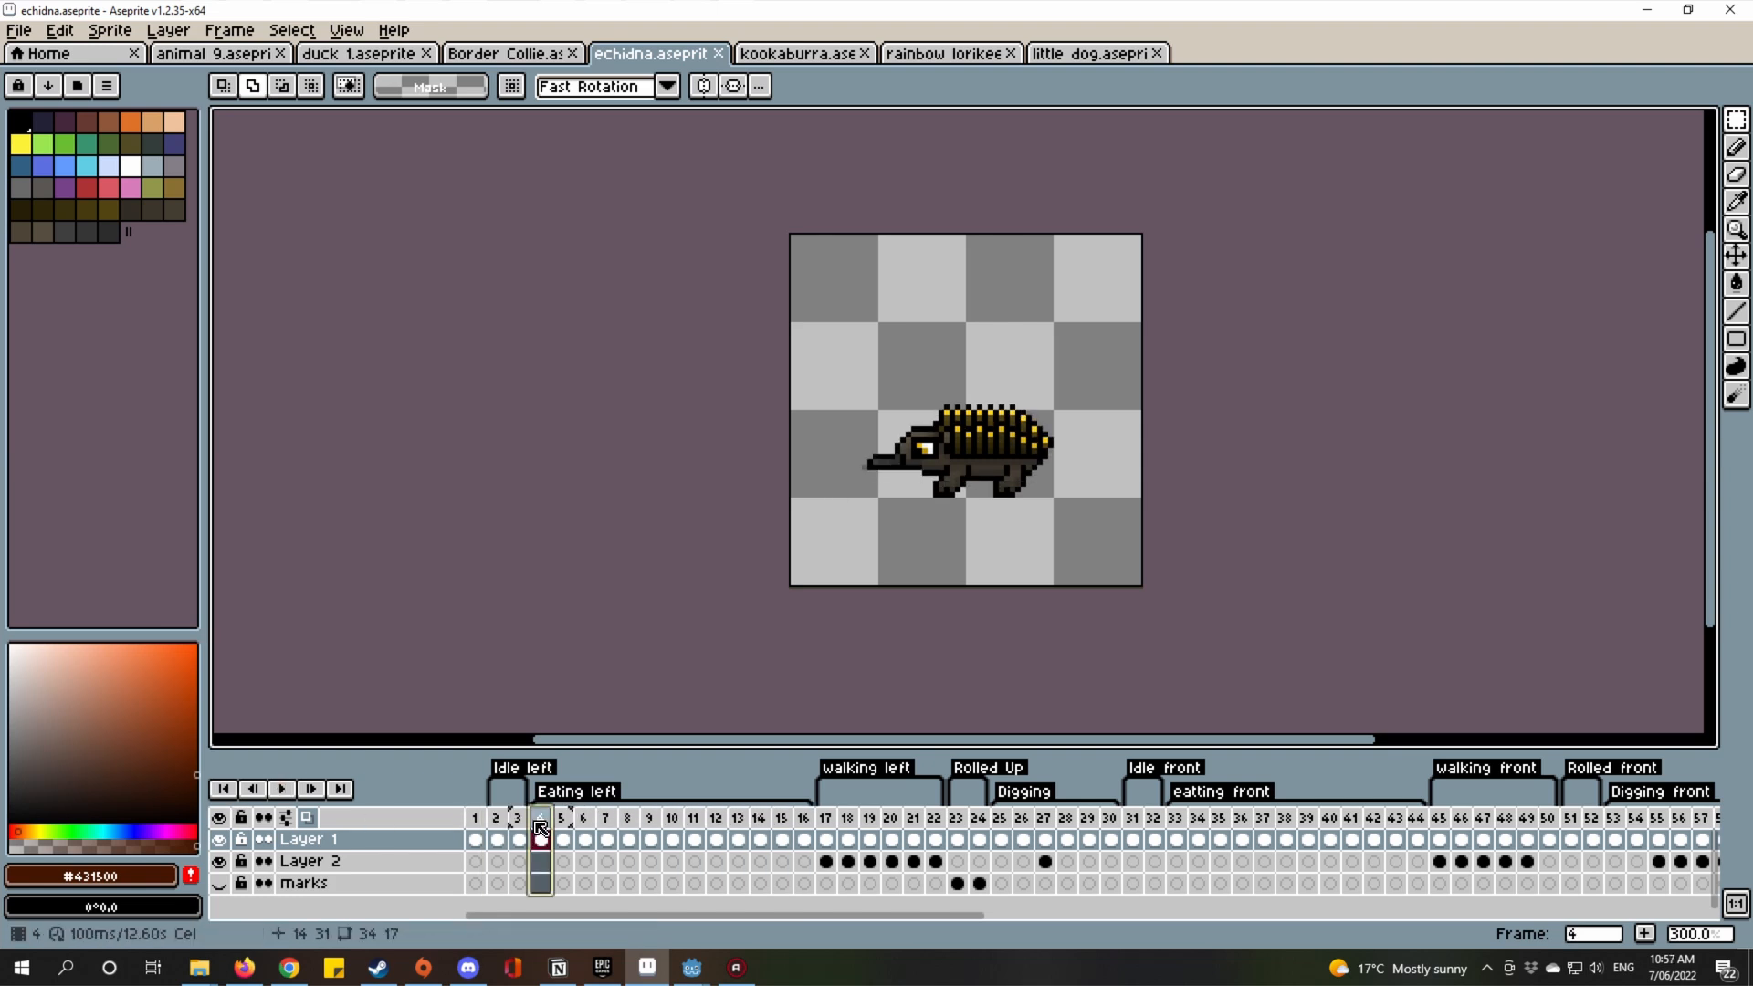
{"action": "left_click", "coordinate": [280, 791]}
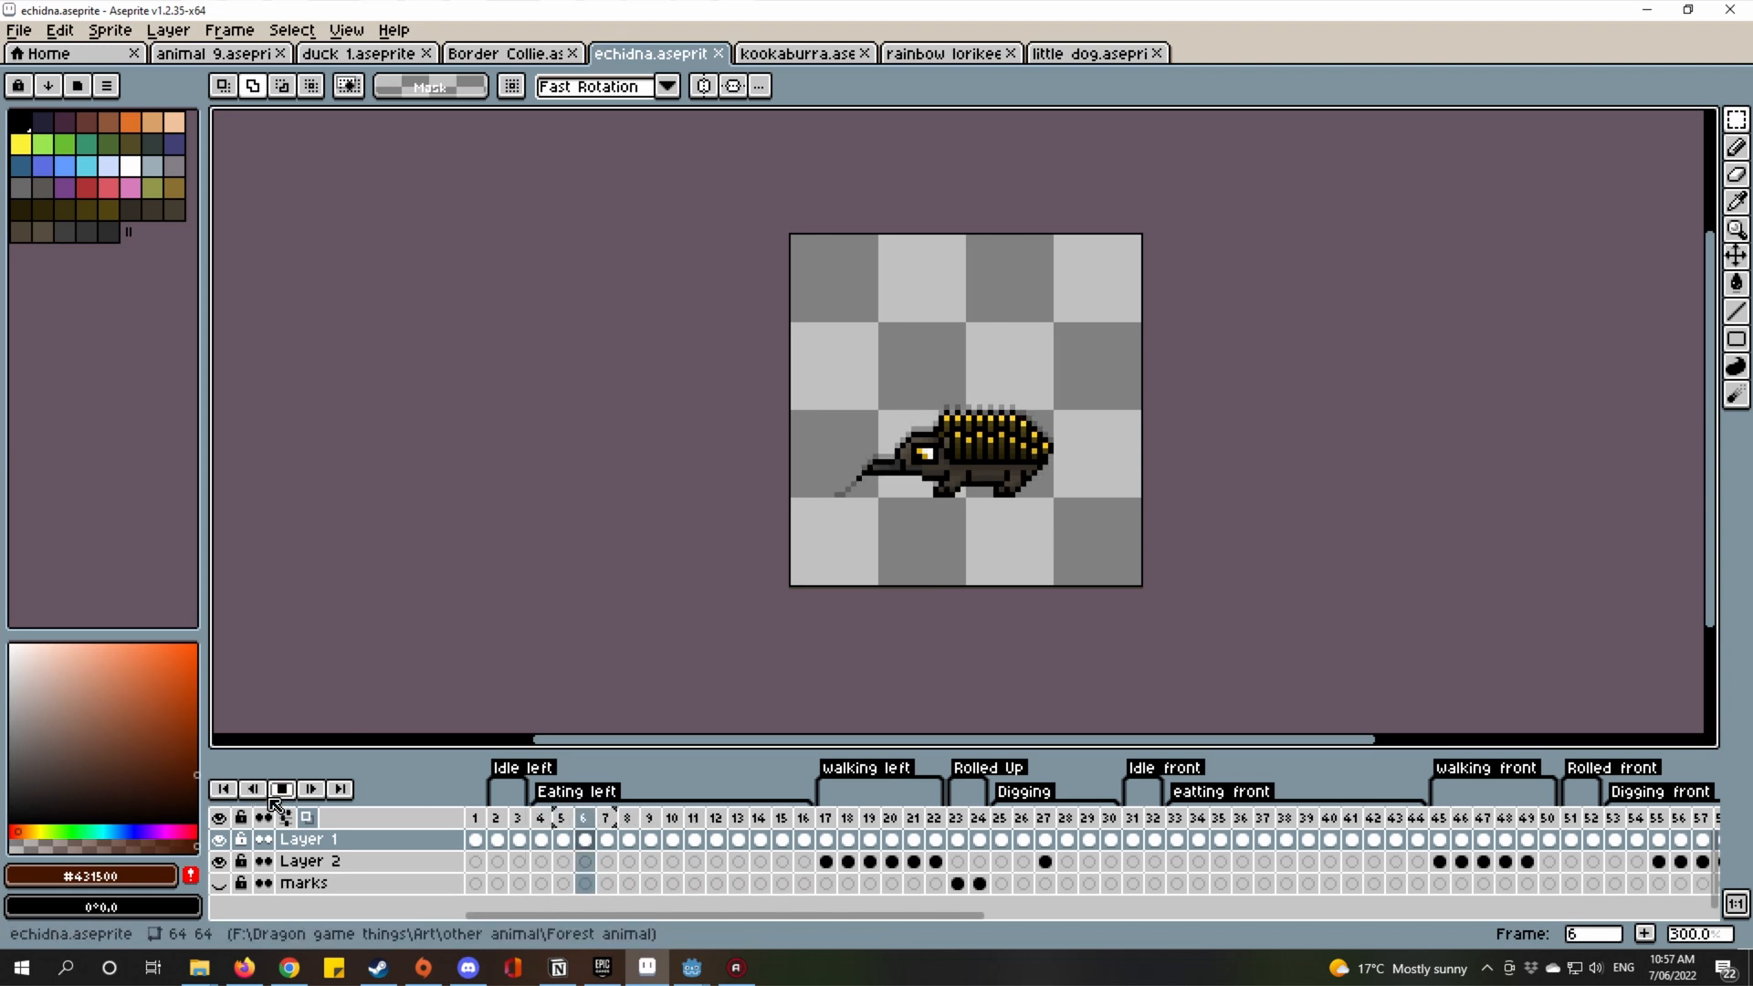
{"action": "left_click", "coordinate": [278, 790]}
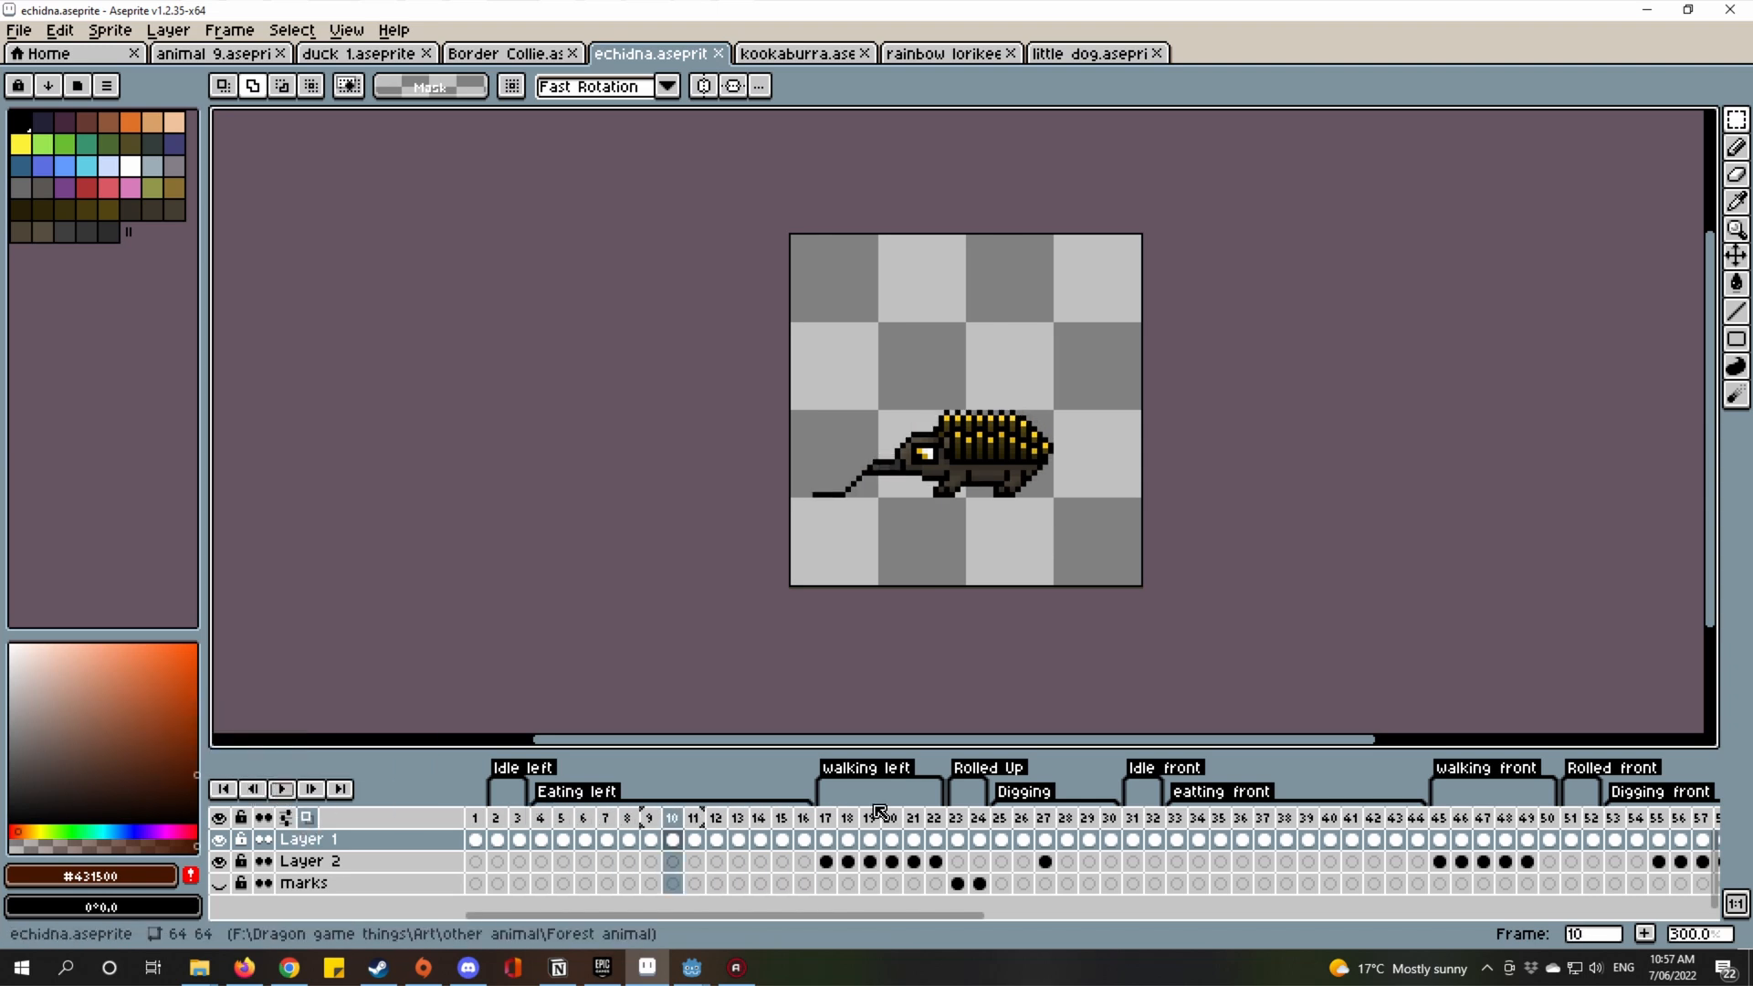
{"action": "left_click", "coordinate": [826, 819]}
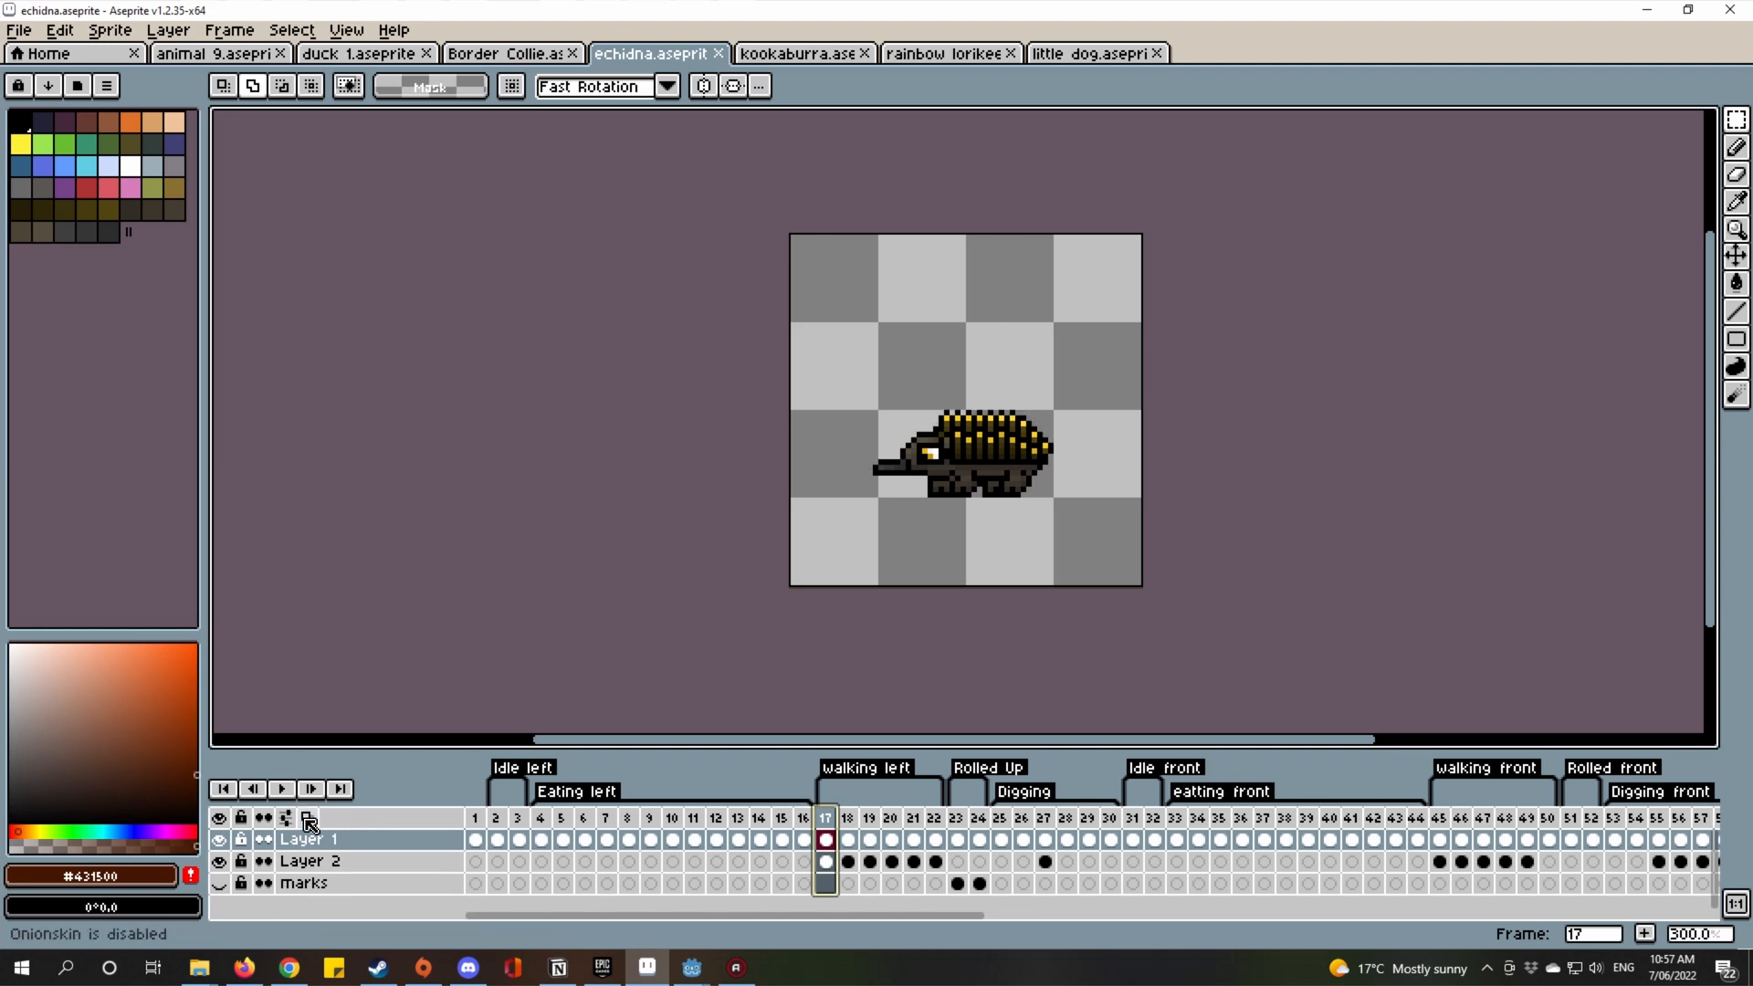
Preview the echidna's walking left, Rolled Up and Digging animations, and close the echidna sprite.
{"action": "left_click", "coordinate": [281, 790]}
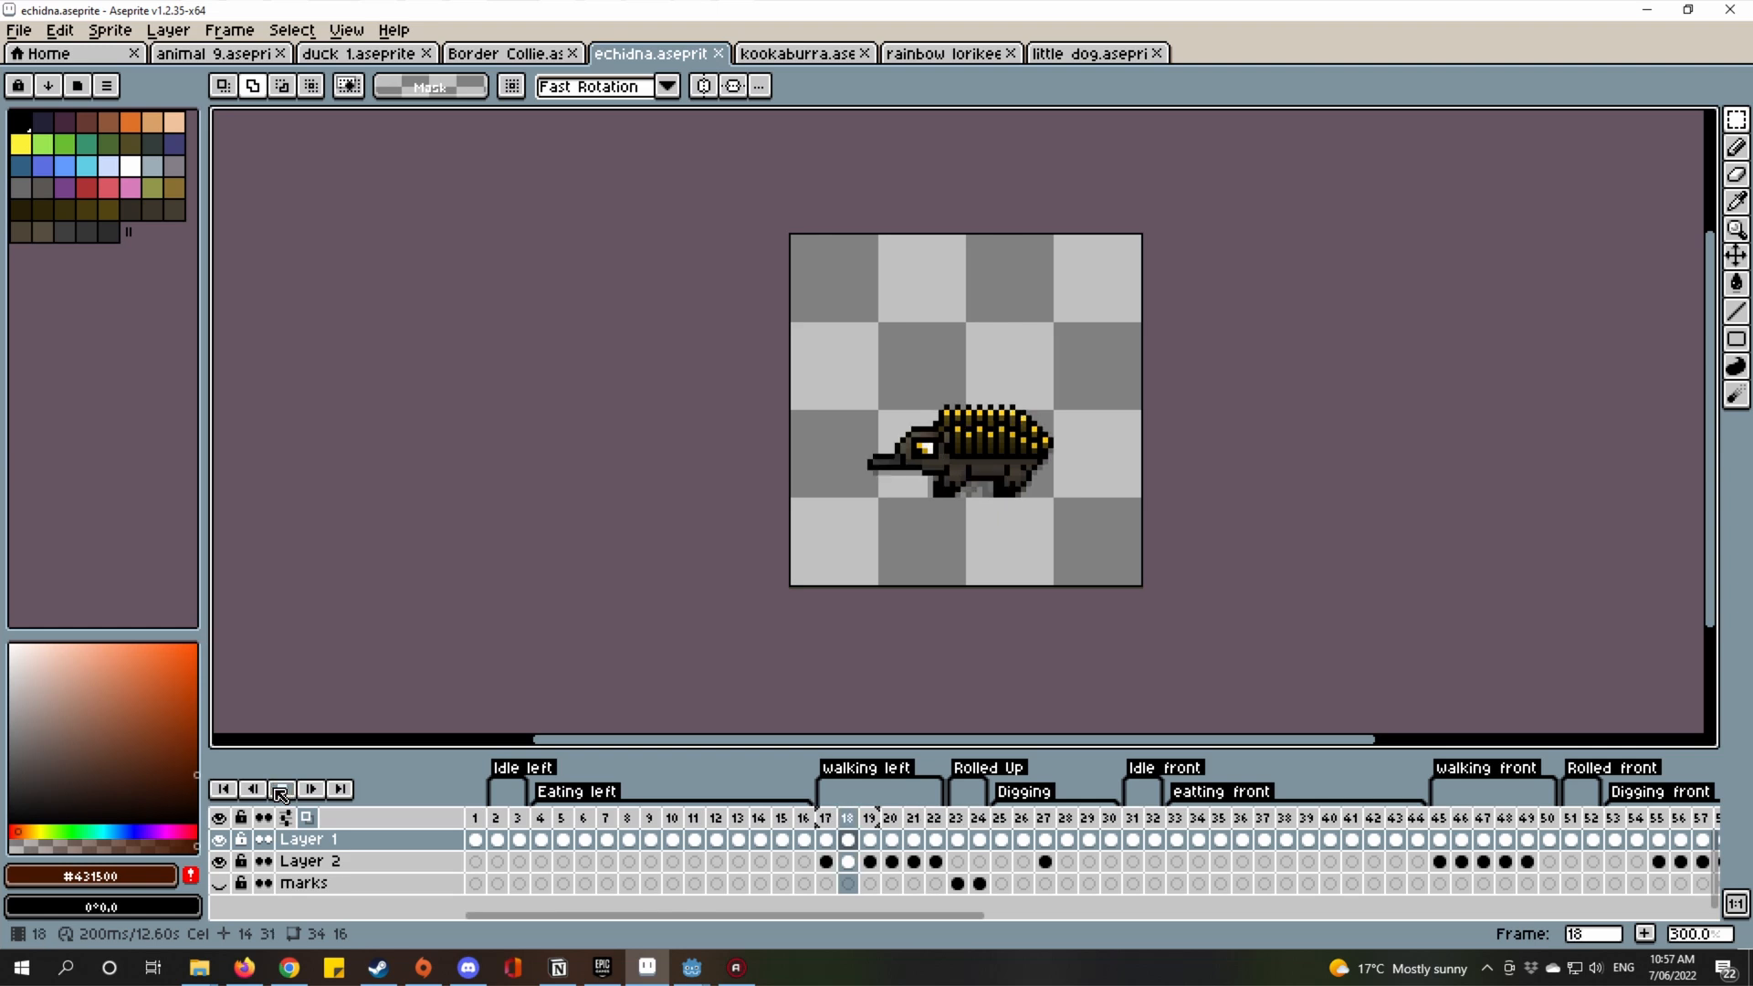
{"action": "left_click", "coordinate": [956, 817]}
{"action": "left_click_drag", "start_coordinate": [966, 820], "coordinate": [978, 825]}
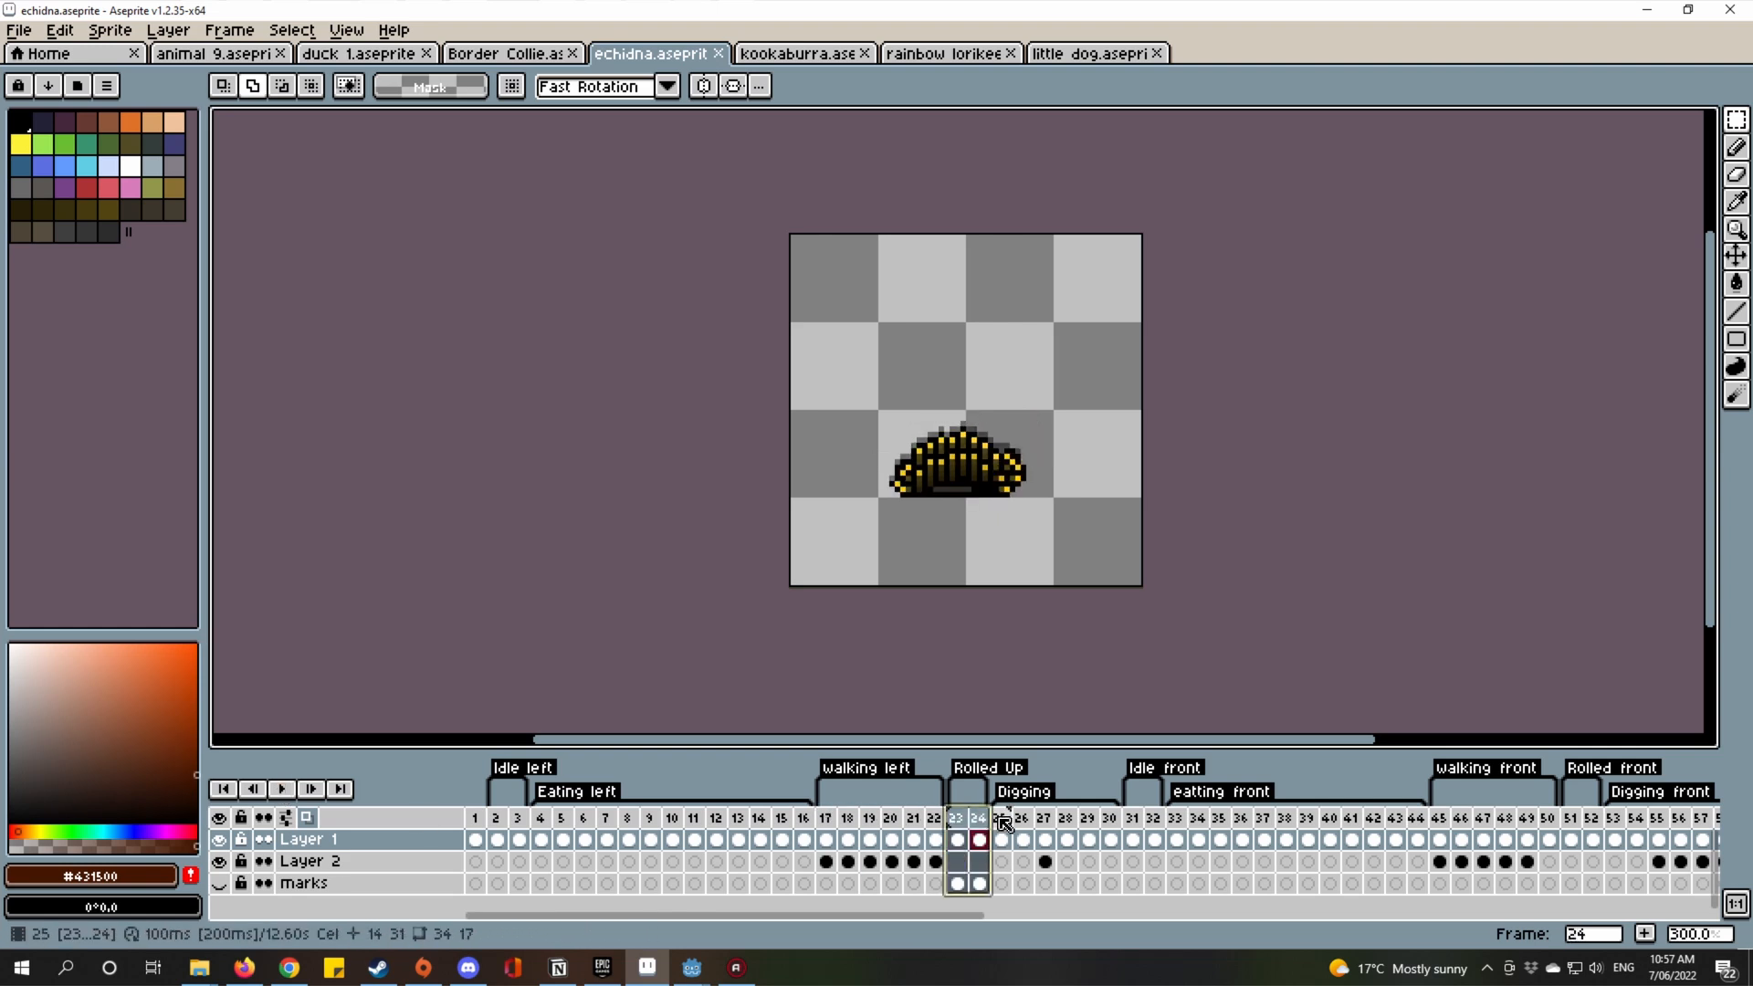
{"action": "left_click", "coordinate": [1002, 819]}
{"action": "left_click", "coordinate": [284, 791]}
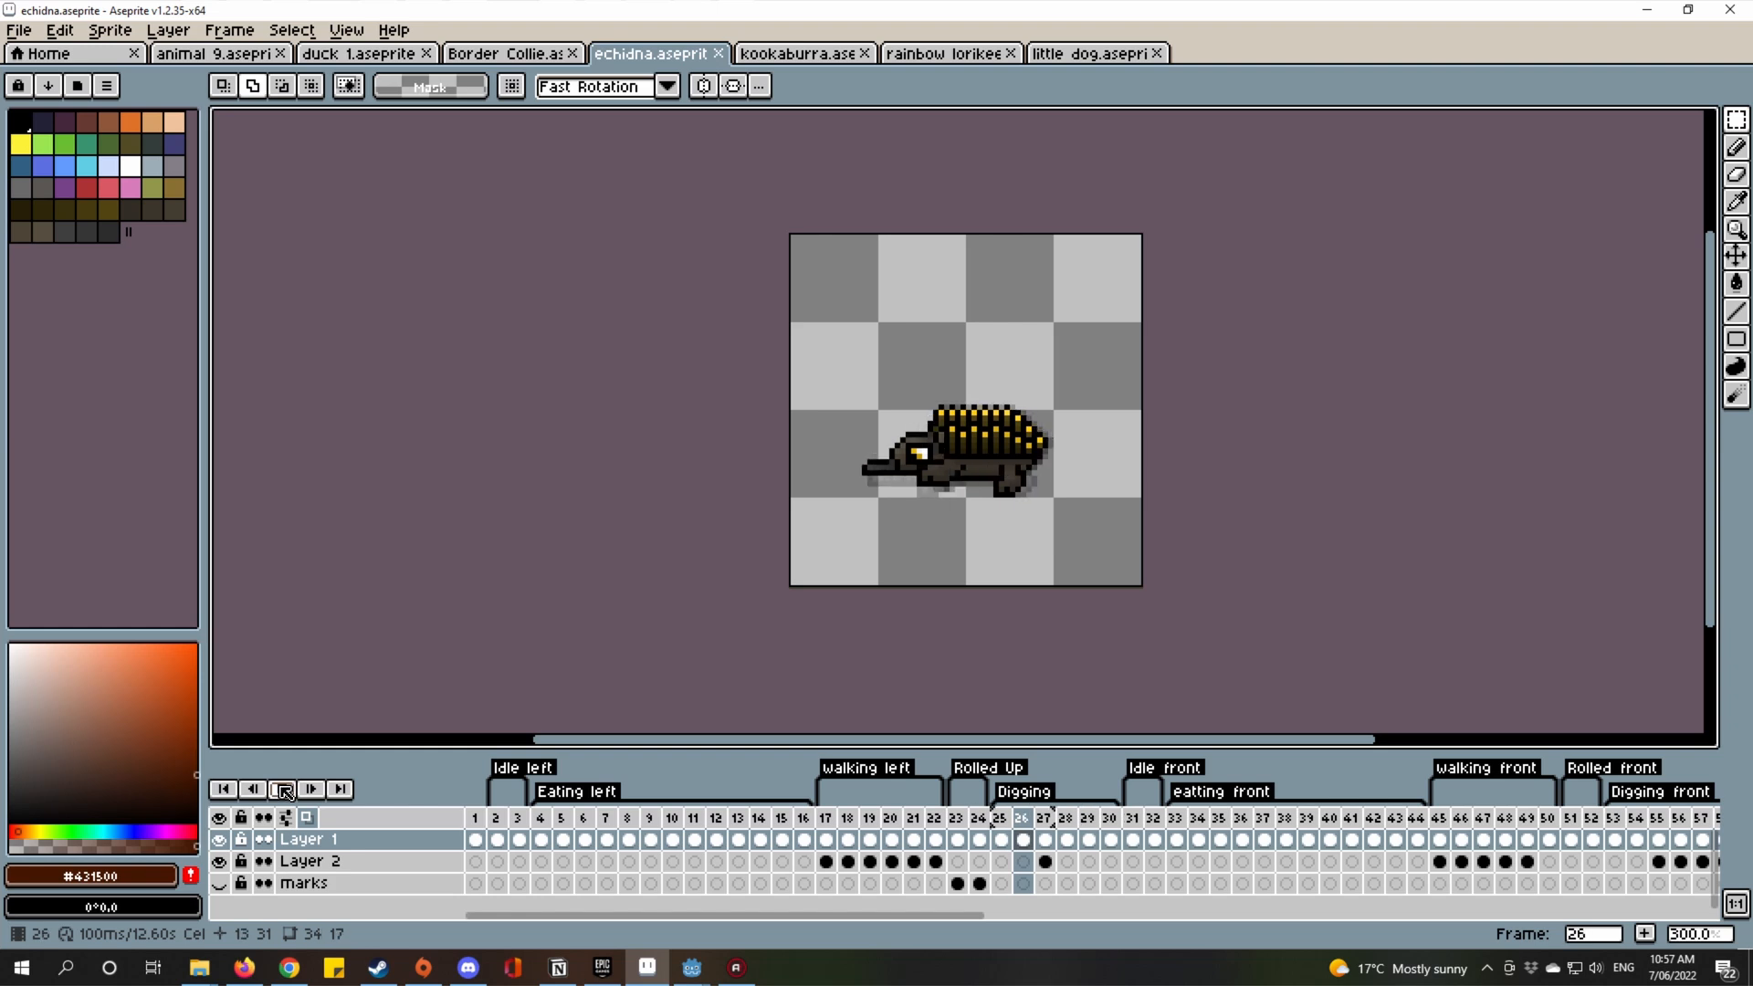
{"action": "scroll", "coordinate": [1174, 485], "scroll_direction": "up", "scroll_amount": 1}
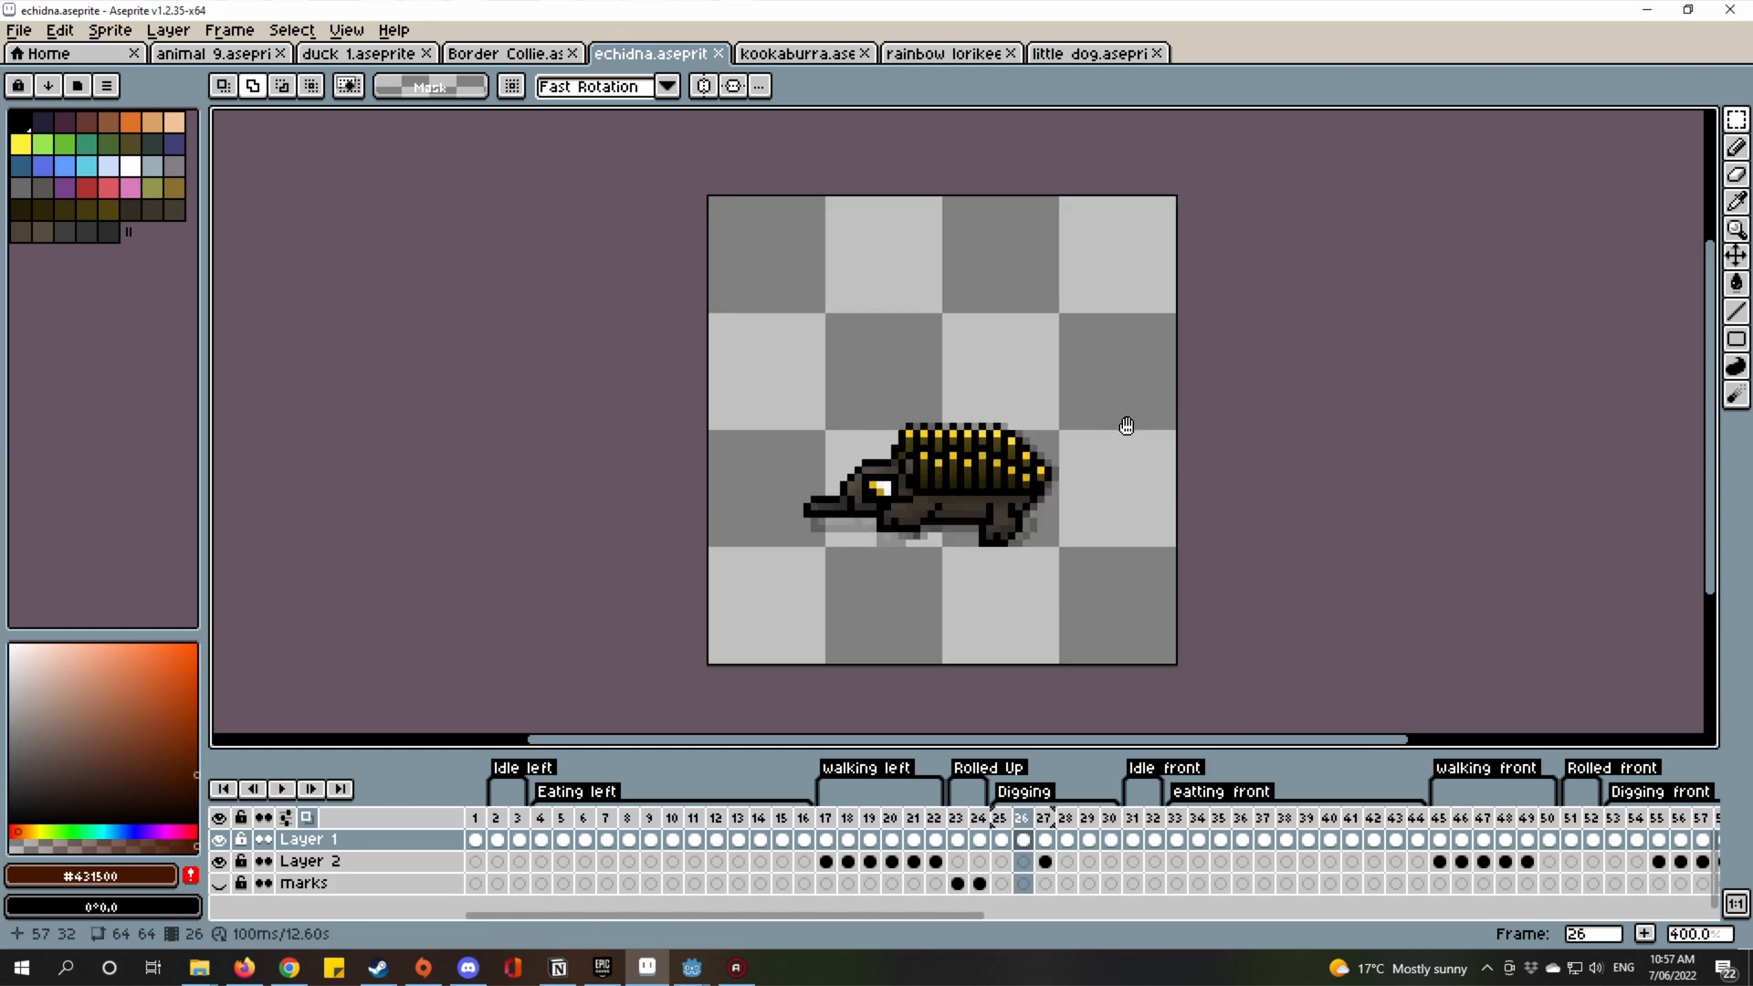
{"action": "left_click", "coordinate": [726, 54]}
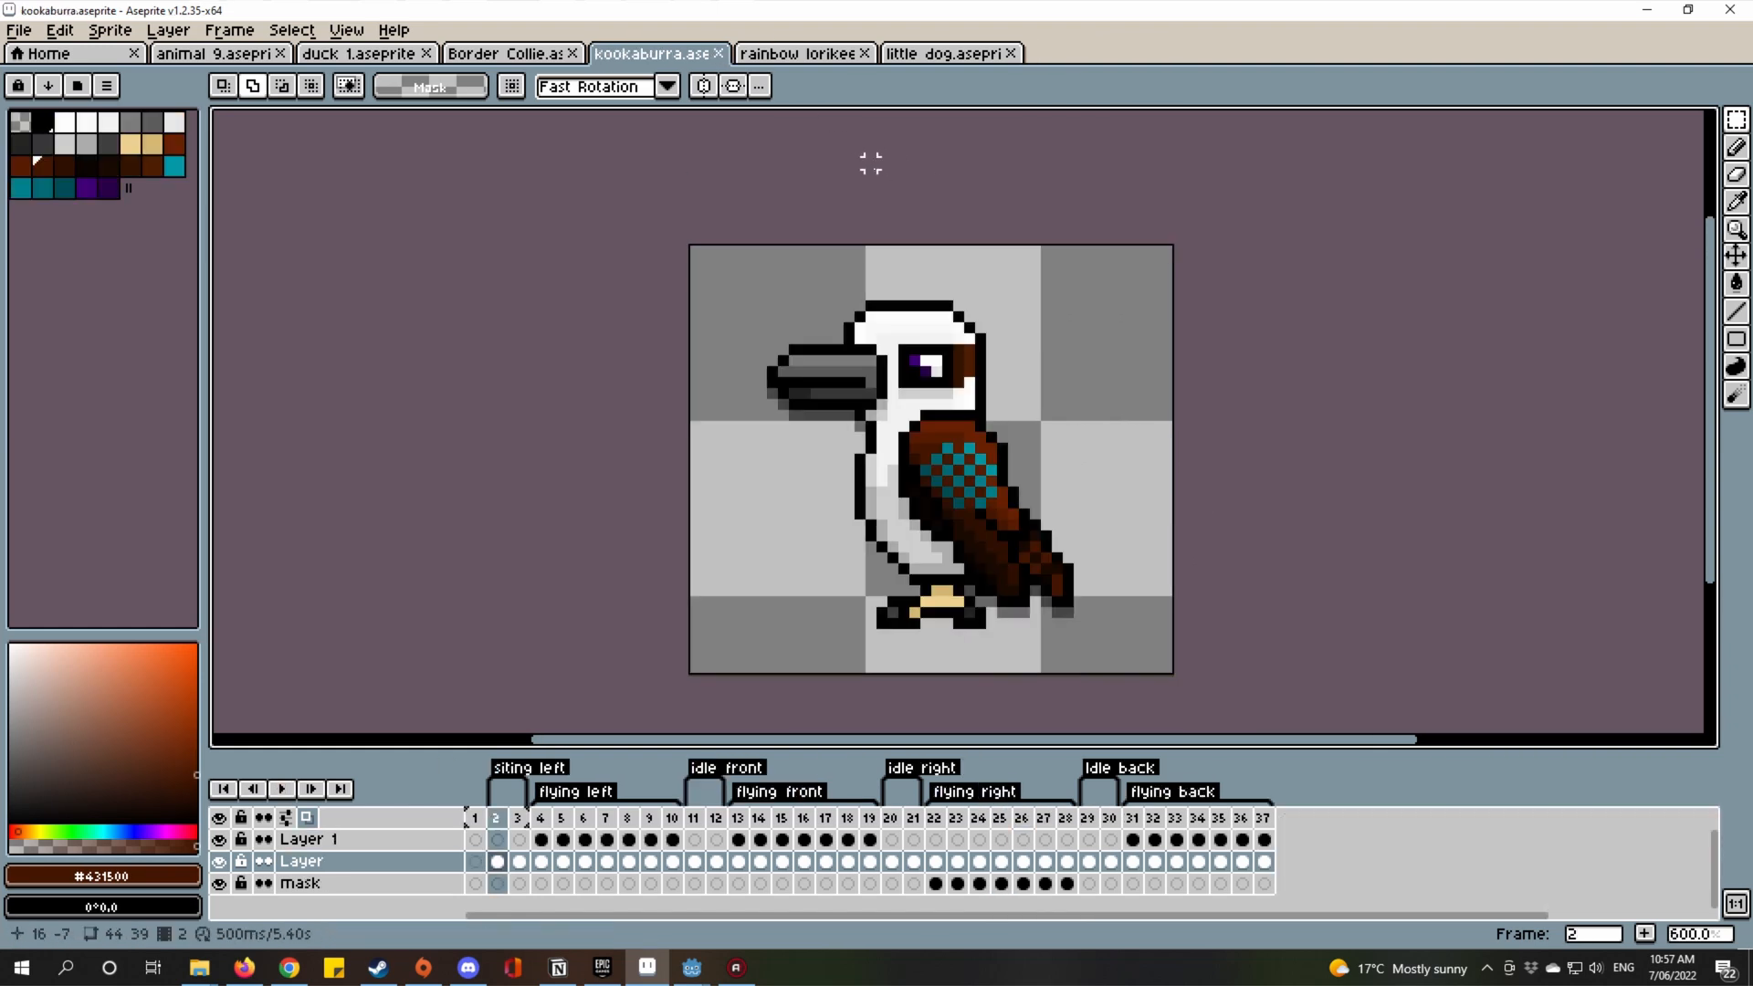
Examine the kookaburra's siting left frames 2–3 and flying left frames from 4 to 7, and close the sprite.
{"action": "left_click", "coordinate": [548, 818]}
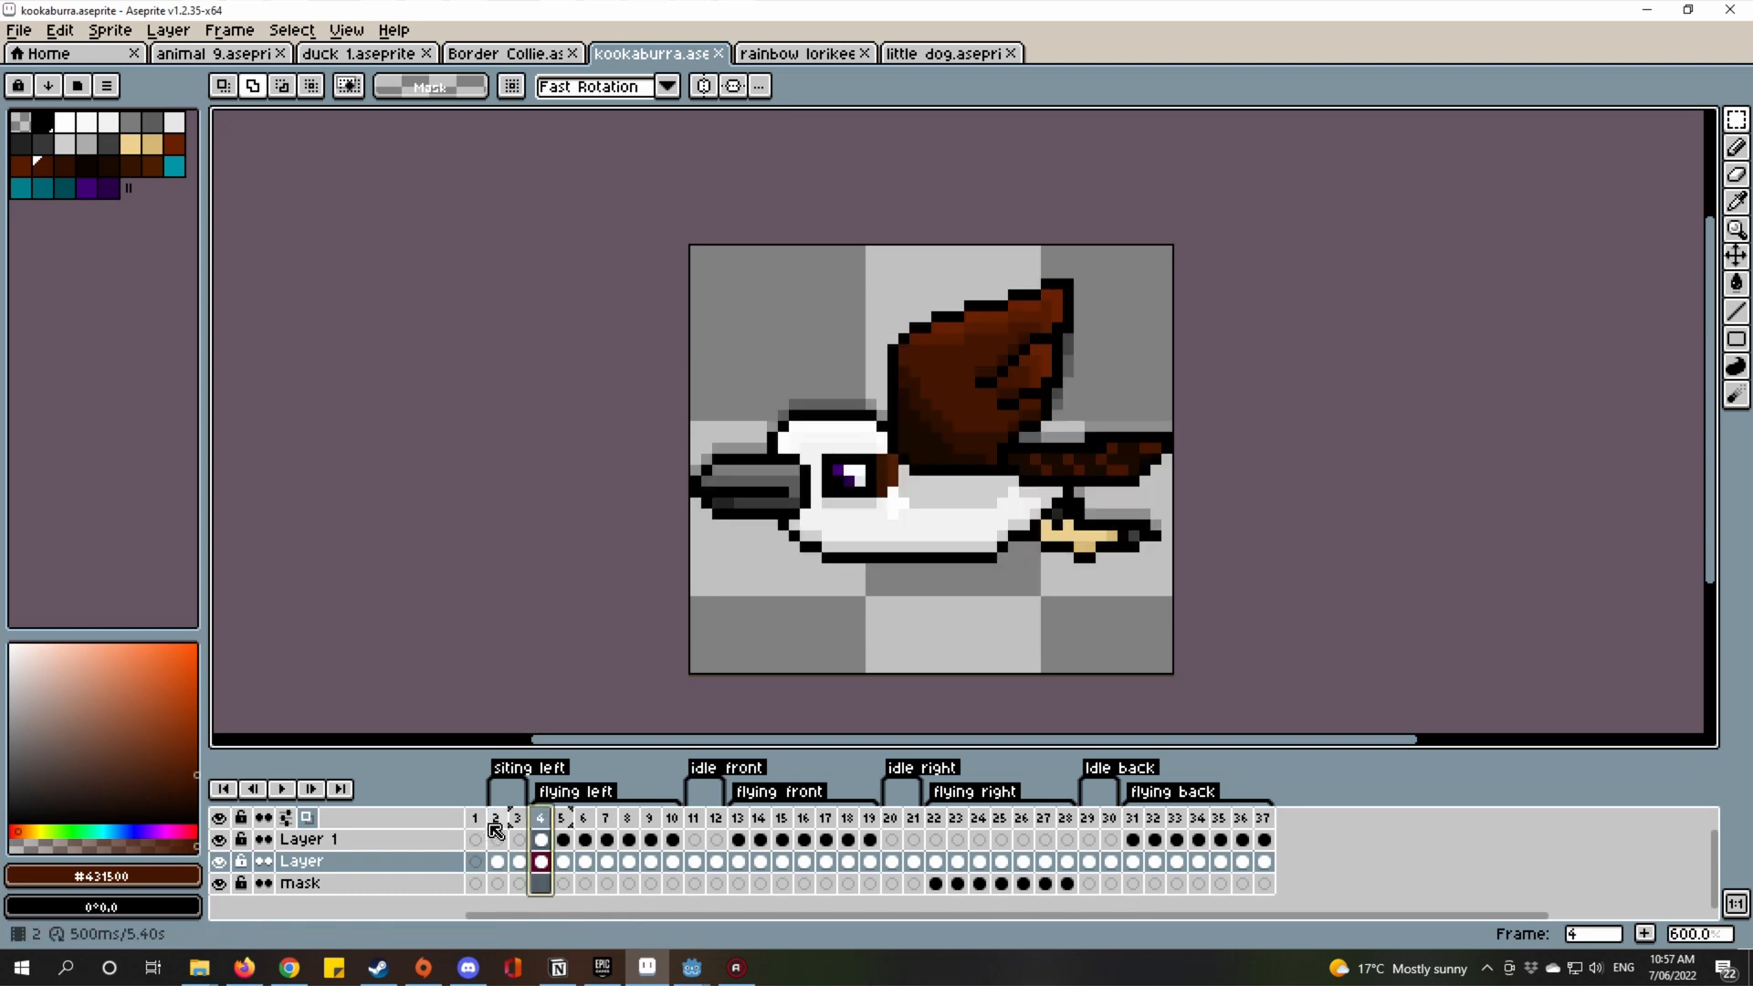
{"action": "left_click", "coordinate": [501, 817]}
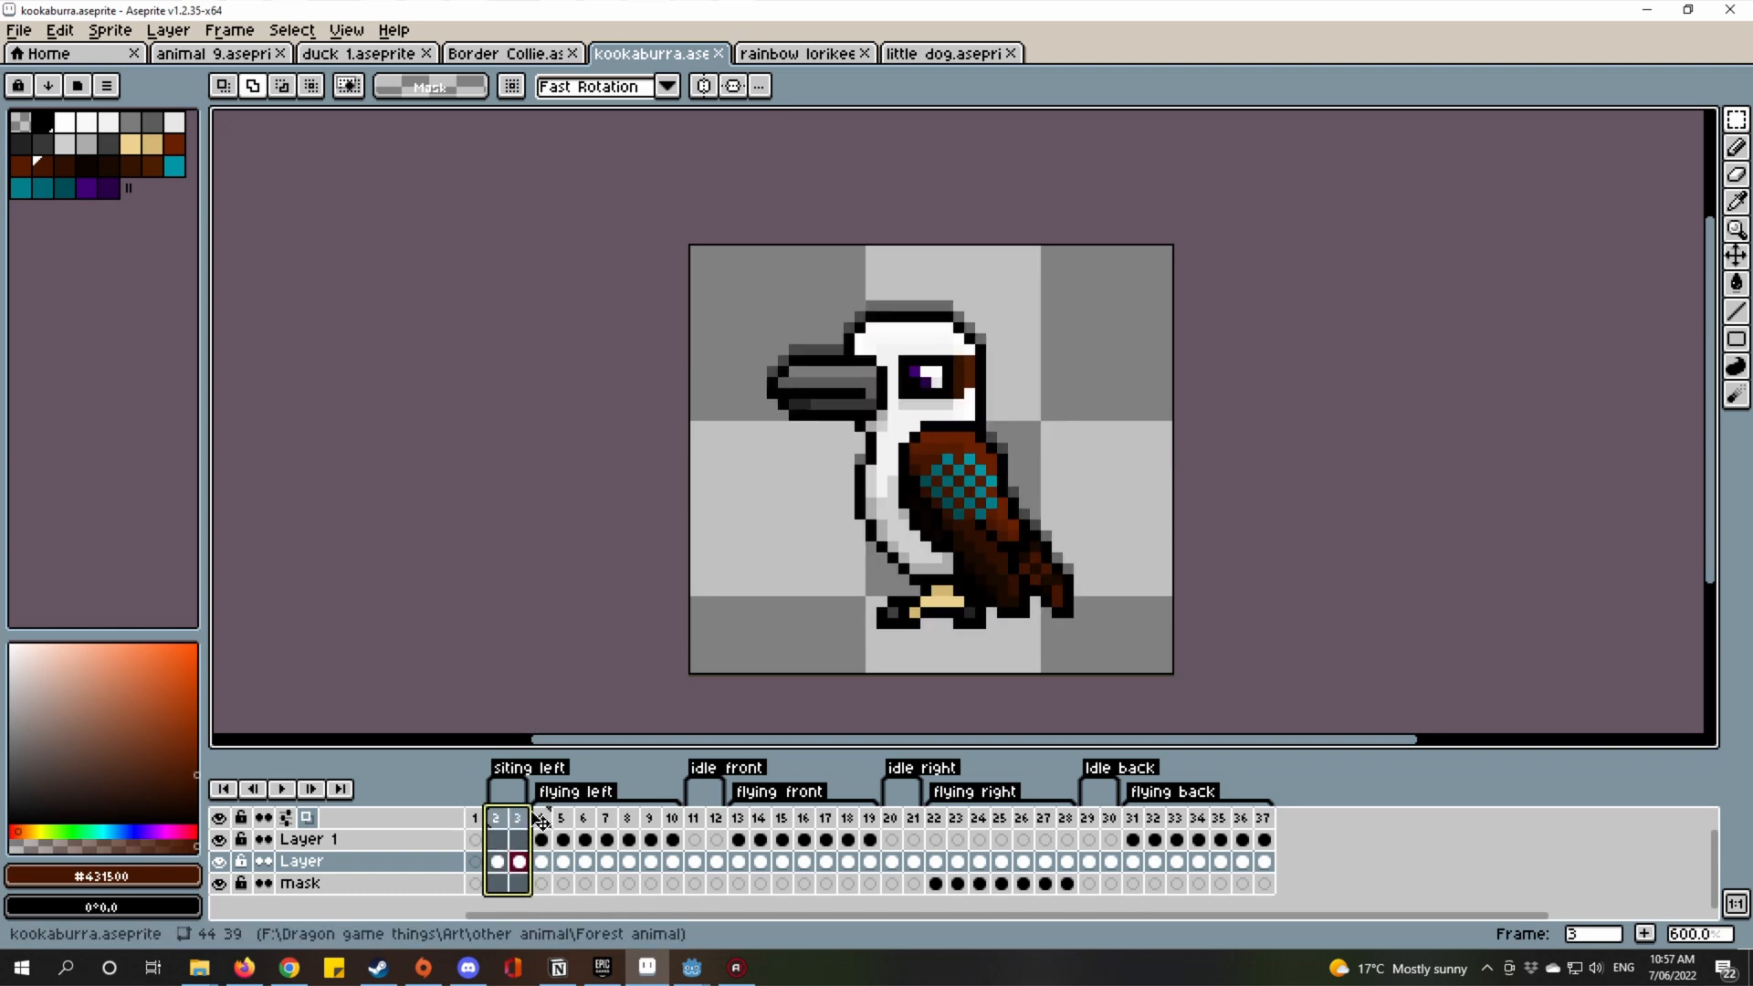
{"action": "mouse_move", "coordinate": [541, 817]}
{"action": "left_mouse_down"}
{"action": "mouse_move", "coordinate": [781, 817]}
{"action": "mouse_move", "coordinate": [558, 815]}
{"action": "left_mouse_up"}
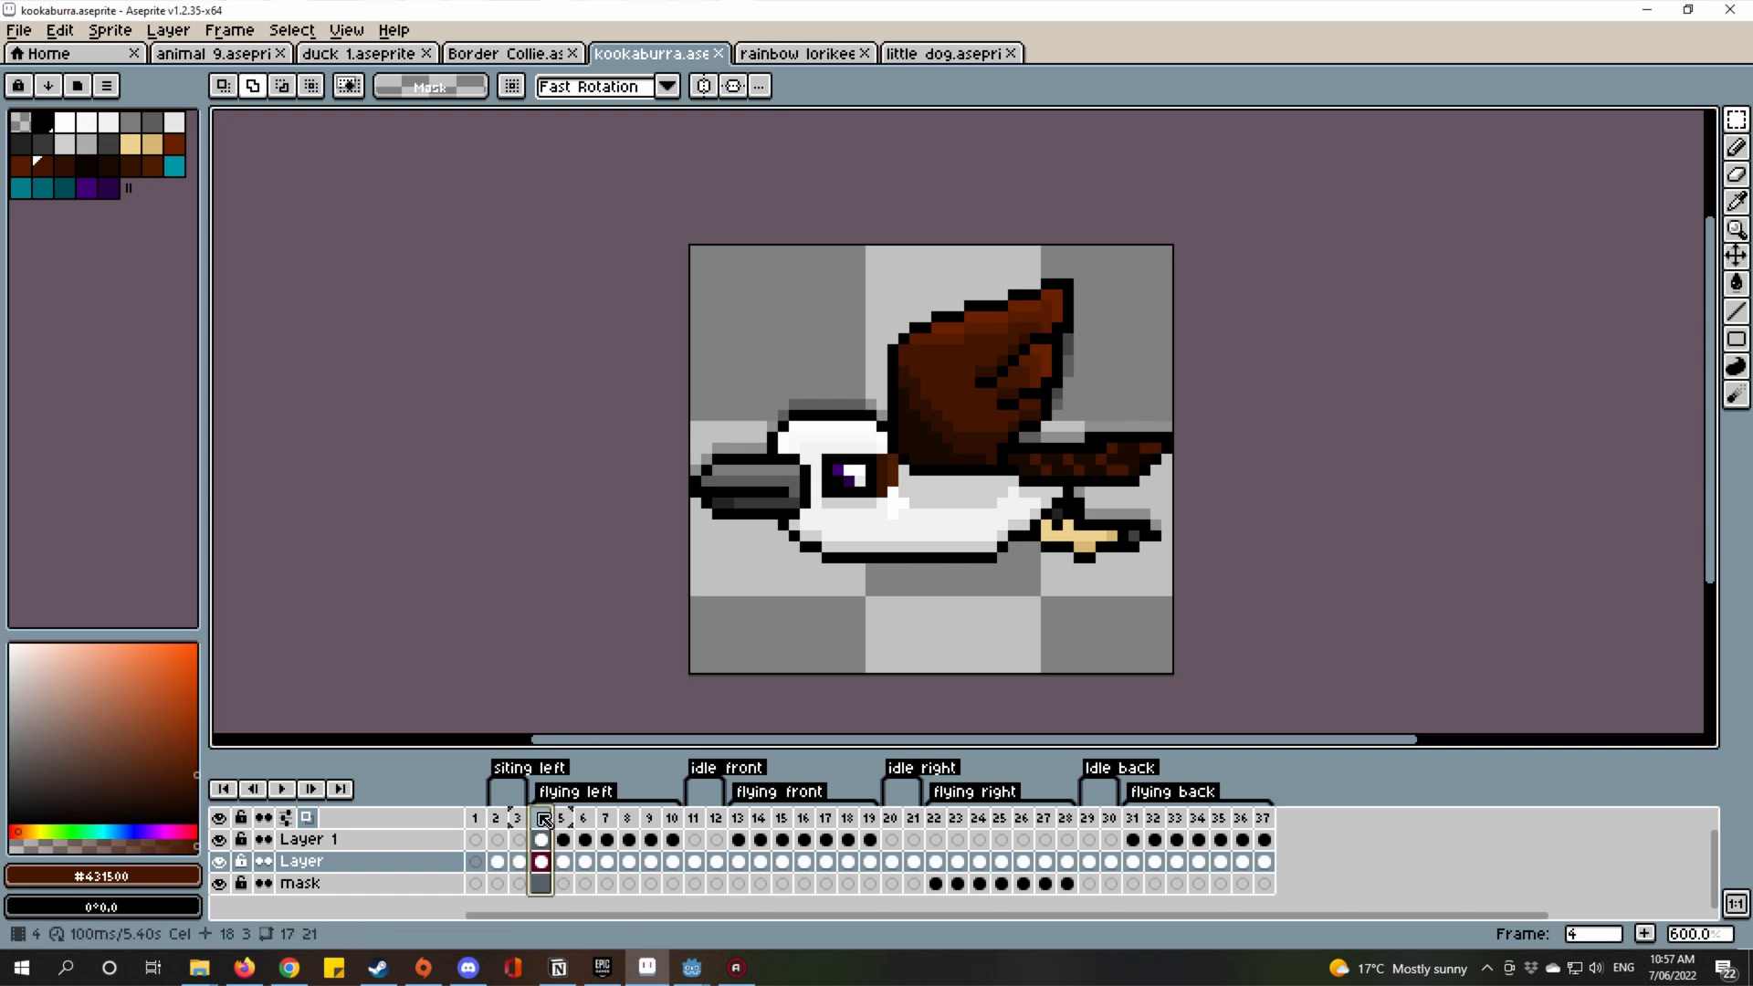
{"action": "left_click_drag", "start_coordinate": [544, 822], "coordinate": [605, 835]}
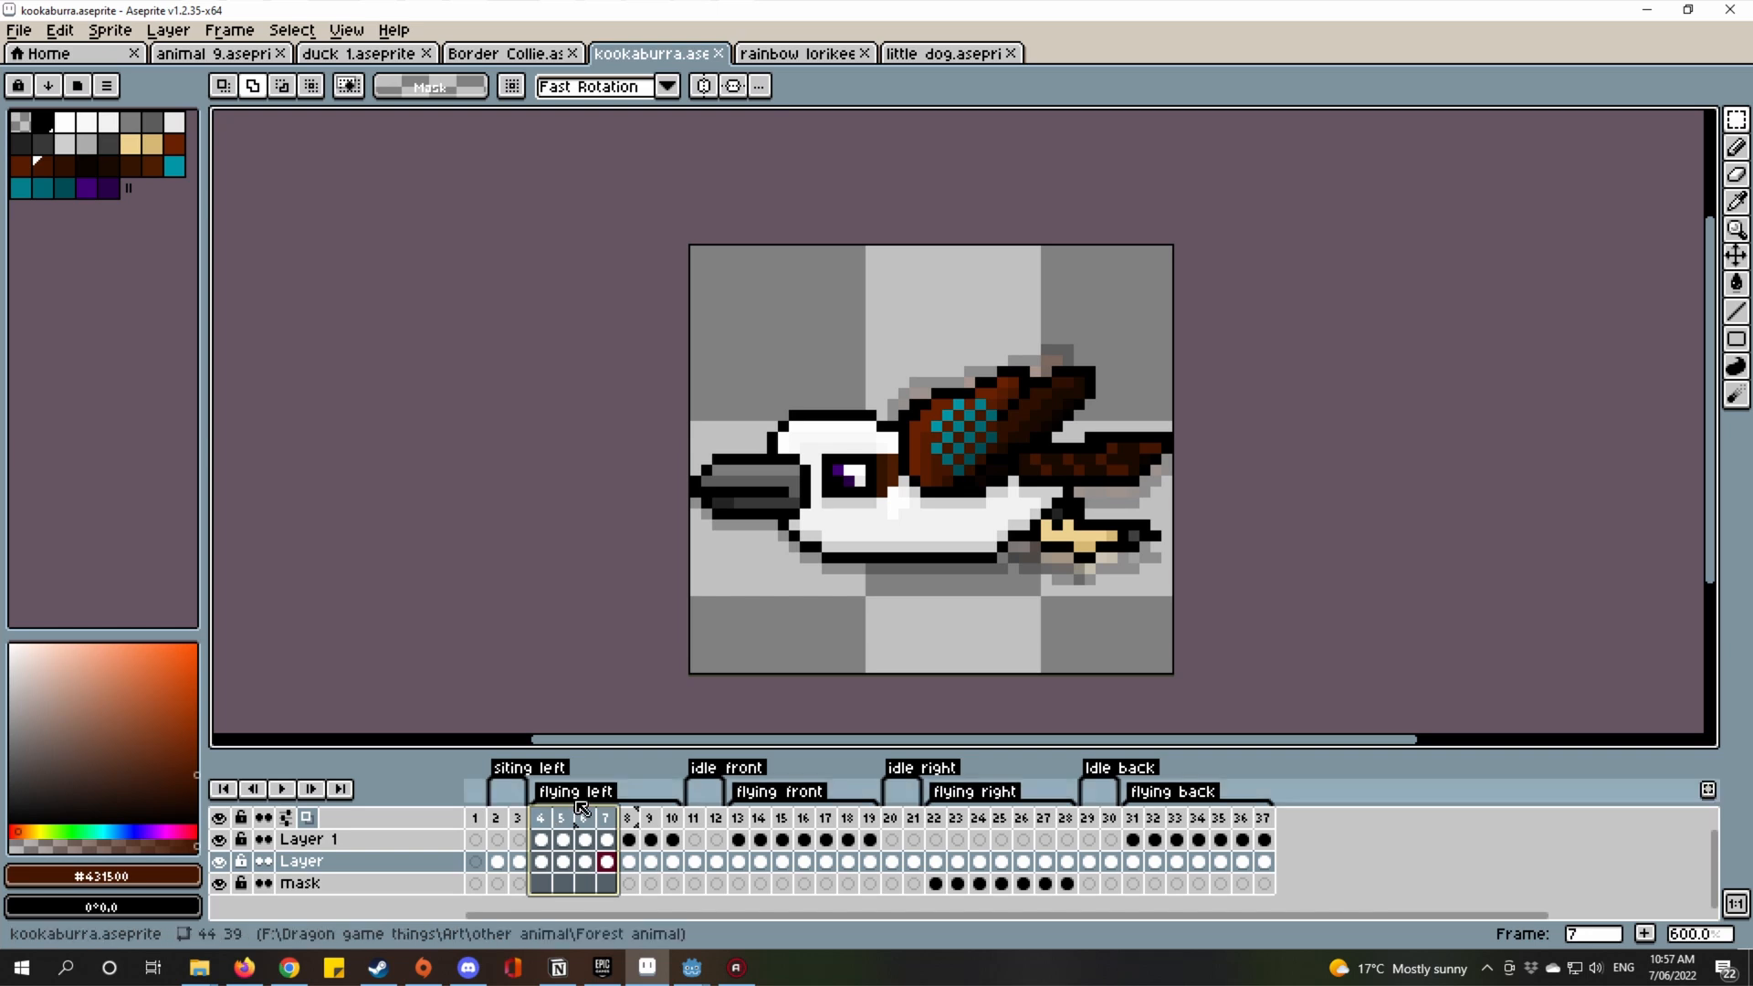
{"action": "left_click", "coordinate": [718, 53]}
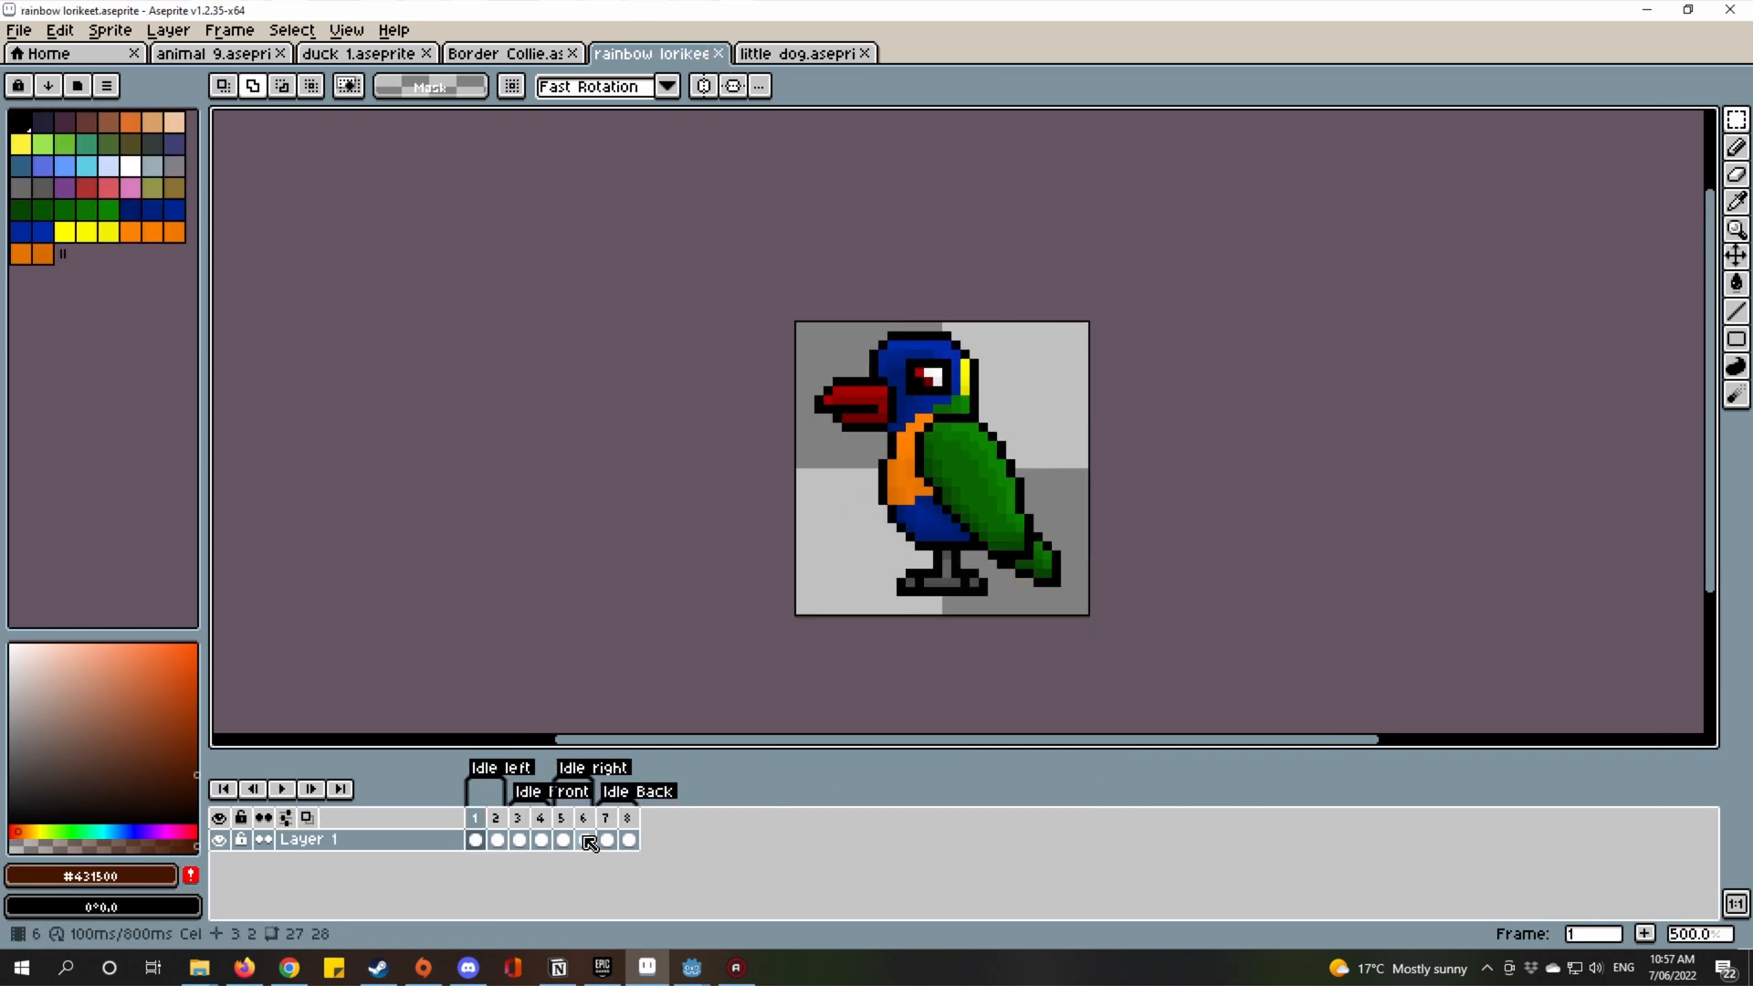
Check the rainbow lorikeet's Idle left animation from frame 1 and close the sprite.
{"action": "left_click", "coordinate": [282, 789]}
{"action": "left_click", "coordinate": [477, 815]}
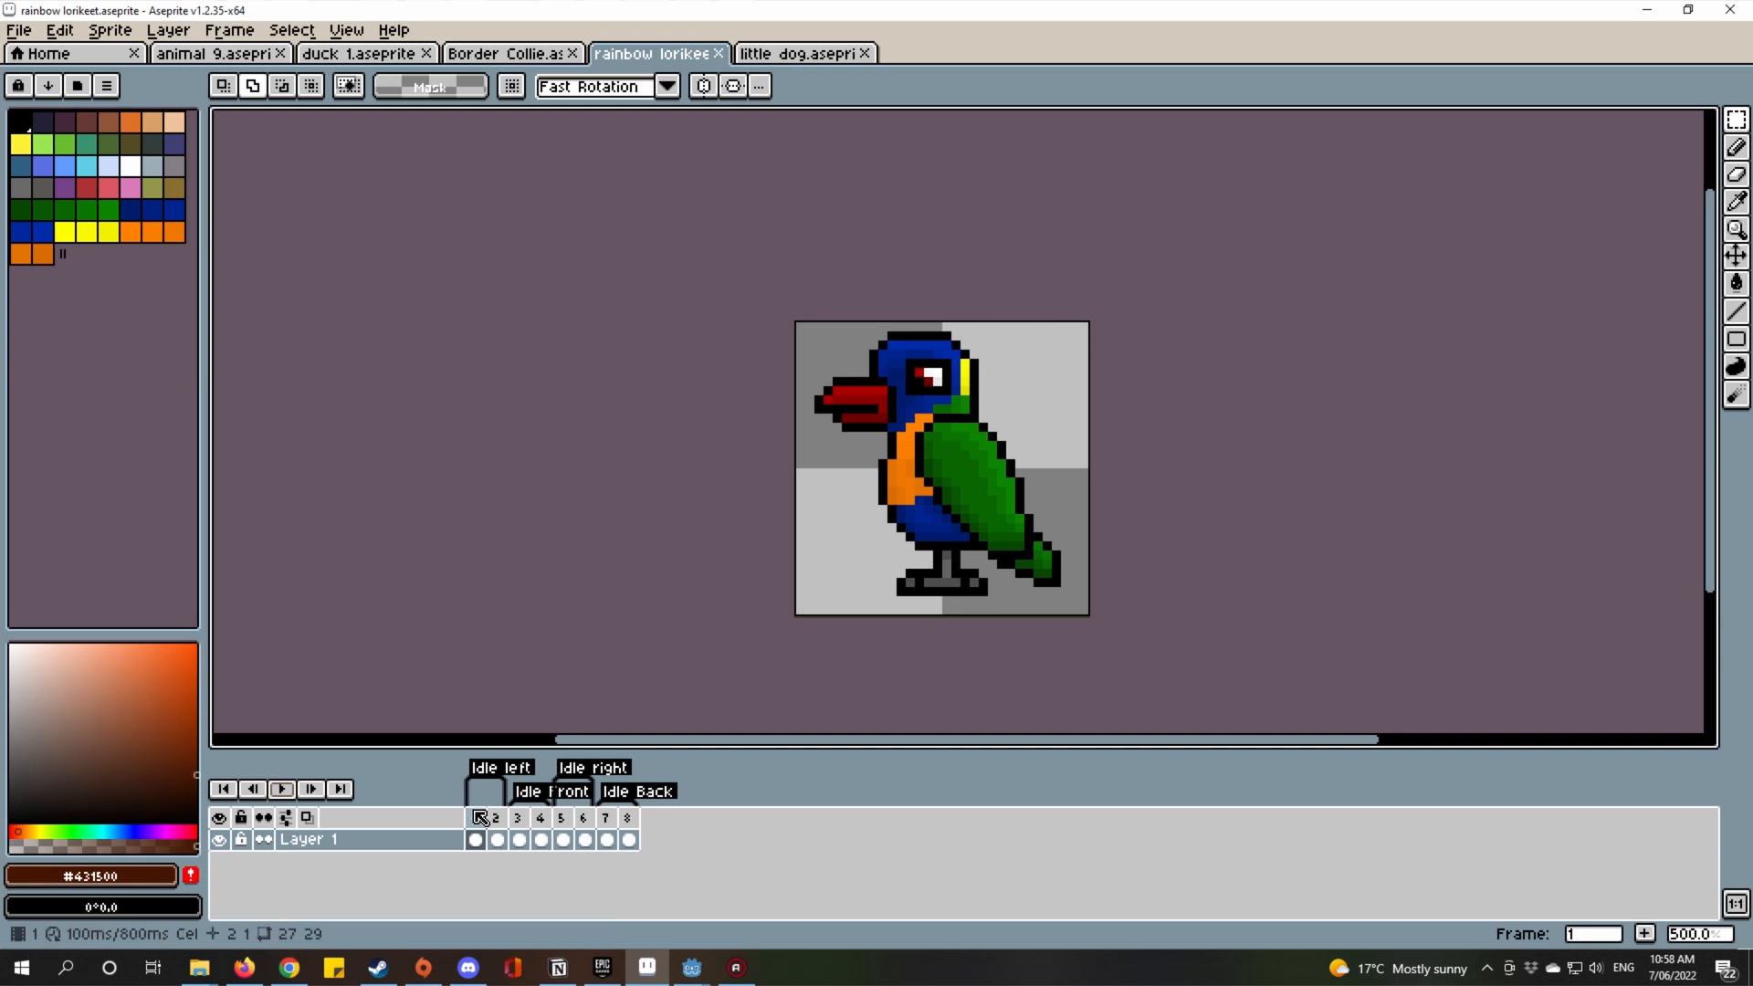
{"action": "left_click_drag", "start_coordinate": [480, 817], "coordinate": [343, 750]}
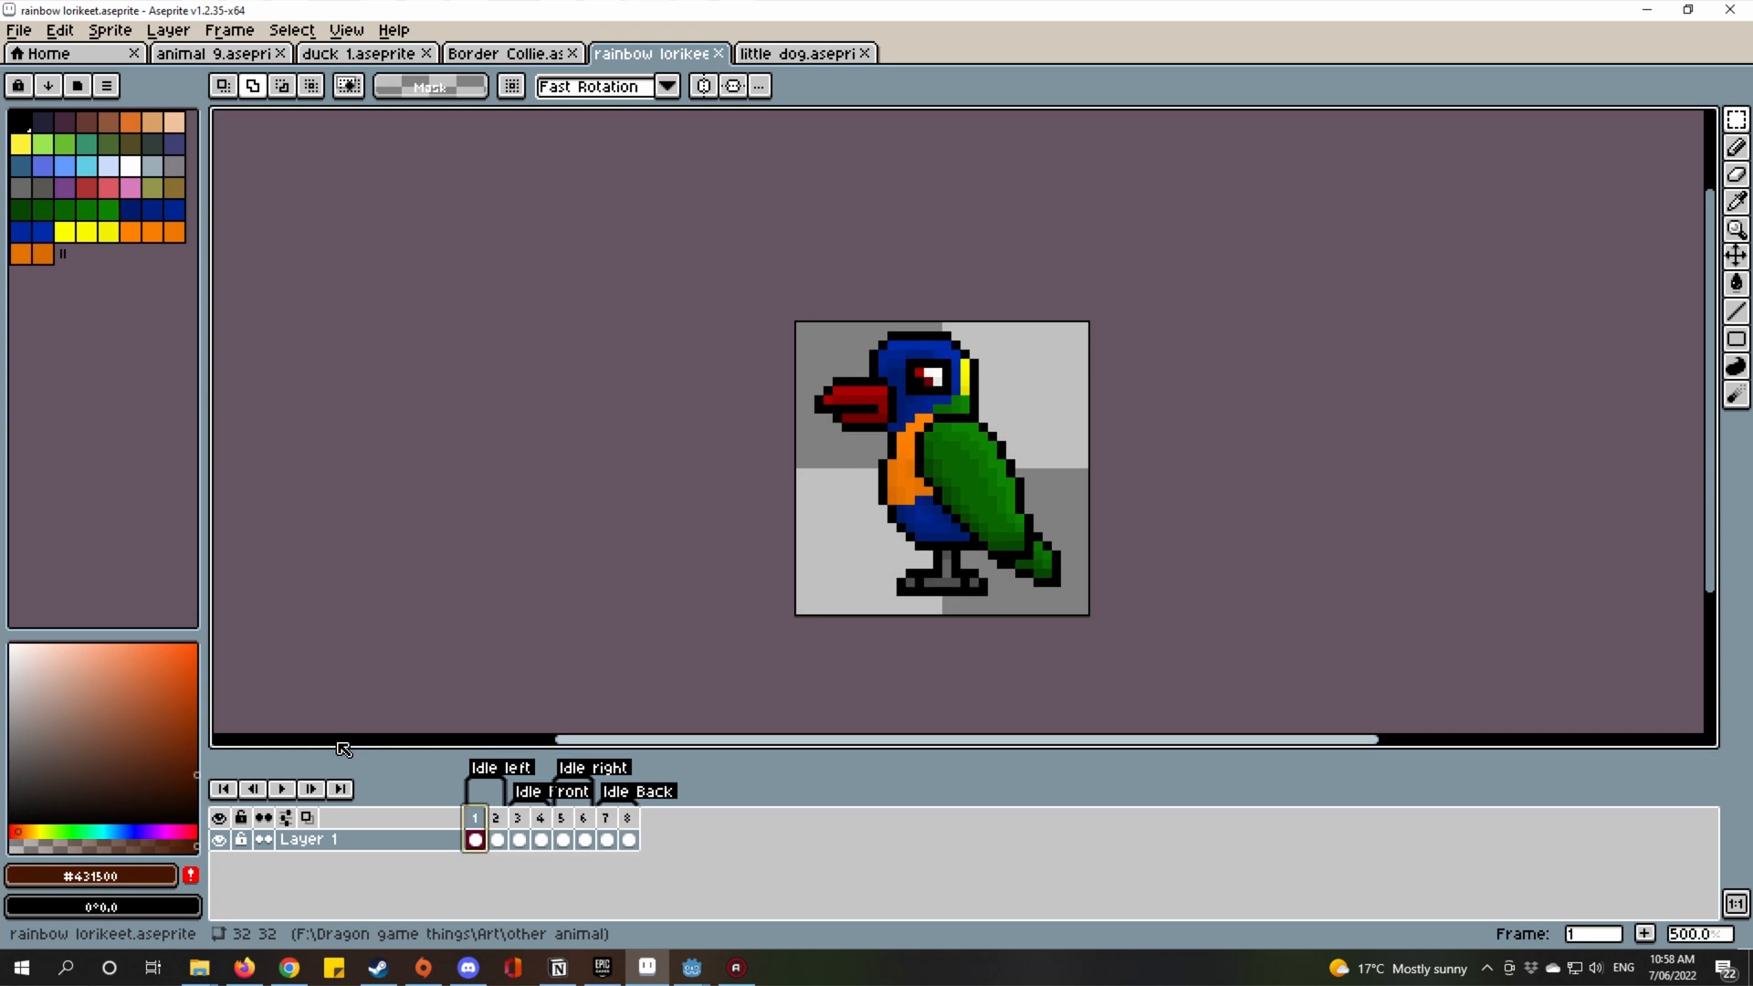
{"action": "left_click", "coordinate": [718, 53]}
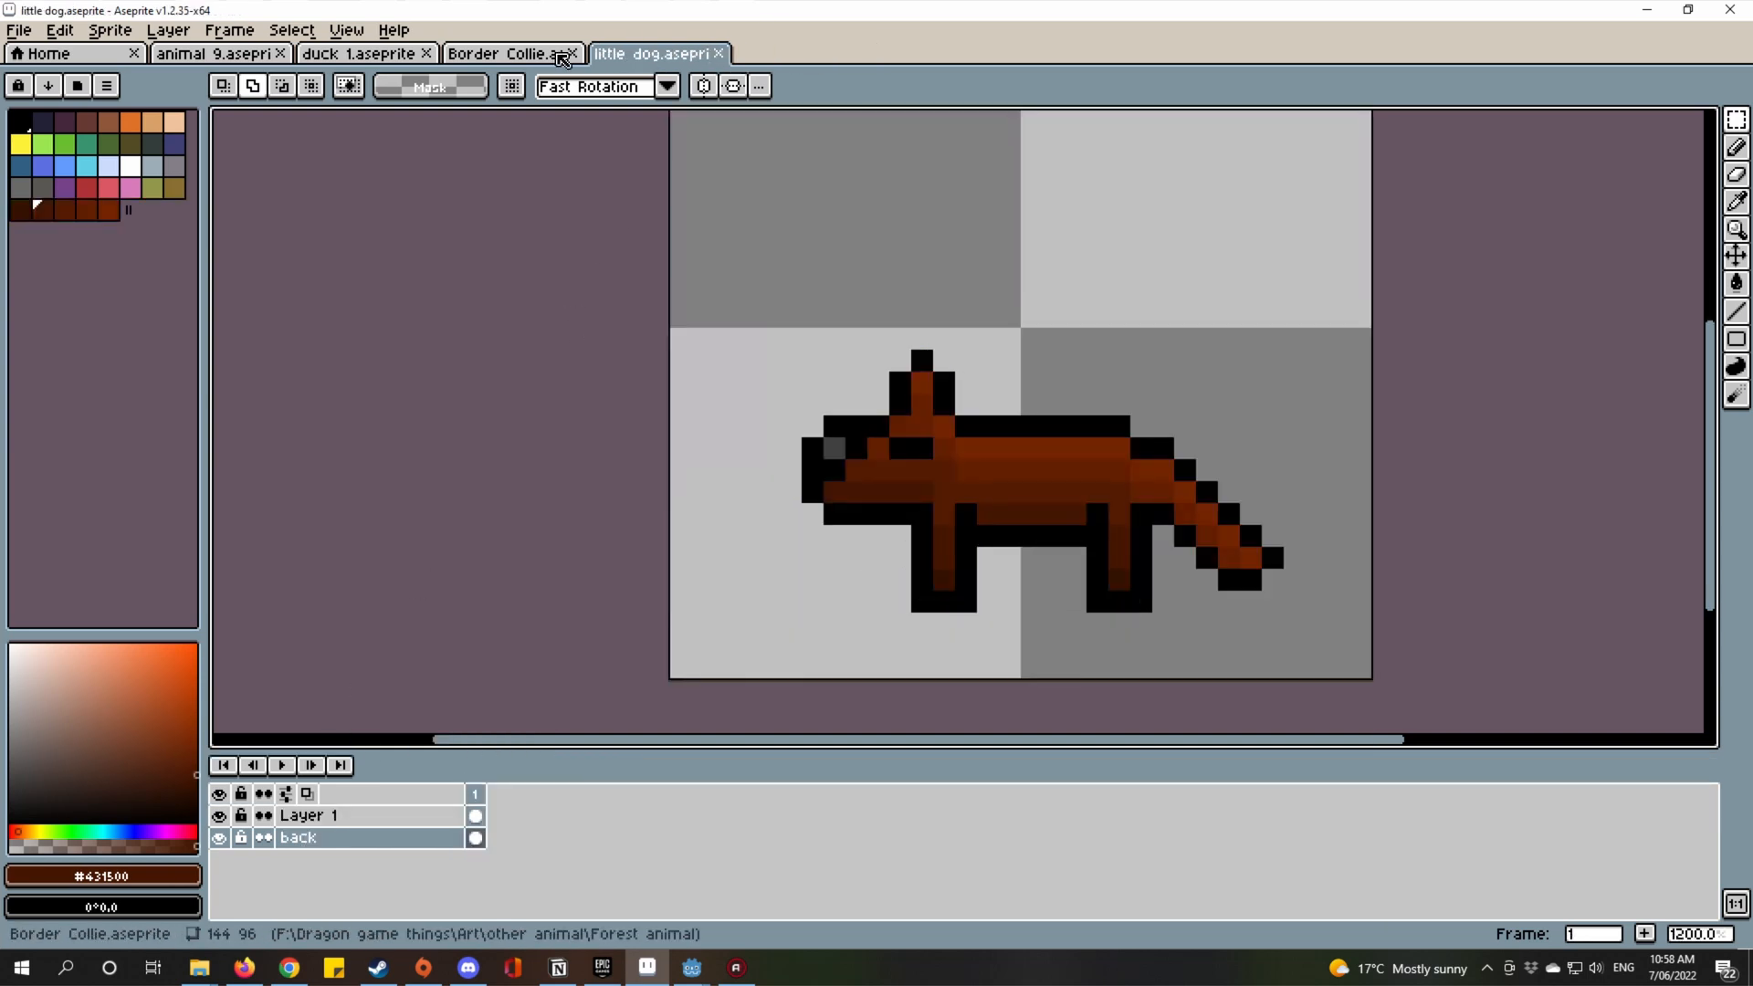
Close the Border Collie and duck 1 sprites.
{"action": "left_click", "coordinate": [521, 57]}
{"action": "left_click", "coordinate": [572, 53]}
{"action": "left_click", "coordinate": [362, 55]}
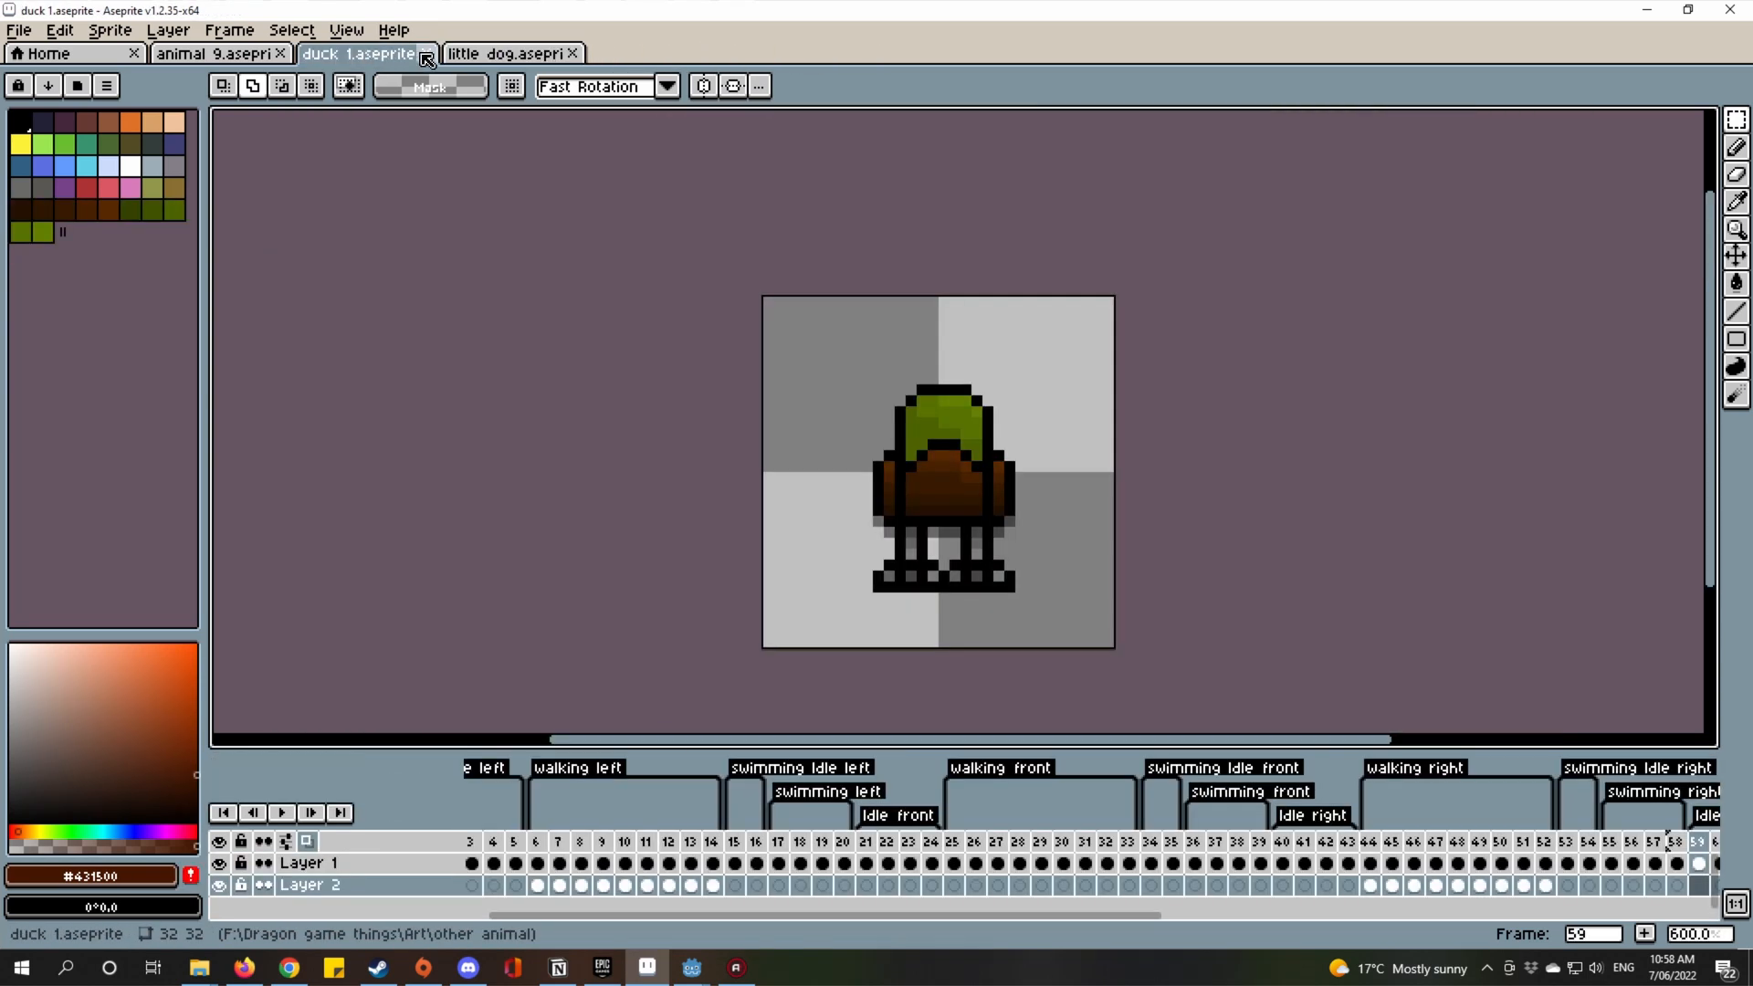
{"action": "left_click", "coordinate": [426, 53]}
Compare the animal 9 deer sprite with the little dog sprite, ending on animal 9.
{"action": "left_click", "coordinate": [187, 54]}
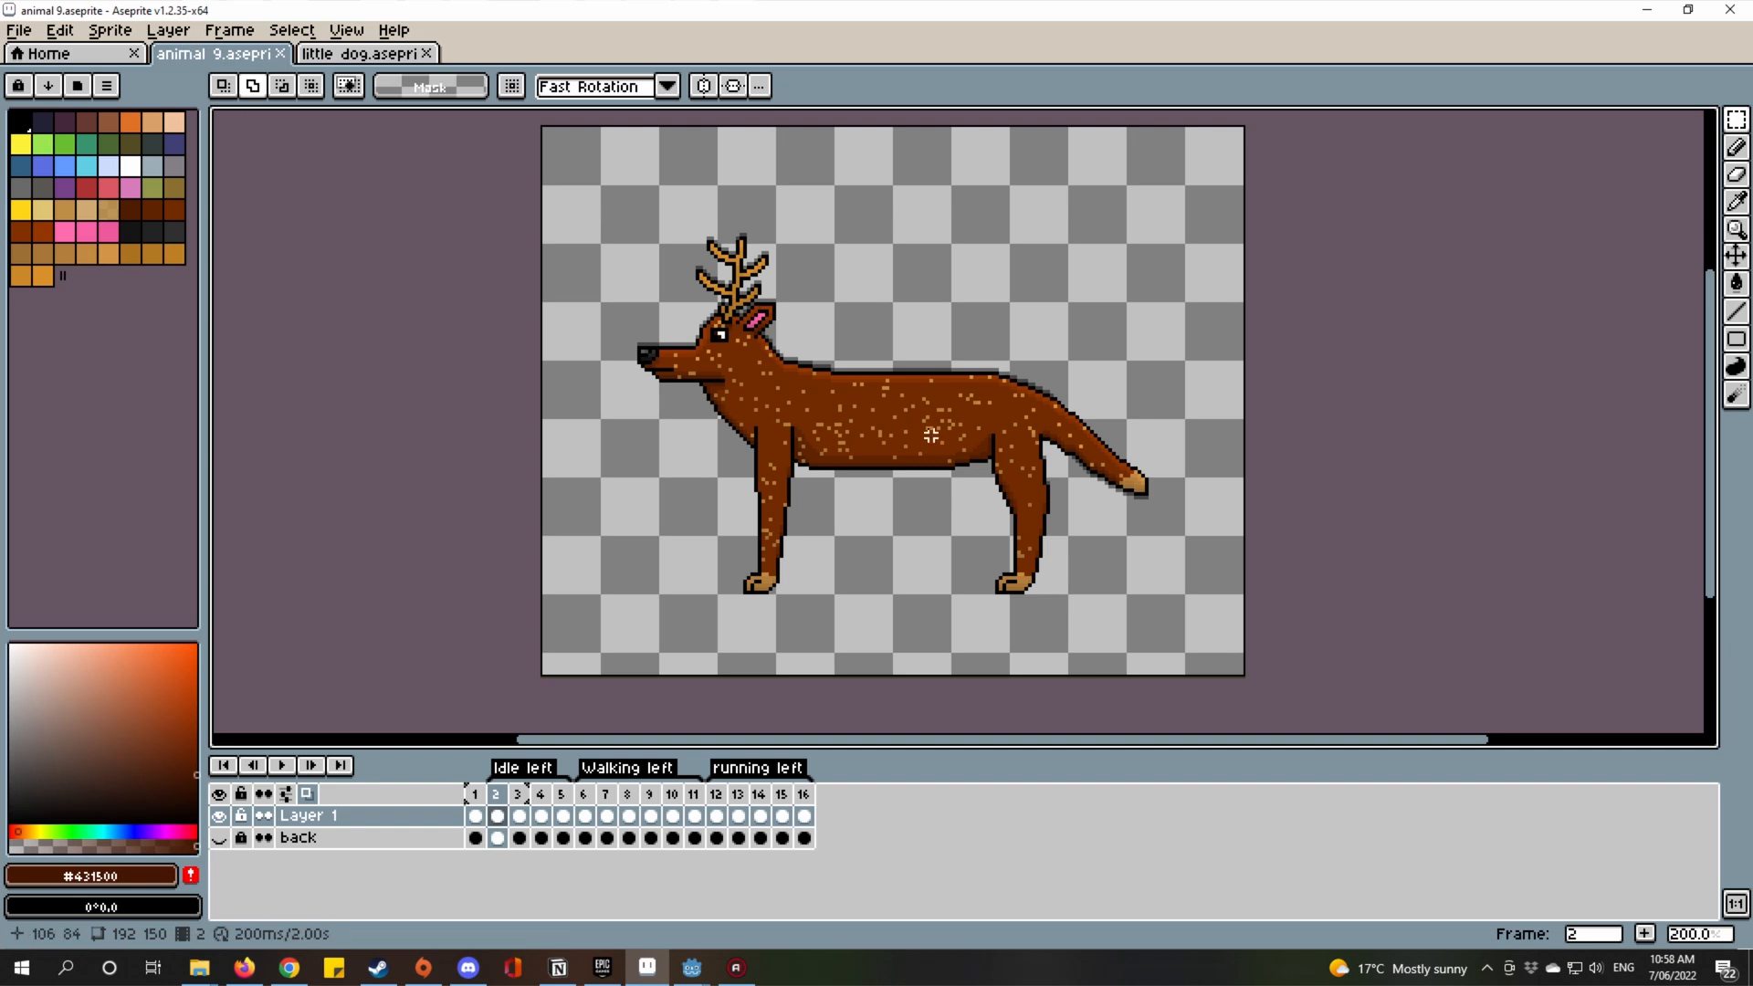
{"action": "left_click_drag", "start_coordinate": [931, 434], "coordinate": [977, 489]}
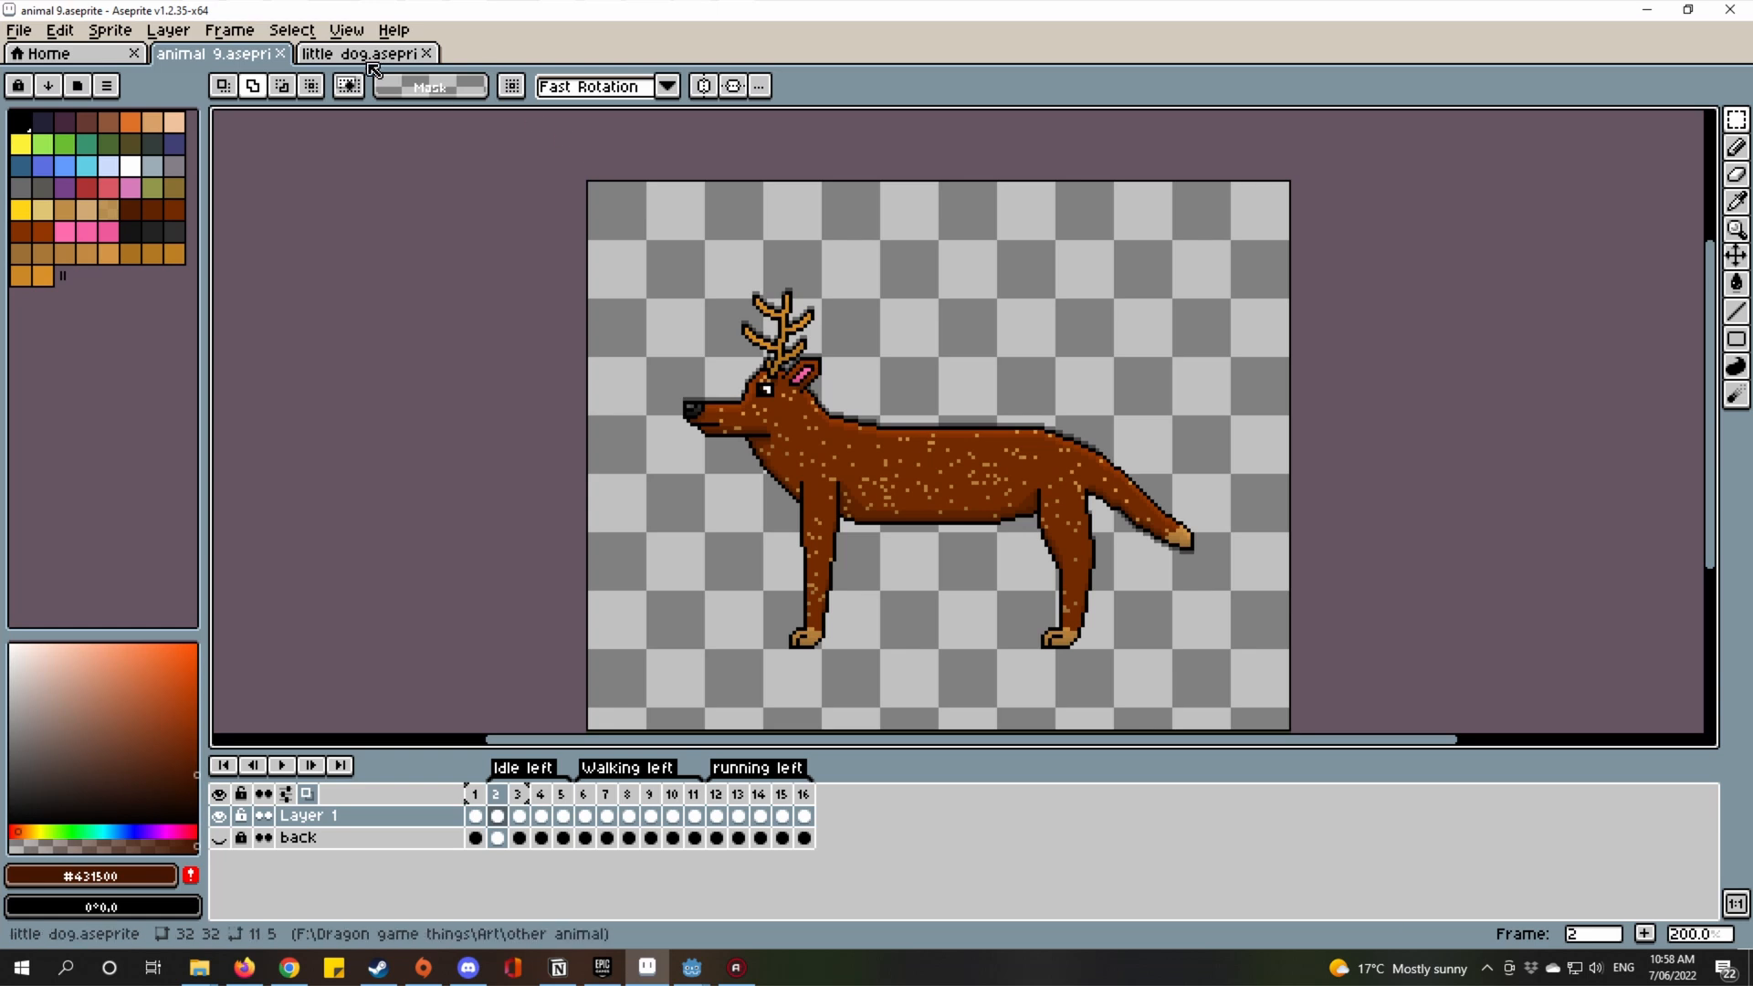
{"action": "key", "text": "ctrl+Tab"}
{"action": "left_click_drag", "start_coordinate": [1034, 475], "coordinate": [924, 515]}
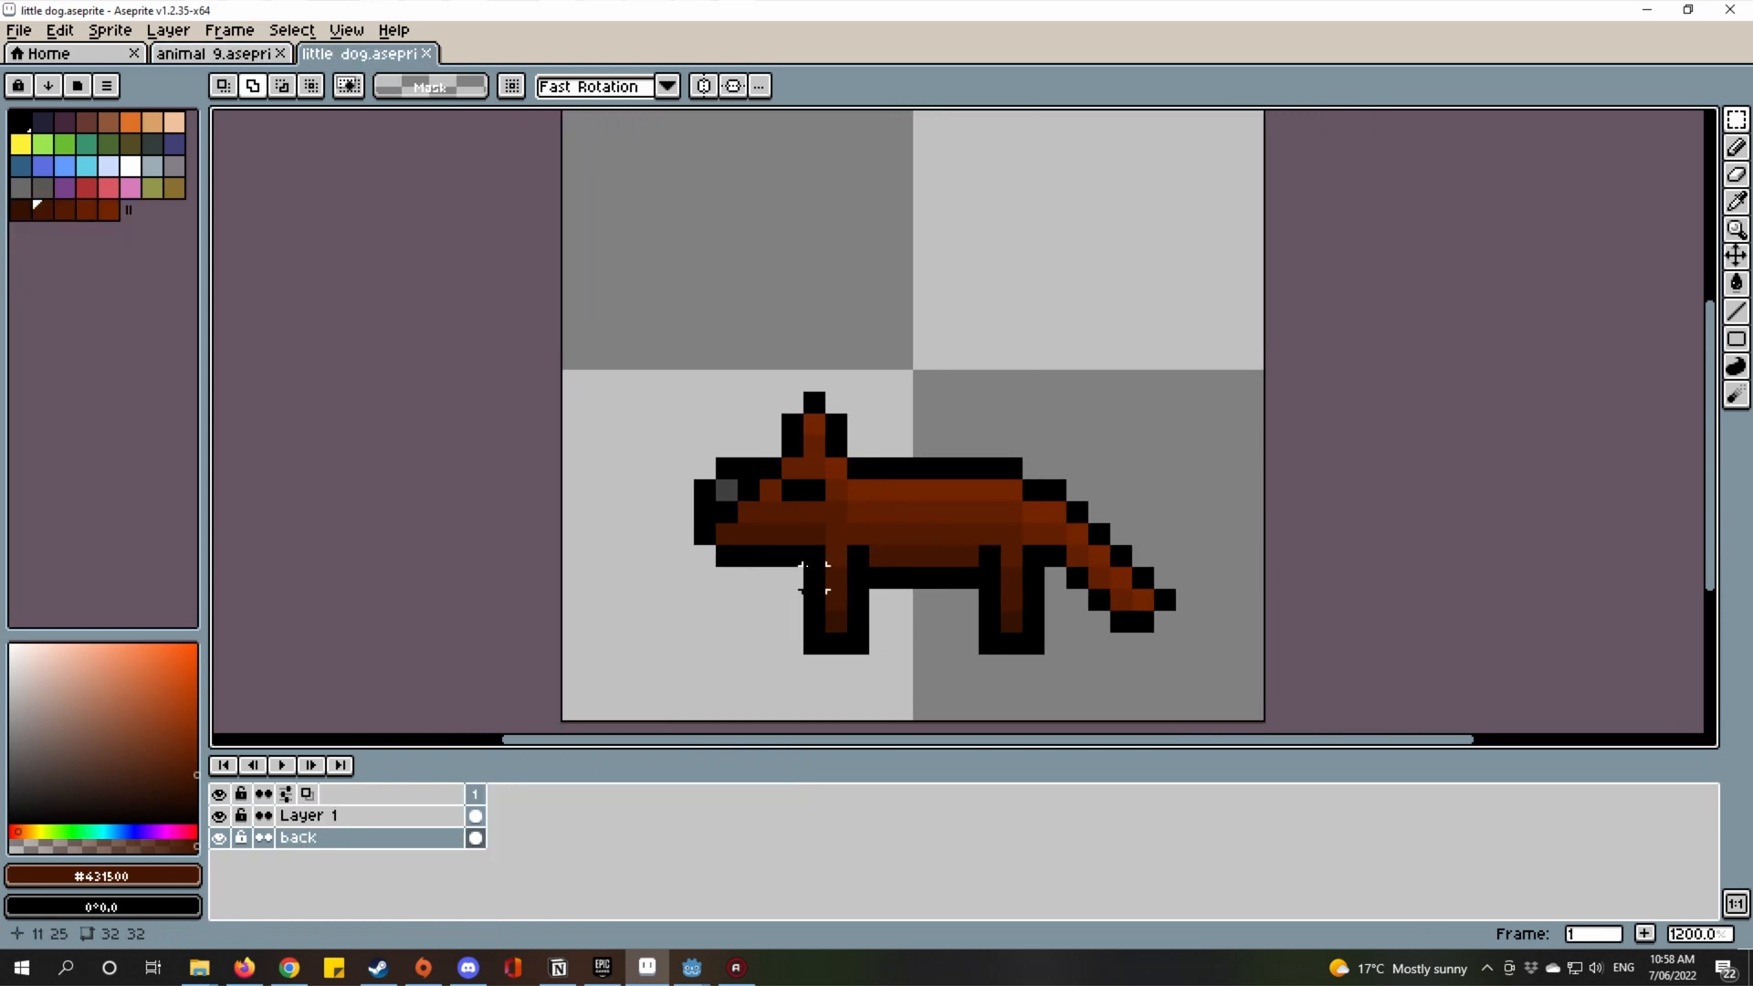
{"action": "left_click_drag", "start_coordinate": [1154, 616], "coordinate": [1231, 576]}
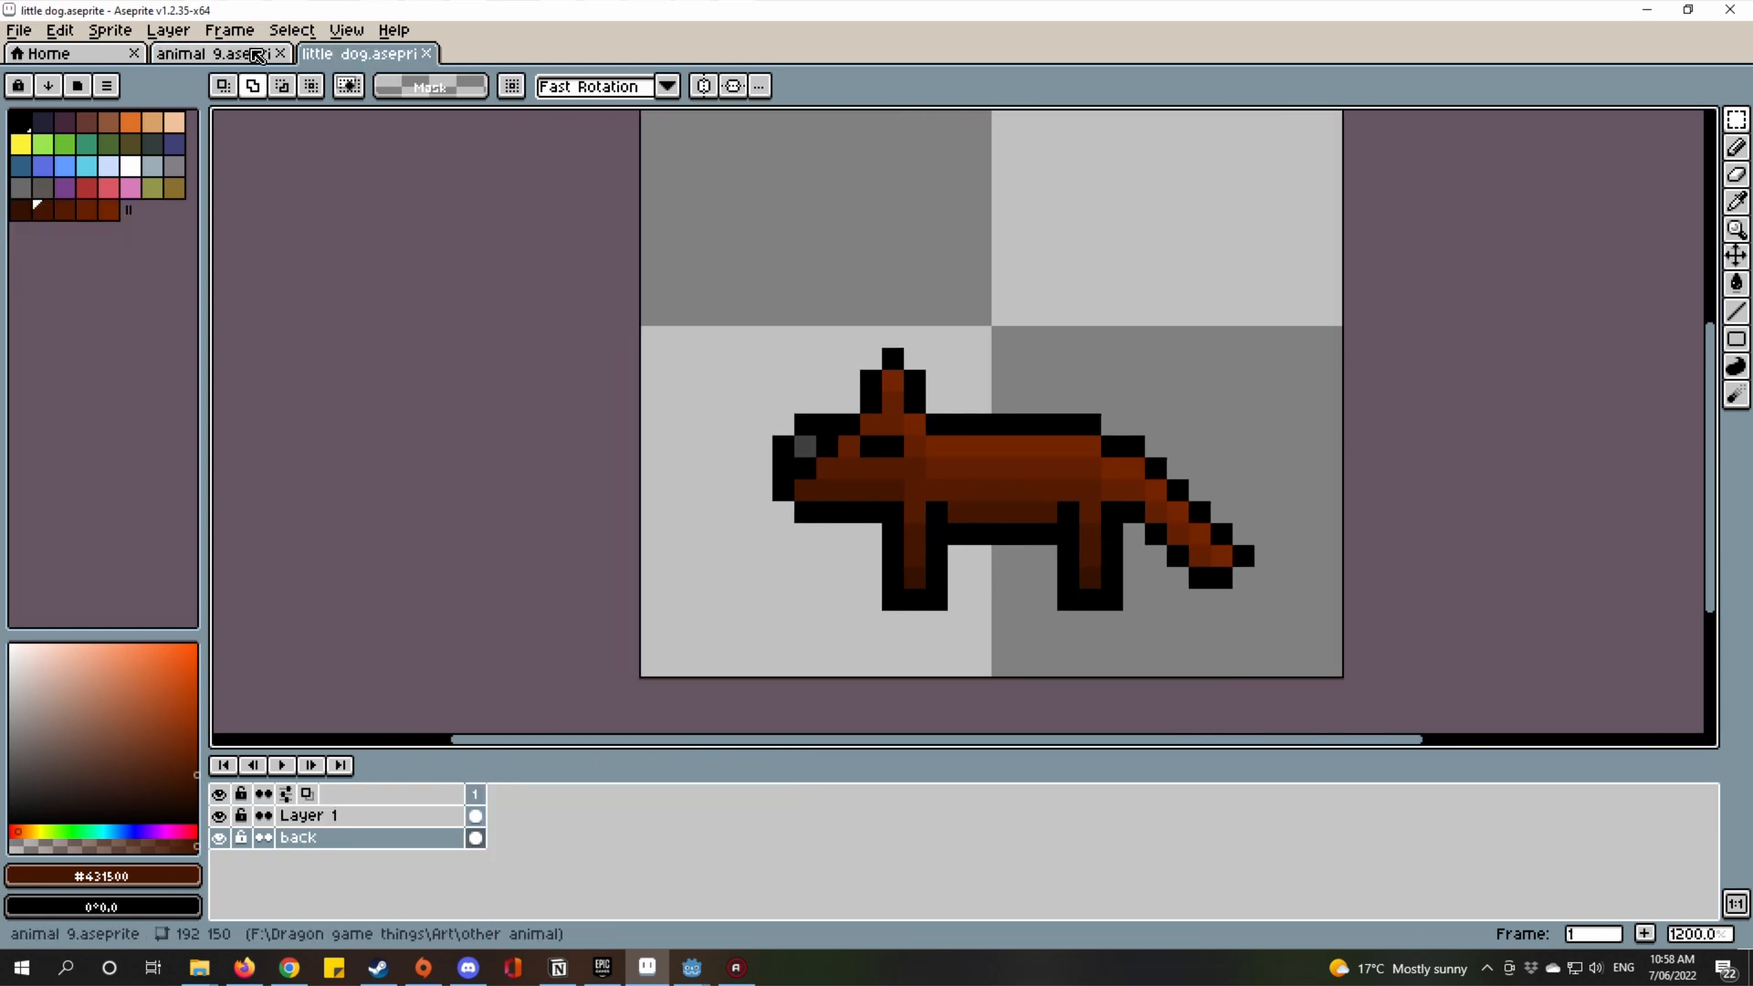
{"action": "key", "text": "ctrl+Tab"}
Show the animal 9 sprite's back layer at frame 2 and scrub through the frames to running left frame 13.
{"action": "mouse_move", "coordinate": [495, 793]}
{"action": "left_mouse_down"}
{"action": "mouse_move", "coordinate": [649, 815]}
{"action": "mouse_move", "coordinate": [496, 816]}
{"action": "left_mouse_up"}
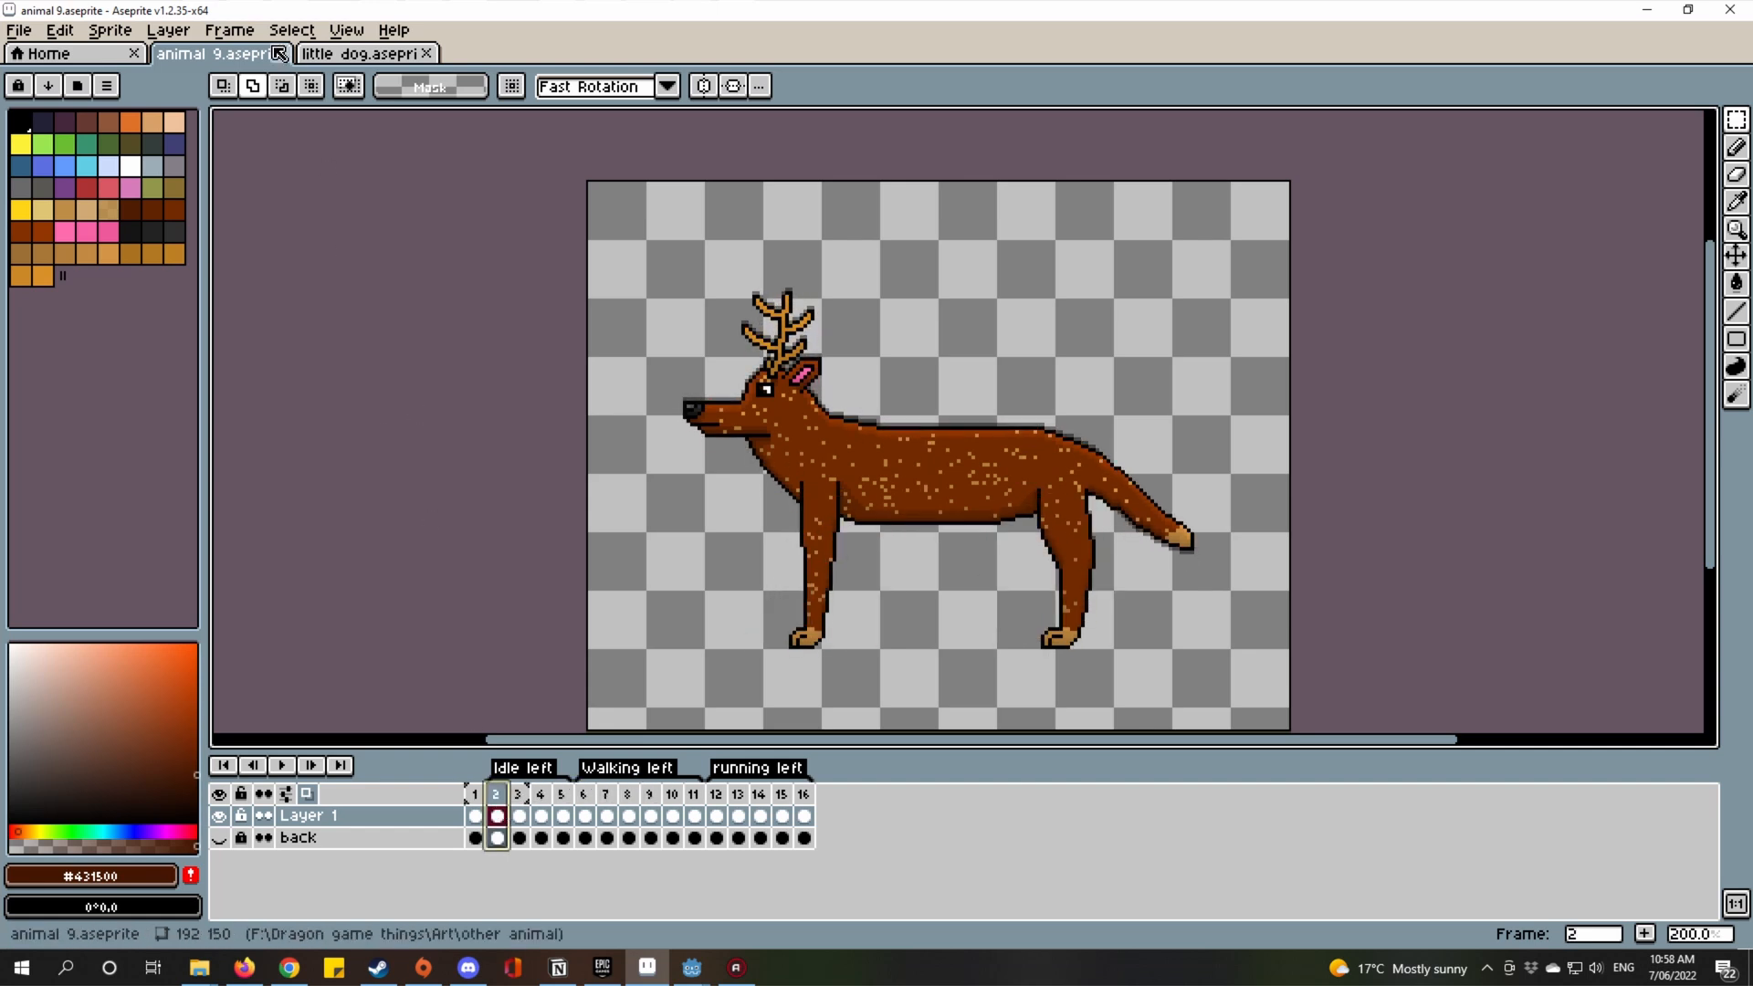
{"action": "left_click", "coordinate": [221, 840]}
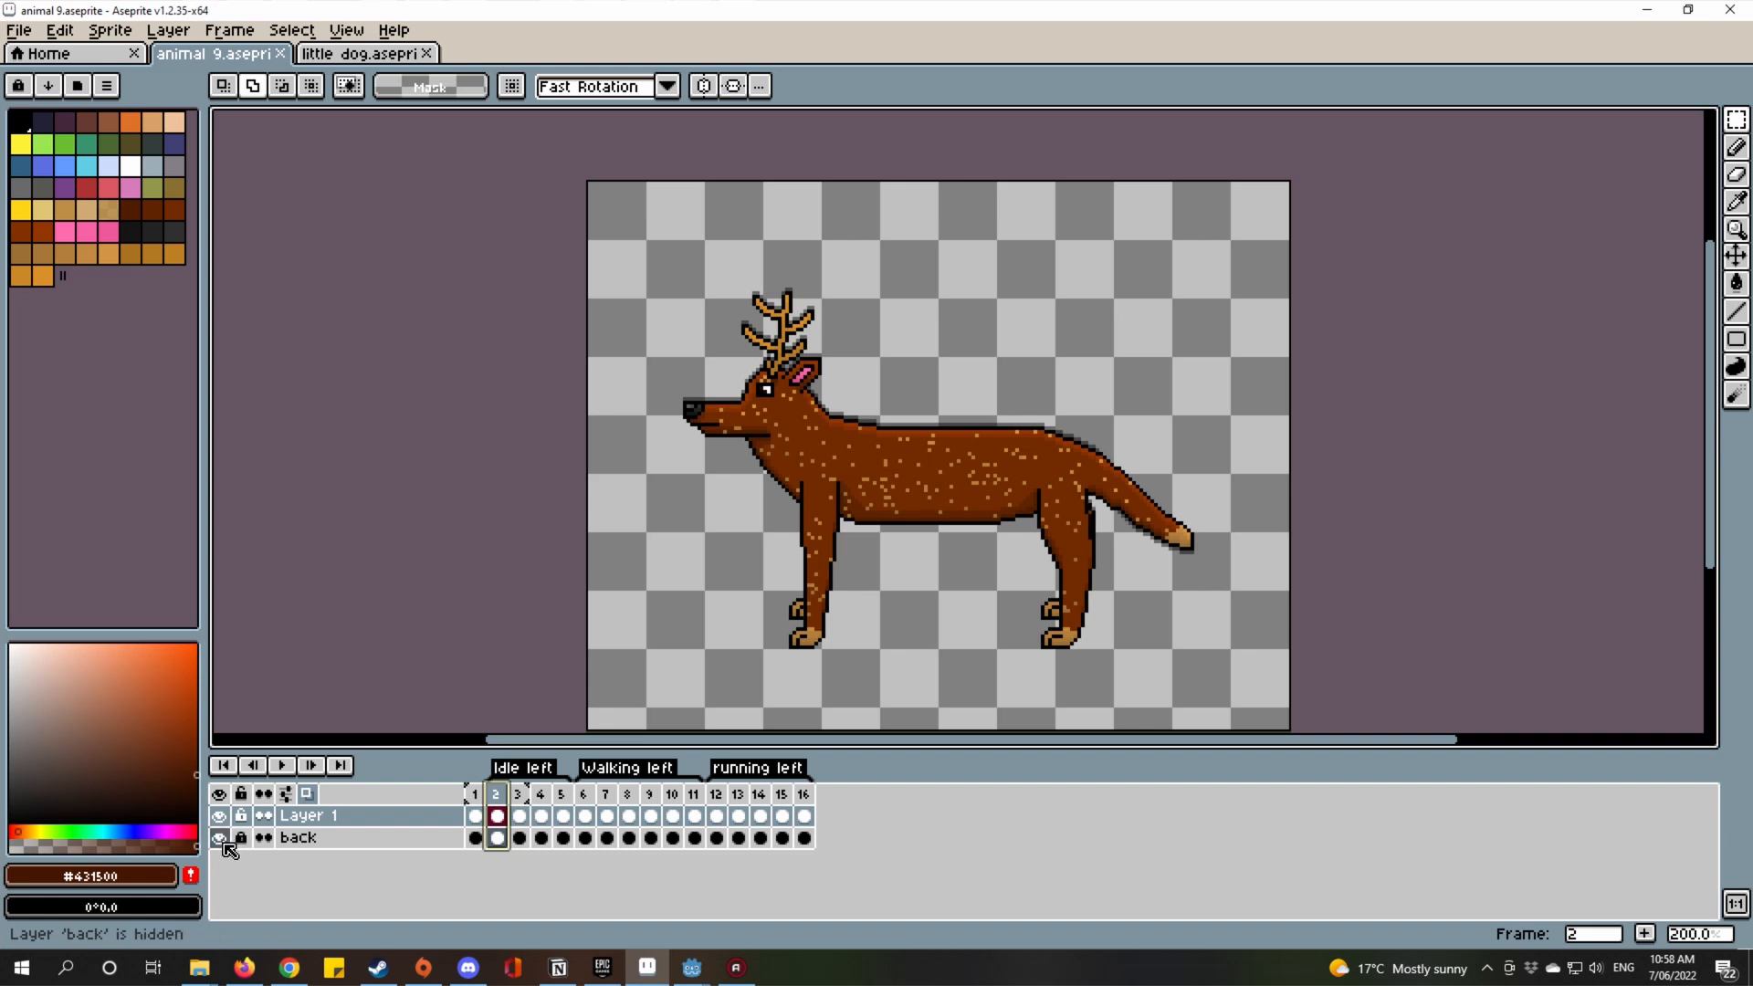
{"action": "left_click_drag", "start_coordinate": [496, 794], "coordinate": [750, 853]}
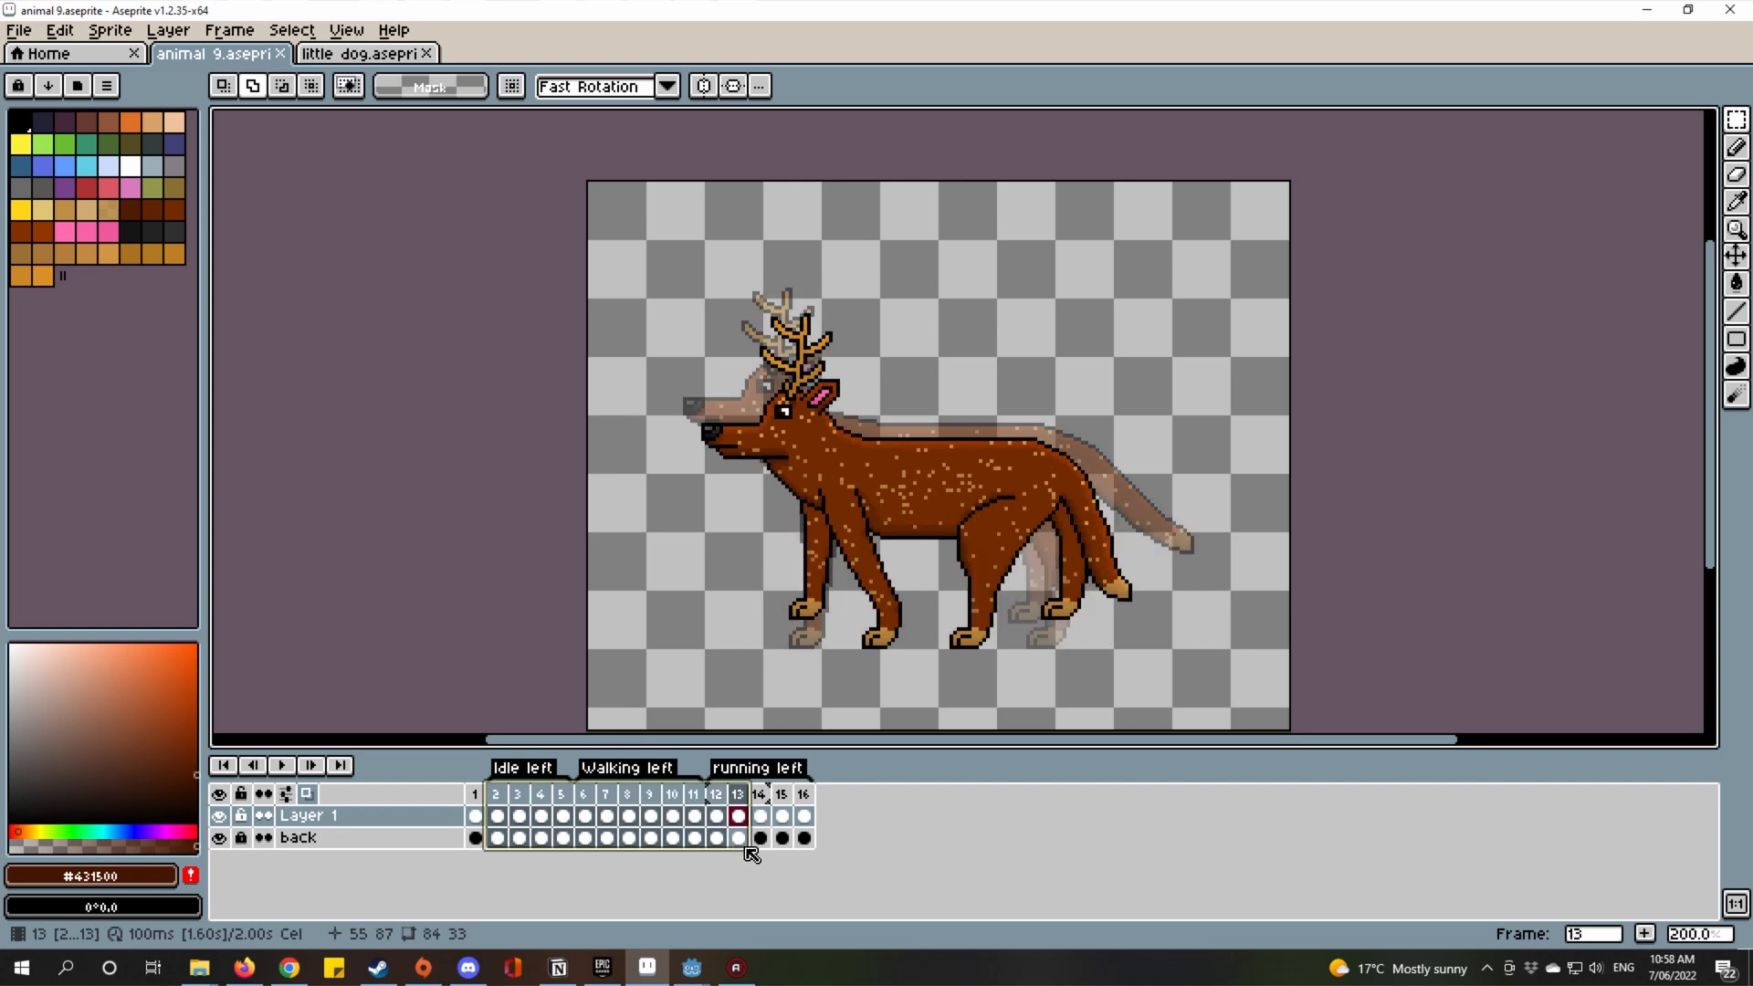
{"action": "left_click", "coordinate": [715, 793]}
{"action": "left_click", "coordinate": [737, 792]}
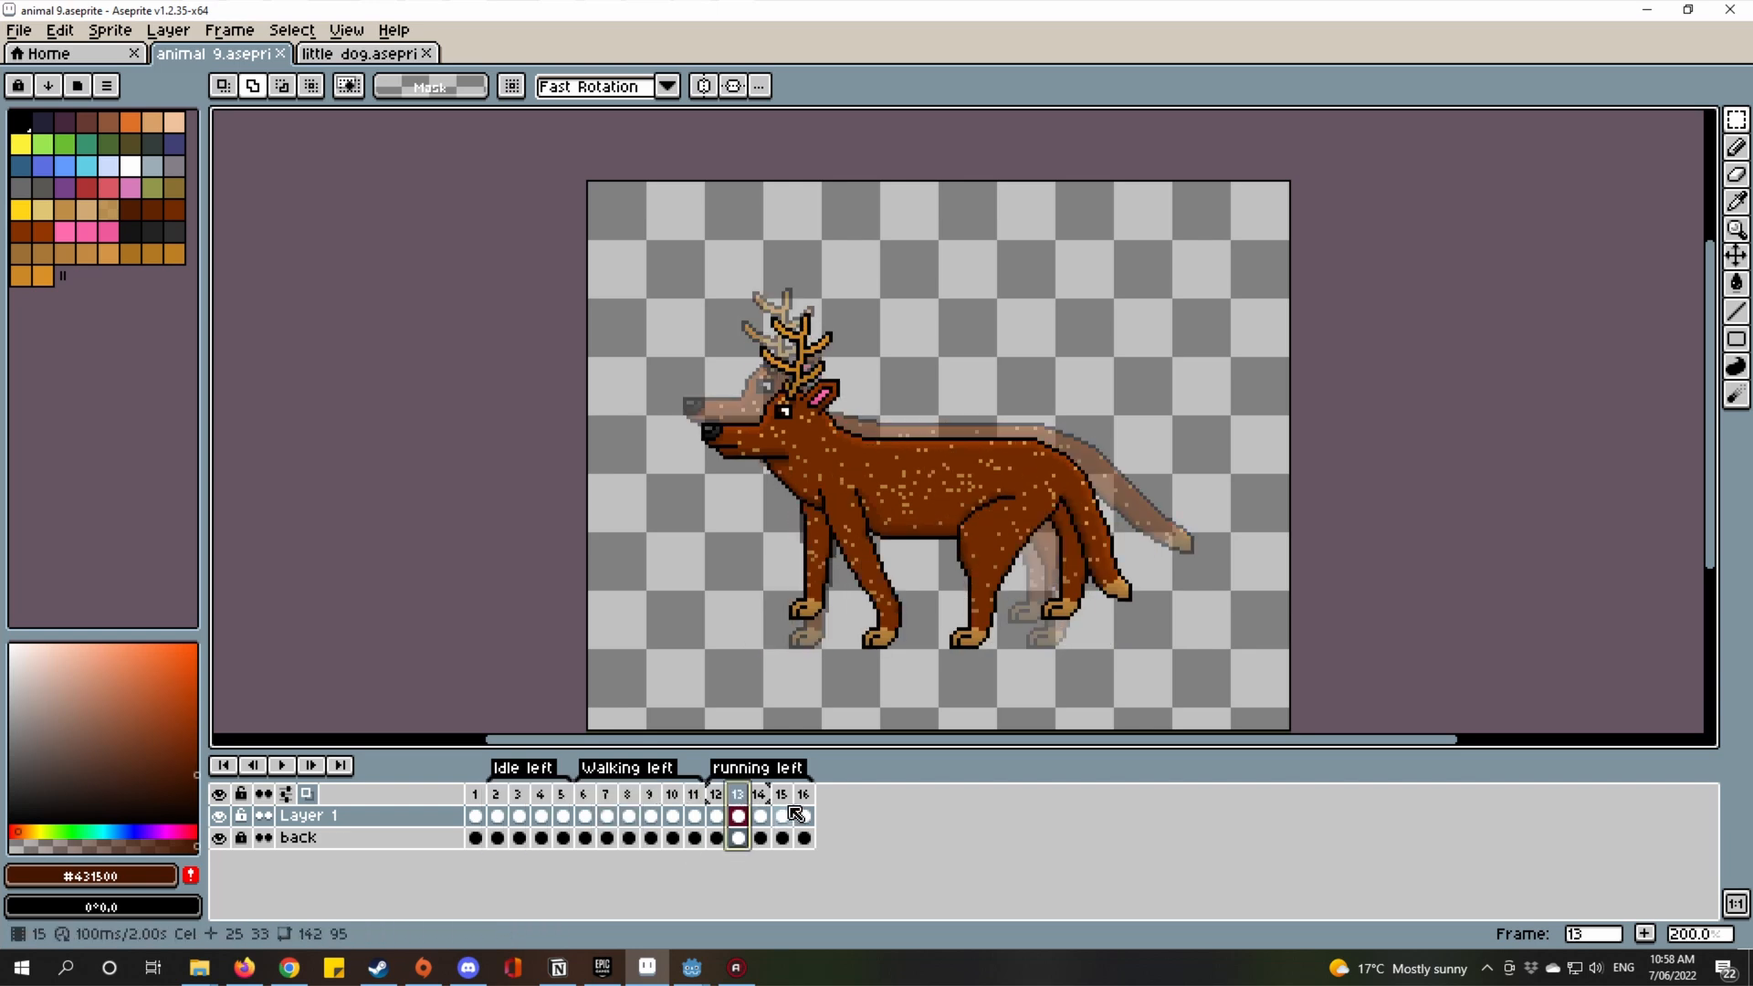
Hide the back layer and view running left frames 14 and 15 with only Layer 1.
{"action": "left_click", "coordinate": [219, 837]}
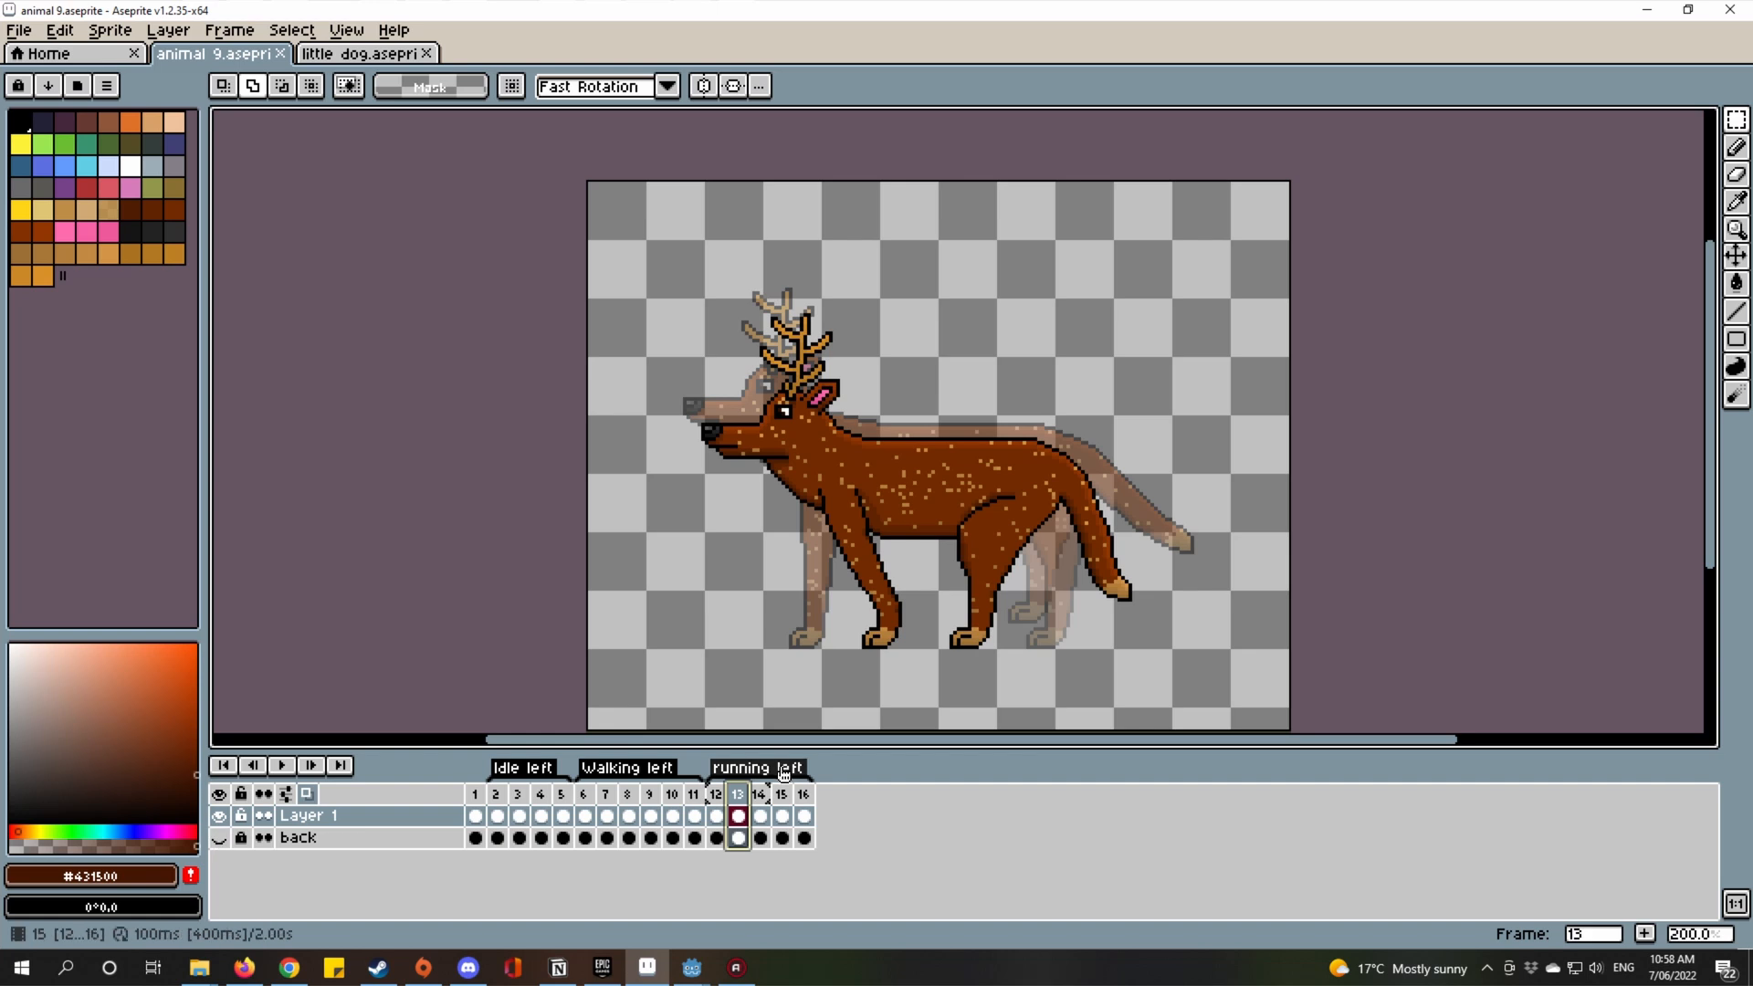
{"action": "left_click", "coordinate": [759, 793]}
{"action": "left_click", "coordinate": [782, 794]}
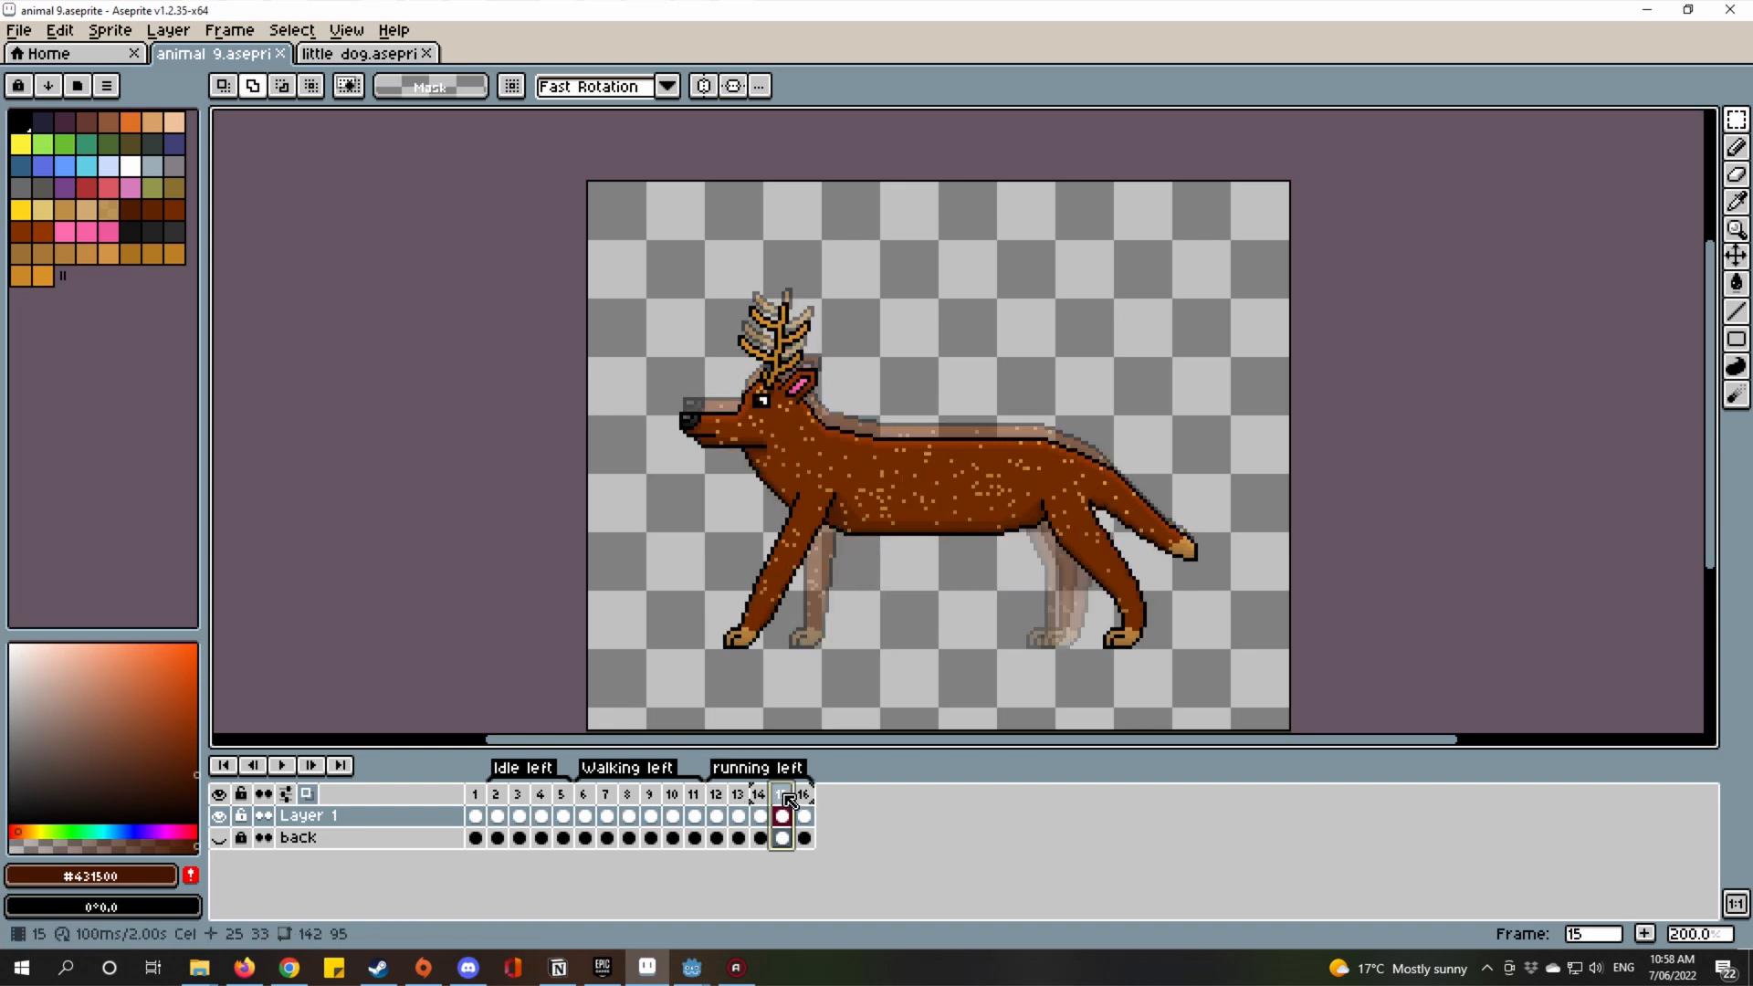
View Walking left frames 6, 7 and 8 without the back layer, and show that layer again on frame 7.
{"action": "left_click", "coordinate": [600, 815]}
{"action": "left_click", "coordinate": [590, 792]}
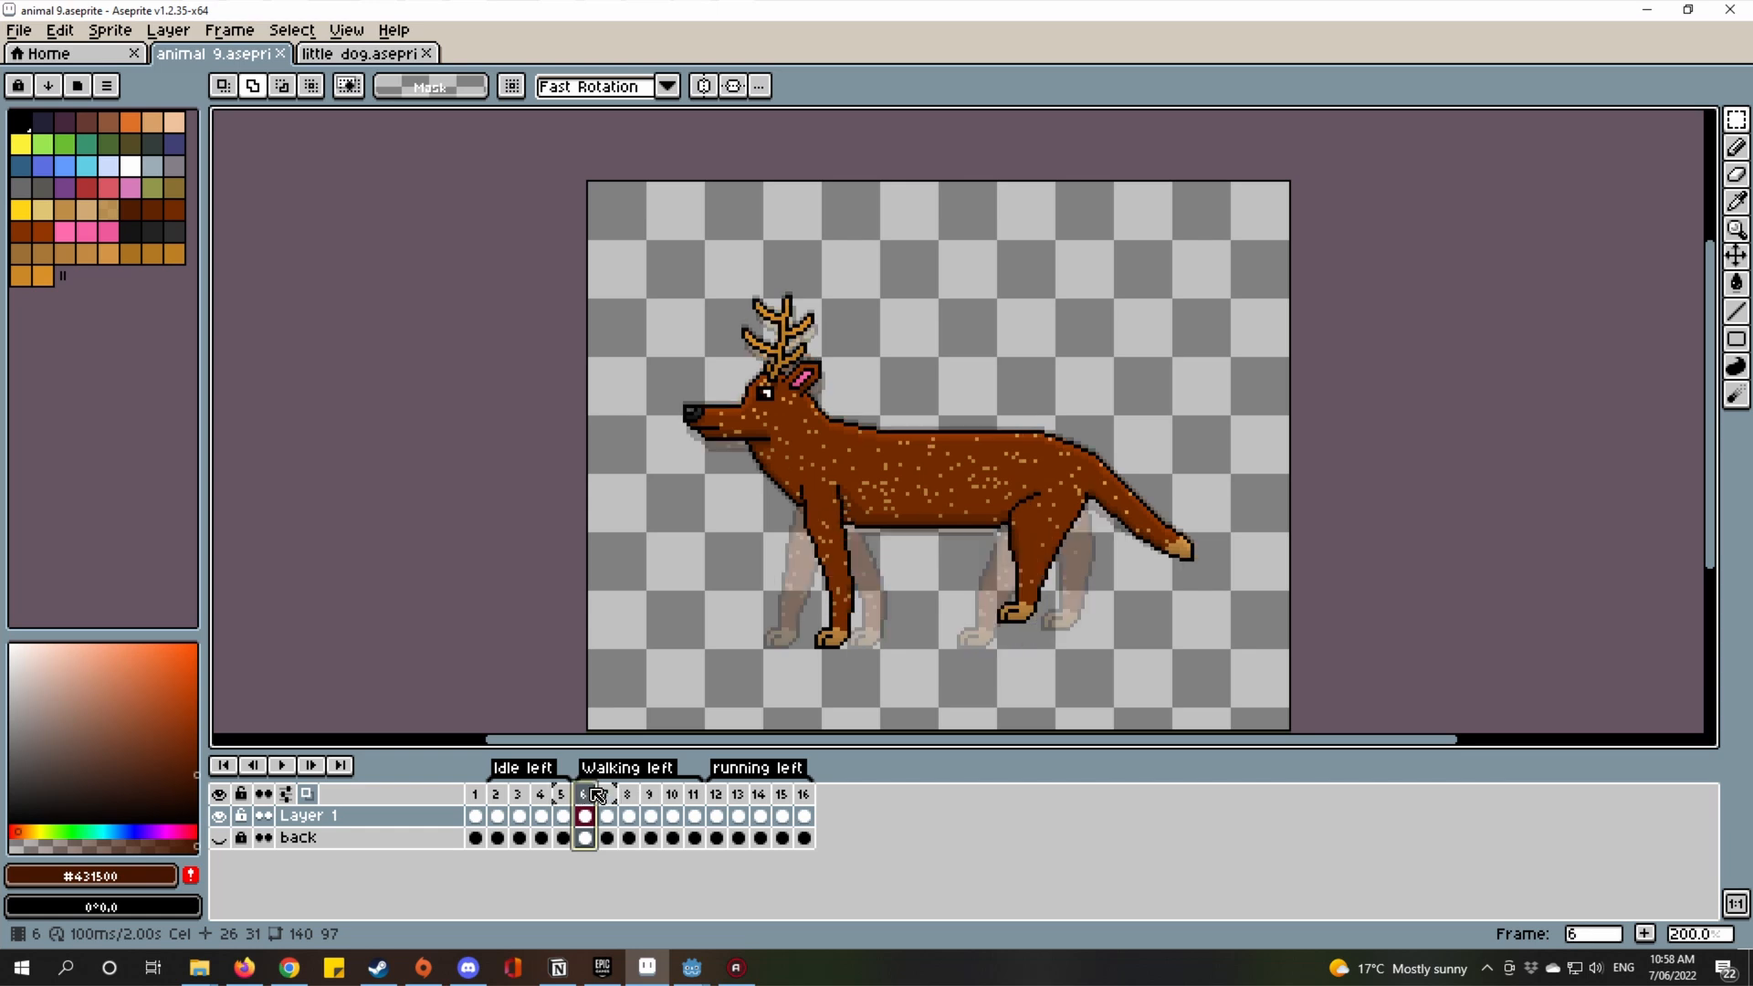
{"action": "left_click", "coordinate": [605, 795]}
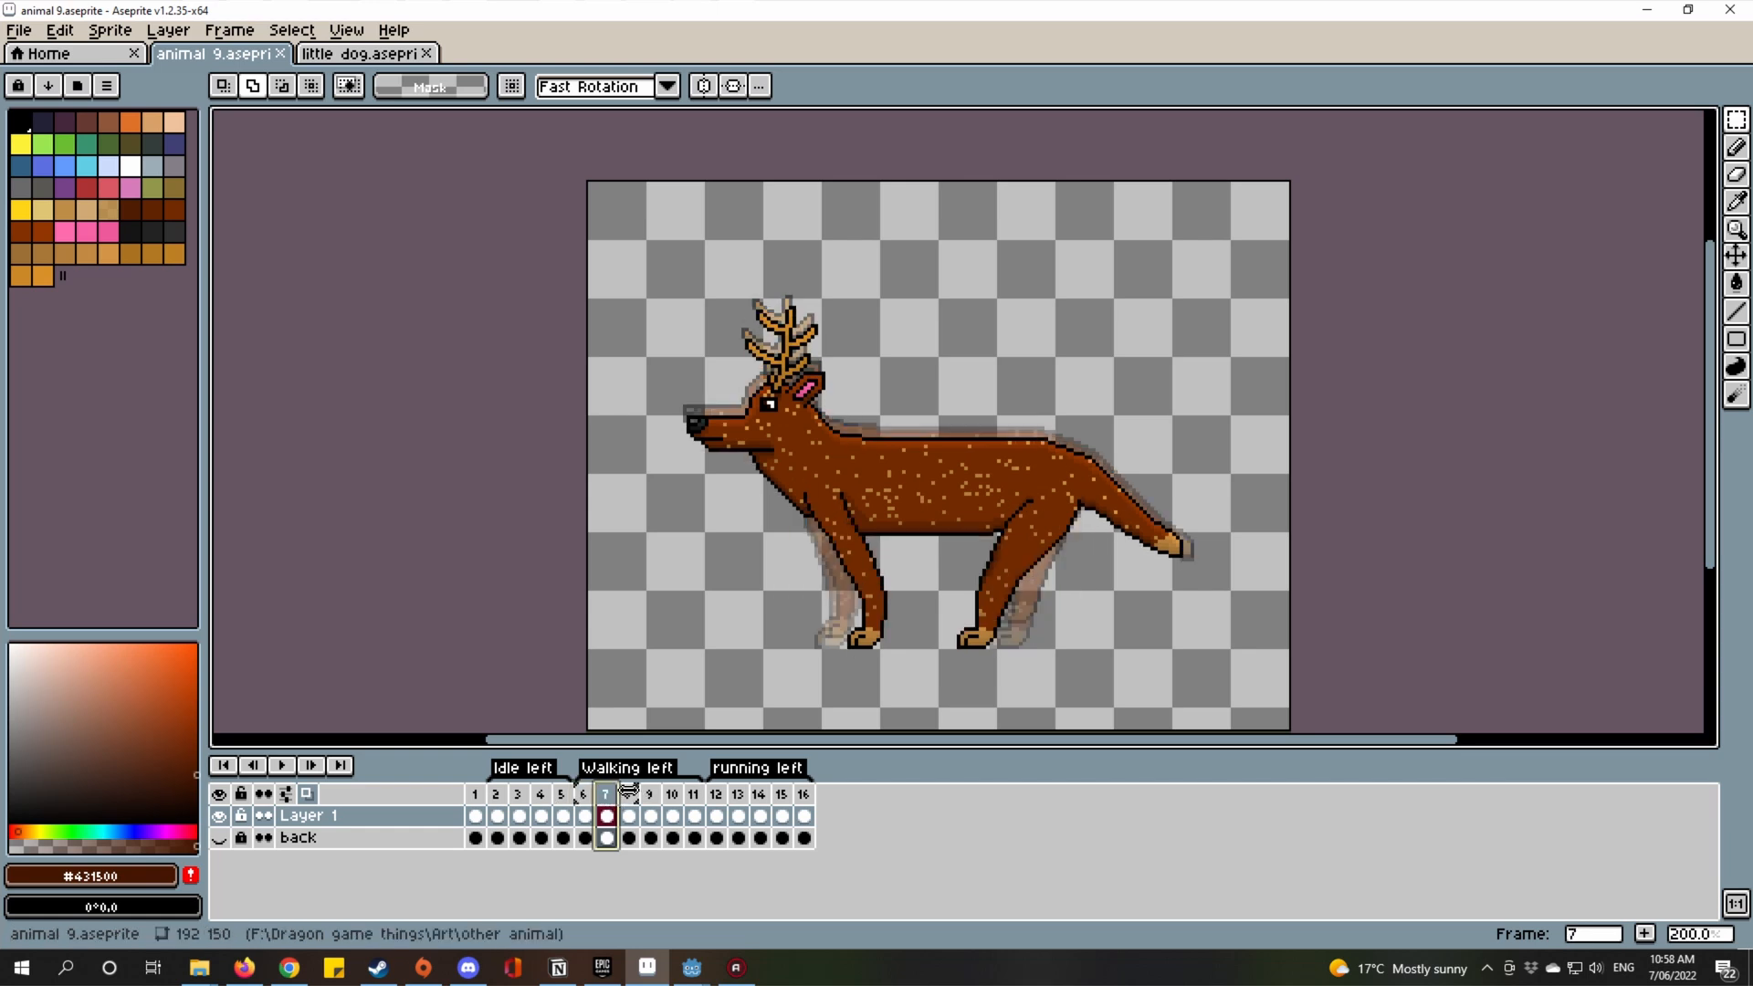
{"action": "left_click", "coordinate": [630, 796]}
{"action": "left_click", "coordinate": [608, 796]}
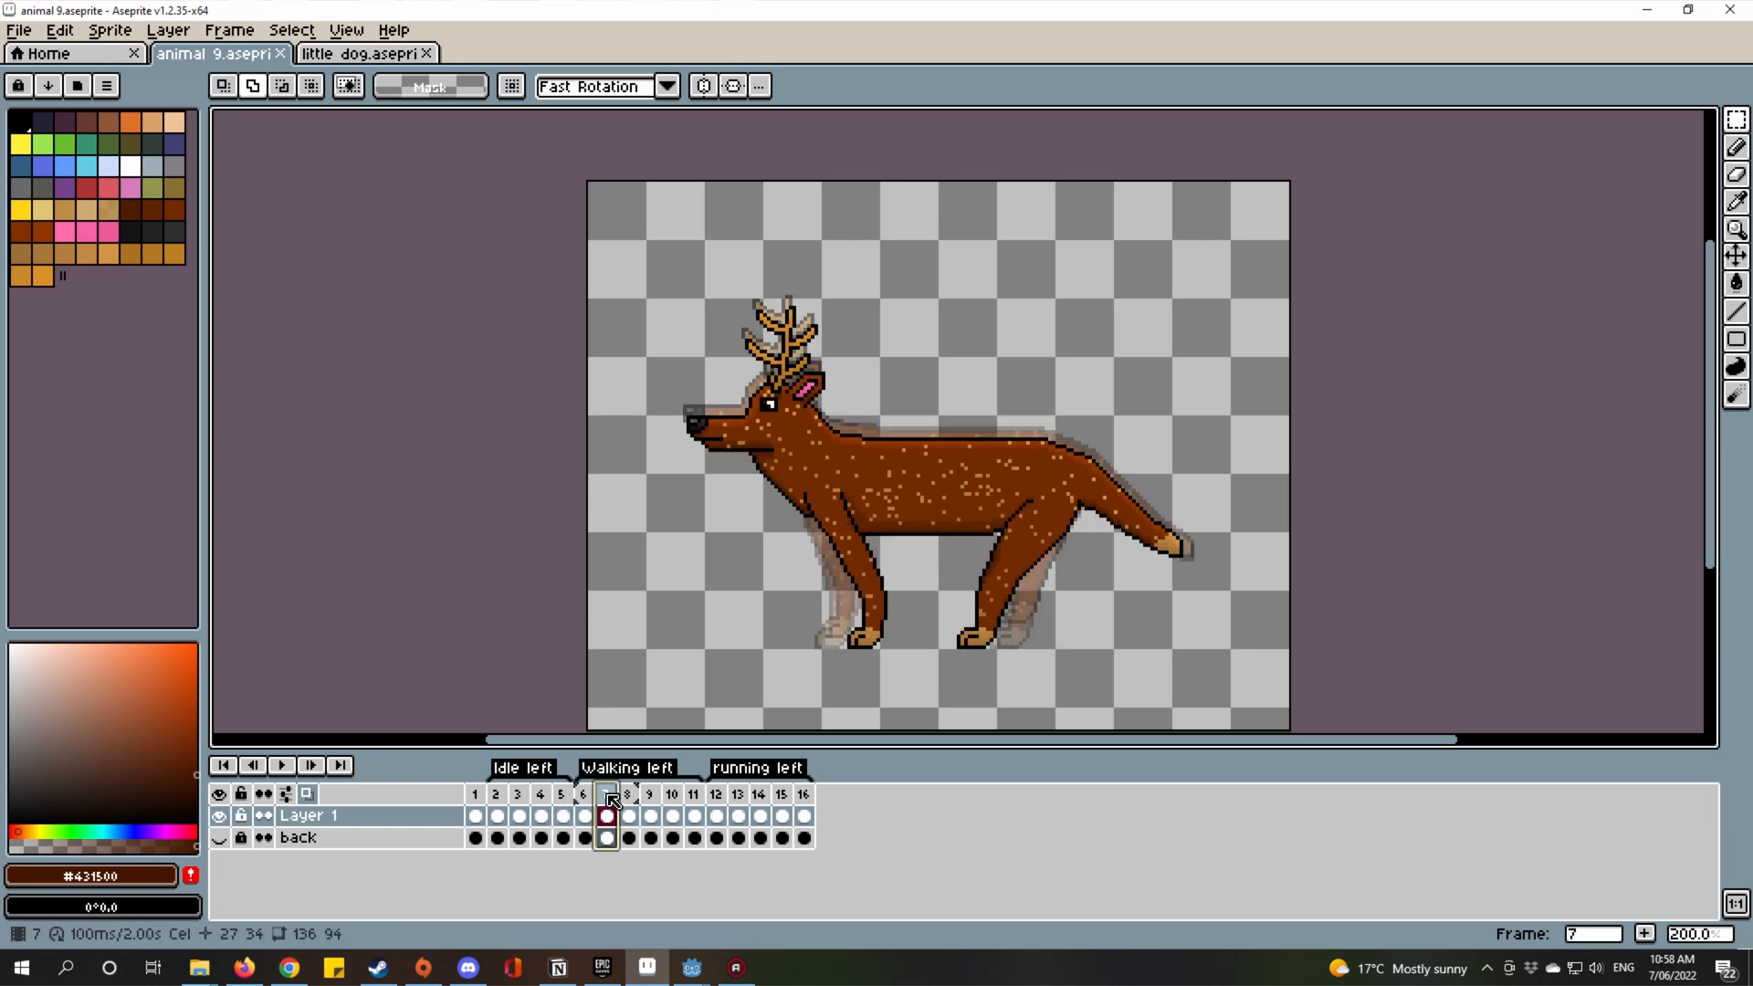
{"action": "left_click", "coordinate": [219, 837]}
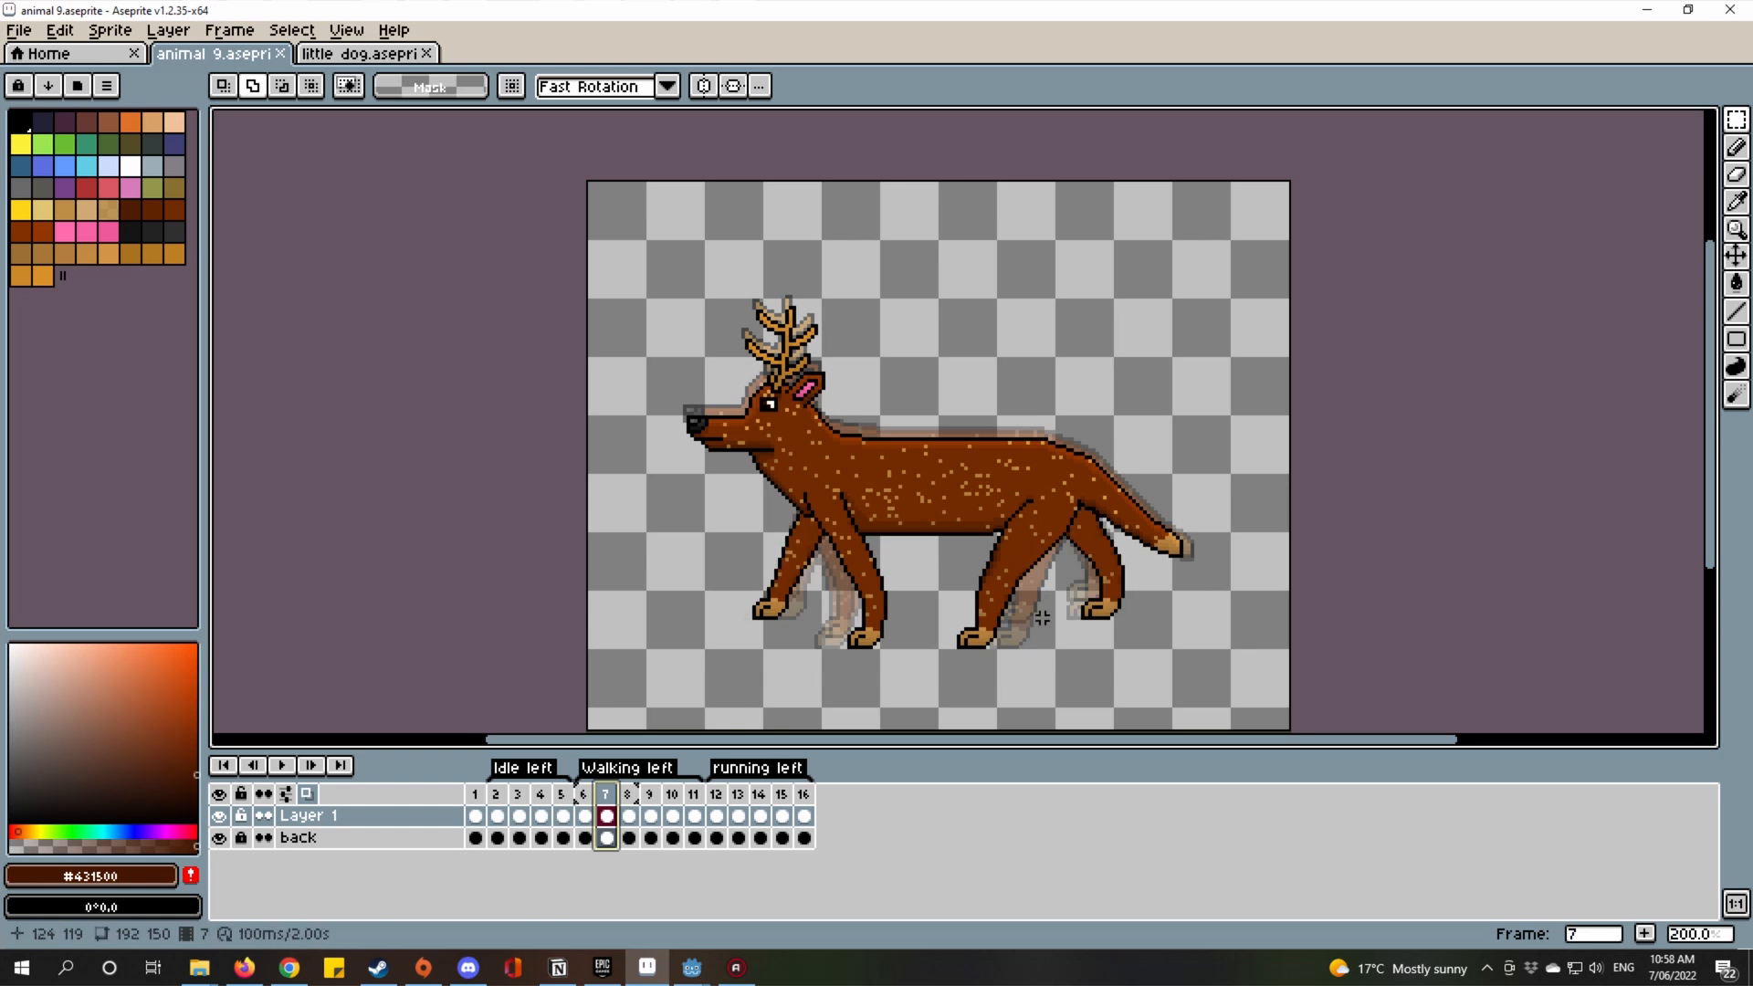
Compare the deer's leg positions in Walking left frames 6, 7 and 11, and return to frame 1.
{"action": "scroll", "coordinate": [845, 454], "scroll_direction": "up", "scroll_amount": 1}
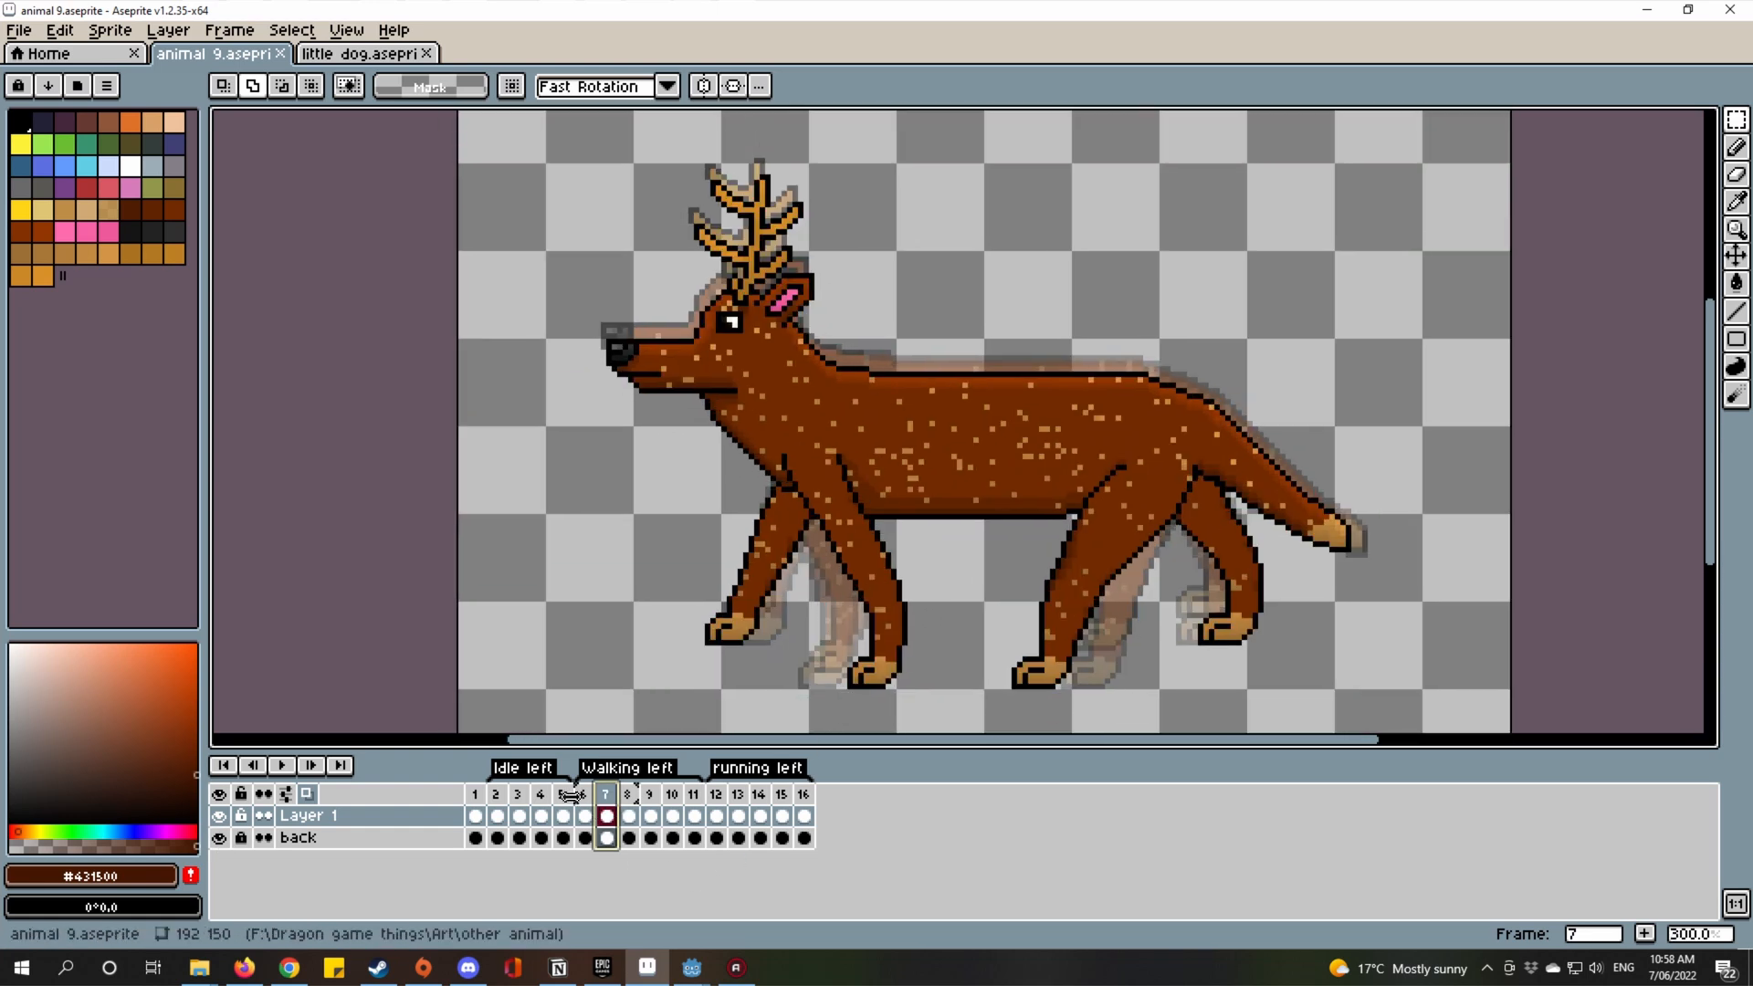
{"action": "left_click", "coordinate": [584, 822]}
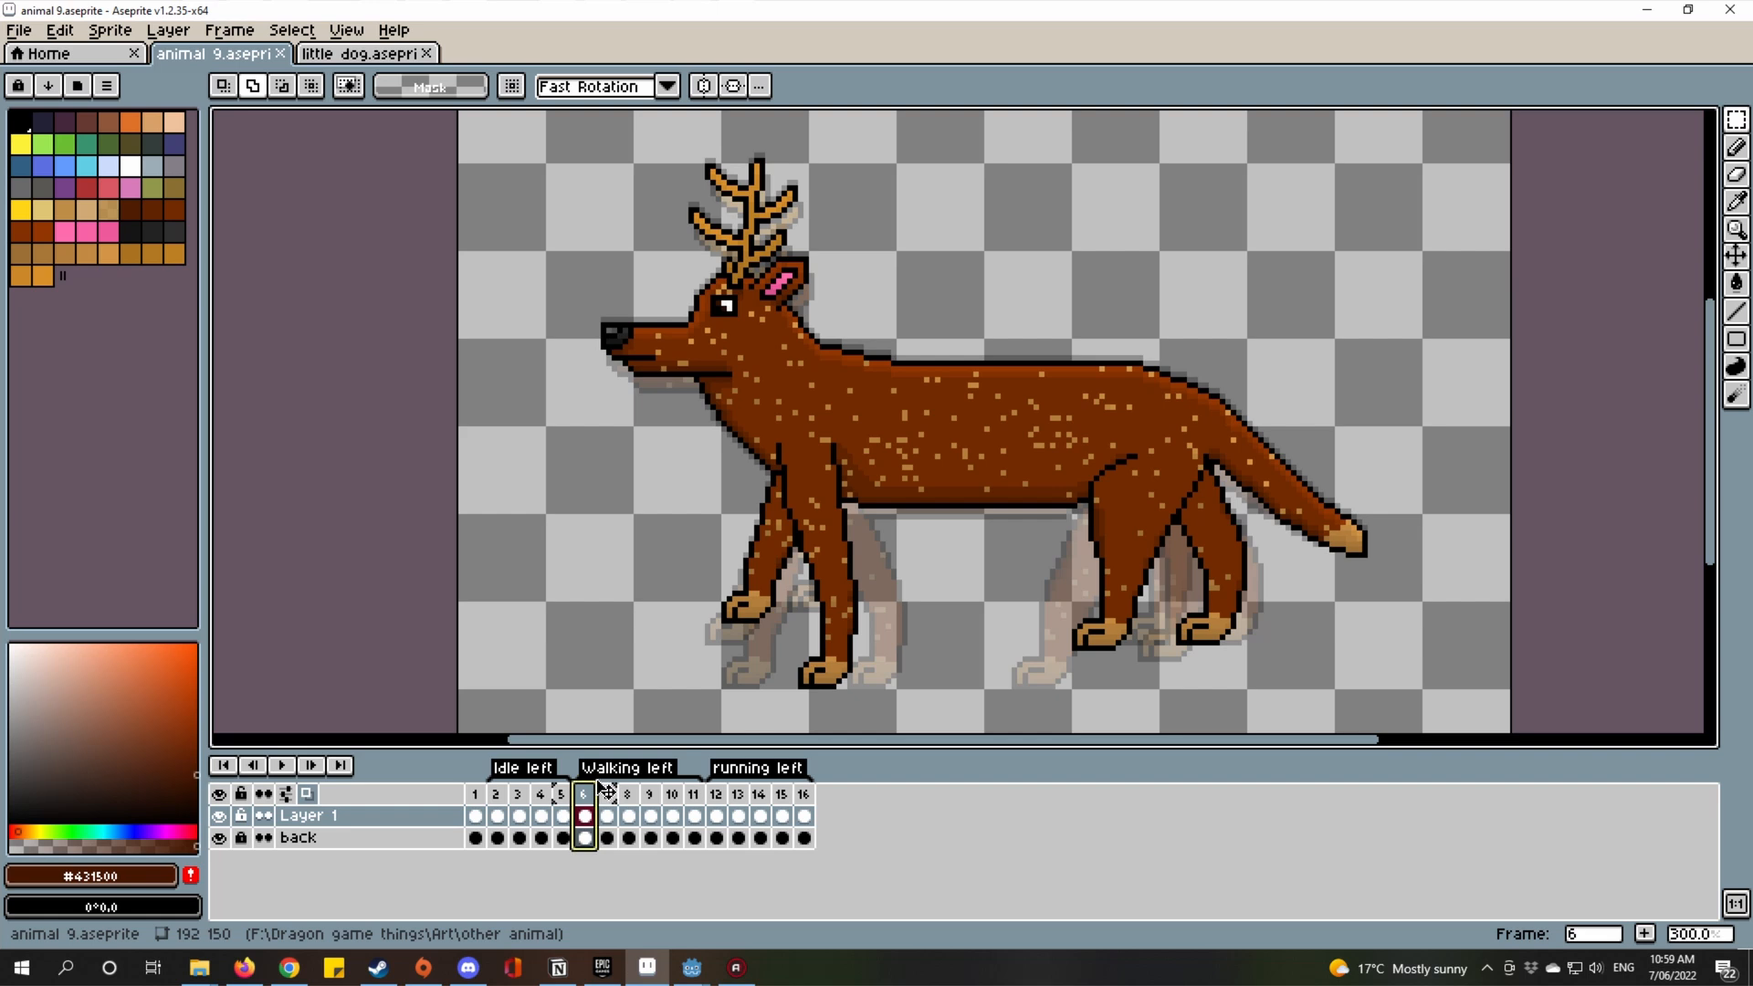
{"action": "left_click", "coordinate": [605, 794]}
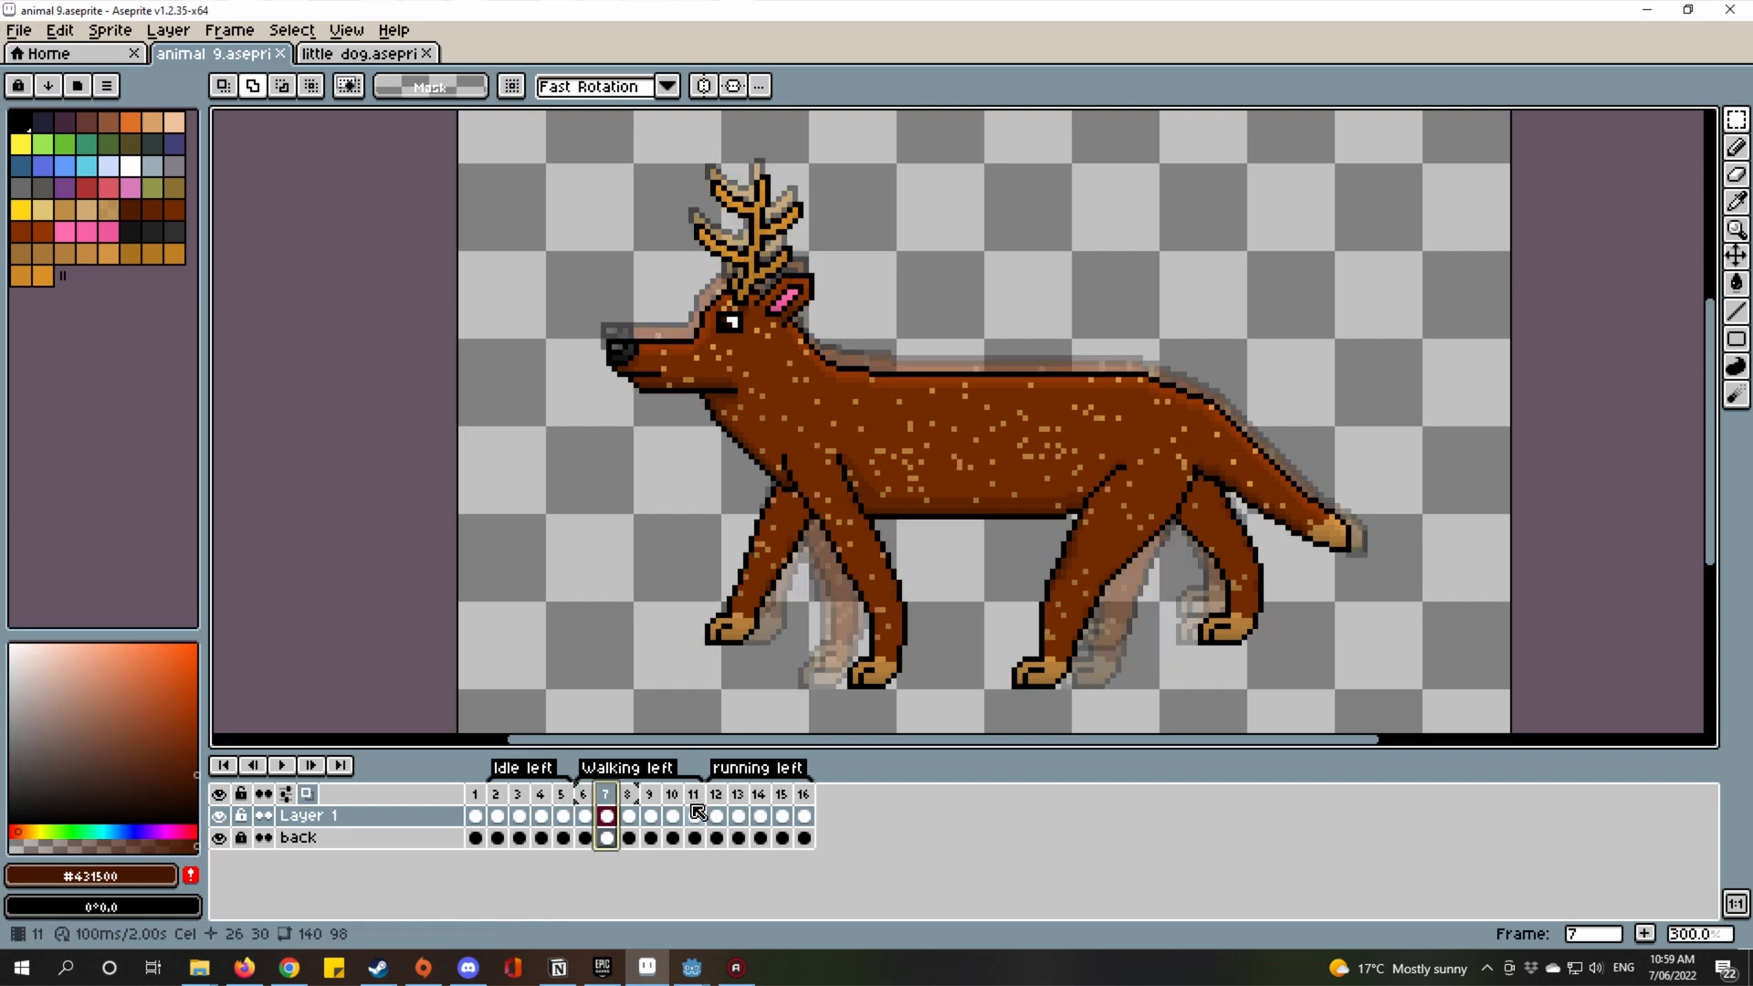
{"action": "left_click", "coordinate": [695, 796]}
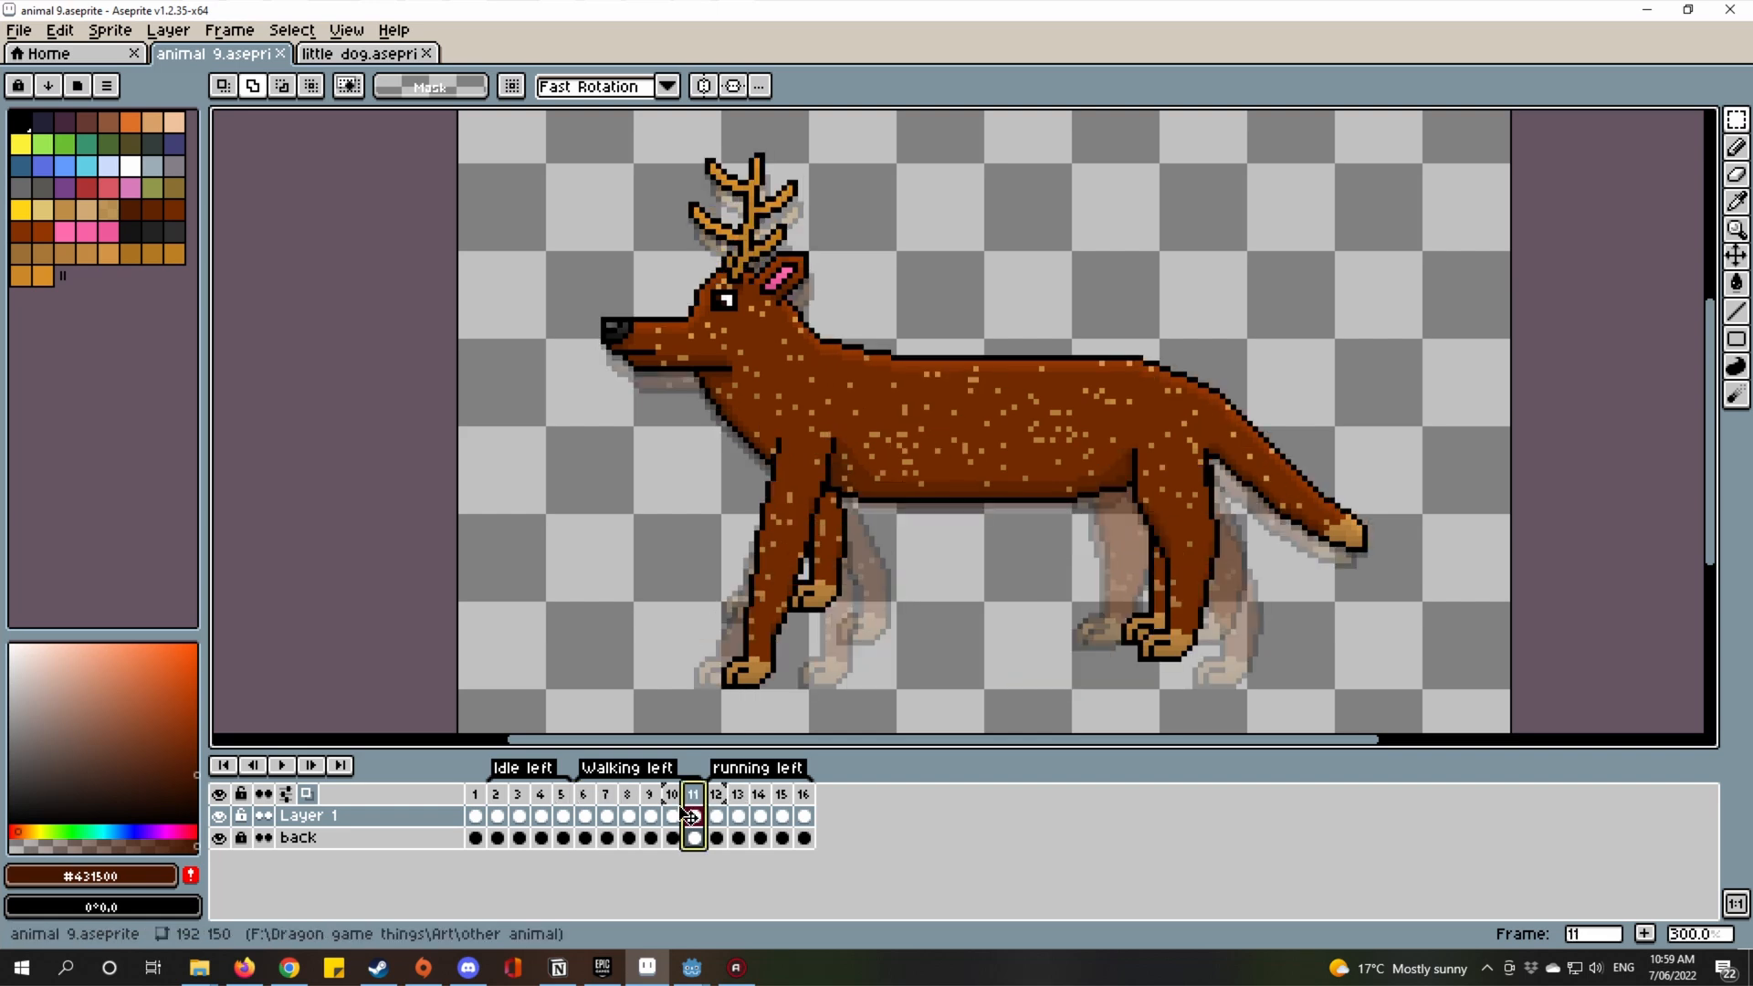
{"action": "left_click", "coordinate": [589, 794]}
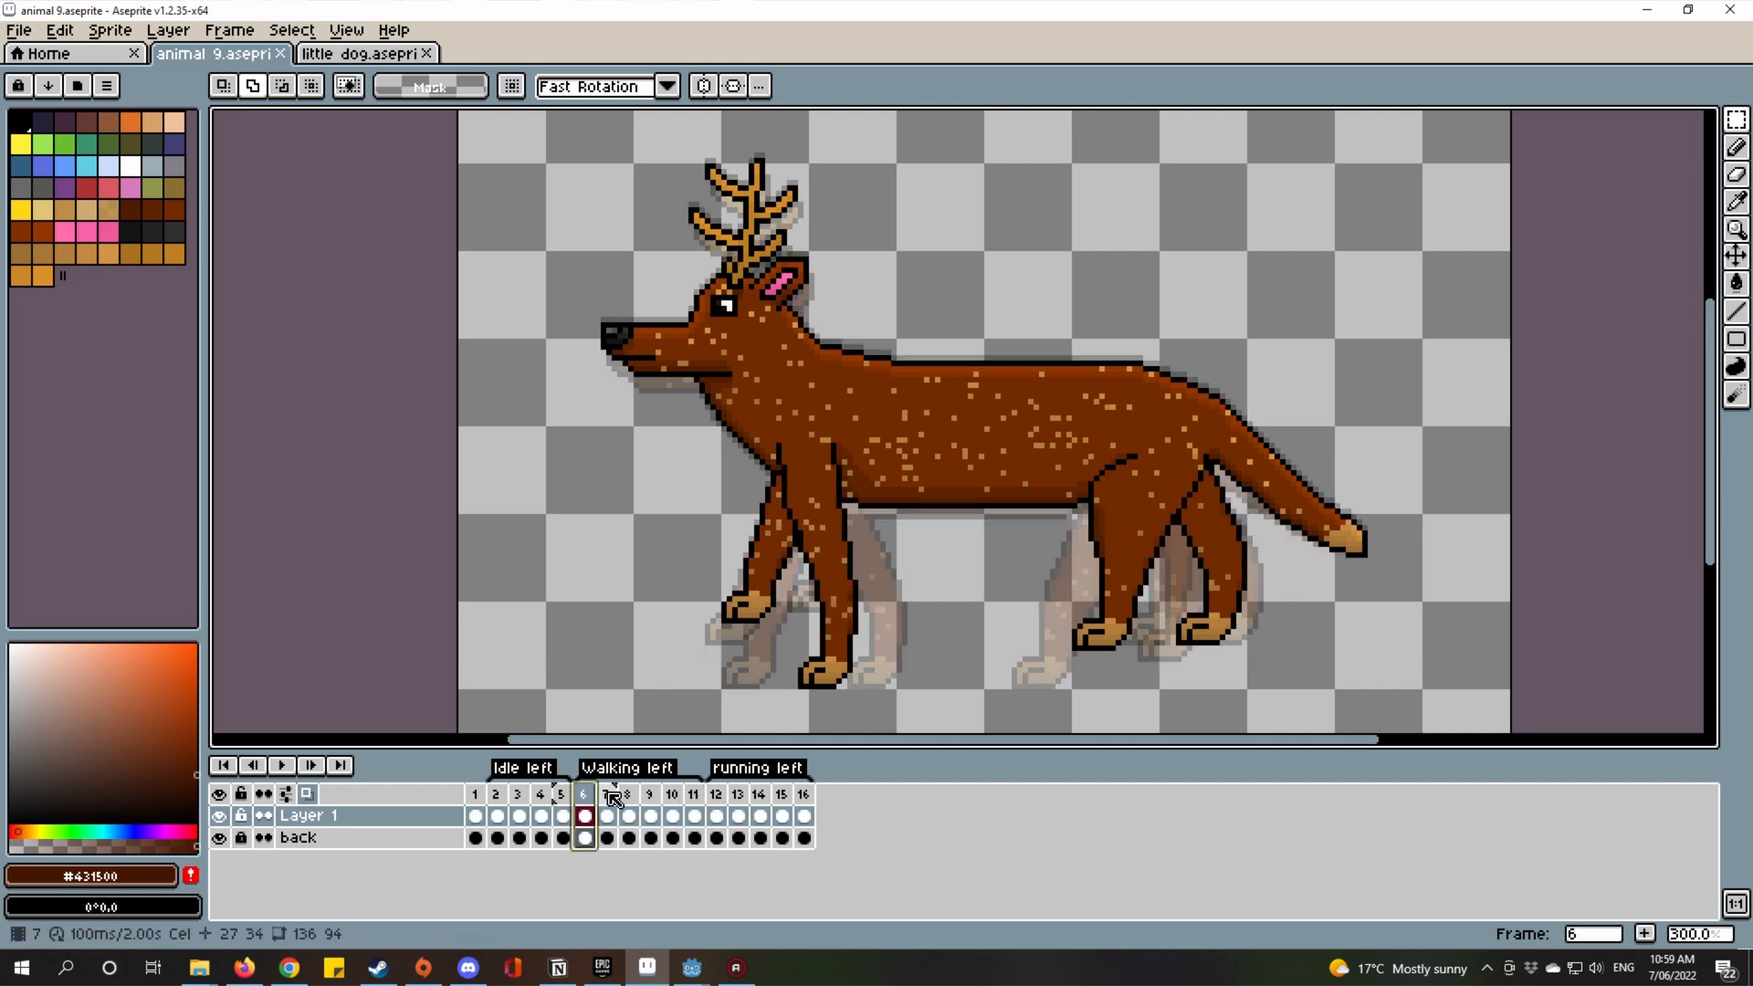
{"action": "left_click", "coordinate": [611, 796]}
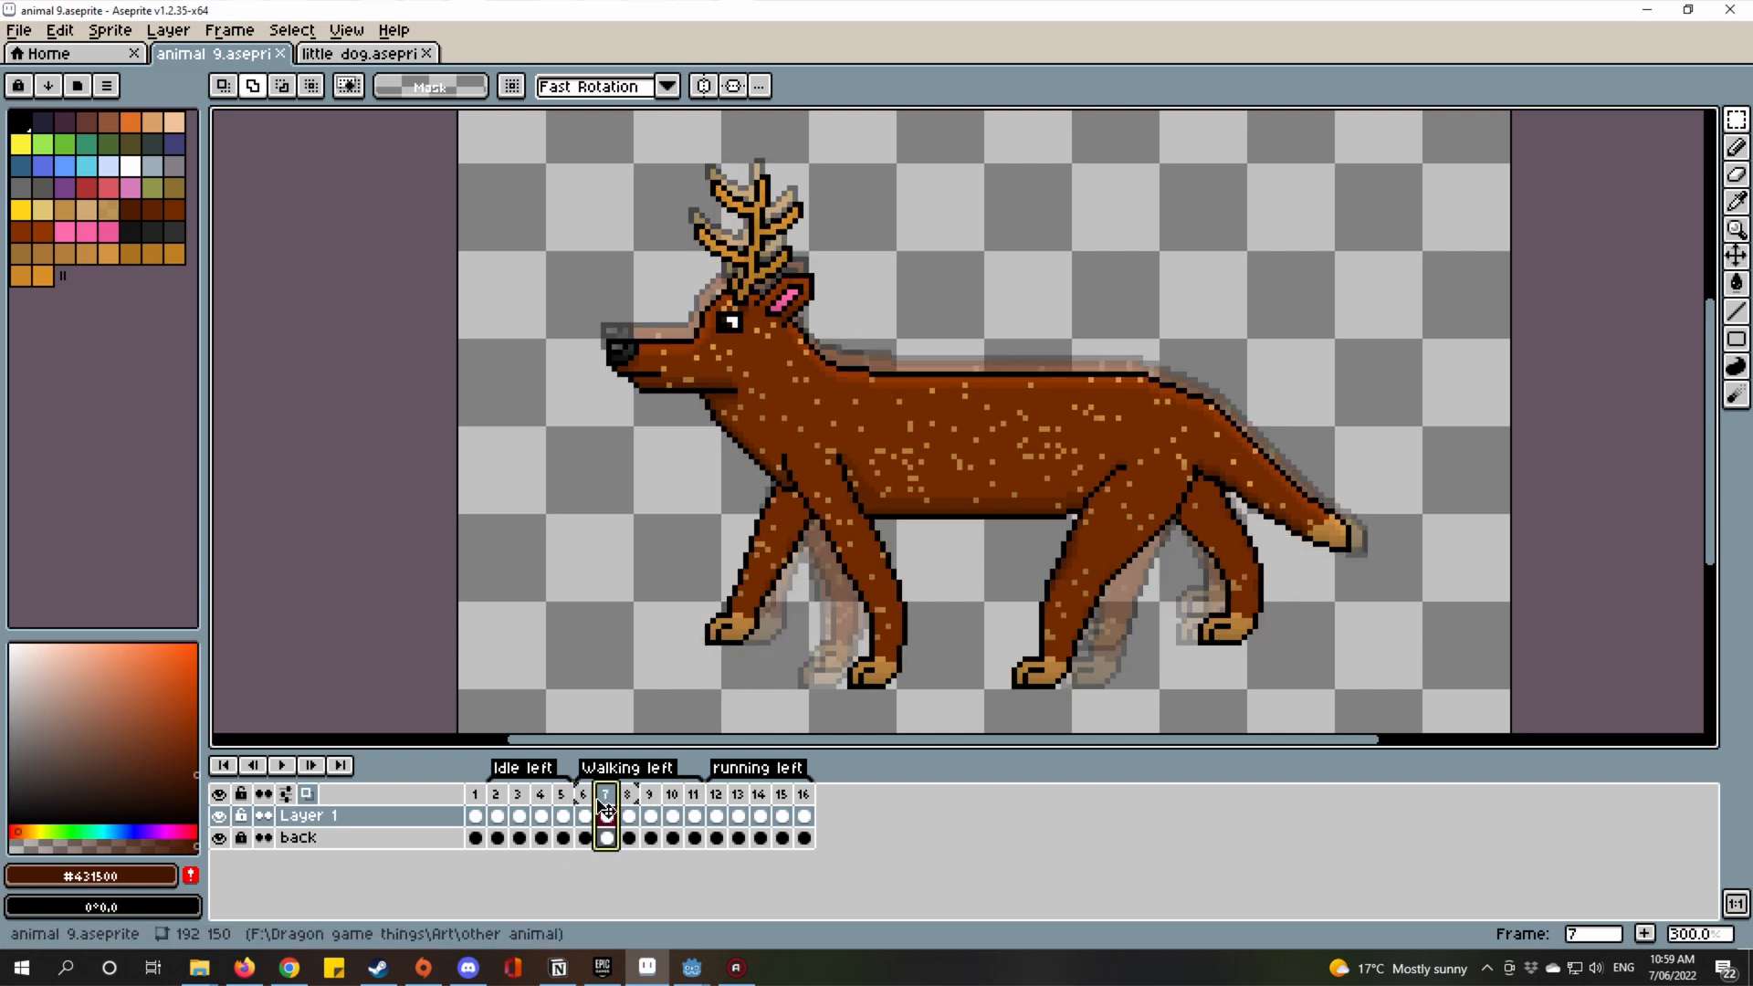
{"action": "left_click", "coordinate": [584, 794]}
{"action": "left_click", "coordinate": [474, 796]}
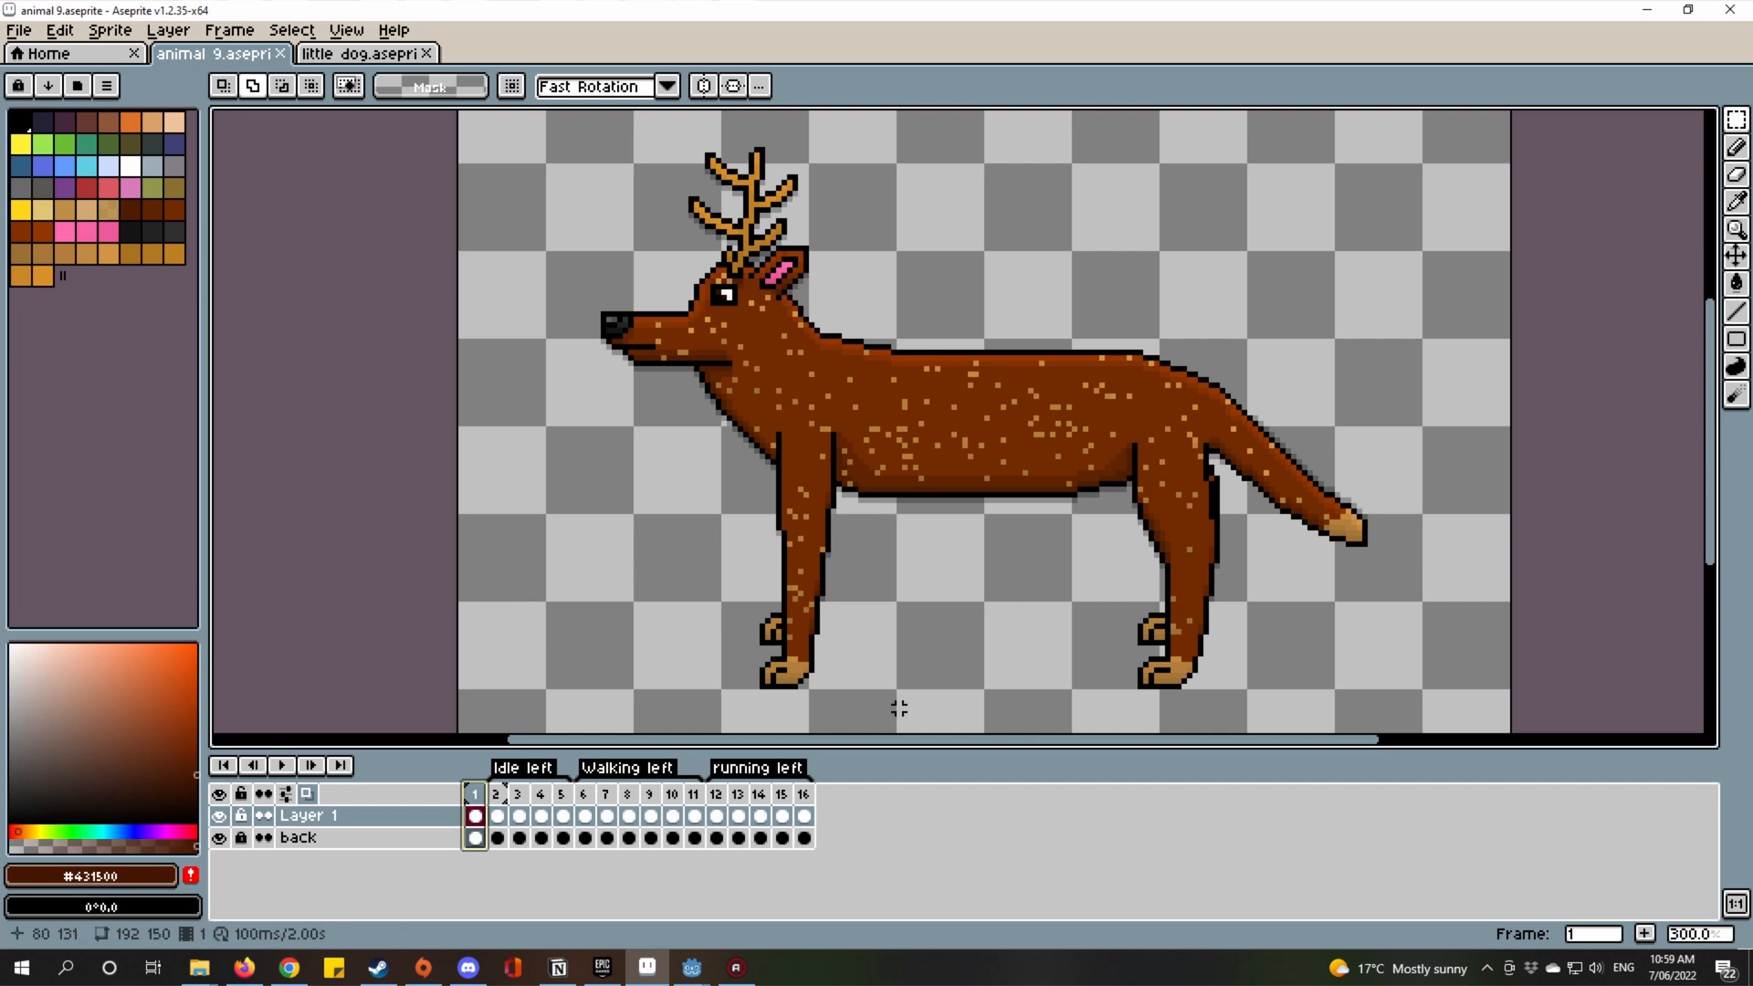
Compare the deer's standing pose in frame 1 with its Walking left poses in frames 6 and 11.
{"action": "left_click", "coordinate": [584, 794]}
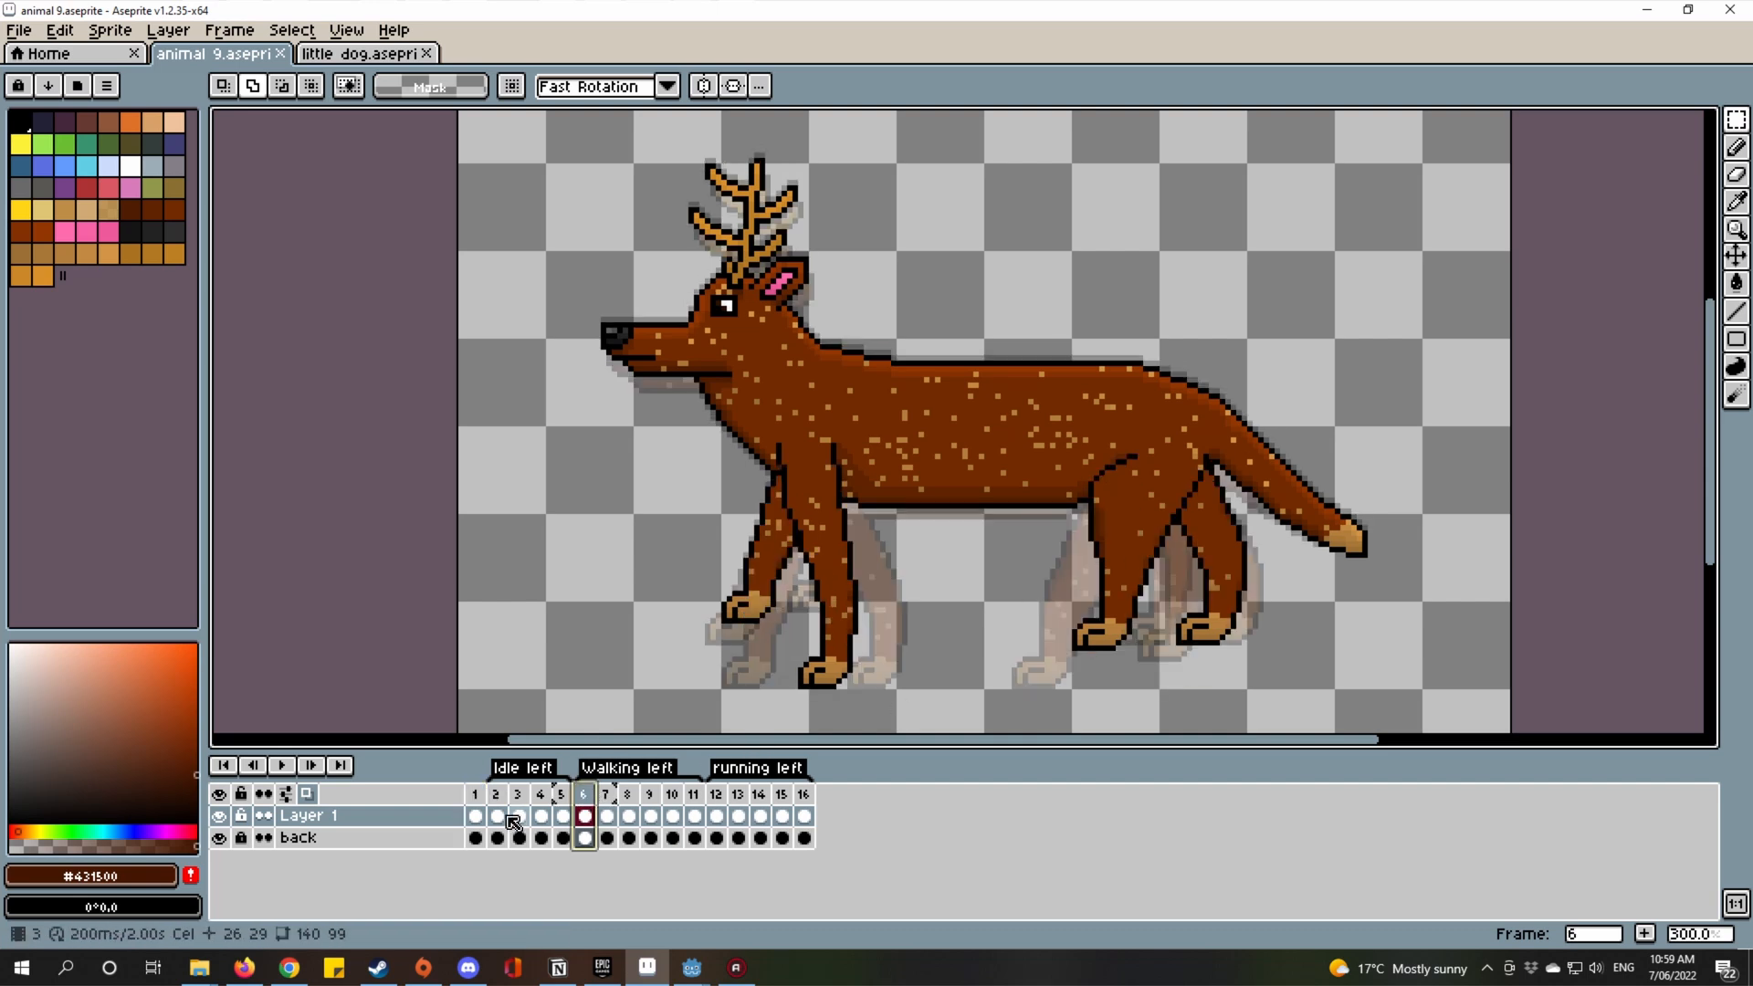
{"action": "left_click", "coordinate": [482, 796]}
{"action": "left_click", "coordinate": [695, 795]}
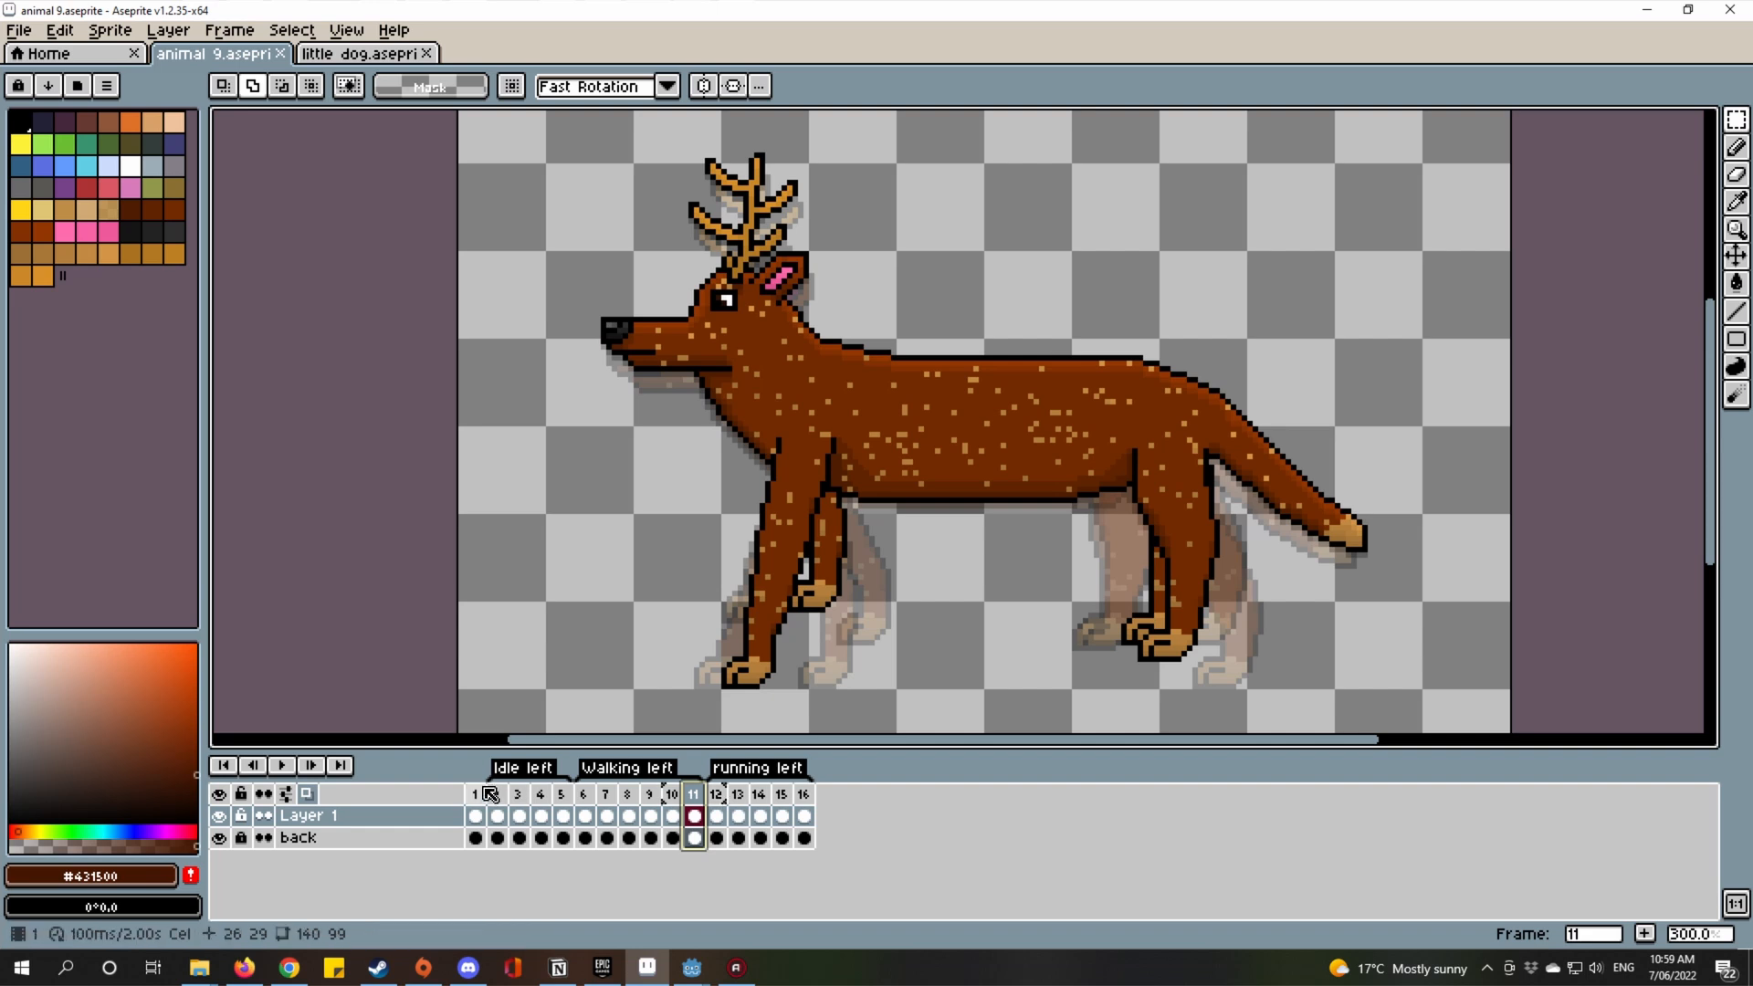
{"action": "left_click", "coordinate": [474, 793]}
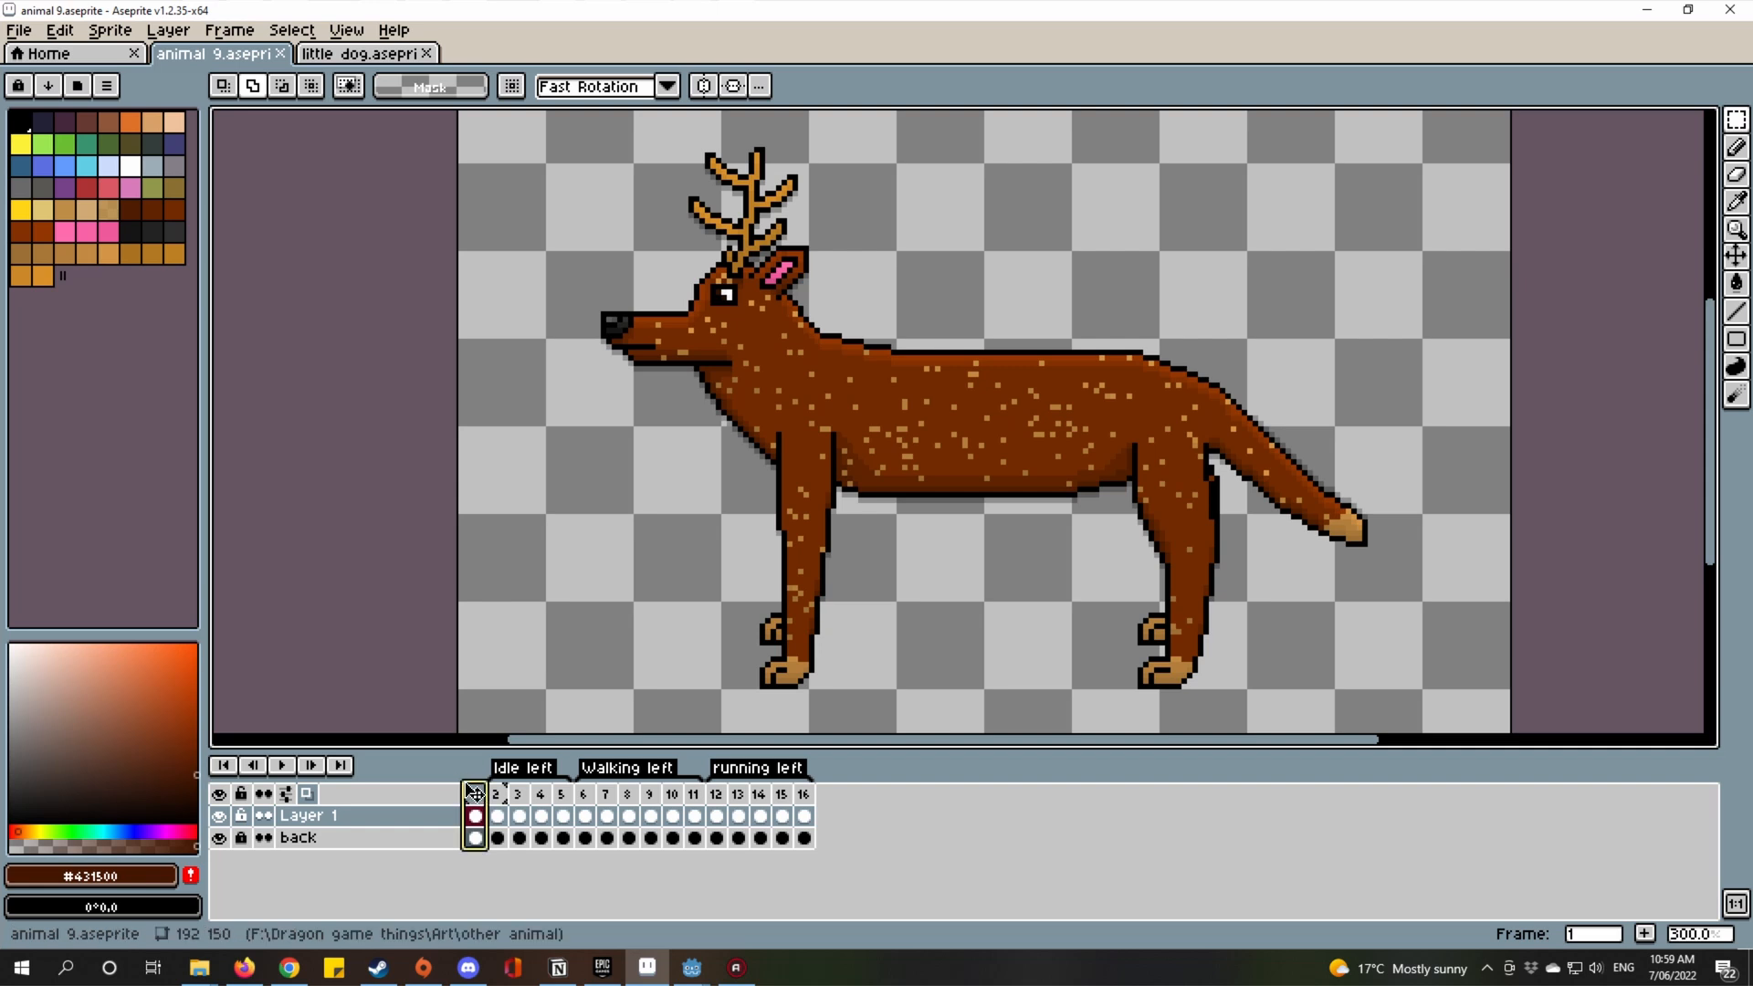
{"action": "left_click", "coordinate": [585, 794]}
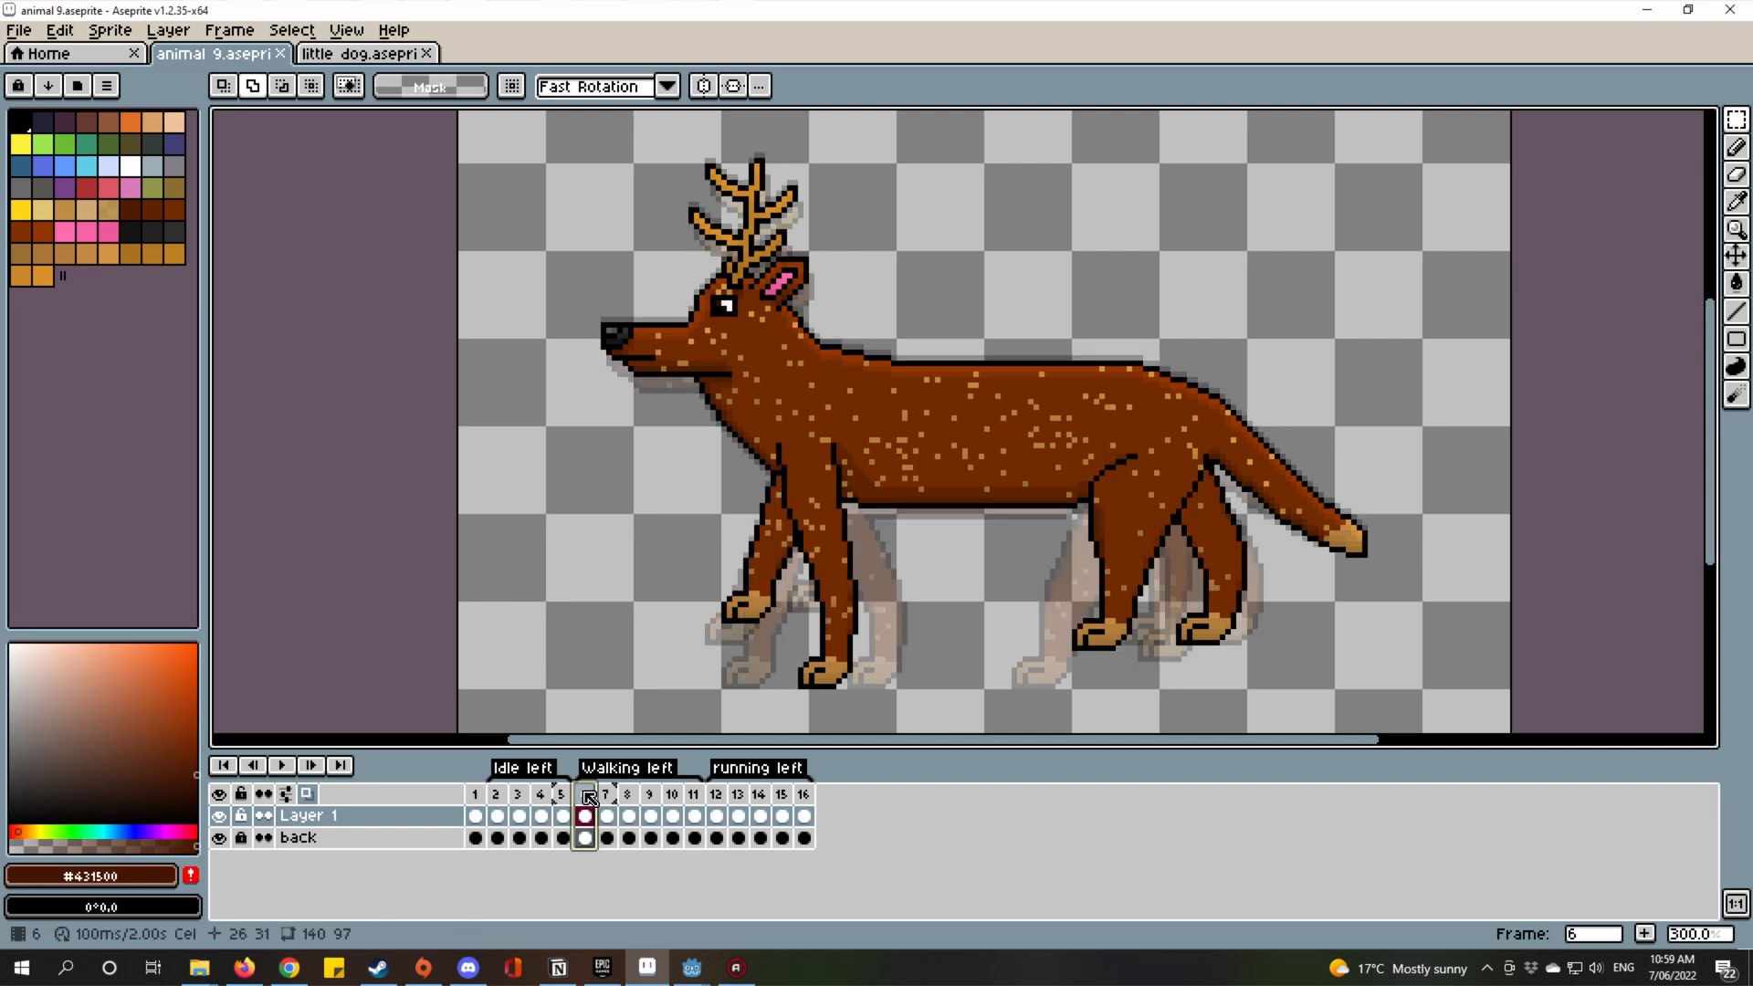
{"action": "key", "text": "Home"}
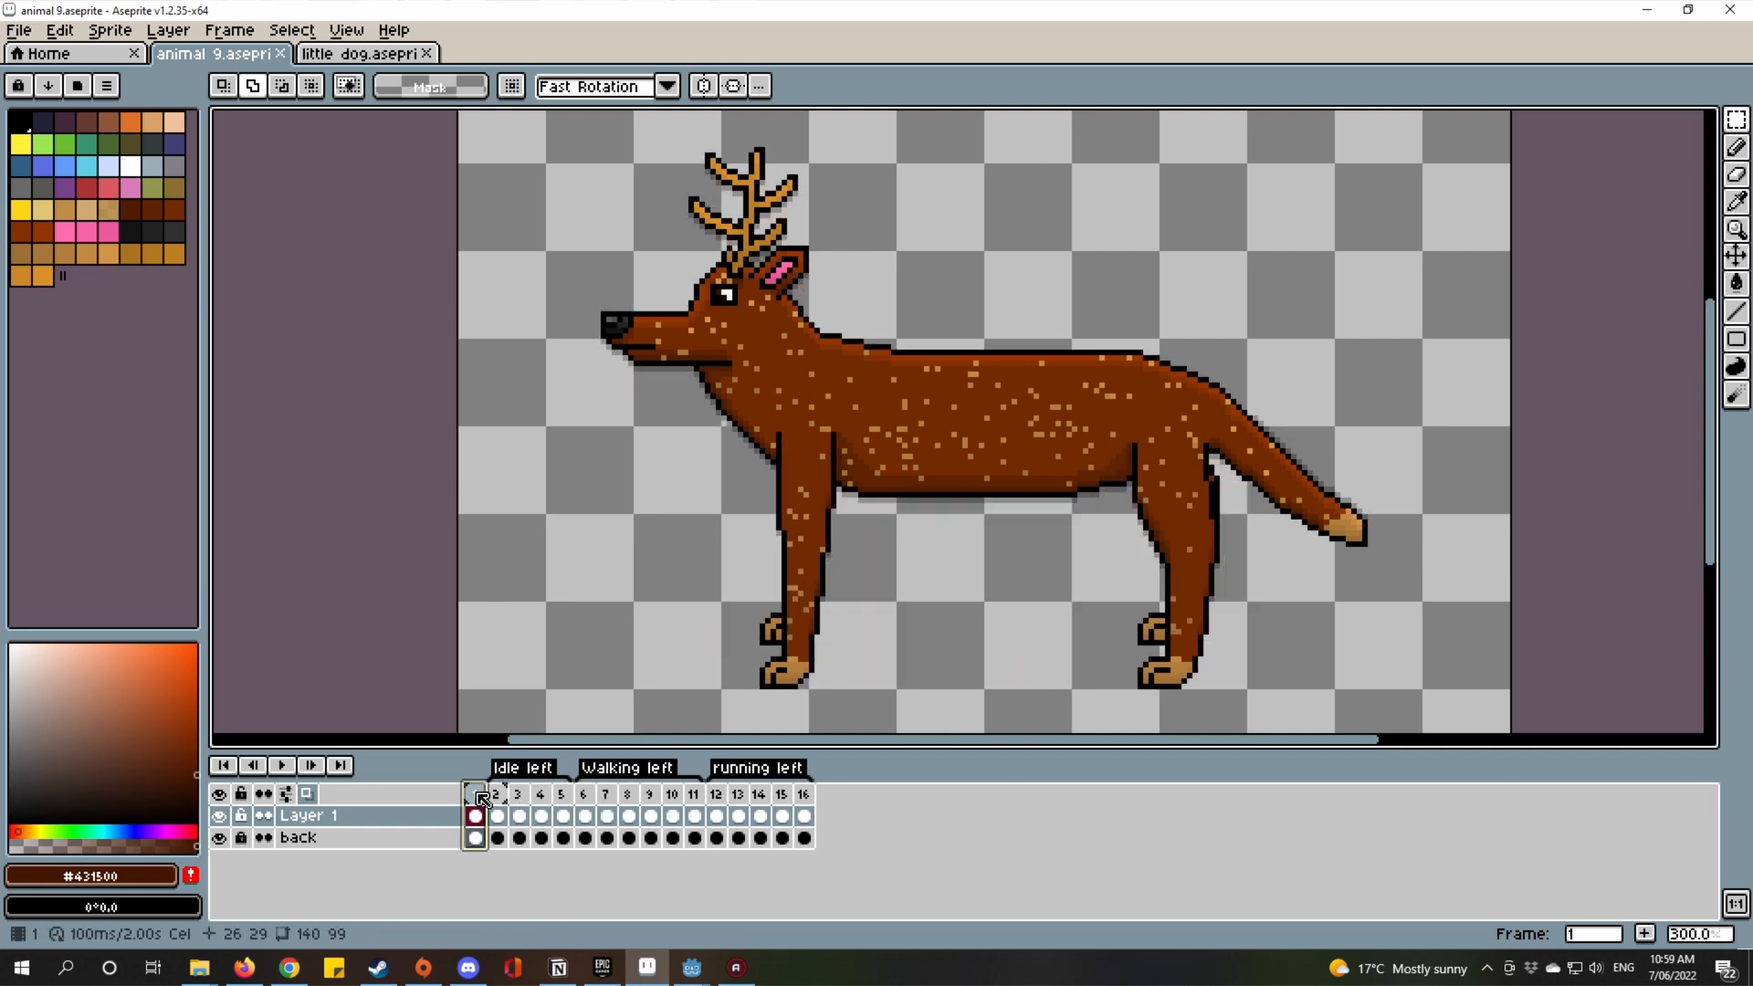
{"action": "left_click", "coordinate": [587, 795]}
{"action": "key", "text": "Home"}
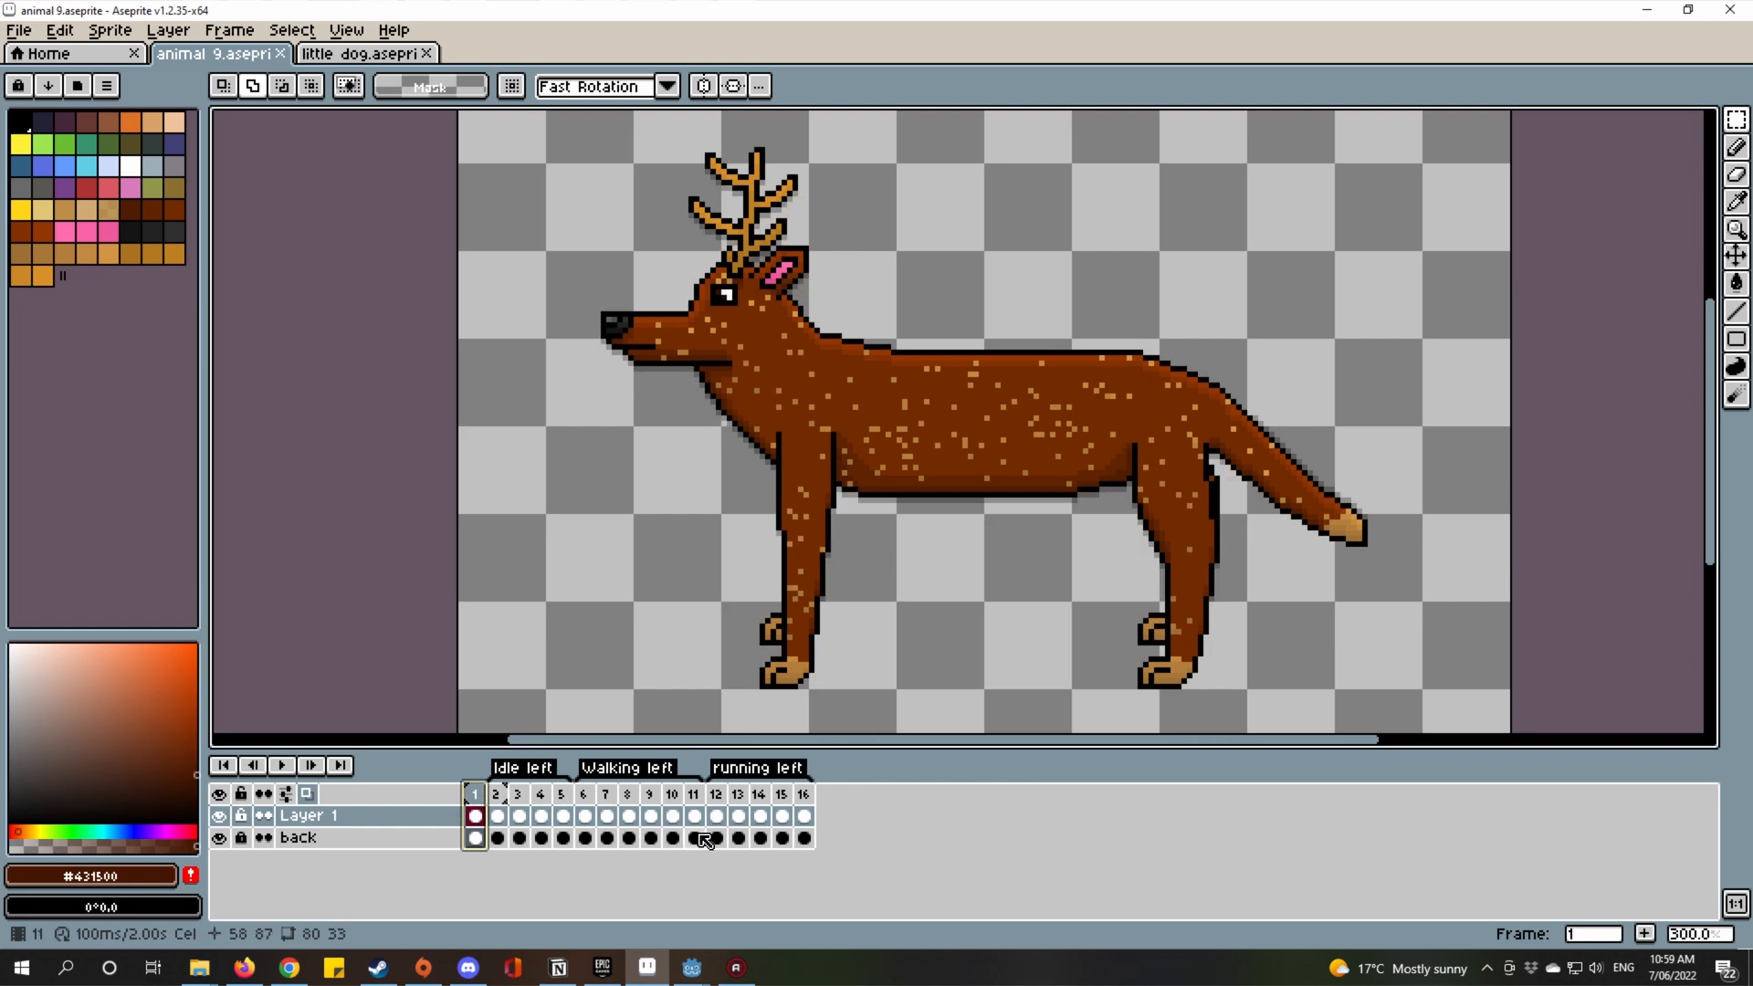
Alternate between Walking left frame 11 and frame 1, and finish on Walking left frame 6.
{"action": "left_click", "coordinate": [697, 795]}
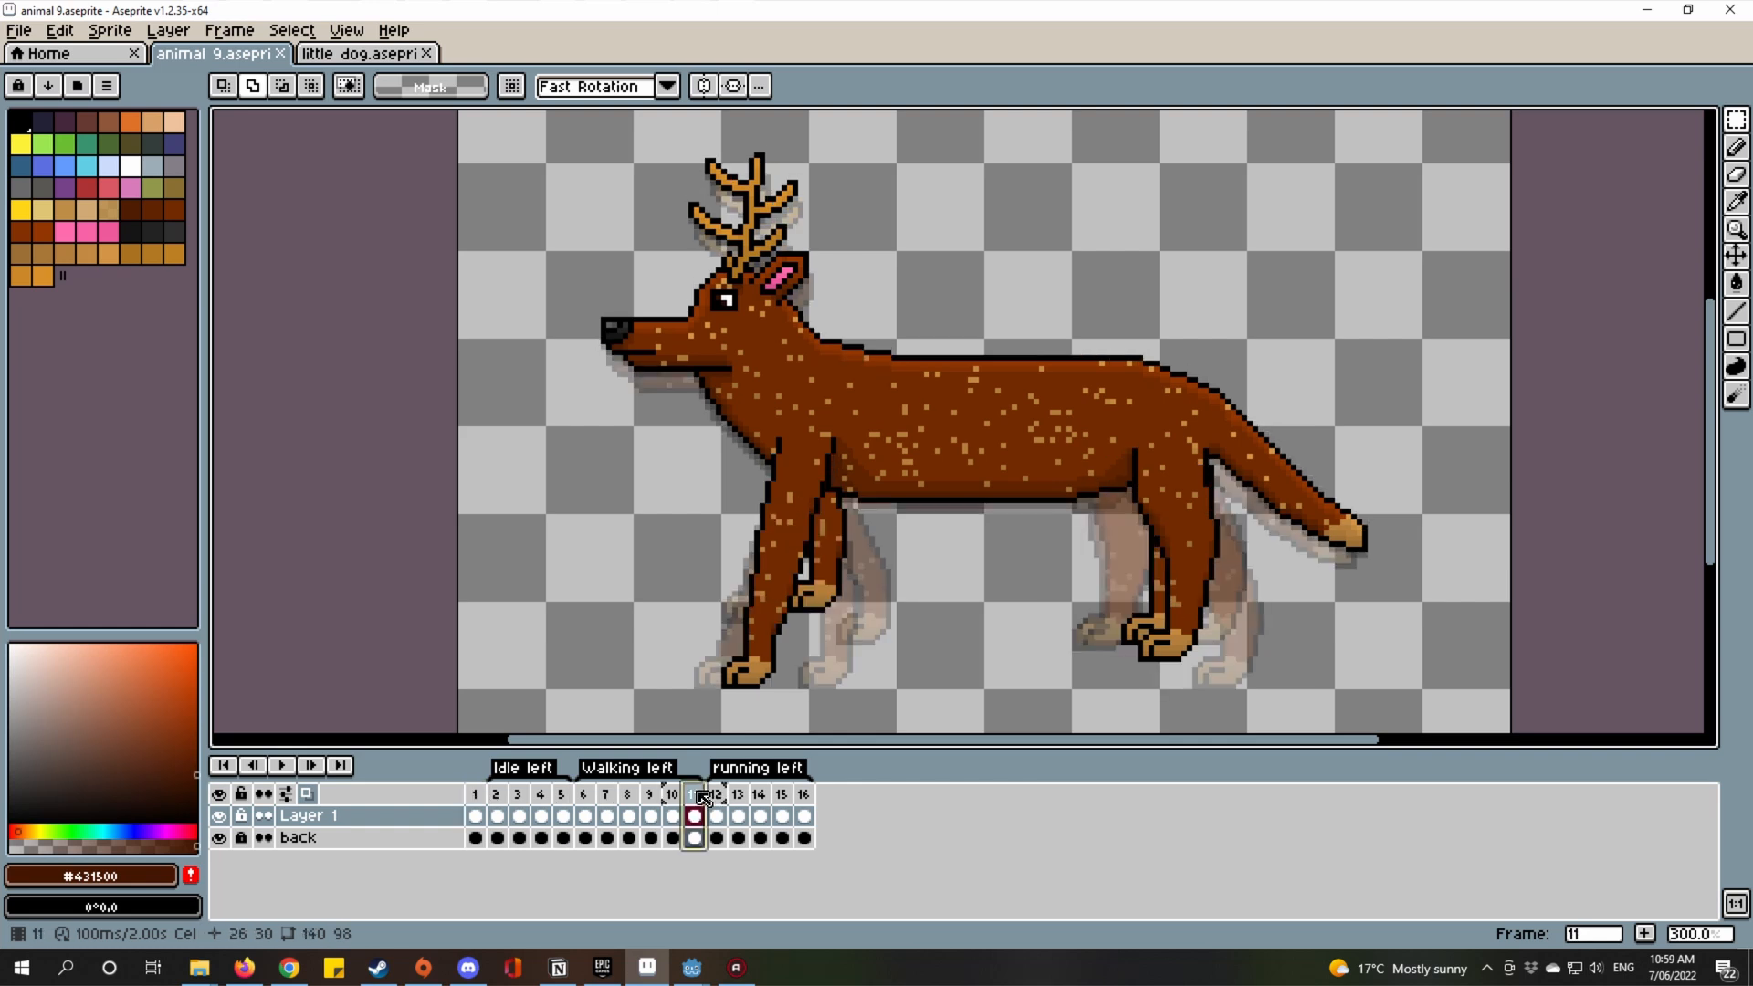
{"action": "left_click", "coordinate": [478, 795]}
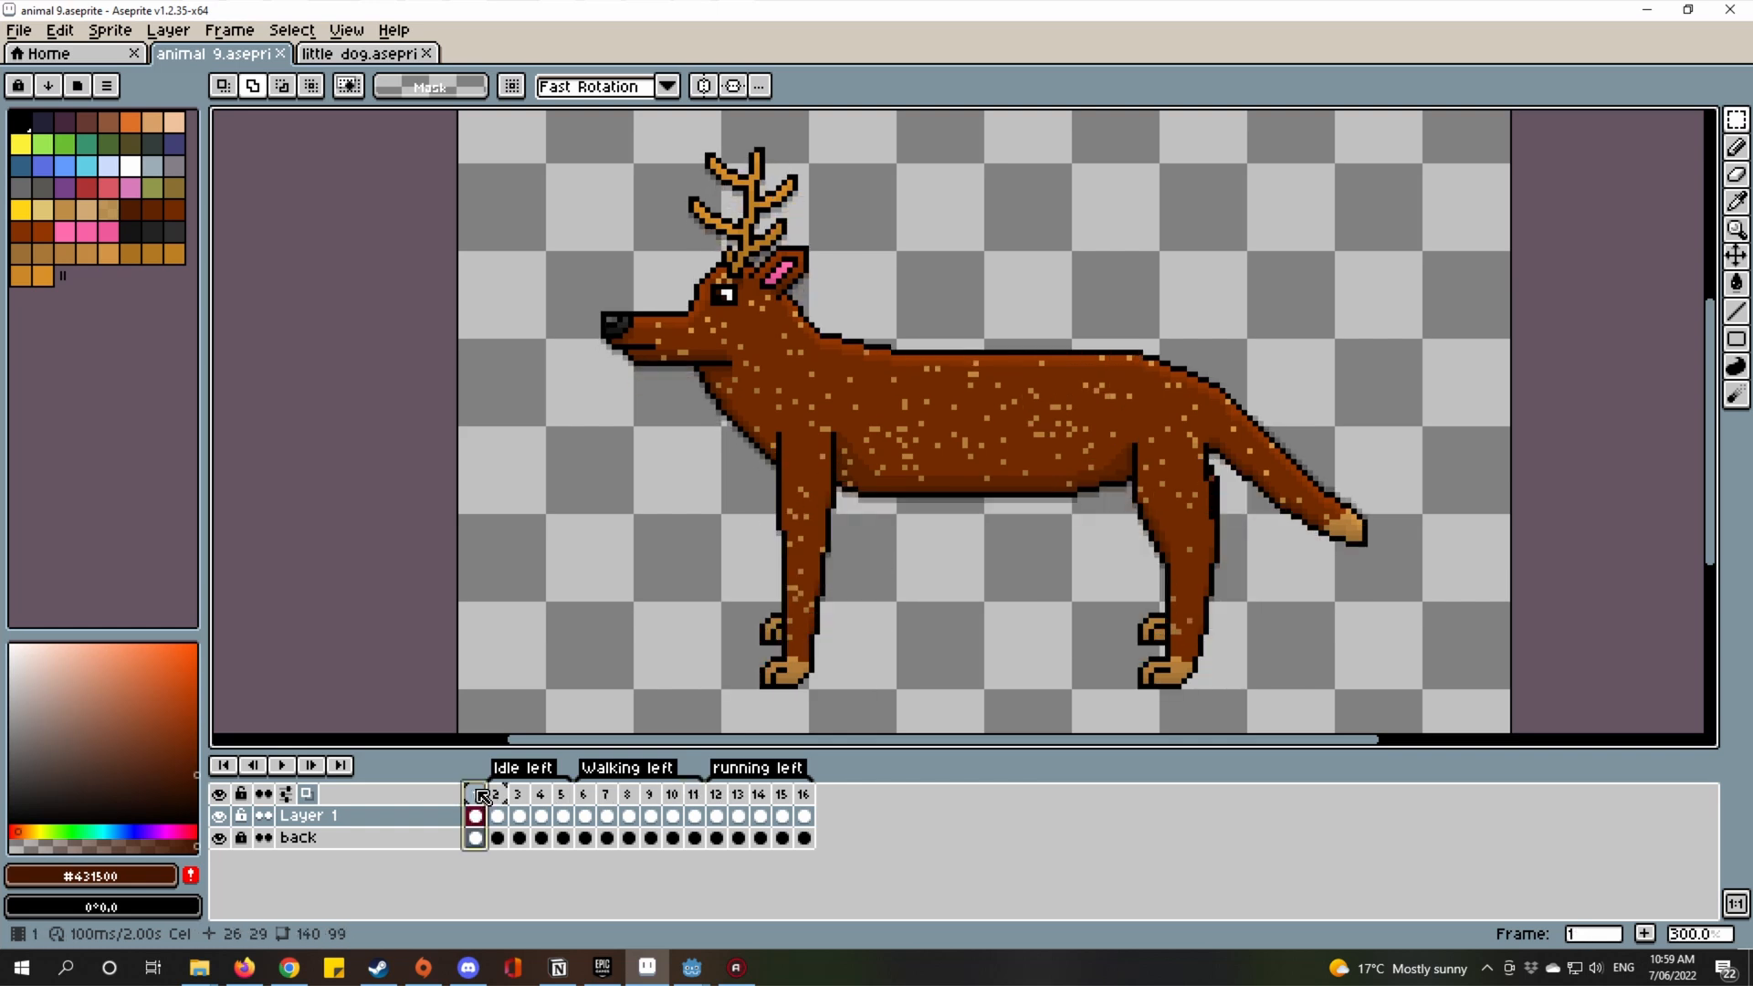
{"action": "left_click", "coordinate": [694, 795]}
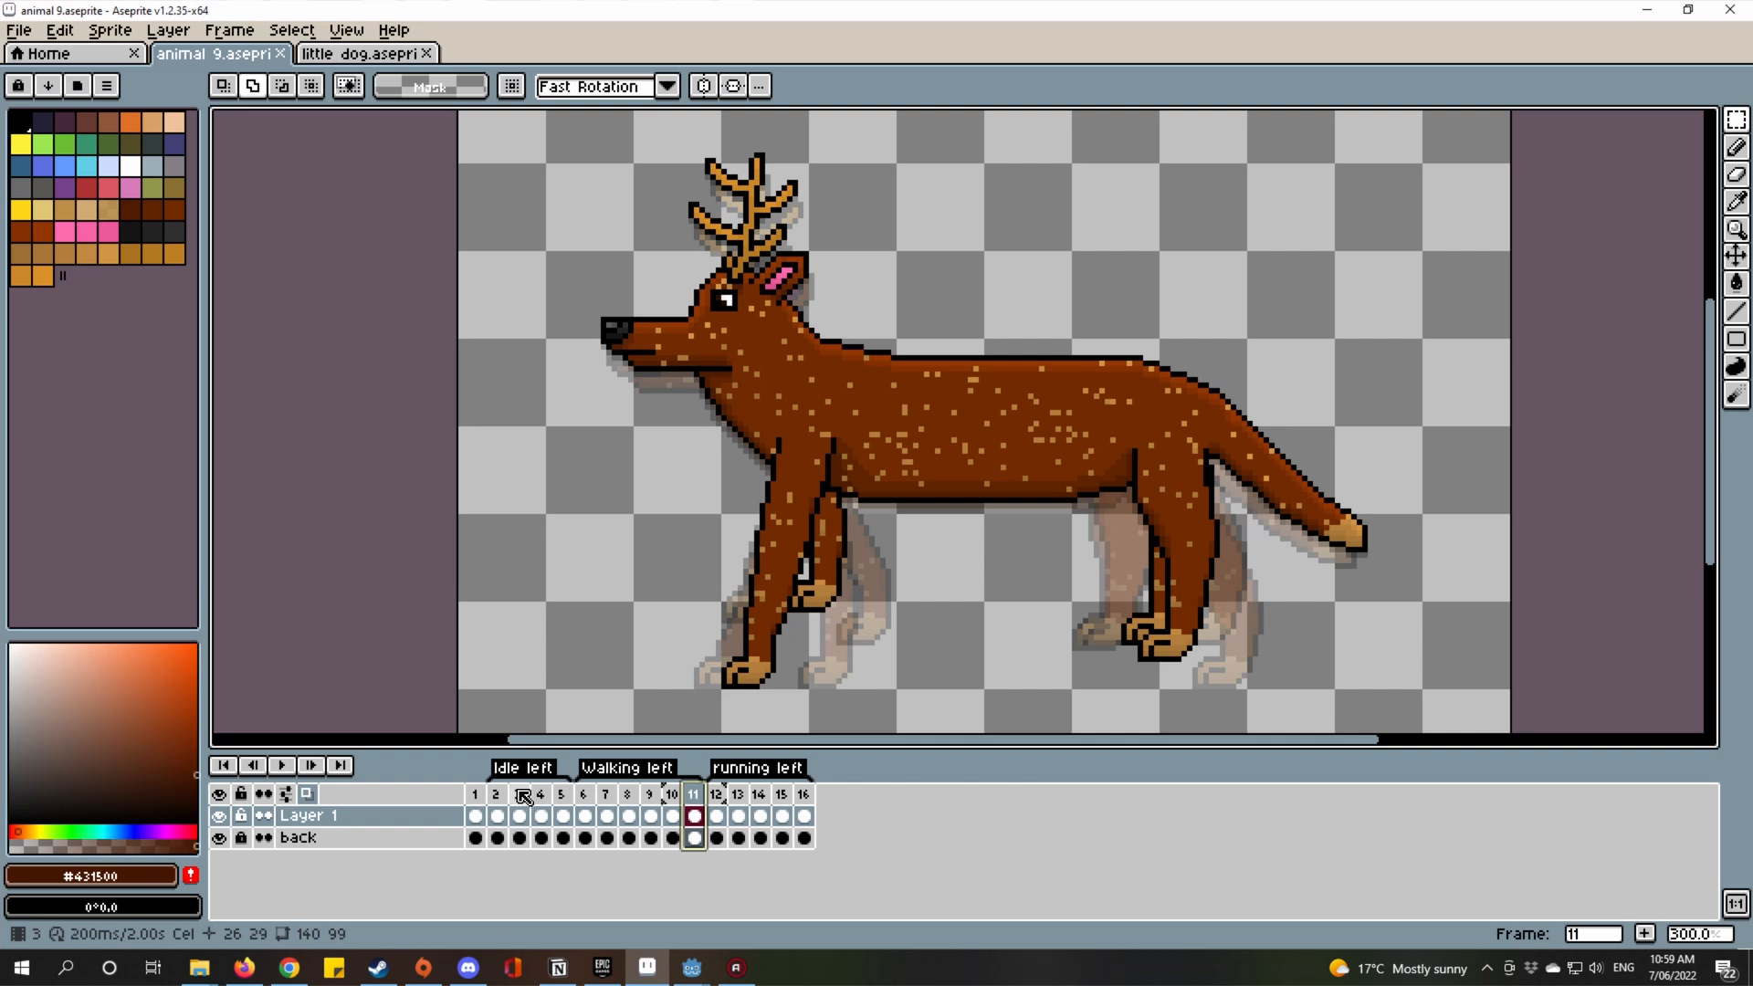
{"action": "left_click", "coordinate": [475, 795]}
{"action": "left_click", "coordinate": [583, 795]}
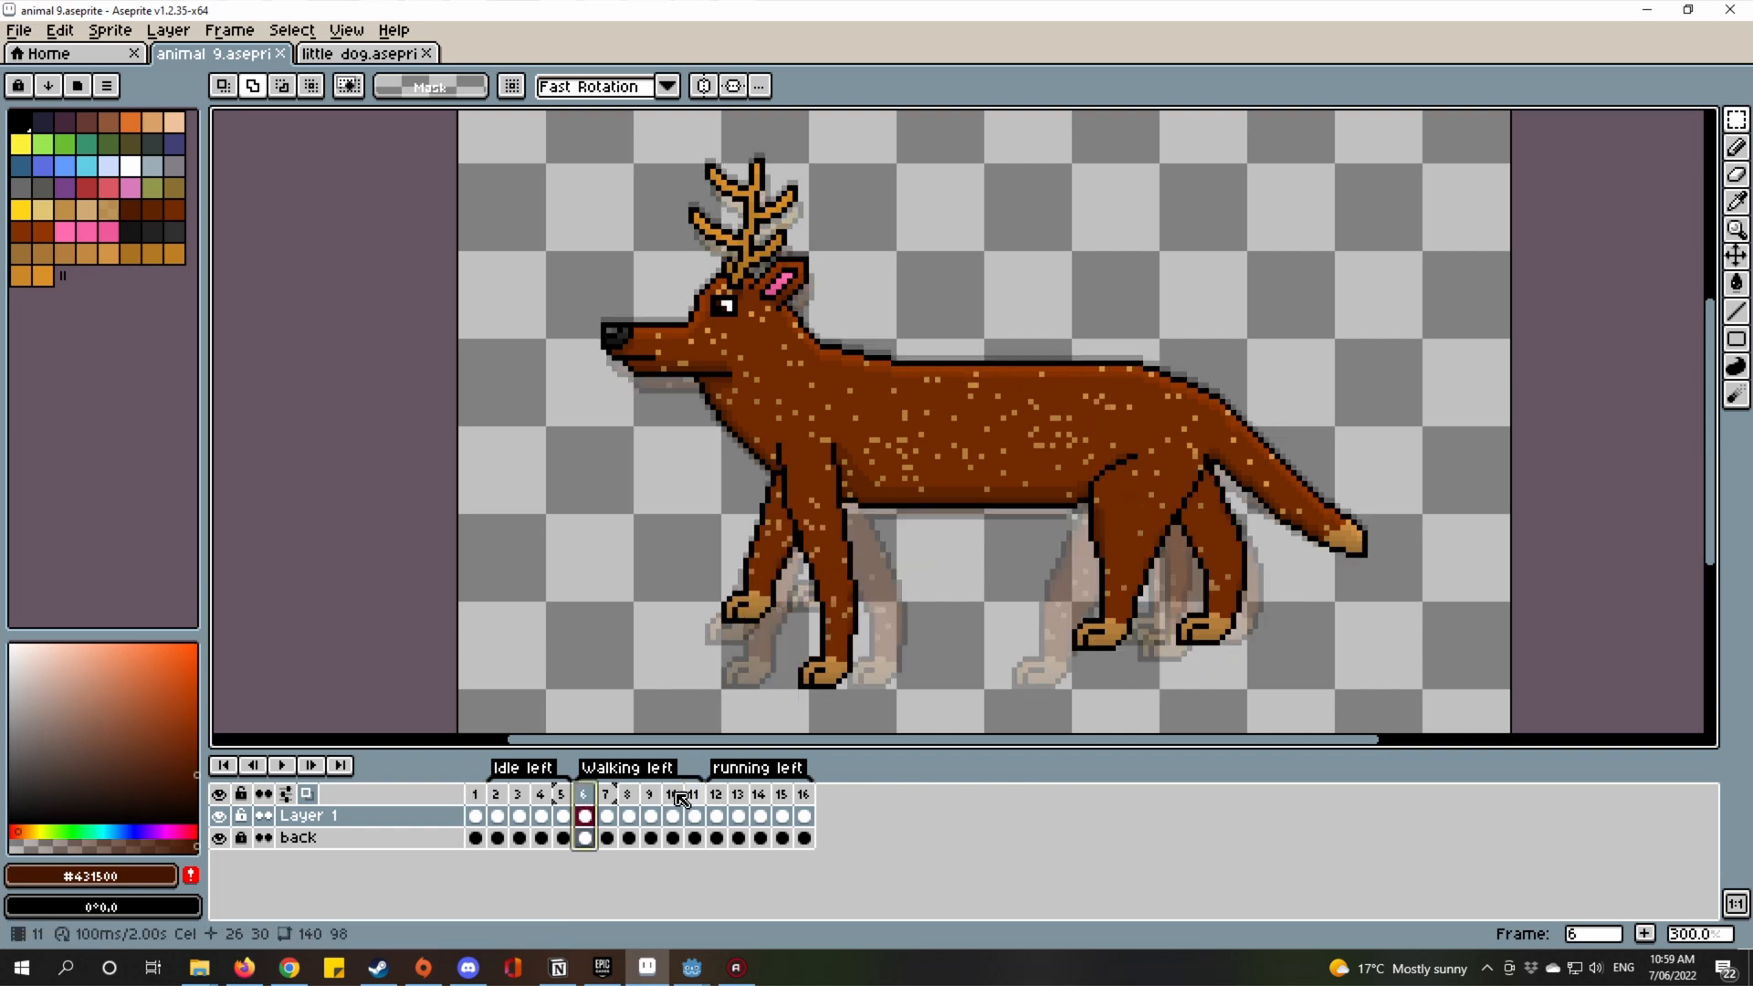
Show Walking left frame 7 and examine the deer's pose against the neighbouring frame's ghost image.
{"action": "key", "text": "Right"}
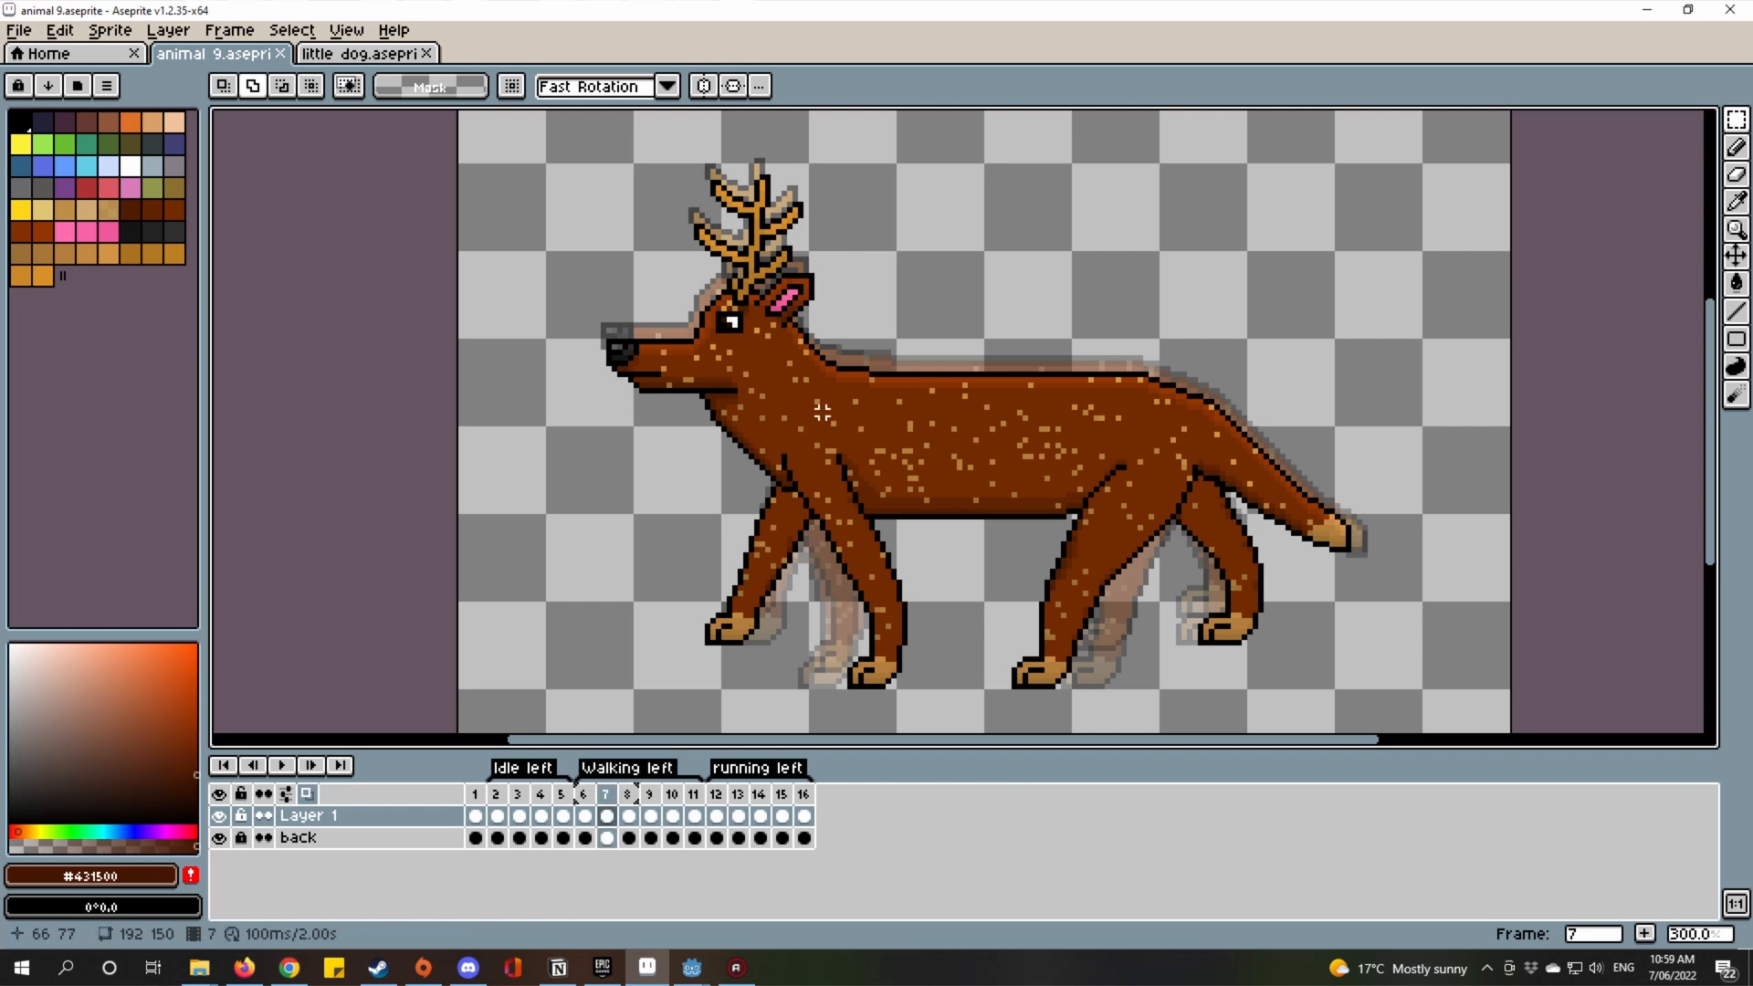
{"action": "scroll", "coordinate": [1084, 440], "scroll_direction": "up", "scroll_amount": 1}
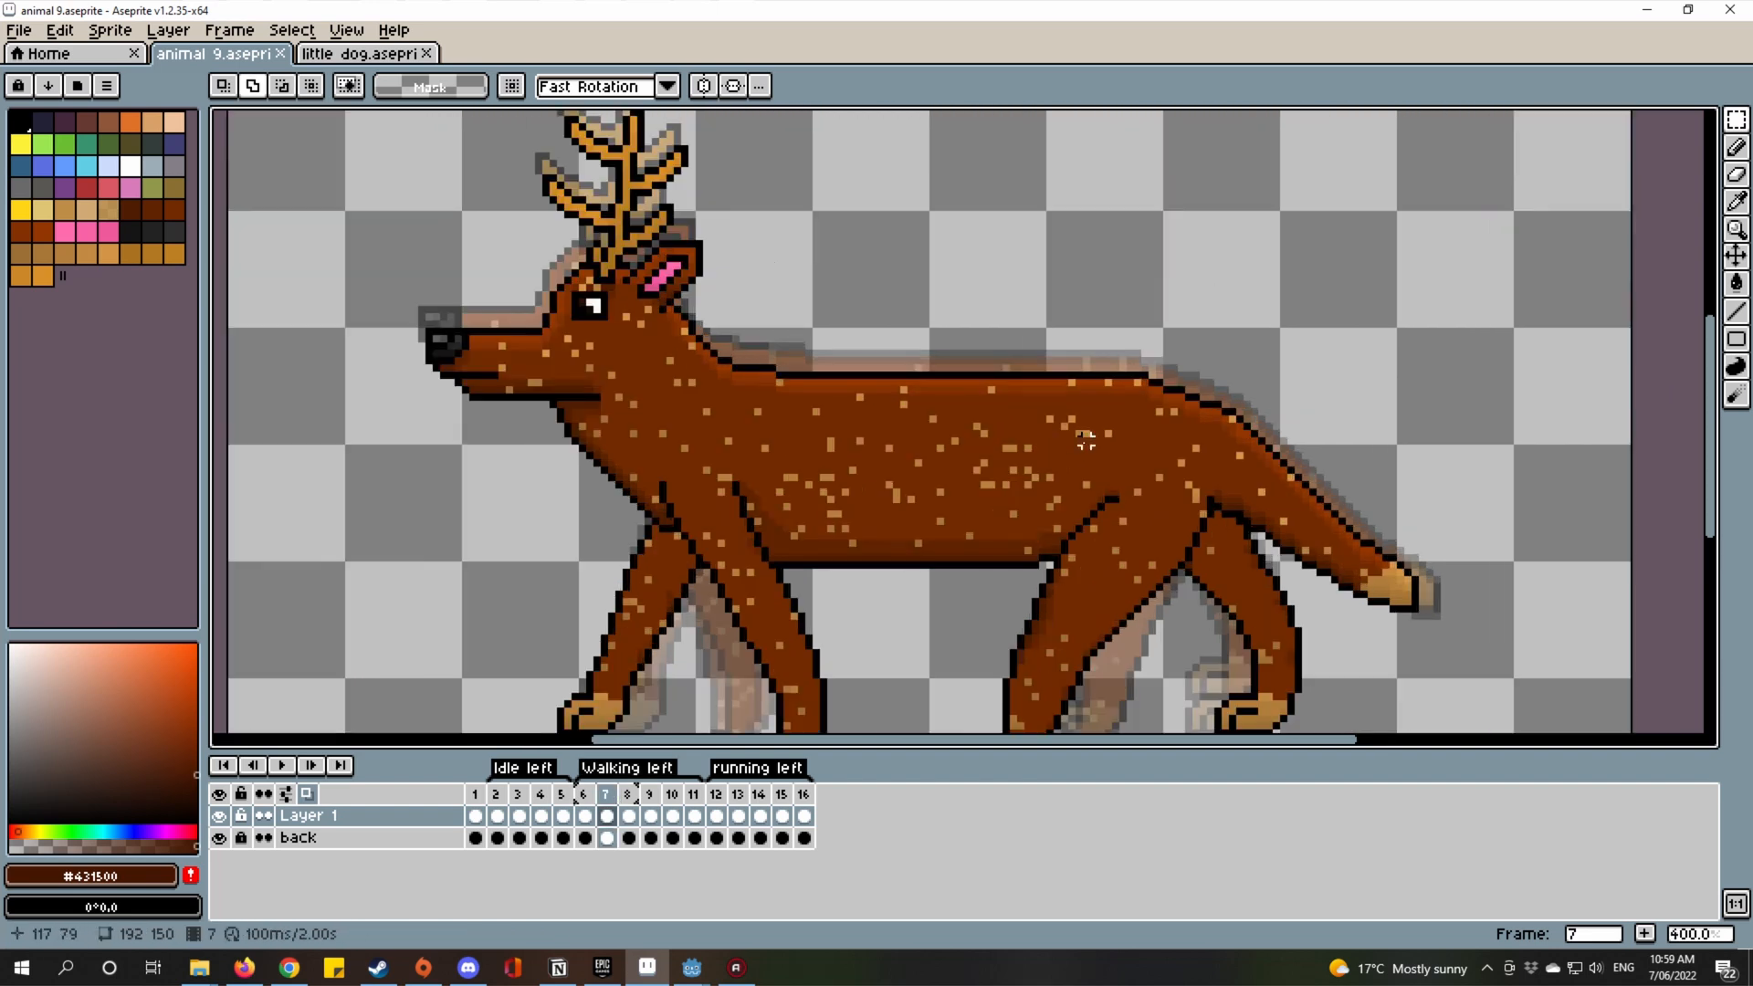
{"action": "scroll", "coordinate": [1084, 440], "scroll_direction": "down", "scroll_amount": 2}
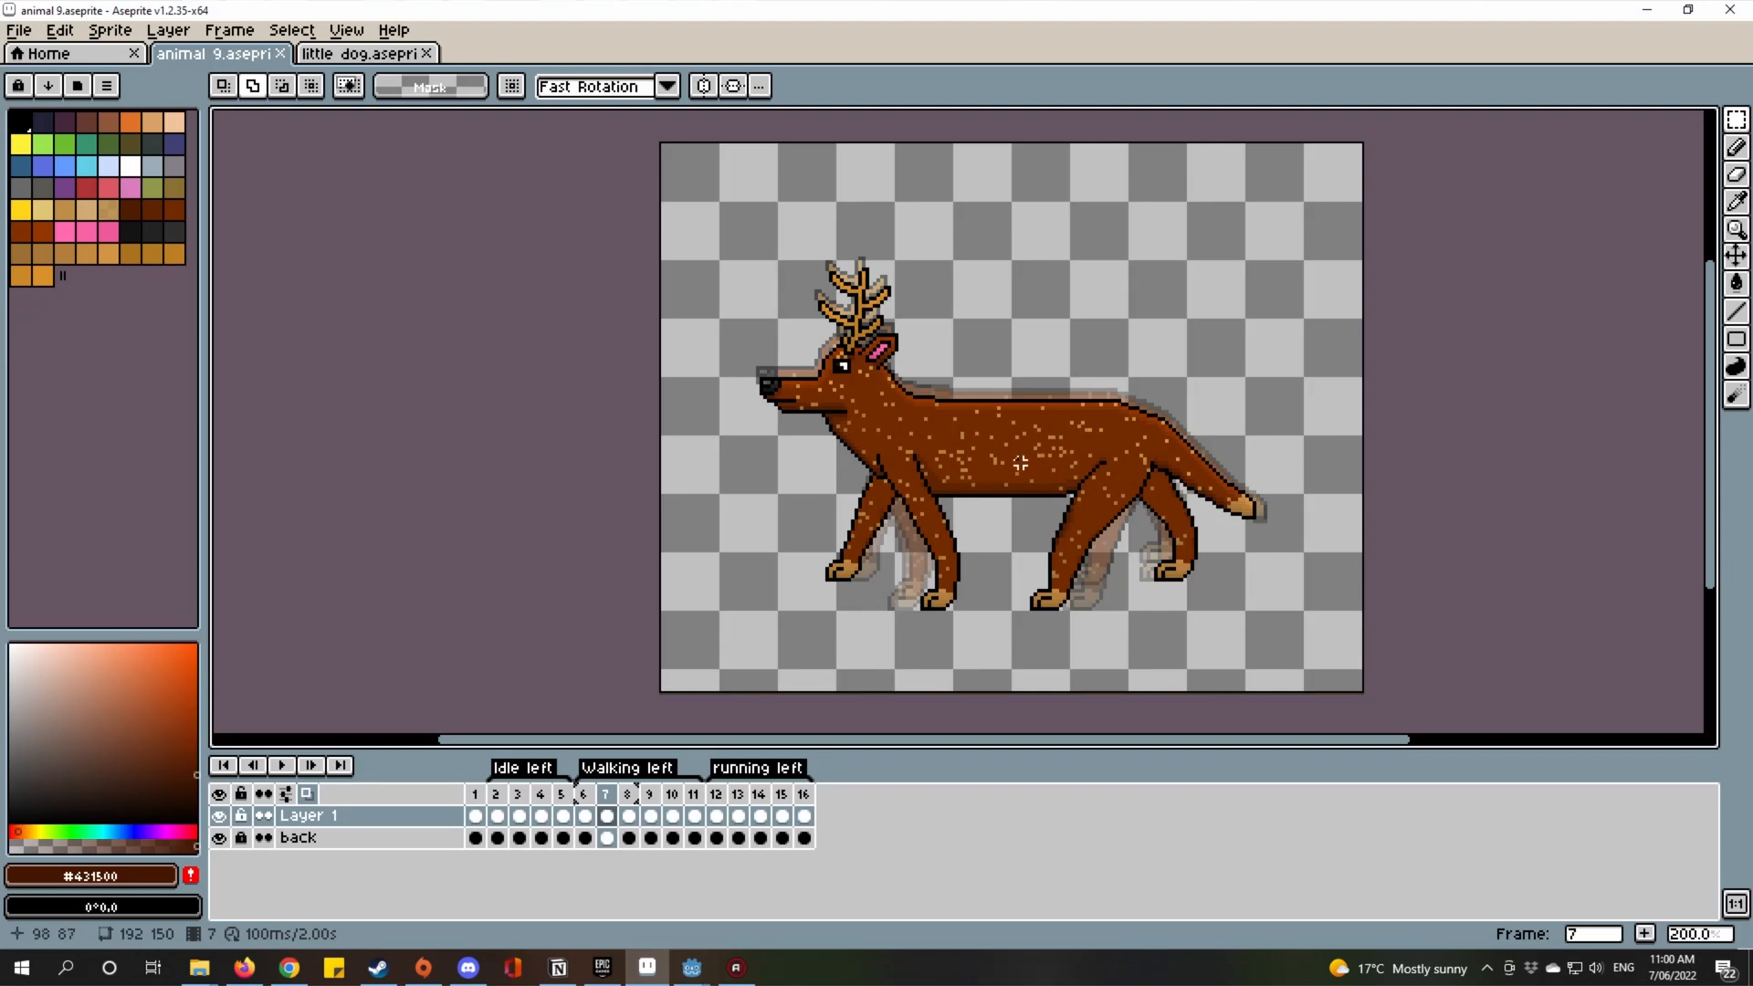
{"action": "scroll", "coordinate": [1020, 462], "scroll_direction": "up", "scroll_amount": 1}
{"action": "left_click_drag", "start_coordinate": [1017, 470], "coordinate": [982, 509]}
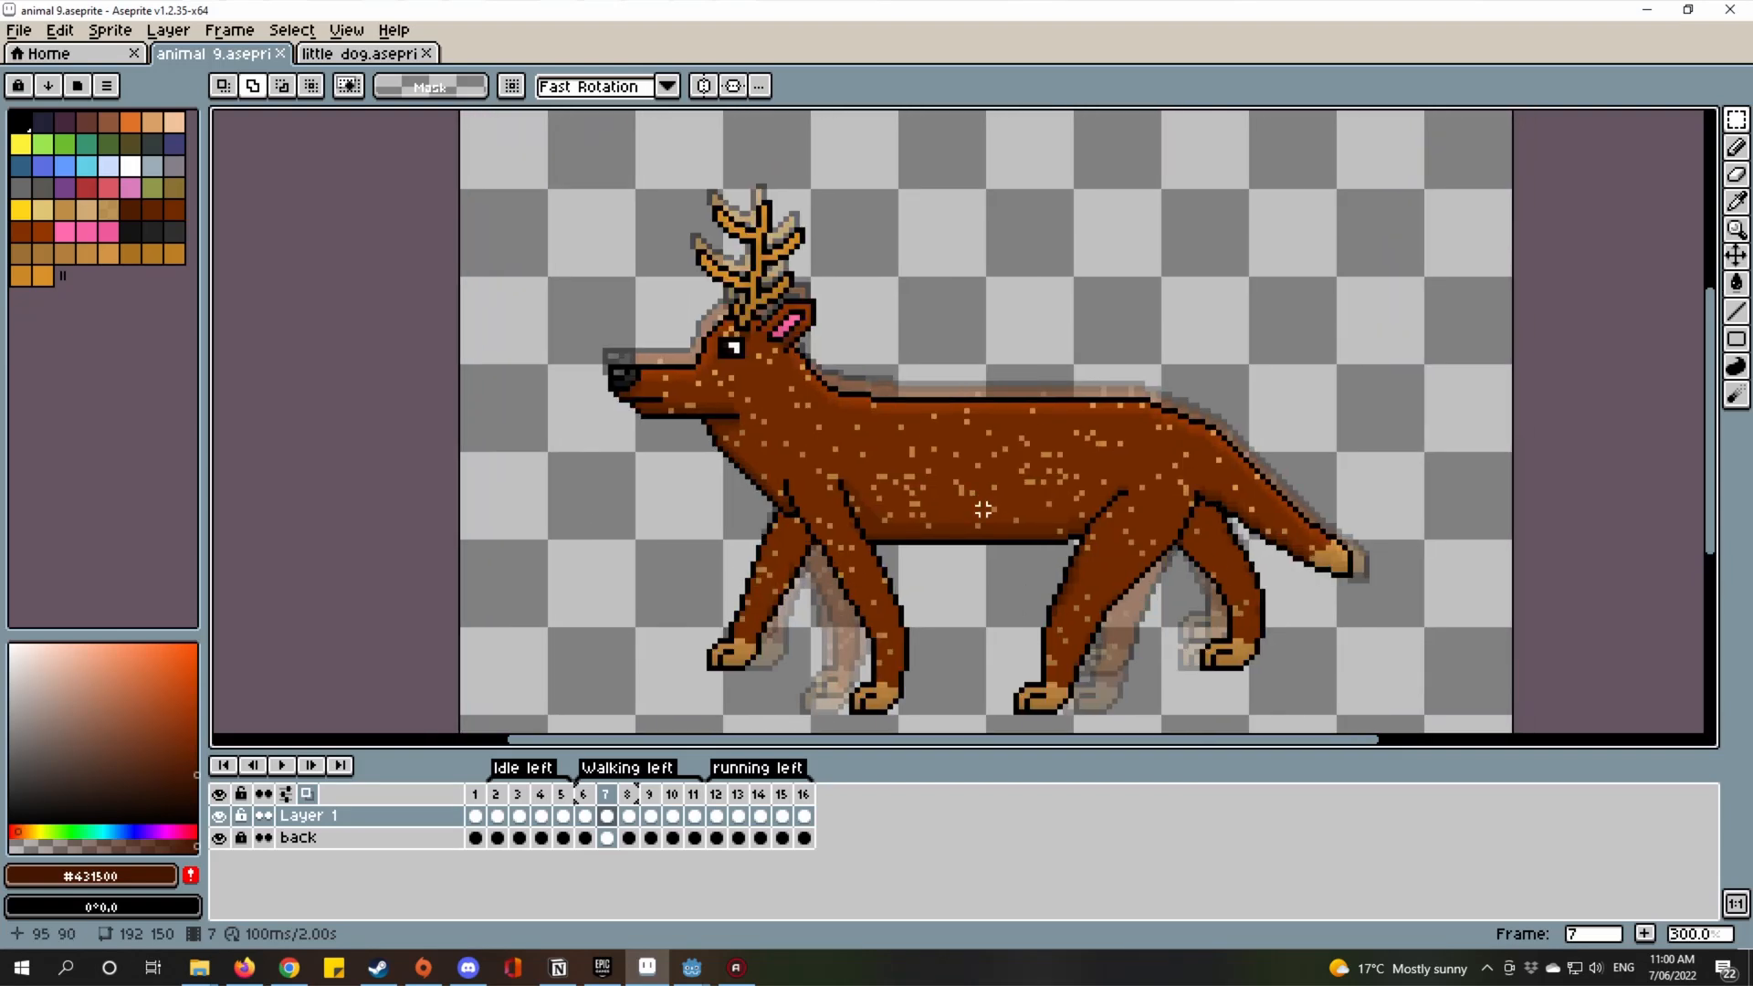
Show the properties for a new tag on frame 7 and dismiss them without adding the tag.
{"action": "right_click", "coordinate": [614, 794]}
{"action": "left_click", "coordinate": [740, 862]}
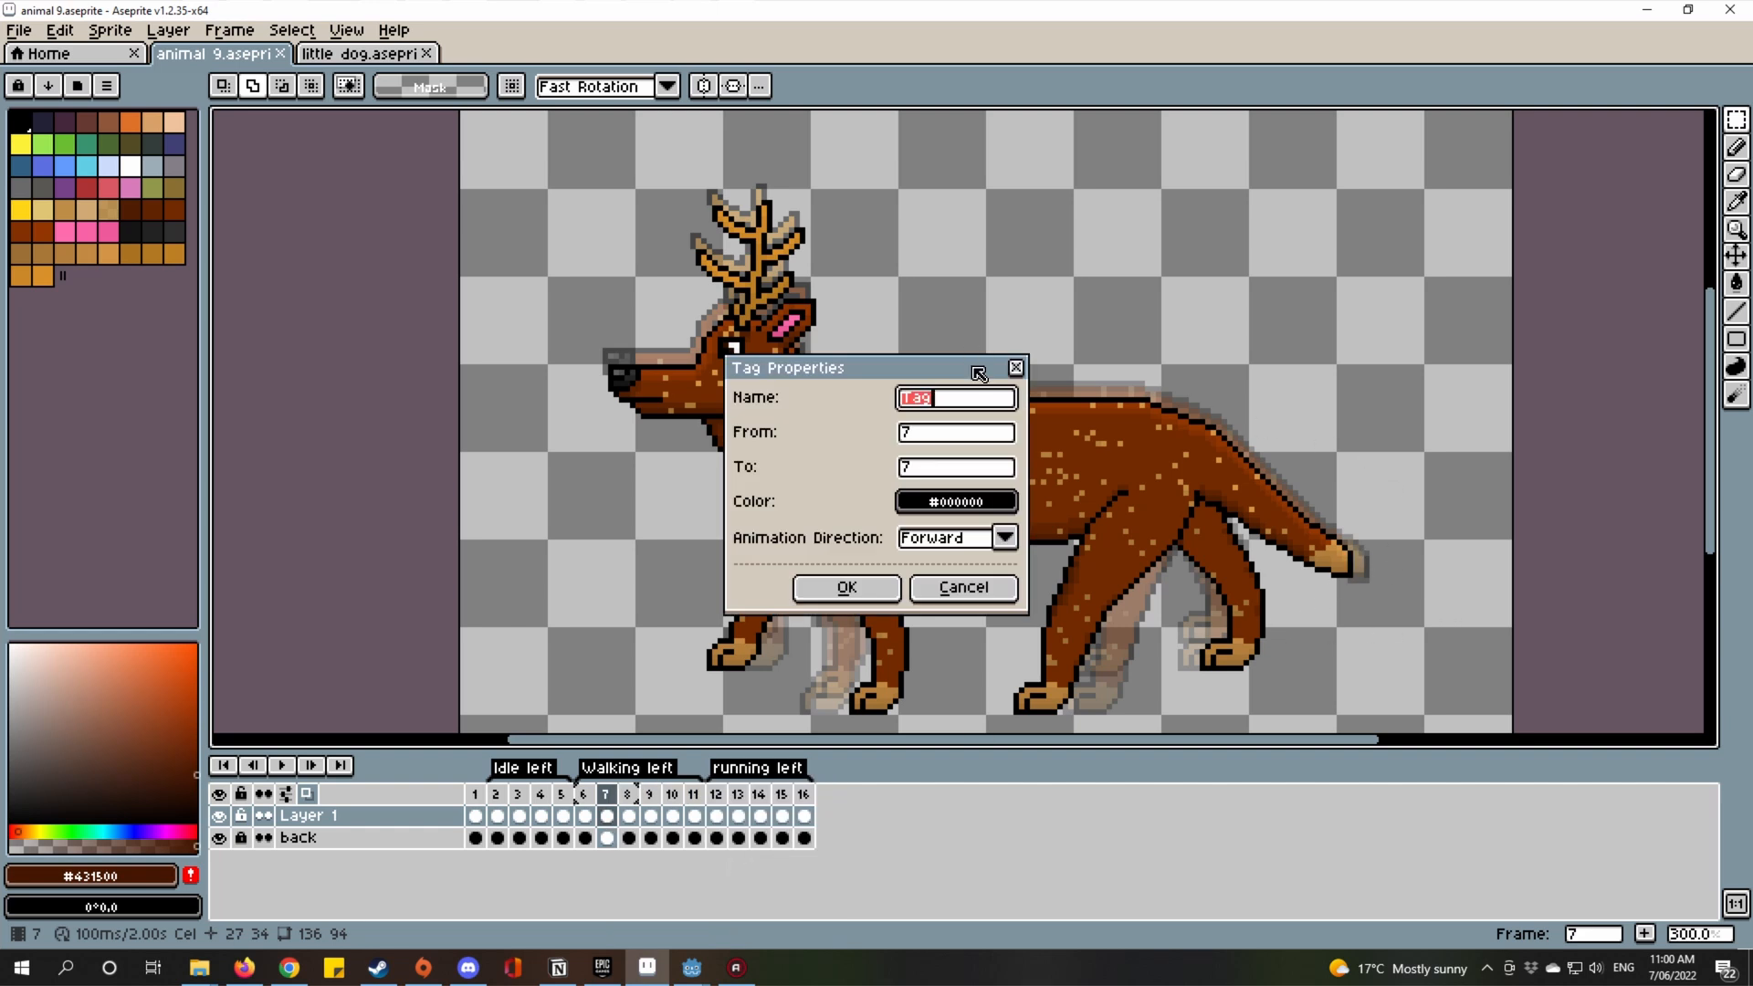
{"action": "left_click", "coordinate": [1016, 368]}
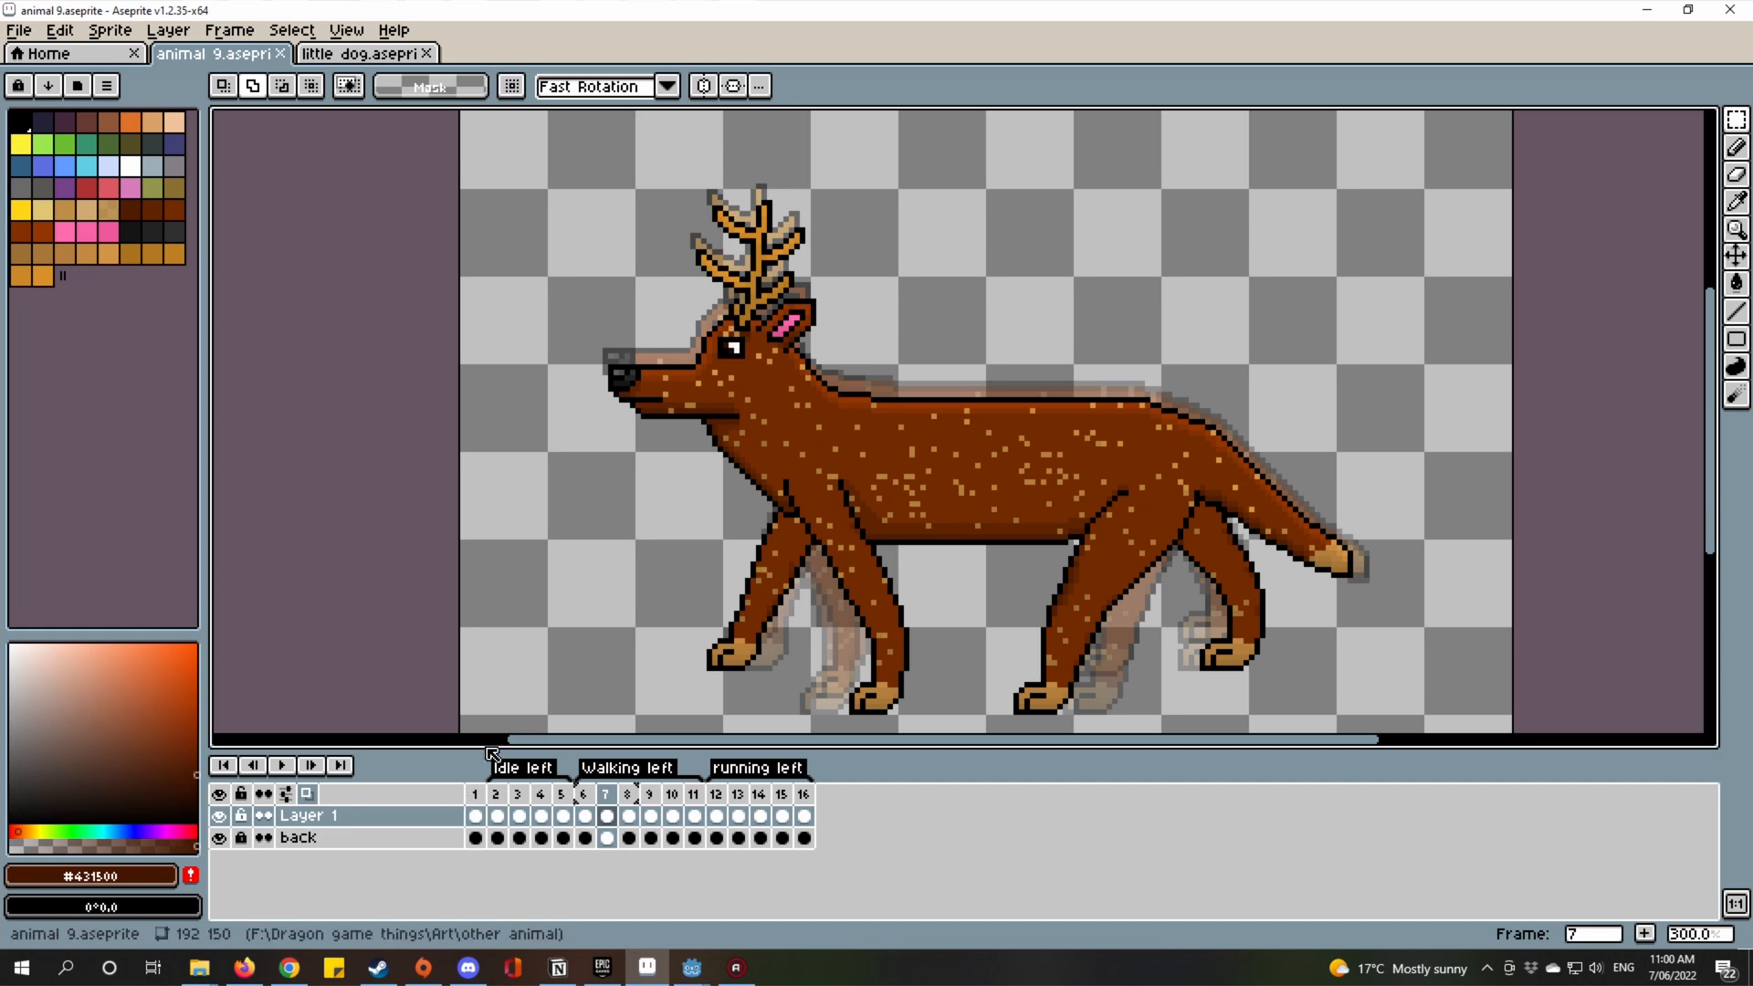
Switch to the little dog sprite and examine the dog up close.
{"action": "left_click", "coordinate": [360, 54]}
{"action": "left_click_drag", "start_coordinate": [860, 428], "coordinate": [805, 509]}
{"action": "scroll", "coordinate": [842, 529], "scroll_direction": "up", "scroll_amount": 1}
{"action": "scroll", "coordinate": [841, 527], "scroll_direction": "down", "scroll_amount": 1}
{"action": "scroll", "coordinate": [838, 493], "scroll_direction": "up", "scroll_amount": 1}
{"action": "left_click_drag", "start_coordinate": [836, 442], "coordinate": [874, 348]}
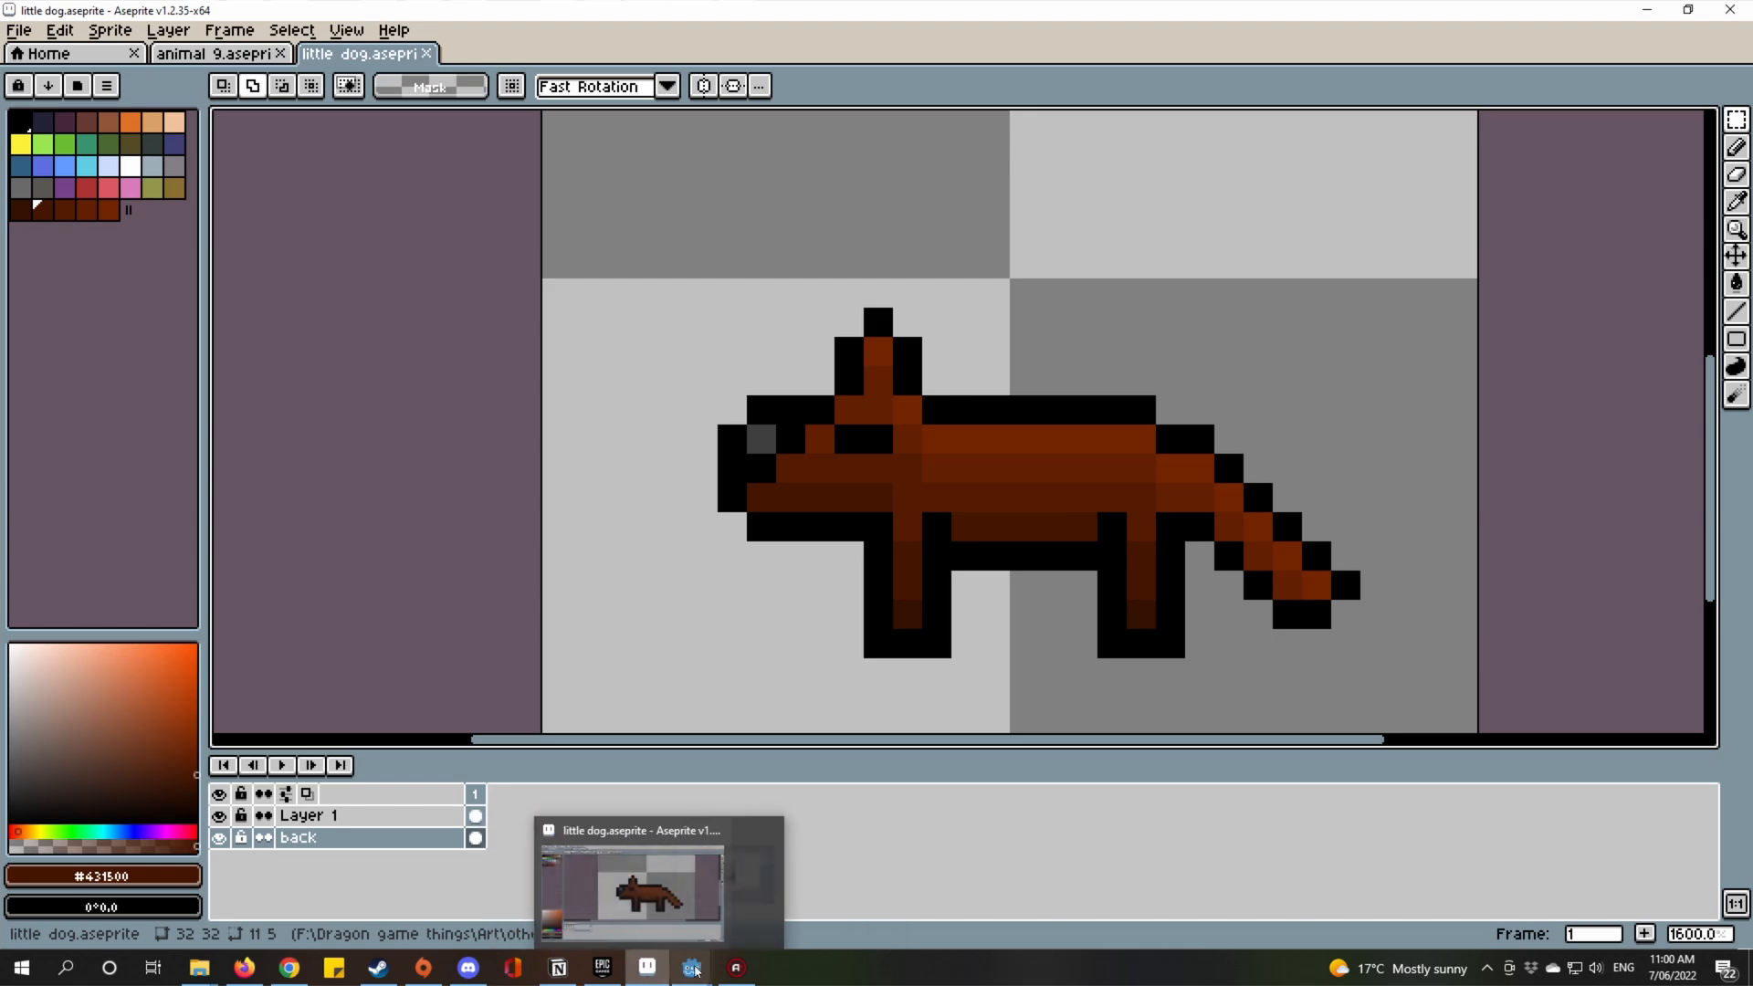
Switch to the Unknown Dragon Task List in Notion, close the open checklist page and look through the board's columns.
{"action": "left_click", "coordinate": [650, 879]}
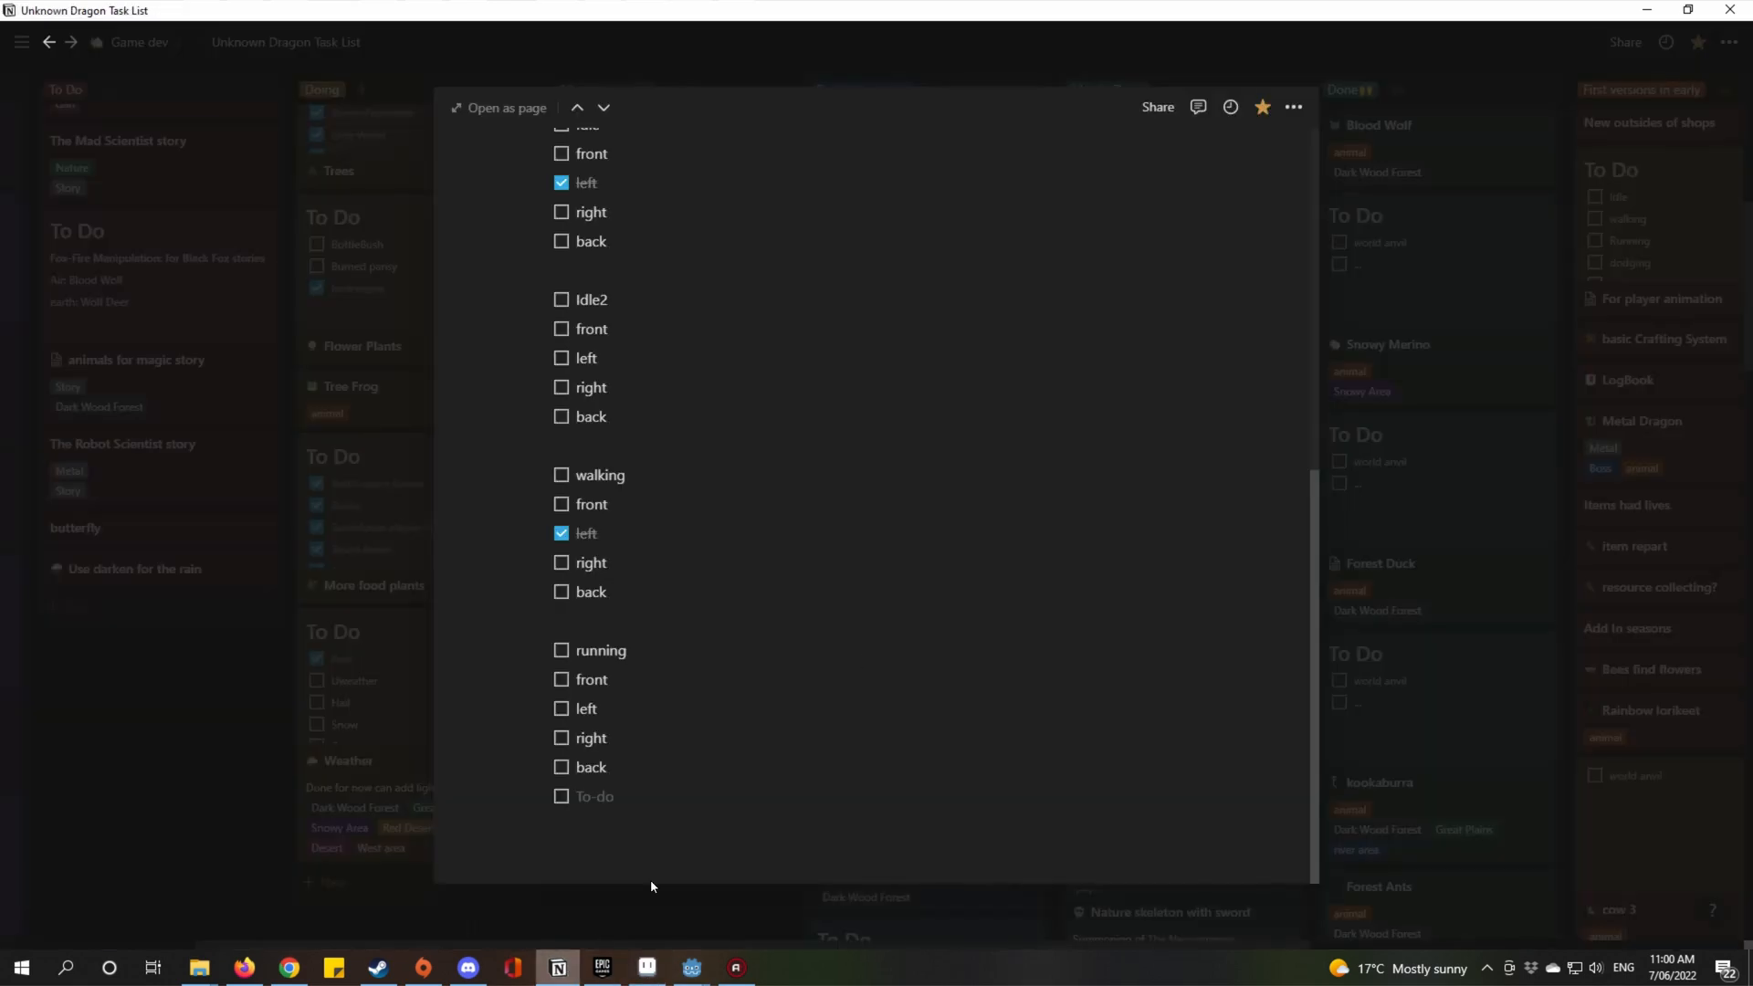
{"action": "left_click", "coordinate": [1505, 459]}
{"action": "scroll", "coordinate": [1201, 479], "scroll_direction": "down", "scroll_amount": 8}
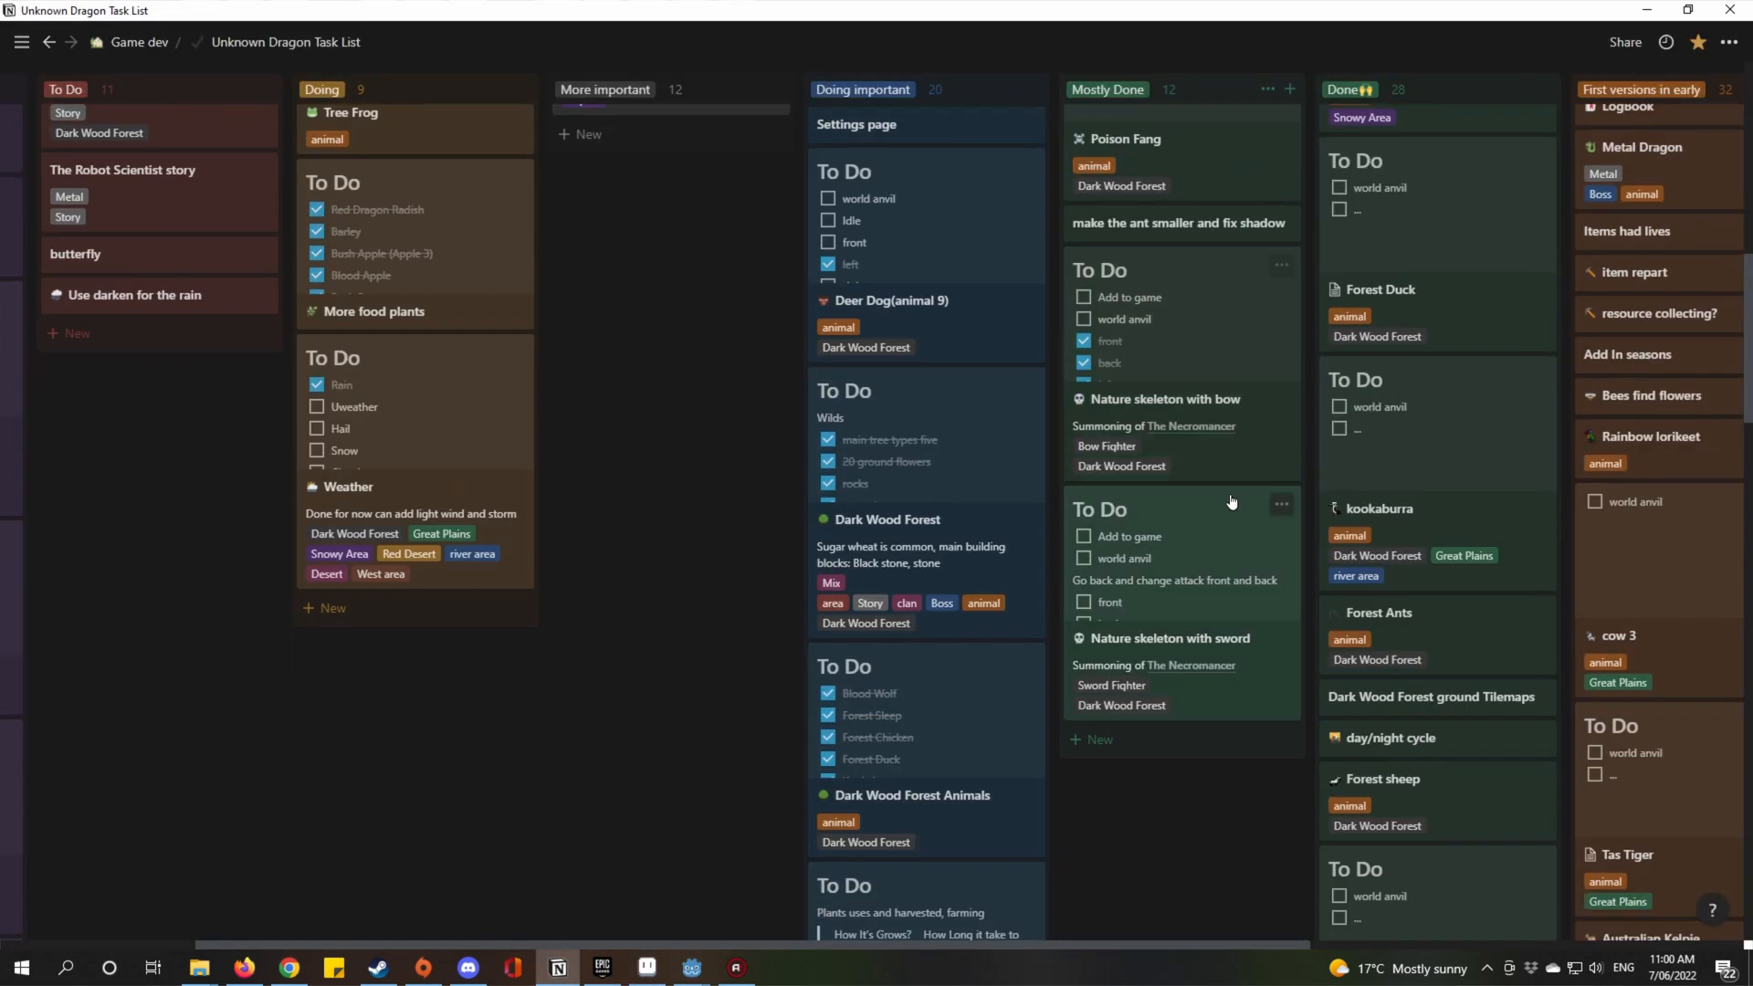
{"action": "scroll", "coordinate": [1201, 479], "scroll_direction": "down", "scroll_amount": 13}
{"action": "scroll", "coordinate": [1376, 678], "scroll_direction": "up", "scroll_amount": 15}
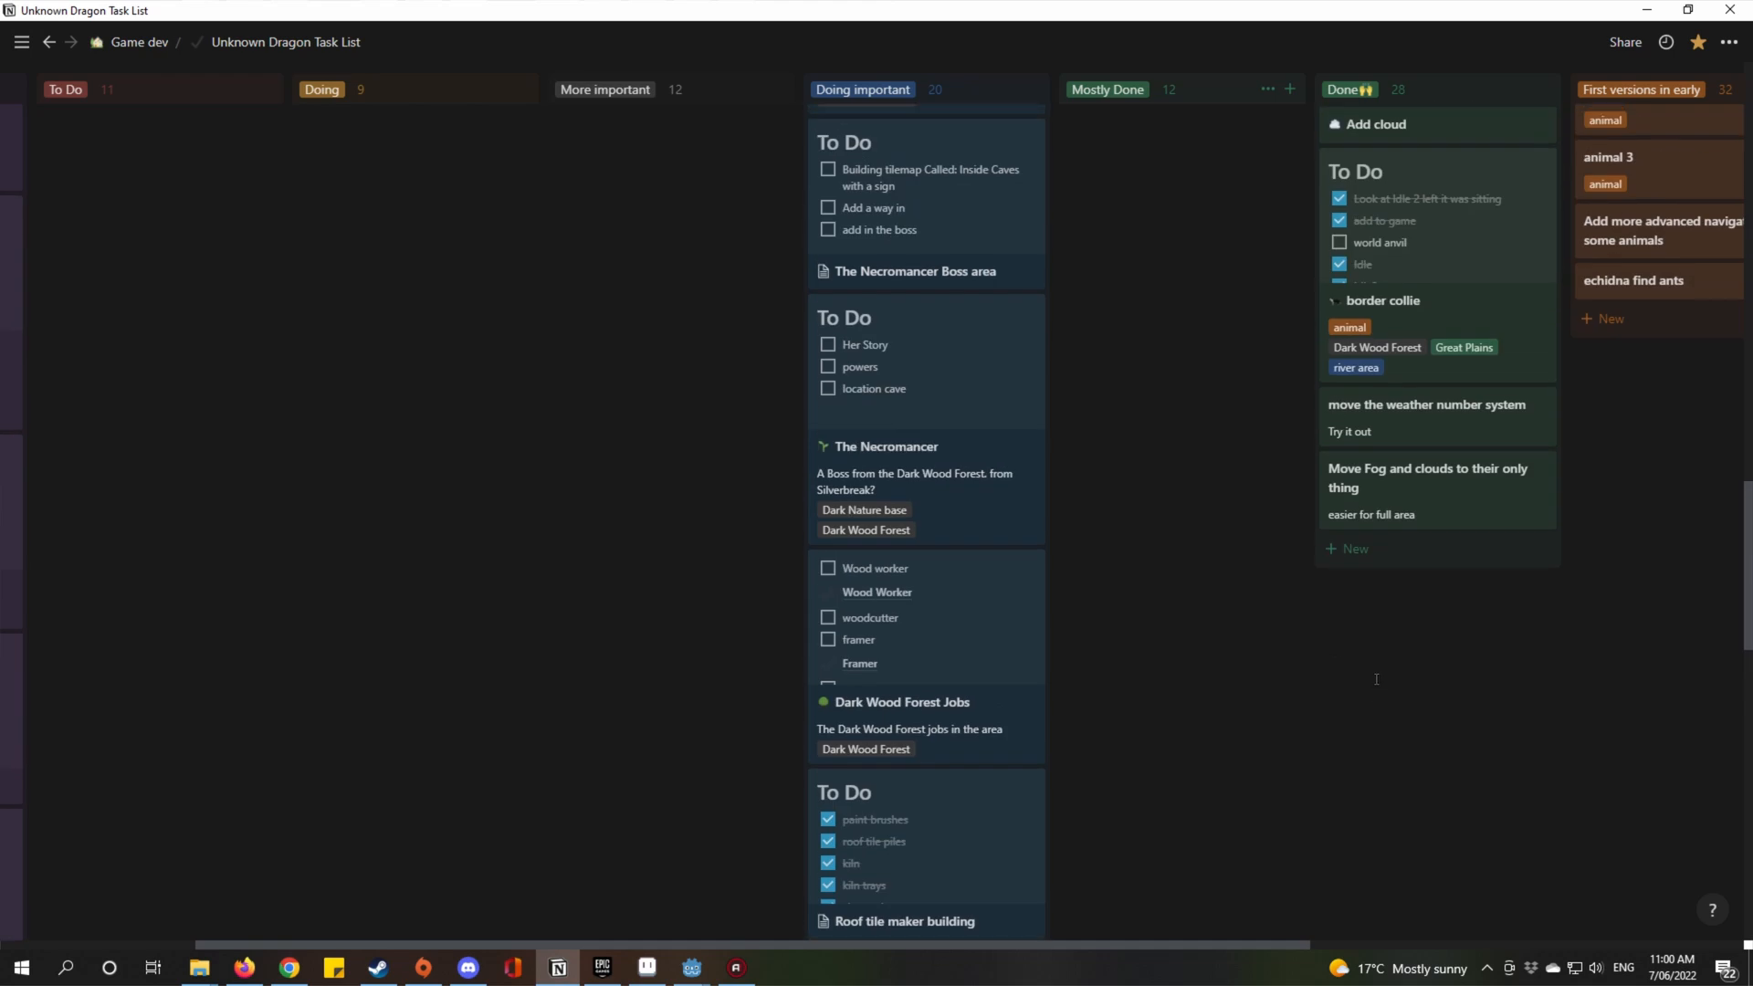
{"action": "scroll", "coordinate": [1376, 678], "scroll_direction": "up", "scroll_amount": 7}
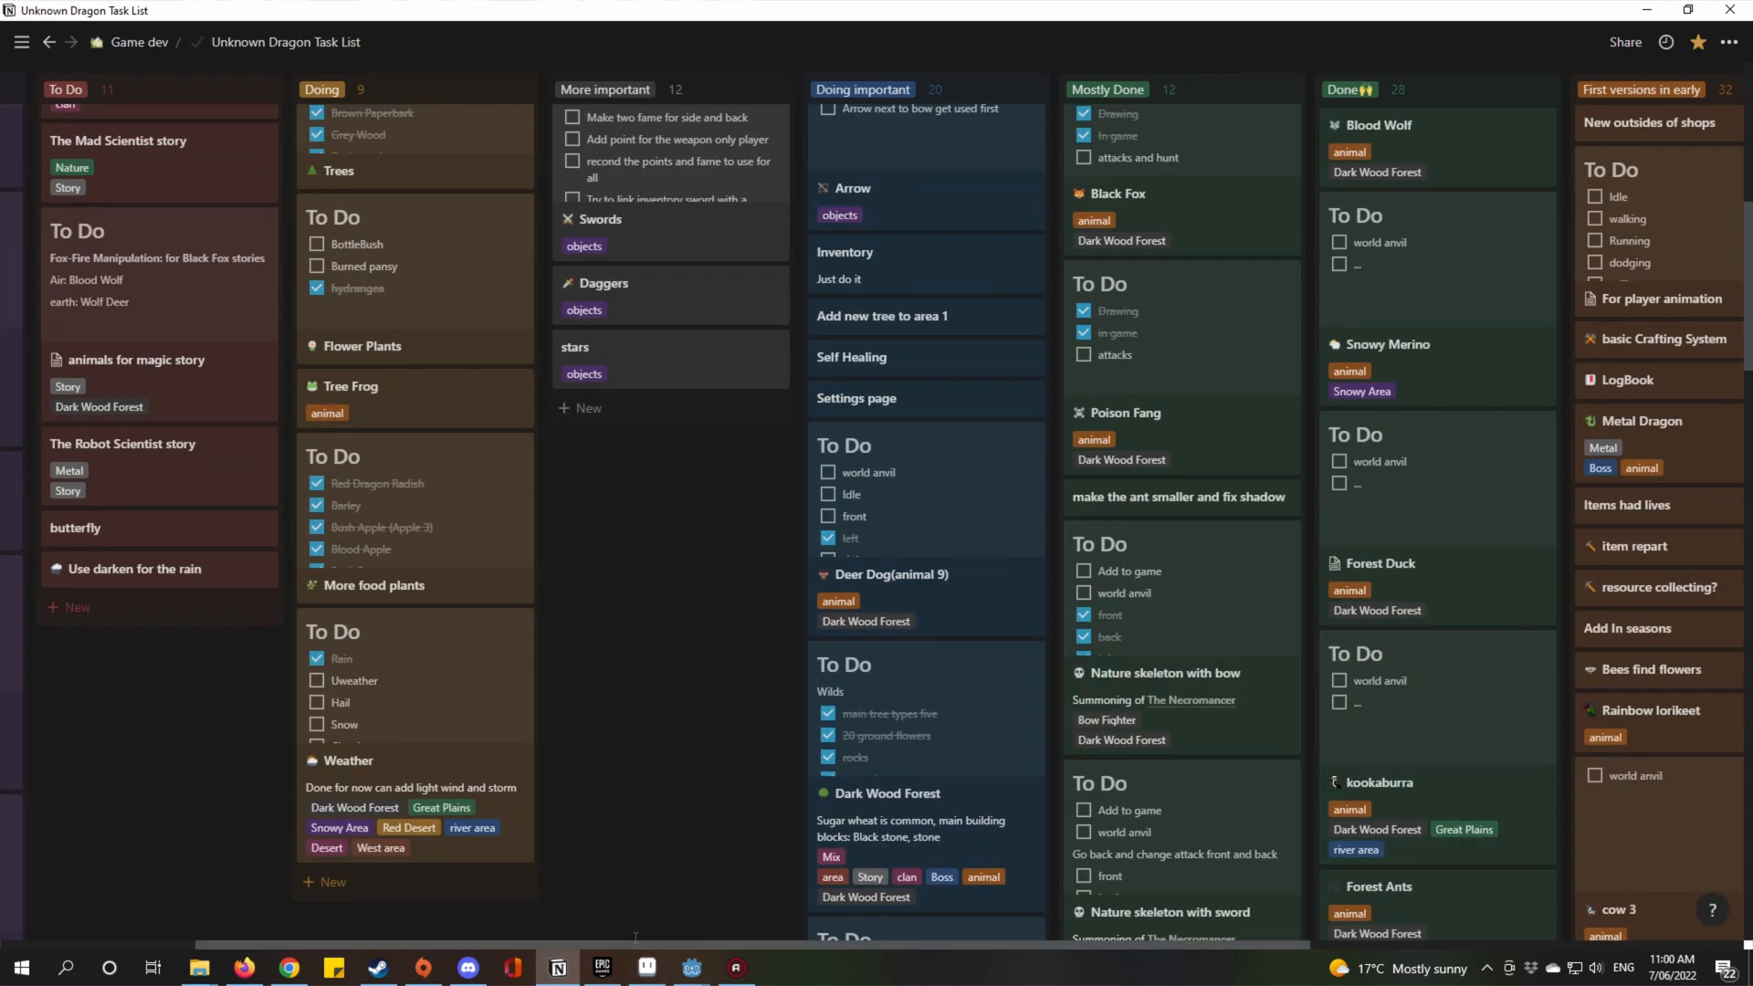
Move the little dog card from First versions in early to Doing and open it.
{"action": "left_click_drag", "start_coordinate": [635, 937], "coordinate": [1069, 940]}
{"action": "scroll", "coordinate": [1244, 501], "scroll_direction": "down", "scroll_amount": 15}
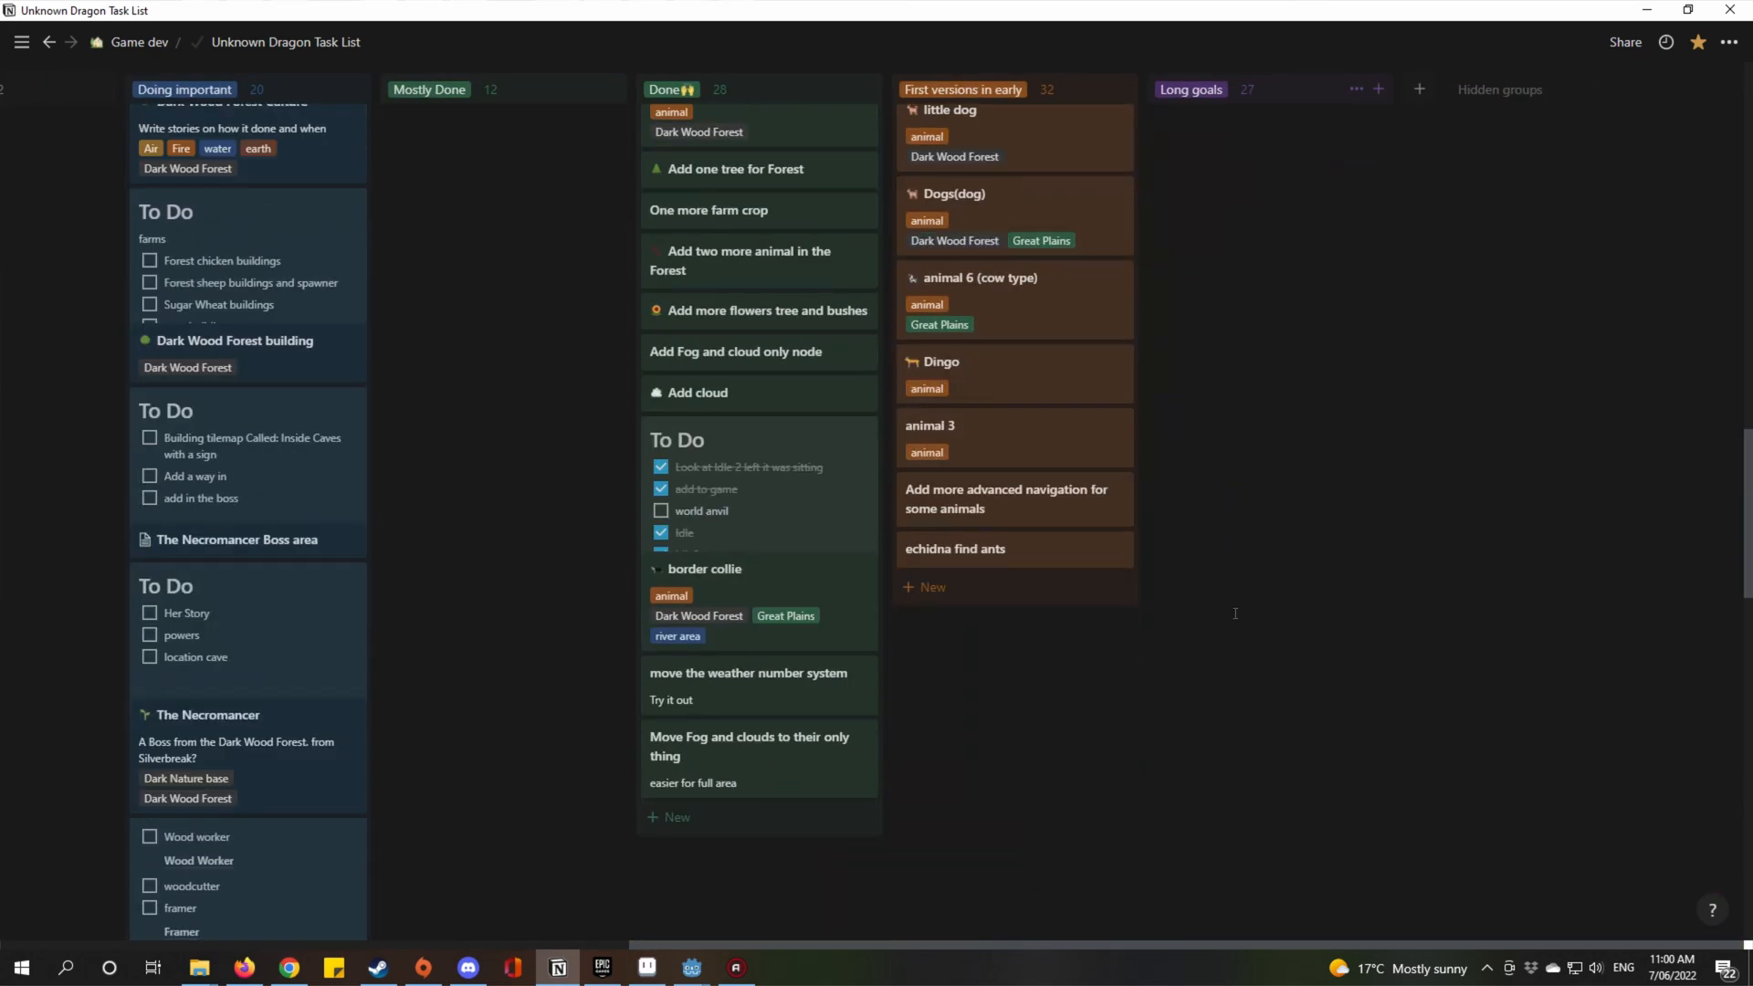
{"action": "scroll", "coordinate": [1224, 662], "scroll_direction": "up", "scroll_amount": 1}
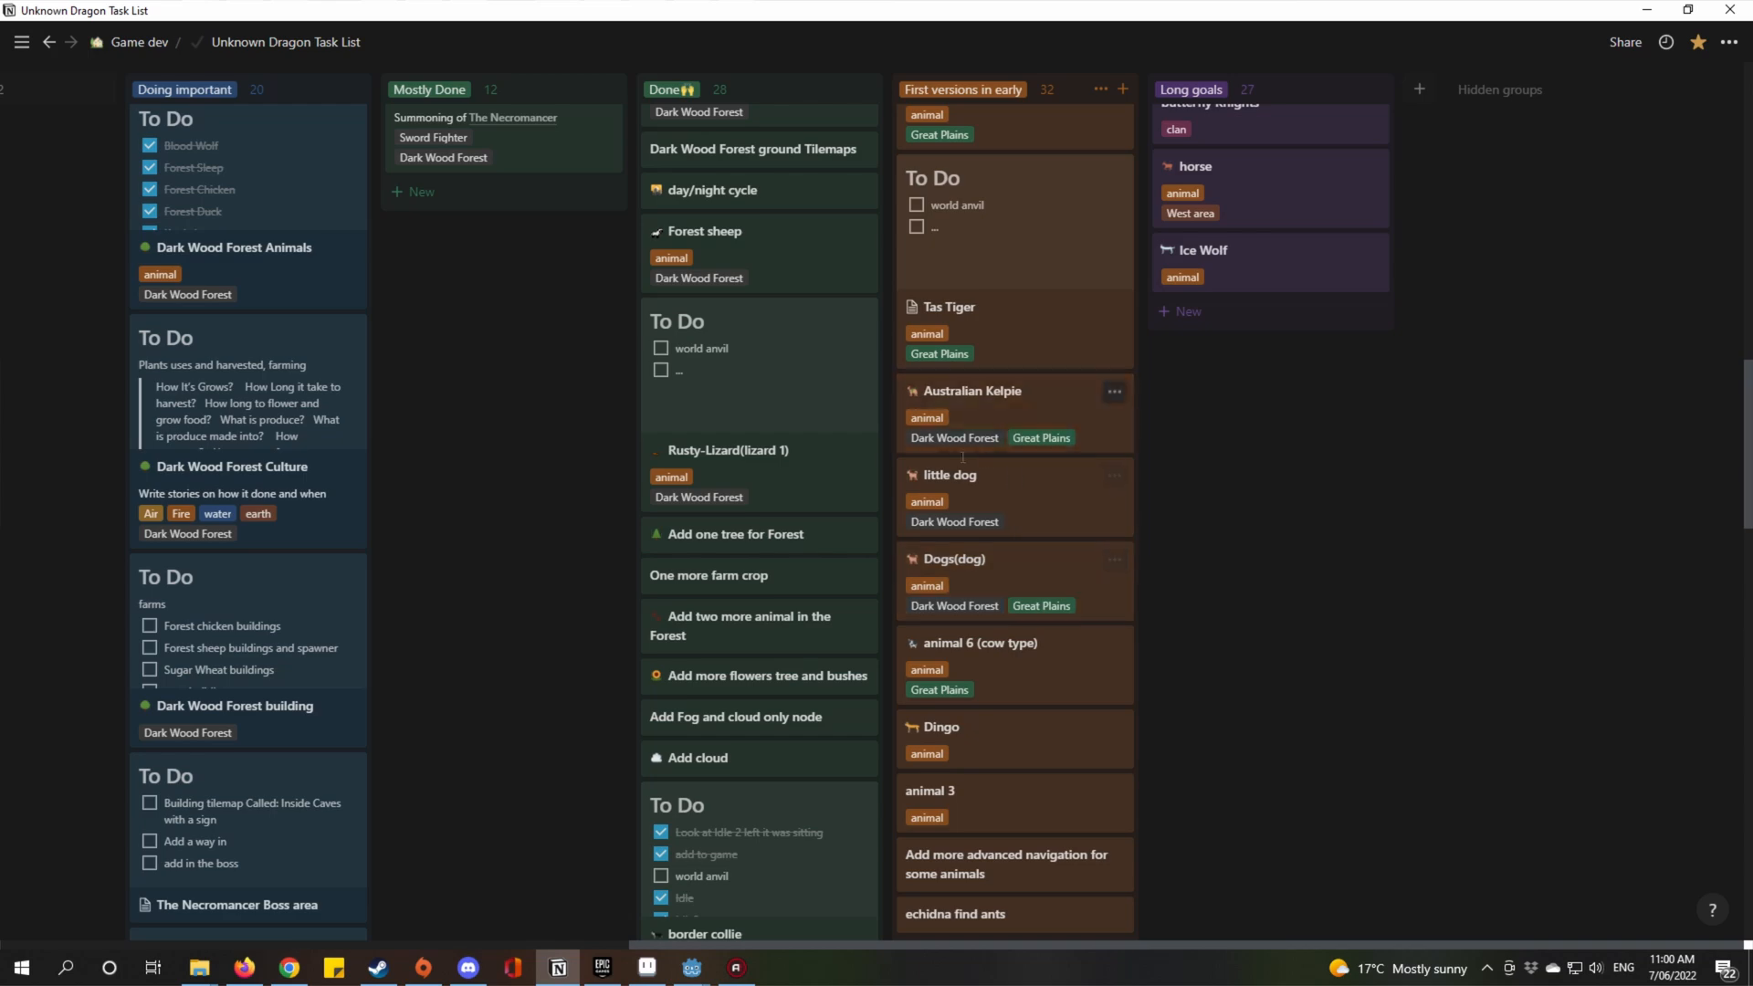
{"action": "left_click_drag", "start_coordinate": [984, 437], "coordinate": [989, 438]}
{"action": "left_click_drag", "start_coordinate": [997, 517], "coordinate": [675, 471]}
{"action": "left_click", "coordinate": [675, 471]}
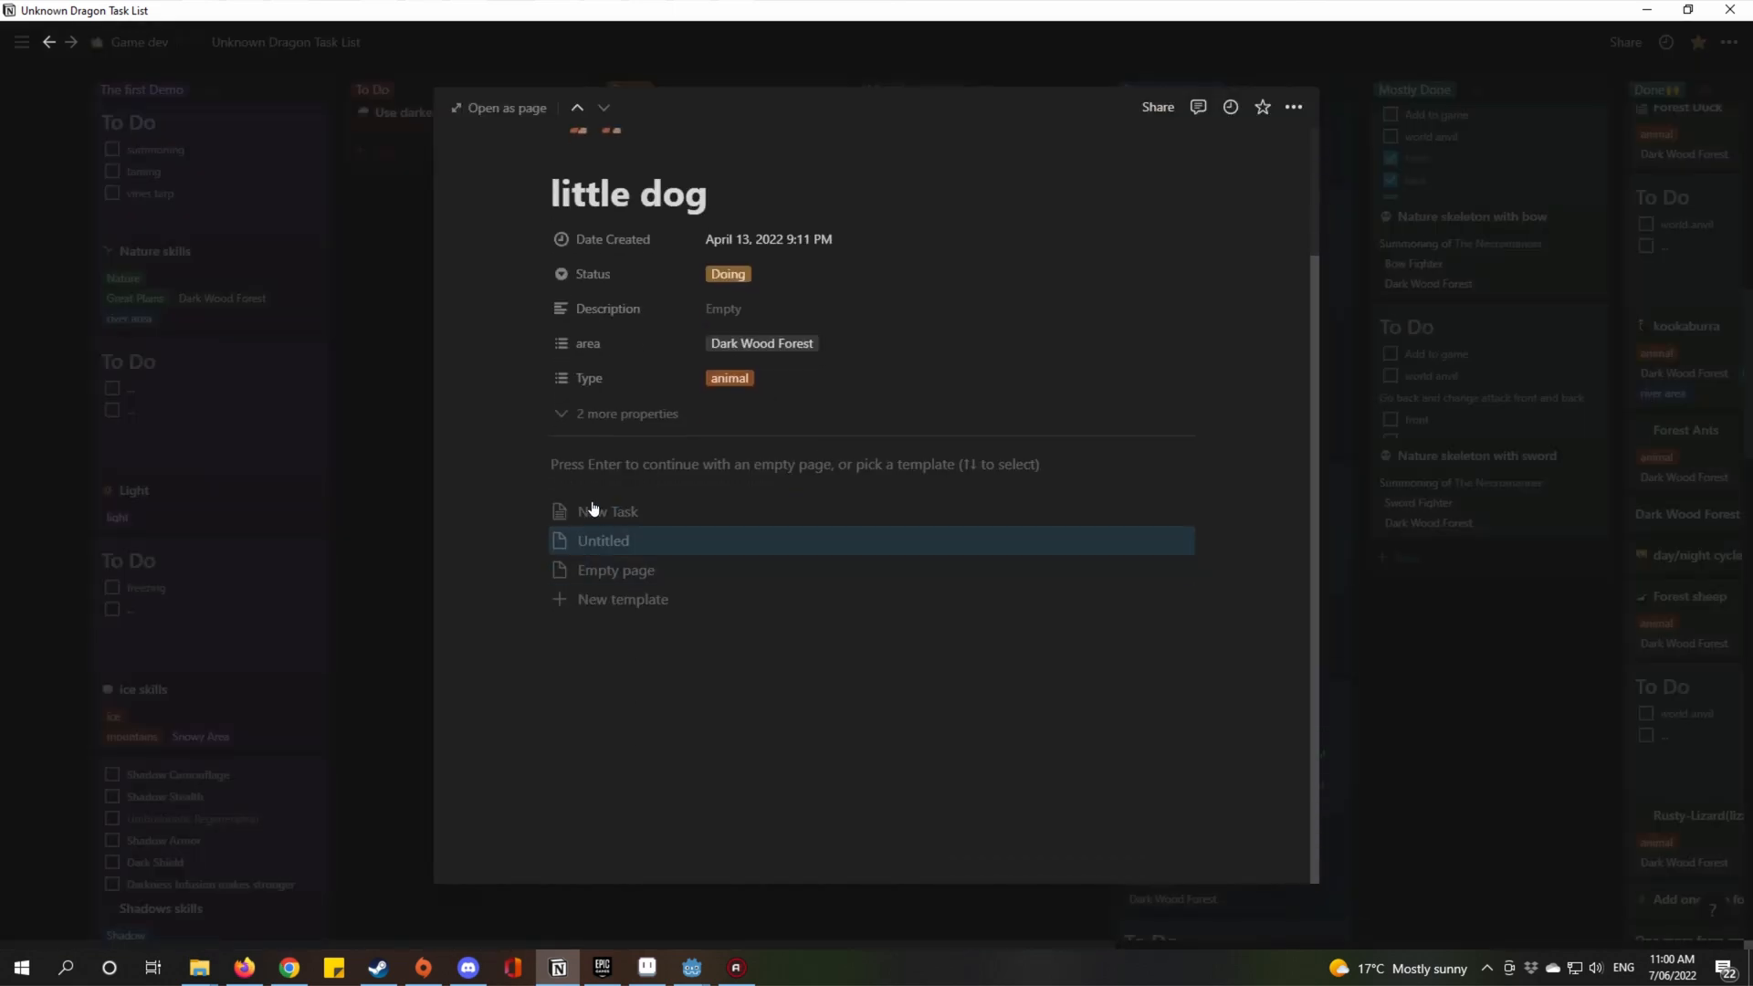
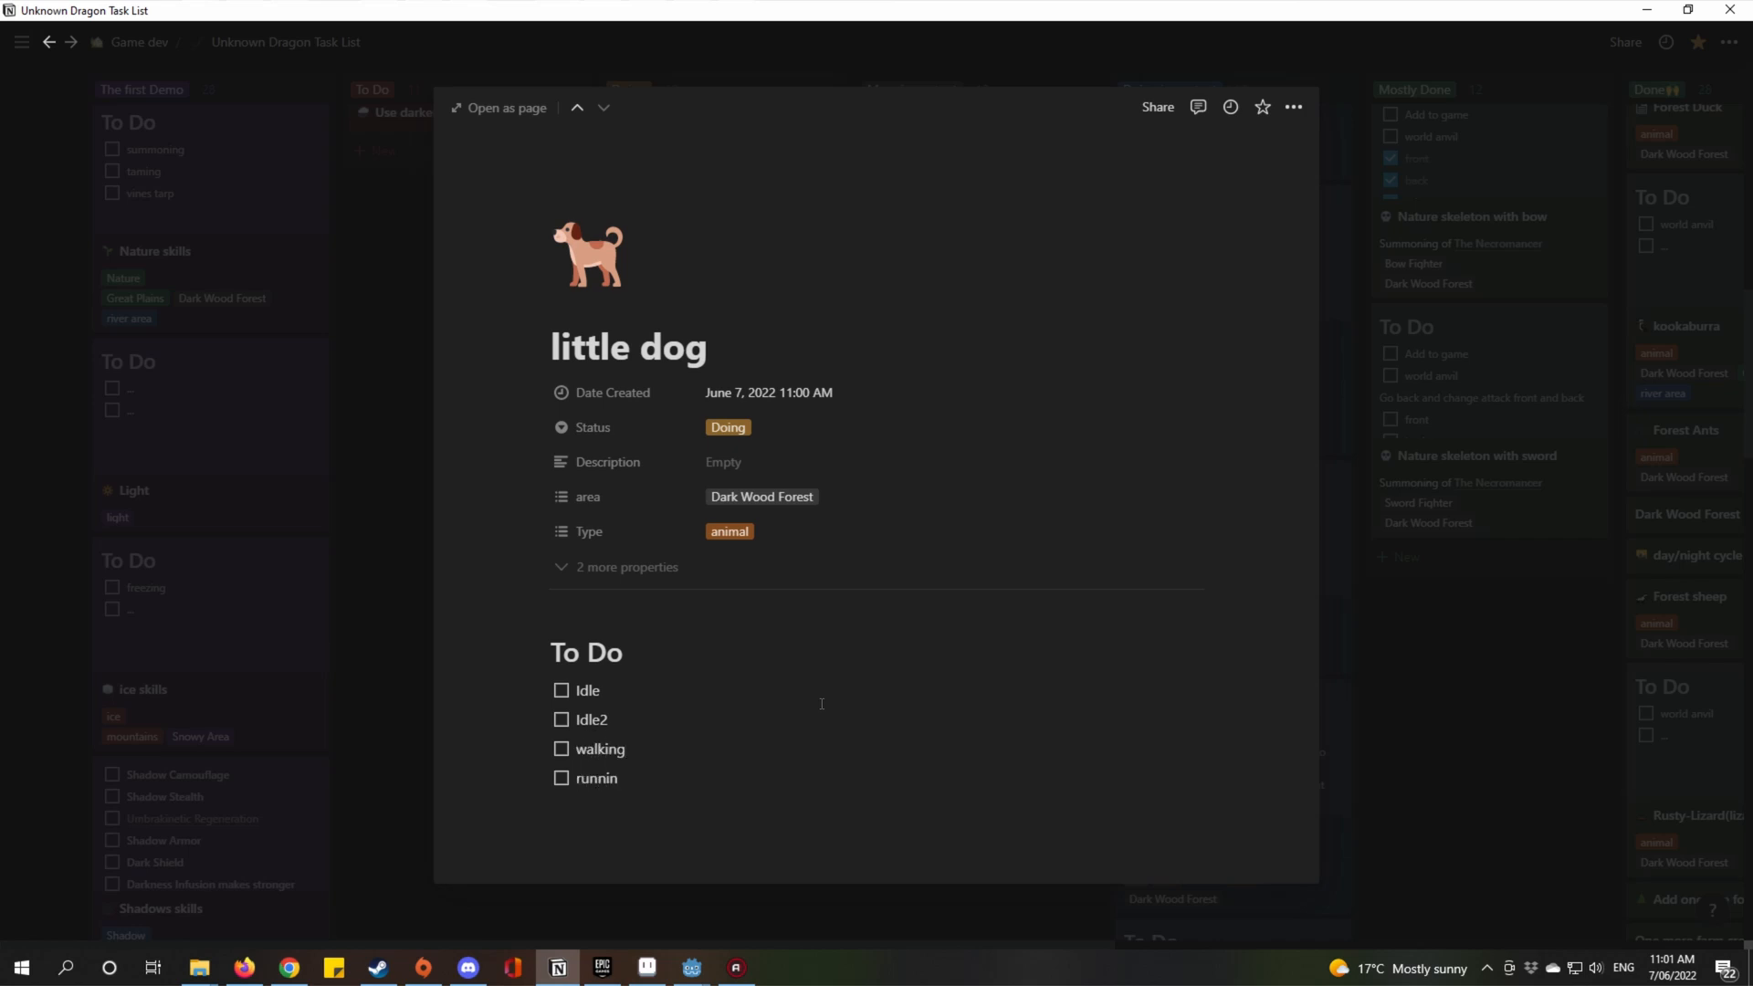
Complete the running item in the little dog page's To Do list and add an attack item below it.
{"action": "key", "text": "Return"}
{"action": "key", "text": "BackSpace"}
{"action": "key", "text": "BackSpace"}
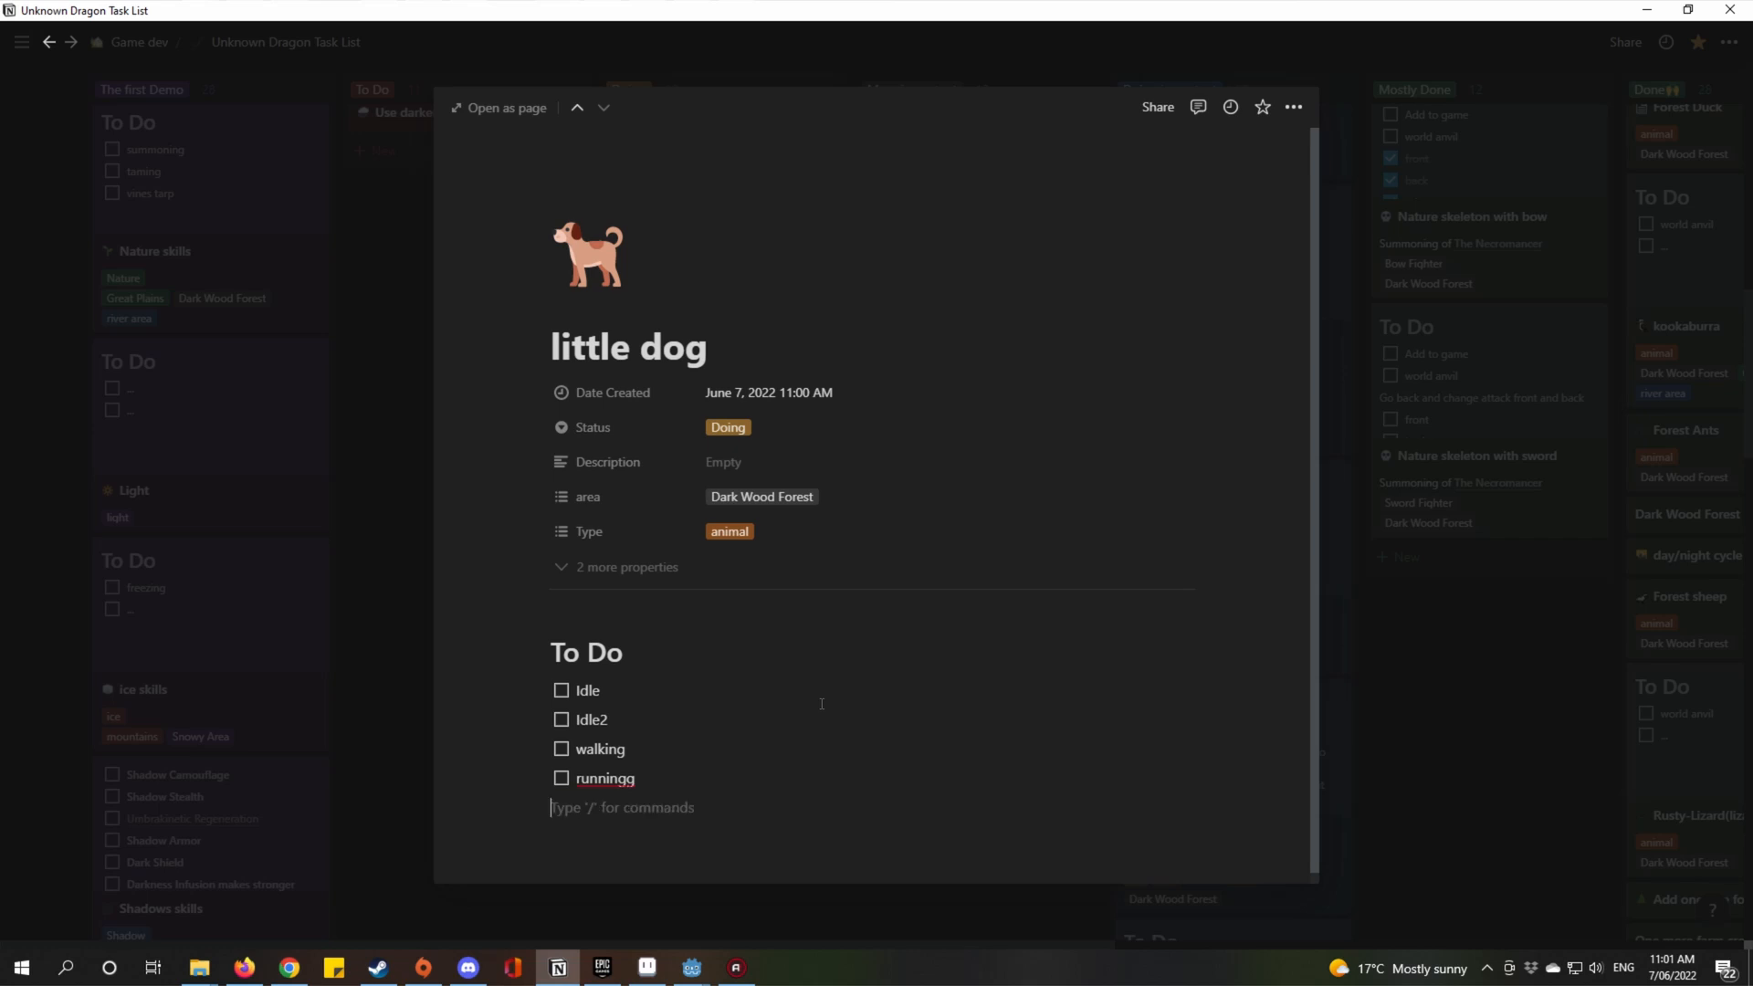
{"action": "key", "text": "Return"}
{"action": "type", "text": "attack"}
{"action": "scroll", "coordinate": [833, 759], "scroll_direction": "down", "scroll_amount": 1}
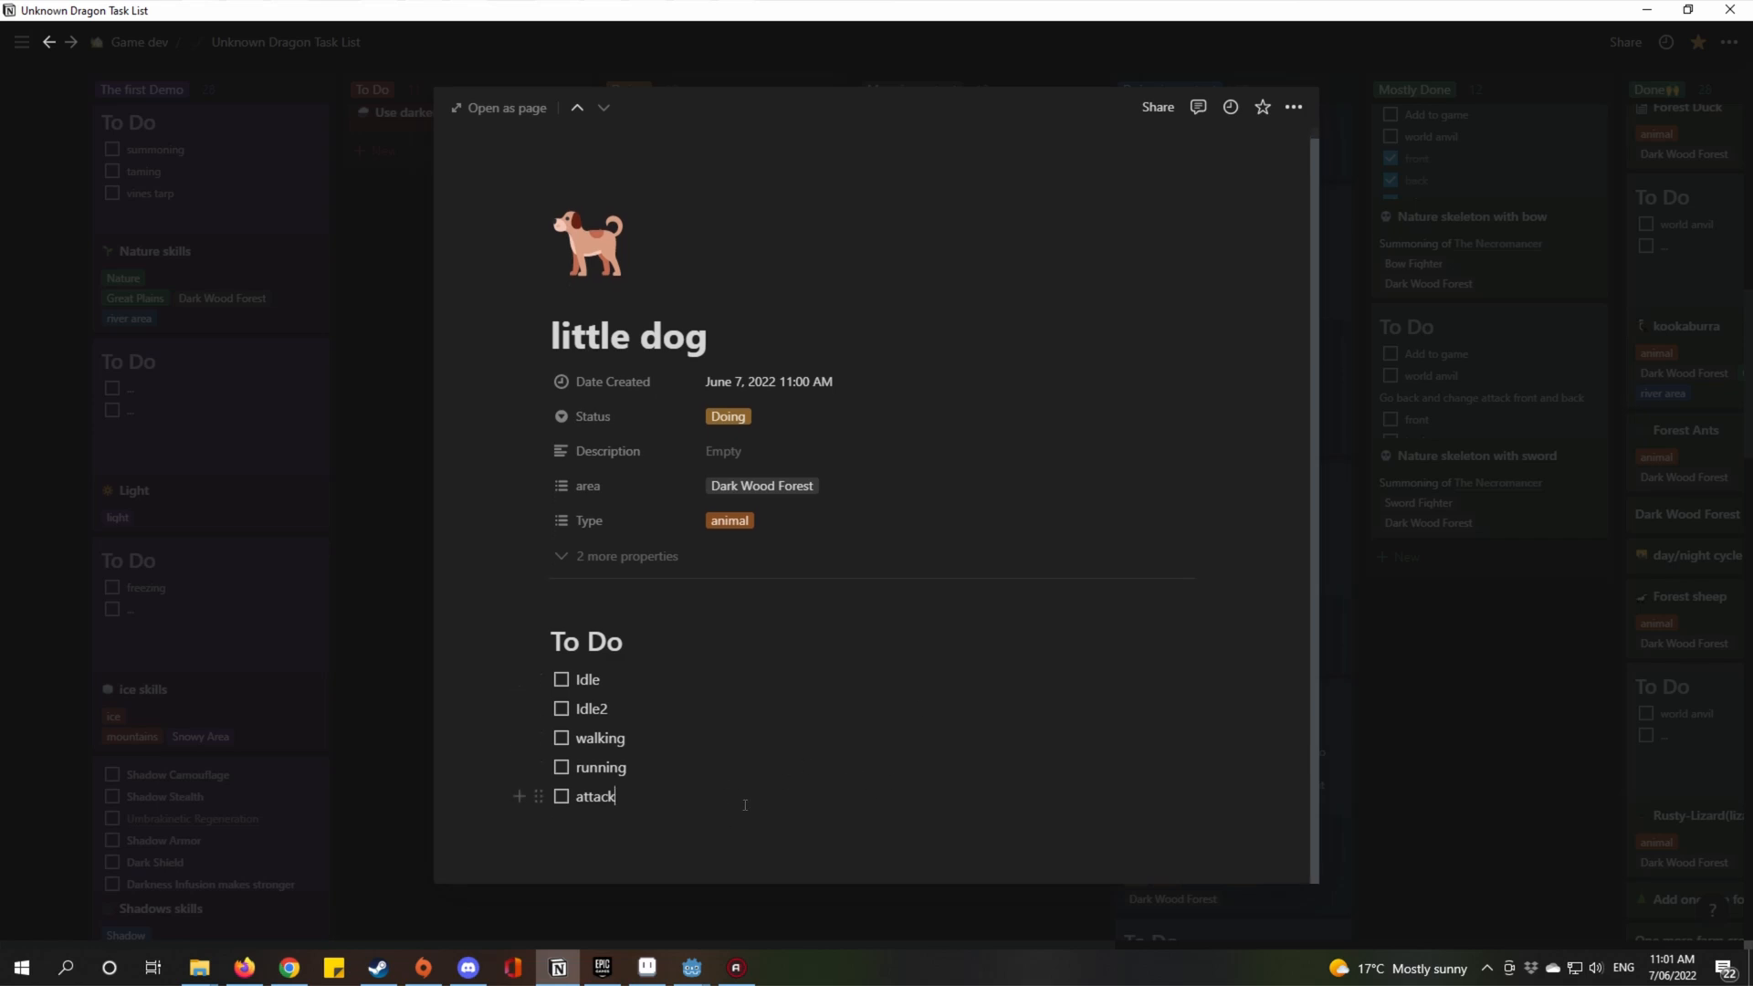
Add a hurt to-do item below attack, with a blank line separating the two.
{"action": "key", "text": "Return"}
{"action": "type", "text": "n"}
{"action": "key", "text": "BackSpace"}
{"action": "type", "text": "bo"}
{"action": "key", "text": "BackSpace"}
{"action": "key", "text": "BackSpace"}
{"action": "type", "text": "hut"}
{"action": "key", "text": "BackSpace"}
{"action": "type", "text": "rt"}
{"action": "key", "text": "Return"}
{"action": "scroll", "coordinate": [739, 806], "scroll_direction": "down", "scroll_amount": 1}
{"action": "key", "text": "BackSpace"}
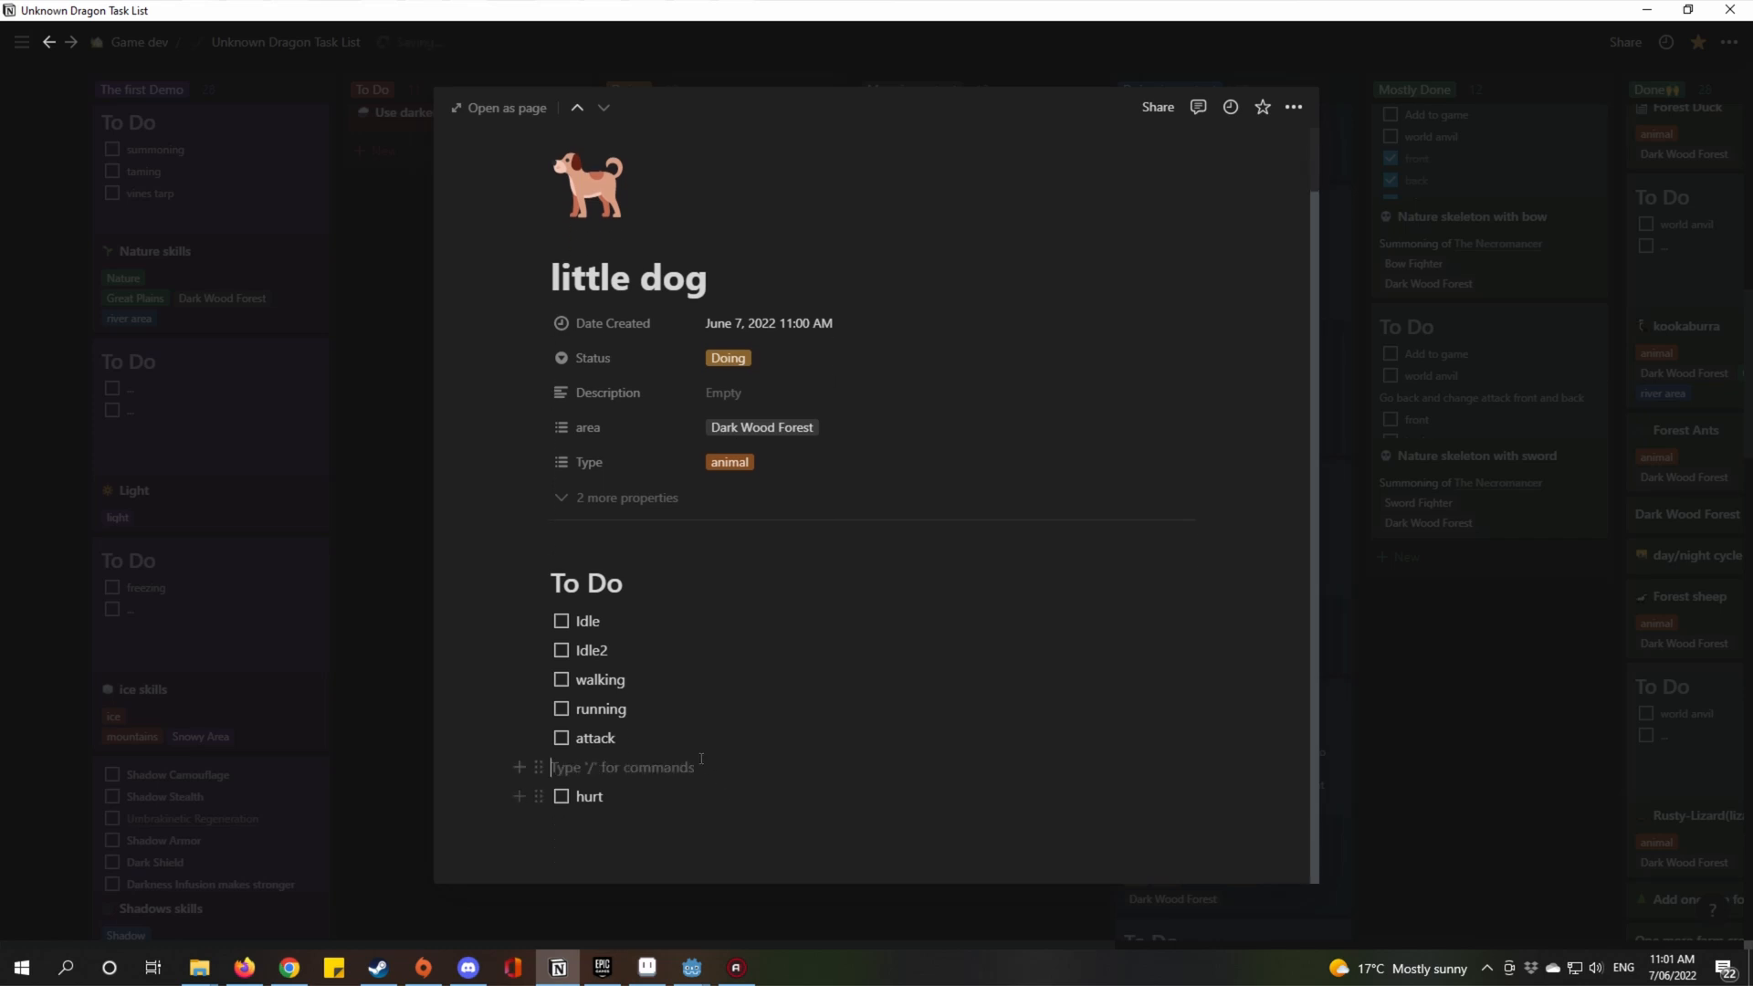
Add the to-do items left, right, front and back directly beneath attack.
{"action": "key", "text": "Return"}
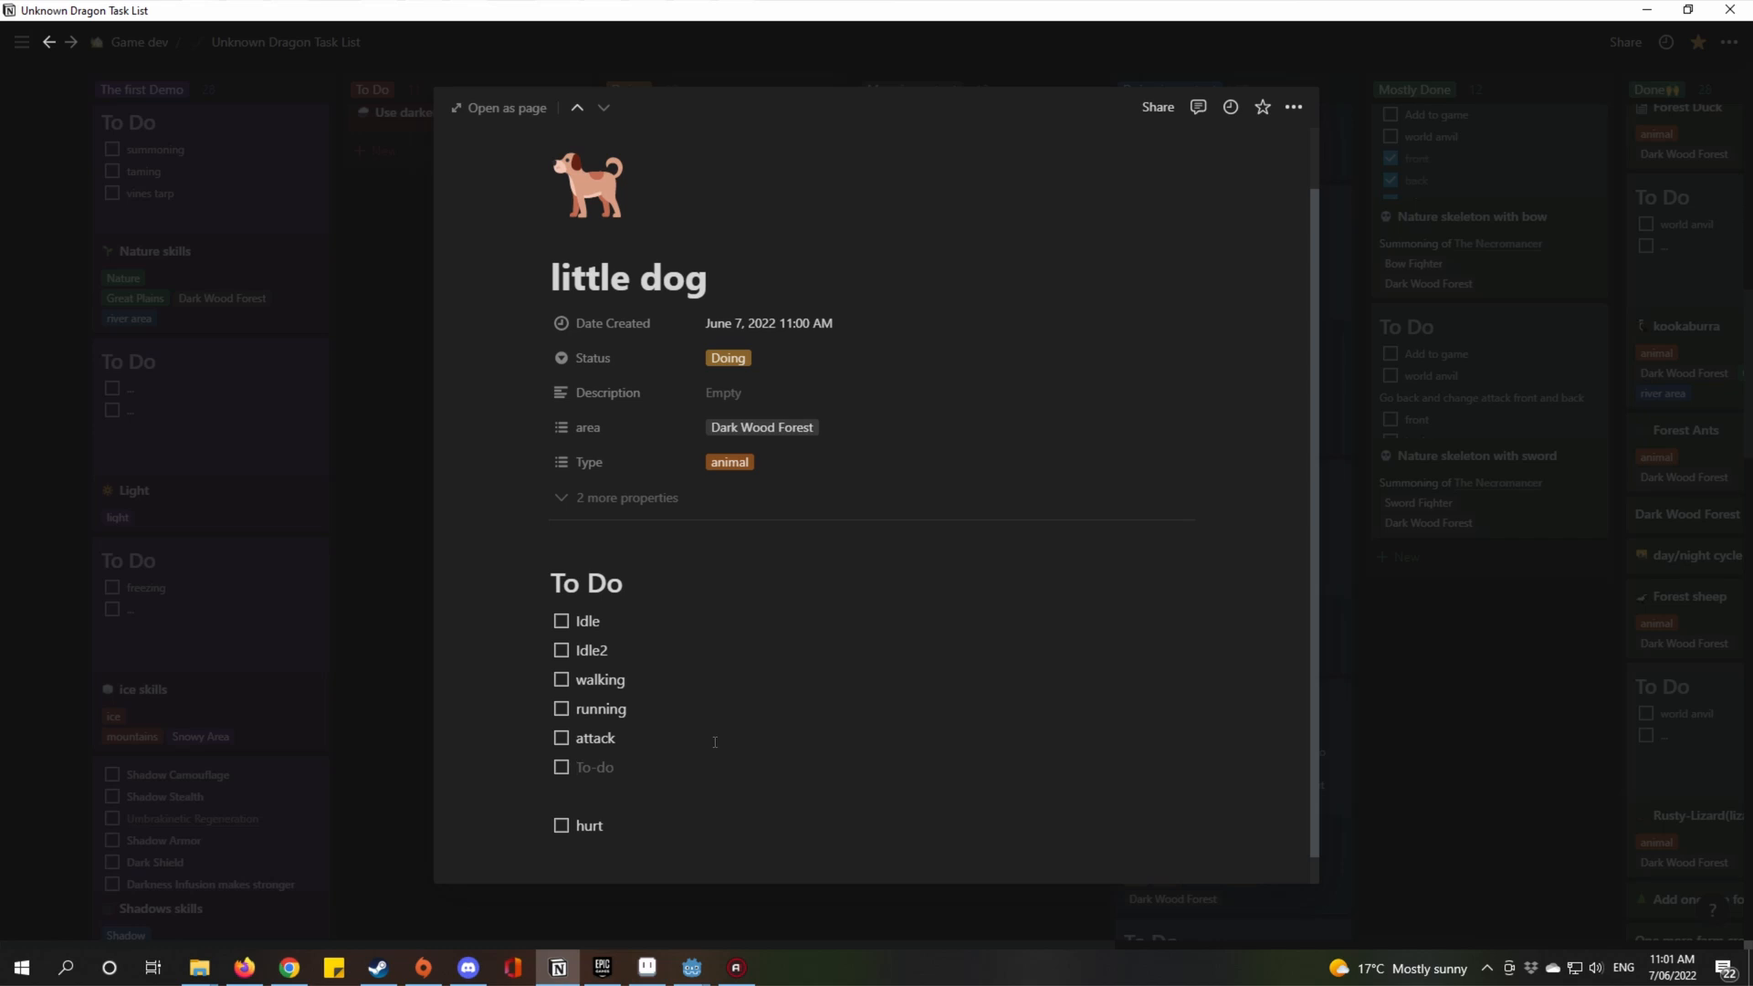
{"action": "type", "text": "left"}
{"action": "key", "text": "Return"}
{"action": "type", "text": "right"}
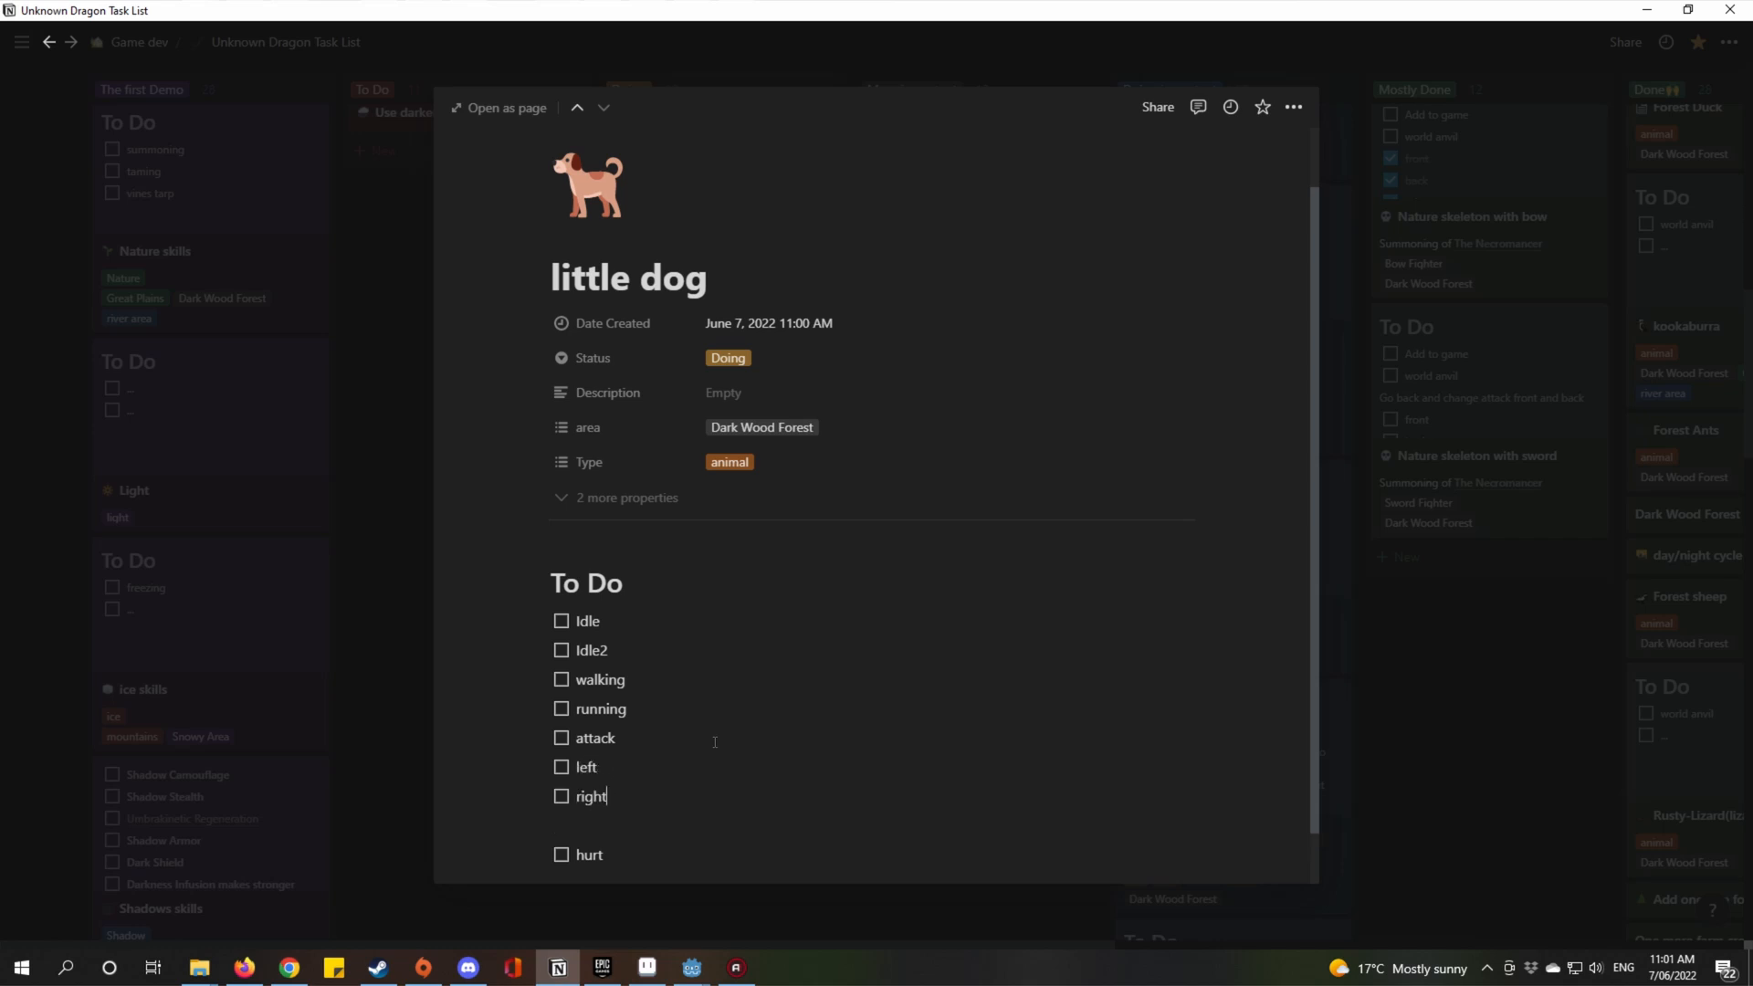
{"action": "key", "text": "Return"}
{"action": "type", "text": "front"}
{"action": "key", "text": "Return"}
{"action": "type", "text": "back"}
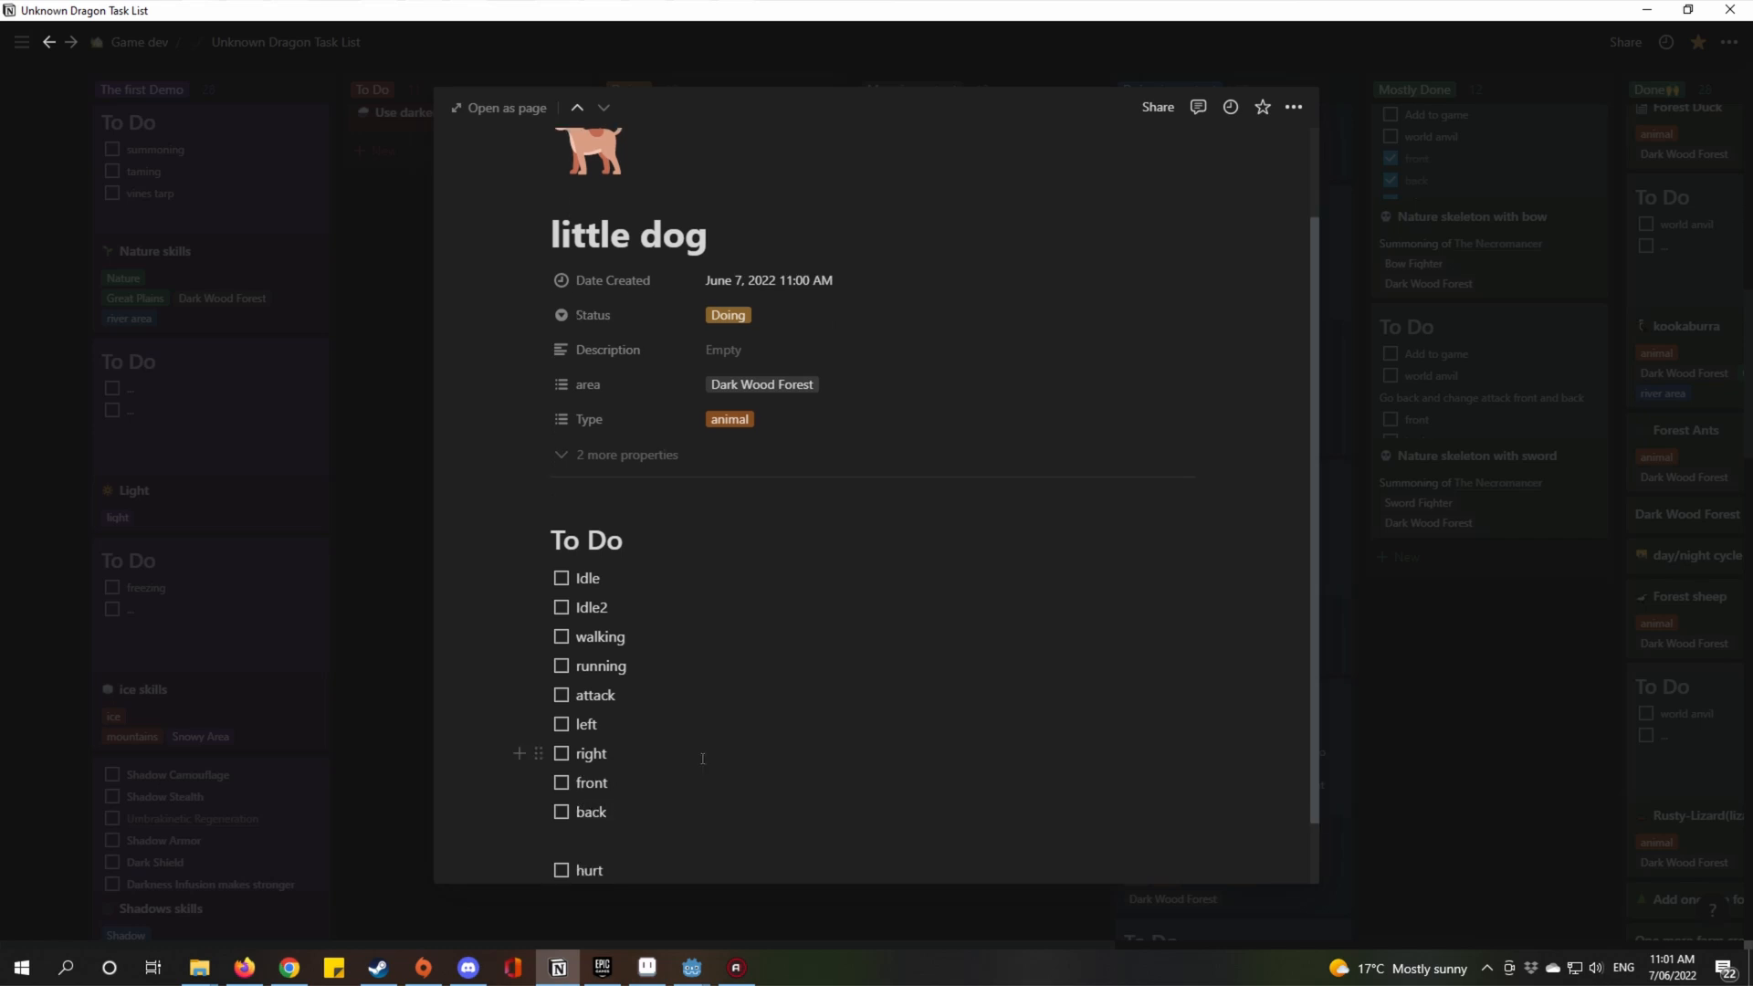
Copy the left, right, front and back items and paste them beneath Idle.
{"action": "scroll", "coordinate": [673, 760], "scroll_direction": "down", "scroll_amount": 1}
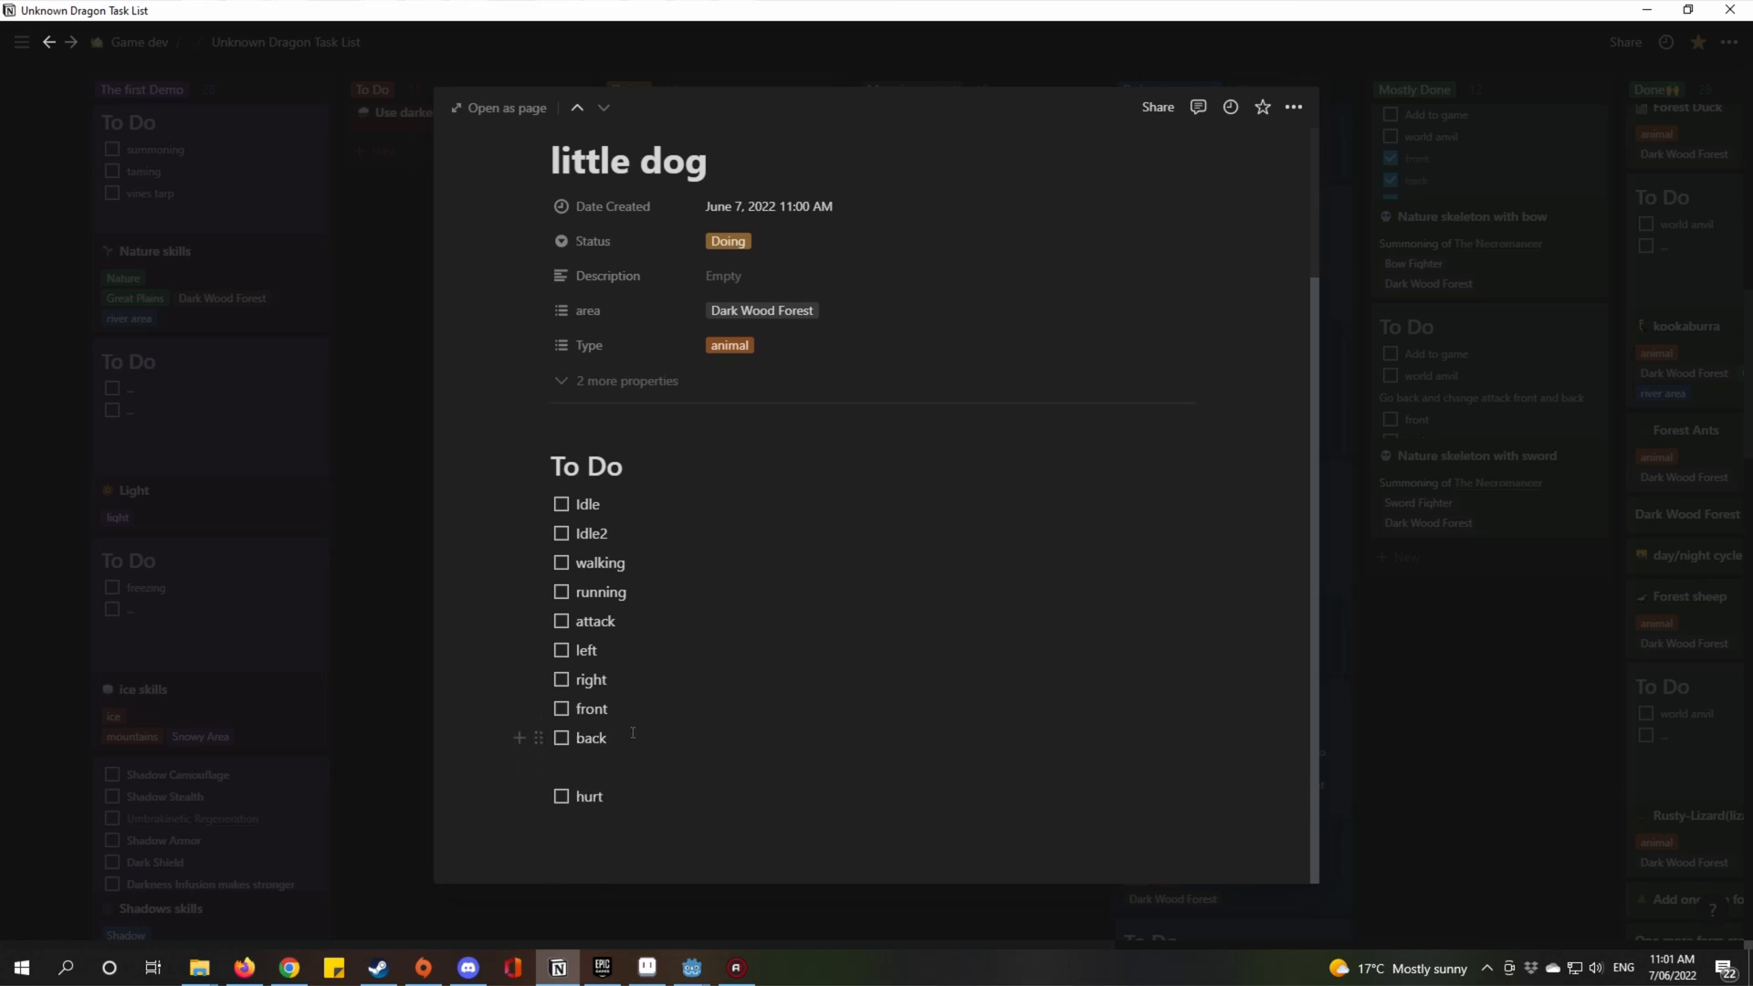
{"action": "left_click_drag", "start_coordinate": [632, 732], "coordinate": [511, 650]}
{"action": "key", "text": "ctrl+c"}
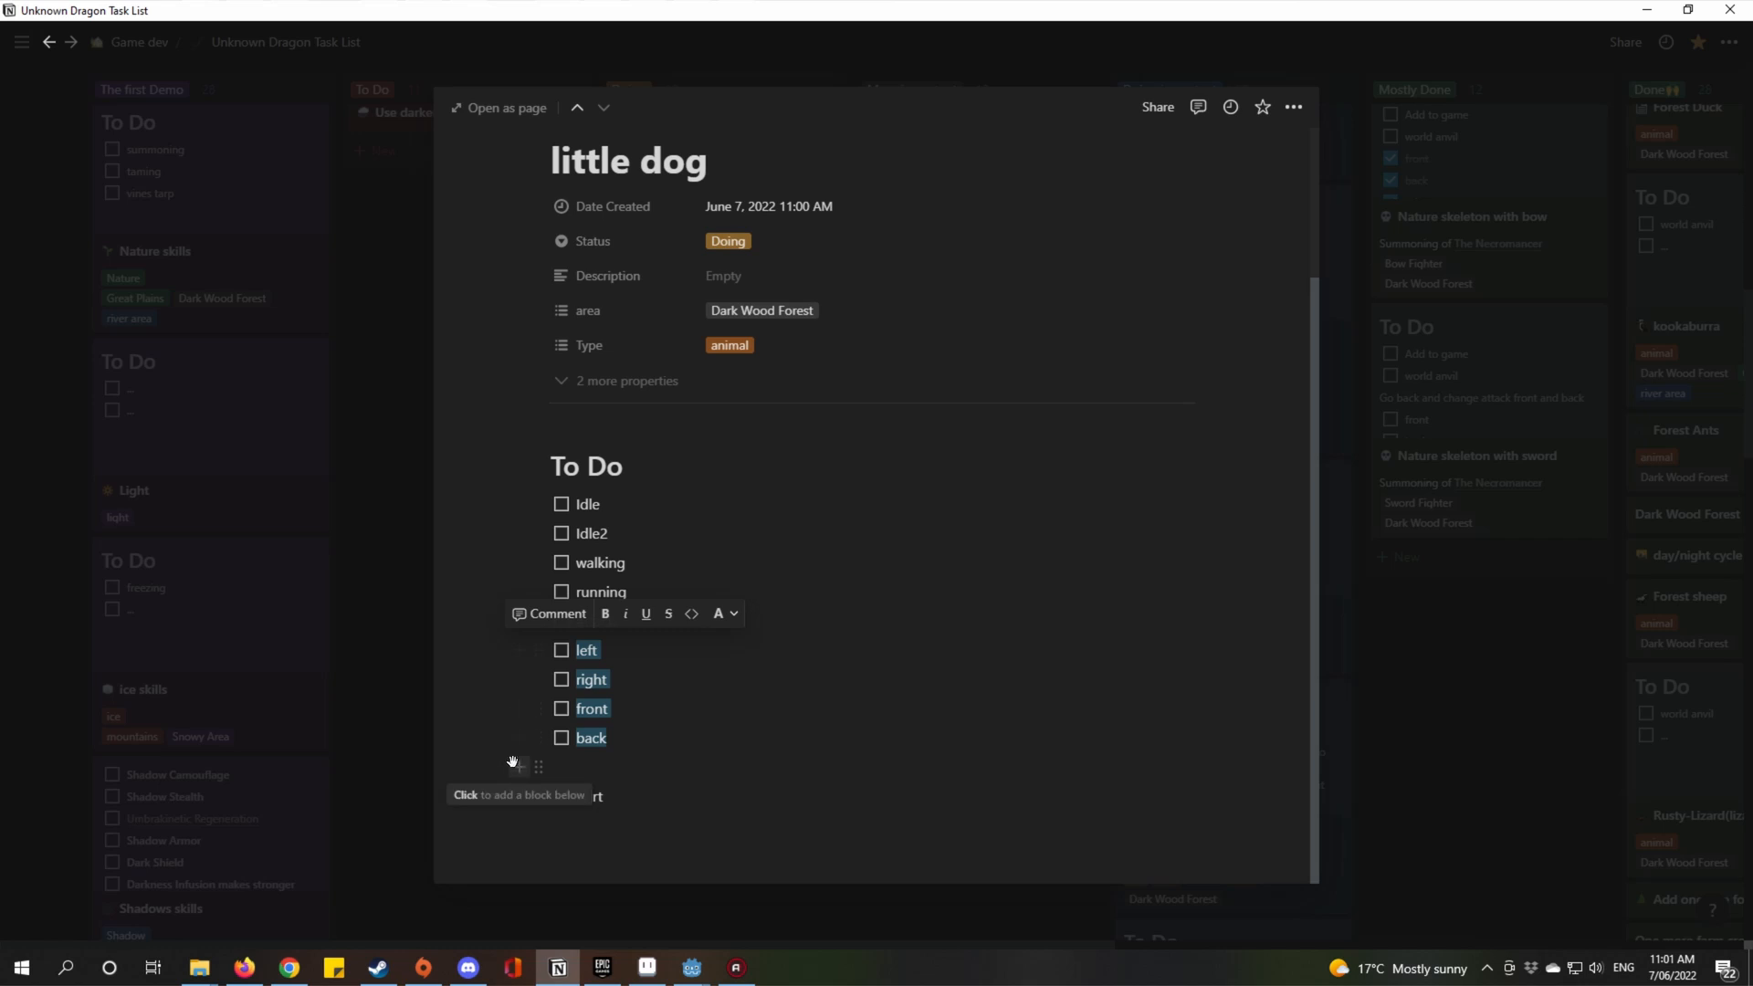
{"action": "left_click", "coordinate": [797, 510]}
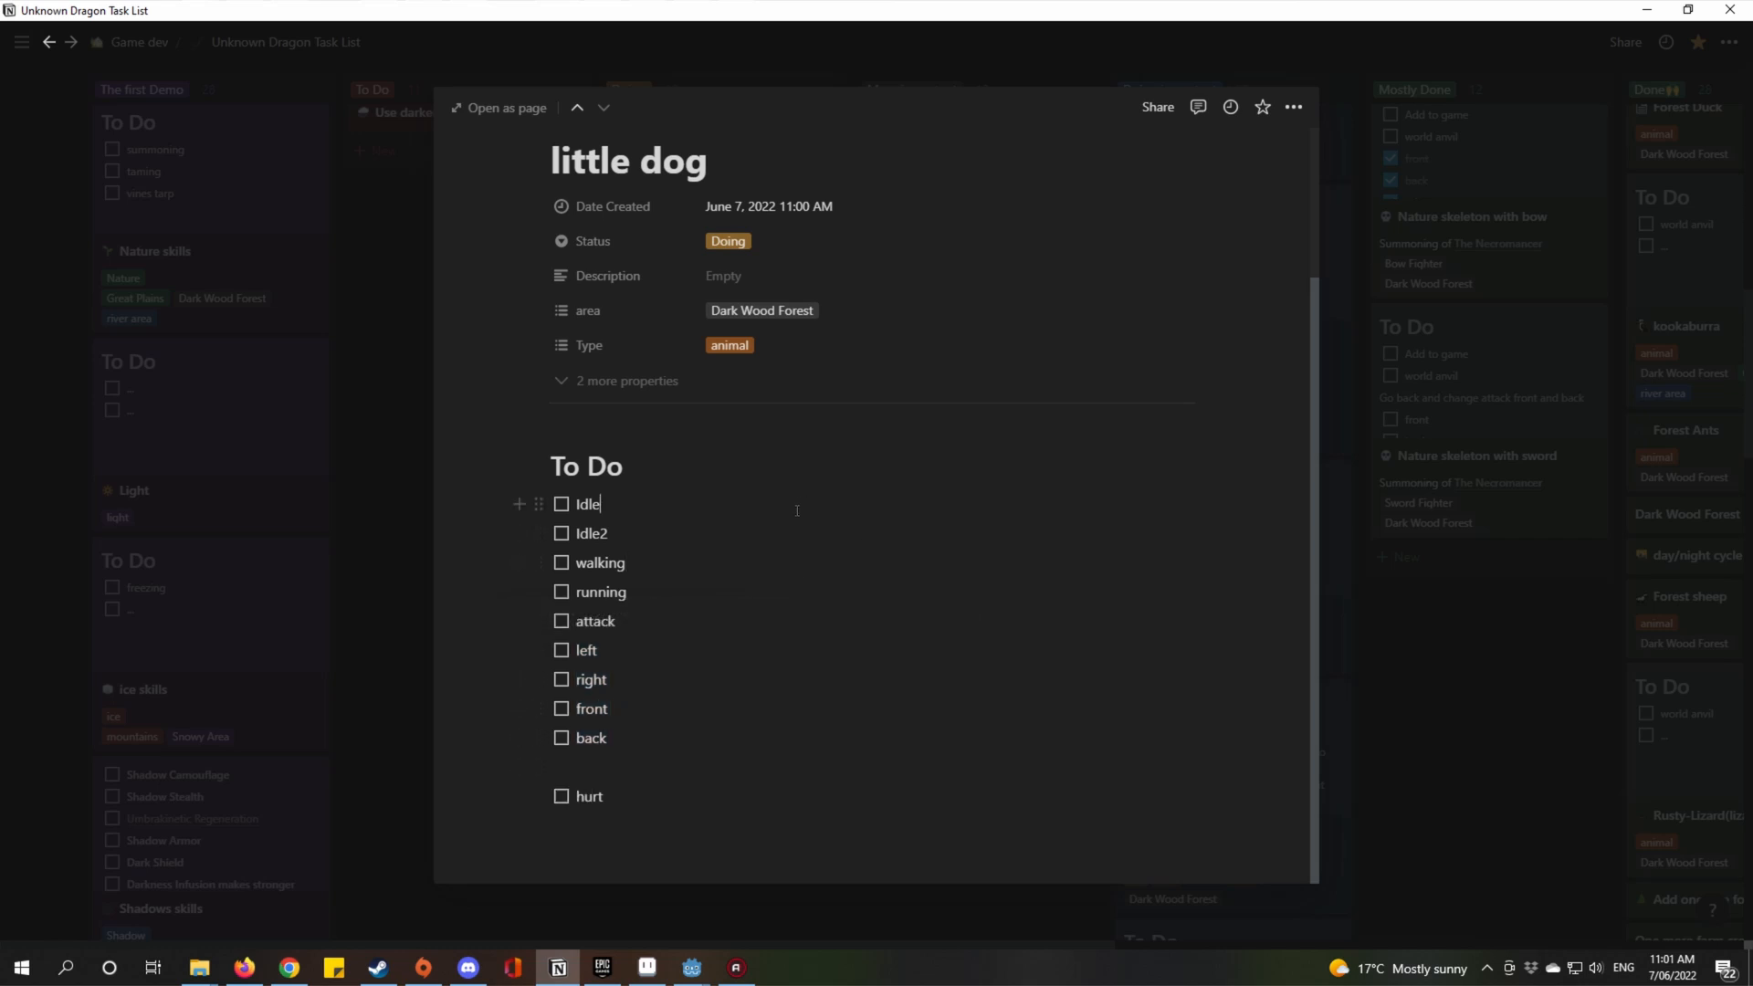
{"action": "key", "text": "ctrl+v"}
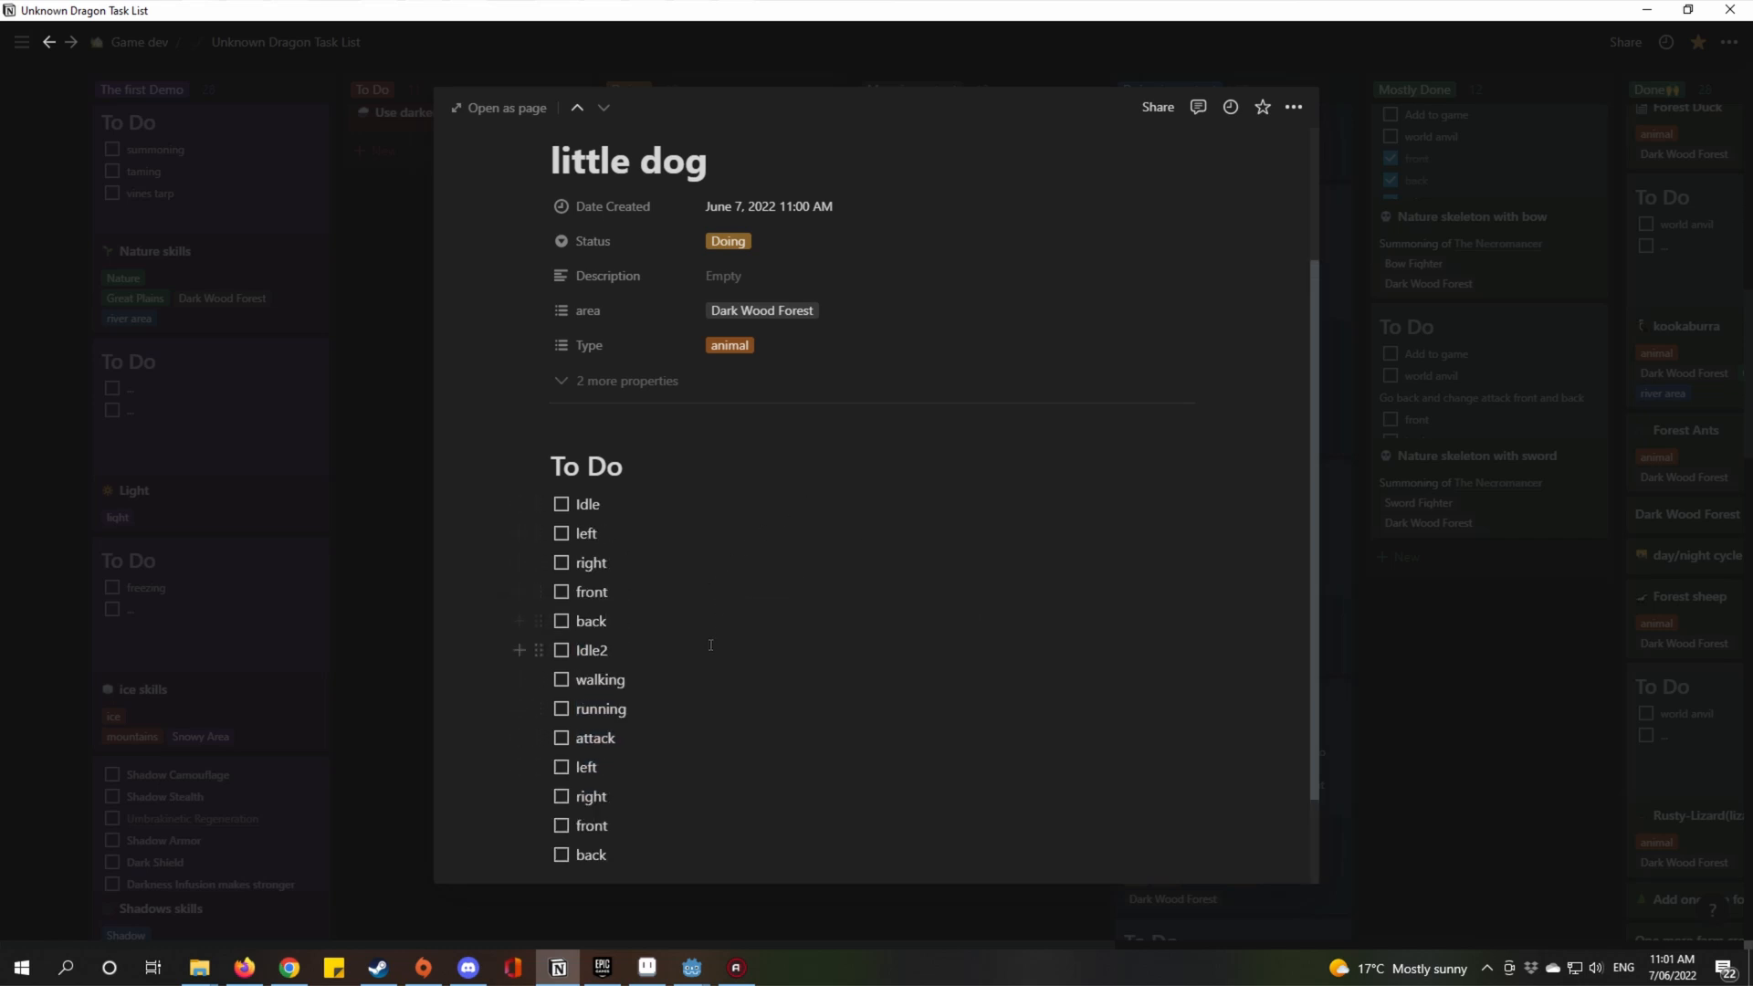
Insert a blank line below the Idle group and paste the left, right, front and back items beneath Idle2.
{"action": "key", "text": "Return"}
{"action": "key", "text": "Return"}
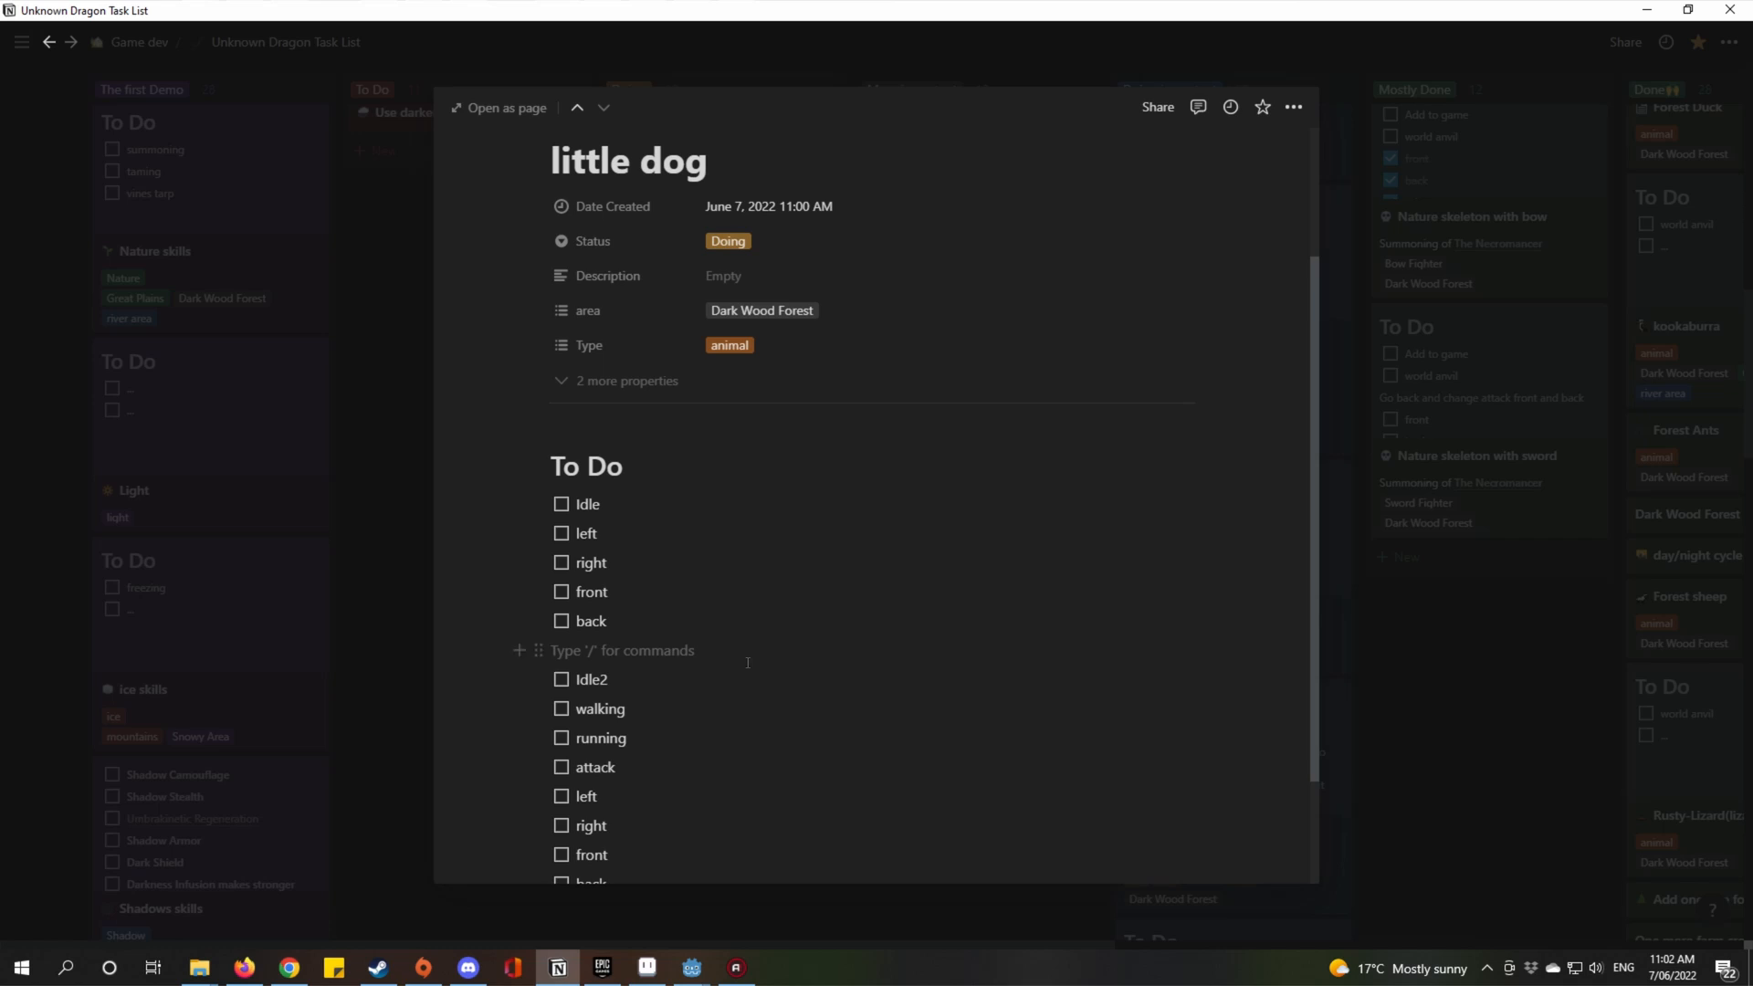
{"action": "scroll", "coordinate": [747, 663], "scroll_direction": "down", "scroll_amount": 2}
{"action": "left_click", "coordinate": [761, 533]}
{"action": "key", "text": "Return"}
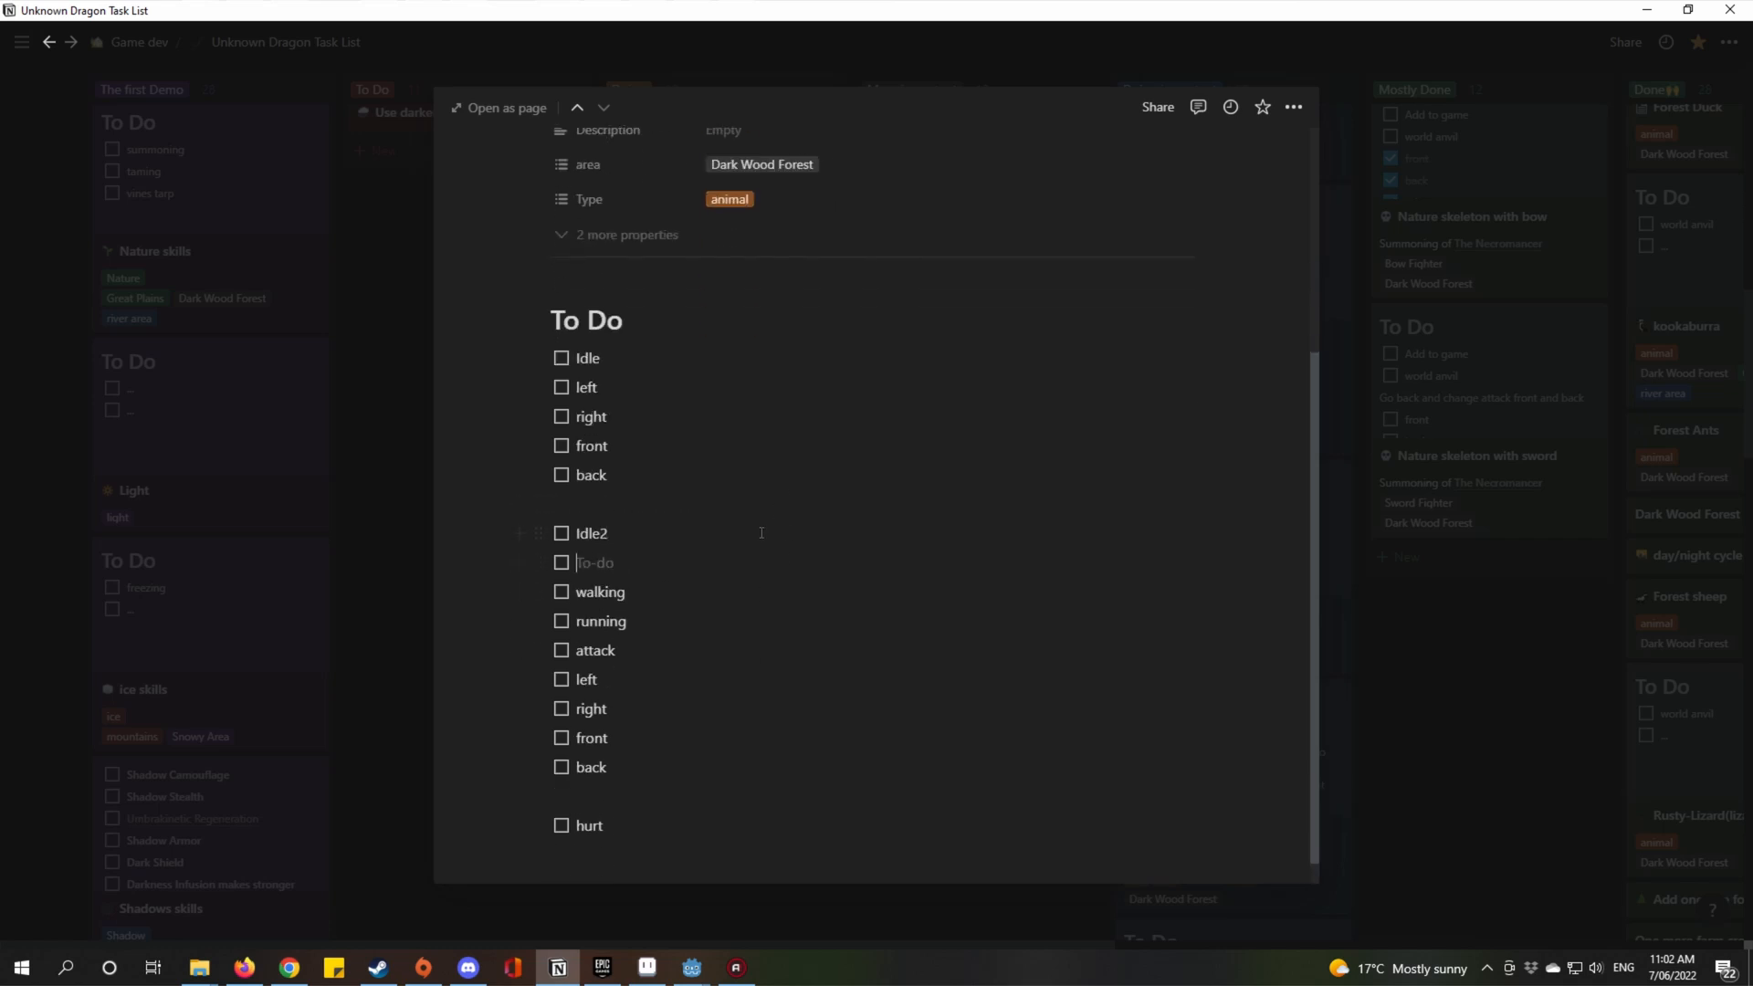
{"action": "key", "text": "ctrl+v"}
Set off the Idle2 group with a blank line and paste the left, right, front and back items beneath walking.
{"action": "key", "text": "Return"}
{"action": "key", "text": "Return"}
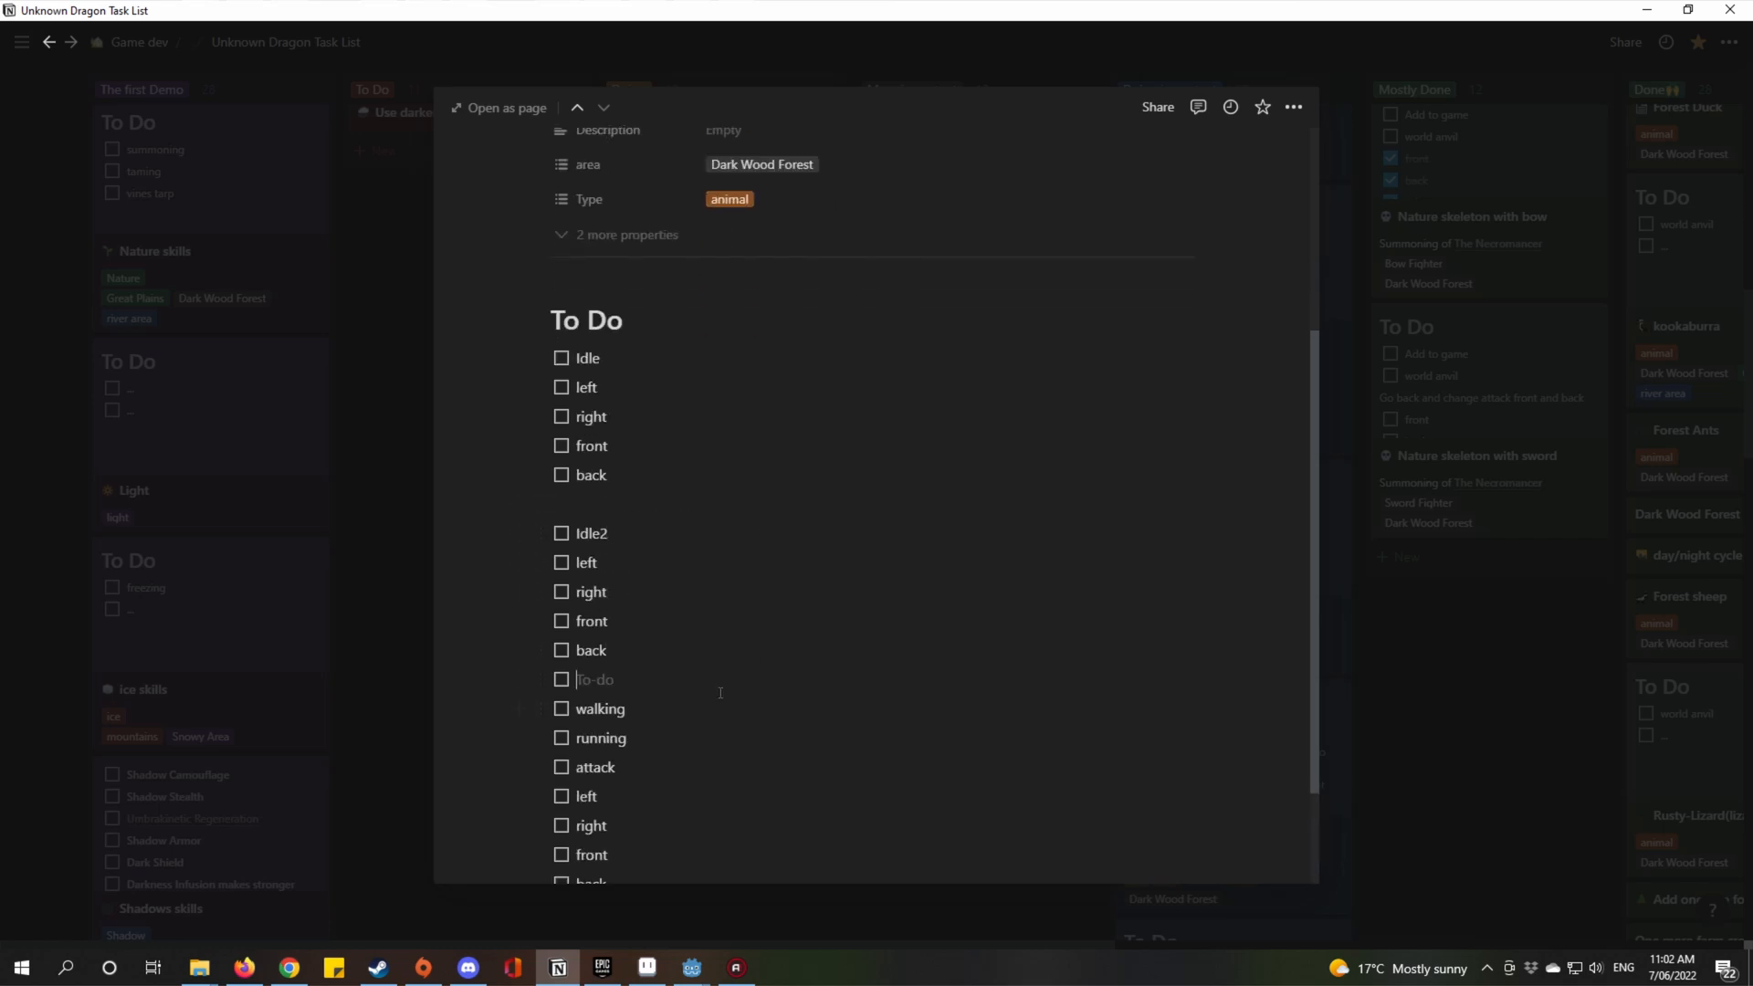
{"action": "scroll", "coordinate": [729, 619], "scroll_direction": "down", "scroll_amount": 2}
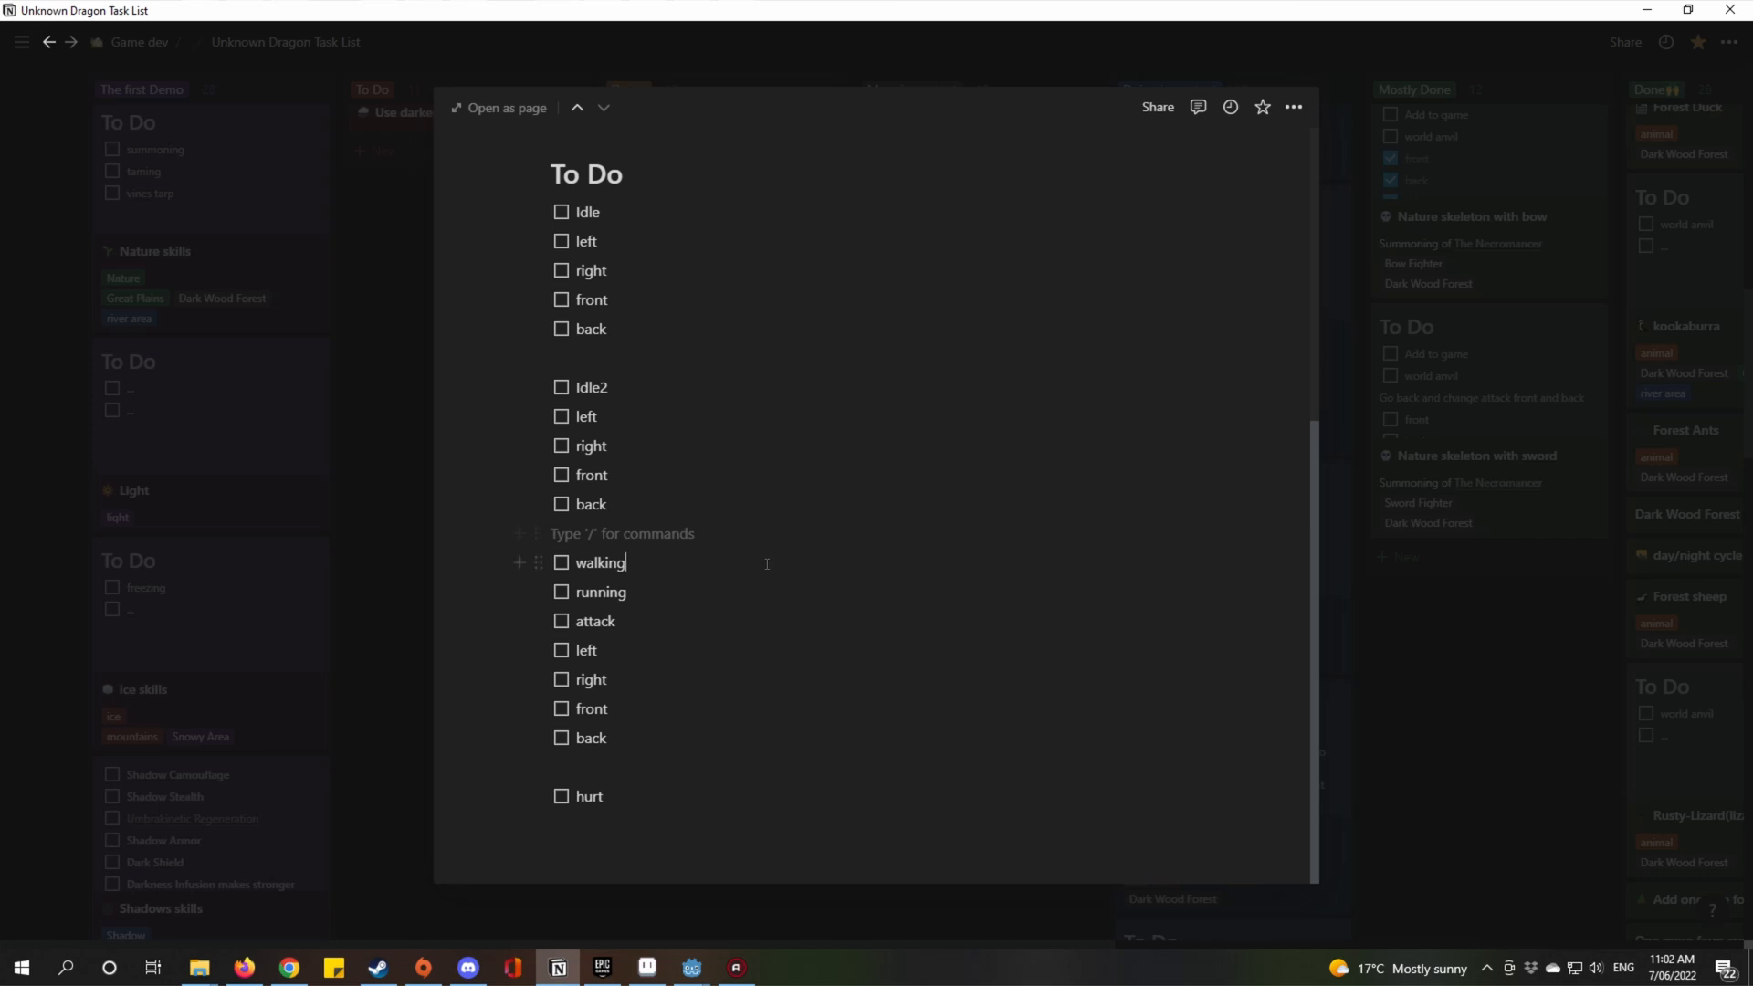
{"action": "key", "text": "Return"}
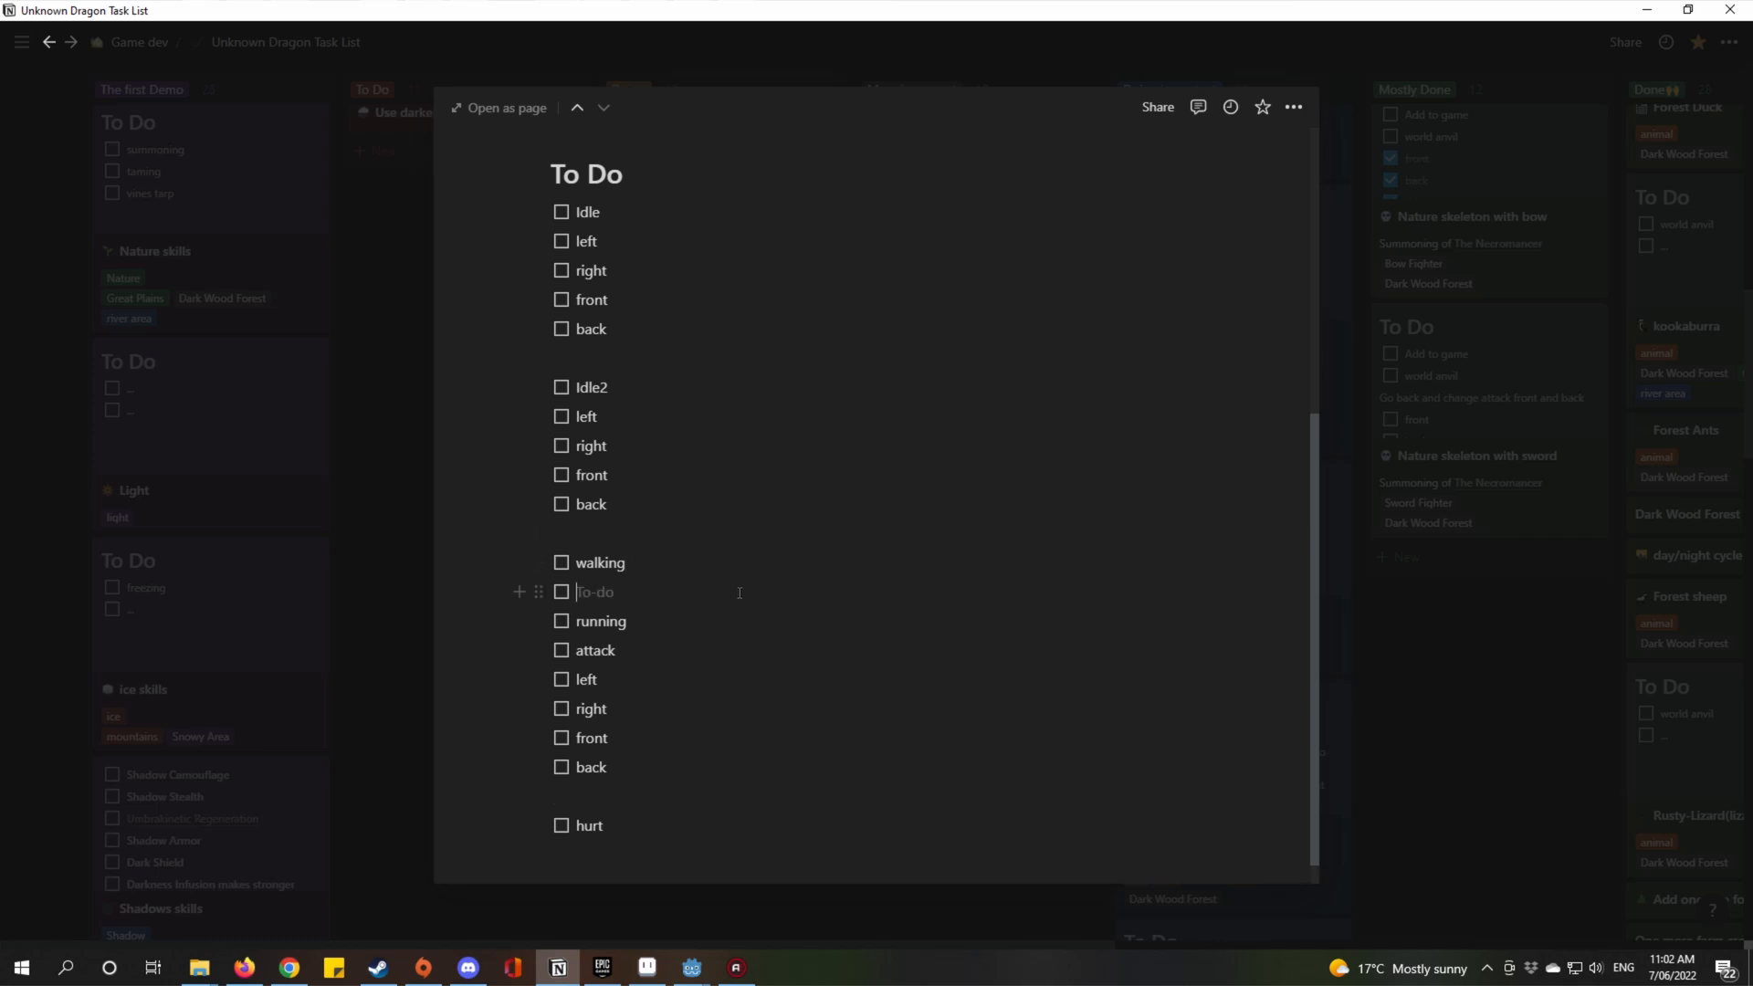
{"action": "key", "text": "ctrl+v"}
Add a blank line below the walking group and paste the left, right, front and back items beneath running.
{"action": "scroll", "coordinate": [810, 739], "scroll_direction": "down", "scroll_amount": 2}
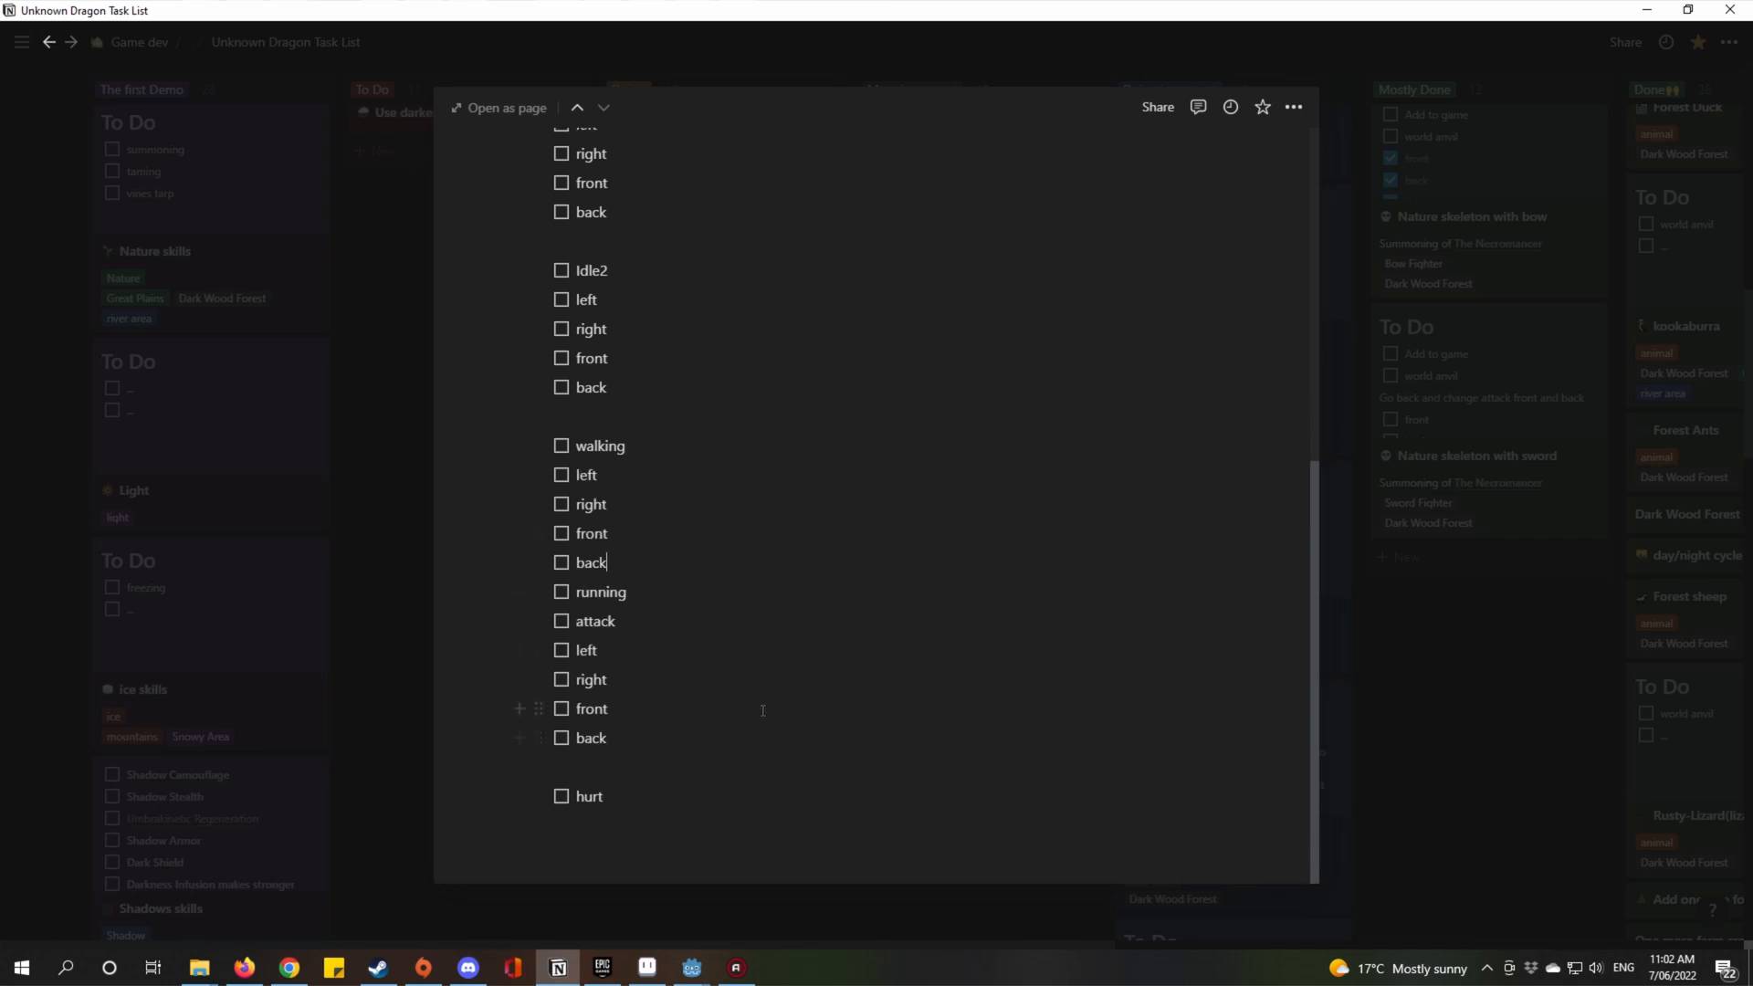
{"action": "key", "text": "Return"}
{"action": "key", "text": "Return"}
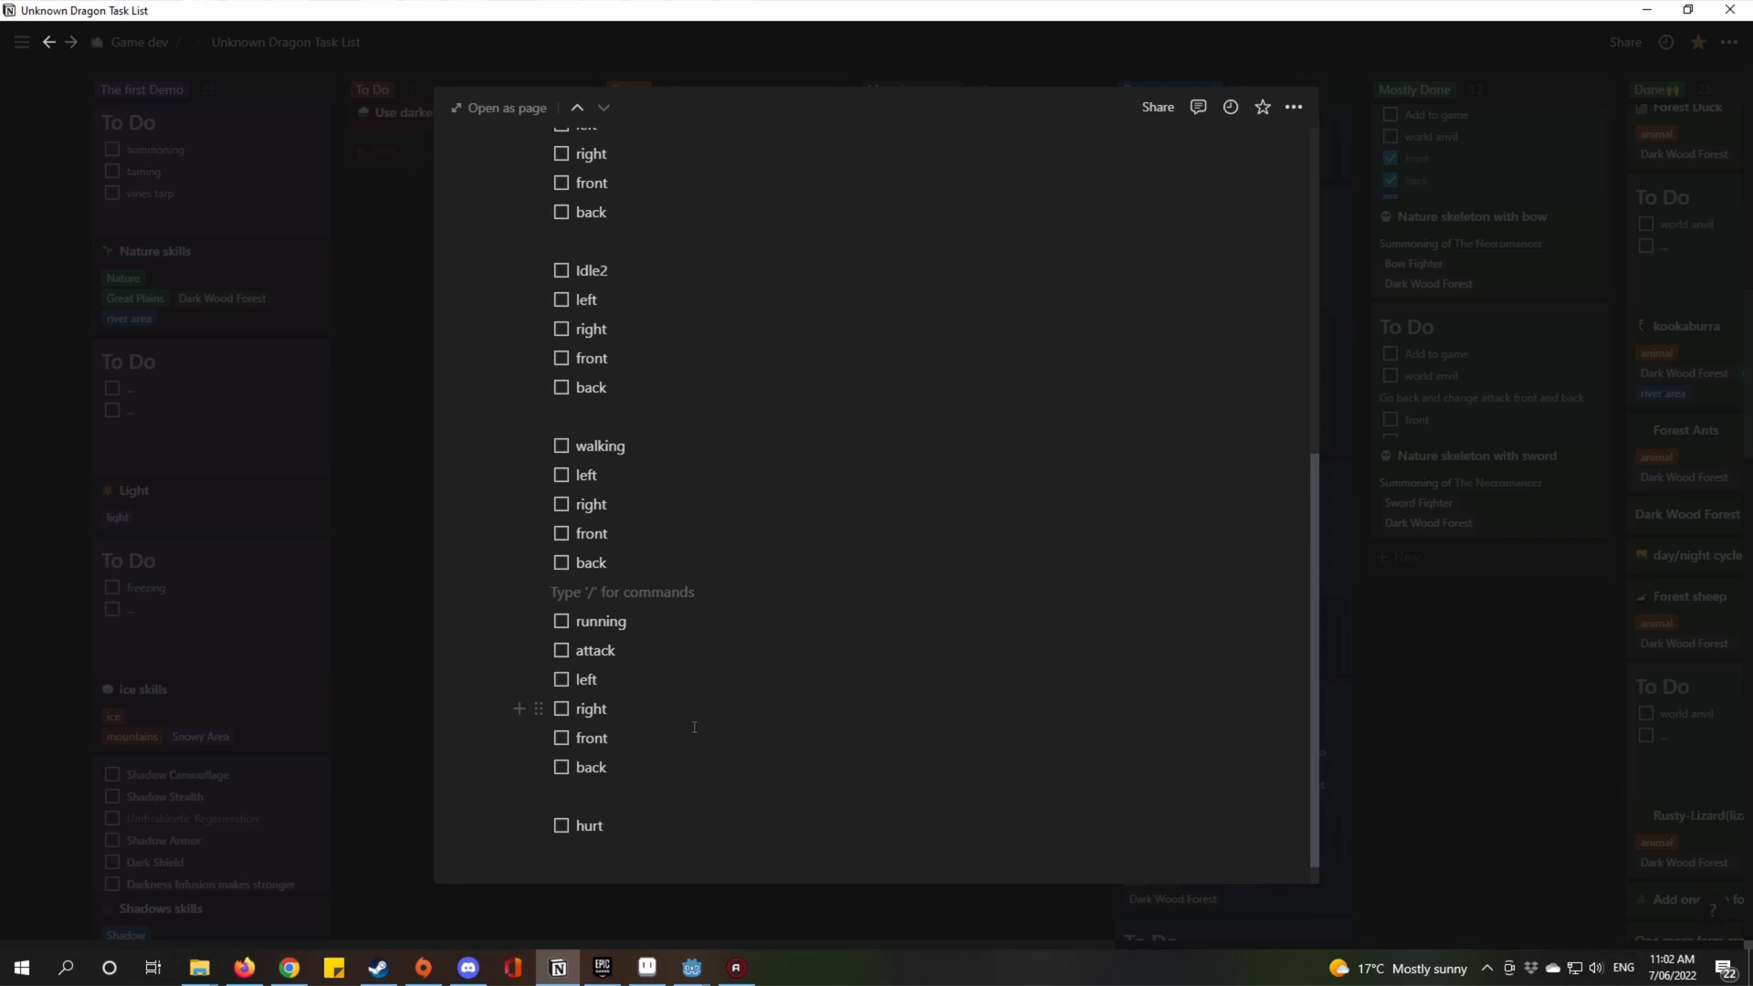
{"action": "key", "text": "Return"}
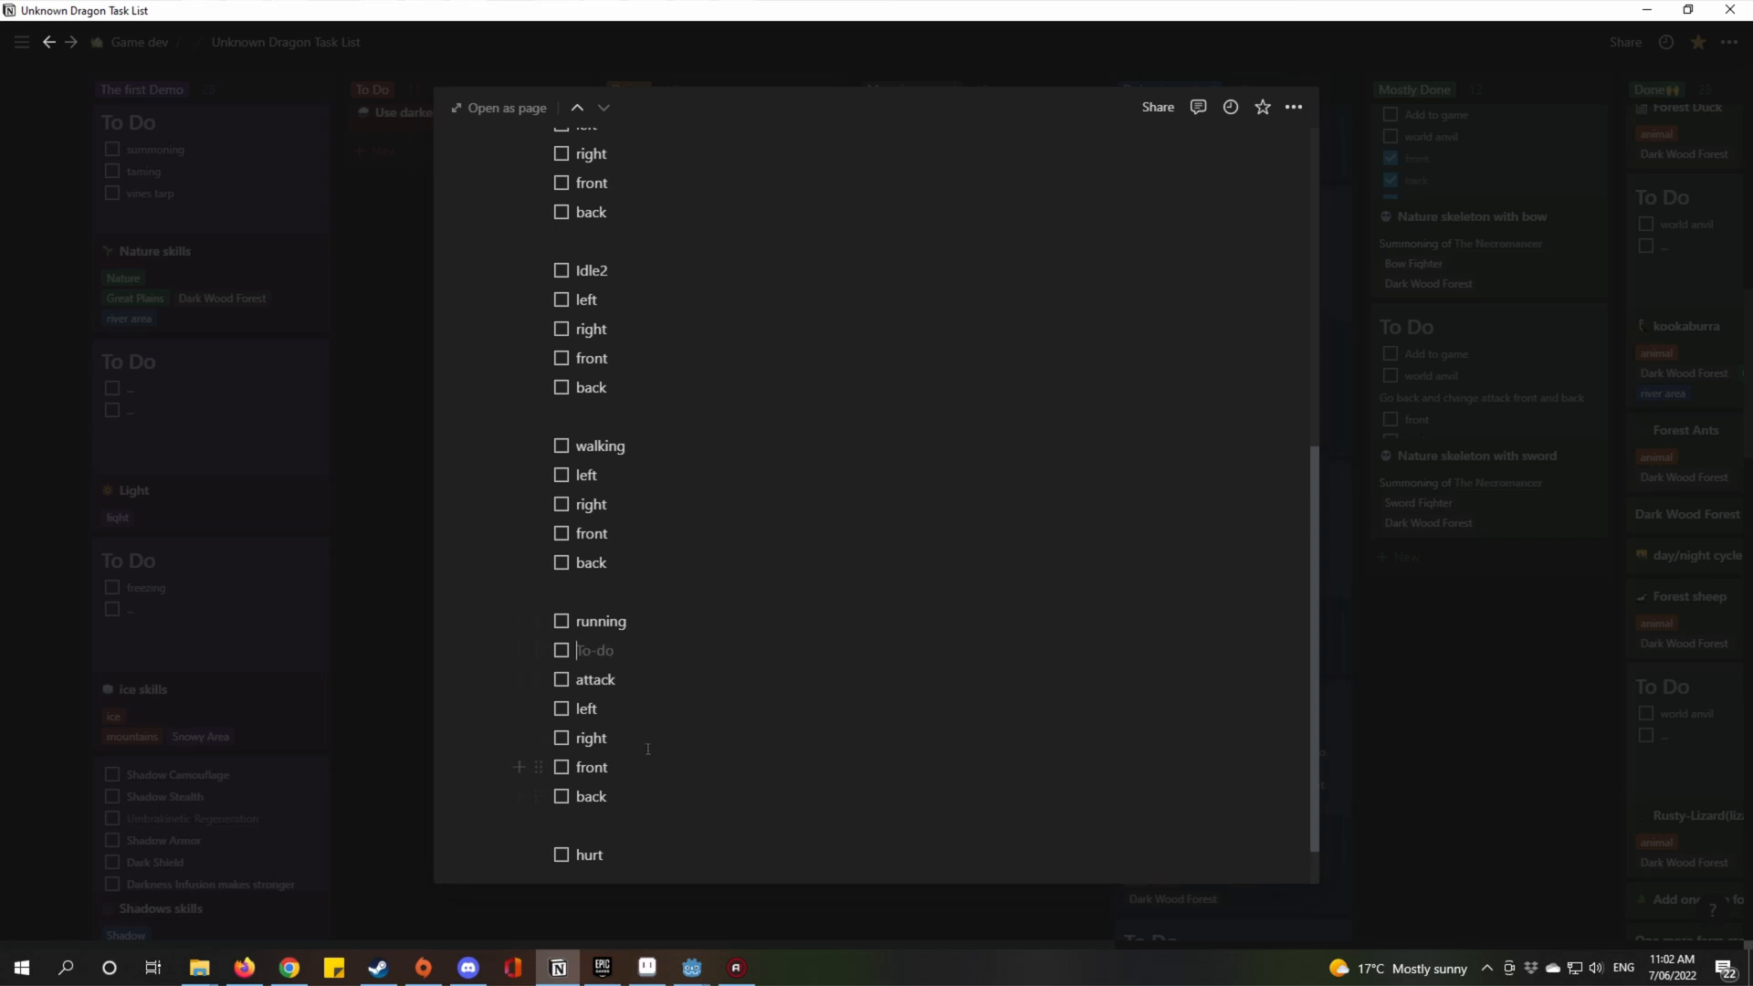
{"action": "key", "text": "ctrl+v"}
Insert a blank line between the running group and the attack item.
{"action": "scroll", "coordinate": [862, 662], "scroll_direction": "down", "scroll_amount": 2}
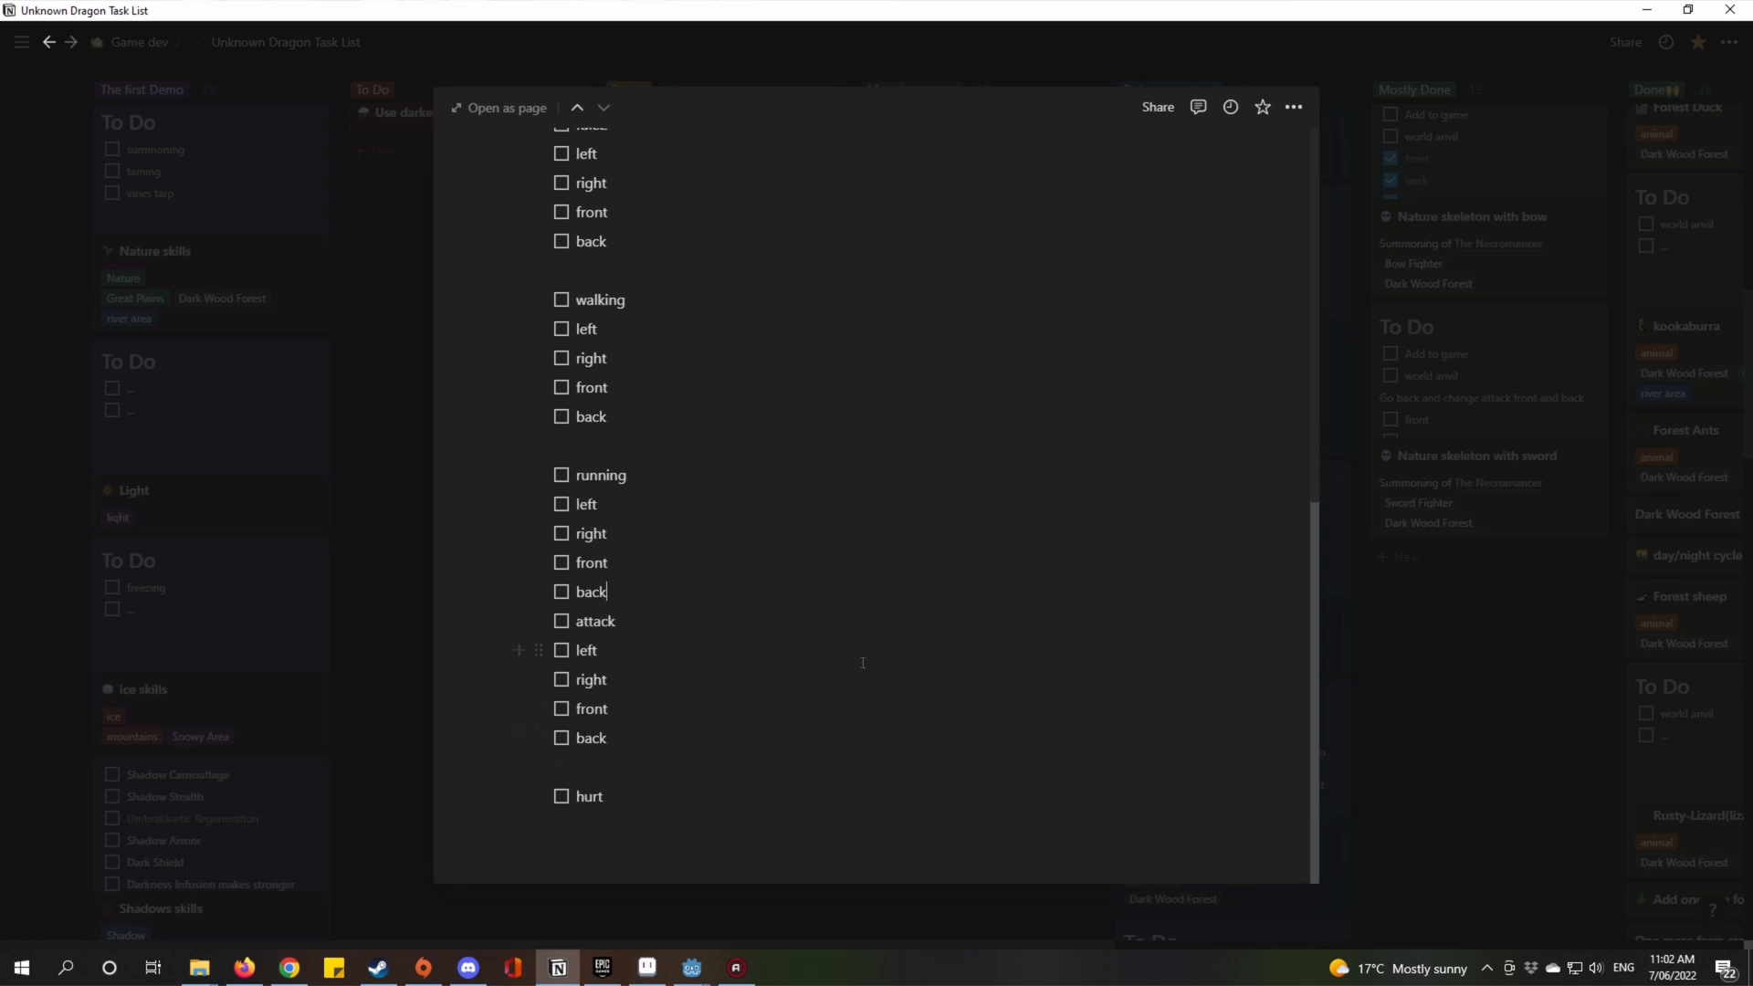
{"action": "key", "text": "Return"}
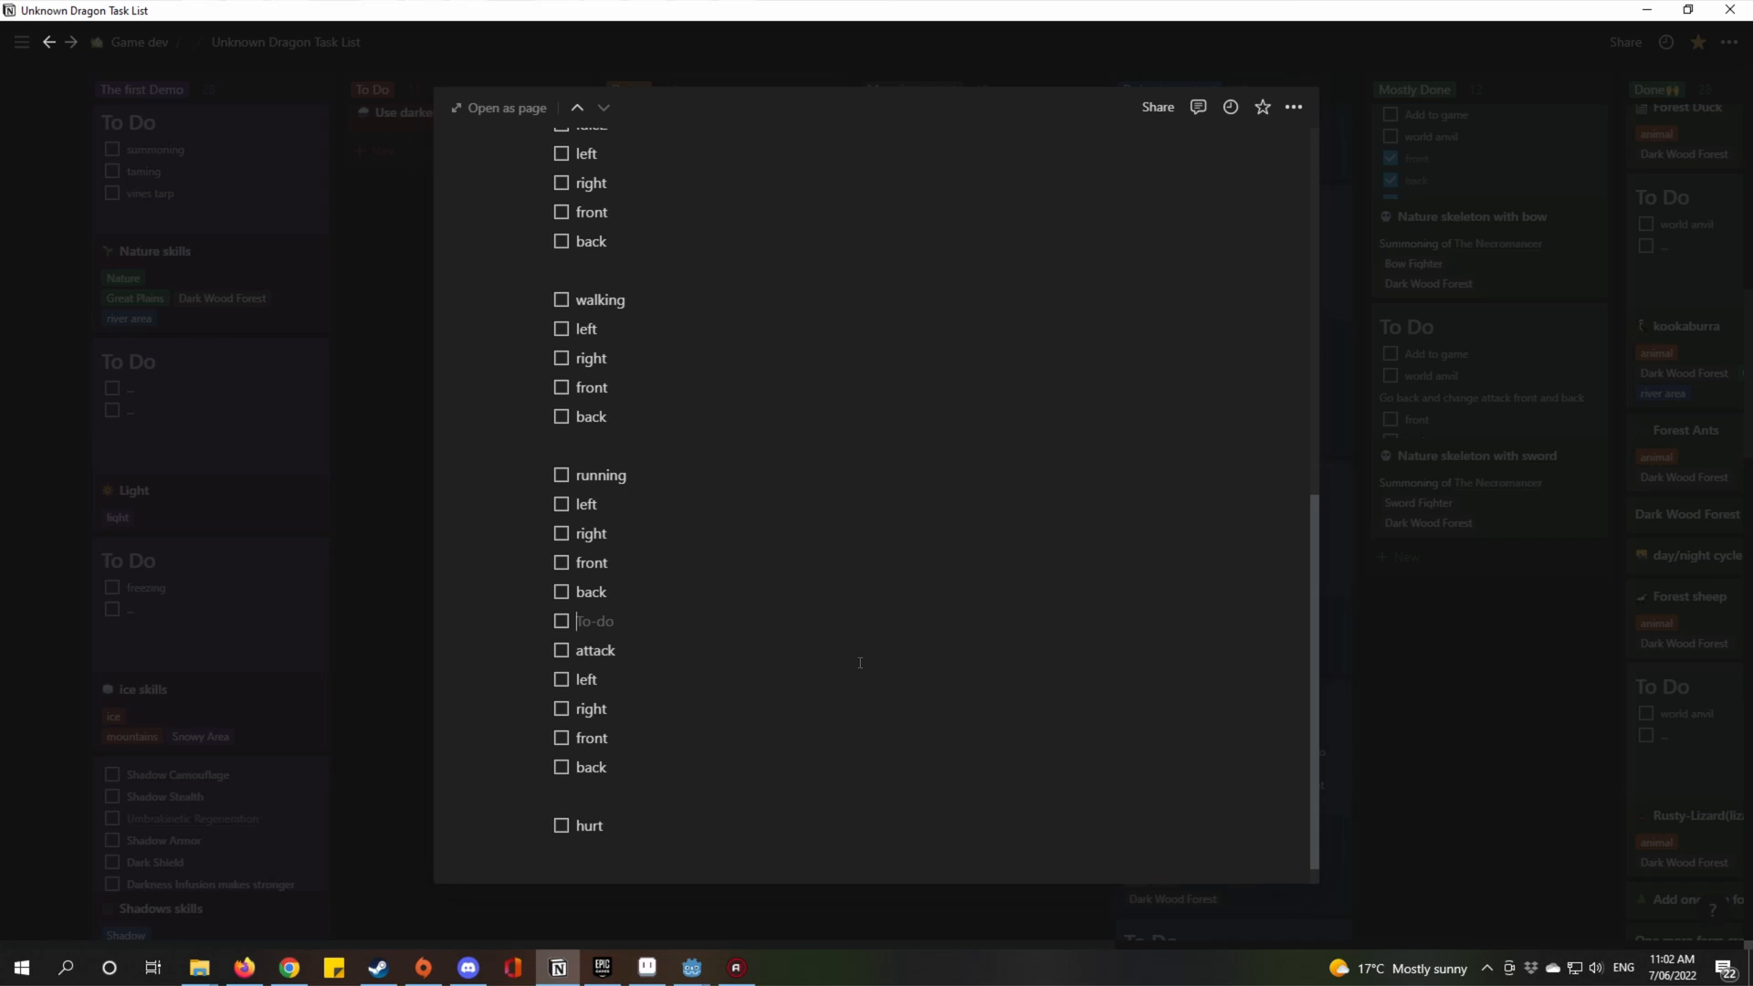
{"action": "key", "text": "Return"}
{"action": "key", "text": "Return"}
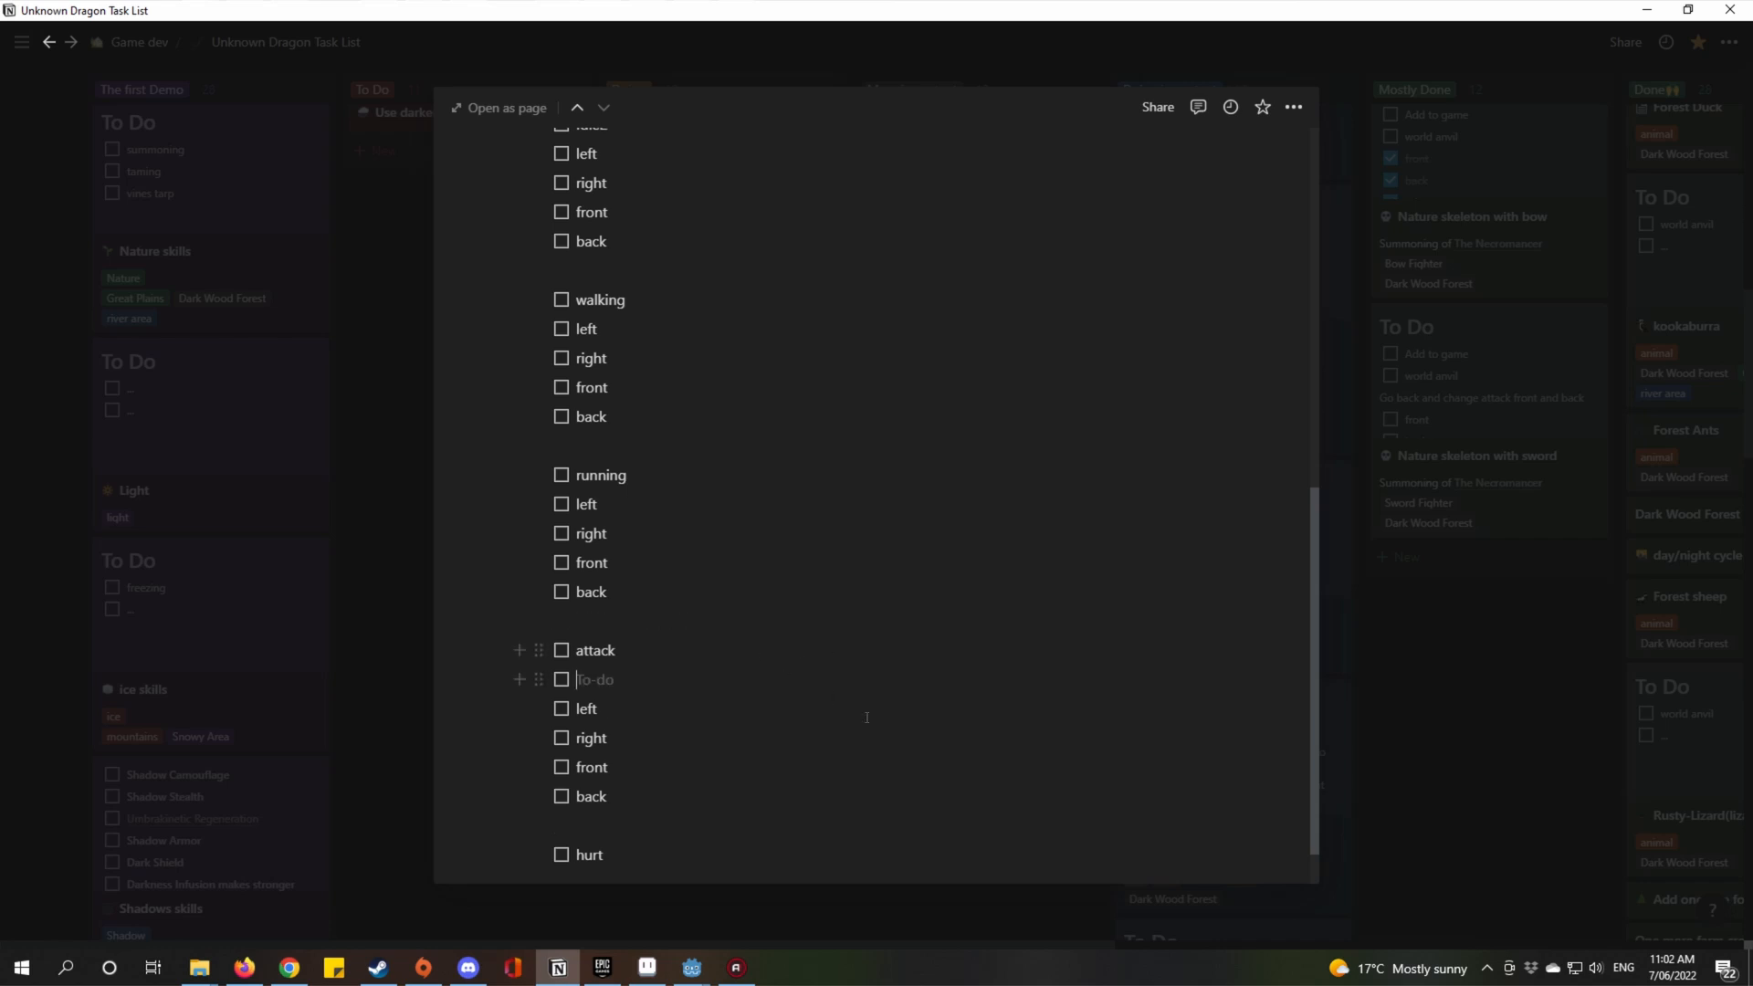
{"action": "scroll", "coordinate": [777, 627], "scroll_direction": "down", "scroll_amount": 1}
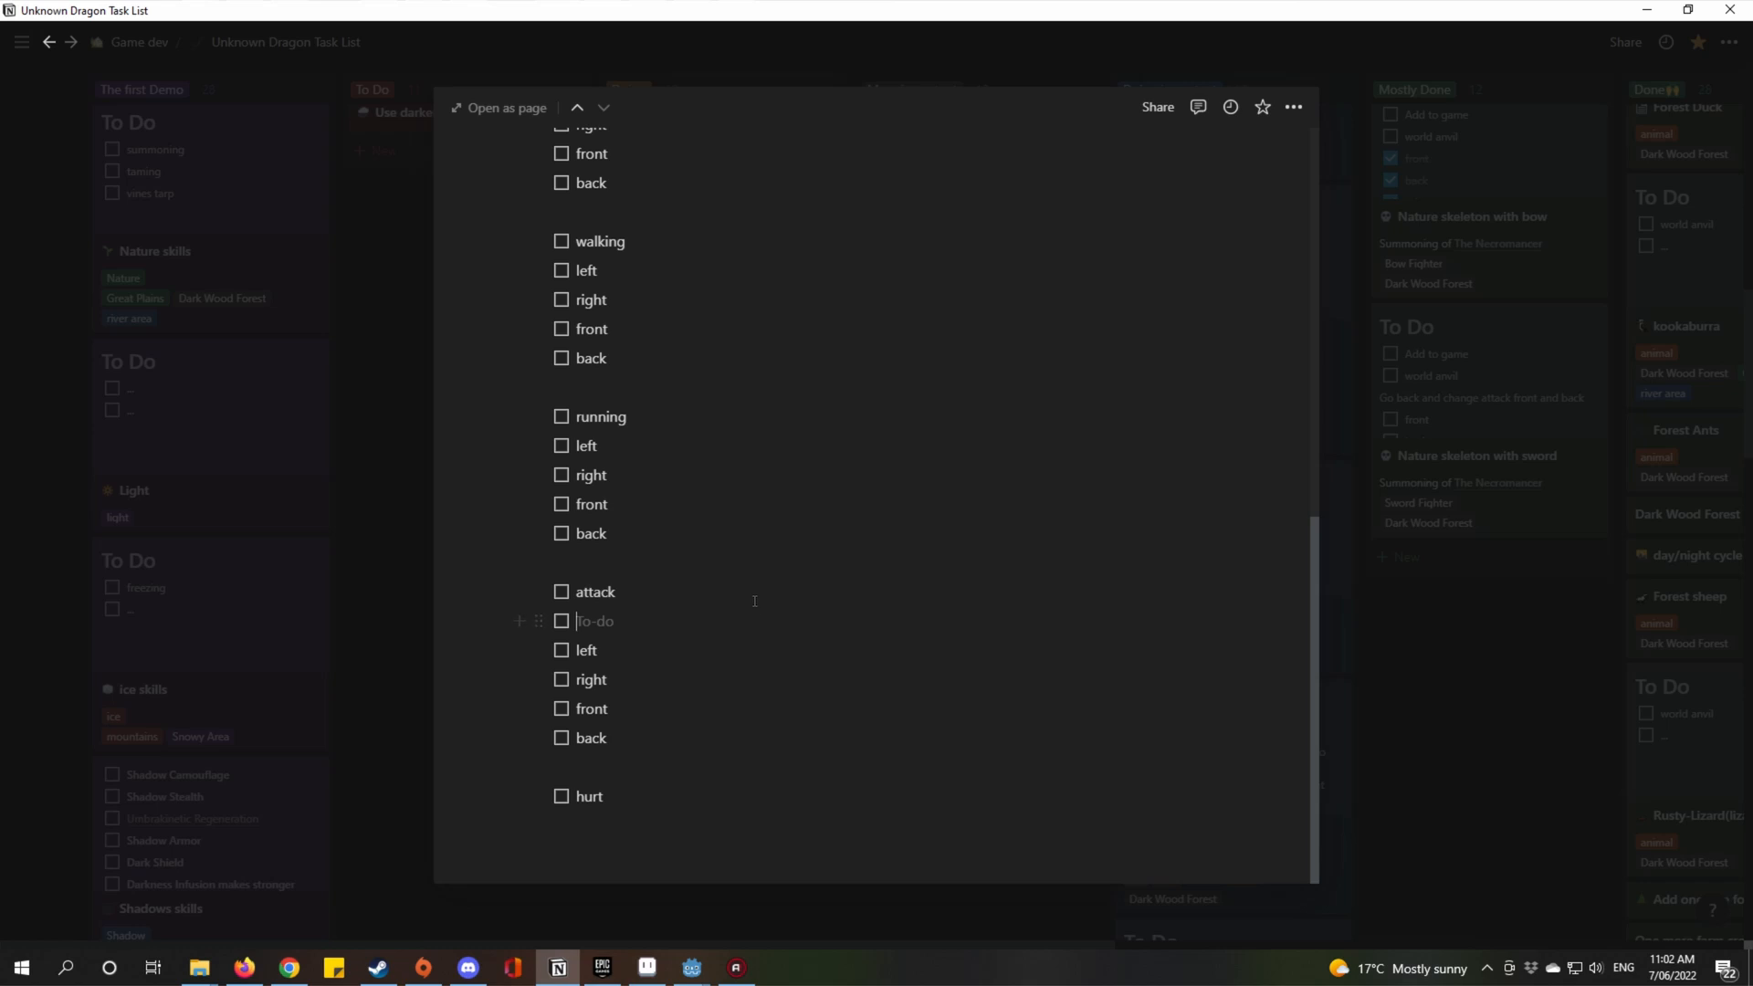
{"action": "key", "text": "ctrl+v"}
{"action": "key", "text": "ctrl+z"}
{"action": "key", "text": "BackSpace"}
{"action": "key", "text": "BackSpace"}
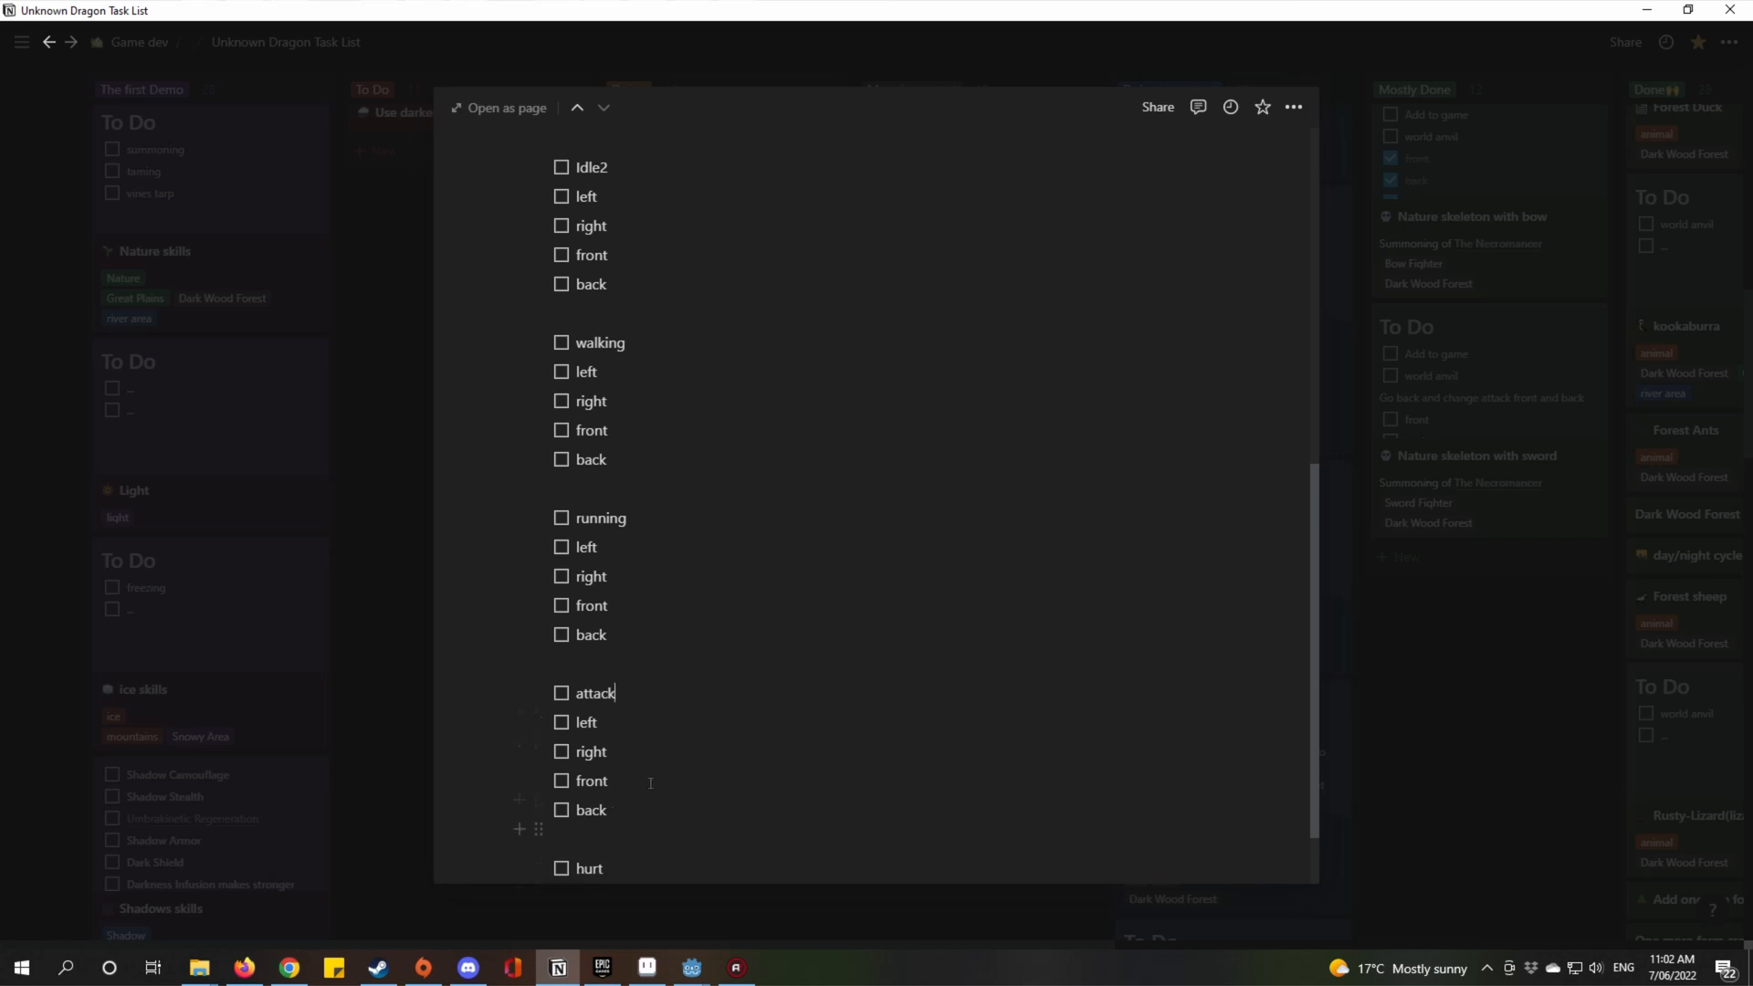
Insert two blank lines between the To Do heading and the first Idle item.
{"action": "scroll", "coordinate": [915, 649], "scroll_direction": "up", "scroll_amount": 10}
{"action": "scroll", "coordinate": [919, 655], "scroll_direction": "up", "scroll_amount": 1}
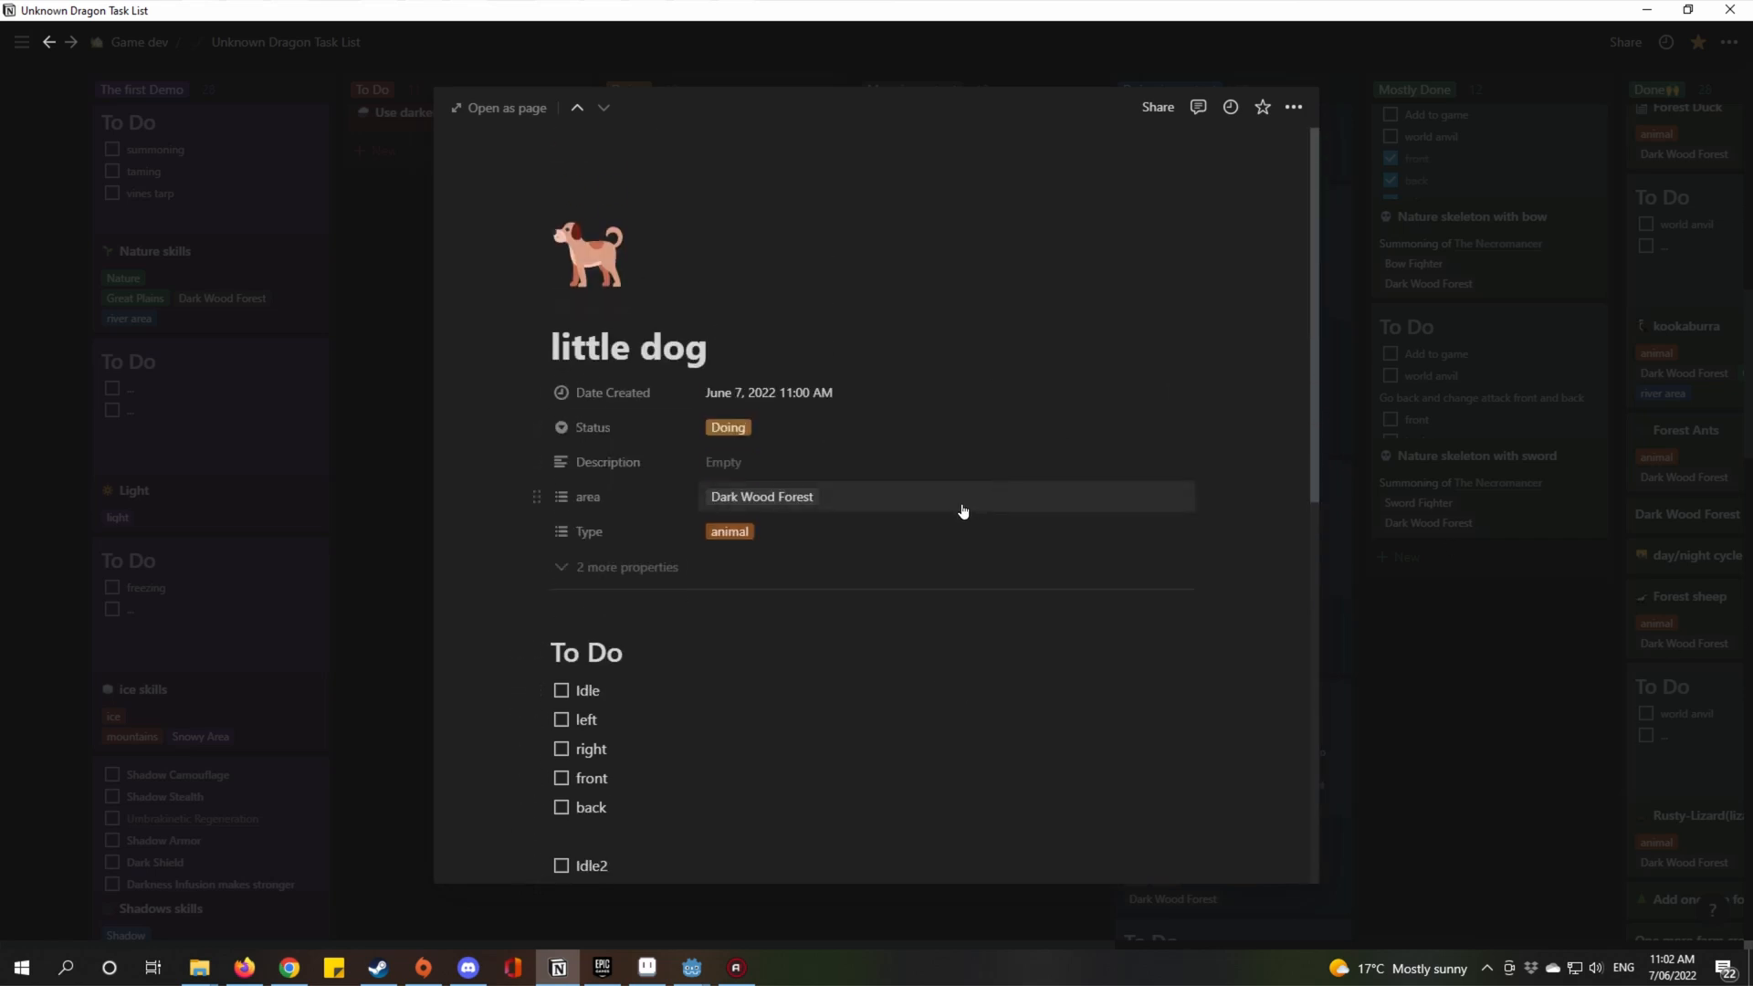
{"action": "scroll", "coordinate": [989, 511], "scroll_direction": "down", "scroll_amount": 6}
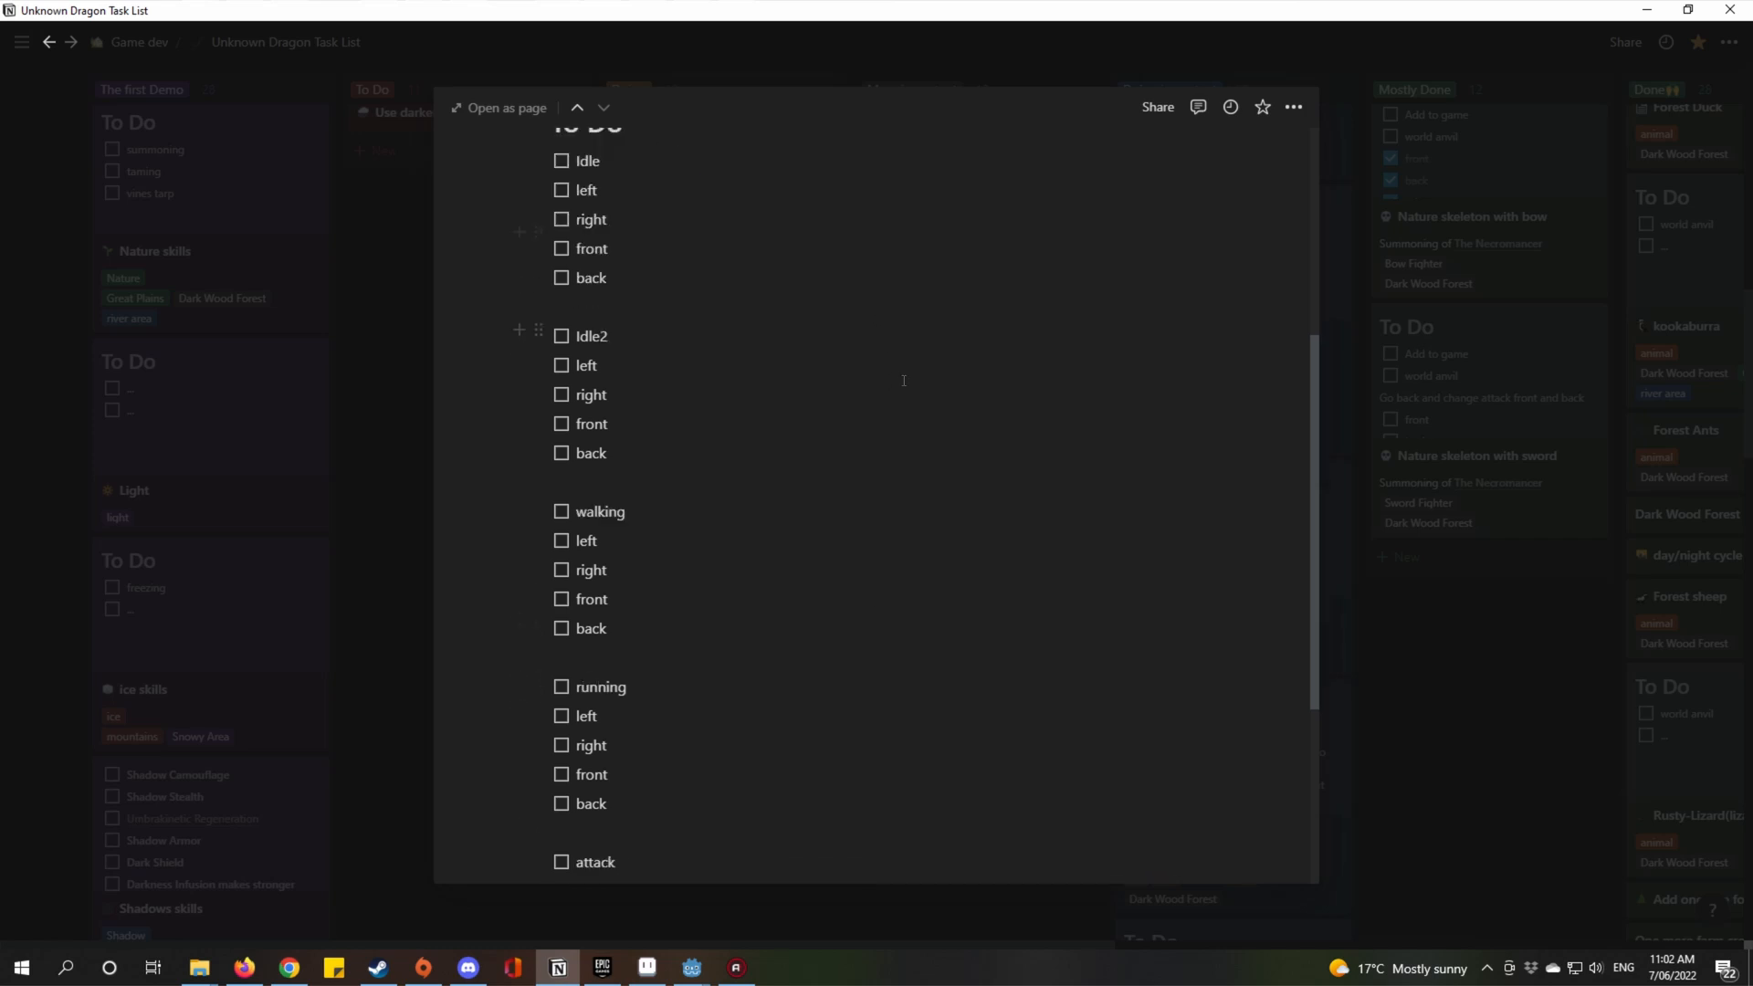
{"action": "scroll", "coordinate": [904, 380], "scroll_direction": "up", "scroll_amount": 2}
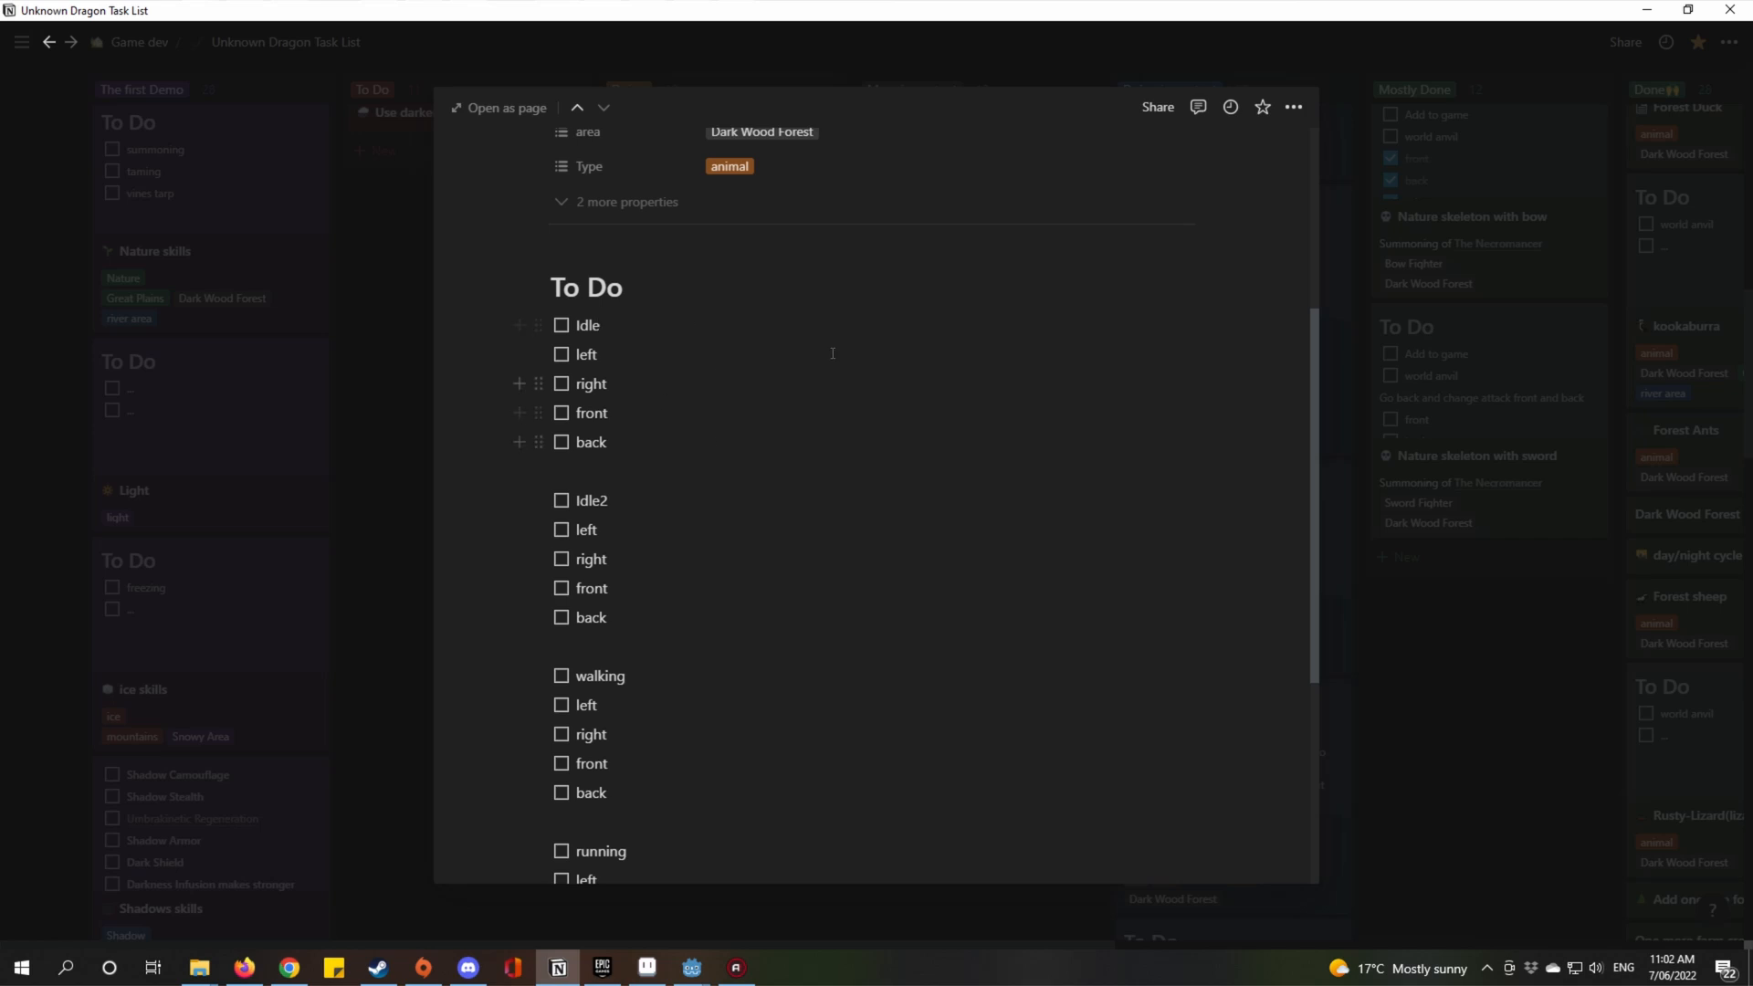
{"action": "left_click", "coordinate": [807, 290]}
{"action": "left_click", "coordinate": [630, 326]}
{"action": "left_click", "coordinate": [758, 274]}
{"action": "key", "text": "Return"}
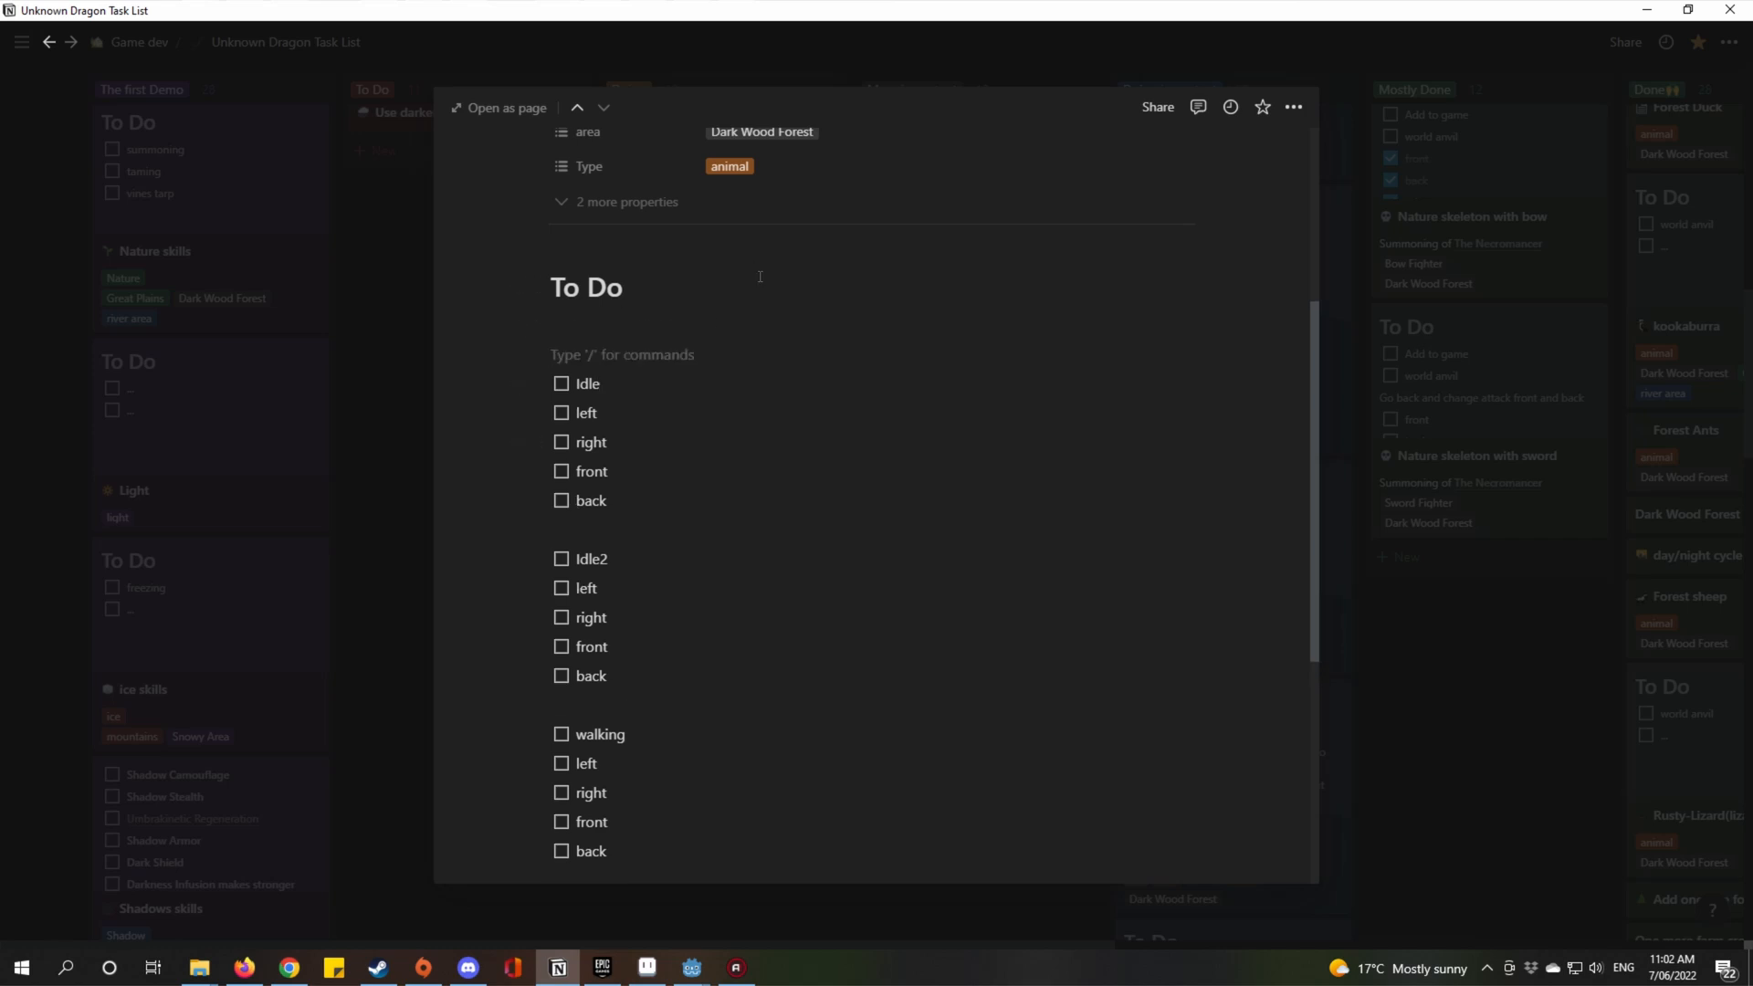
{"action": "key", "text": "BackSpace"}
{"action": "key", "text": "BackSpace"}
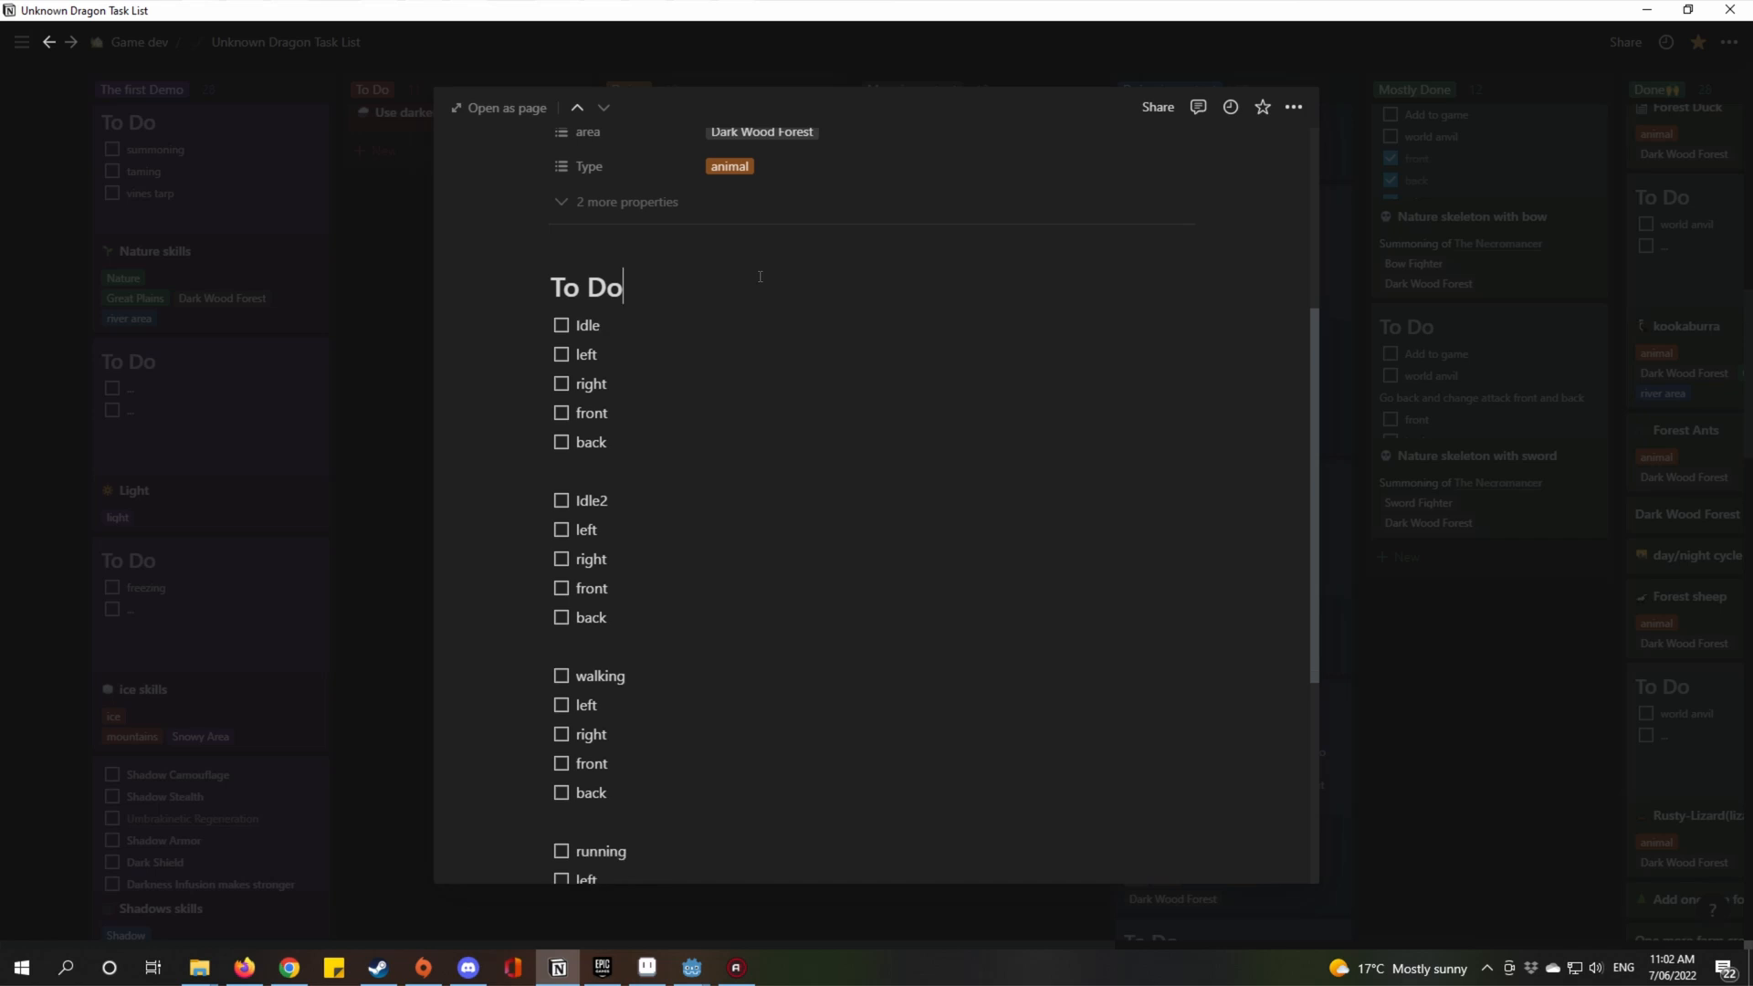
{"action": "key", "text": "Return"}
{"action": "key", "text": "Return"}
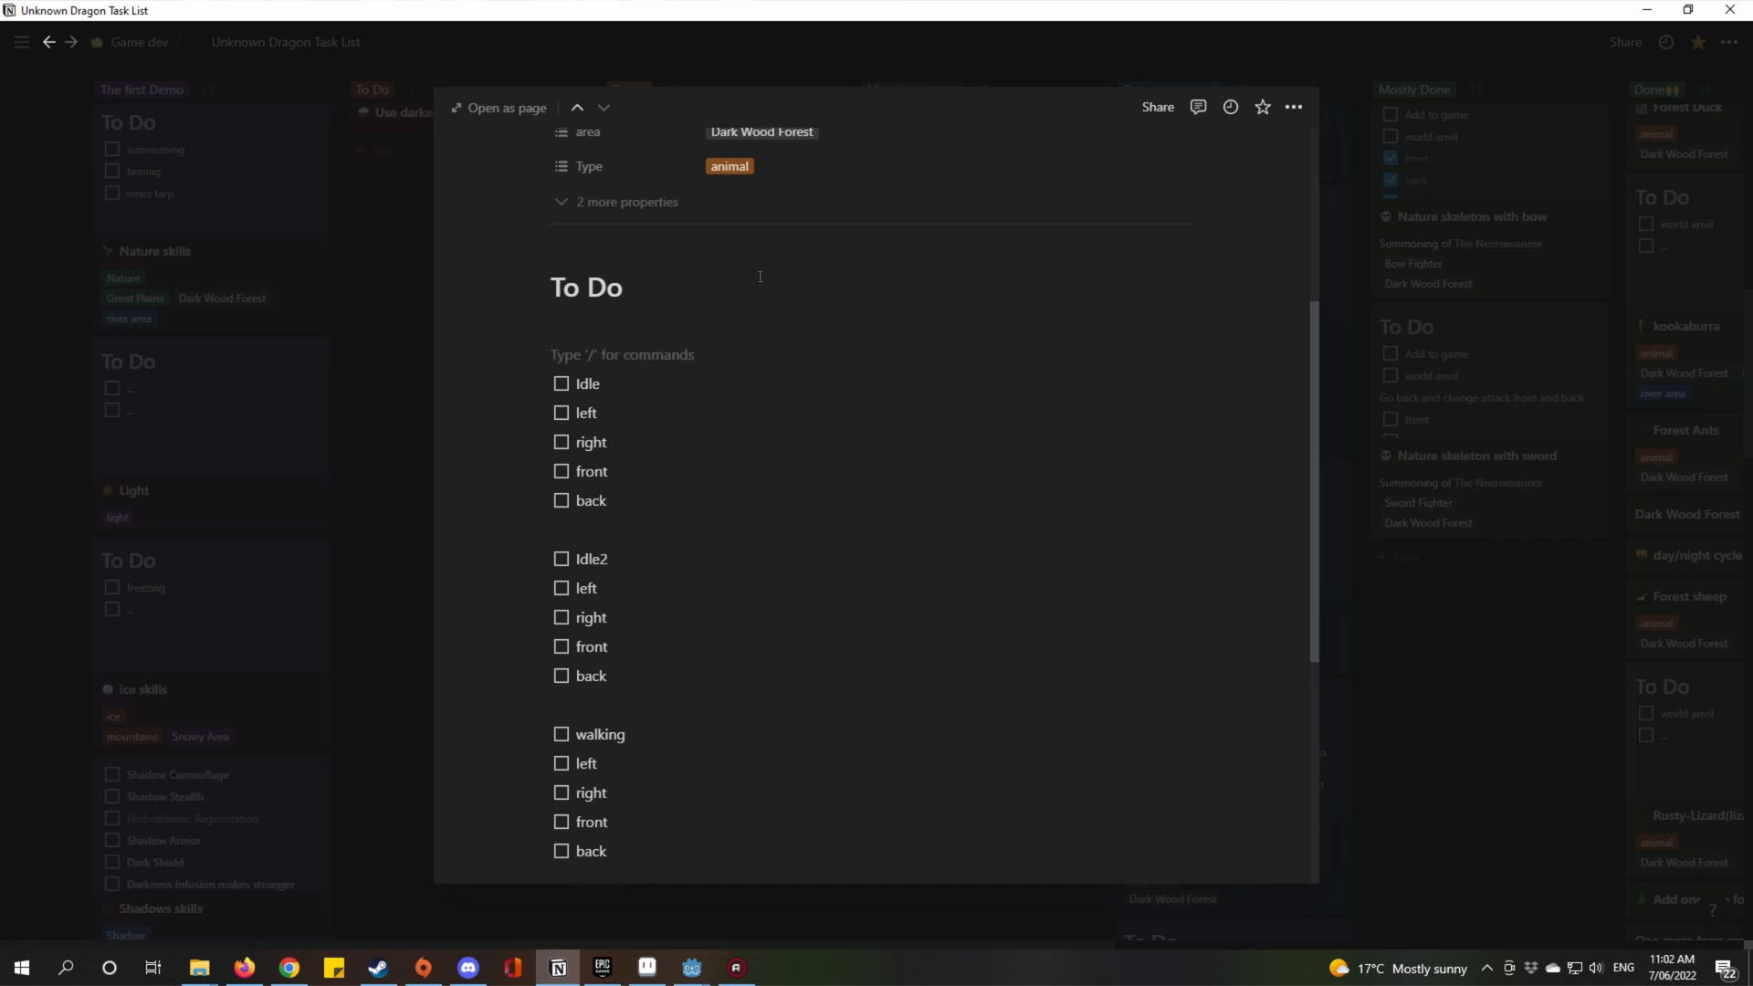
Add a to-do item reading "Add to game" directly below the To Do heading, above the Idle group.
{"action": "key", "text": "Up"}
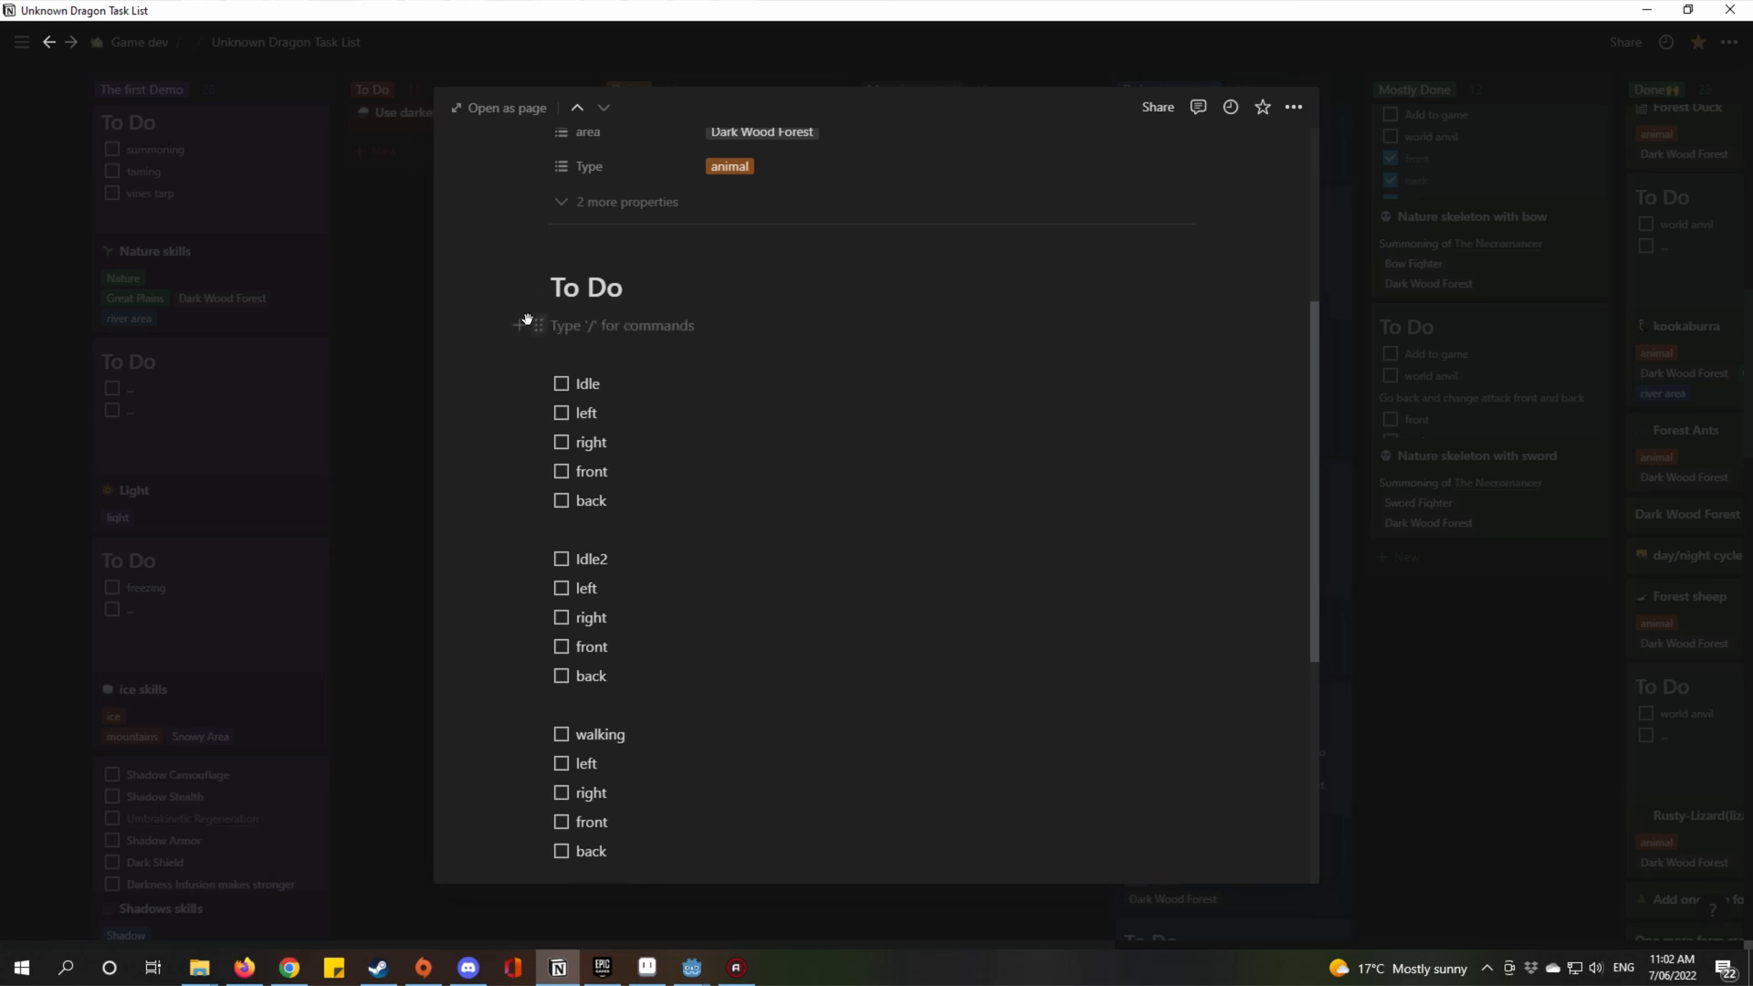
{"action": "left_click", "coordinate": [518, 325]}
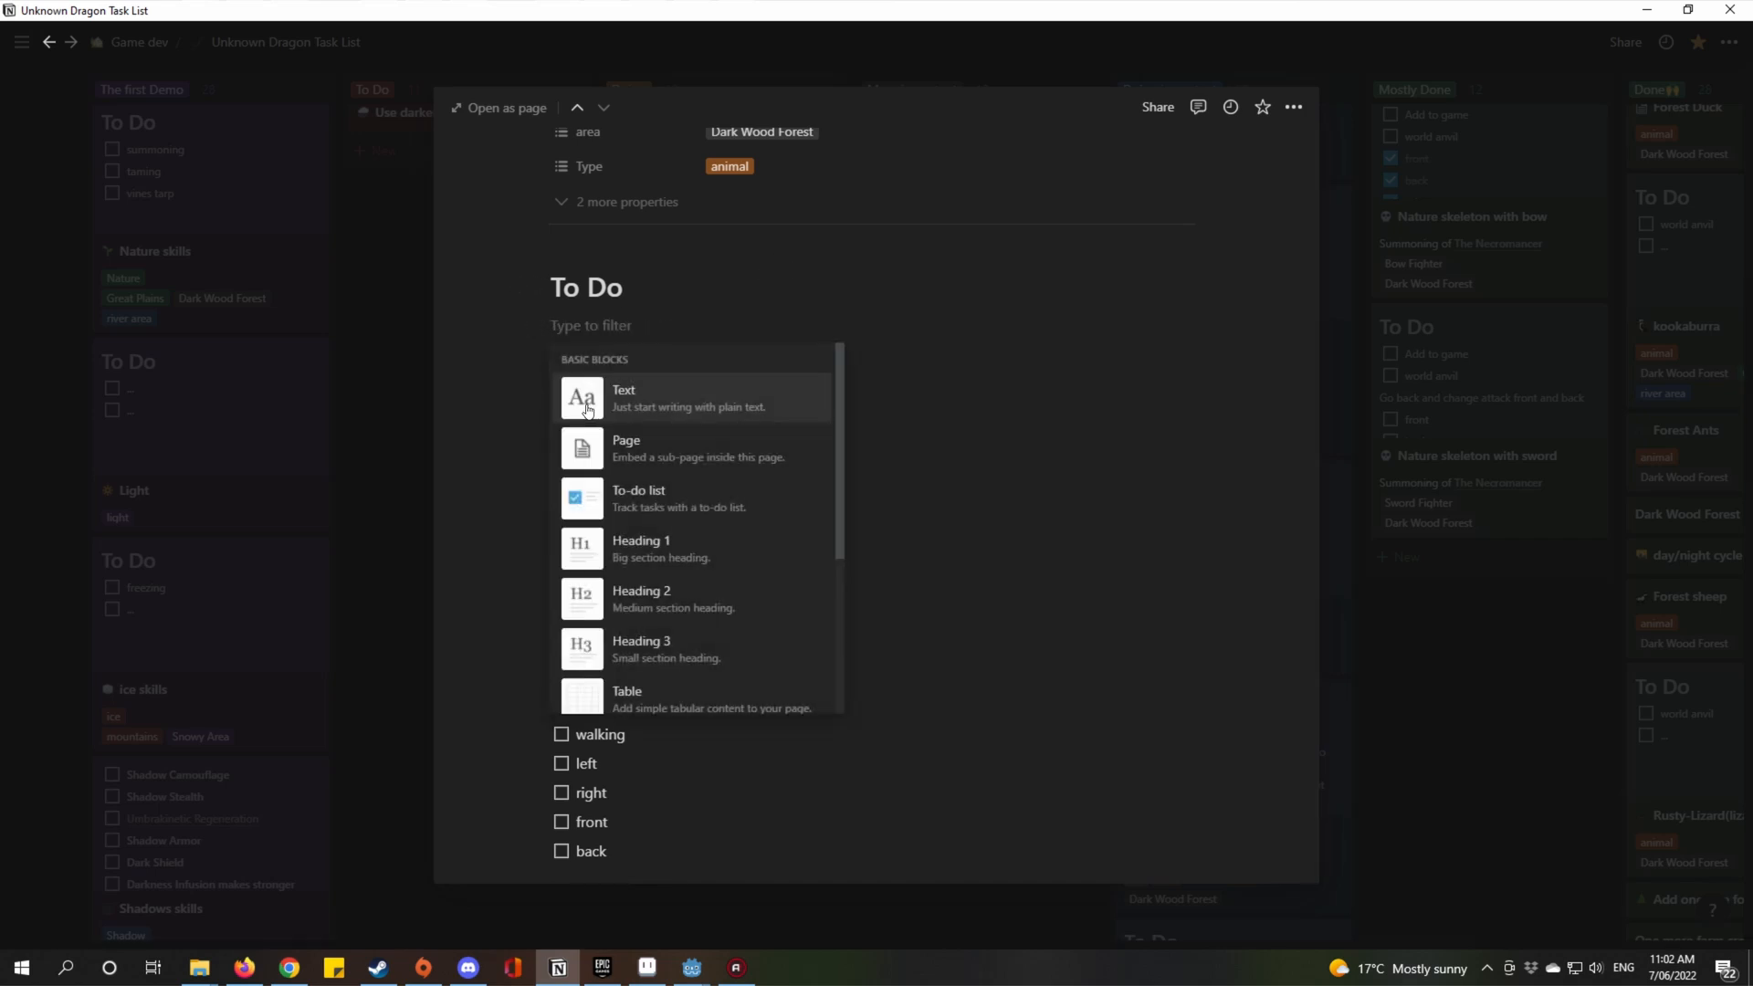
{"action": "left_click", "coordinate": [676, 498]}
{"action": "type", "text": "A"}
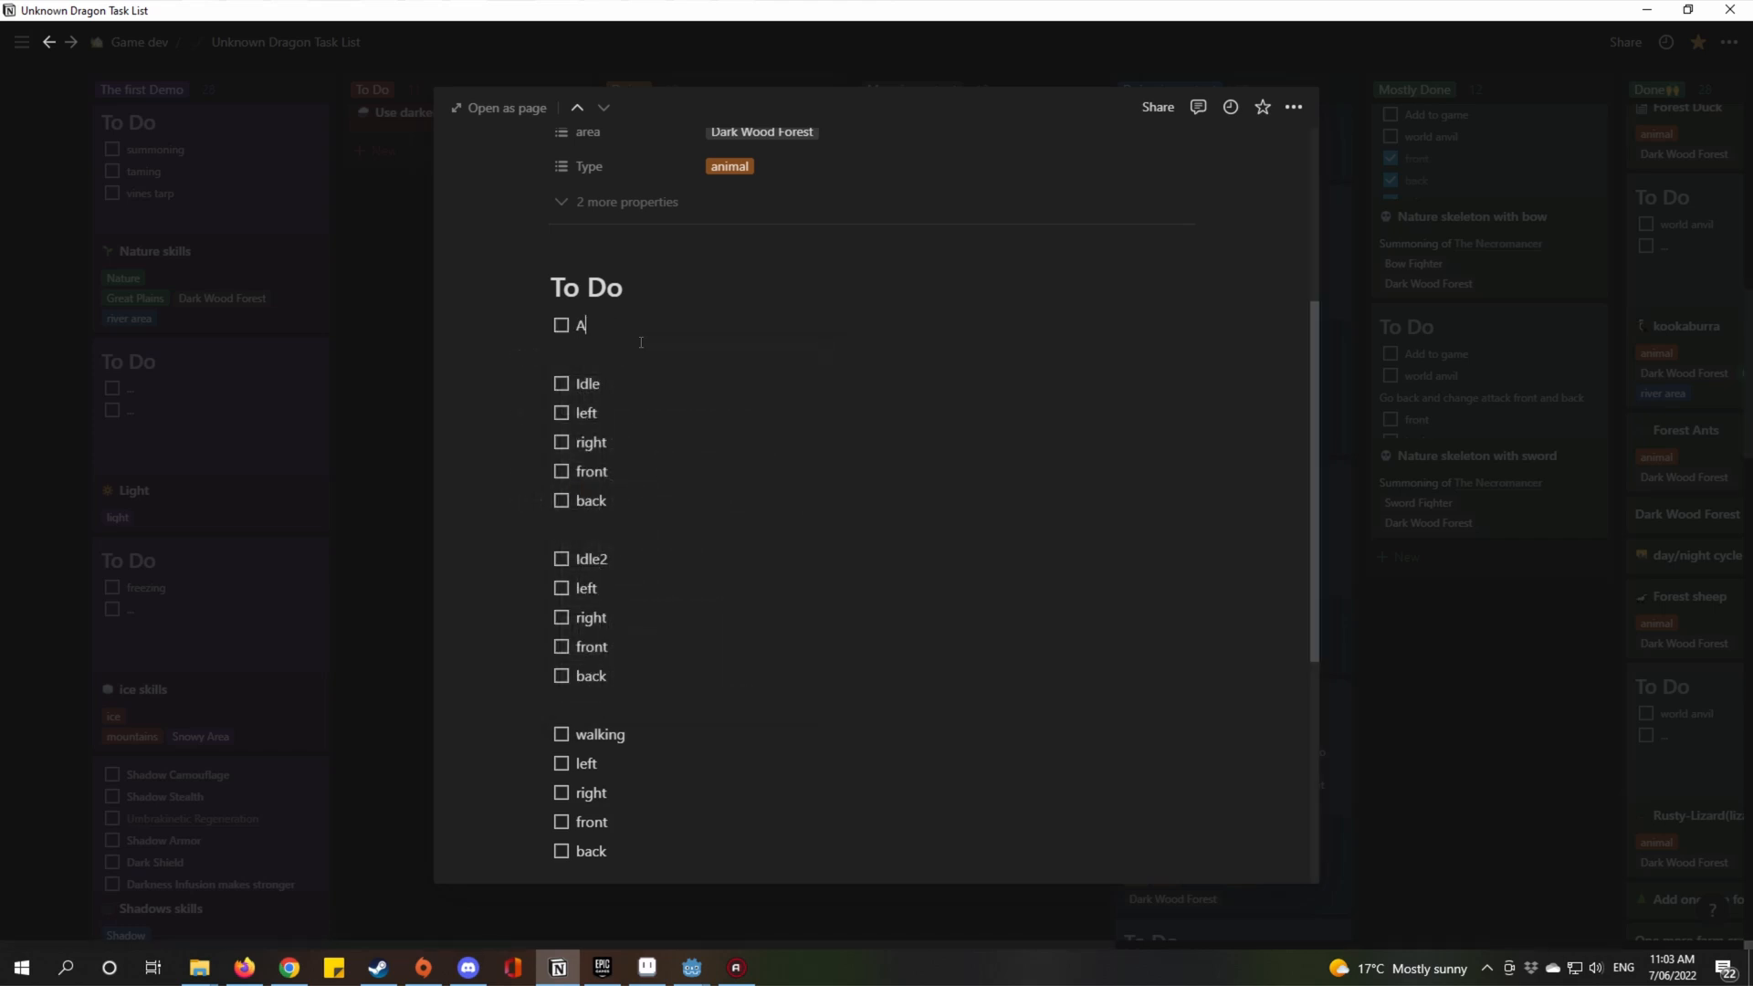
{"action": "type", "text": "dd to ggame"}
{"action": "key", "text": "Left"}
{"action": "key", "text": "Left"}
{"action": "key", "text": "Left"}
{"action": "key", "text": "shift+Left"}
{"action": "key", "text": "BackSpace"}
{"action": "left_click", "coordinate": [672, 320]}
Review the little dog card's properties and checklist, and close the card.
{"action": "scroll", "coordinate": [723, 365], "scroll_direction": "down", "scroll_amount": 5}
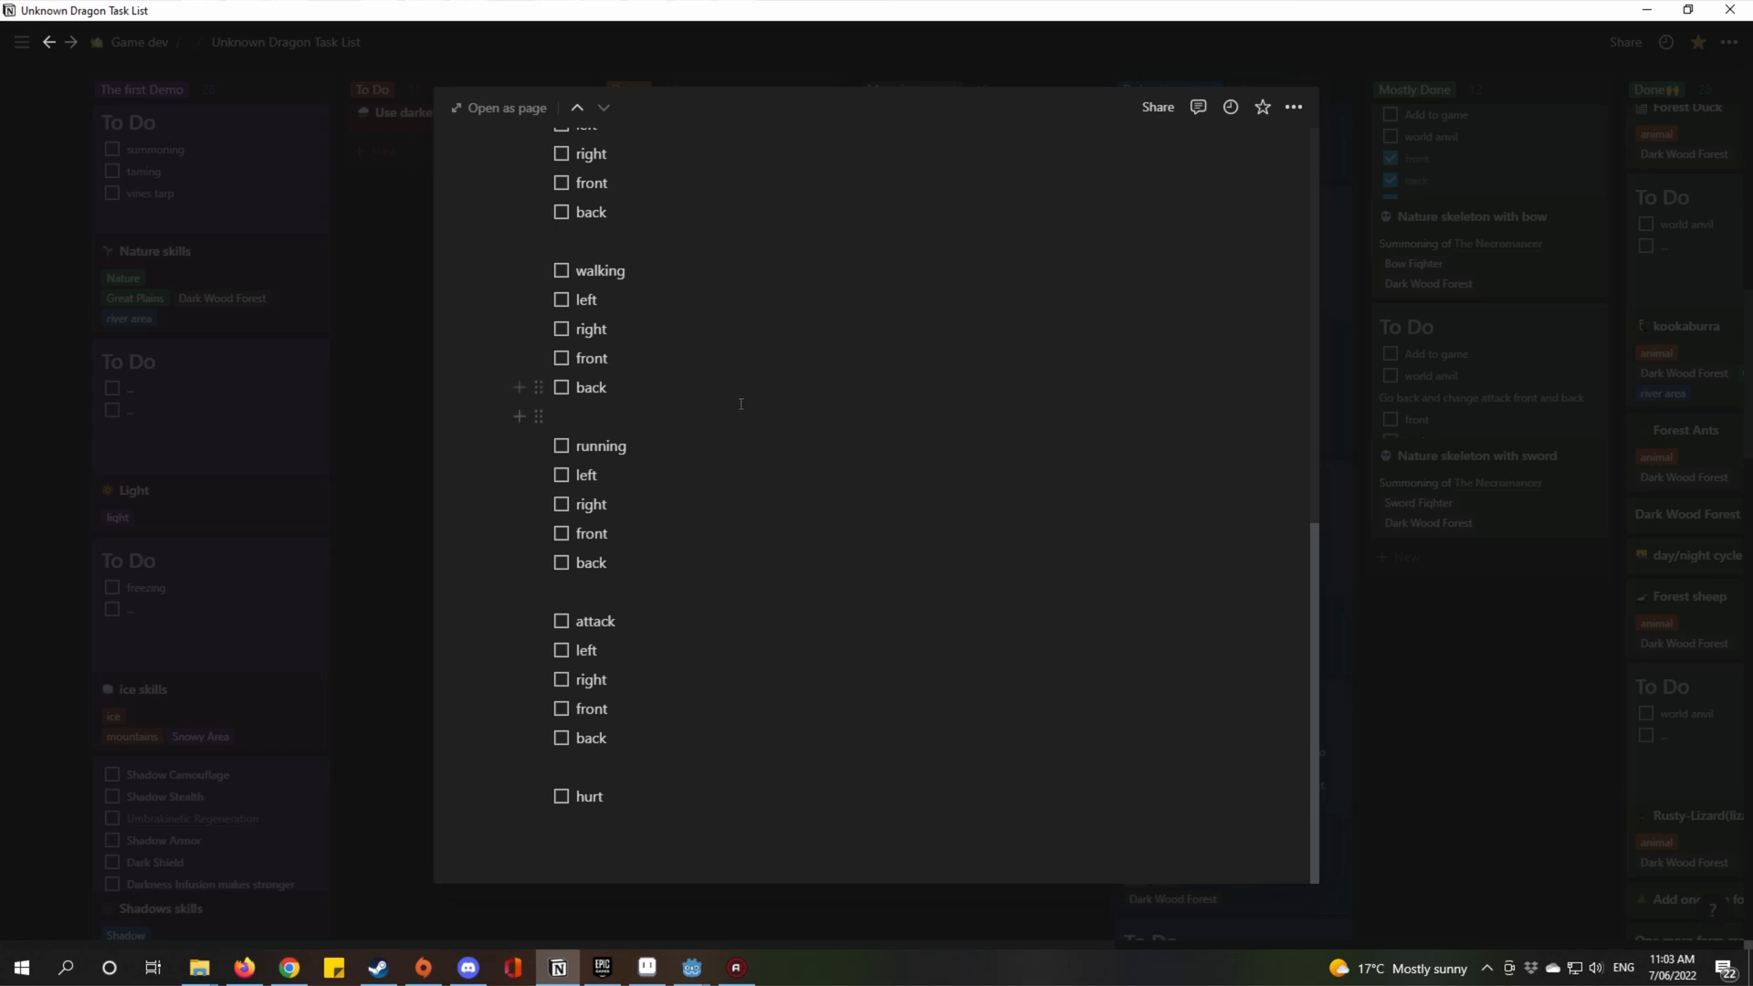
{"action": "scroll", "coordinate": [740, 404], "scroll_direction": "up", "scroll_amount": 9}
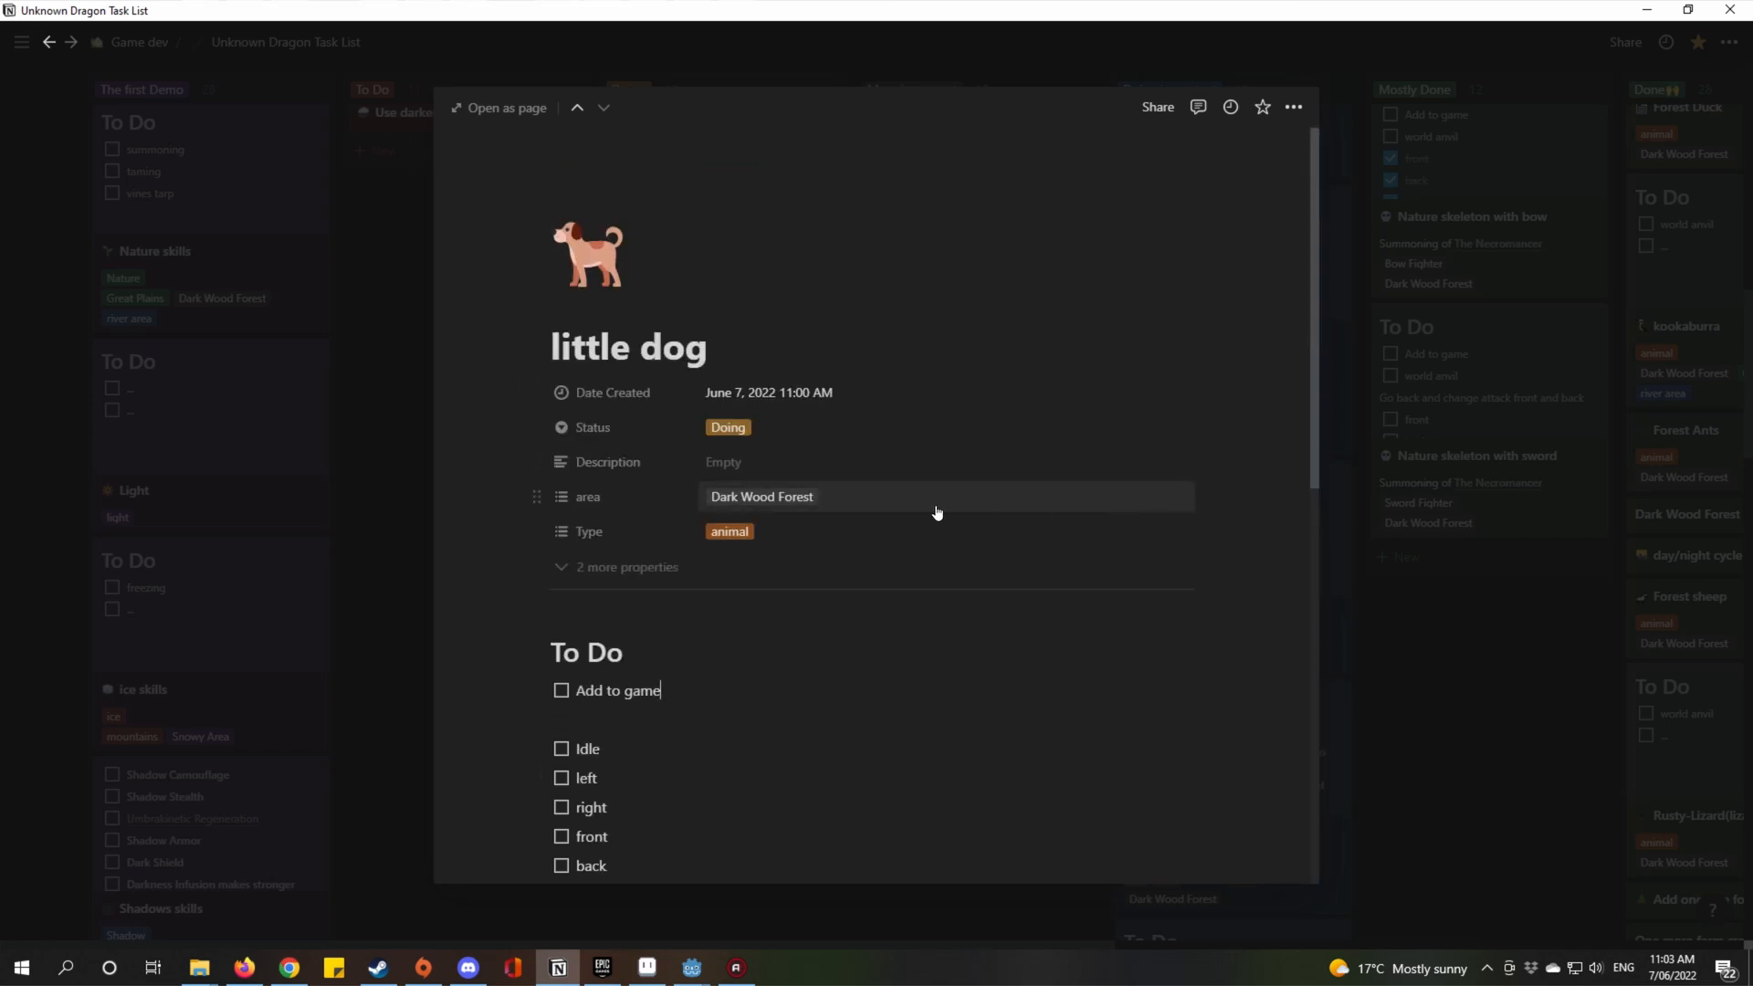
{"action": "scroll", "coordinate": [1327, 446], "scroll_direction": "down", "scroll_amount": 1}
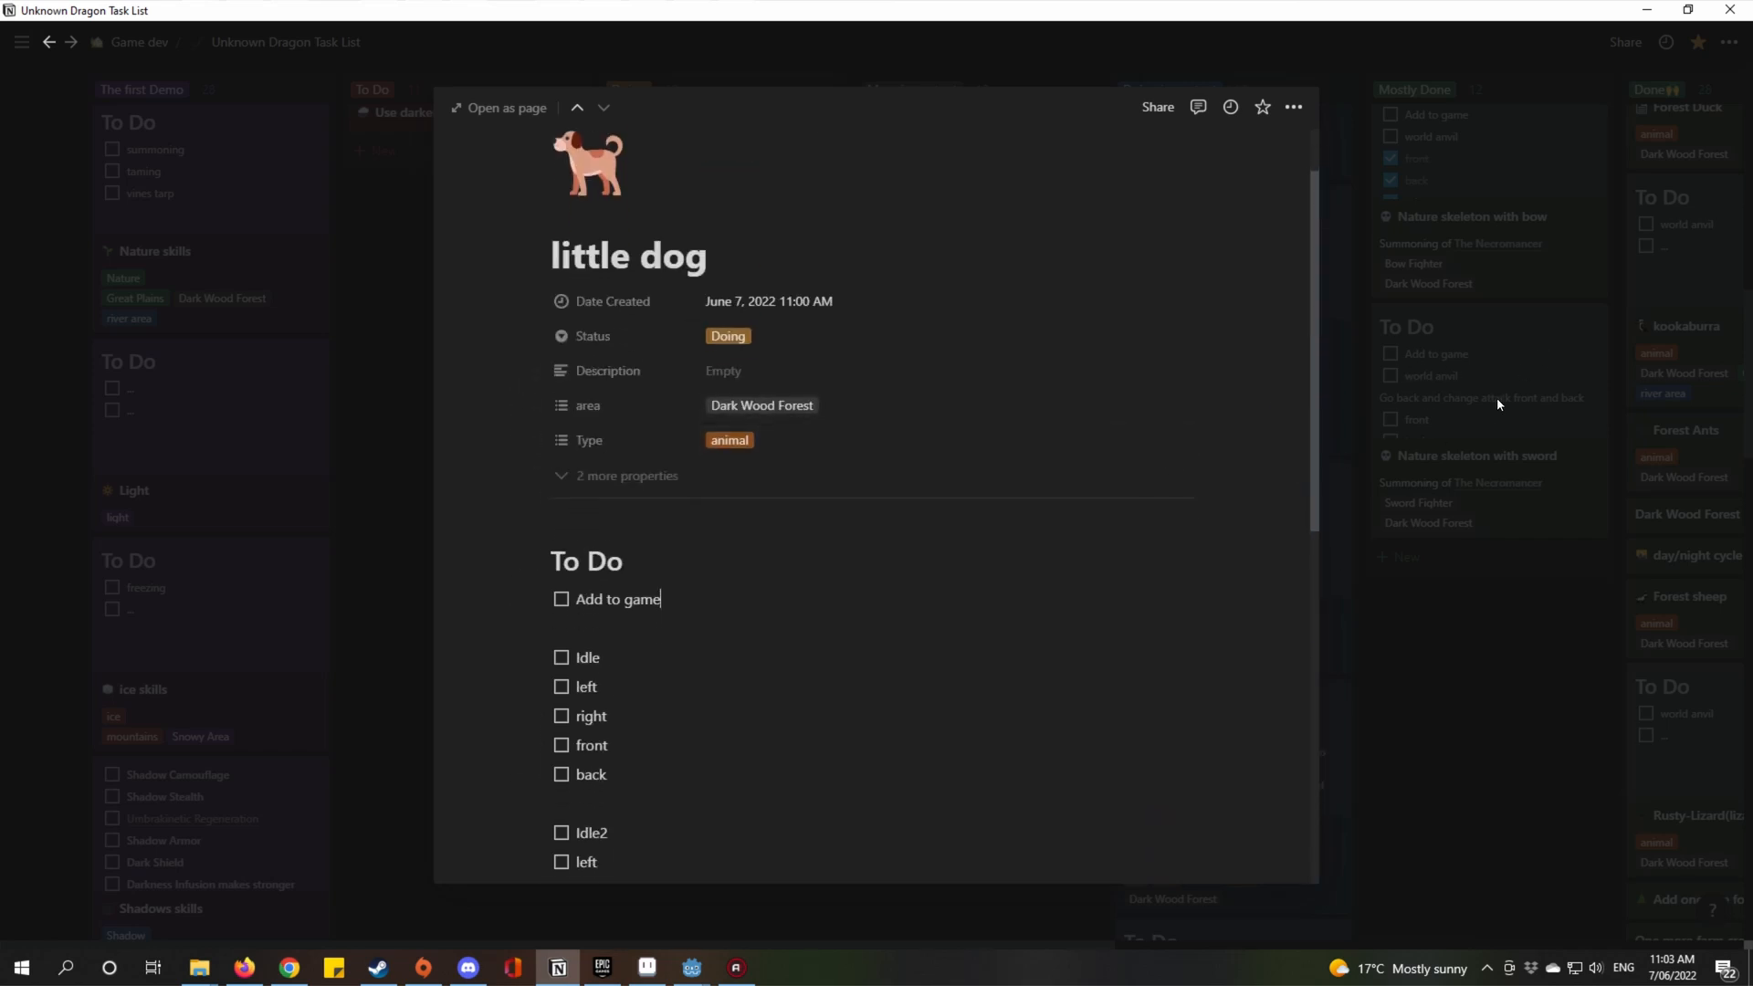
{"action": "left_click", "coordinate": [1466, 590]}
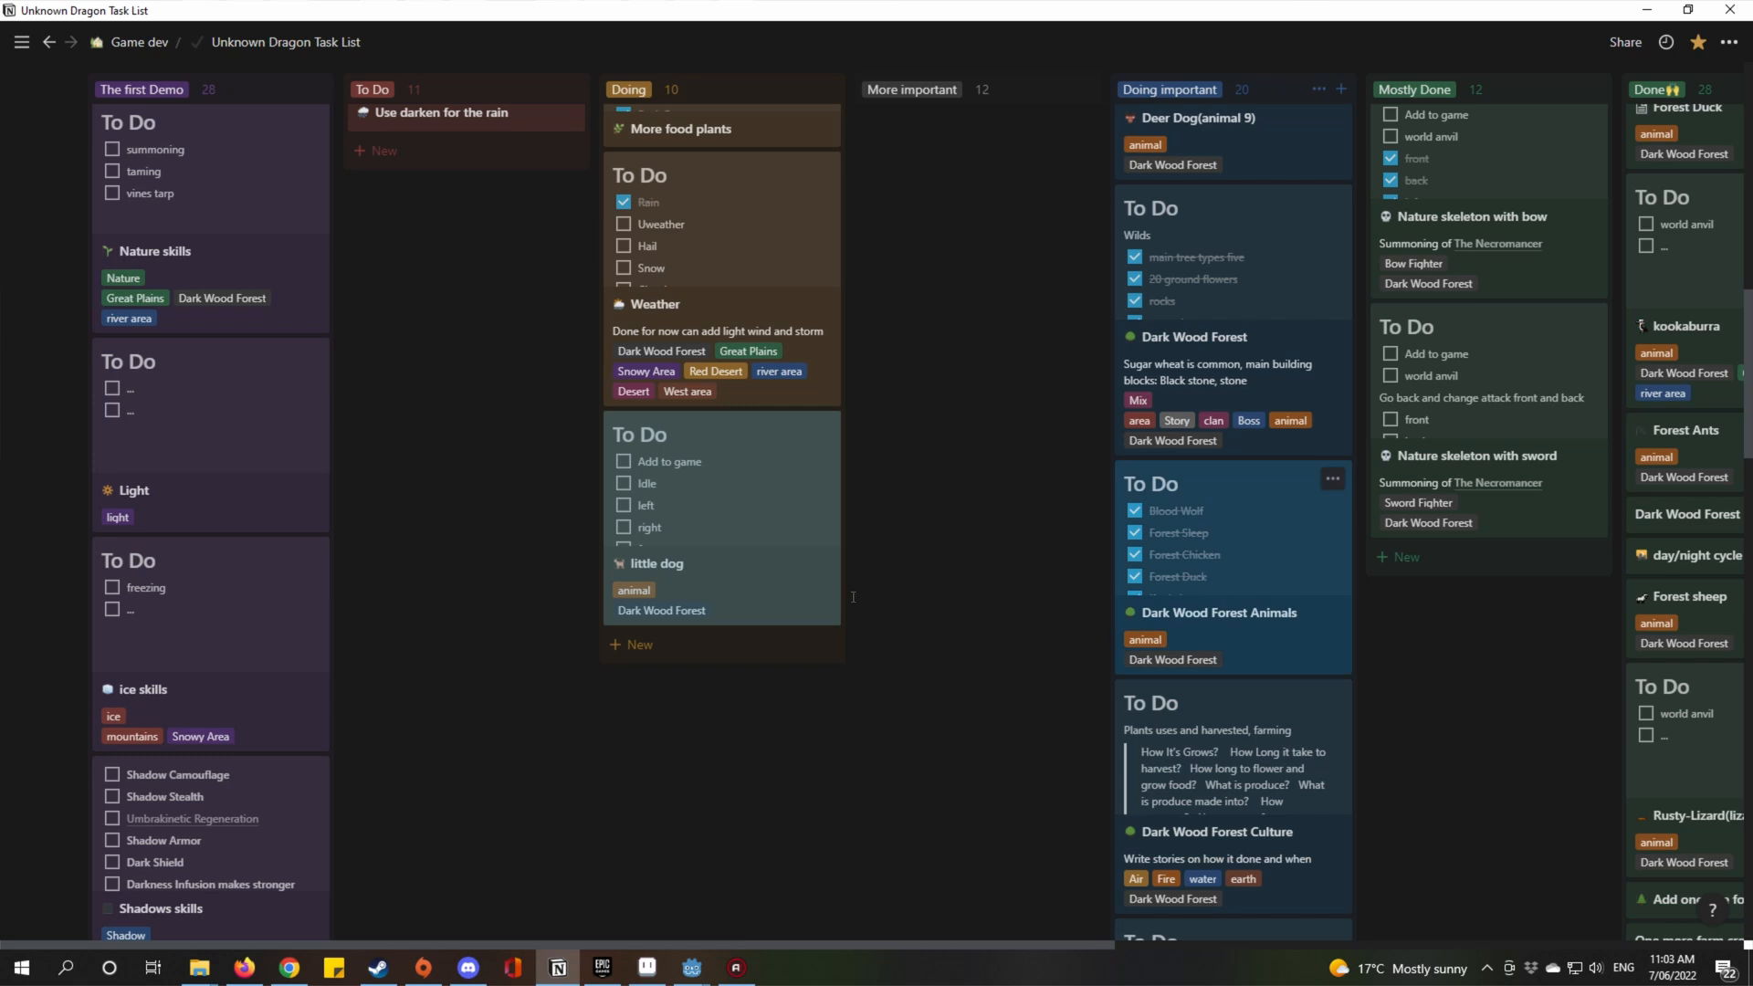
Move the little dog card from Doing to the Doing important column, directly below Deer Dog(animal 9).
{"action": "scroll", "coordinate": [762, 588], "scroll_direction": "up", "scroll_amount": 2}
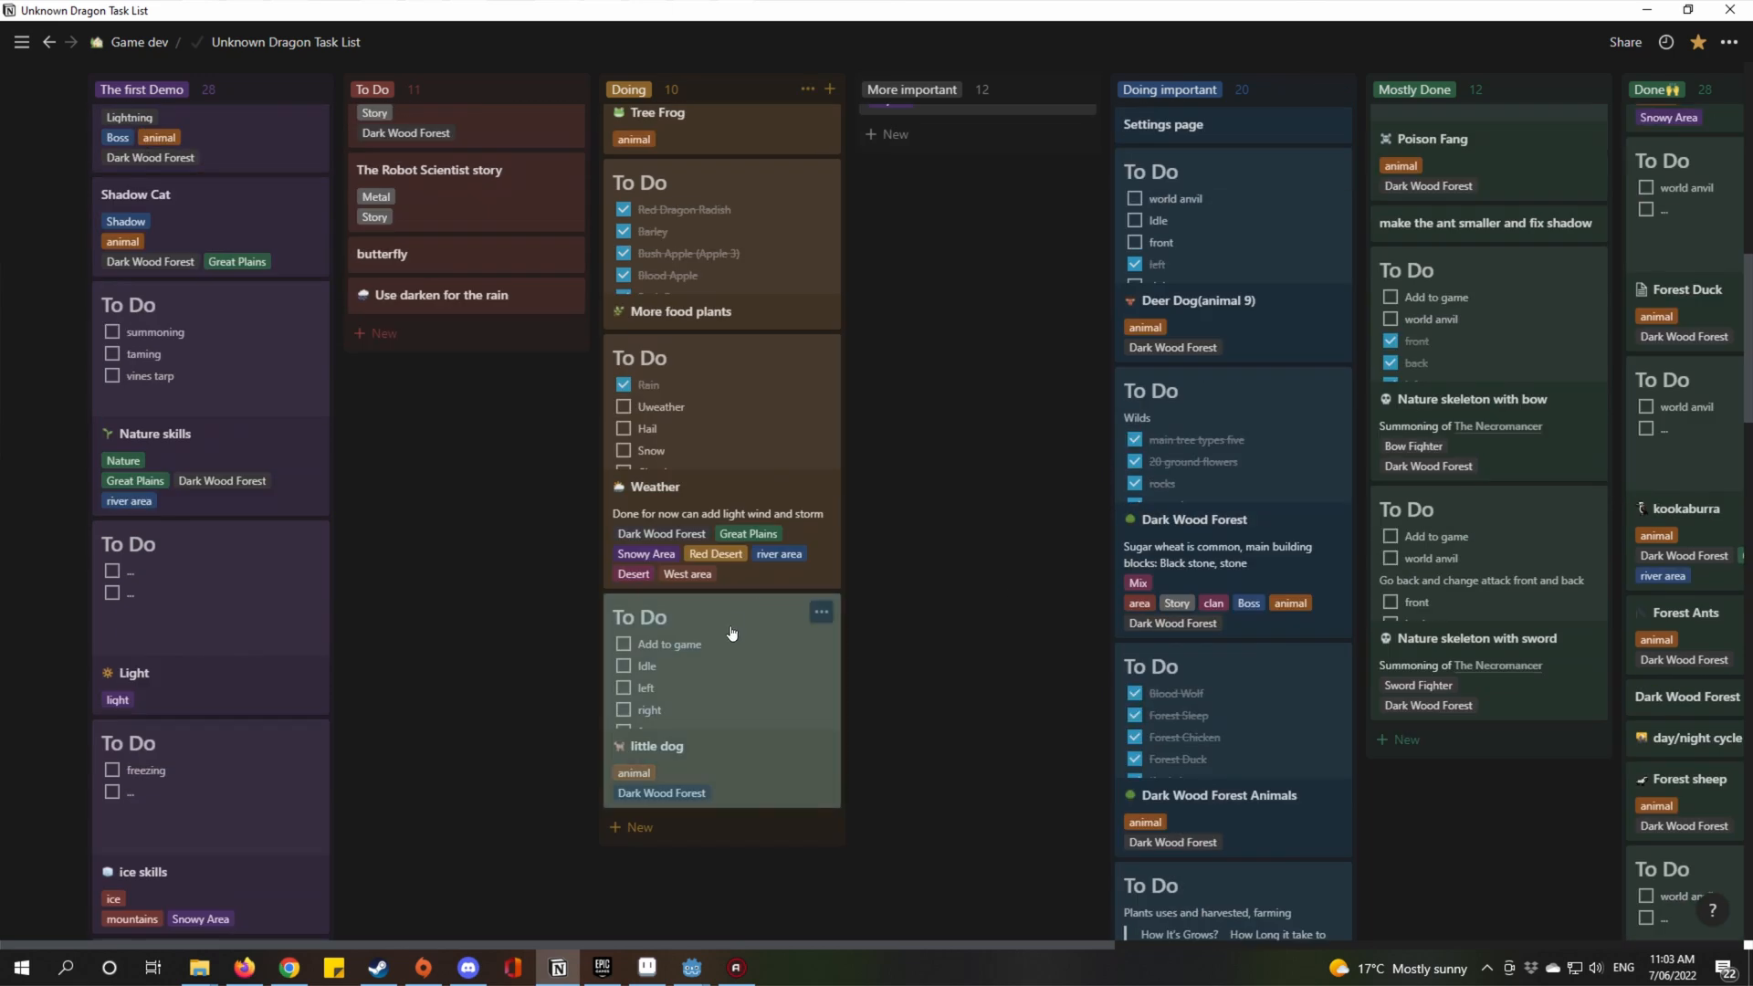
{"action": "left_click_drag", "start_coordinate": [689, 666], "coordinate": [1219, 369]}
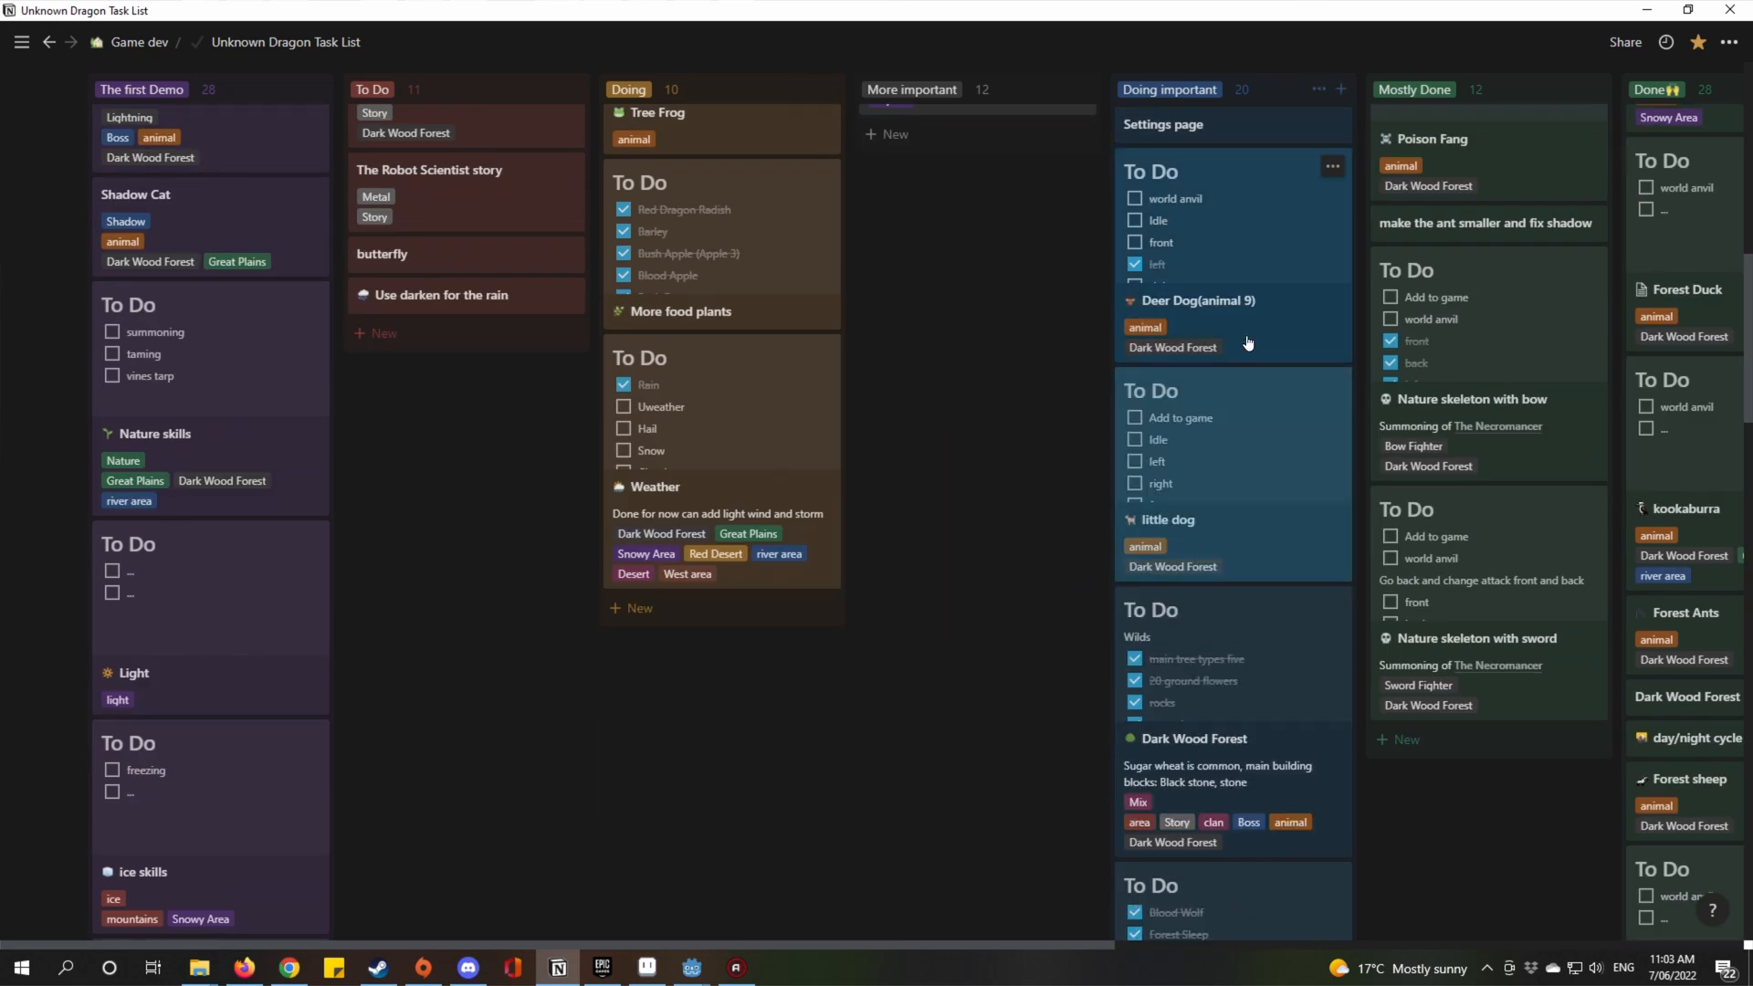
{"action": "scroll", "coordinate": [1260, 603], "scroll_direction": "up", "scroll_amount": 2}
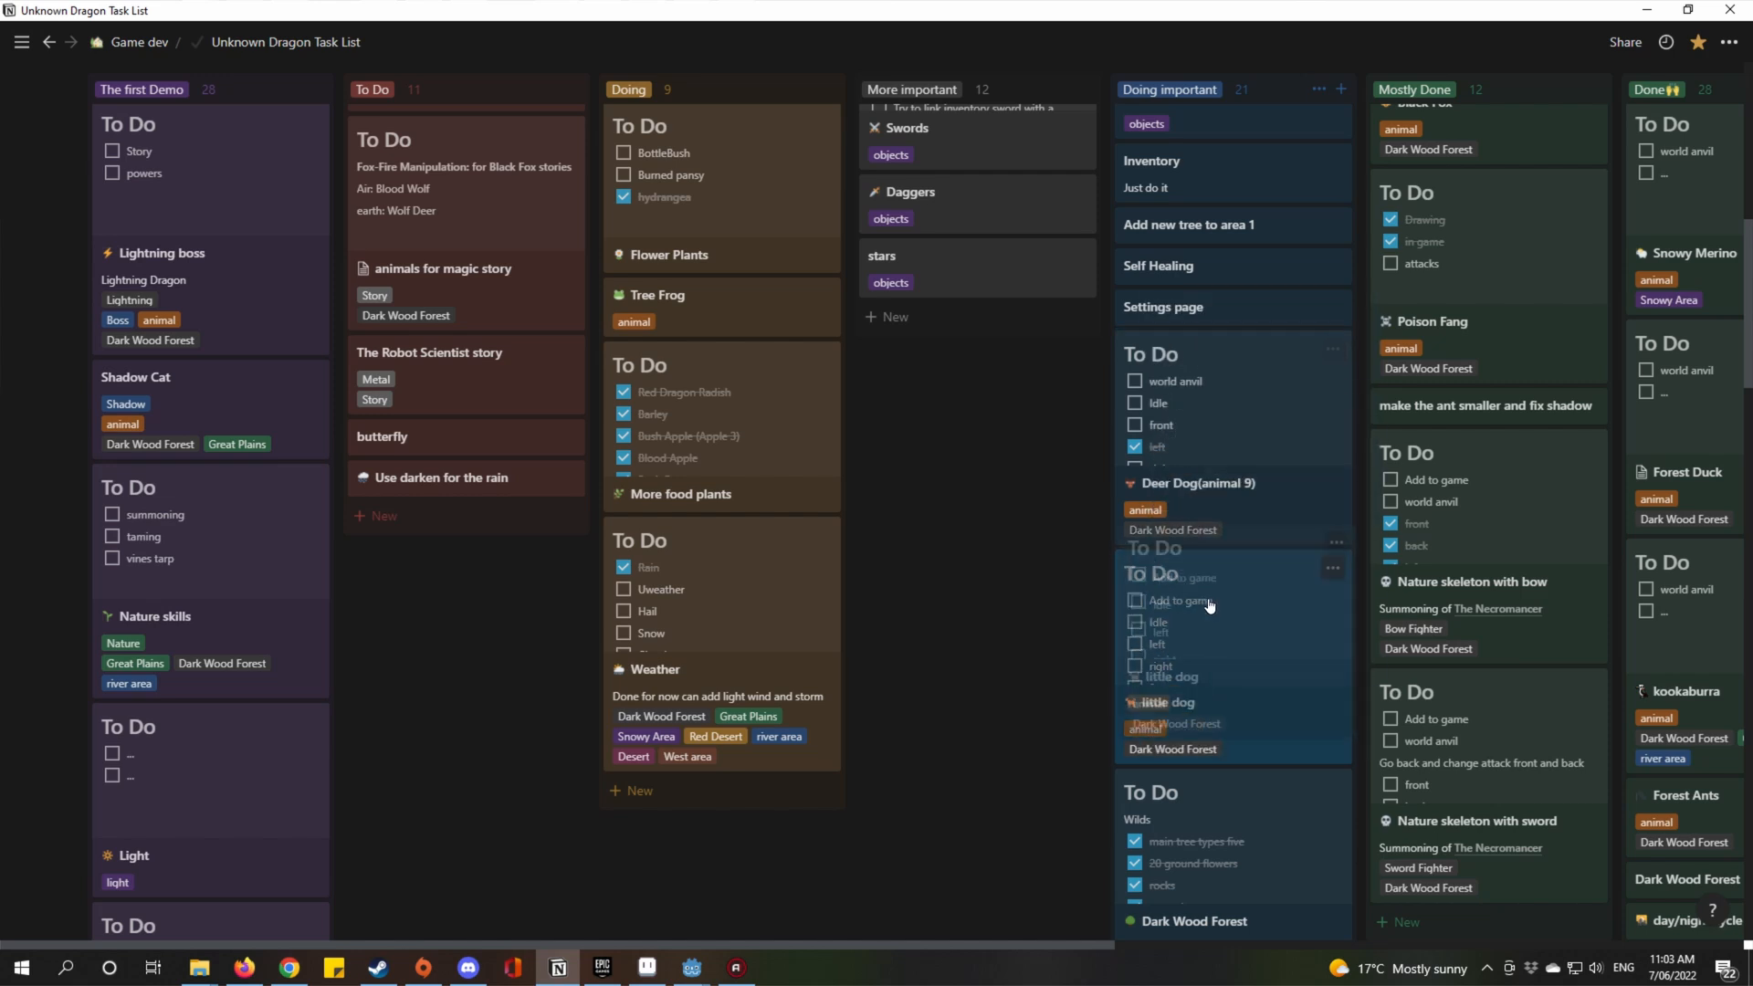
Open the Deer Dog(animal 9) card, review its idle, walking and running checklist, and close the card.
{"action": "scroll", "coordinate": [1253, 356], "scroll_direction": "down", "scroll_amount": 1}
{"action": "left_click", "coordinate": [1253, 356]}
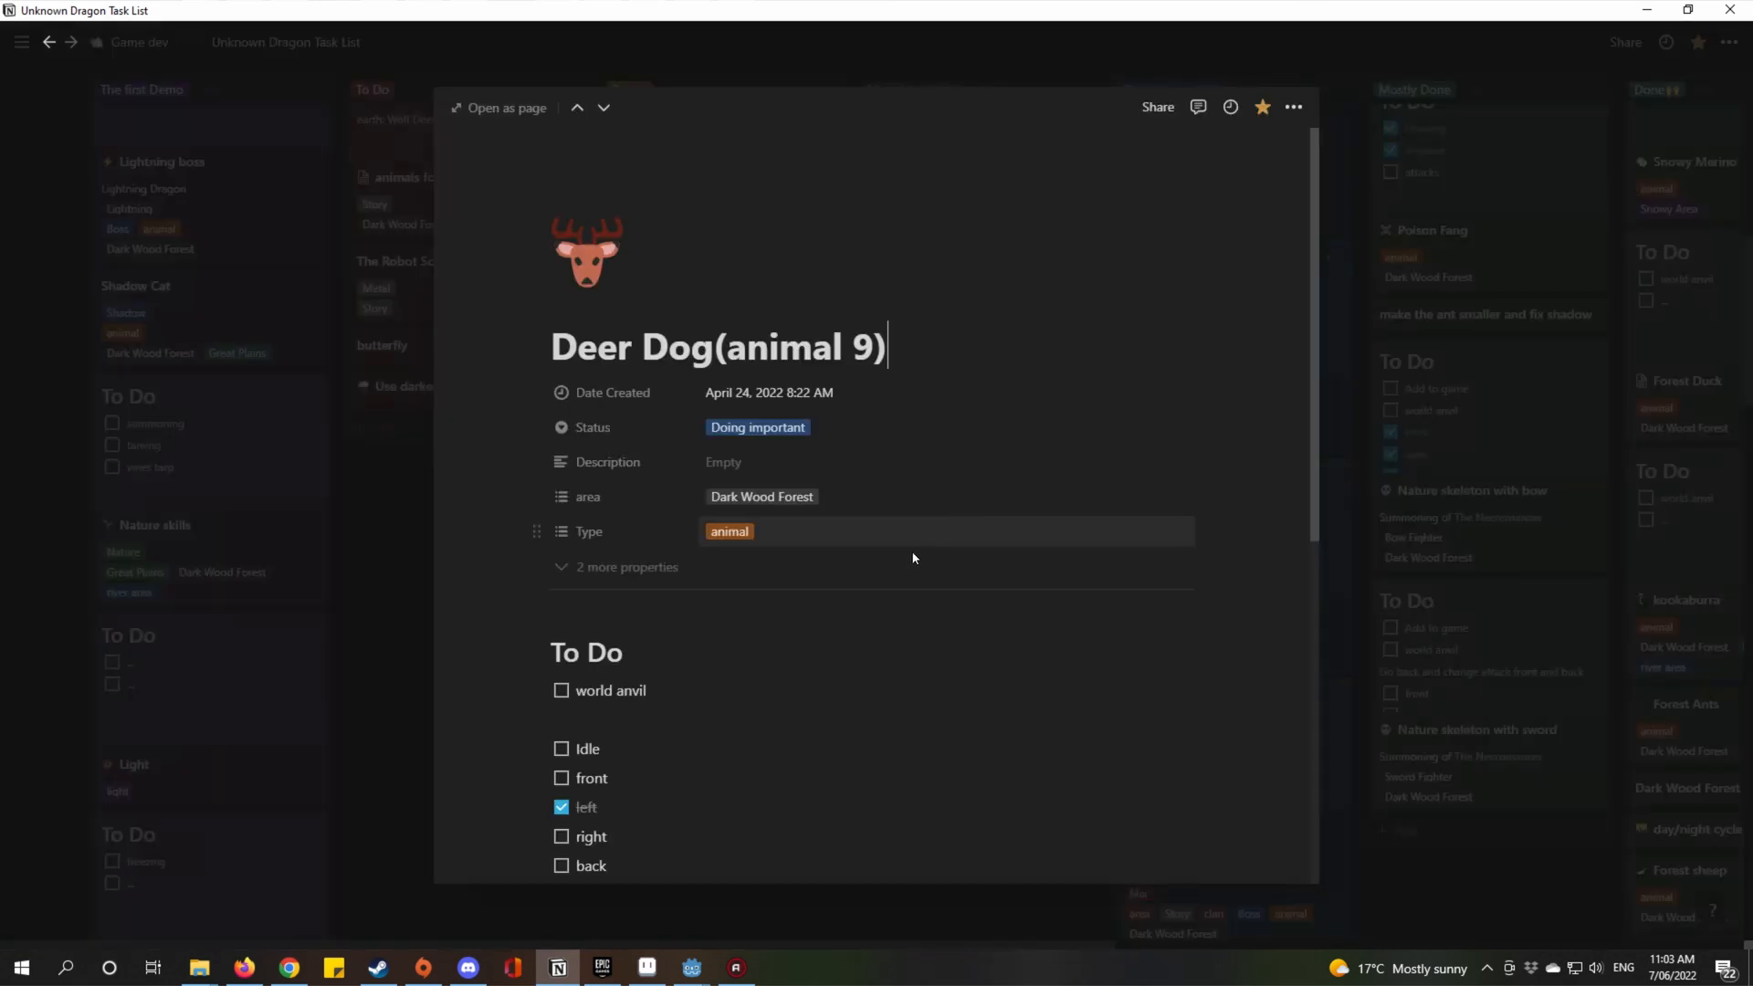
{"action": "scroll", "coordinate": [916, 559], "scroll_direction": "down", "scroll_amount": 3}
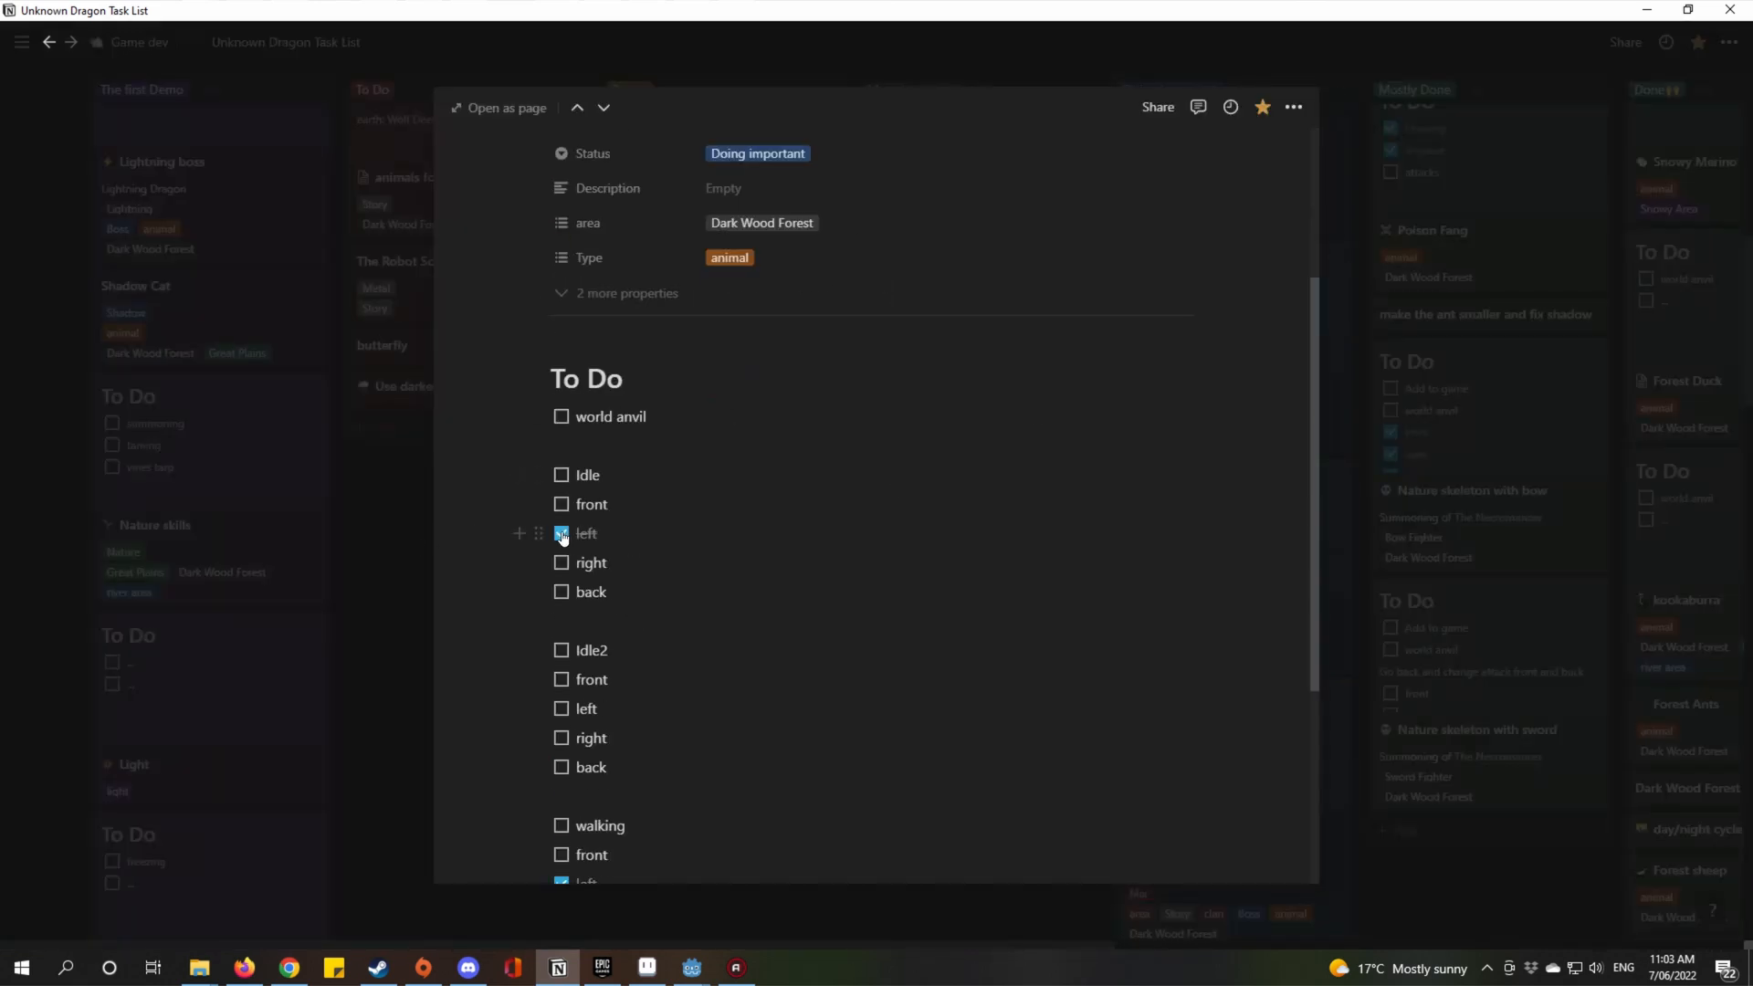
{"action": "scroll", "coordinate": [560, 538], "scroll_direction": "down", "scroll_amount": 2}
{"action": "scroll", "coordinate": [577, 699], "scroll_direction": "down", "scroll_amount": 1}
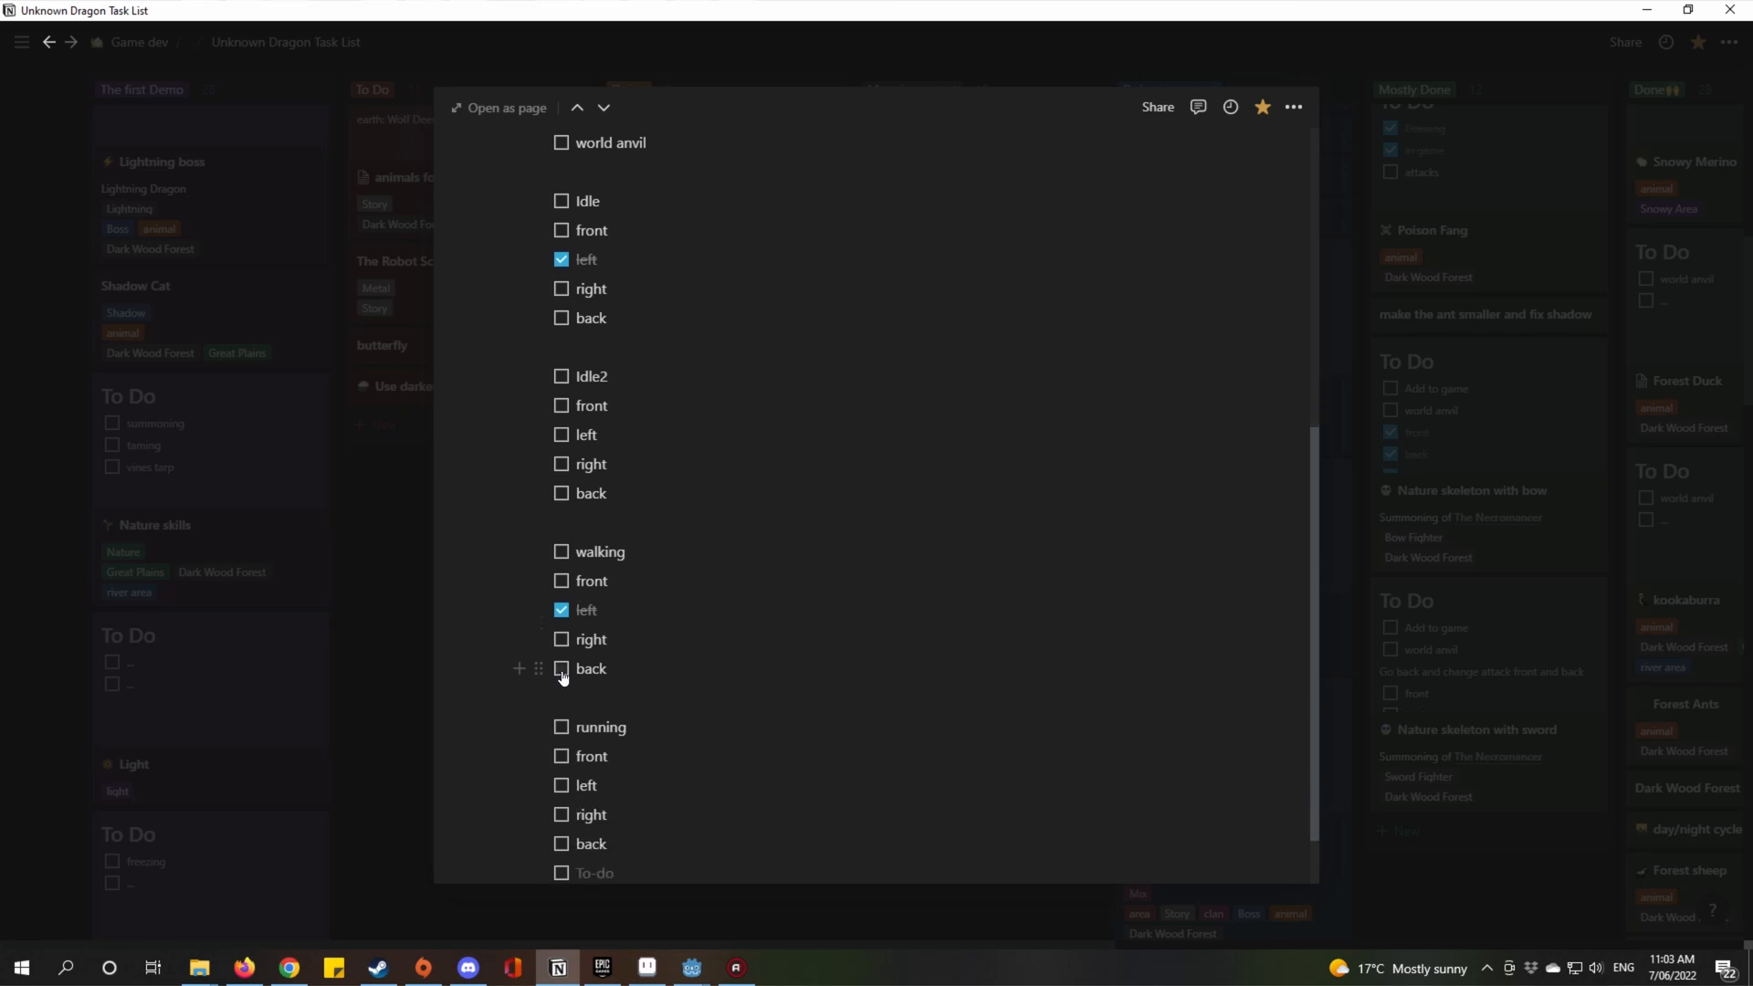
{"action": "scroll", "coordinate": [563, 623], "scroll_direction": "down", "scroll_amount": 1}
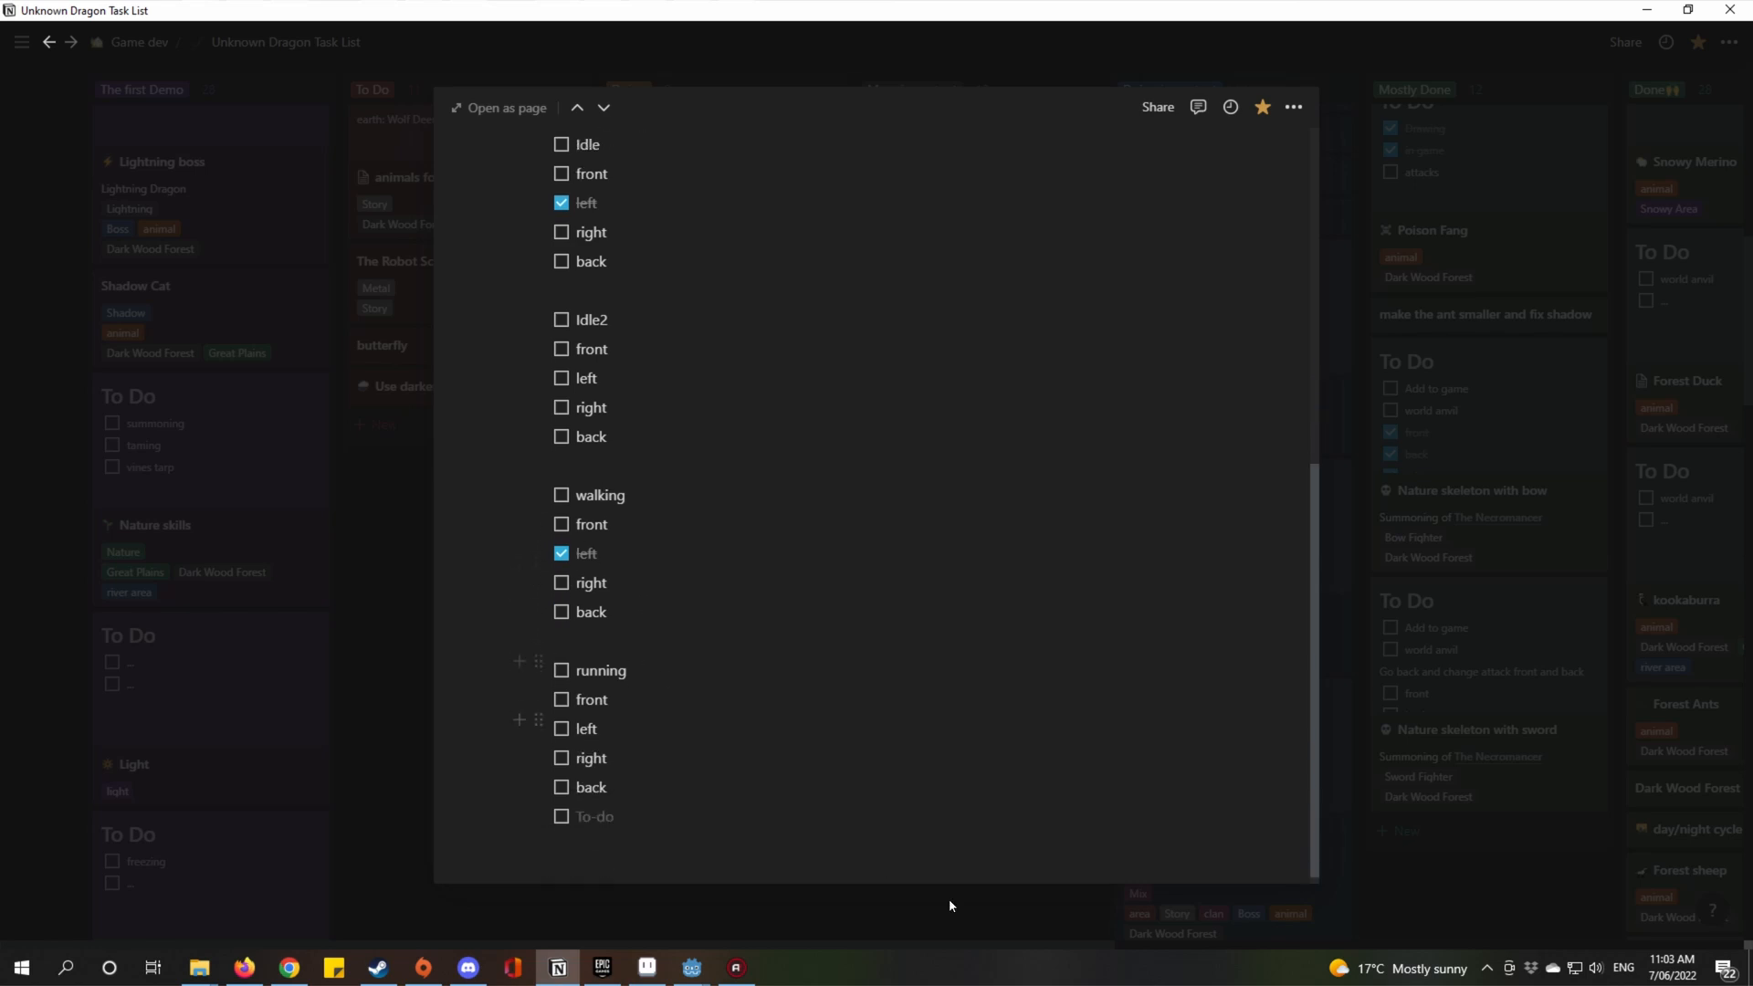
{"action": "left_click", "coordinate": [1357, 488]}
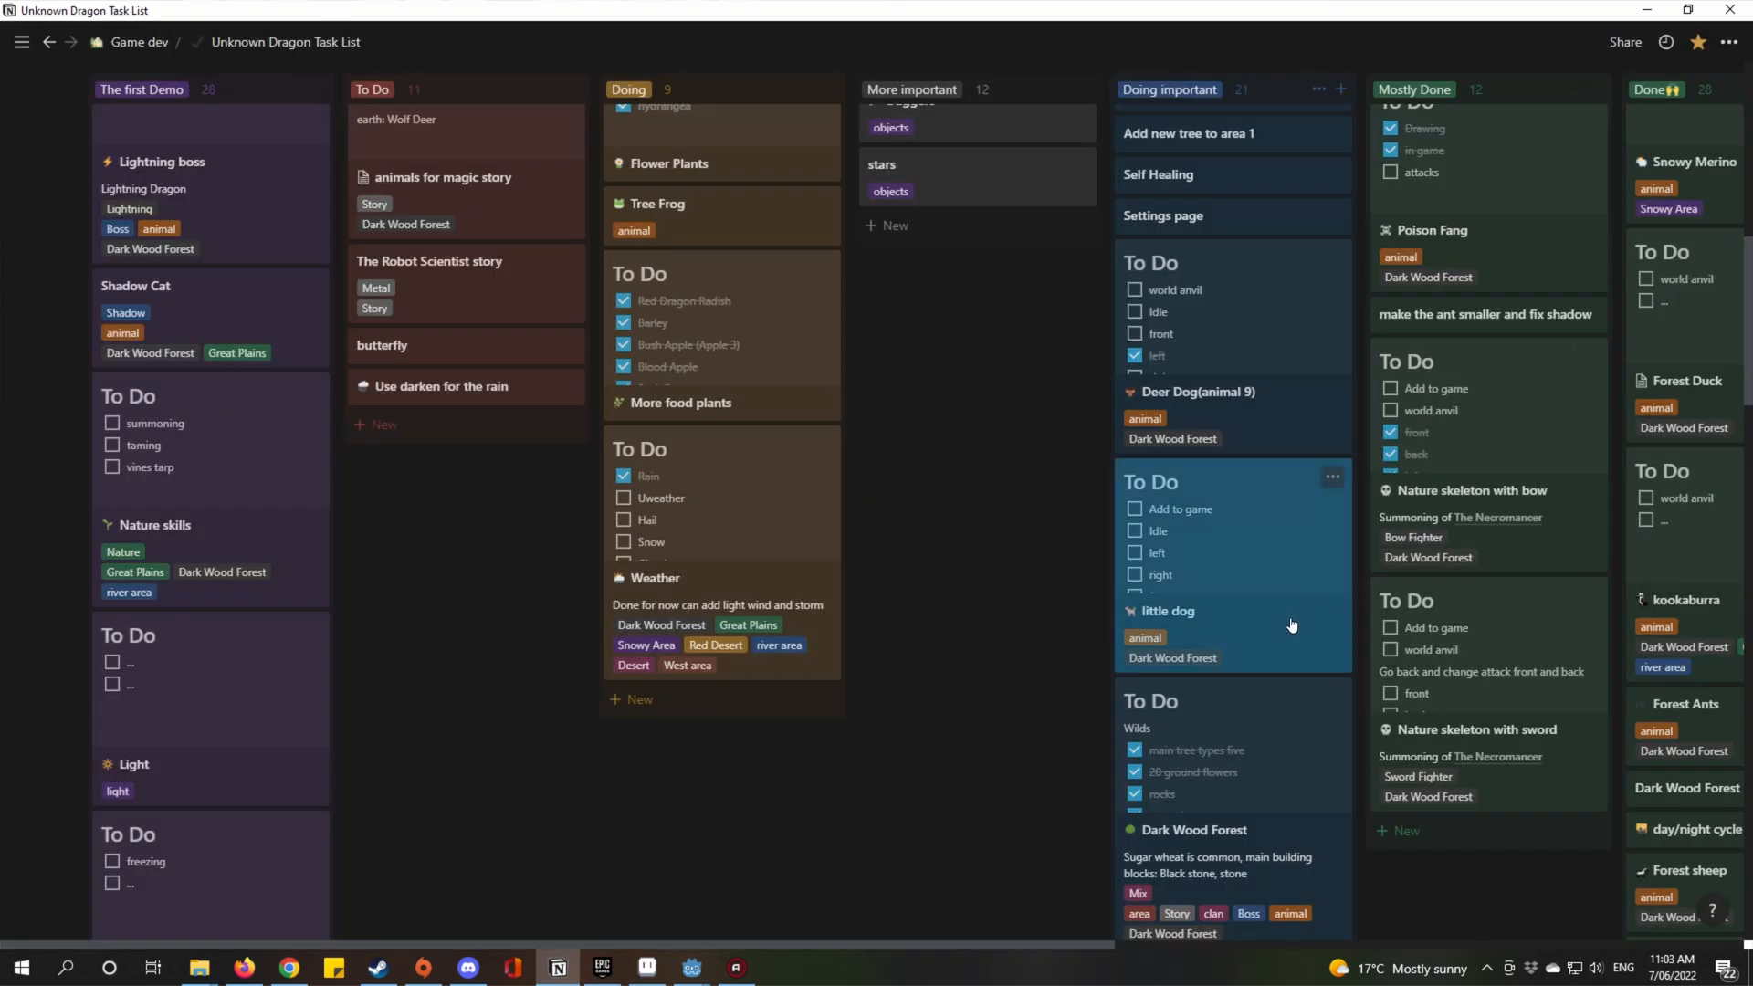
Switch to Aseprite and bring up the animal 9.aseprite sprite.
{"action": "left_click", "coordinate": [659, 975]}
{"action": "left_click_drag", "start_coordinate": [1023, 379], "coordinate": [983, 373]}
{"action": "left_click", "coordinate": [178, 56]}
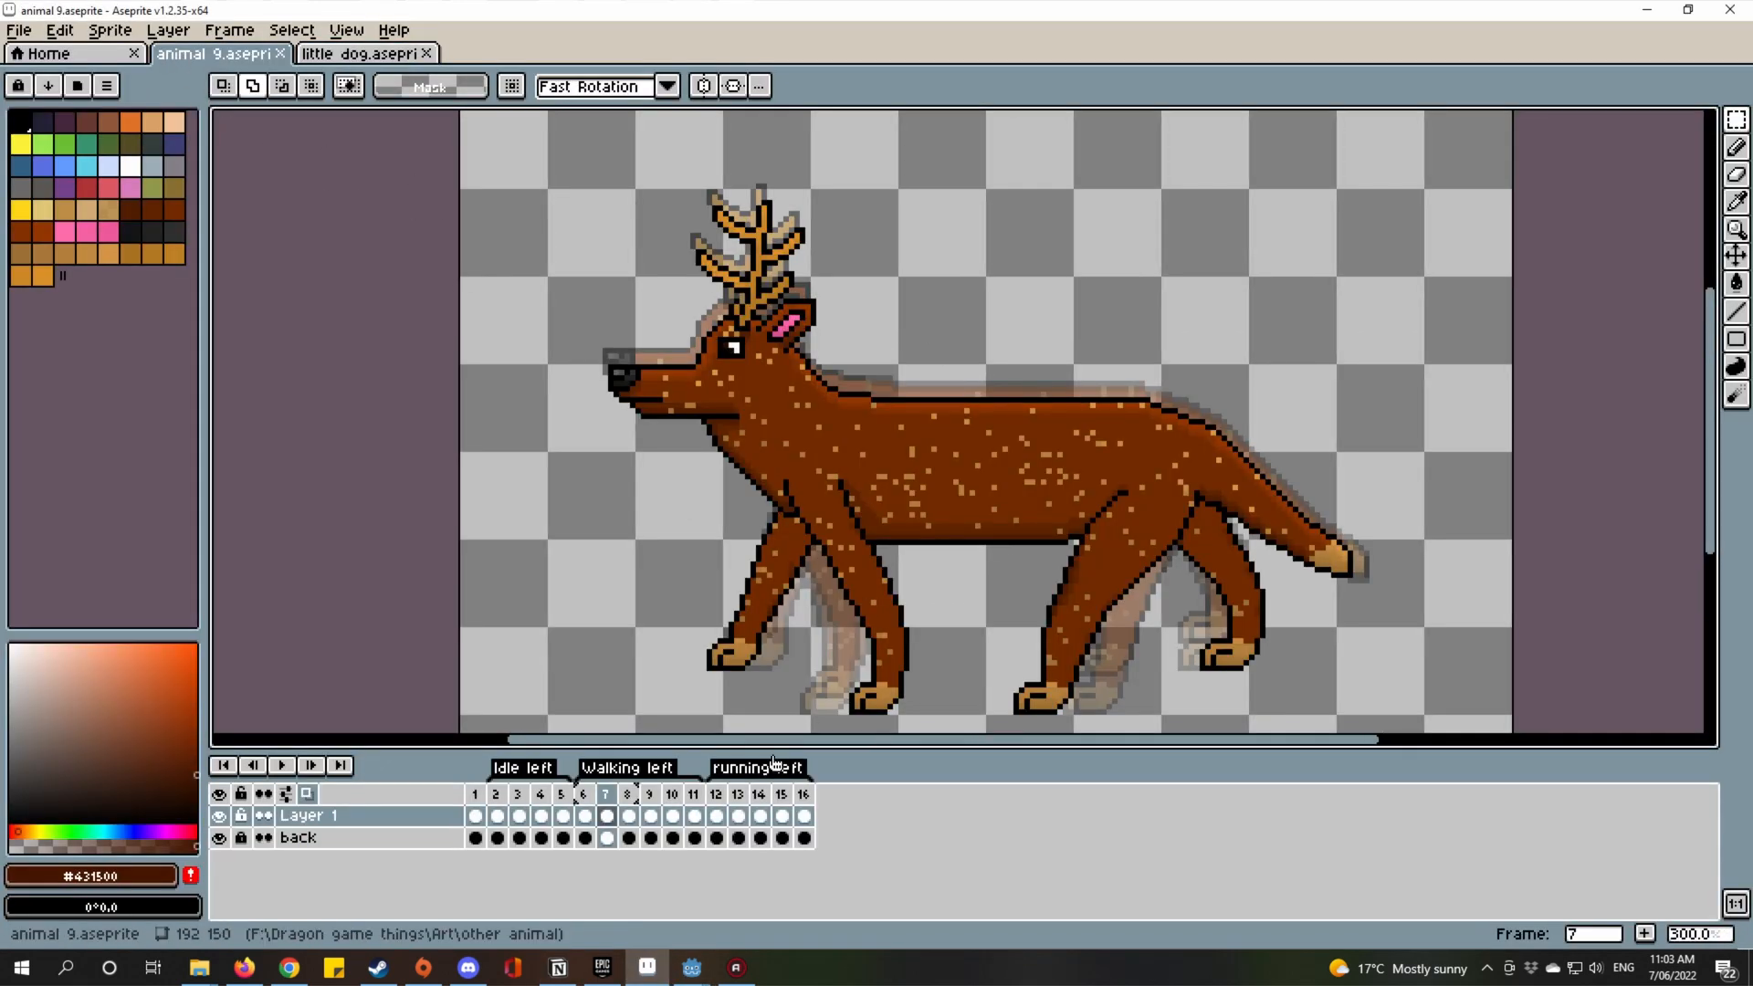
Compare the deer dog's leg poses across frames 7 to 10 of the Walking left animation.
{"action": "left_click", "coordinate": [652, 799]}
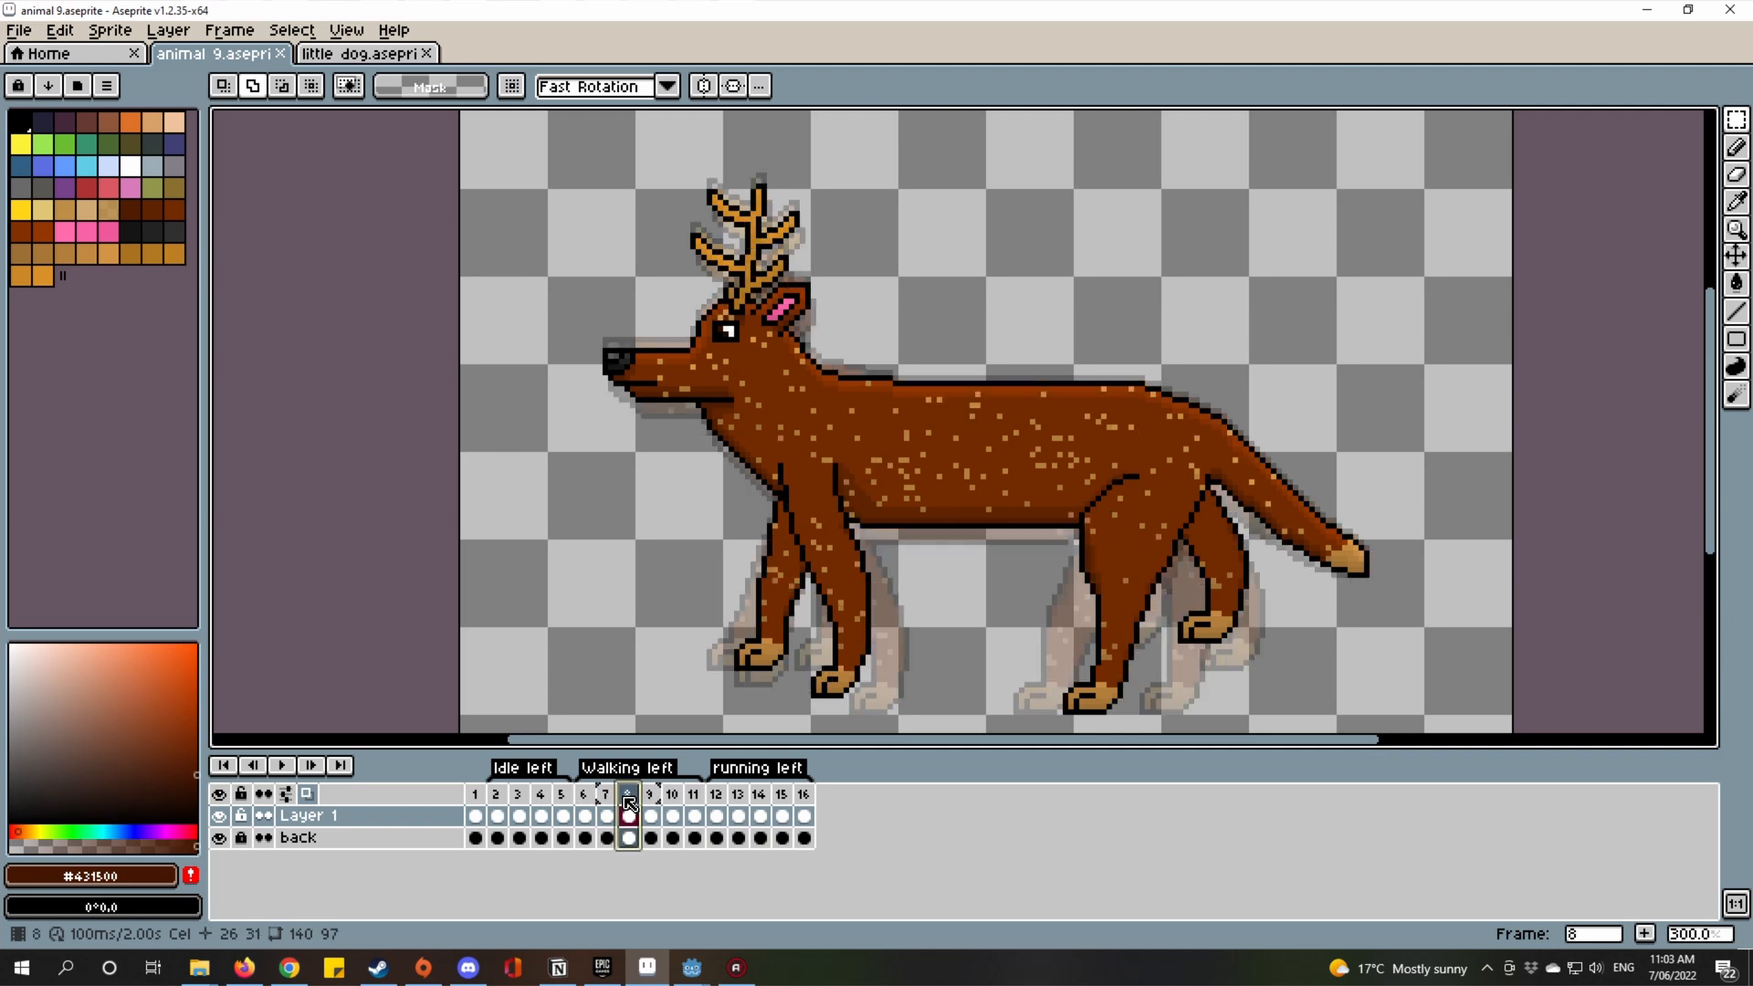
{"action": "left_click", "coordinate": [673, 795]}
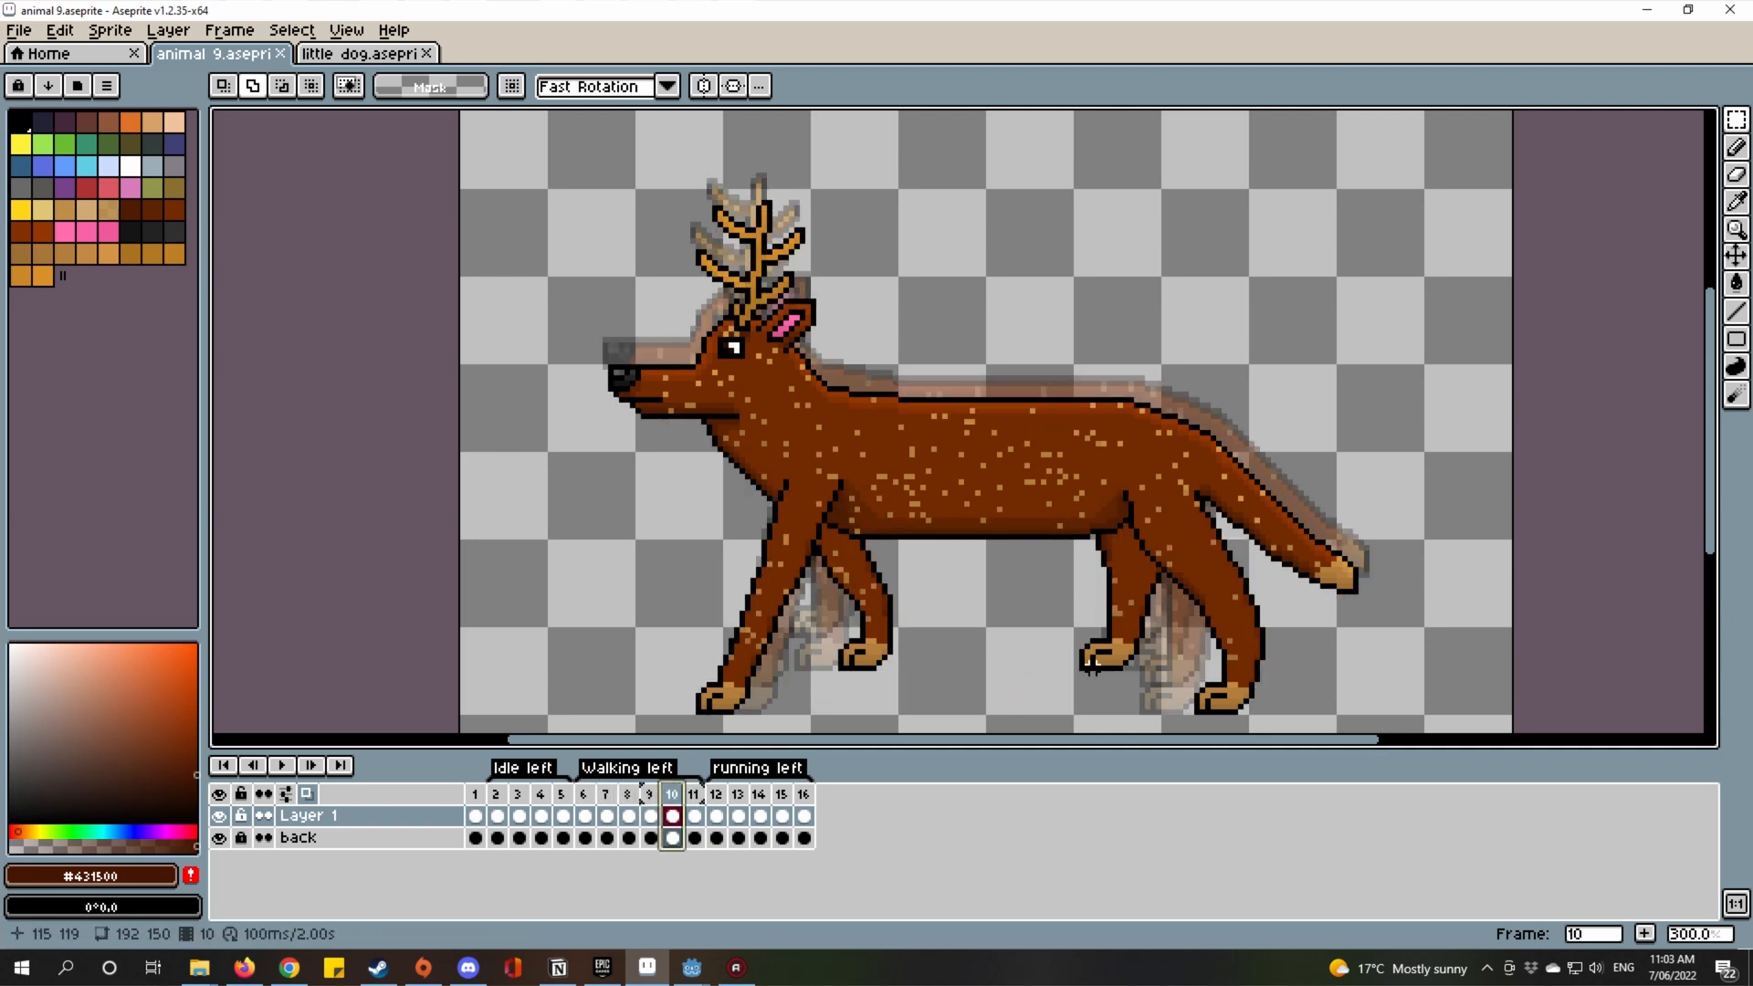
{"action": "left_click_drag", "start_coordinate": [1084, 663], "coordinate": [1143, 601]}
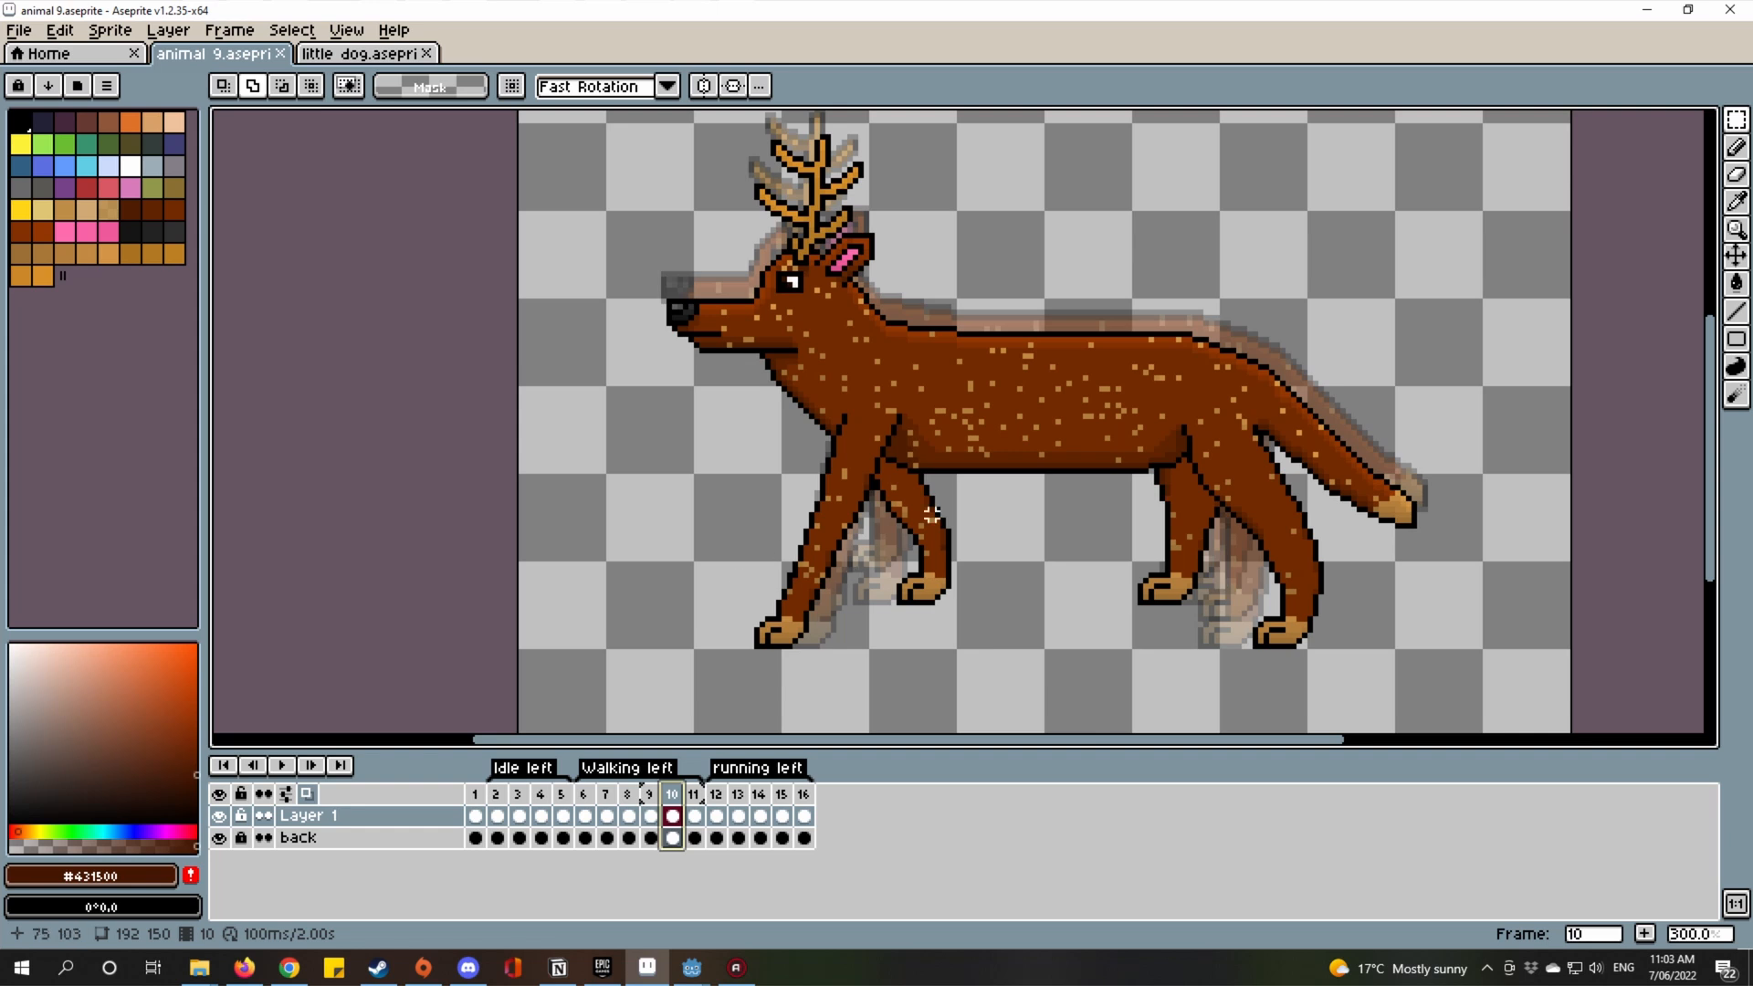
{"action": "left_click", "coordinate": [605, 794]}
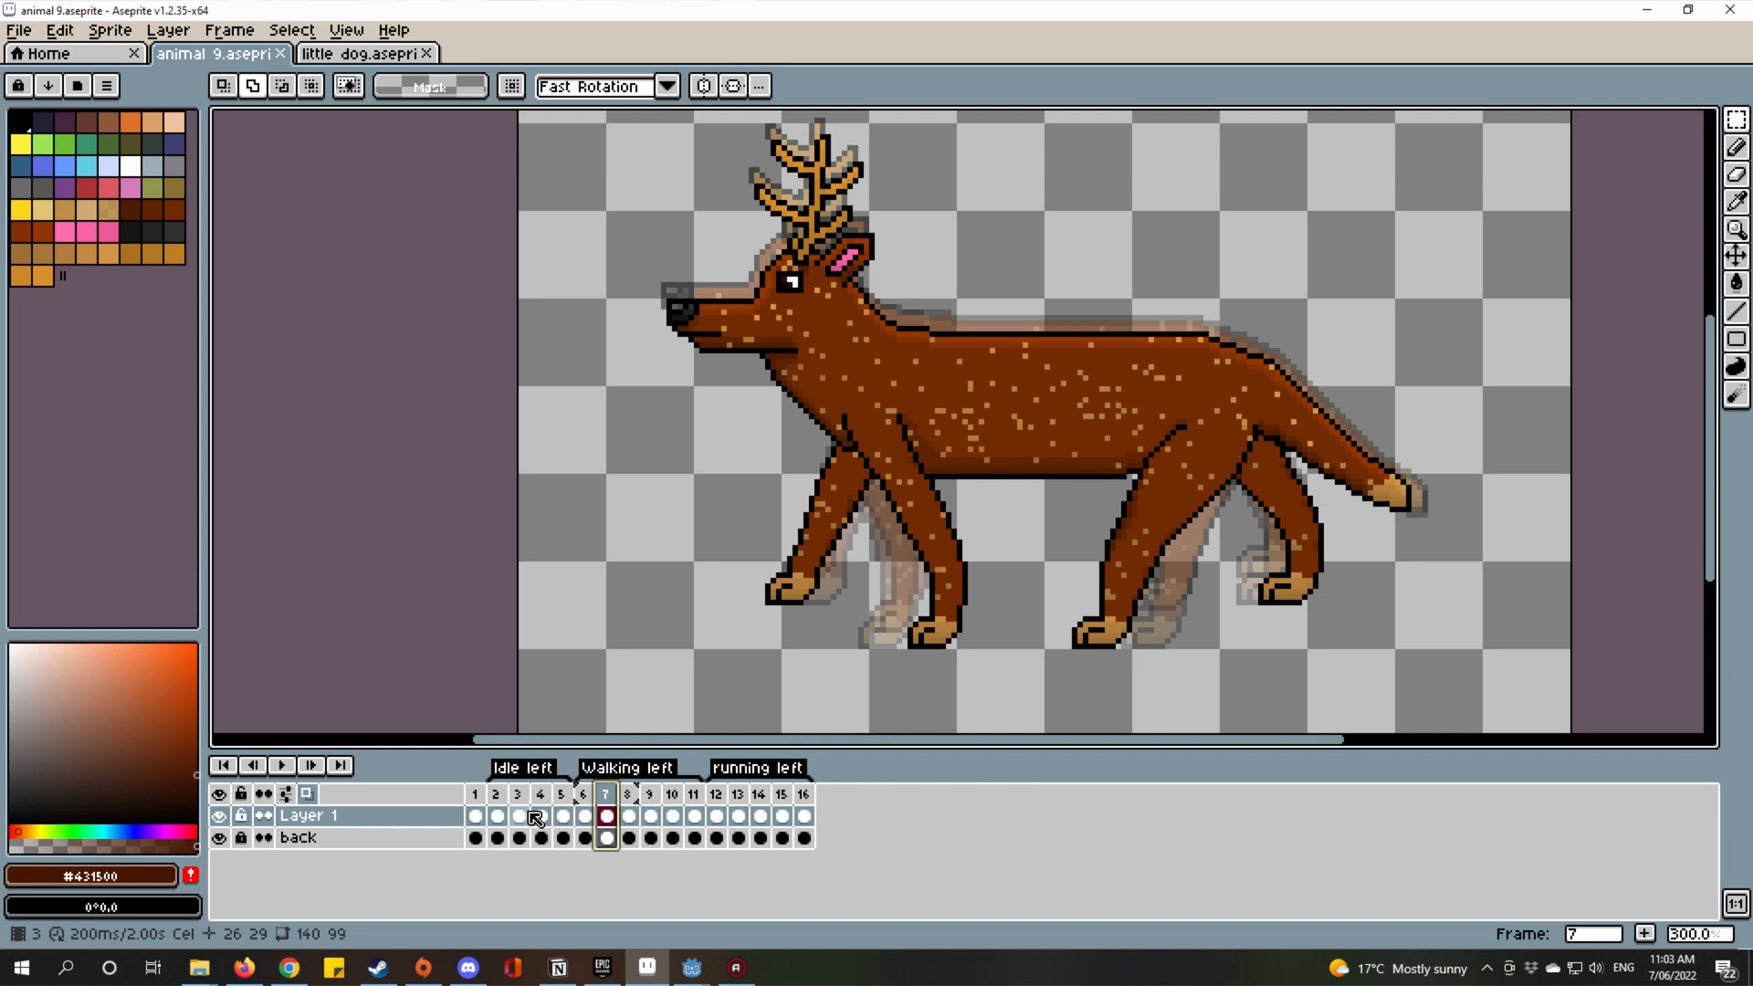
{"action": "left_click", "coordinate": [672, 797]}
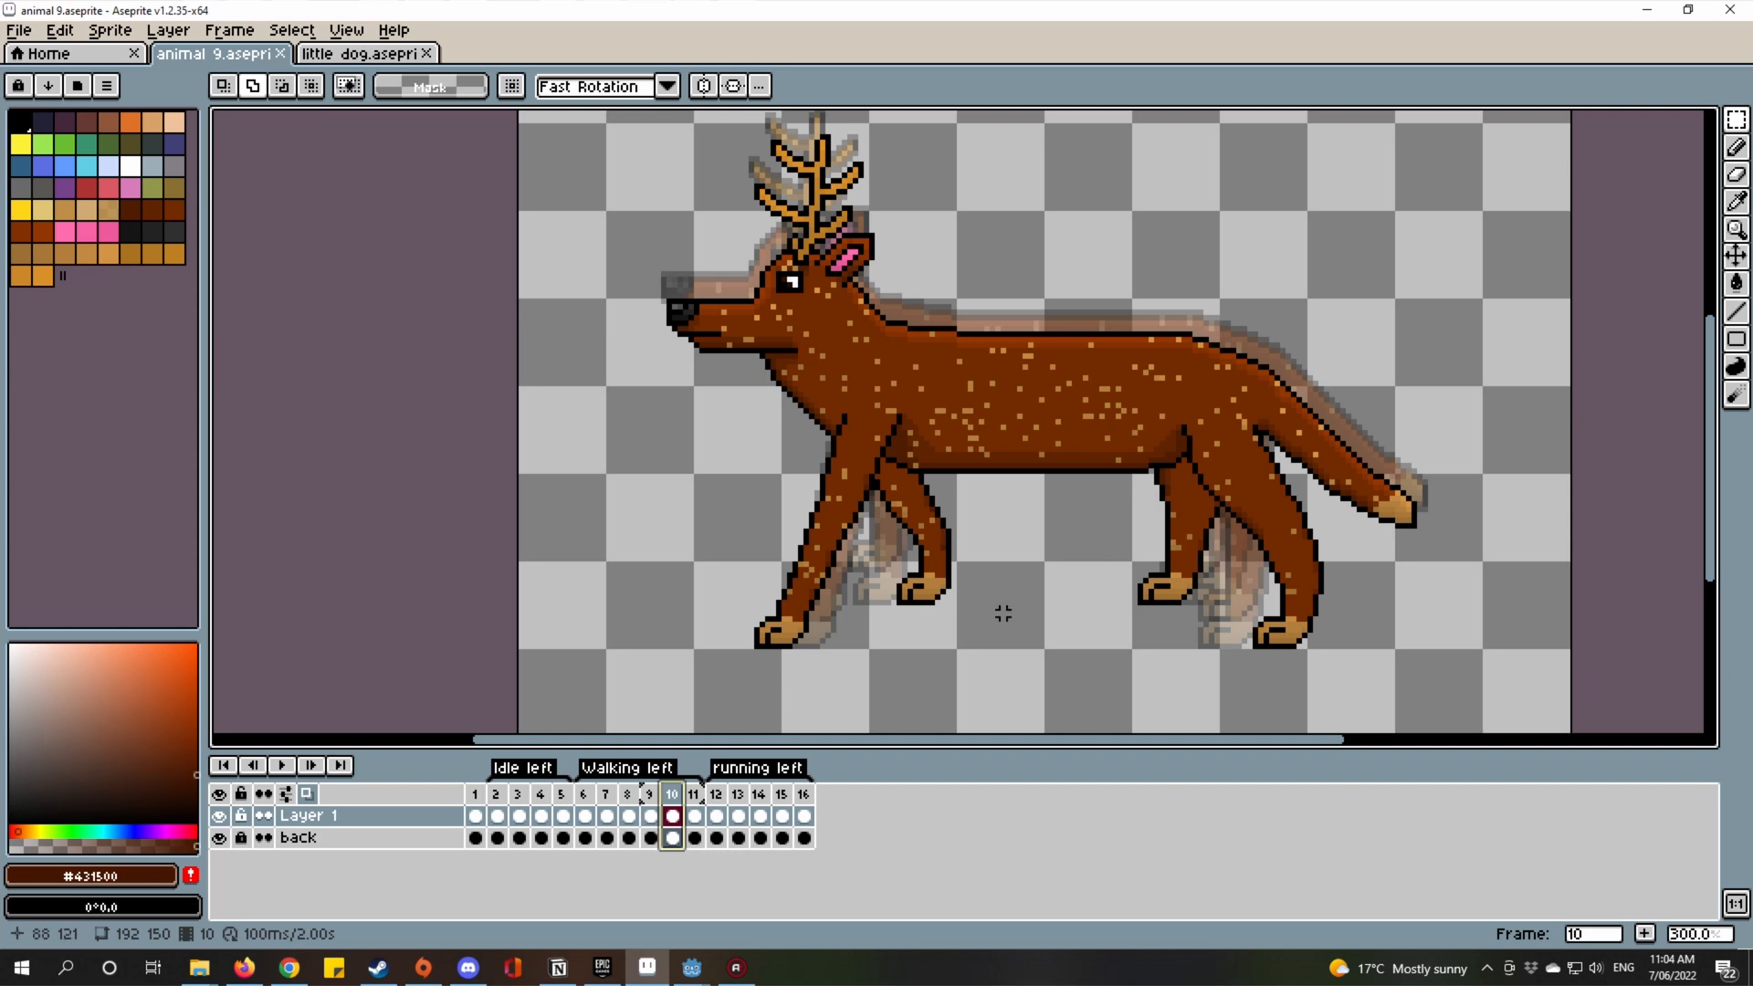
{"action": "left_click", "coordinate": [651, 809]}
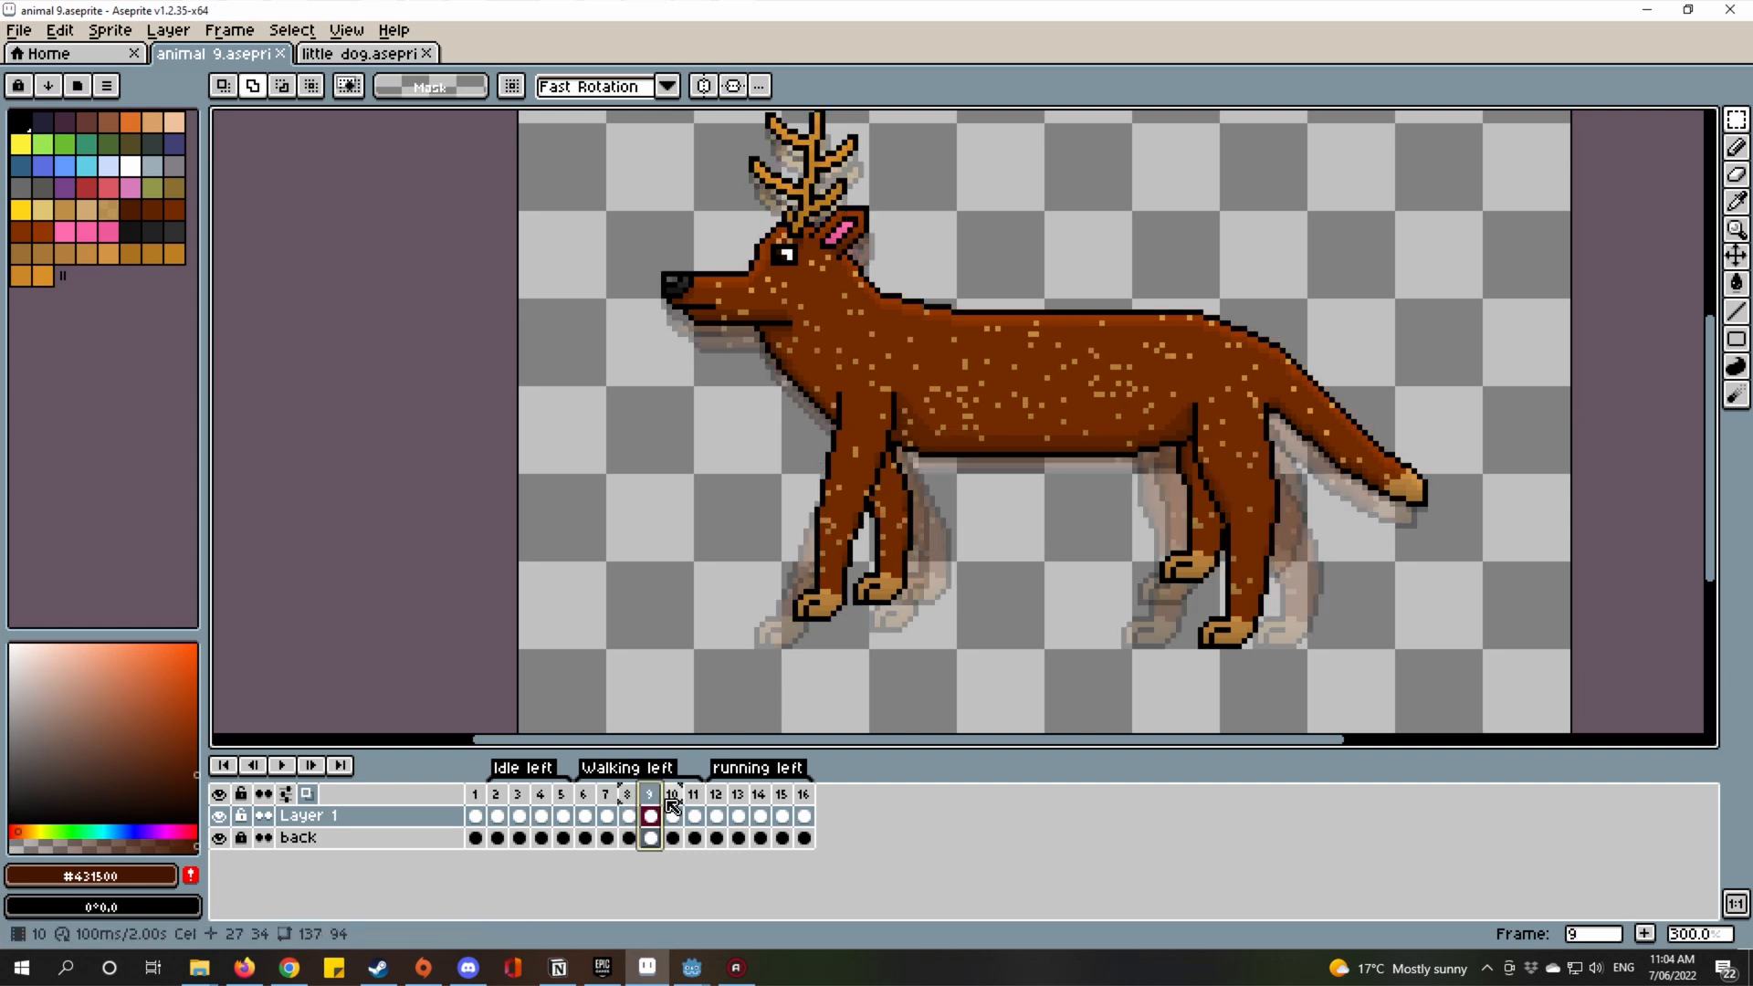
{"action": "left_click", "coordinate": [673, 815]}
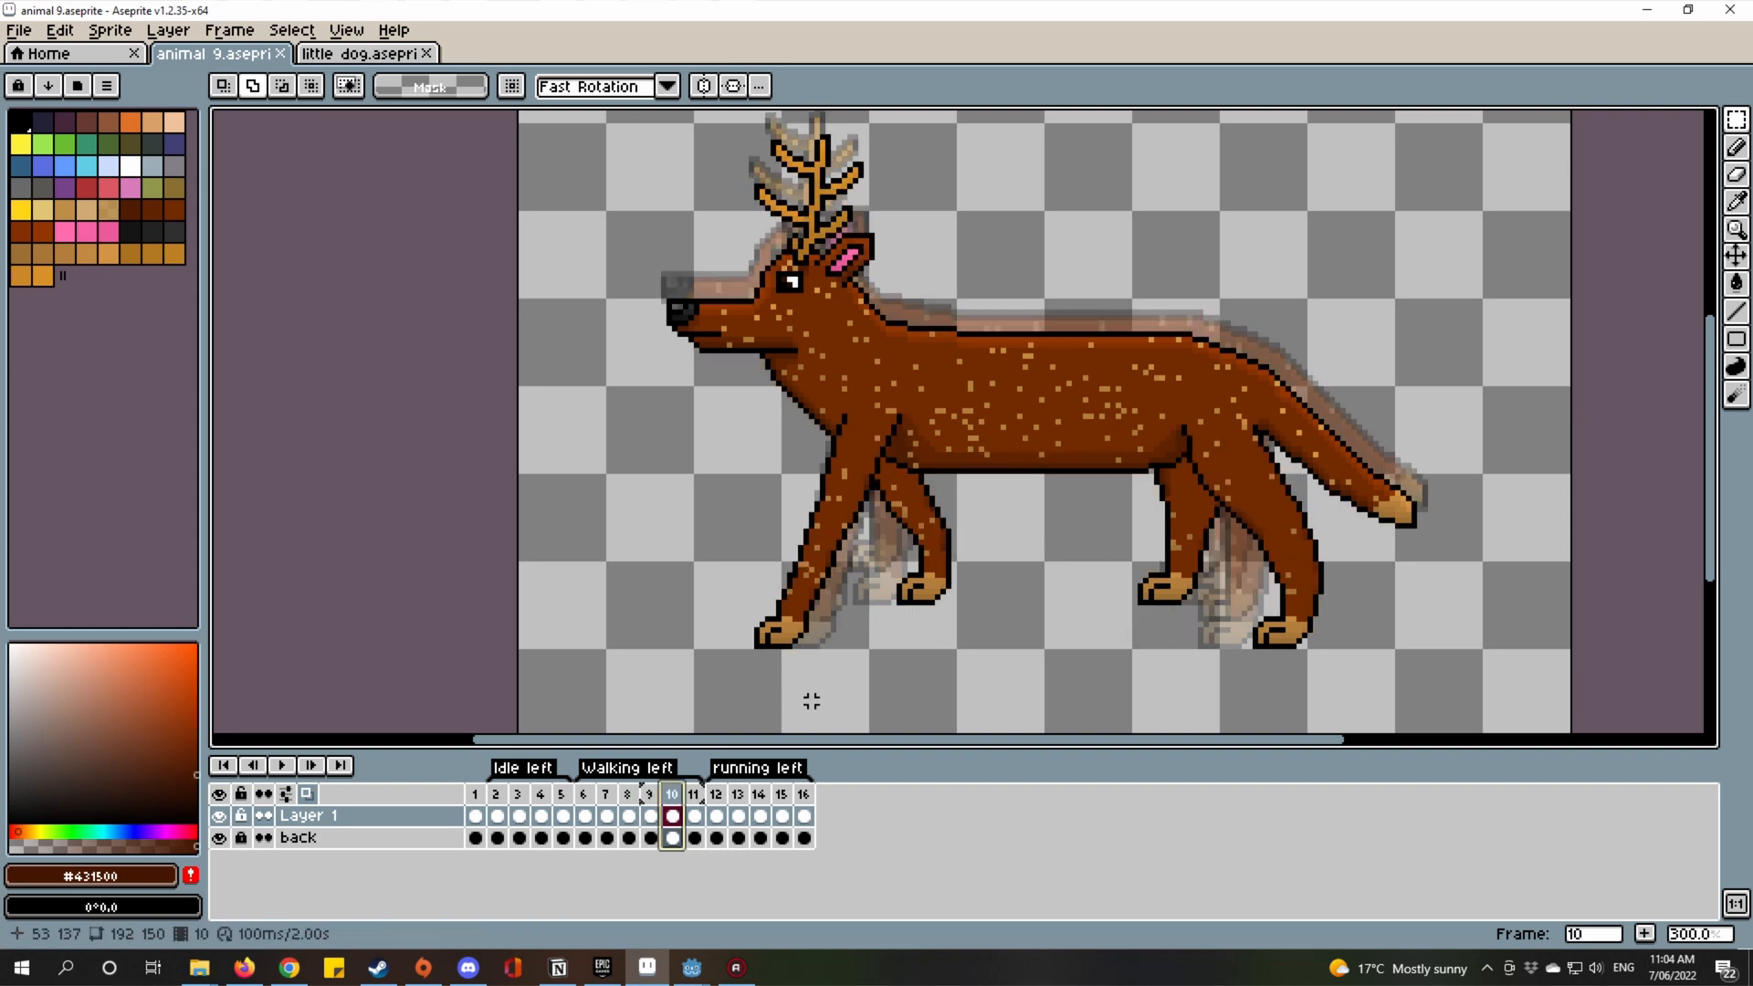
Erase the extra black outline pixel on the extended front leg in frame 10 and save the file.
{"action": "scroll", "coordinate": [775, 555], "scroll_direction": "up", "scroll_amount": 6}
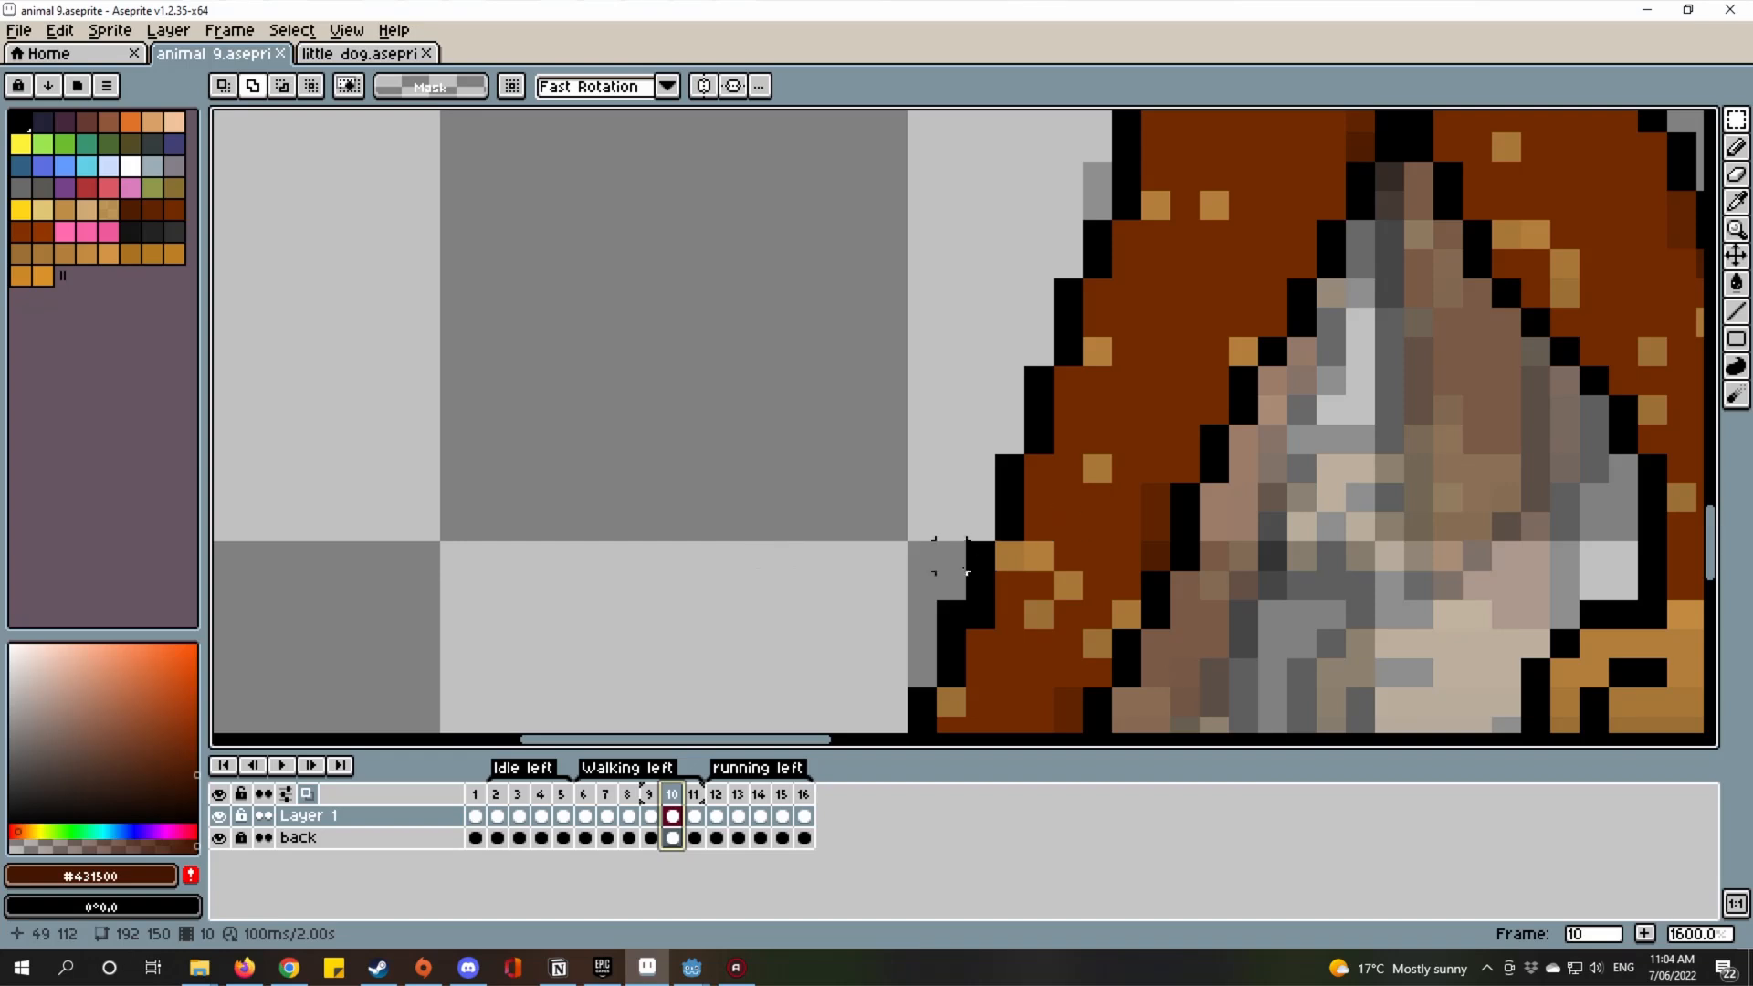
{"action": "left_click_drag", "start_coordinate": [949, 555], "coordinate": [902, 469]}
{"action": "left_click", "coordinate": [903, 555]}
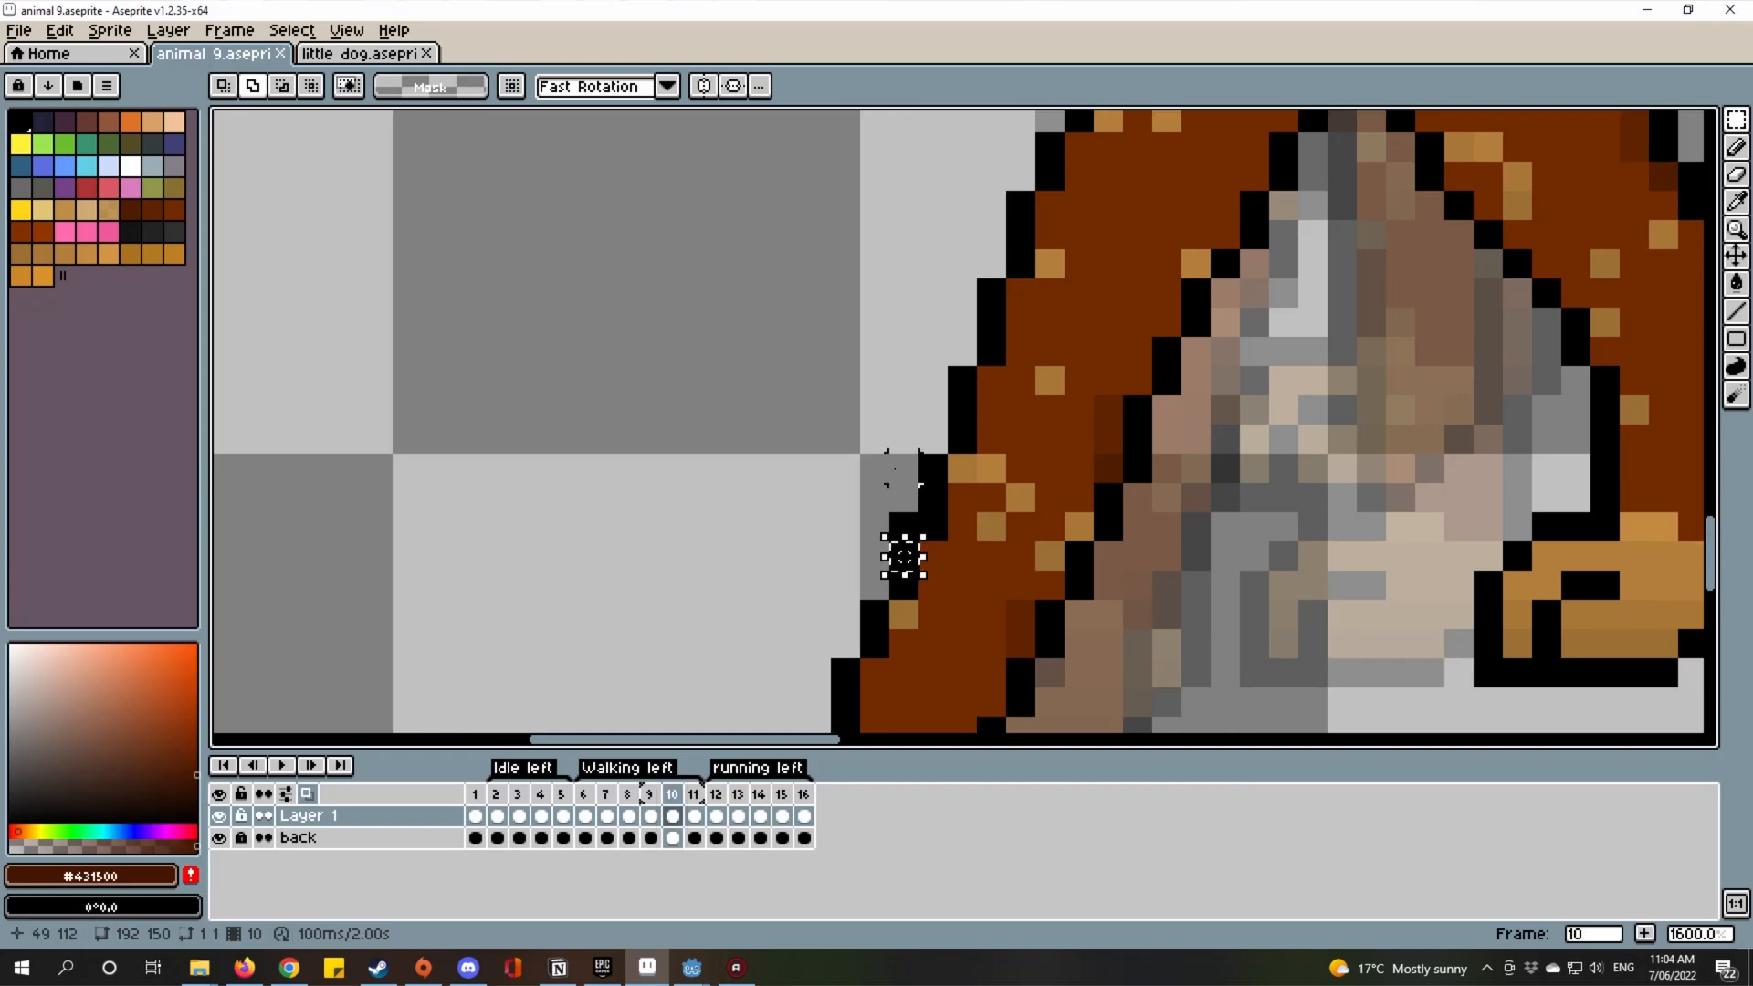
{"action": "key", "text": "e"}
{"action": "scroll", "coordinate": [903, 553], "scroll_direction": "up", "scroll_amount": 3}
{"action": "left_click", "coordinate": [903, 516]}
{"action": "scroll", "coordinate": [903, 516], "scroll_direction": "down", "scroll_amount": 8}
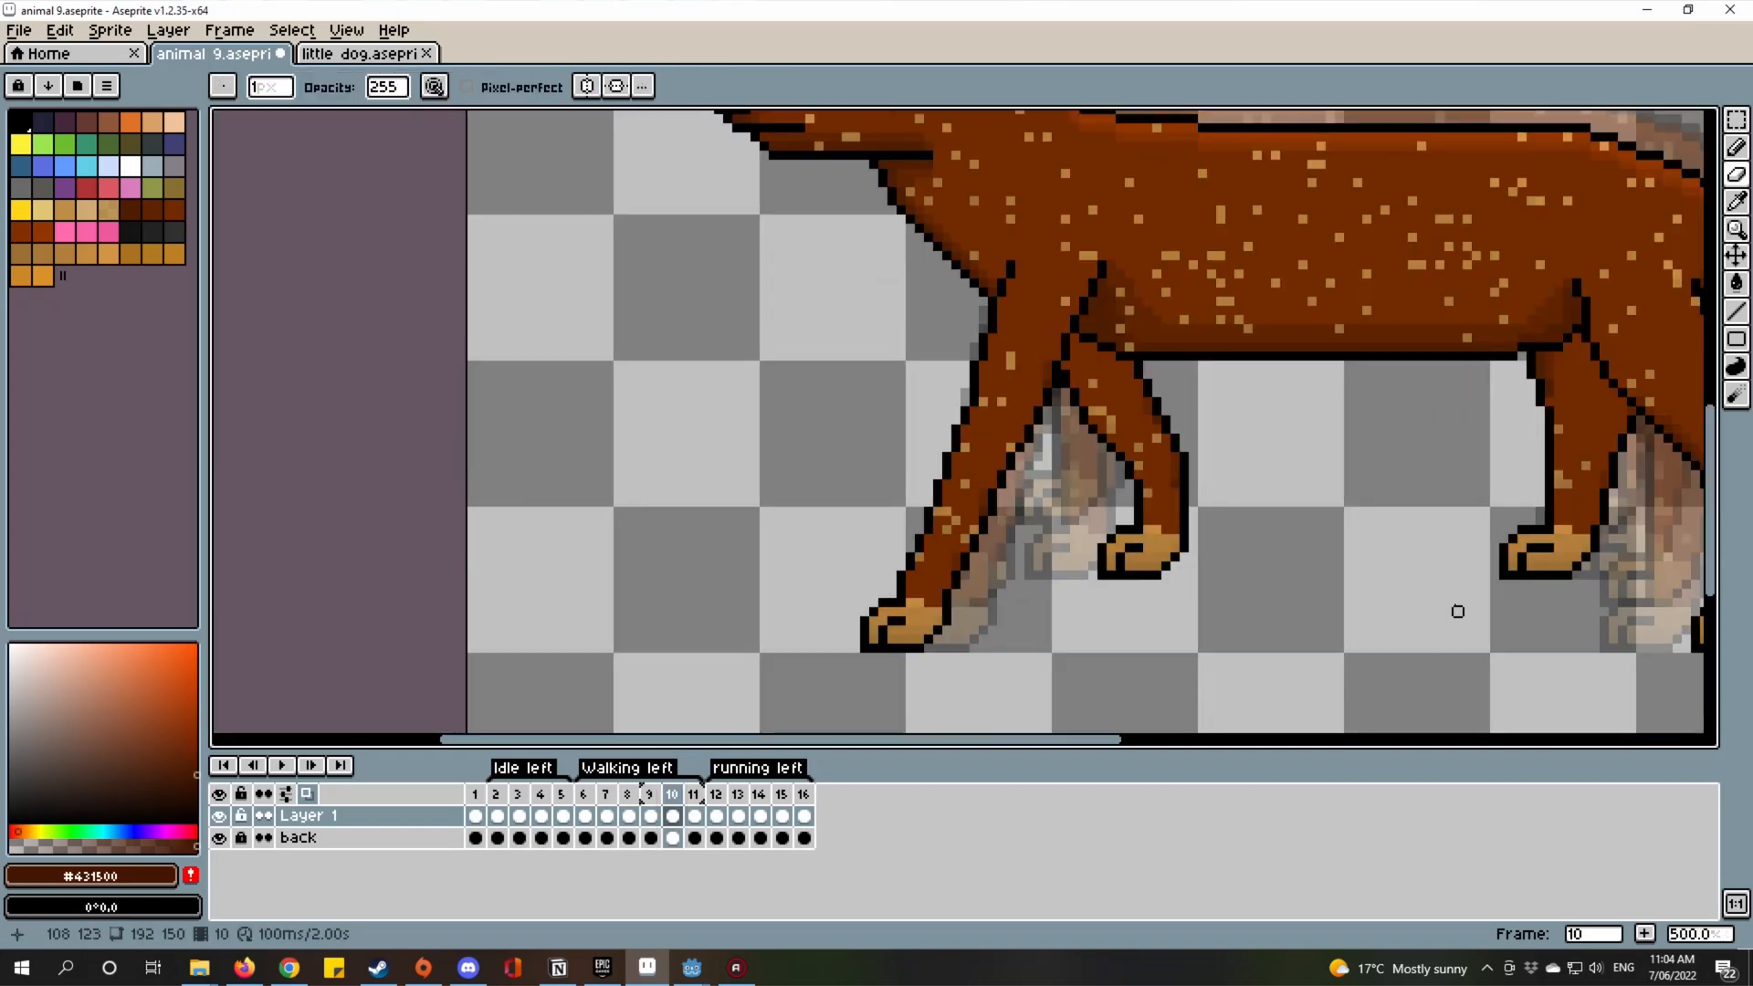
{"action": "left_click_drag", "start_coordinate": [1428, 584], "coordinate": [1201, 583]}
{"action": "key", "text": "ctrl"}
{"action": "key", "text": "ctrl+s"}
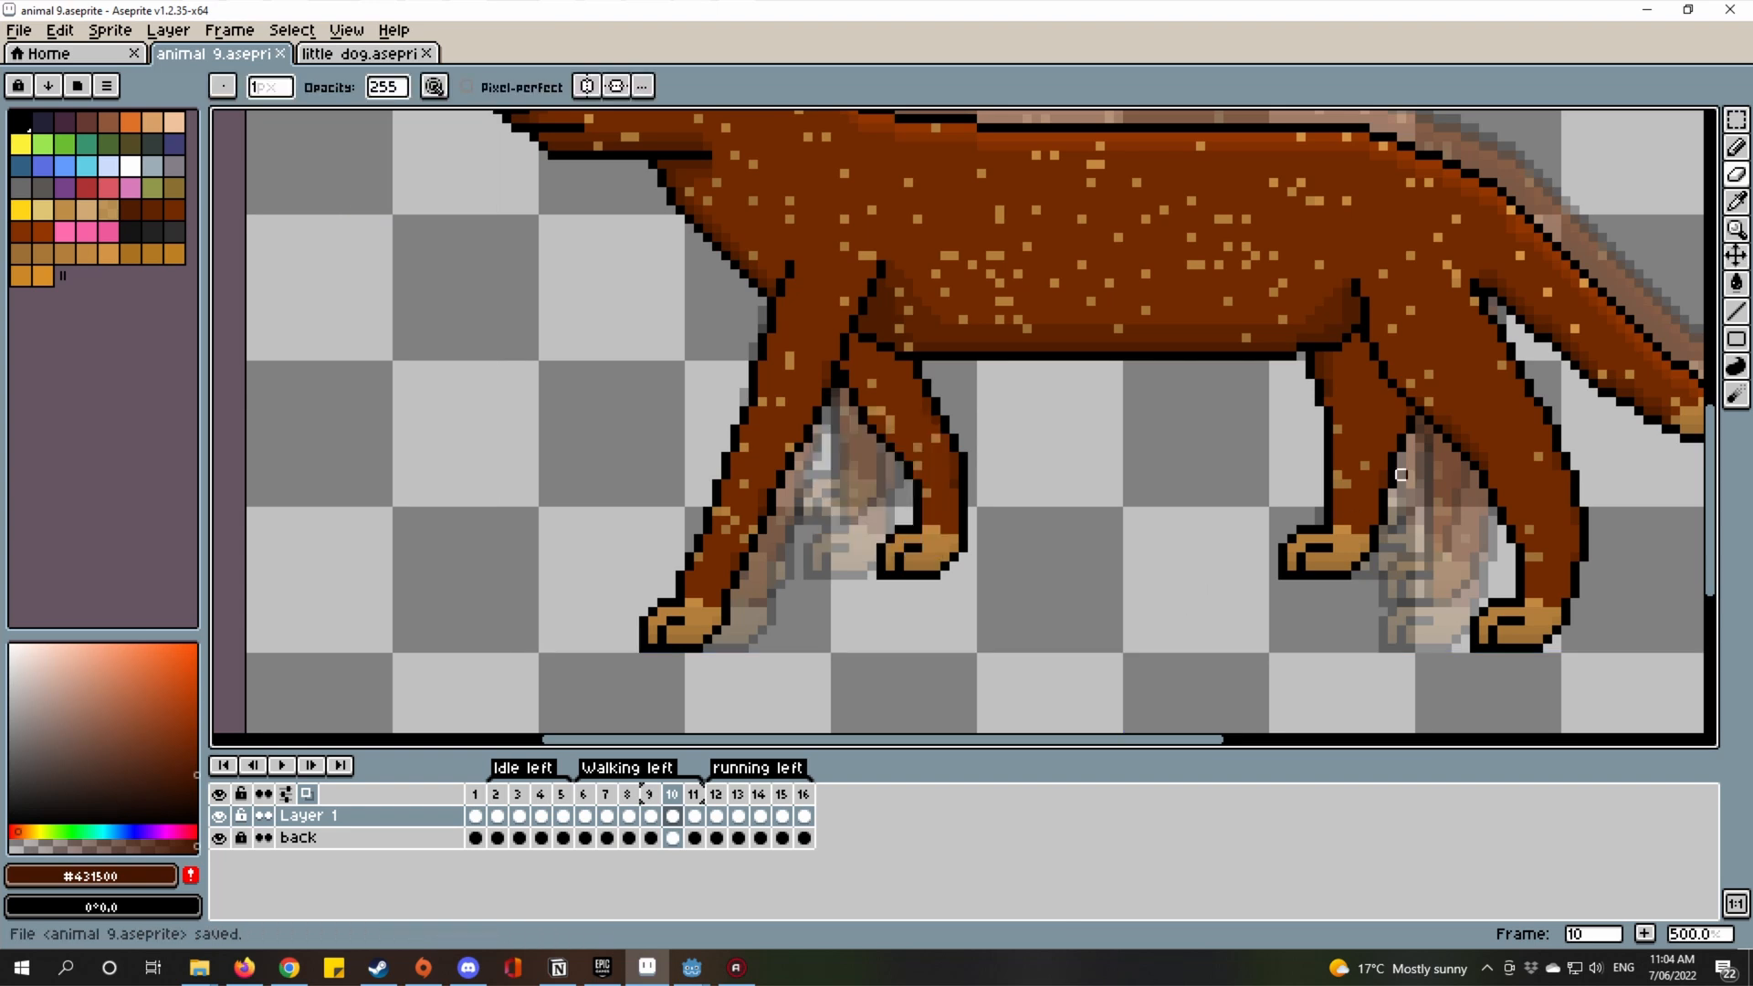
Play the Walking left animation to check the deer dog's leg movement, and stop playback.
{"action": "scroll", "coordinate": [1173, 593], "scroll_direction": "down", "scroll_amount": 2}
{"action": "scroll", "coordinate": [1264, 575], "scroll_direction": "up", "scroll_amount": 1}
{"action": "scroll", "coordinate": [1264, 575], "scroll_direction": "up", "scroll_amount": 1}
{"action": "left_click_drag", "start_coordinate": [1169, 566], "coordinate": [1107, 572]}
{"action": "scroll", "coordinate": [1107, 573], "scroll_direction": "down", "scroll_amount": 1}
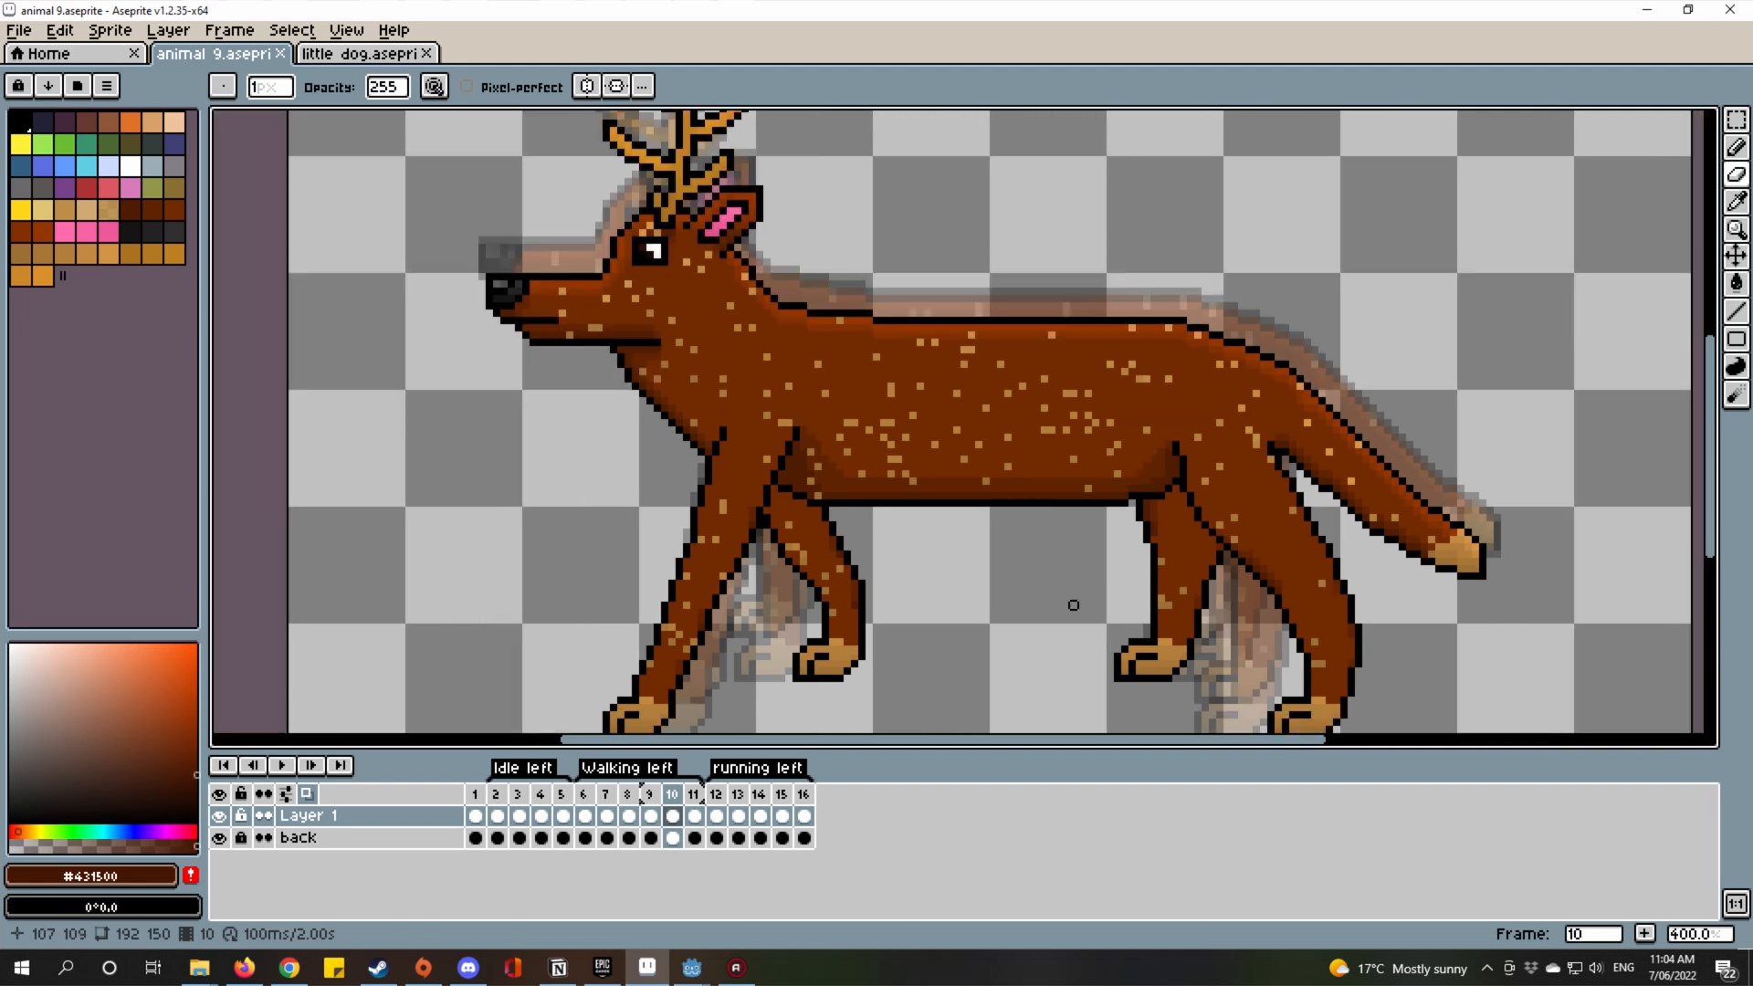
{"action": "left_click", "coordinate": [281, 765]}
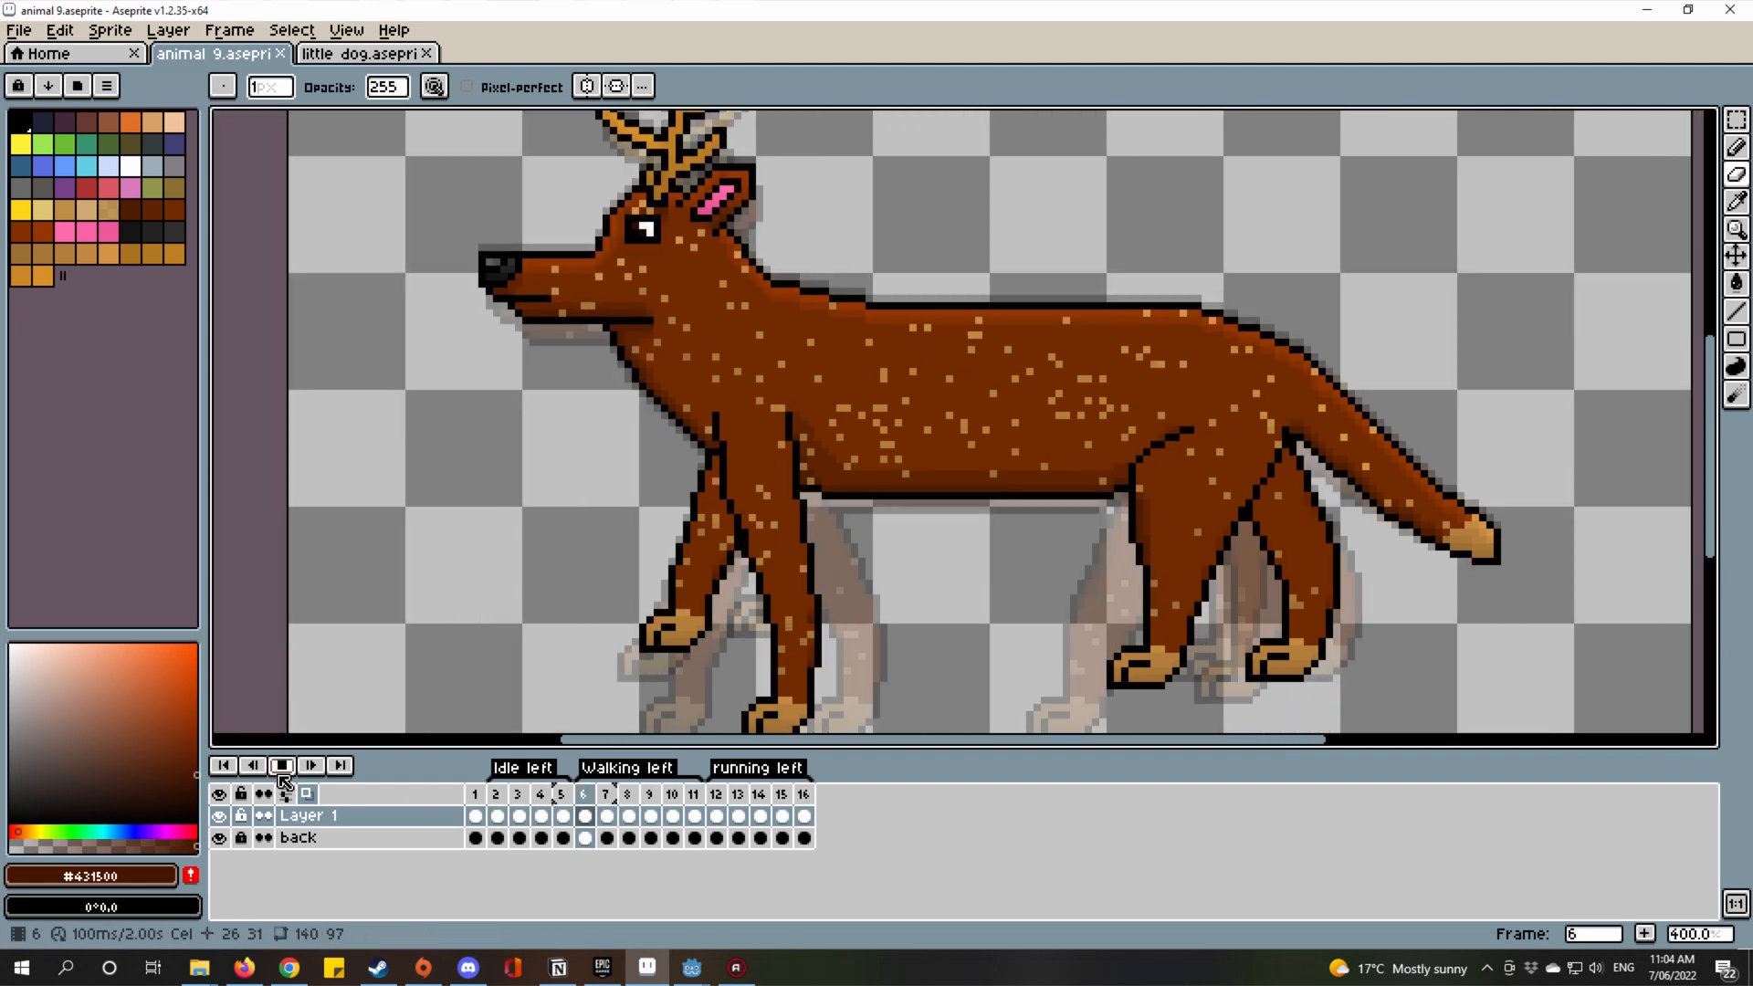
{"action": "left_click_drag", "start_coordinate": [917, 515], "coordinate": [982, 461]}
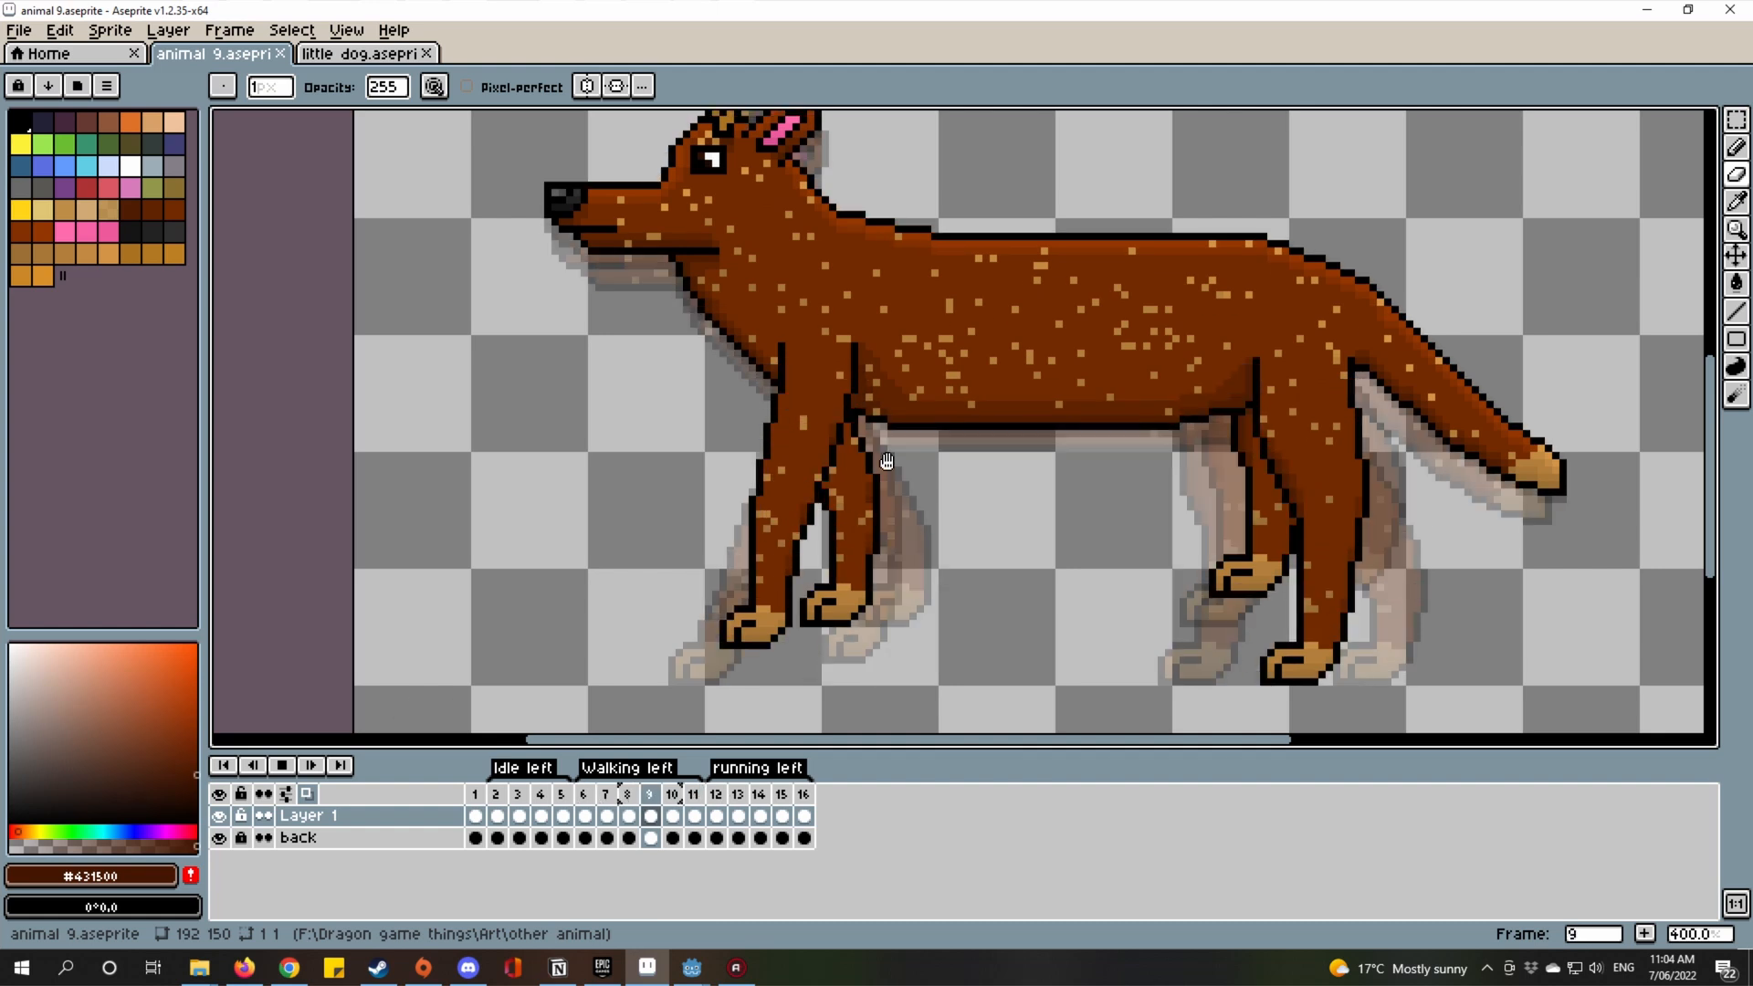
{"action": "left_click_drag", "start_coordinate": [884, 458], "coordinate": [845, 528]}
{"action": "scroll", "coordinate": [900, 539], "scroll_direction": "down", "scroll_amount": 1}
{"action": "left_click_drag", "start_coordinate": [597, 497], "coordinate": [684, 554]}
{"action": "left_click_drag", "start_coordinate": [769, 592], "coordinate": [837, 502]}
{"action": "scroll", "coordinate": [662, 545], "scroll_direction": "down", "scroll_amount": 1}
{"action": "left_click", "coordinate": [286, 767]}
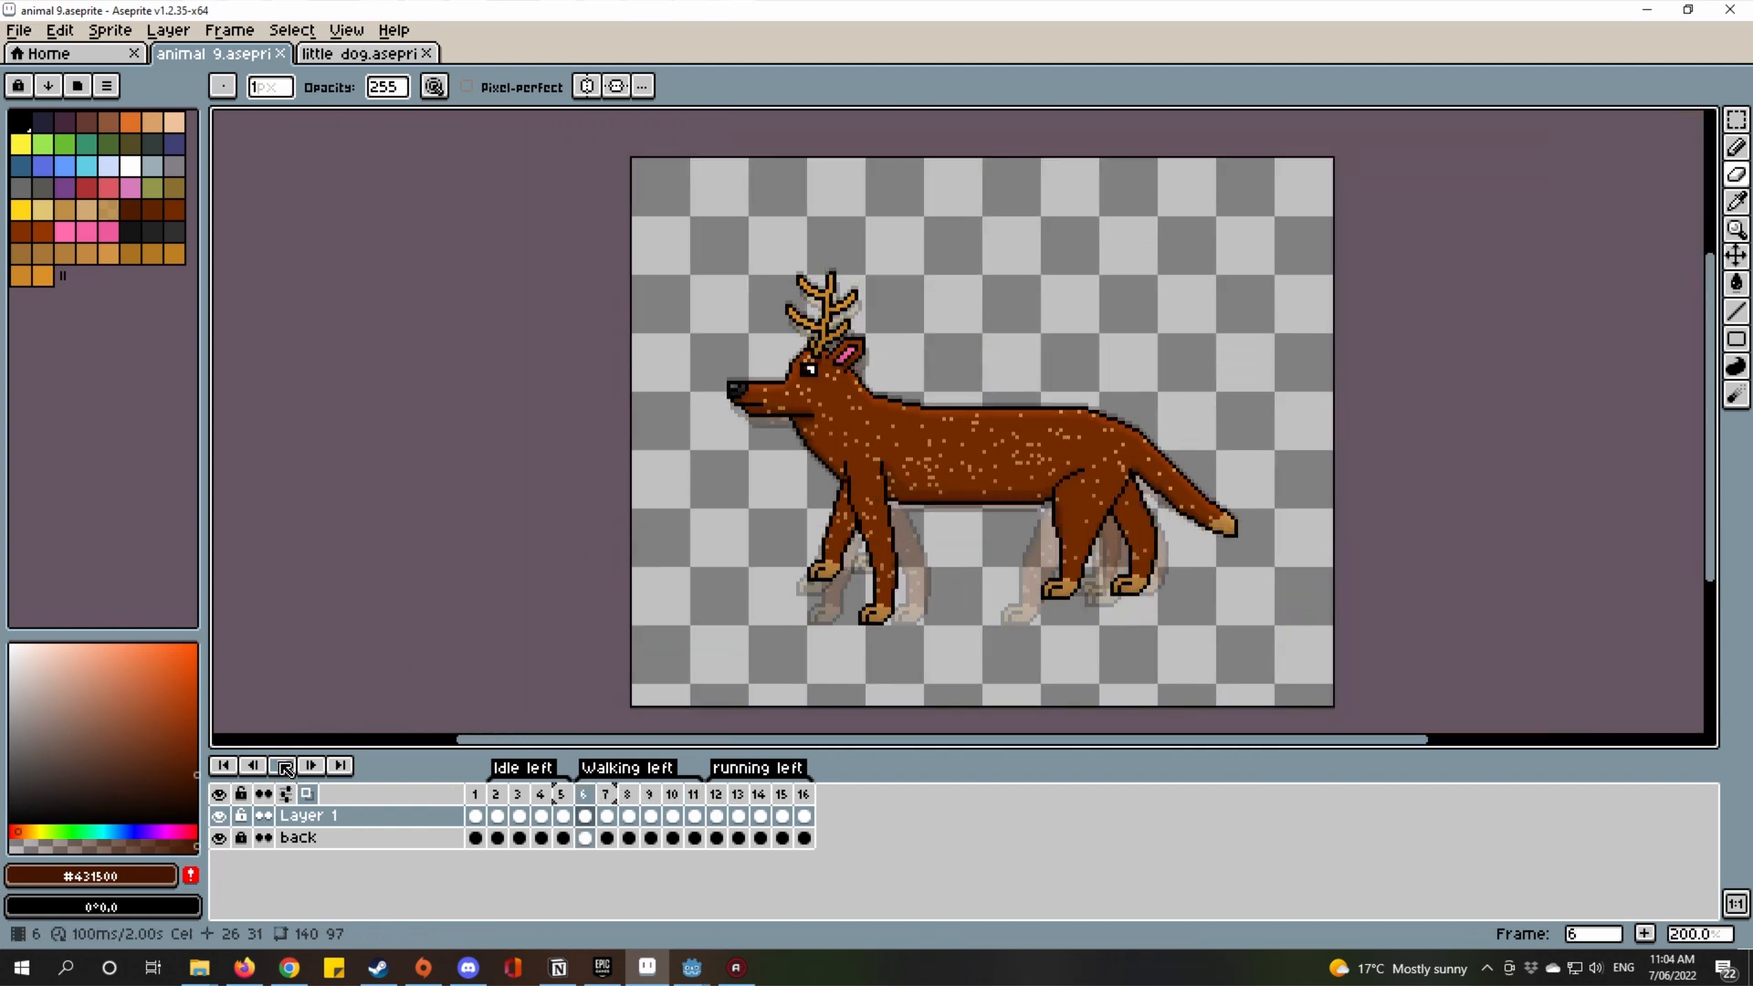
Play the Idle left animation starting from frame 2.
{"action": "left_click", "coordinate": [496, 794]}
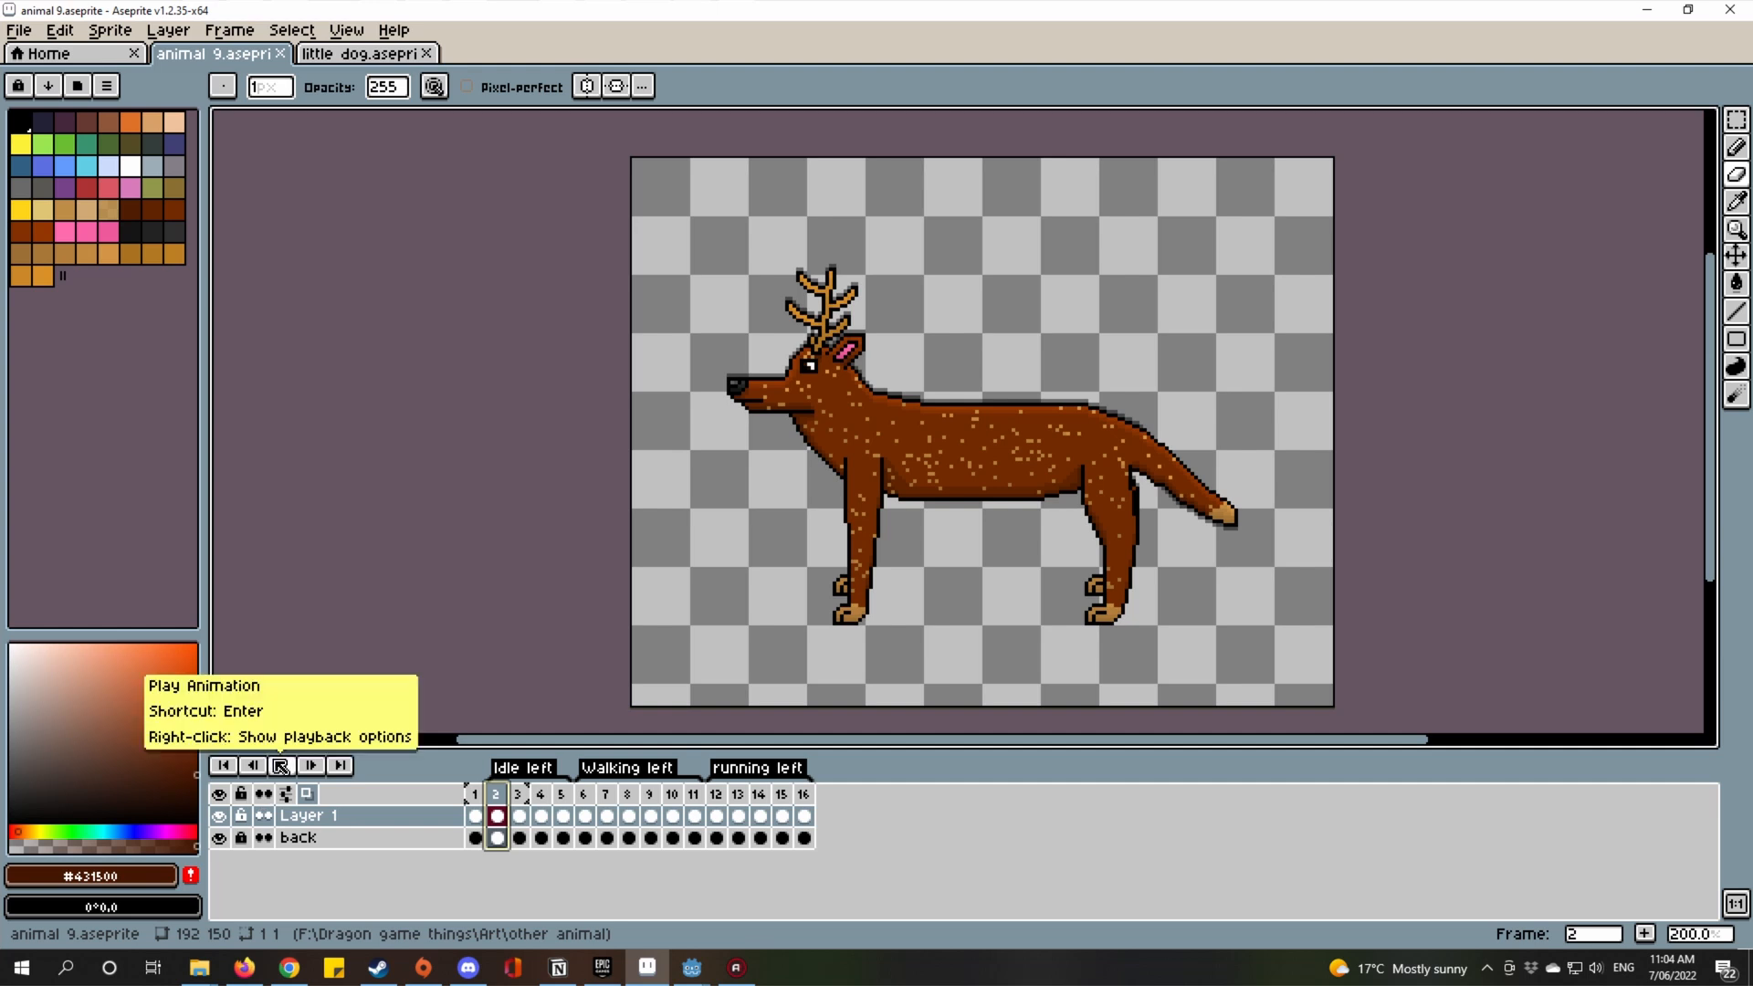
{"action": "left_click", "coordinate": [282, 765]}
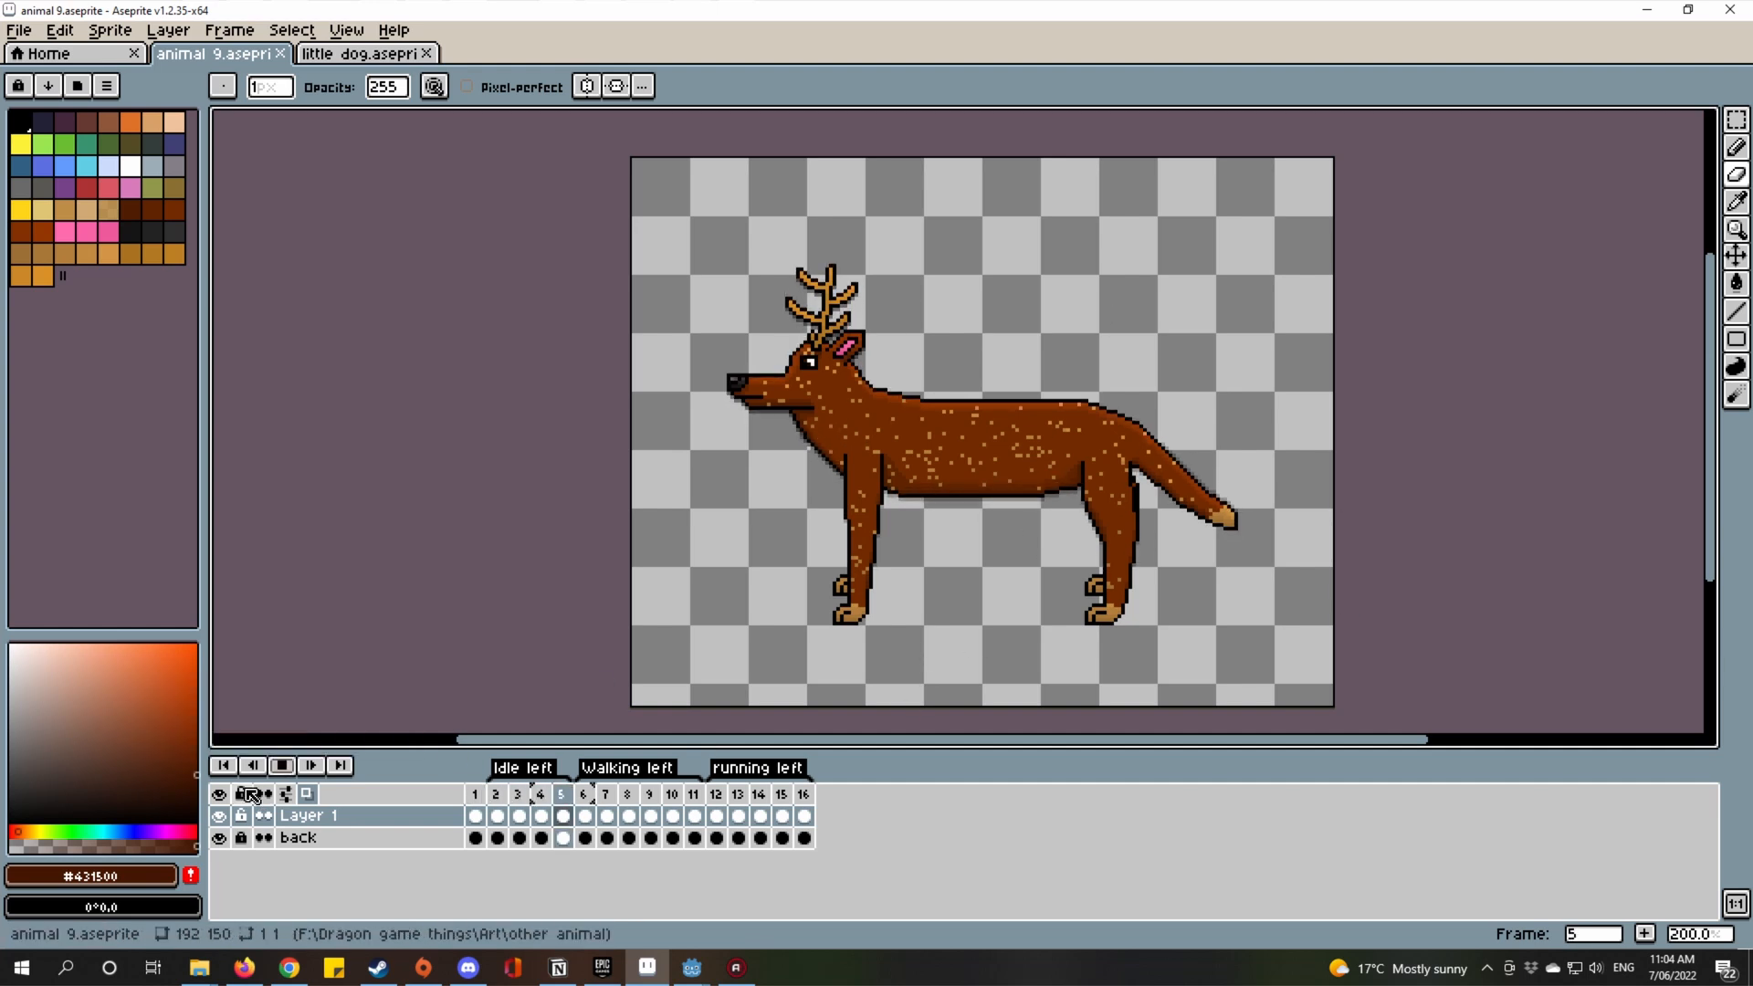
Stop the Idle left playback, then play the running left animation from frame 12 and inspect the deer dog's legs.
{"action": "left_click", "coordinate": [281, 764]}
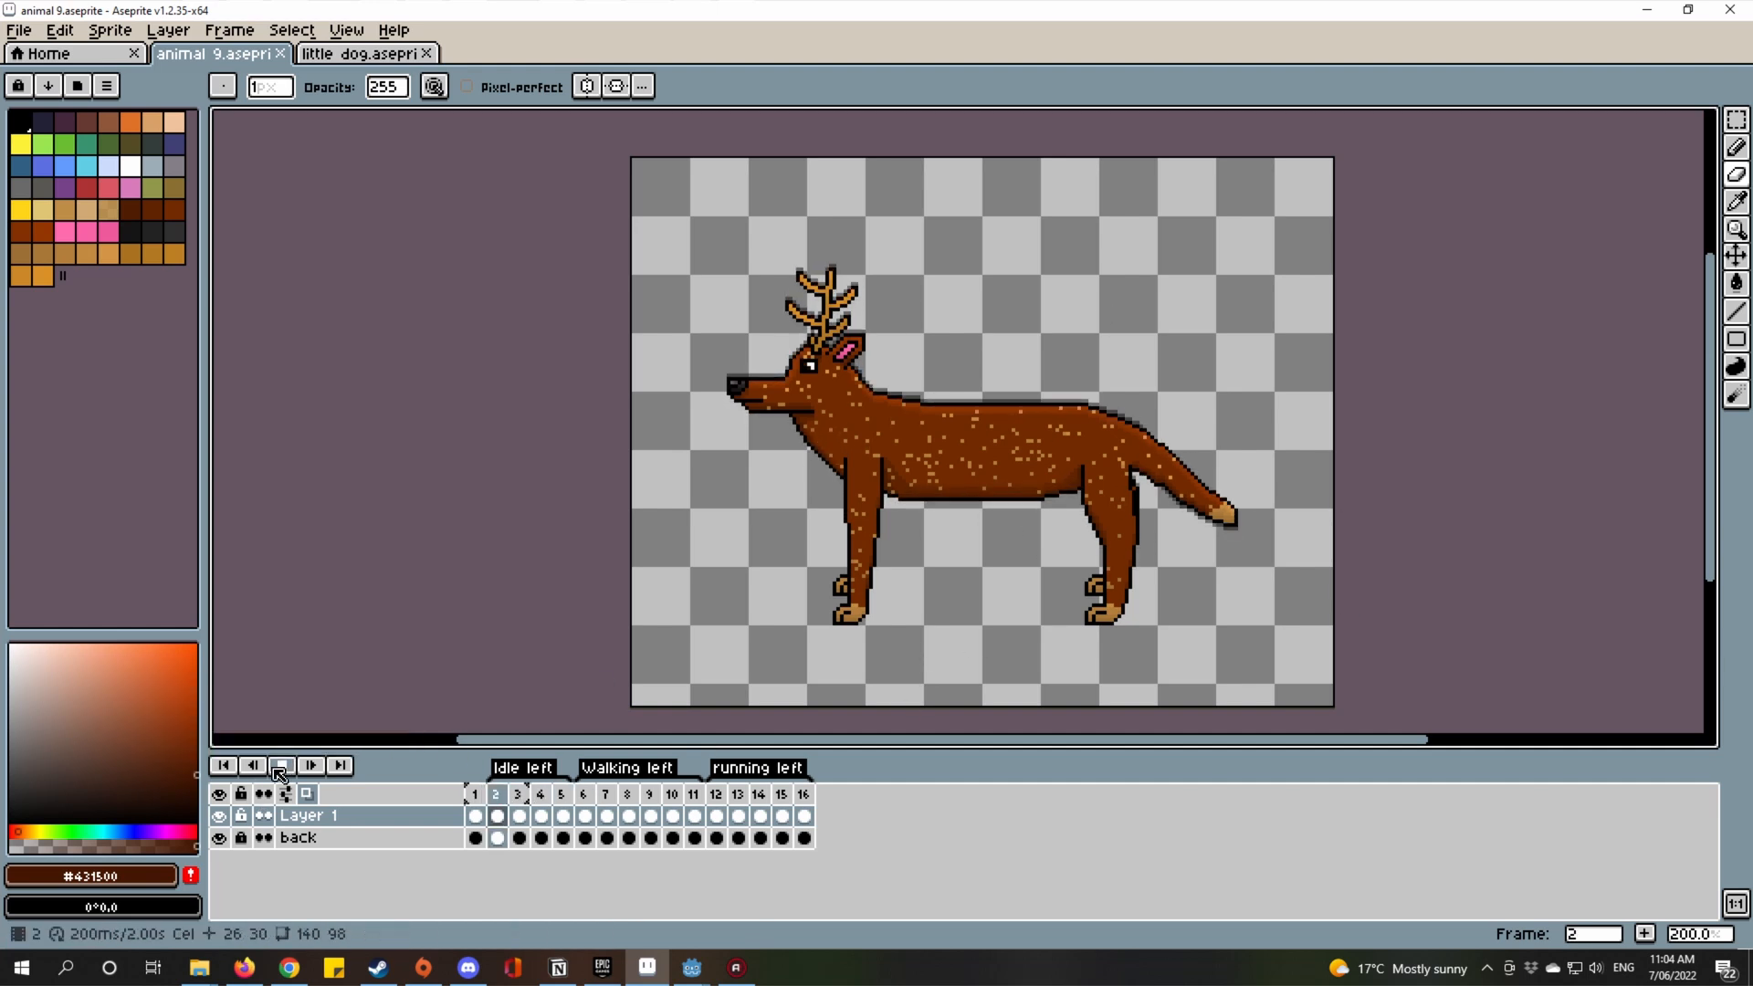
{"action": "left_click", "coordinate": [719, 795]}
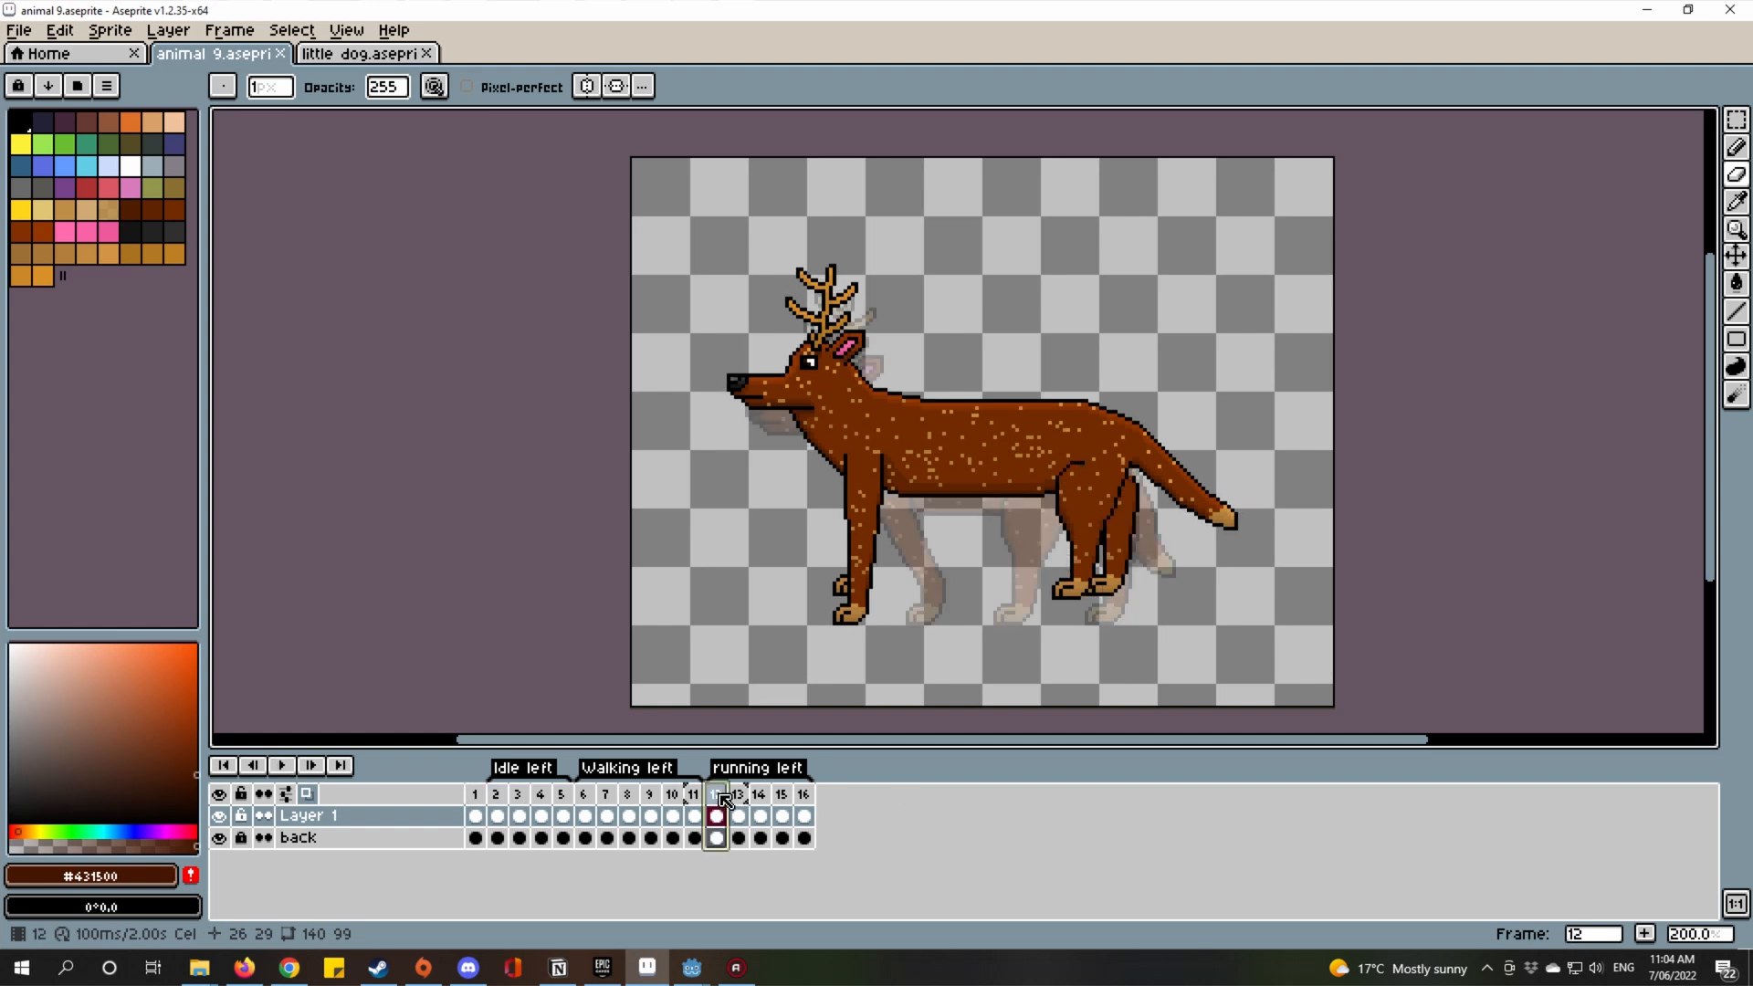
{"action": "left_click", "coordinate": [281, 765]}
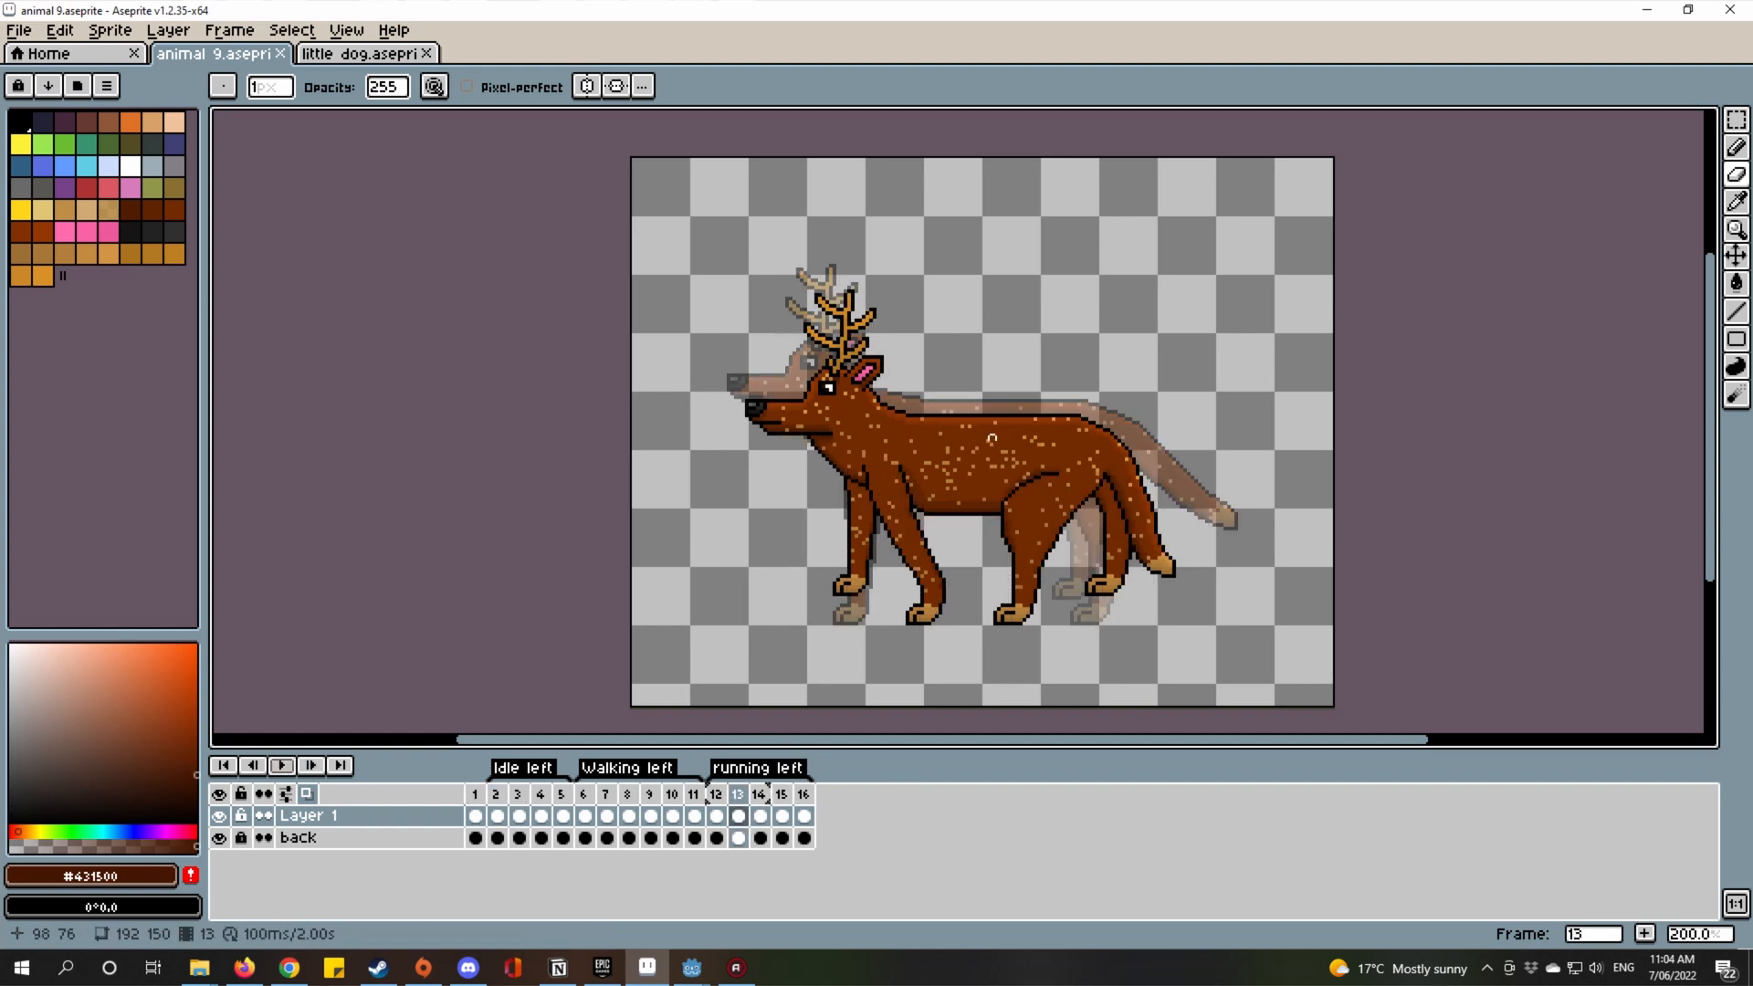
{"action": "scroll", "coordinate": [931, 505], "scroll_direction": "up", "scroll_amount": 2}
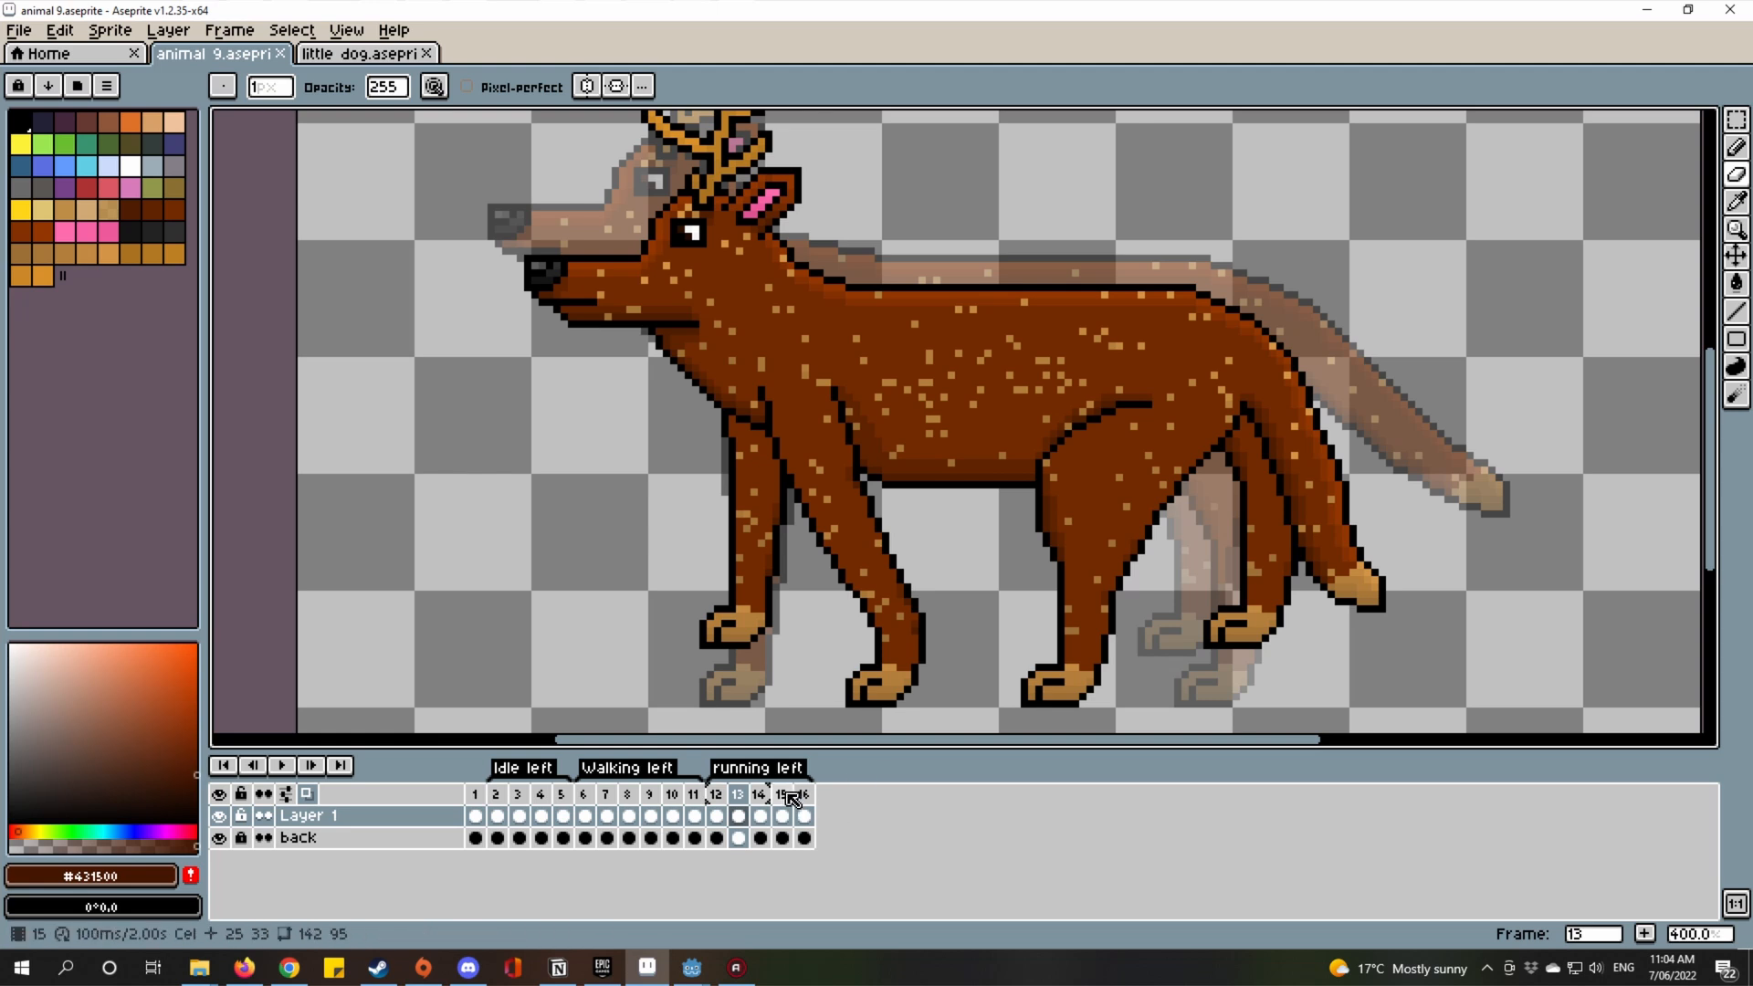
Inspect the deer dog's stride in frame 15 of the running left animation.
{"action": "left_click", "coordinate": [787, 795]}
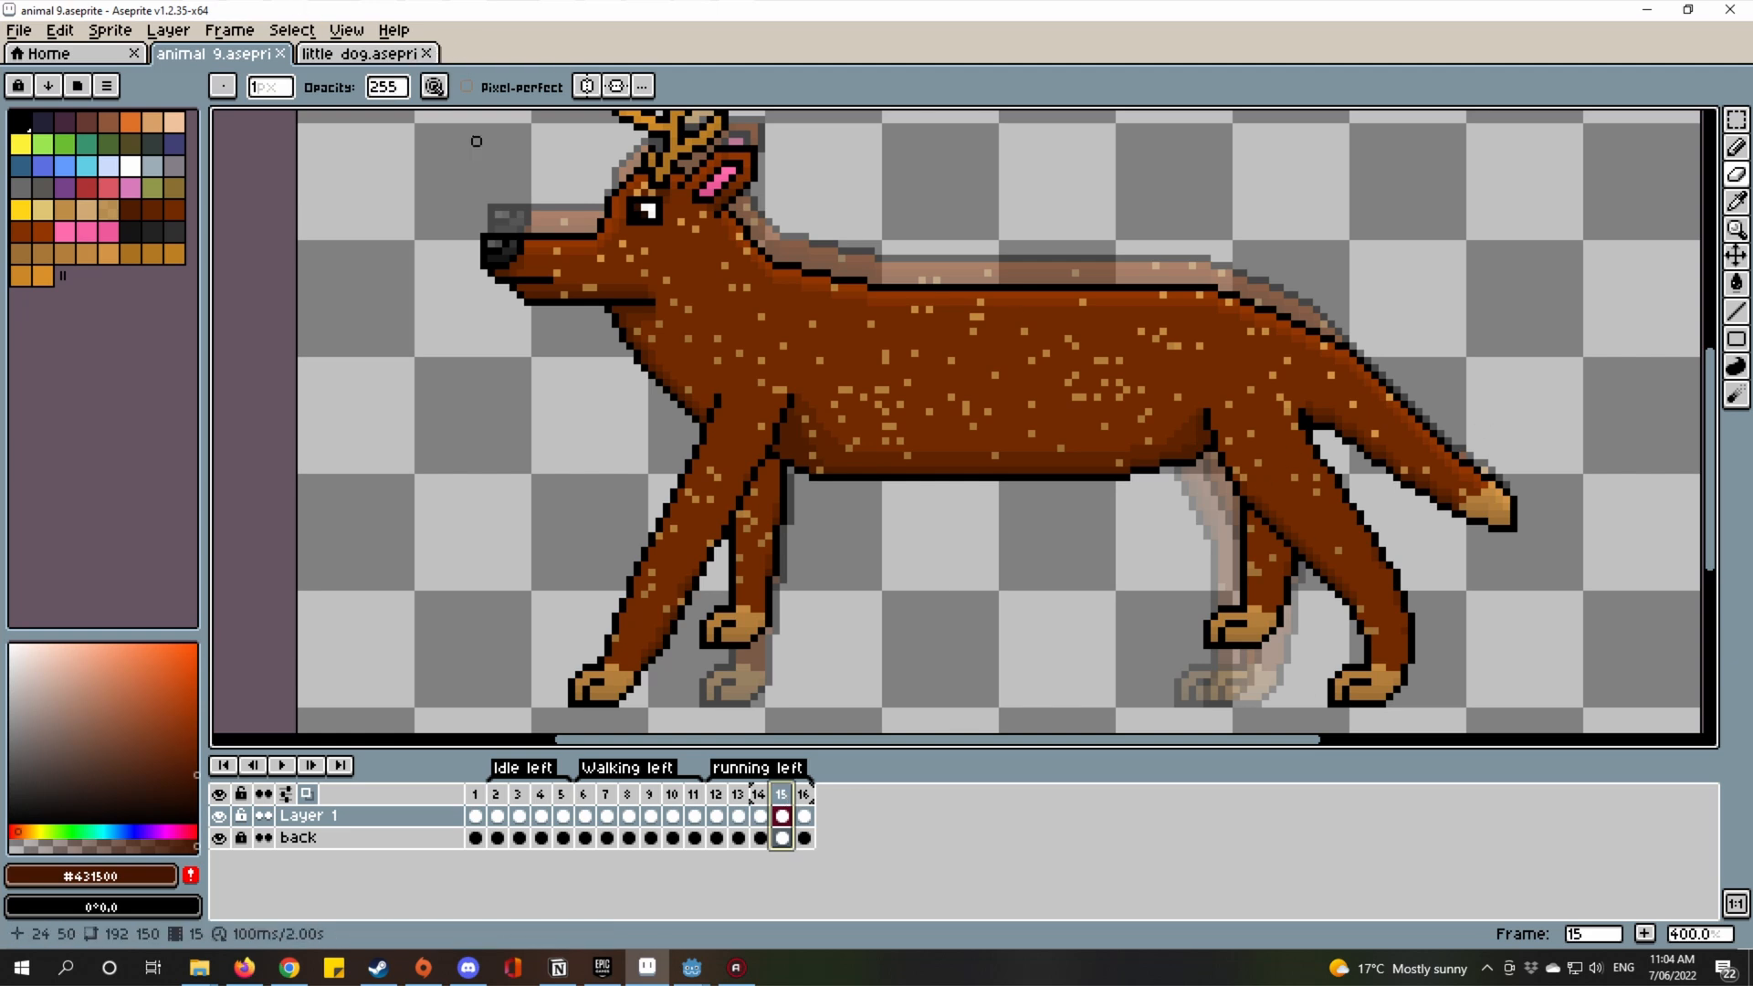
{"action": "left_click", "coordinate": [347, 58]}
{"action": "left_click", "coordinate": [225, 57]}
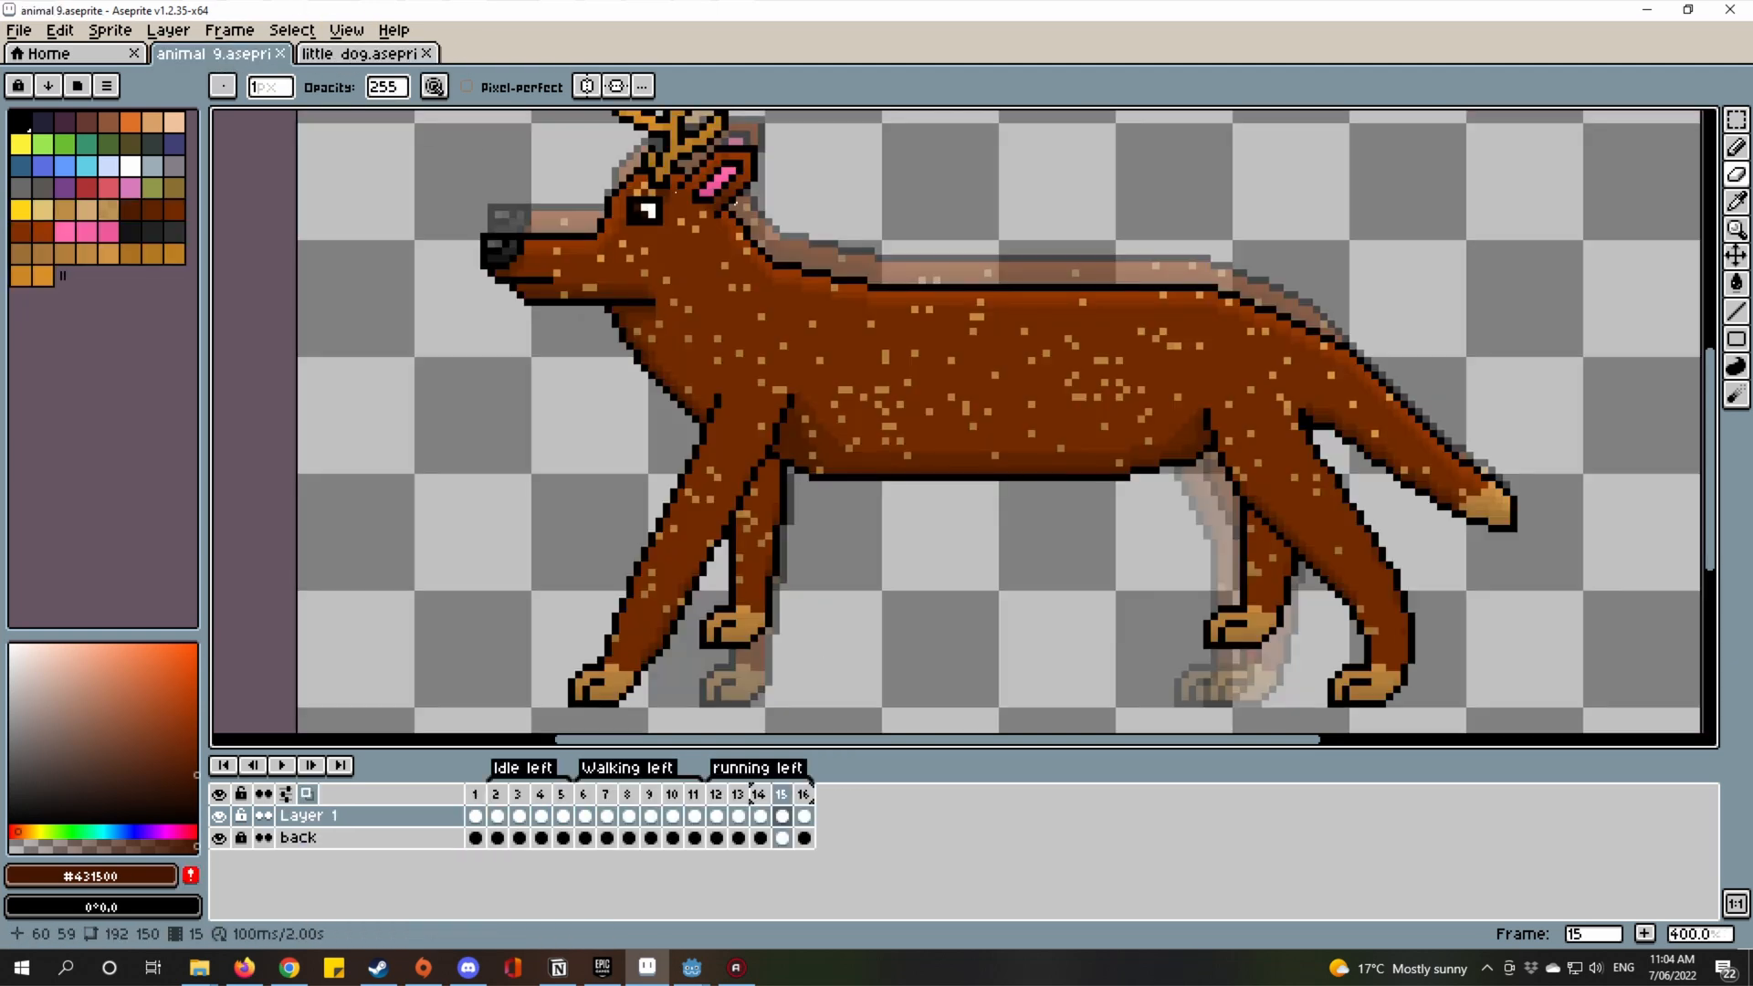
{"action": "left_click_drag", "start_coordinate": [1029, 236], "coordinate": [878, 359]}
{"action": "scroll", "coordinate": [1051, 294], "scroll_direction": "down", "scroll_amount": 2}
{"action": "scroll", "coordinate": [952, 291], "scroll_direction": "up", "scroll_amount": 1}
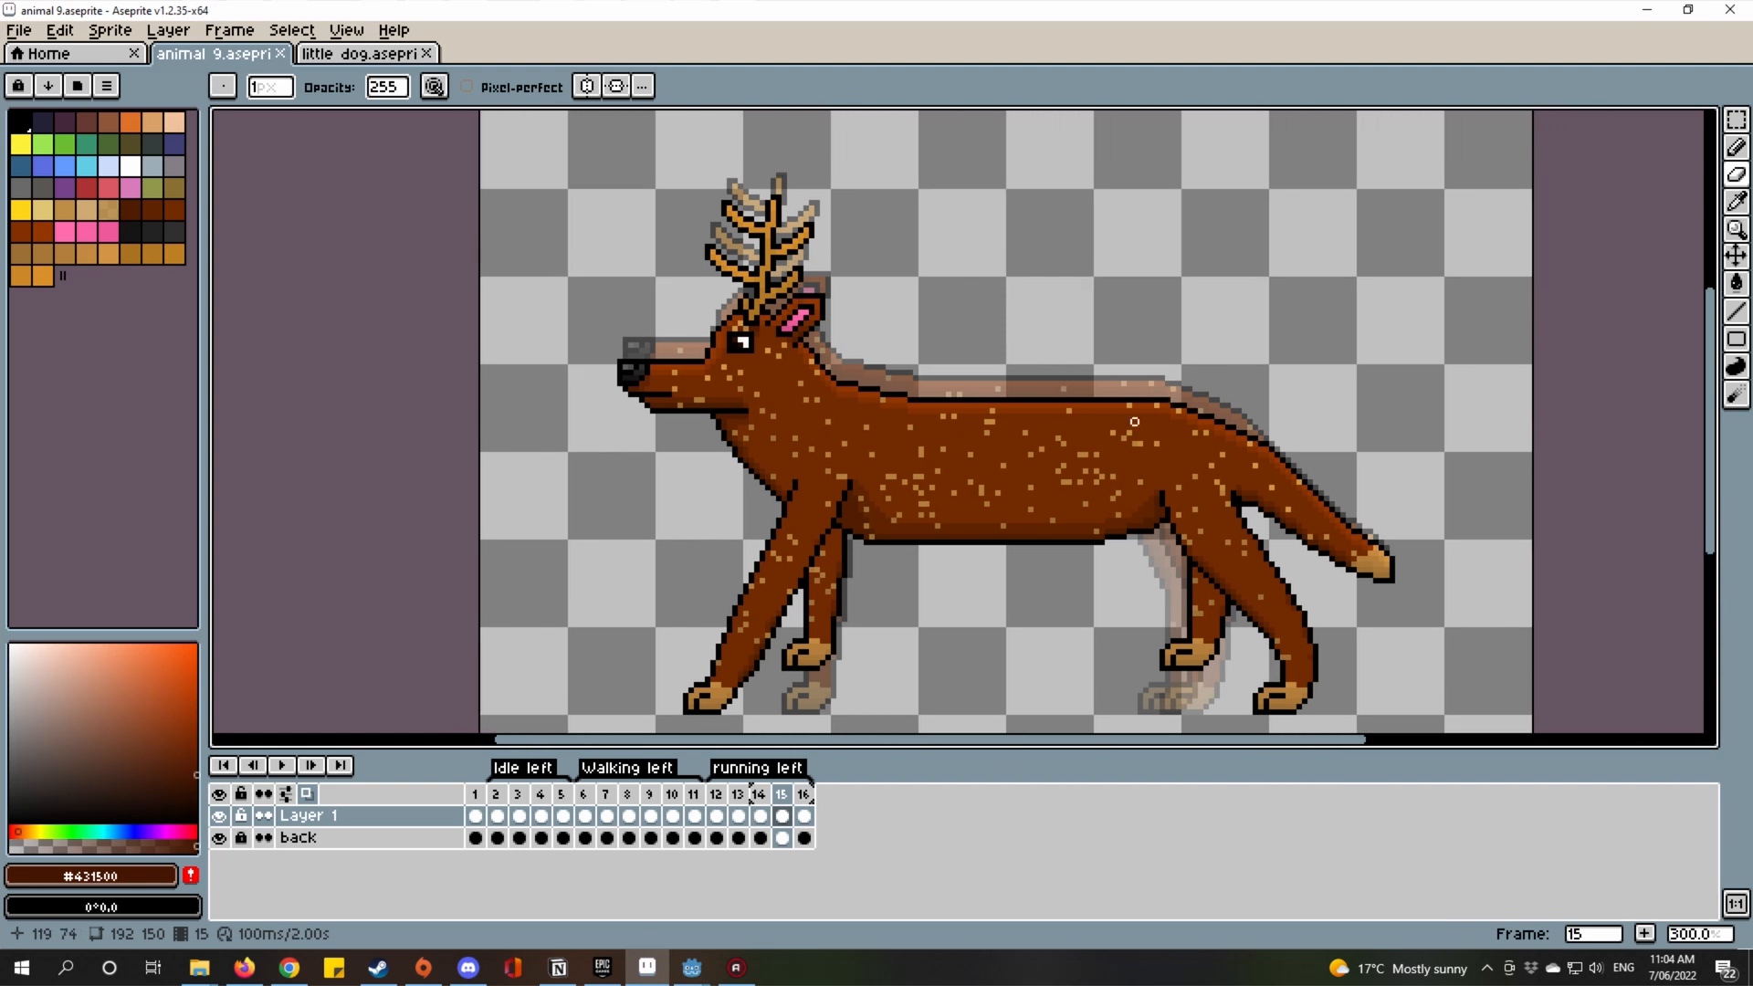
Switch to File Explorer and open animal 2.aseprite from the other animal folder in Aseprite.
{"action": "mouse_move", "coordinate": [199, 968]}
{"action": "left_click", "coordinate": [292, 881]}
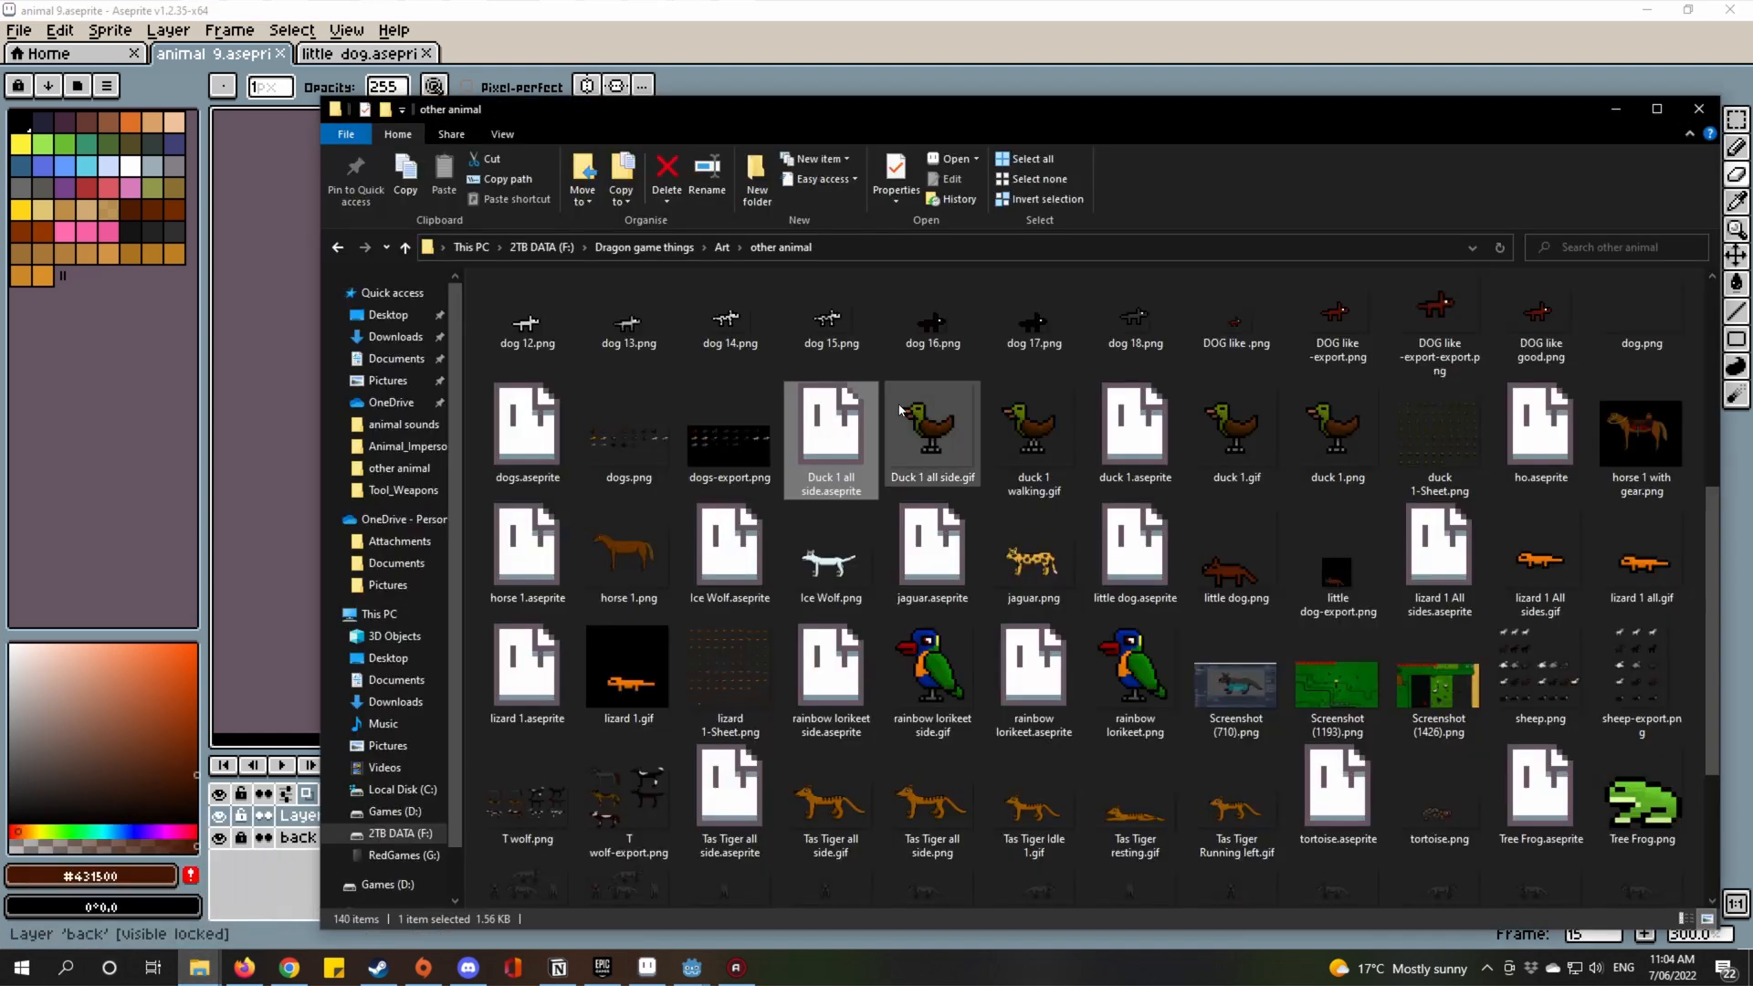
{"action": "scroll", "coordinate": [955, 333], "scroll_direction": "up", "scroll_amount": 5}
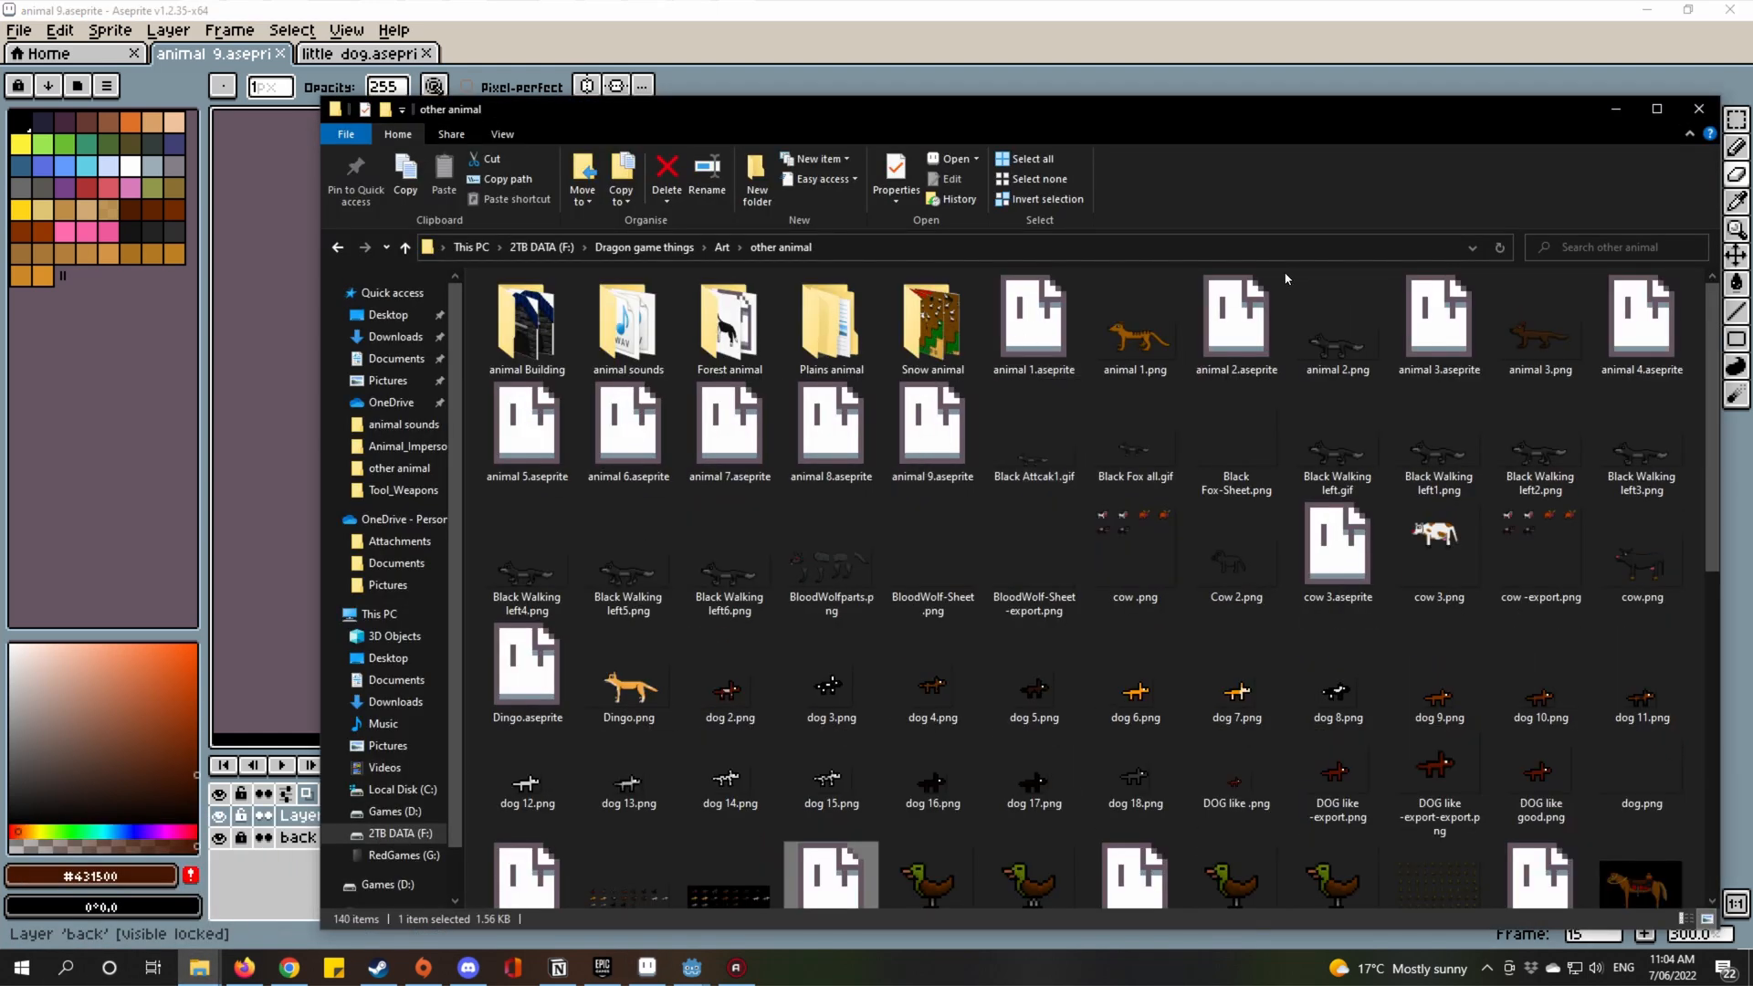
{"action": "double_click", "coordinate": [1255, 290]}
{"action": "scroll", "coordinate": [1278, 456], "scroll_direction": "up", "scroll_amount": 3}
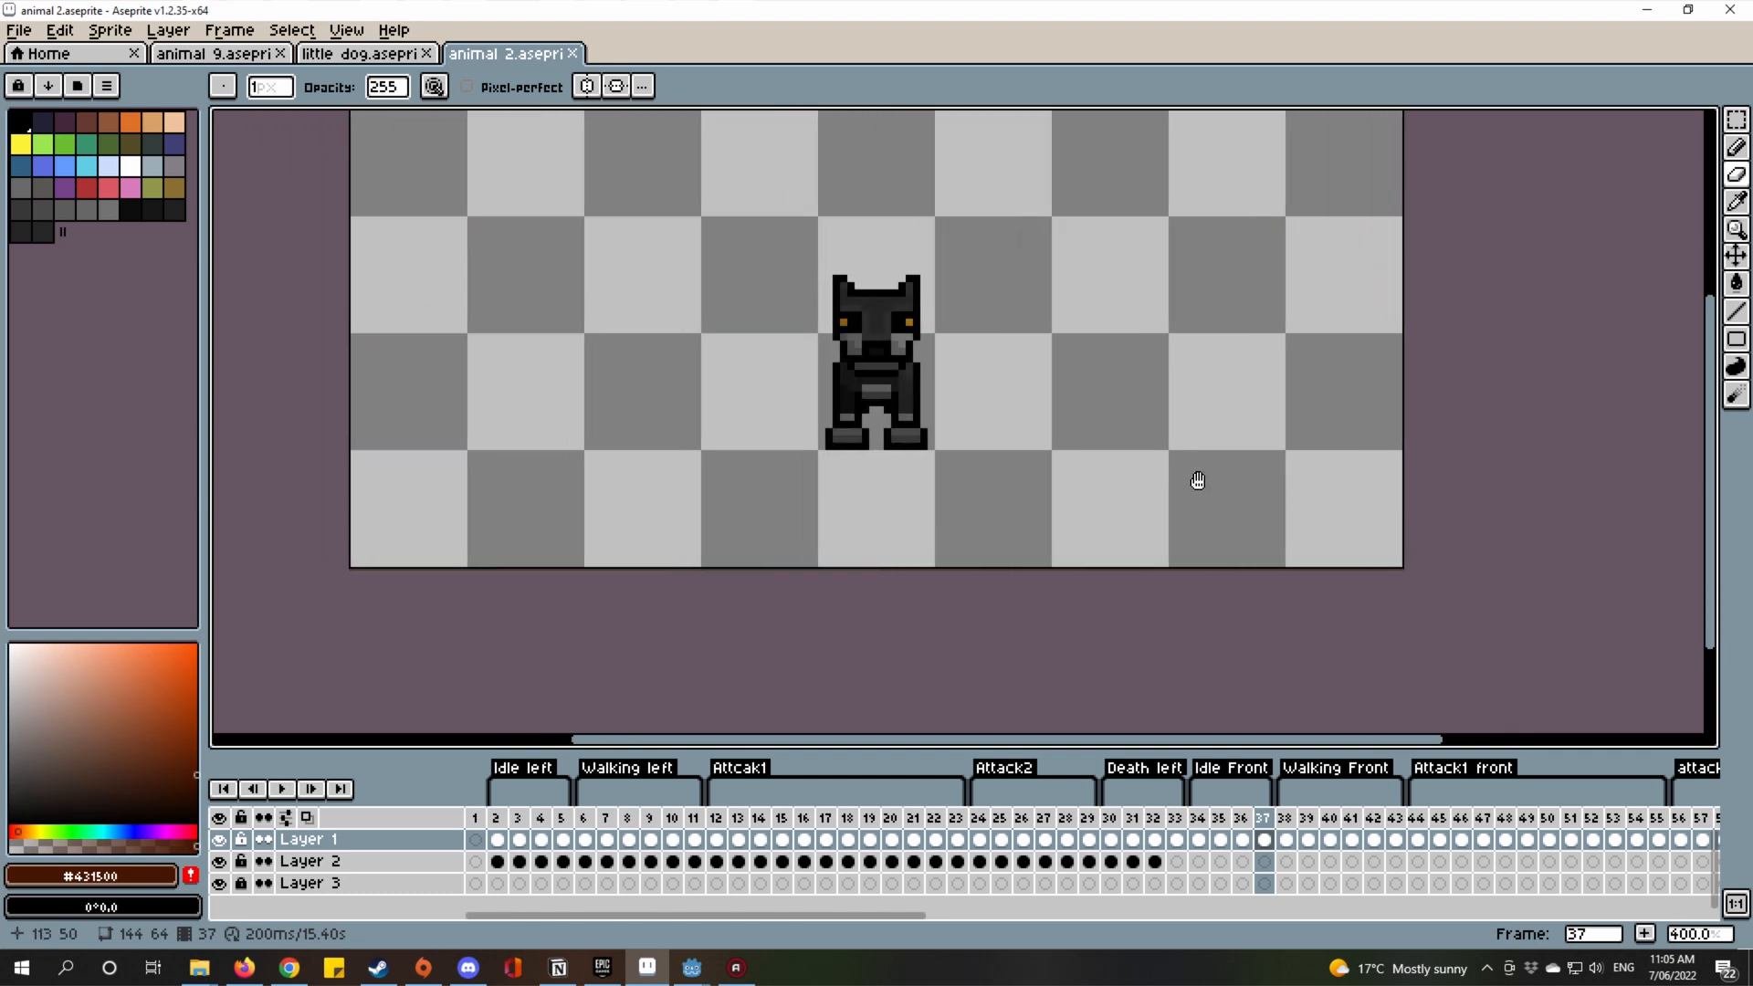
Examine the black fox's start, leap and end poses in frames 12, 17, 18 and 23 of the Attcak1 animation.
{"action": "scroll", "coordinate": [1141, 511], "scroll_direction": "down", "scroll_amount": 1}
{"action": "left_click", "coordinate": [719, 817]}
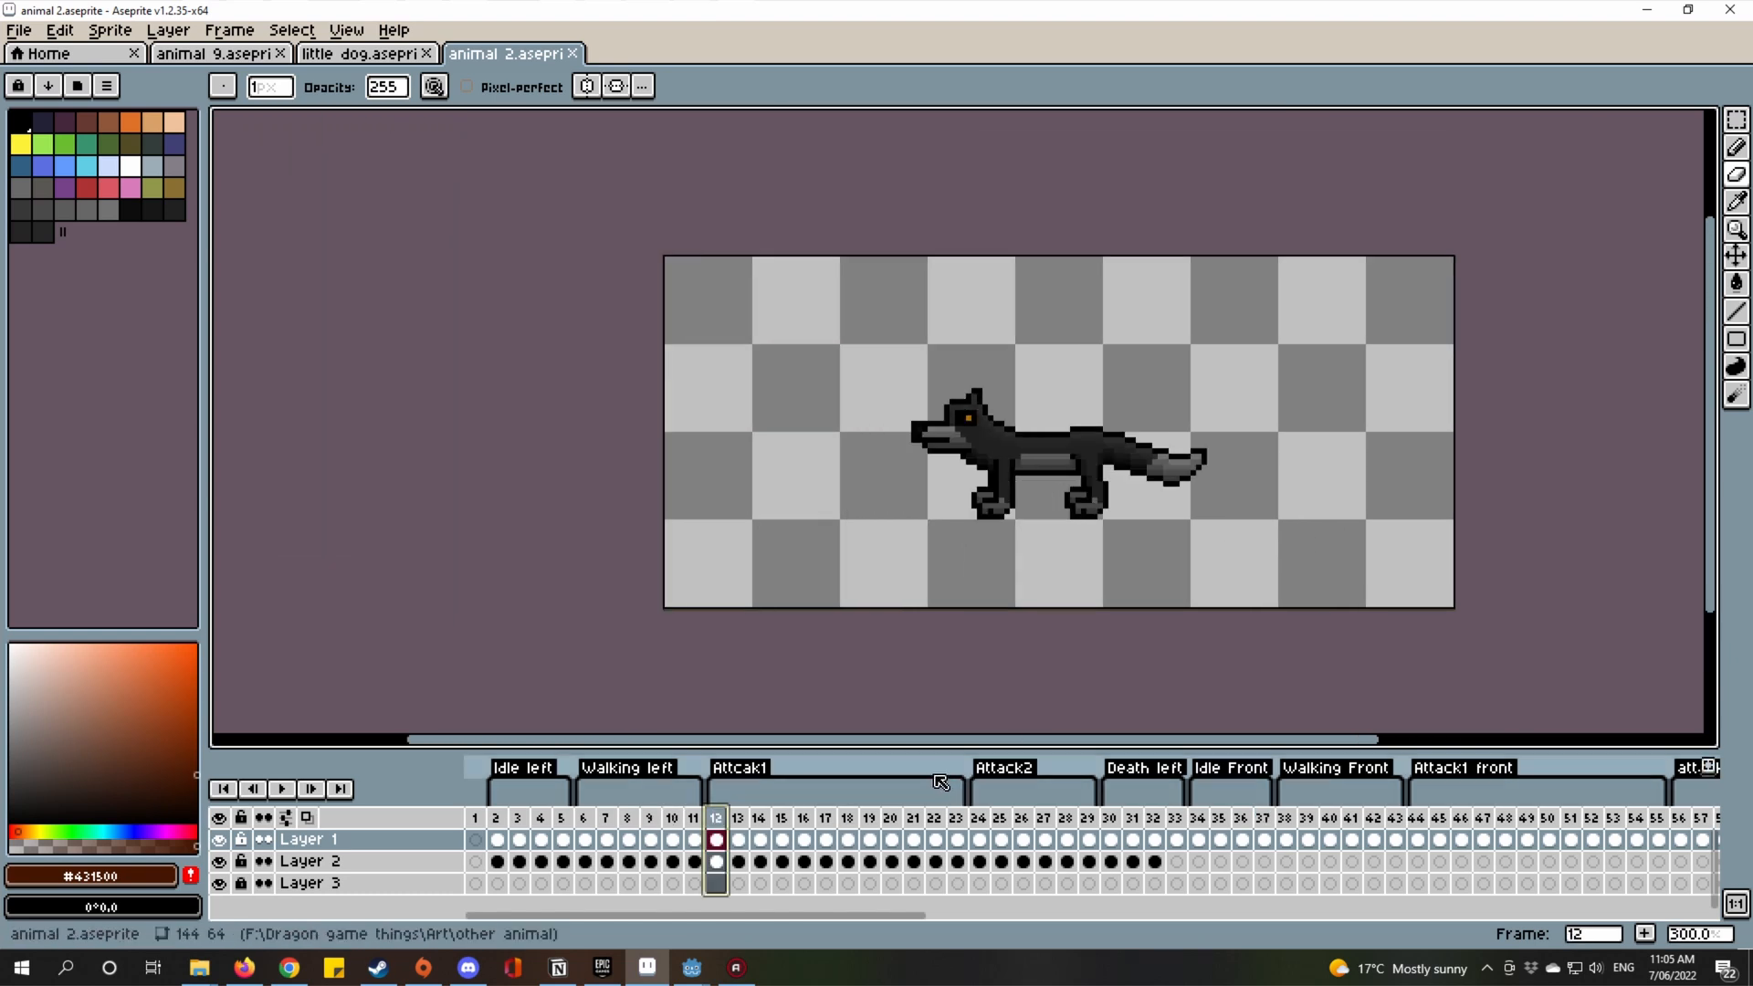
{"action": "left_click", "coordinate": [956, 817]}
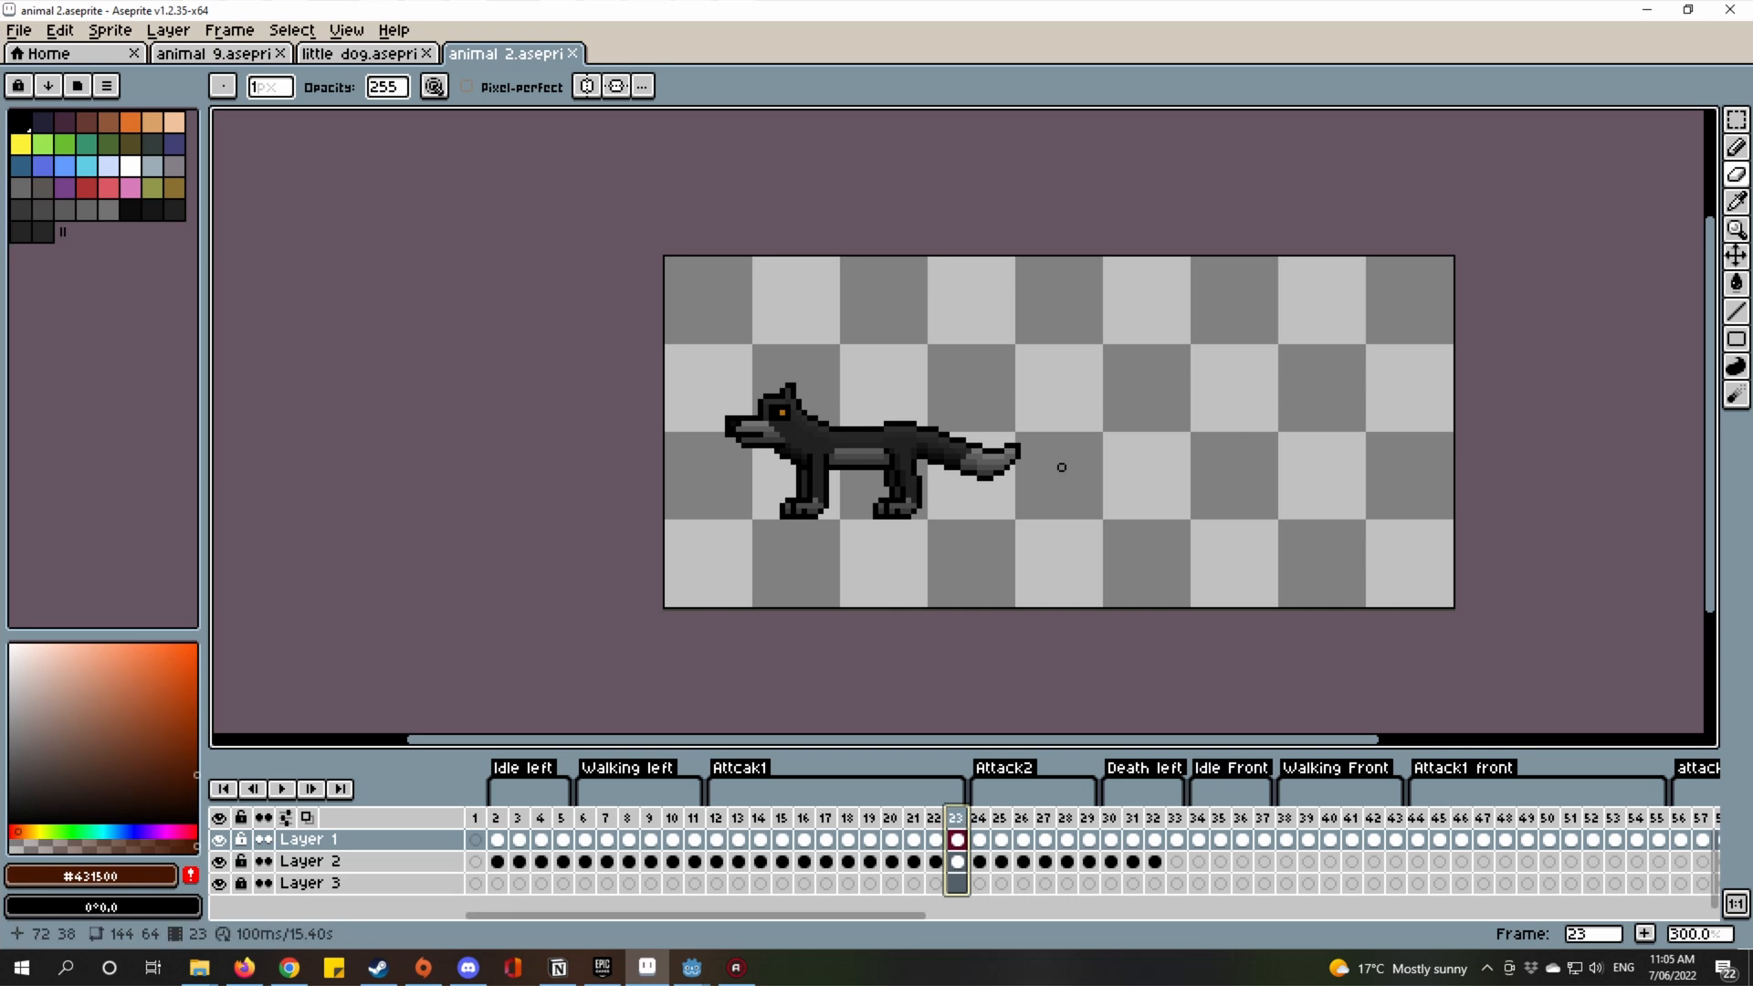
{"action": "scroll", "coordinate": [1061, 466], "scroll_direction": "up", "scroll_amount": 2}
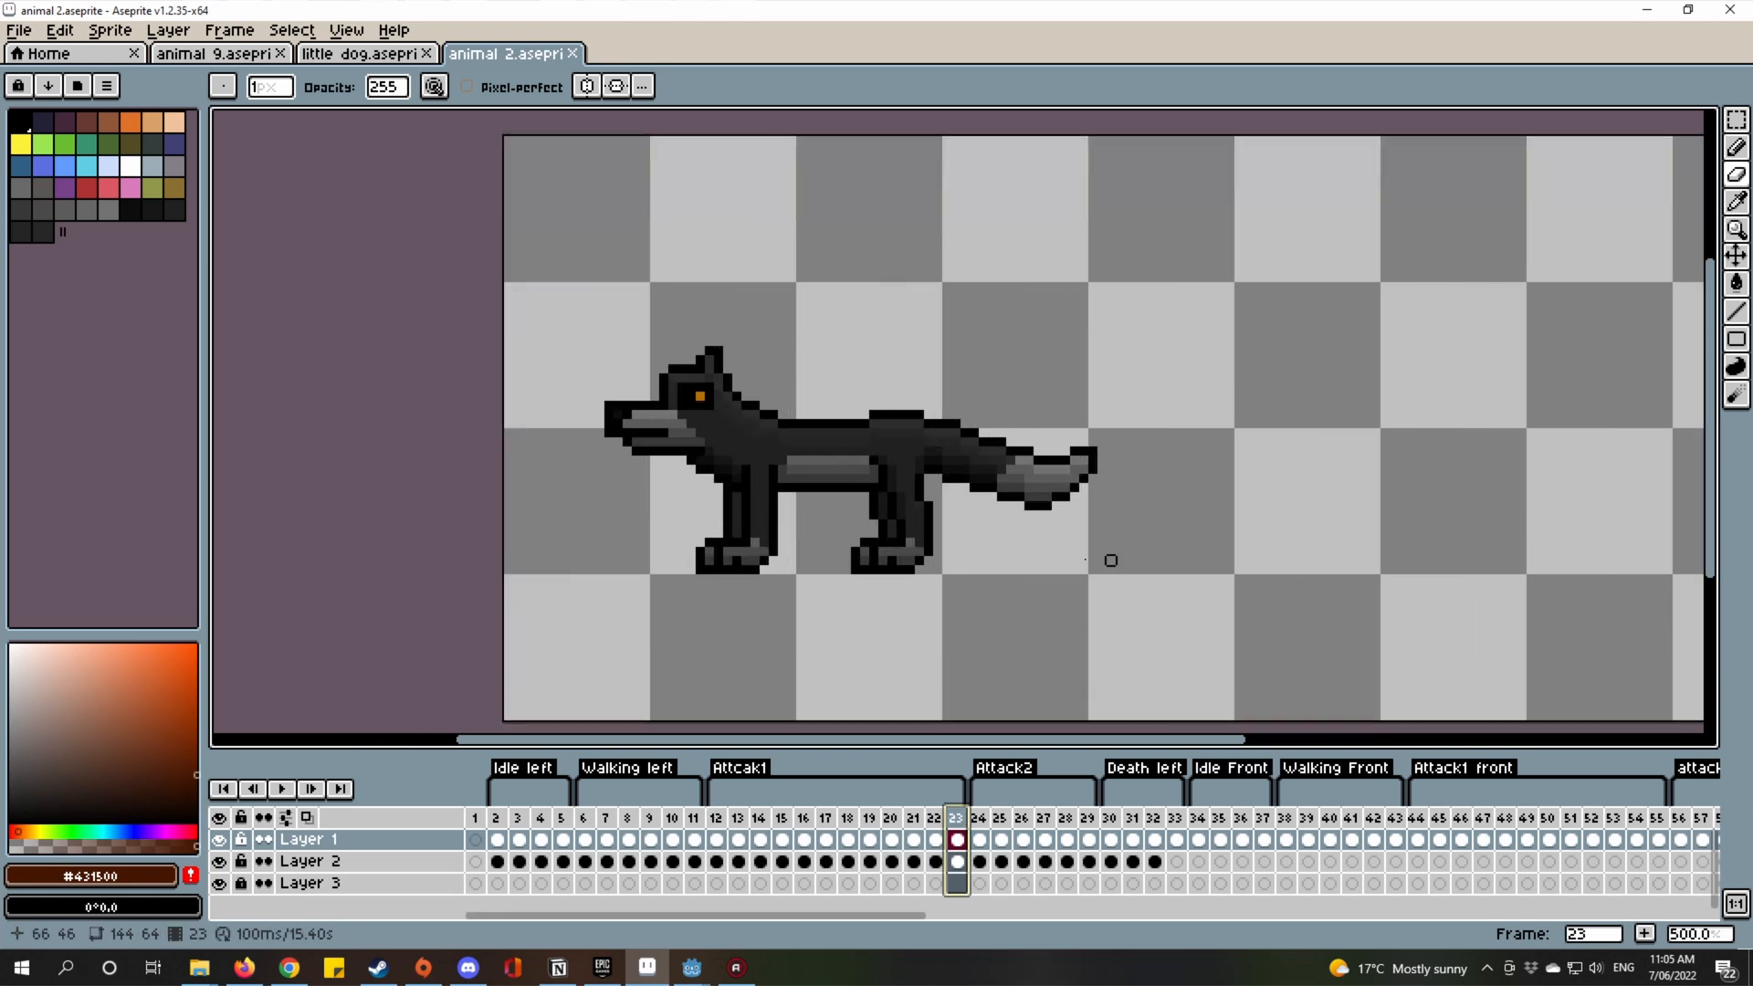
{"action": "left_click", "coordinate": [824, 816]}
{"action": "left_click_drag", "start_coordinate": [1189, 489], "coordinate": [1136, 518]}
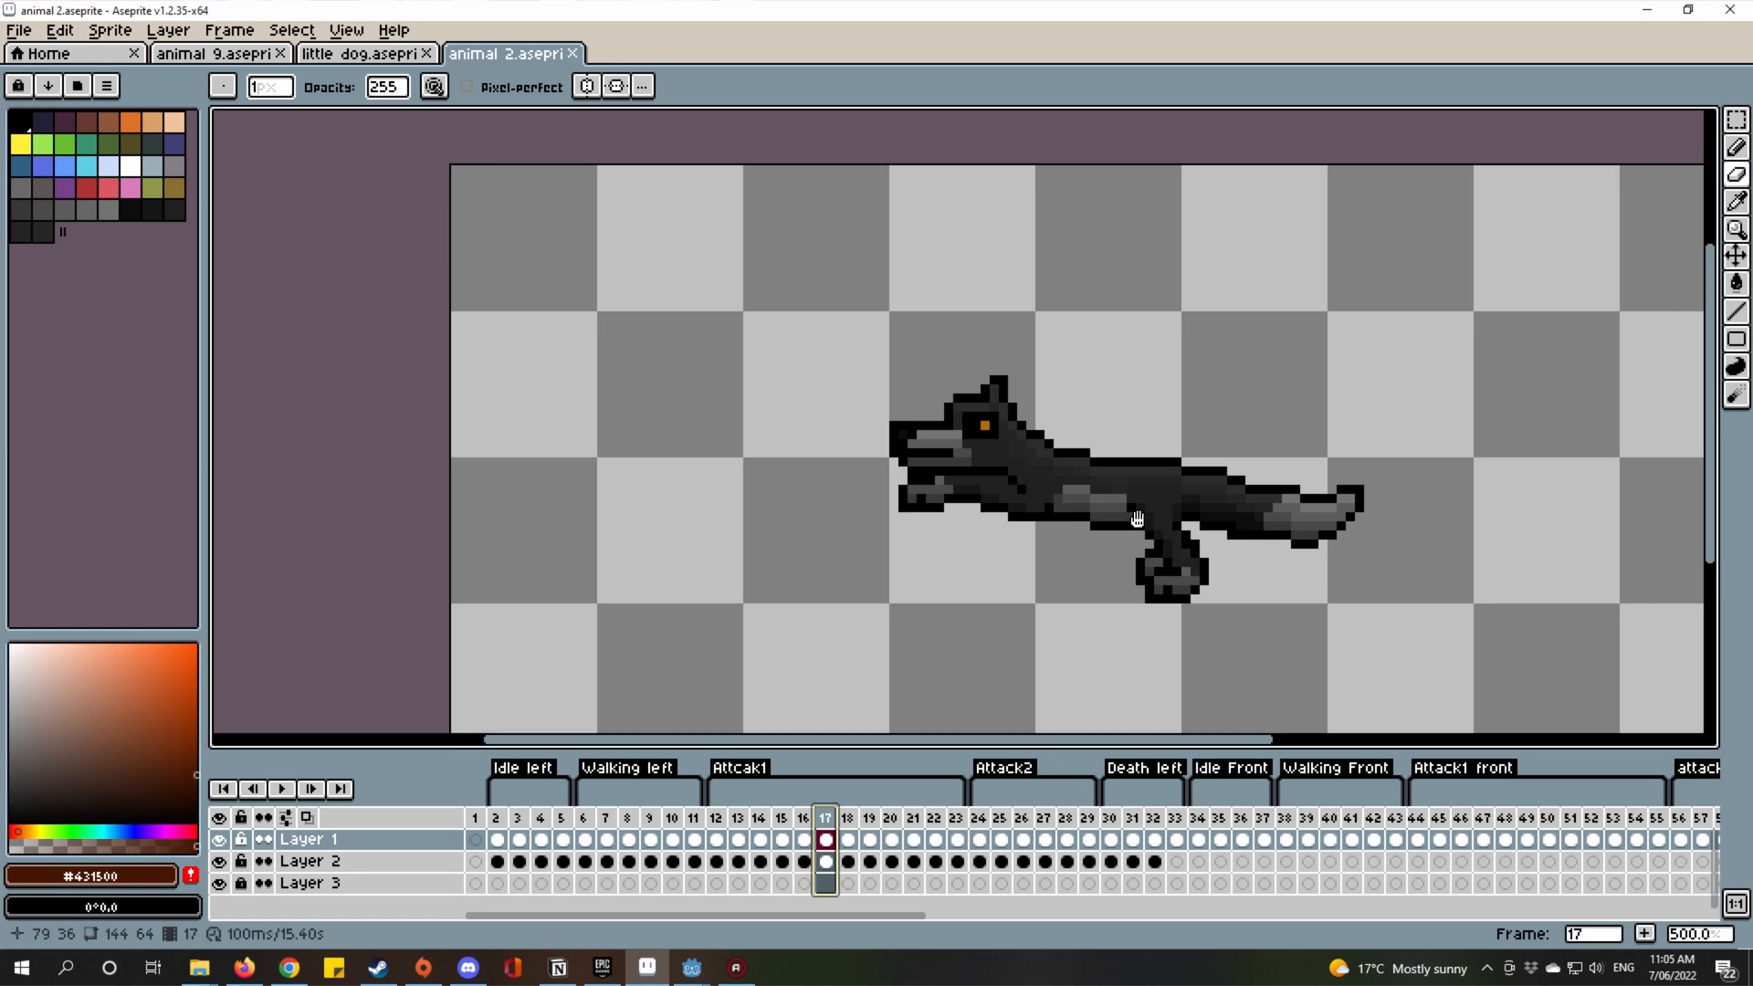
{"action": "scroll", "coordinate": [1136, 518], "scroll_direction": "down", "scroll_amount": 1}
{"action": "left_click", "coordinate": [847, 818]}
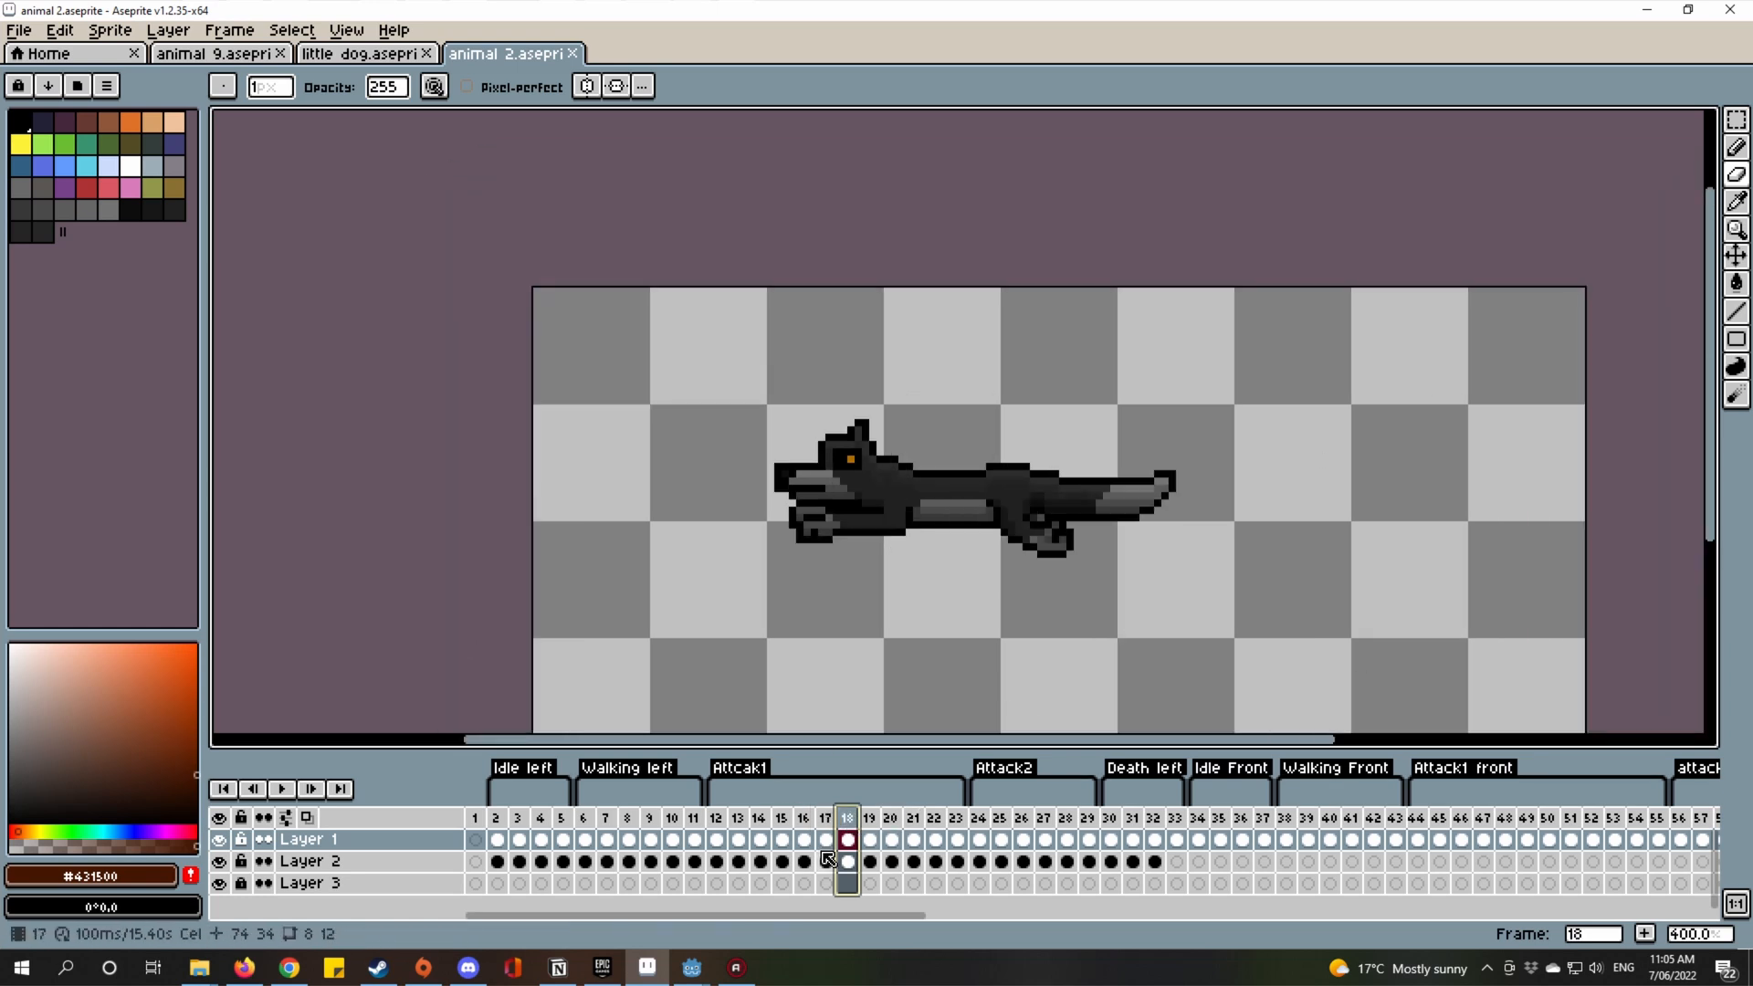
Go through the crouching wind-up poses in frames 12 to 16 of the Attcak1 animation.
{"action": "left_click", "coordinate": [718, 819]}
{"action": "left_click_drag", "start_coordinate": [722, 817], "coordinate": [785, 847]}
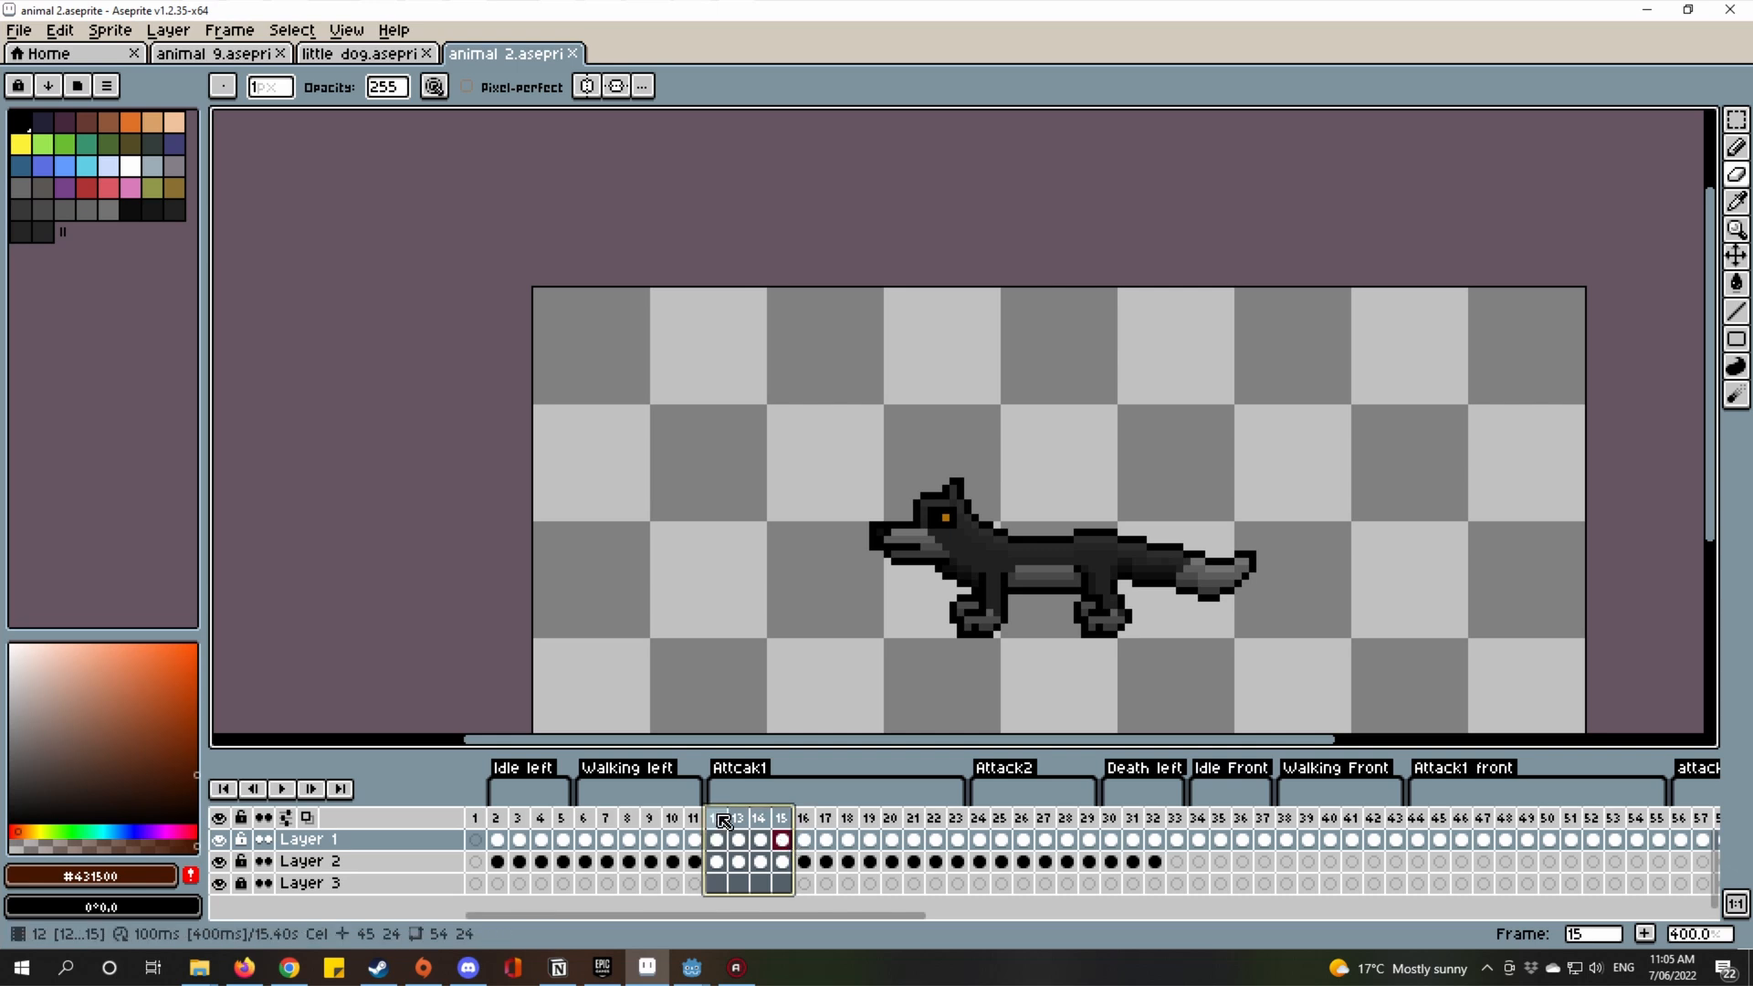
{"action": "left_click_drag", "start_coordinate": [721, 821], "coordinate": [807, 833]}
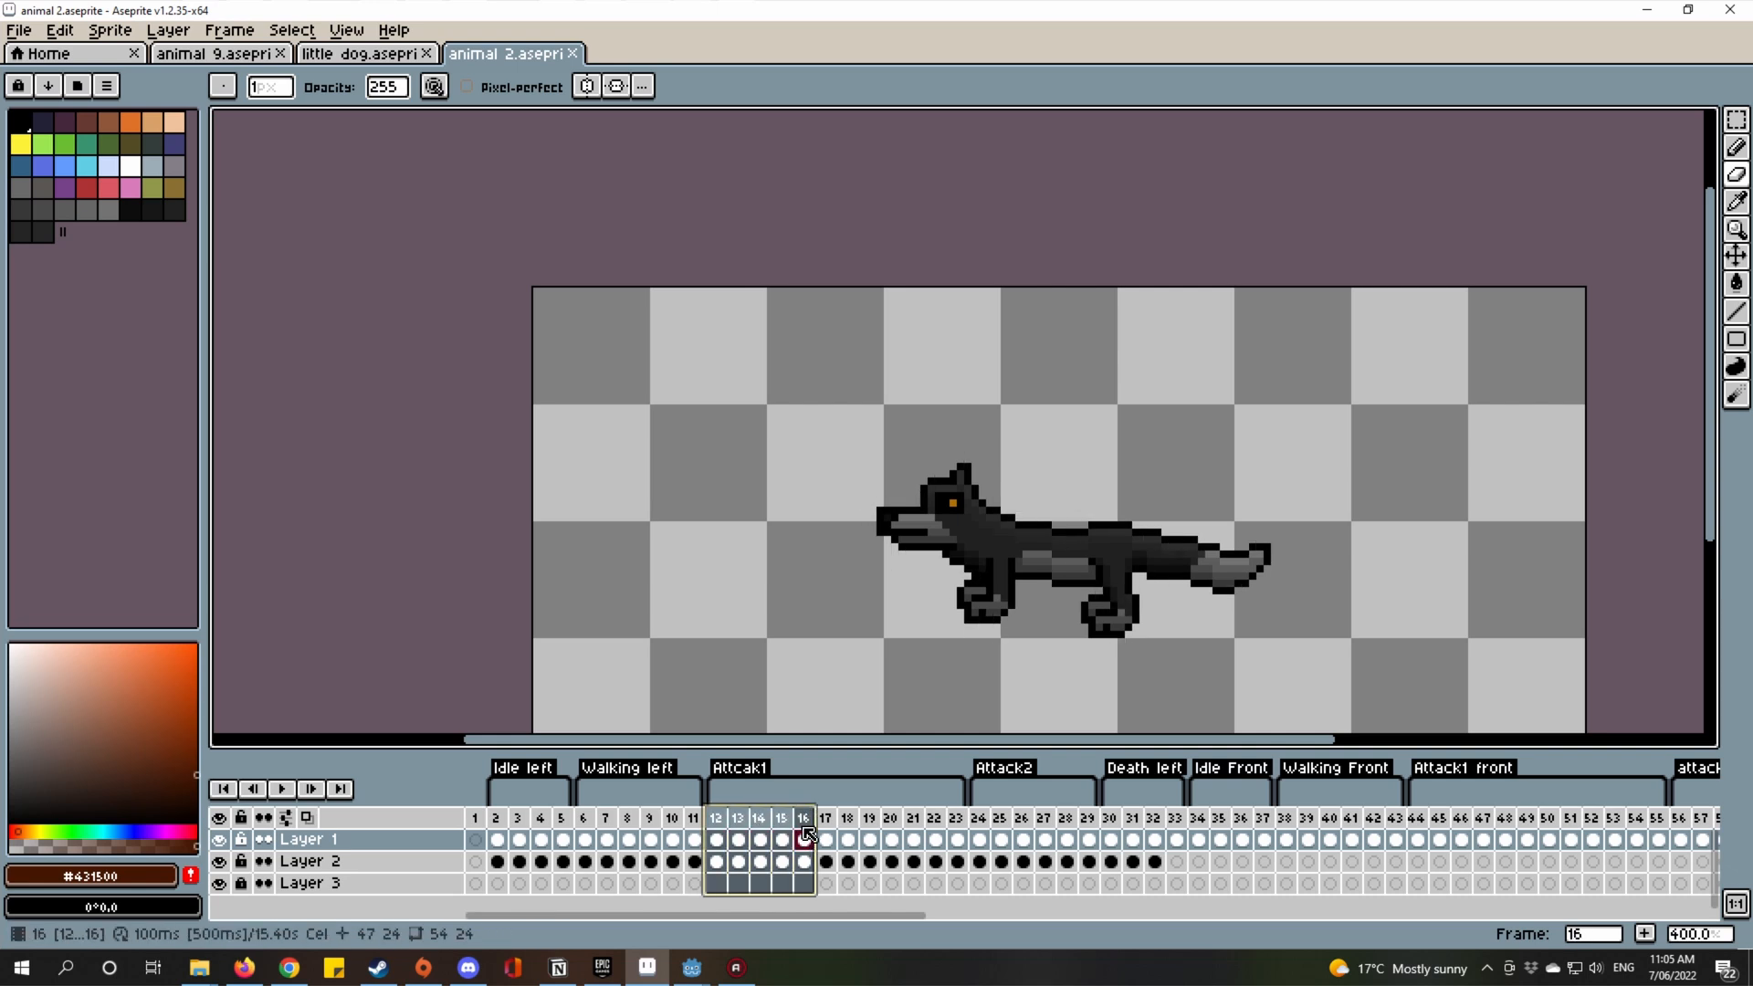
{"action": "left_click", "coordinate": [805, 817]}
{"action": "left_click", "coordinate": [783, 817]}
{"action": "left_click", "coordinate": [803, 817]}
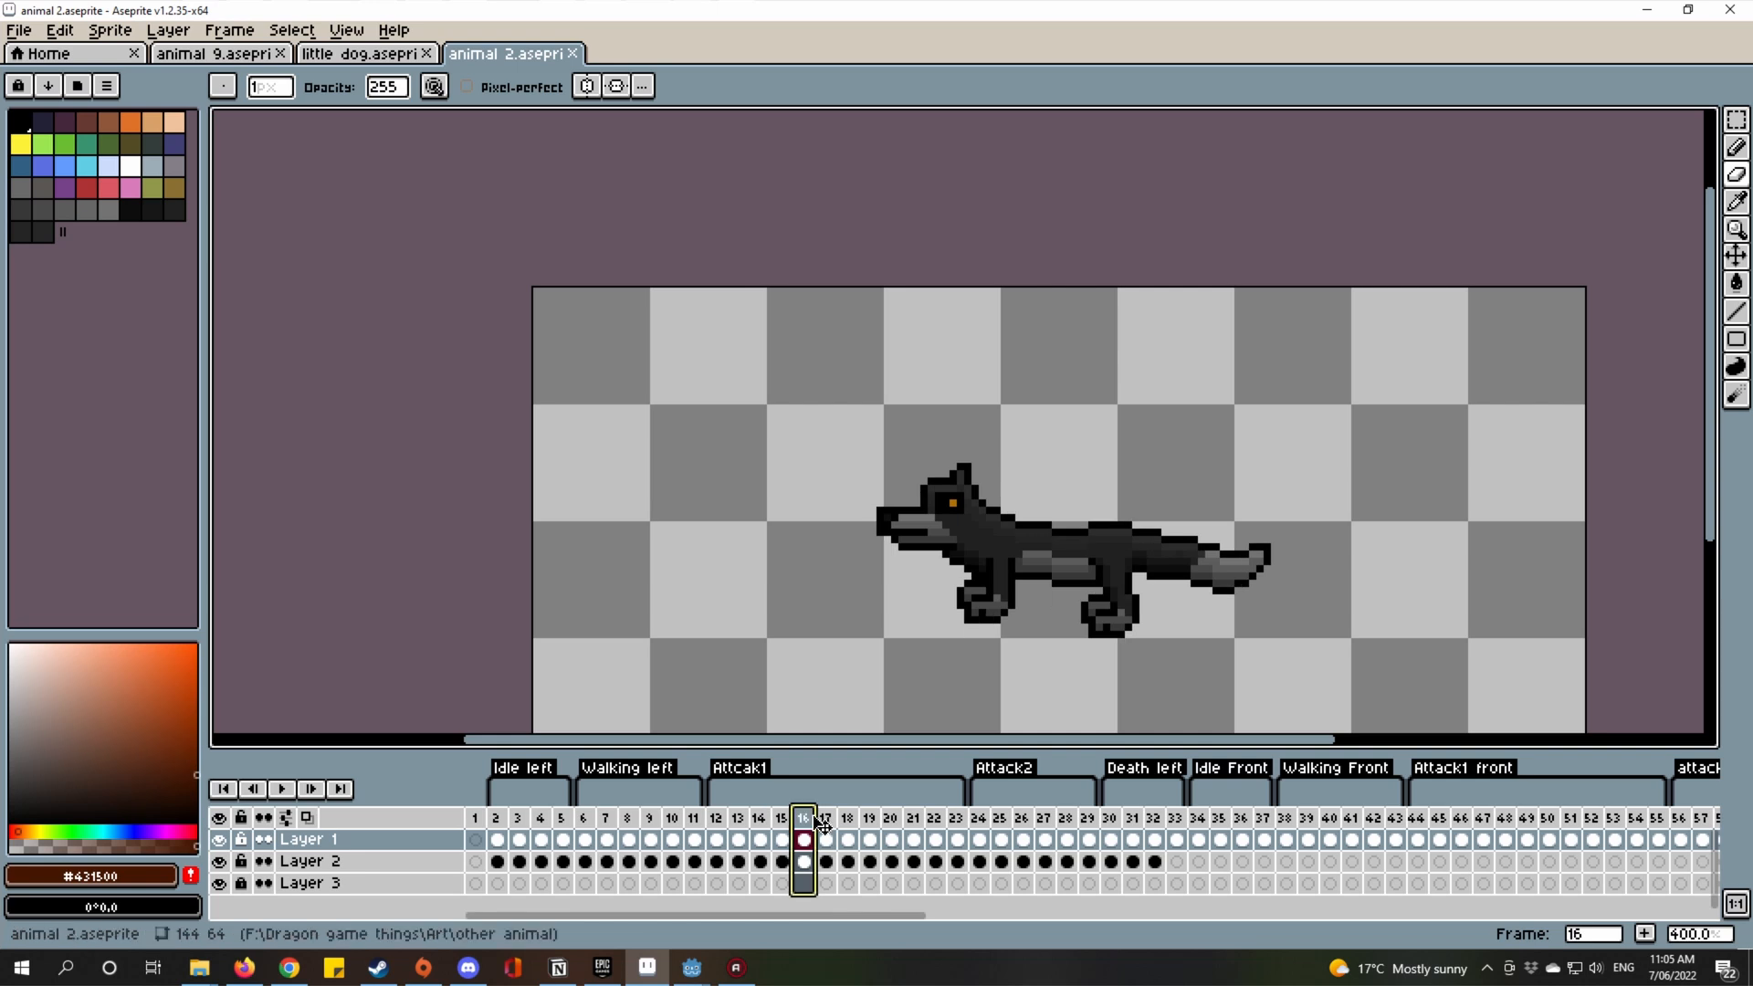
Step through the leap and landing poses in frames 17 to 23 of the Attcak1 animation.
{"action": "left_click", "coordinate": [830, 815]}
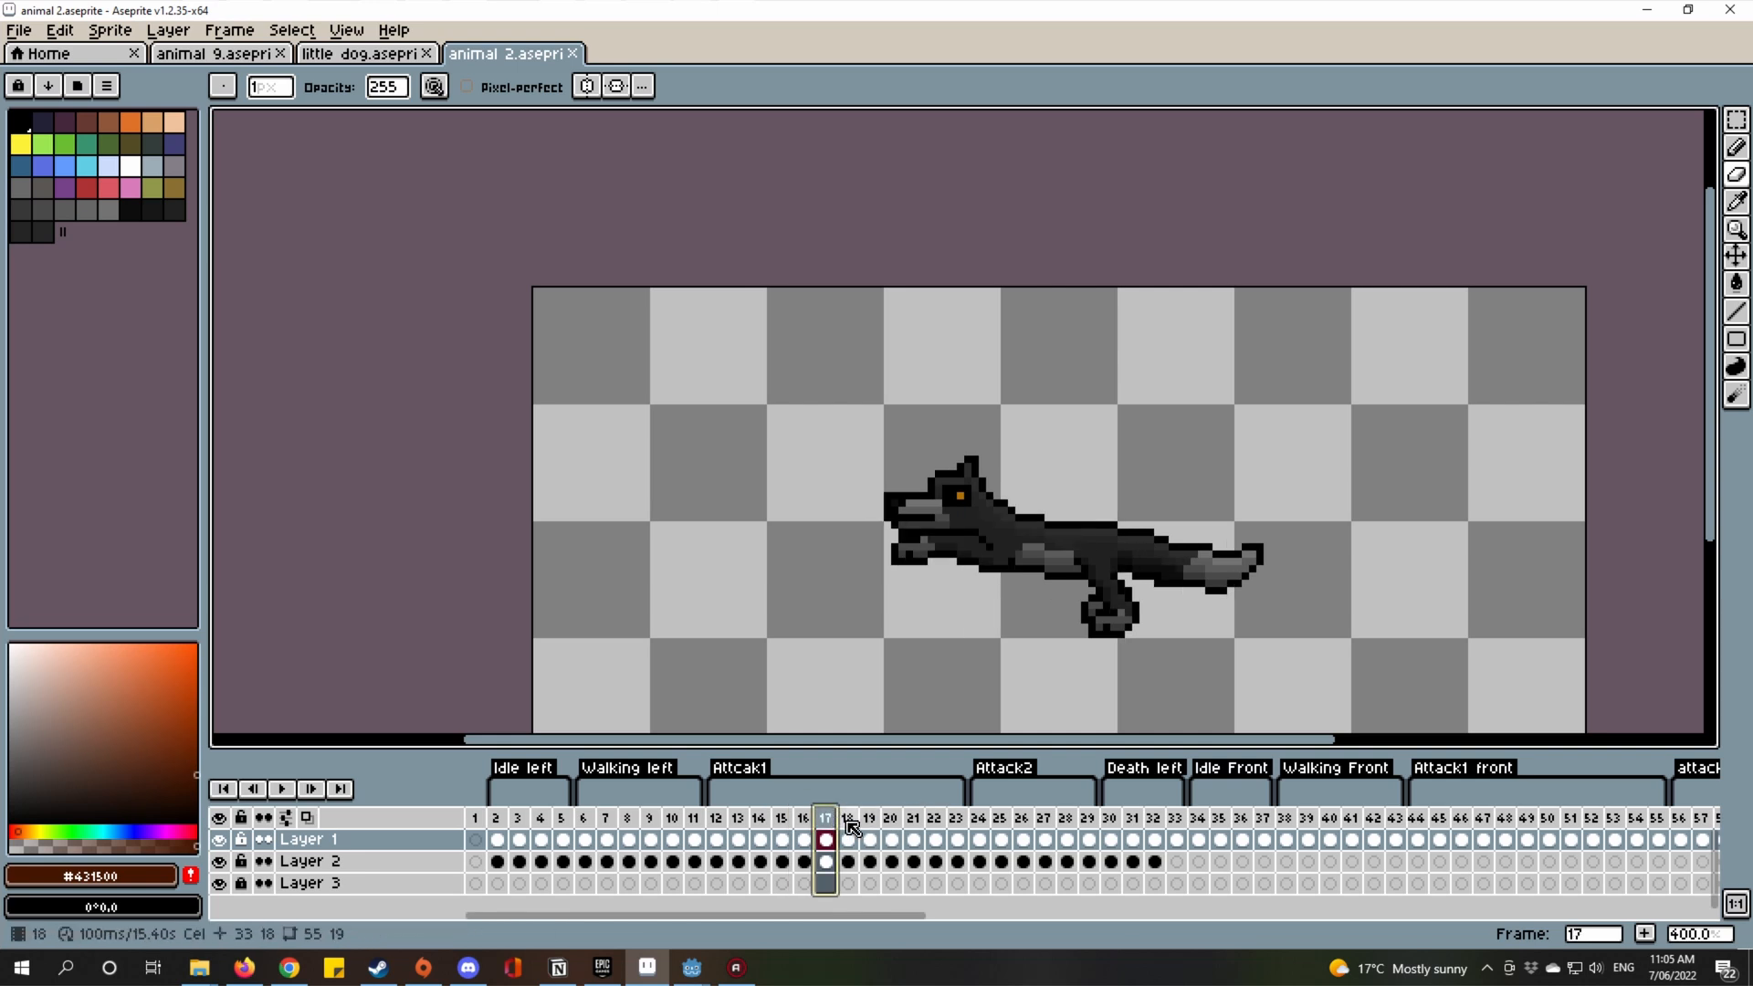
{"action": "left_click", "coordinate": [847, 818]}
{"action": "left_click", "coordinate": [869, 838]}
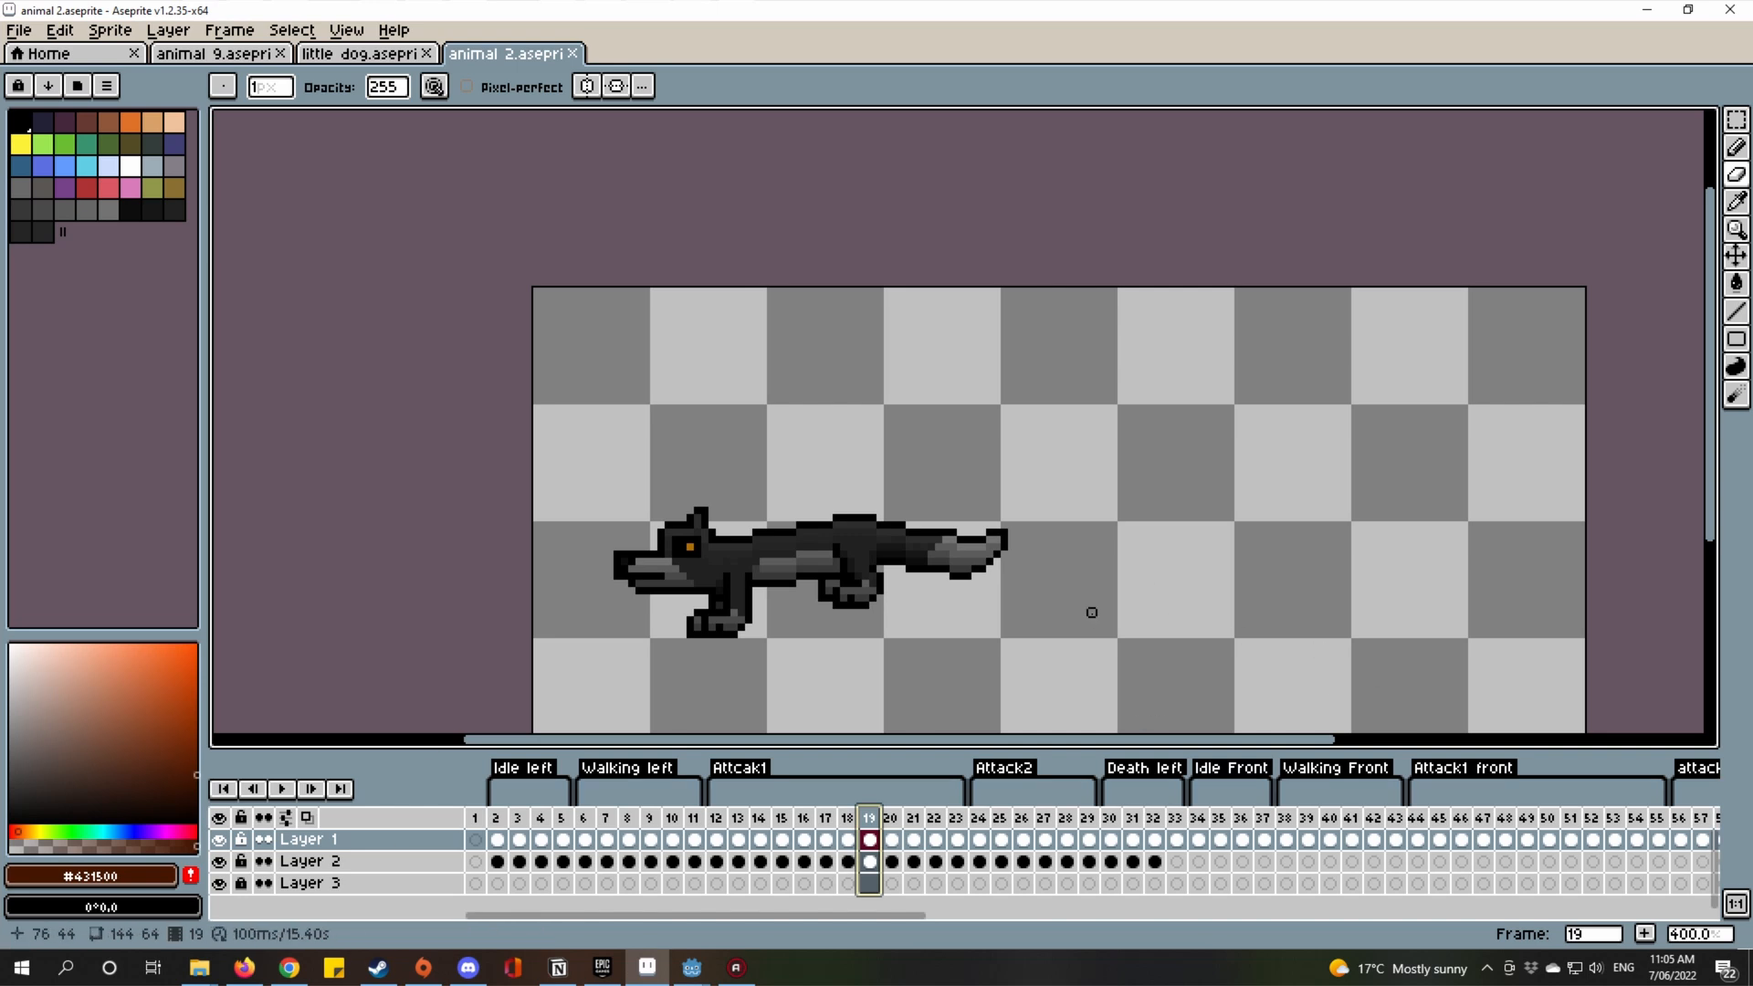
{"action": "left_click", "coordinate": [896, 818]}
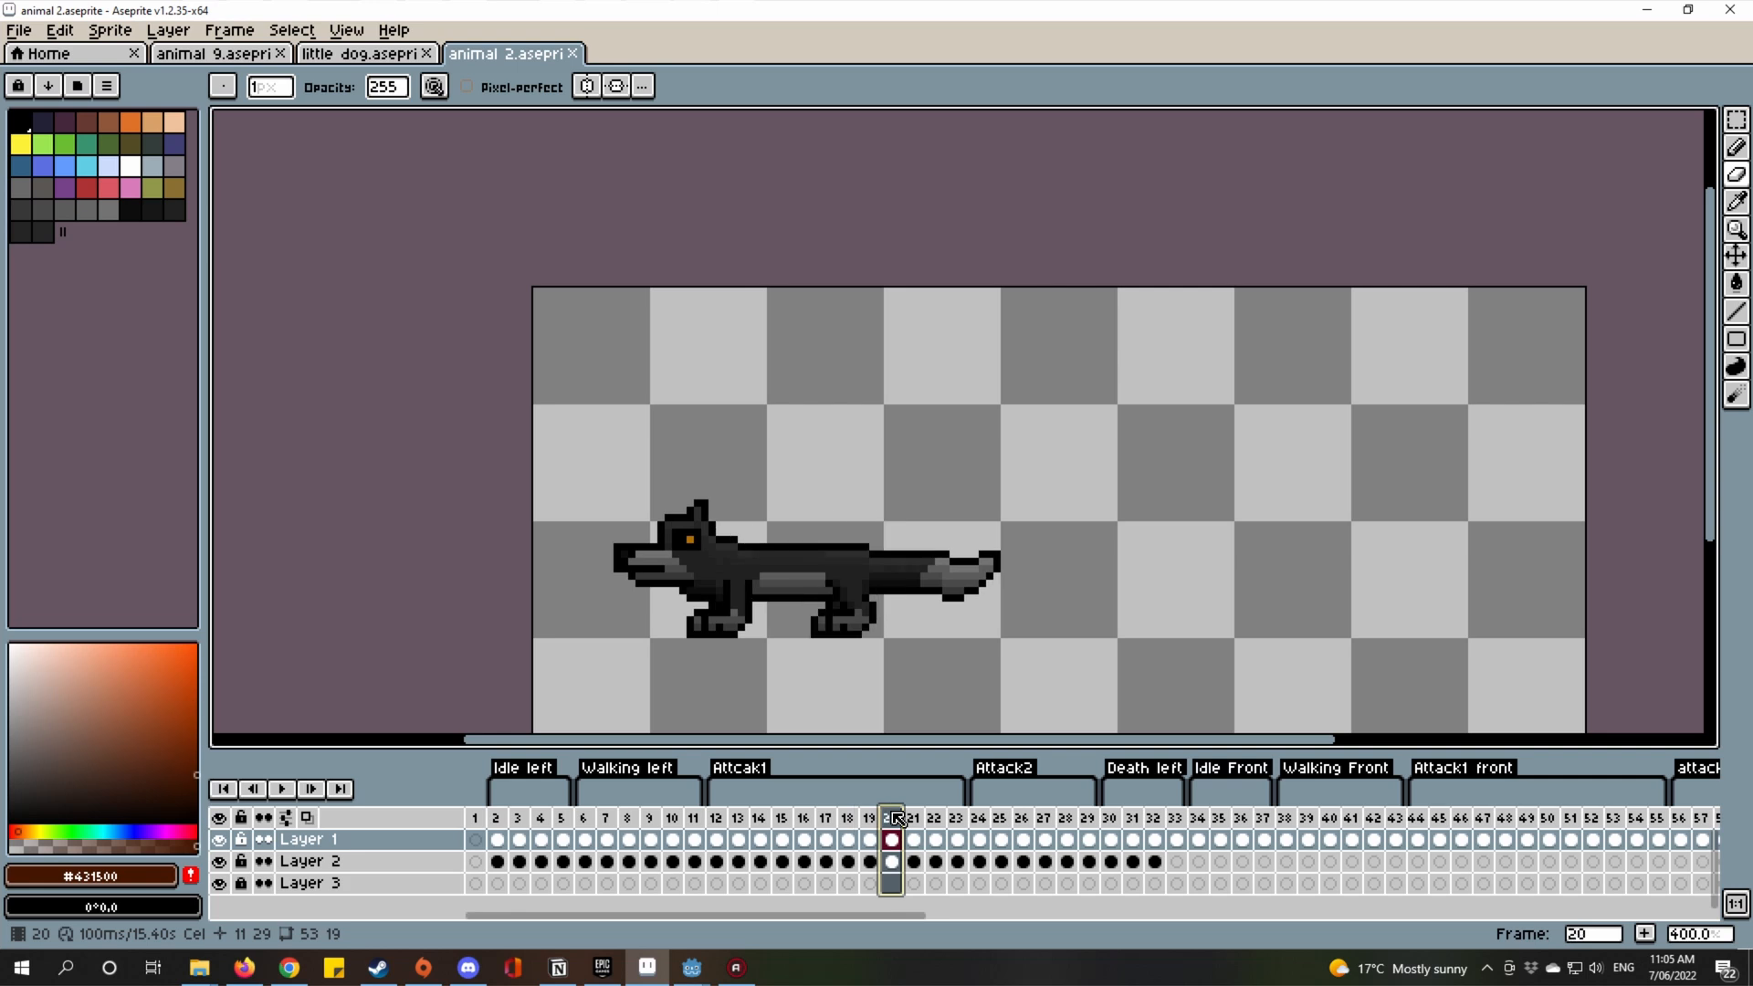
{"action": "left_click", "coordinate": [915, 819]}
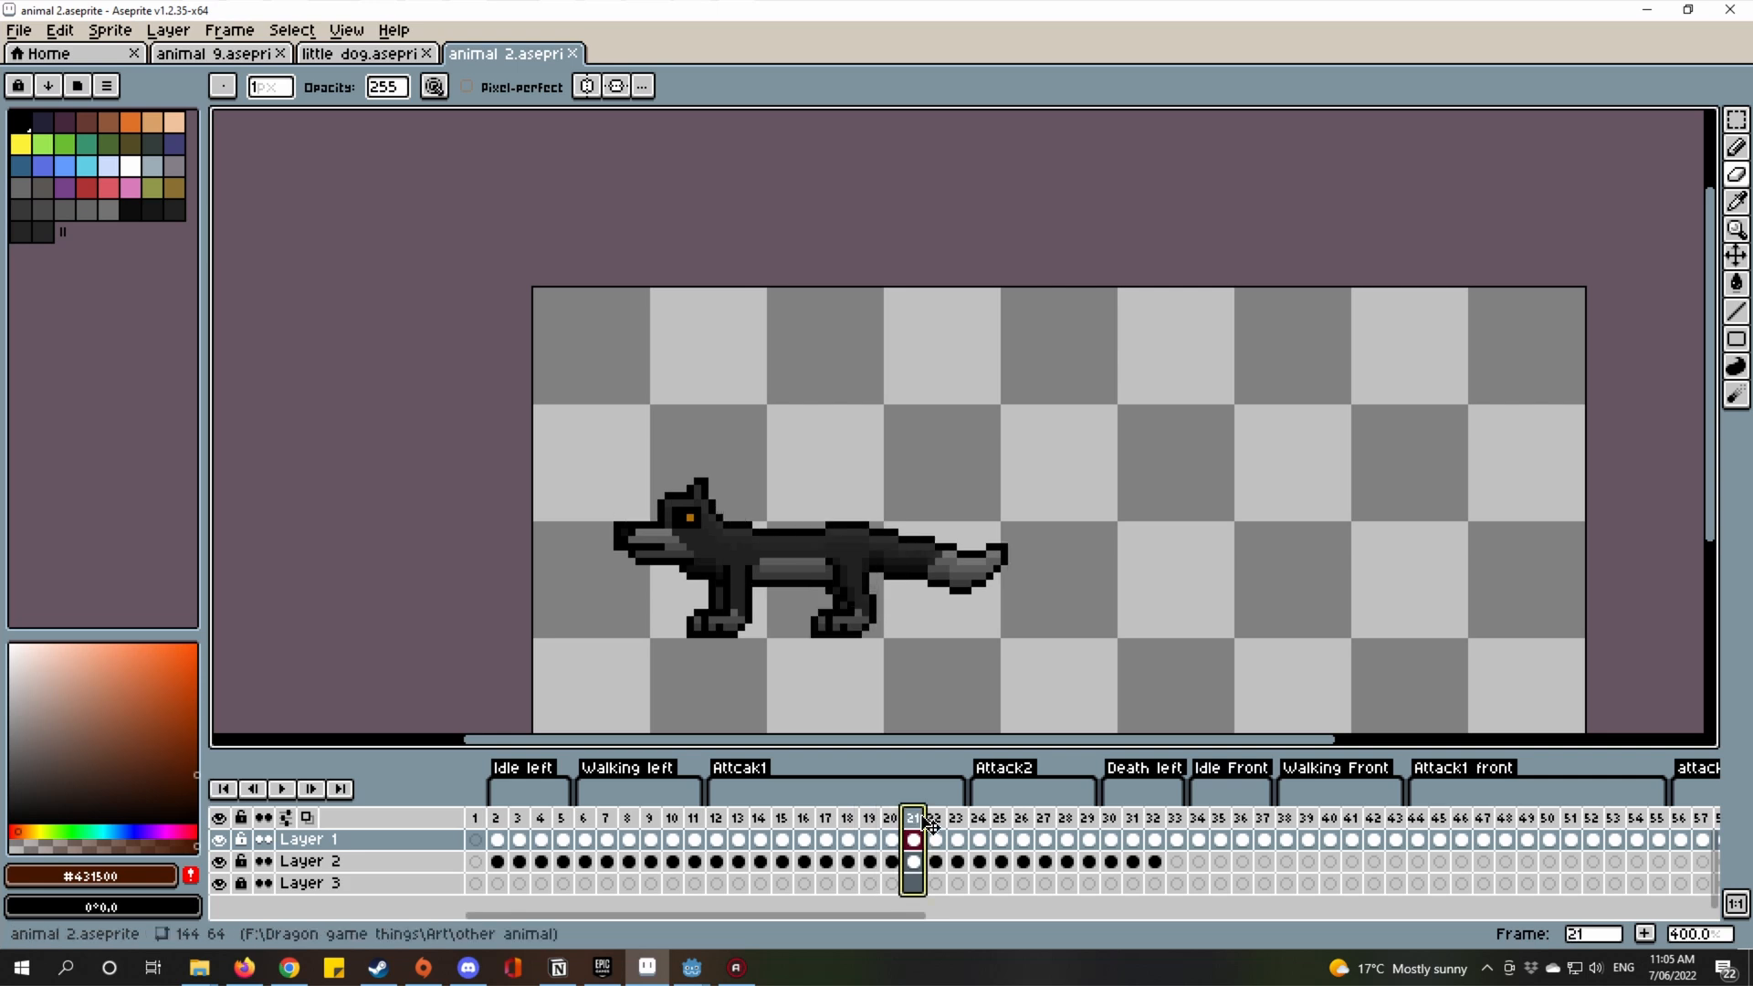
{"action": "left_click", "coordinate": [934, 819]}
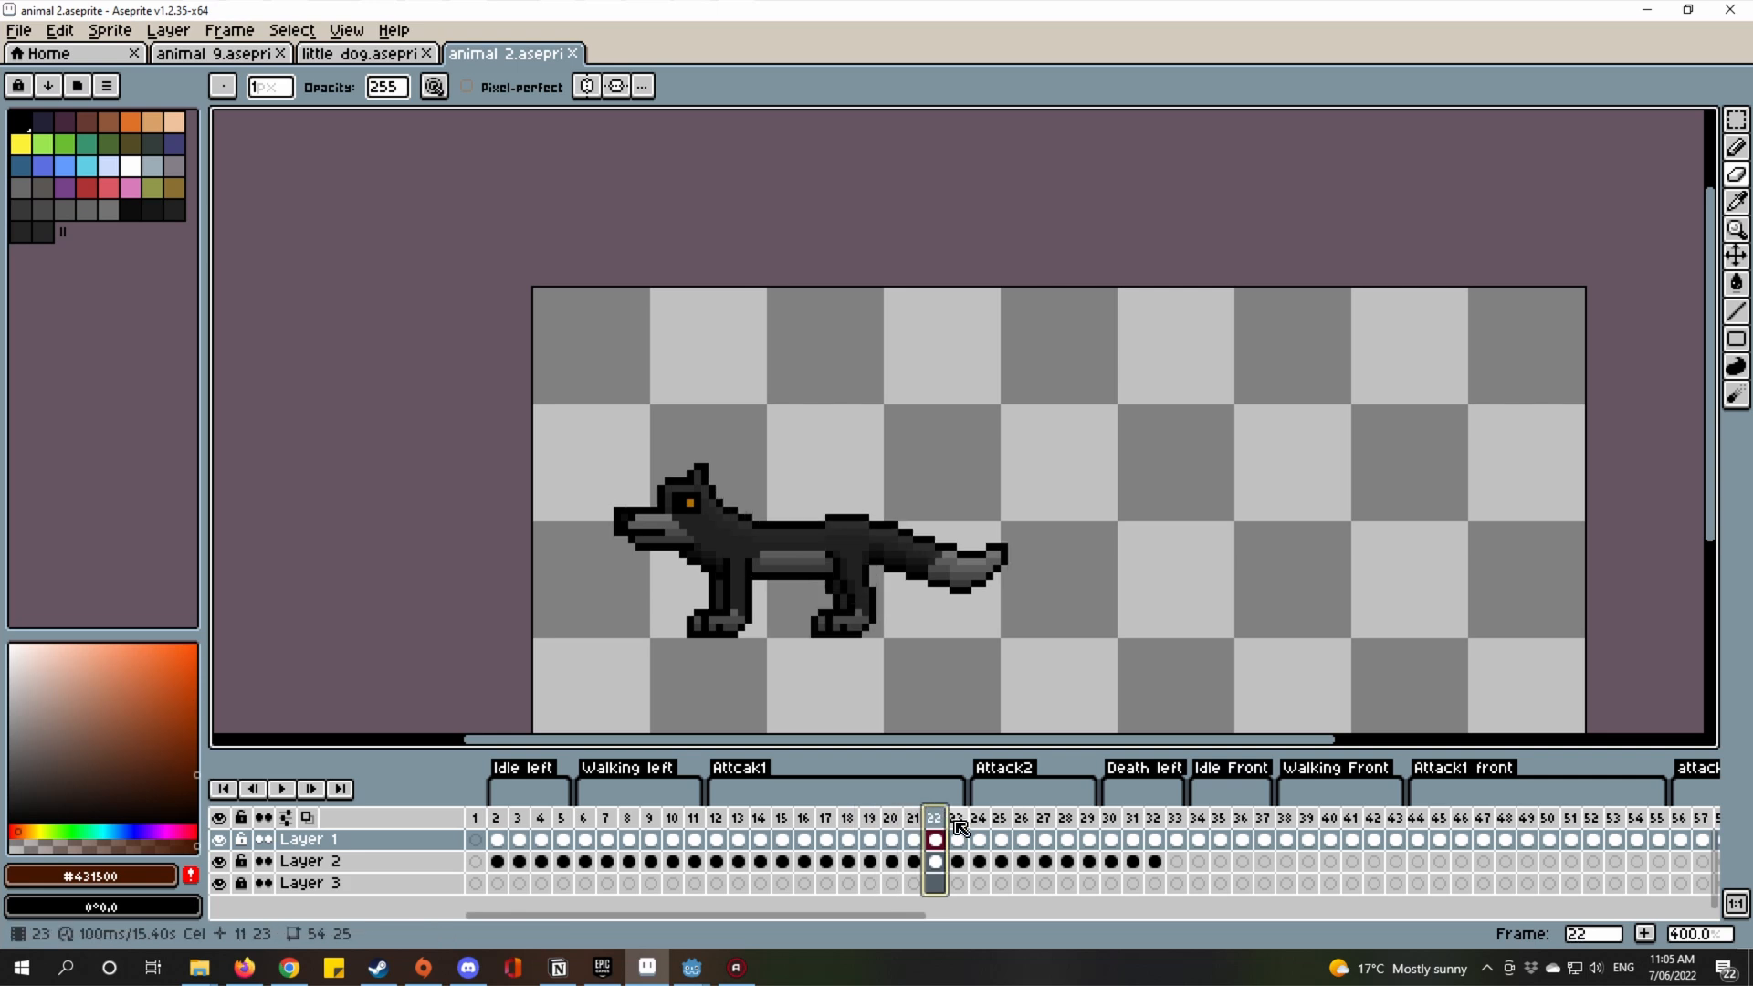
{"action": "left_click", "coordinate": [956, 818]}
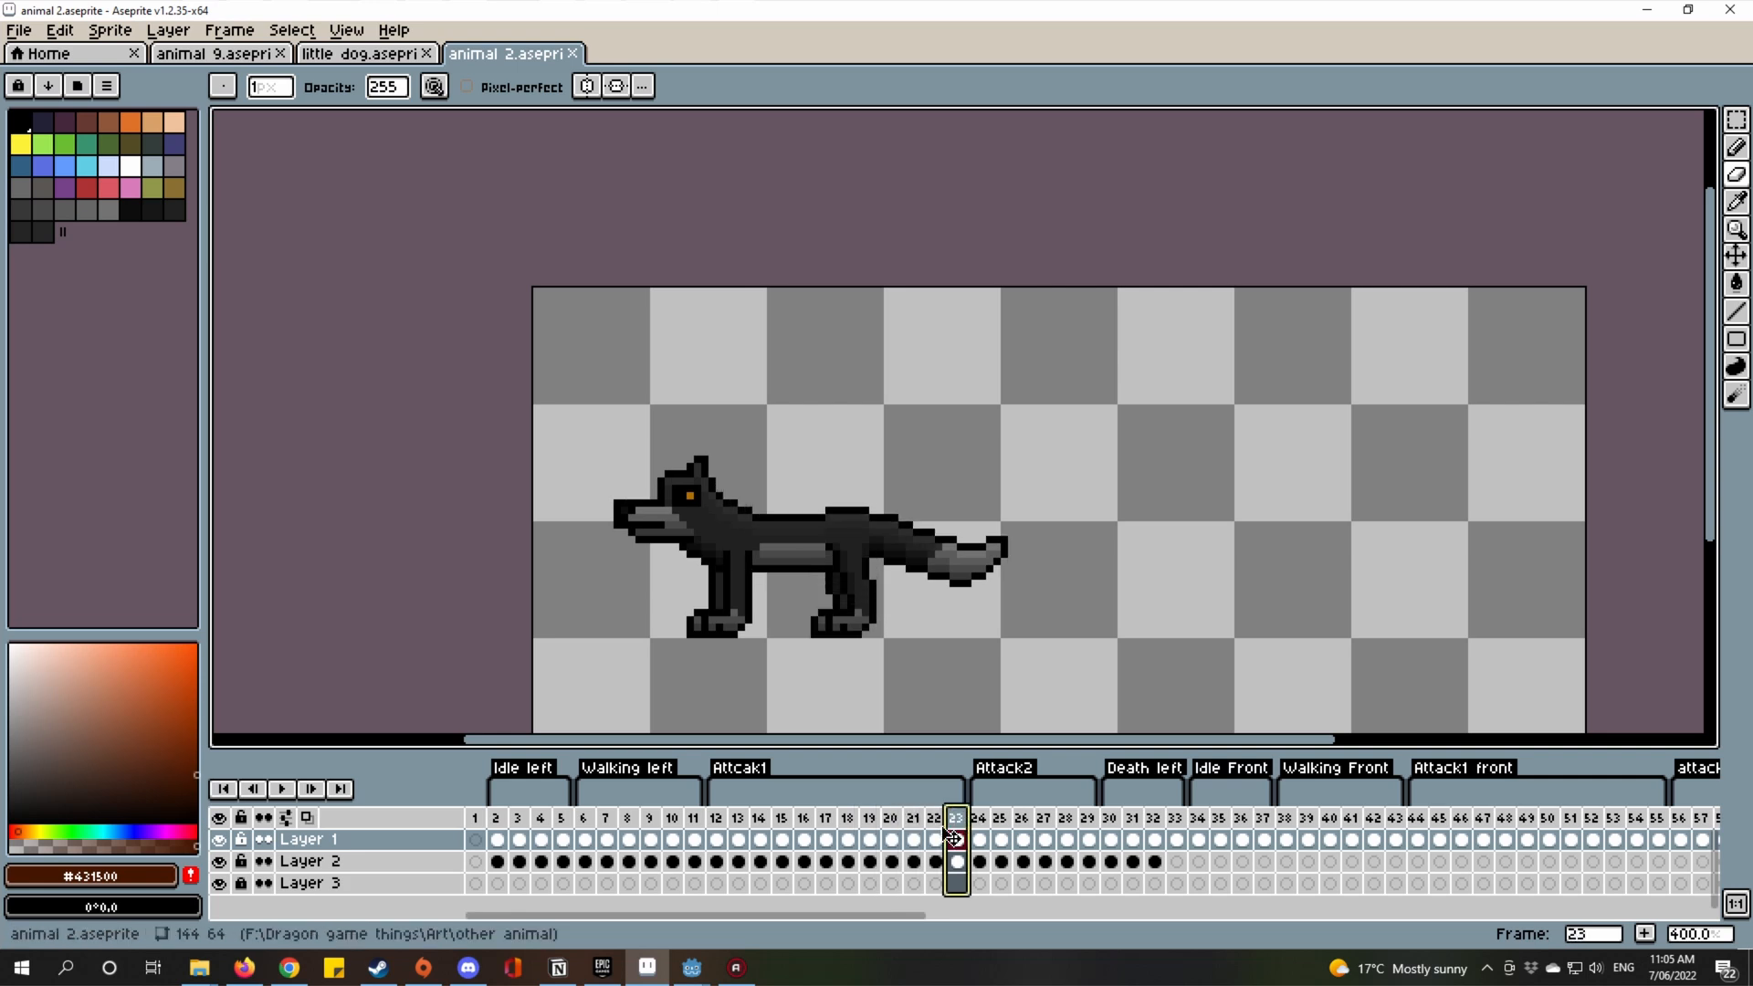
Play the Attcak1 animation from frame 12 and stop playback.
{"action": "left_click", "coordinate": [728, 815]}
{"action": "left_click", "coordinate": [282, 789]}
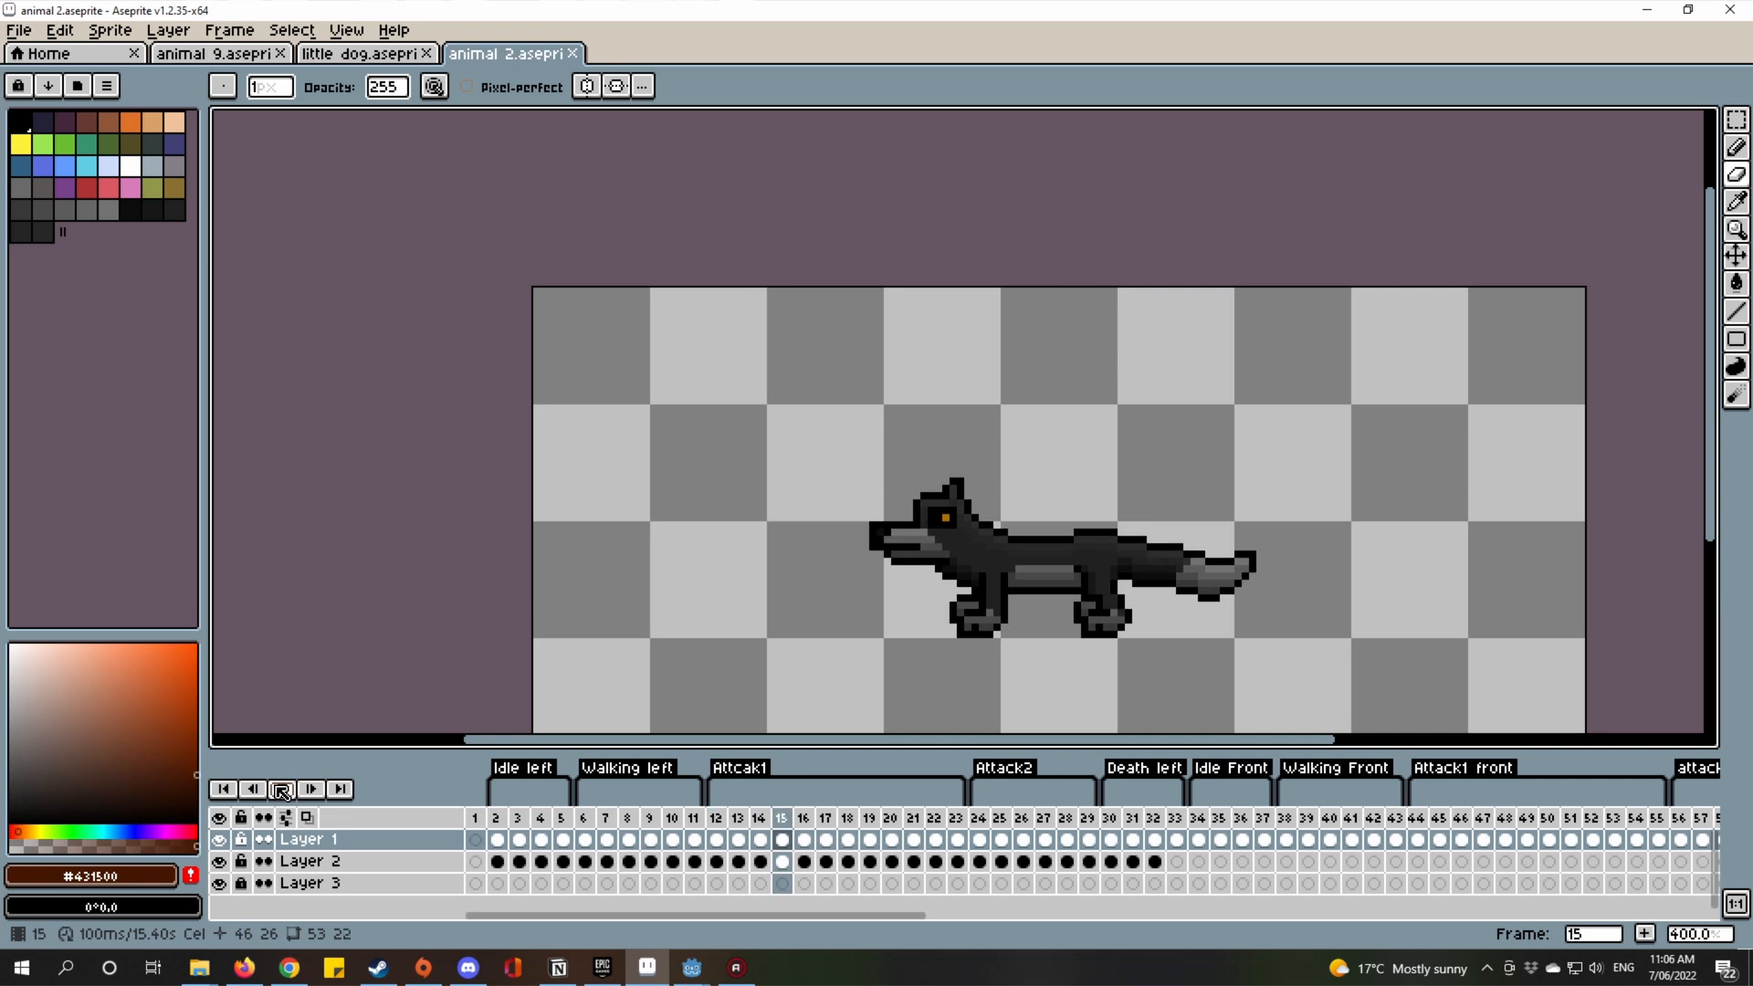
{"action": "left_click", "coordinate": [281, 789]}
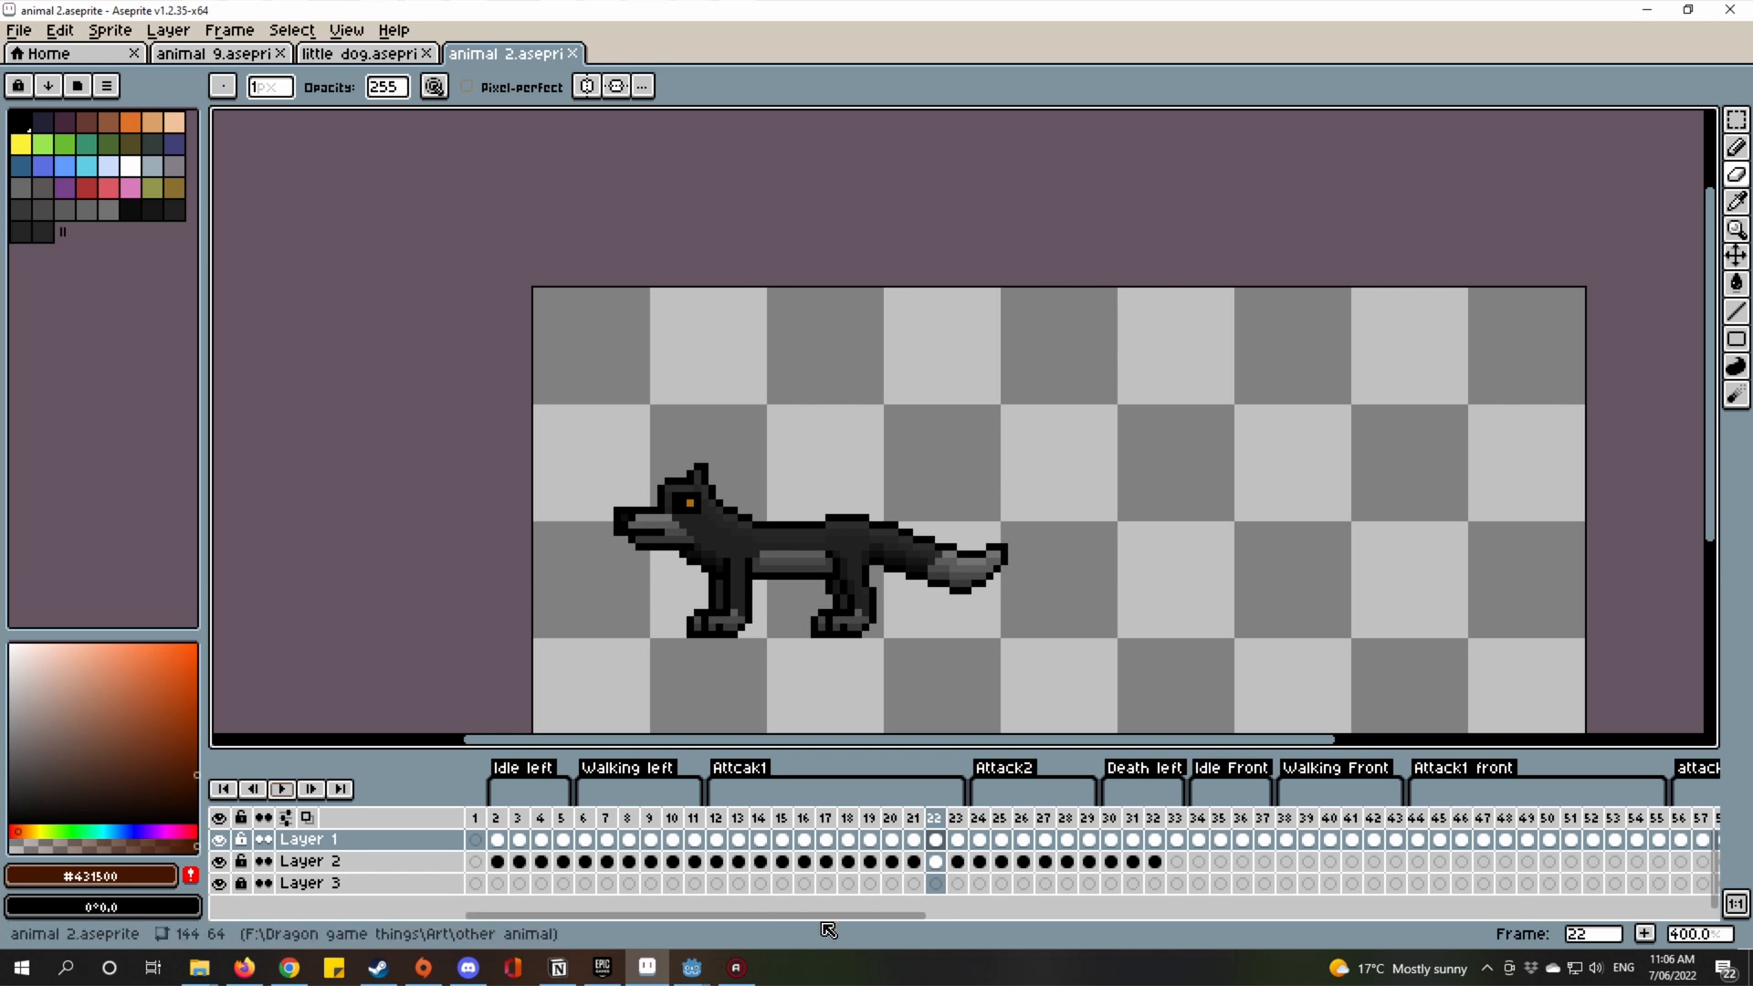
Play the Attack2 animation from frame 24 and stop playback.
{"action": "left_click_drag", "start_coordinate": [828, 920], "coordinate": [886, 920]}
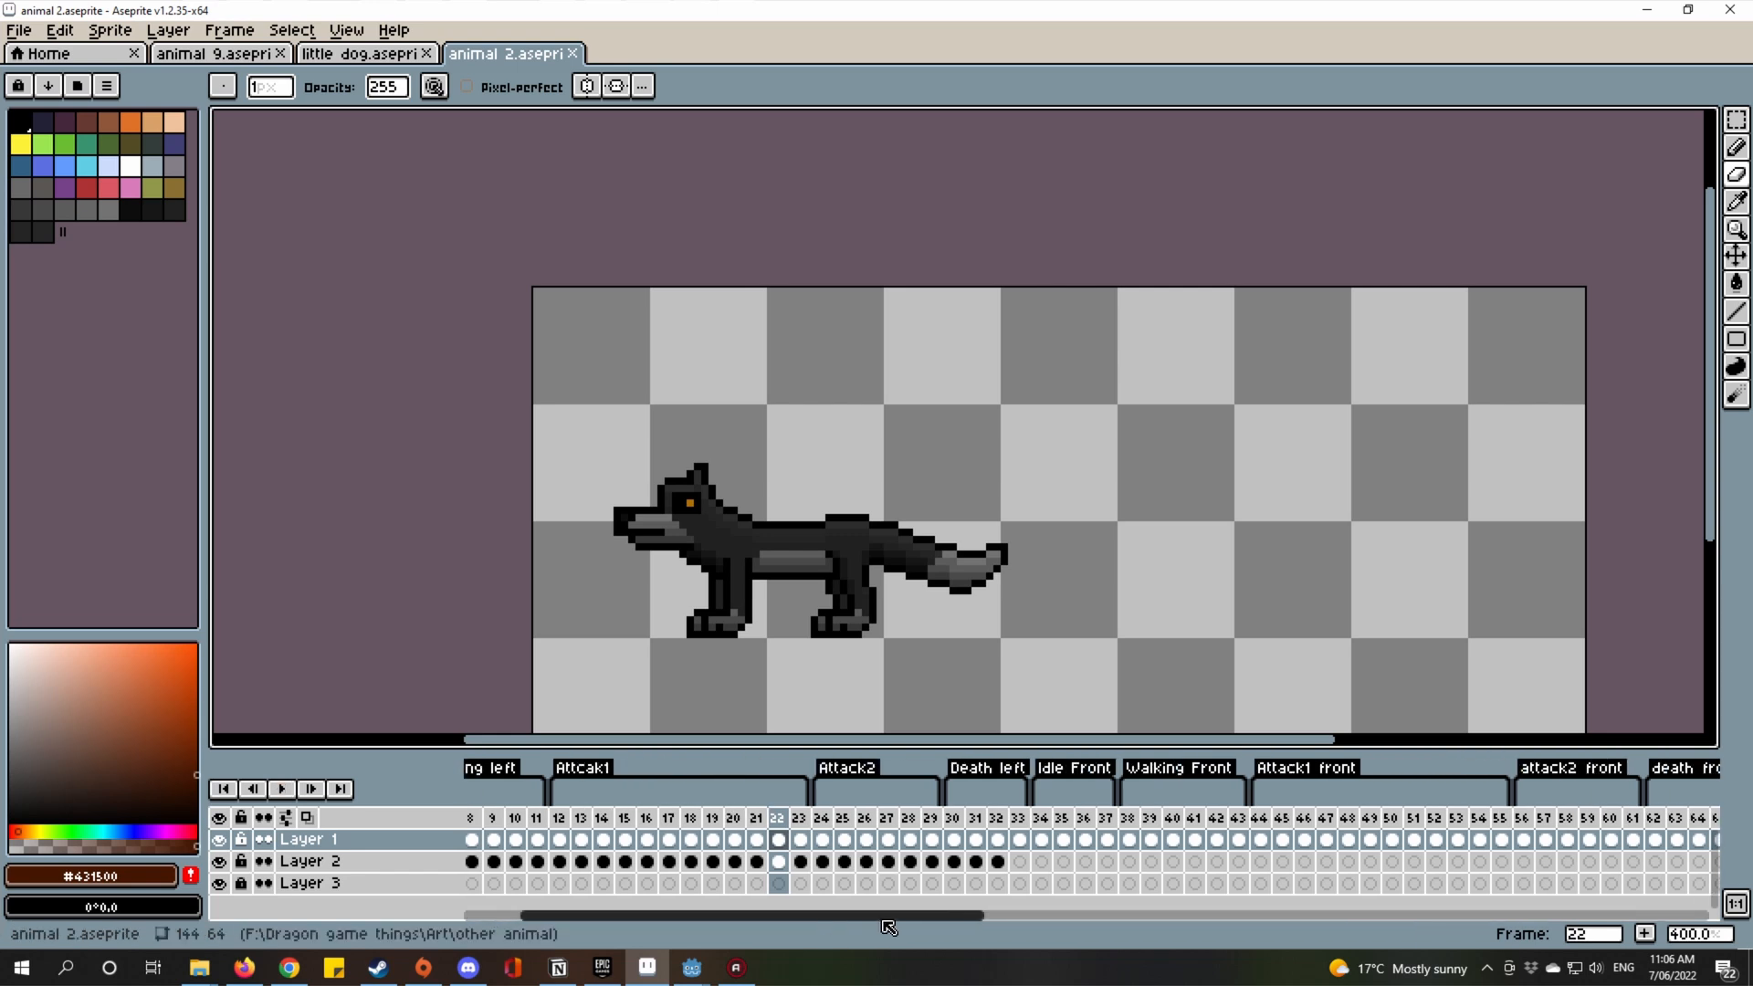
{"action": "left_click", "coordinate": [830, 817]}
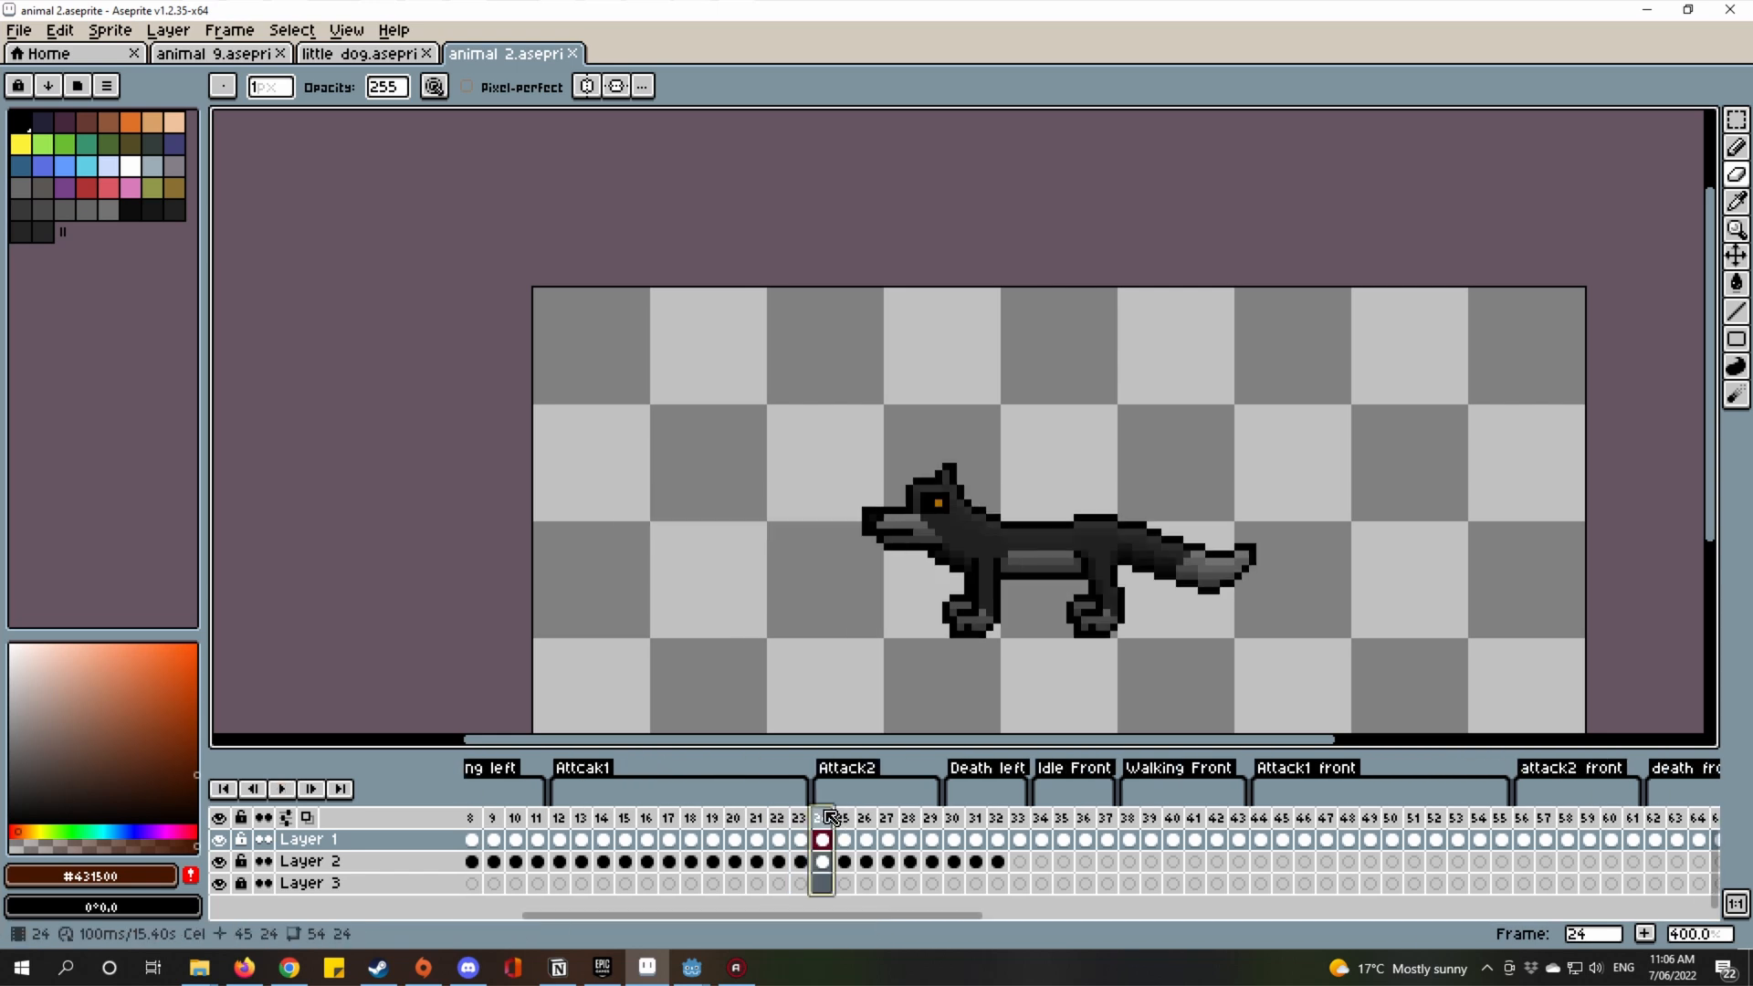
{"action": "left_click", "coordinate": [281, 788]}
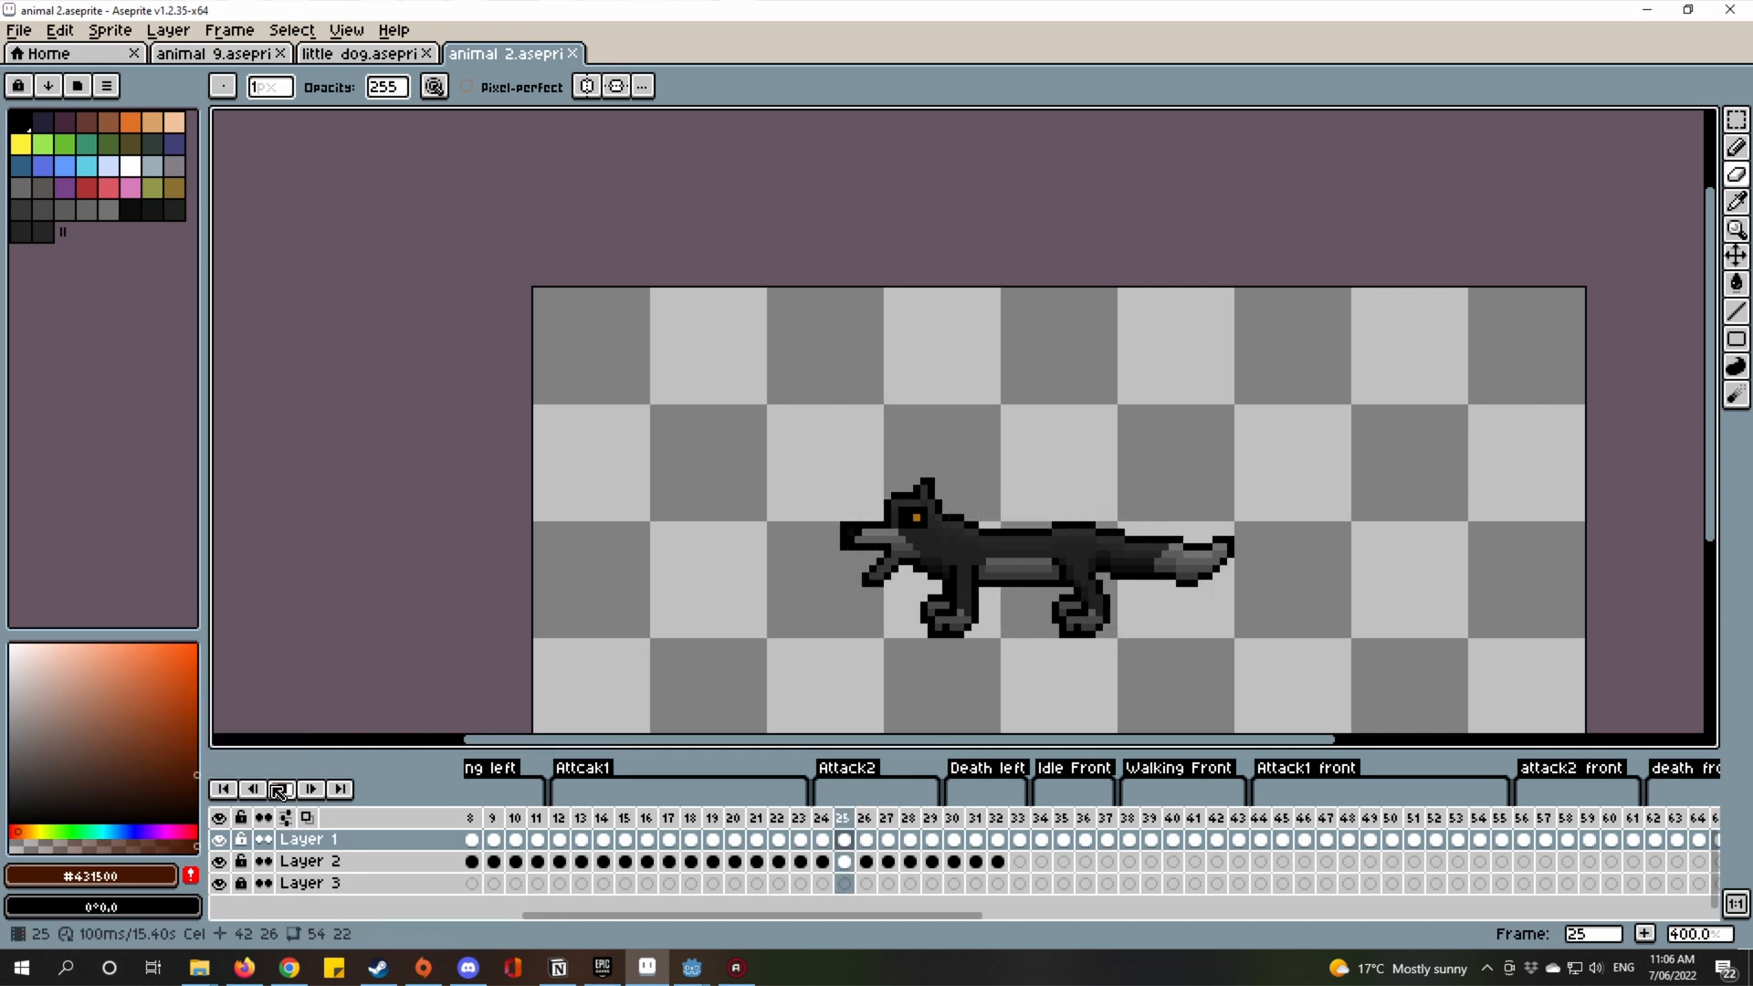
{"action": "left_click", "coordinate": [885, 837]}
Examine the fox's bite poses across frames 24 to 29 of the Attack2 animation.
{"action": "left_click", "coordinate": [831, 818]}
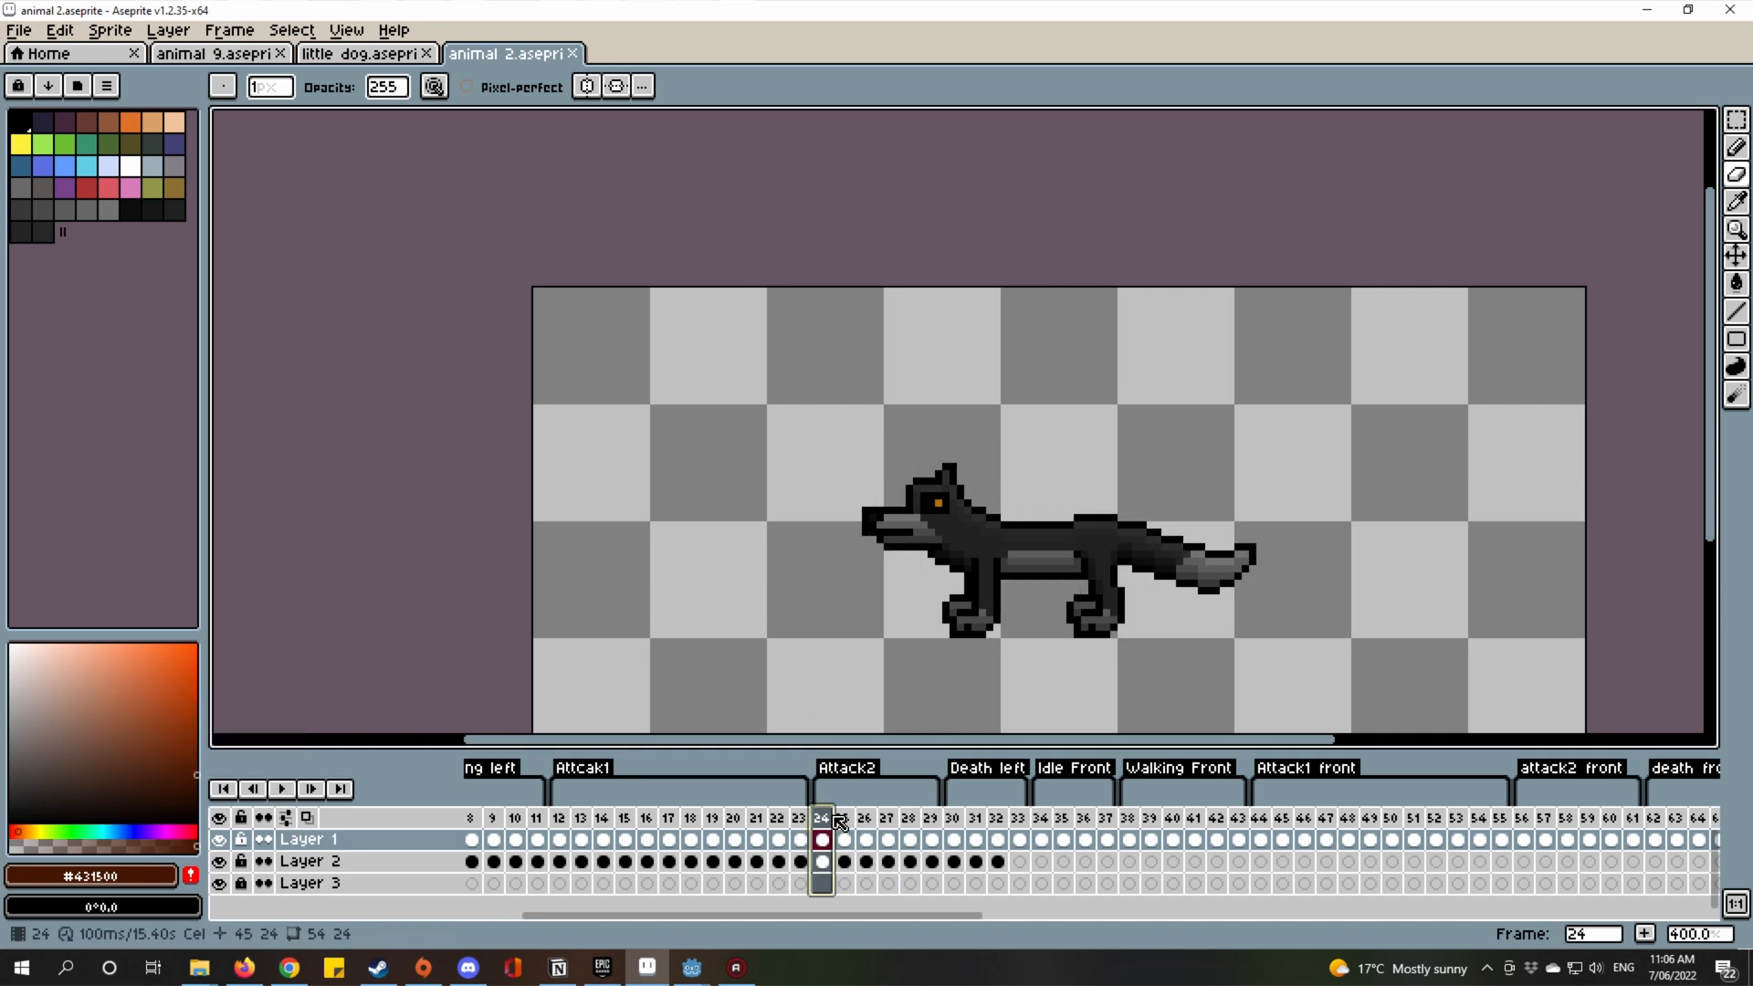
{"action": "left_click_drag", "start_coordinate": [838, 825], "coordinate": [932, 820]}
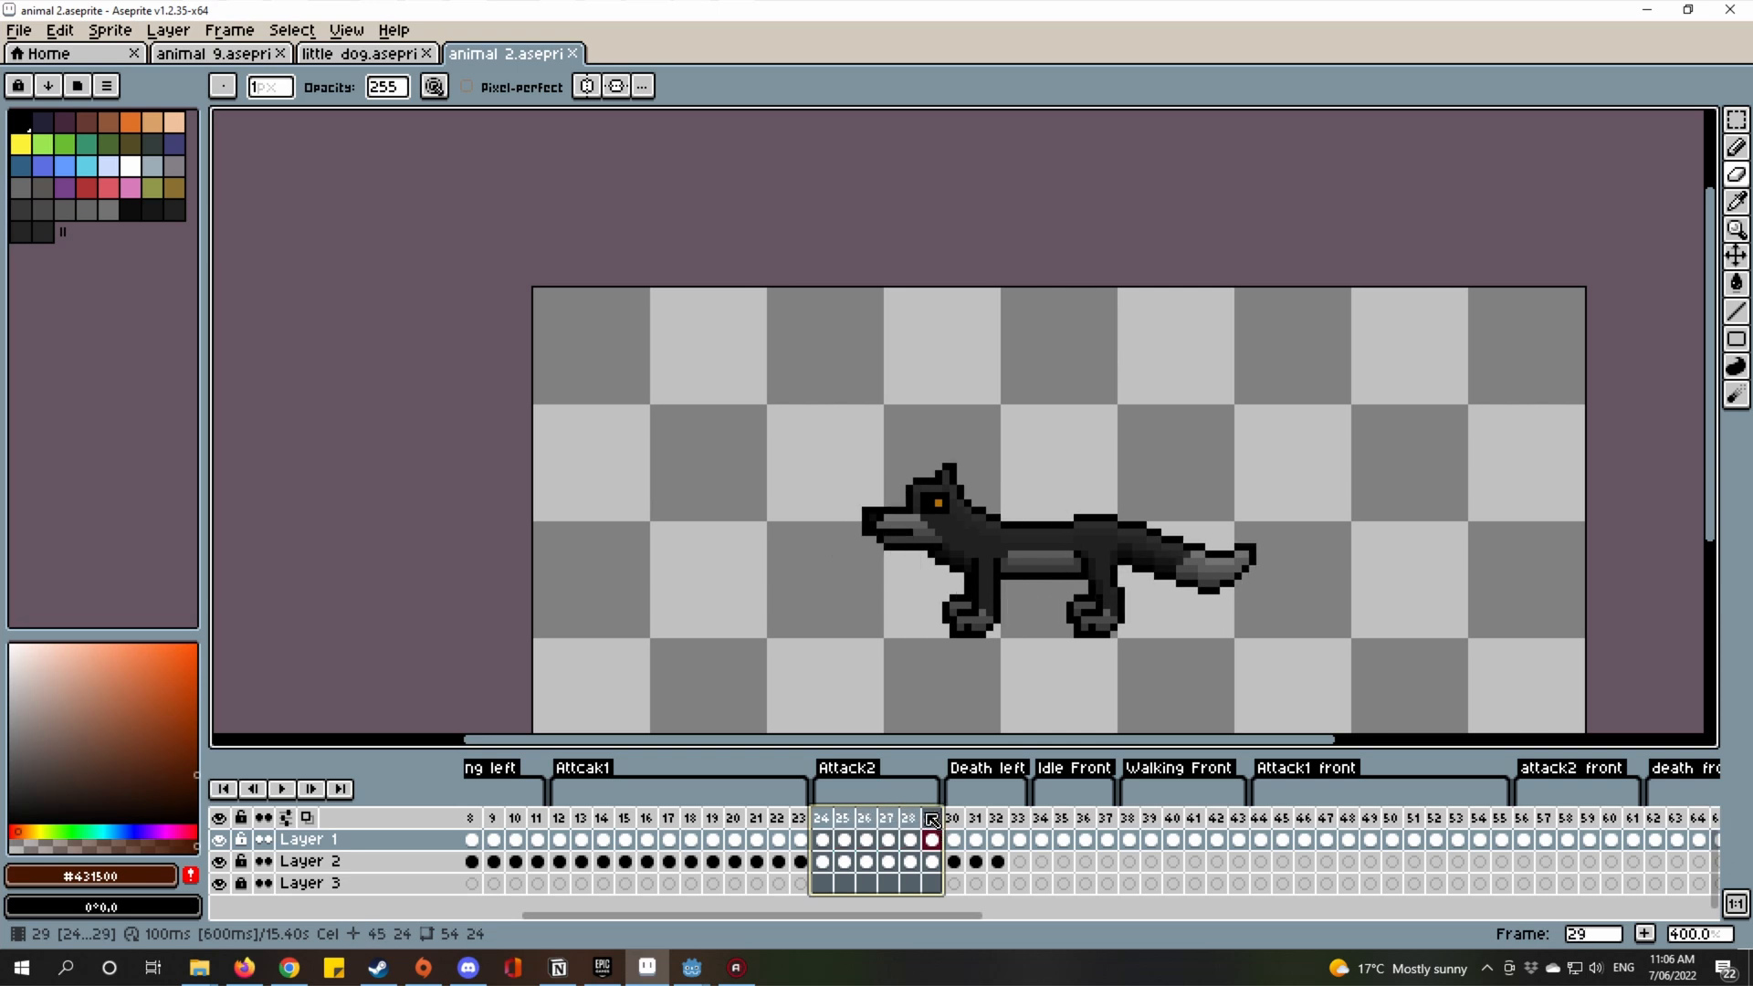
{"action": "left_click", "coordinate": [891, 821]}
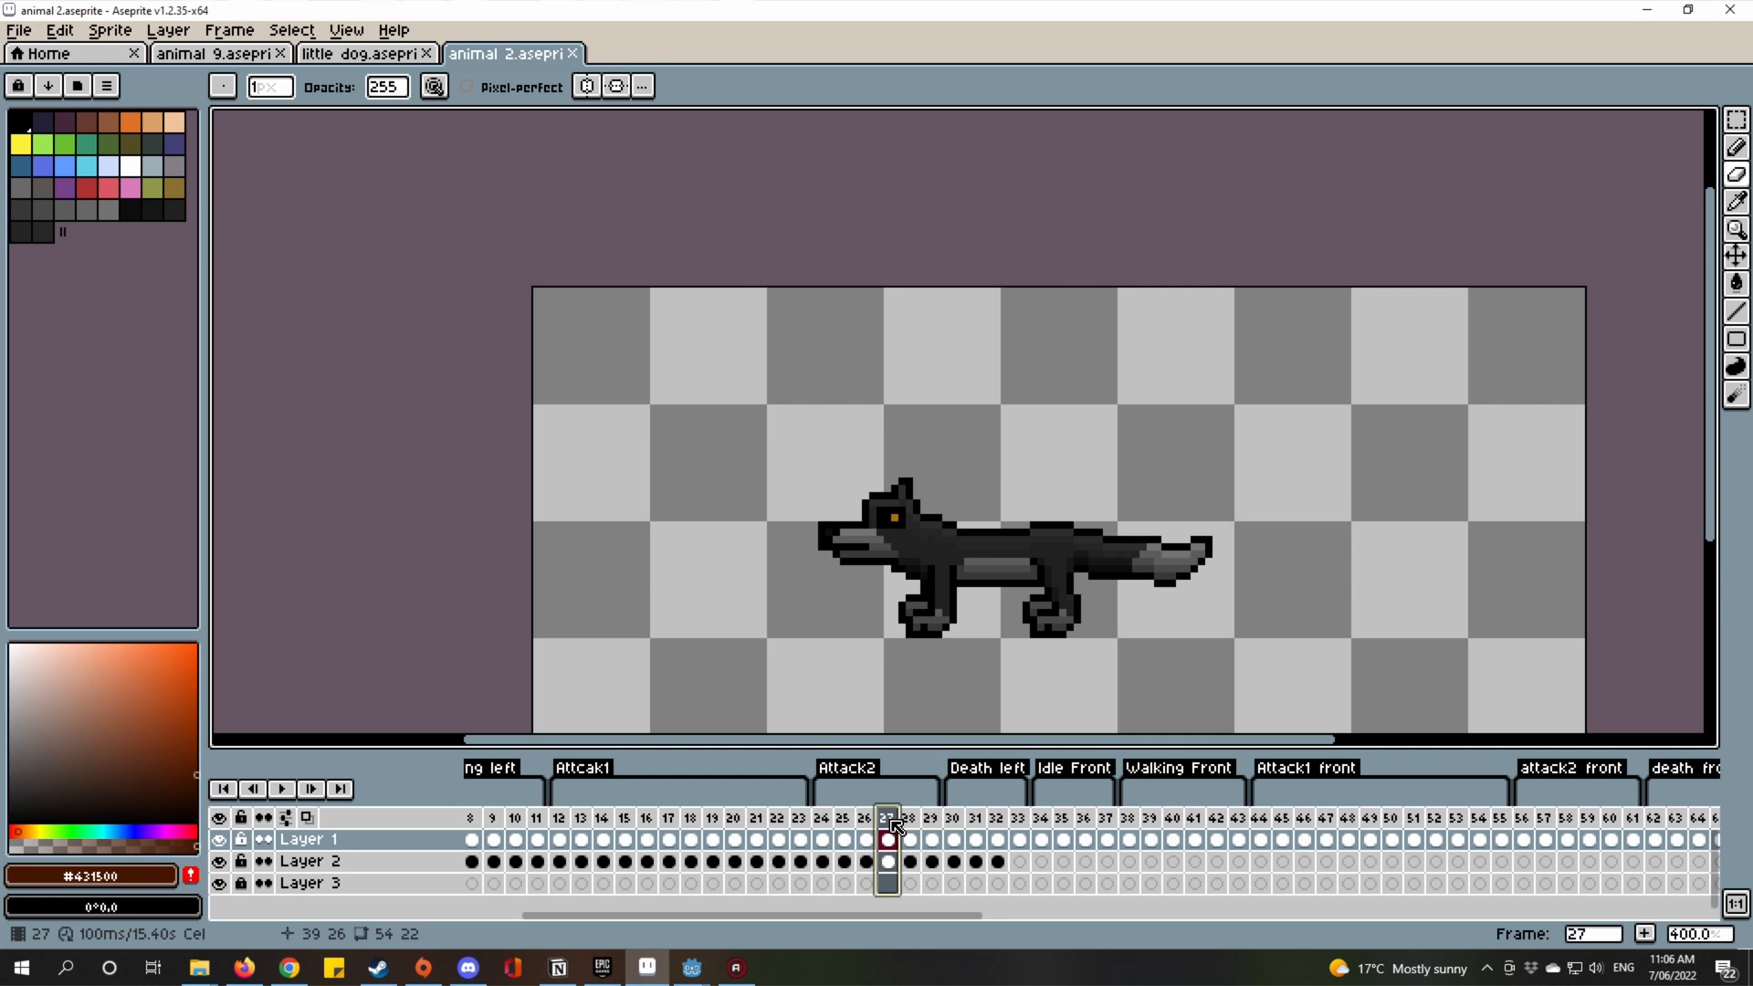
{"action": "left_click", "coordinate": [822, 821]}
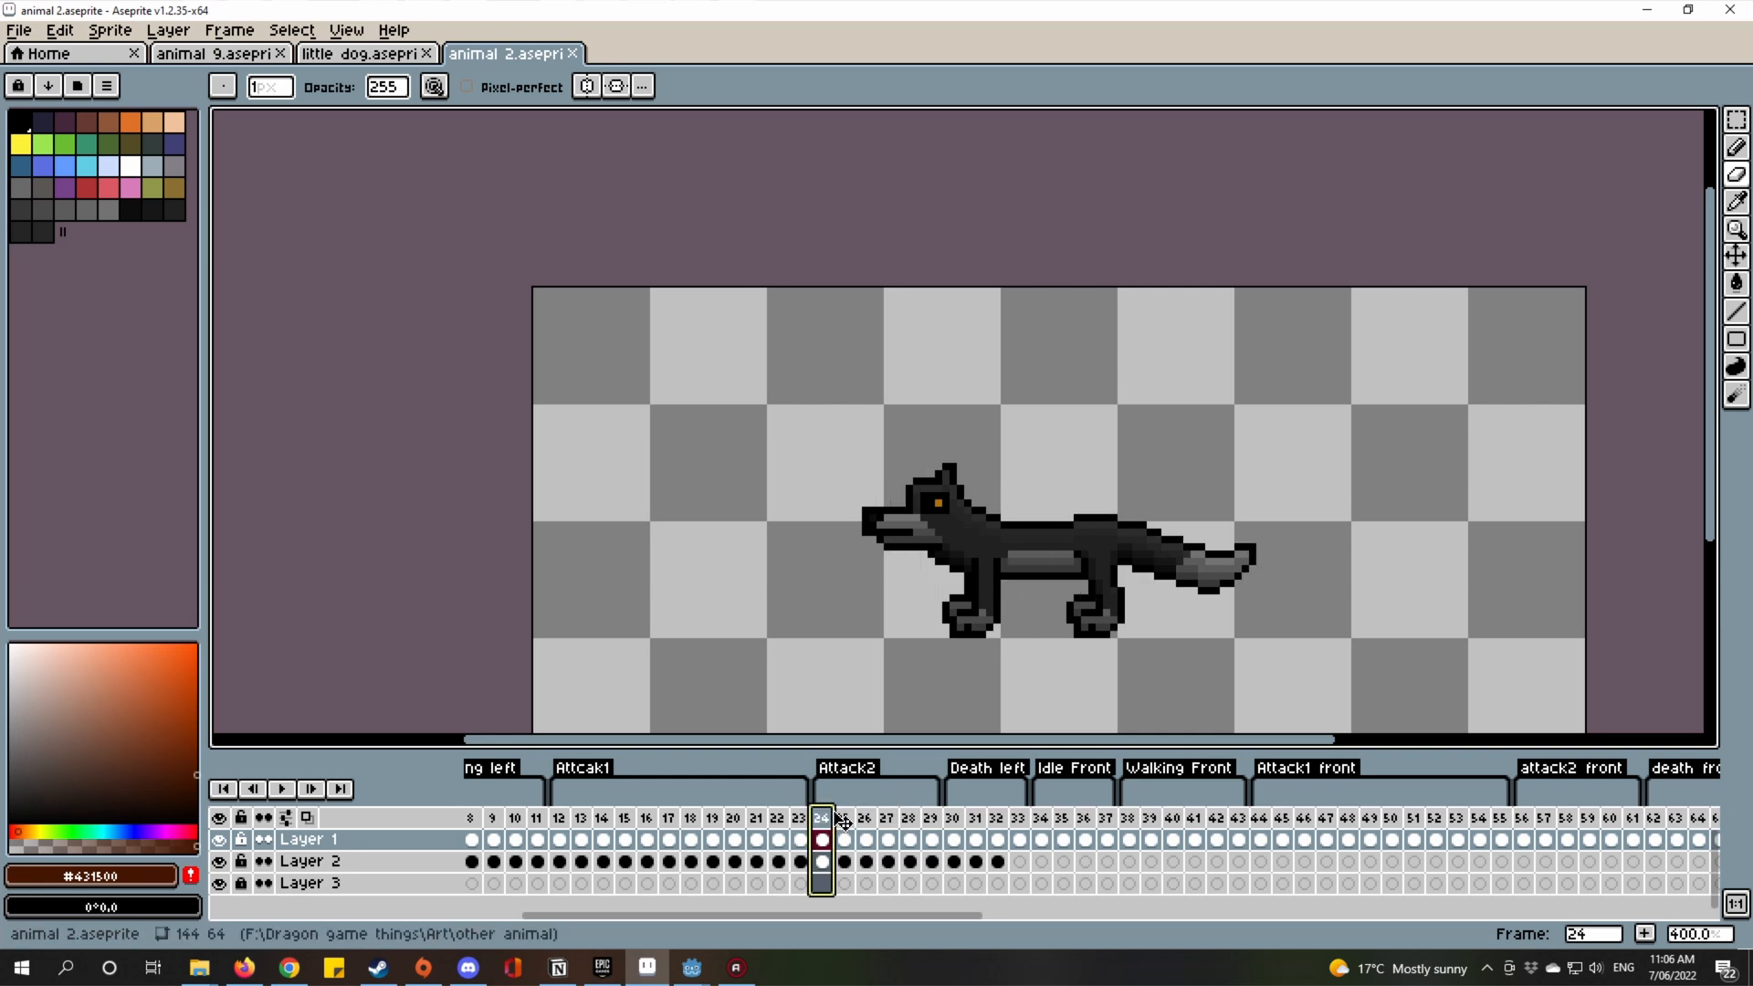
{"action": "left_click", "coordinate": [847, 821]}
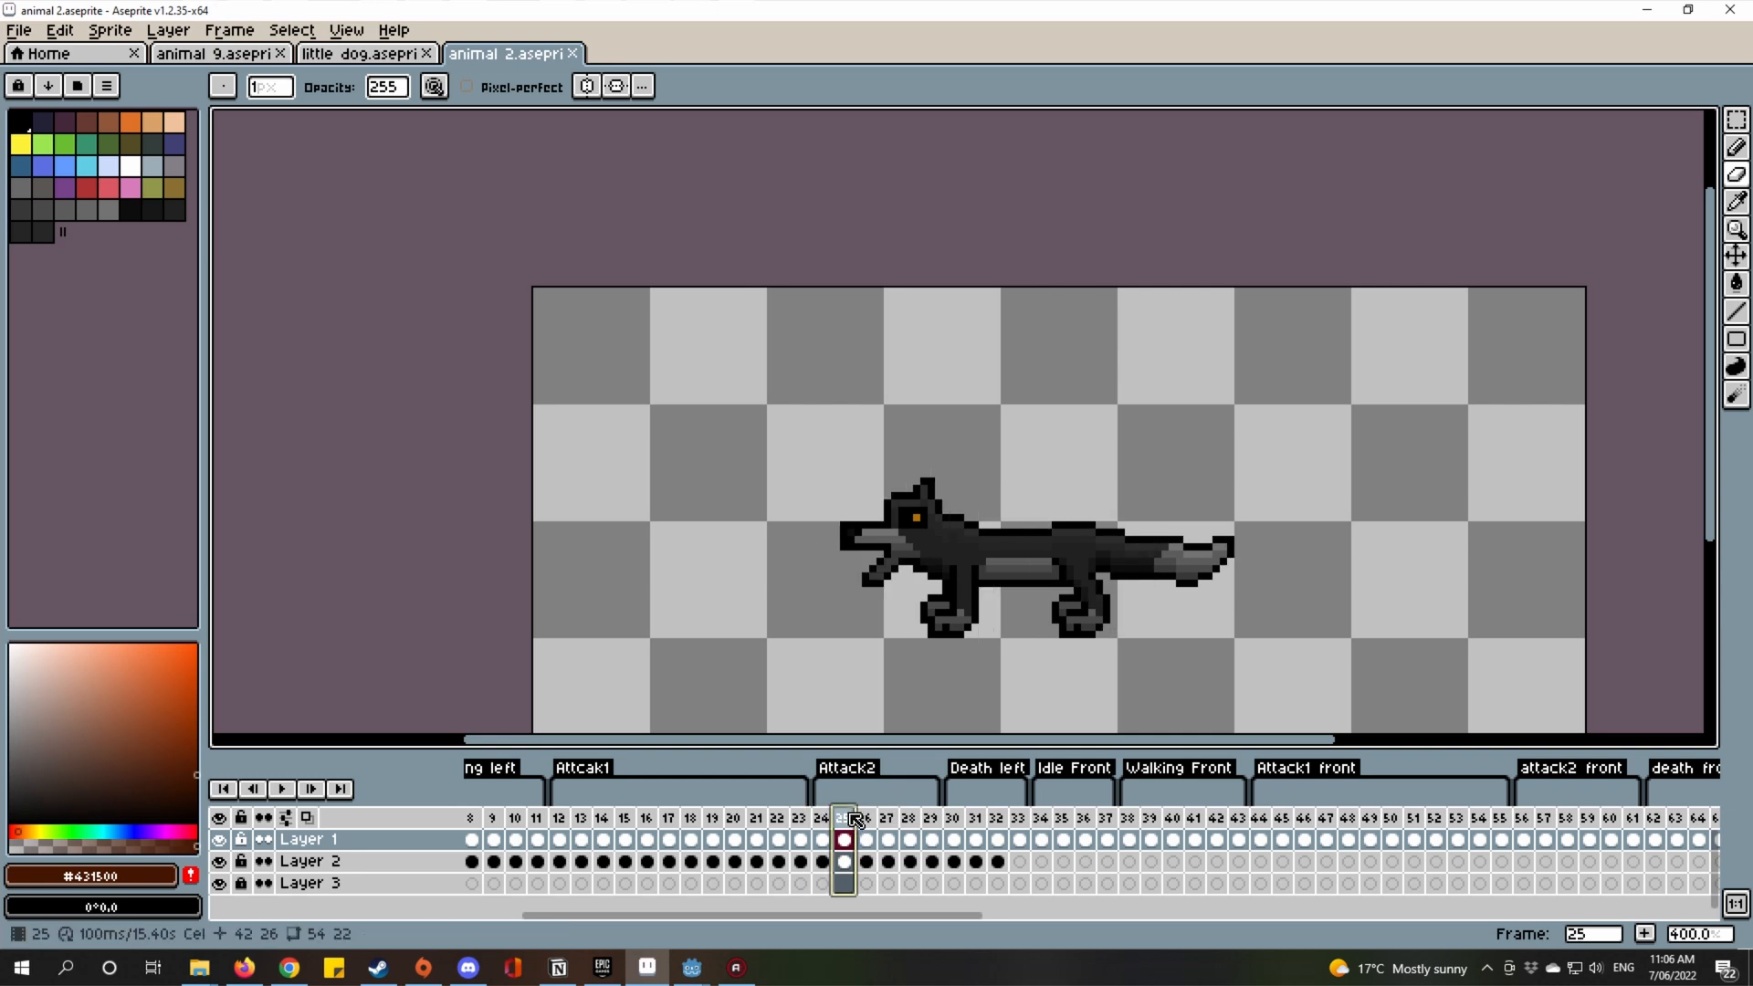
Look through the Idle Front frames starting at frame 34, and go to frame 44 at the start of Attack1 front.
{"action": "left_click", "coordinate": [1041, 820]}
{"action": "left_click_drag", "start_coordinate": [1045, 821], "coordinate": [1128, 820]}
{"action": "left_click_drag", "start_coordinate": [746, 919], "coordinate": [853, 918]}
{"action": "left_click", "coordinate": [972, 816]}
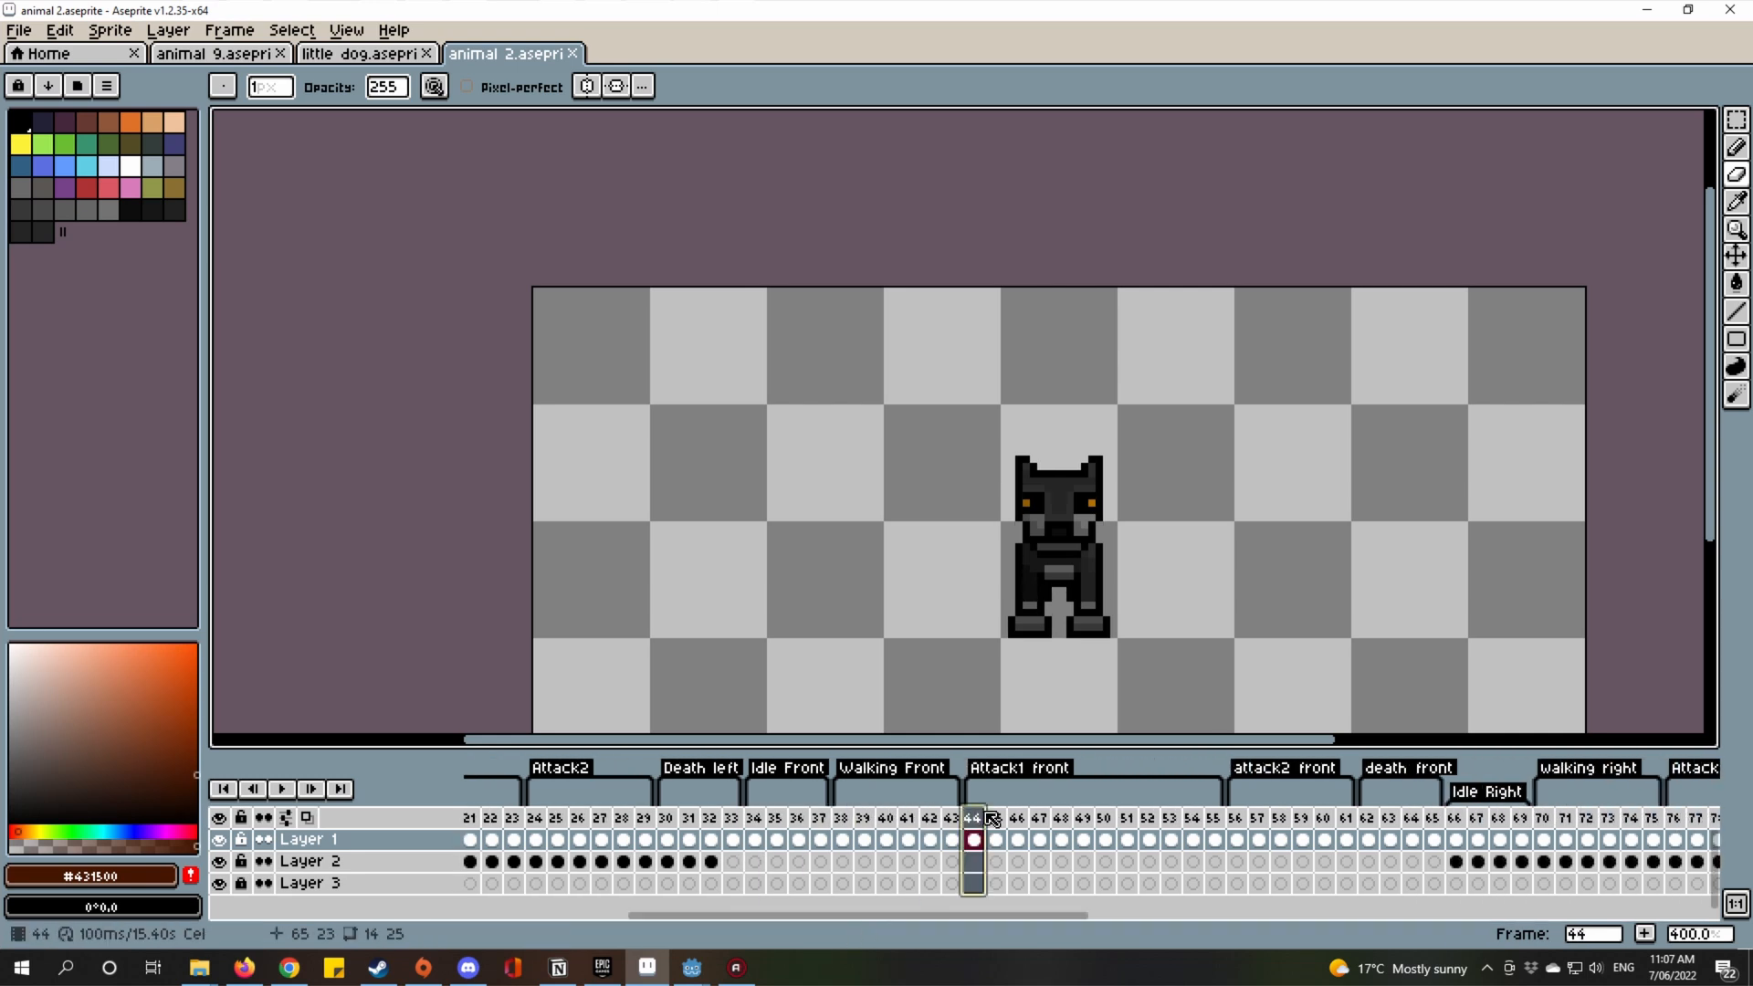
Finish viewing the front-facing fox at frame 44 and close the animal 2.aseprite file.
{"action": "mouse_move", "coordinate": [992, 819]}
{"action": "left_mouse_down"}
{"action": "mouse_move", "coordinate": [1235, 878]}
{"action": "mouse_move", "coordinate": [986, 850]}
{"action": "left_mouse_up"}
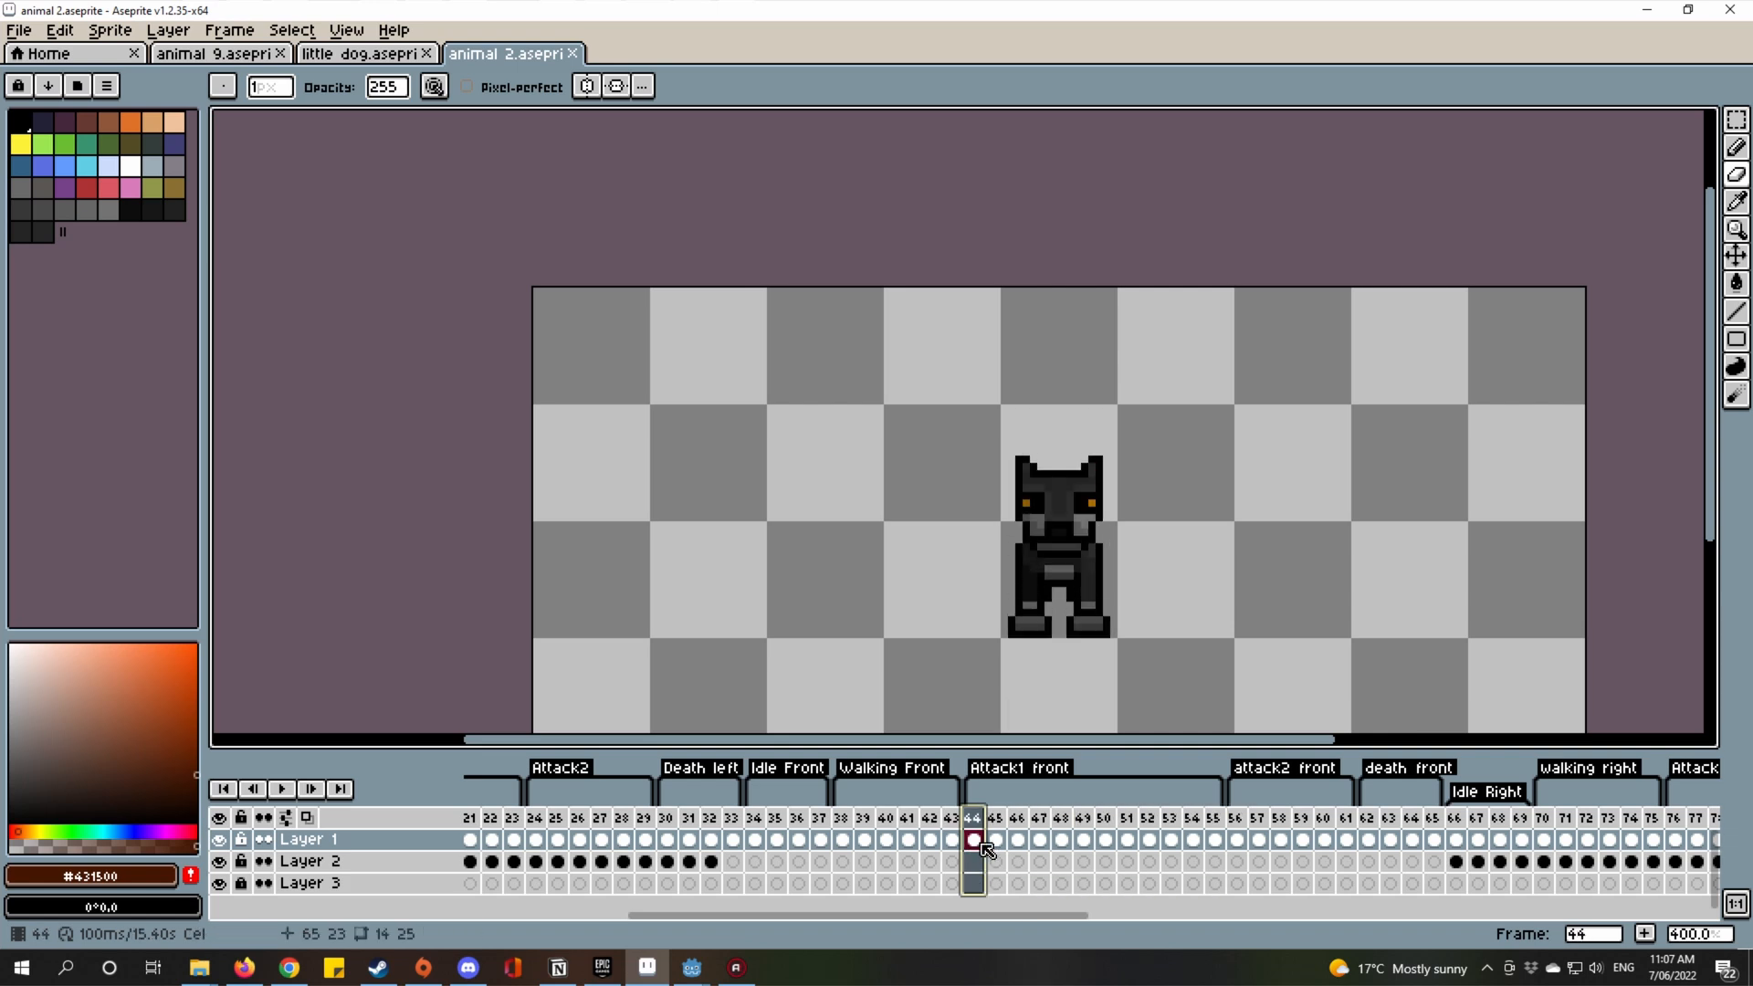
{"action": "scroll", "coordinate": [979, 475], "scroll_direction": "down", "scroll_amount": 2}
{"action": "scroll", "coordinate": [908, 496], "scroll_direction": "up", "scroll_amount": 2}
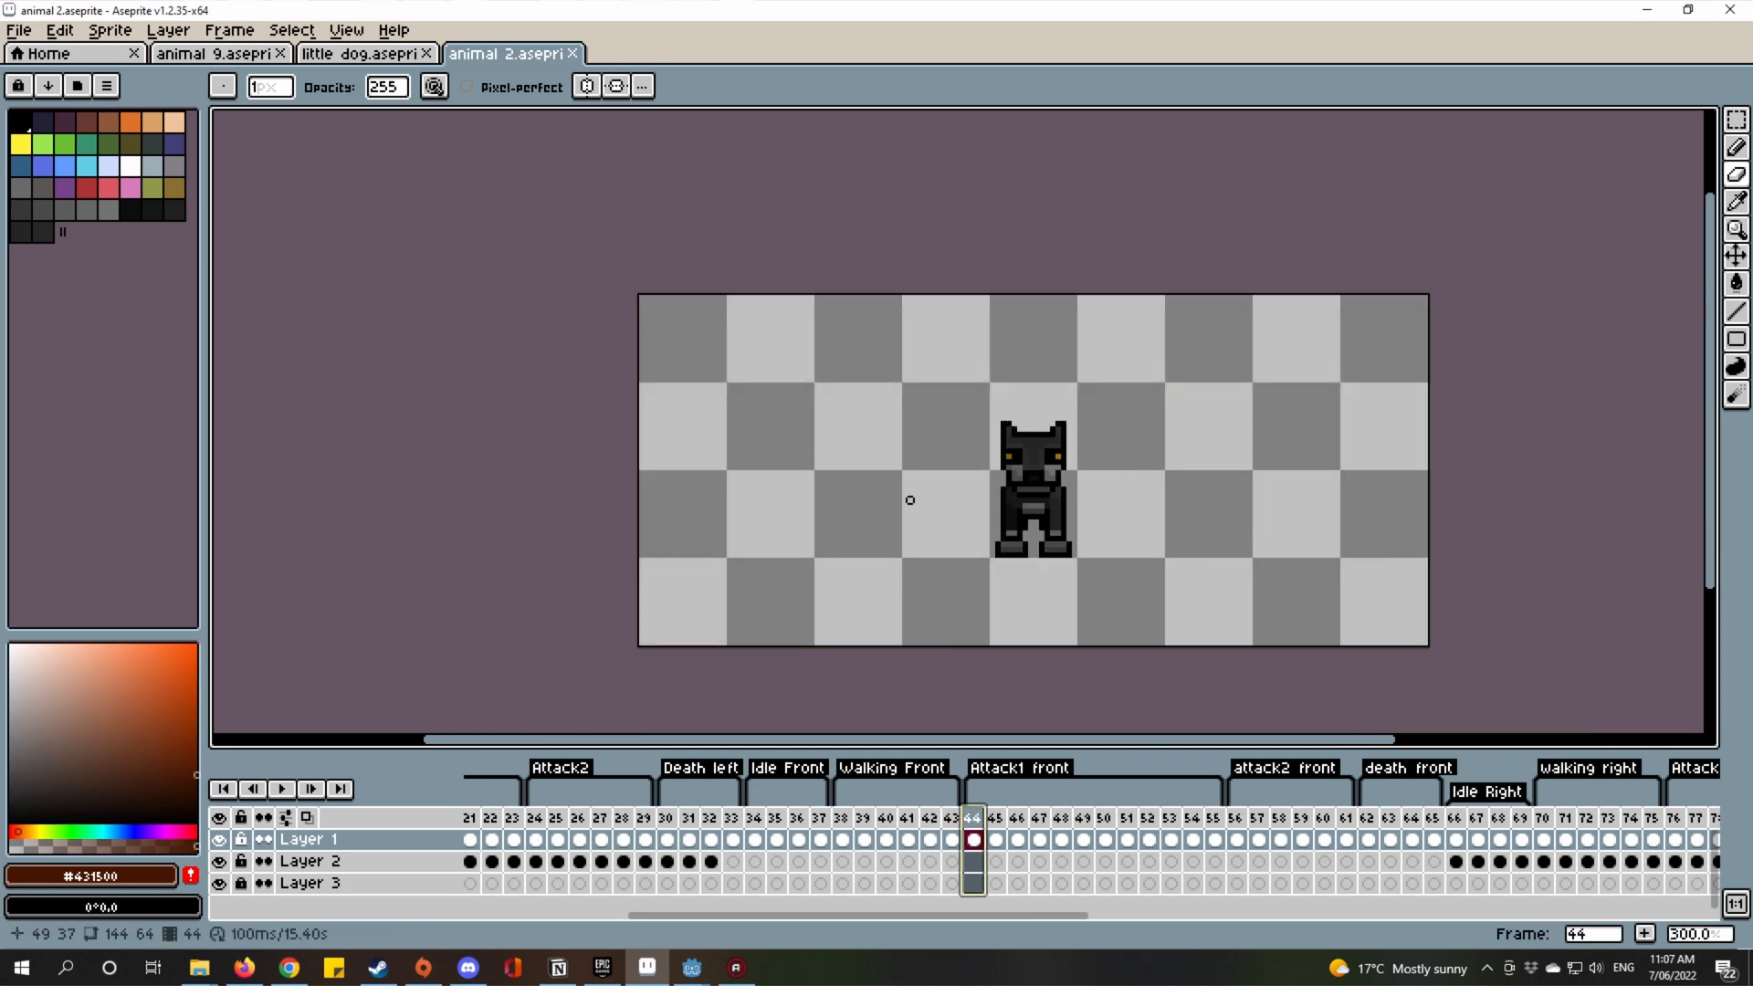
{"action": "left_click_drag", "start_coordinate": [968, 504], "coordinate": [1156, 512]}
{"action": "left_click_drag", "start_coordinate": [728, 481], "coordinate": [779, 465]}
{"action": "scroll", "coordinate": [784, 465], "scroll_direction": "down", "scroll_amount": 3}
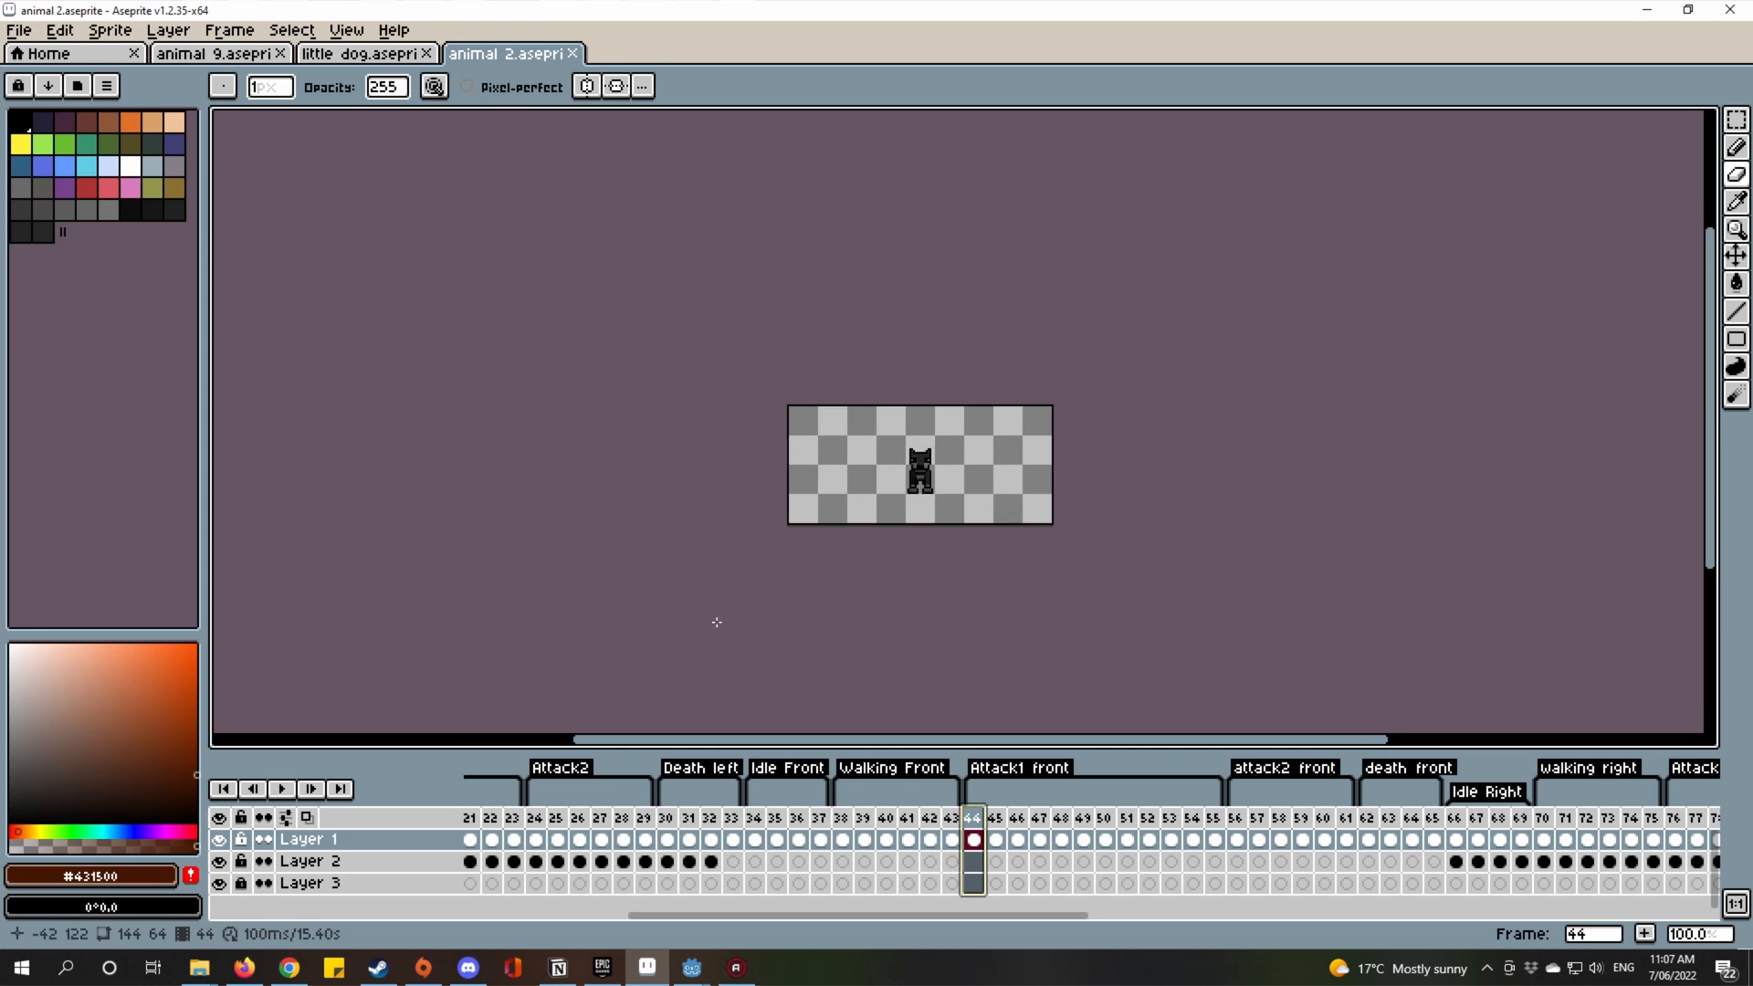
{"action": "left_click_drag", "start_coordinate": [732, 913], "coordinate": [570, 914]}
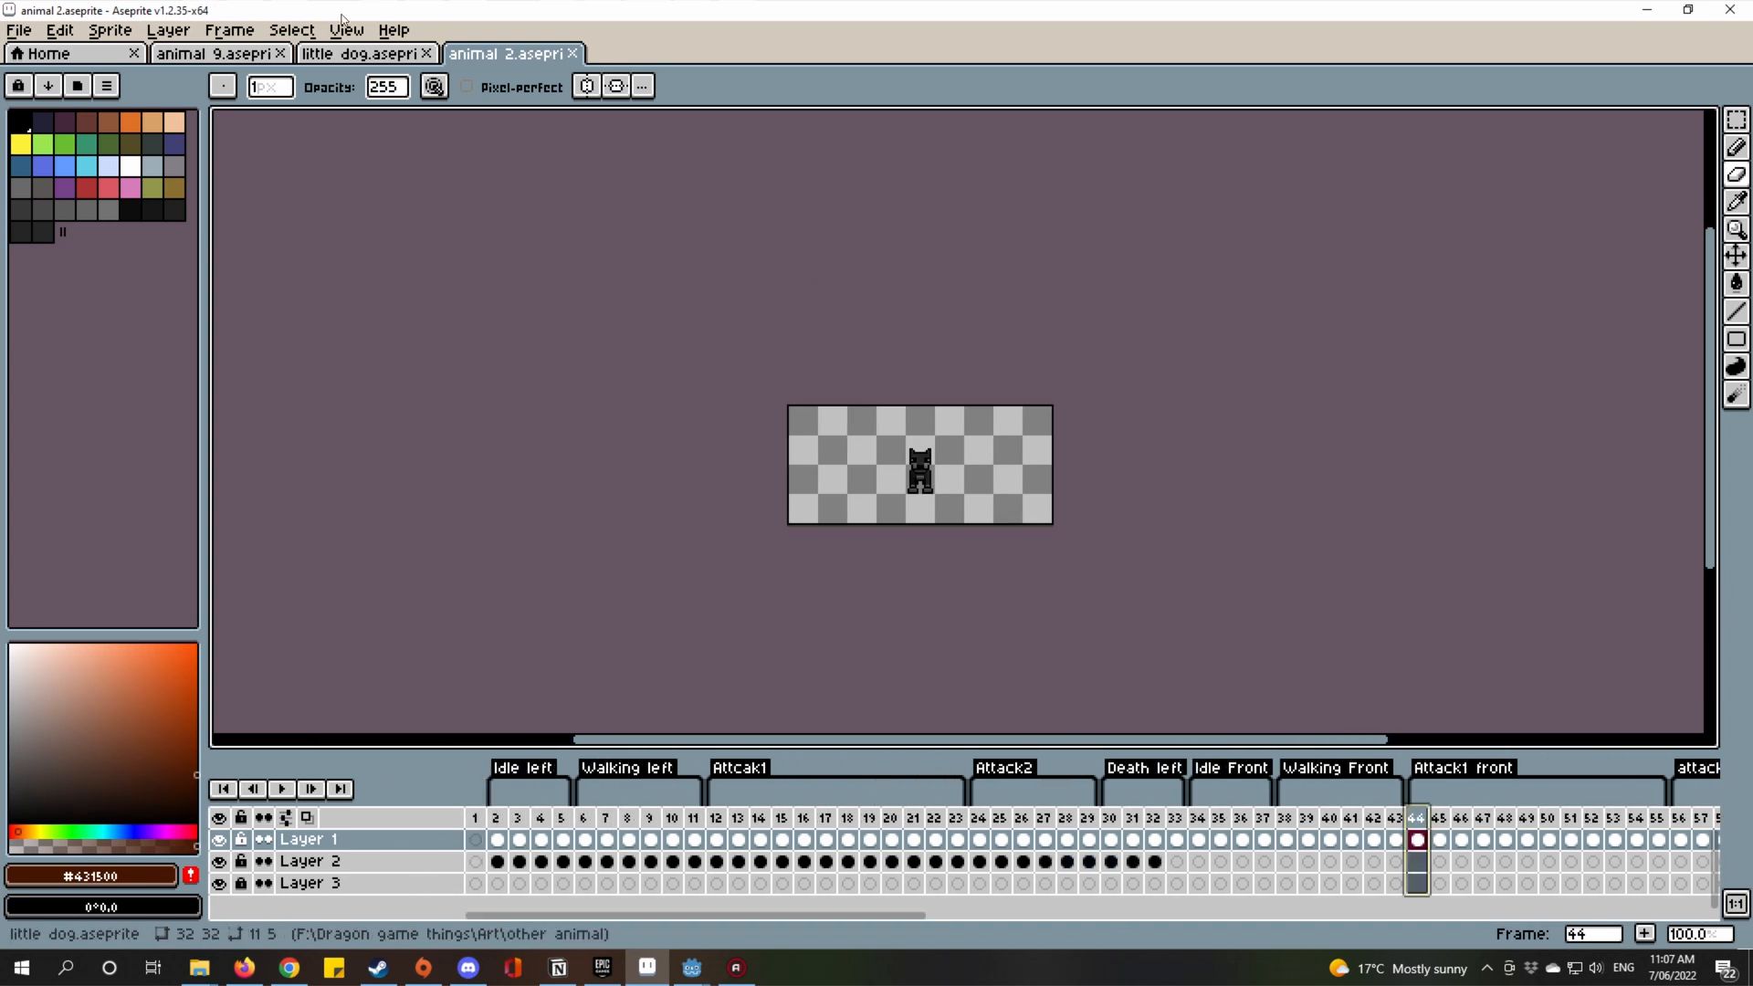
{"action": "left_click", "coordinate": [573, 53]}
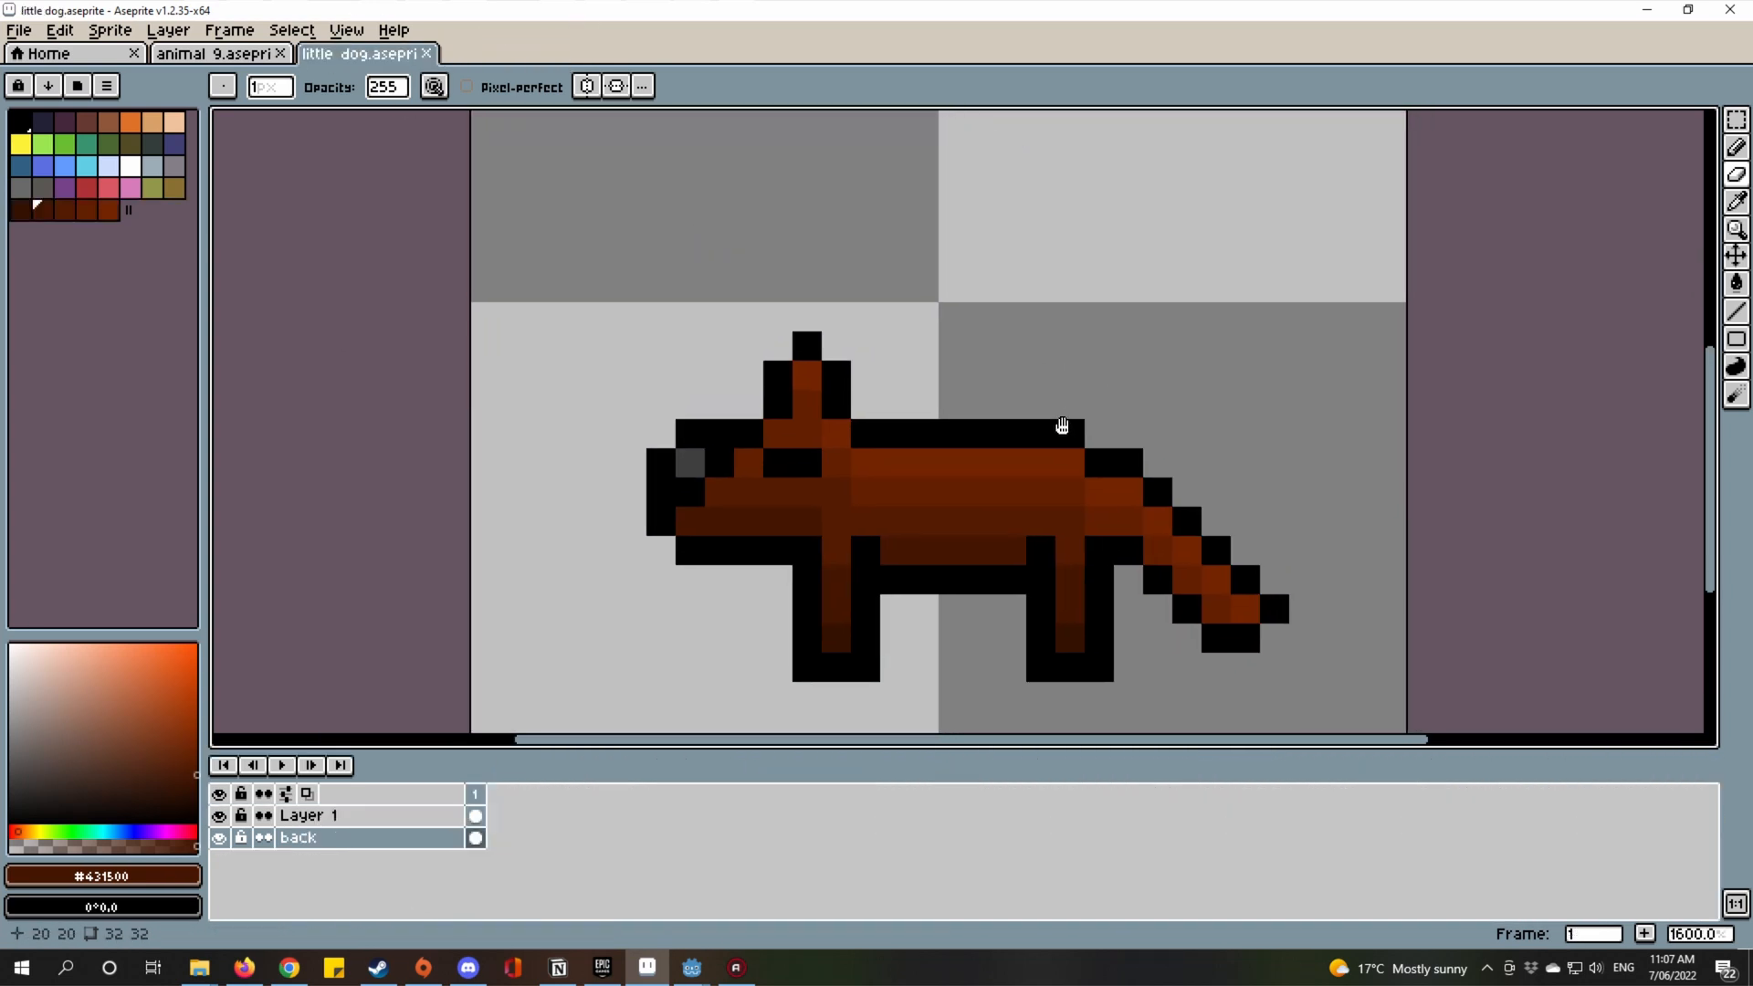
Duplicate the little dog's first frame twice to add frames 2 and 3.
{"action": "right_click", "coordinate": [475, 791]}
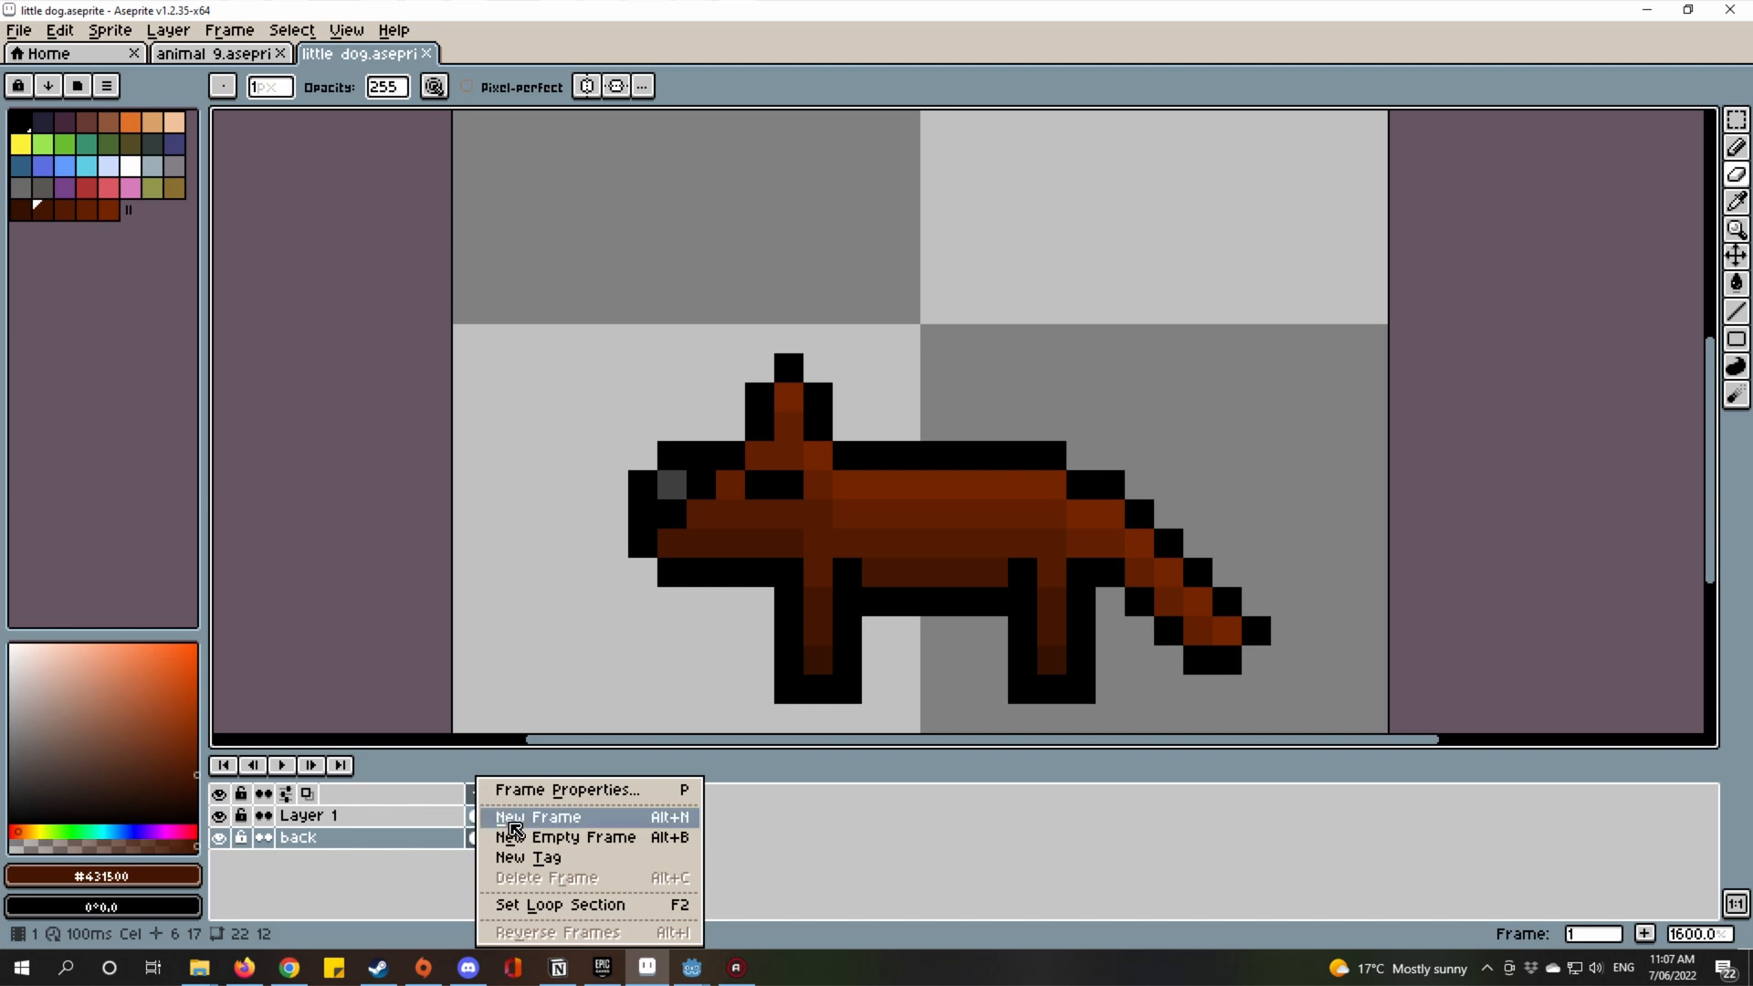
{"action": "left_click", "coordinate": [513, 820]}
{"action": "right_click", "coordinate": [498, 791]}
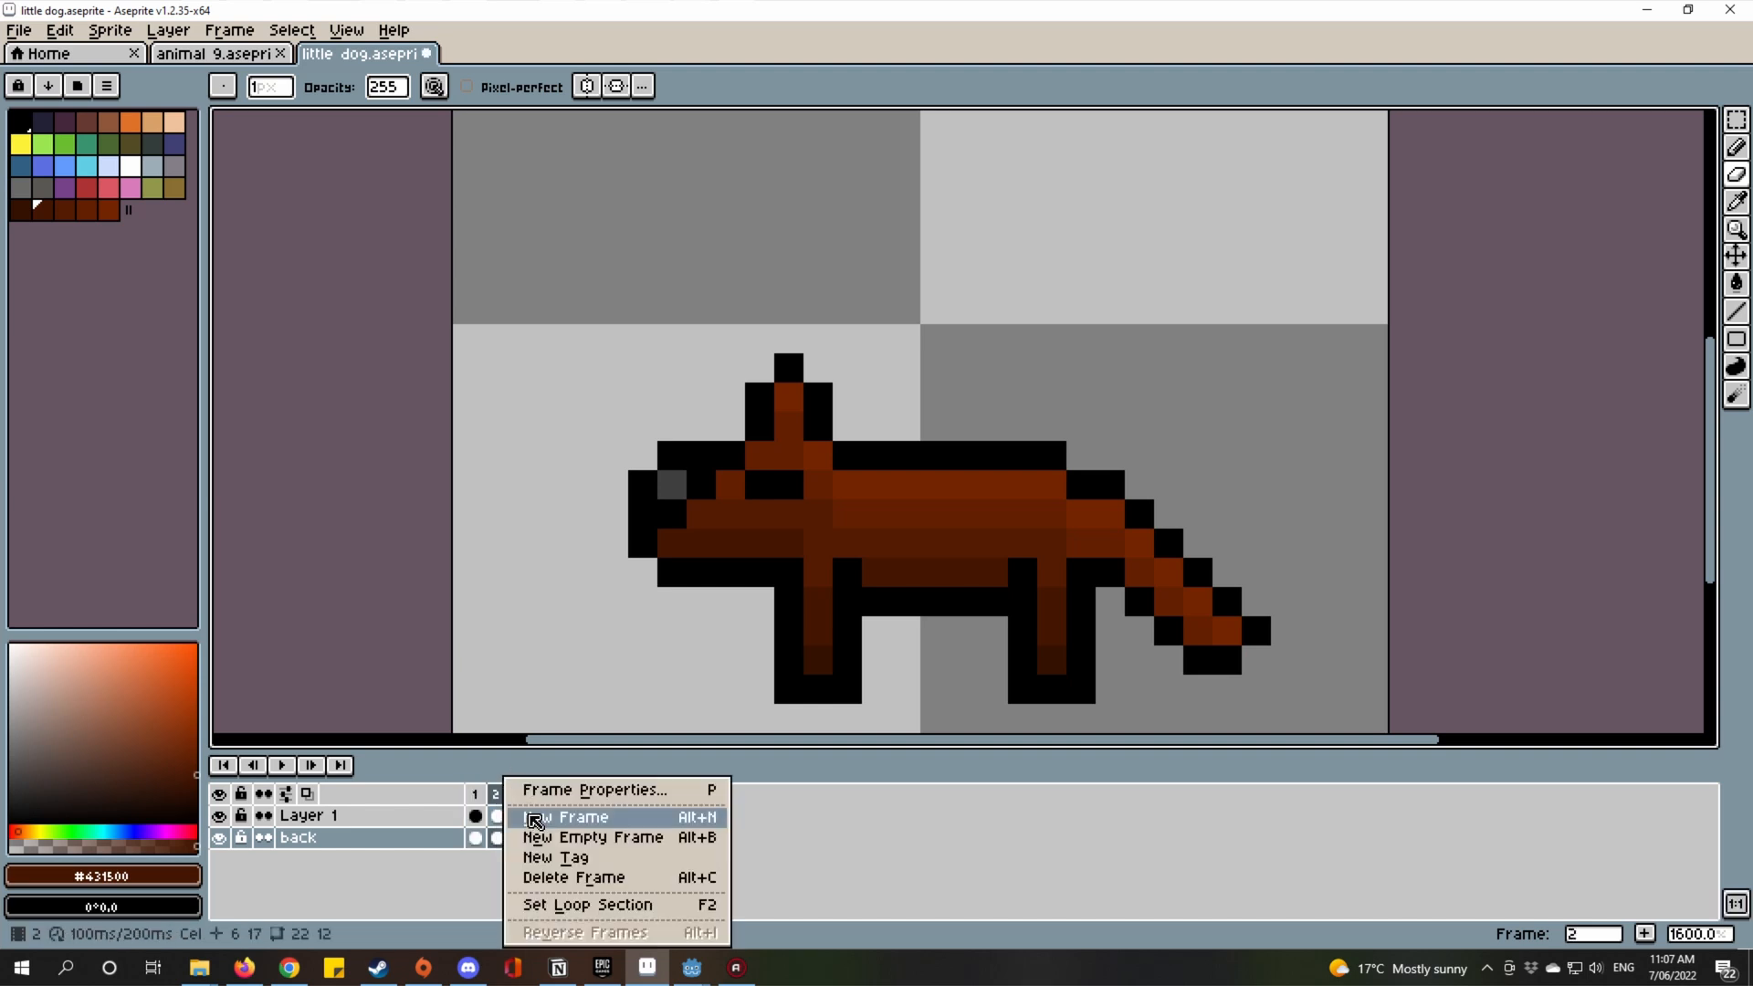
{"action": "left_click", "coordinate": [524, 816]}
Tag frames 2 to 3 with the name "Idle left".
{"action": "left_click_drag", "start_coordinate": [498, 791], "coordinate": [519, 793]}
{"action": "right_click", "coordinate": [513, 792]}
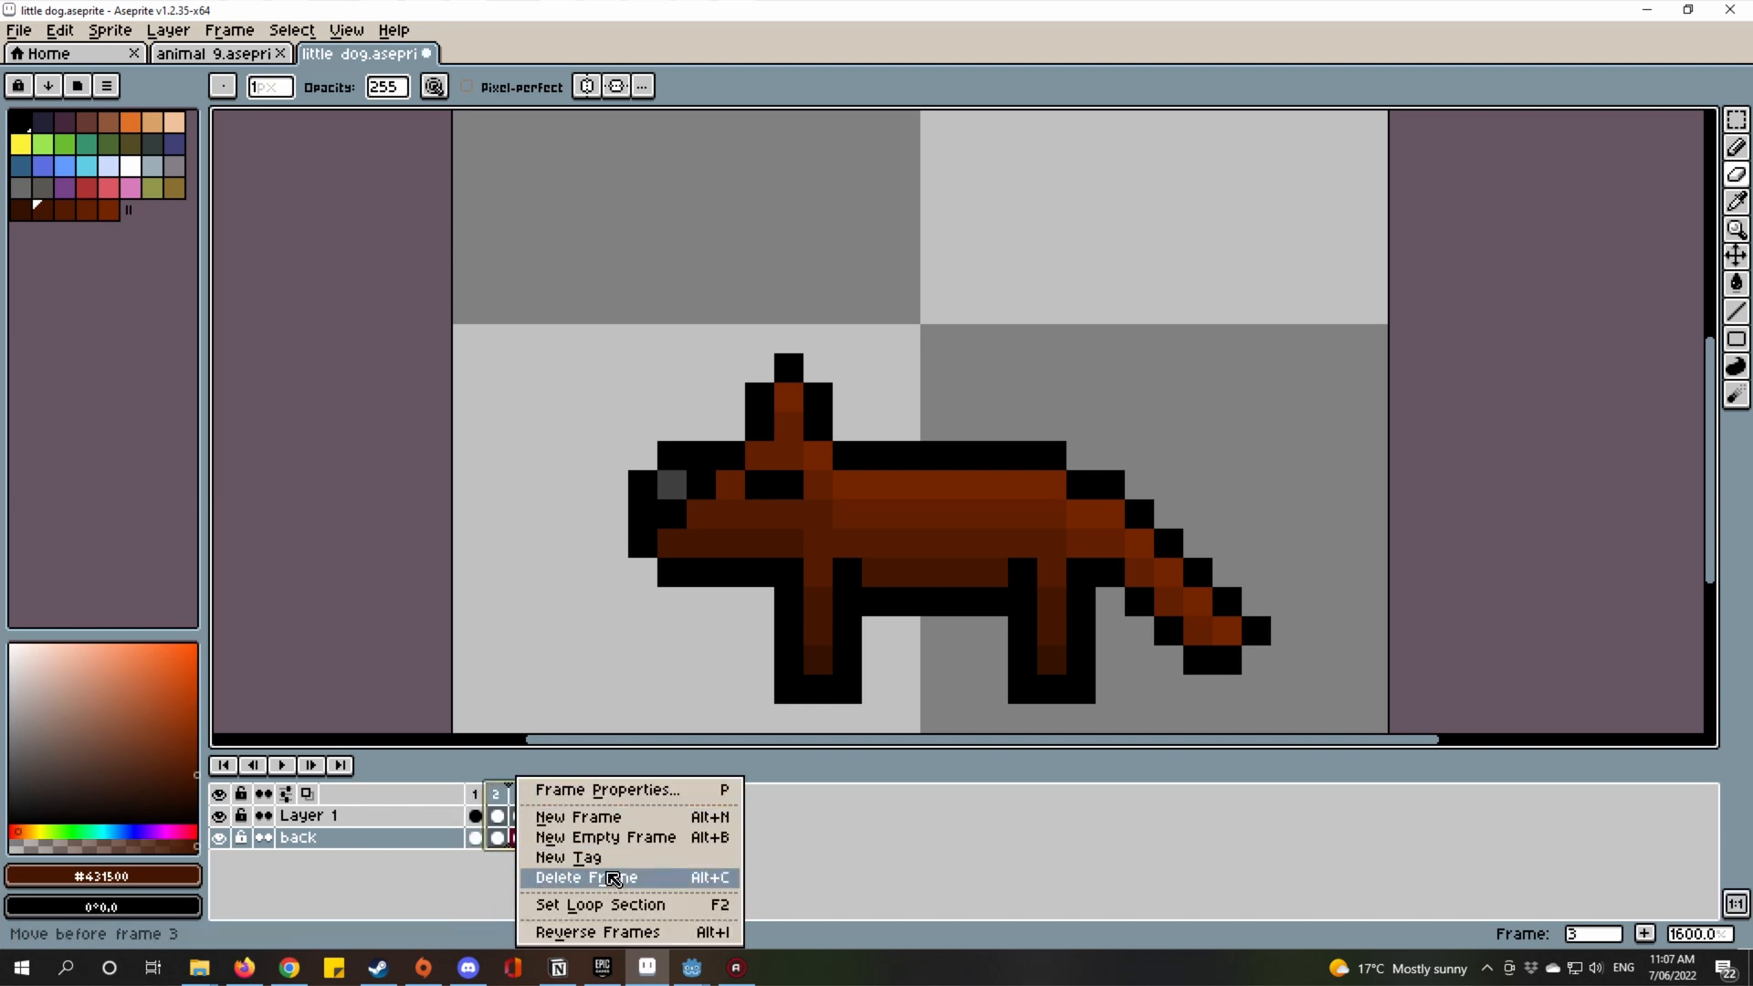
{"action": "left_click", "coordinate": [614, 863]}
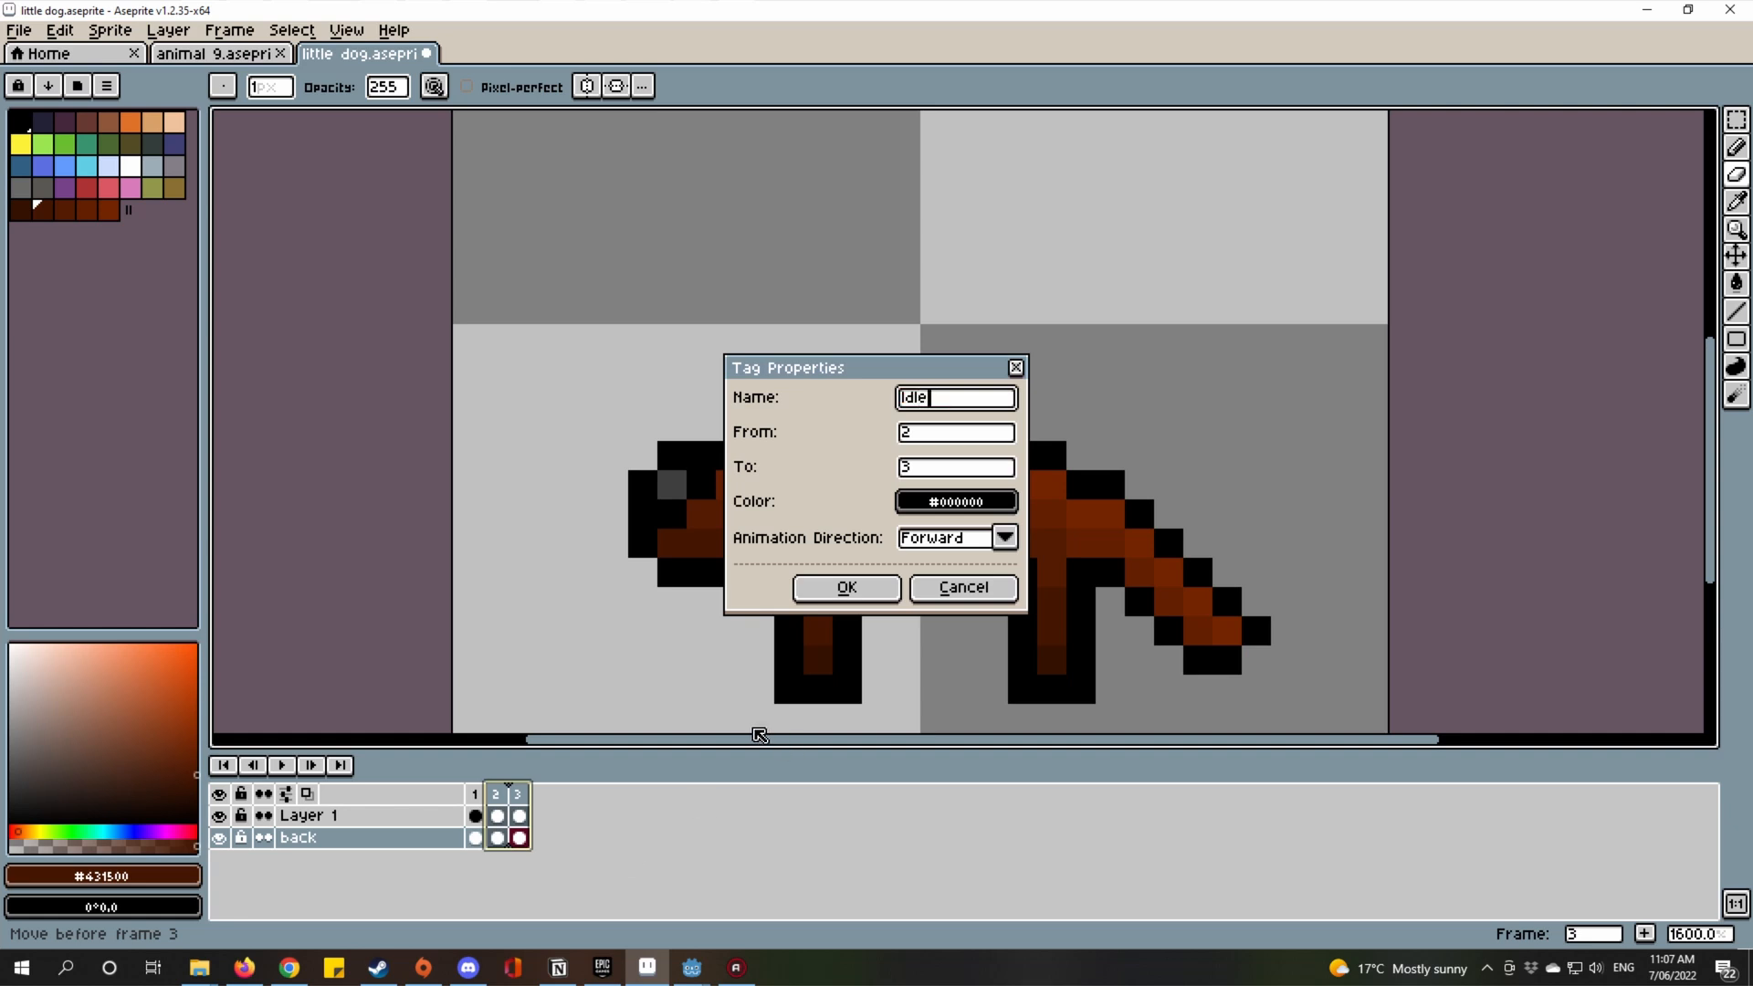
{"action": "left_click", "coordinate": [844, 590]}
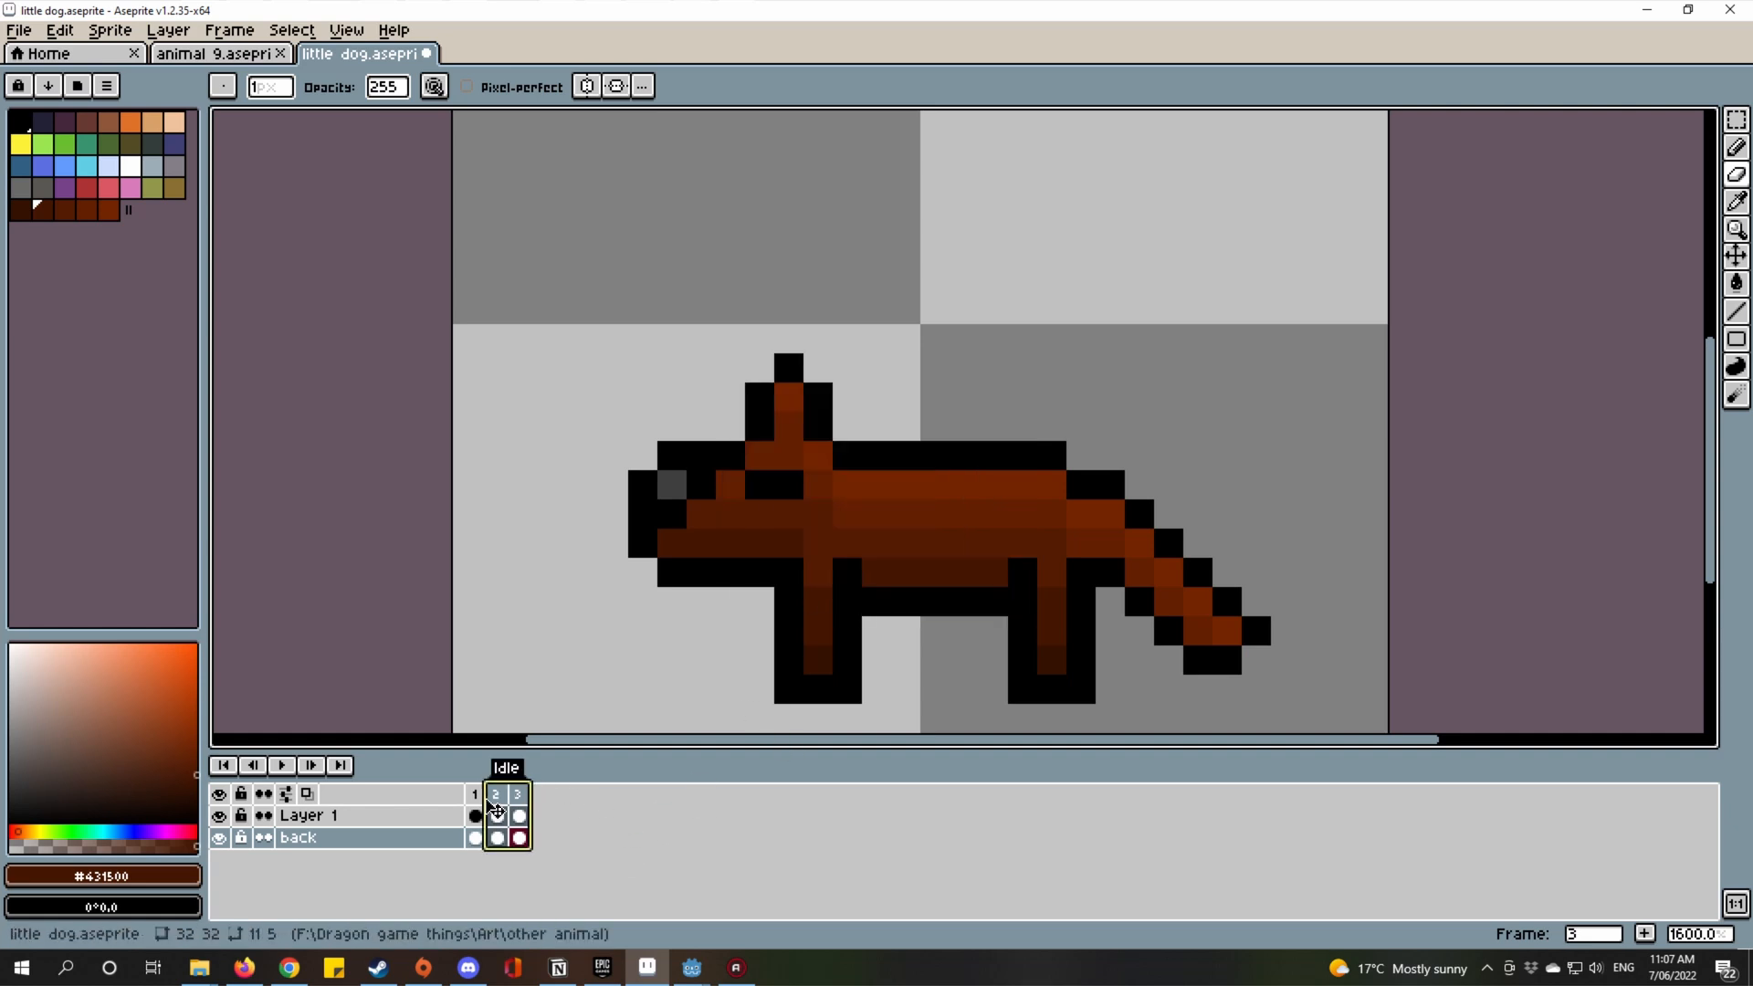
{"action": "double_click", "coordinate": [506, 768]}
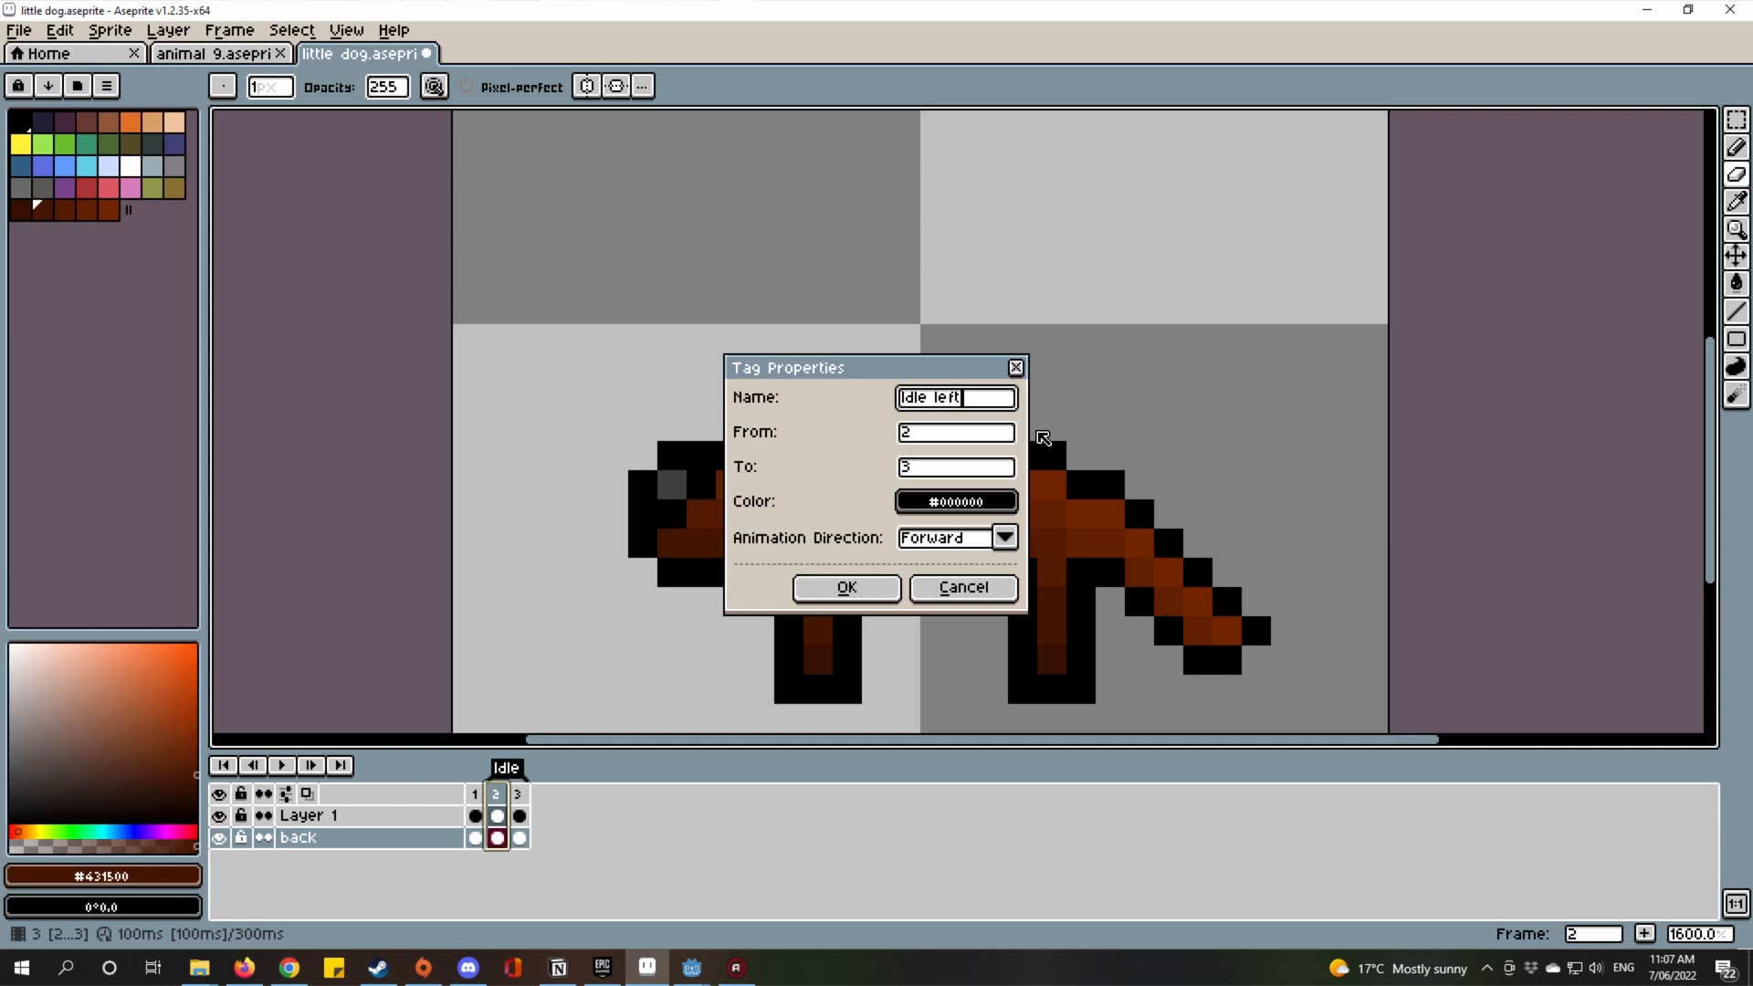
{"action": "key", "text": "Return"}
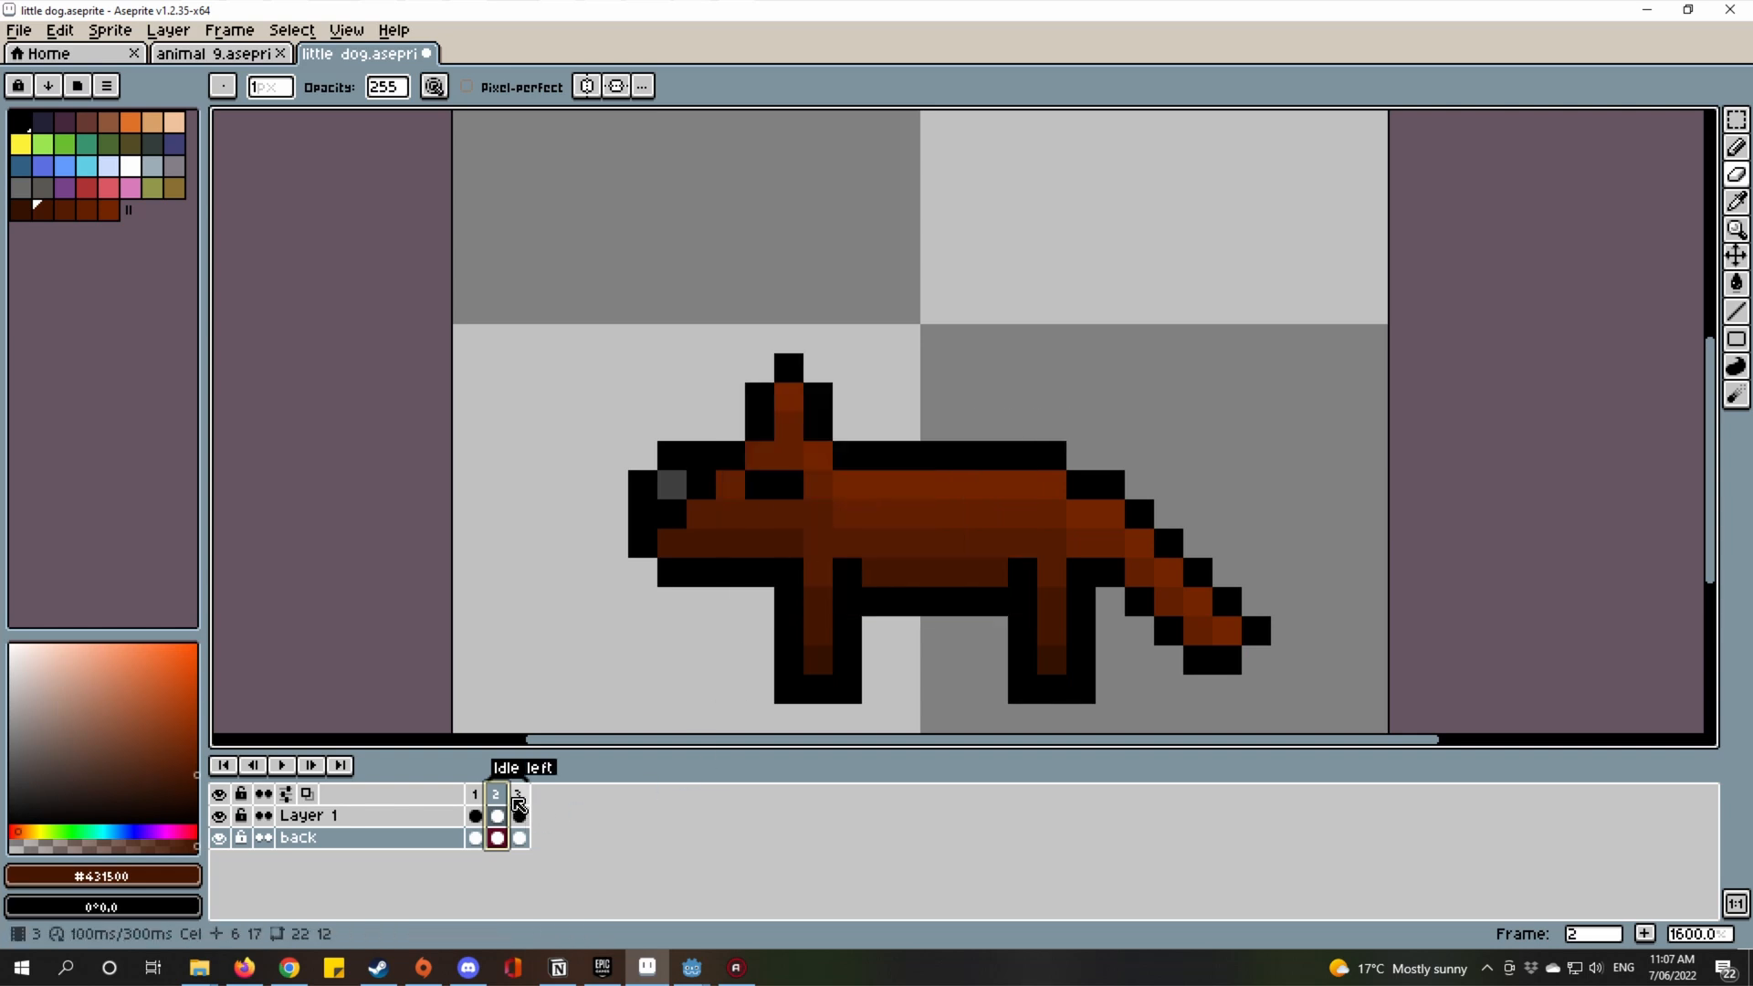
In frame 3 on Layer 1, select the dog's head, body and tail without the feet, shift them down one pixel, and deselect.
{"action": "left_click", "coordinate": [517, 796]}
{"action": "left_click", "coordinate": [519, 815]}
{"action": "left_click", "coordinate": [1736, 121]}
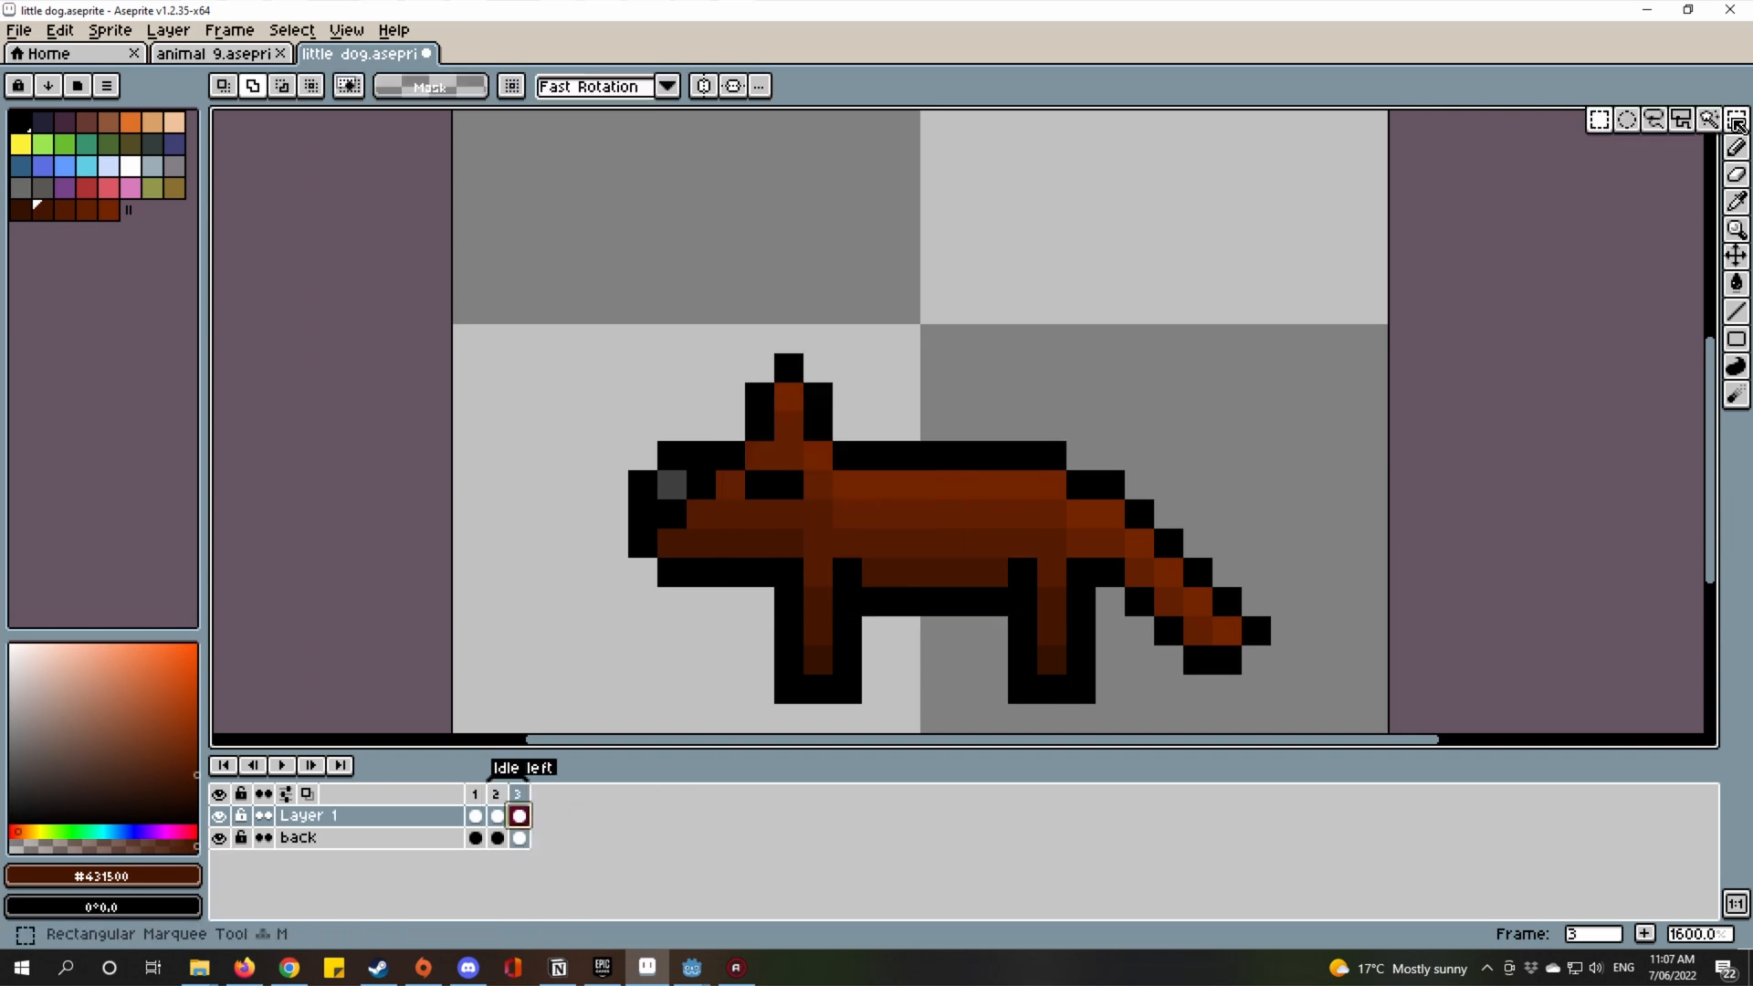
{"action": "left_click_drag", "start_coordinate": [458, 243], "coordinate": [1402, 602]}
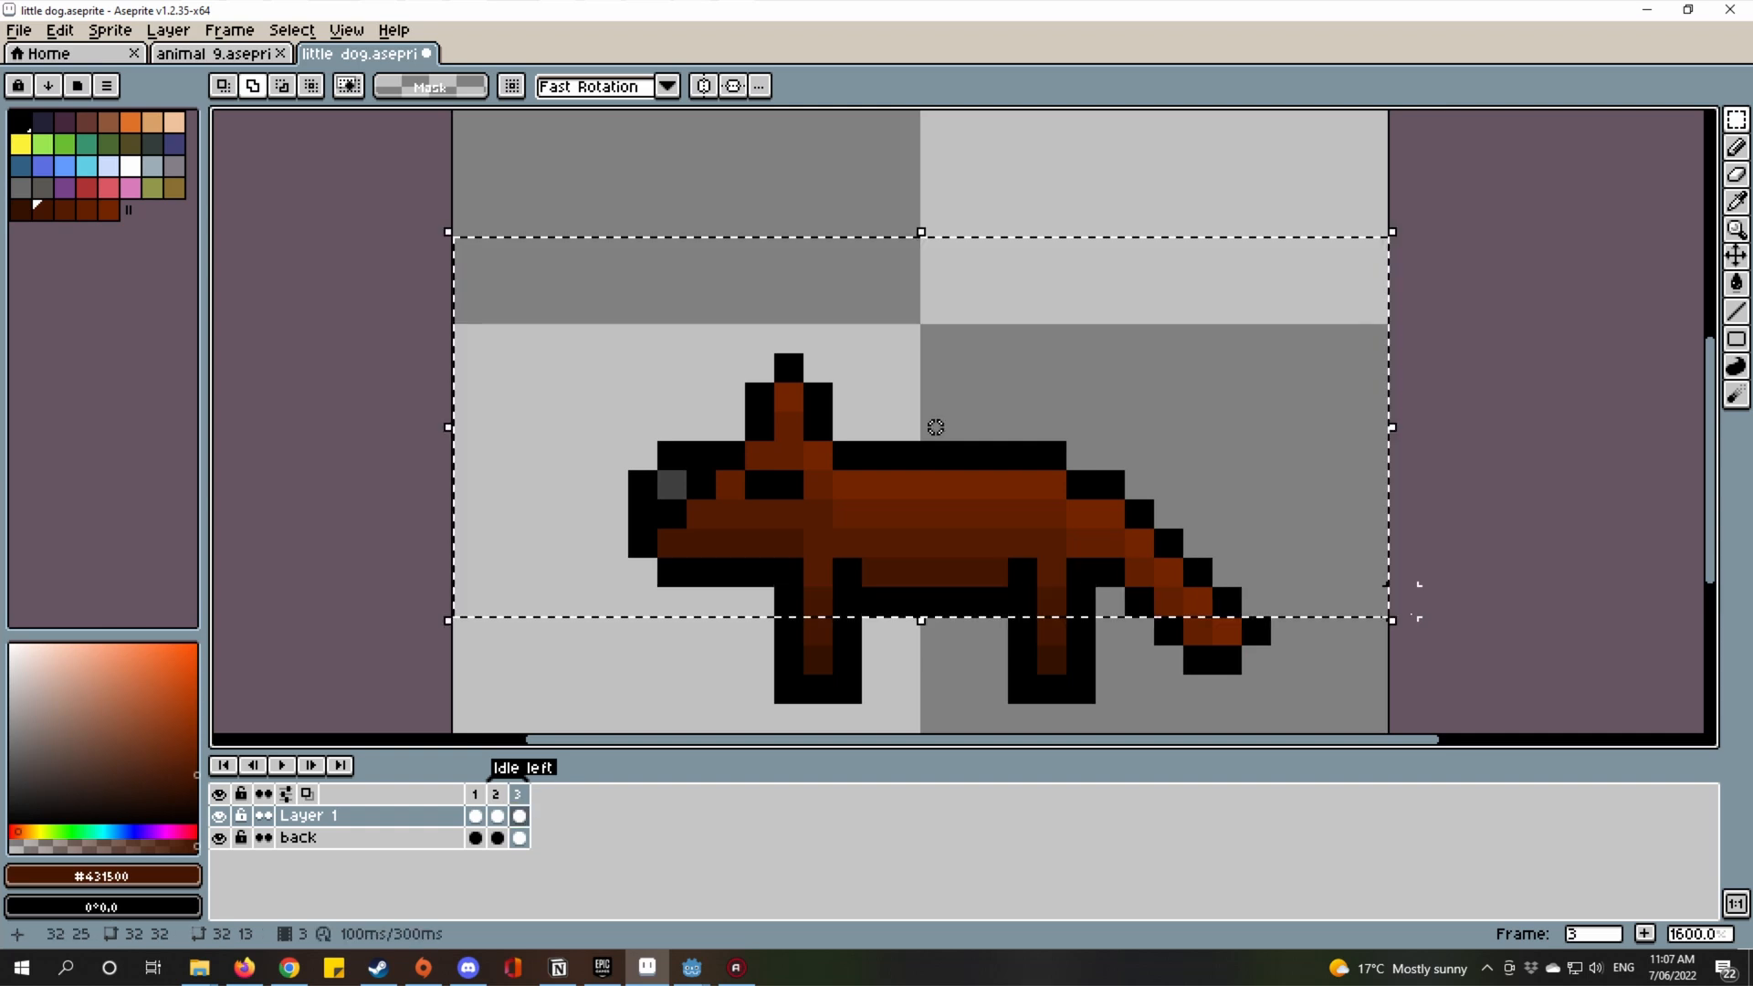
{"action": "left_click_drag", "start_coordinate": [1343, 690], "coordinate": [1168, 456]}
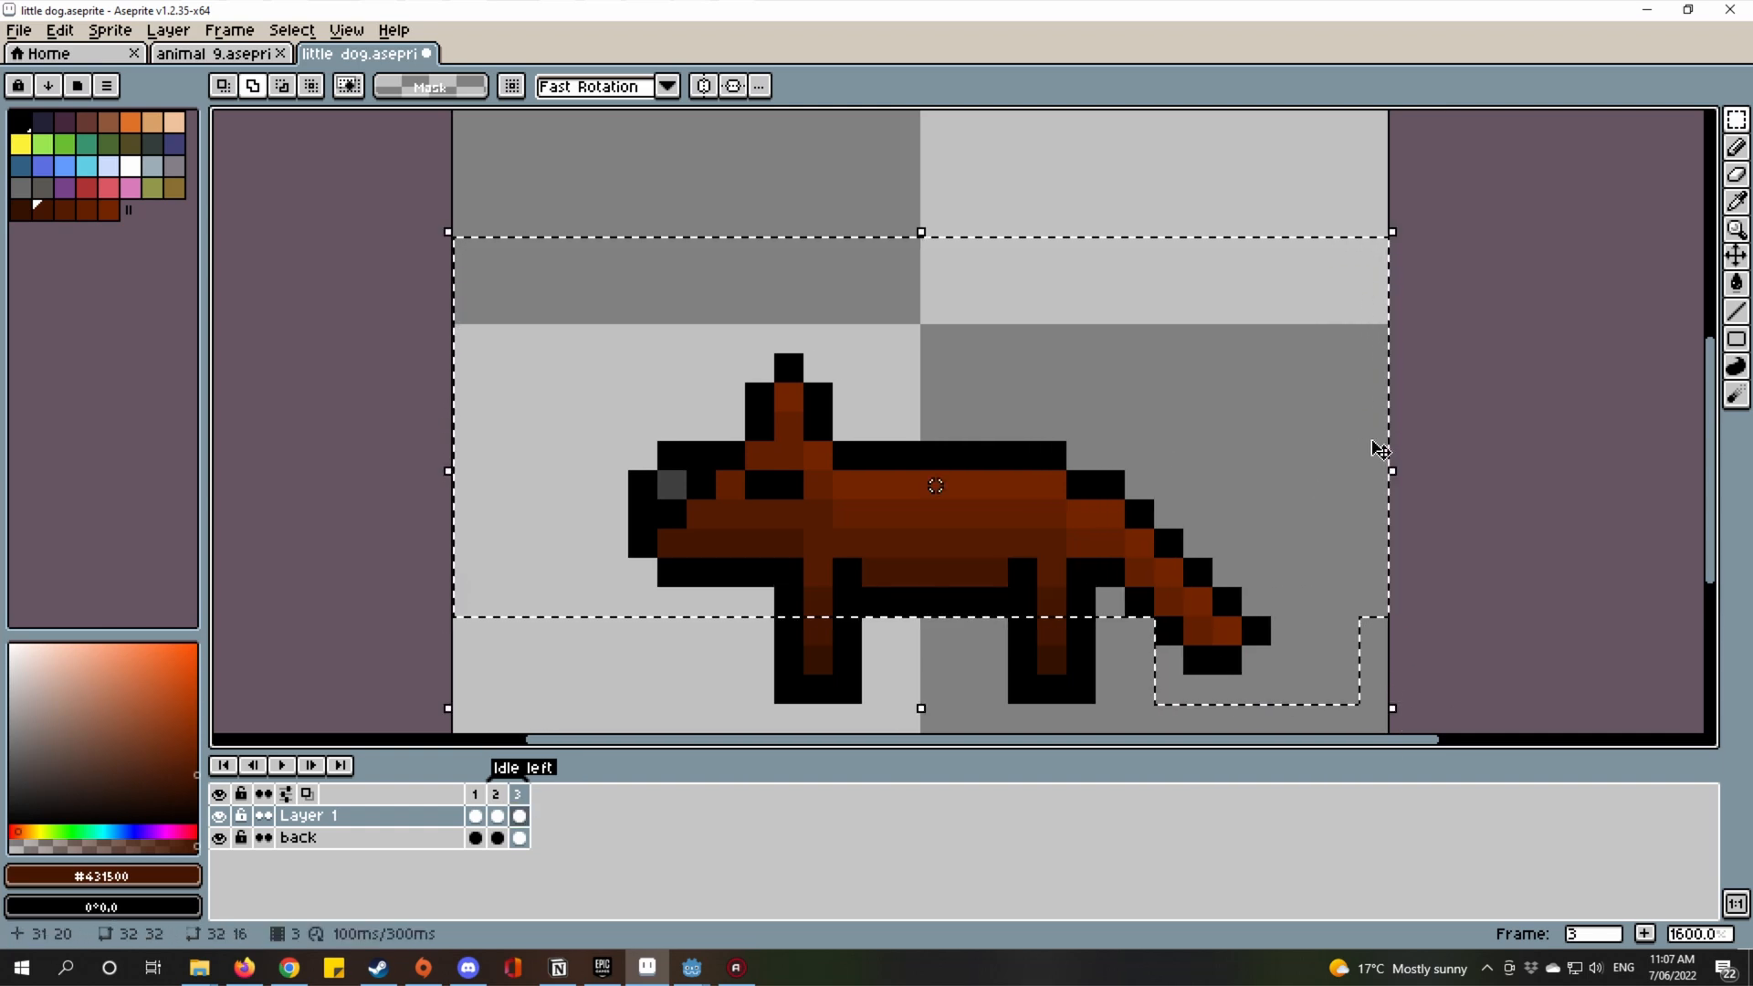
{"action": "key", "text": "Down"}
{"action": "key", "text": "ctrl+d"}
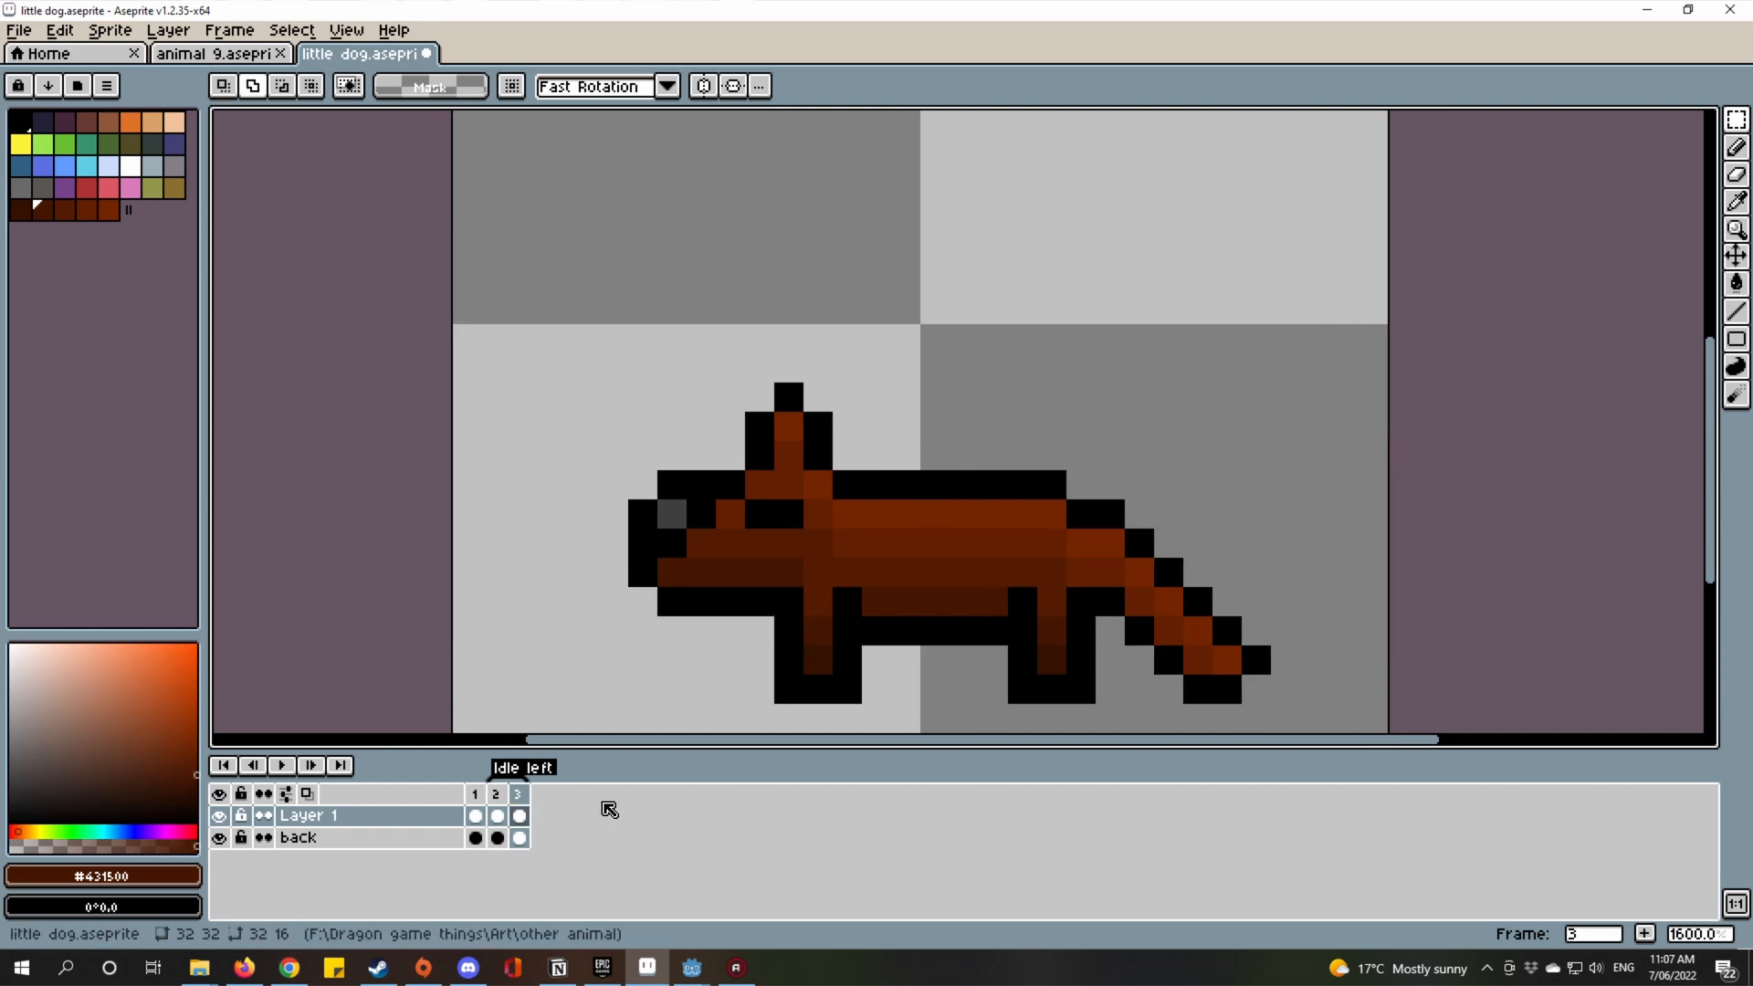
Set the duration of frames 2 and 3 in the Idle left tag to 500 ms.
{"action": "left_click_drag", "start_coordinate": [496, 793], "coordinate": [526, 812]}
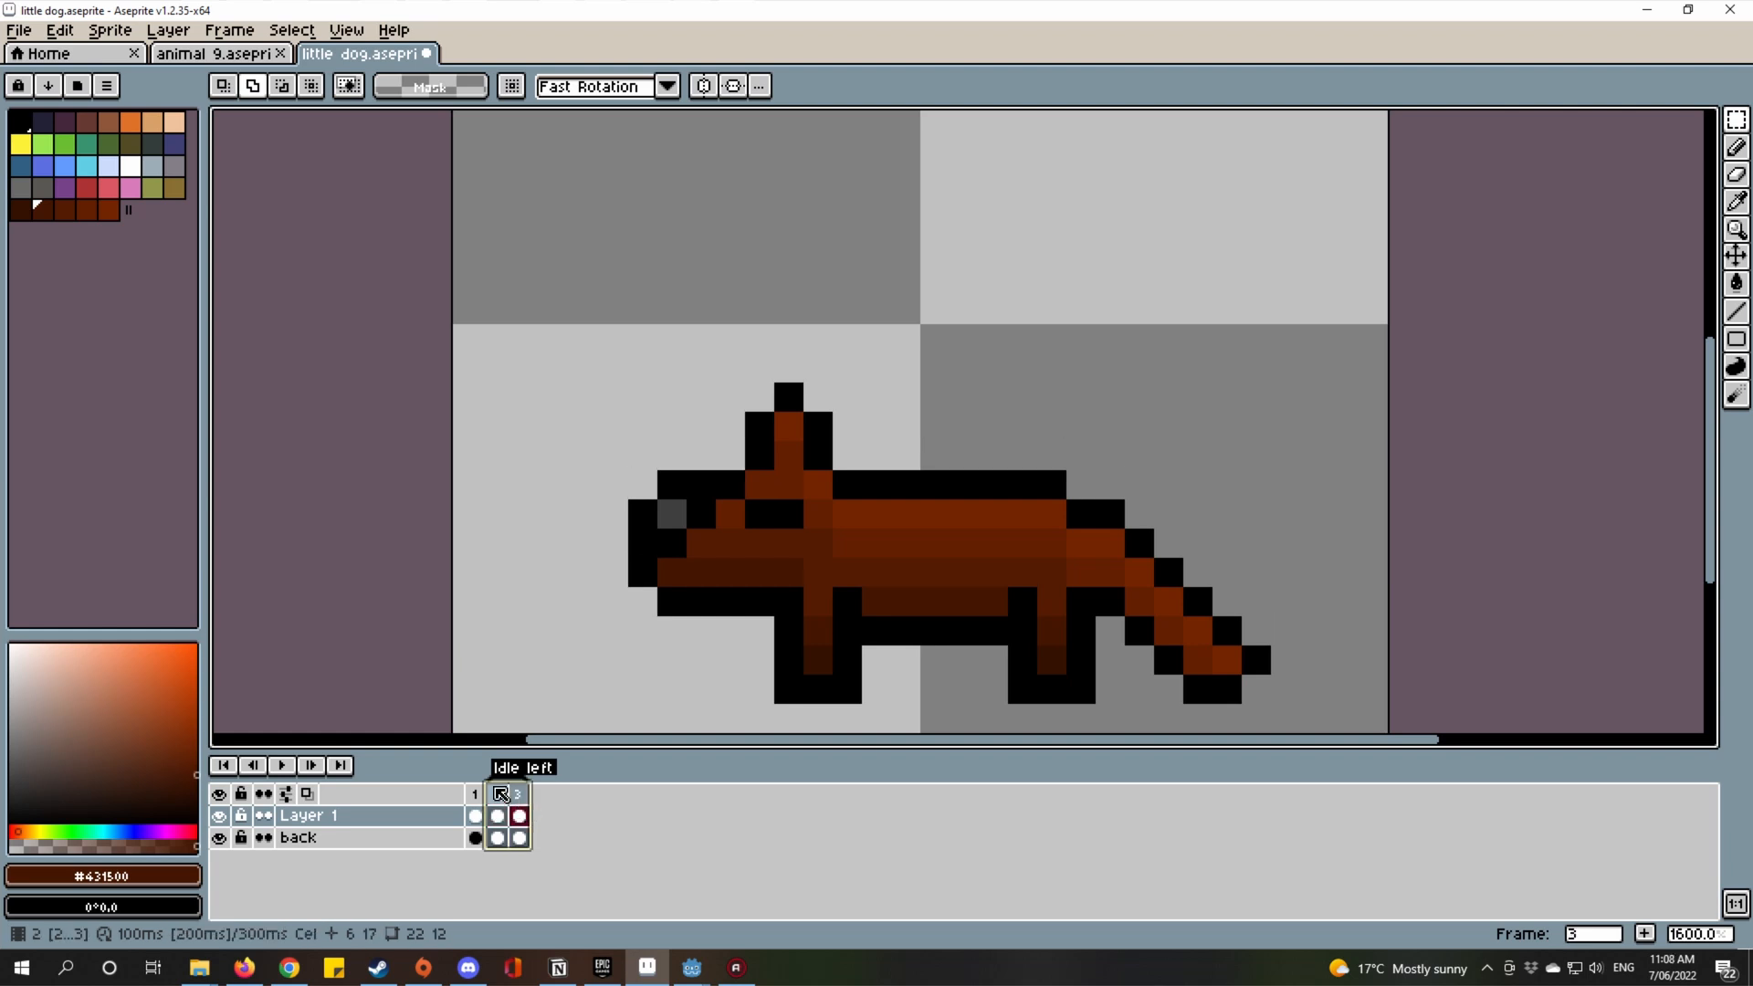
{"action": "right_click", "coordinate": [500, 793]}
{"action": "left_click", "coordinate": [584, 786]}
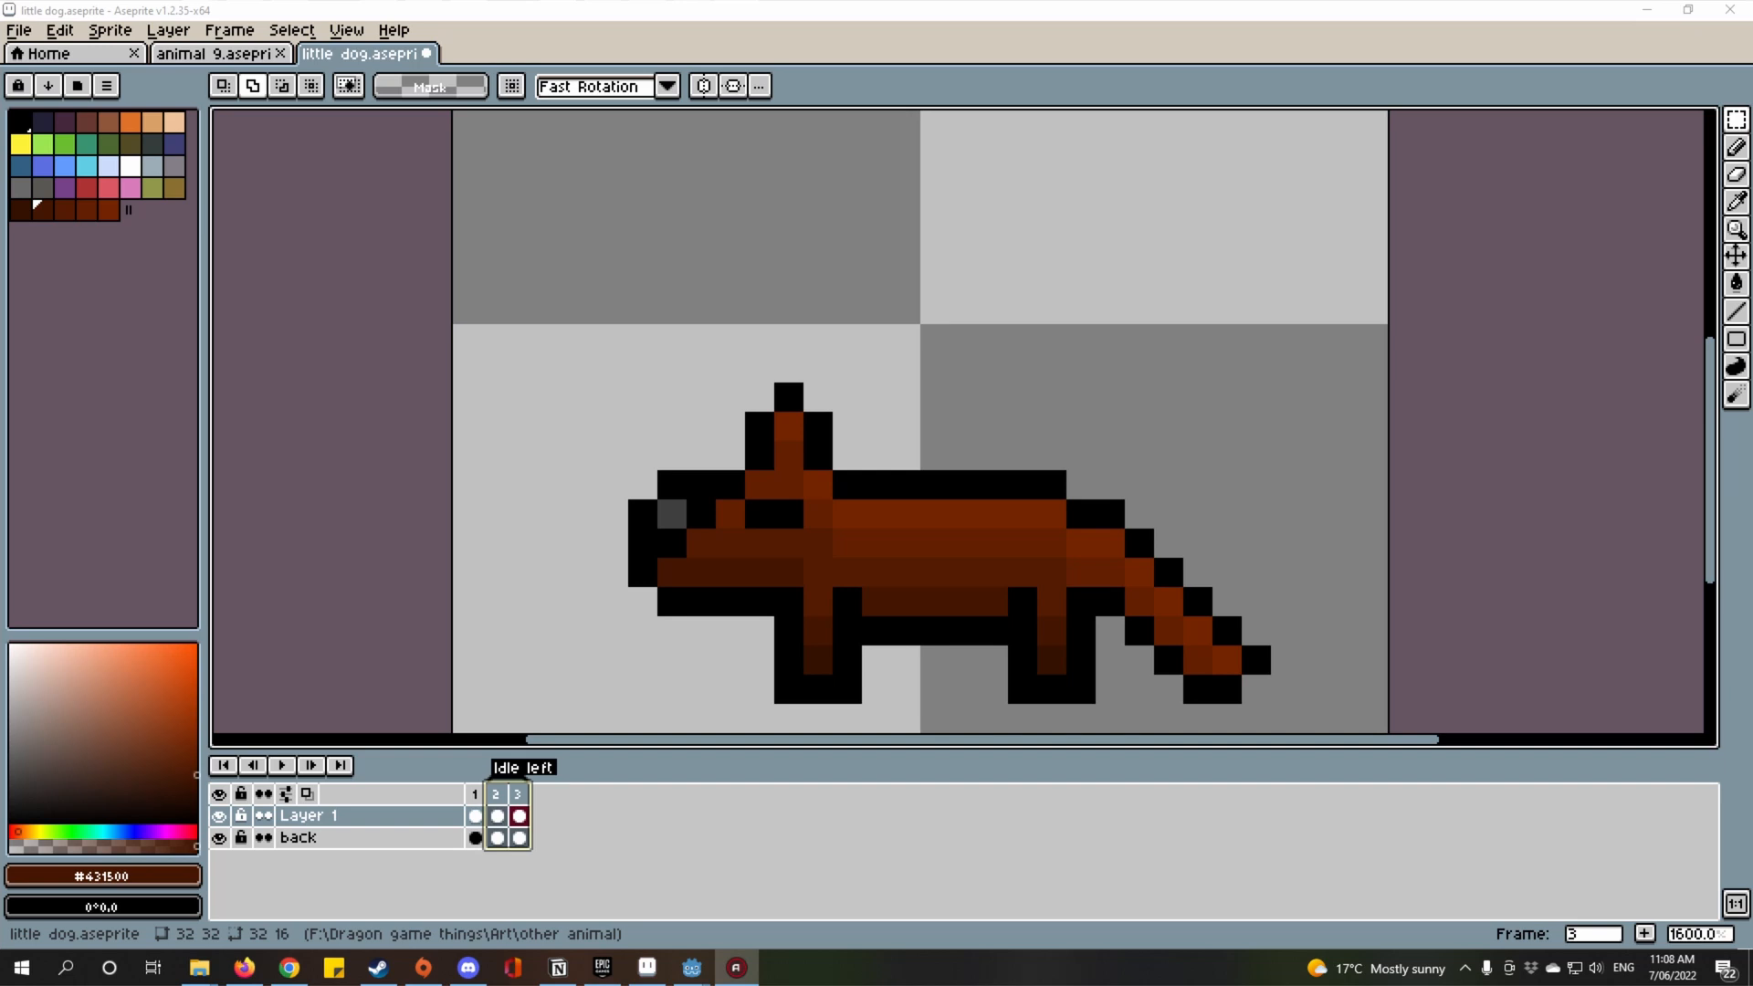
{"action": "left_click_drag", "start_coordinate": [1152, 500], "coordinate": [1174, 481]}
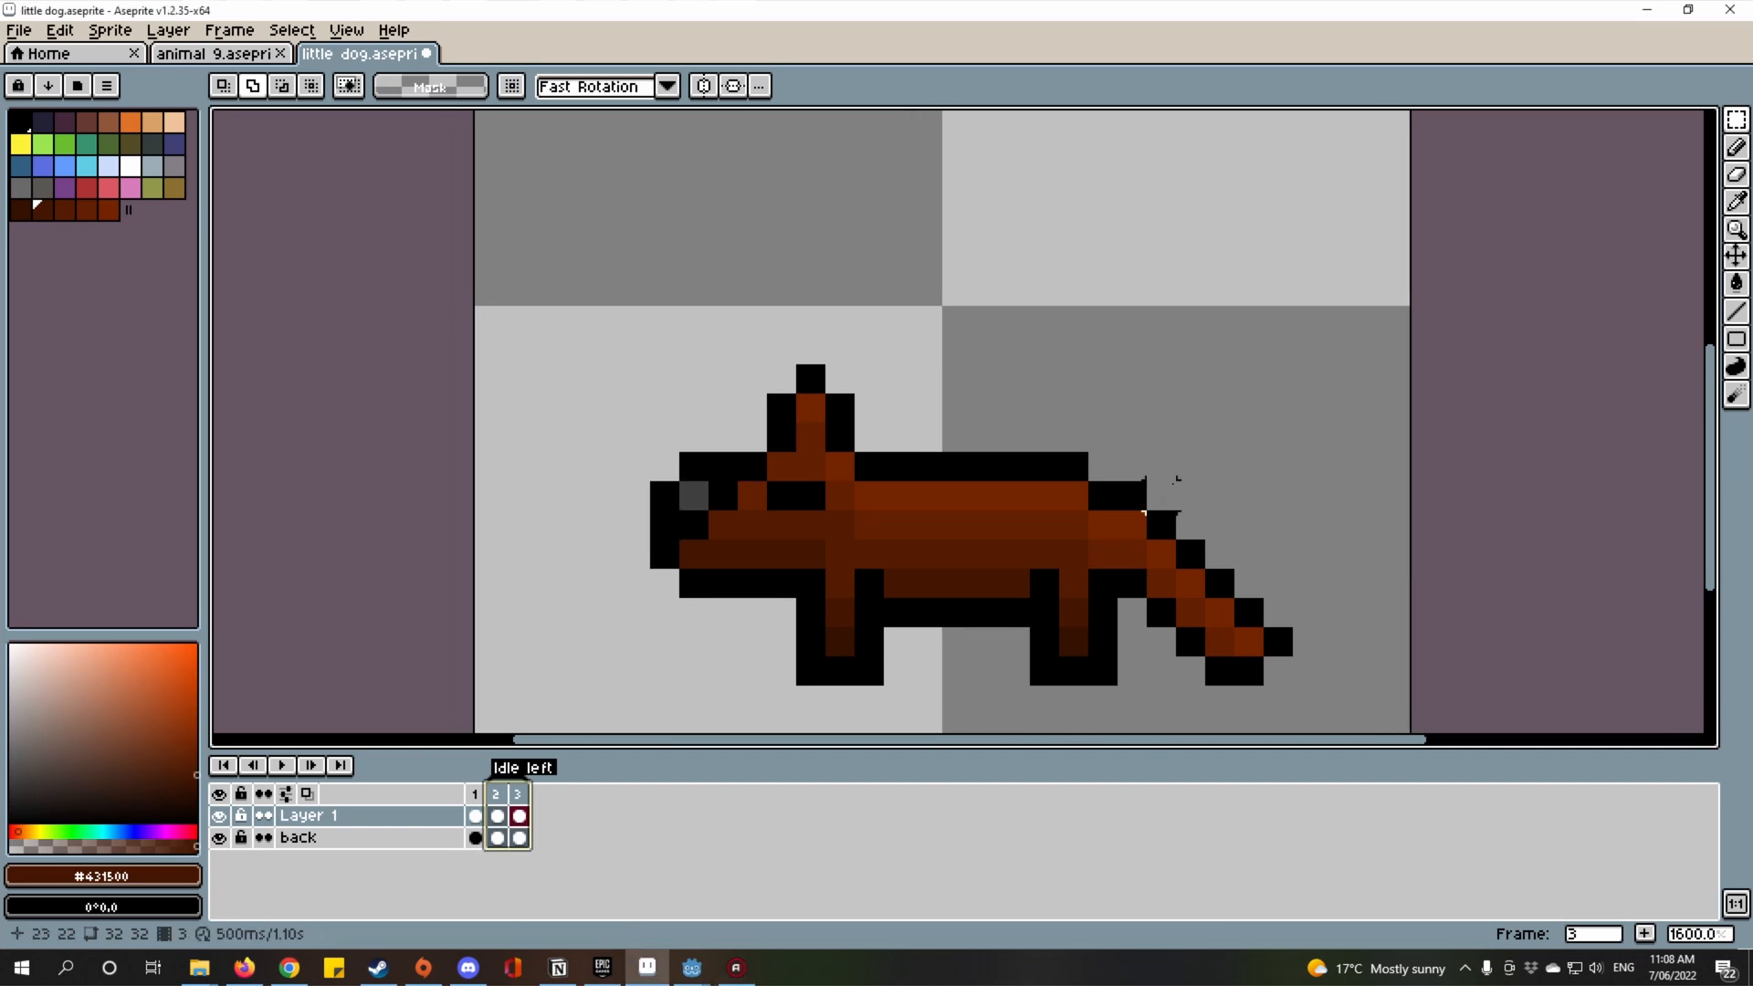
Save the little dog file and compare the poses in frames 2 and 3.
{"action": "mouse_move", "coordinate": [497, 793]}
{"action": "left_mouse_down"}
{"action": "mouse_move", "coordinate": [477, 793]}
{"action": "mouse_move", "coordinate": [520, 804]}
{"action": "left_mouse_up"}
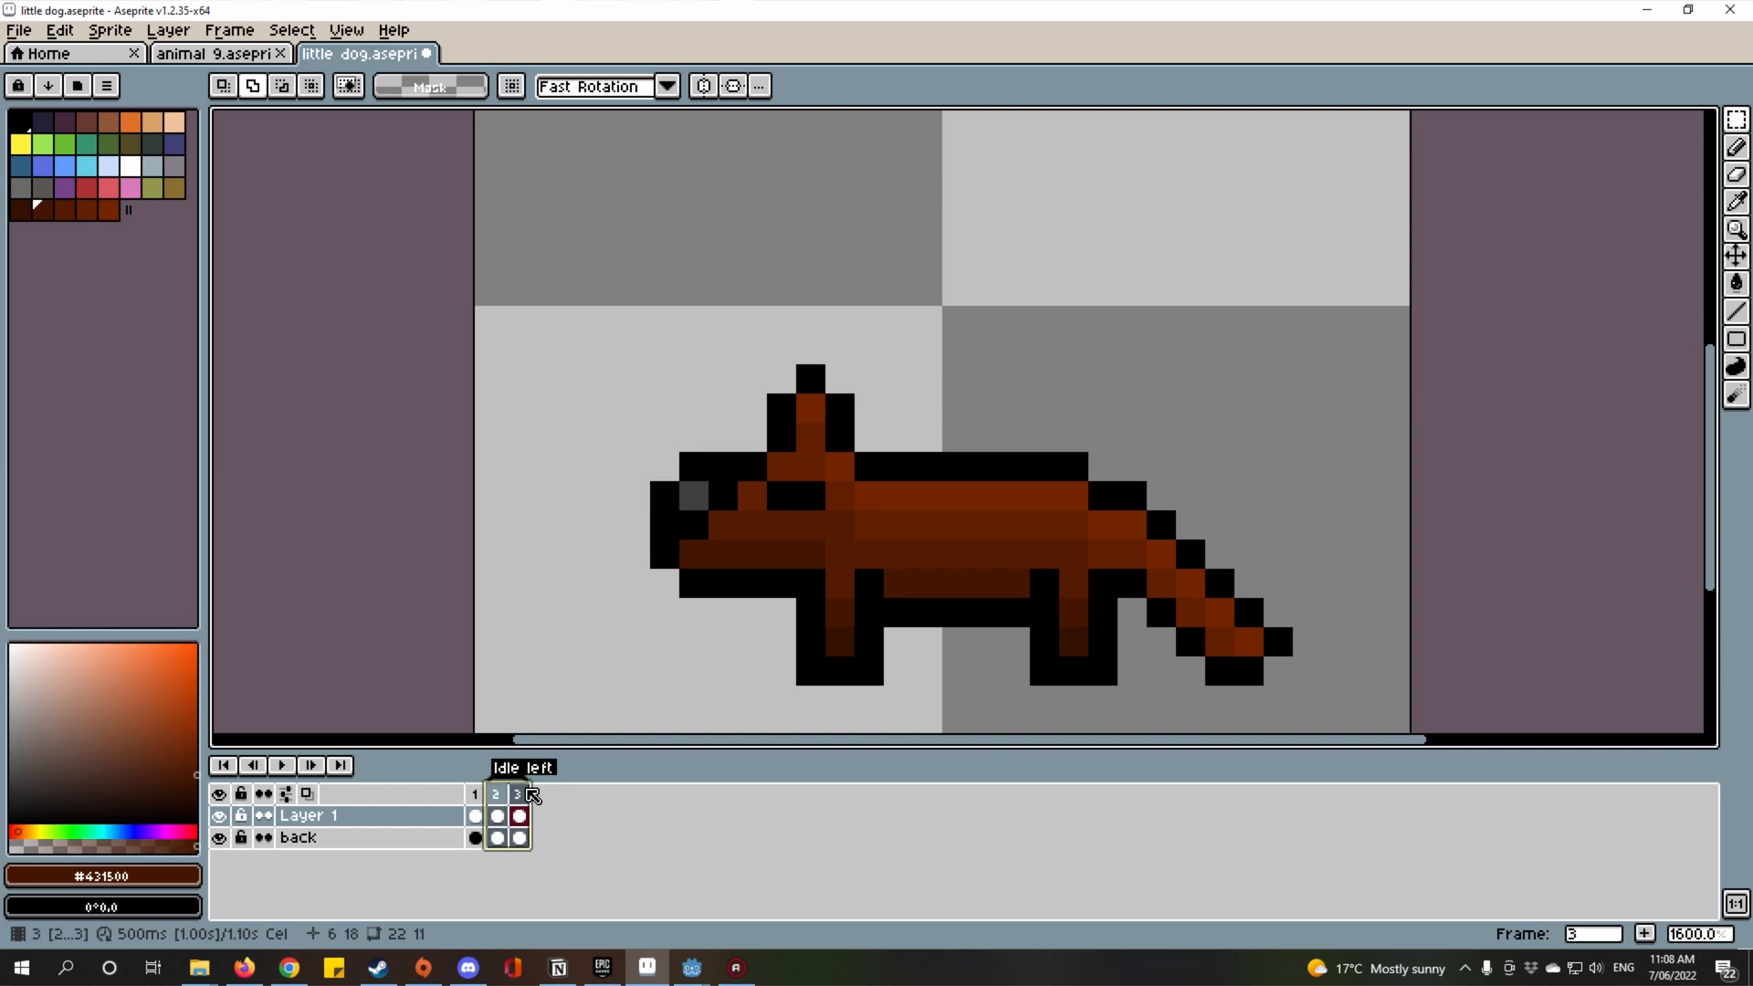
{"action": "left_click_drag", "start_coordinate": [519, 791], "coordinate": [463, 778]}
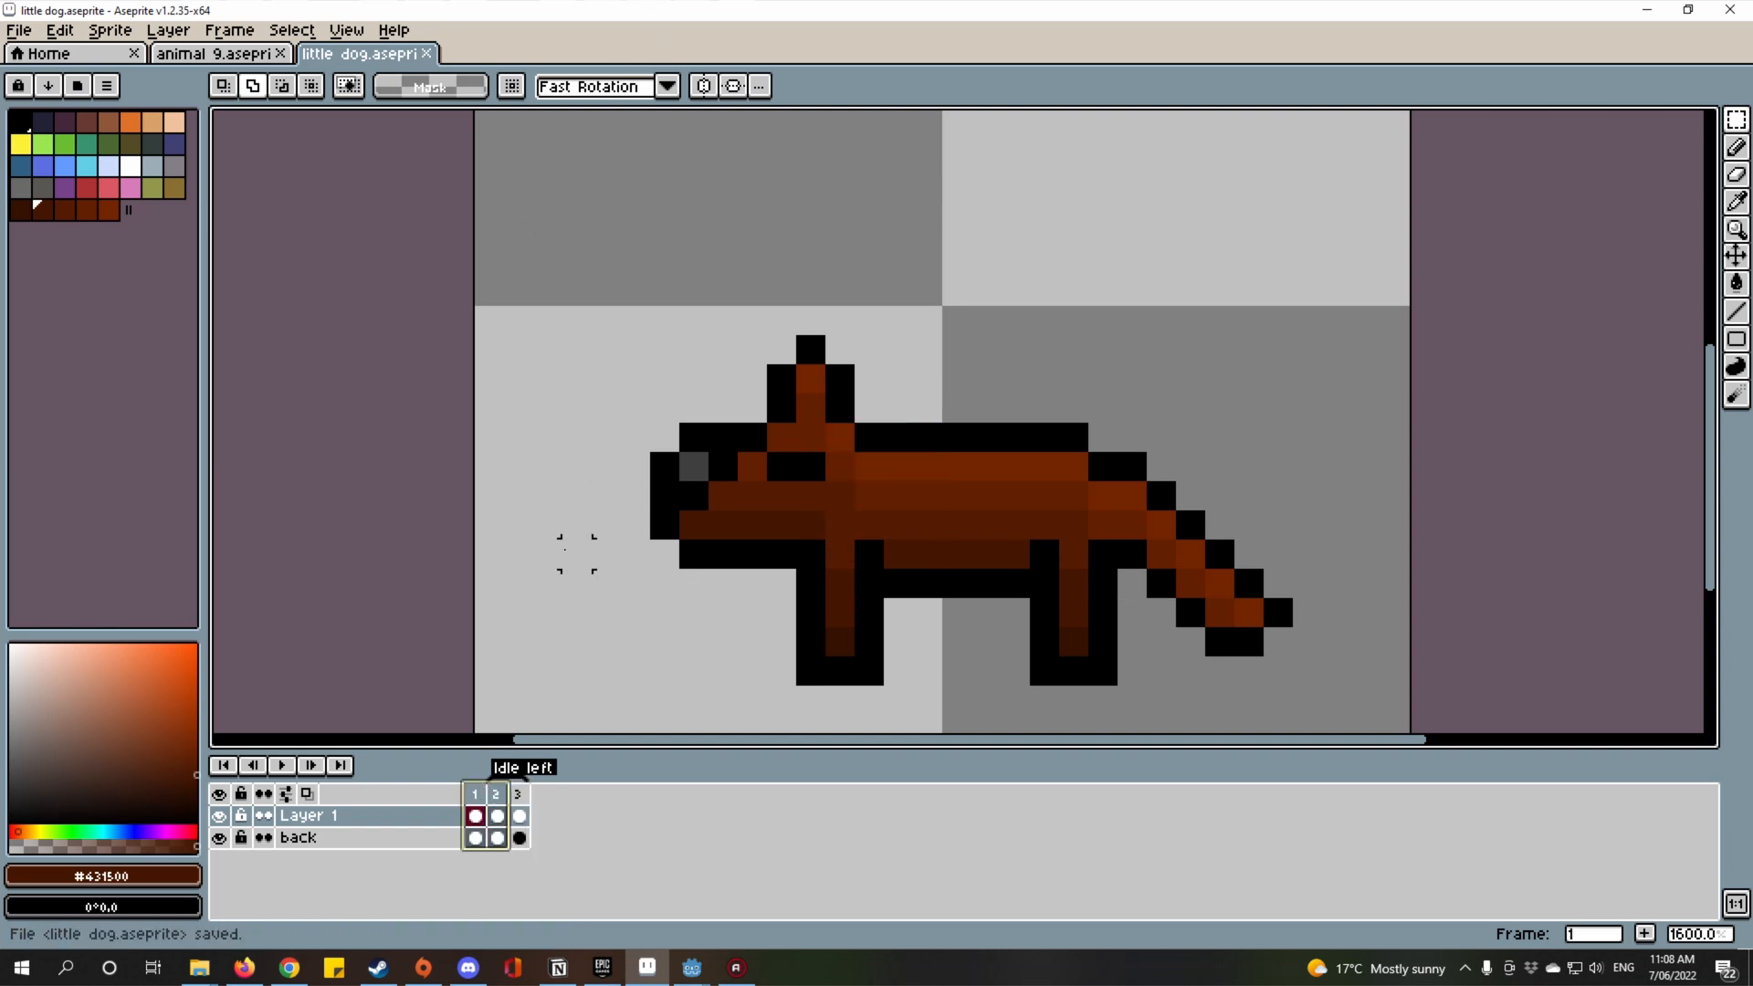
{"action": "key", "text": "ctrl+s"}
{"action": "left_click", "coordinate": [498, 794]}
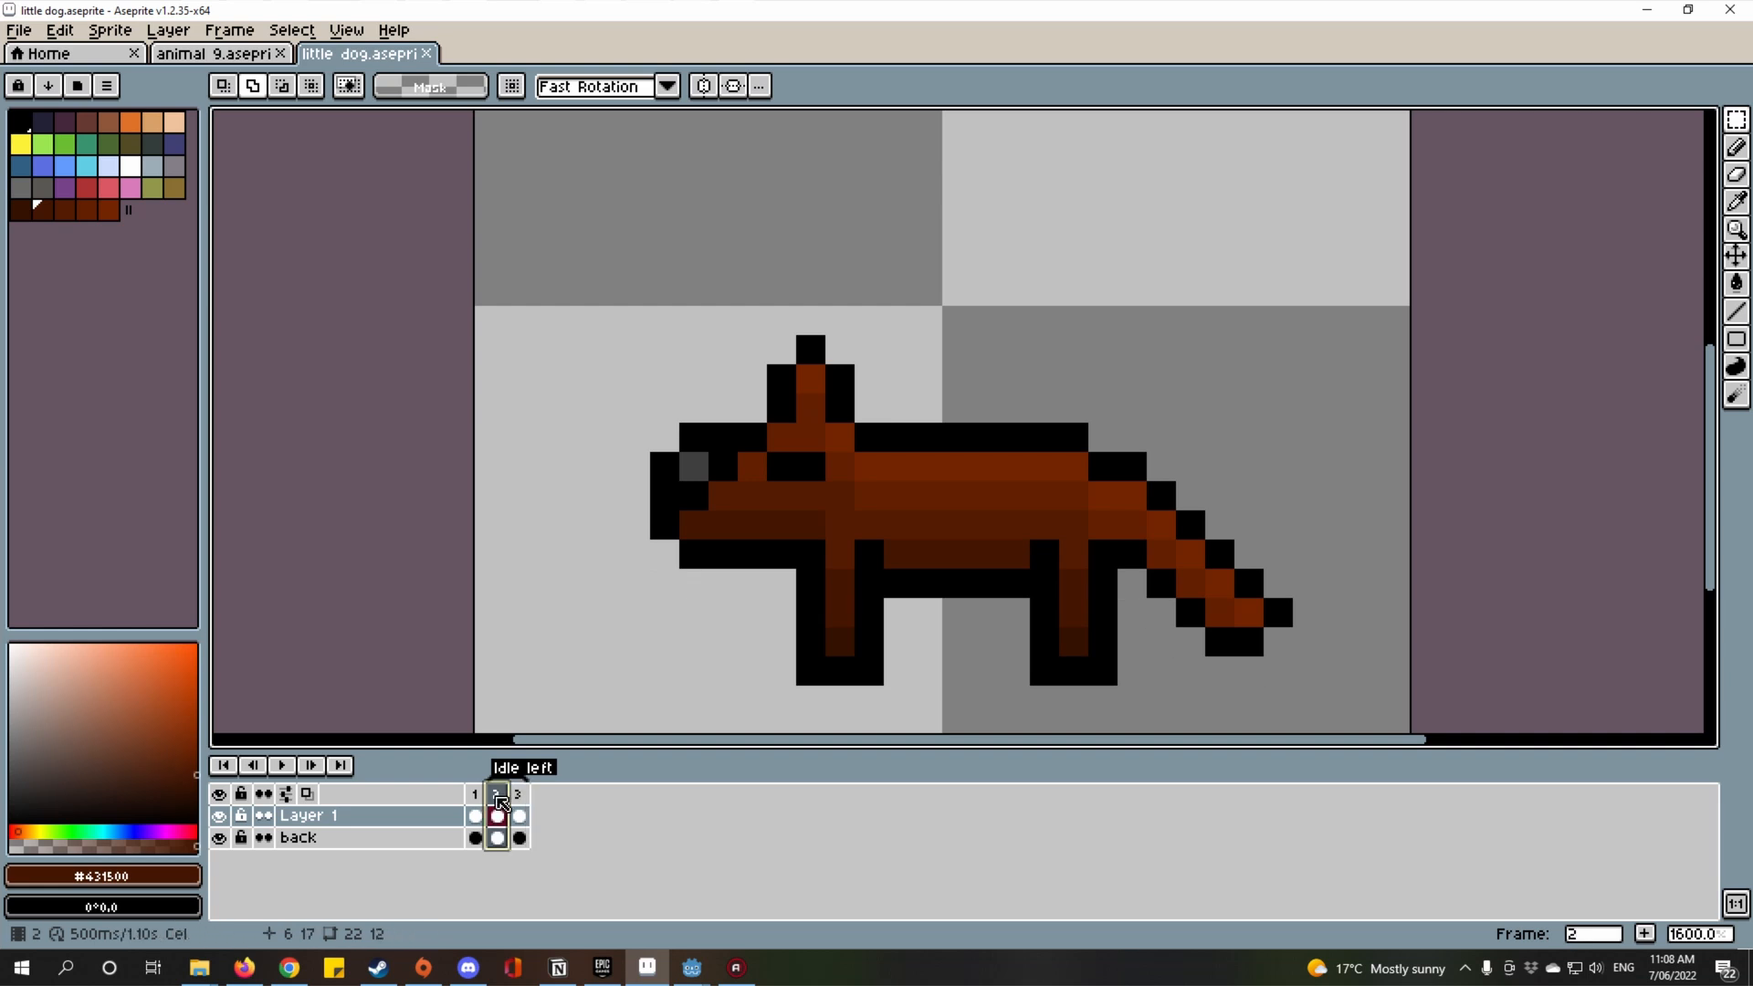
{"action": "left_click", "coordinate": [525, 796]}
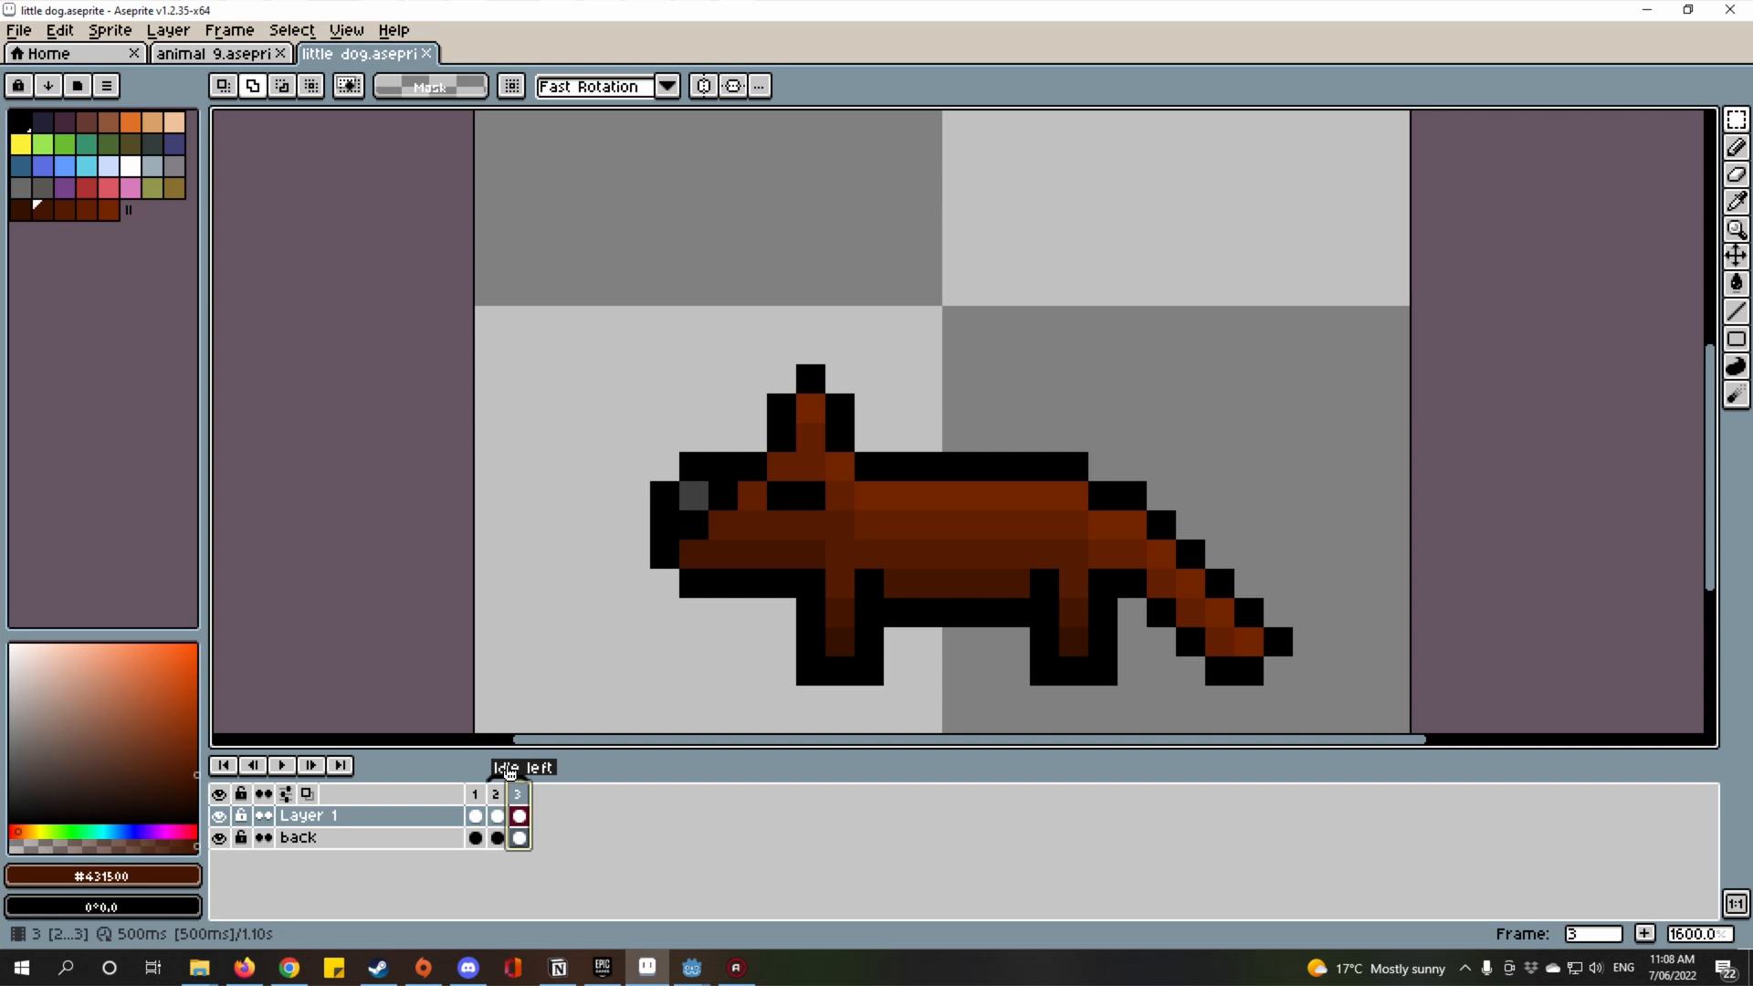
{"action": "left_click", "coordinate": [495, 795]}
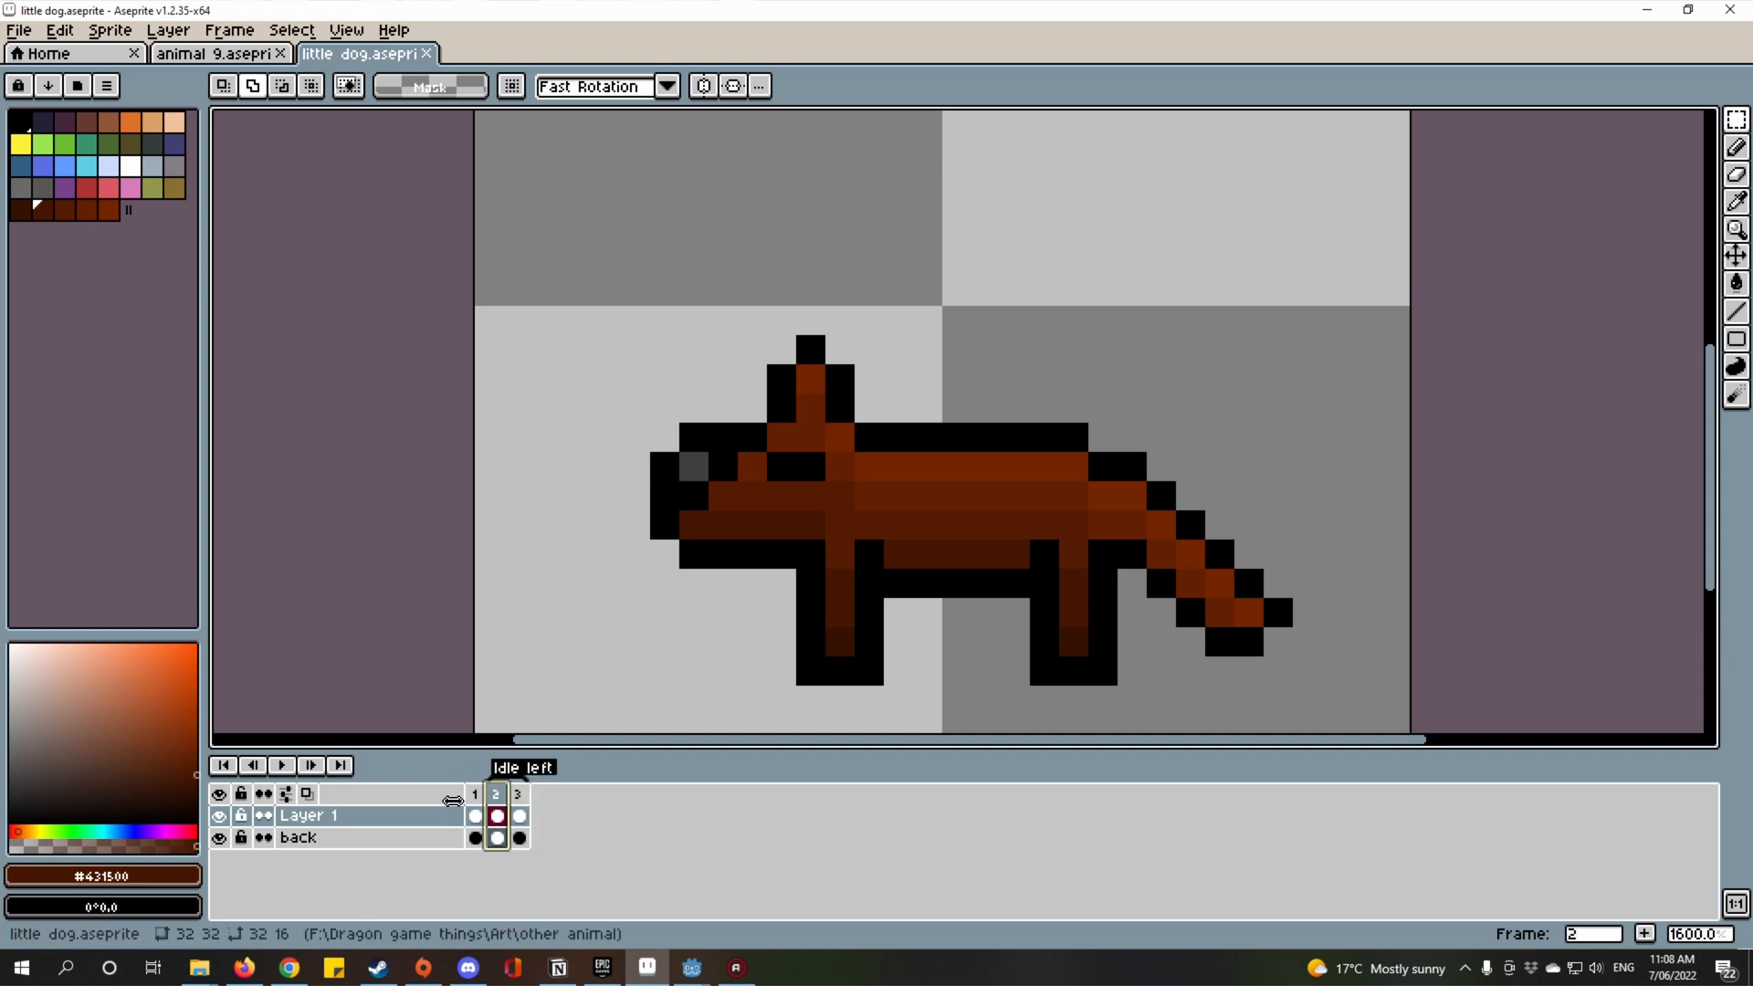
Duplicate frame 1 and move the copy to the end of the timeline, after the Idle left frames.
{"action": "left_click", "coordinate": [476, 809]}
{"action": "right_click", "coordinate": [479, 801]}
{"action": "left_click", "coordinate": [520, 813]}
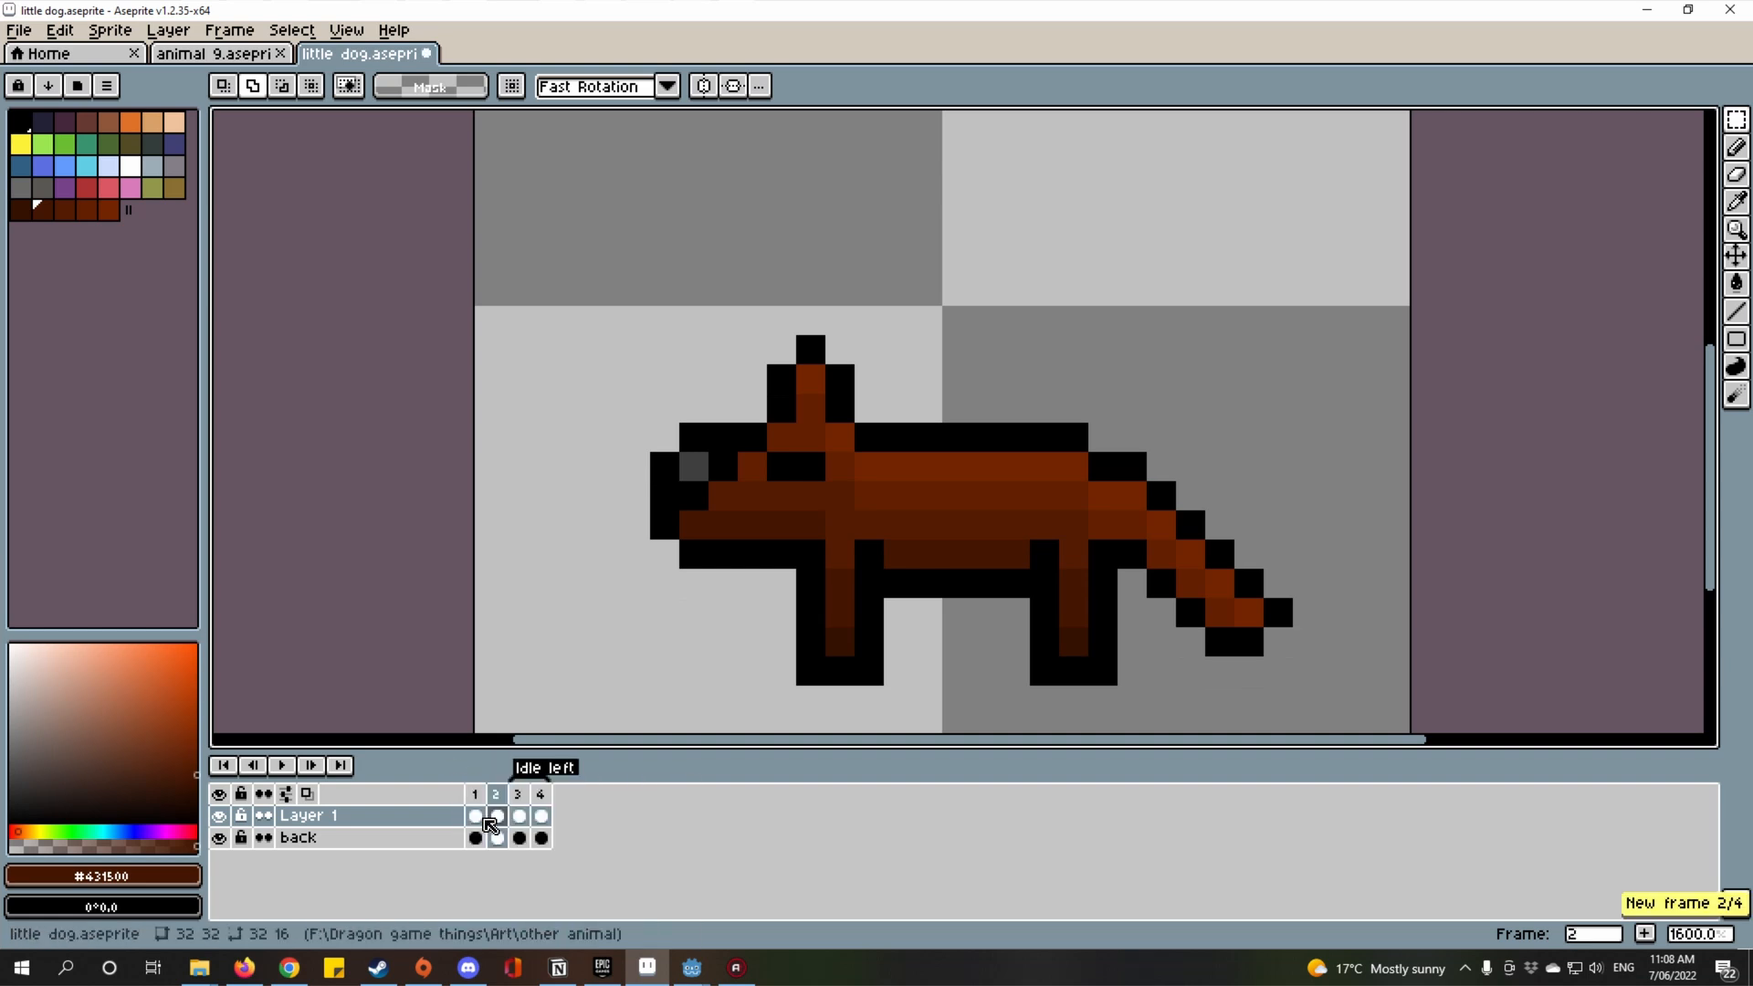
{"action": "left_click_drag", "start_coordinate": [548, 797], "coordinate": [555, 796]}
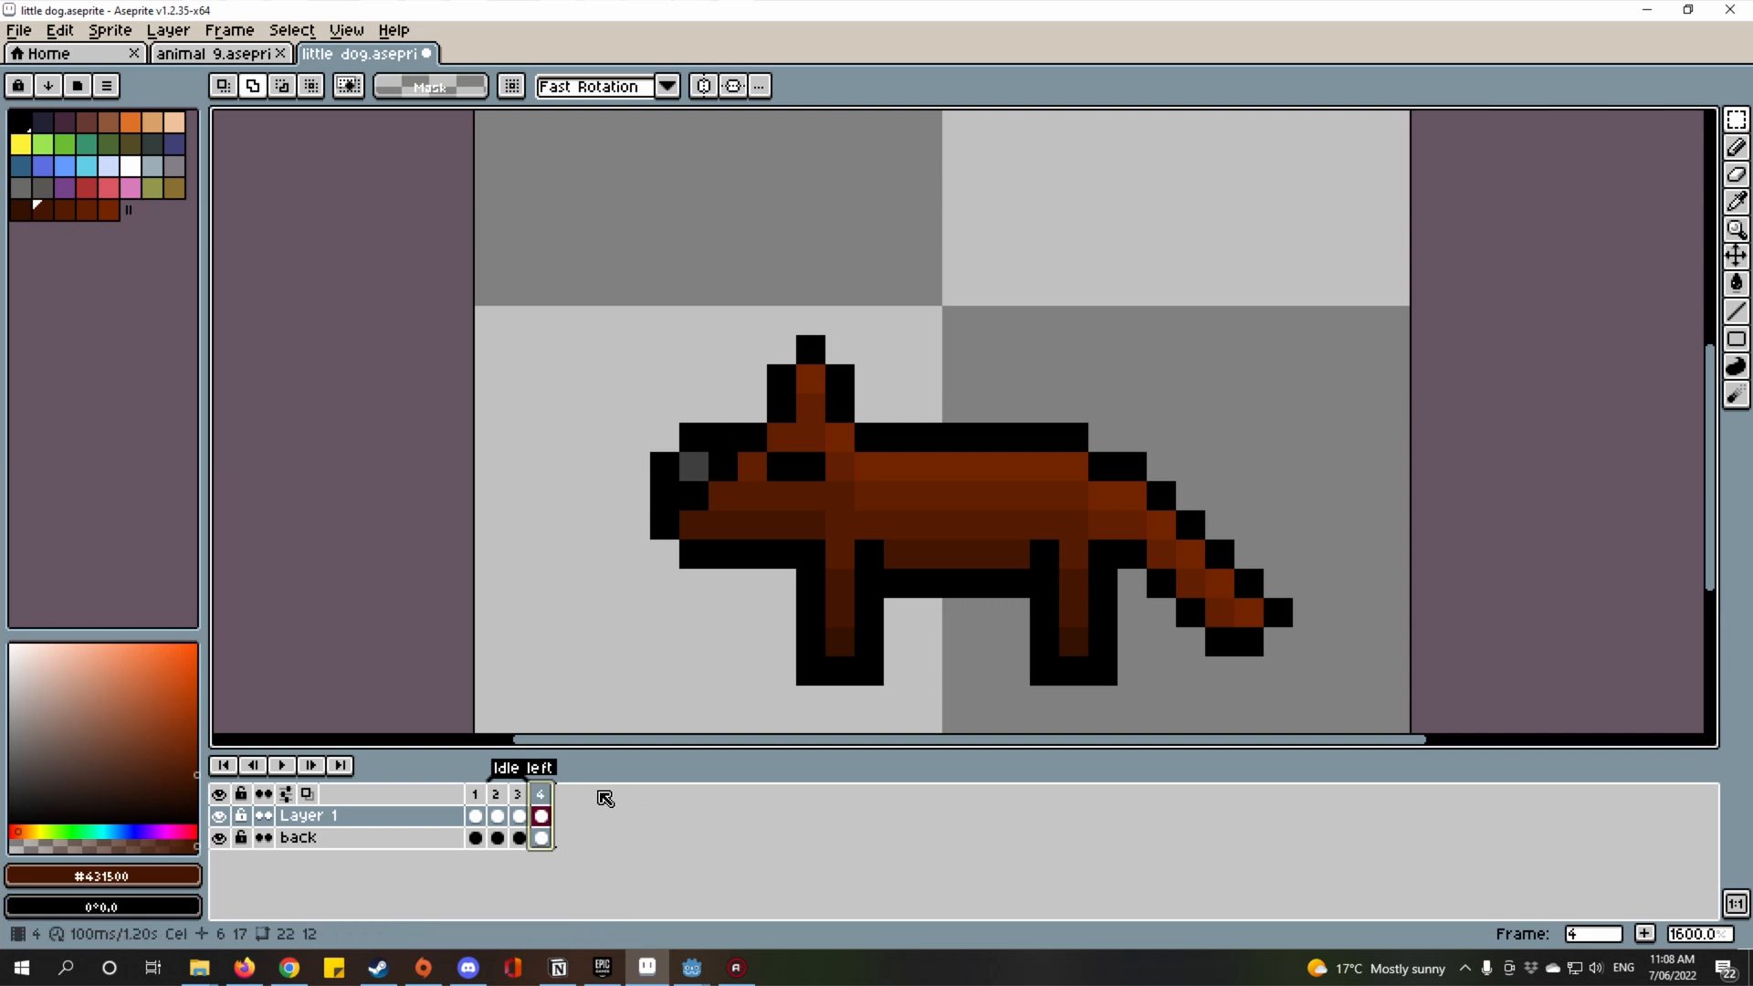
Duplicate the standing pose in frame 4 three times to add frames 5 to 7.
{"action": "right_click", "coordinate": [546, 801]}
{"action": "left_click", "coordinate": [591, 817]}
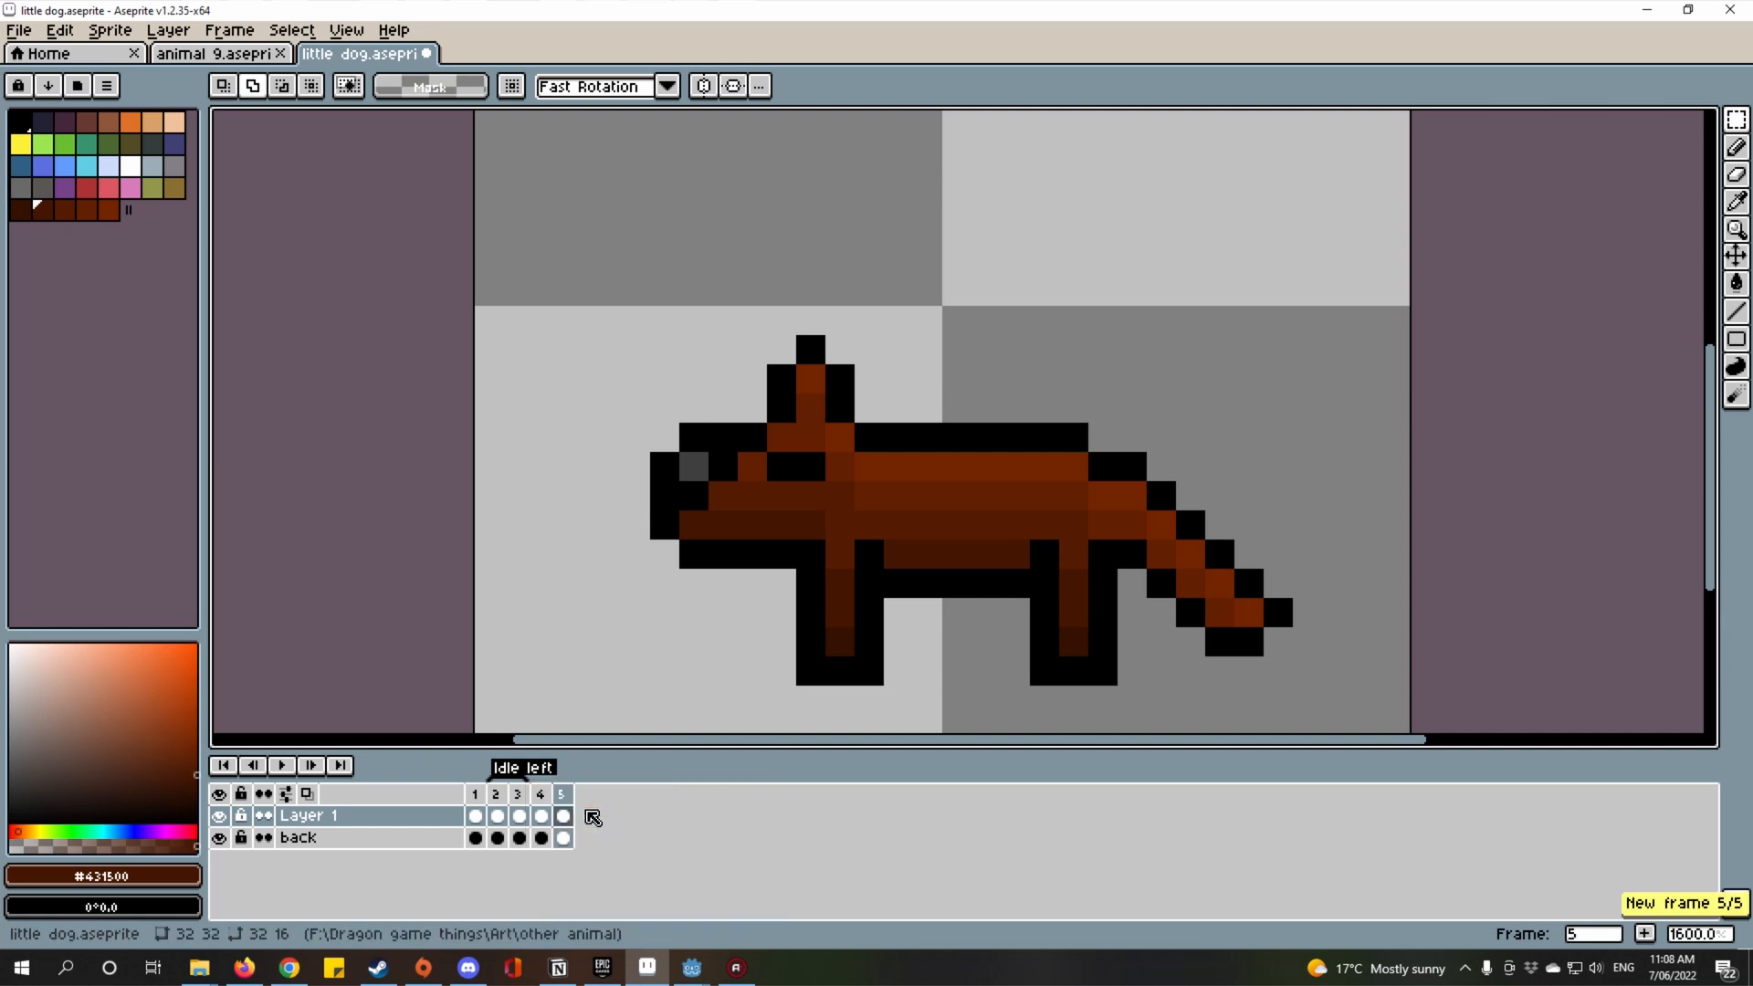
{"action": "right_click", "coordinate": [567, 797]}
{"action": "left_click", "coordinate": [602, 817]}
{"action": "right_click", "coordinate": [587, 795]}
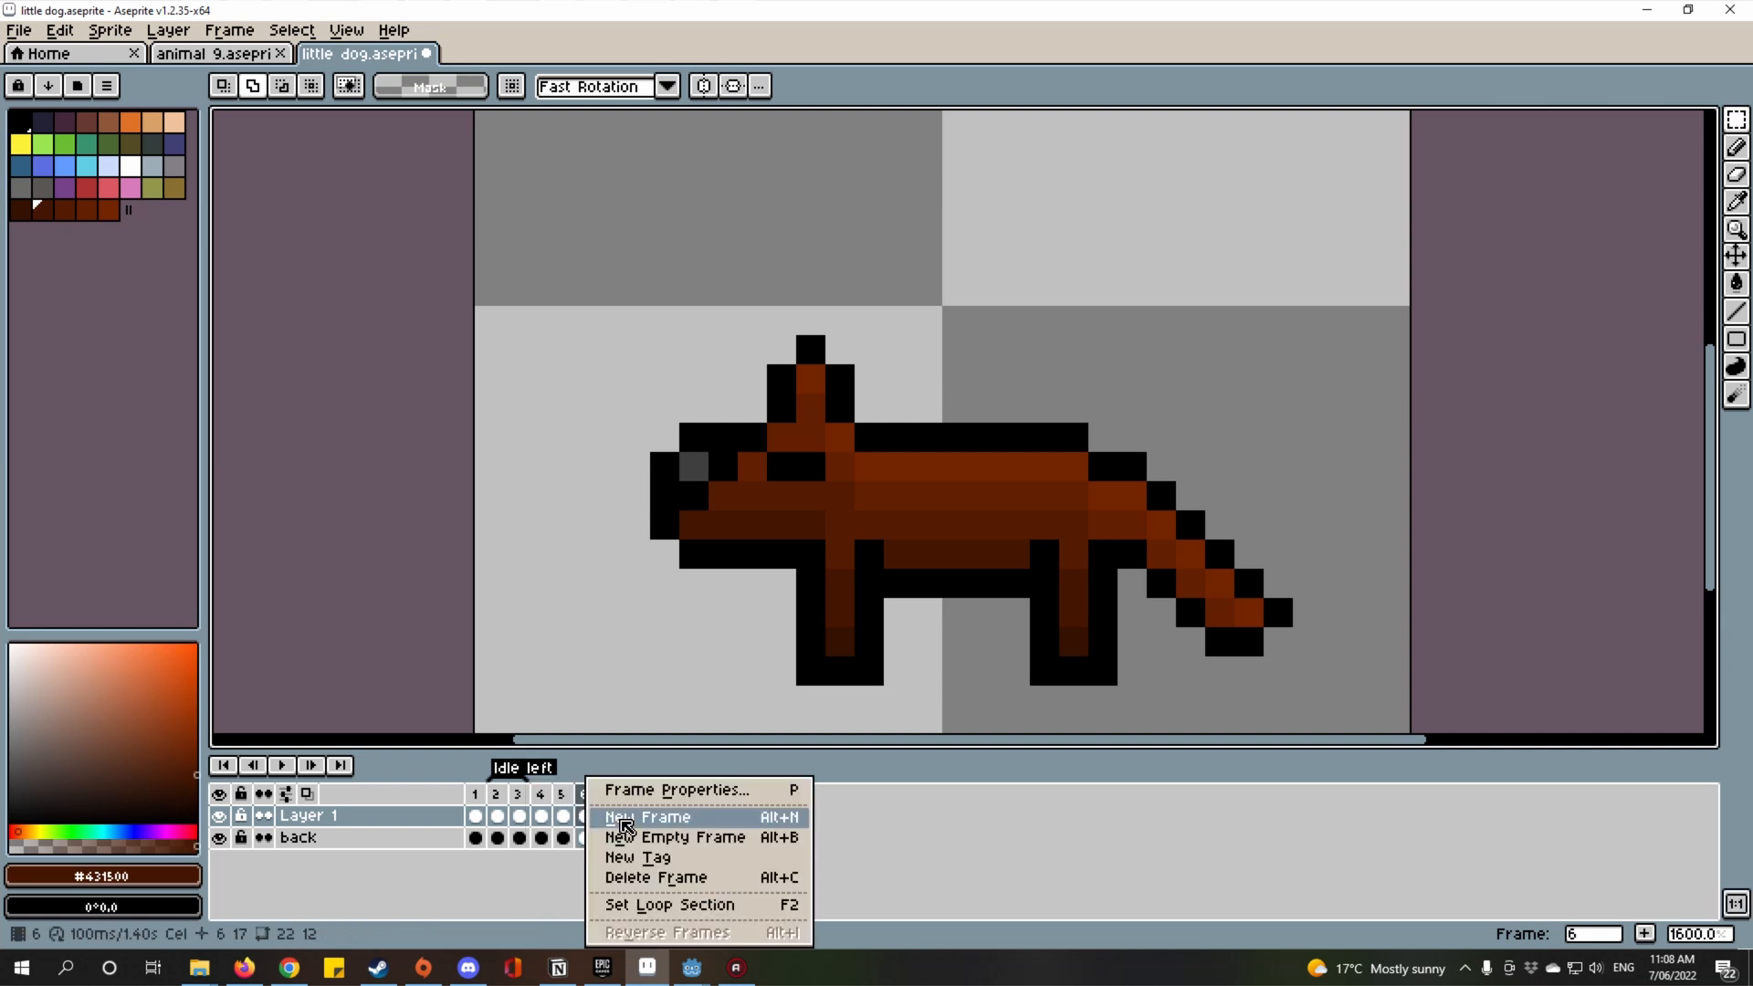
{"action": "left_click", "coordinate": [620, 817]}
Tag frames 4 to 7 with the name "Walking left".
{"action": "left_click_drag", "start_coordinate": [607, 816], "coordinate": [541, 838]}
{"action": "right_click", "coordinate": [616, 788]}
{"action": "left_click", "coordinate": [796, 860]}
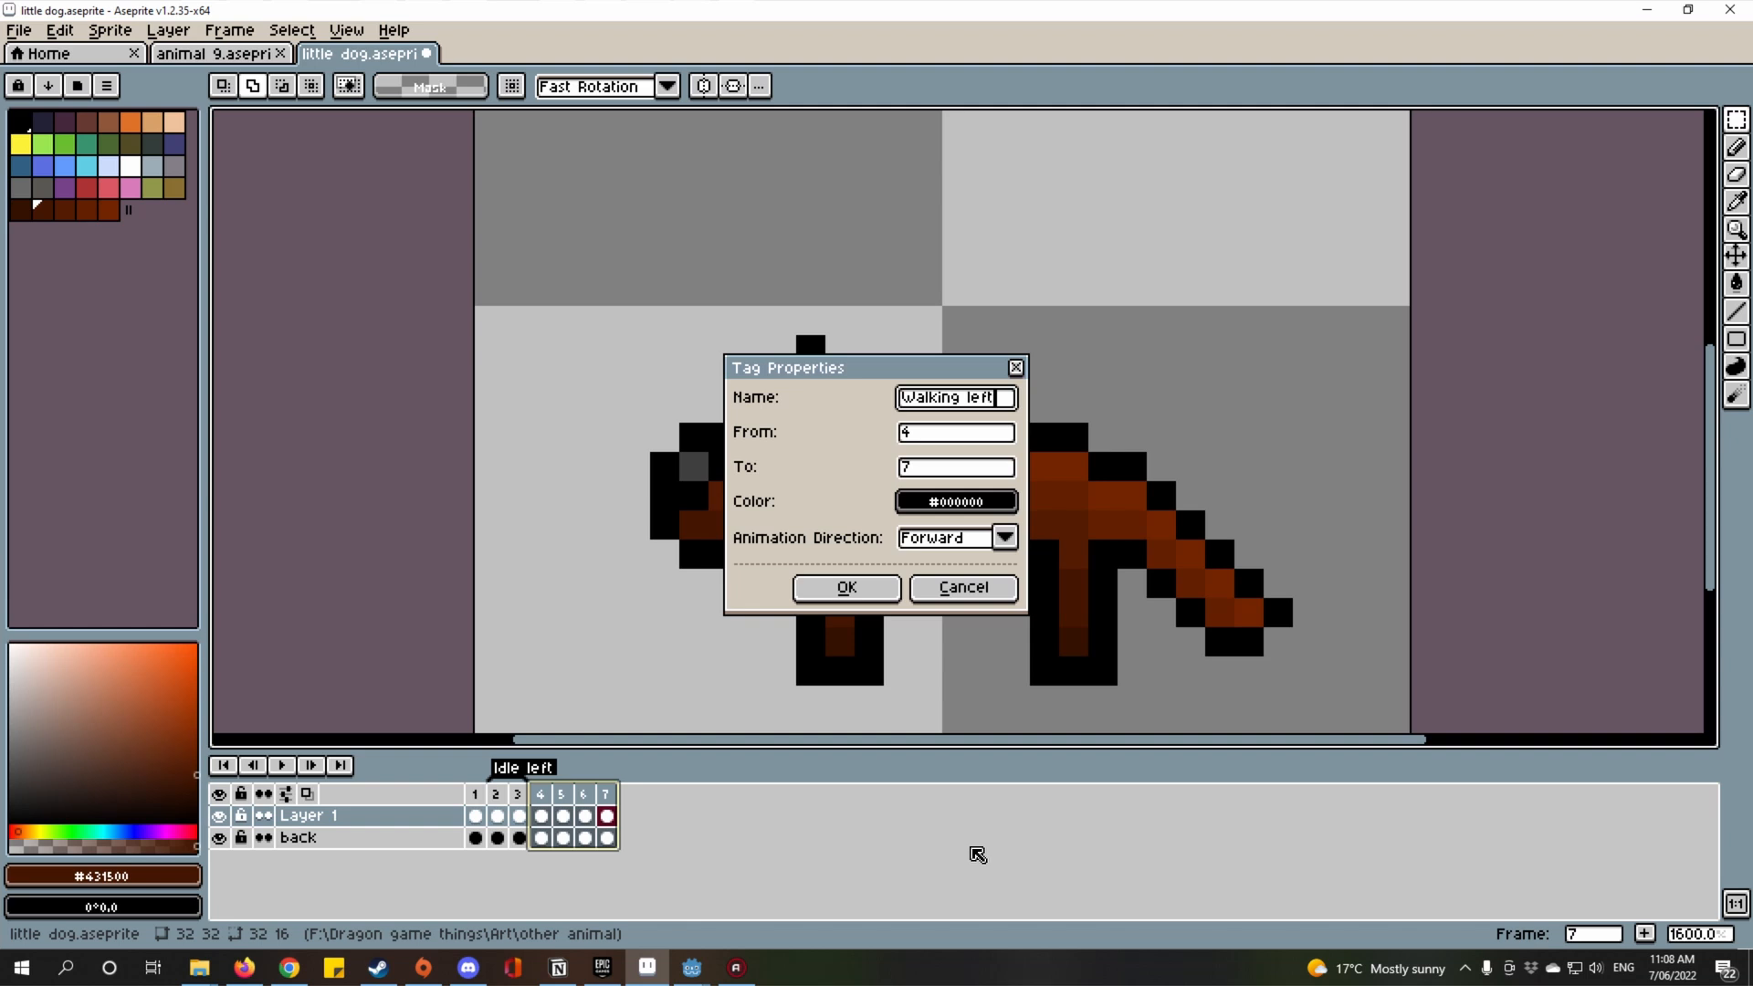
{"action": "key", "text": "Return"}
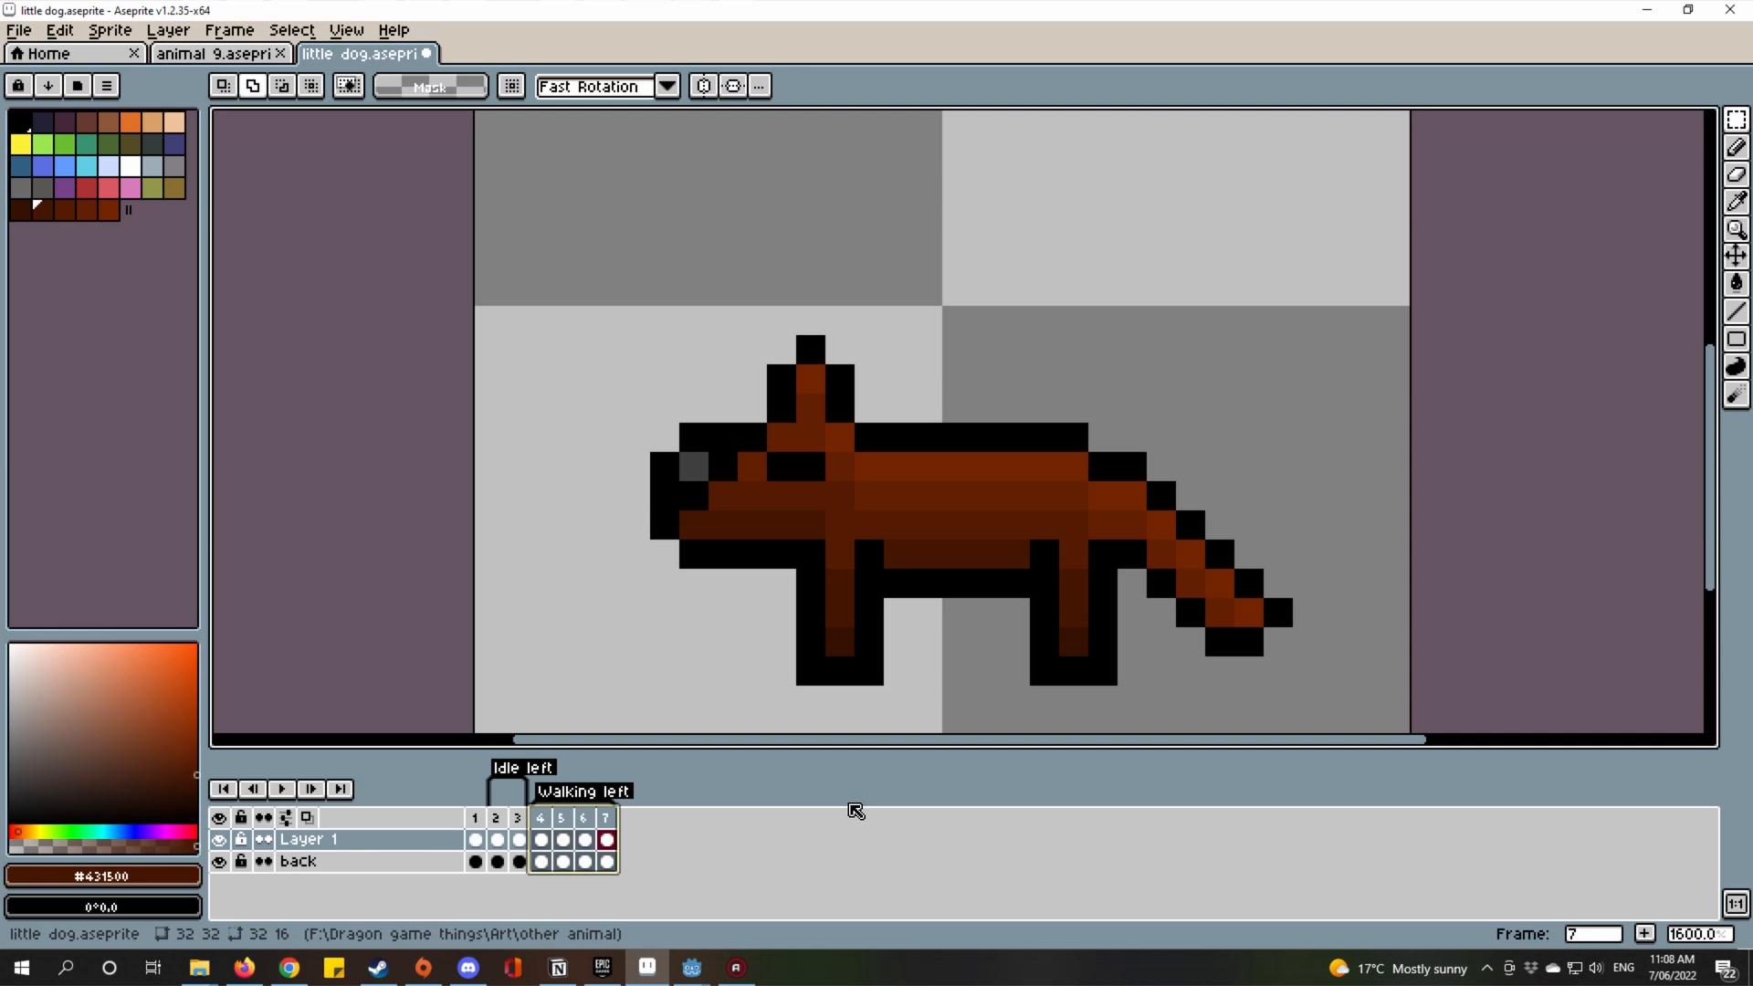
Extend the Walking left animation with duplicate frames 8 and 9, and go to frame 5.
{"action": "left_click", "coordinate": [569, 817]}
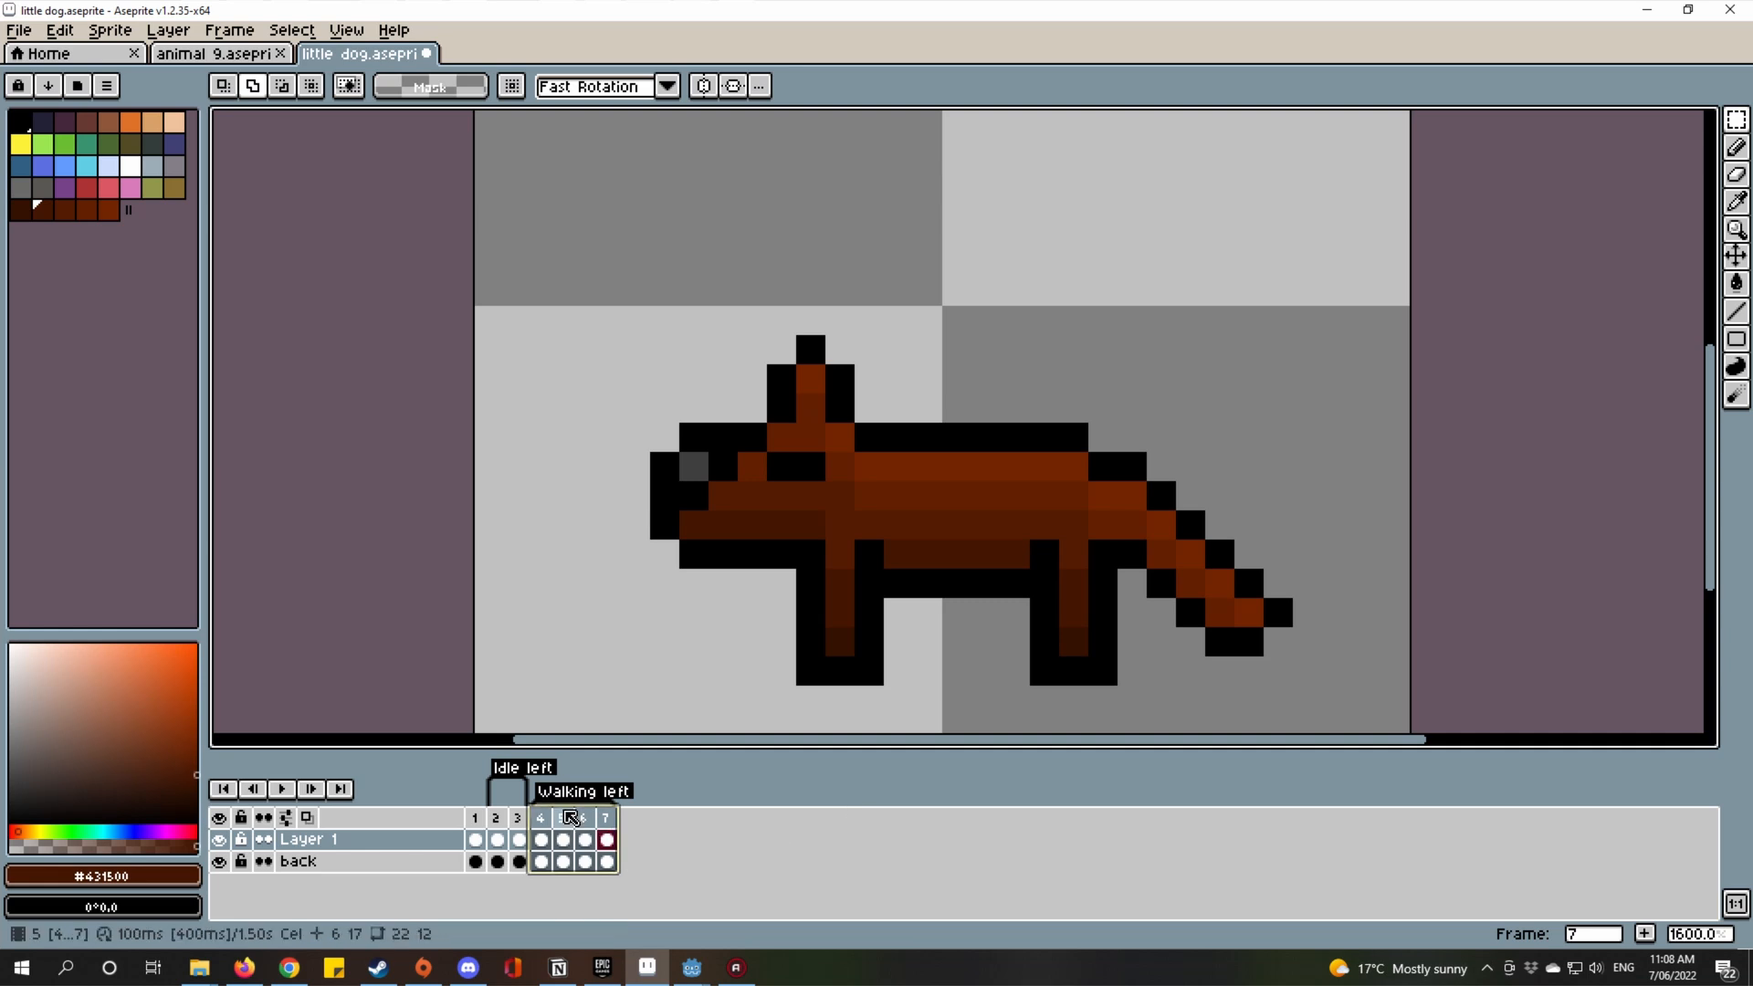
{"action": "right_click", "coordinate": [544, 817]}
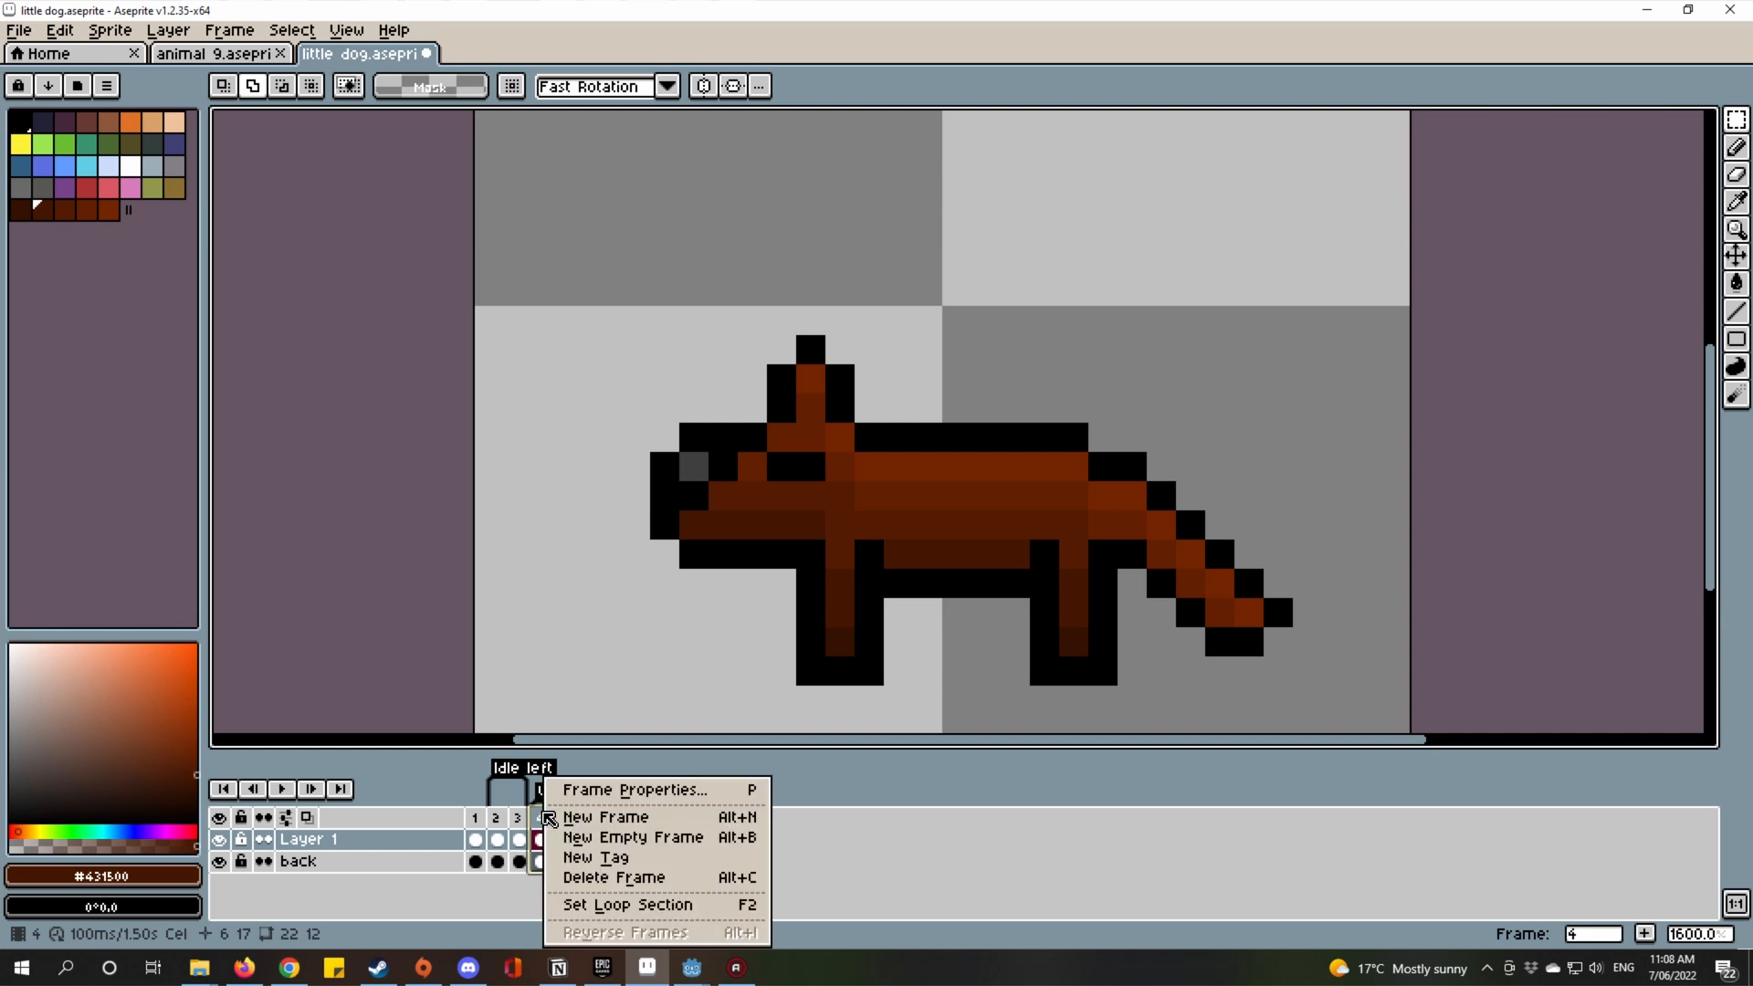
{"action": "key", "text": "Escape"}
{"action": "right_click", "coordinate": [587, 815]}
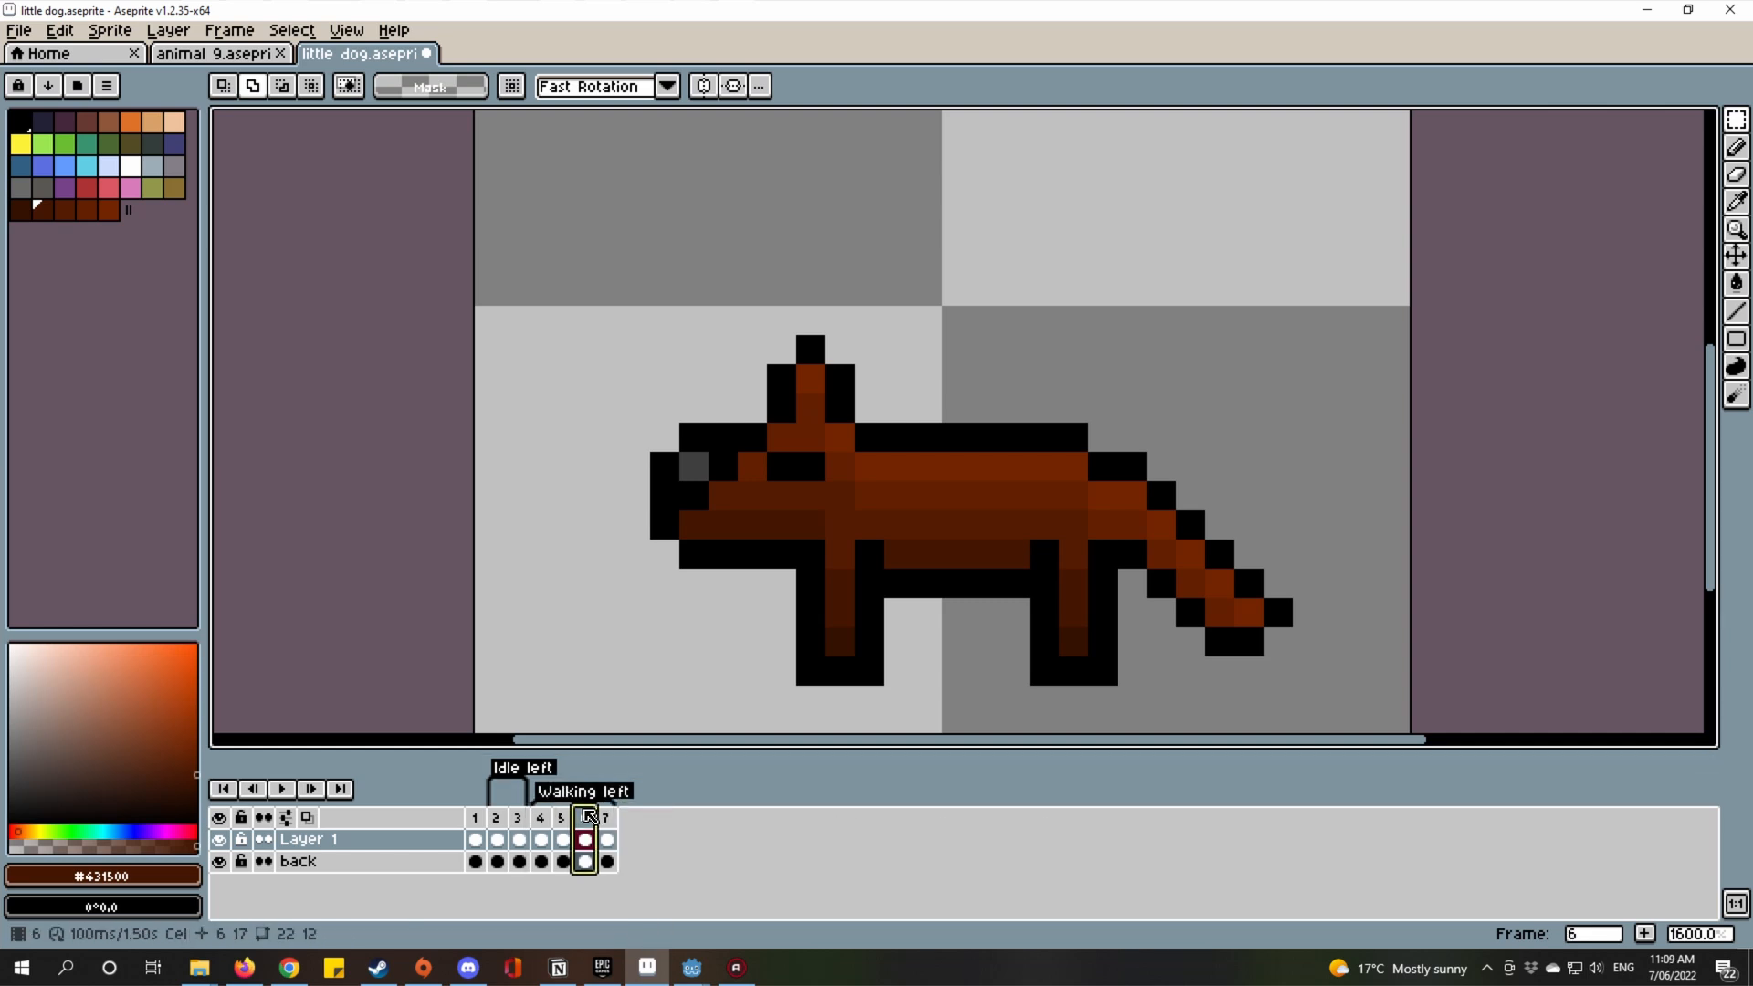
{"action": "left_click", "coordinate": [642, 829]}
{"action": "right_click", "coordinate": [641, 826]}
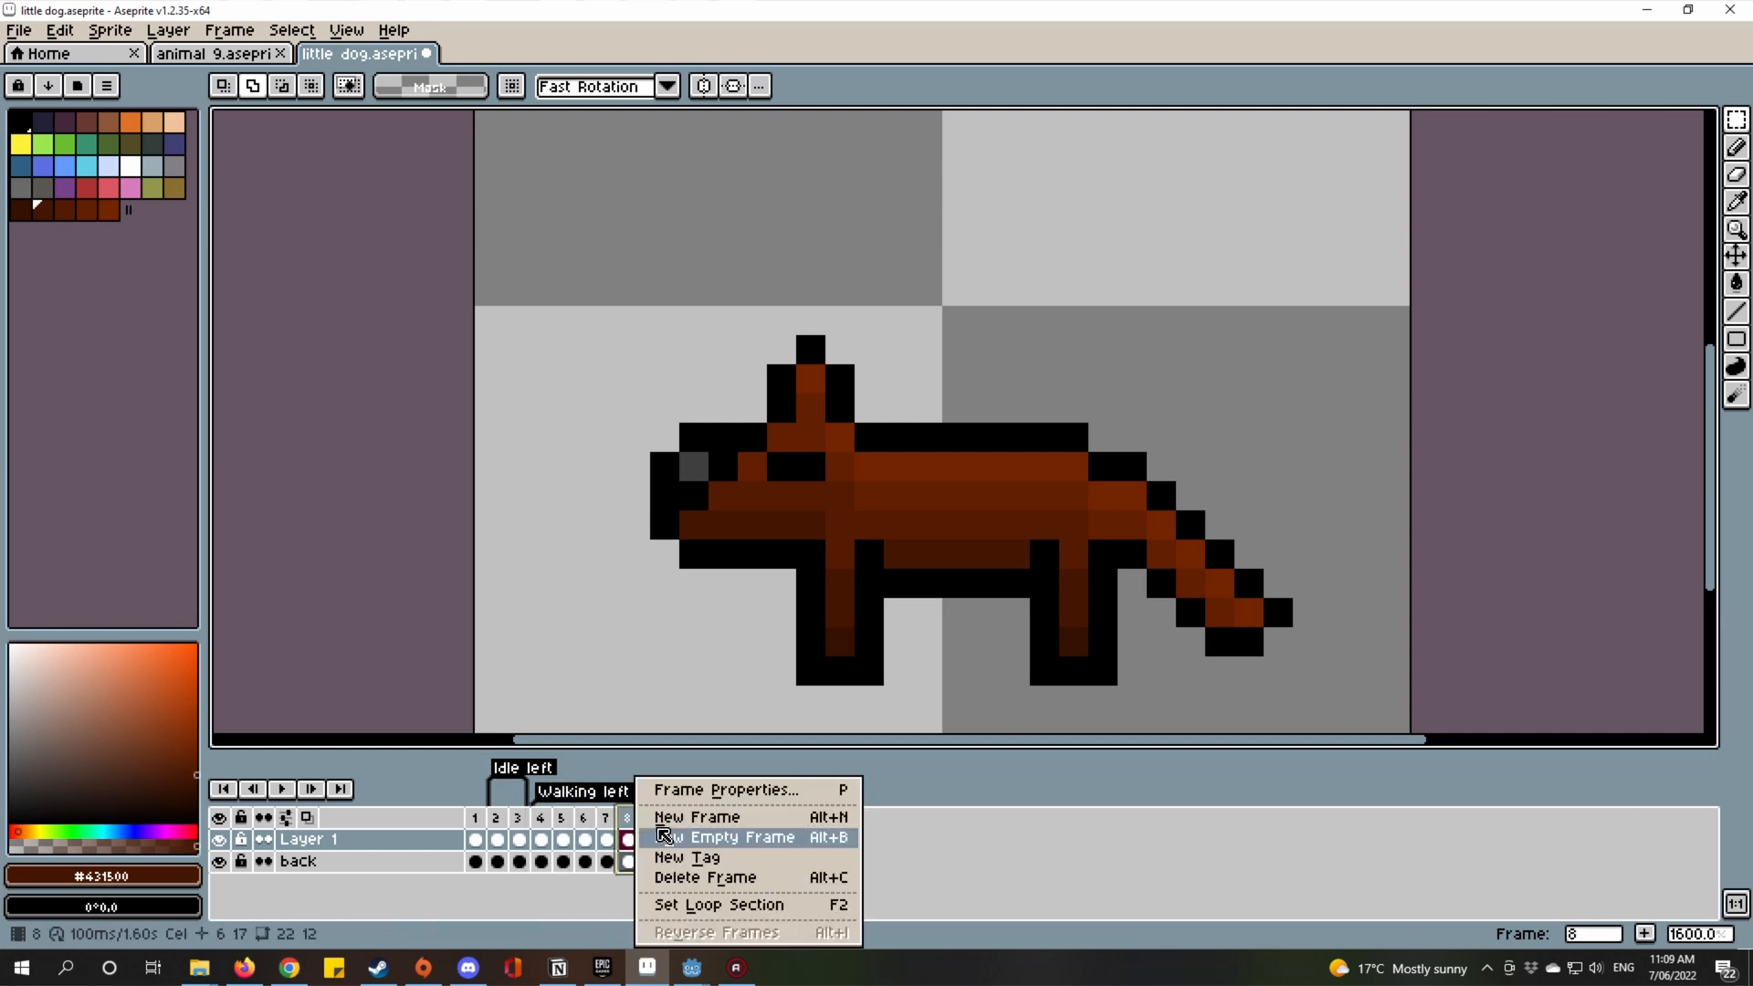
{"action": "left_click", "coordinate": [694, 813]}
{"action": "left_click", "coordinate": [565, 820]}
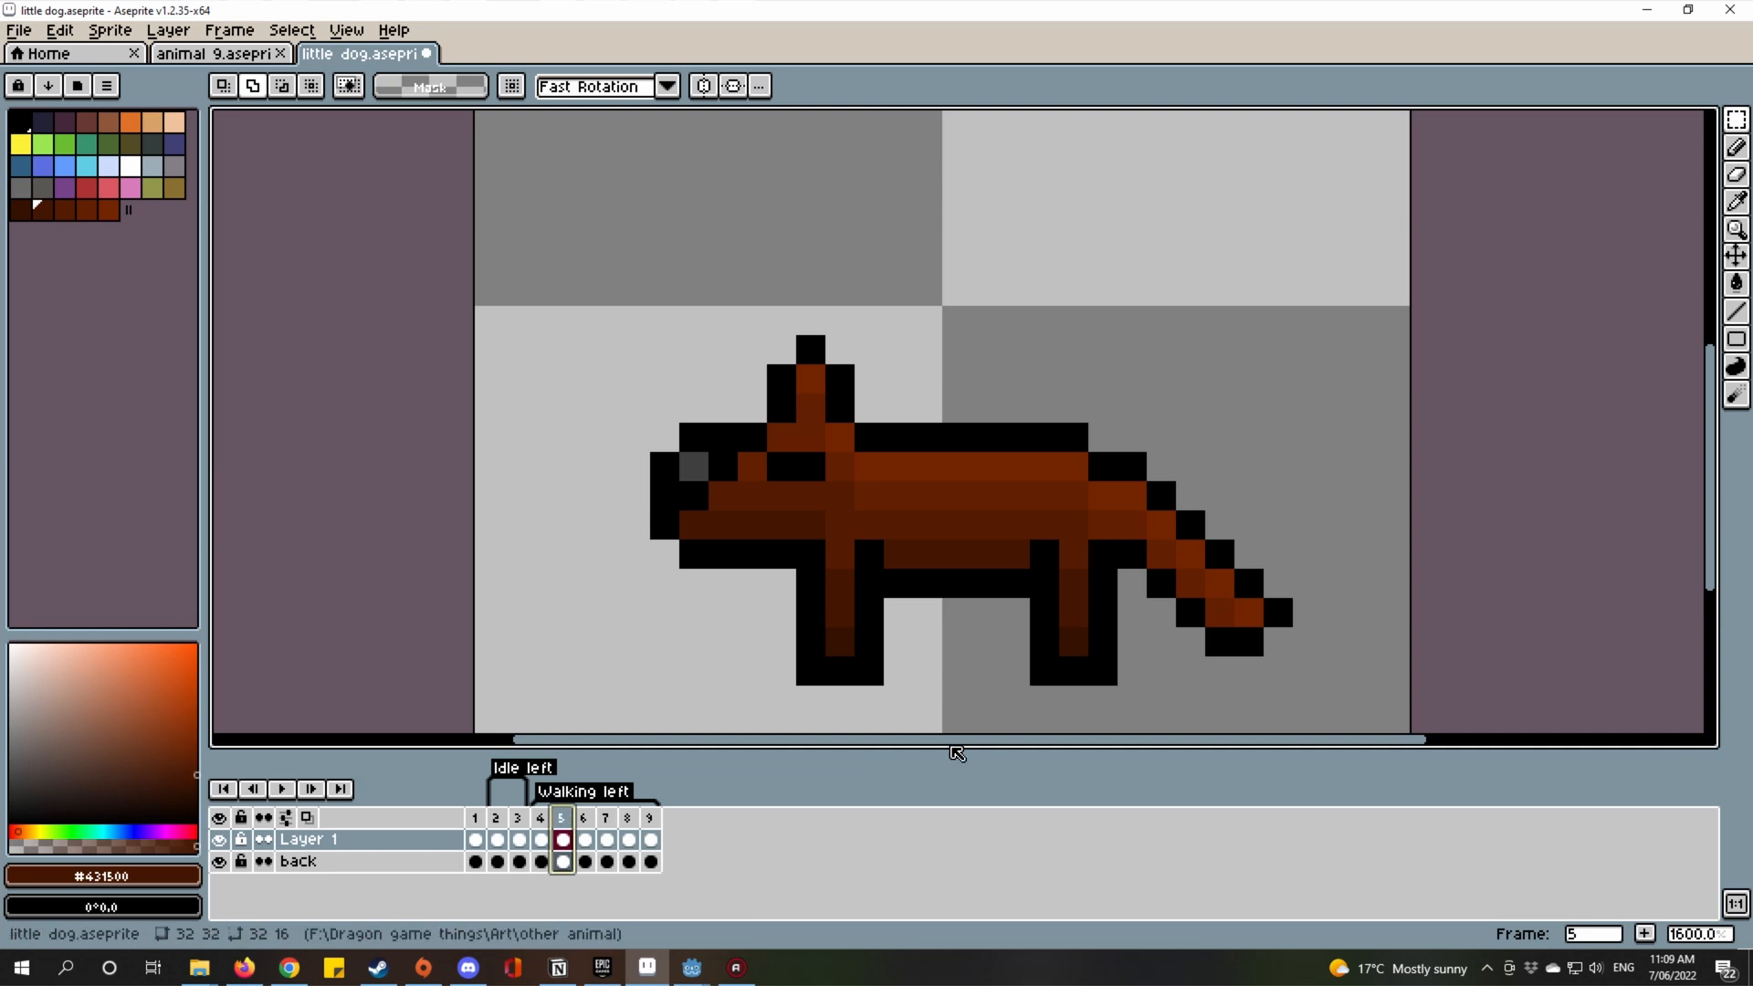
In frame 5 of Layer 1, shift the lower 3×3 pixel block of the front leg one pixel left.
{"action": "left_click", "coordinate": [630, 819]}
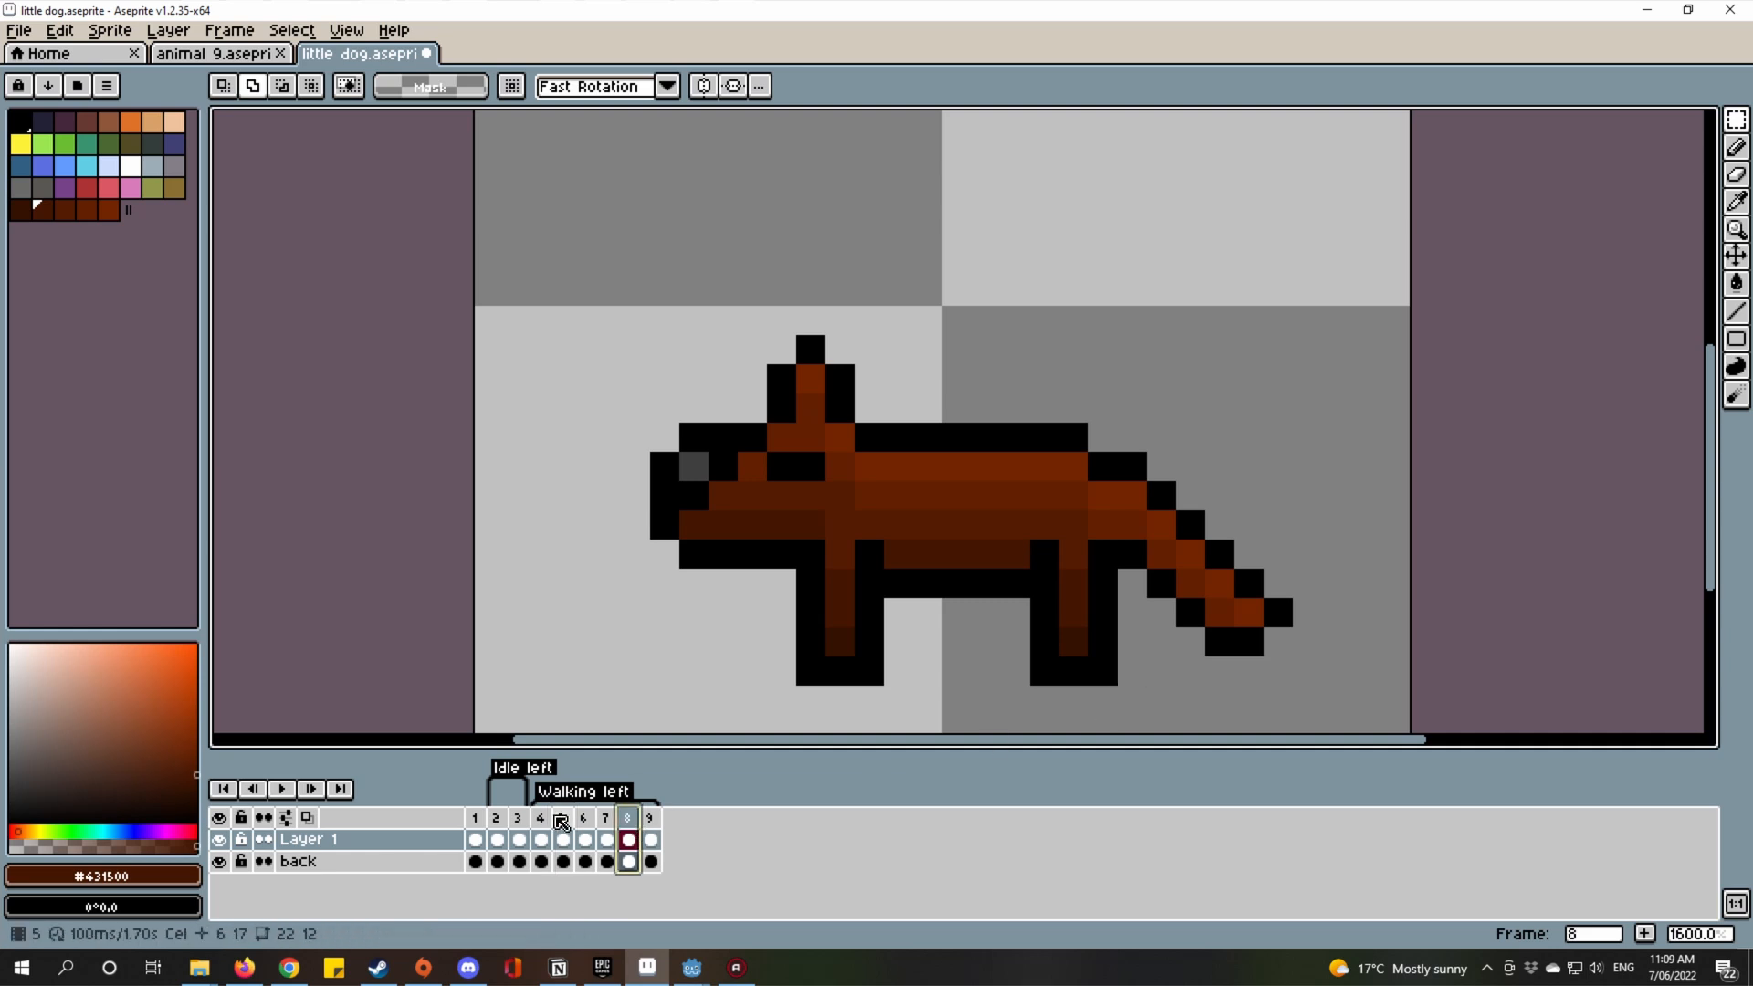
{"action": "left_click", "coordinate": [567, 819]}
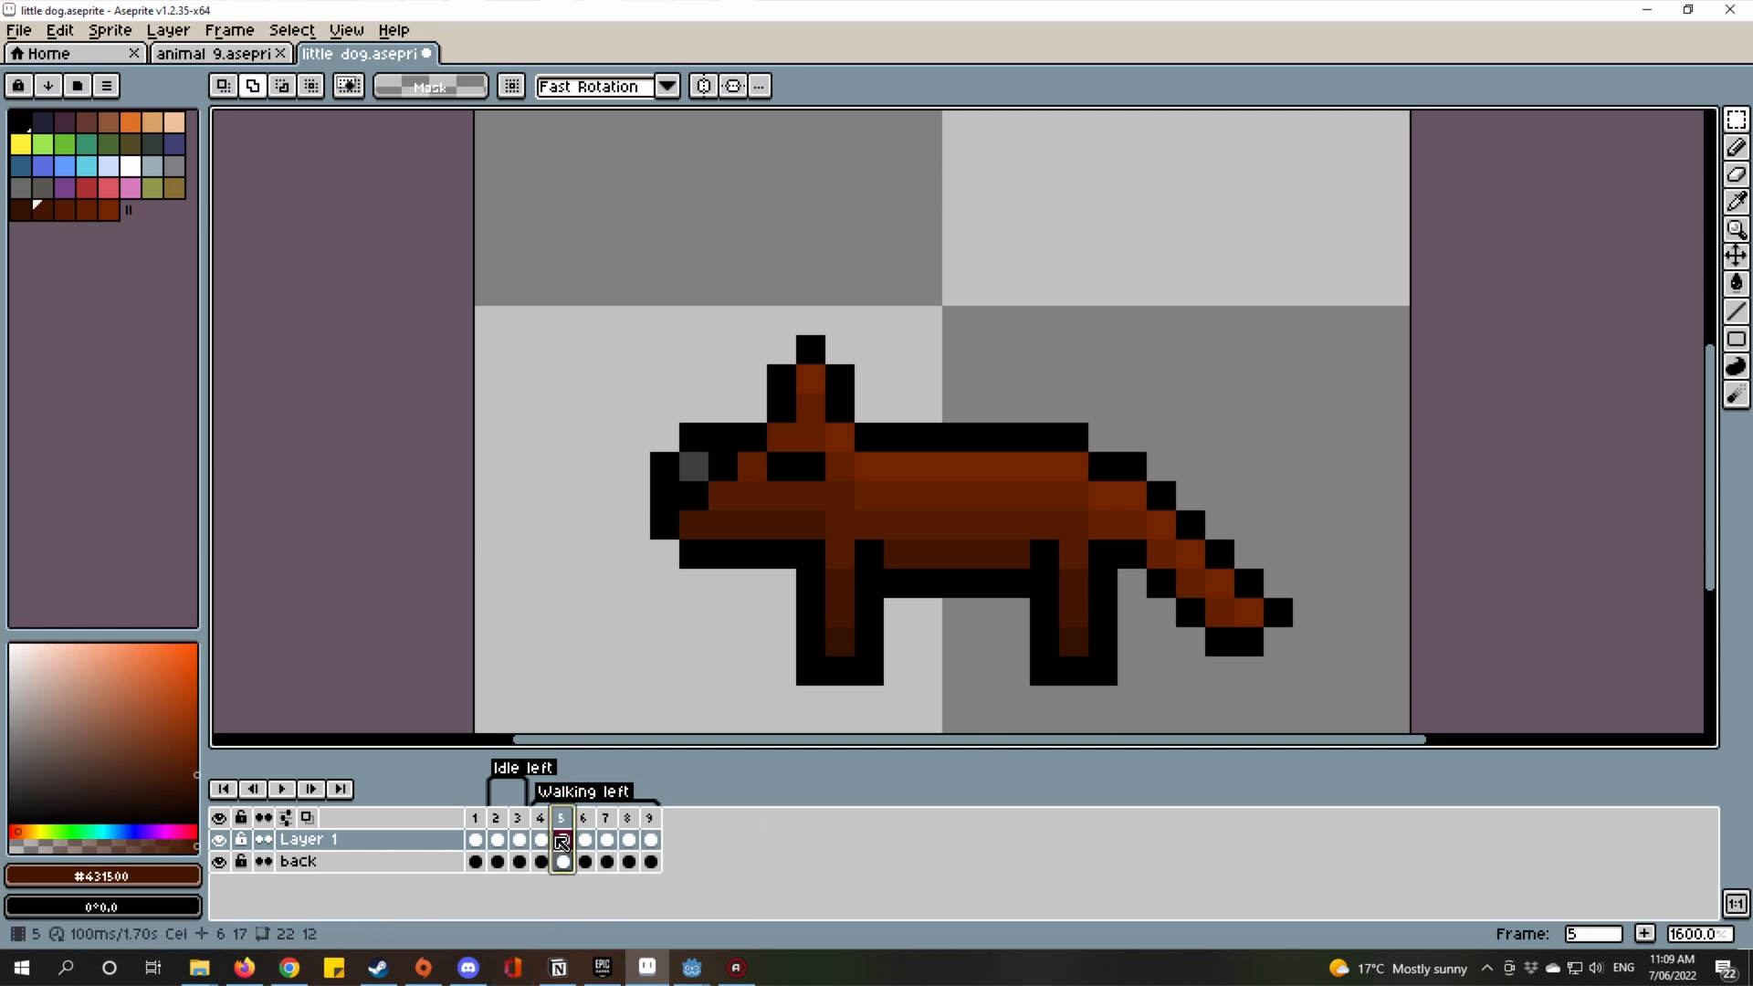
{"action": "scroll", "coordinate": [900, 629], "scroll_direction": "up", "scroll_amount": 1}
{"action": "left_click_drag", "start_coordinate": [900, 629], "coordinate": [940, 575]}
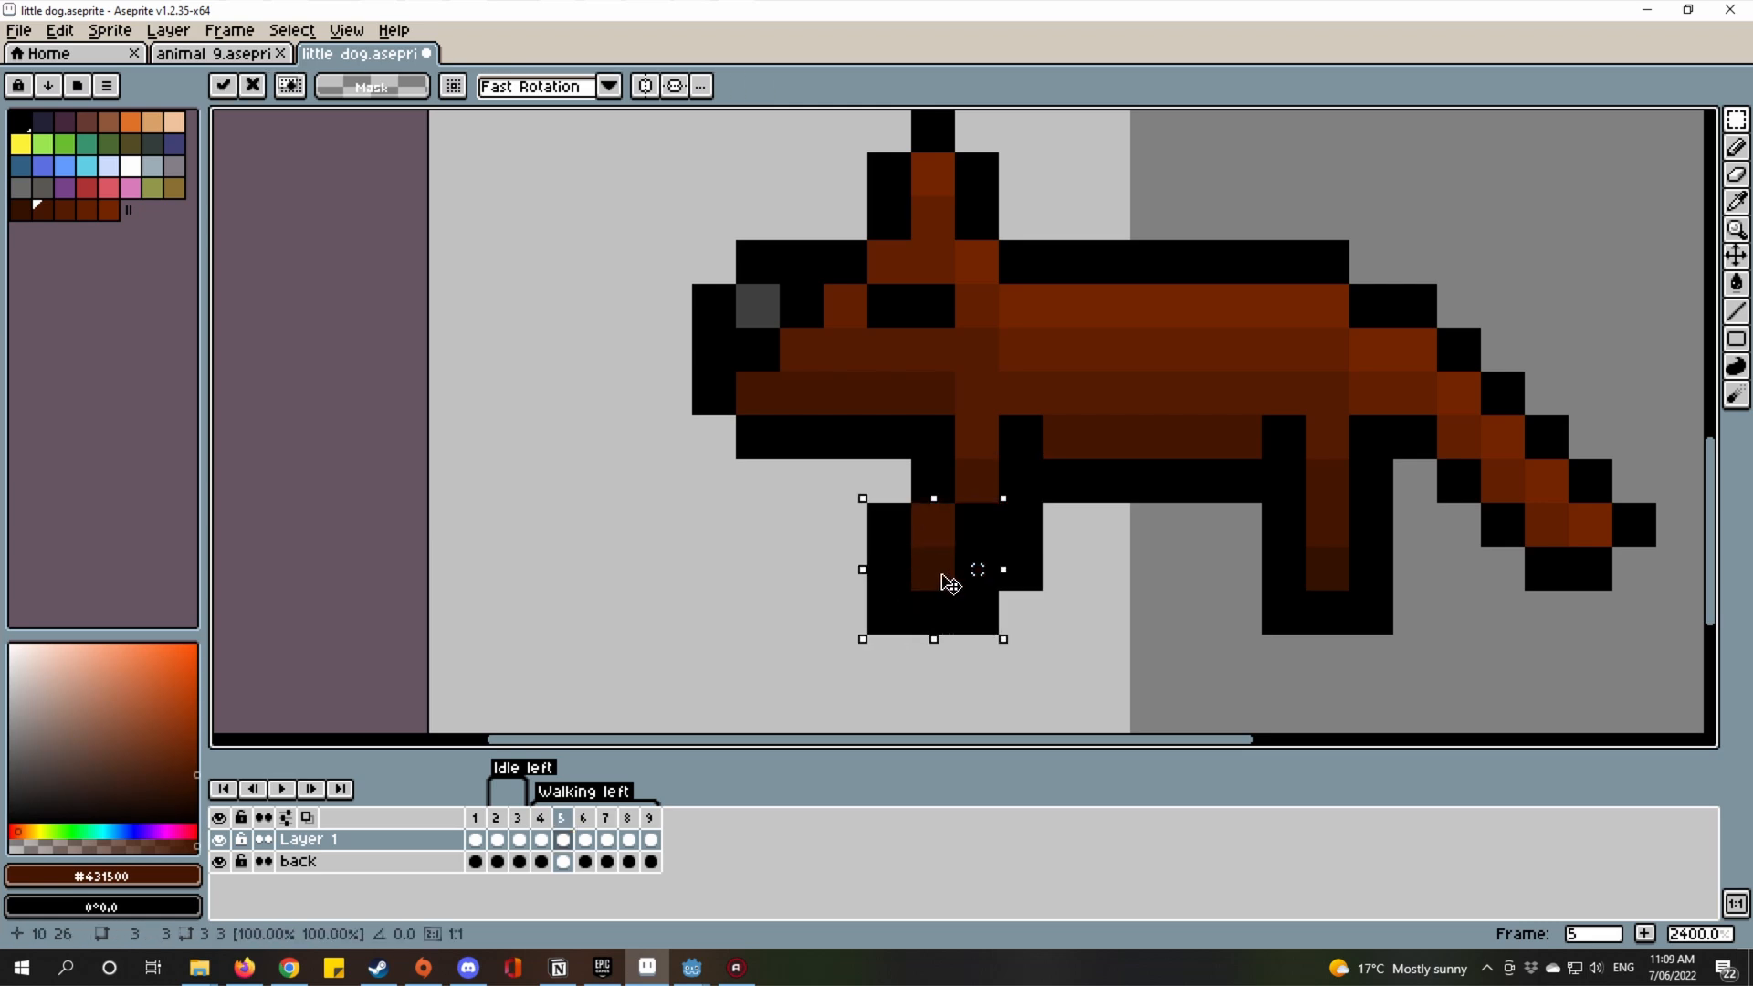
{"action": "key", "text": "Return"}
Shift the front leg's row above that block one pixel left and fill the resulting gap with brown #431500.
{"action": "scroll", "coordinate": [1005, 493], "scroll_direction": "up", "scroll_amount": 1}
{"action": "mouse_move", "coordinate": [1063, 424]}
{"action": "left_mouse_down"}
{"action": "mouse_move", "coordinate": [858, 507]}
{"action": "mouse_move", "coordinate": [817, 482]}
{"action": "mouse_move", "coordinate": [850, 479]}
{"action": "left_mouse_up"}
{"action": "key", "text": "ctrl+d"}
{"action": "left_click_drag", "start_coordinate": [911, 555], "coordinate": [1186, 434]}
{"action": "left_click_drag", "start_coordinate": [1109, 333], "coordinate": [1146, 374]}
{"action": "mouse_move", "coordinate": [1145, 380]}
{"action": "left_mouse_down"}
{"action": "mouse_move", "coordinate": [1040, 365]}
{"action": "mouse_move", "coordinate": [1185, 429]}
{"action": "left_mouse_up"}
{"action": "key", "text": "ctrl+d"}
{"action": "scroll", "coordinate": [1158, 368], "scroll_direction": "up", "scroll_amount": 1}
{"action": "scroll", "coordinate": [1186, 434], "scroll_direction": "down", "scroll_amount": 1}
{"action": "key", "text": "l"}
{"action": "left_click", "coordinate": [1163, 427]}
{"action": "scroll", "coordinate": [1164, 428], "scroll_direction": "down", "scroll_amount": 4}
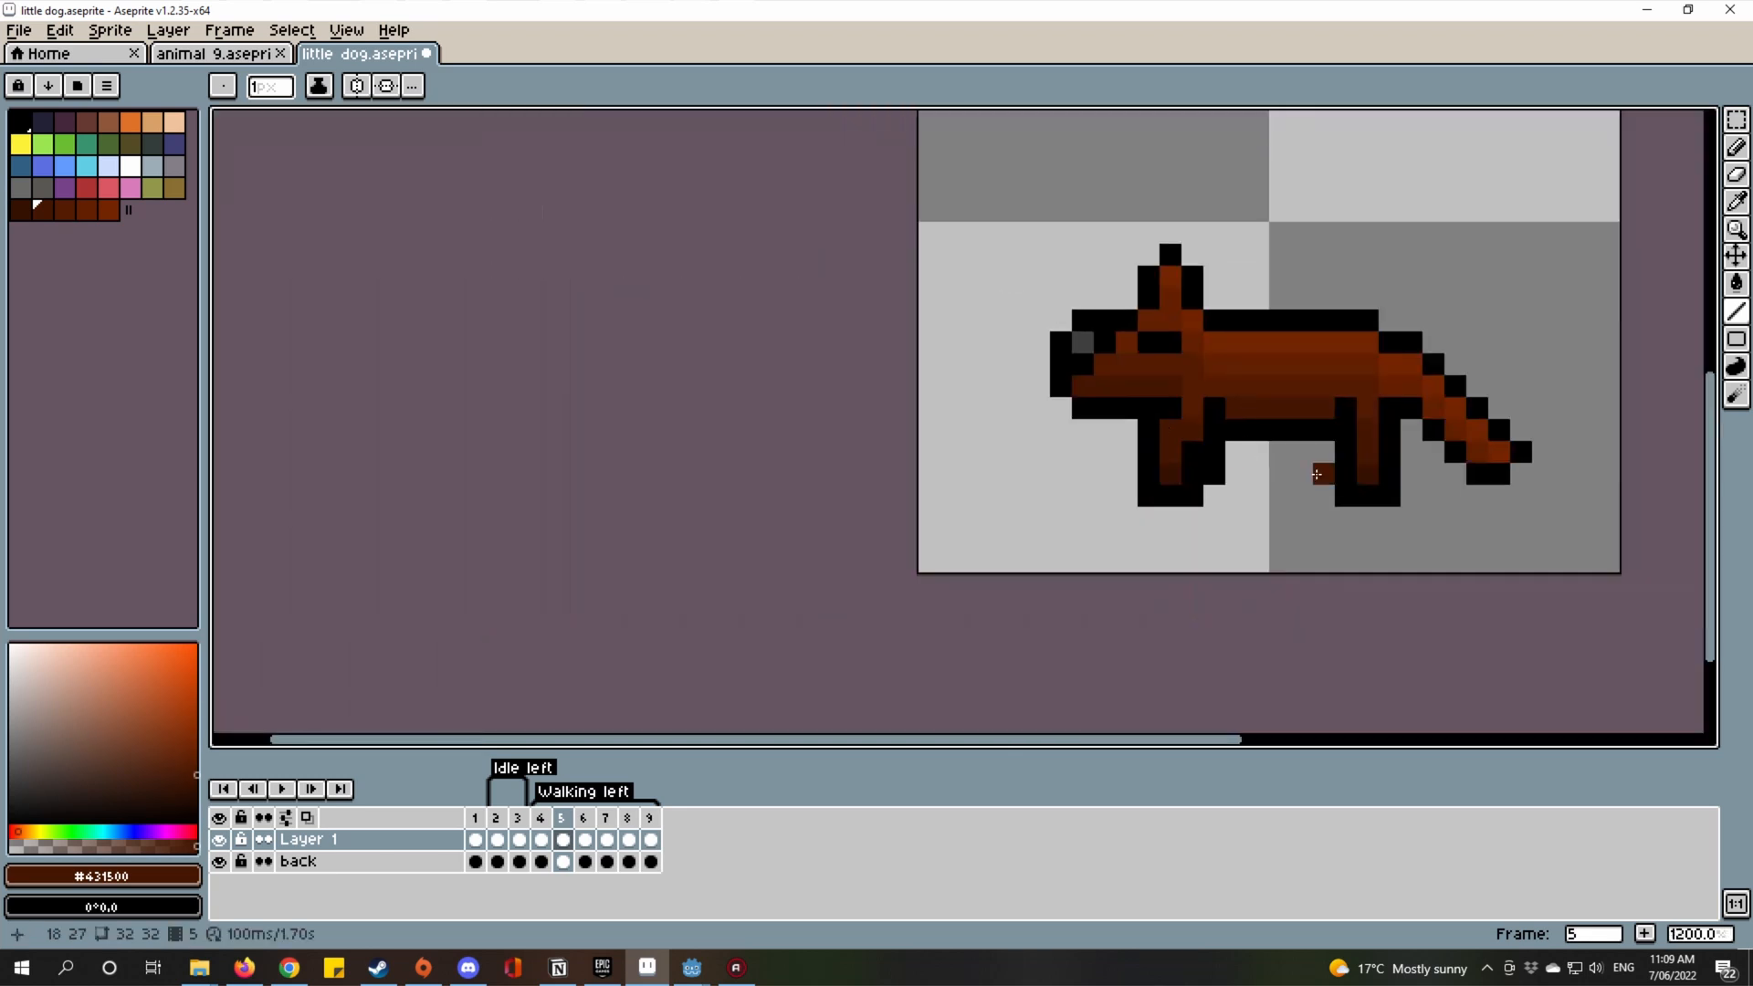
Move the front paw, a 3×2 pixel block, one more pixel left.
{"action": "scroll", "coordinate": [1212, 490], "scroll_direction": "up", "scroll_amount": 2}
{"action": "left_click", "coordinate": [1737, 120]}
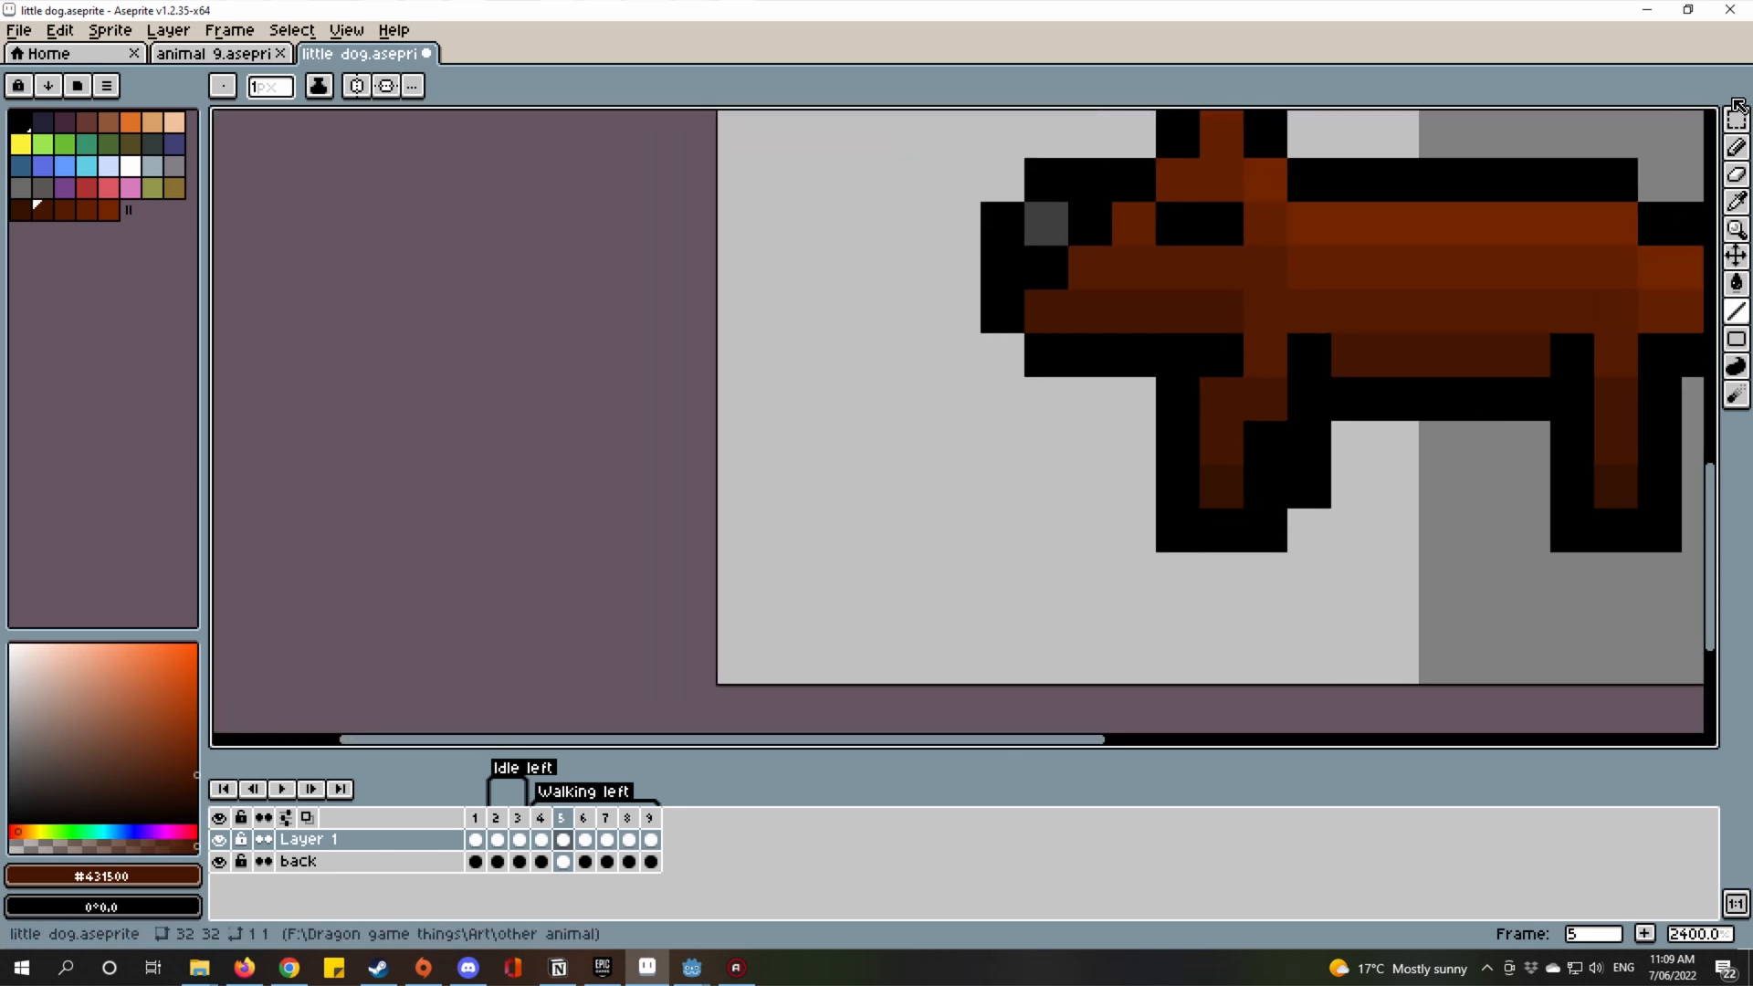
{"action": "left_click", "coordinate": [1736, 120]}
{"action": "scroll", "coordinate": [1267, 462], "scroll_direction": "up", "scroll_amount": 1}
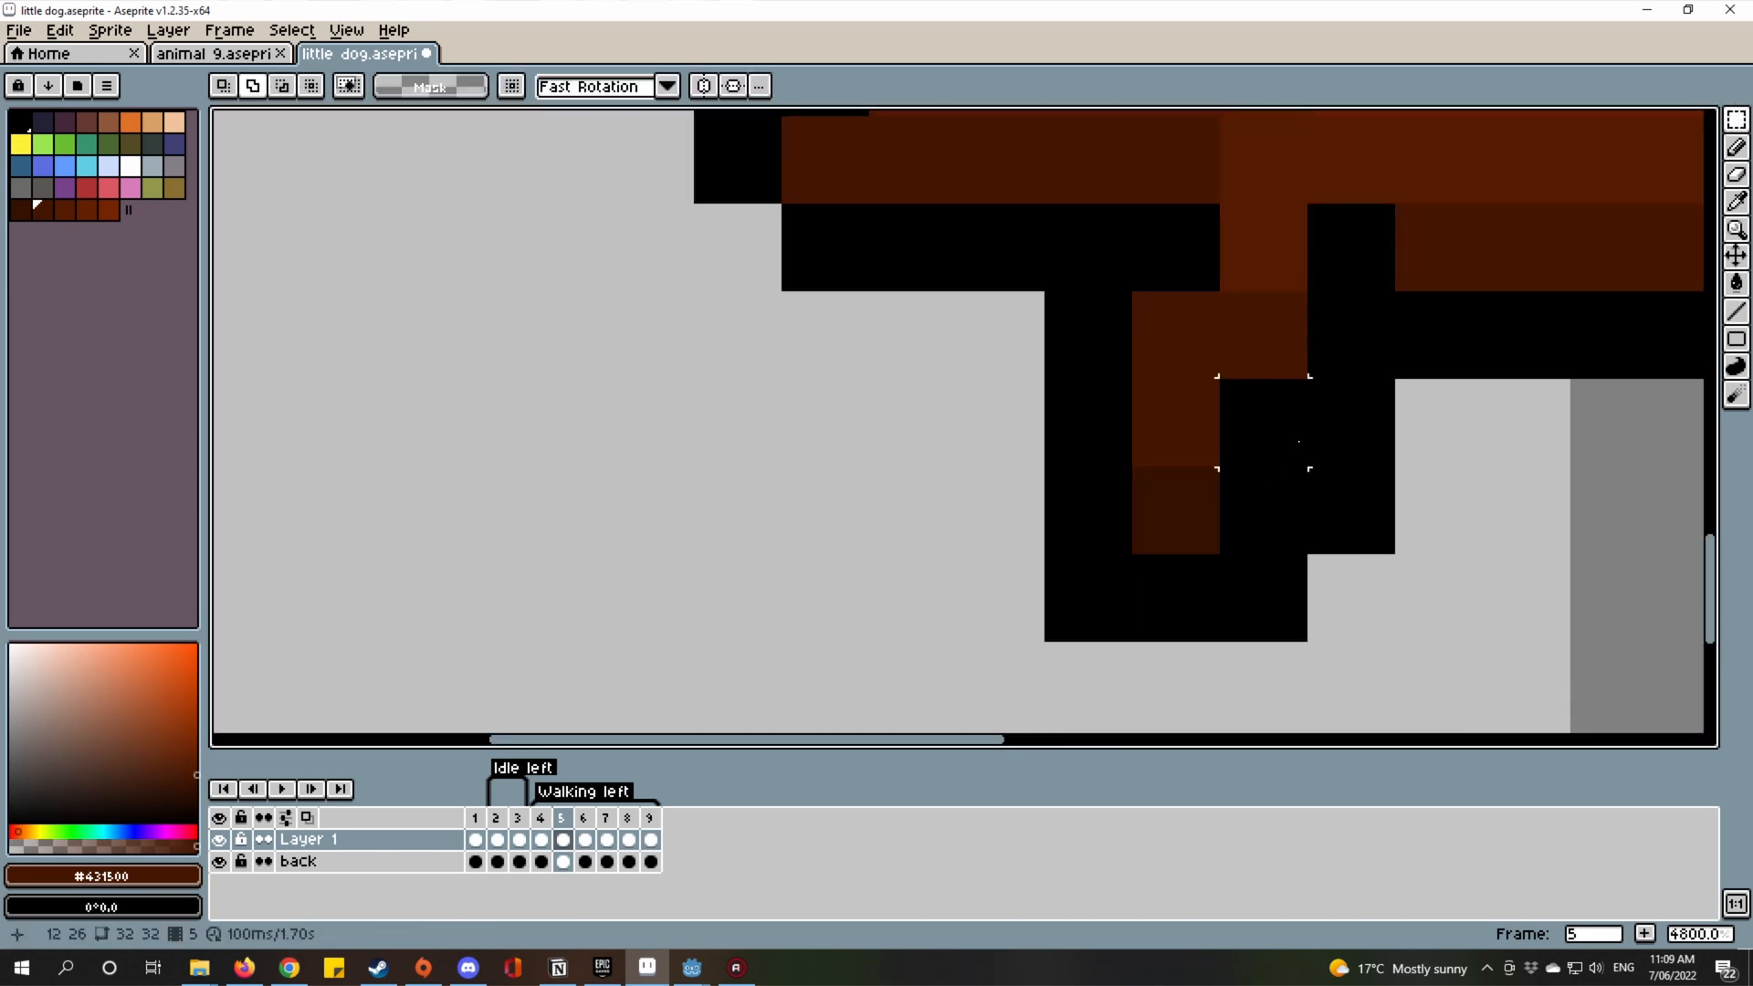
{"action": "left_click_drag", "start_coordinate": [1277, 496], "coordinate": [1087, 597]}
{"action": "left_click_drag", "start_coordinate": [1177, 550], "coordinate": [1112, 529]}
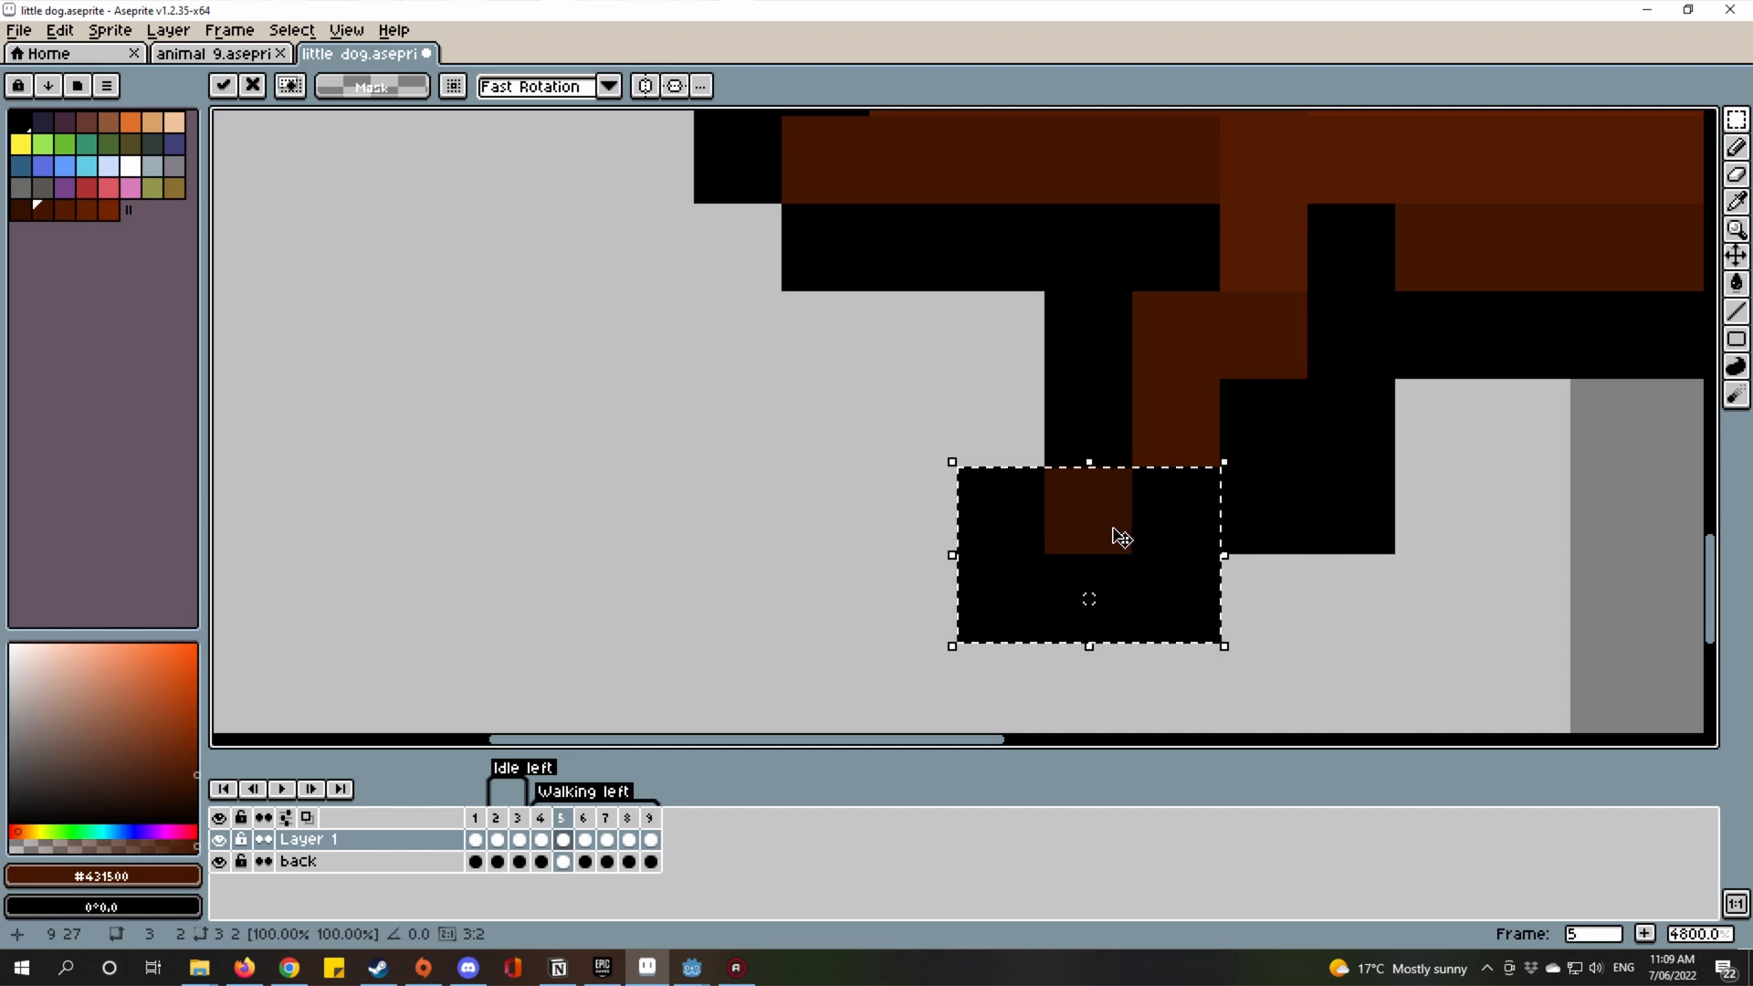
{"action": "left_click", "coordinate": [1135, 403]}
{"action": "left_click_drag", "start_coordinate": [1135, 404], "coordinate": [1167, 372]}
Add a black outline pixel above the front paw's outer edge and a brown #431500 pixel joining the paw to the leg.
{"action": "key", "text": "l"}
{"action": "left_click", "coordinate": [1114, 371], "text": "alt"}
{"action": "left_click", "coordinate": [1052, 414]}
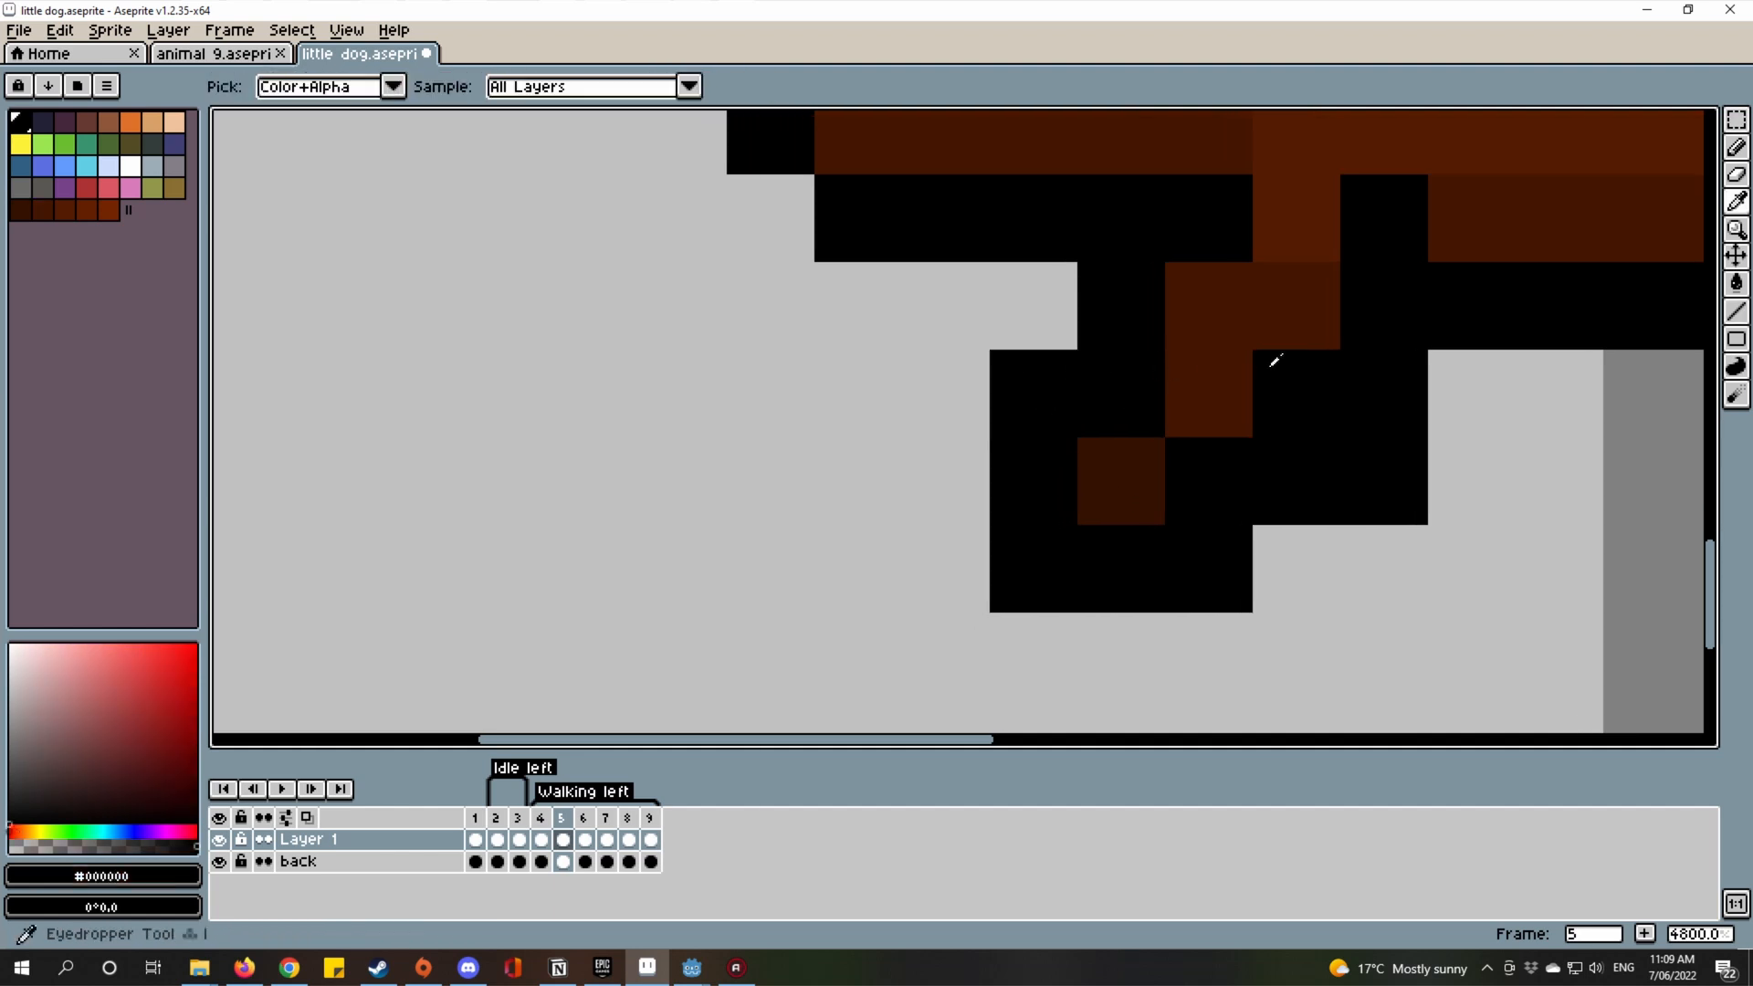
{"action": "left_click", "coordinate": [1228, 373], "text": "alt"}
{"action": "left_click", "coordinate": [1132, 402]}
{"action": "scroll", "coordinate": [1230, 418], "scroll_direction": "down", "scroll_amount": 4}
{"action": "scroll", "coordinate": [1234, 464], "scroll_direction": "up", "scroll_amount": 3}
{"action": "scroll", "coordinate": [1288, 461], "scroll_direction": "down", "scroll_amount": 3}
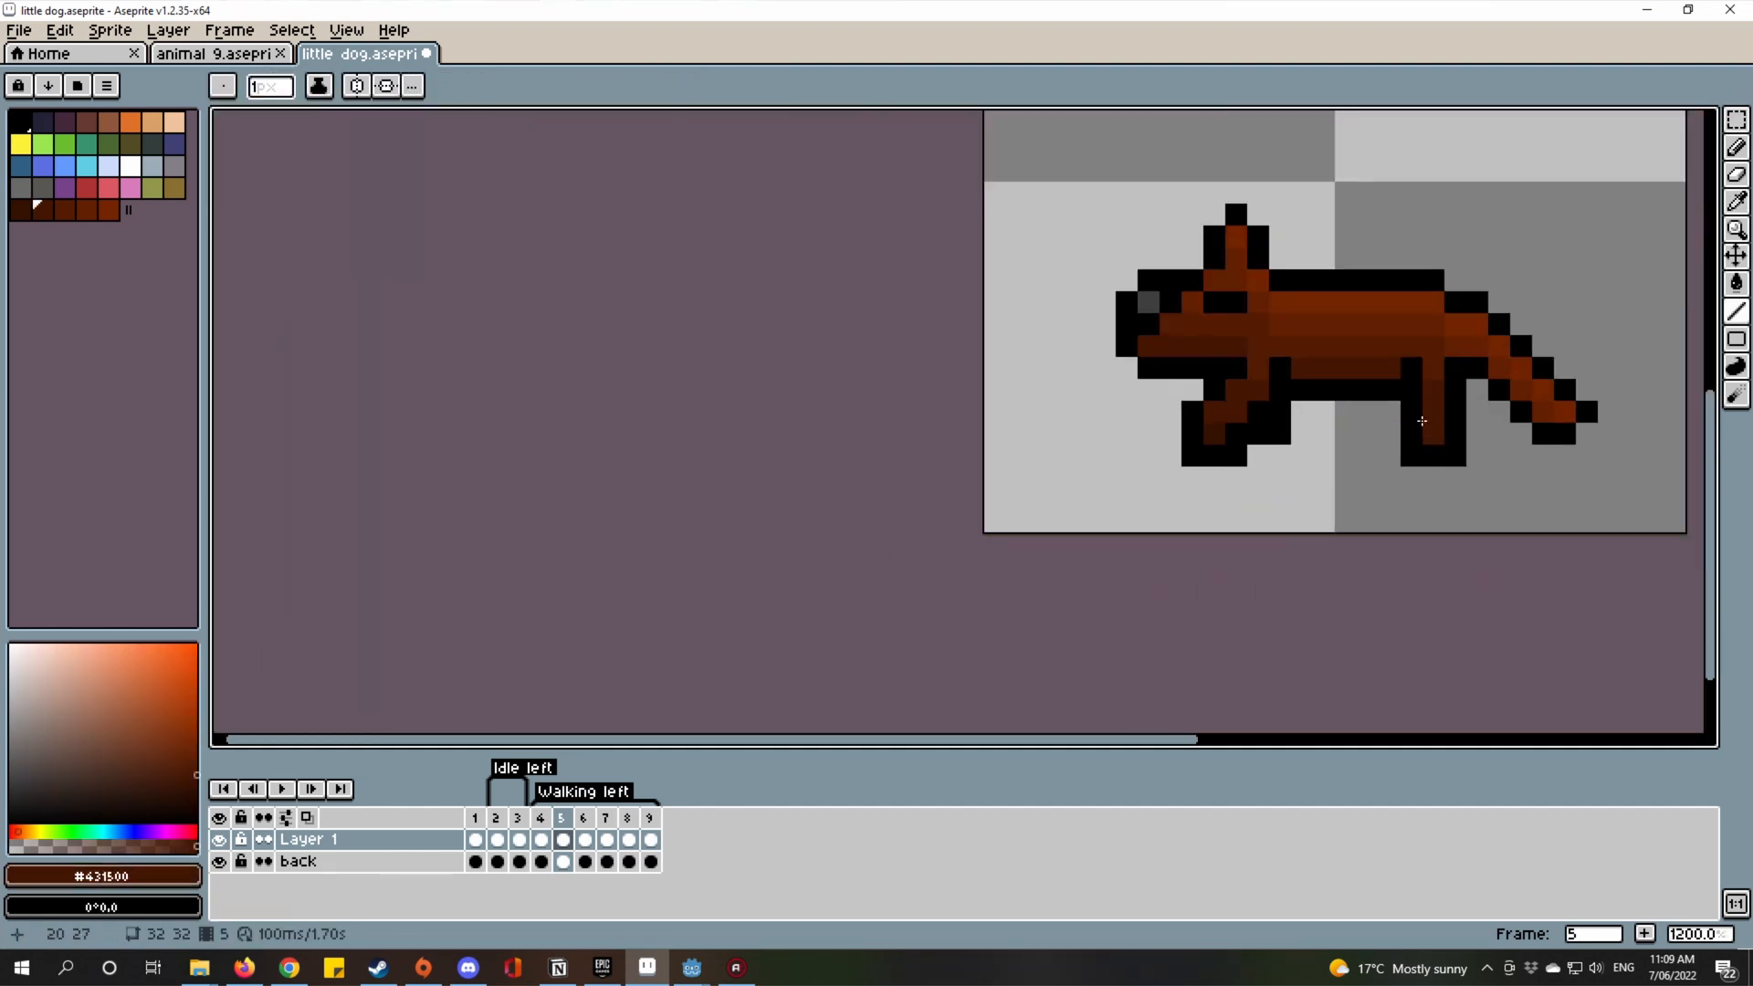
Shift the lower 3×4 pixel part of the rear leg one pixel right, leaving its upper-left outline pixel in place.
{"action": "scroll", "coordinate": [1424, 419], "scroll_direction": "up", "scroll_amount": 2}
{"action": "scroll", "coordinate": [1154, 409], "scroll_direction": "up", "scroll_amount": 1}
{"action": "left_click_drag", "start_coordinate": [1158, 402], "coordinate": [1173, 507]}
{"action": "scroll", "coordinate": [1545, 361], "scroll_direction": "down", "scroll_amount": 2}
{"action": "left_click", "coordinate": [1735, 120]}
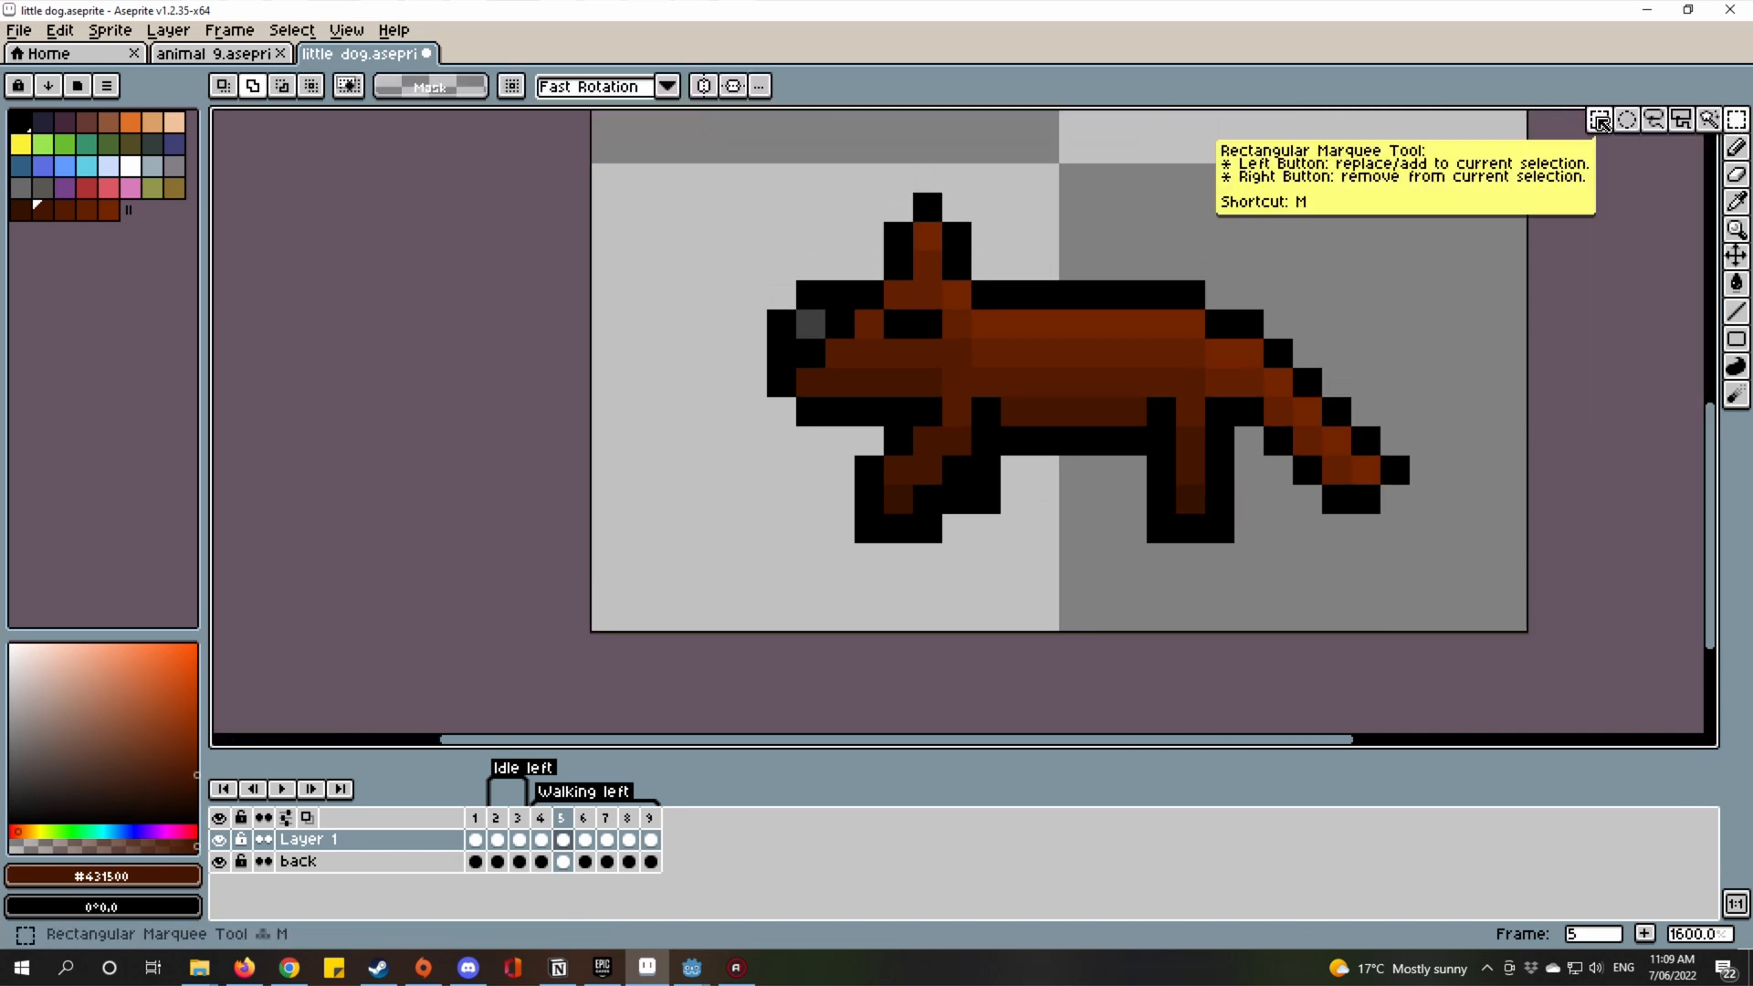
{"action": "scroll", "coordinate": [1195, 455], "scroll_direction": "up", "scroll_amount": 2}
{"action": "left_click_drag", "start_coordinate": [1131, 439], "coordinate": [1268, 628]}
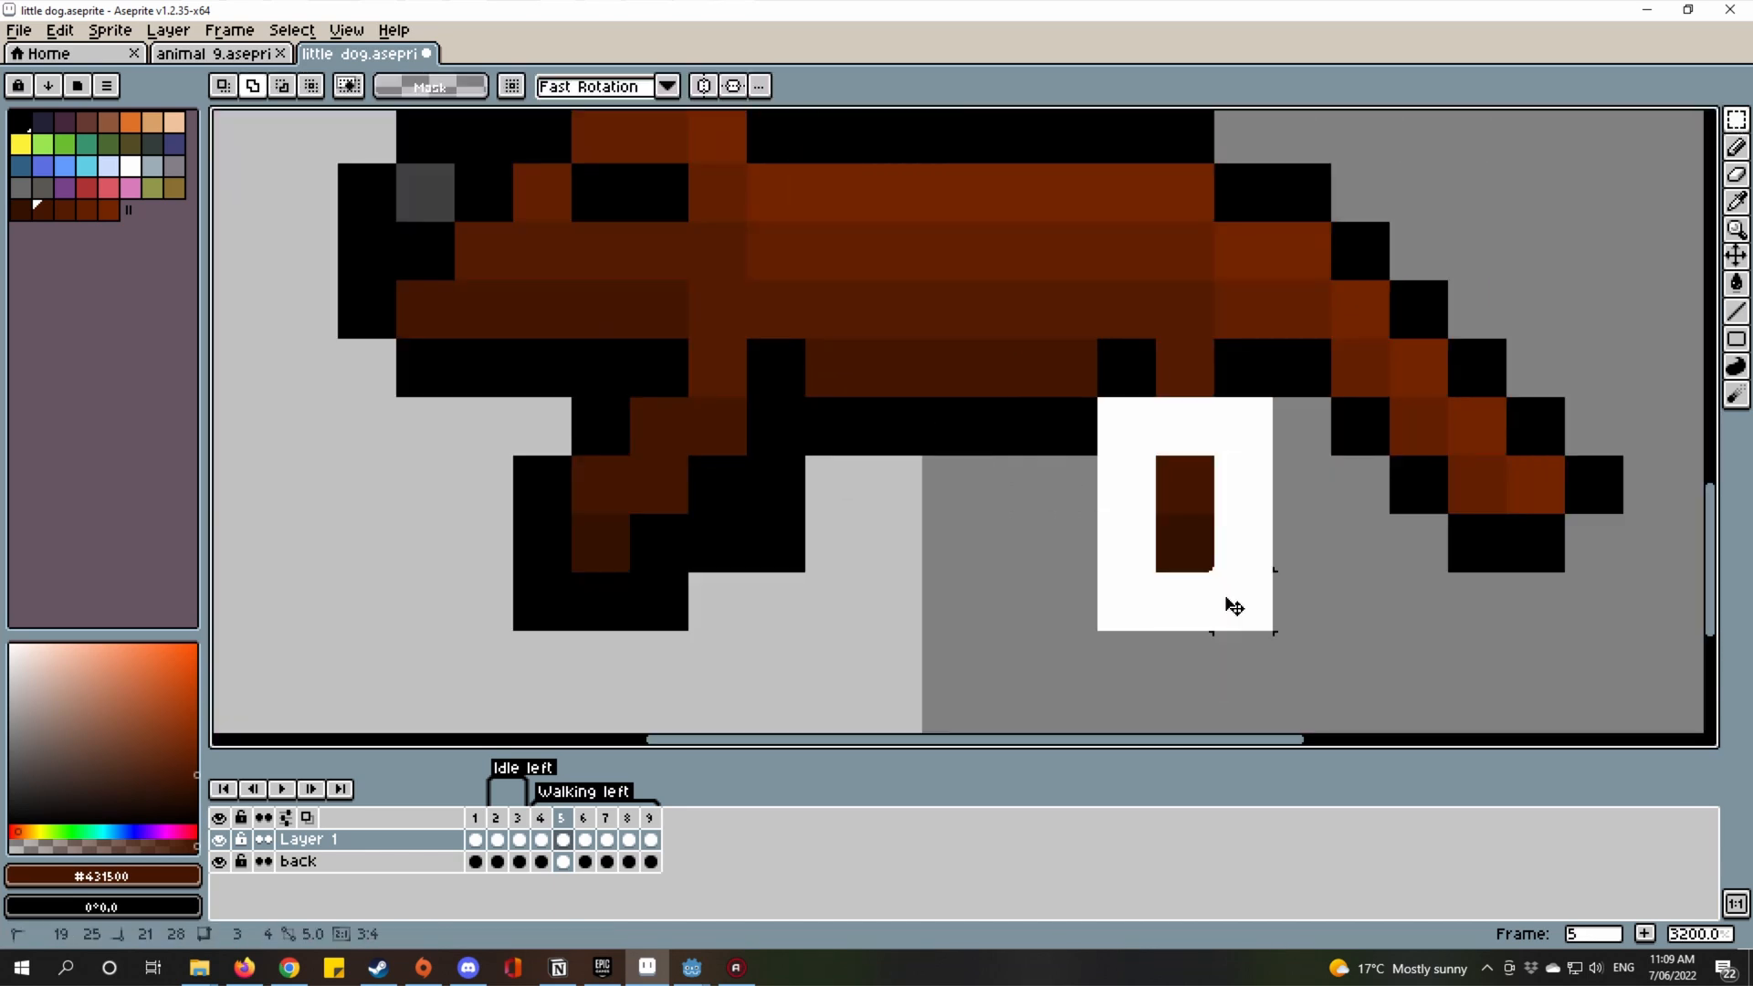
{"action": "left_click", "coordinate": [1237, 605]}
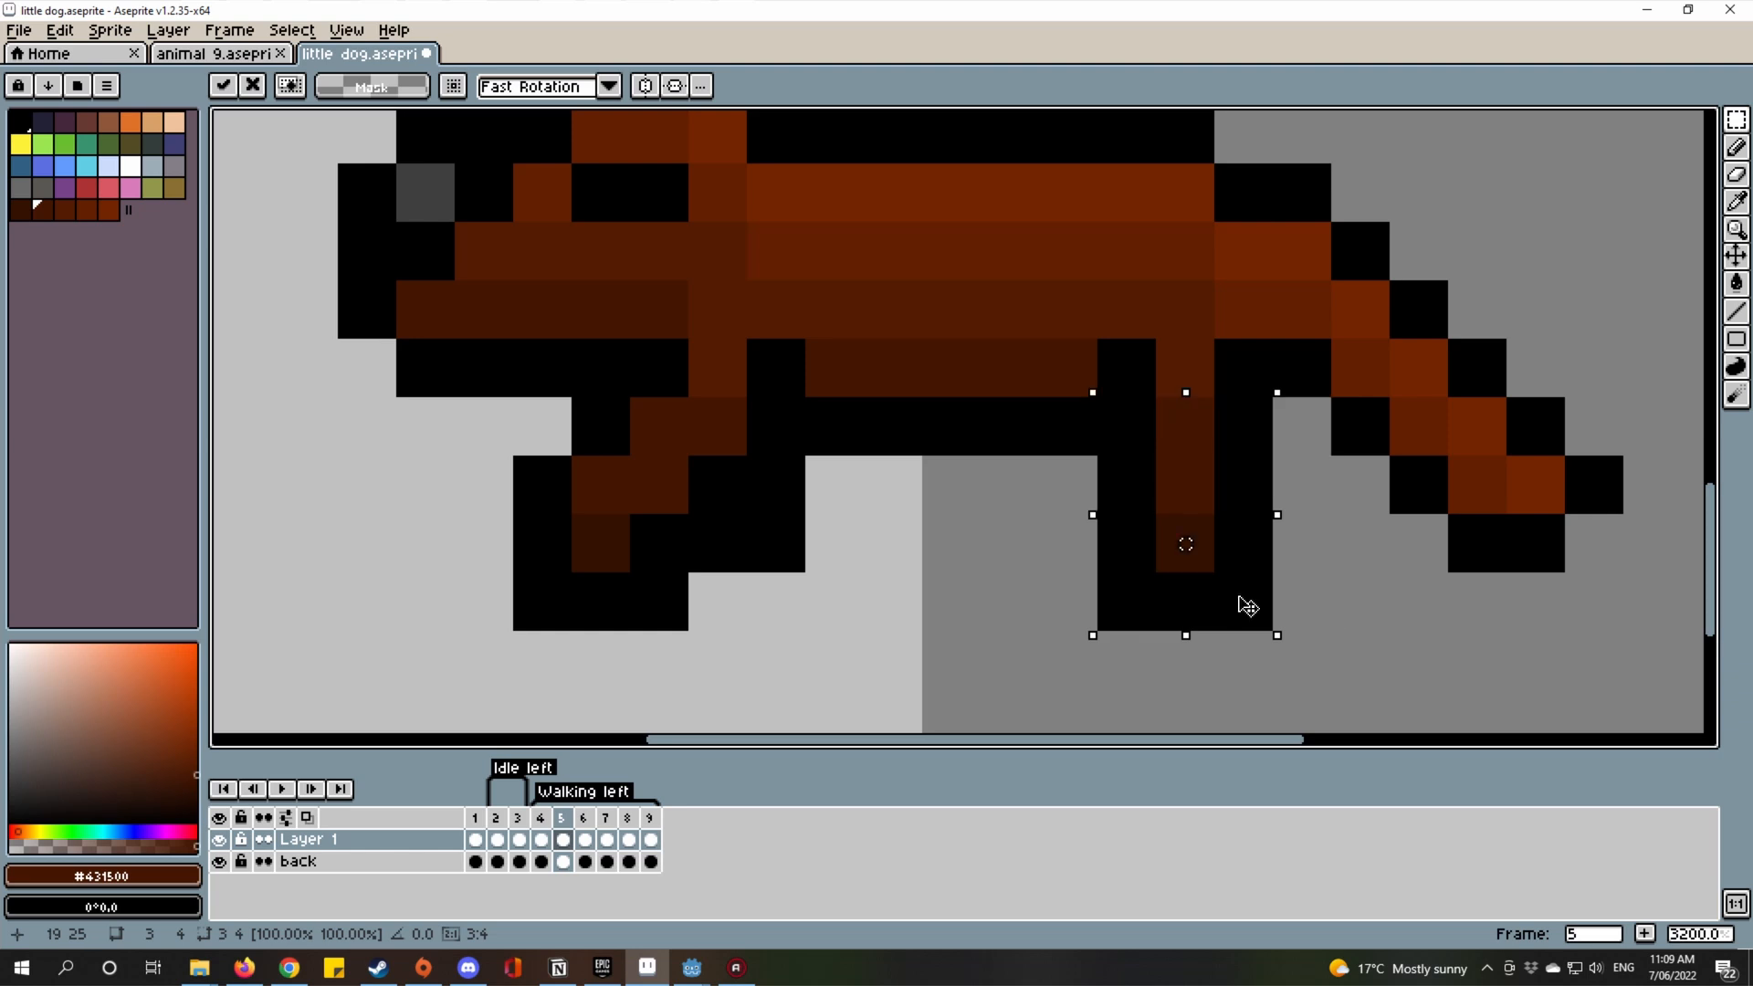
{"action": "mouse_move", "coordinate": [1249, 350]}
{"action": "left_mouse_down"}
{"action": "mouse_move", "coordinate": [1243, 420]}
{"action": "mouse_move", "coordinate": [1238, 368]}
{"action": "left_mouse_up"}
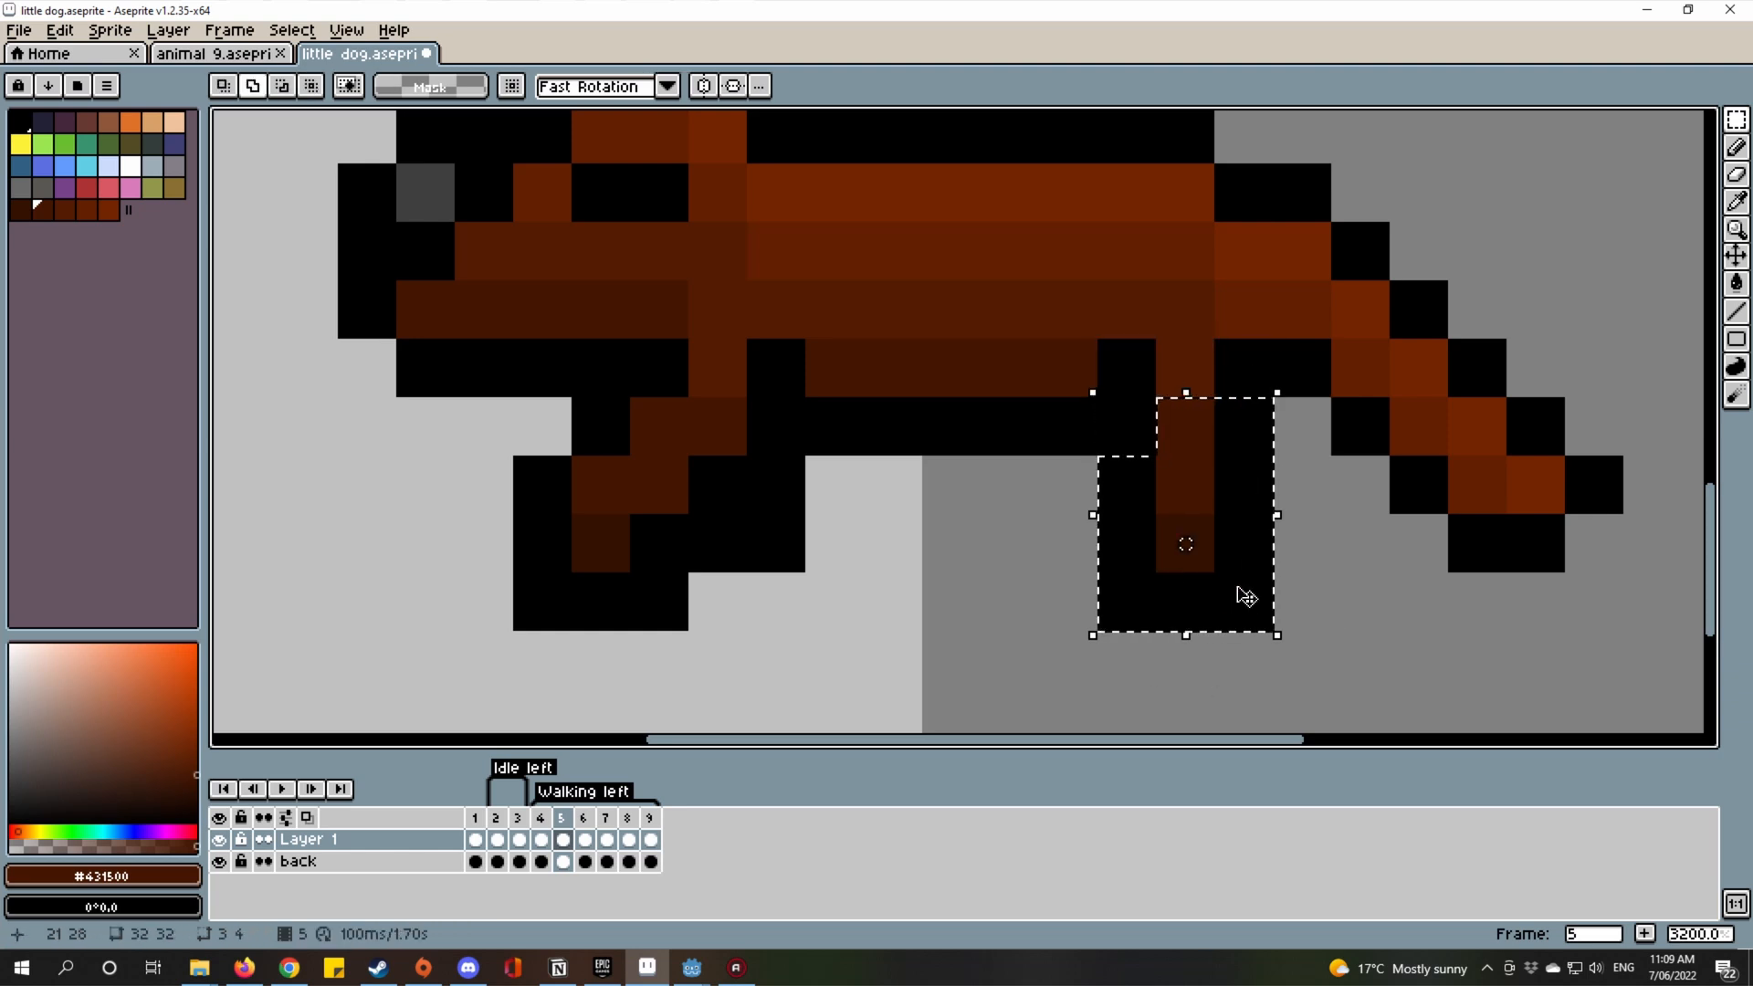
{"action": "left_click_drag", "start_coordinate": [1239, 594], "coordinate": [1287, 582]}
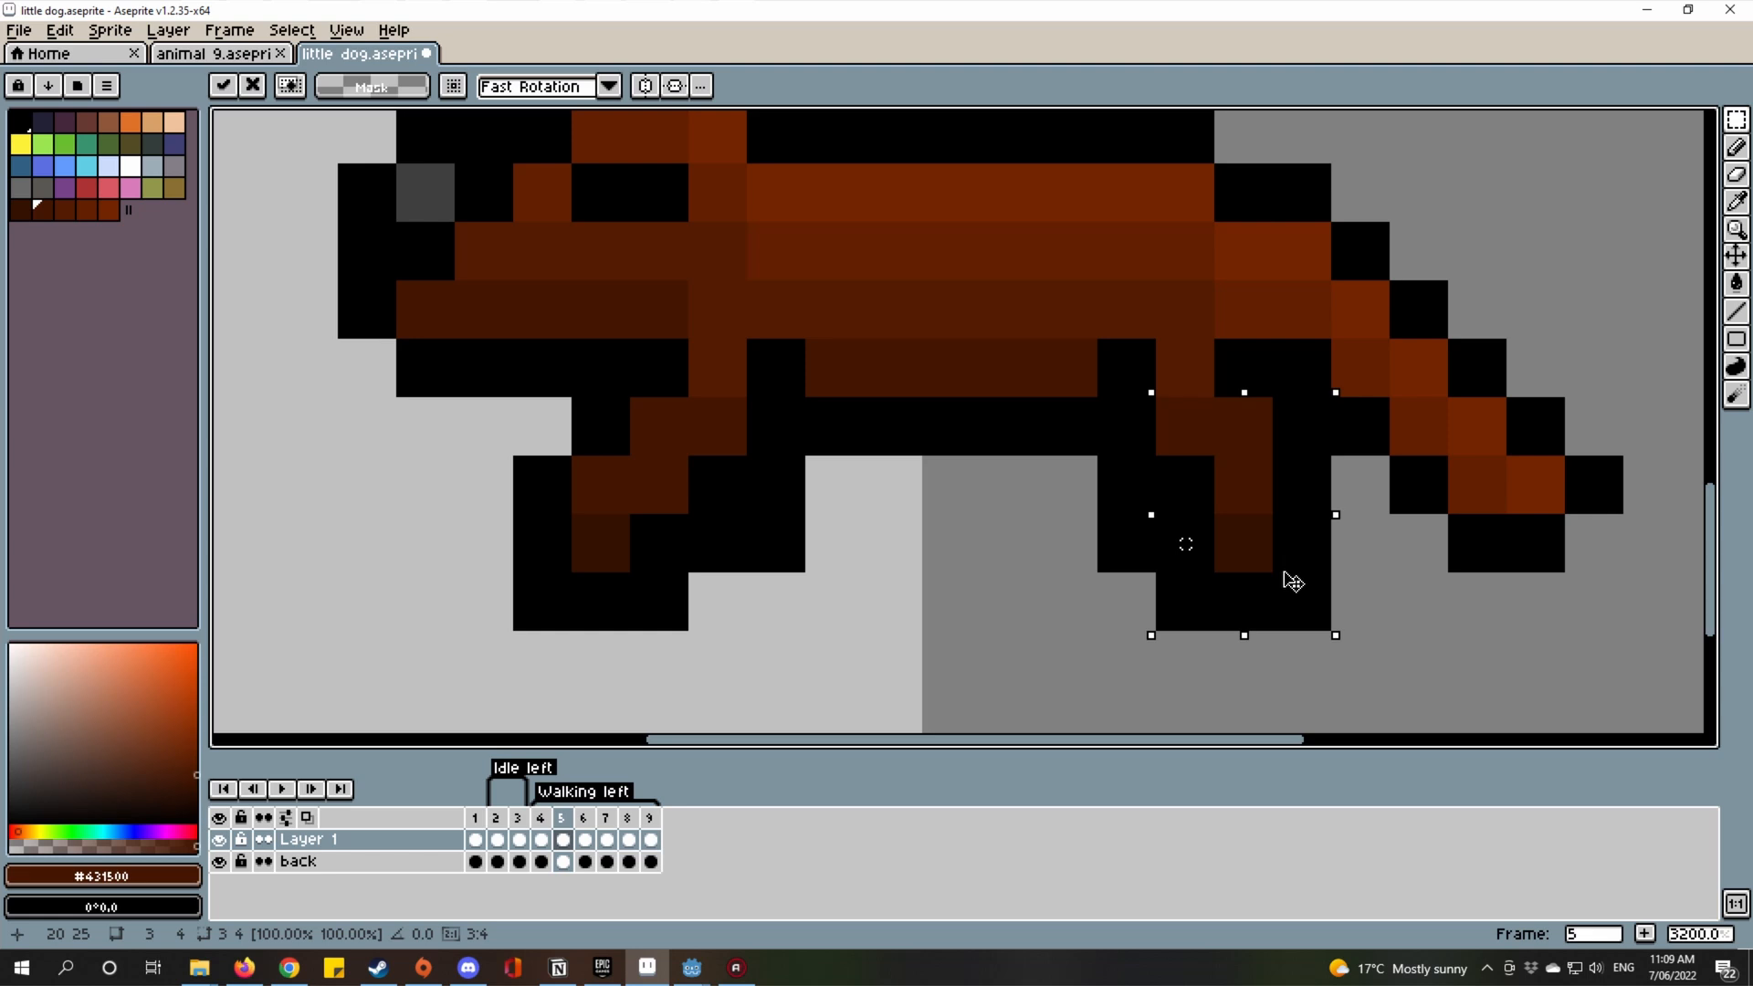
{"action": "left_click", "coordinate": [1141, 666]}
Hide the back layer and erase the bottom-right outline pixel of the front paw.
{"action": "left_click", "coordinate": [219, 862]}
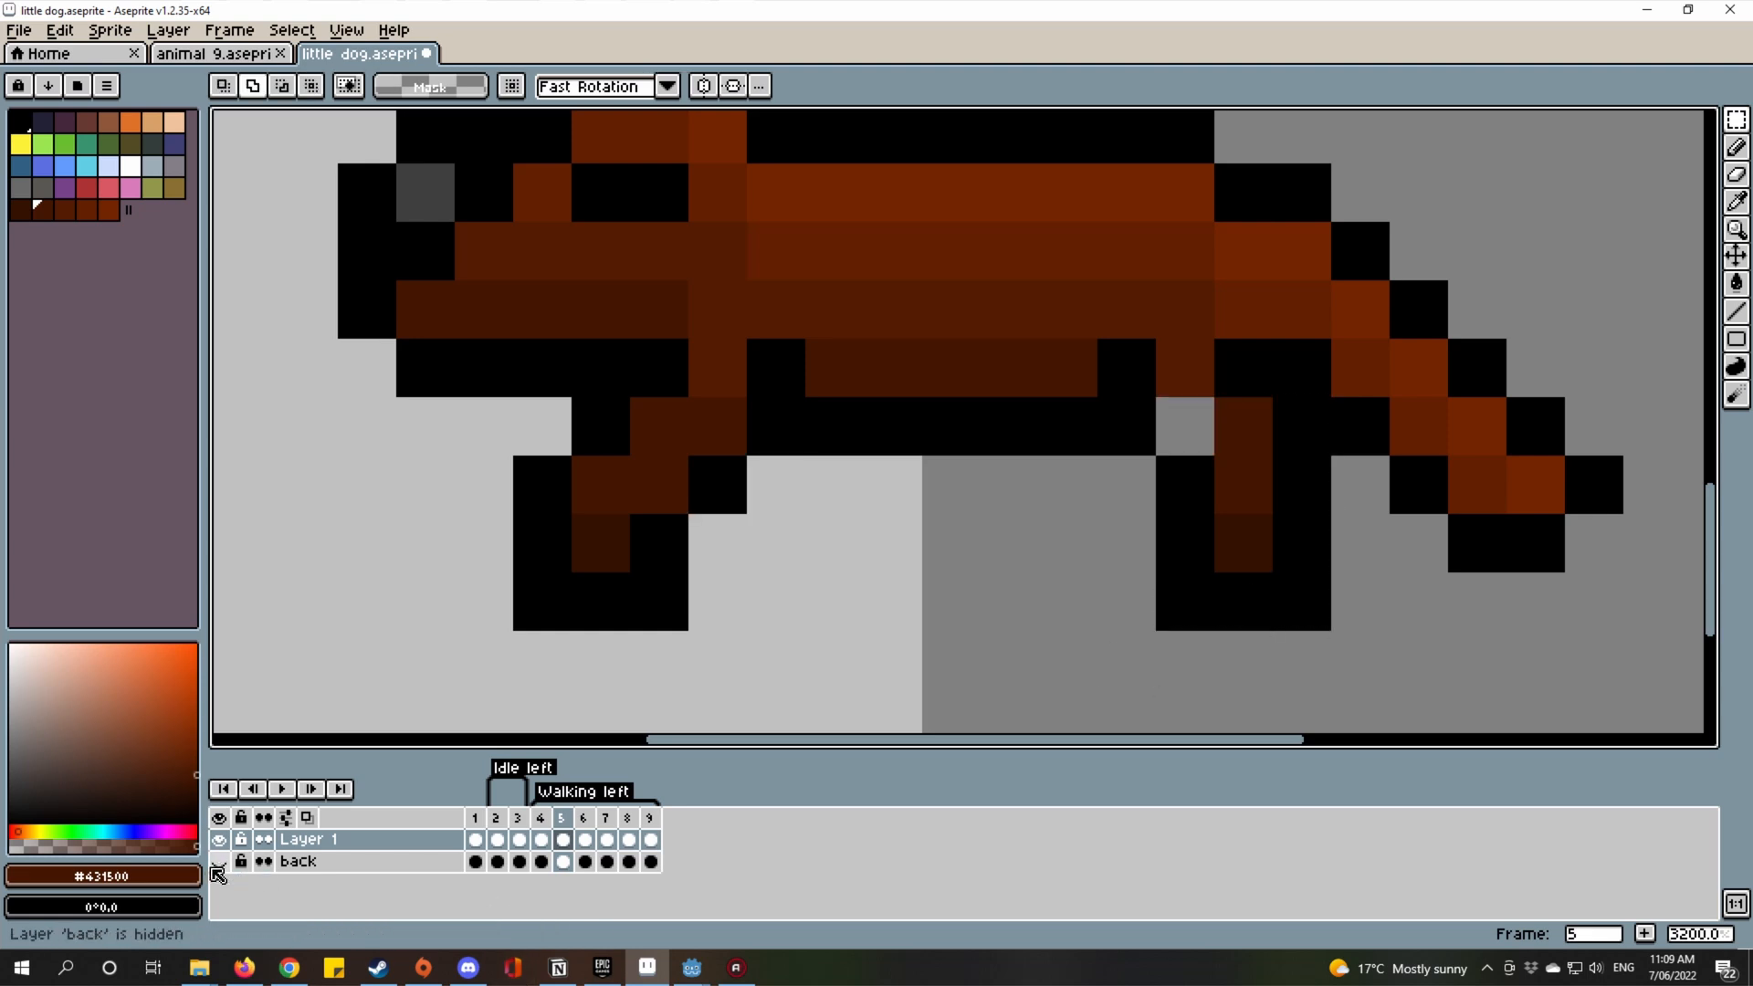
{"action": "scroll", "coordinate": [1251, 370], "scroll_direction": "down", "scroll_amount": 4}
{"action": "scroll", "coordinate": [1251, 365], "scroll_direction": "up", "scroll_amount": 3}
{"action": "left_click_drag", "start_coordinate": [1114, 358], "coordinate": [1436, 399]}
{"action": "scroll", "coordinate": [1233, 387], "scroll_direction": "up", "scroll_amount": 1}
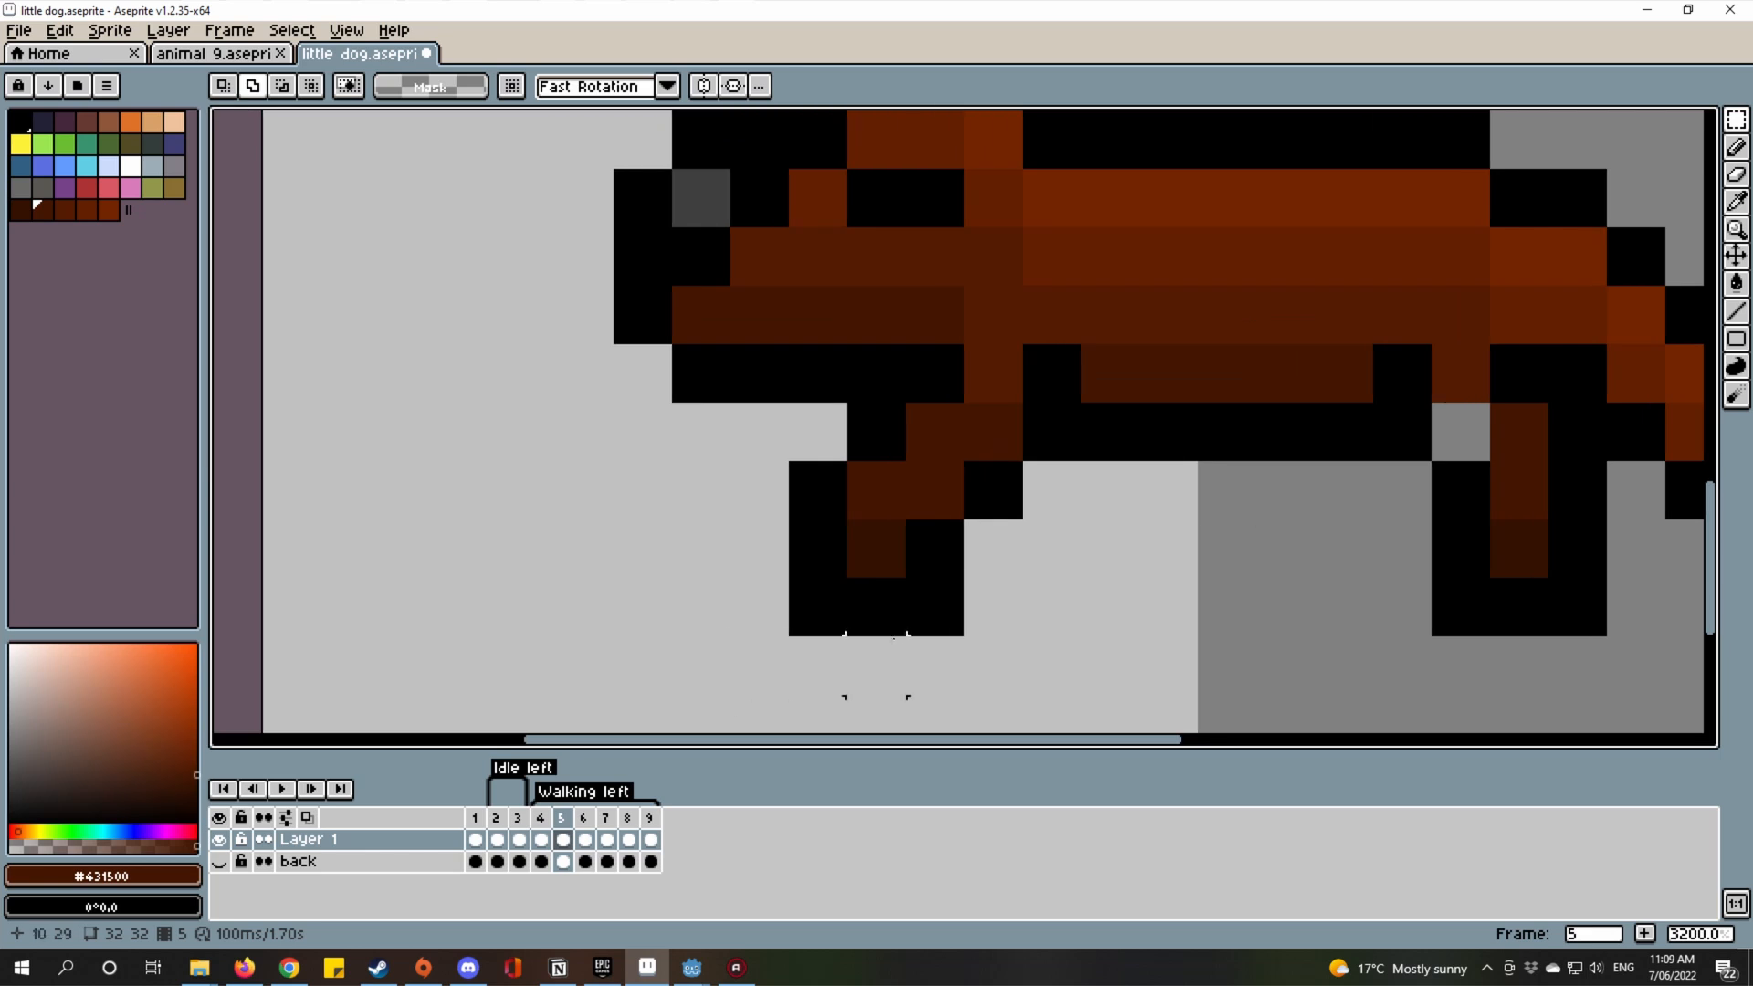
{"action": "left_click", "coordinate": [934, 606]}
{"action": "scroll", "coordinate": [934, 606], "scroll_direction": "down", "scroll_amount": 1}
{"action": "scroll", "coordinate": [1160, 534], "scroll_direction": "down", "scroll_amount": 2}
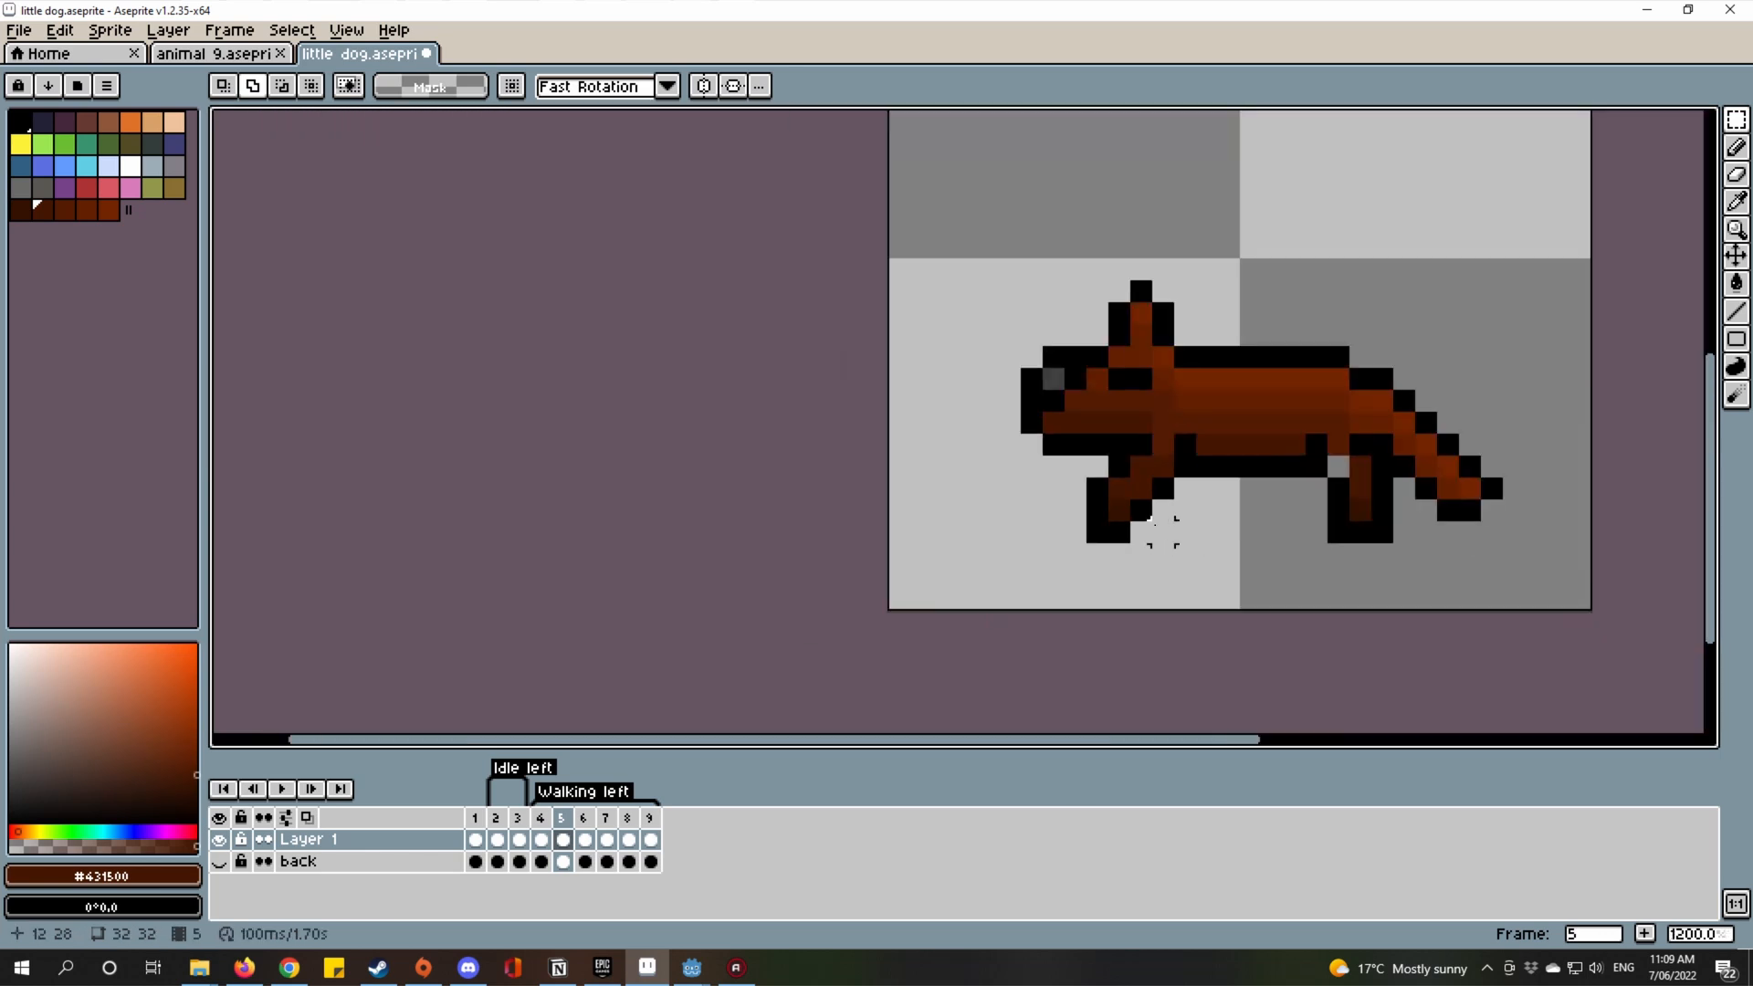
{"action": "scroll", "coordinate": [1163, 533], "scroll_direction": "up", "scroll_amount": 3}
{"action": "mouse_move", "coordinate": [1008, 516]}
{"action": "left_mouse_down"}
{"action": "mouse_move", "coordinate": [1004, 502]}
{"action": "mouse_move", "coordinate": [1017, 541]}
{"action": "left_mouse_up"}
Try filling the empty pixel at the top of the rear leg with brown #531a00 sampled from the thigh.
{"action": "left_click_drag", "start_coordinate": [1442, 437], "coordinate": [987, 474]}
{"action": "left_click_drag", "start_coordinate": [1275, 416], "coordinate": [1272, 431]}
{"action": "key", "text": "i"}
{"action": "left_click", "coordinate": [1215, 346]}
{"action": "key", "text": "l"}
{"action": "left_click", "coordinate": [1234, 418]}
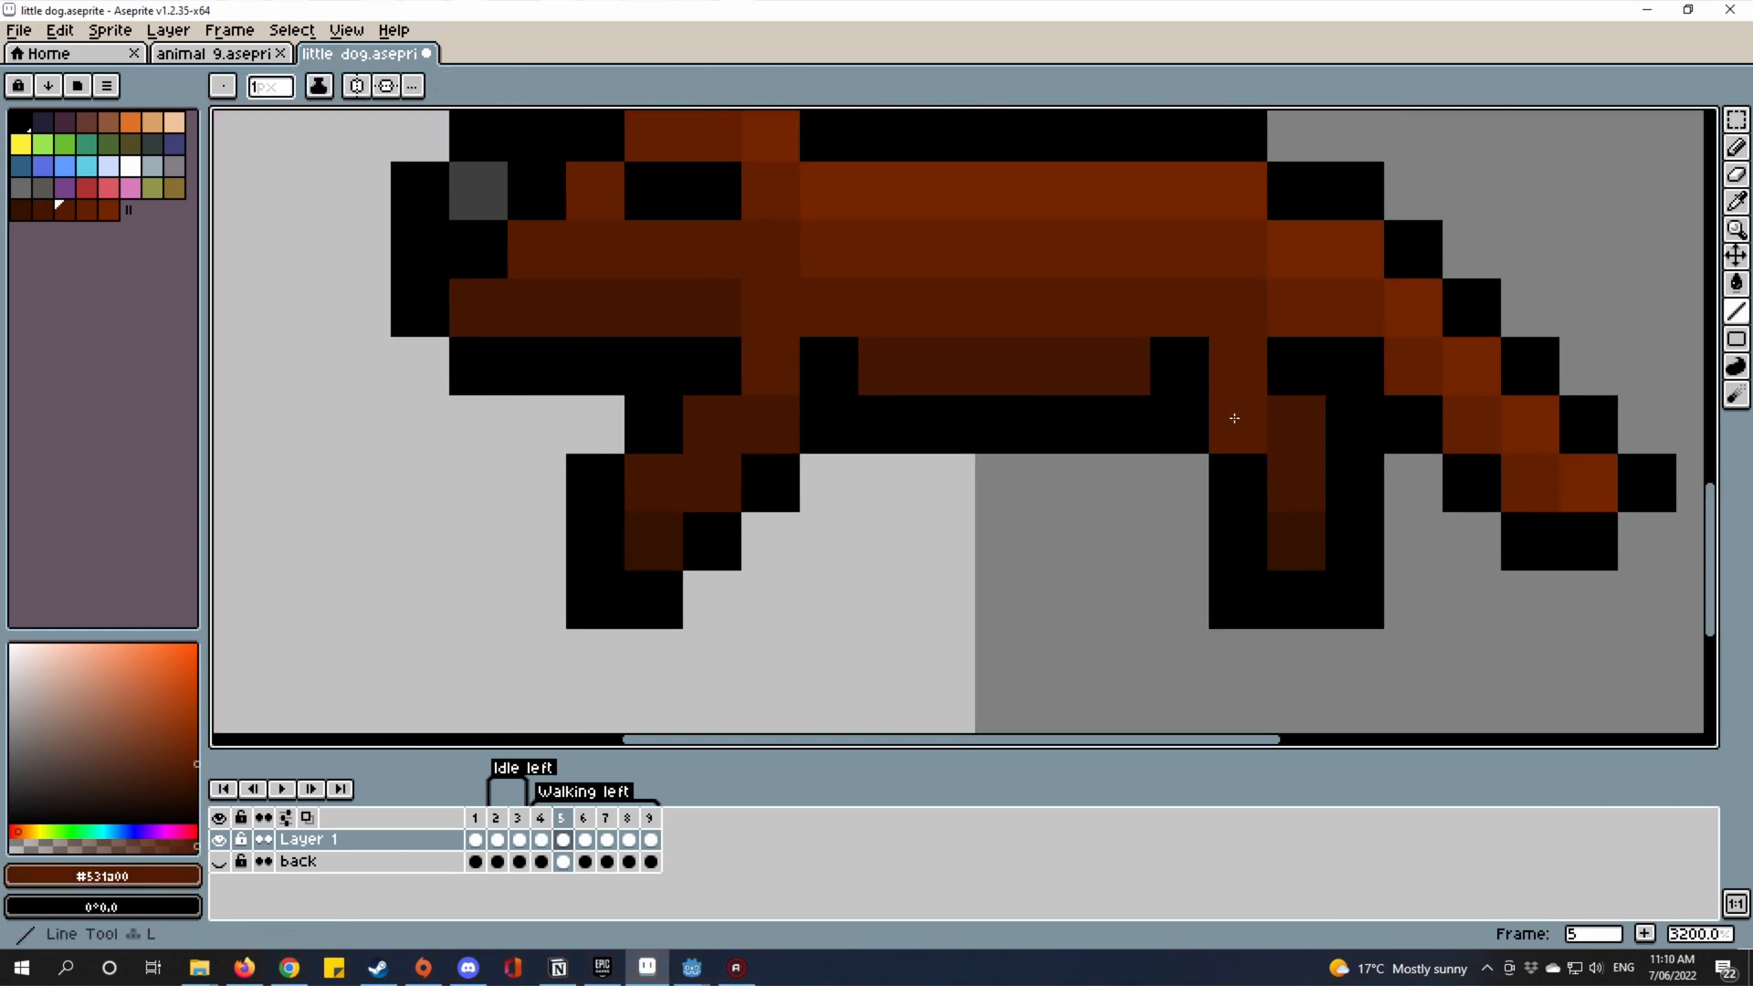
Paint the pixel joining the thigh to the rear leg with brown #431500 sampled from the lower leg.
{"action": "key", "text": "i"}
{"action": "left_click", "coordinate": [1294, 407]}
{"action": "key", "text": "l"}
{"action": "left_click", "coordinate": [1237, 420]}
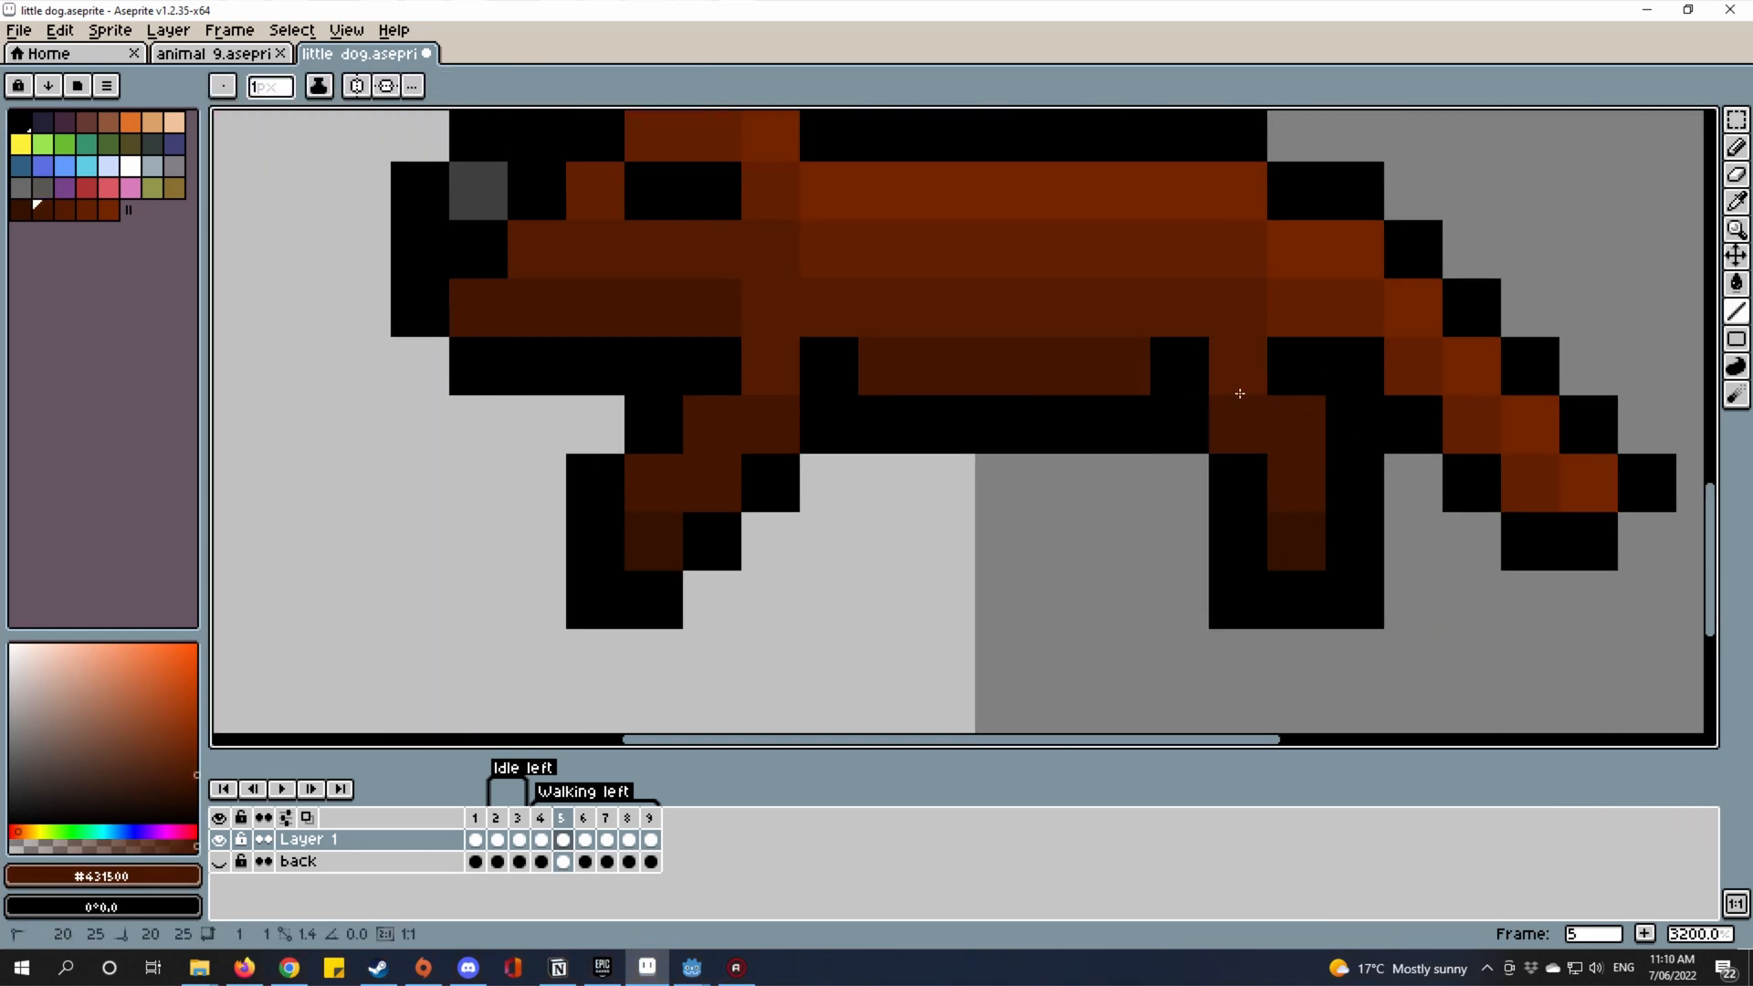
Move the rear paw, a 3×2 pixel block, one more pixel right.
{"action": "left_click", "coordinate": [1736, 119]}
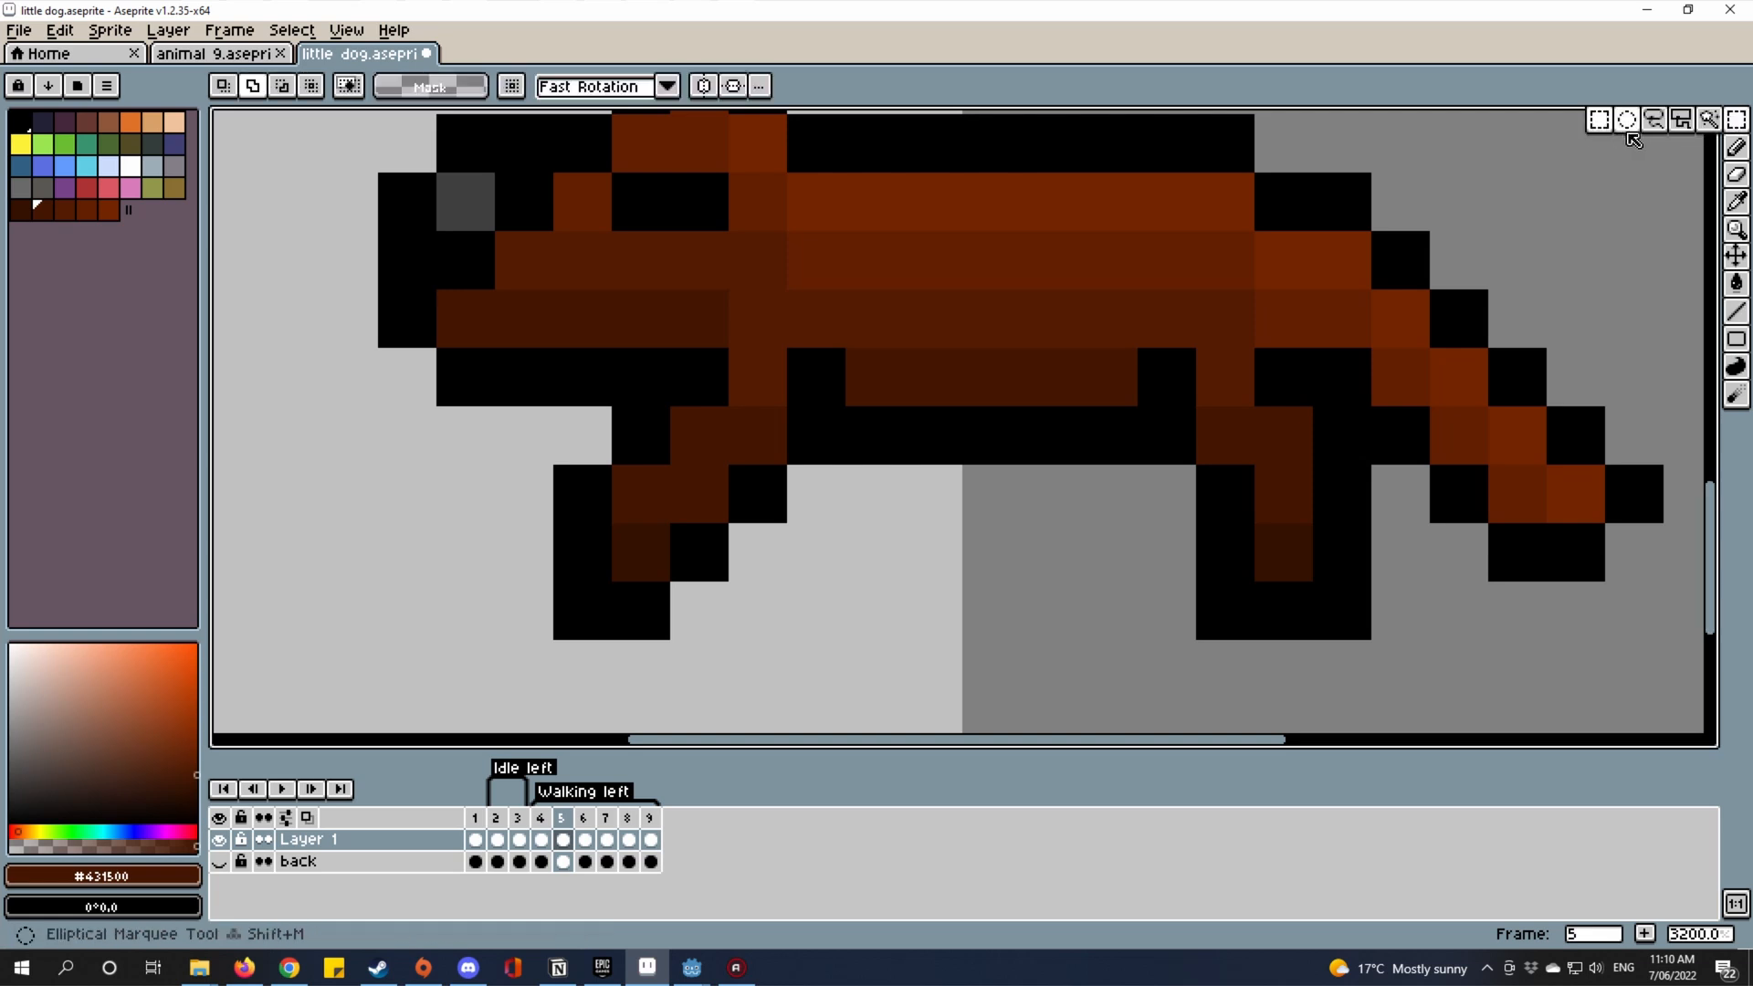
{"action": "left_click", "coordinate": [1598, 120]}
{"action": "left_click_drag", "start_coordinate": [1195, 522], "coordinate": [1369, 641]}
{"action": "left_click_drag", "start_coordinate": [1280, 598], "coordinate": [1338, 598]}
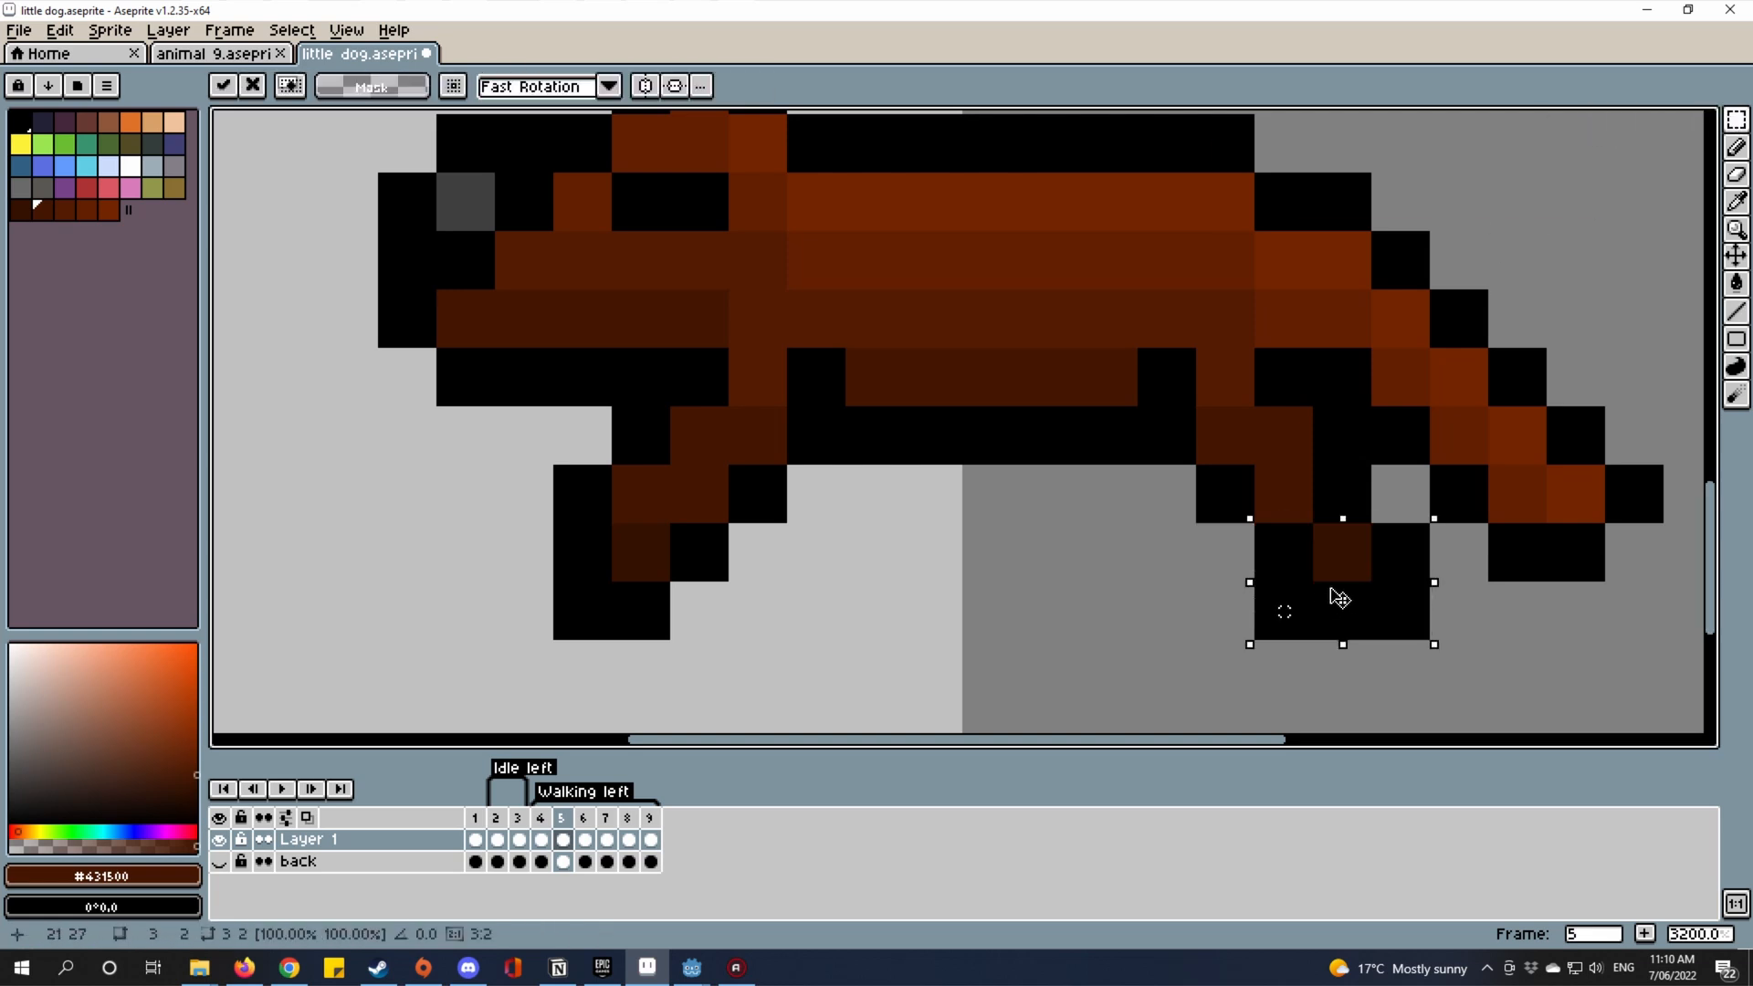
{"action": "scroll", "coordinate": [1342, 598], "scroll_direction": "up", "scroll_amount": 3}
Shift the rear leg's row above the paw one pixel right and fill the gap with brown #431500.
{"action": "mouse_move", "coordinate": [1242, 447]}
{"action": "left_mouse_down"}
{"action": "mouse_move", "coordinate": [1420, 528]}
{"action": "mouse_move", "coordinate": [1505, 541]}
{"action": "left_mouse_up"}
{"action": "key", "text": "ctrl+d"}
{"action": "left_click_drag", "start_coordinate": [1410, 365], "coordinate": [1424, 352]}
{"action": "key", "text": "i"}
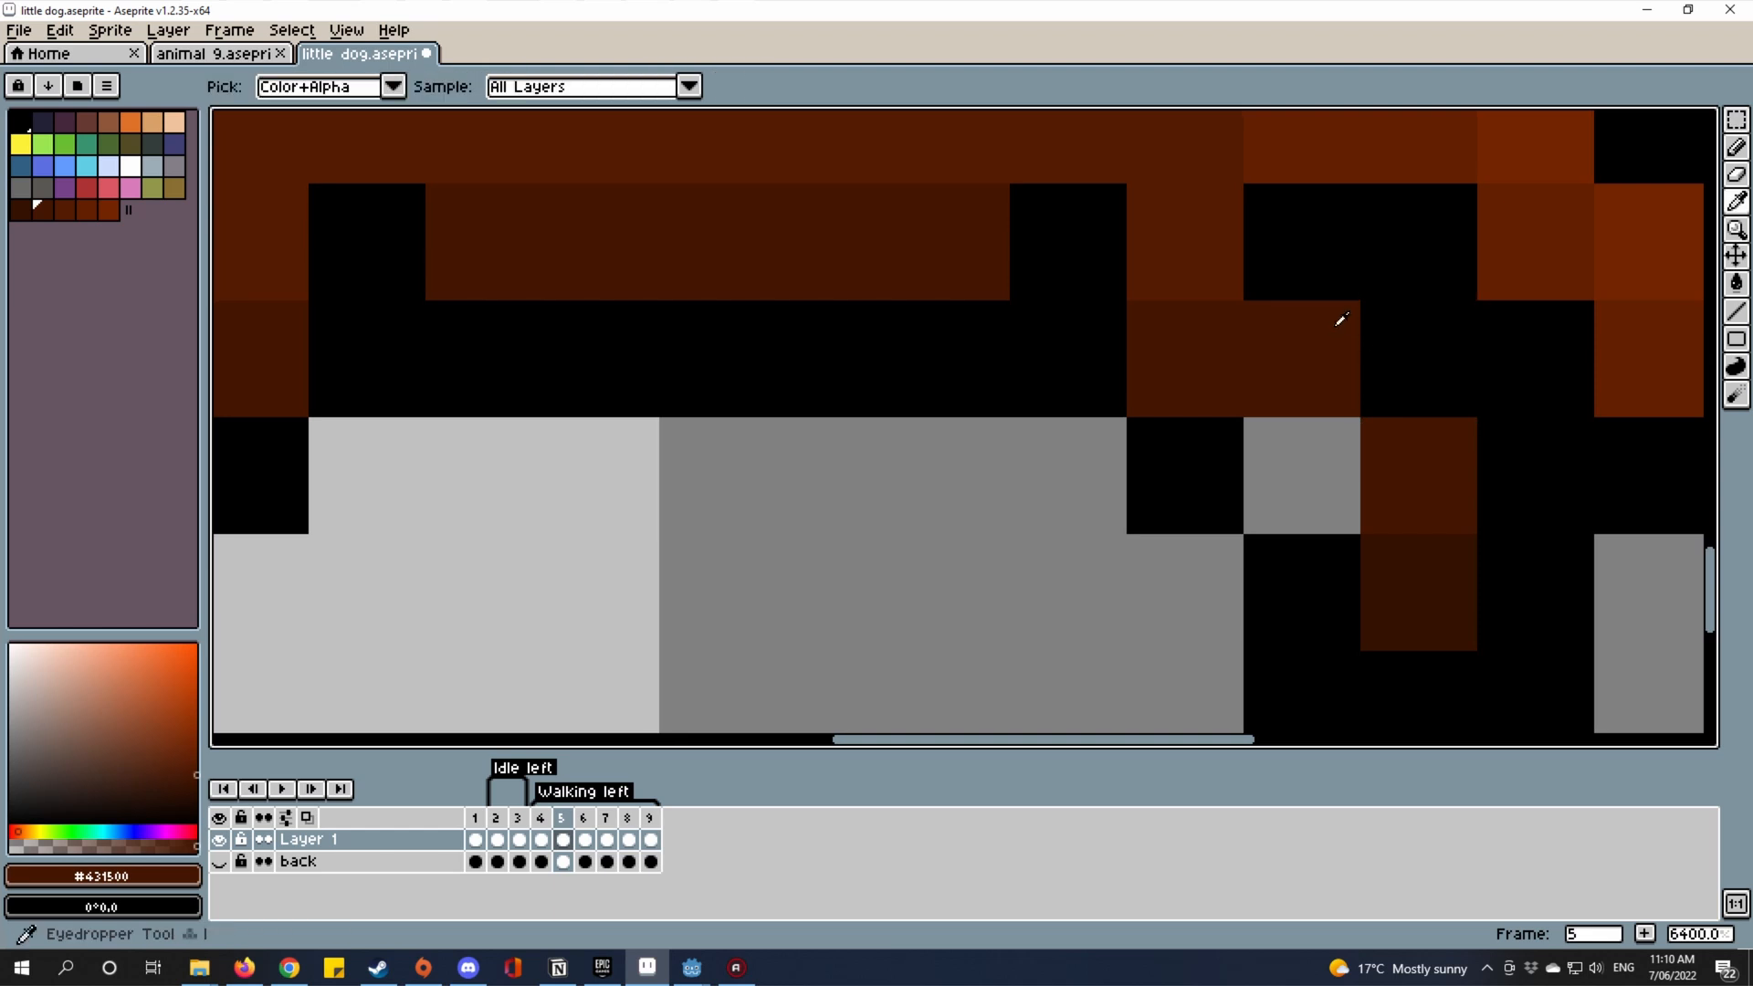
{"action": "key", "text": "l"}
{"action": "left_click", "coordinate": [1315, 472]}
{"action": "scroll", "coordinate": [1375, 553], "scroll_direction": "down", "scroll_amount": 6}
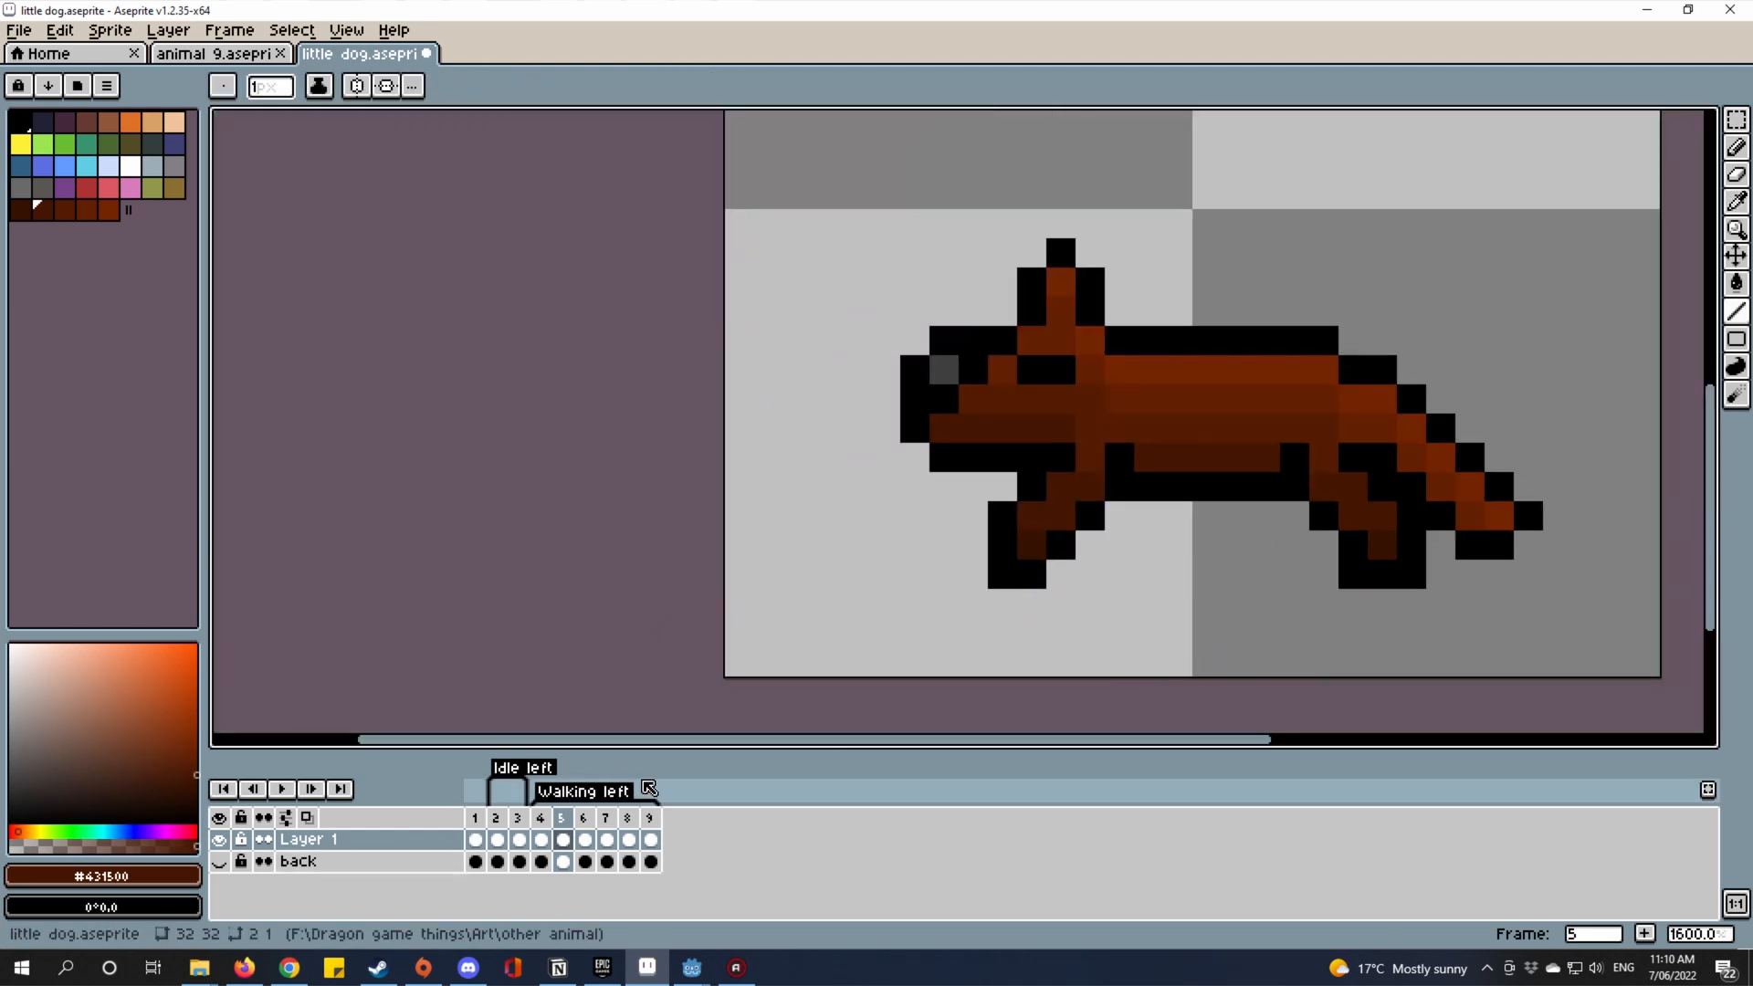
Examine the leg poses across the Walking left frames of animal 9.aseprite as reference.
{"action": "left_click", "coordinate": [216, 53]}
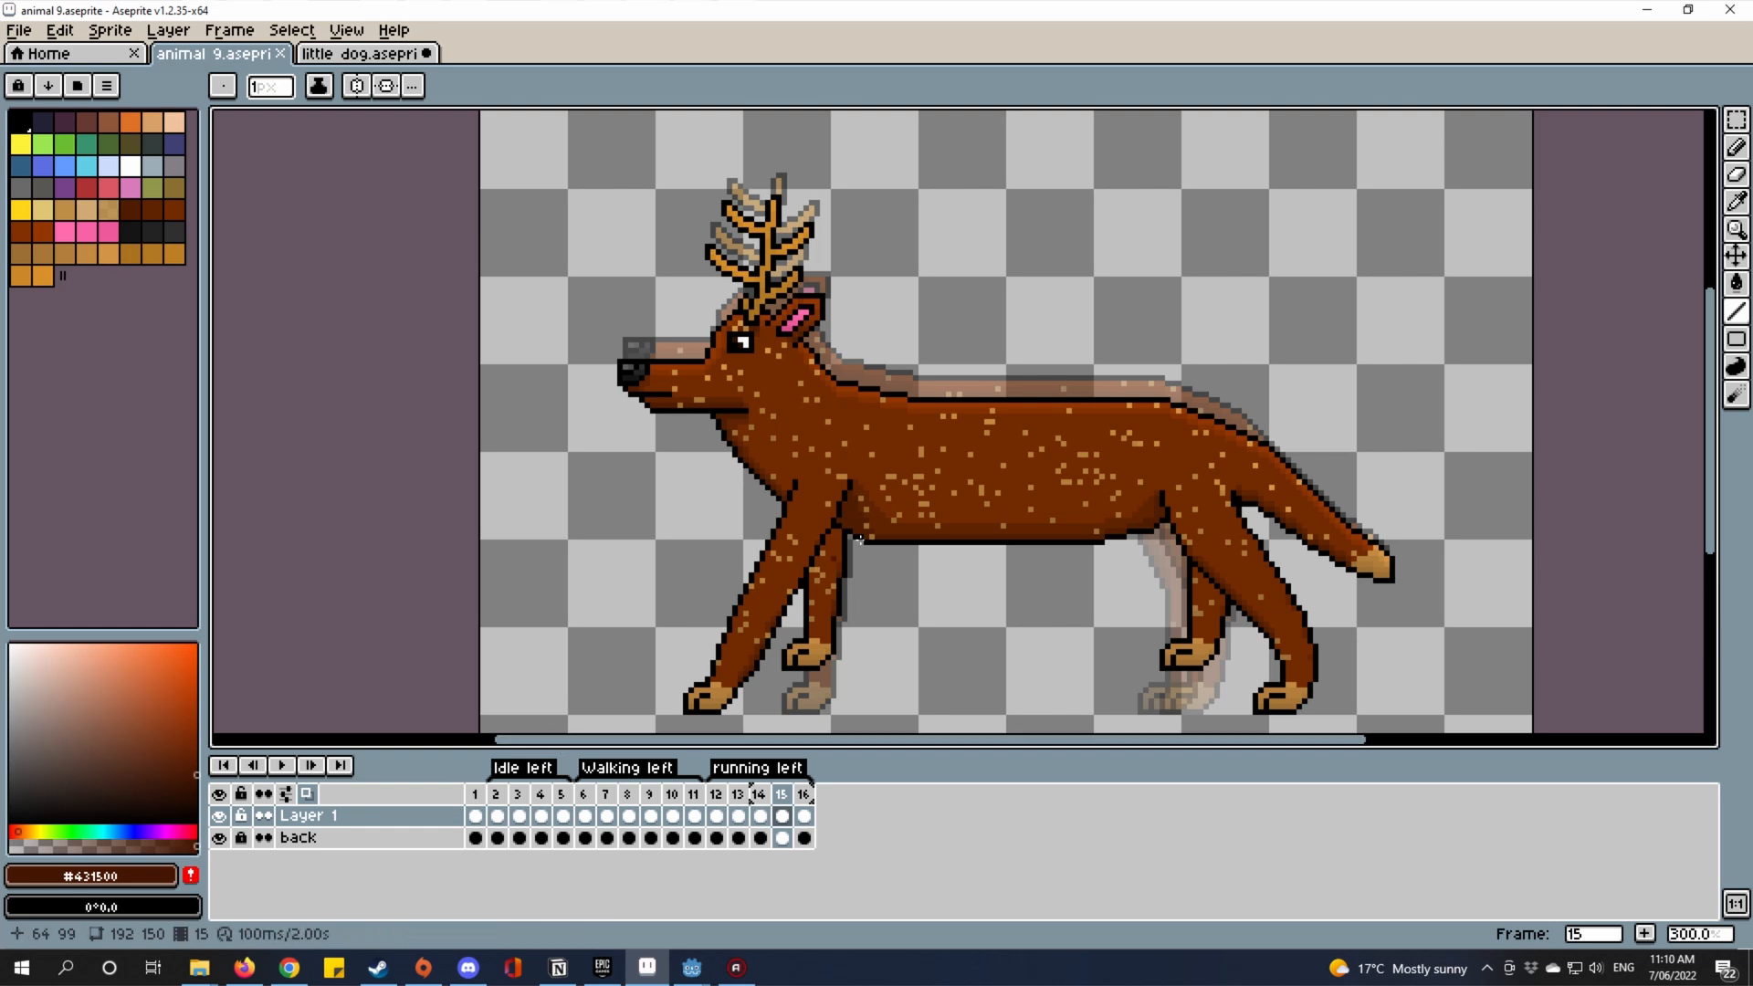
{"action": "left_click", "coordinate": [585, 815]}
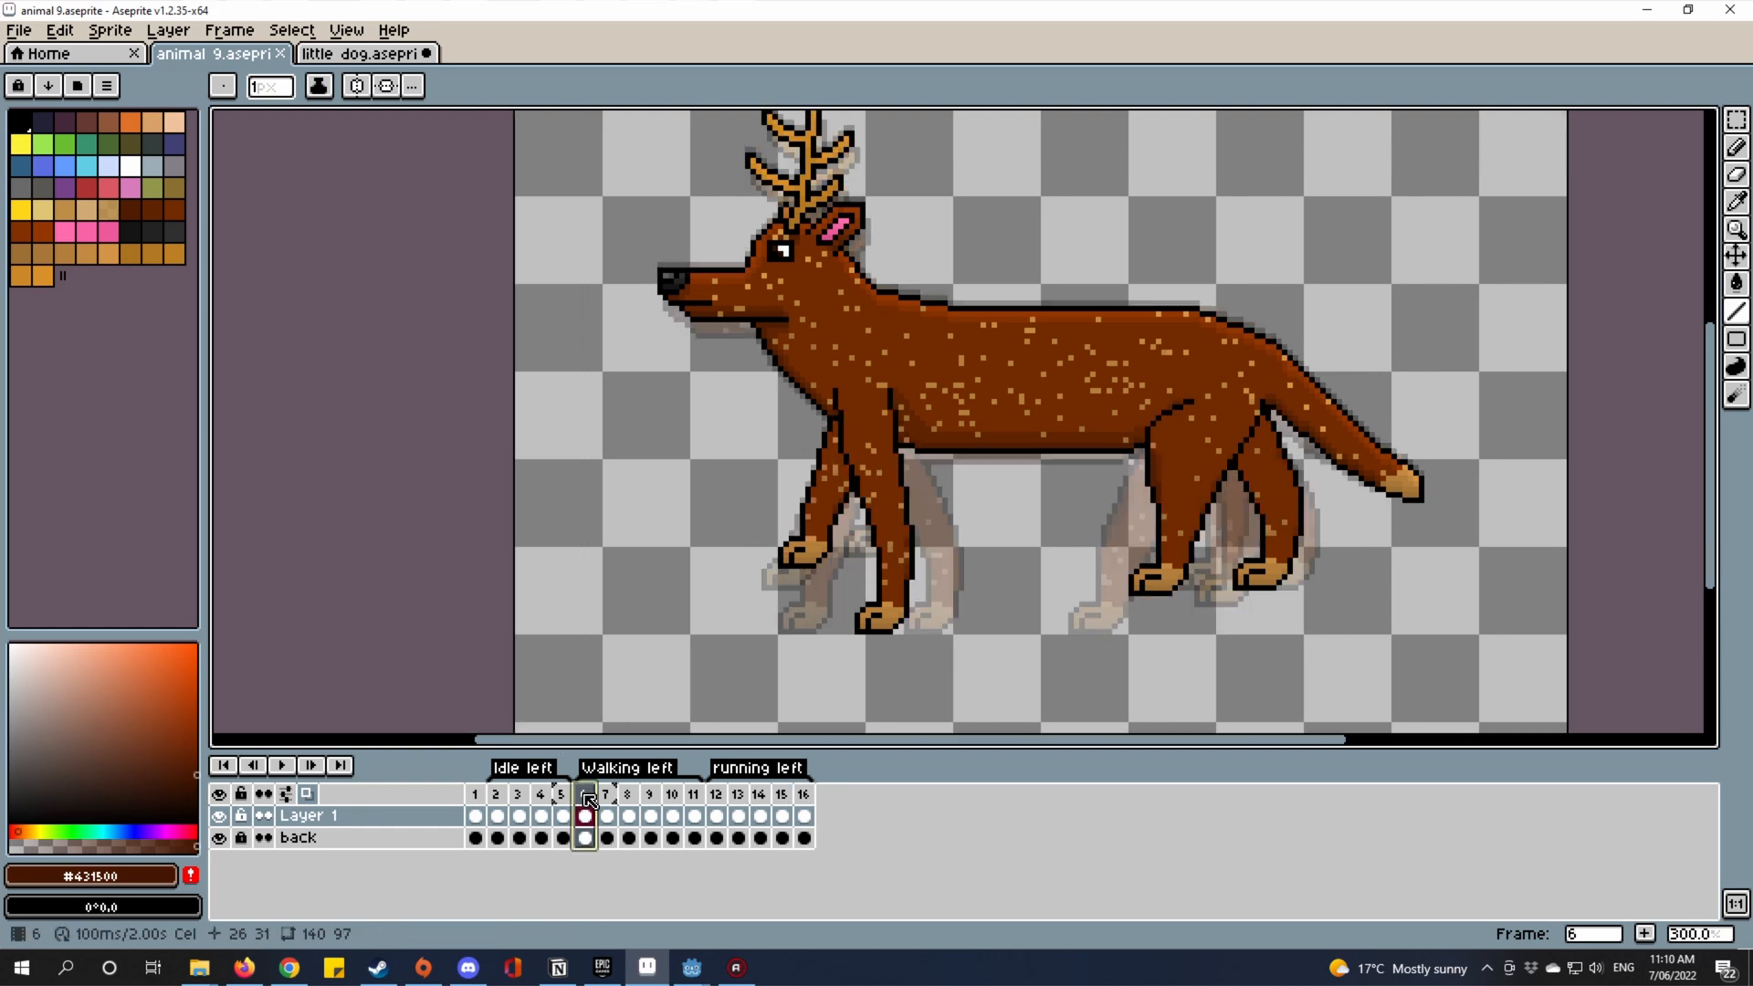
{"action": "left_click_drag", "start_coordinate": [589, 801], "coordinate": [675, 808]}
{"action": "left_click", "coordinate": [677, 812]}
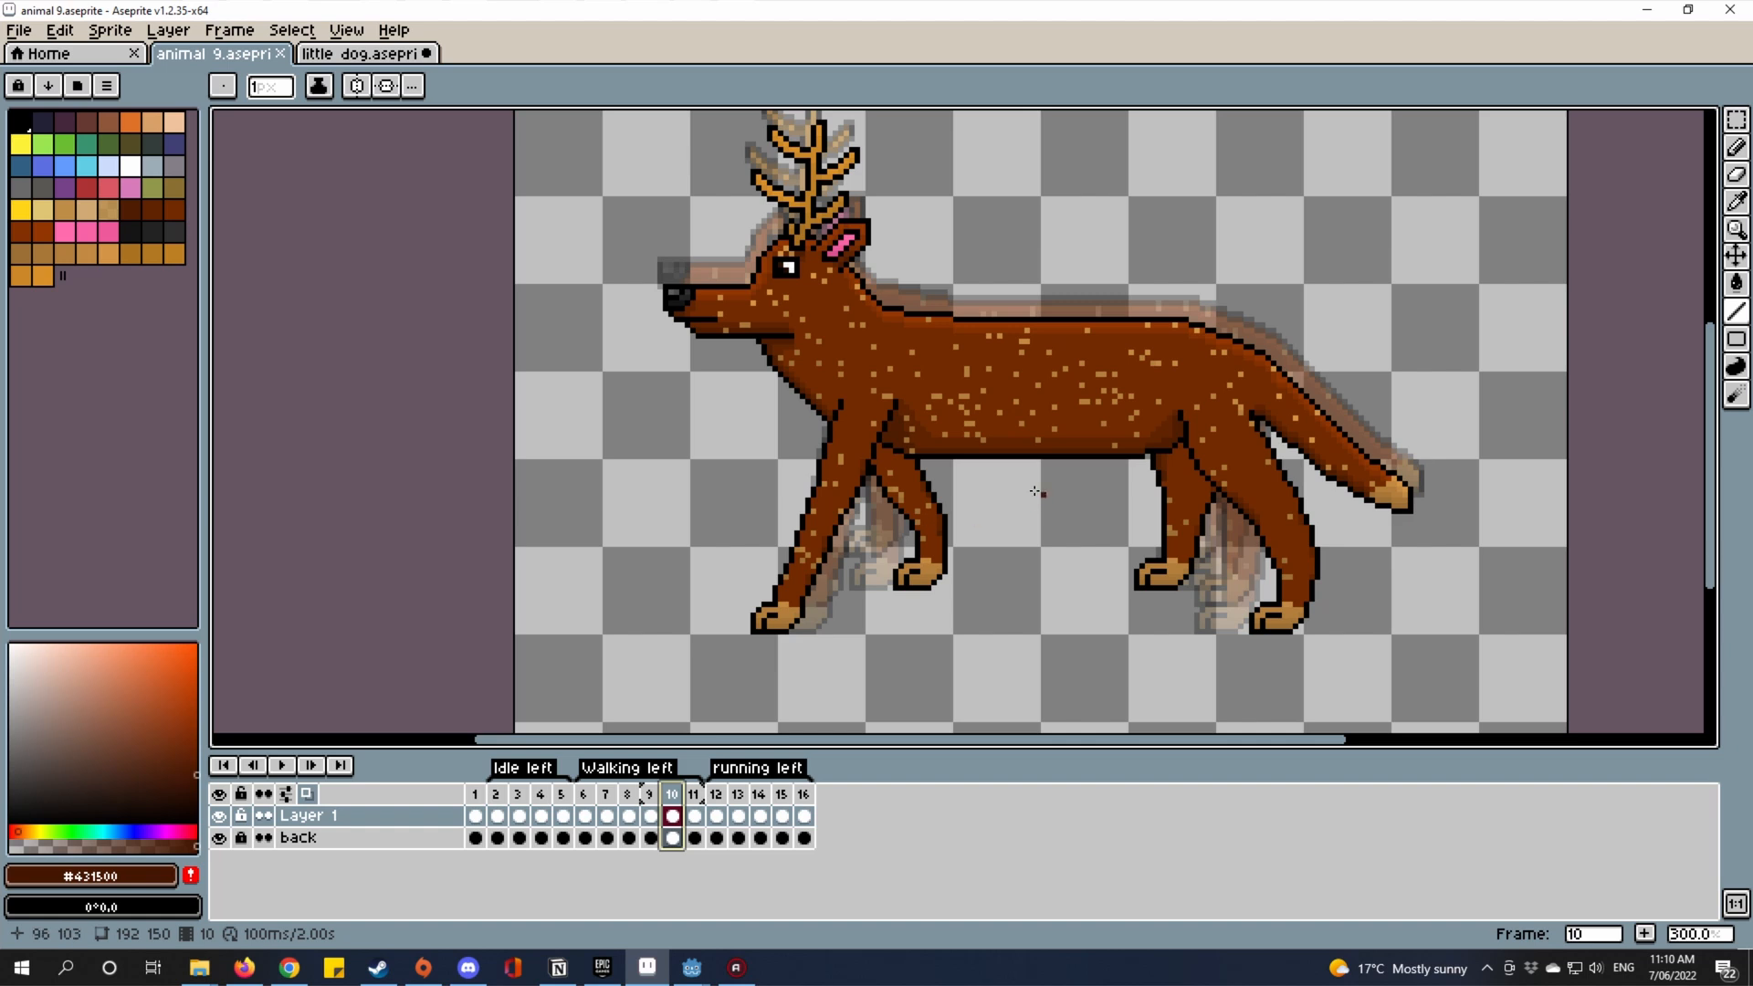
{"action": "left_click", "coordinate": [606, 812]}
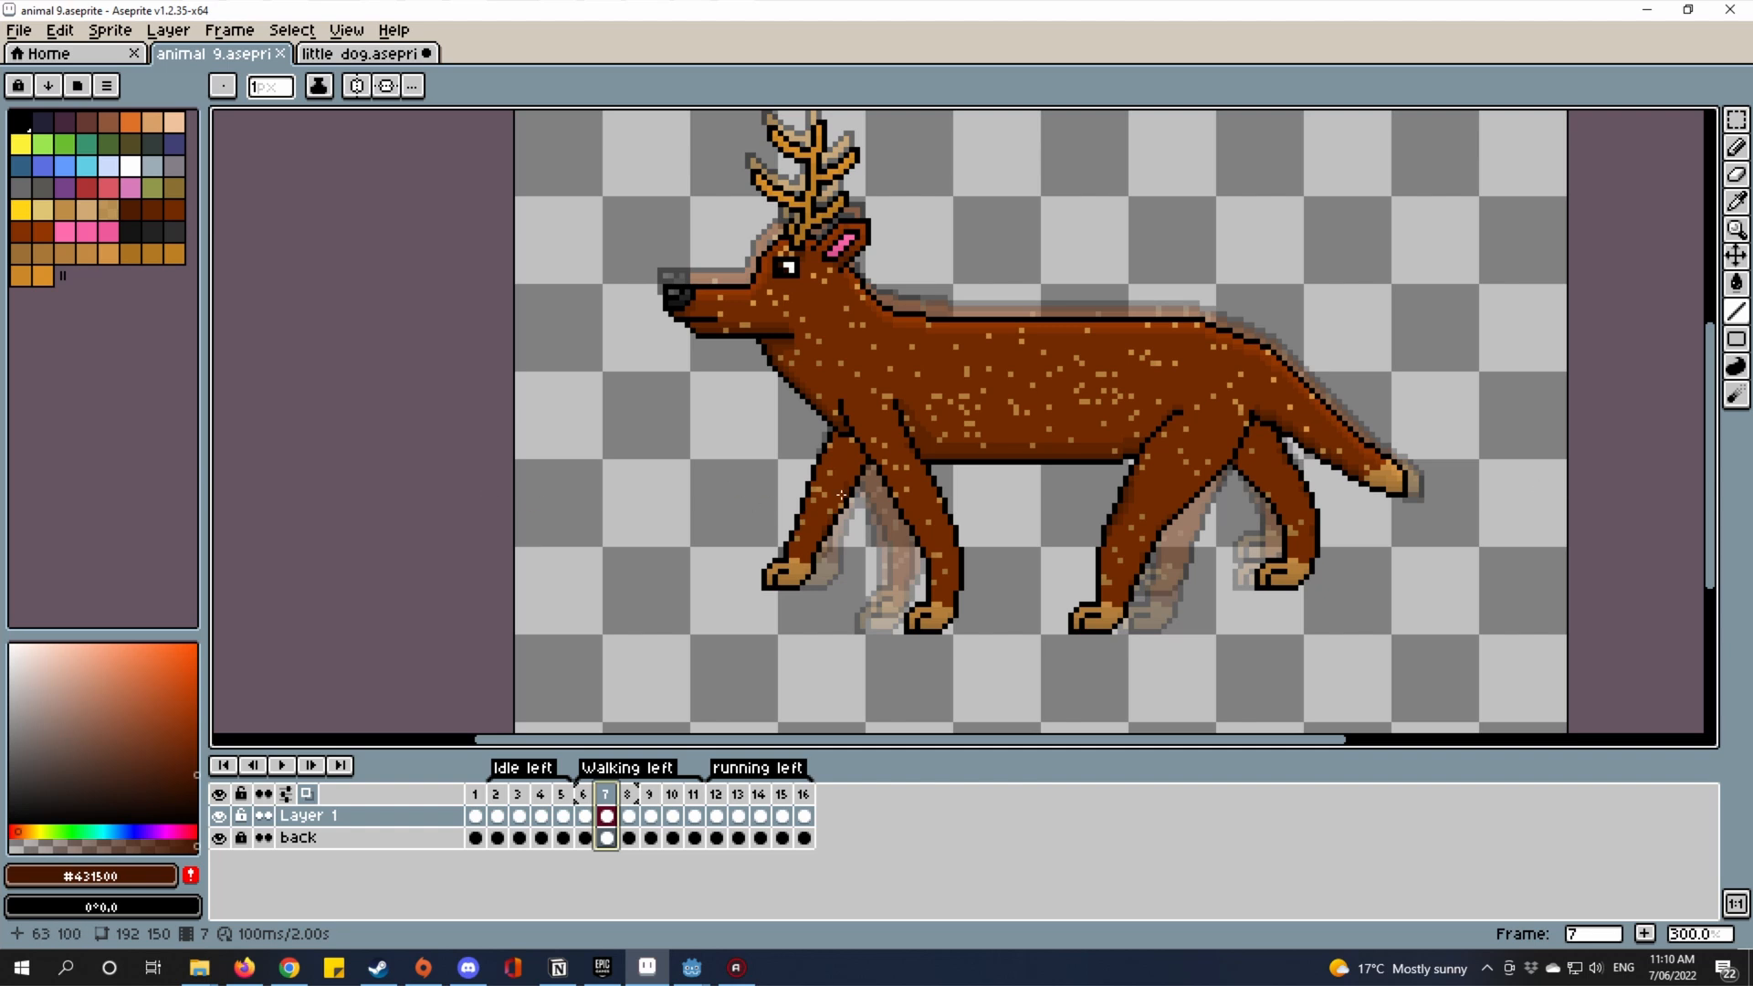
Return to little dog.aseprite and save the file.
{"action": "left_click", "coordinate": [311, 53]}
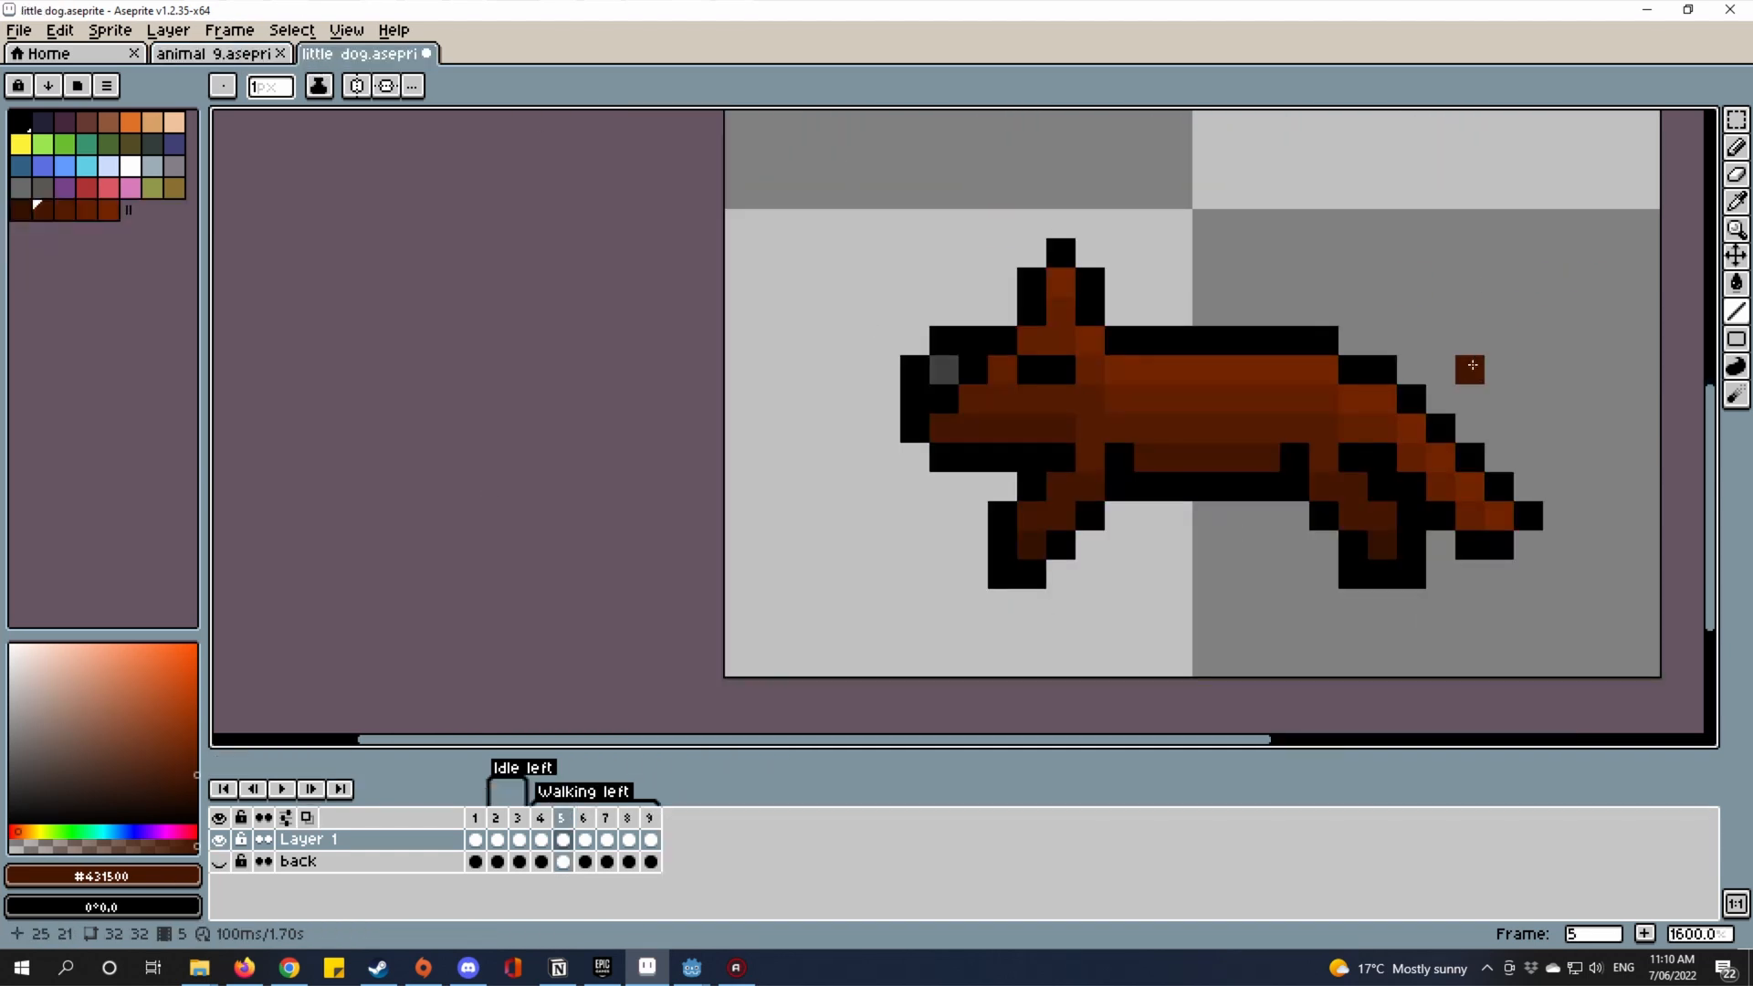
{"action": "left_click_drag", "start_coordinate": [1229, 455], "coordinate": [1135, 437]}
{"action": "key", "text": "ctrl+s"}
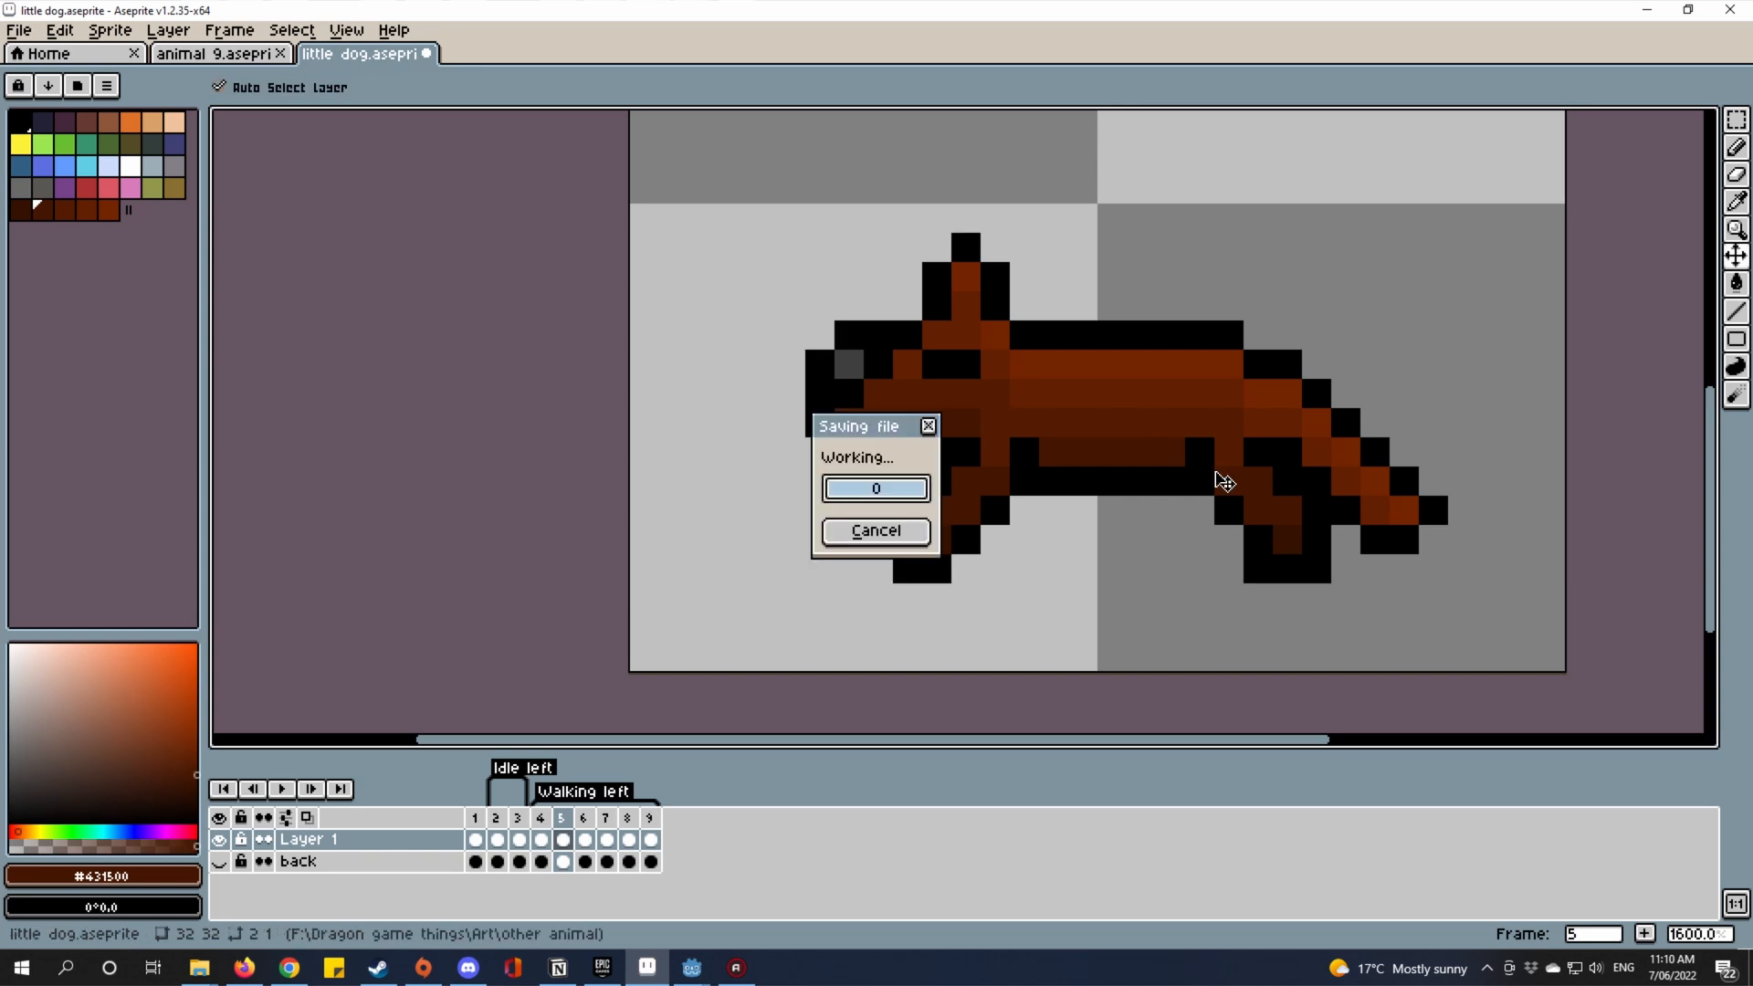
Hide Layer 1, show the back layer, and make the back layer's cel in frame 5 active.
{"action": "left_click", "coordinate": [219, 838]}
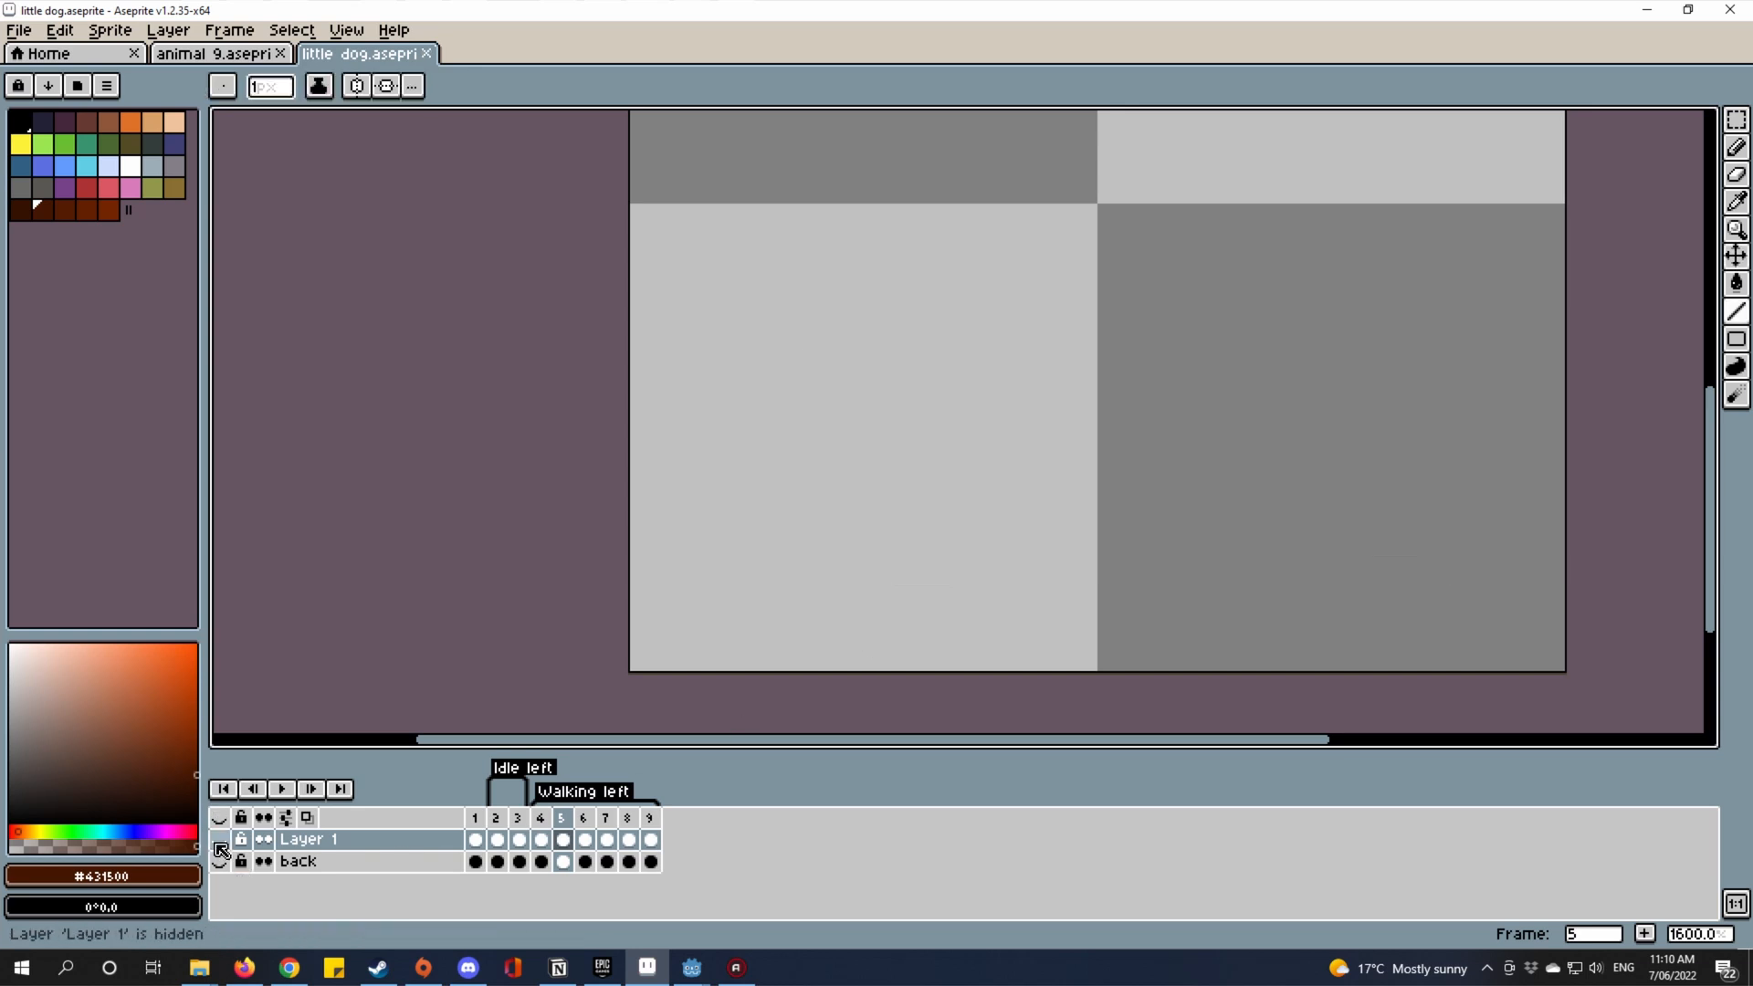
{"action": "left_click", "coordinate": [219, 839]}
{"action": "left_click", "coordinate": [220, 861]}
{"action": "left_click", "coordinate": [219, 839]}
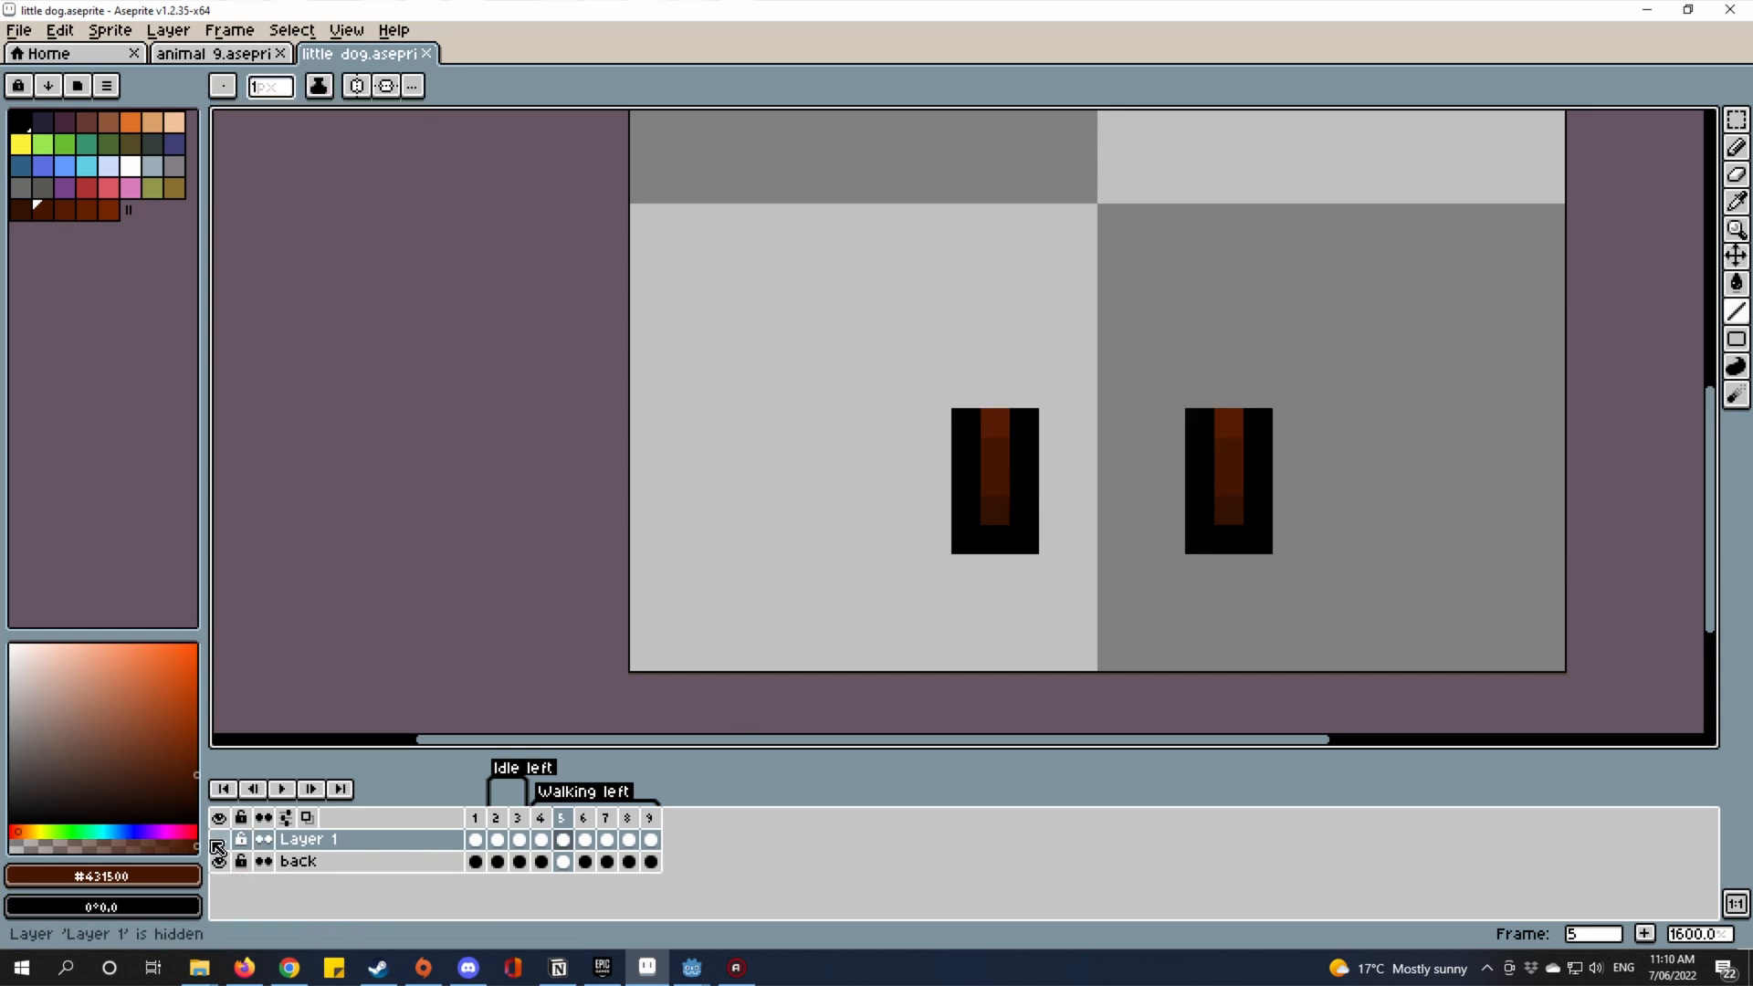
{"action": "scroll", "coordinate": [1071, 517], "scroll_direction": "up", "scroll_amount": 1}
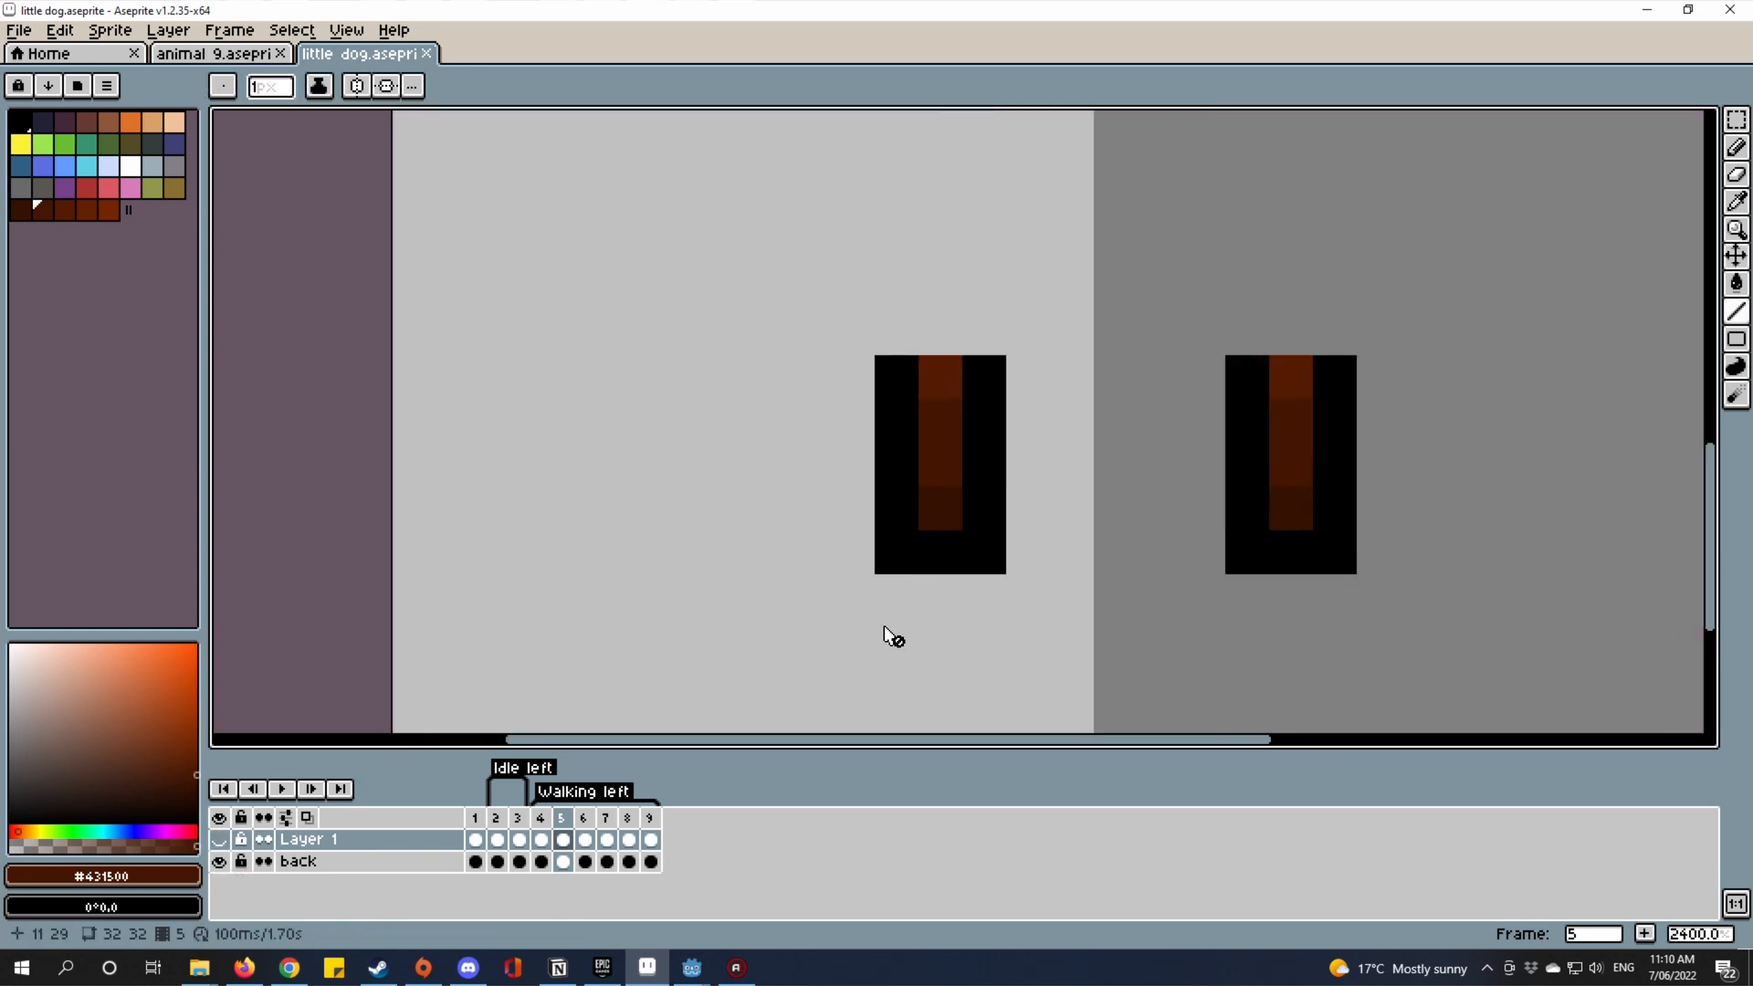
{"action": "left_click", "coordinate": [575, 862]}
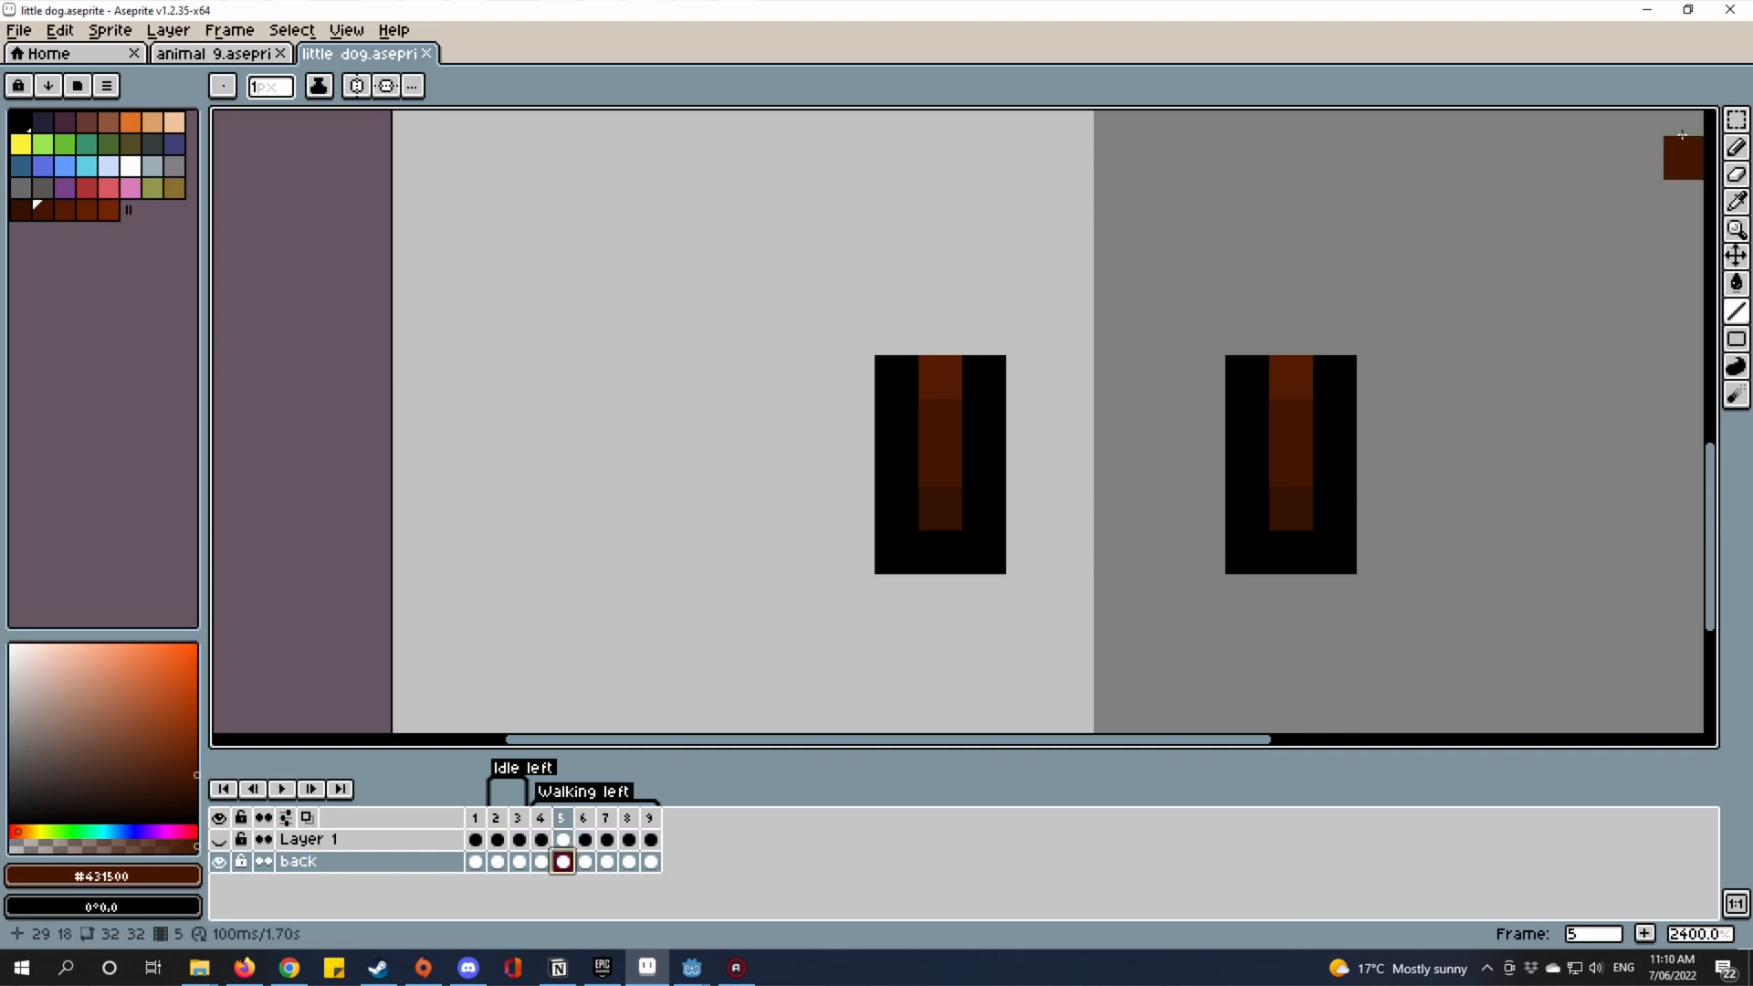
Shift the back layer's front leg, except its top row, one pixel right in frame 5.
{"action": "left_click", "coordinate": [1736, 120]}
{"action": "scroll", "coordinate": [694, 609], "scroll_direction": "up", "scroll_amount": 1}
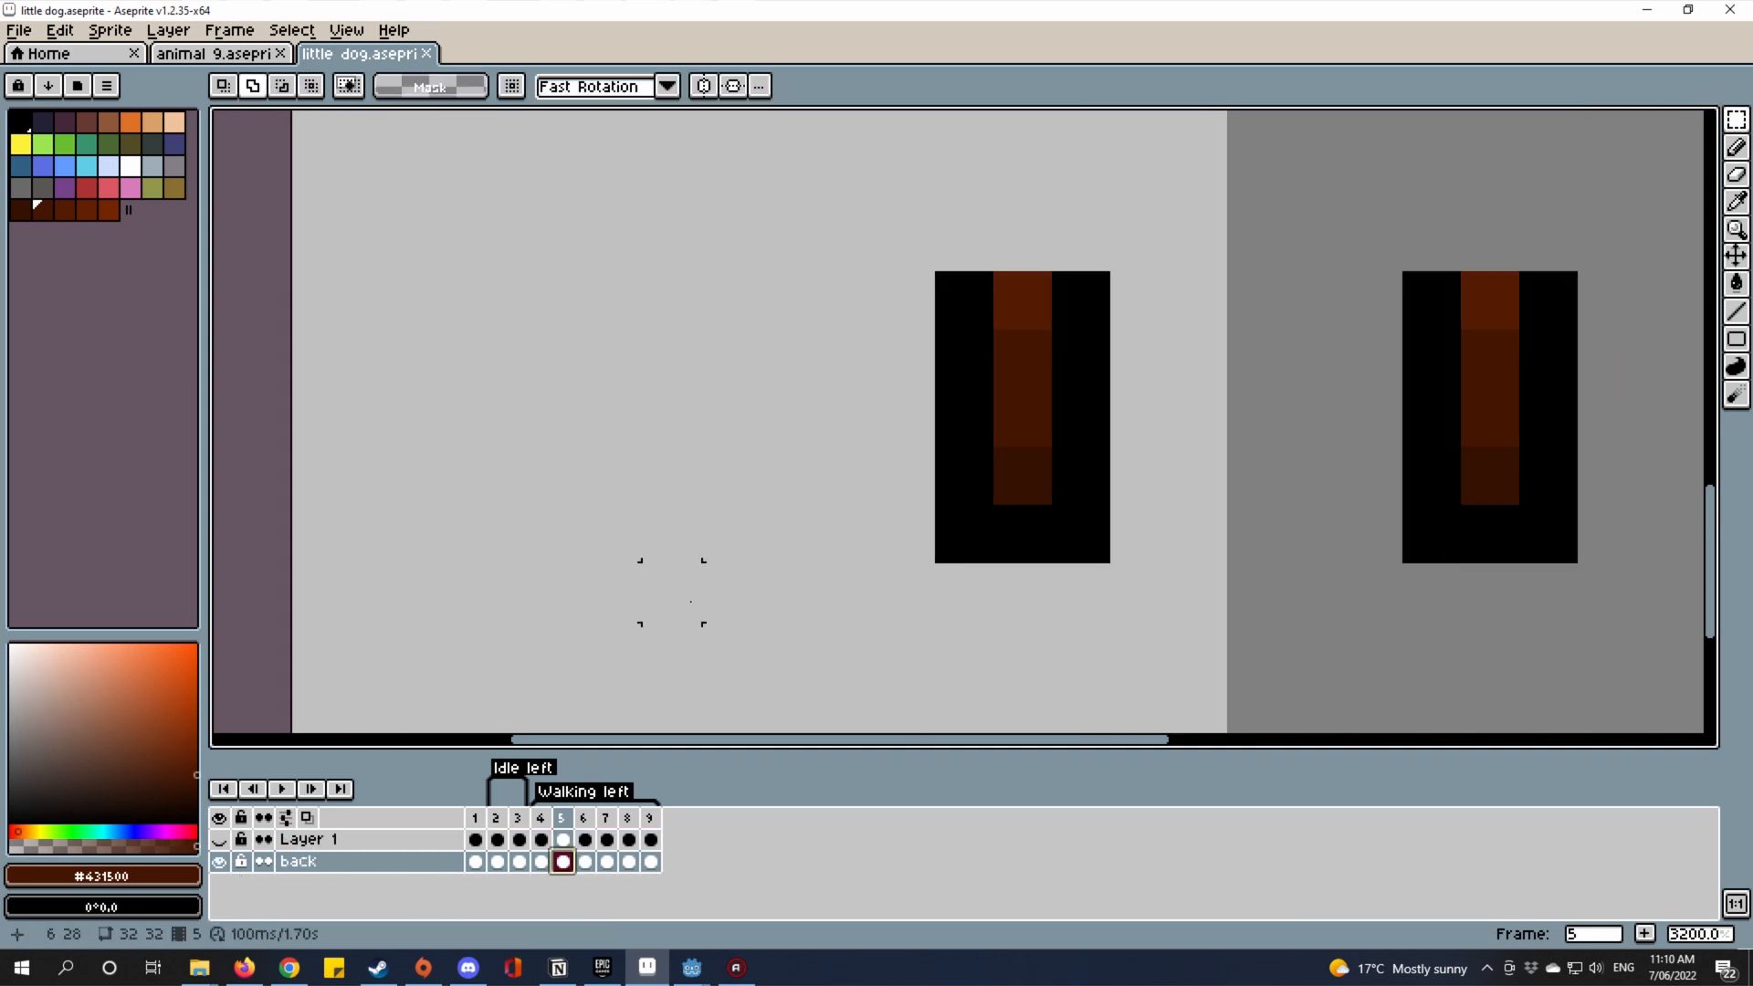
{"action": "left_click_drag", "start_coordinate": [932, 381], "coordinate": [1043, 573]}
{"action": "key", "text": "ctrl+d"}
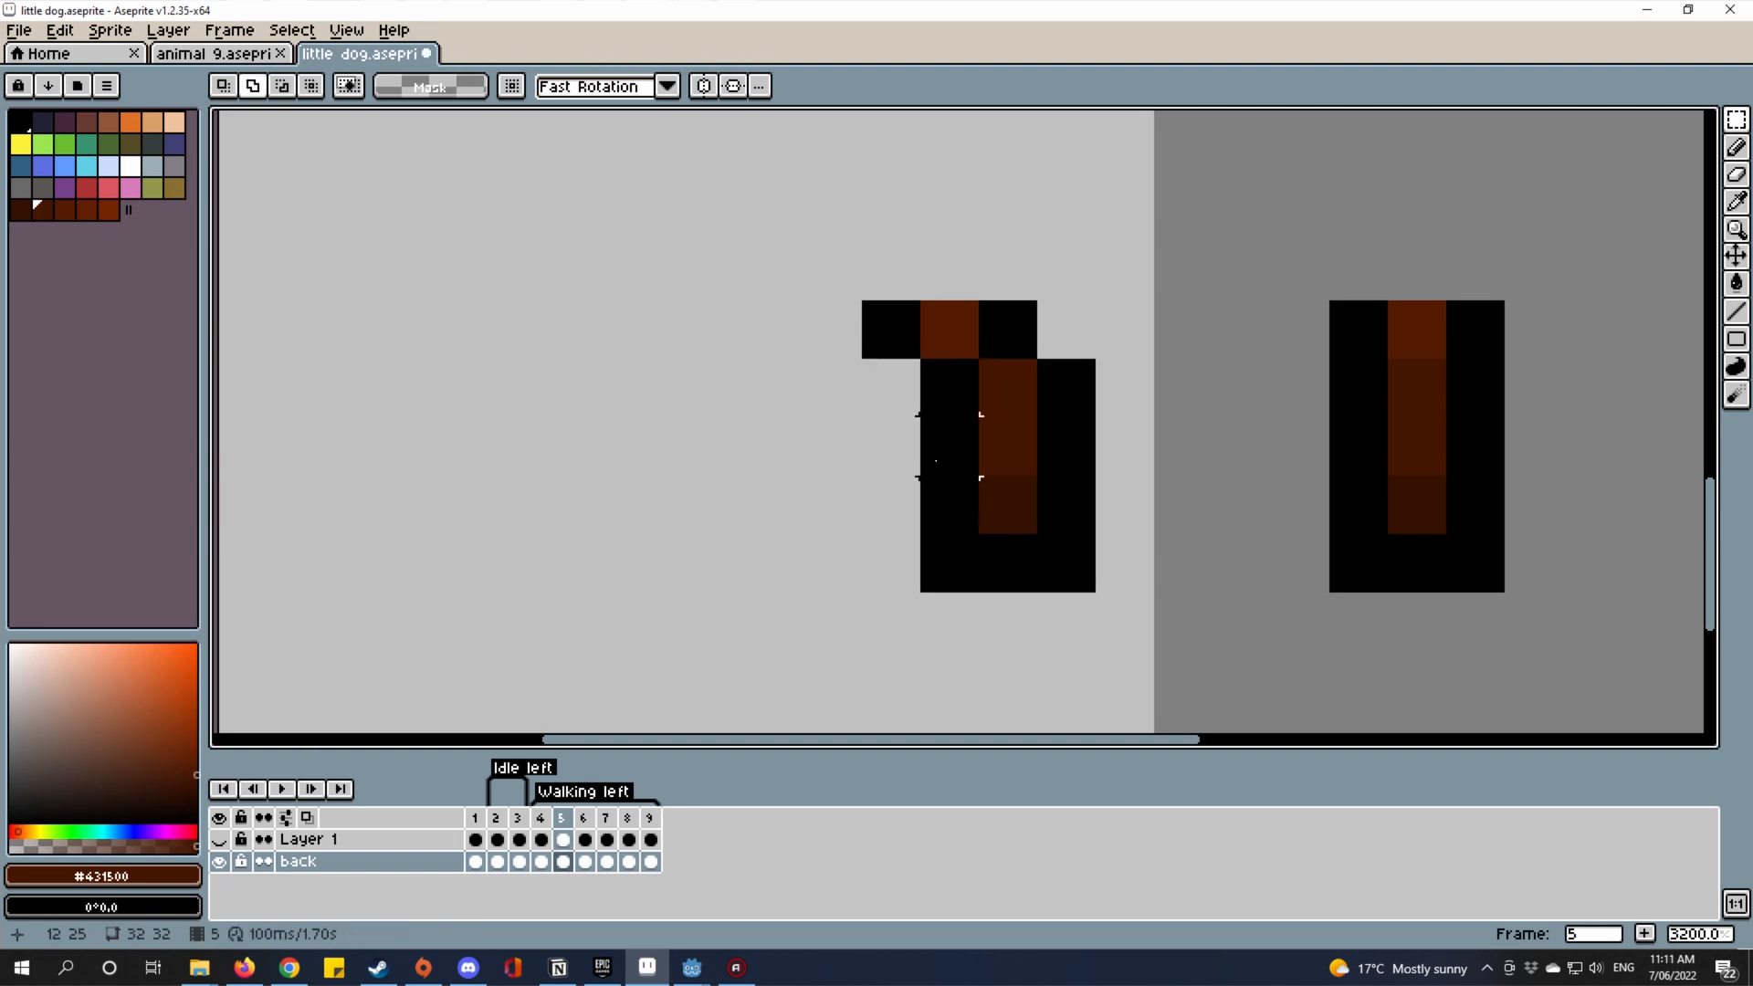
Shift the lowest three rows of the back layer's front leg one more pixel right in frame 5.
{"action": "left_click_drag", "start_coordinate": [949, 446], "coordinate": [1132, 578]}
{"action": "key", "text": "ctrl+d"}
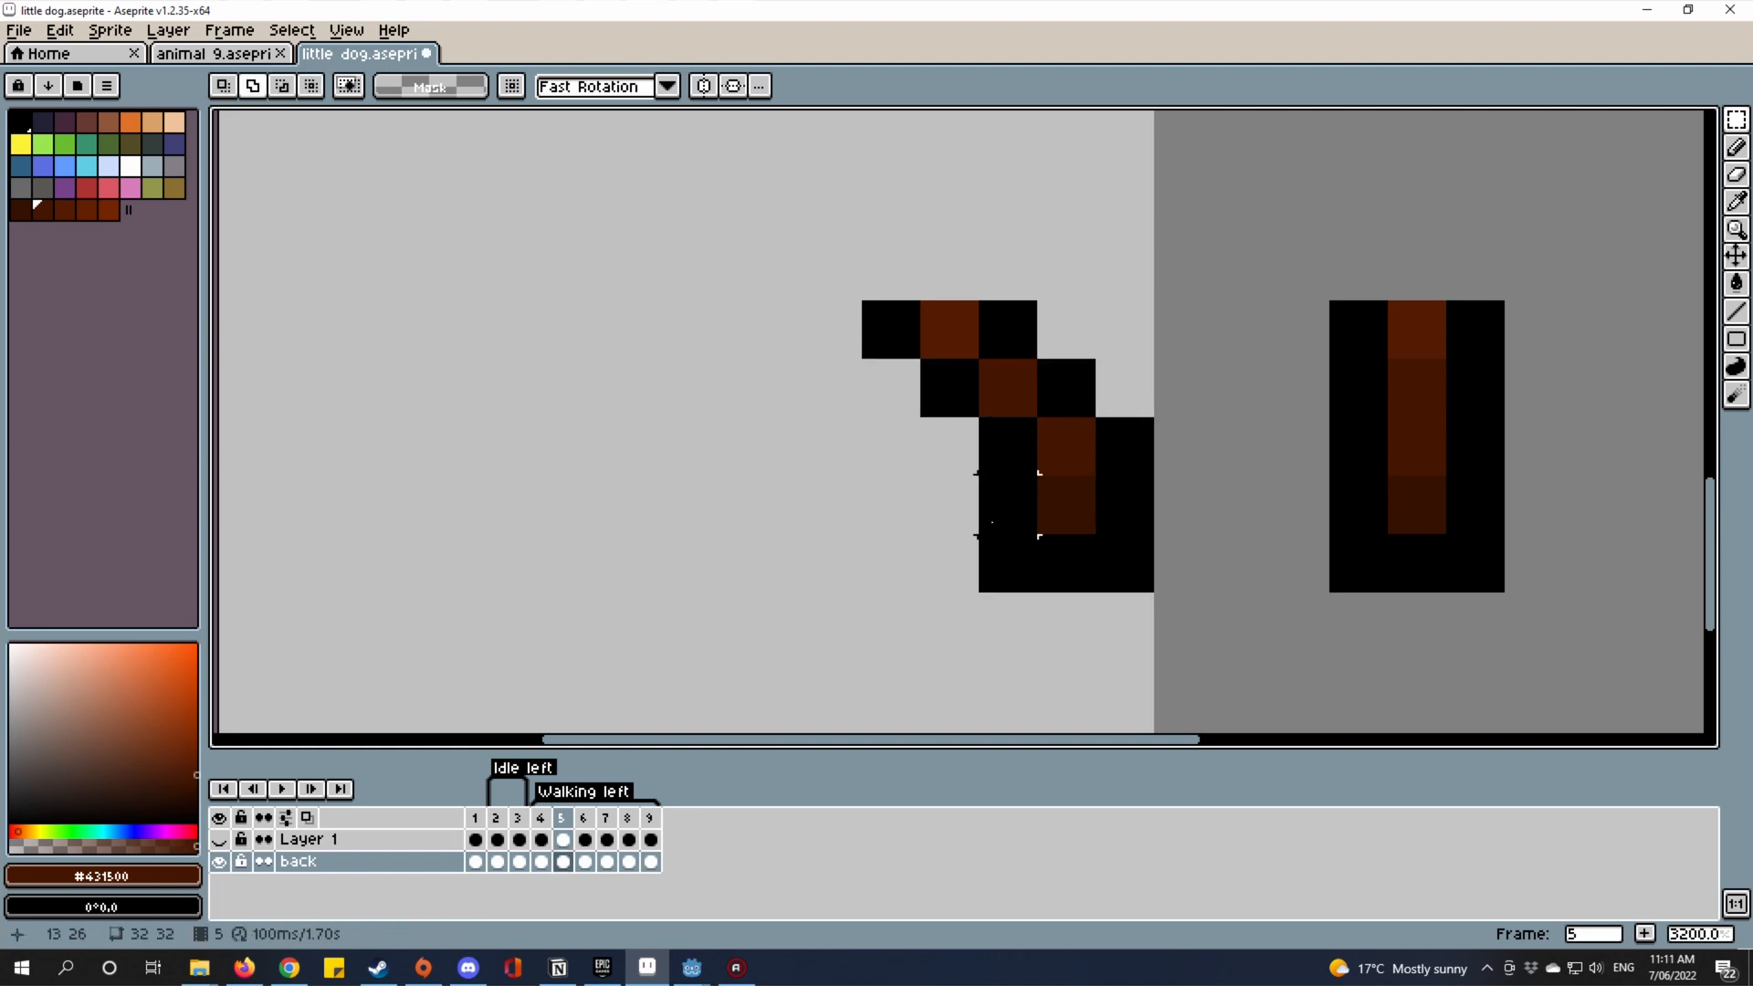
{"action": "left_click_drag", "start_coordinate": [979, 475], "coordinate": [1066, 563]}
{"action": "key", "text": "ctrl+d"}
Slant the back layer's hind leg in frame 5, shifting everything below its top row one pixel left and the lowest three rows another pixel left.
{"action": "left_click_drag", "start_coordinate": [1358, 388], "coordinate": [1367, 554]}
{"action": "left_click_drag", "start_coordinate": [1411, 544], "coordinate": [1364, 544]}
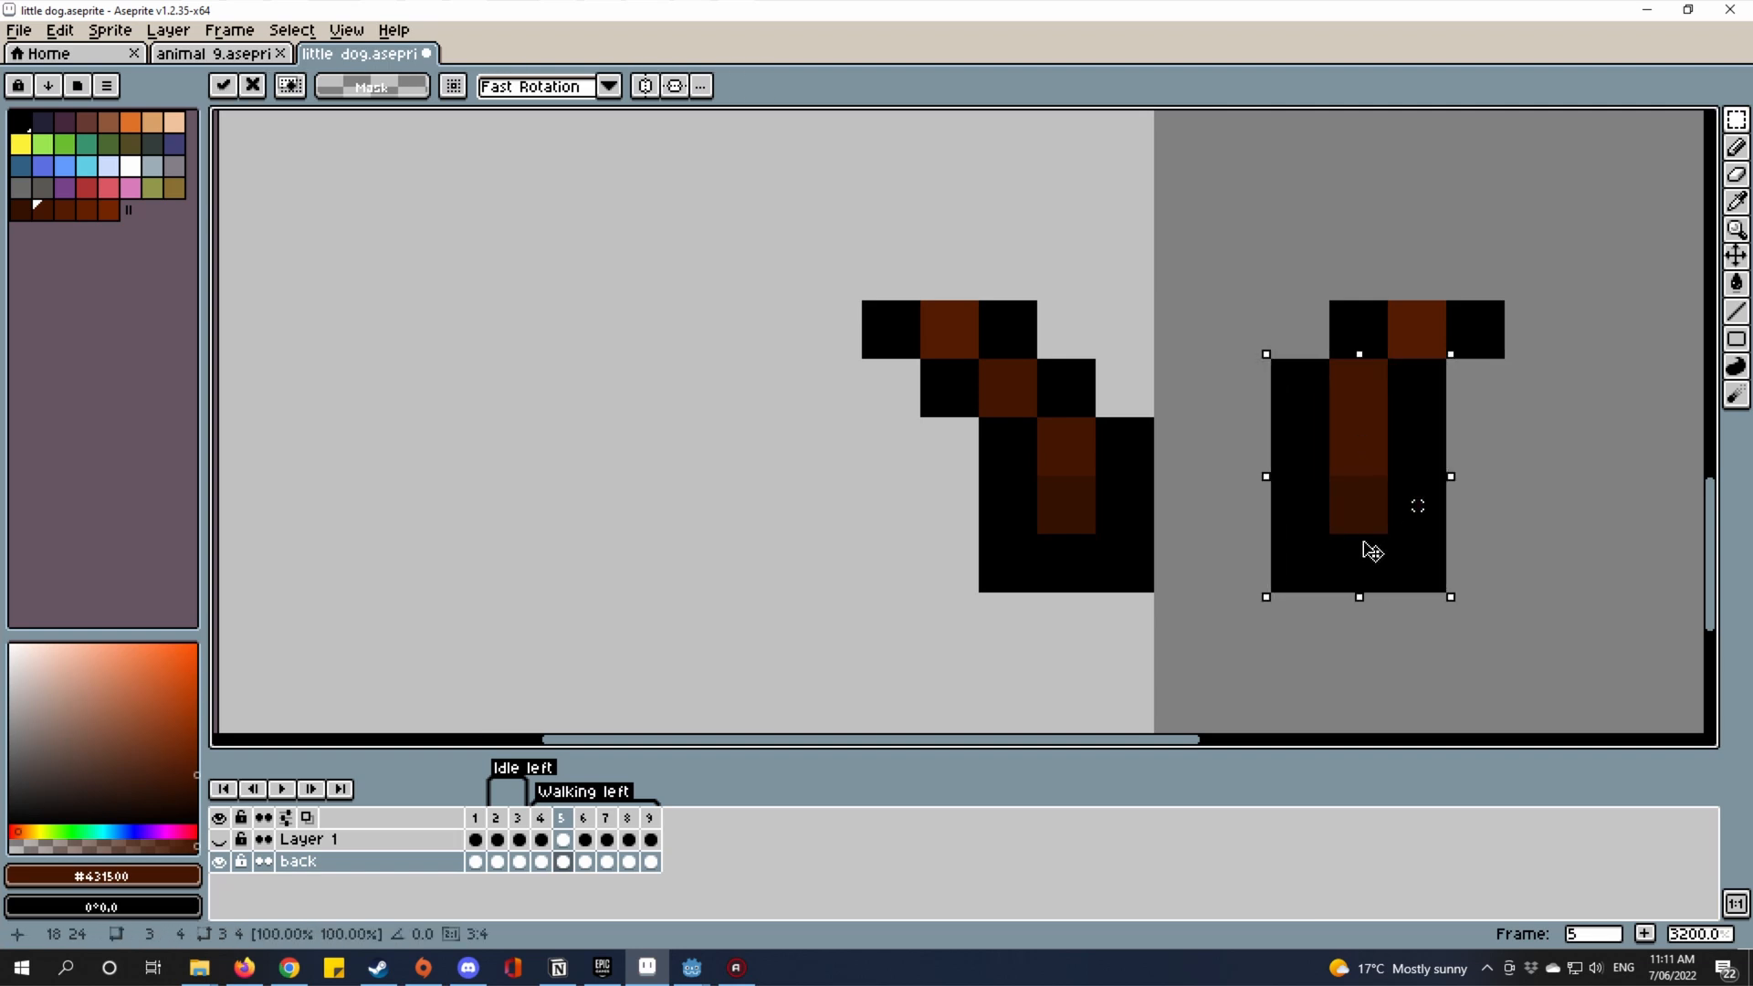
{"action": "key", "text": "ctrl+d"}
{"action": "left_click_drag", "start_coordinate": [1415, 445], "coordinate": [1344, 554]}
{"action": "right_click", "coordinate": [1345, 554]}
{"action": "left_click_drag", "start_coordinate": [1417, 505], "coordinate": [1360, 505]}
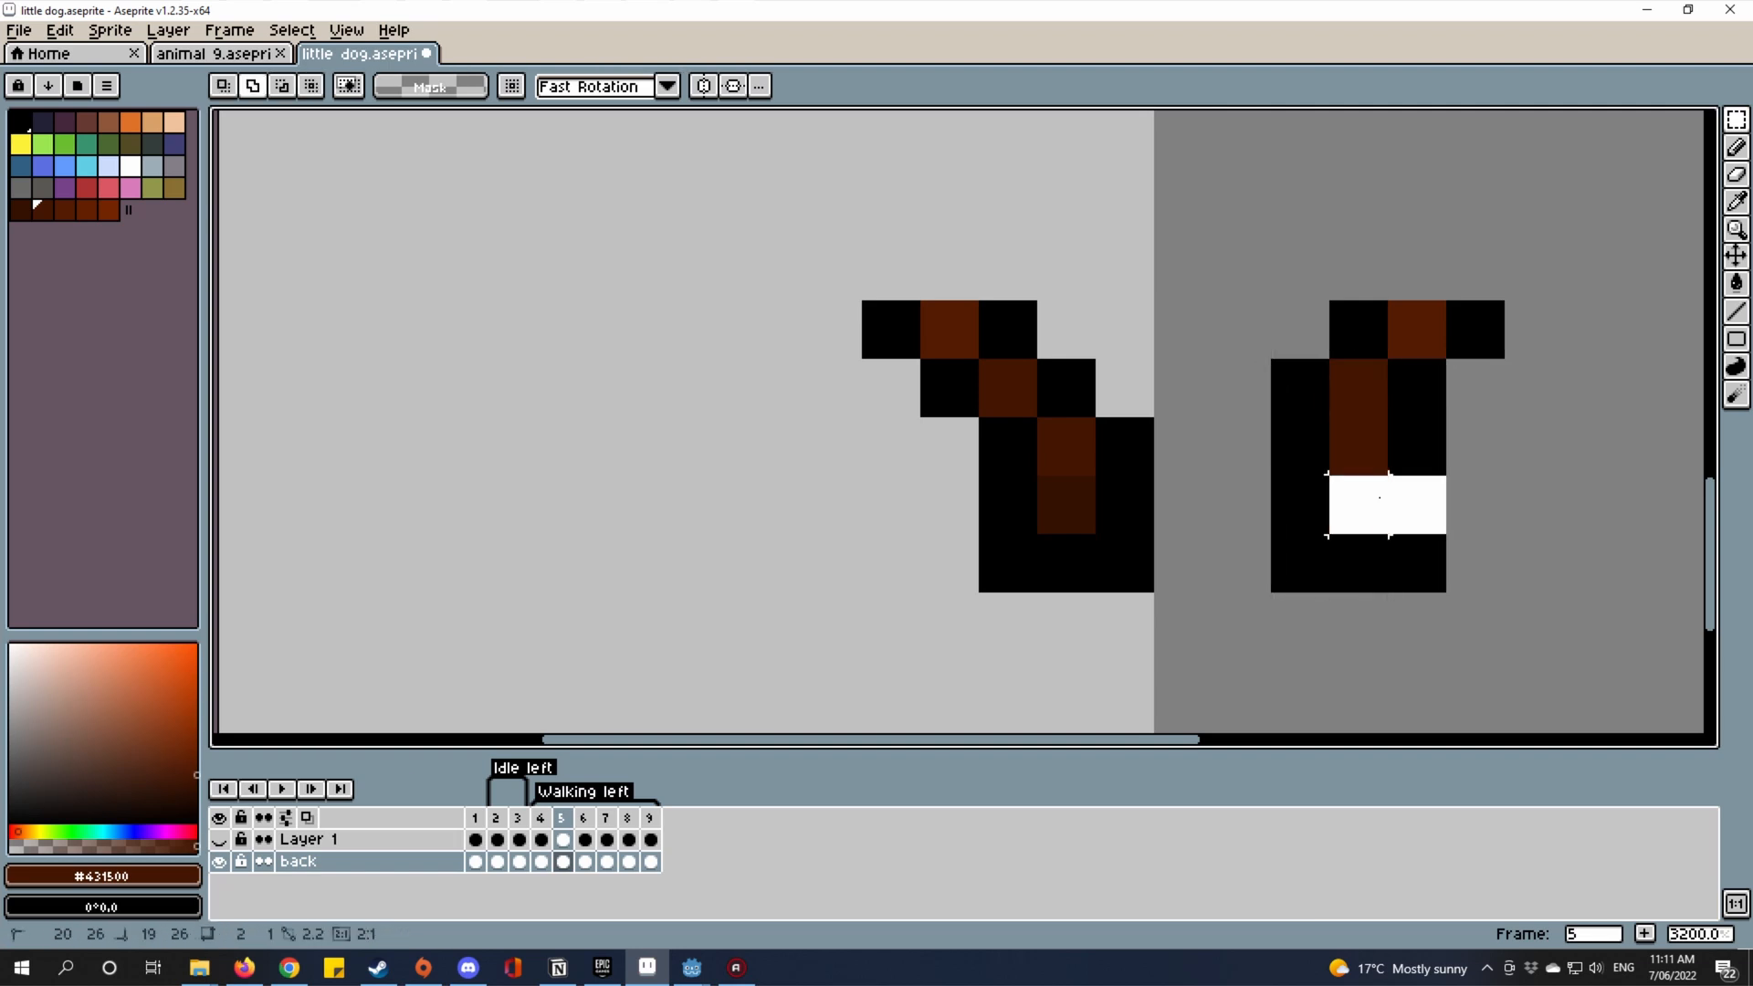
{"action": "right_click", "coordinate": [1360, 505]}
{"action": "left_click_drag", "start_coordinate": [1415, 446], "coordinate": [1322, 560]}
{"action": "left_click_drag", "start_coordinate": [1355, 567], "coordinate": [1299, 567]}
{"action": "key", "text": "ctrl+d"}
{"action": "scroll", "coordinate": [1339, 506], "scroll_direction": "down", "scroll_amount": 2}
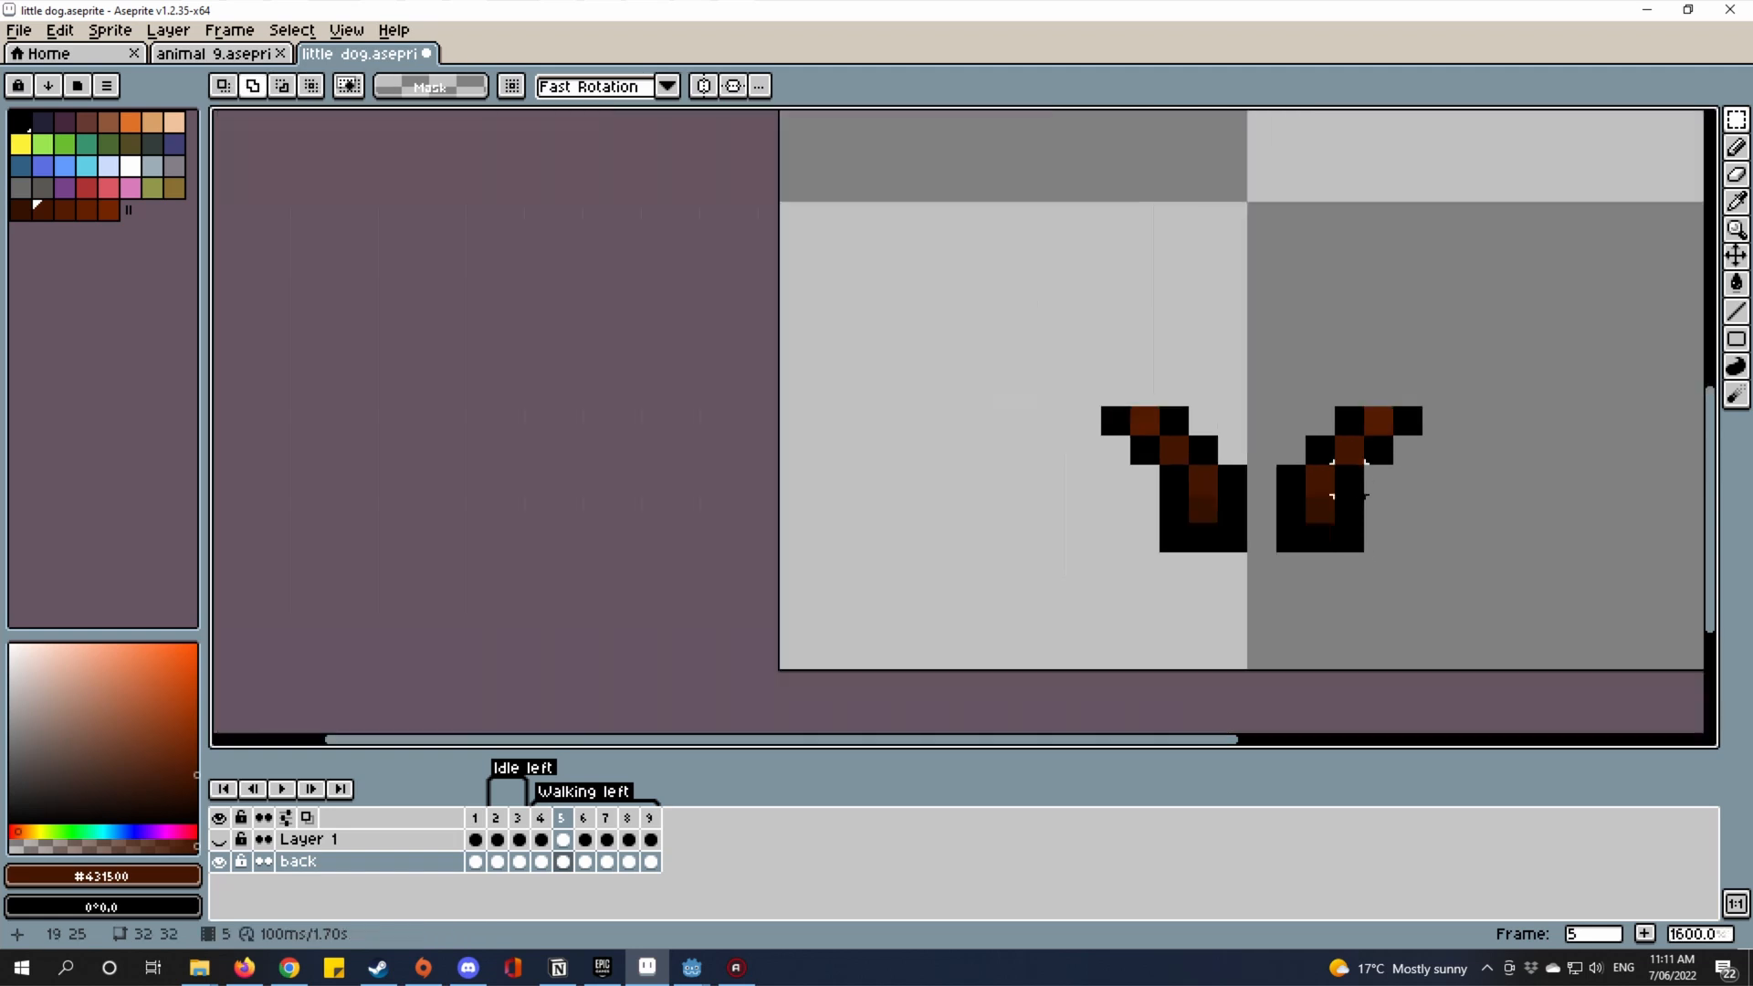
Thicken the back layer's slanted hind leg in frame 5 with brown #431500 pixels on its right side and a black outline around them.
{"action": "scroll", "coordinate": [1373, 474], "scroll_direction": "up", "scroll_amount": 2}
{"action": "left_click_drag", "start_coordinate": [1361, 454], "coordinate": [1265, 394]}
{"action": "key", "text": "i"}
{"action": "key", "text": "b"}
{"action": "left_click", "coordinate": [1227, 408]}
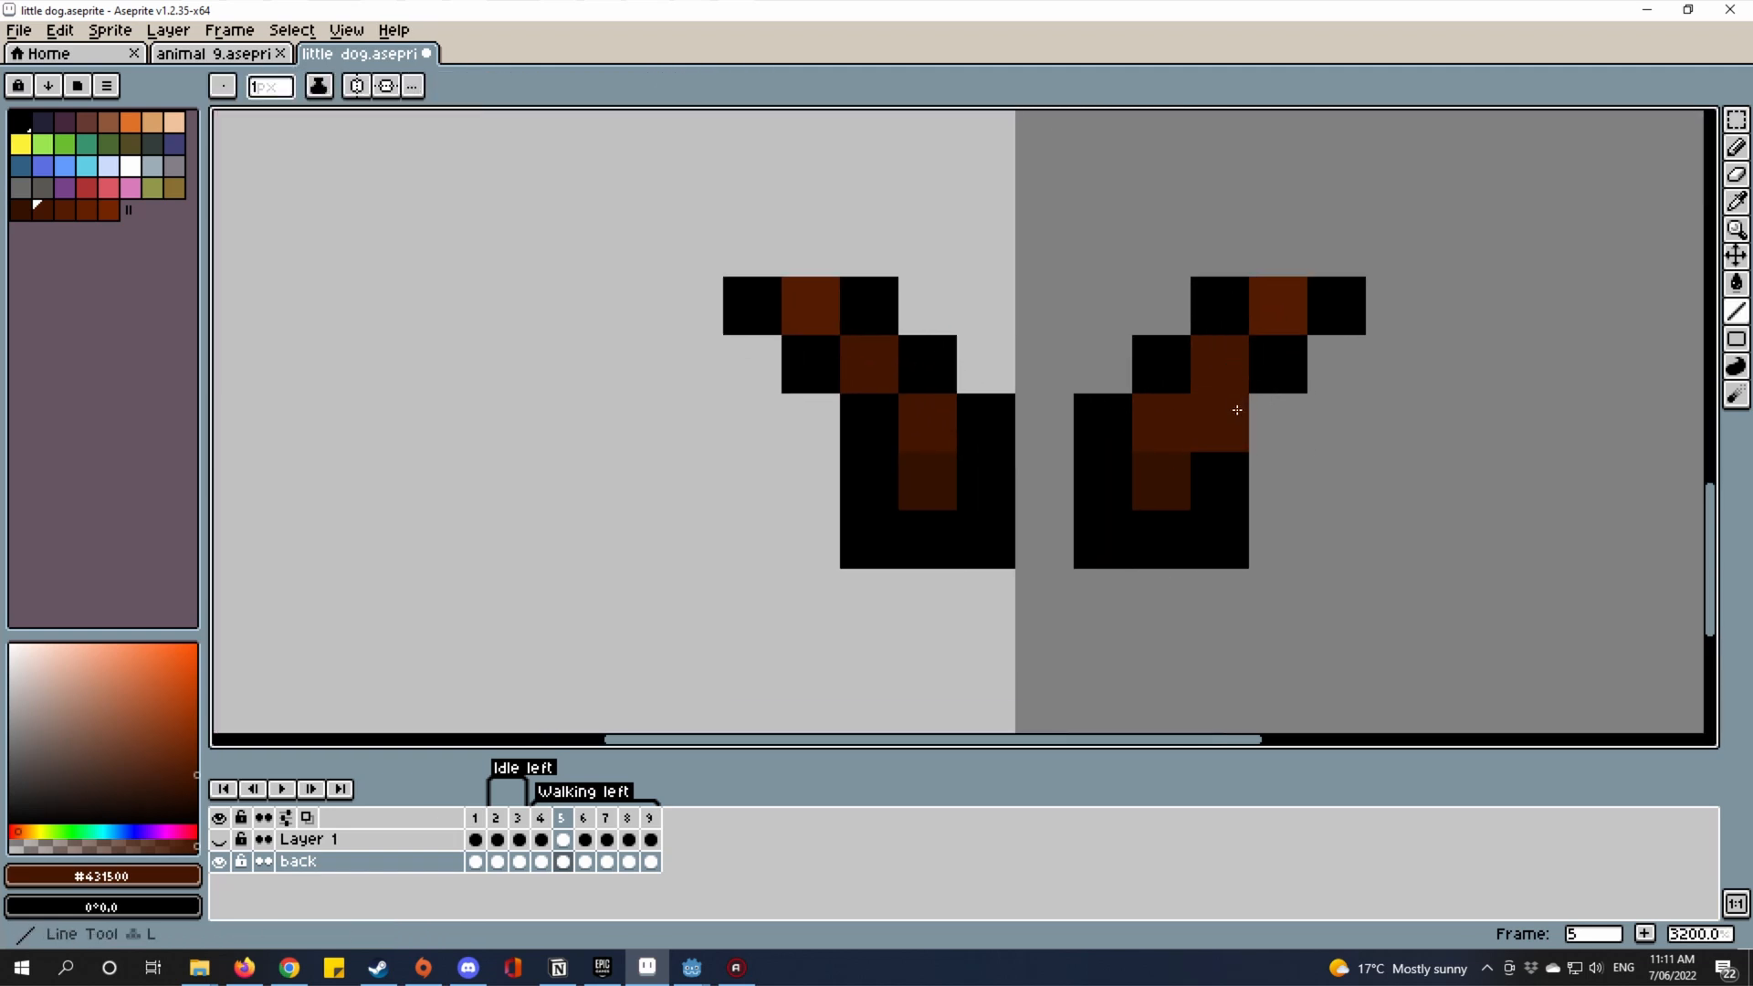
{"action": "key", "text": "i"}
{"action": "key", "text": "l"}
{"action": "left_click", "coordinate": [1268, 348]}
{"action": "key", "text": "i"}
{"action": "left_click", "coordinate": [1340, 305]}
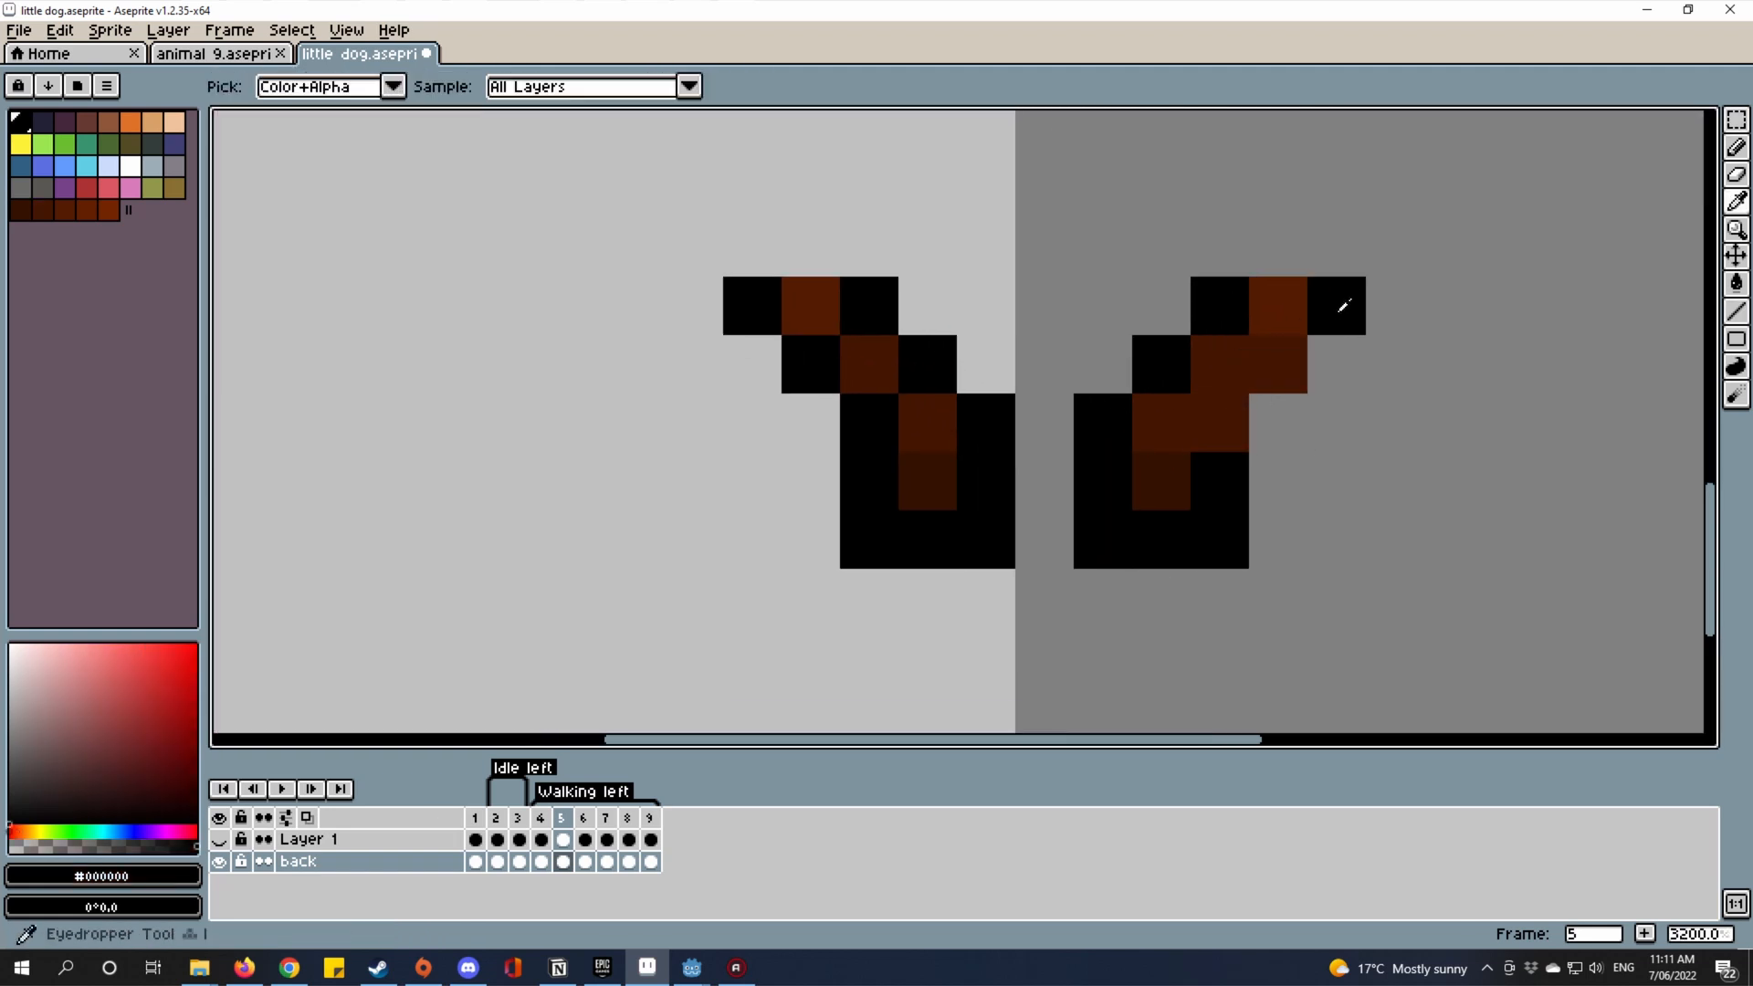
{"action": "key", "text": "l"}
{"action": "mouse_move", "coordinate": [1333, 356]}
{"action": "left_mouse_down"}
{"action": "mouse_move", "coordinate": [1256, 411]}
{"action": "mouse_move", "coordinate": [1560, 452]}
{"action": "left_mouse_up"}
{"action": "key", "text": "i"}
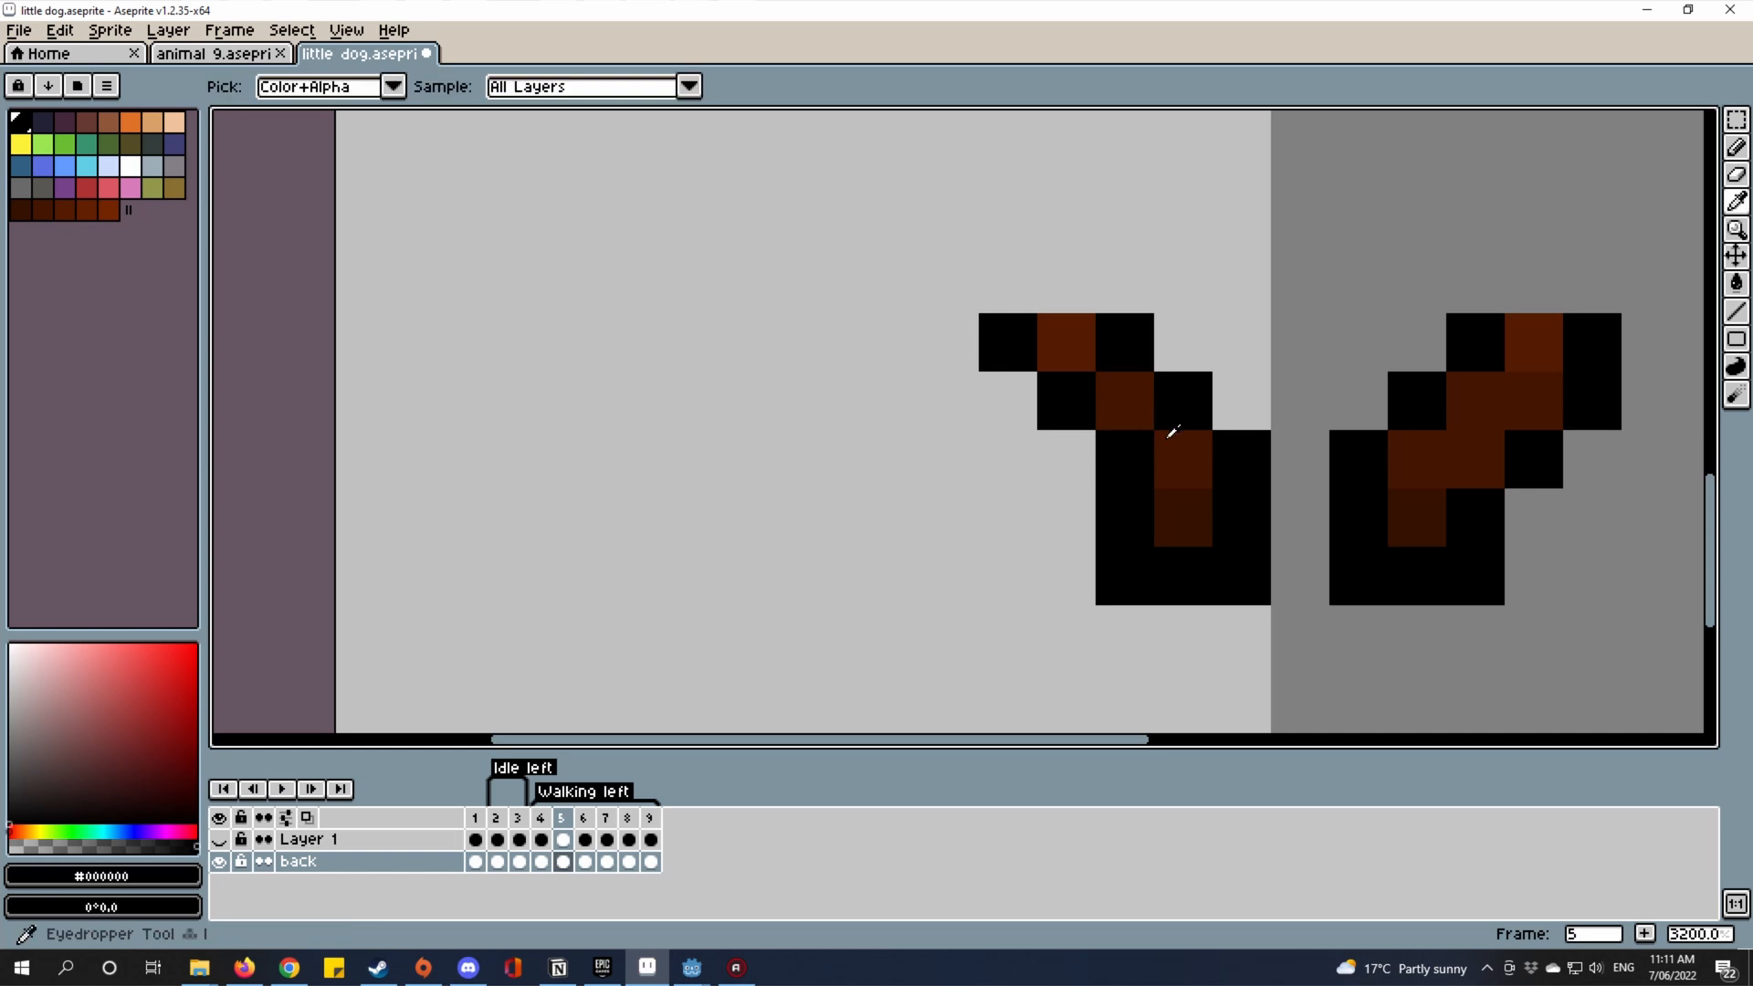
Thicken the back layer's slanted front leg in frame 5 with brown pixels on its left side and a black outline around them.
{"action": "left_click", "coordinate": [1126, 440]}
{"action": "key", "text": "l"}
{"action": "left_click", "coordinate": [1070, 404]}
{"action": "key", "text": "i"}
{"action": "left_click", "coordinate": [989, 356]}
{"action": "key", "text": "l"}
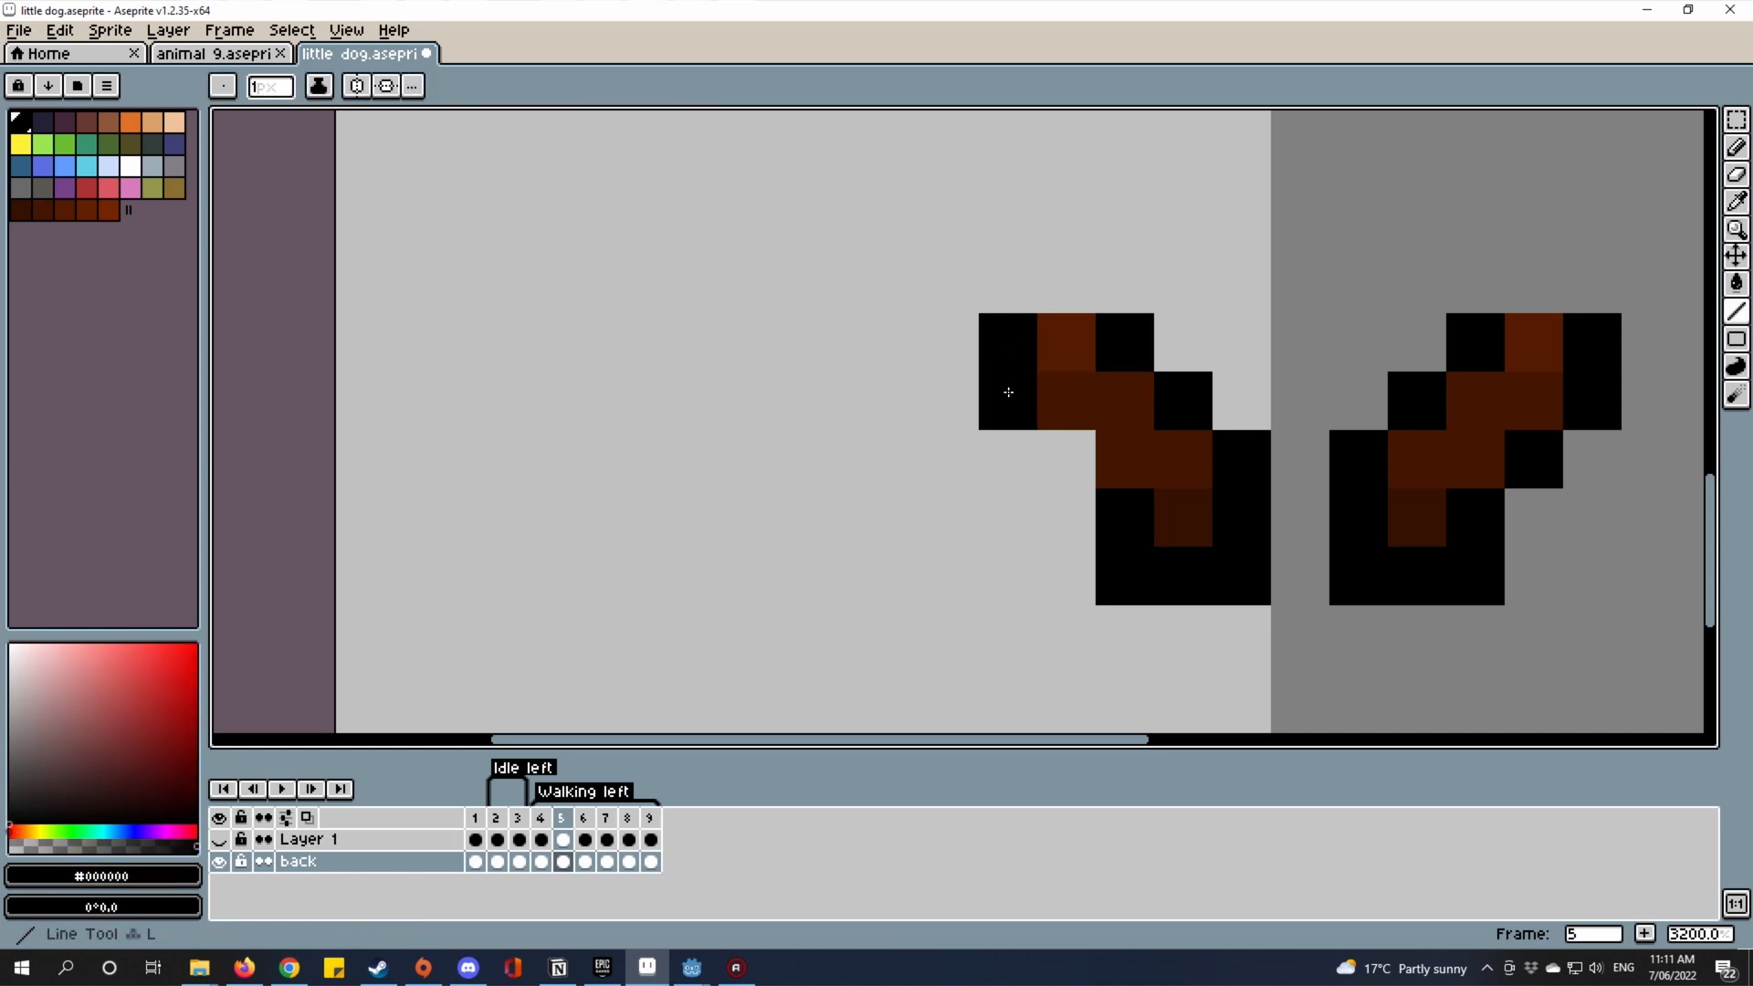
{"action": "left_click", "coordinate": [1066, 459]}
{"action": "scroll", "coordinate": [1487, 517], "scroll_direction": "down", "scroll_amount": 5}
{"action": "scroll", "coordinate": [1487, 517], "scroll_direction": "up", "scroll_amount": 4}
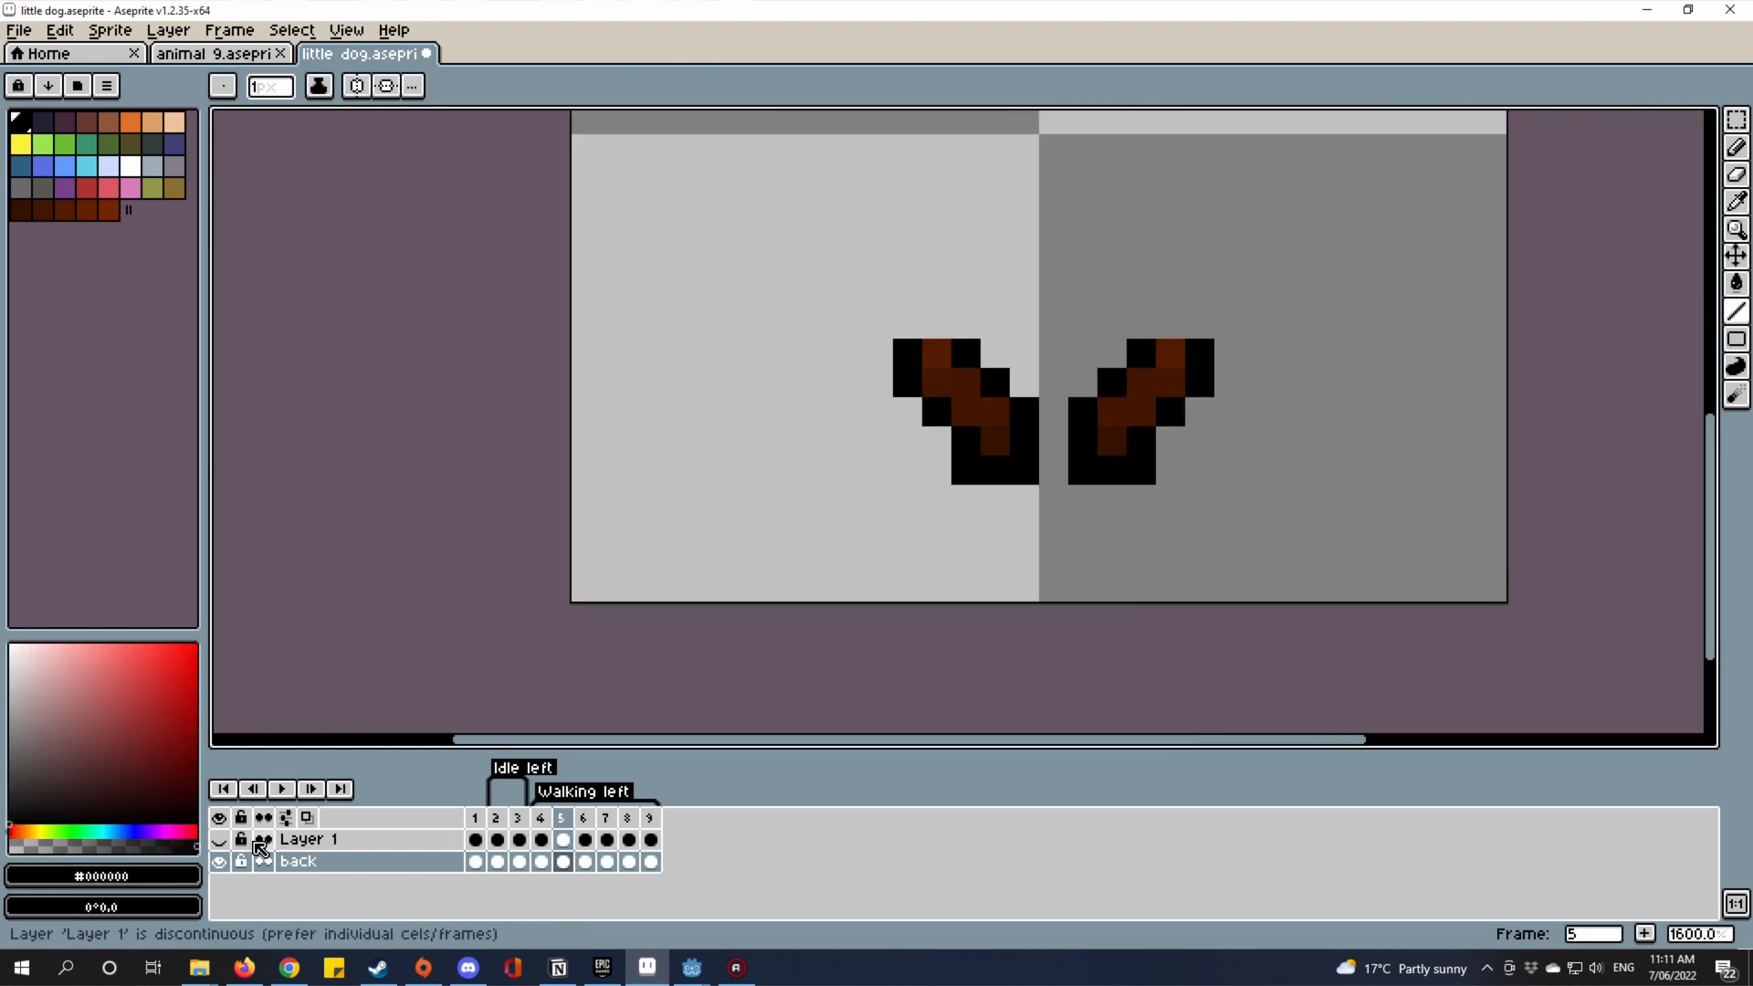
Show Layer 1 again to check the back legs against the whole dog in frame 5.
{"action": "left_click", "coordinate": [219, 839]}
{"action": "scroll", "coordinate": [1285, 584], "scroll_direction": "down", "scroll_amount": 5}
{"action": "scroll", "coordinate": [1346, 557], "scroll_direction": "up", "scroll_amount": 3}
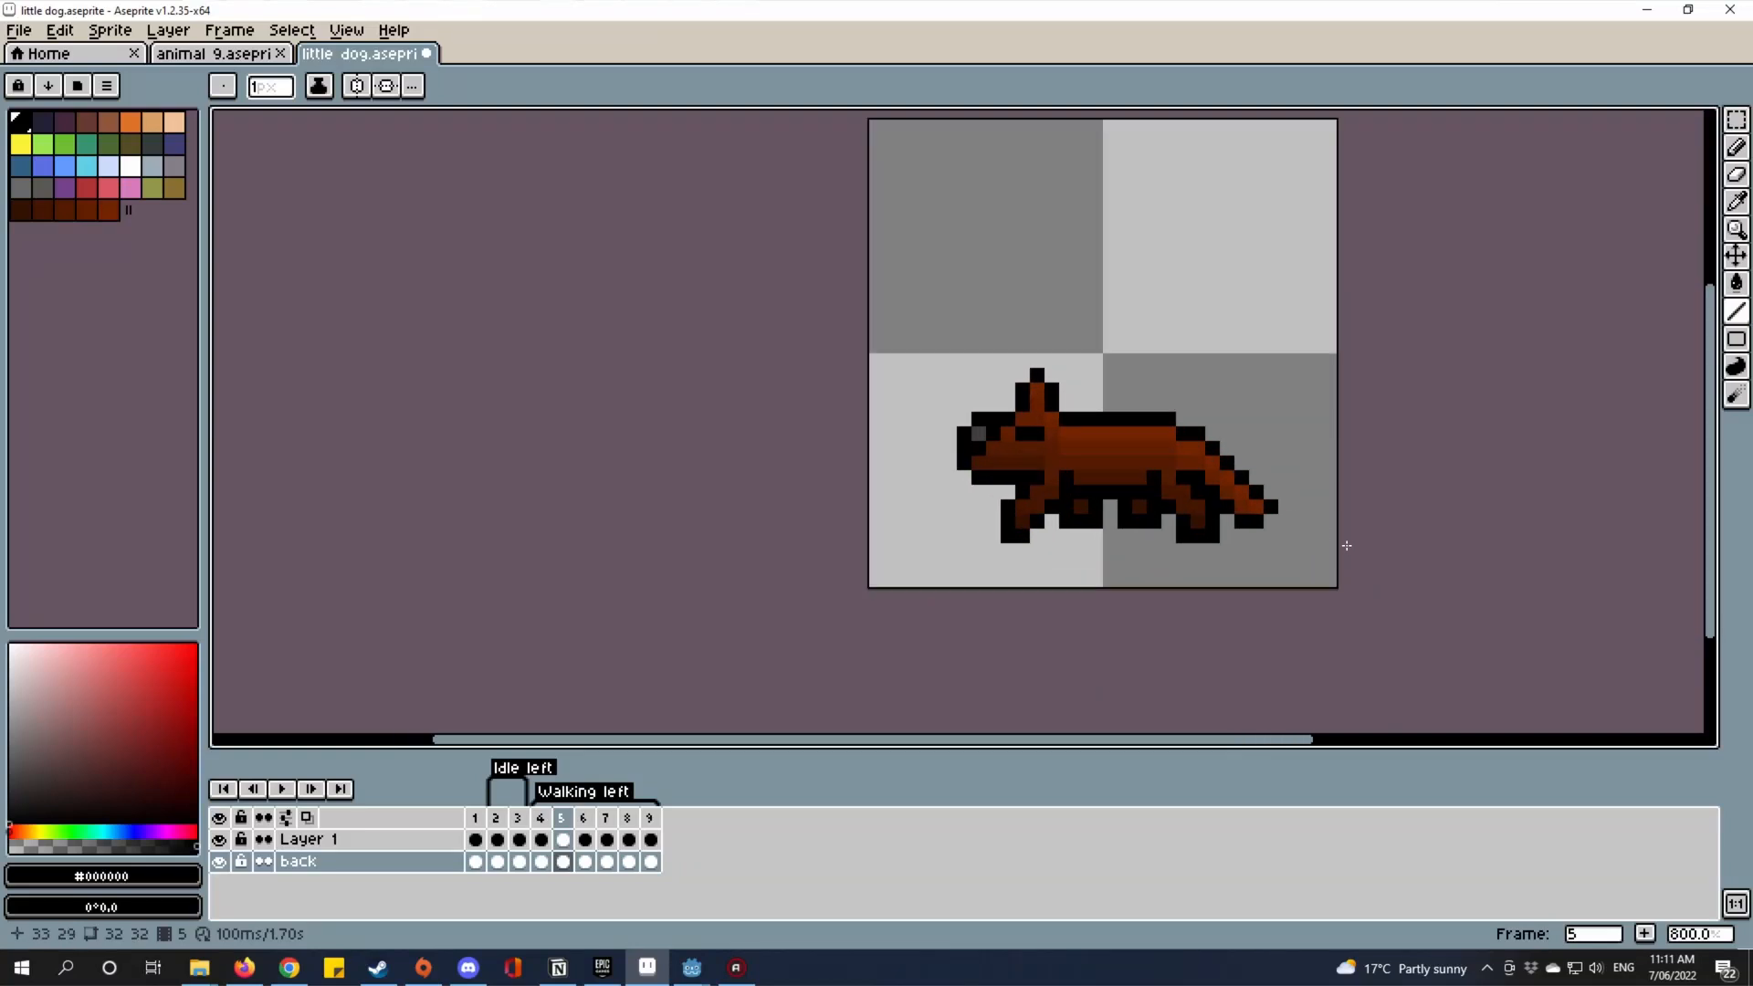
{"action": "scroll", "coordinate": [1018, 493], "scroll_direction": "up", "scroll_amount": 2}
{"action": "left_click_drag", "start_coordinate": [1001, 567], "coordinate": [874, 581]}
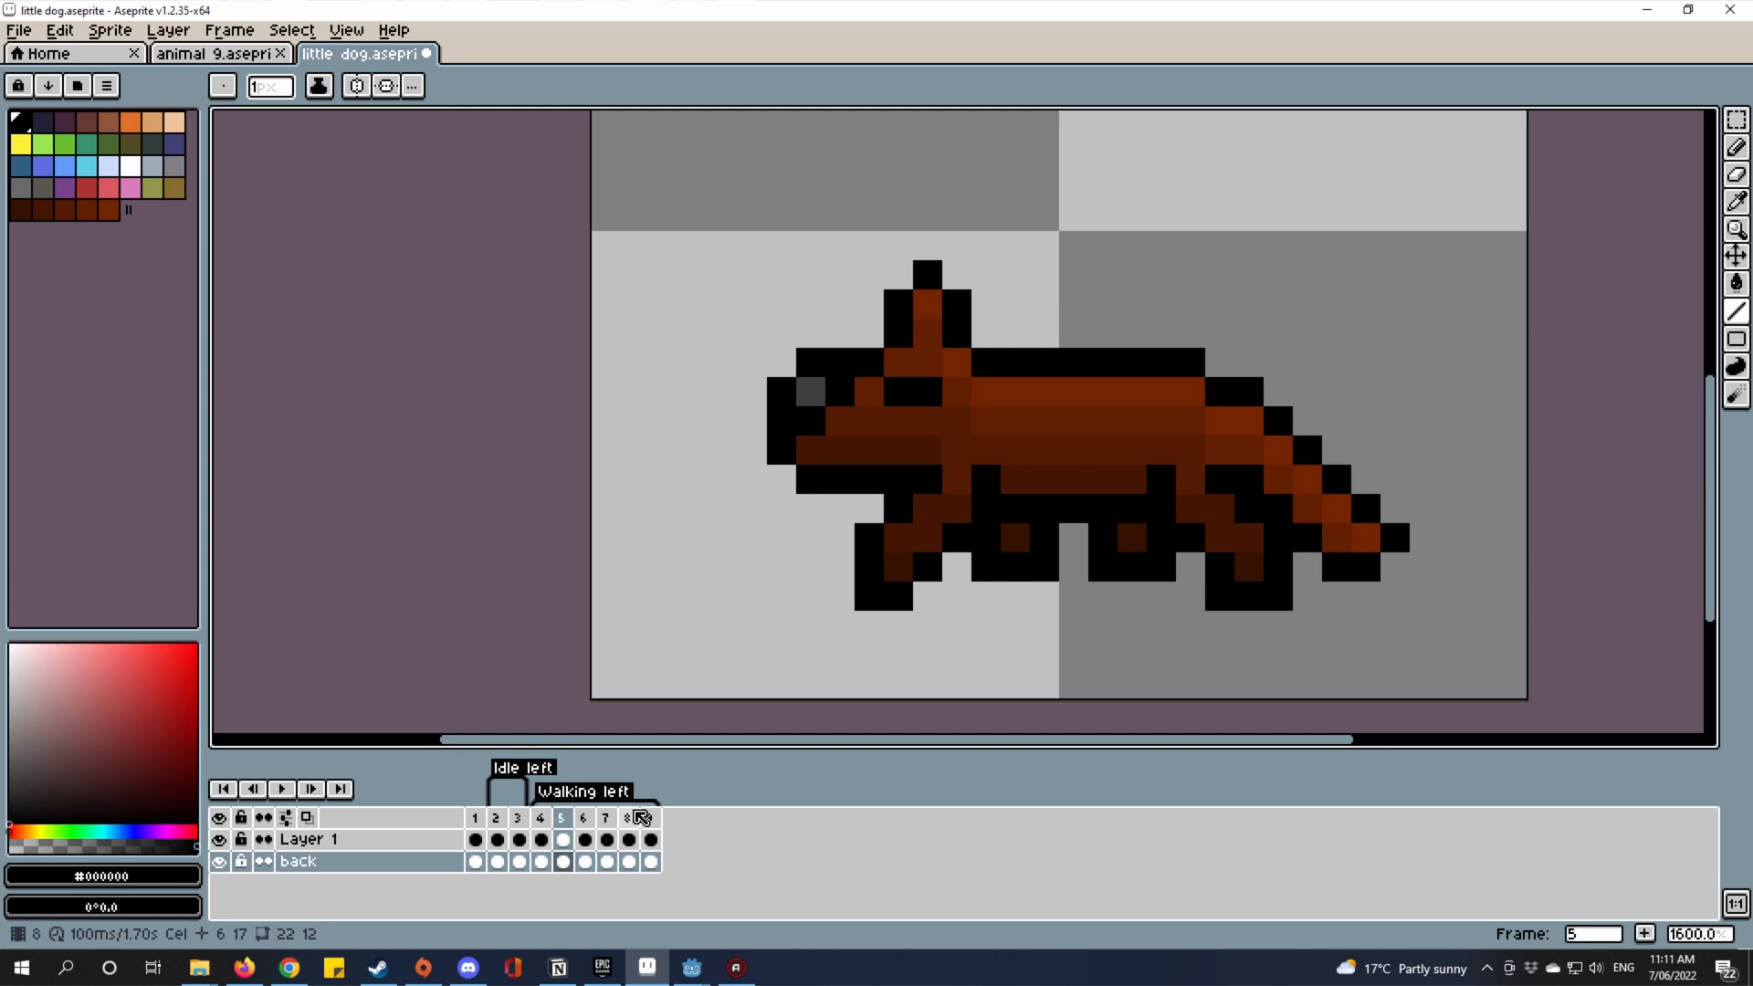
Compare the leg poses in frames 8 and 5, checking frame 5 with and without Layer 1.
{"action": "left_click", "coordinate": [640, 817]}
{"action": "scroll", "coordinate": [1065, 504], "scroll_direction": "up", "scroll_amount": 2}
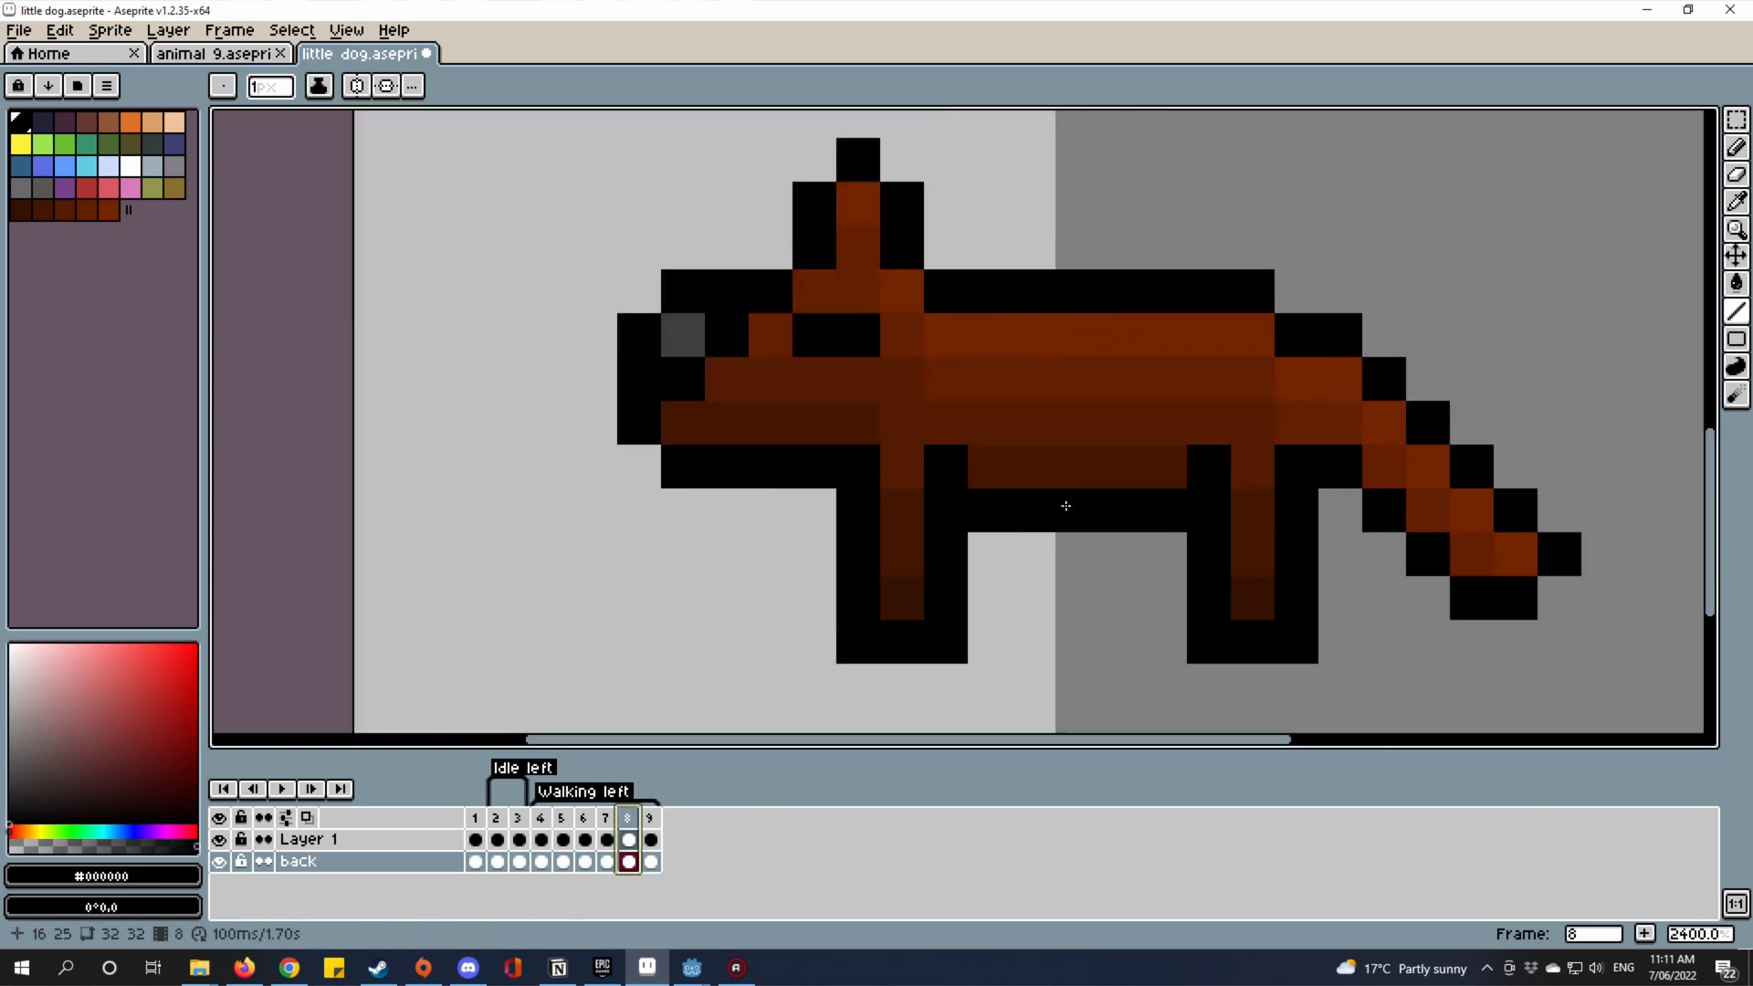
{"action": "left_click_drag", "start_coordinate": [1065, 505], "coordinate": [919, 454]}
{"action": "left_click", "coordinate": [565, 821]}
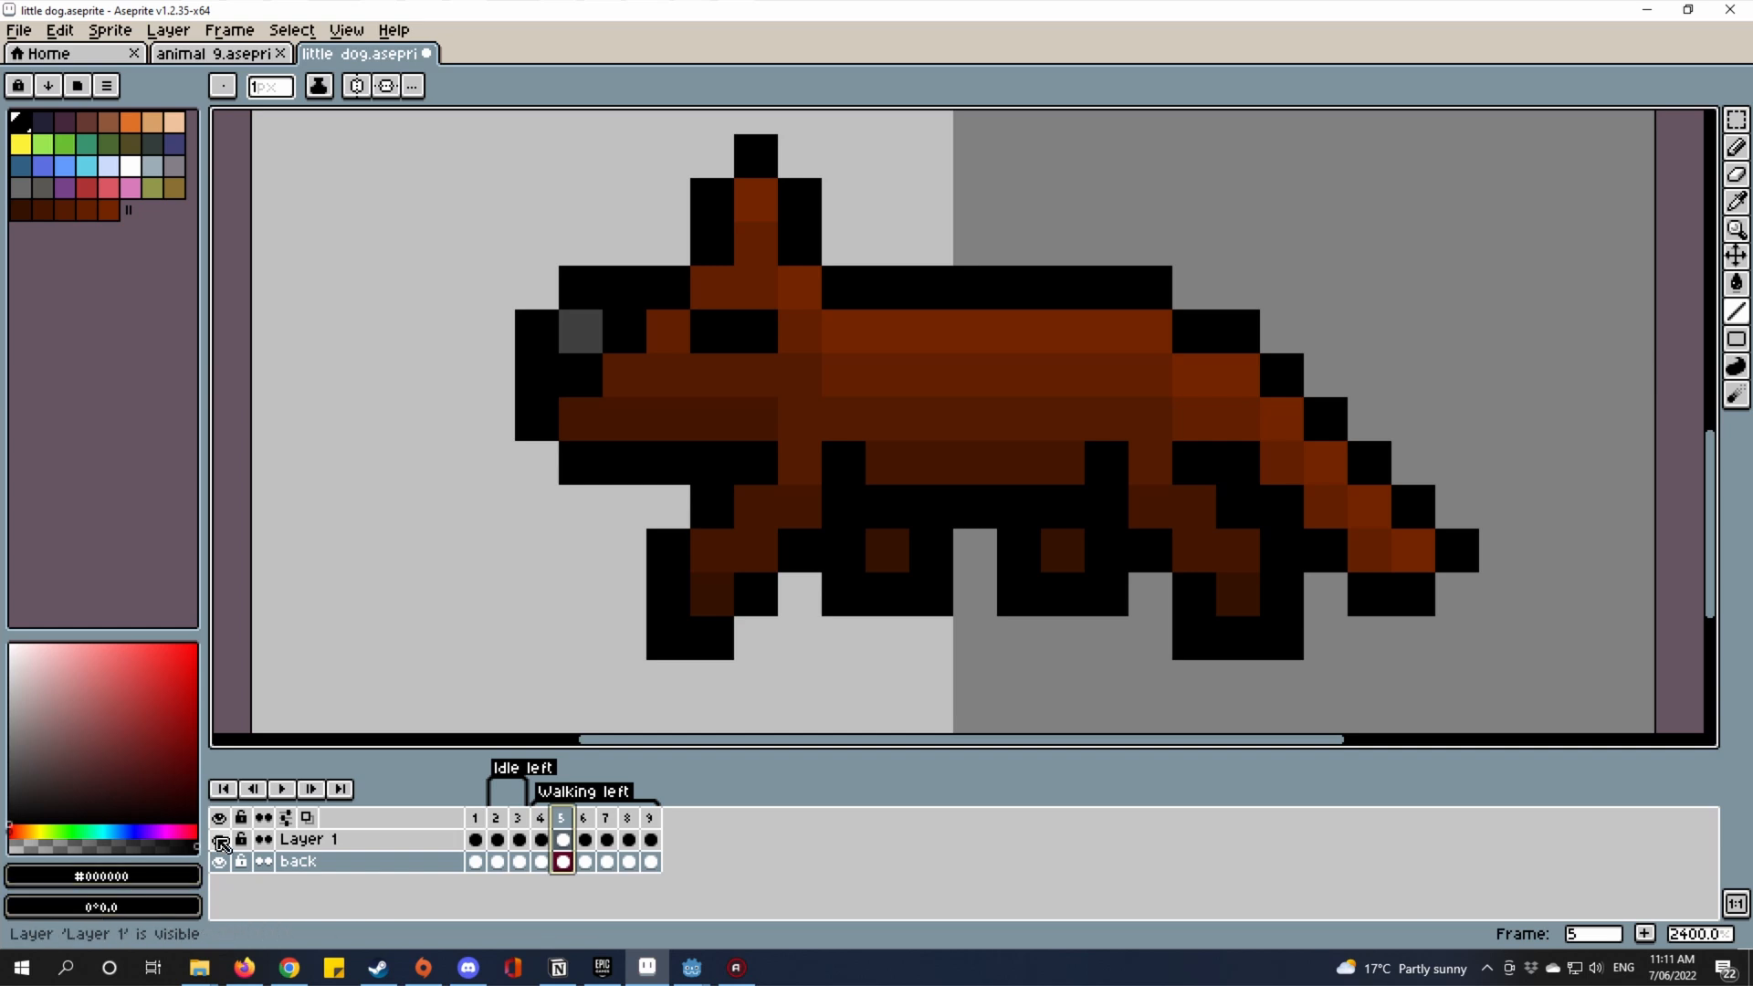
{"action": "left_click", "coordinate": [221, 841]}
{"action": "key", "text": "m"}
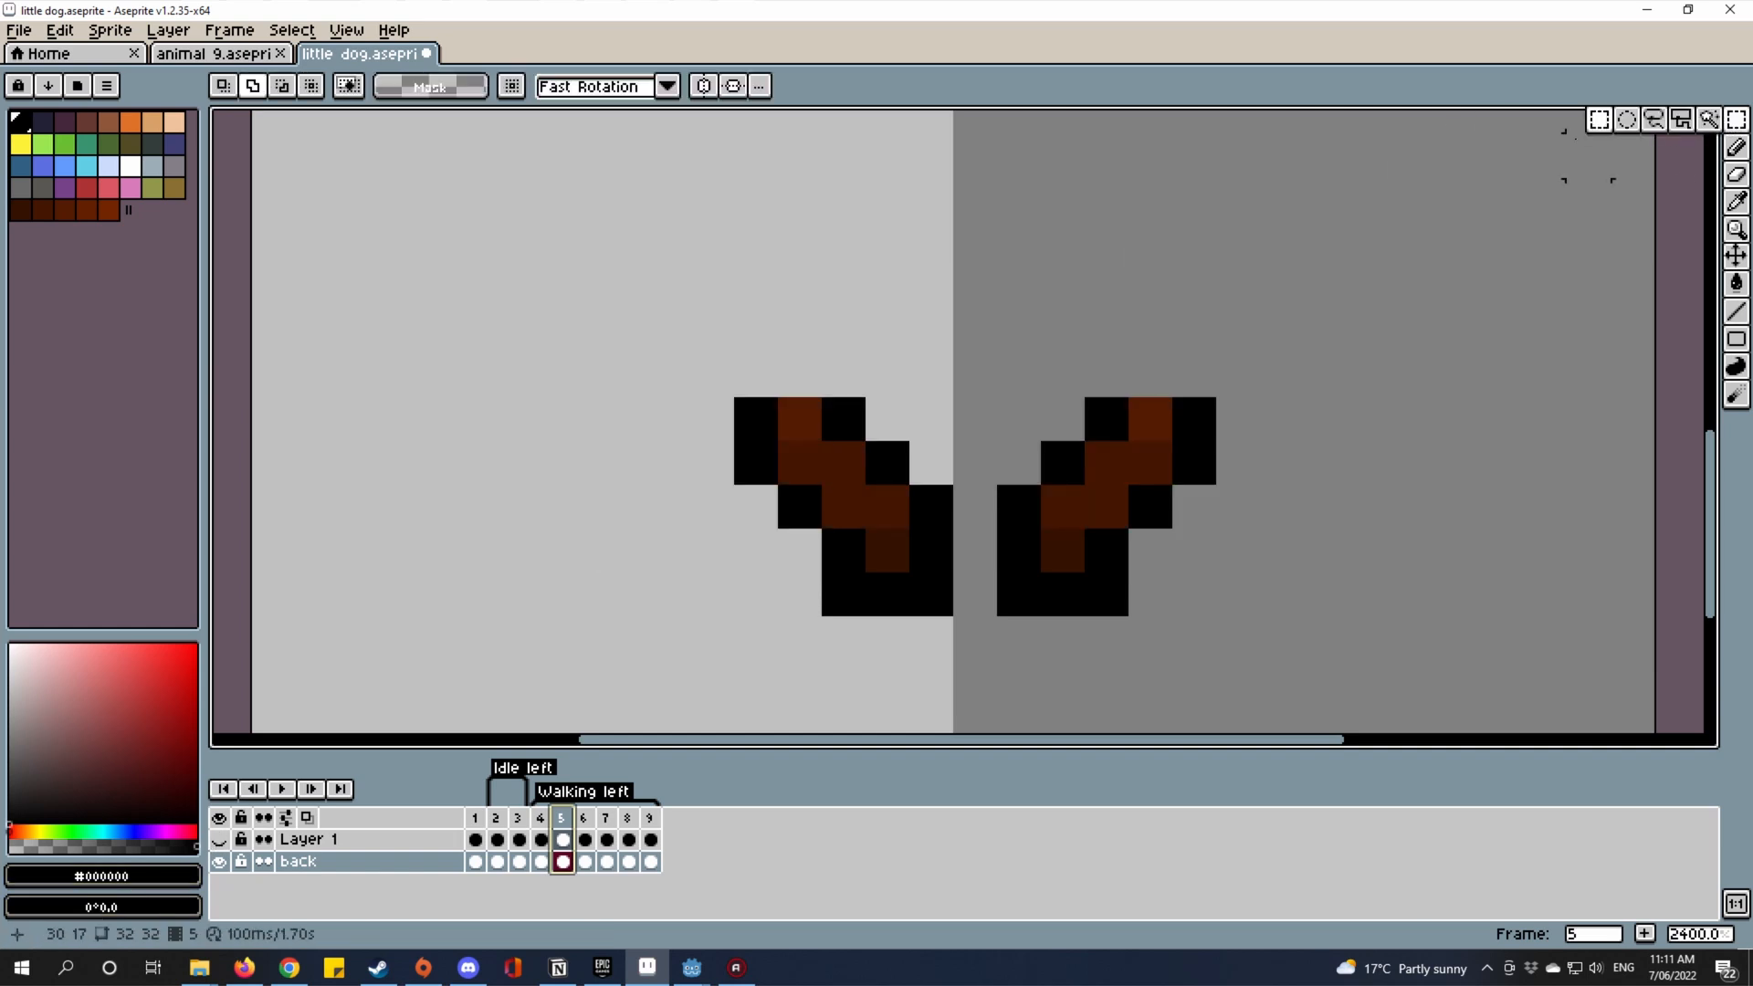
{"action": "left_click", "coordinate": [219, 839]}
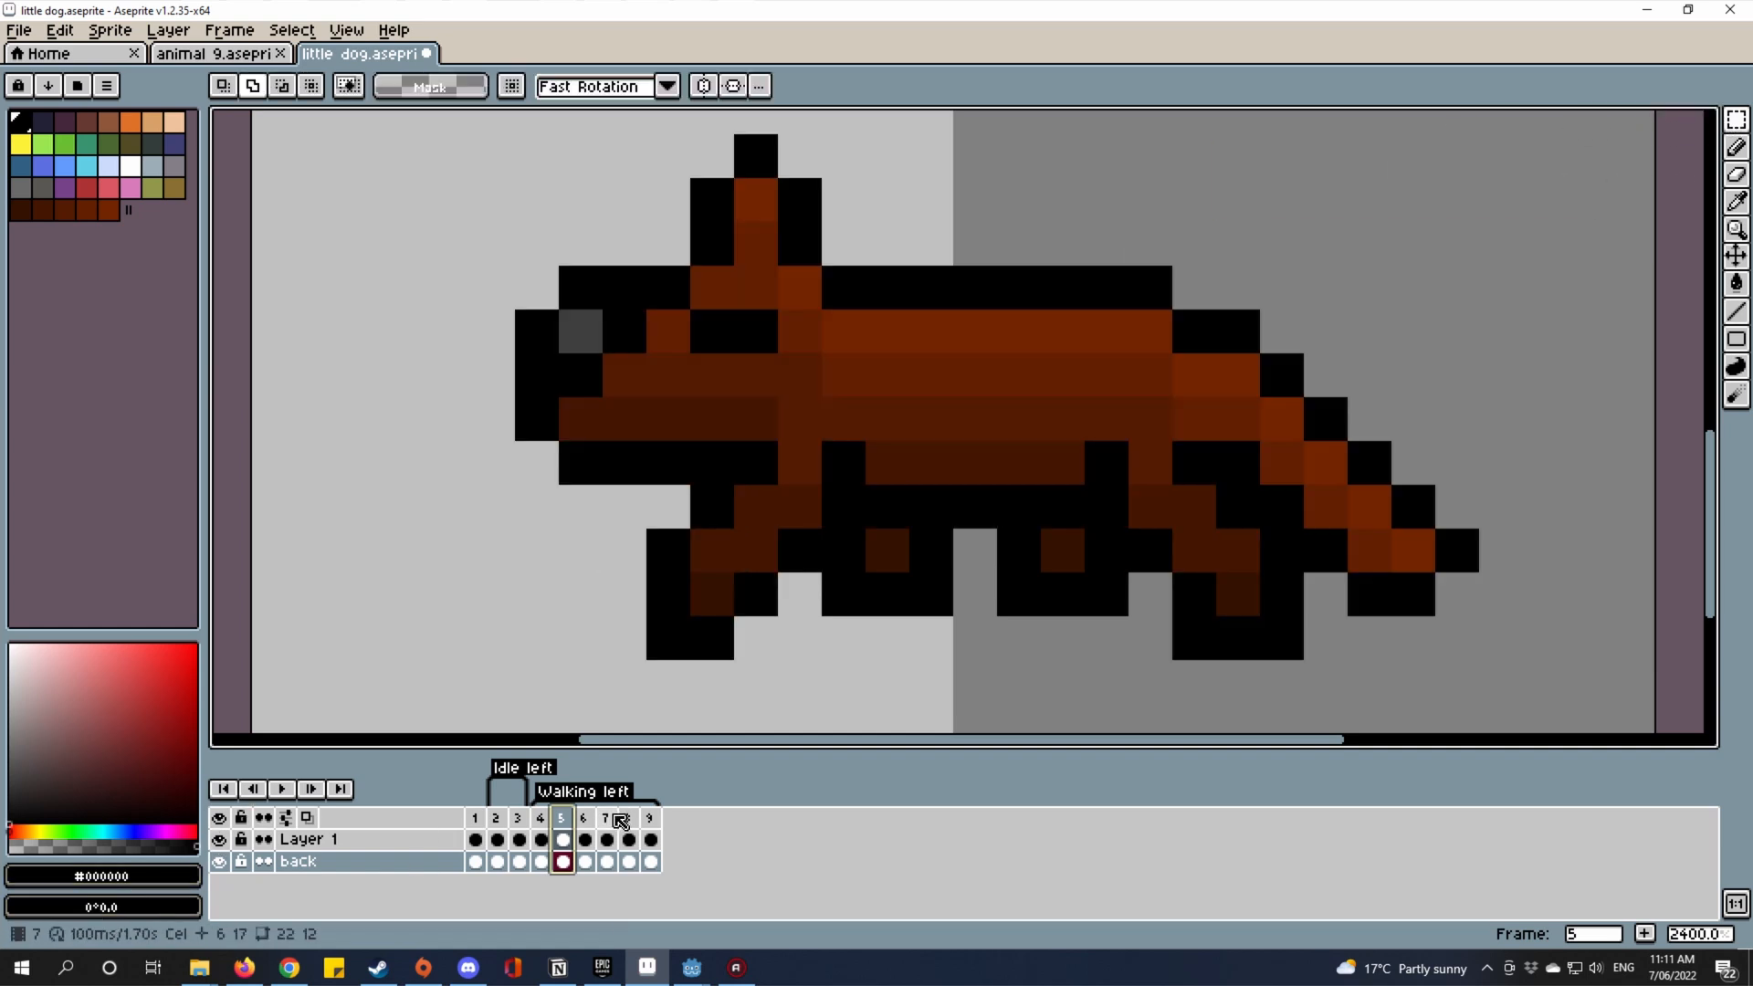
In Layer 1's frame 7, slant the front leg by shifting its lowest four rows one pixel right and the lowest three another pixel right.
{"action": "left_click", "coordinate": [612, 818]}
{"action": "left_click_drag", "start_coordinate": [1174, 528], "coordinate": [1205, 488]}
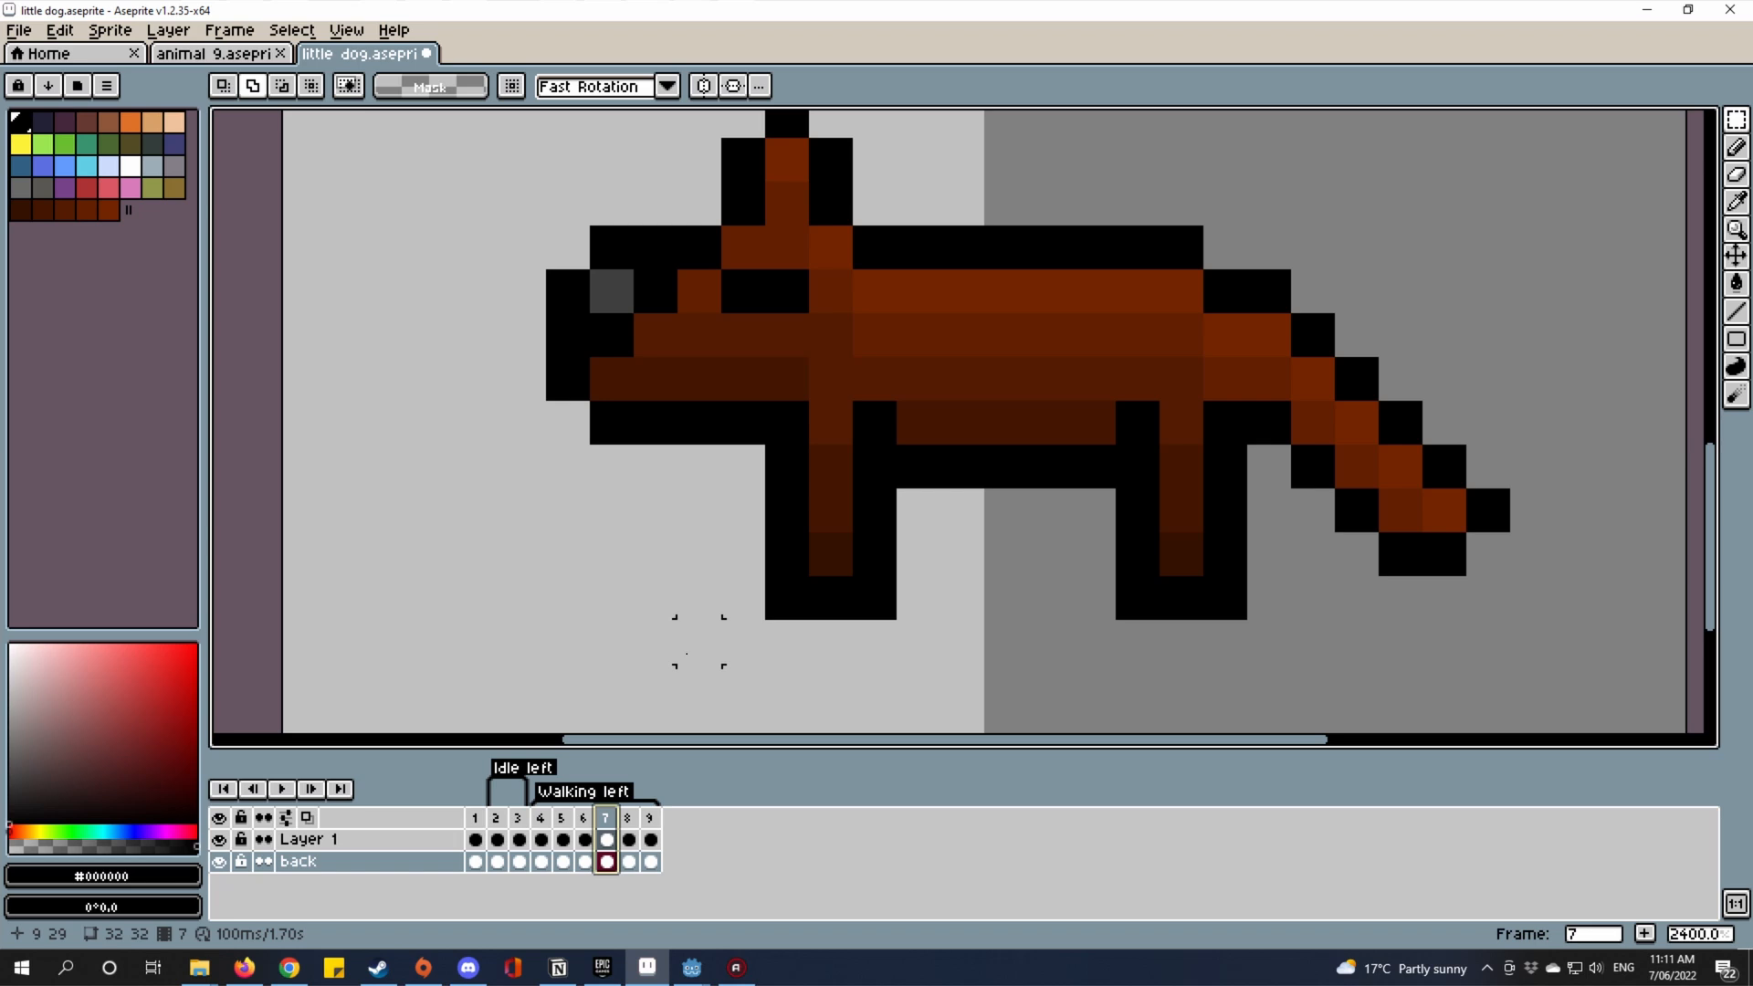
{"action": "left_click", "coordinate": [607, 839]}
{"action": "left_click_drag", "start_coordinate": [921, 420], "coordinate": [1170, 345]}
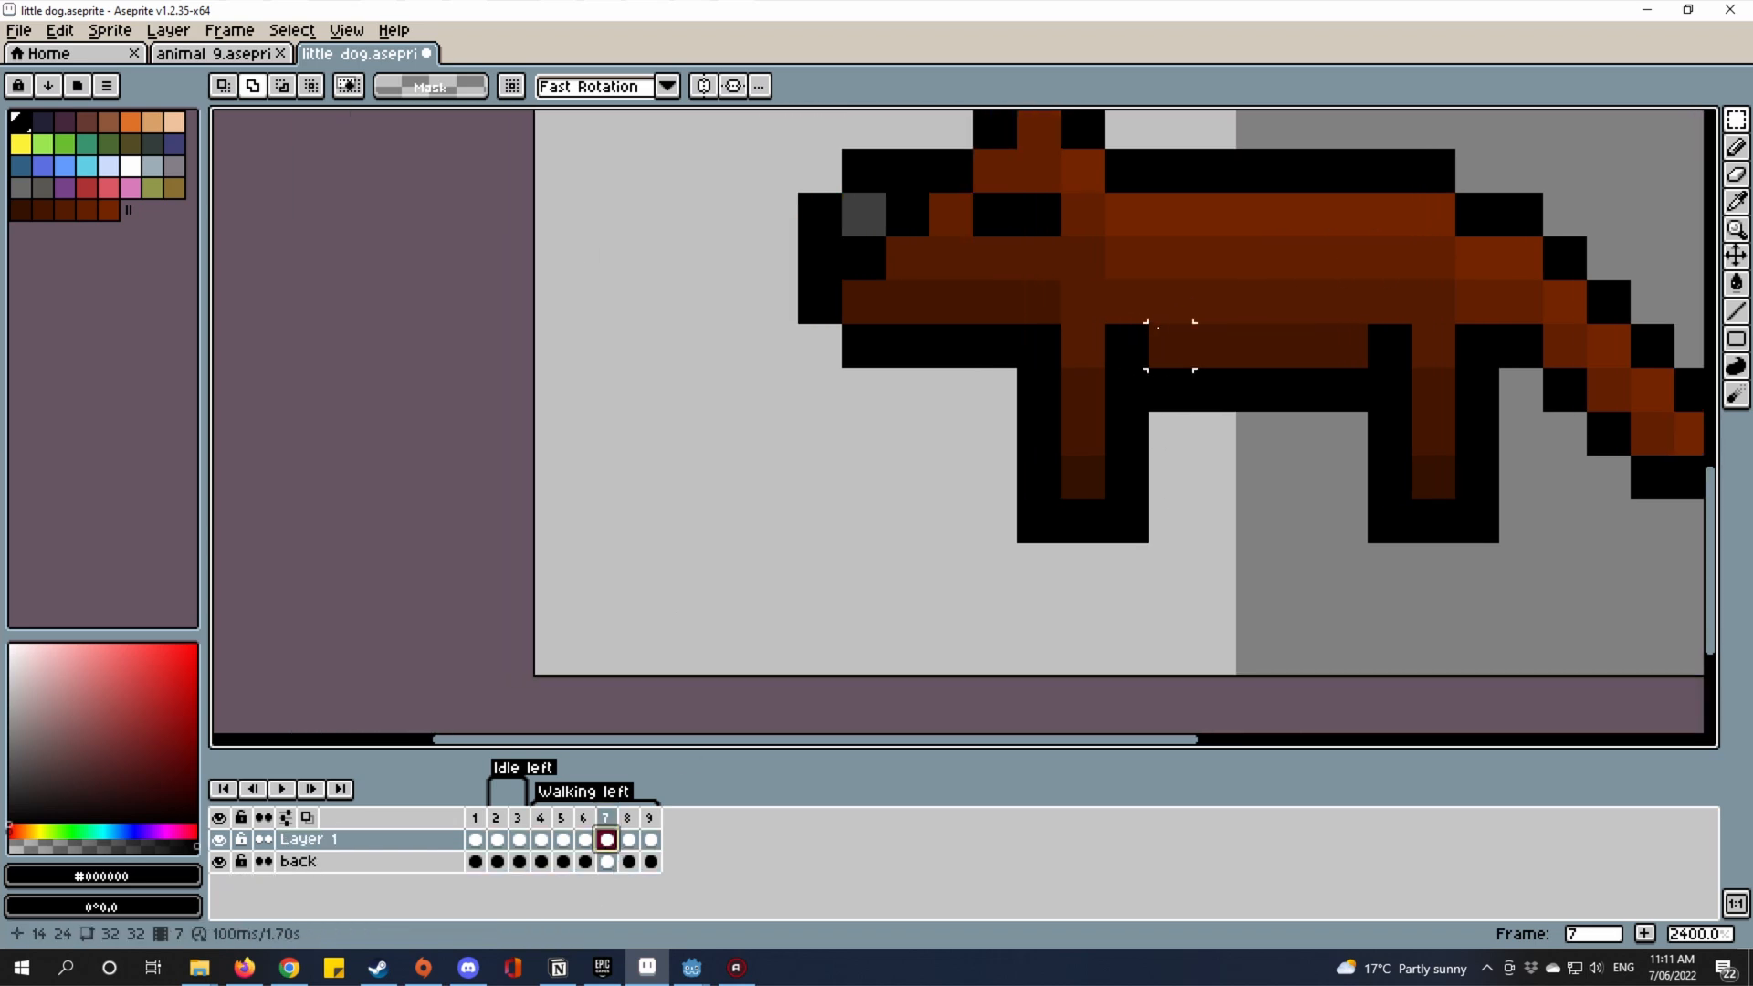
{"action": "left_click_drag", "start_coordinate": [1048, 381], "coordinate": [918, 609]}
{"action": "scroll", "coordinate": [812, 499], "scroll_direction": "up", "scroll_amount": 1}
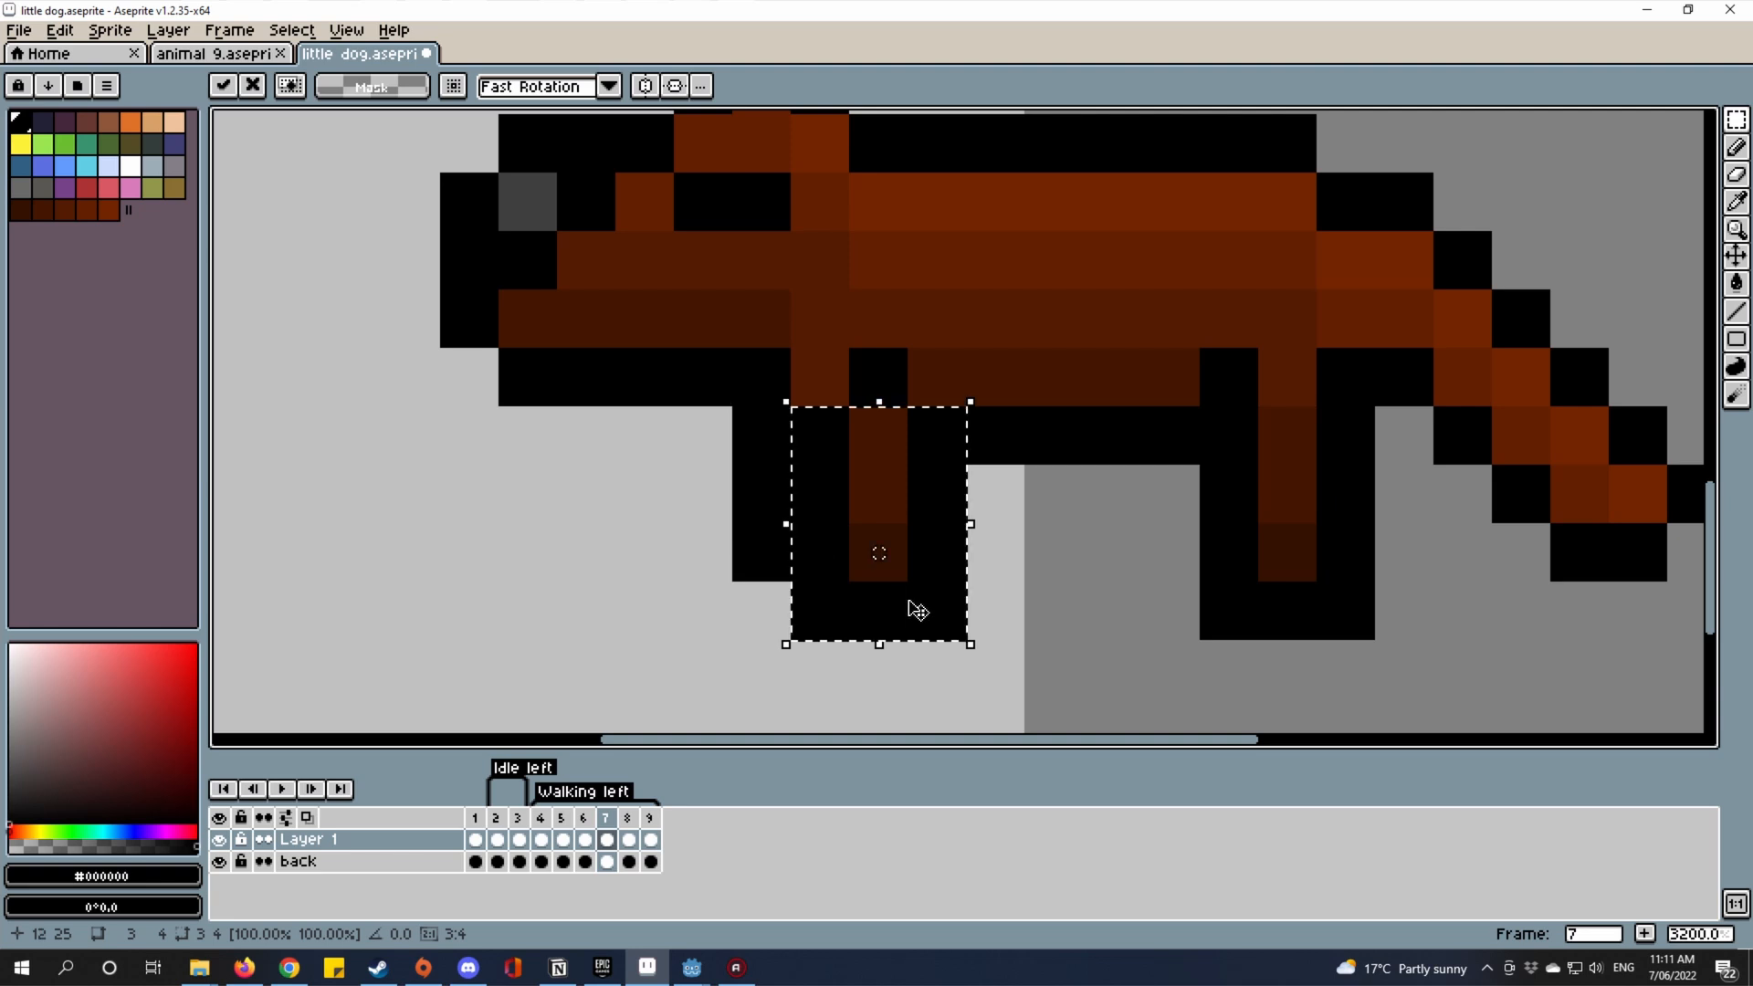
{"action": "key", "text": "ctrl+d"}
{"action": "left_click_drag", "start_coordinate": [817, 493], "coordinate": [932, 605]}
{"action": "key", "text": "Right"}
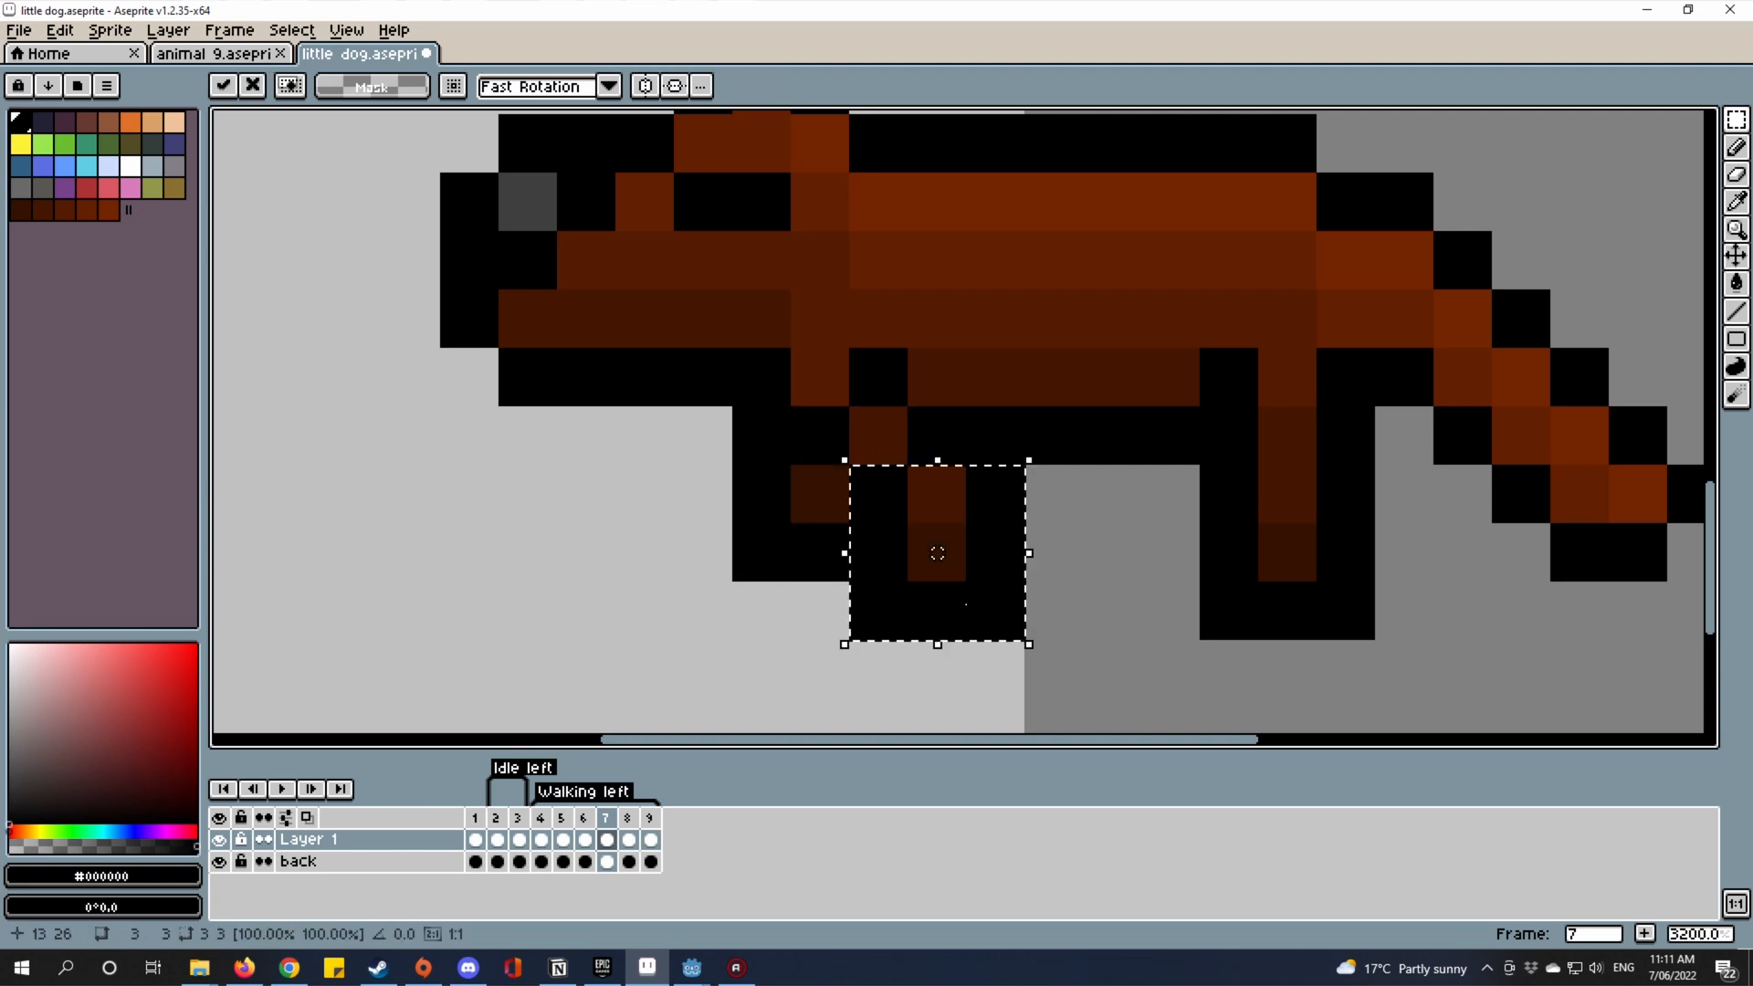
{"action": "key", "text": "Return"}
Slant Layer 1's hind leg in frame 7, shifting its lowest four rows one pixel left and the lowest three another pixel left.
{"action": "left_click_drag", "start_coordinate": [1245, 461], "coordinate": [1371, 589]}
{"action": "key", "text": "Left"}
{"action": "key", "text": "ctrl+d"}
{"action": "left_click_drag", "start_coordinate": [1285, 493], "coordinate": [1203, 604]}
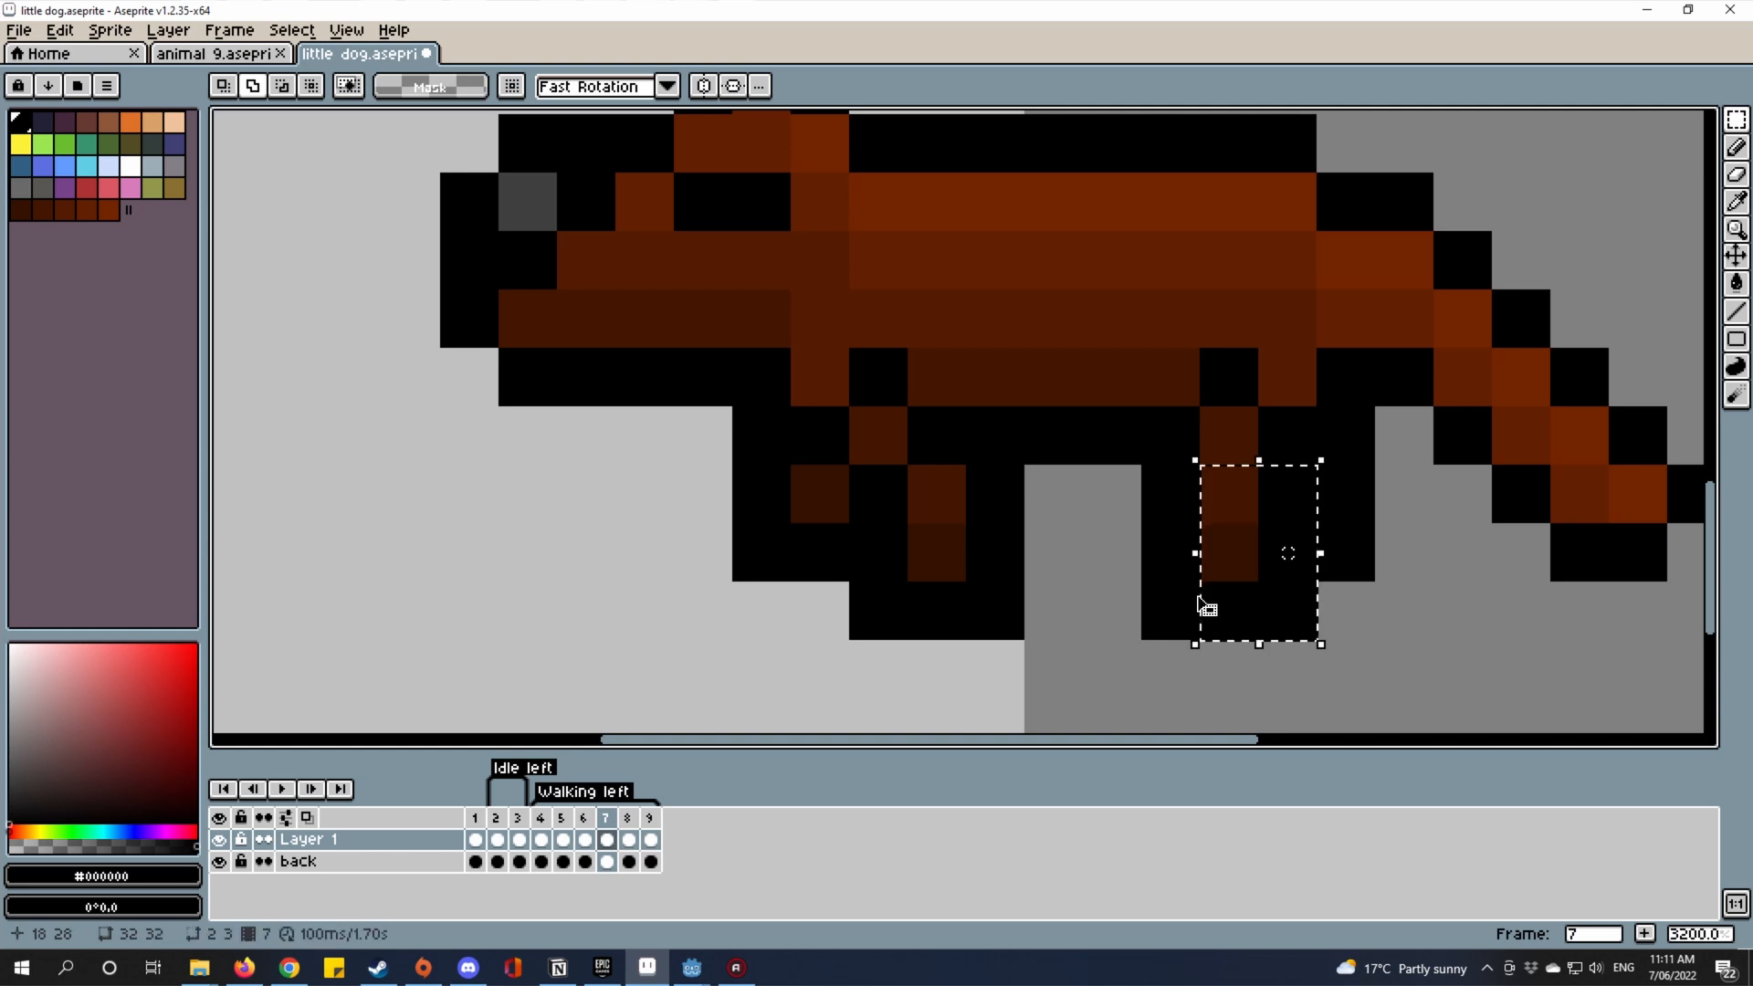
{"action": "left_click_drag", "start_coordinate": [1170, 493], "coordinate": [1113, 613]}
{"action": "key", "text": "ctrl+d"}
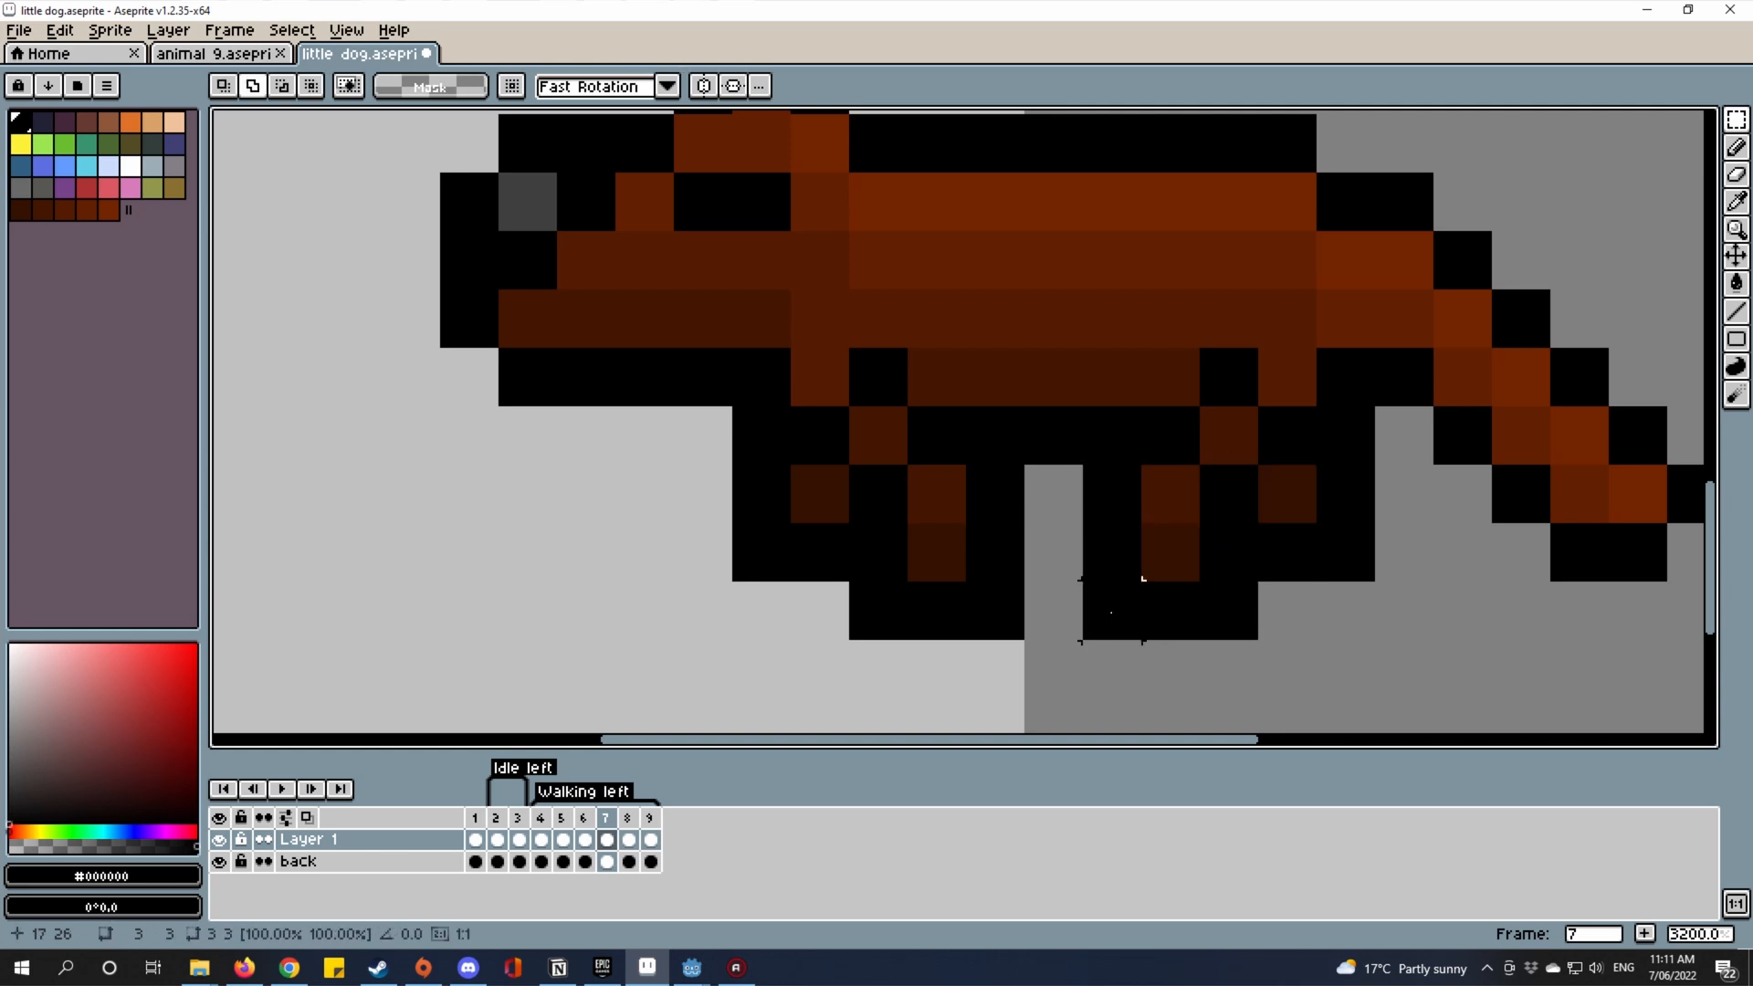
Hide the back layer and thicken Layer 1's hind leg in frame 7 with a black outline and #431500 brown fill.
{"action": "scroll", "coordinate": [1012, 589], "scroll_direction": "down", "scroll_amount": 3}
{"action": "scroll", "coordinate": [987, 604], "scroll_direction": "up", "scroll_amount": 2}
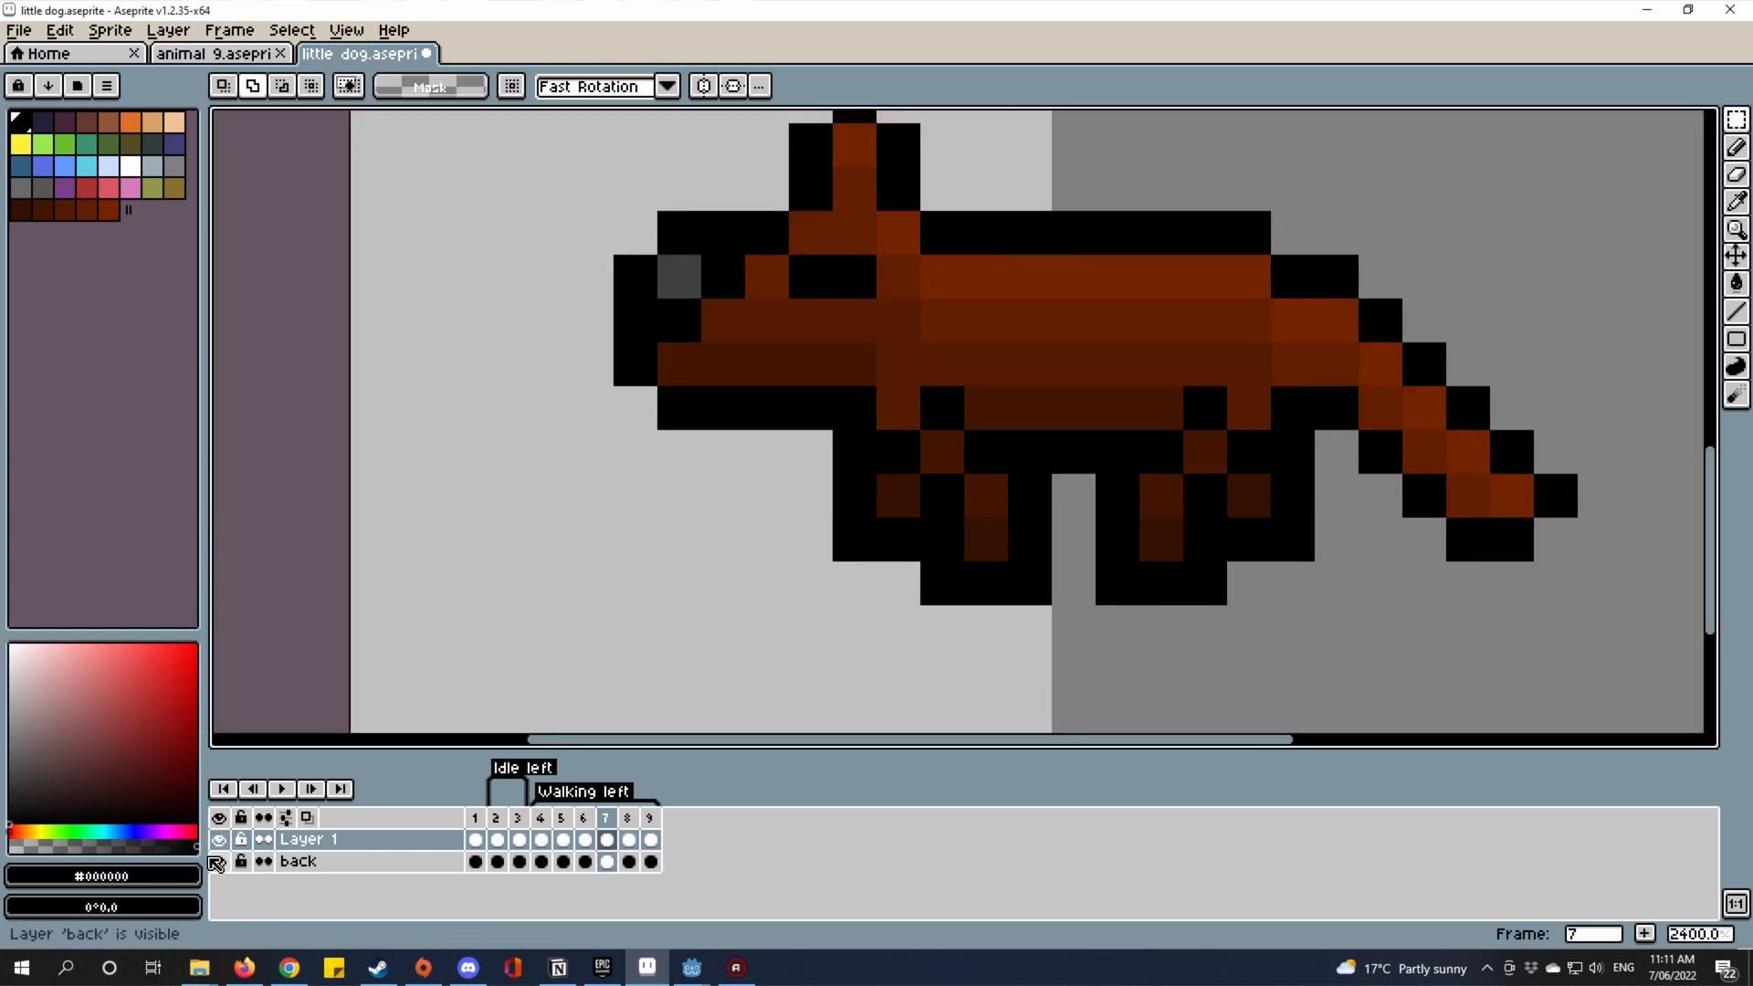
{"action": "left_click", "coordinate": [218, 862]}
{"action": "scroll", "coordinate": [1315, 411], "scroll_direction": "up", "scroll_amount": 1}
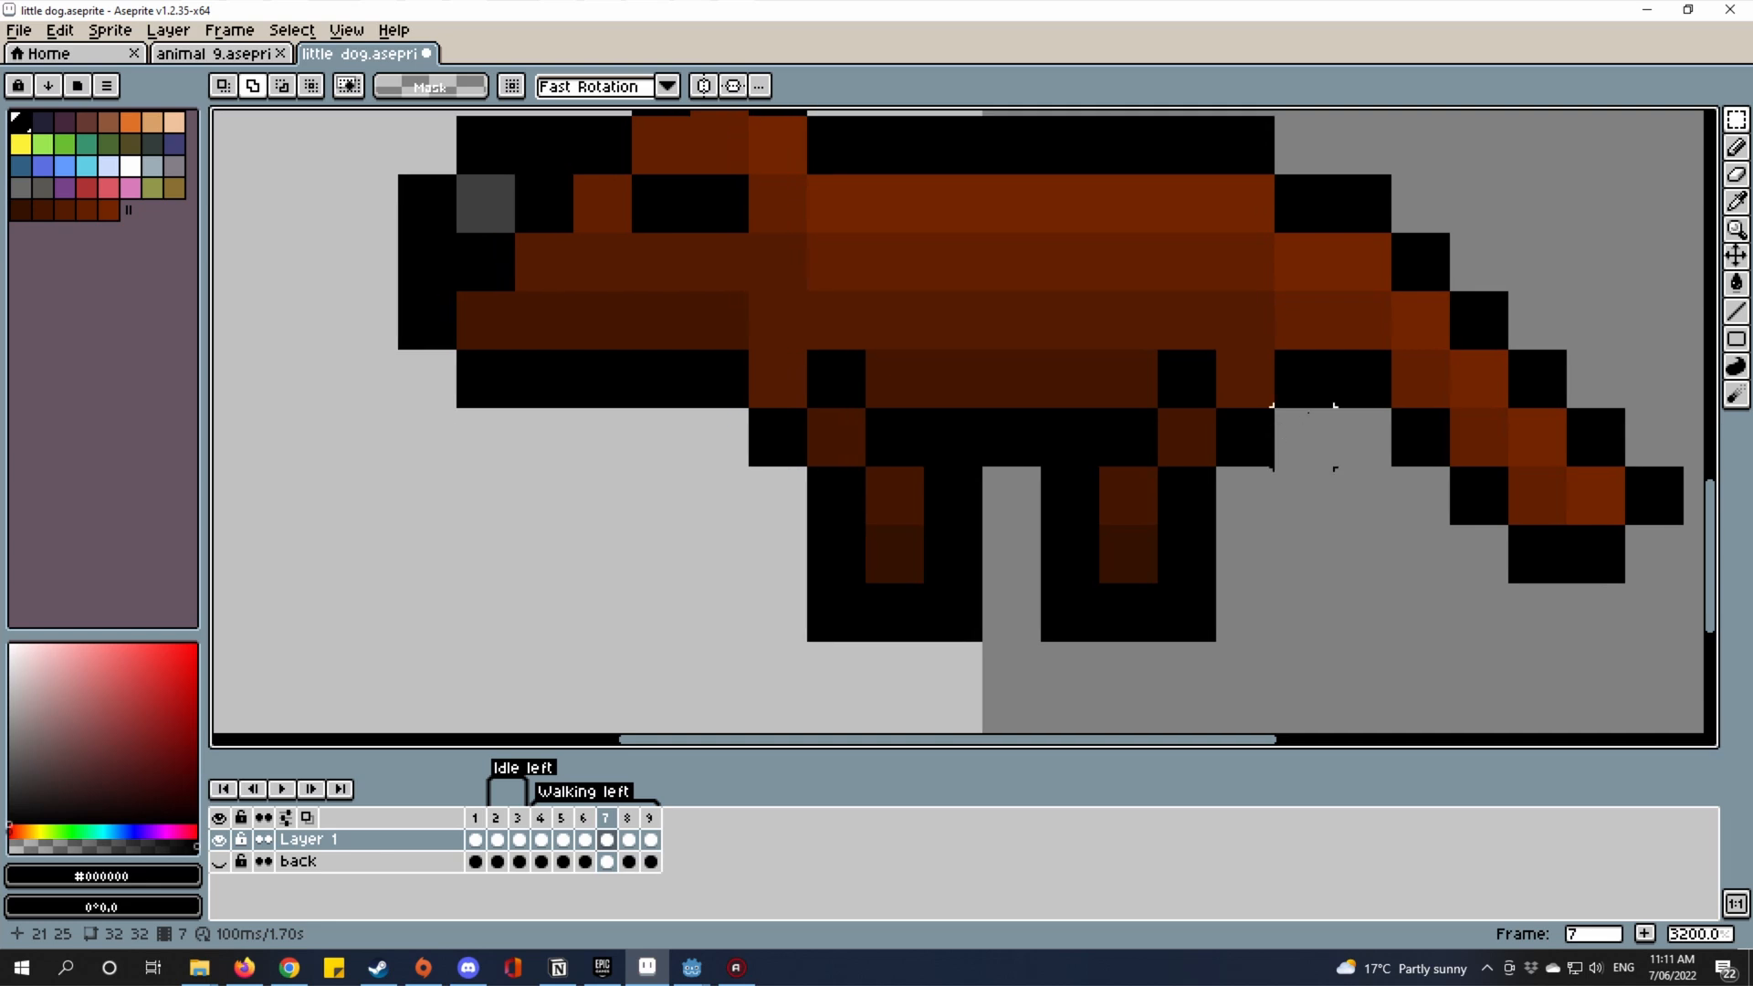
{"action": "key", "text": "i"}
{"action": "key", "text": "l"}
{"action": "left_click", "coordinate": [1135, 471], "text": "alt"}
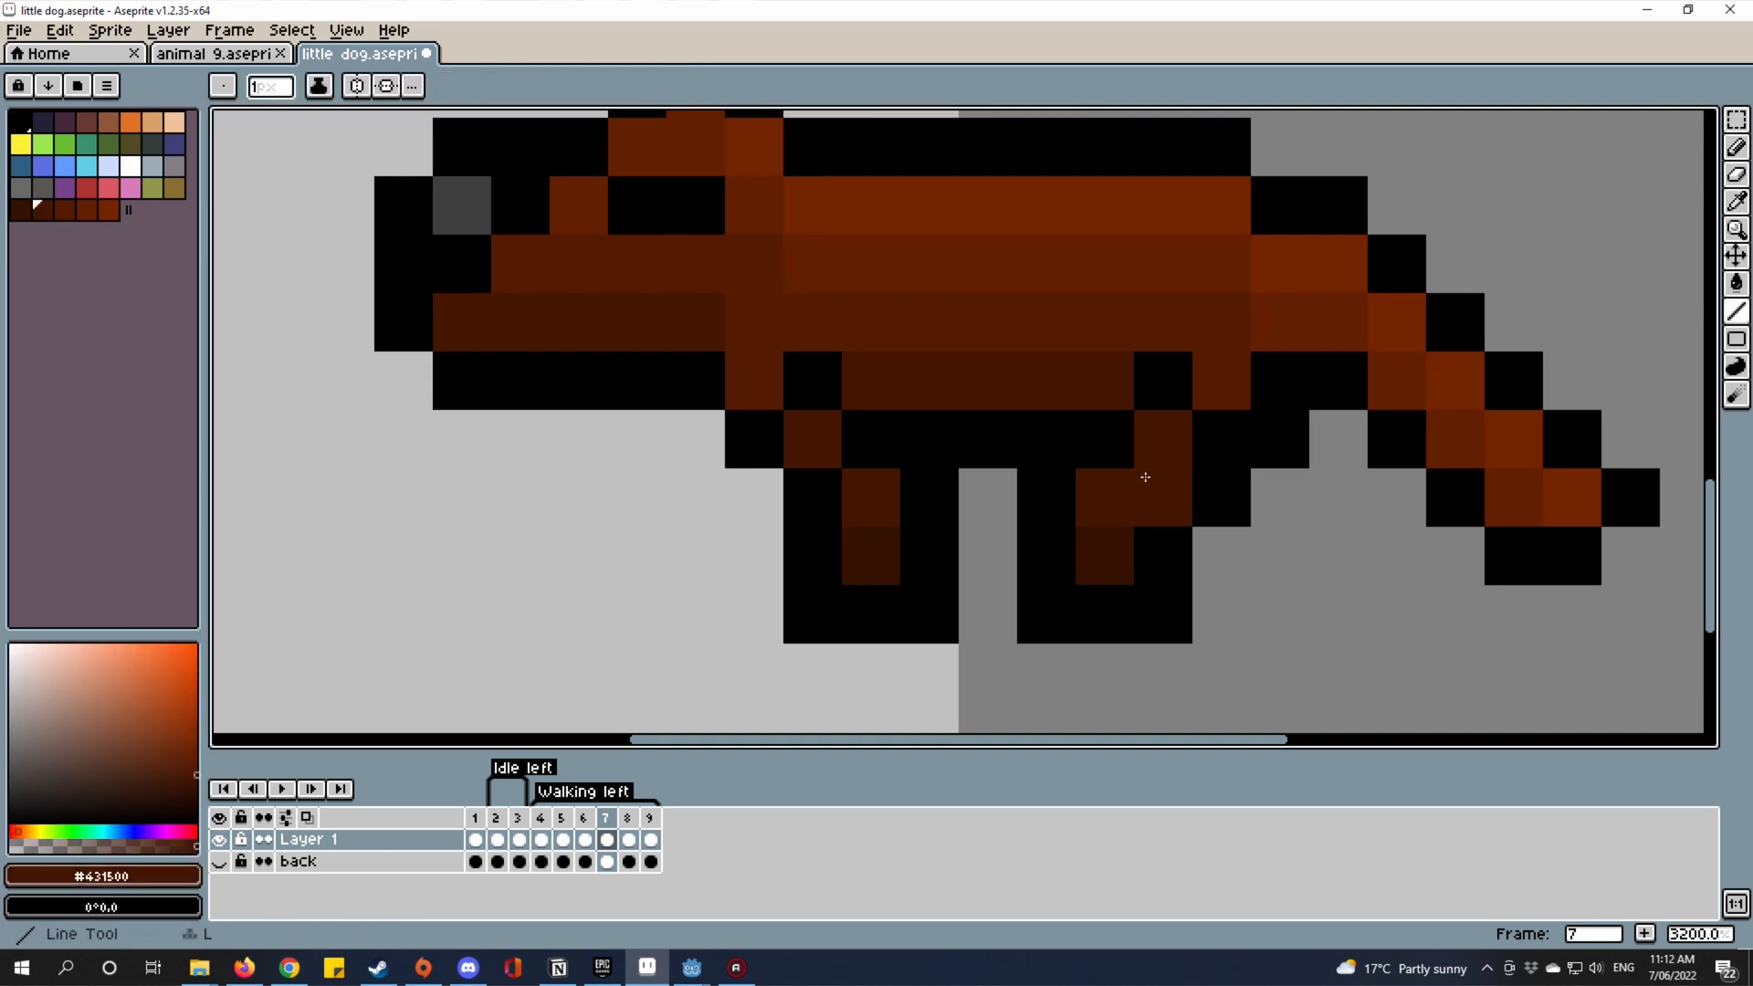
{"action": "left_click_drag", "start_coordinate": [1145, 482], "coordinate": [1202, 417]}
{"action": "scroll", "coordinate": [1197, 421], "scroll_direction": "down", "scroll_amount": 3}
{"action": "scroll", "coordinate": [1385, 462], "scroll_direction": "up", "scroll_amount": 3}
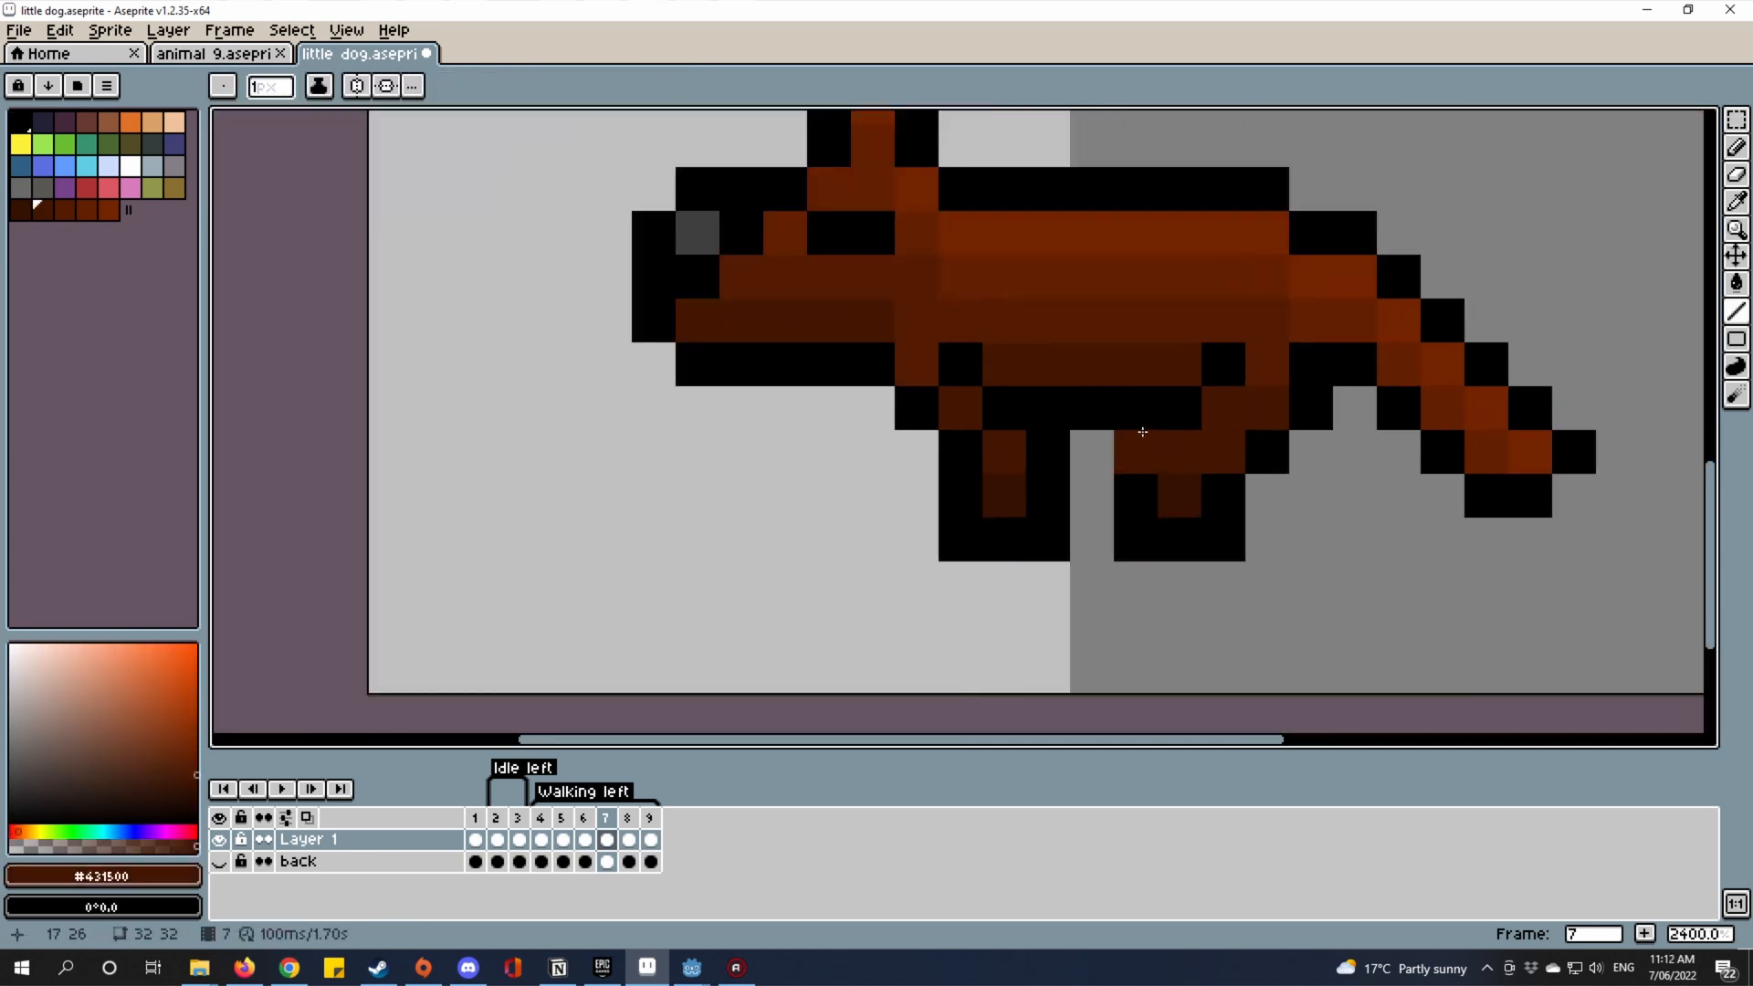
{"action": "scroll", "coordinate": [1174, 482], "scroll_direction": "down", "scroll_amount": 1}
{"action": "scroll", "coordinate": [890, 389], "scroll_direction": "up", "scroll_amount": 1}
Thicken Layer 1's front leg in frame 7 by extending the black outline on its left side and filling the inner pixels brown #431500.
{"action": "key", "text": "alt"}
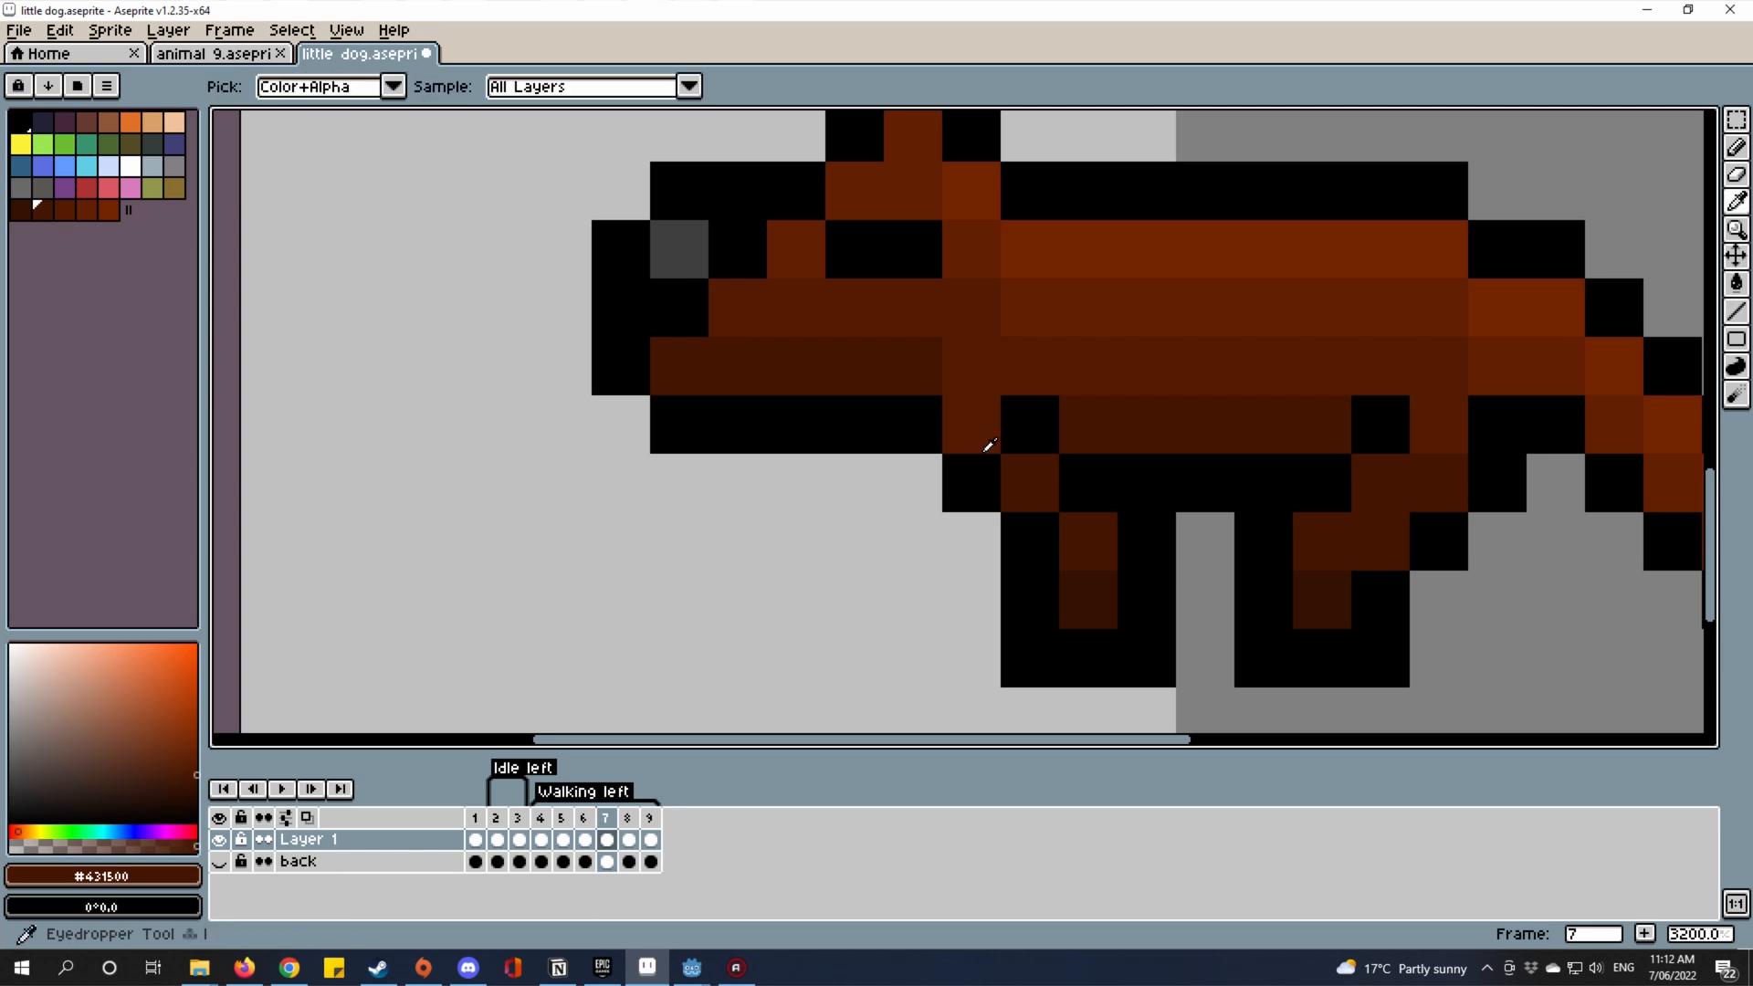
{"action": "left_click", "coordinate": [987, 465], "text": "alt"}
{"action": "left_click", "coordinate": [930, 468]}
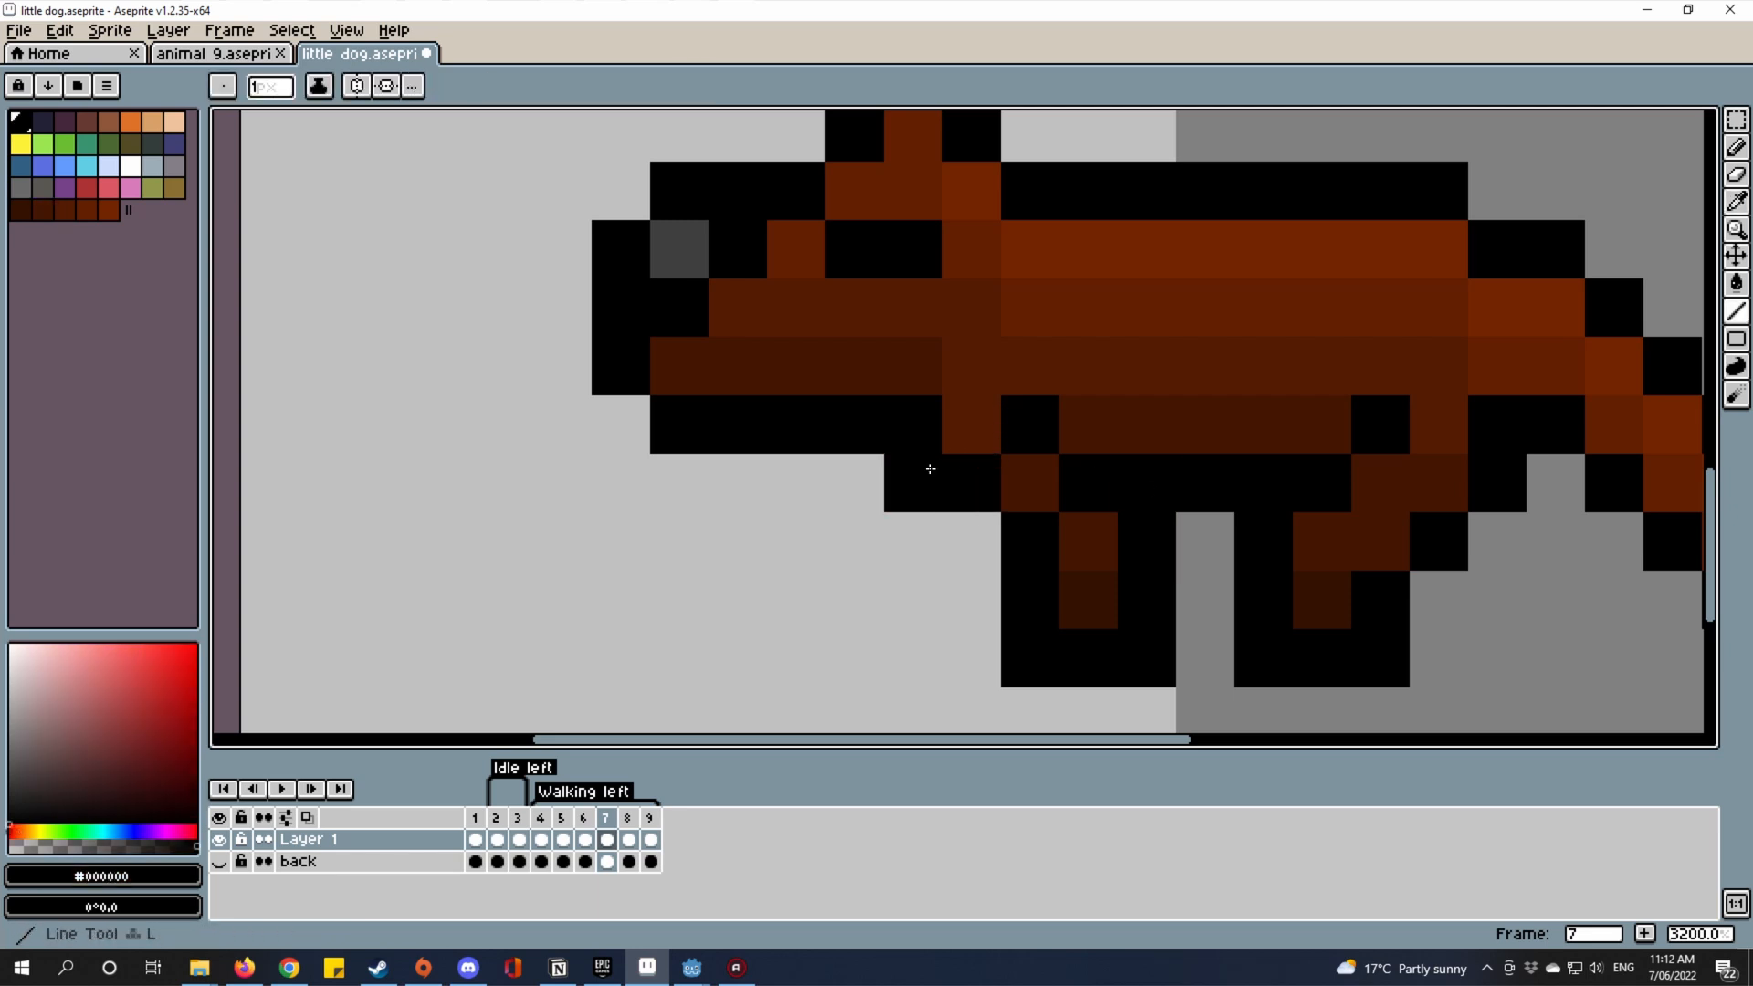
{"action": "left_click", "coordinate": [971, 540]}
{"action": "left_click", "coordinate": [976, 465], "text": "alt"}
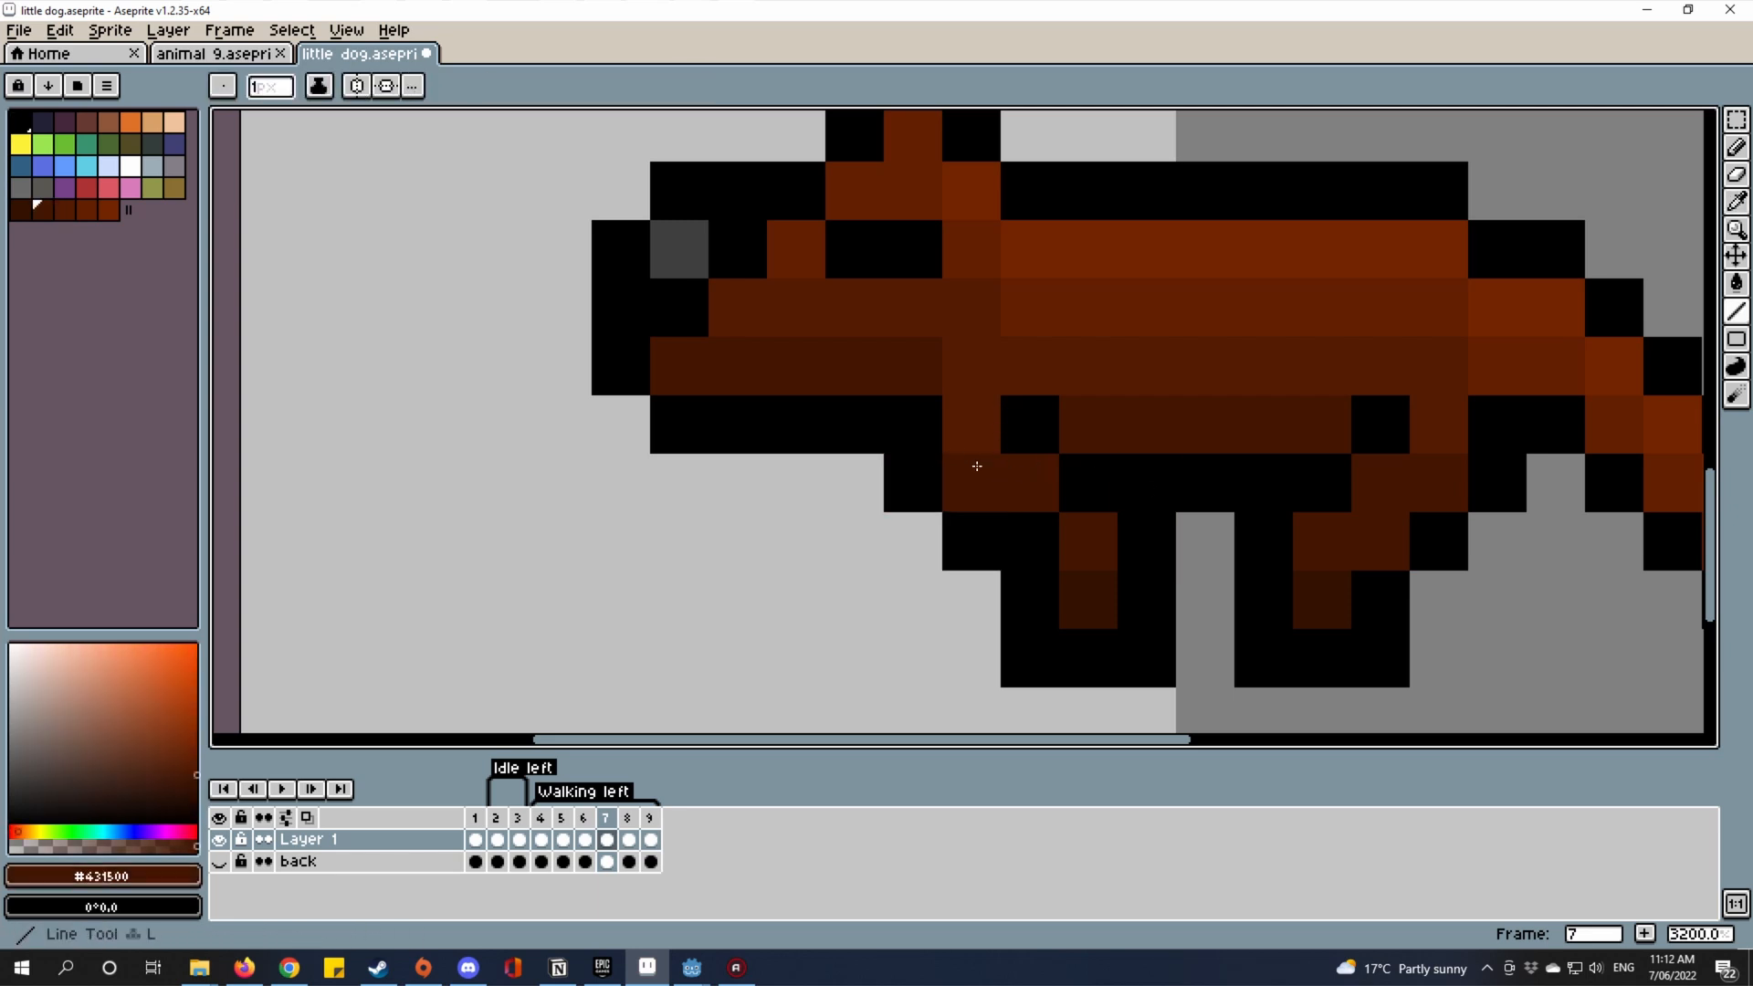
{"action": "scroll", "coordinate": [1544, 607], "scroll_direction": "down", "scroll_amount": 5}
{"action": "scroll", "coordinate": [1442, 598], "scroll_direction": "up", "scroll_amount": 3}
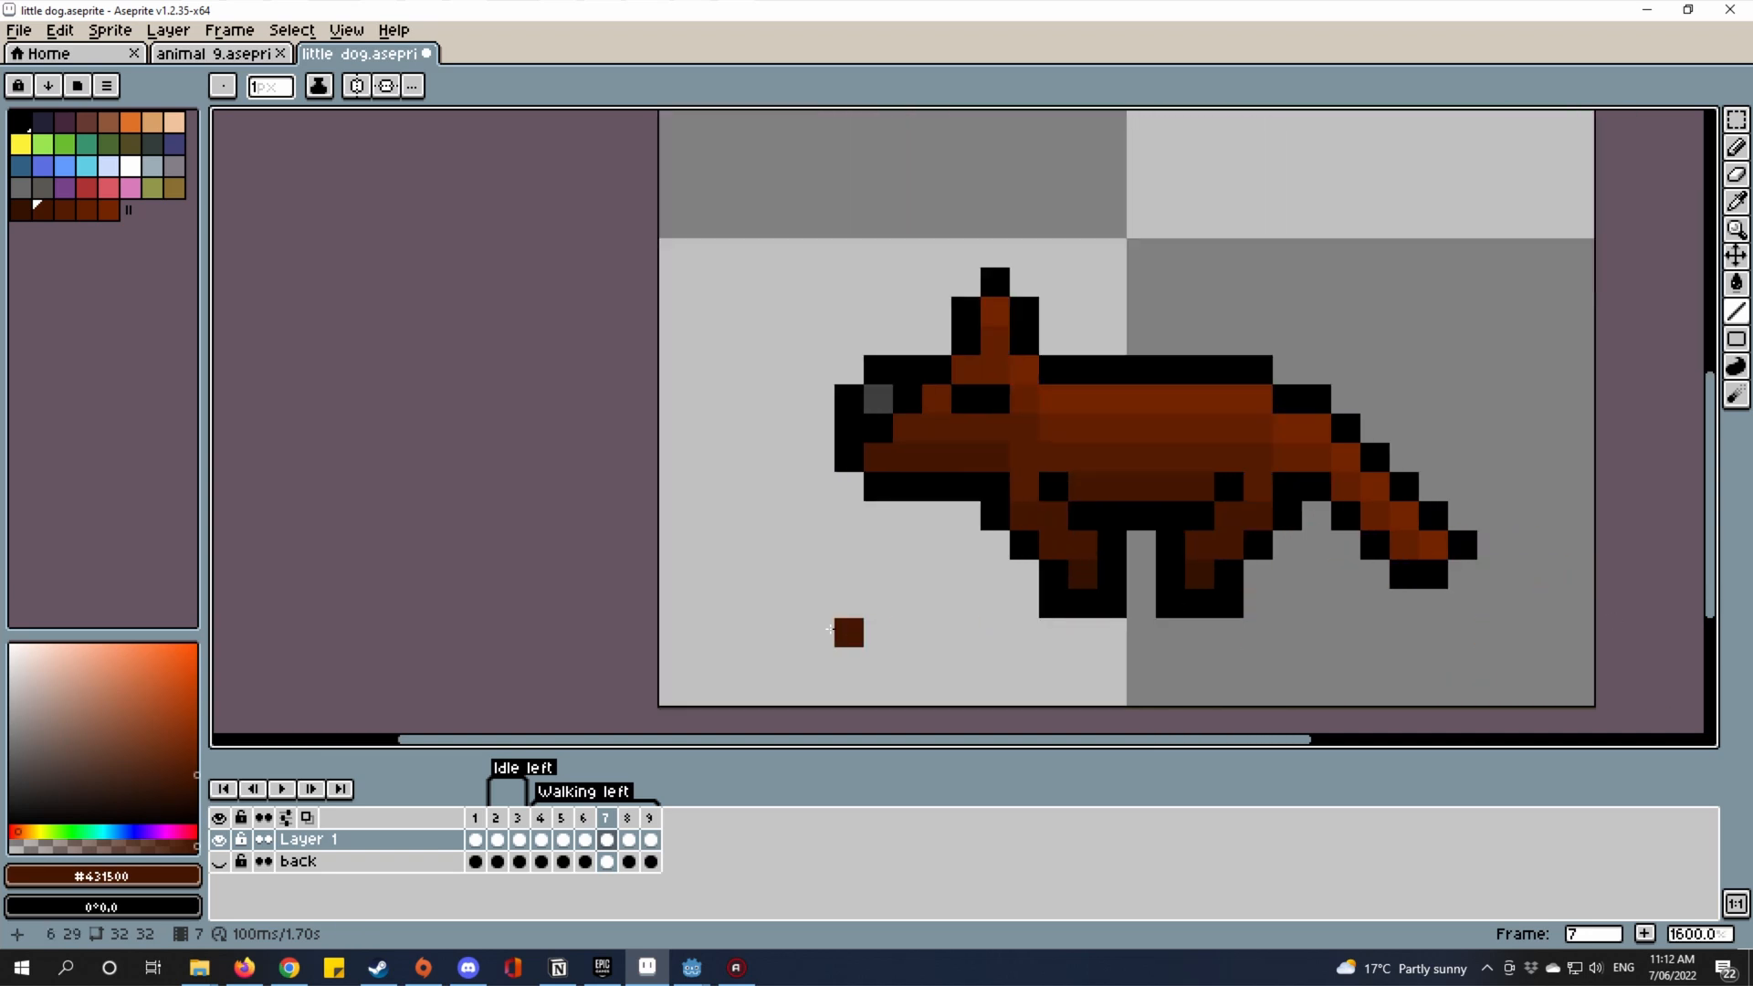
{"action": "left_click_drag", "start_coordinate": [937, 545], "coordinate": [885, 570]}
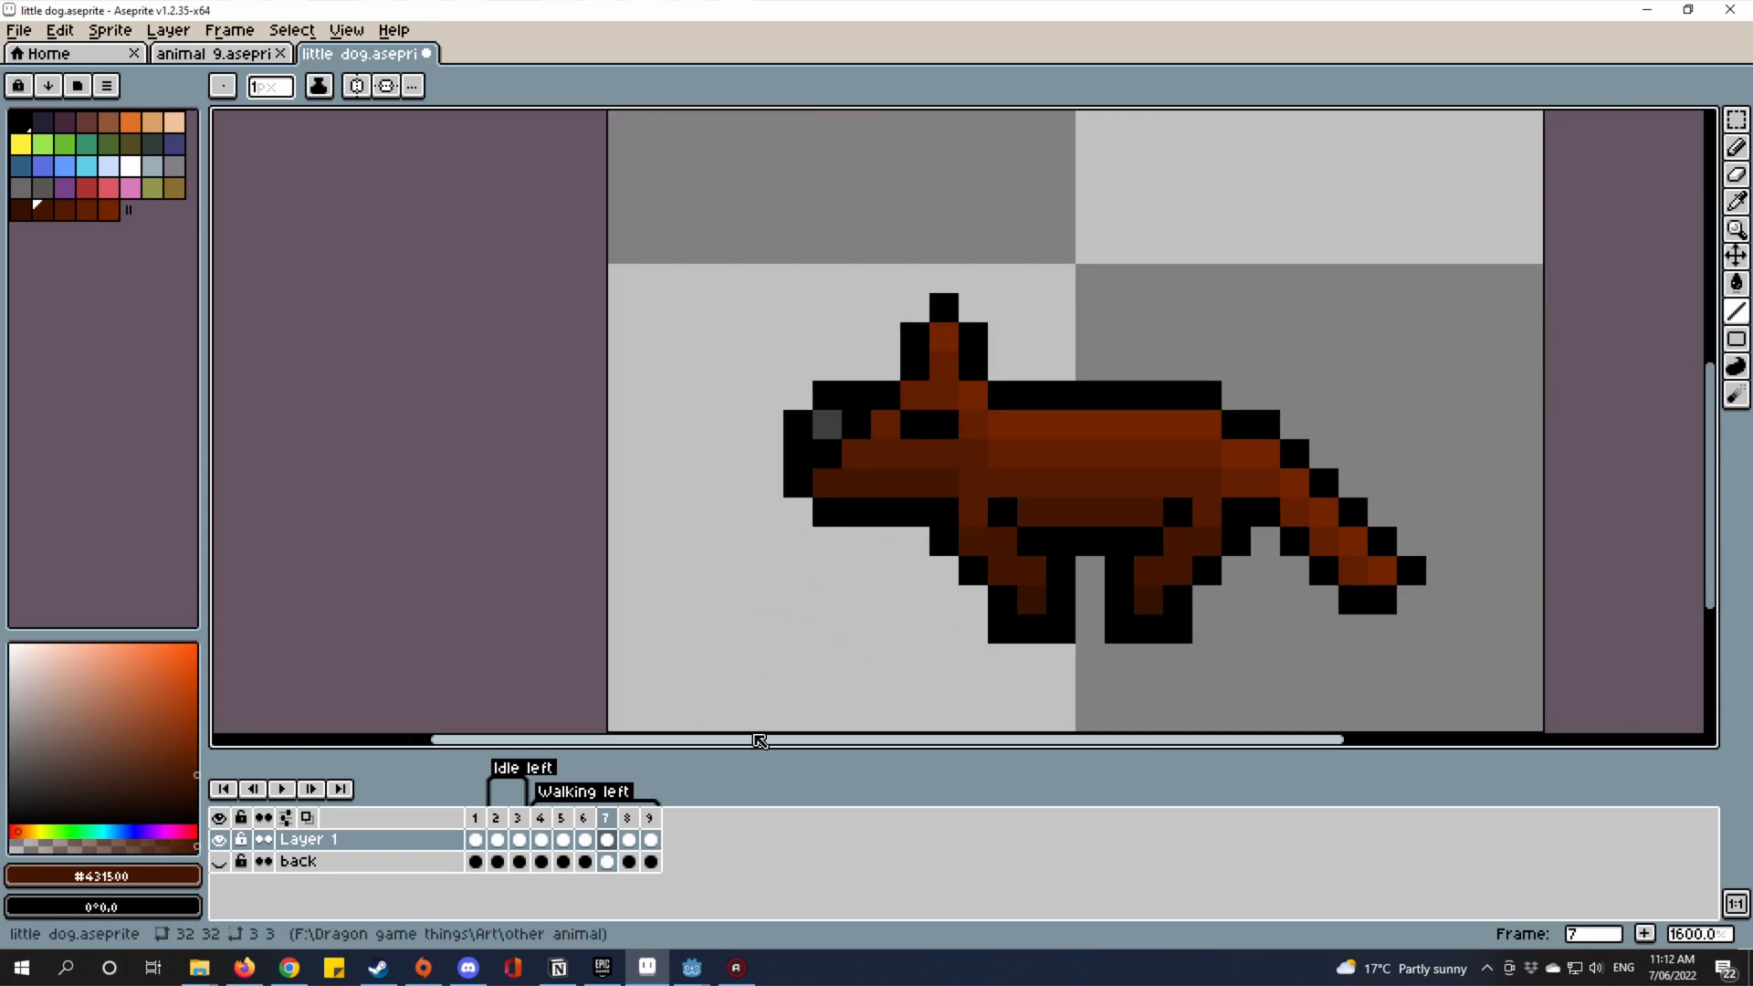
Show only the back layer with its frame 7 cel active, and save the file.
{"action": "left_click", "coordinate": [221, 863]}
{"action": "left_click", "coordinate": [219, 840]}
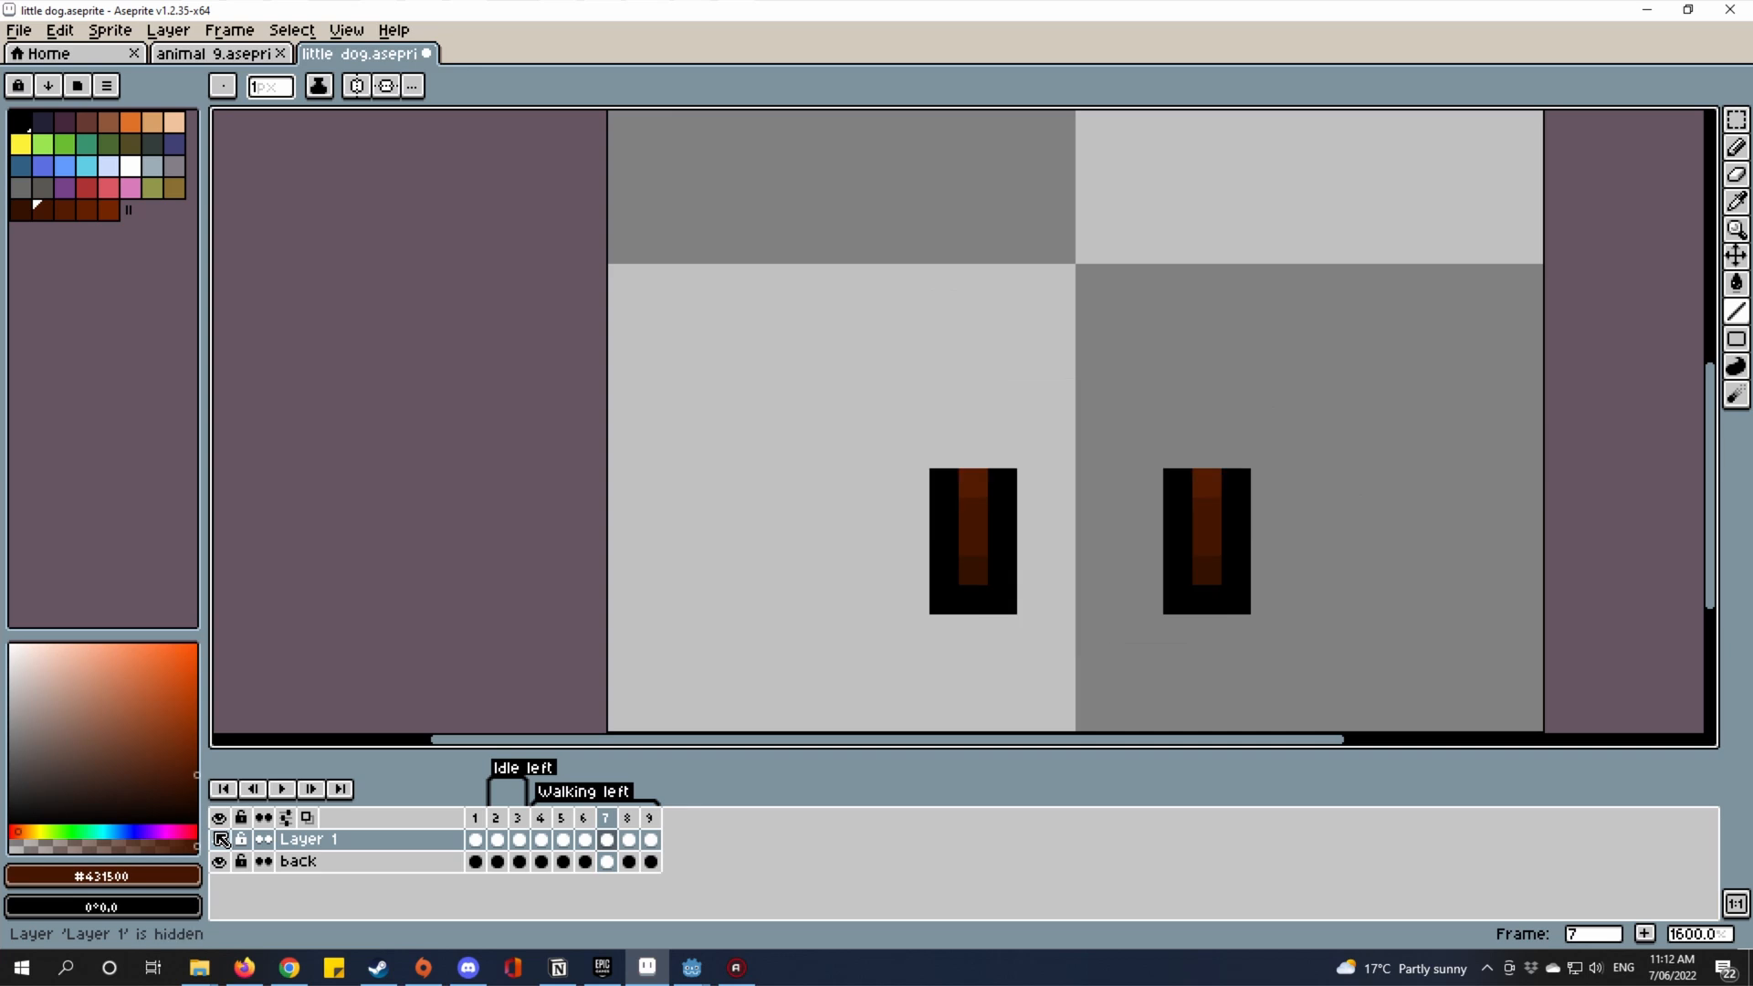
{"action": "left_click", "coordinate": [607, 863]}
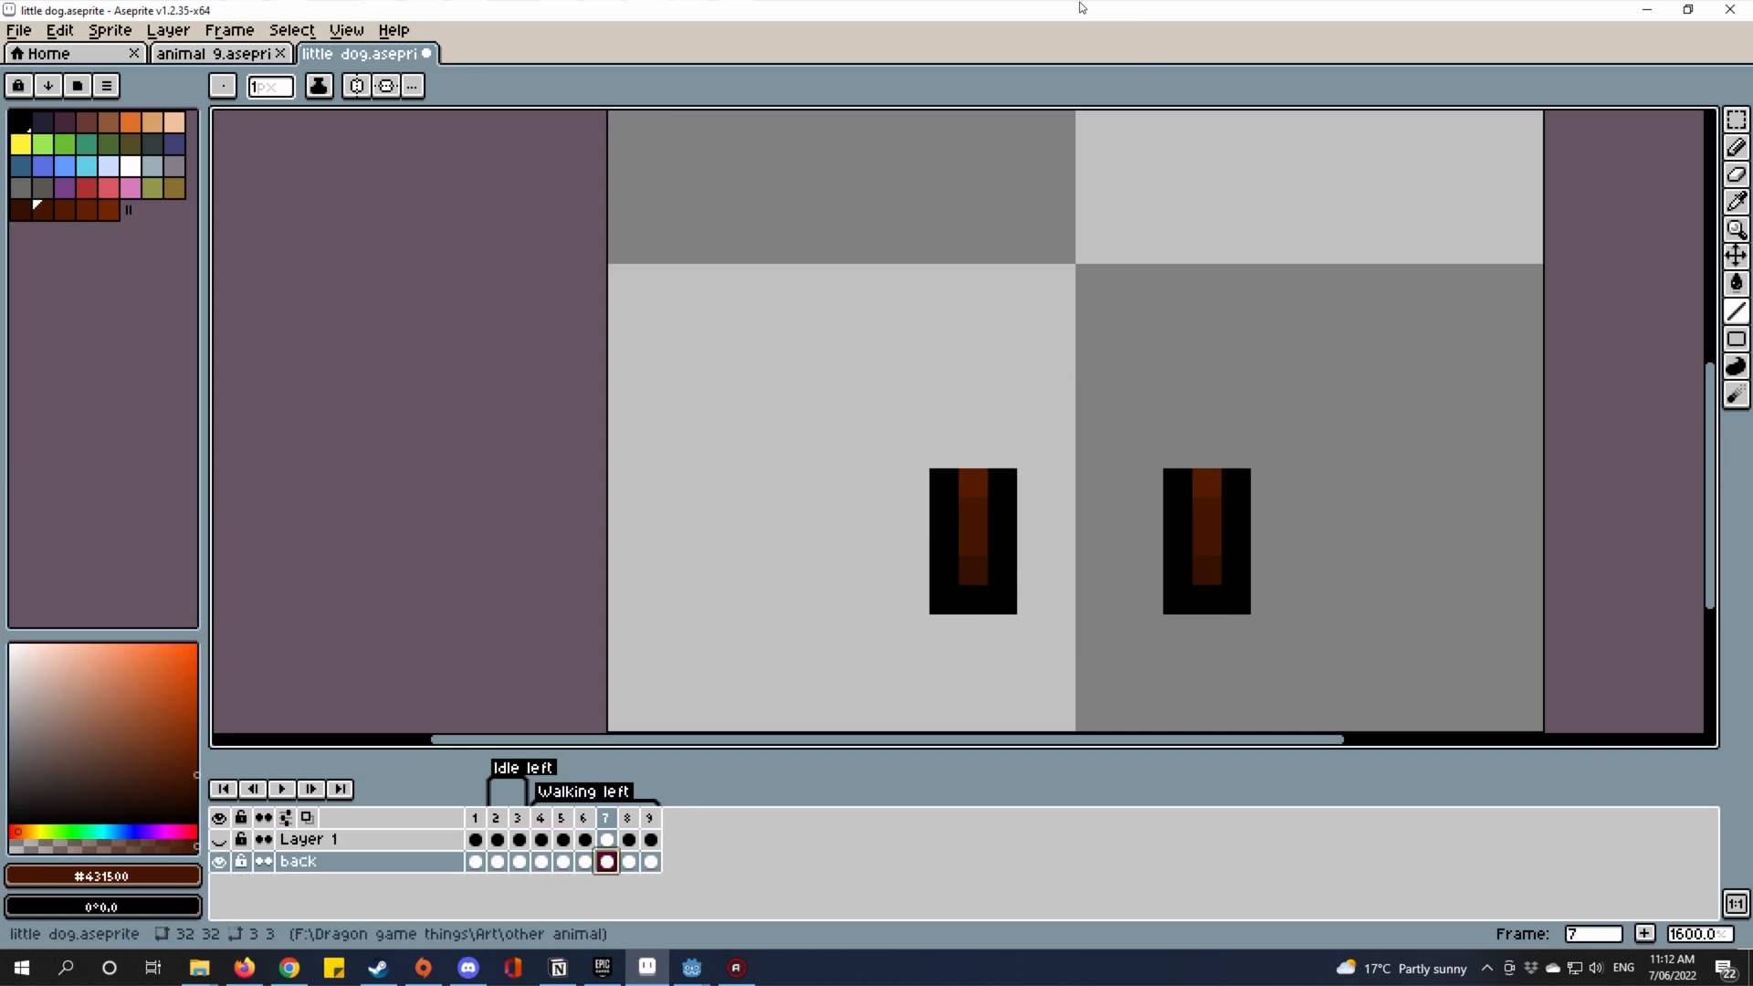
{"action": "key", "text": "ctrl+s"}
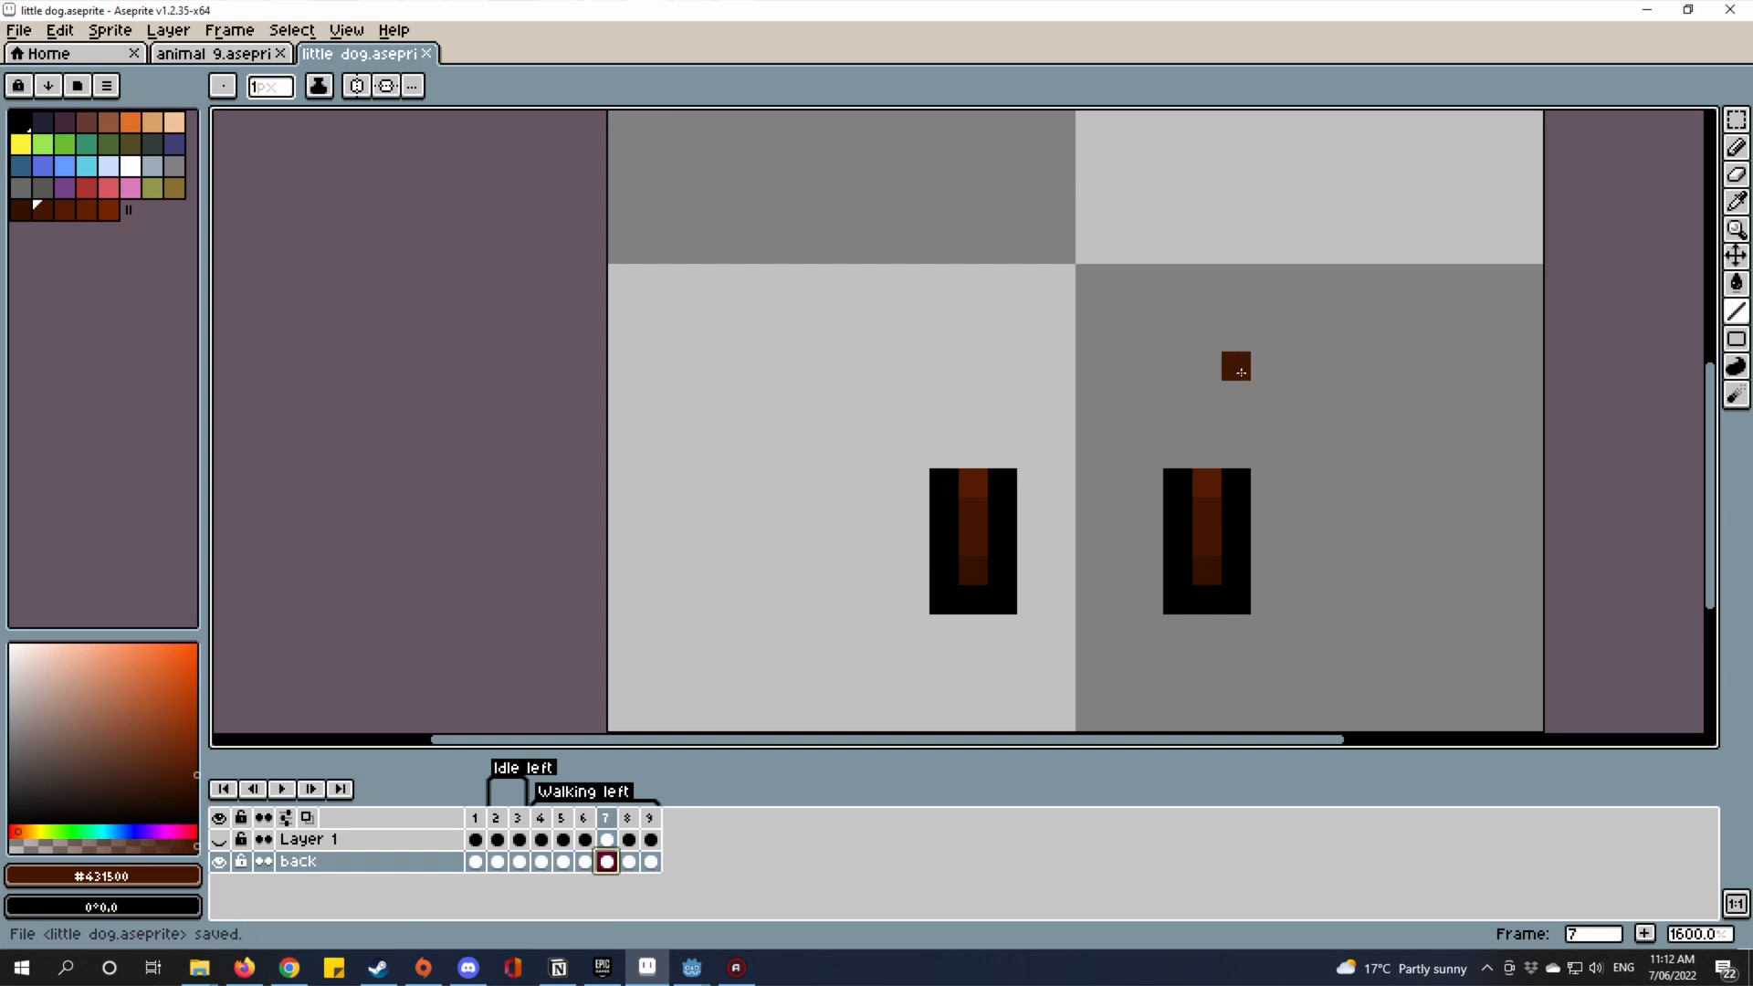
Slant the back layer's front leg in frame 7, shifting its lowest four rows one pixel left and the lowest three another pixel left.
{"action": "scroll", "coordinate": [1351, 392], "scroll_direction": "up", "scroll_amount": 2}
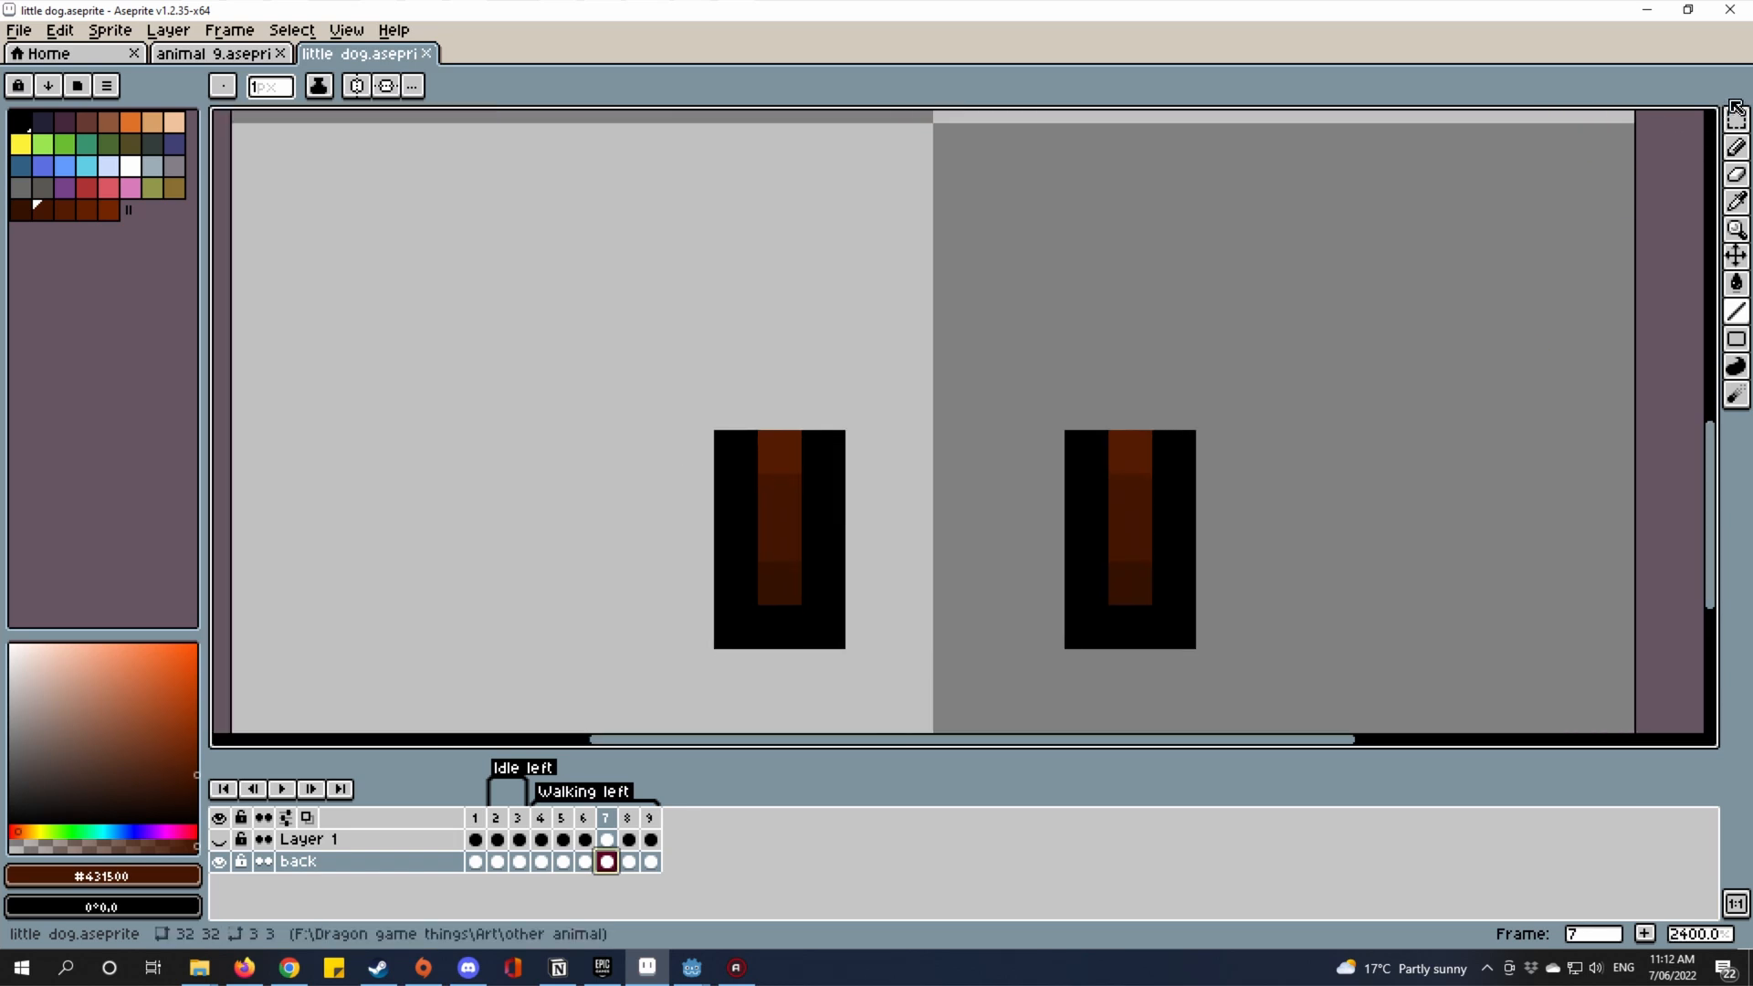
{"action": "left_click", "coordinate": [1735, 119]}
{"action": "left_click", "coordinate": [1602, 118]}
{"action": "left_click_drag", "start_coordinate": [1025, 501], "coordinate": [1206, 439]}
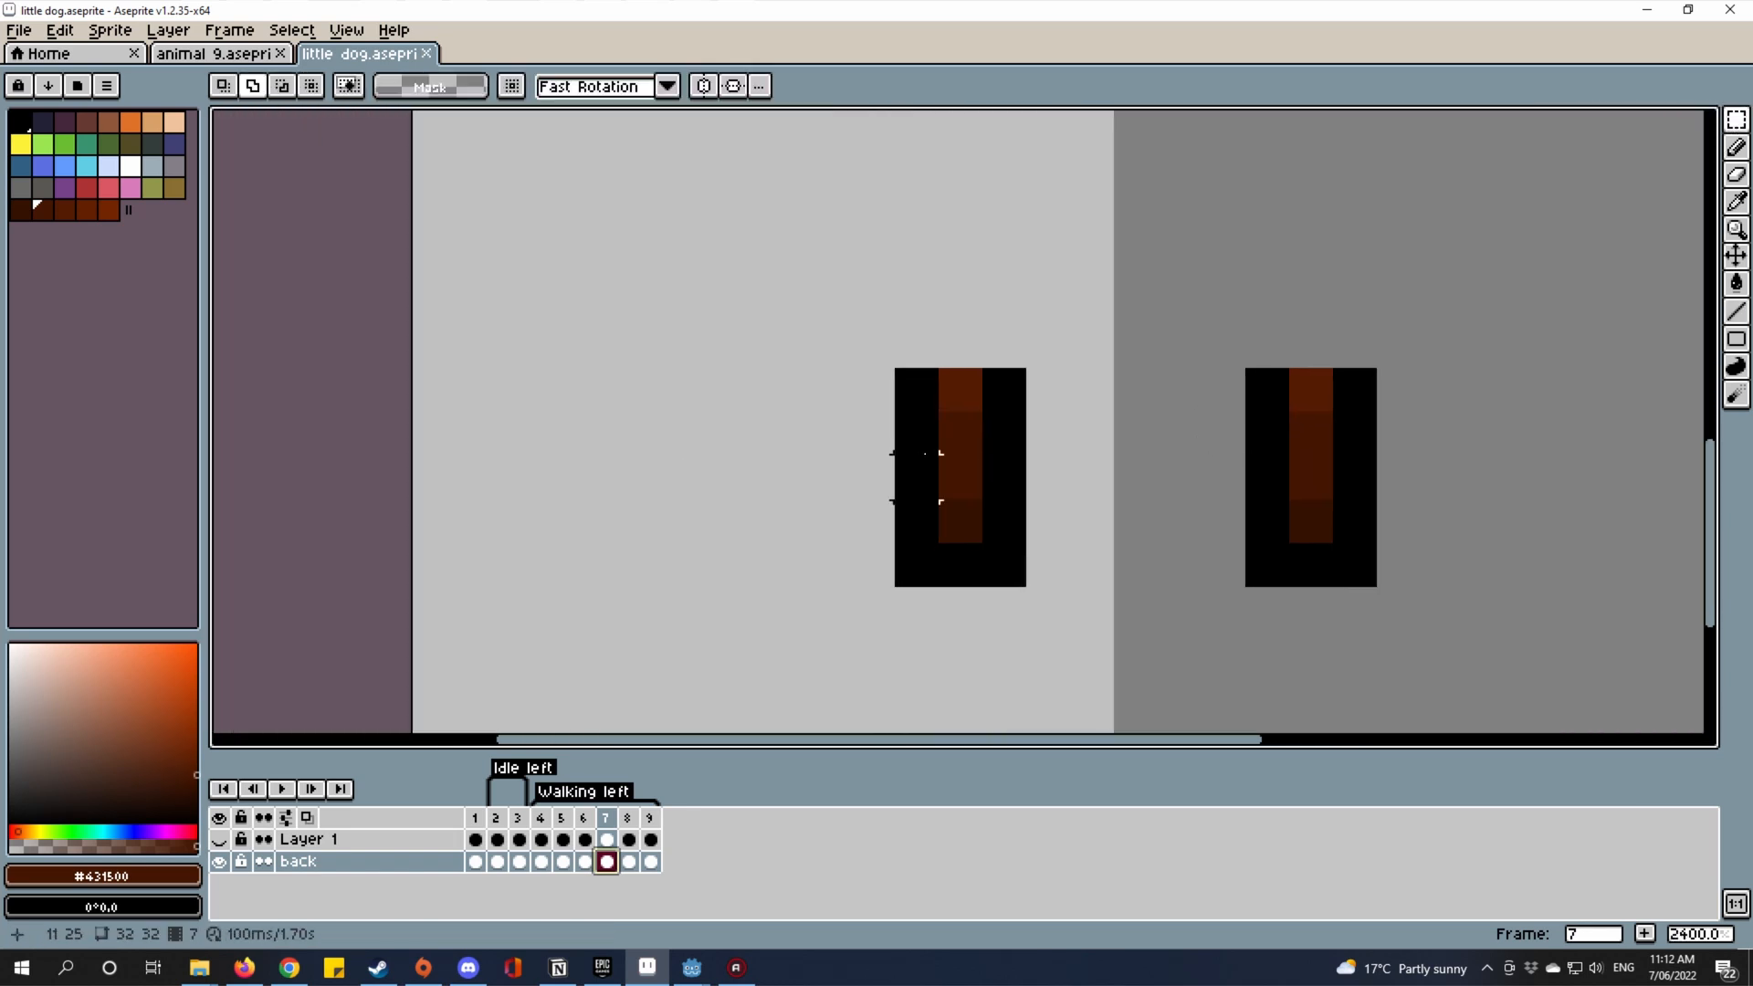
{"action": "left_click_drag", "start_coordinate": [1004, 432], "coordinate": [915, 563]}
{"action": "left_click_drag", "start_coordinate": [943, 554], "coordinate": [923, 554]}
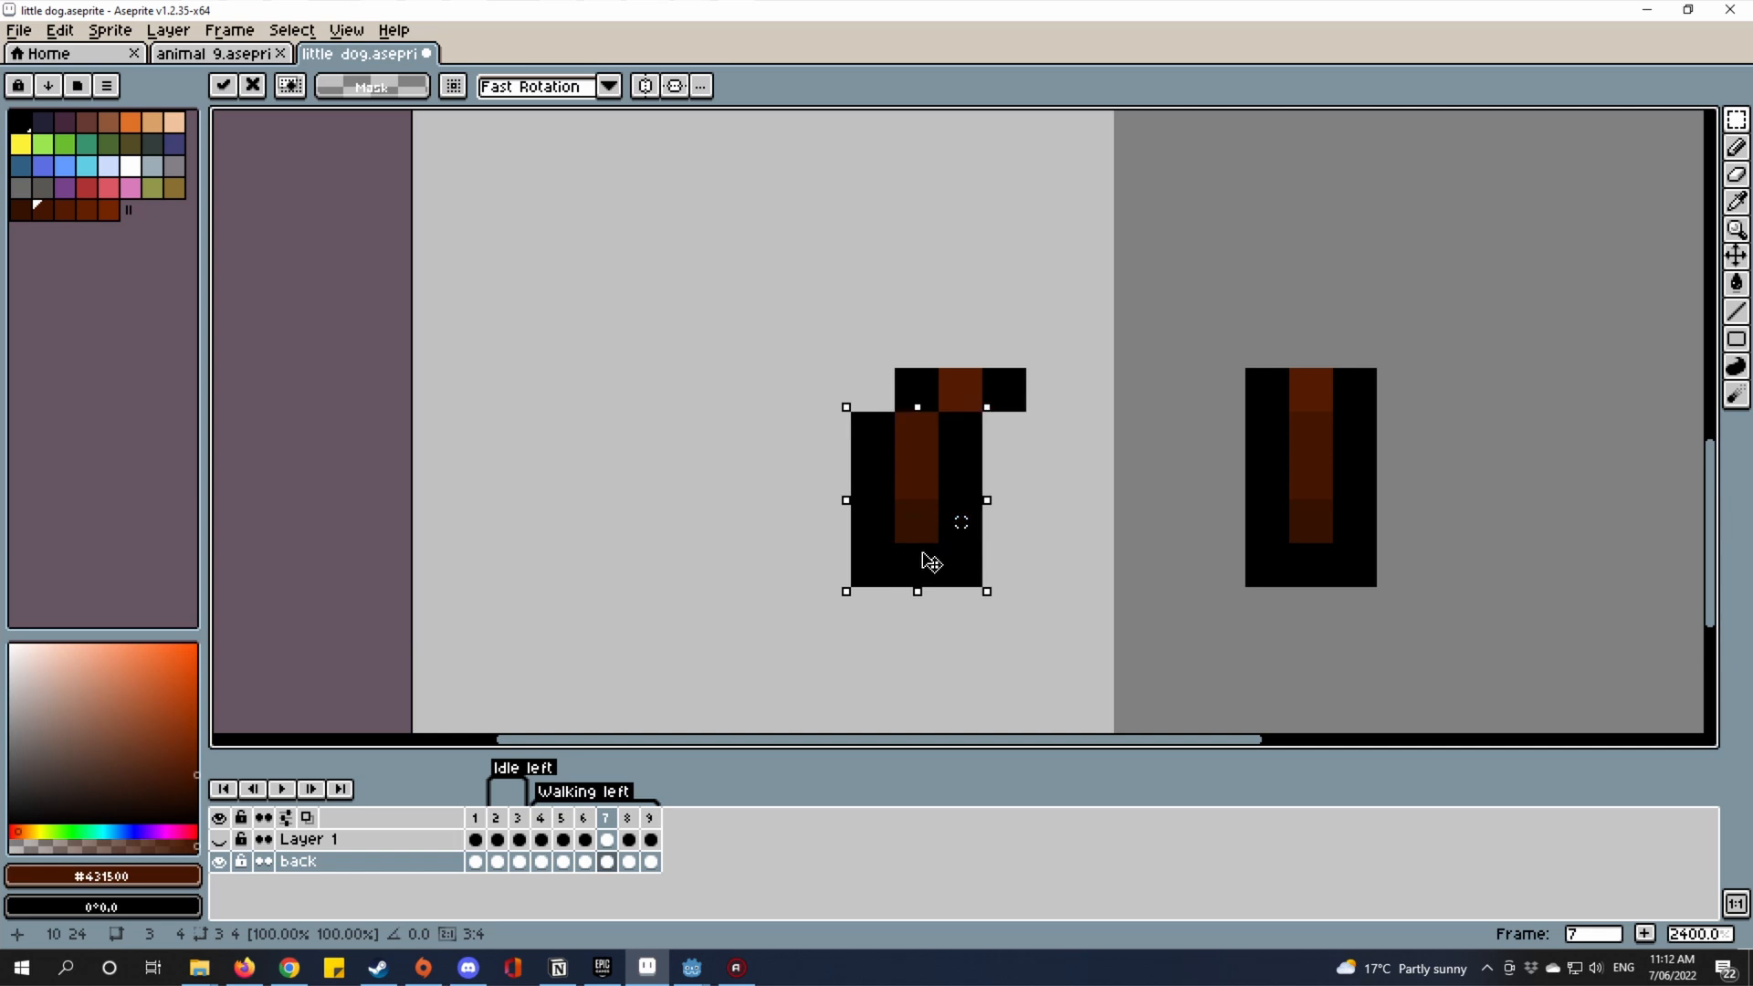
{"action": "left_click_drag", "start_coordinate": [986, 454], "coordinate": [884, 563]}
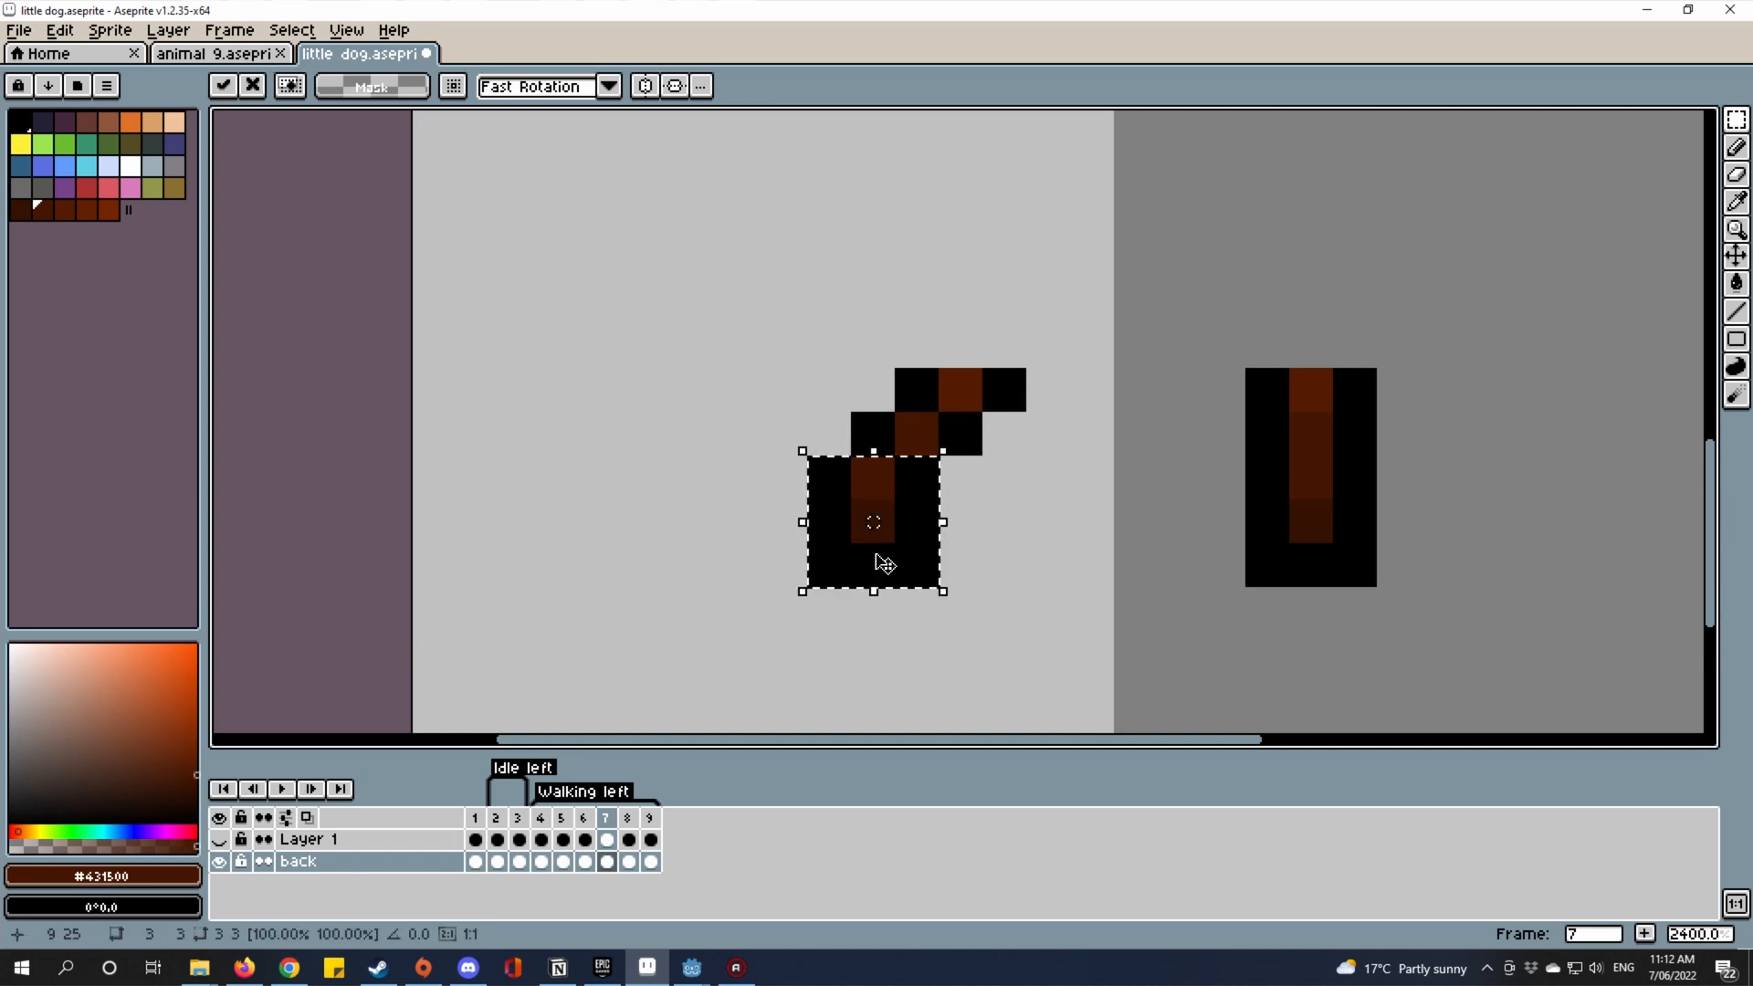
{"action": "left_click", "coordinate": [1179, 432]}
Thicken the back layer's front leg in frame 7 by filling its right inner pixels brown #431500 and adding black outline pixels beside them.
{"action": "scroll", "coordinate": [962, 418], "scroll_direction": "up", "scroll_amount": 1}
{"action": "key", "text": "i"}
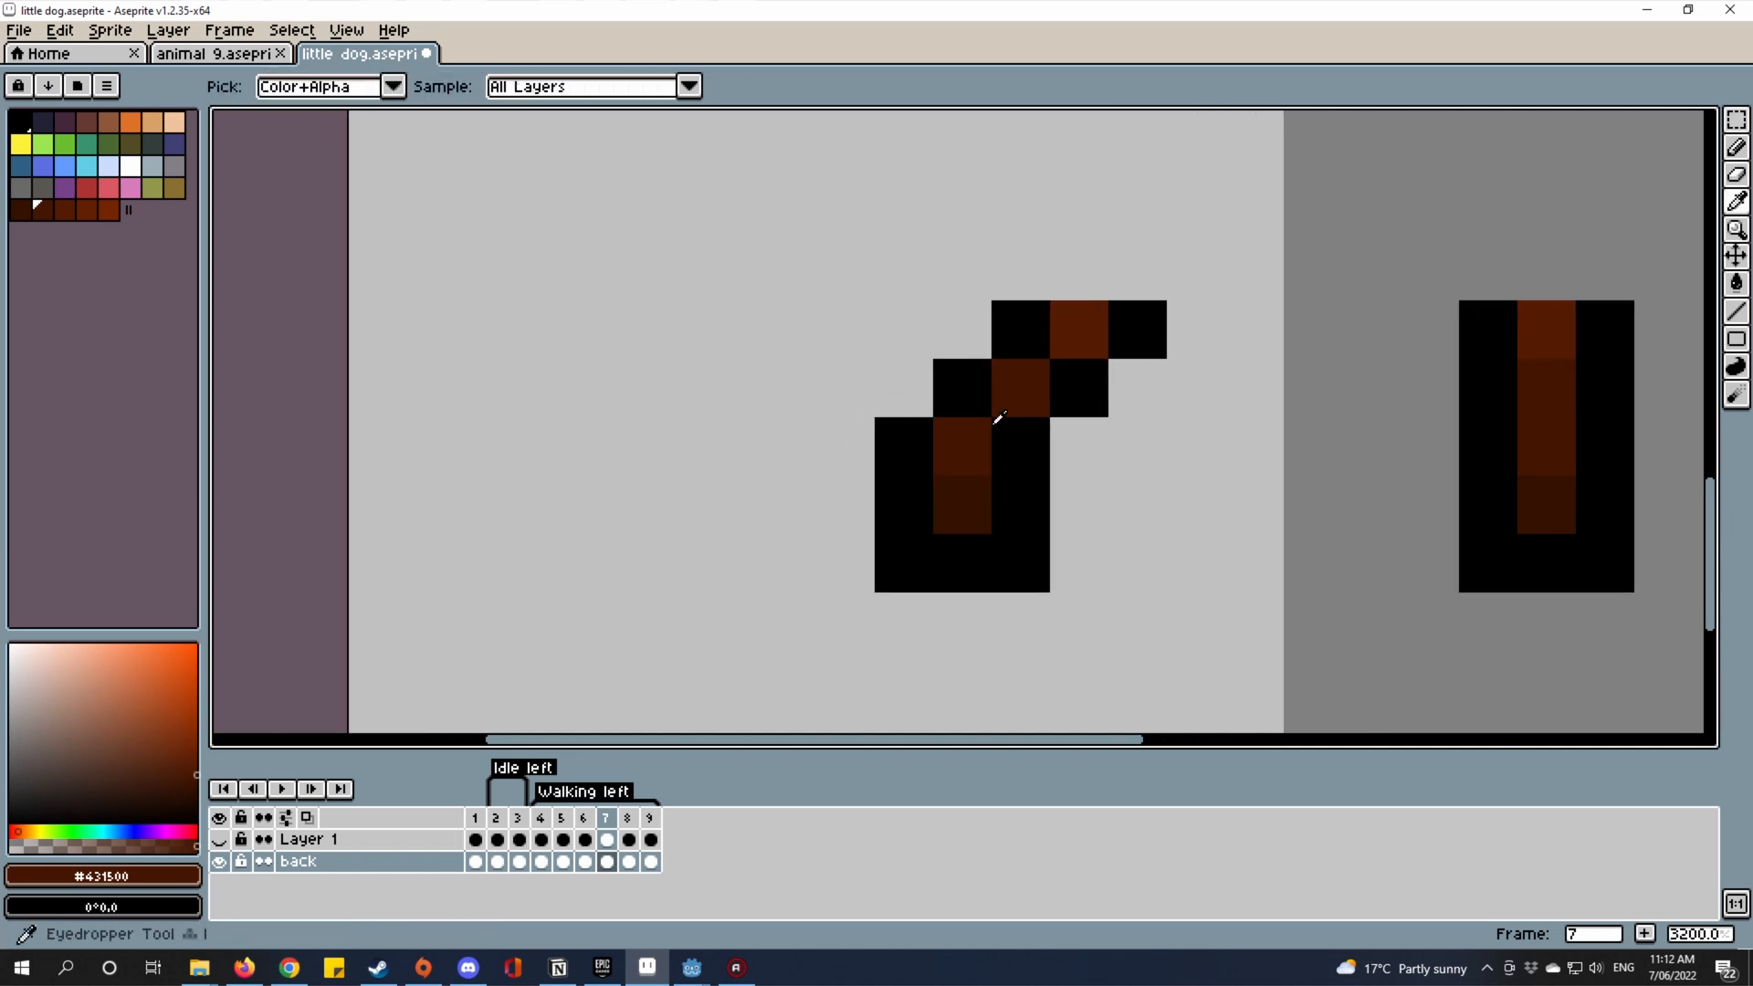
{"action": "key", "text": "b"}
{"action": "left_click", "coordinate": [1004, 434]}
{"action": "left_click", "coordinate": [1063, 375]}
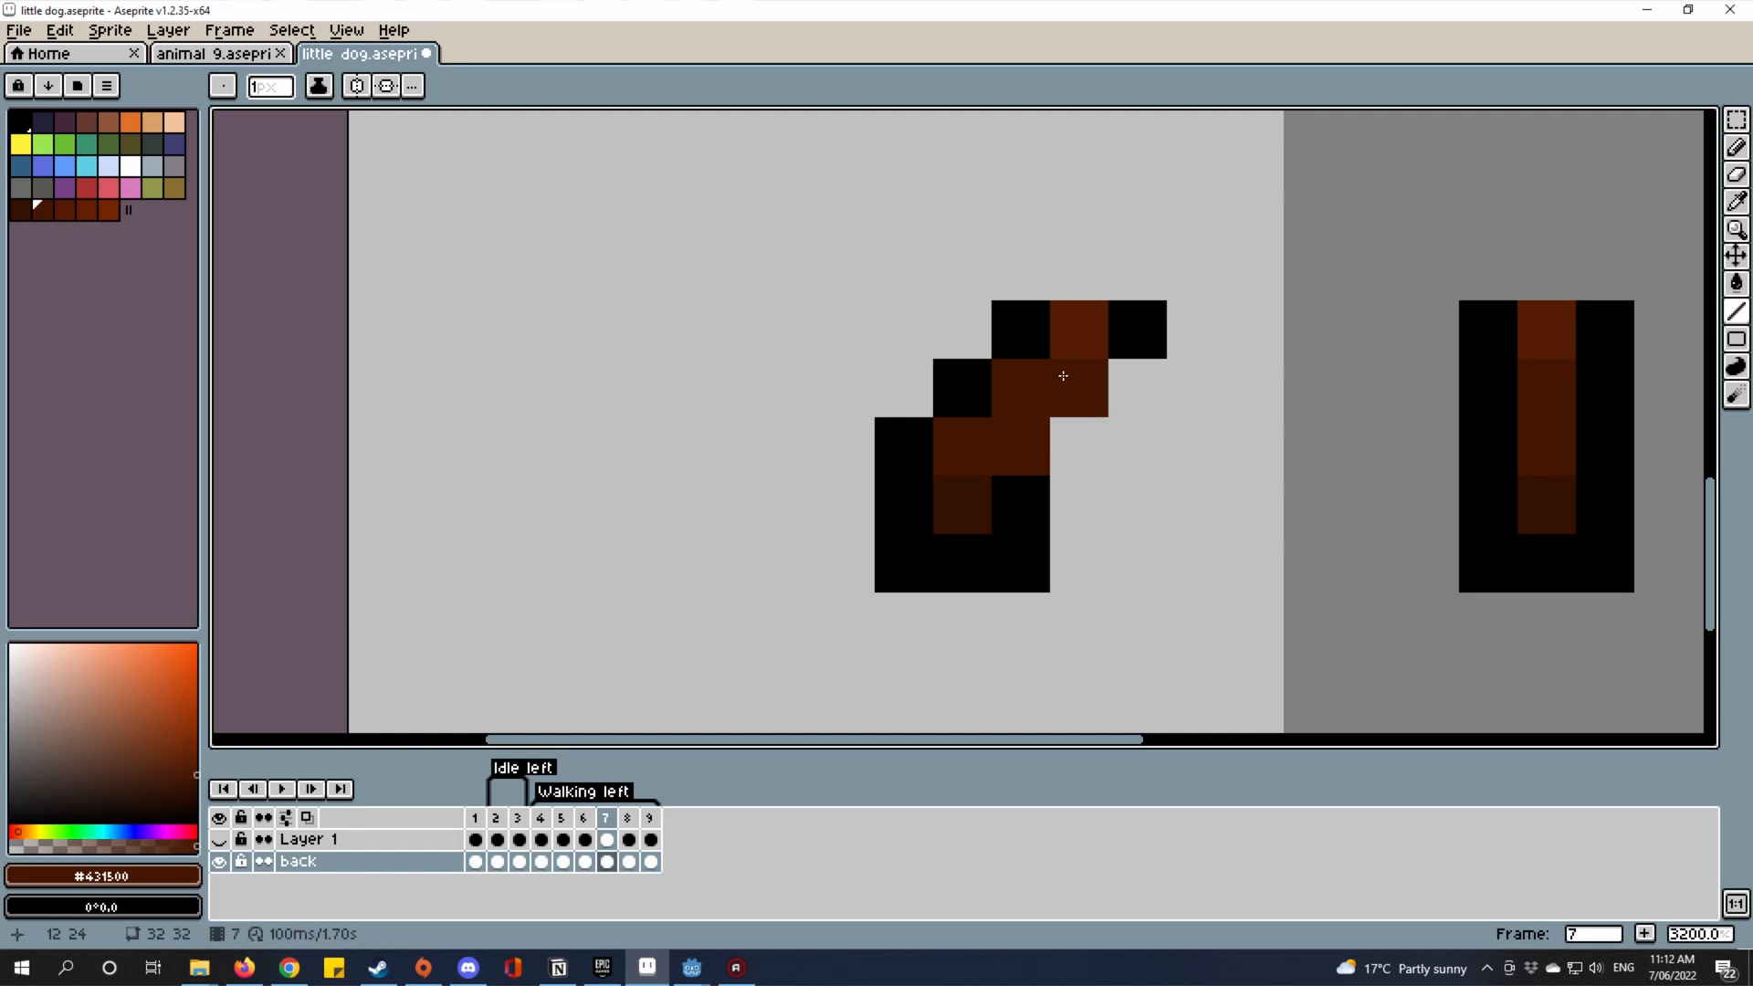
{"action": "key", "text": "i"}
{"action": "left_click", "coordinate": [1145, 351]}
{"action": "key", "text": "l"}
{"action": "left_click", "coordinate": [1134, 385]}
{"action": "left_click", "coordinate": [1067, 453]}
{"action": "scroll", "coordinate": [1159, 446], "scroll_direction": "down", "scroll_amount": 6}
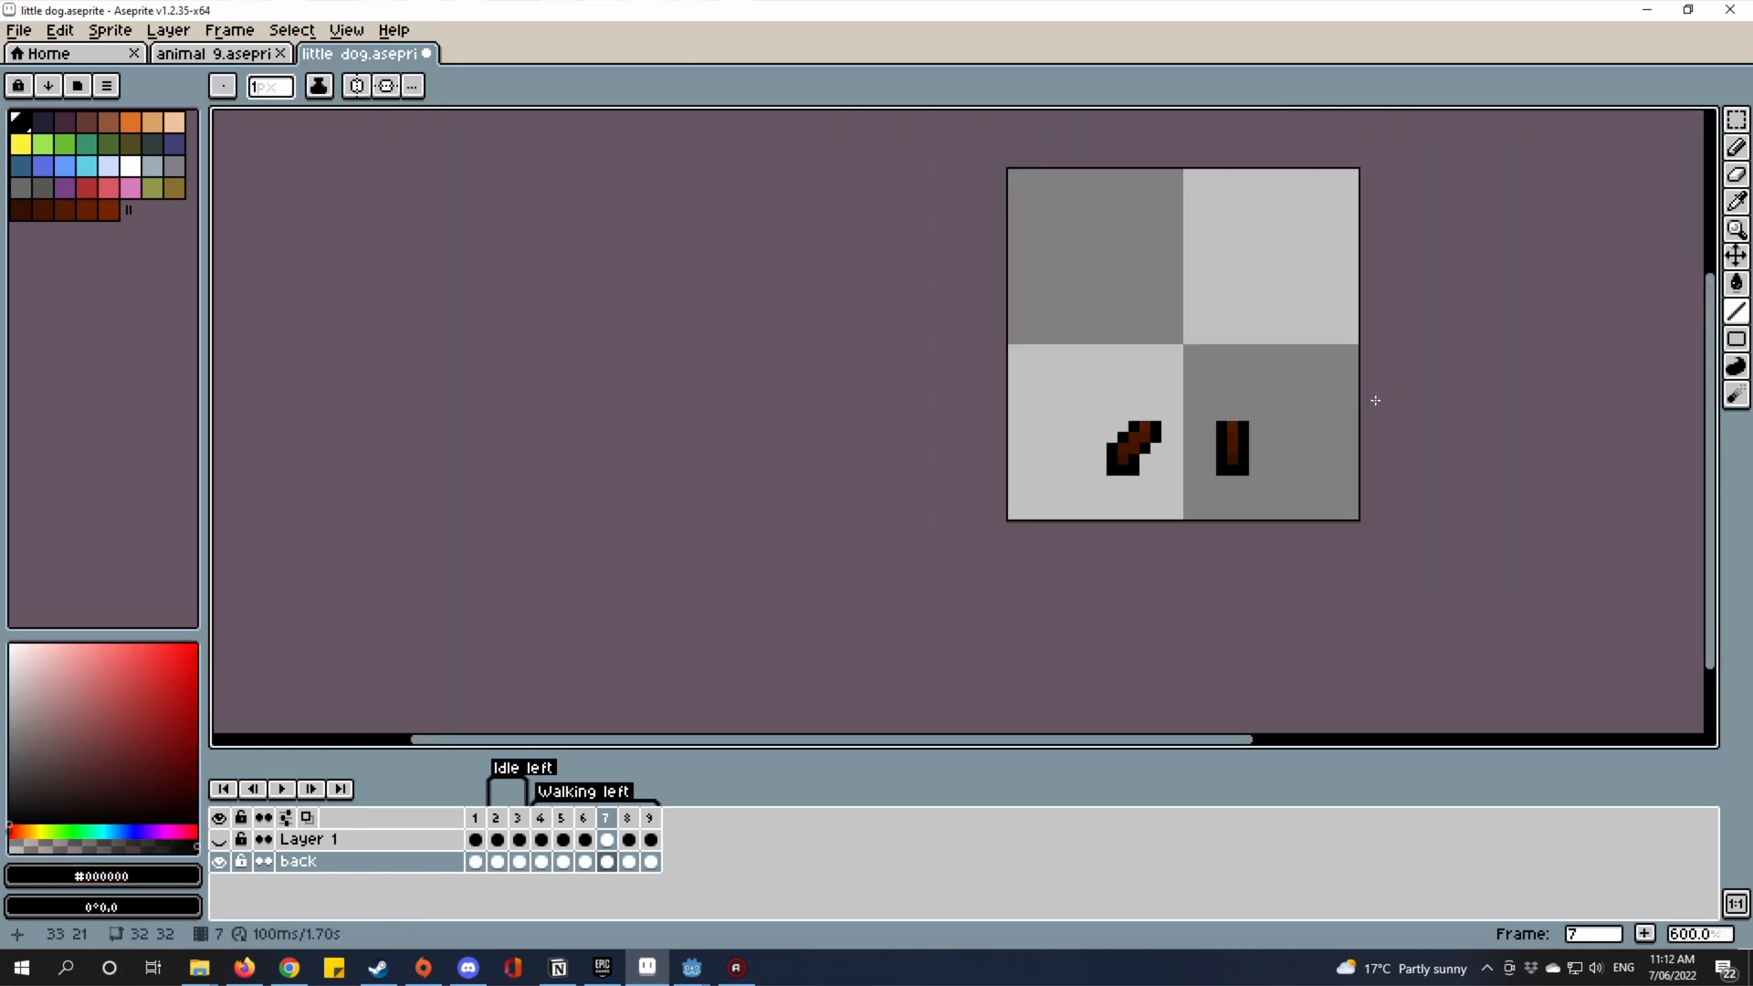
Slant the back layer's hind leg in frame 7, shifting its lowest four rows one pixel right and the lowest three another pixel right.
{"action": "scroll", "coordinate": [1259, 429], "scroll_direction": "up", "scroll_amount": 5}
{"action": "scroll", "coordinate": [1016, 482], "scroll_direction": "up", "scroll_amount": 1}
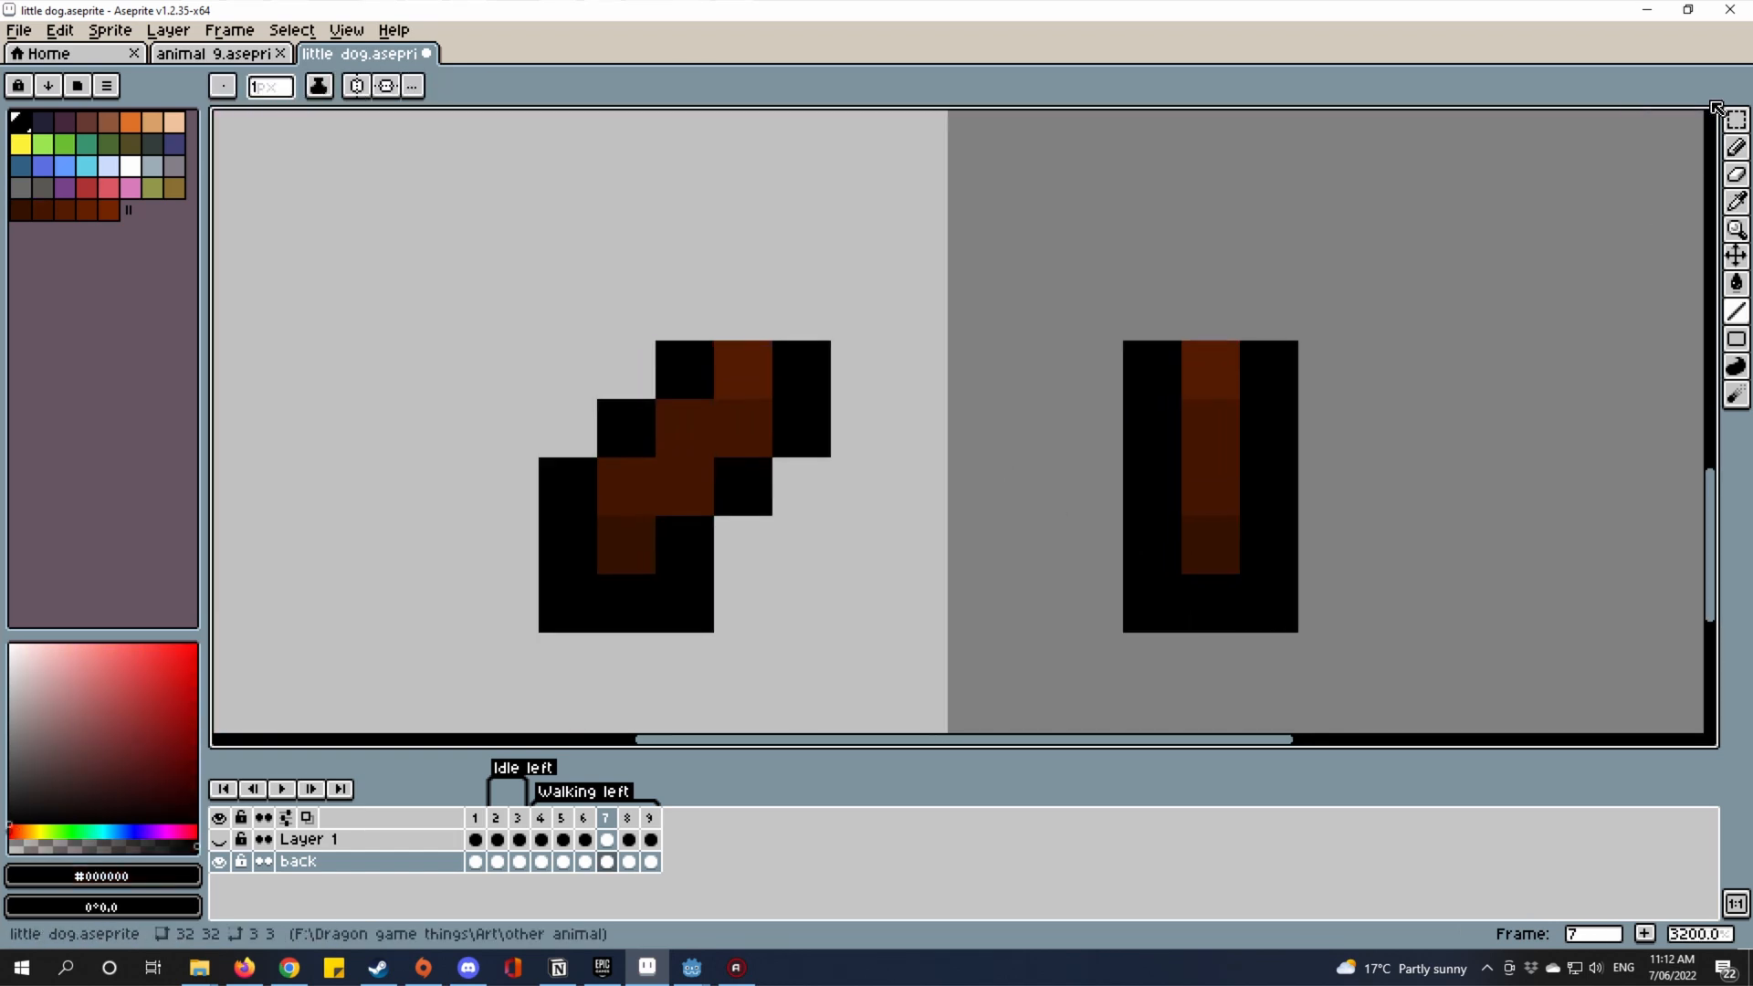
{"action": "left_click", "coordinate": [1735, 119]}
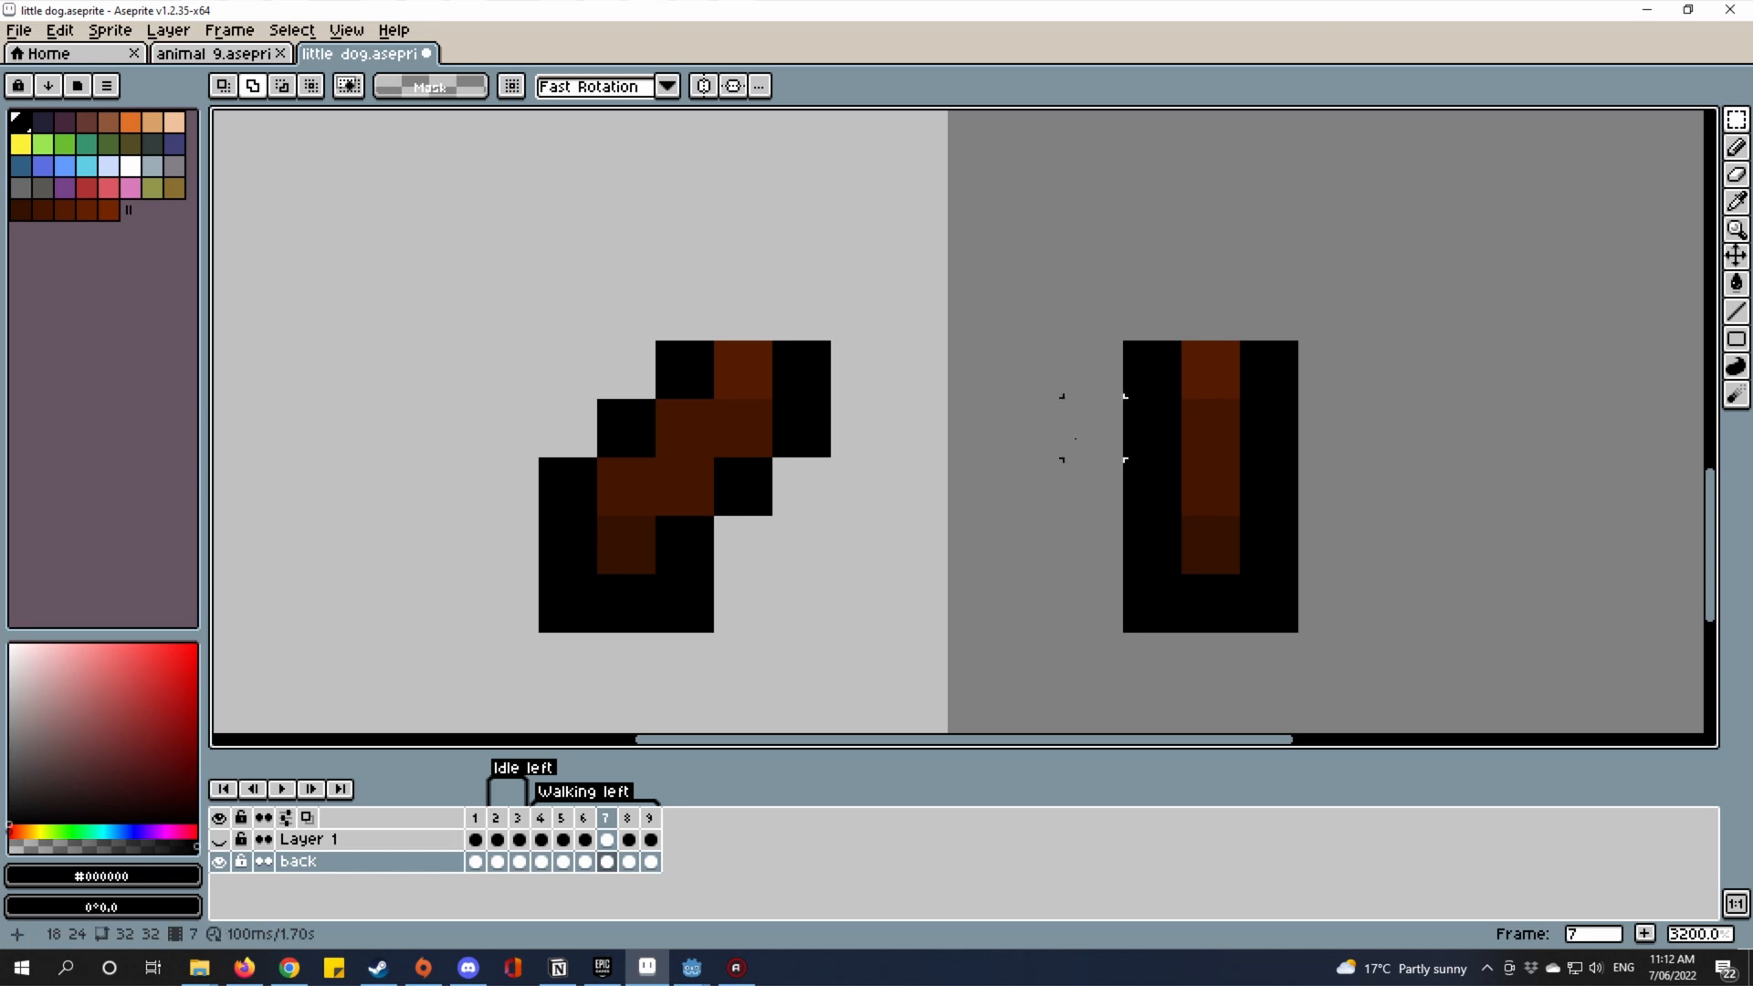
{"action": "left_click_drag", "start_coordinate": [1152, 428], "coordinate": [1250, 579]}
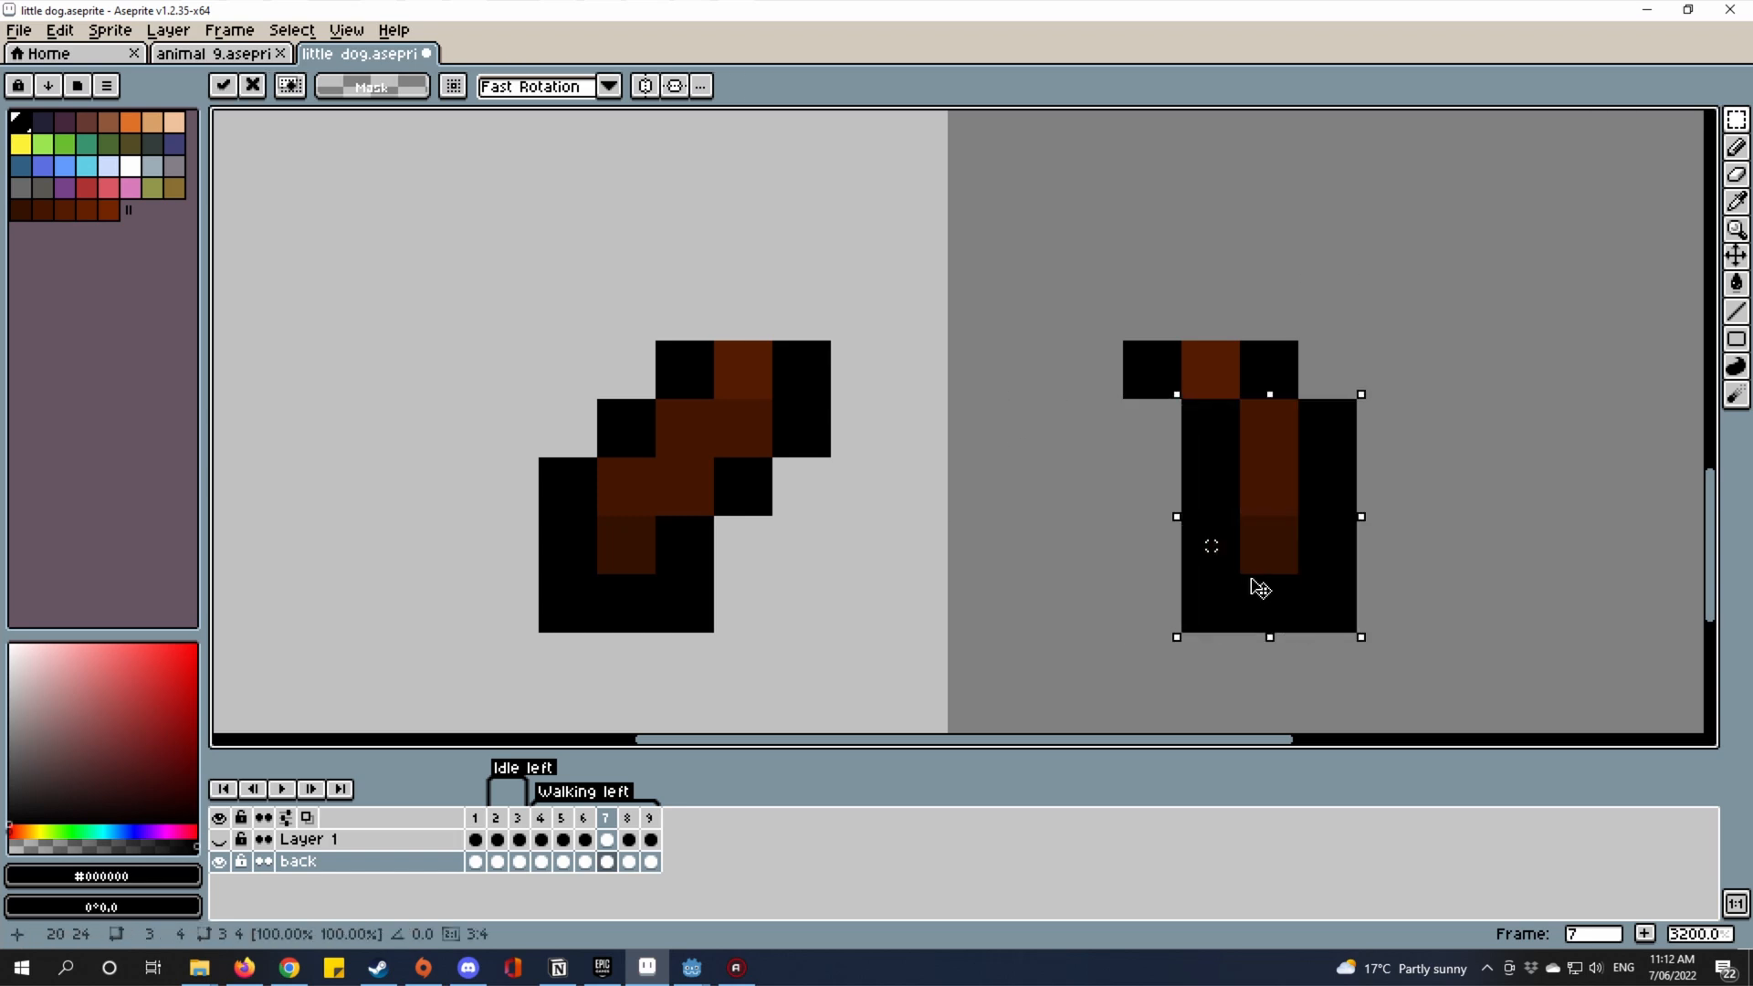
{"action": "key", "text": "ctrl+d"}
{"action": "left_click_drag", "start_coordinate": [1187, 503], "coordinate": [1318, 593]}
{"action": "left_click_drag", "start_coordinate": [1314, 619], "coordinate": [1360, 620]}
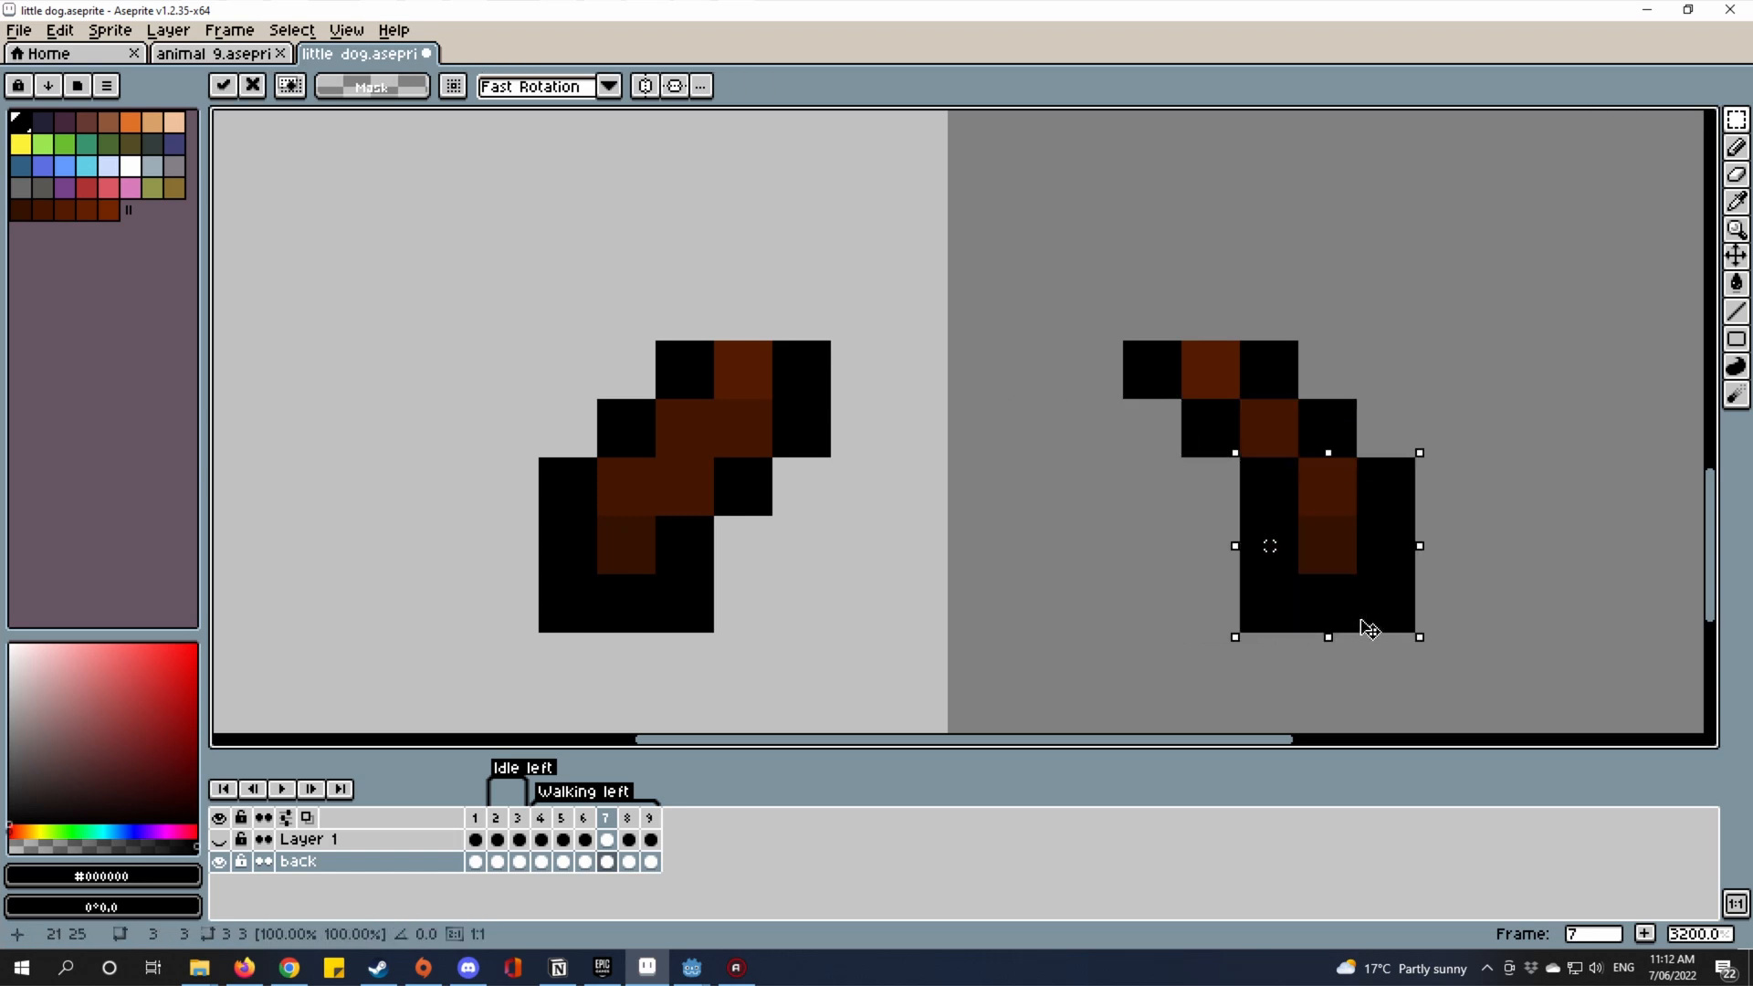
{"action": "key", "text": "ctrl+d"}
{"action": "left_click_drag", "start_coordinate": [1273, 502], "coordinate": [1342, 510]}
Thicken the back layer's hind leg in frame 7 with black outline pixels on its left side and #431500 brown fill inside.
{"action": "key", "text": "i"}
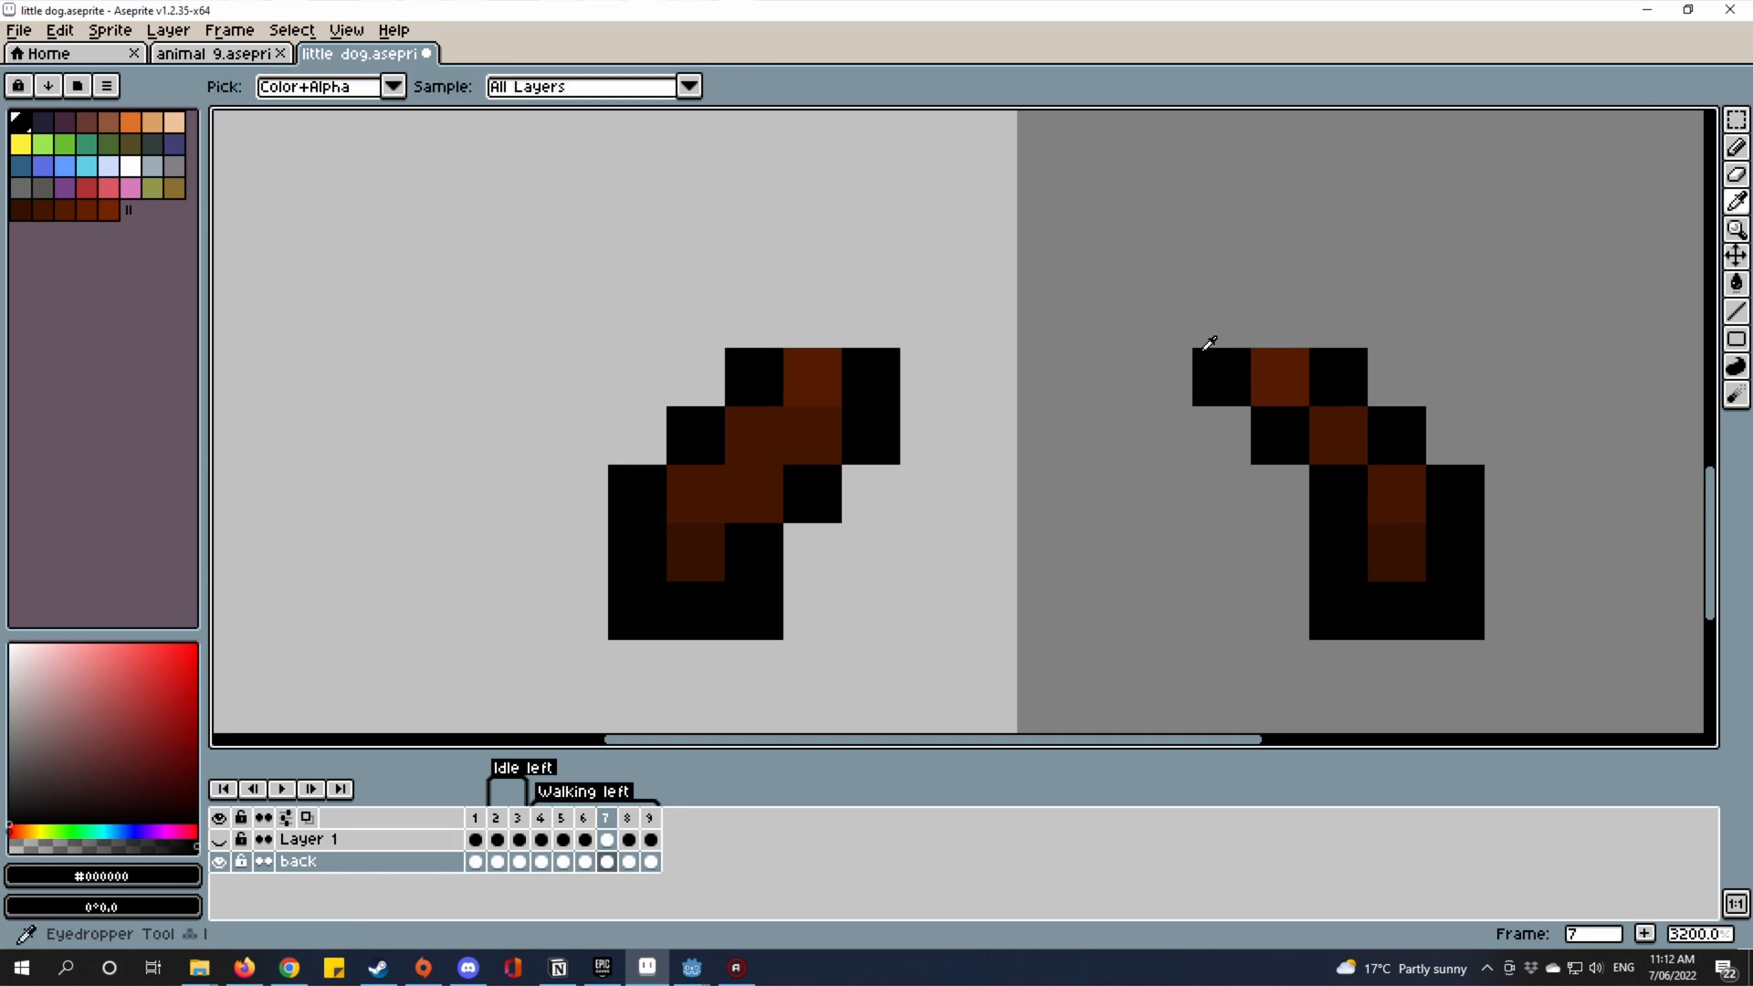
{"action": "key", "text": "l"}
{"action": "right_click", "coordinate": [1202, 419]}
{"action": "left_click", "coordinate": [1267, 394], "text": "alt"}
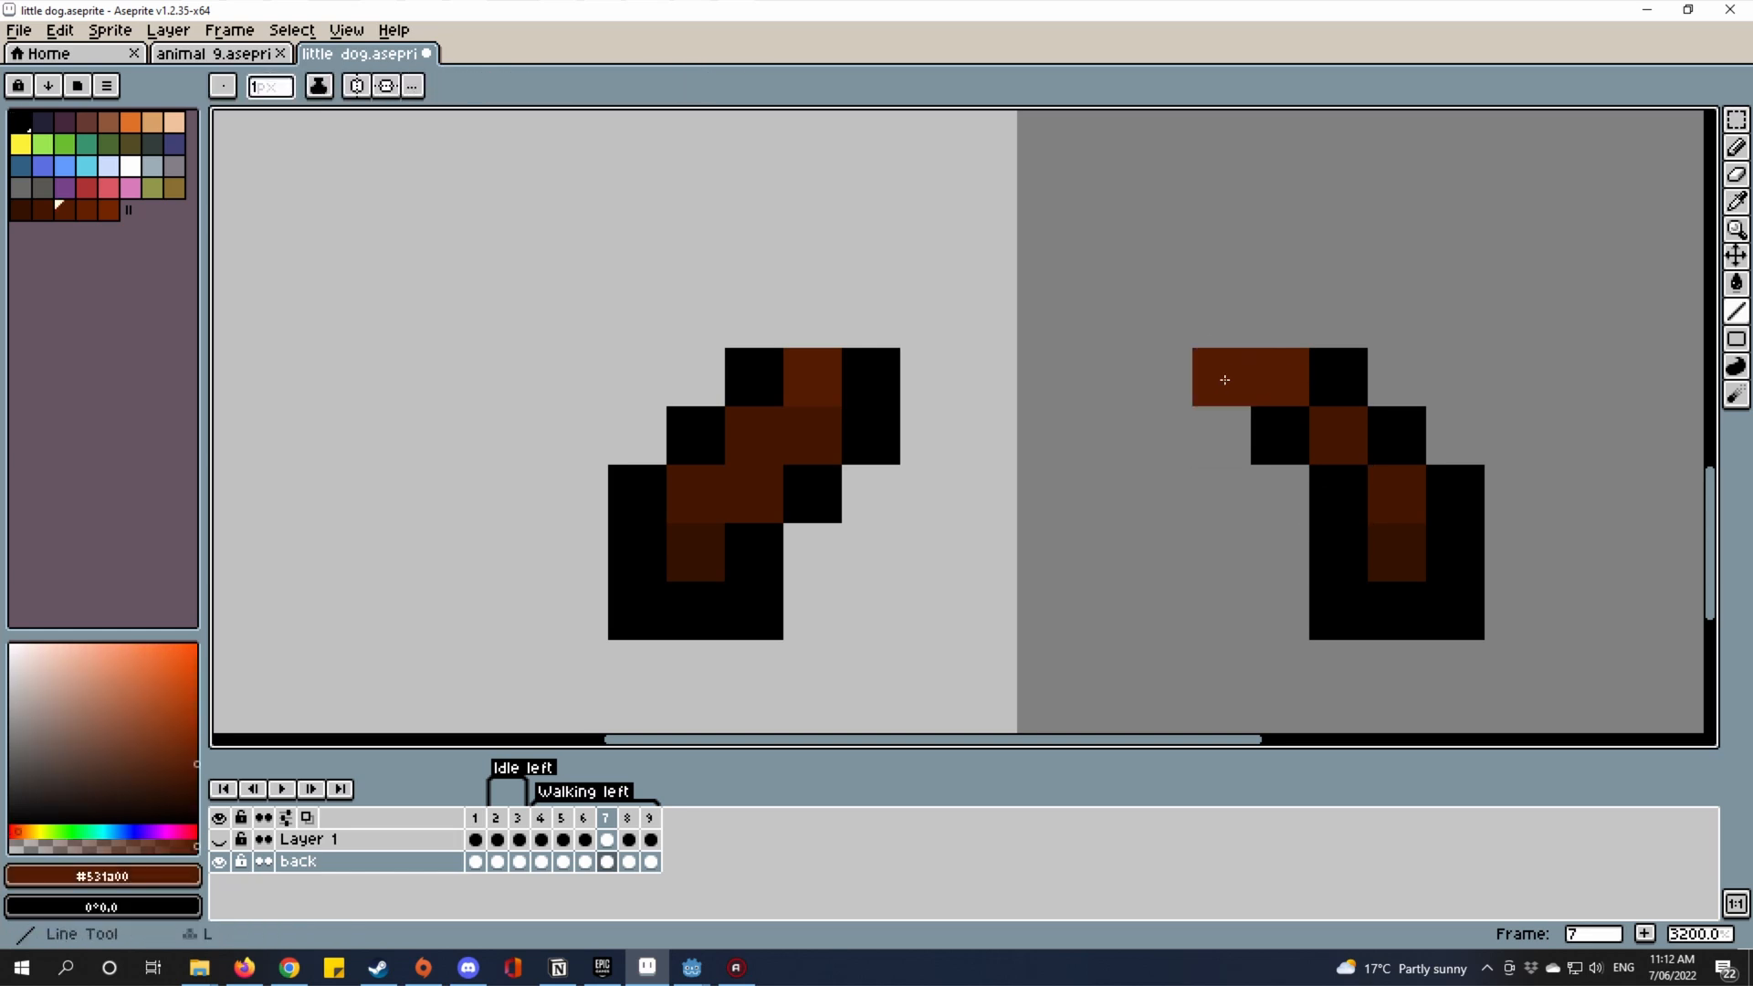
{"action": "left_click", "coordinate": [1267, 409], "text": "alt"}
{"action": "left_click_drag", "start_coordinate": [1226, 423], "coordinate": [1288, 476]}
{"action": "left_click", "coordinate": [1386, 465], "text": "alt"}
{"action": "left_click", "coordinate": [1336, 489]}
{"action": "scroll", "coordinate": [1266, 422], "scroll_direction": "down", "scroll_amount": 5}
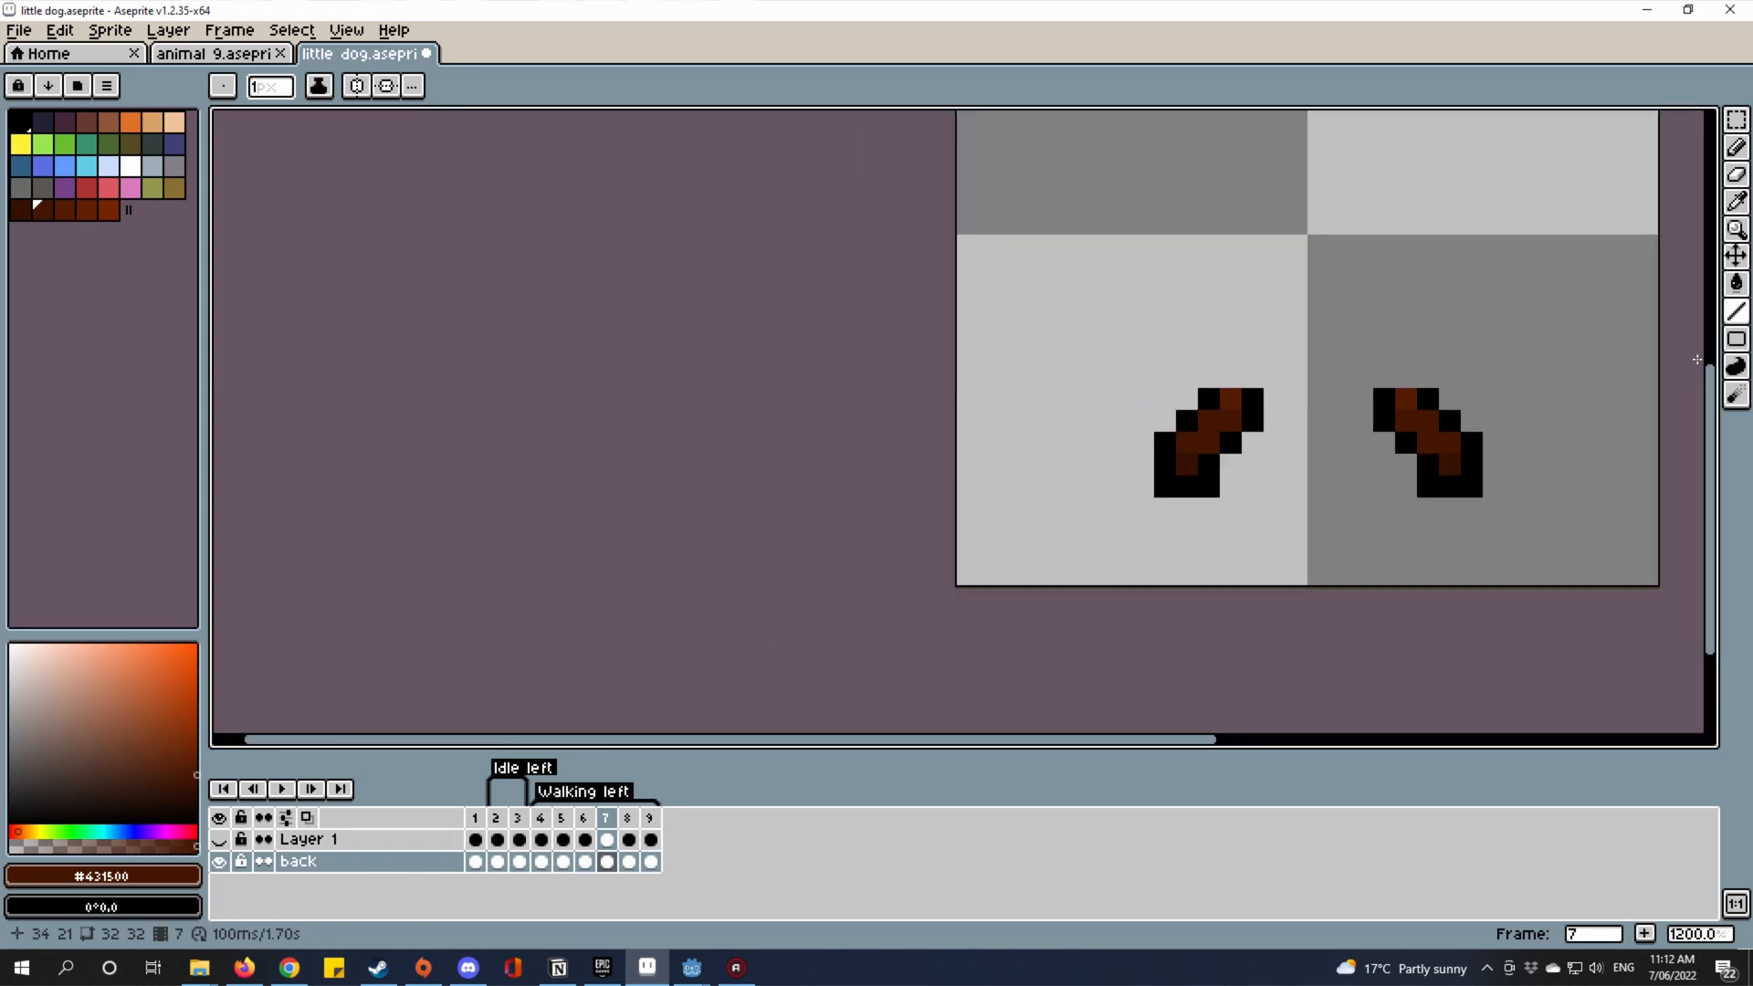
Save the file and show Layer 1 again together with the back layer.
{"action": "scroll", "coordinate": [1585, 340], "scroll_direction": "up", "scroll_amount": 3}
{"action": "scroll", "coordinate": [1495, 380], "scroll_direction": "down", "scroll_amount": 1}
{"action": "scroll", "coordinate": [1495, 380], "scroll_direction": "up", "scroll_amount": 1}
{"action": "key", "text": "v"}
{"action": "key", "text": "ctrl+s"}
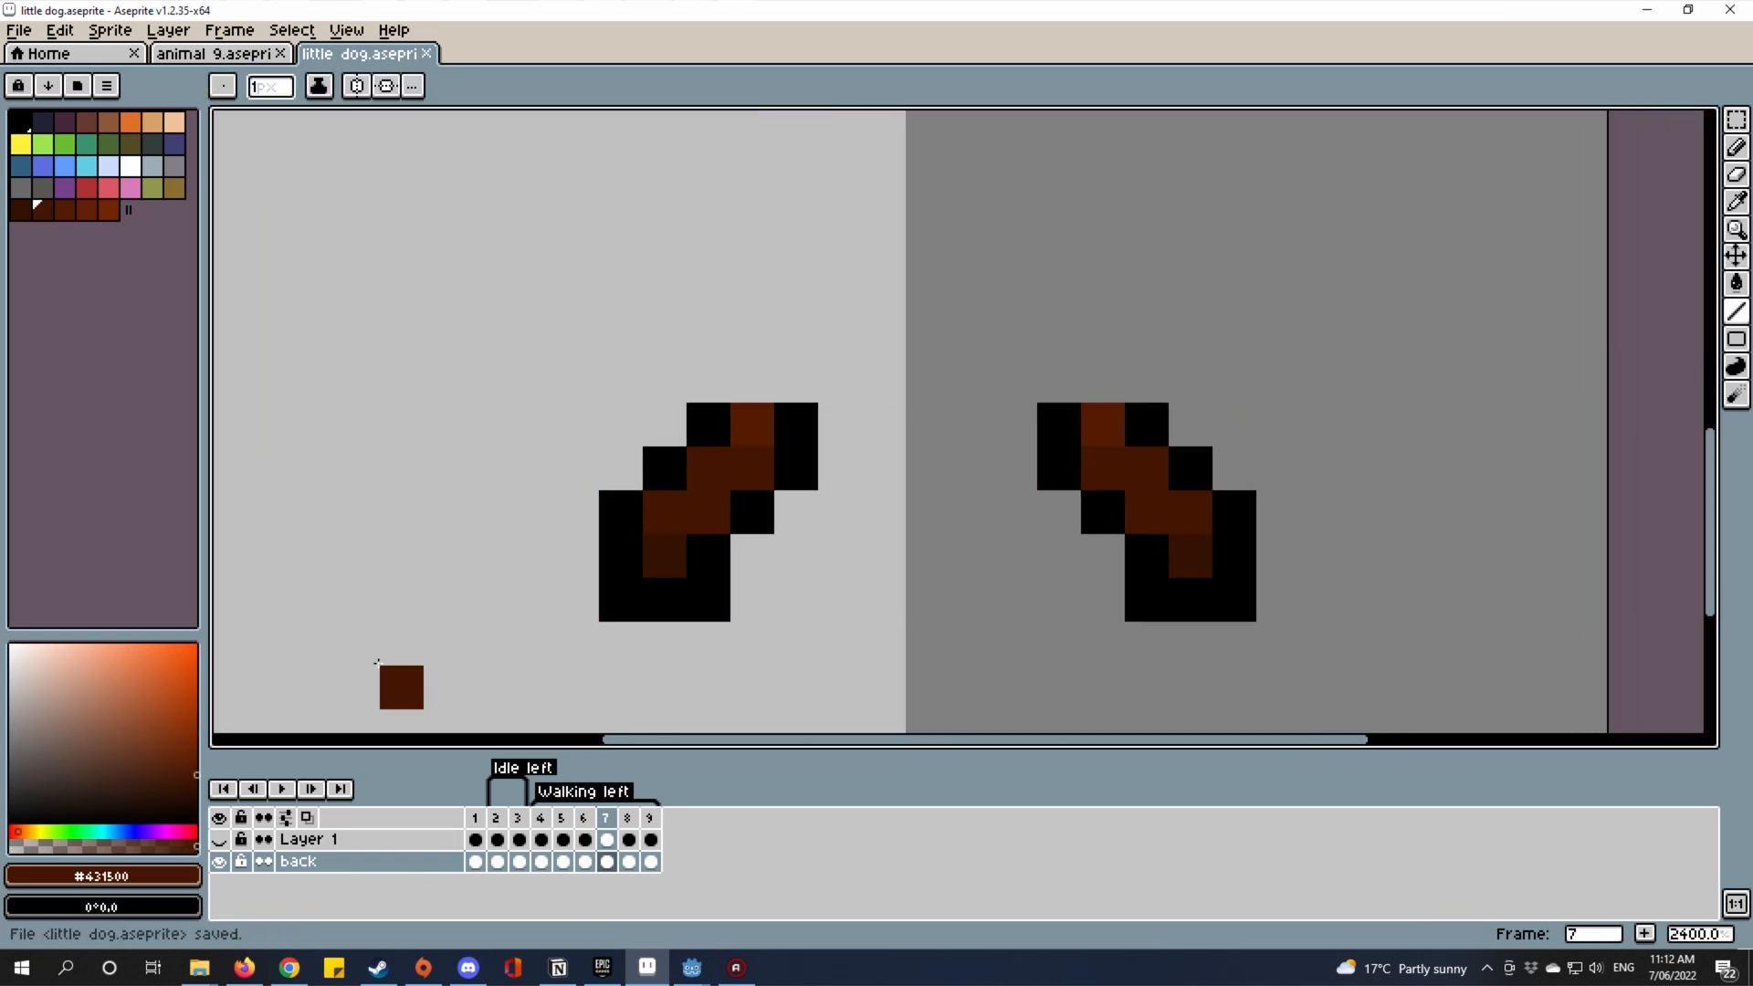
{"action": "left_click_drag", "start_coordinate": [707, 555], "coordinate": [773, 554]}
{"action": "left_click", "coordinate": [220, 840]}
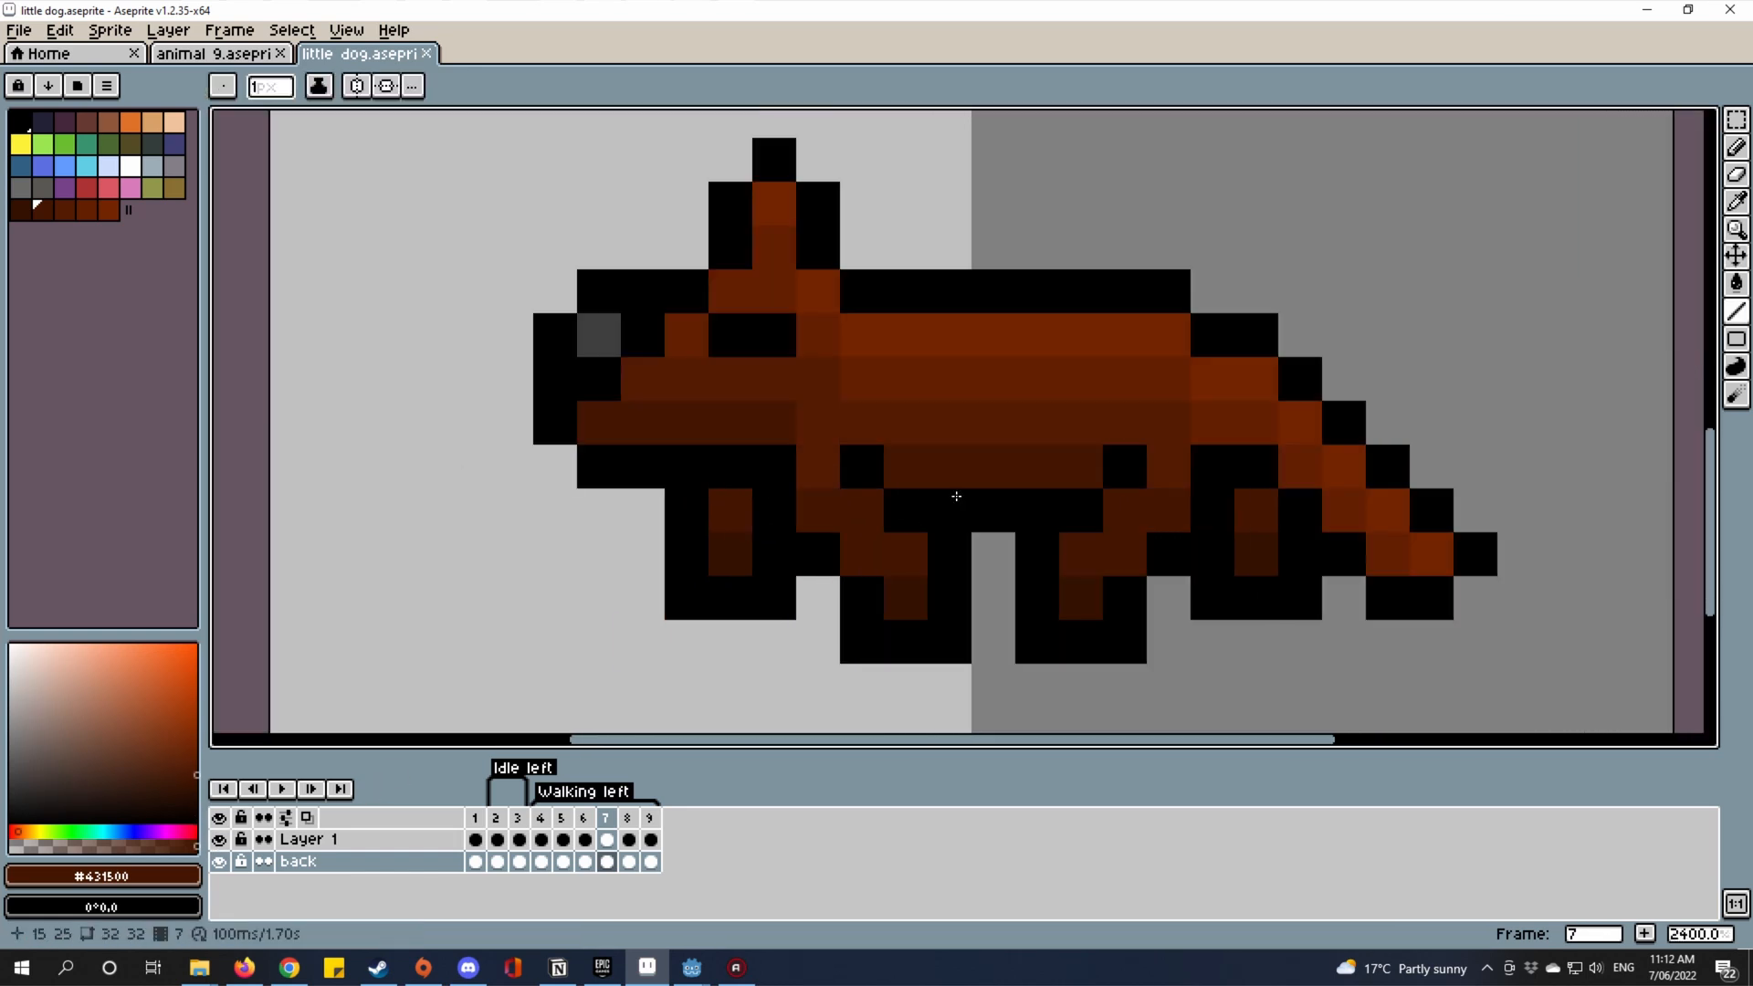
Play the Walking left animation to review the leg movement, and stop the playback.
{"action": "scroll", "coordinate": [1023, 521], "scroll_direction": "down", "scroll_amount": 2}
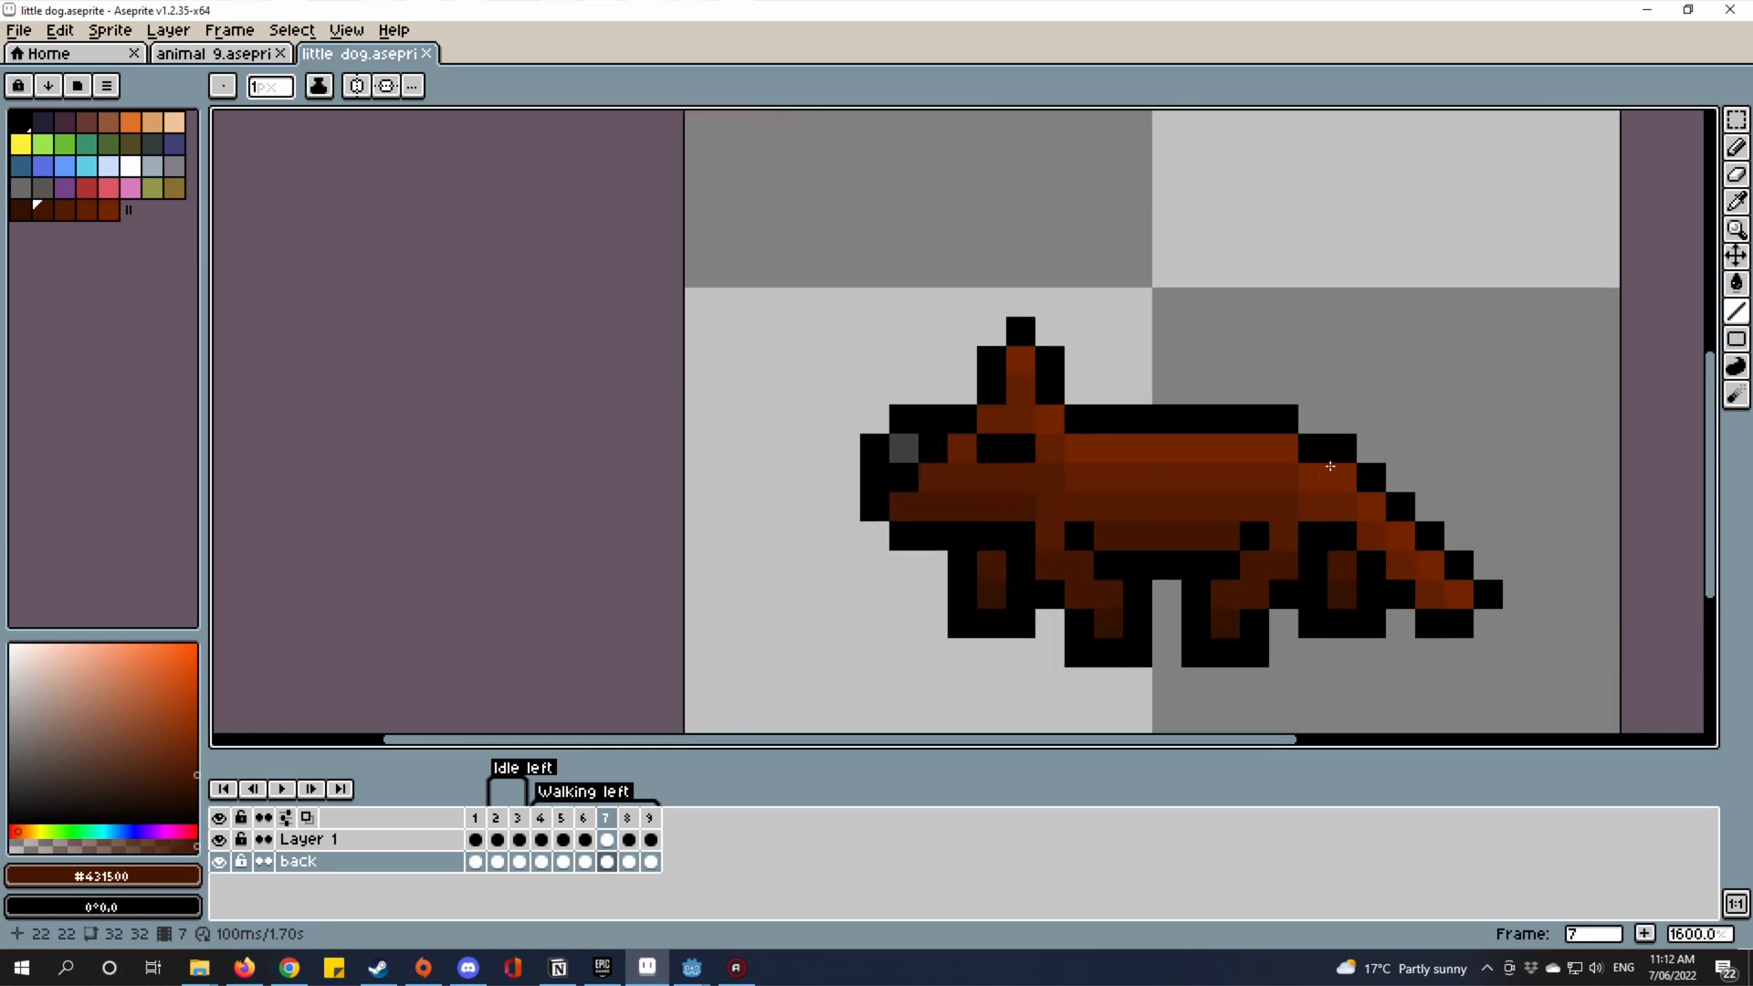
{"action": "mouse_move", "coordinate": [547, 819]}
{"action": "left_mouse_down"}
{"action": "mouse_move", "coordinate": [698, 826]}
{"action": "mouse_move", "coordinate": [539, 820]}
{"action": "left_mouse_up"}
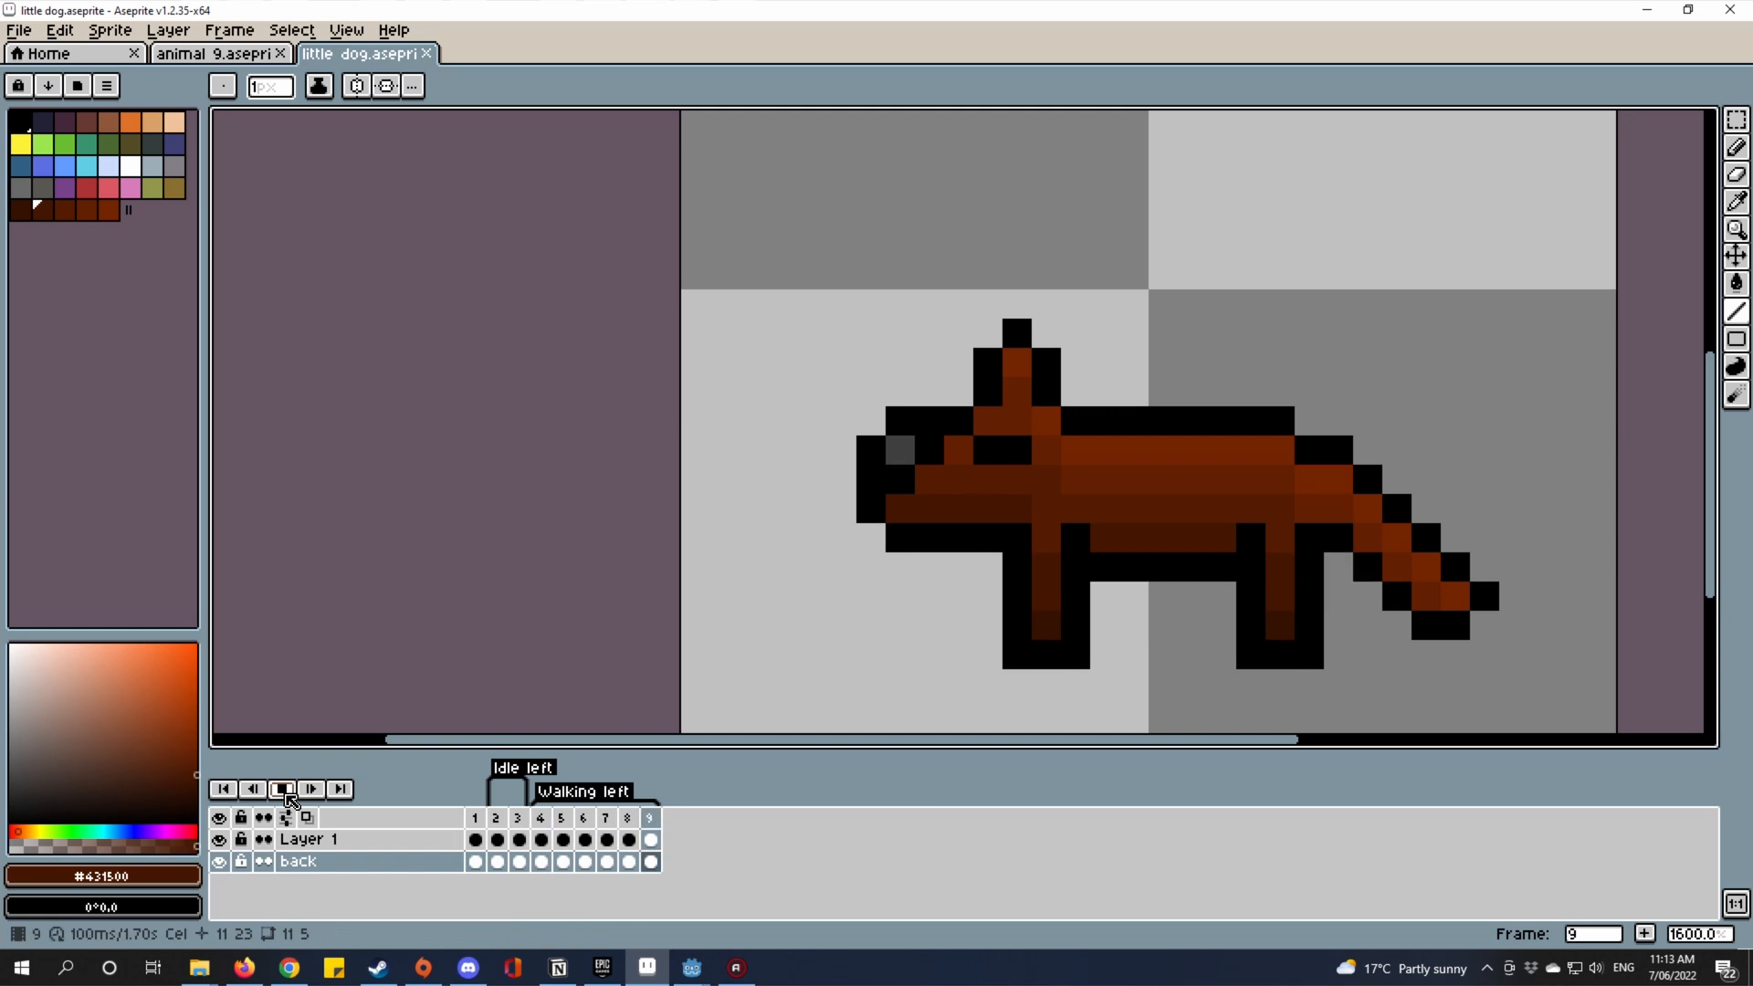
{"action": "left_click", "coordinate": [283, 788]}
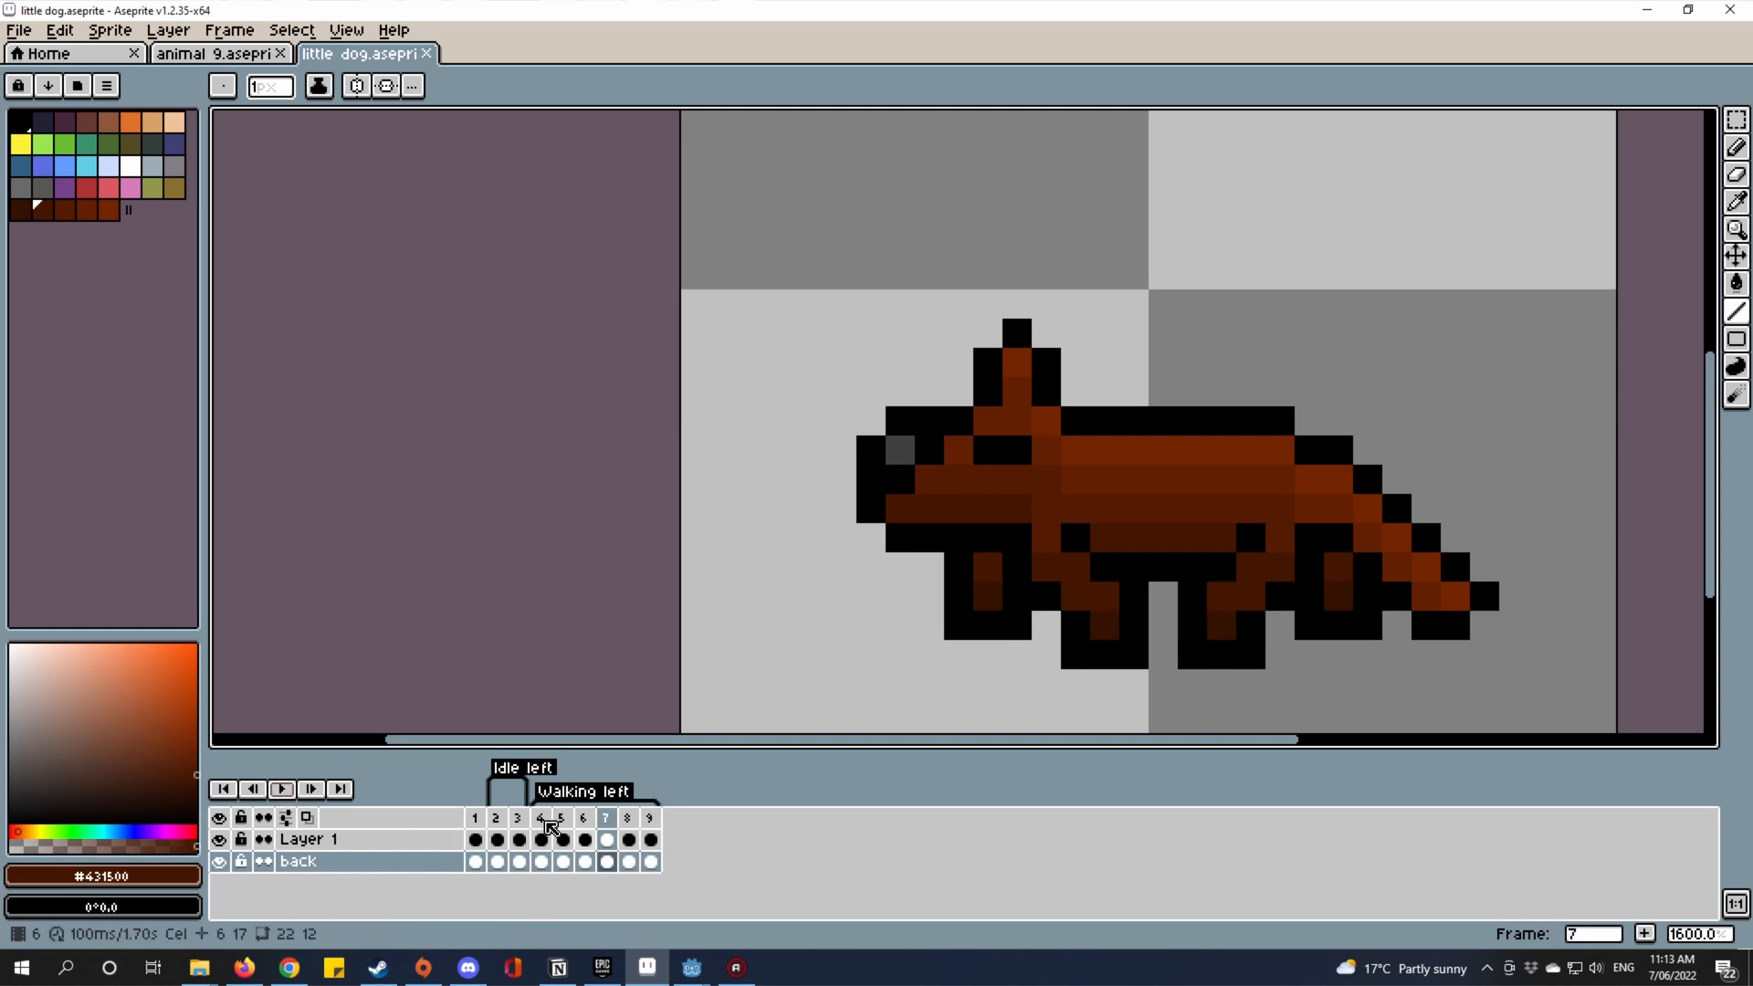
Select the dog's head, body and tail in frame 5 without the lower legs, and move them one pixel down on Layer 1.
{"action": "left_click", "coordinate": [562, 819]}
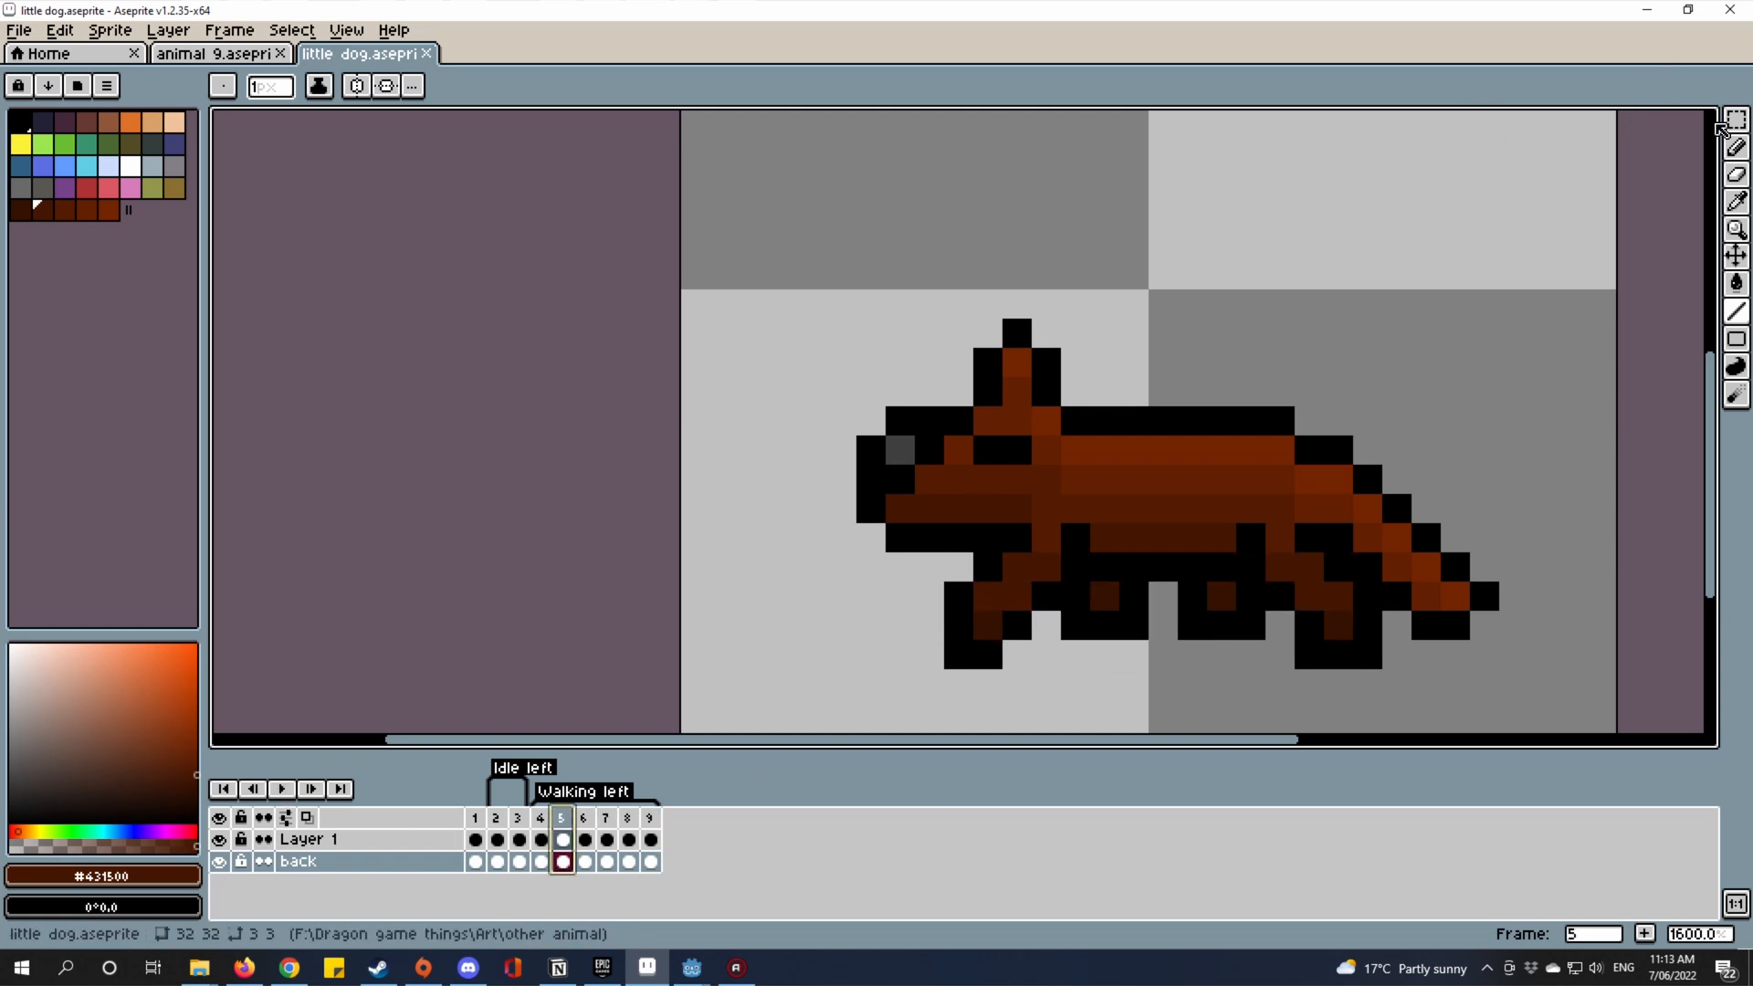
{"action": "left_click", "coordinate": [1732, 120]}
{"action": "left_click_drag", "start_coordinate": [1250, 330], "coordinate": [1201, 323]}
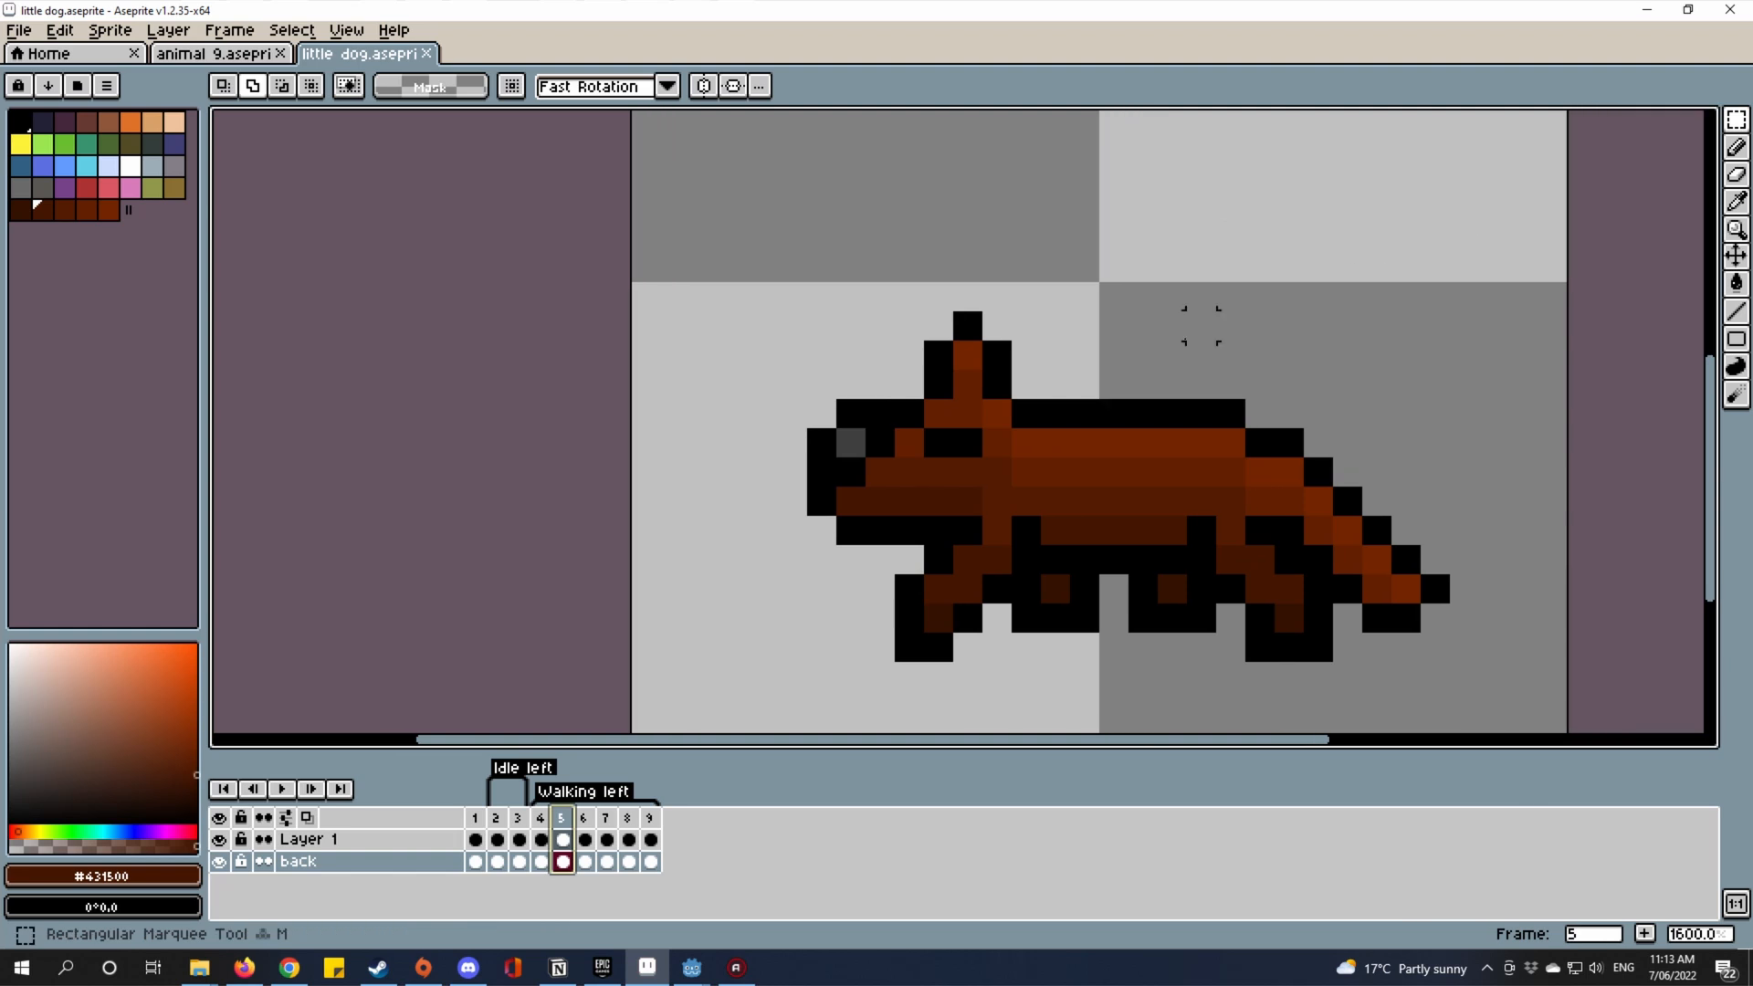
{"action": "left_click_drag", "start_coordinate": [645, 238], "coordinate": [1639, 528]}
{"action": "scroll", "coordinate": [1105, 603], "scroll_direction": "up", "scroll_amount": 2}
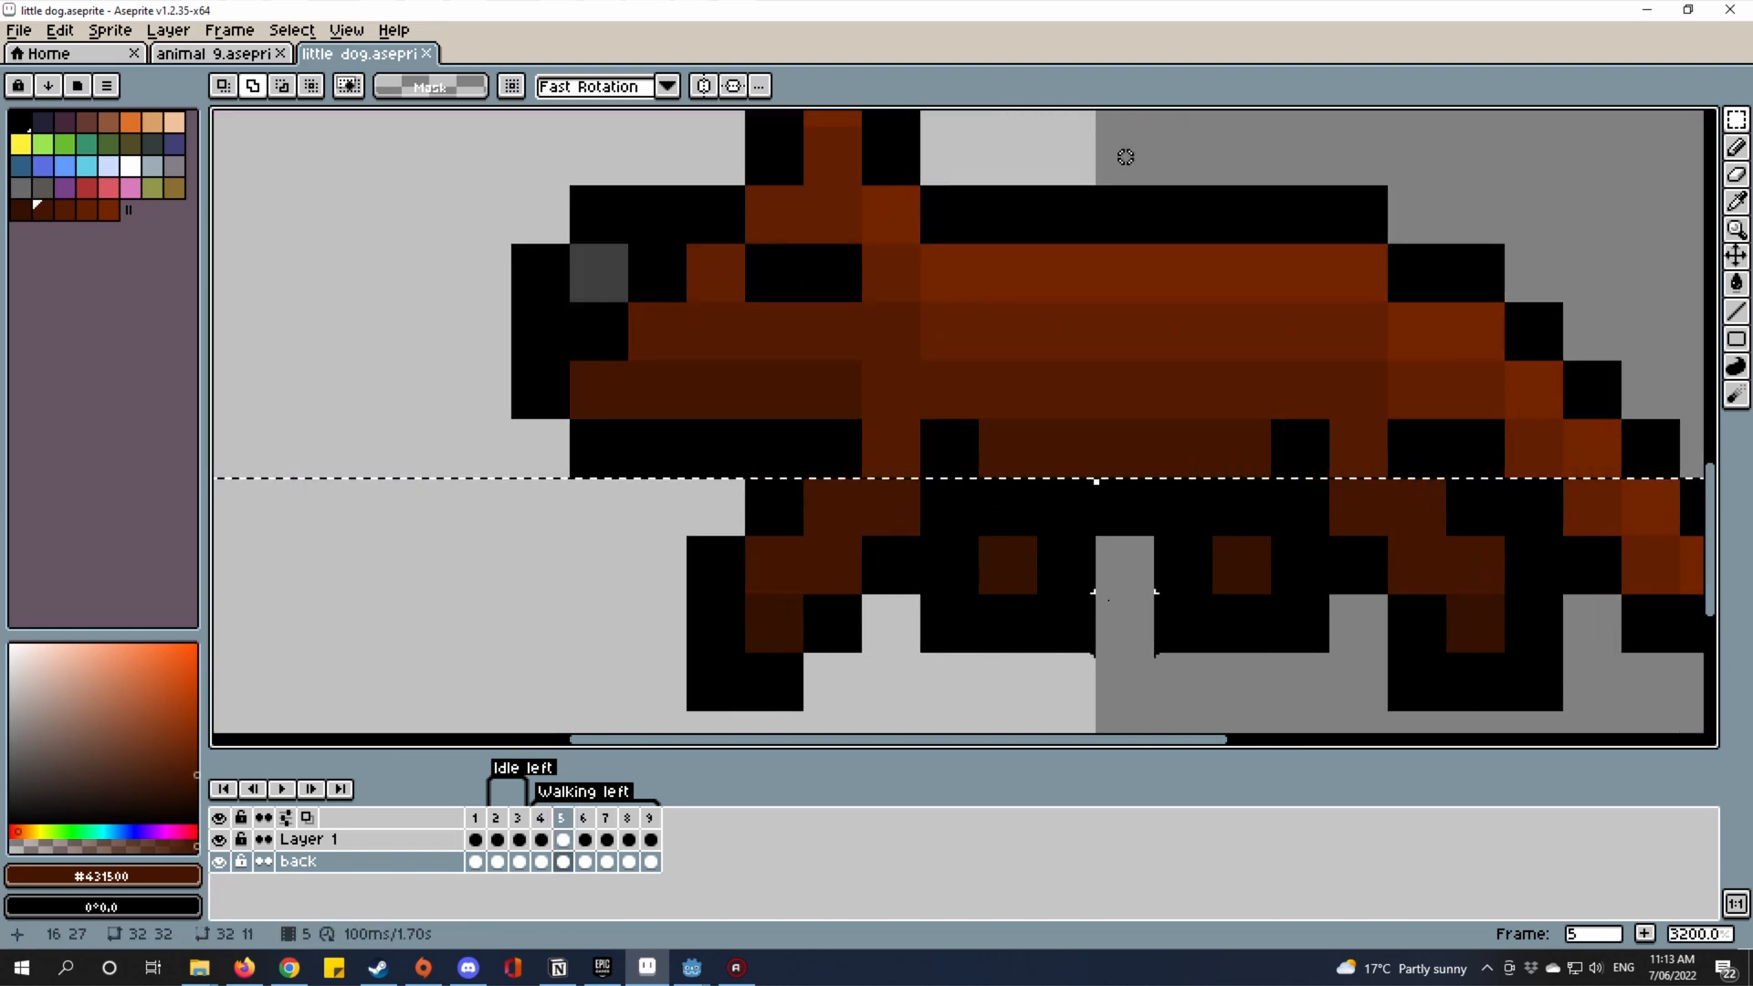
{"action": "left_click_drag", "start_coordinate": [1237, 523], "coordinate": [1018, 509]}
{"action": "left_click_drag", "start_coordinate": [1506, 491], "coordinate": [1170, 475]}
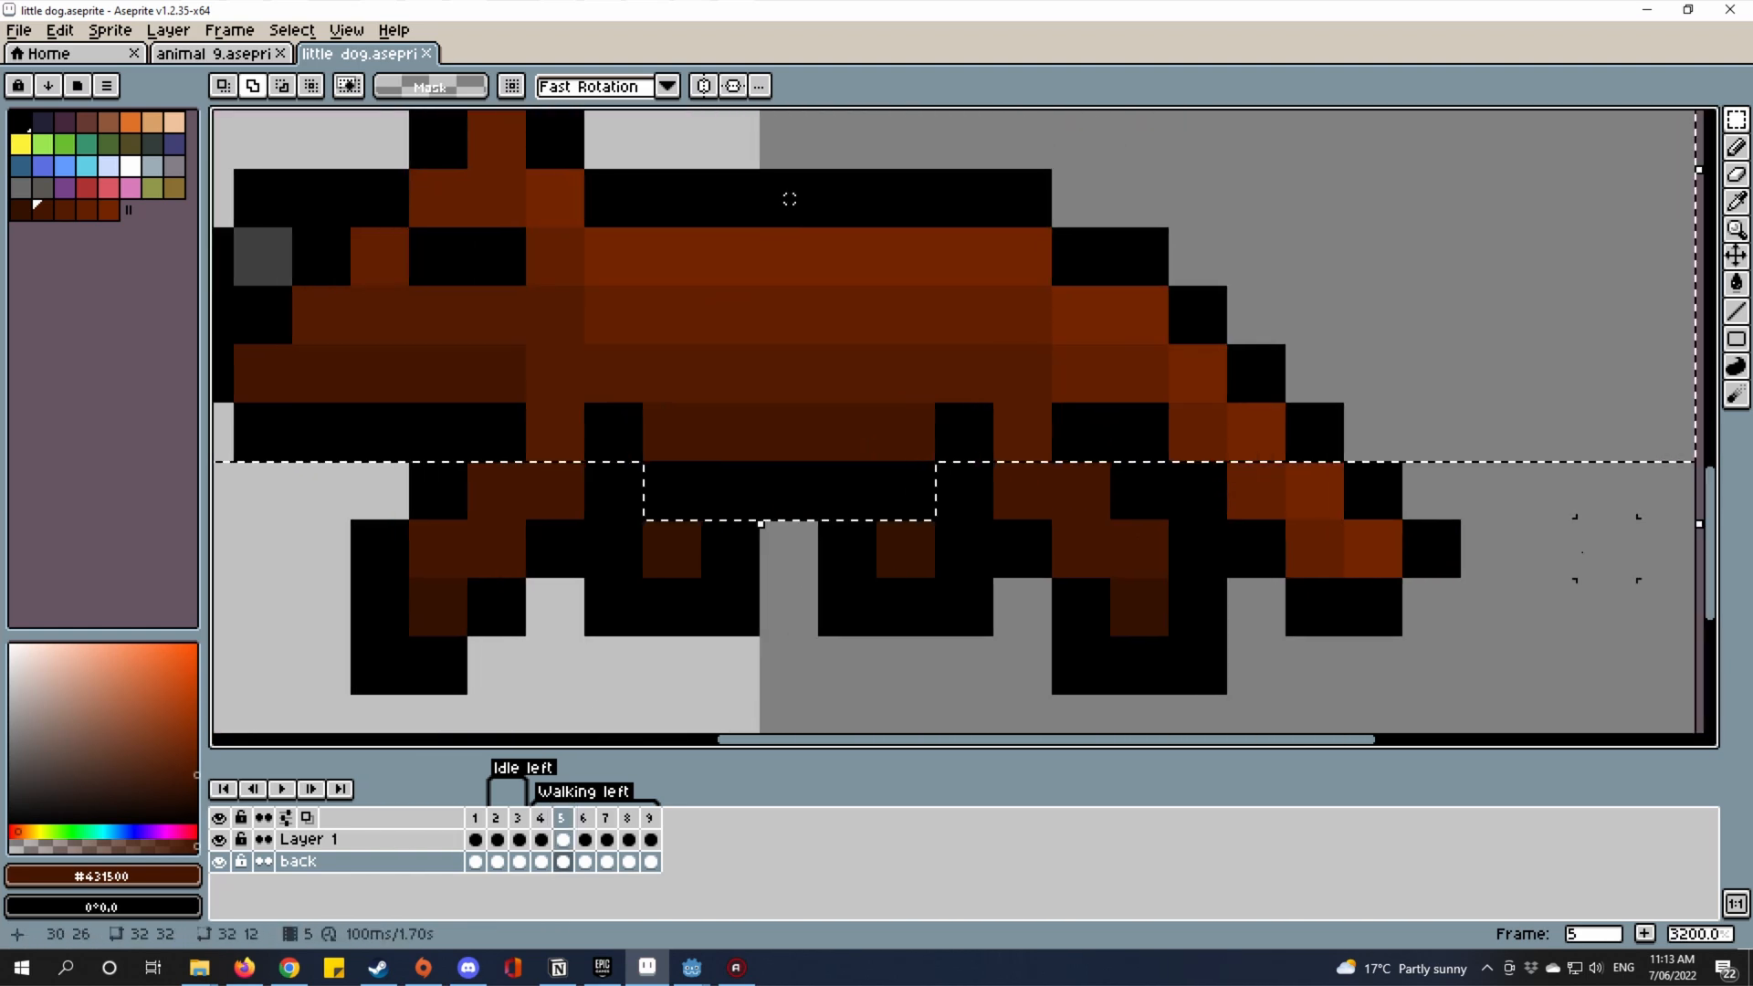
{"action": "left_click_drag", "start_coordinate": [1548, 607], "coordinate": [1276, 429]}
{"action": "left_click_drag", "start_coordinate": [1107, 347], "coordinate": [1107, 384]}
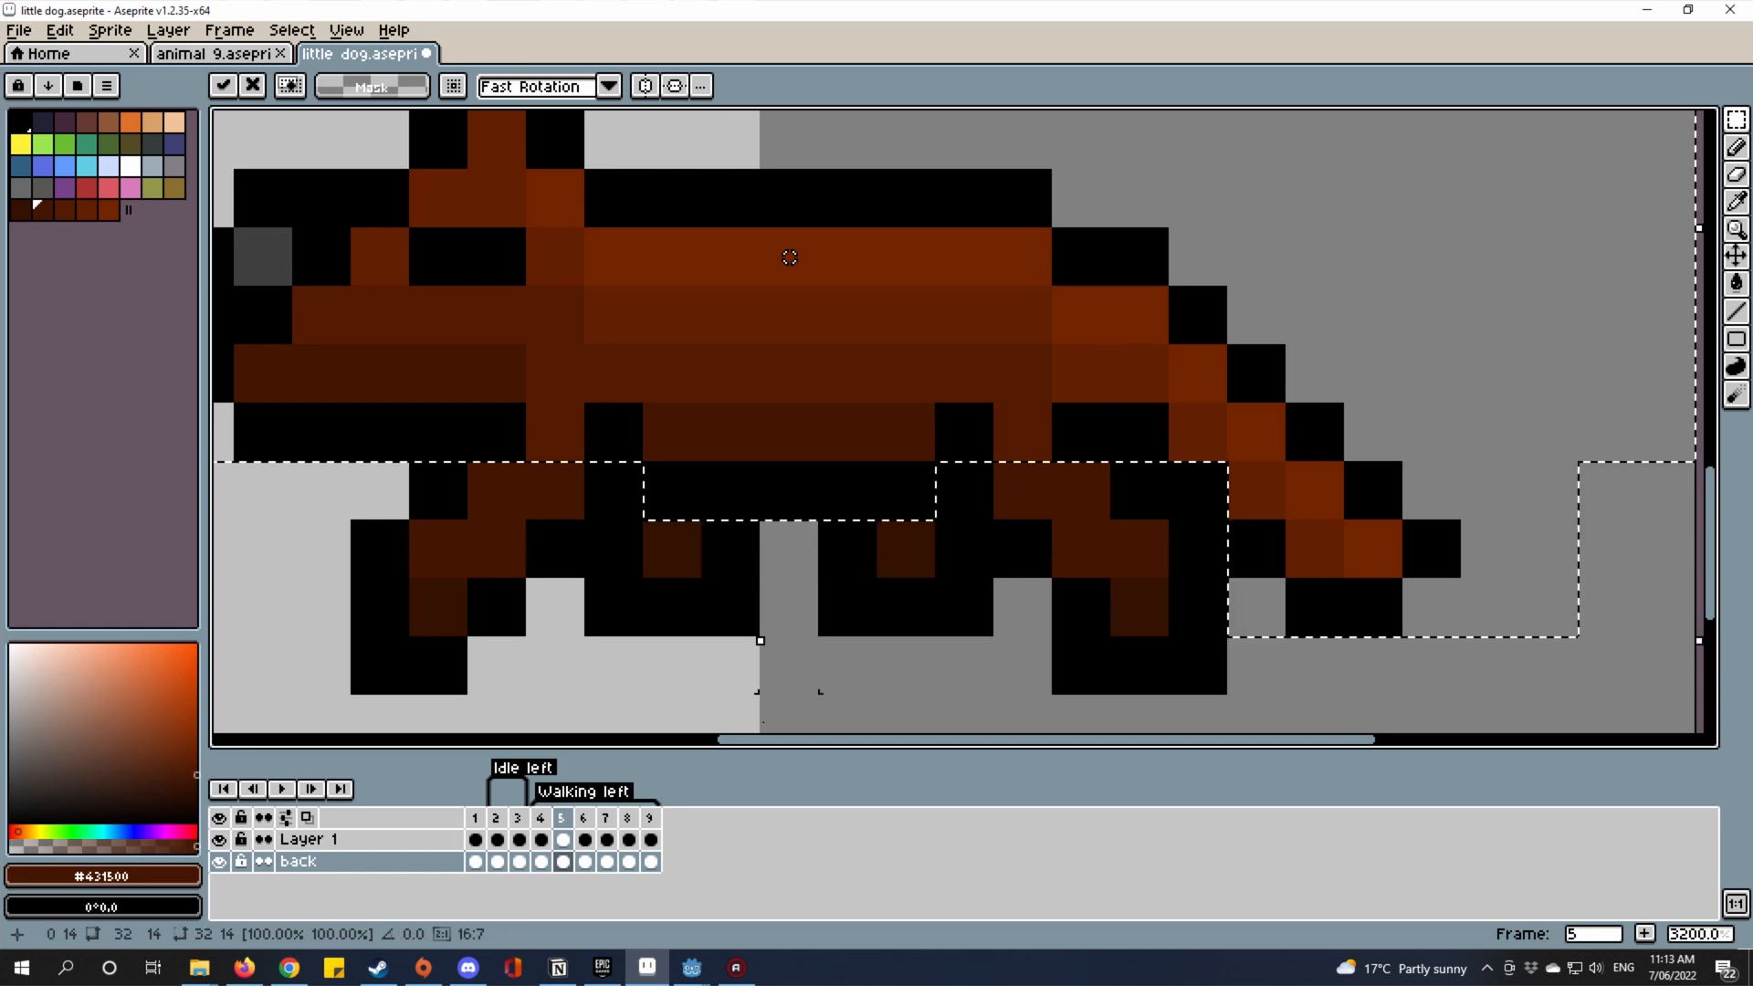
{"action": "left_click", "coordinate": [563, 839]}
{"action": "left_click_drag", "start_coordinate": [827, 297], "coordinate": [835, 346]}
{"action": "scroll", "coordinate": [1076, 395], "scroll_direction": "up", "scroll_amount": 2}
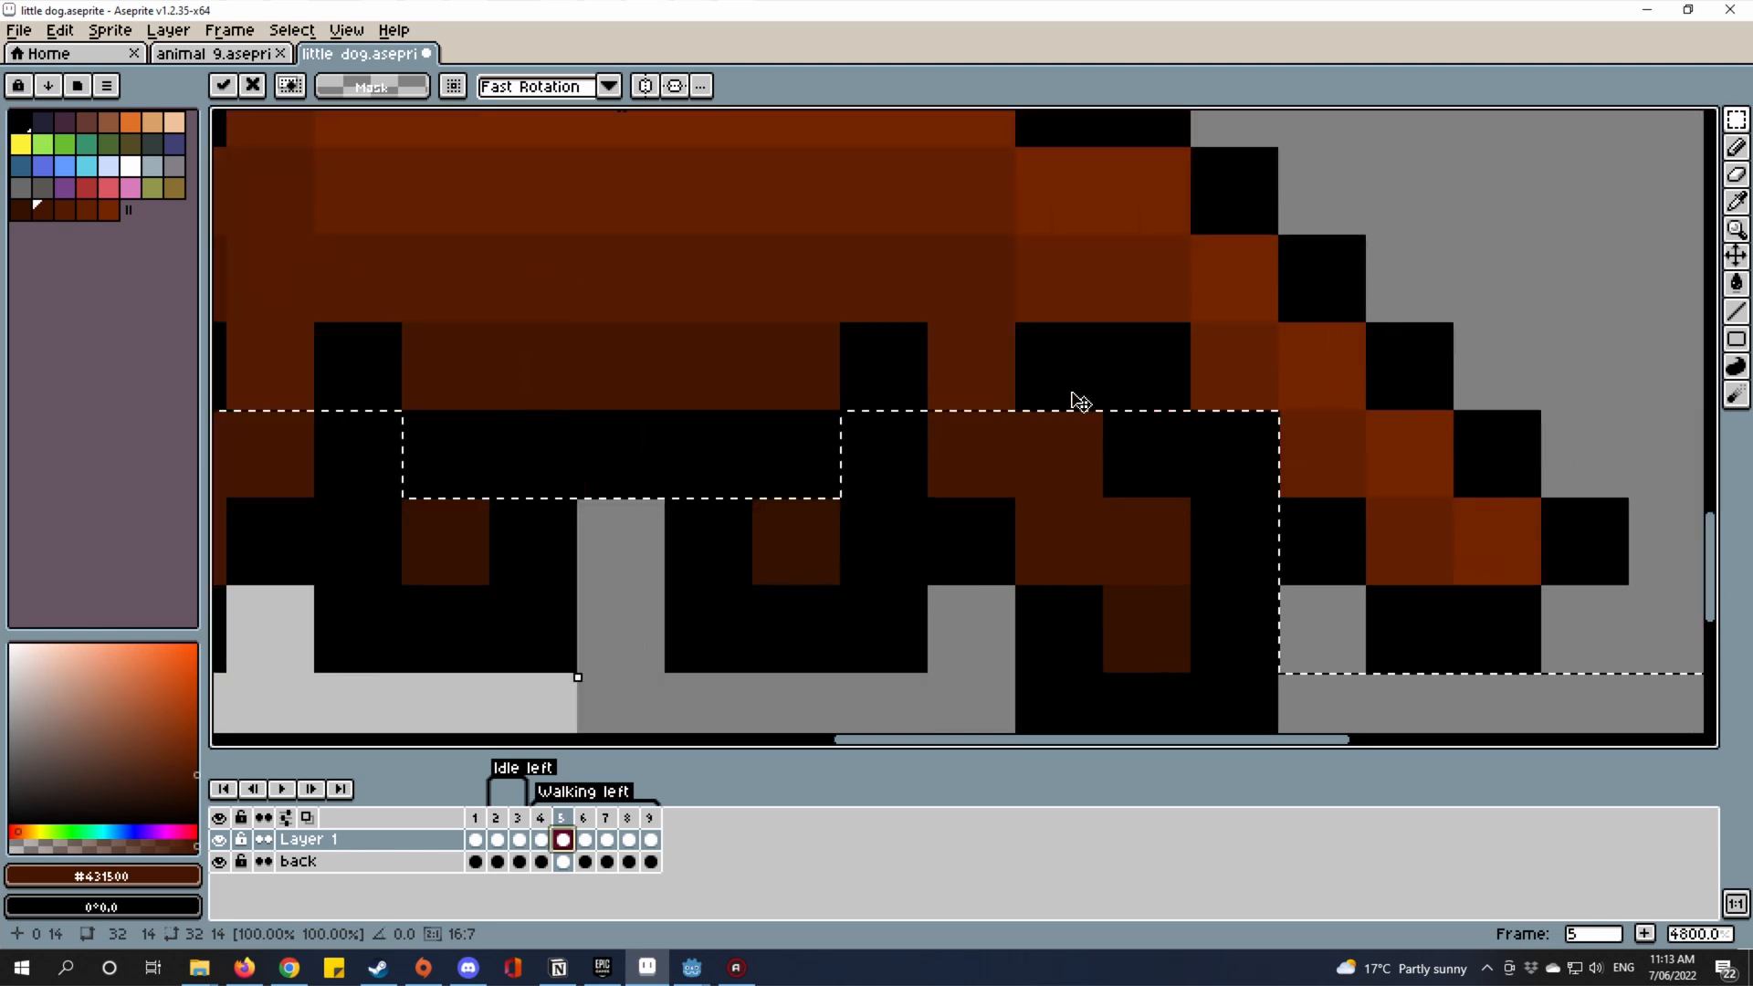
{"action": "right_click", "coordinate": [1059, 430]}
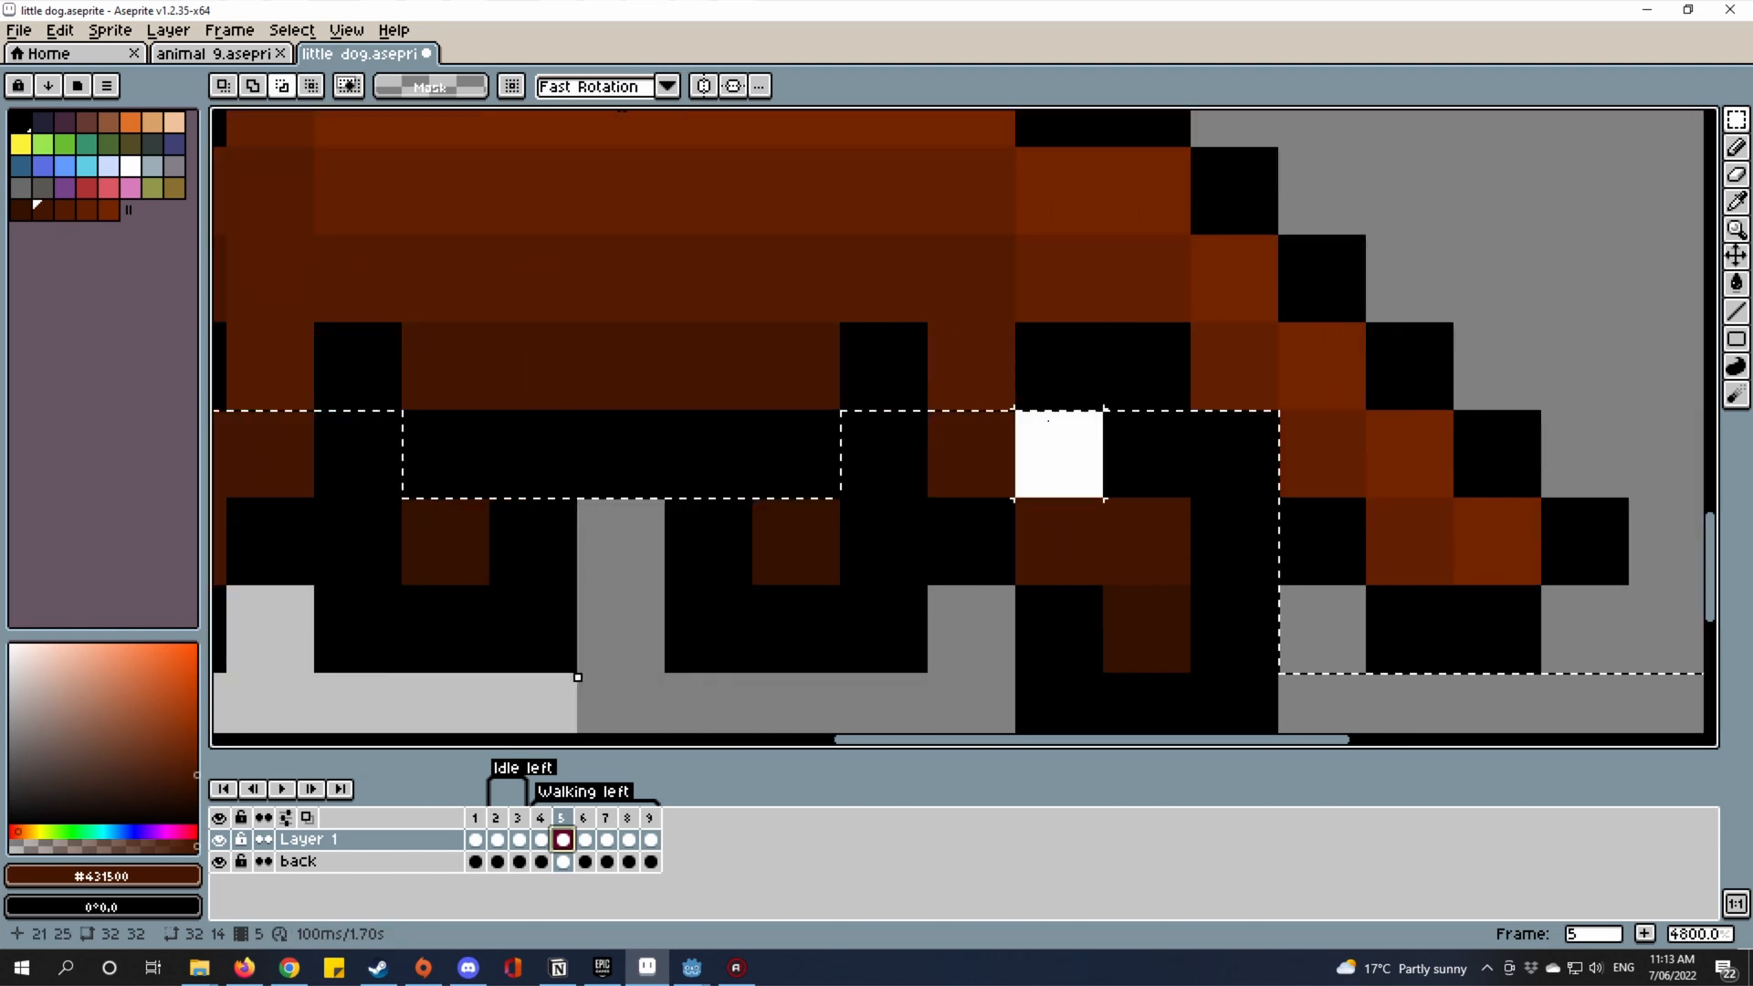
{"action": "left_click_drag", "start_coordinate": [993, 180], "coordinate": [998, 241]}
{"action": "key", "text": "ctrl+d"}
Repair the outline above Layer 1's hind leg in frame 5 with a black pixel where the thigh meets the tail.
{"action": "scroll", "coordinate": [1068, 265], "scroll_direction": "down", "scroll_amount": 3}
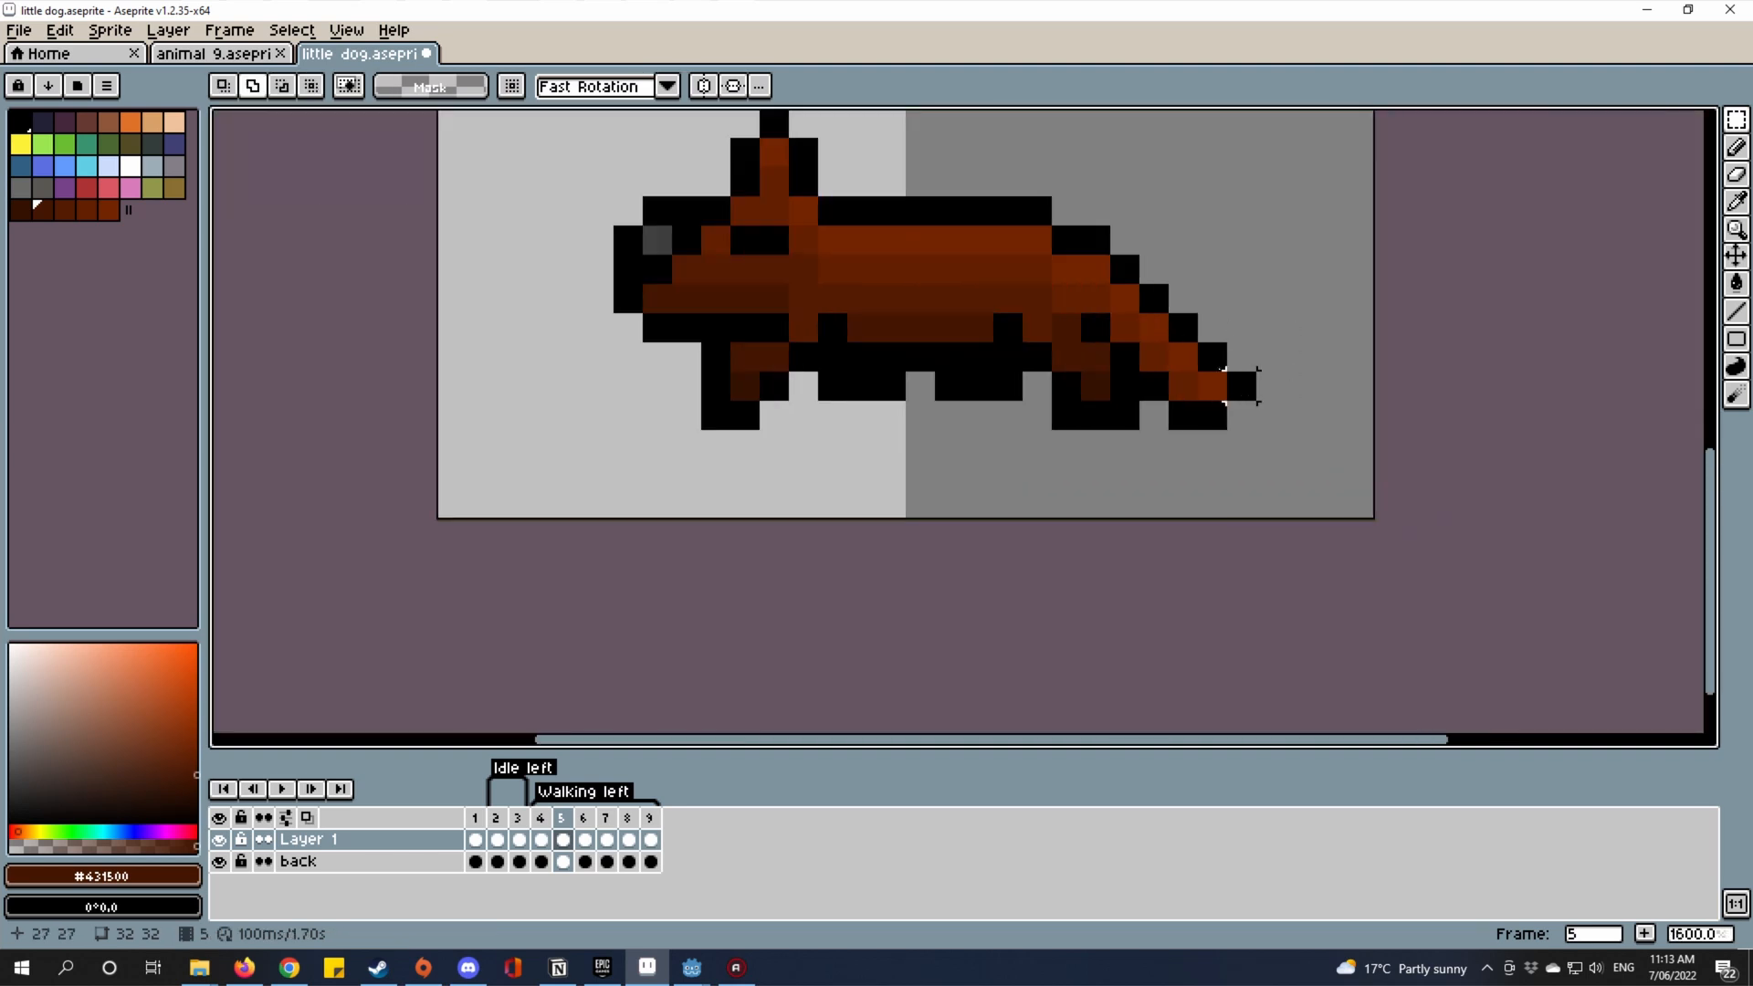
{"action": "scroll", "coordinate": [1147, 347], "scroll_direction": "up", "scroll_amount": 1}
{"action": "left_click_drag", "start_coordinate": [1146, 346], "coordinate": [1275, 454]}
{"action": "scroll", "coordinate": [1195, 402], "scroll_direction": "up", "scroll_amount": 2}
{"action": "left_click_drag", "start_coordinate": [1194, 403], "coordinate": [1264, 450]}
{"action": "key", "text": "l"}
{"action": "left_click", "coordinate": [1278, 464], "text": "alt"}
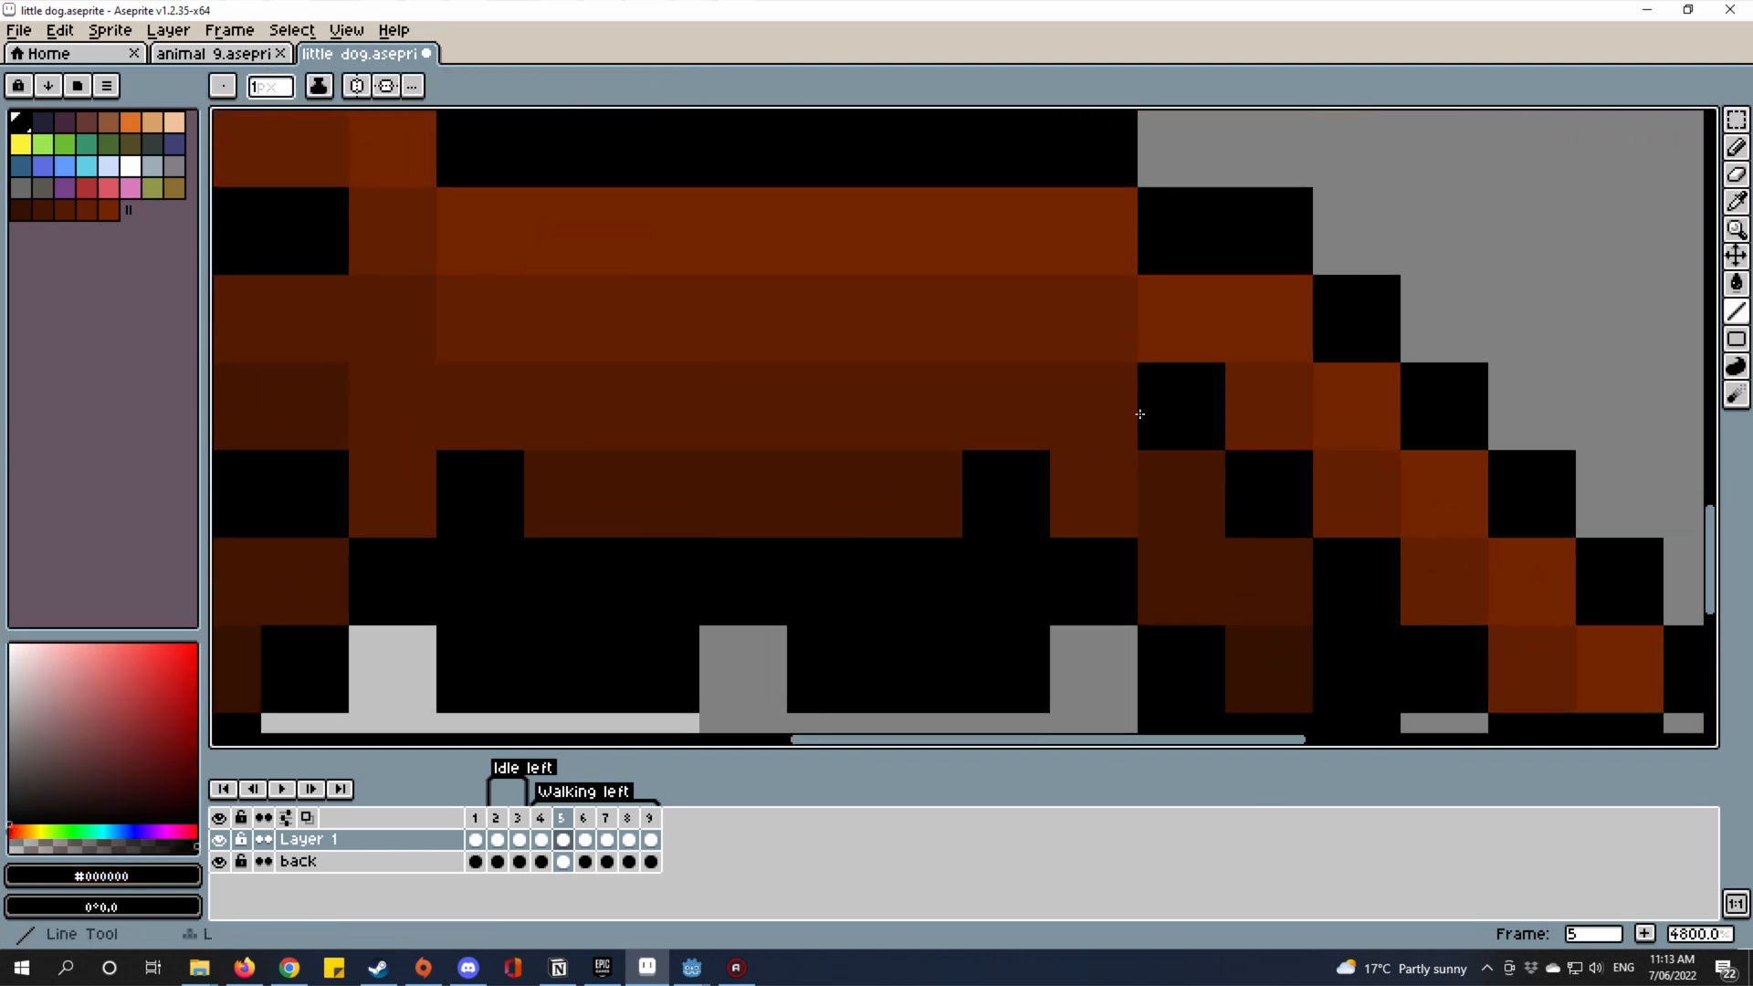
{"action": "scroll", "coordinate": [1139, 414], "scroll_direction": "down", "scroll_amount": 5}
{"action": "scroll", "coordinate": [1093, 471], "scroll_direction": "up", "scroll_amount": 5}
Repair the top of Layer 1's front leg in frame 5 with a #431500 brown pixel and a black outline pixel above it.
{"action": "left_click_drag", "start_coordinate": [990, 383], "coordinate": [1214, 418]}
{"action": "left_click", "coordinate": [1233, 446], "text": "alt"}
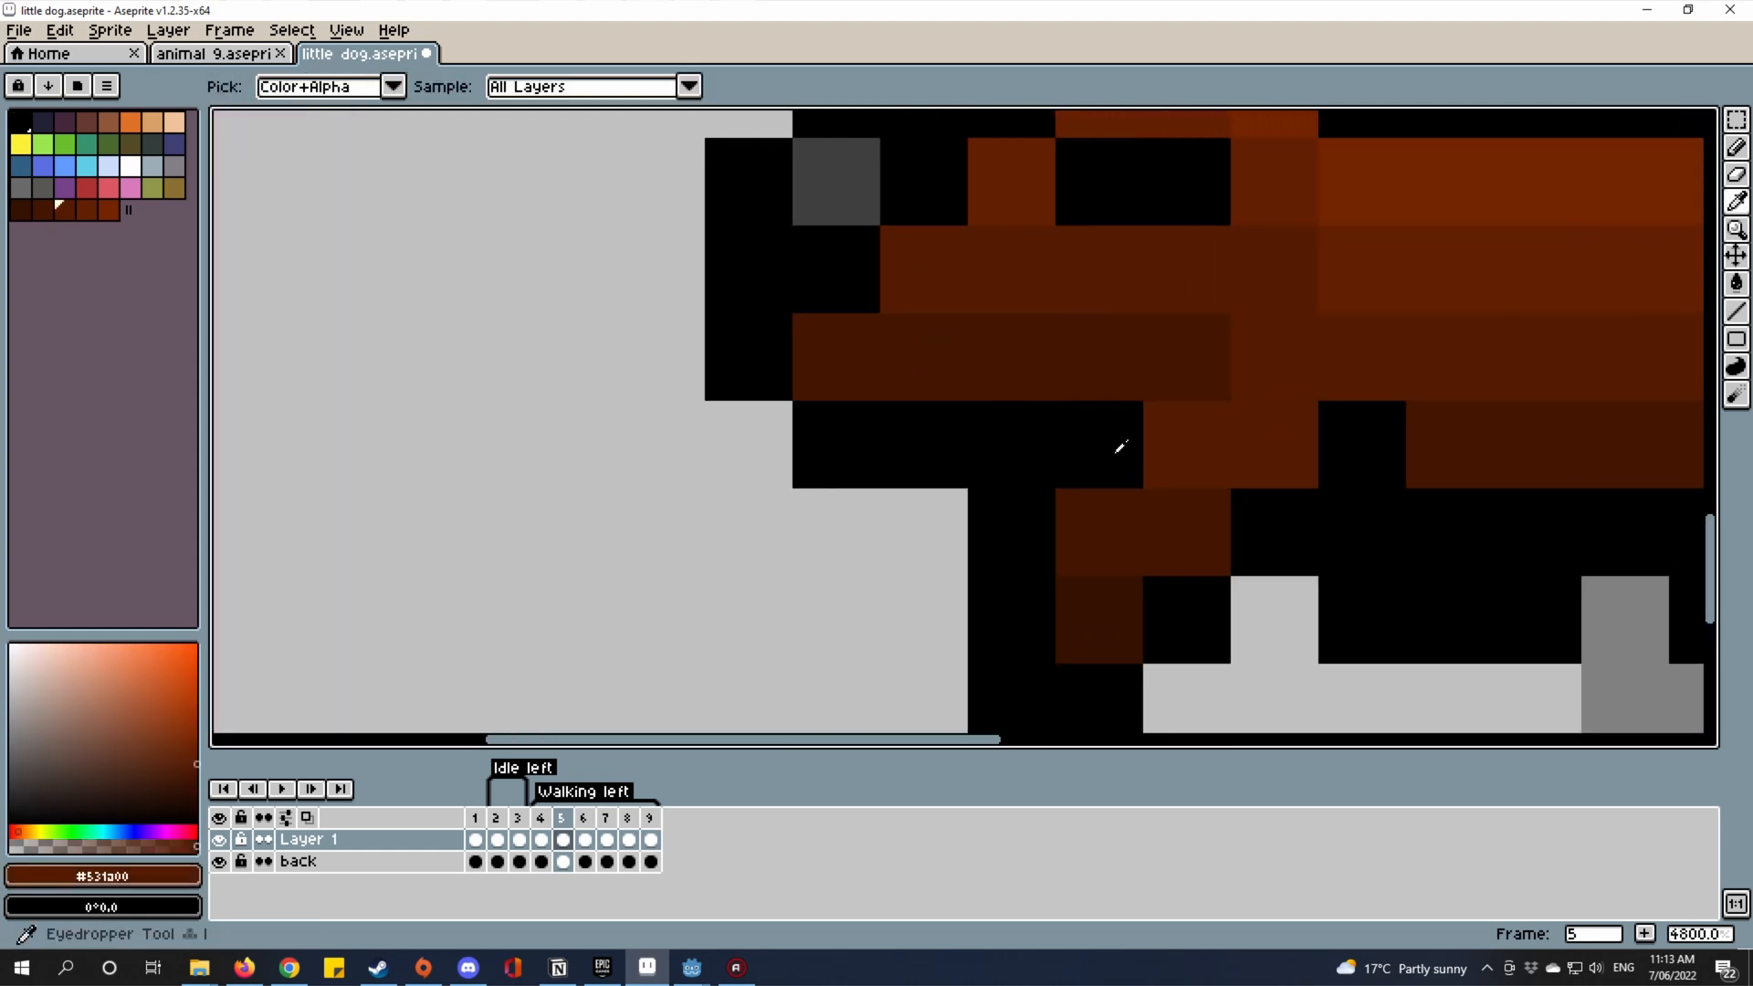
{"action": "left_click", "coordinate": [1096, 449], "text": "alt"}
{"action": "left_click", "coordinate": [1170, 512], "text": "alt"}
{"action": "left_click", "coordinate": [1207, 462]}
{"action": "left_click", "coordinate": [1117, 437], "text": "alt"}
{"action": "left_click", "coordinate": [1187, 358]}
{"action": "scroll", "coordinate": [1200, 364], "scroll_direction": "down", "scroll_amount": 5}
Step through frames 4 to 7 of the Walking left animation to compare the body height and leg poses.
{"action": "scroll", "coordinate": [1342, 443], "scroll_direction": "up", "scroll_amount": 4}
{"action": "left_click_drag", "start_coordinate": [1342, 443], "coordinate": [1135, 500]}
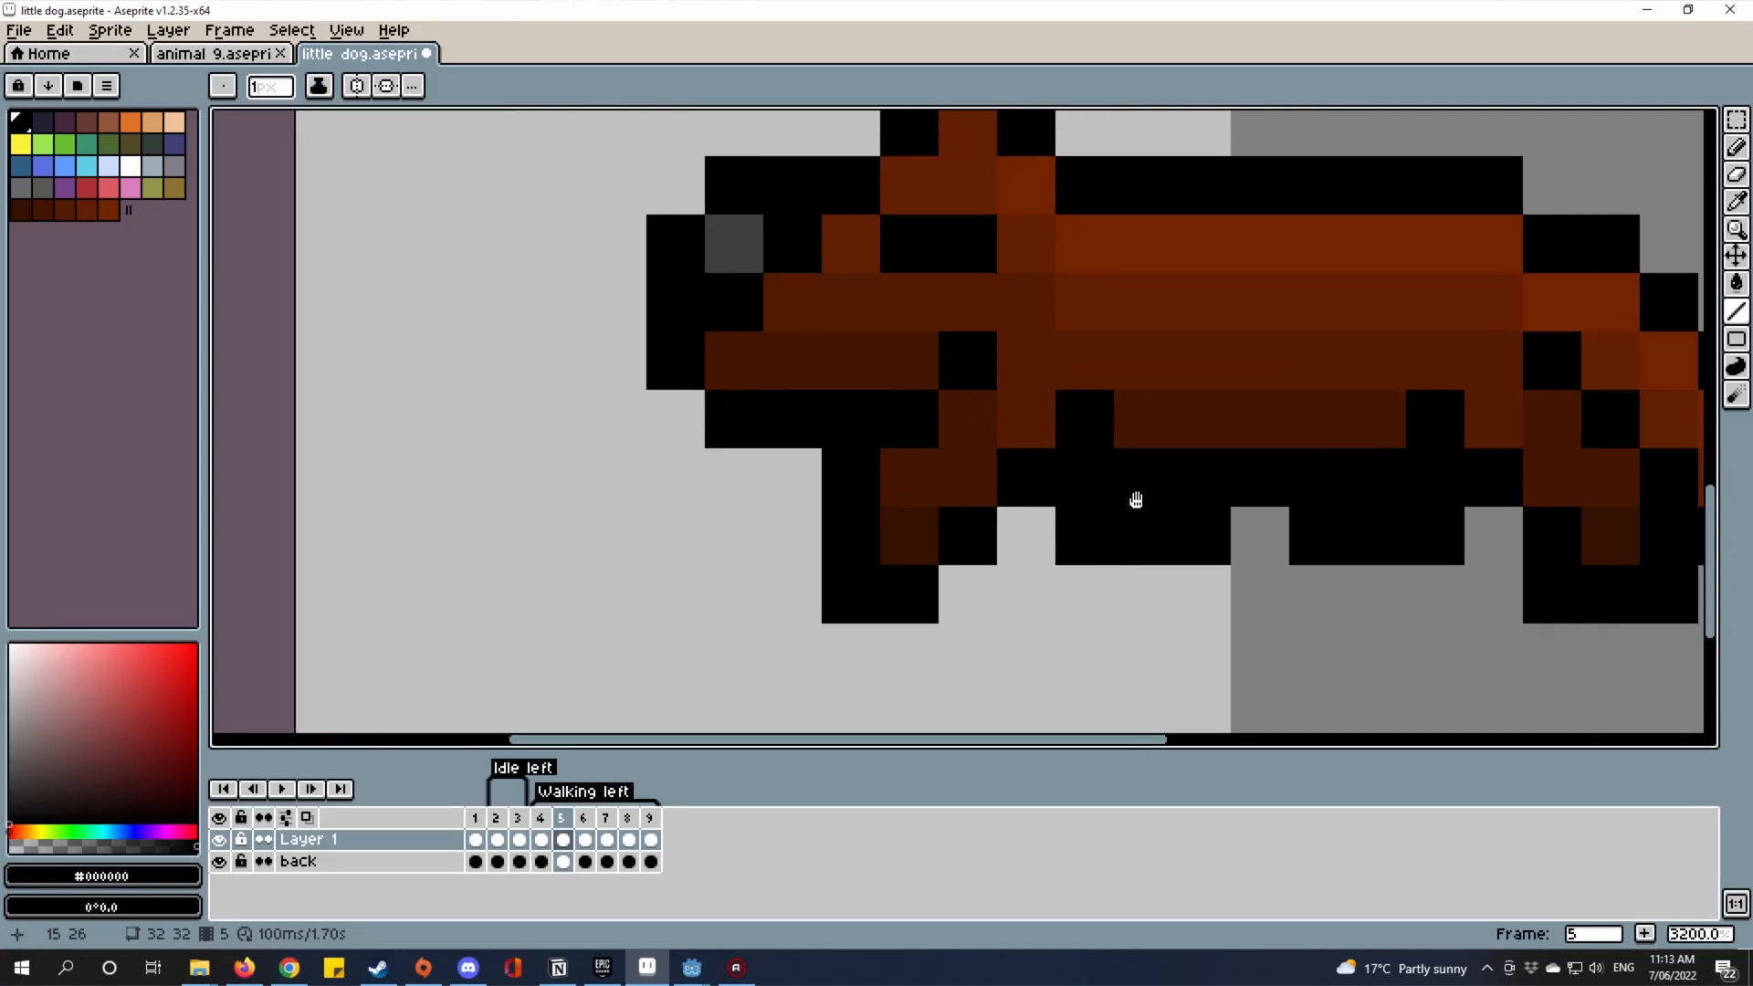
{"action": "scroll", "coordinate": [1136, 501], "scroll_direction": "down", "scroll_amount": 1}
{"action": "left_click", "coordinate": [543, 822]}
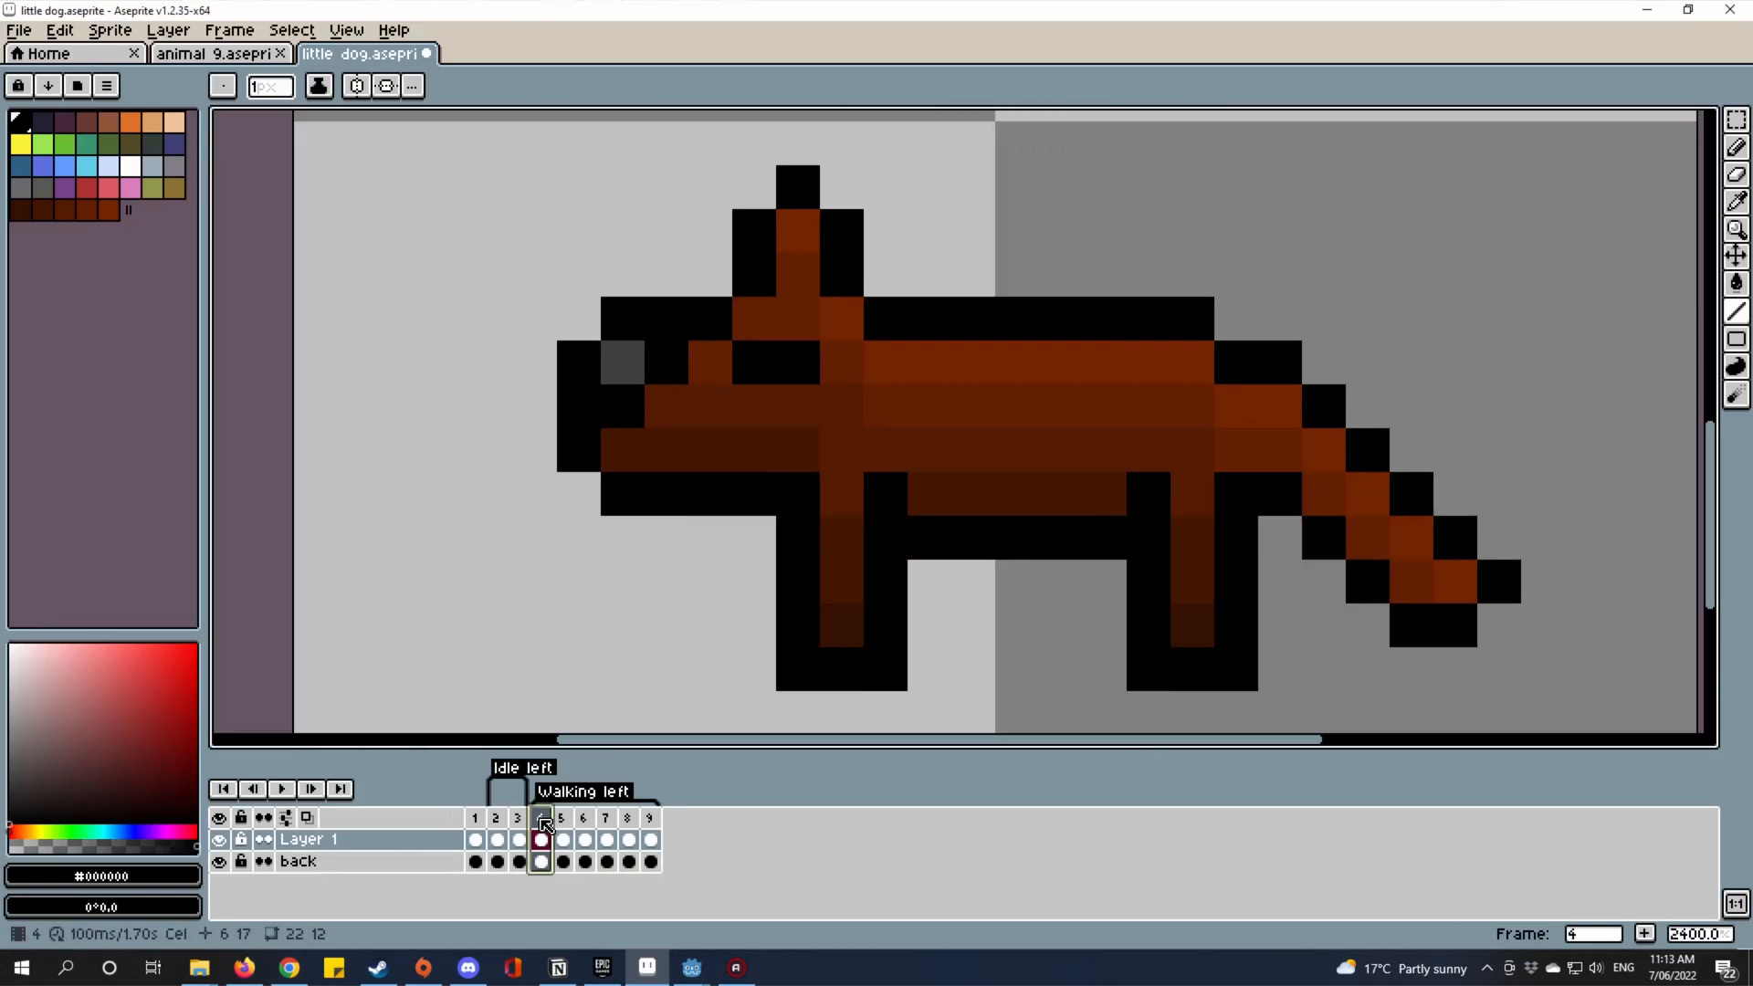
{"action": "left_click", "coordinate": [562, 822]}
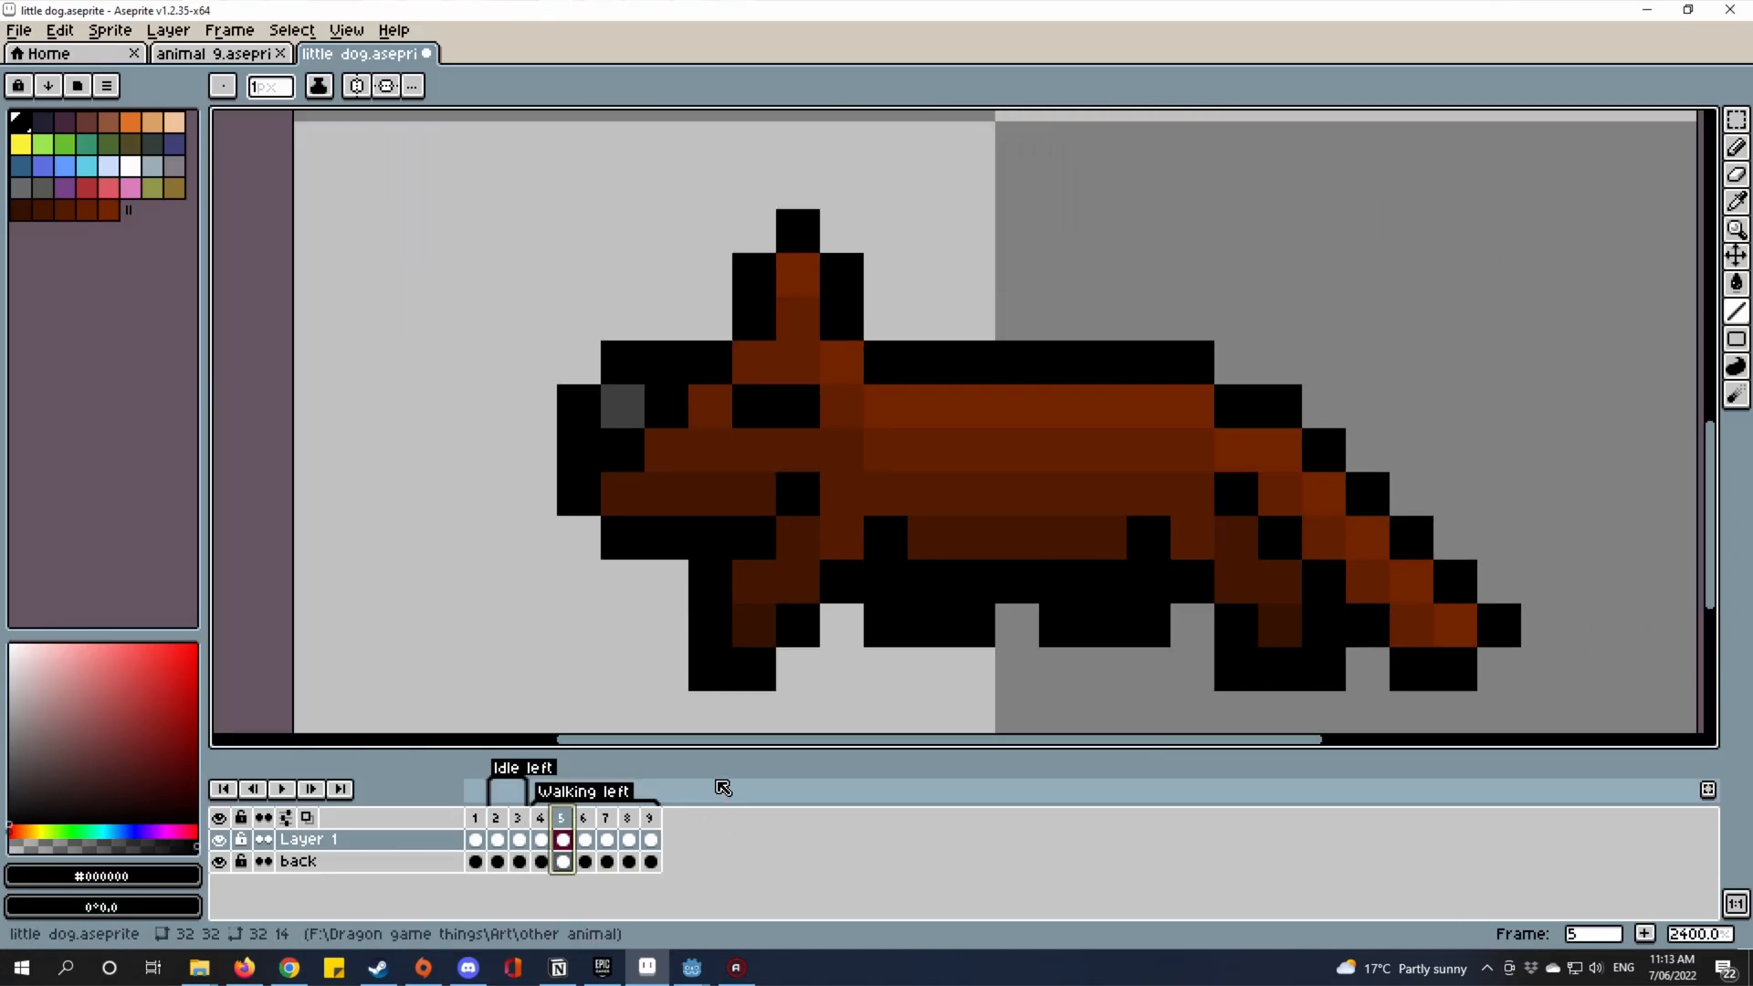
{"action": "left_click", "coordinate": [584, 821]}
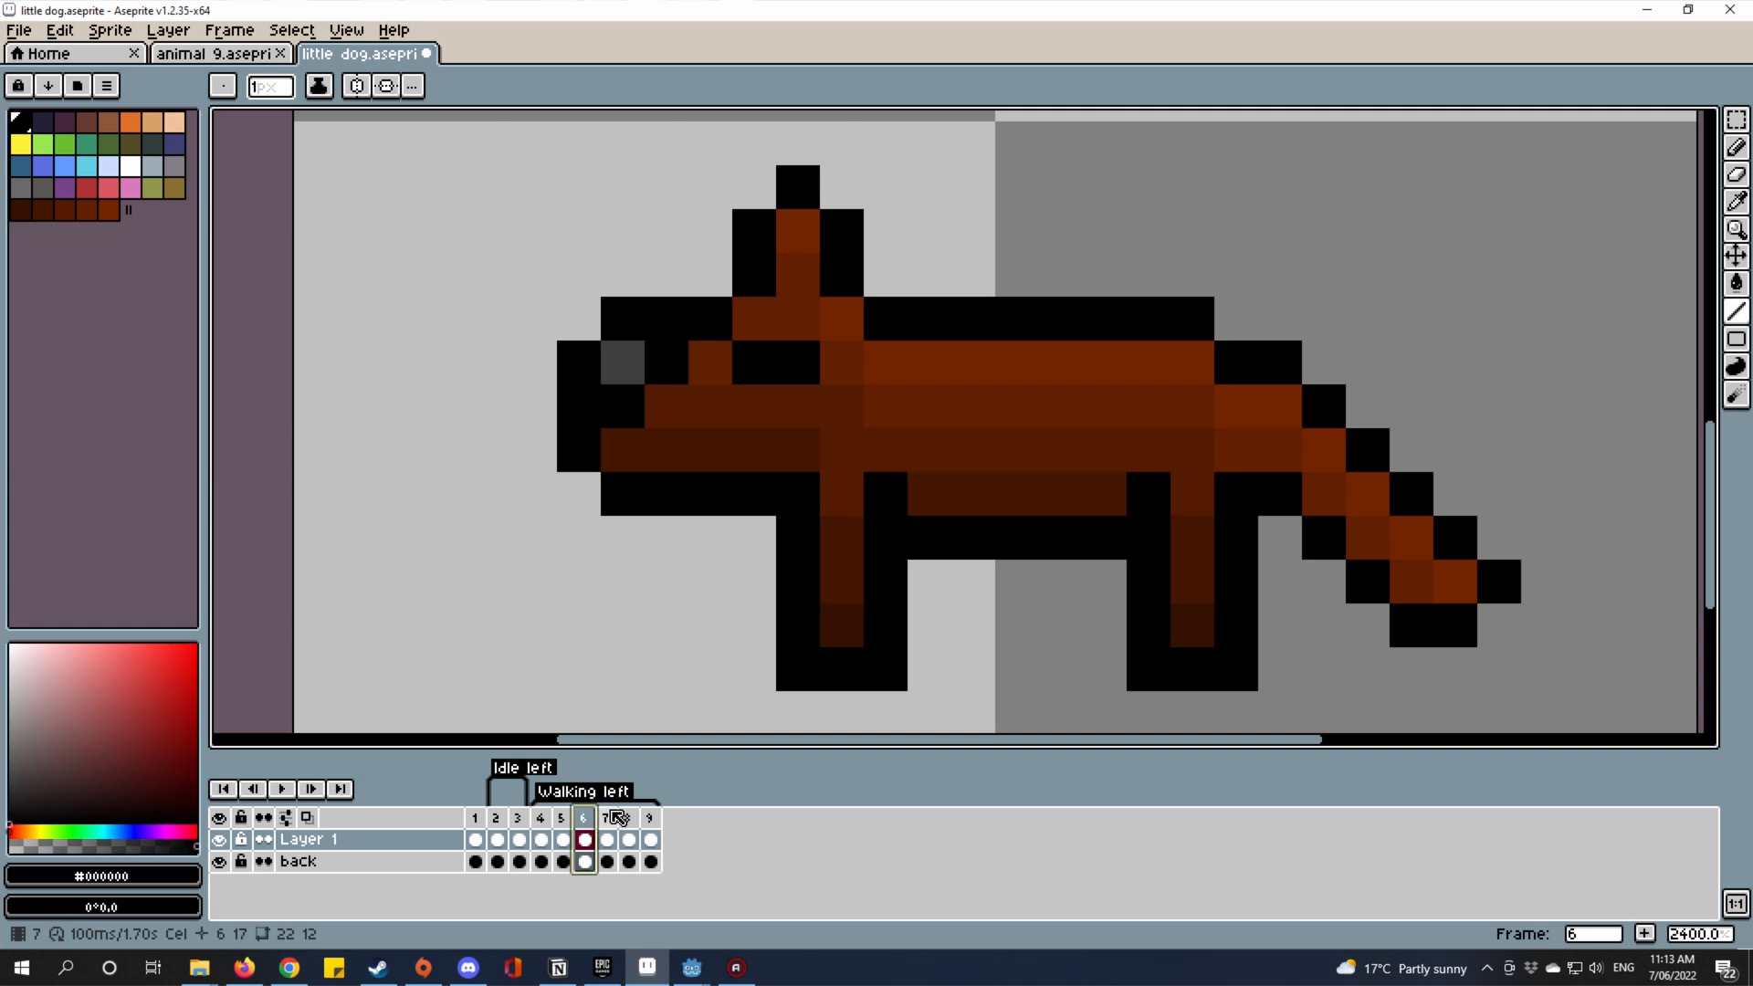
{"action": "left_click", "coordinate": [608, 819]}
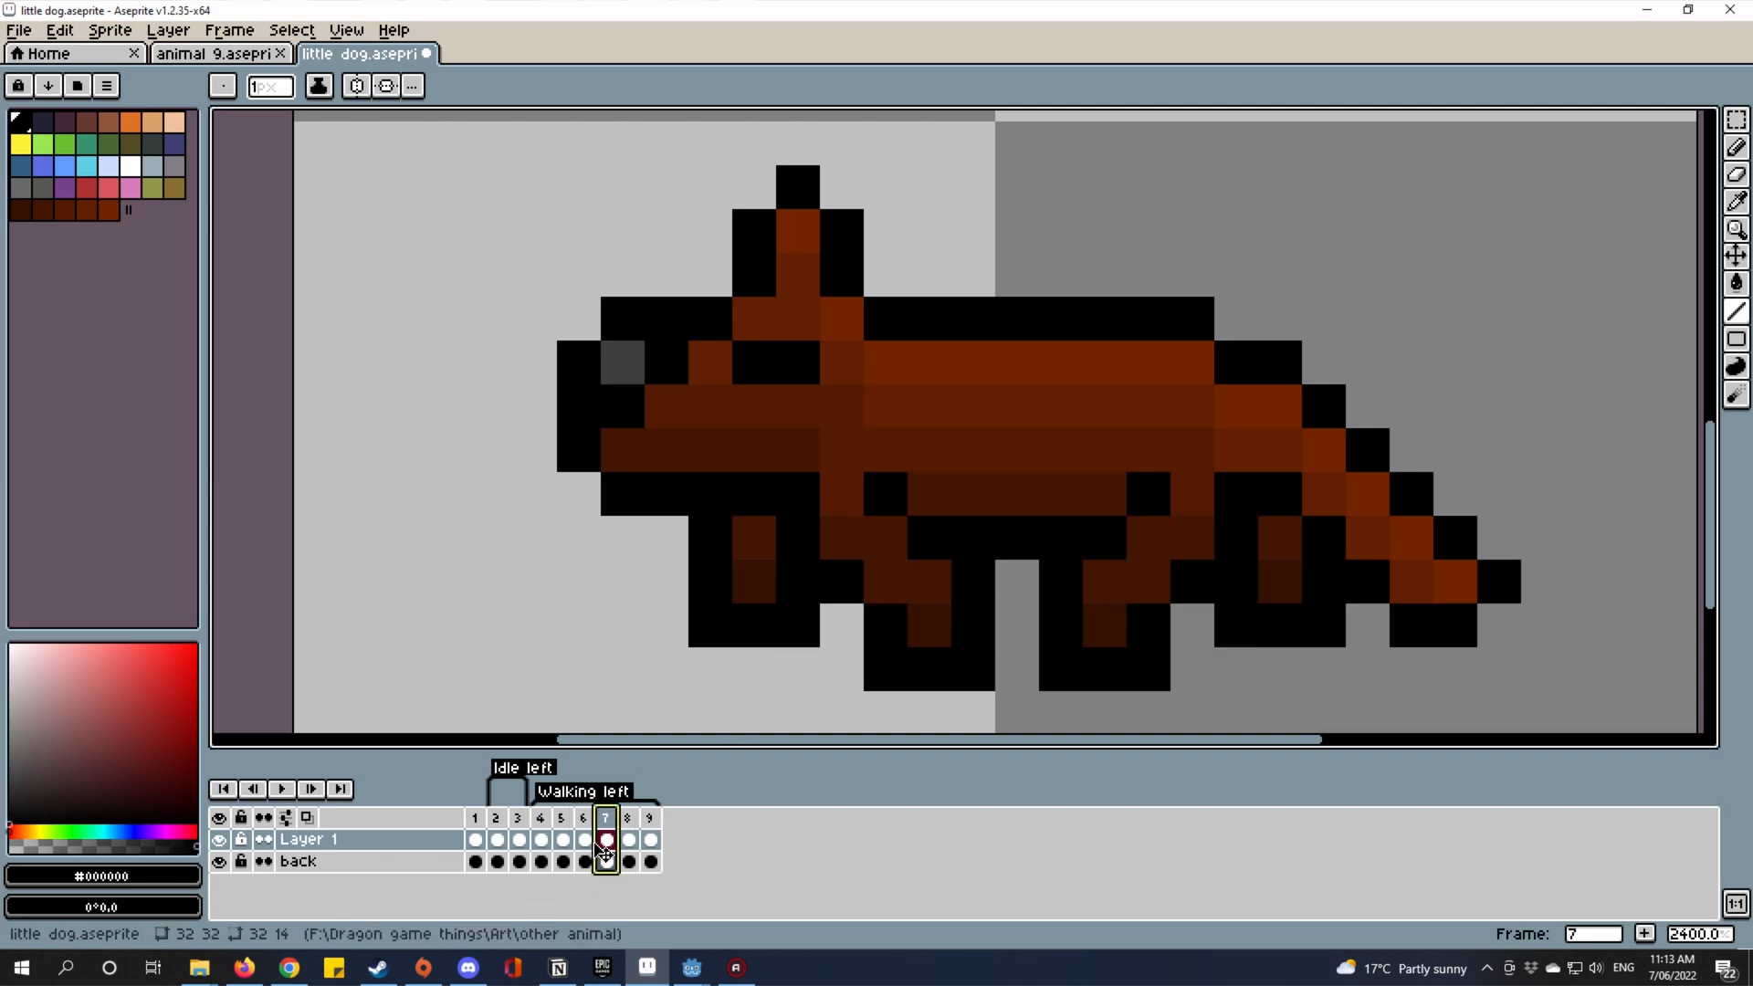
Try moving the dog's head, body, upper legs and whole tail in frame 7 one pixel down on Layer 1.
{"action": "left_click", "coordinate": [1733, 117]}
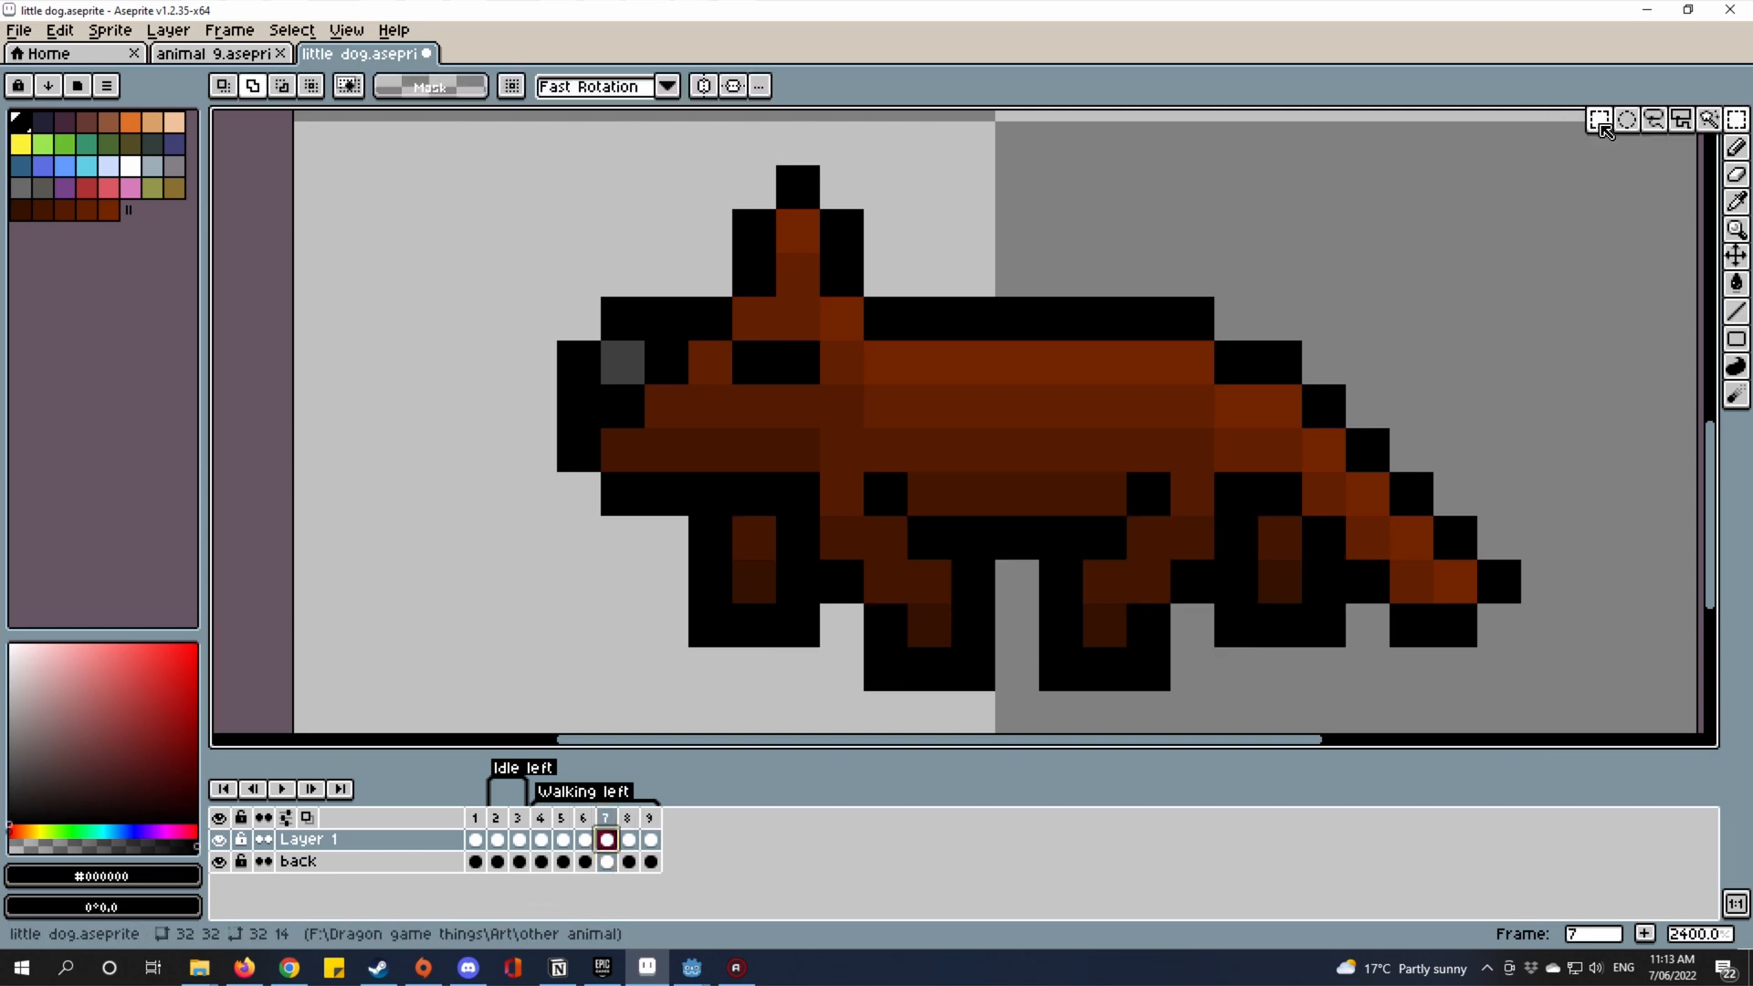
{"action": "left_click_drag", "start_coordinate": [1255, 258], "coordinate": [1260, 300]}
{"action": "scroll", "coordinate": [1261, 301], "scroll_direction": "down", "scroll_amount": 1}
{"action": "left_click_drag", "start_coordinate": [635, 224], "coordinate": [1615, 493]}
{"action": "scroll", "coordinate": [1090, 334], "scroll_direction": "up", "scroll_amount": 2}
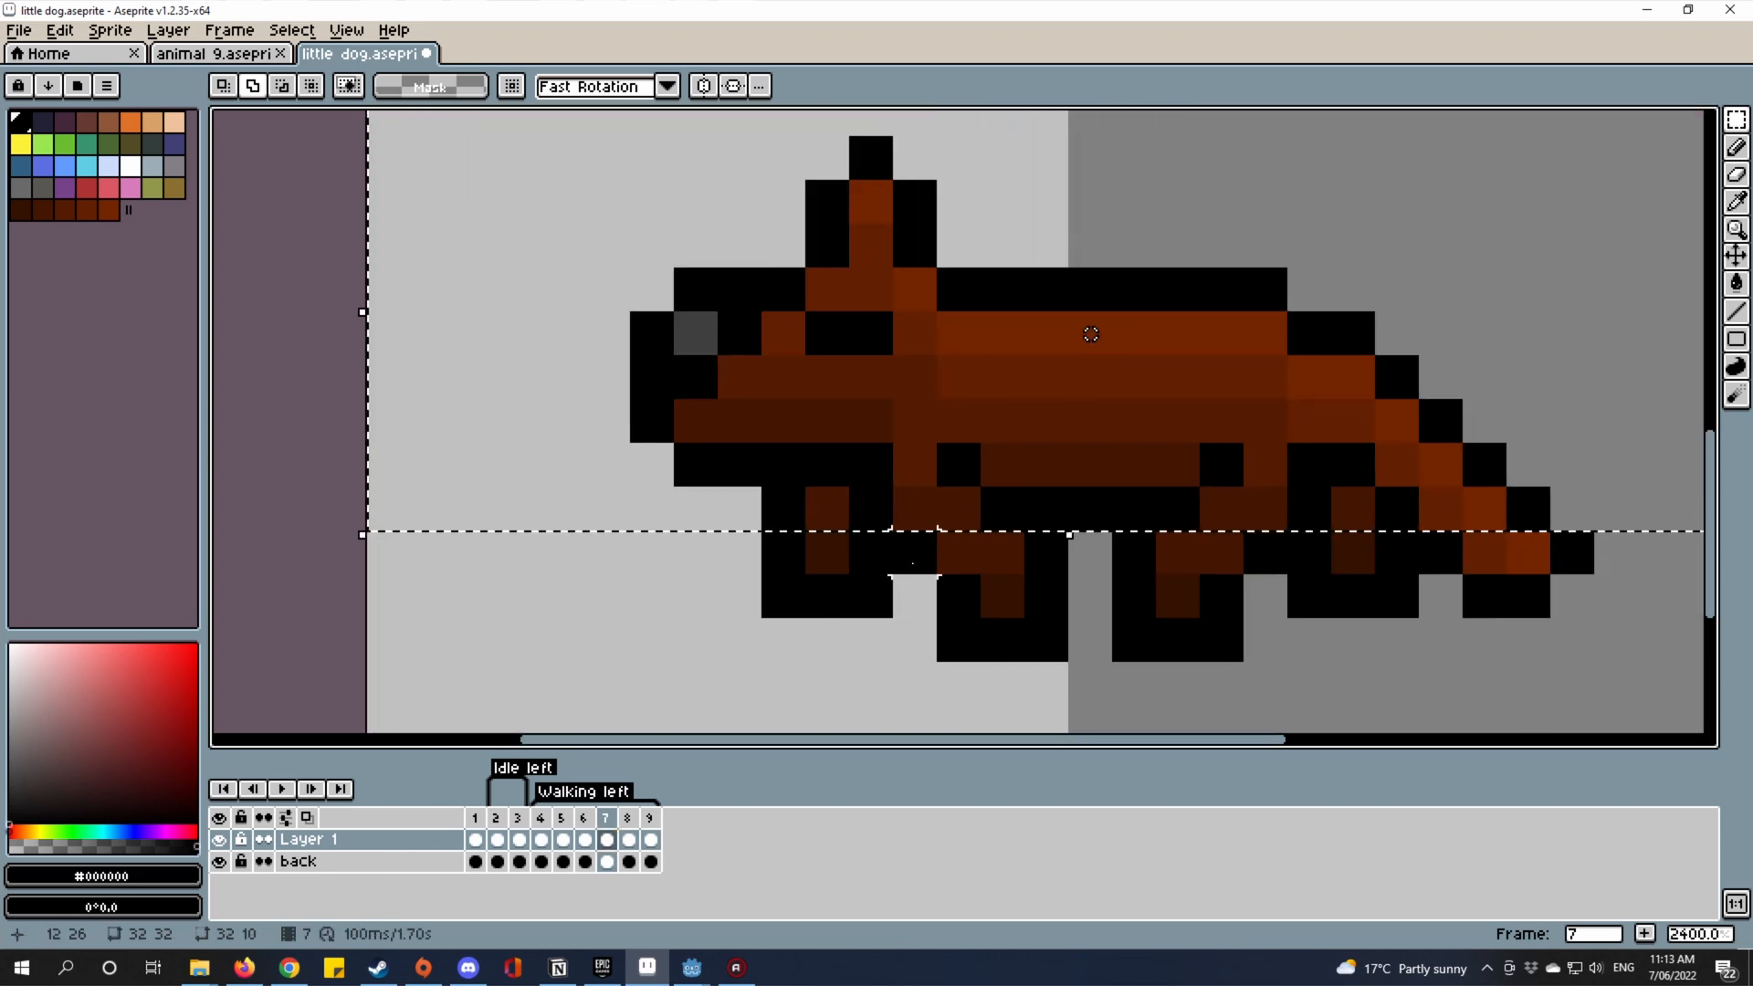
{"action": "left_click_drag", "start_coordinate": [913, 547], "coordinate": [1068, 570]}
{"action": "left_click_drag", "start_coordinate": [1271, 593], "coordinate": [1203, 599]}
{"action": "left_click_drag", "start_coordinate": [1072, 548], "coordinate": [1511, 559]}
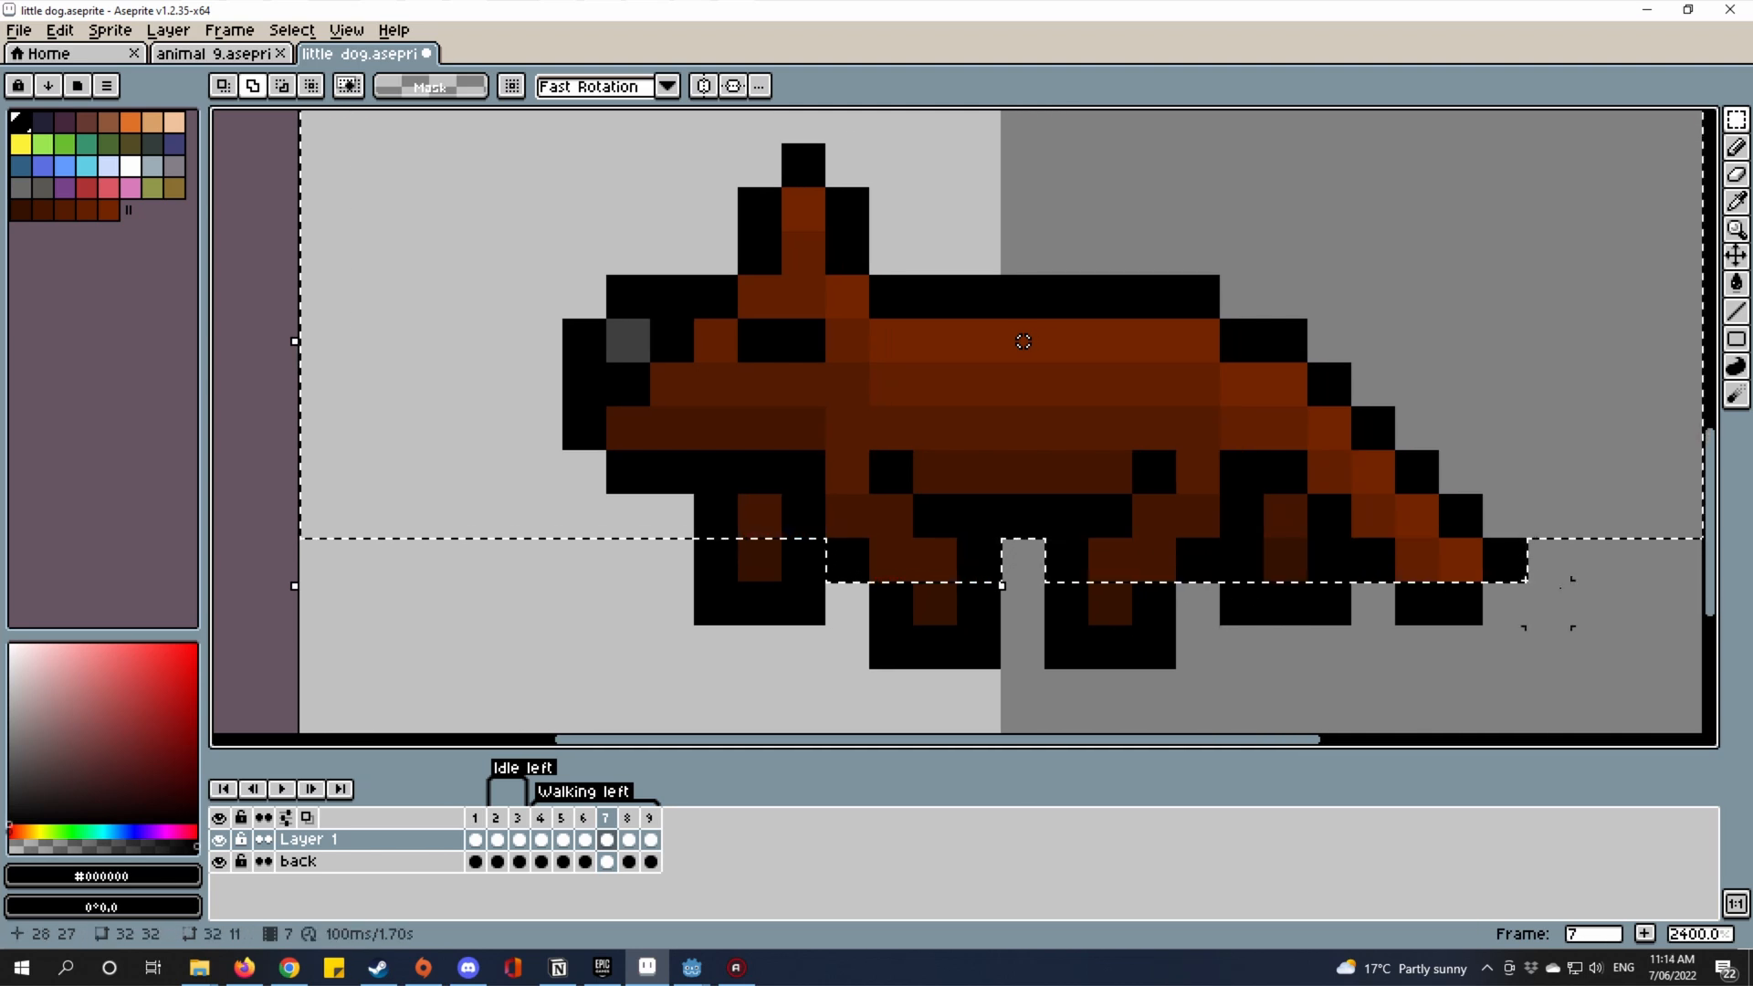
{"action": "left_click_drag", "start_coordinate": [1593, 647], "coordinate": [1365, 517]}
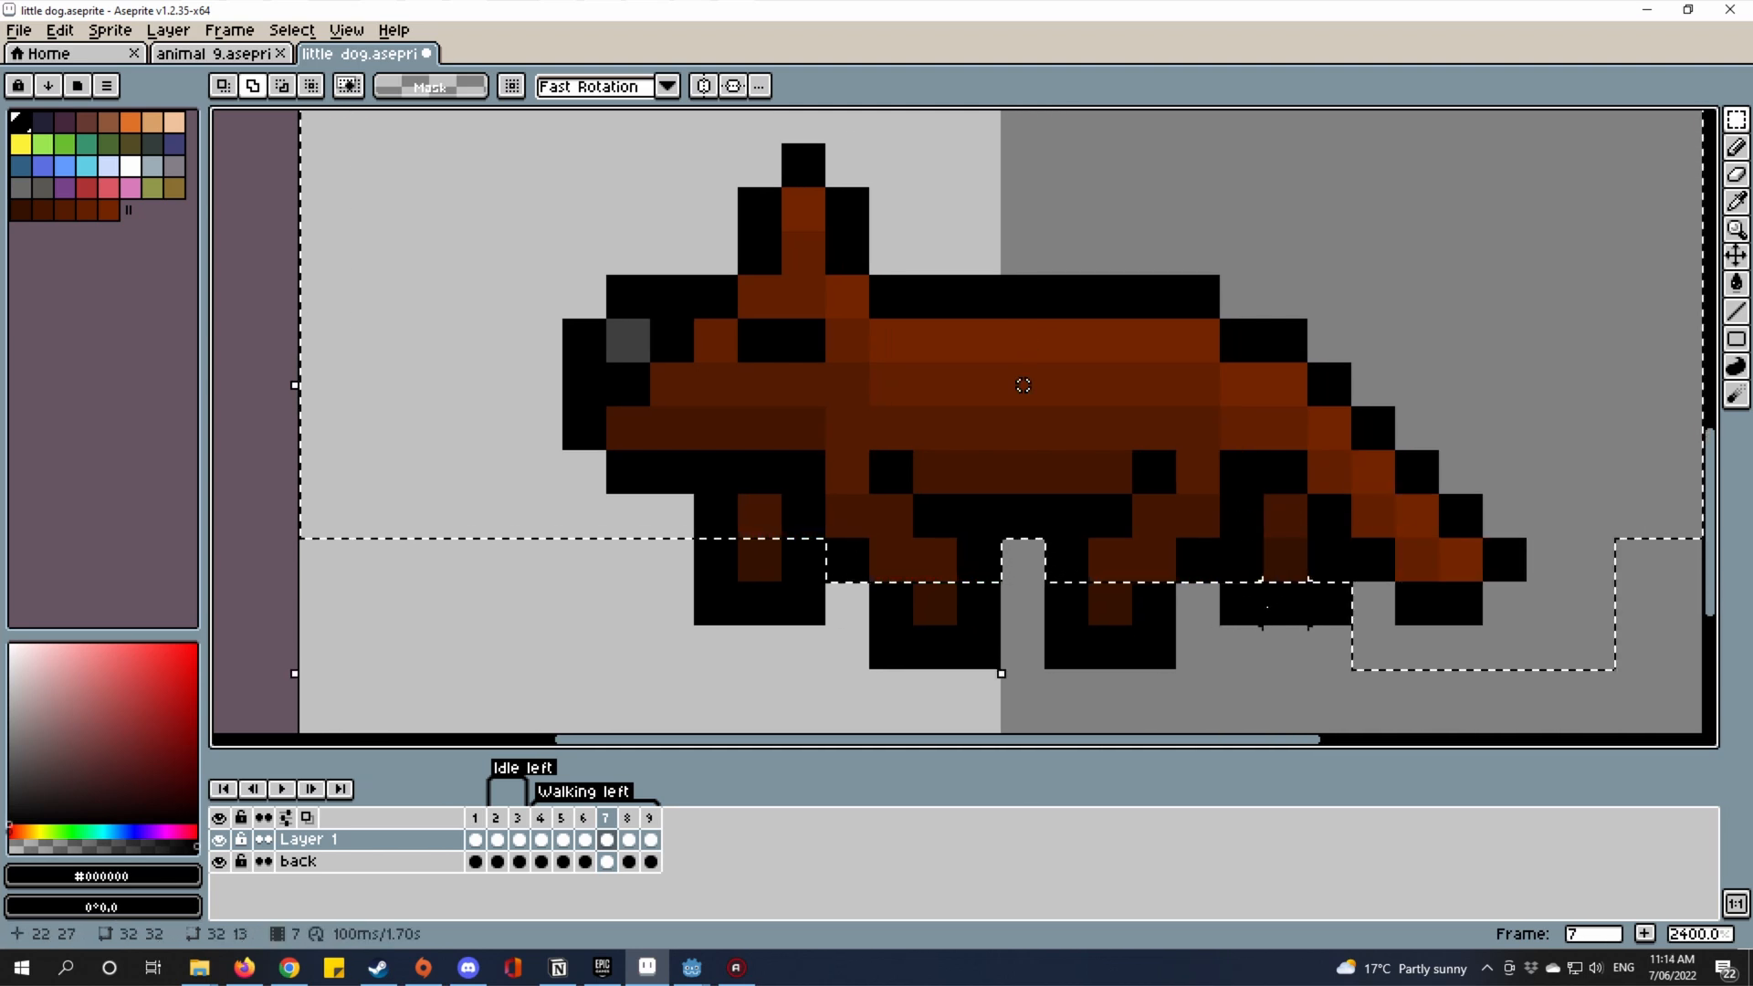
{"action": "left_click_drag", "start_coordinate": [1159, 387], "coordinate": [1142, 428]}
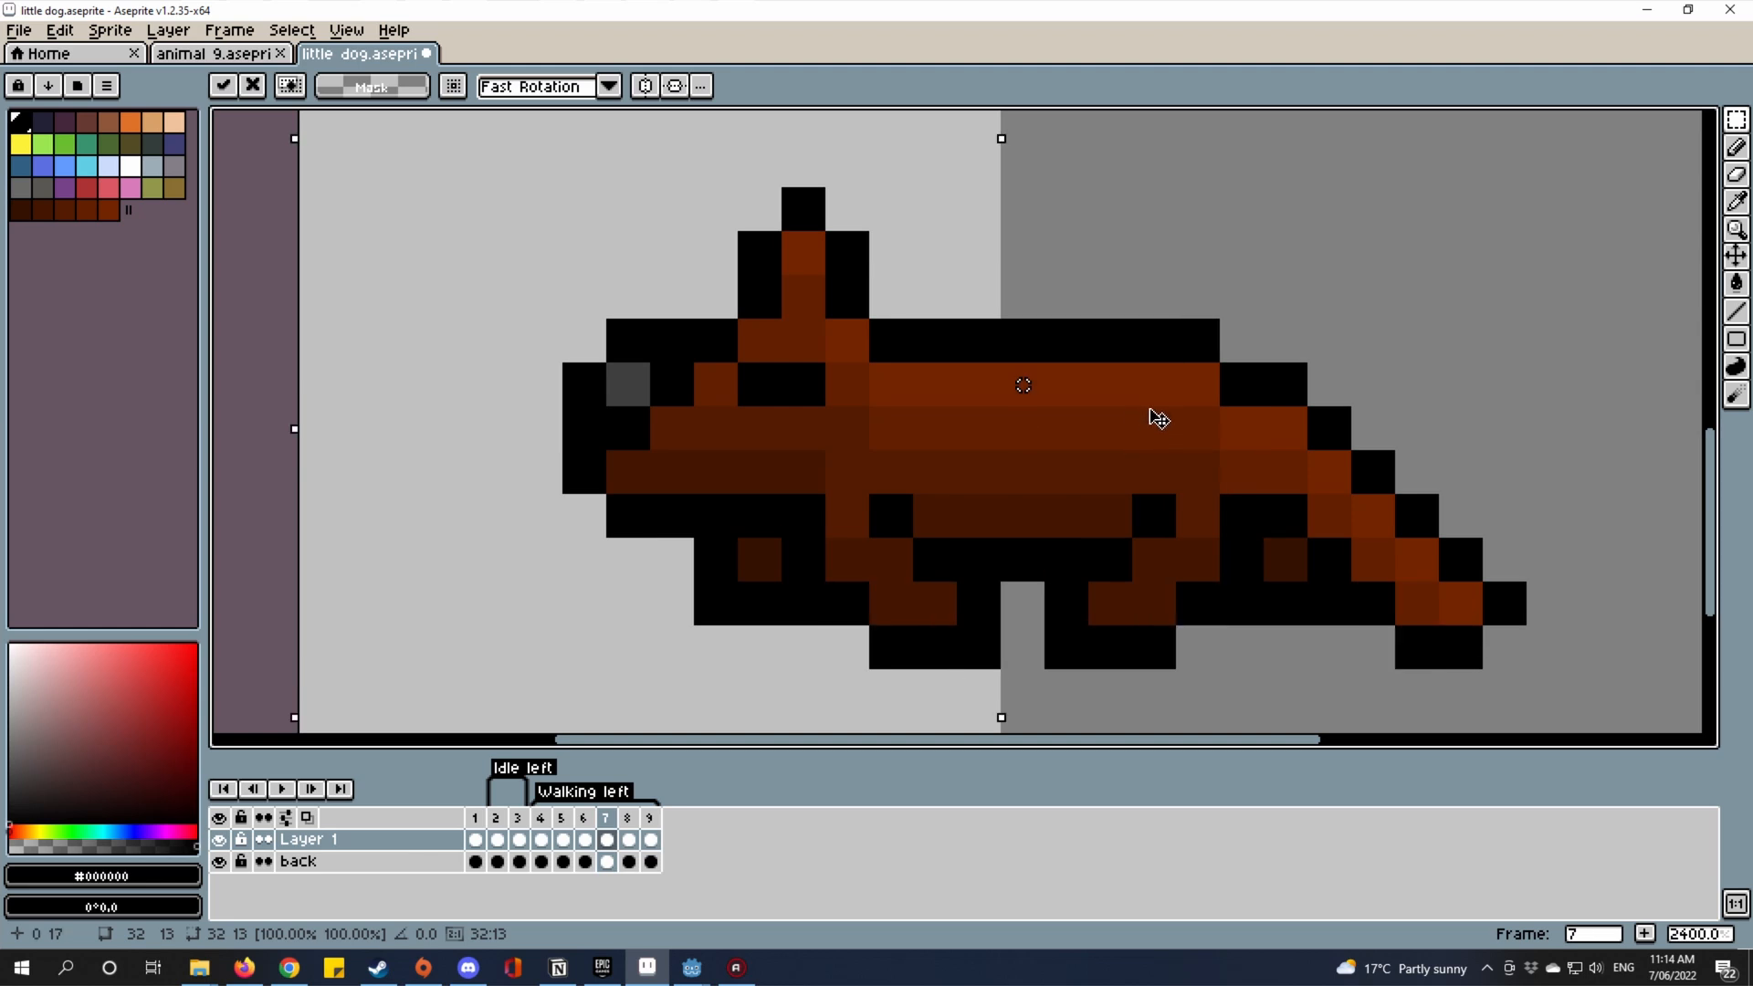
{"action": "key", "text": "ctrl+d"}
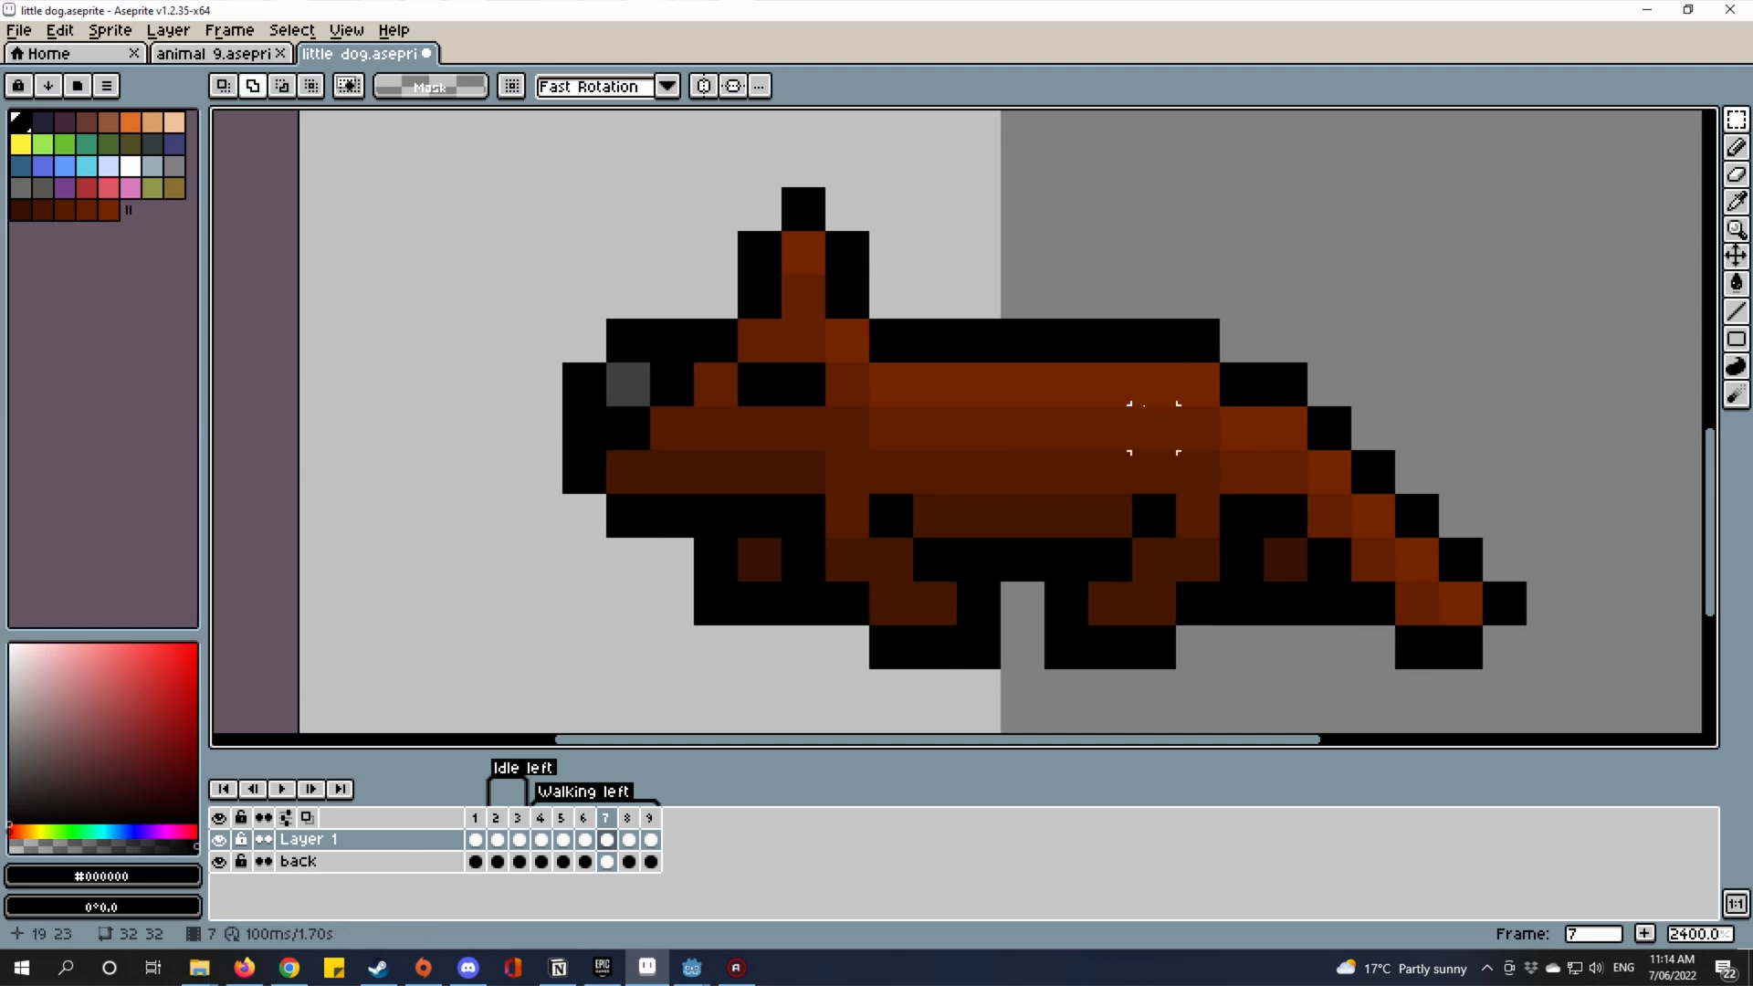
Compare frame 7 with frames 4, 5 and 6, and examine its legs and lower outline up close.
{"action": "scroll", "coordinate": [1372, 639], "scroll_direction": "down", "scroll_amount": 3}
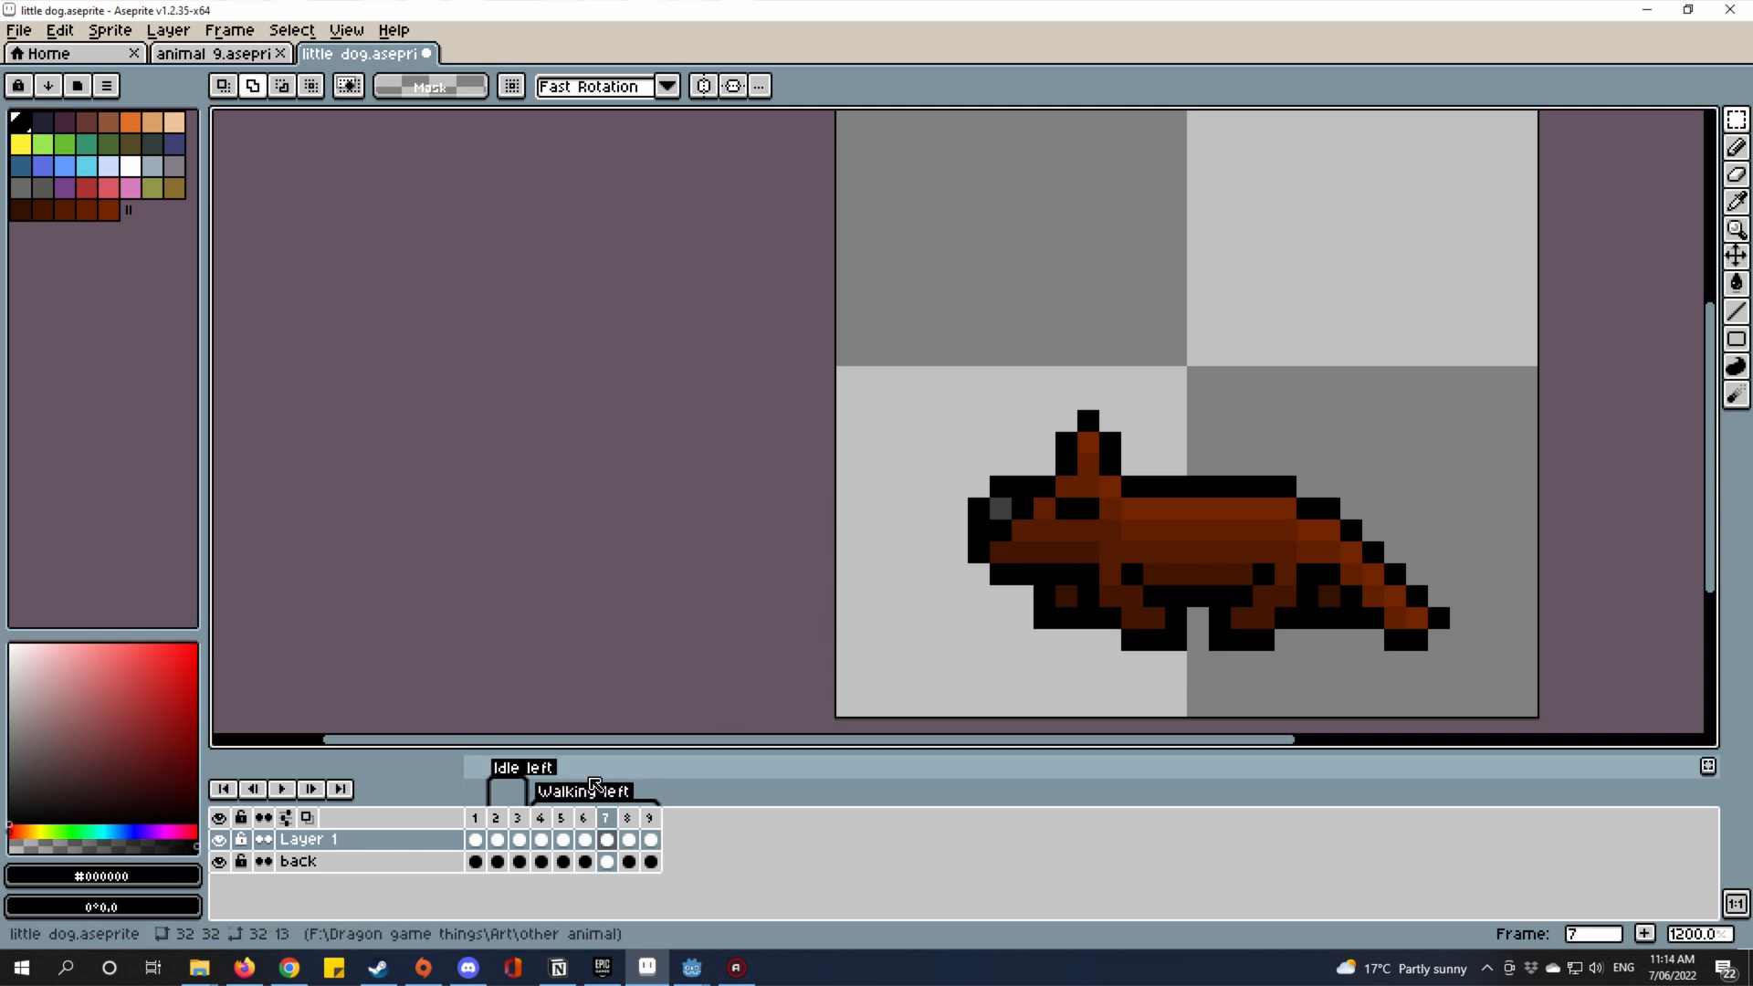
{"action": "left_click", "coordinate": [540, 839]}
{"action": "left_click", "coordinate": [563, 839]}
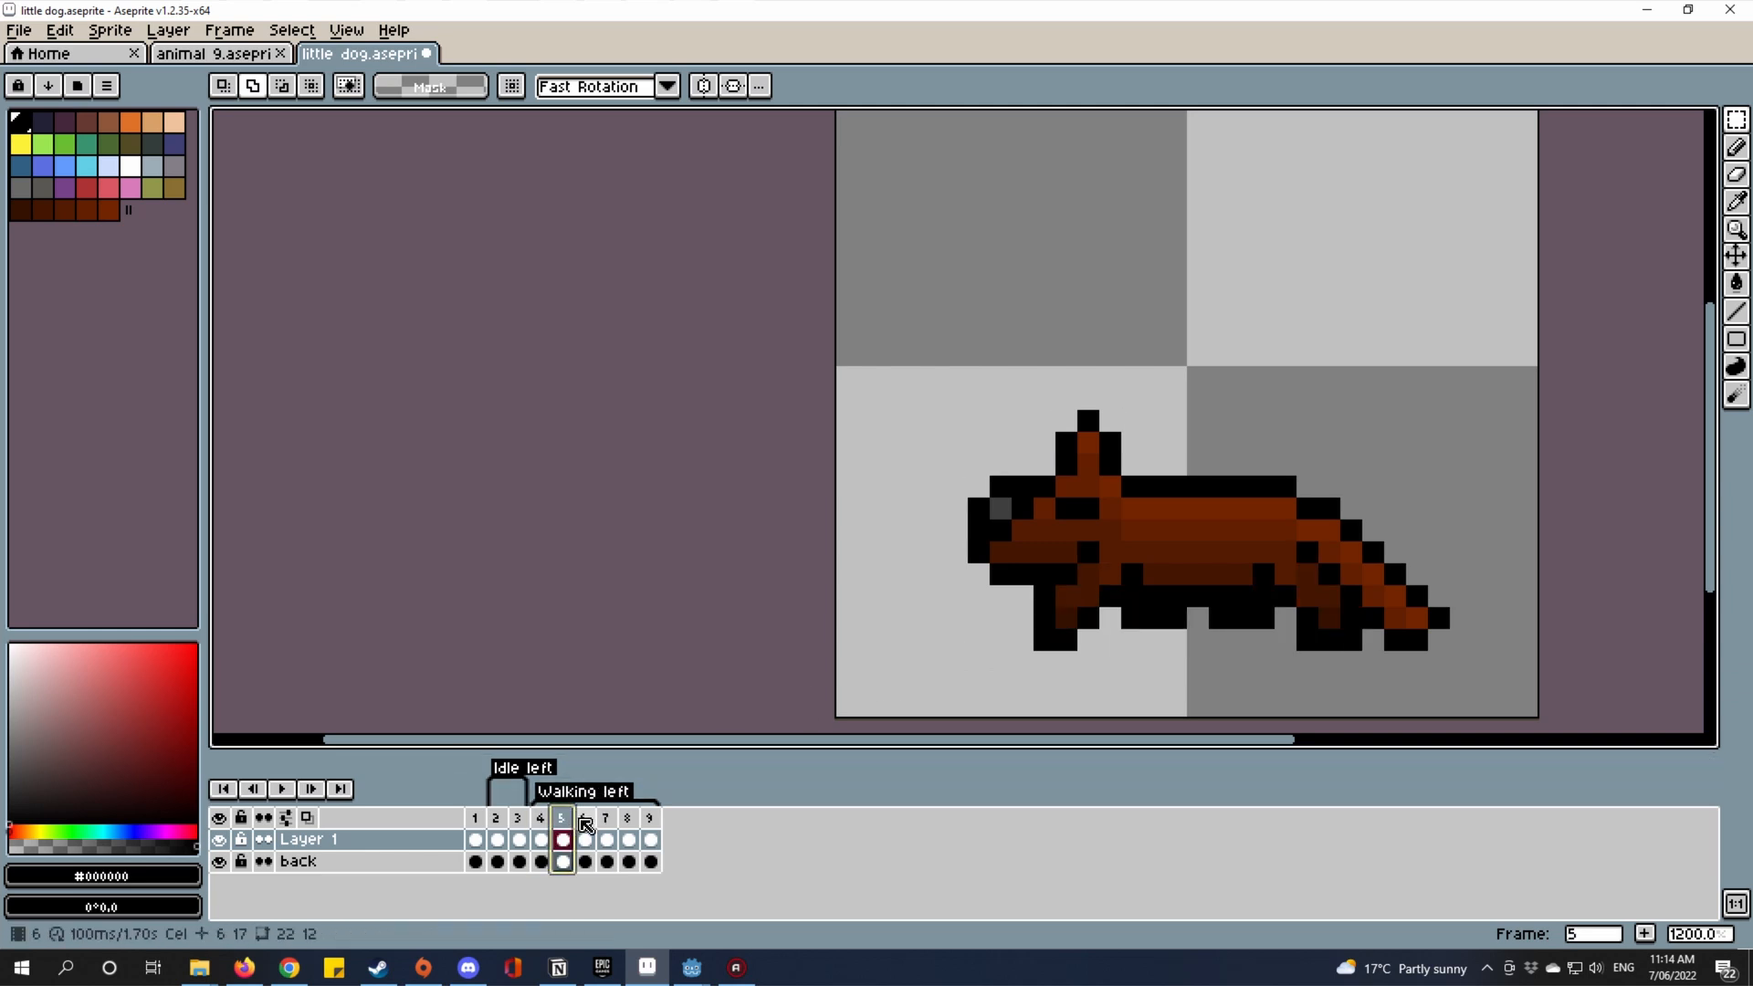
{"action": "left_click", "coordinate": [594, 823]}
{"action": "left_click", "coordinate": [606, 839]}
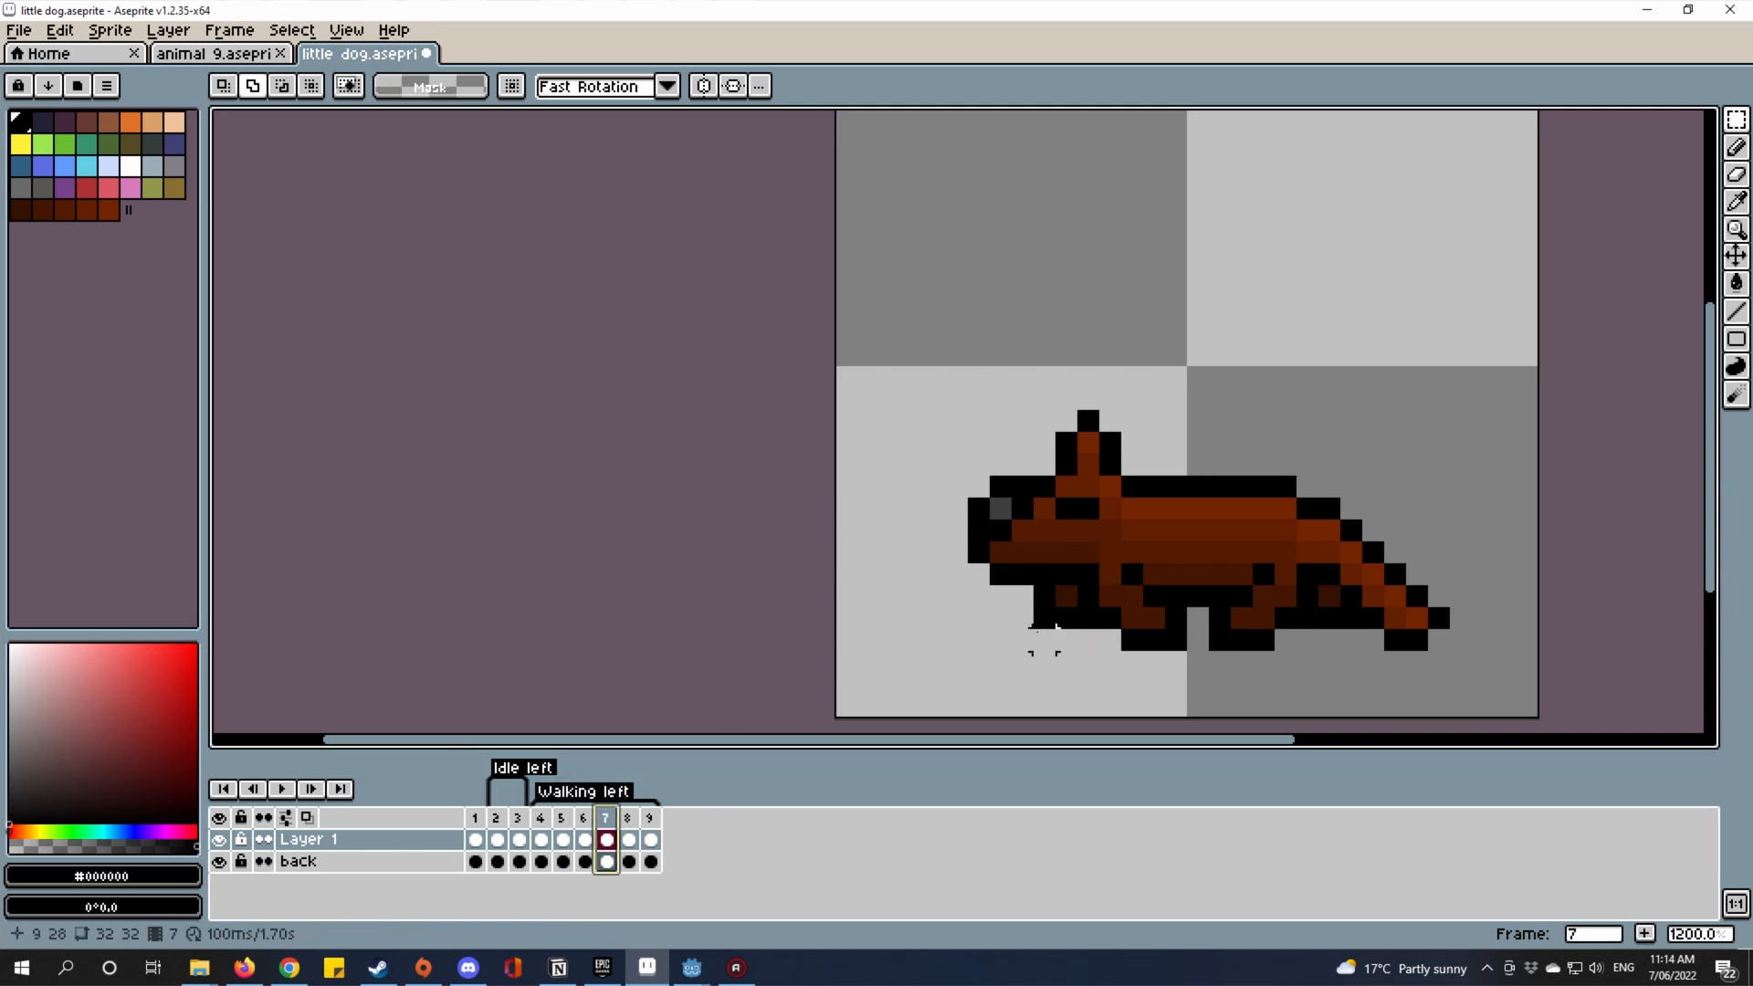
{"action": "scroll", "coordinate": [1077, 630], "scroll_direction": "up", "scroll_amount": 5}
{"action": "left_click_drag", "start_coordinate": [1270, 568], "coordinate": [1239, 579]}
{"action": "right_click", "coordinate": [1239, 579]}
{"action": "scroll", "coordinate": [1418, 566], "scroll_direction": "down", "scroll_amount": 6}
{"action": "scroll", "coordinate": [1442, 569], "scroll_direction": "up", "scroll_amount": 5}
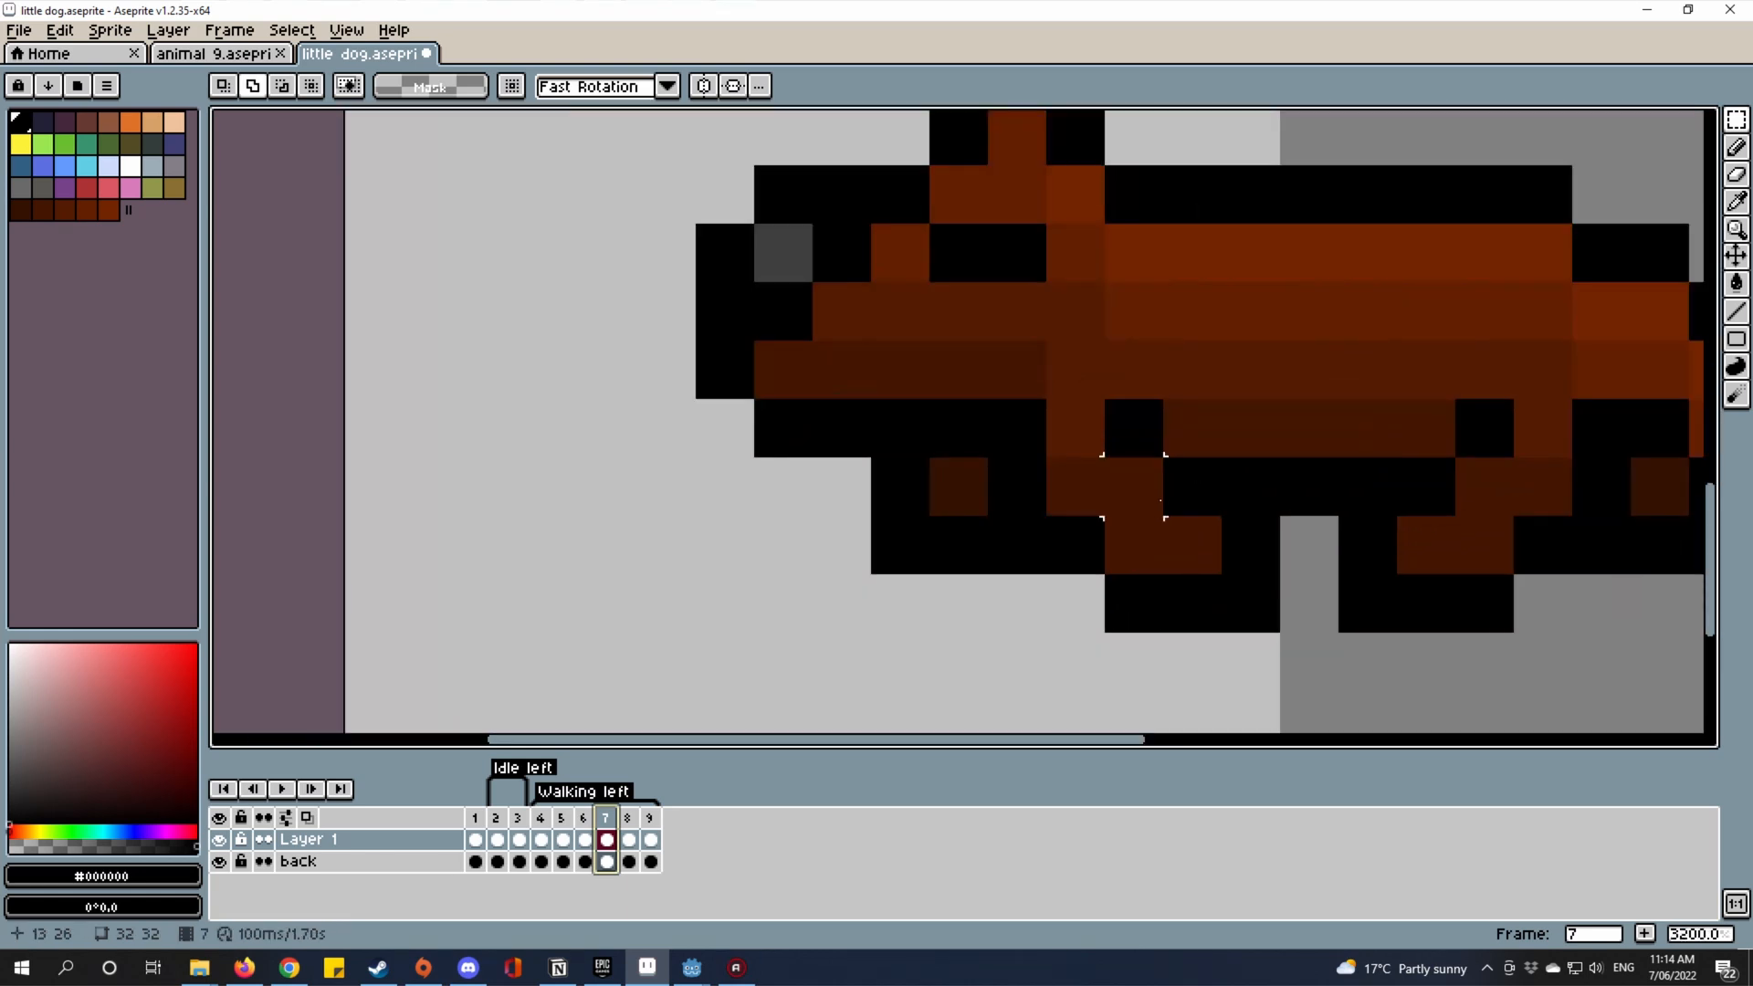
{"action": "scroll", "coordinate": [1141, 484], "scroll_direction": "down", "scroll_amount": 3}
{"action": "middle_click", "coordinate": [1074, 524]}
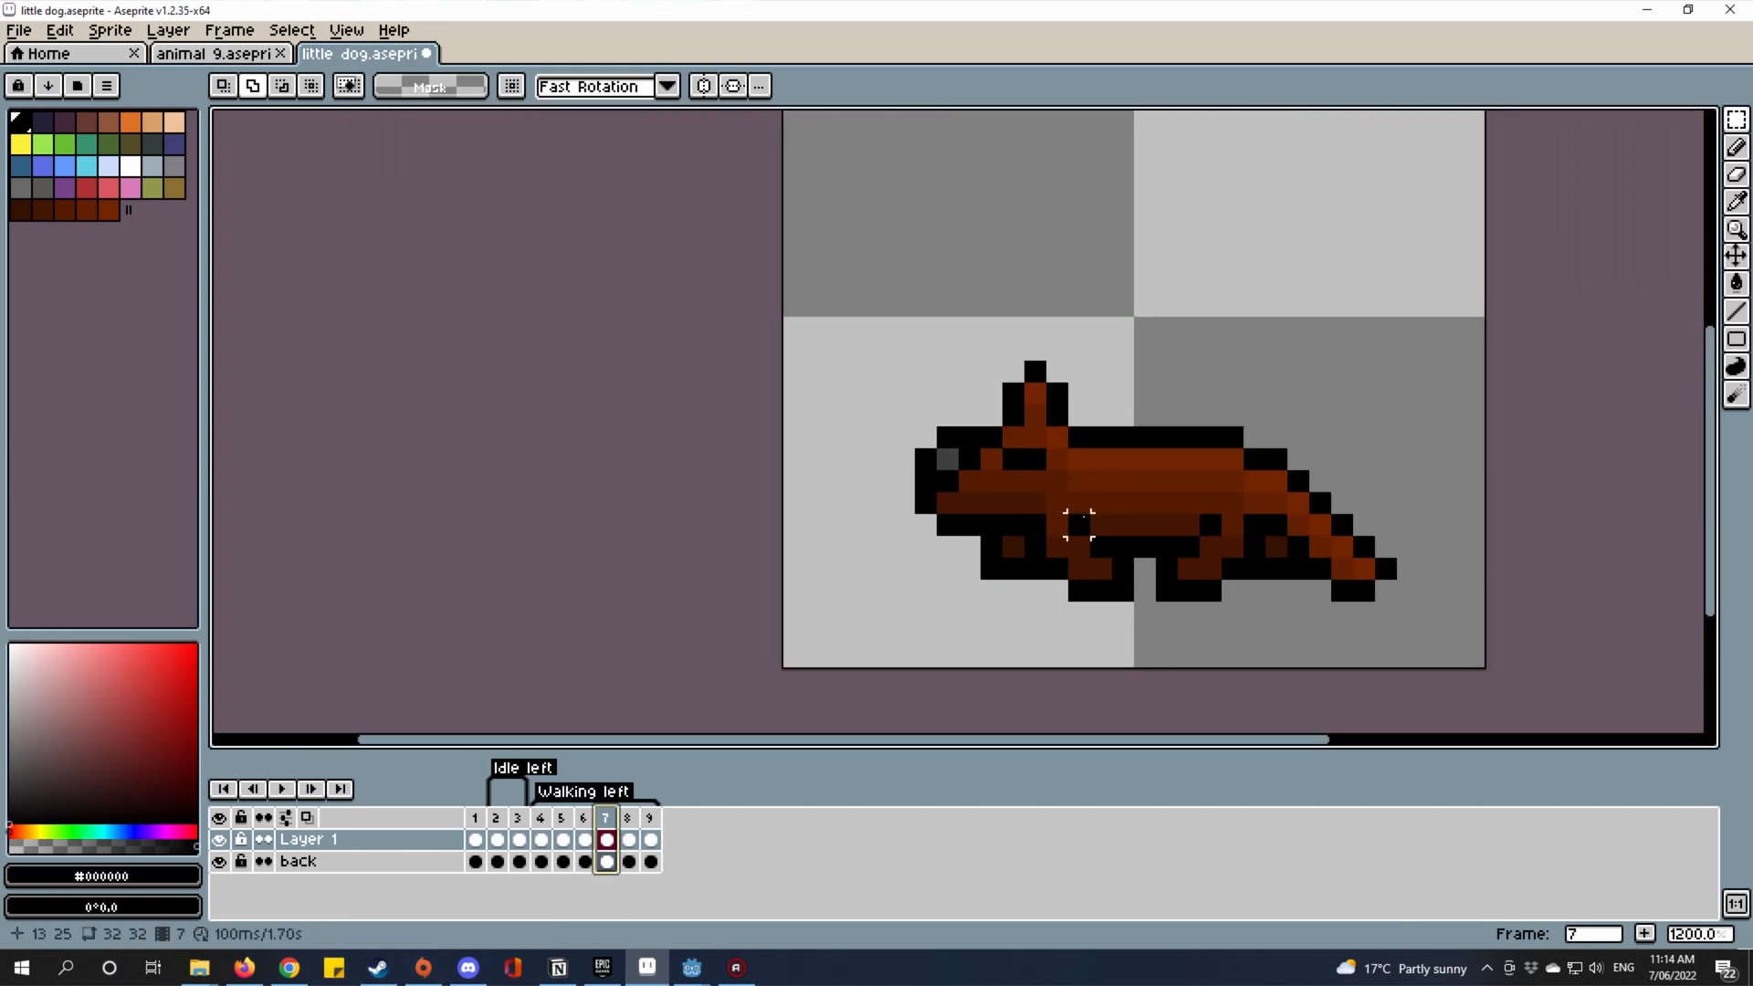
Undo the downward move of the dog's body in frame 7.
{"action": "key", "text": "ctrl+z"}
{"action": "key", "text": "ctrl+z"}
{"action": "left_click", "coordinate": [1079, 568]}
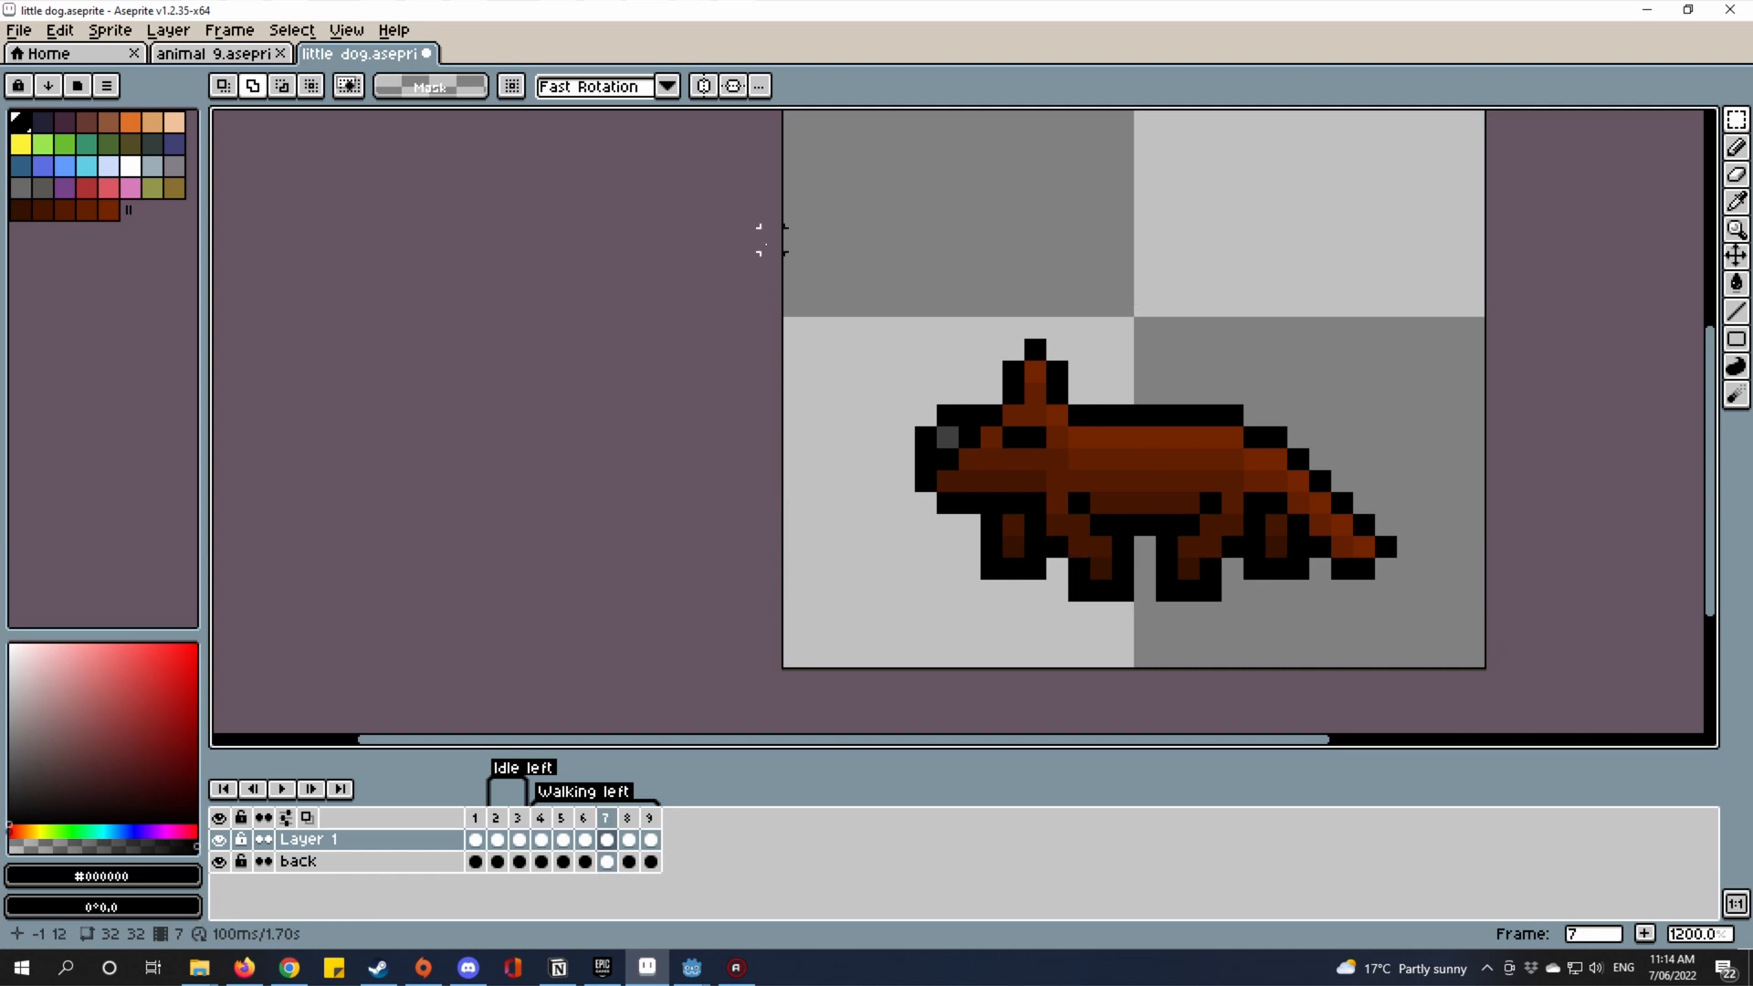
Try shifting everything in frame 7 above the lower legs one pixel down, using a full-width selection on Layer 1.
{"action": "left_click_drag", "start_coordinate": [758, 239], "coordinate": [1588, 521]}
{"action": "scroll", "coordinate": [1311, 653], "scroll_direction": "up", "scroll_amount": 2}
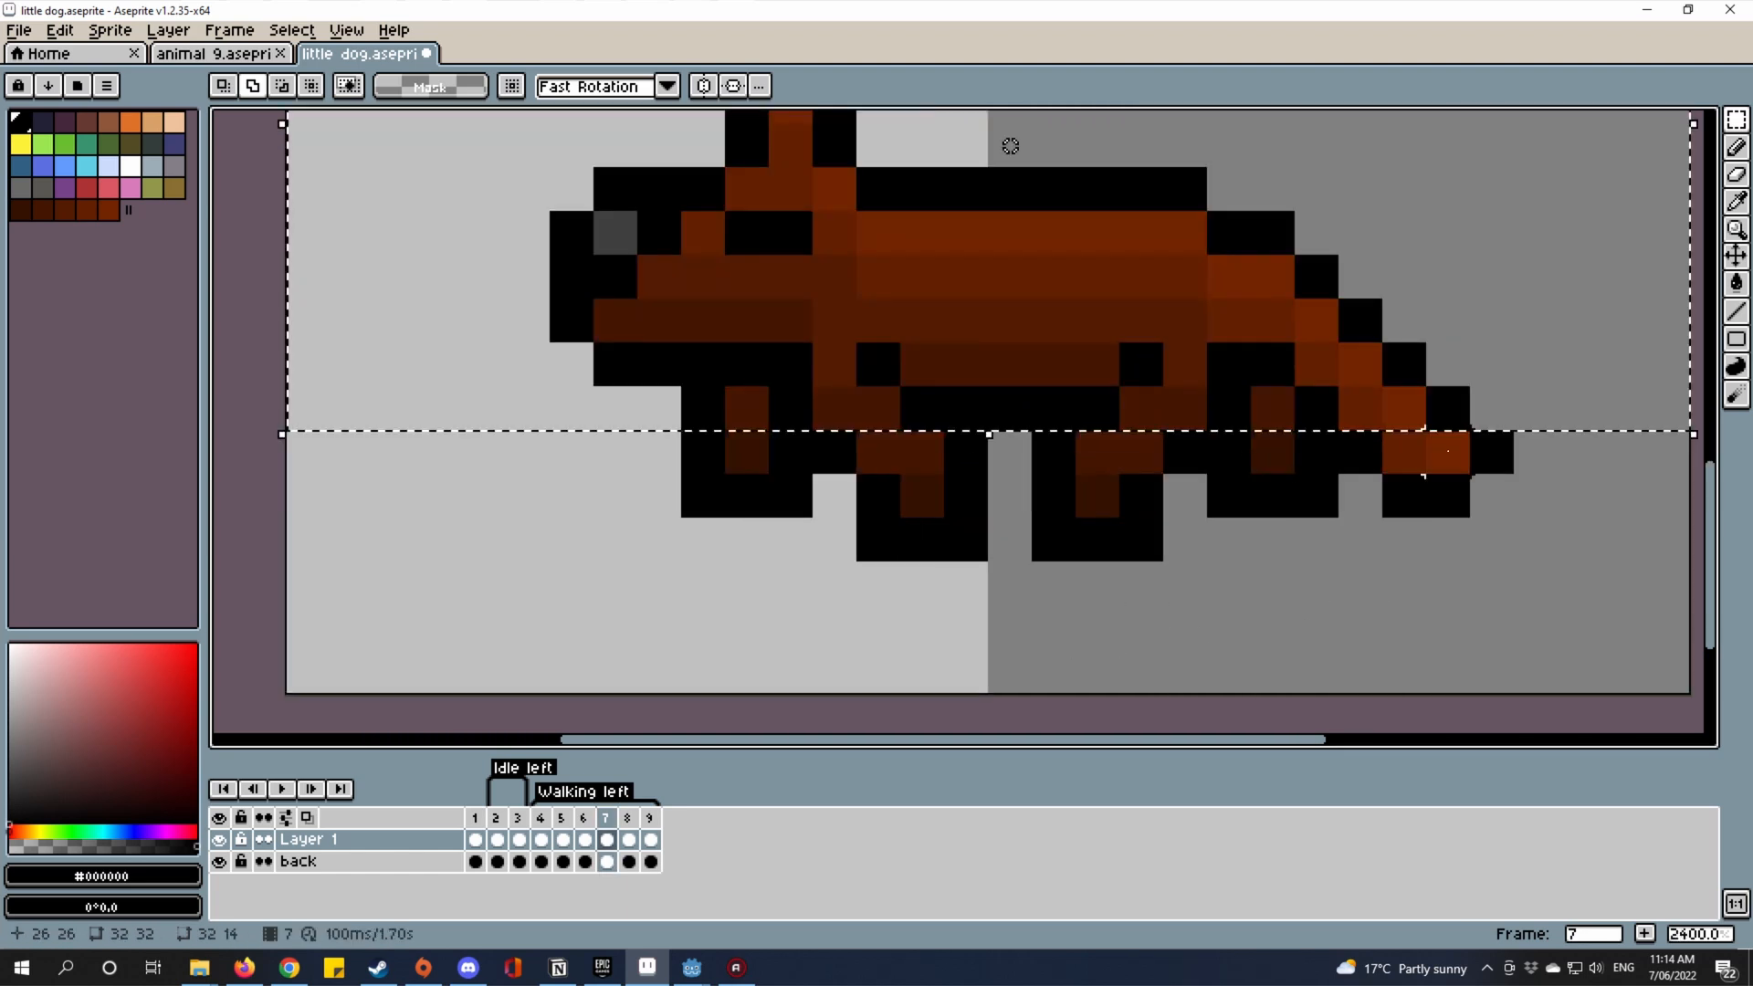
{"action": "left_click_drag", "start_coordinate": [1252, 311], "coordinate": [1252, 356]}
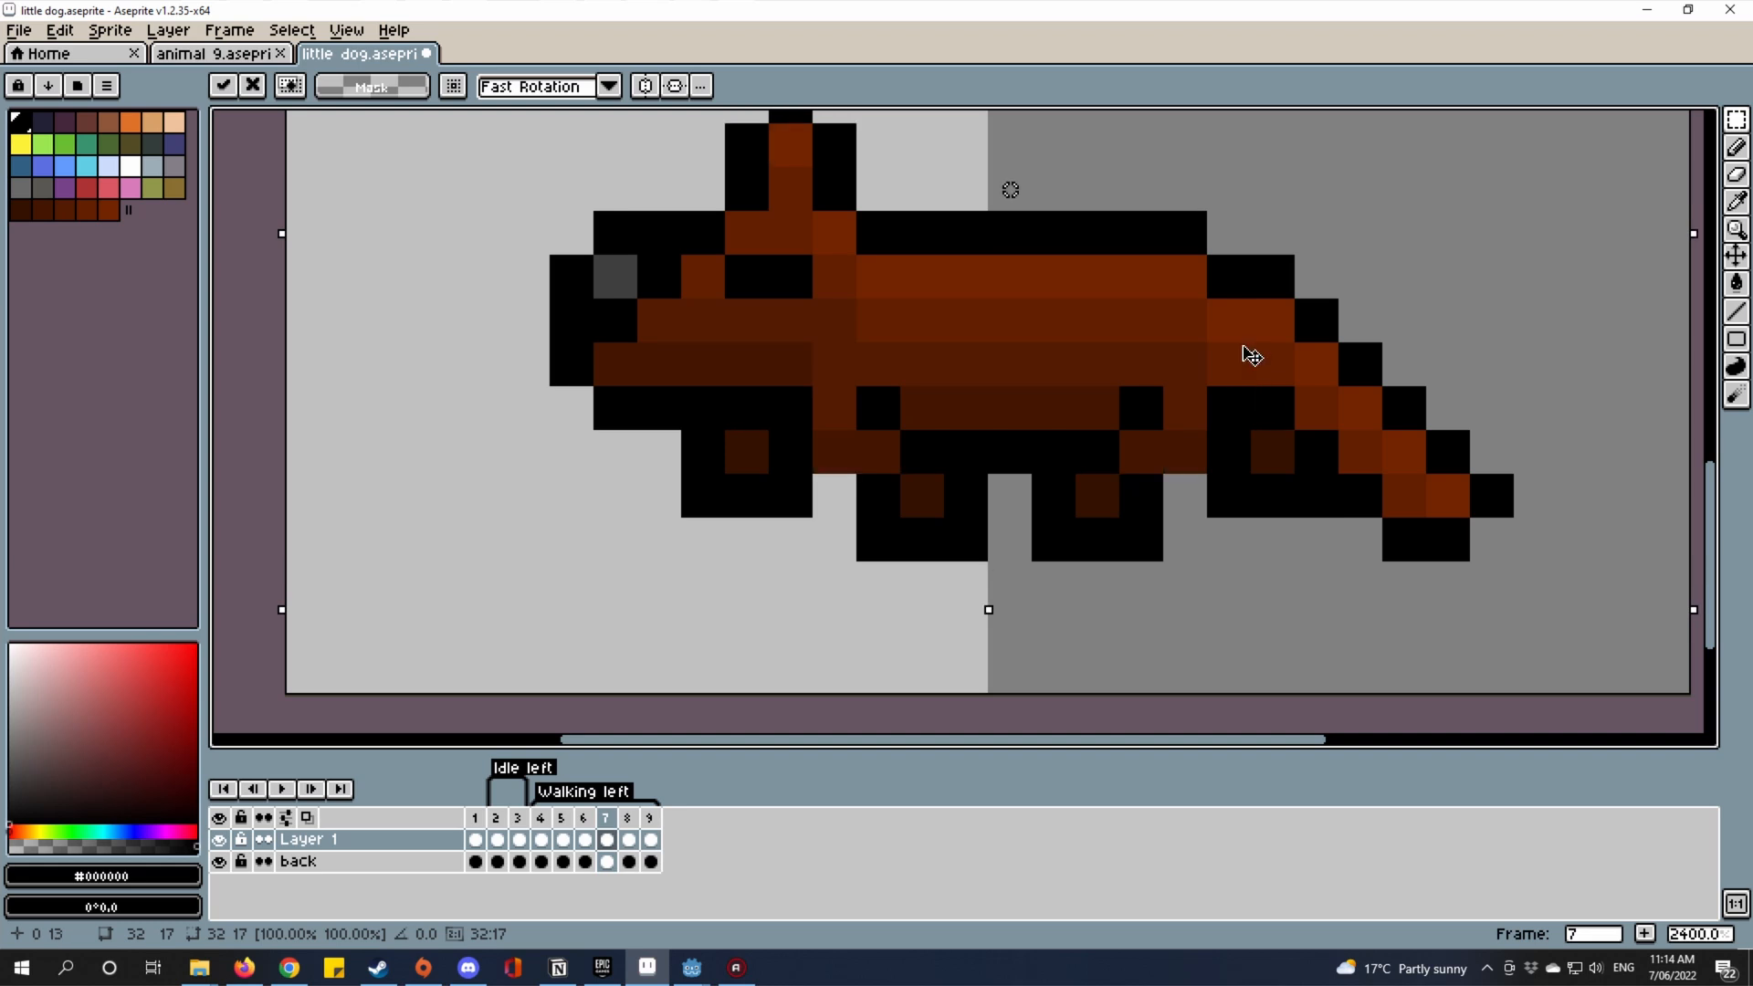
{"action": "key", "text": "Return"}
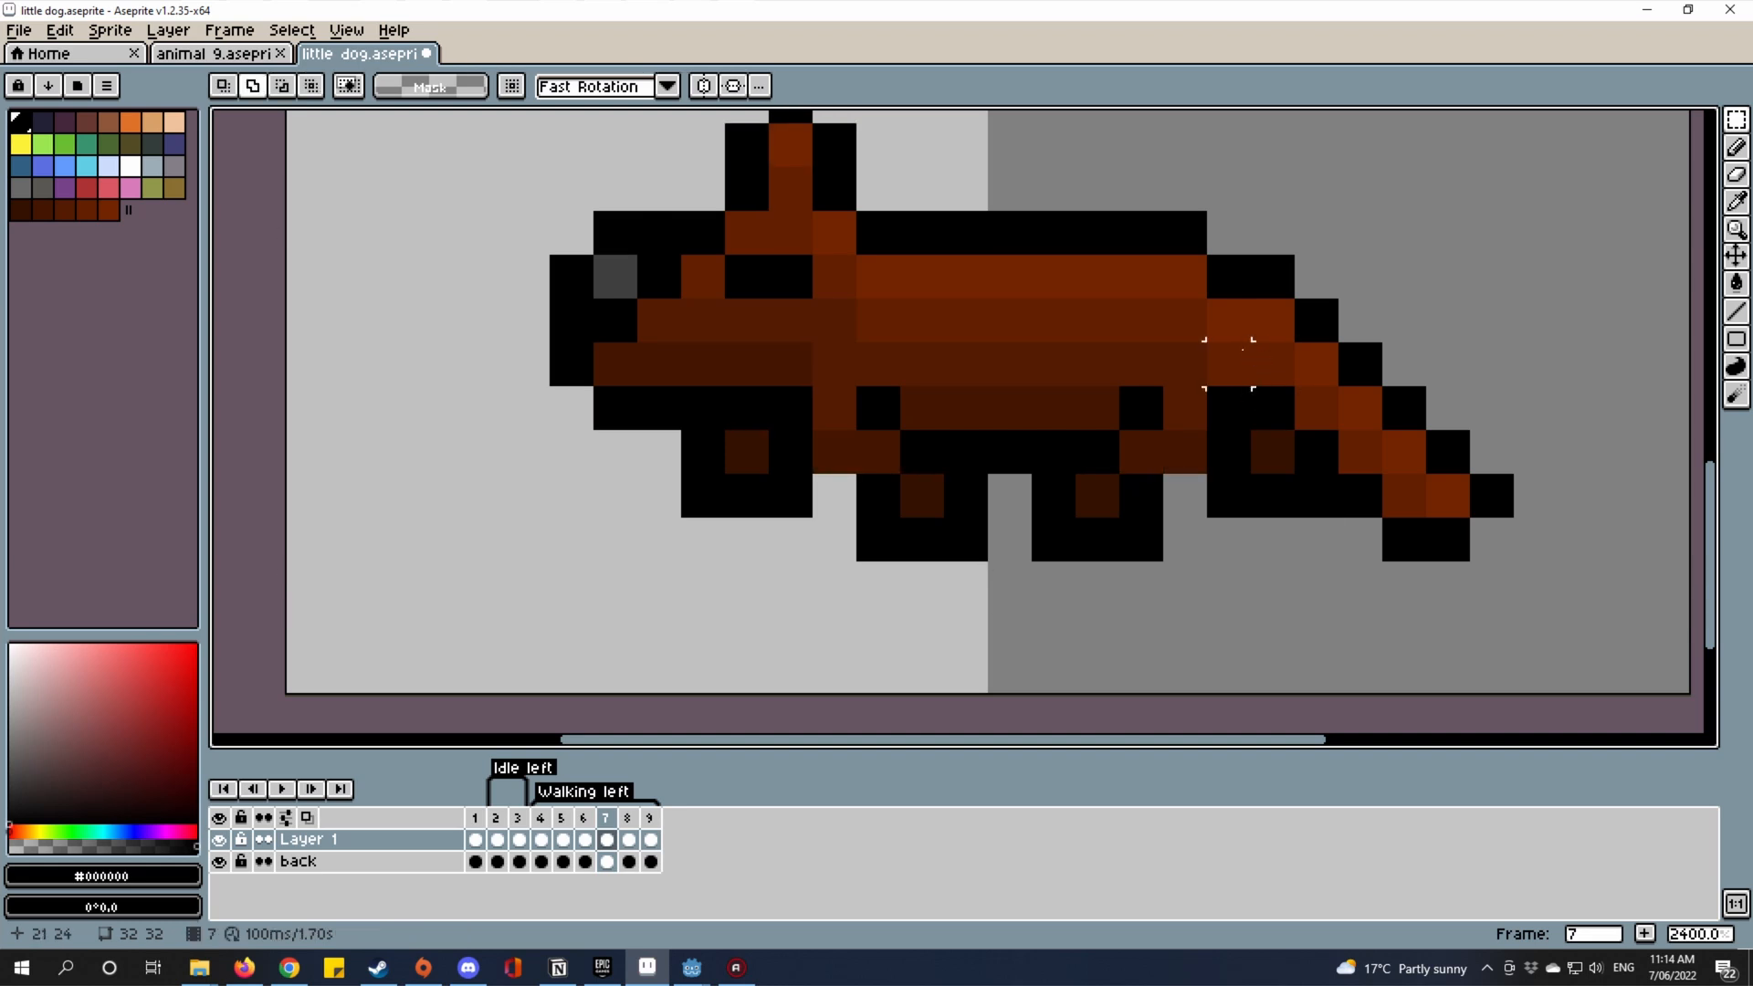
Try repairing the near front and hind legs in frame 7 with #431500 brown, darker brown and black outline pixels.
{"action": "left_click_drag", "start_coordinate": [1088, 458], "coordinate": [1463, 422]}
{"action": "scroll", "coordinate": [1462, 422], "scroll_direction": "up", "scroll_amount": 1}
{"action": "key", "text": "i"}
{"action": "left_click_drag", "start_coordinate": [1184, 477], "coordinate": [1042, 570]}
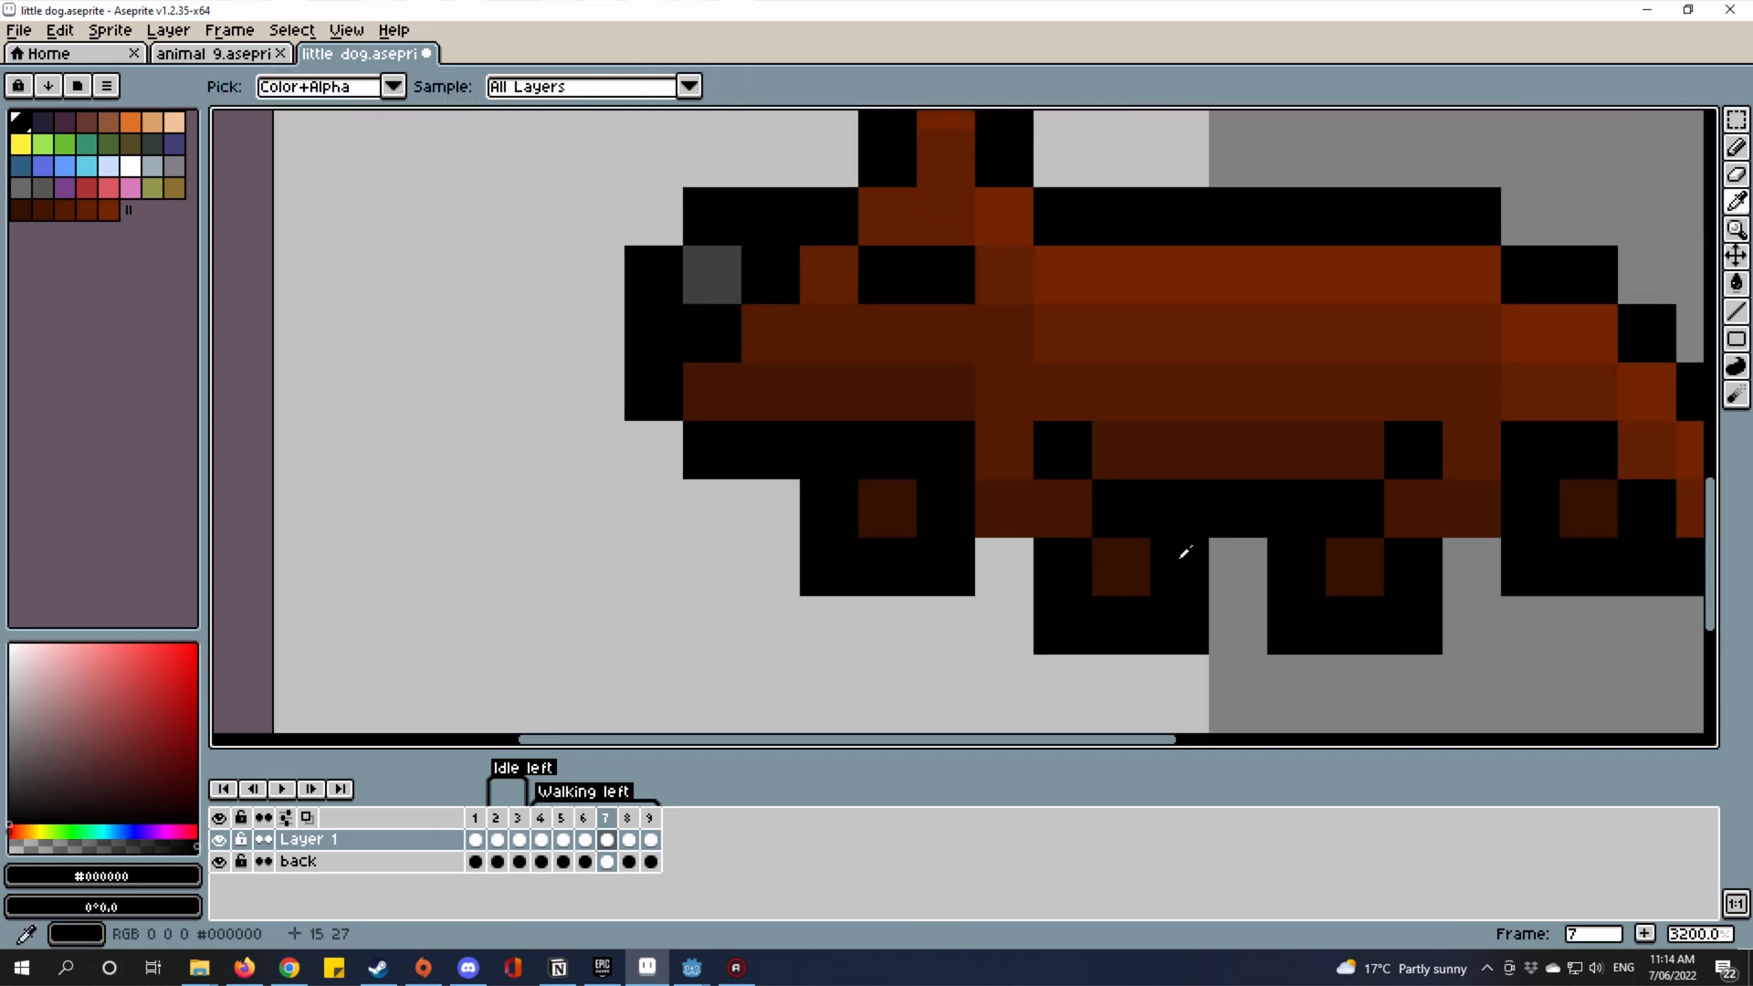
{"action": "left_click", "coordinate": [1053, 500], "text": "alt"}
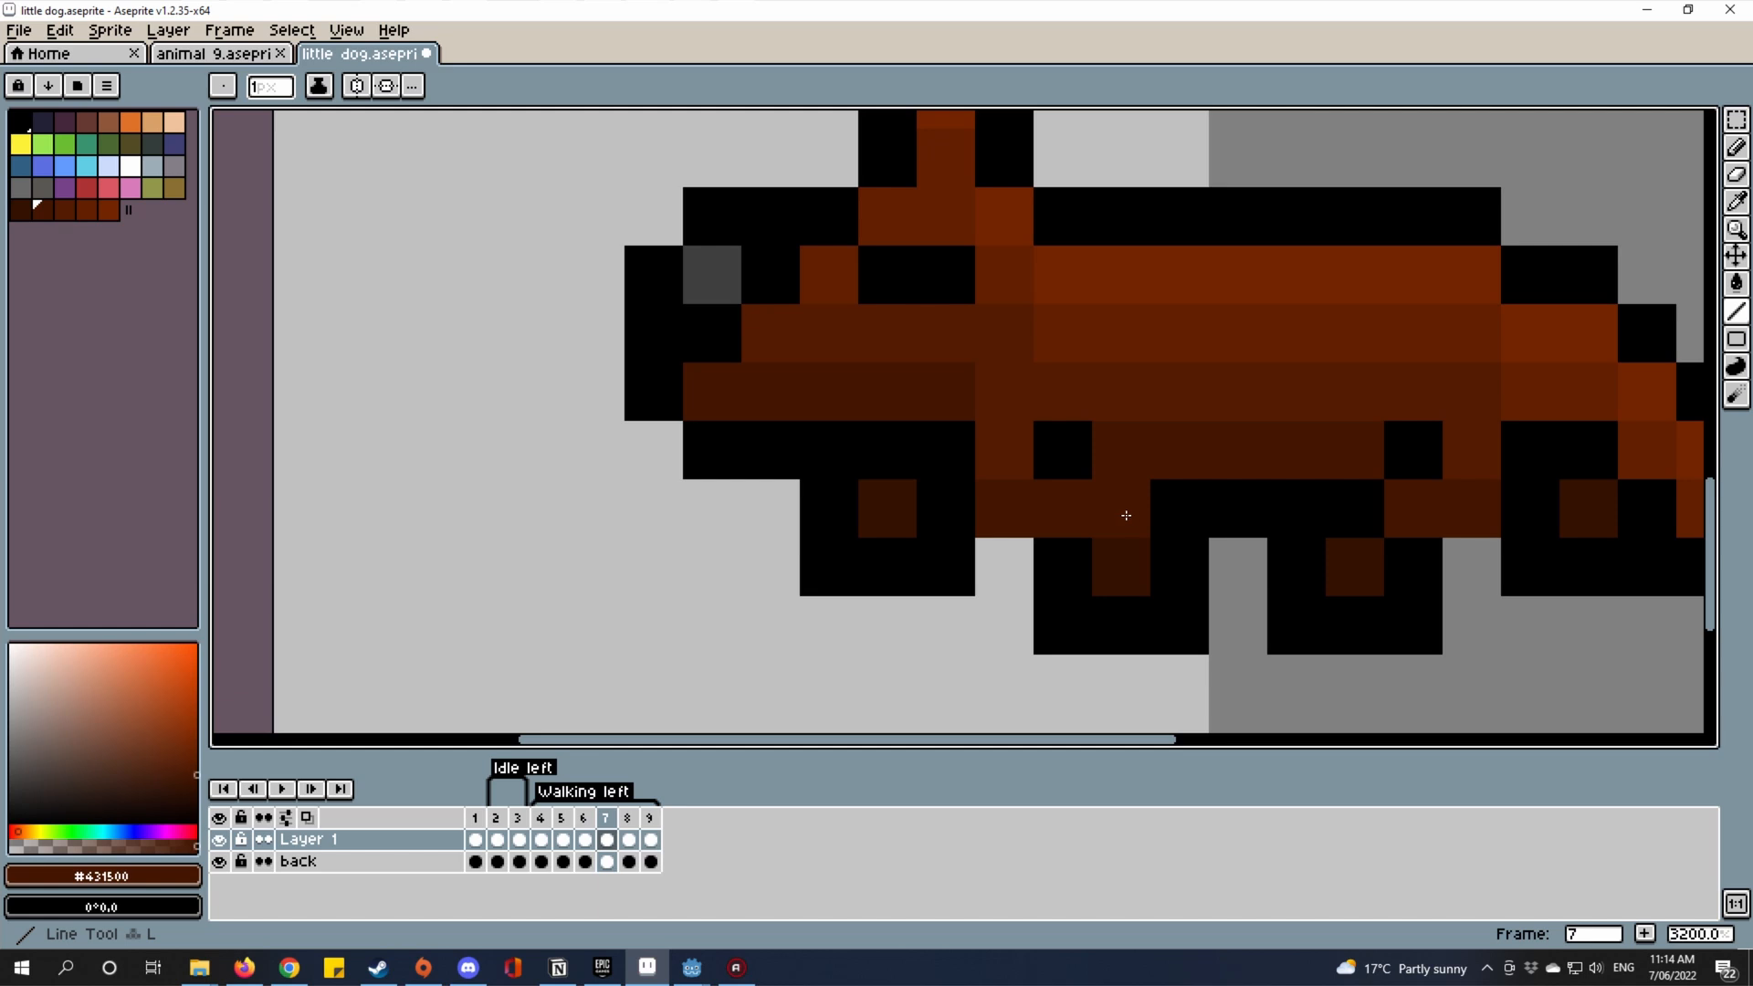
{"action": "left_click_drag", "start_coordinate": [1013, 507], "coordinate": [1156, 450]}
{"action": "left_click", "coordinate": [1198, 521], "text": "alt"}
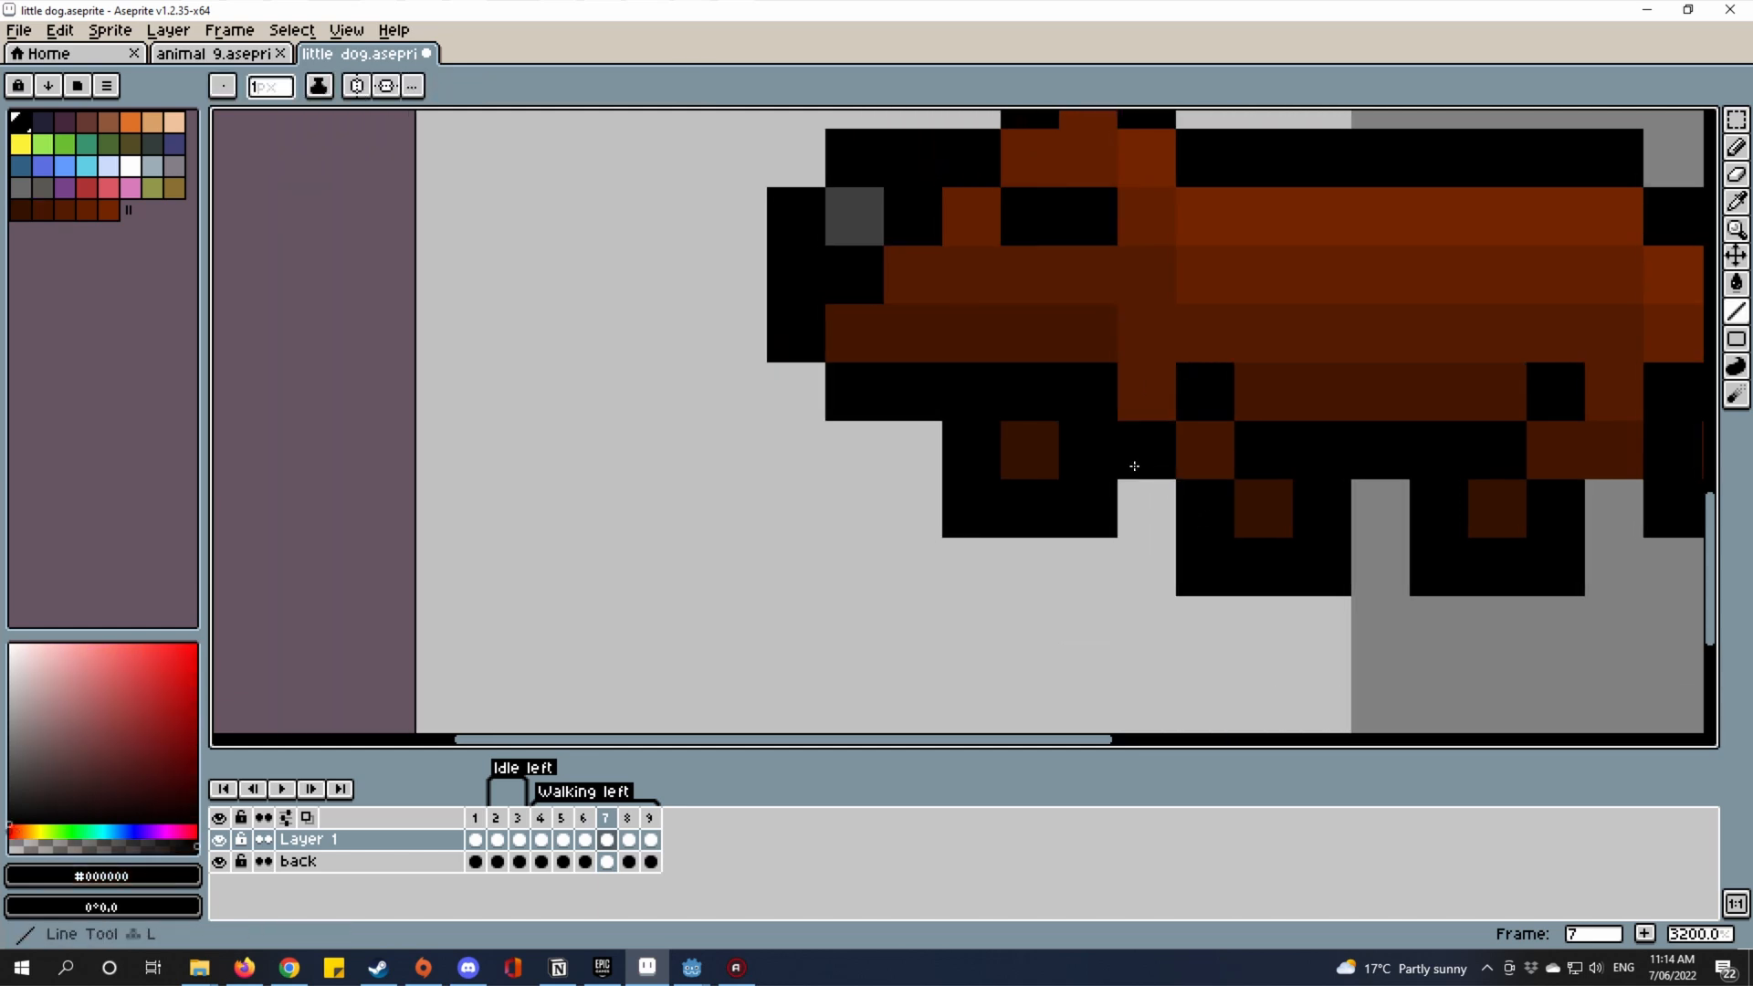
{"action": "left_click_drag", "start_coordinate": [1268, 502], "coordinate": [1250, 498]}
{"action": "left_click", "coordinate": [1188, 464], "text": "alt"}
{"action": "left_click_drag", "start_coordinate": [1355, 600], "coordinate": [1162, 666]}
{"action": "scroll", "coordinate": [1164, 668], "scroll_direction": "down", "scroll_amount": 4}
{"action": "scroll", "coordinate": [1251, 677], "scroll_direction": "up", "scroll_amount": 4}
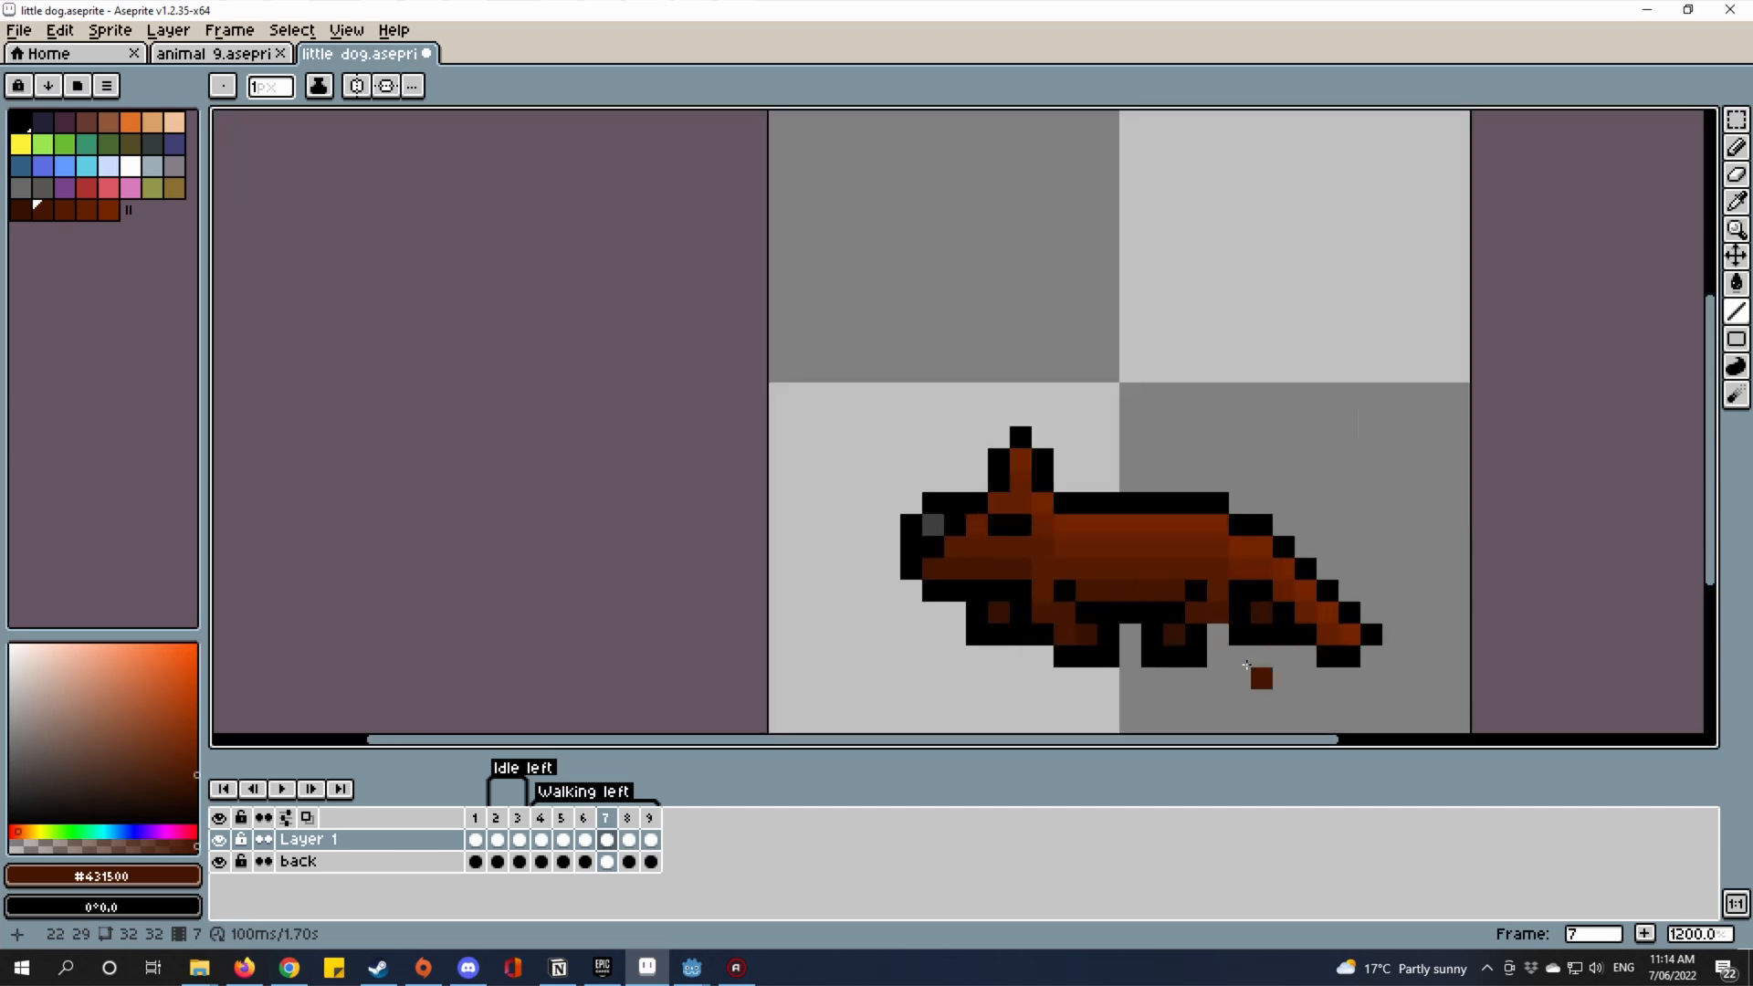
{"action": "left_click", "coordinate": [1111, 630], "text": "alt"}
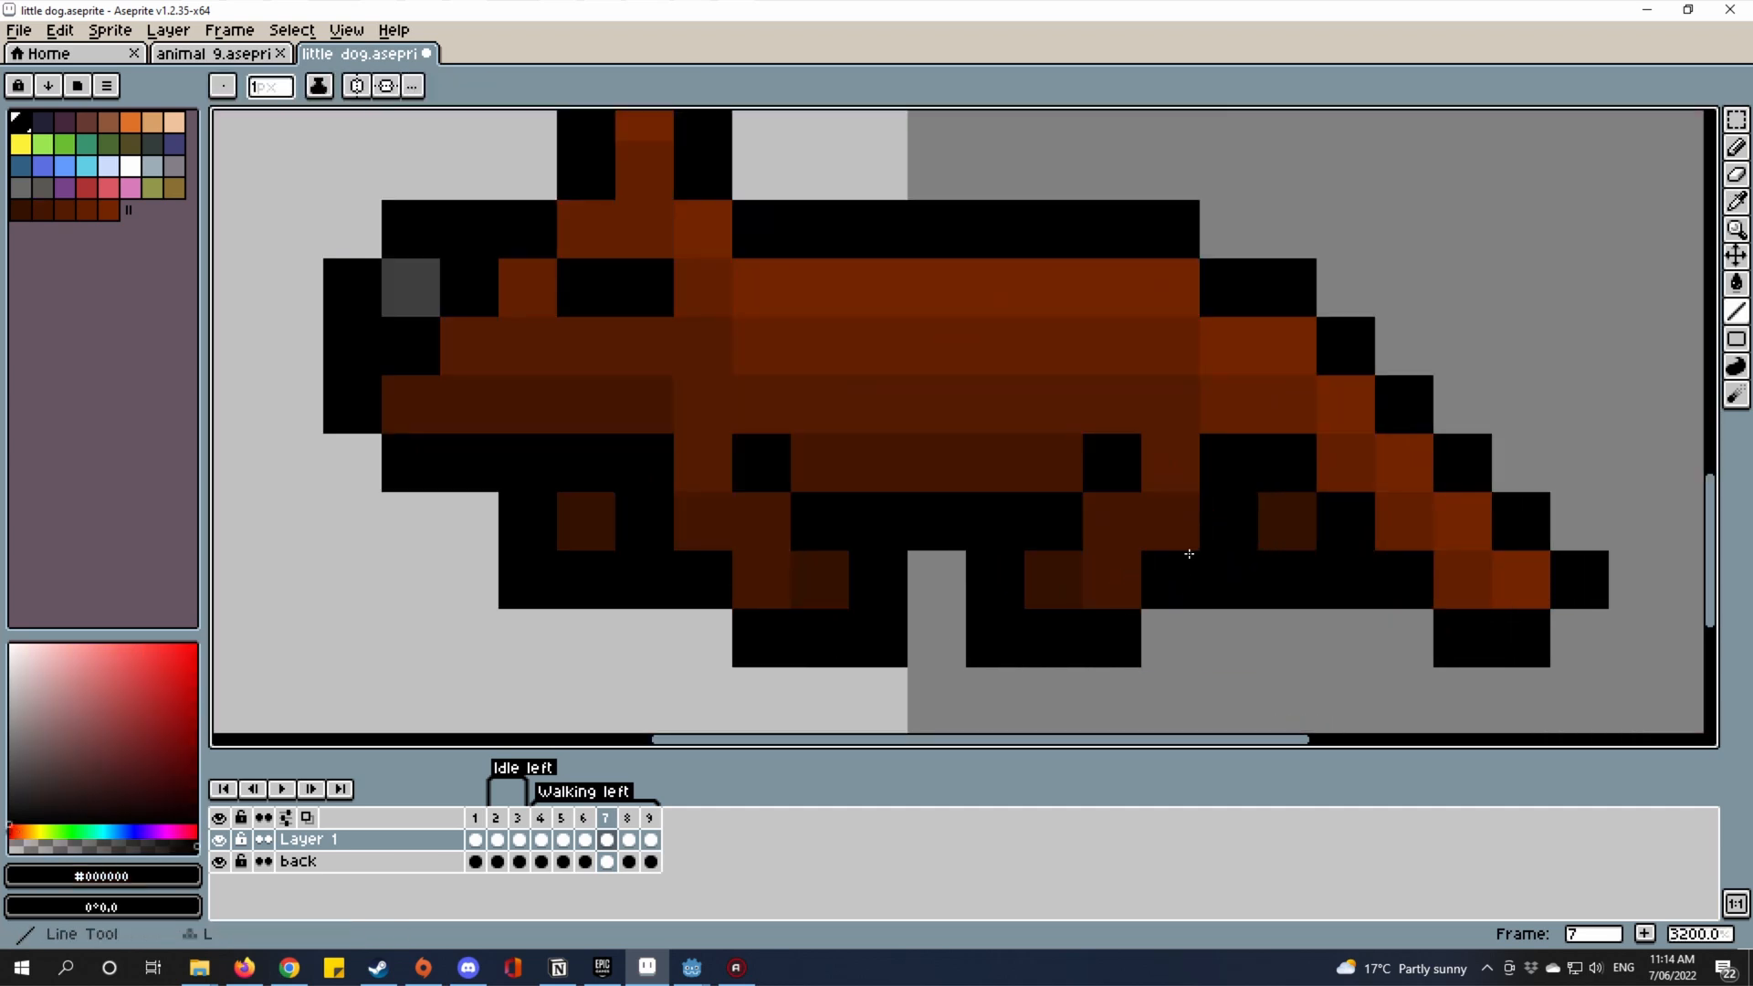
Undo the leg repairs and the body shift in frame 7, and clear the selection.
{"action": "scroll", "coordinate": [1453, 561], "scroll_direction": "down", "scroll_amount": 4}
{"action": "scroll", "coordinate": [1414, 511], "scroll_direction": "up", "scroll_amount": 2}
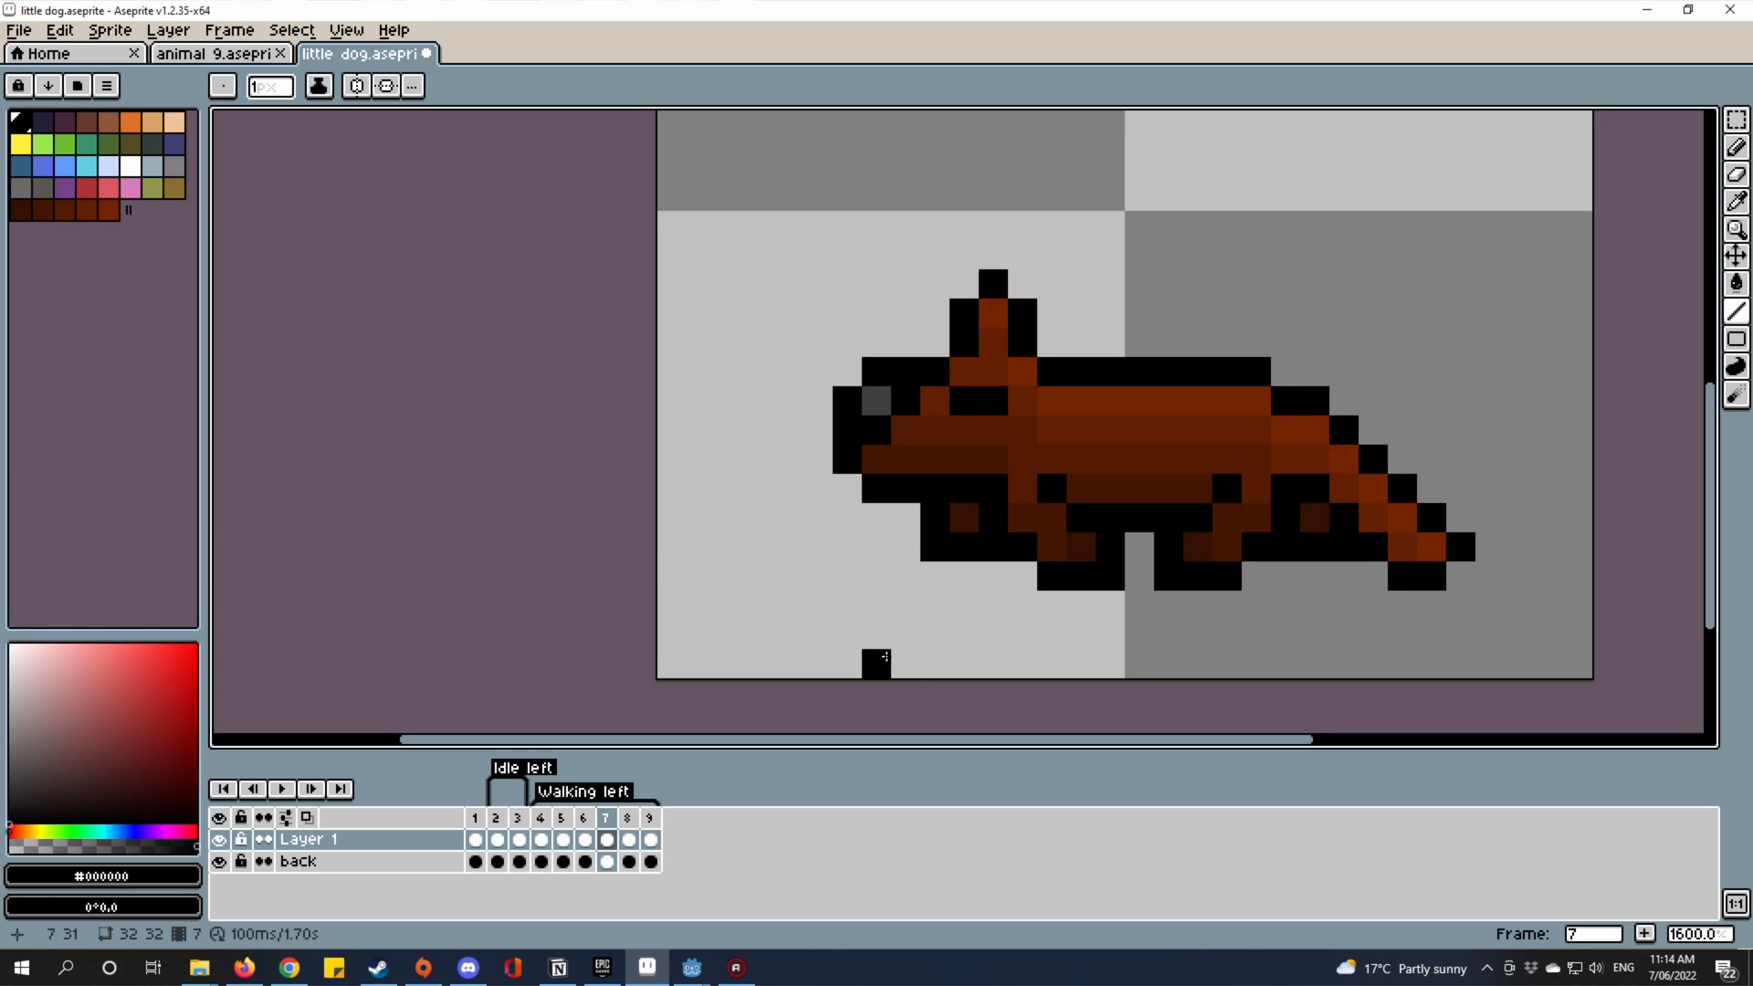
{"action": "scroll", "coordinate": [1248, 518], "scroll_direction": "up", "scroll_amount": 2}
{"action": "scroll", "coordinate": [1083, 599], "scroll_direction": "down", "scroll_amount": 3}
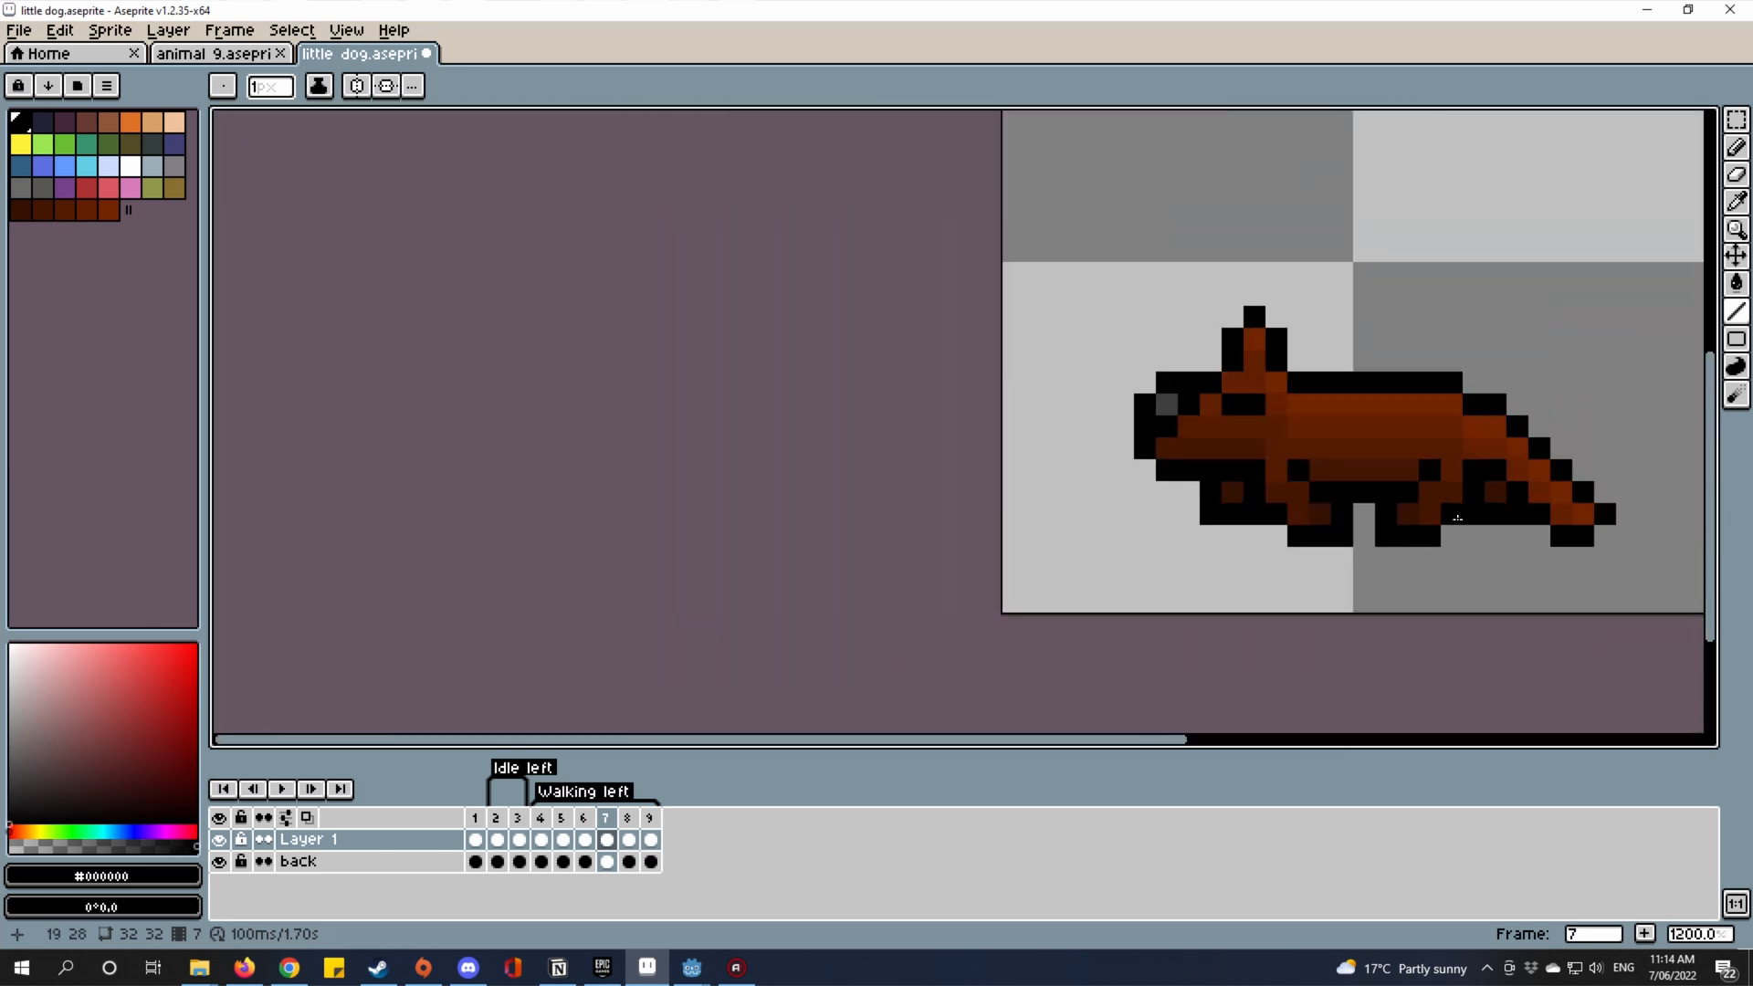
{"action": "scroll", "coordinate": [1318, 560], "scroll_direction": "up", "scroll_amount": 3}
{"action": "key", "text": "ctrl+z"}
{"action": "key", "text": "ctrl+z"}
{"action": "key", "text": "ctrl+z"}
{"action": "key", "text": "ctrl+z"}
{"action": "key", "text": "ctrl+z"}
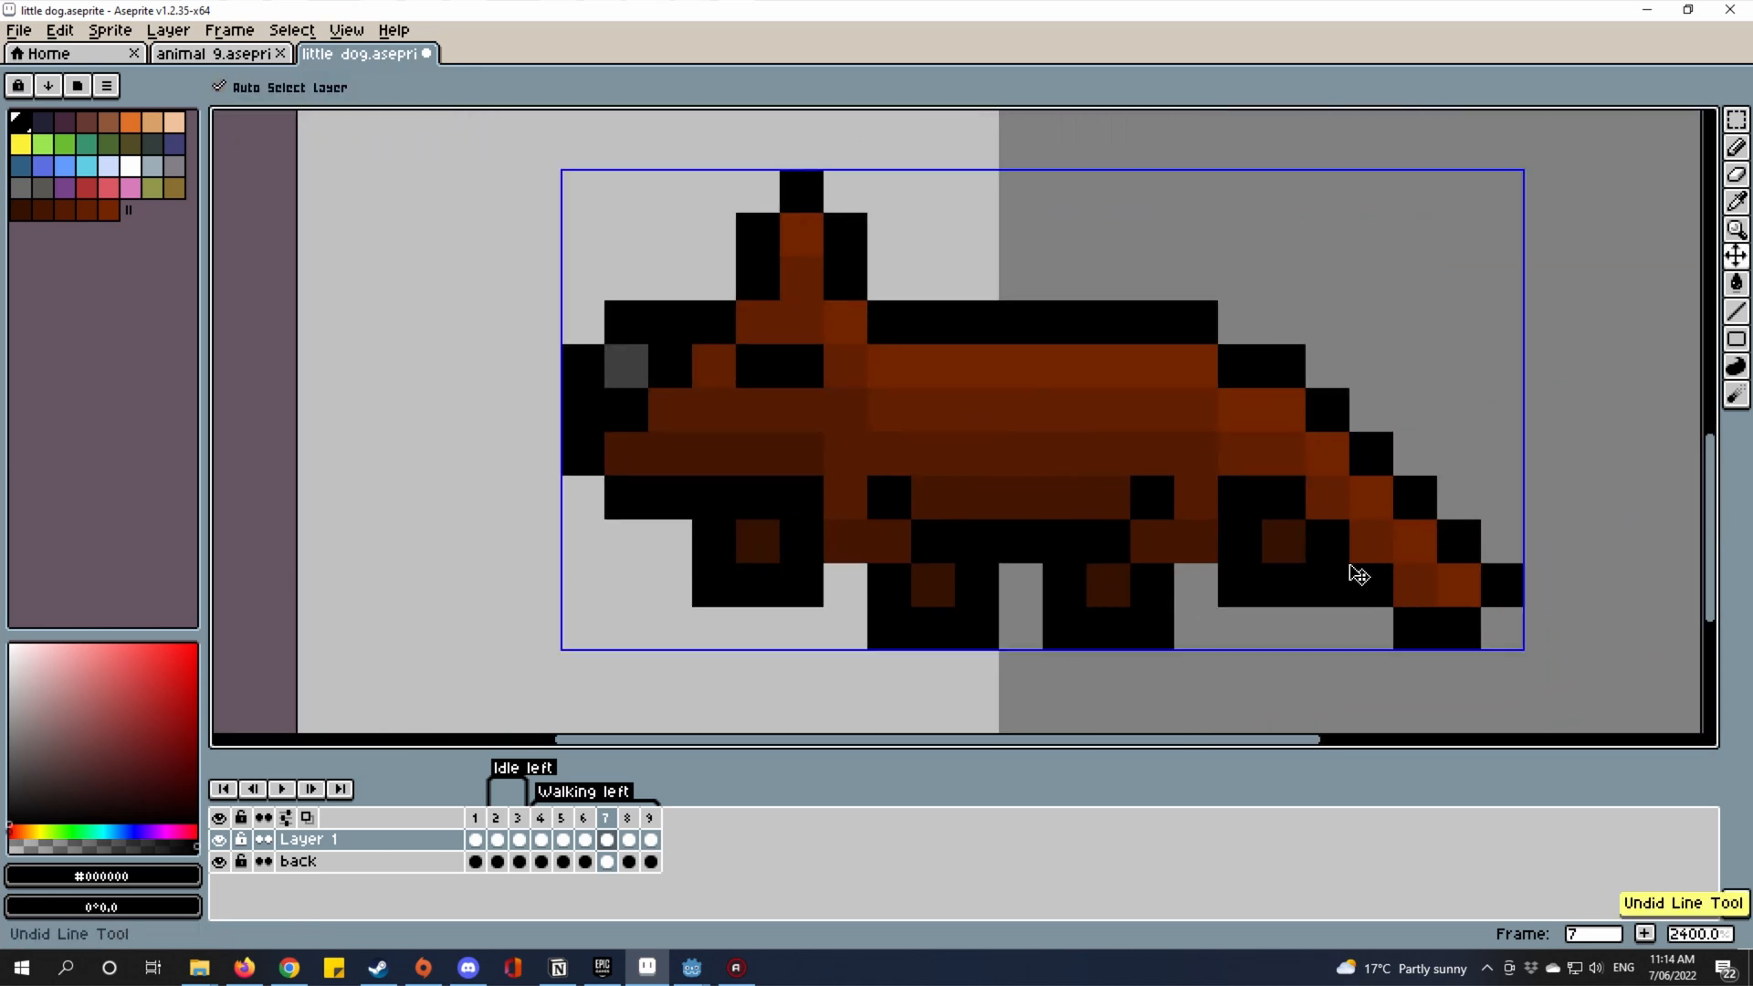
{"action": "scroll", "coordinate": [1460, 602], "scroll_direction": "up", "scroll_amount": 1}
{"action": "key", "text": "ctrl+d"}
{"action": "scroll", "coordinate": [1433, 595], "scroll_direction": "down", "scroll_amount": 4}
{"action": "scroll", "coordinate": [1415, 596], "scroll_direction": "up", "scroll_amount": 1}
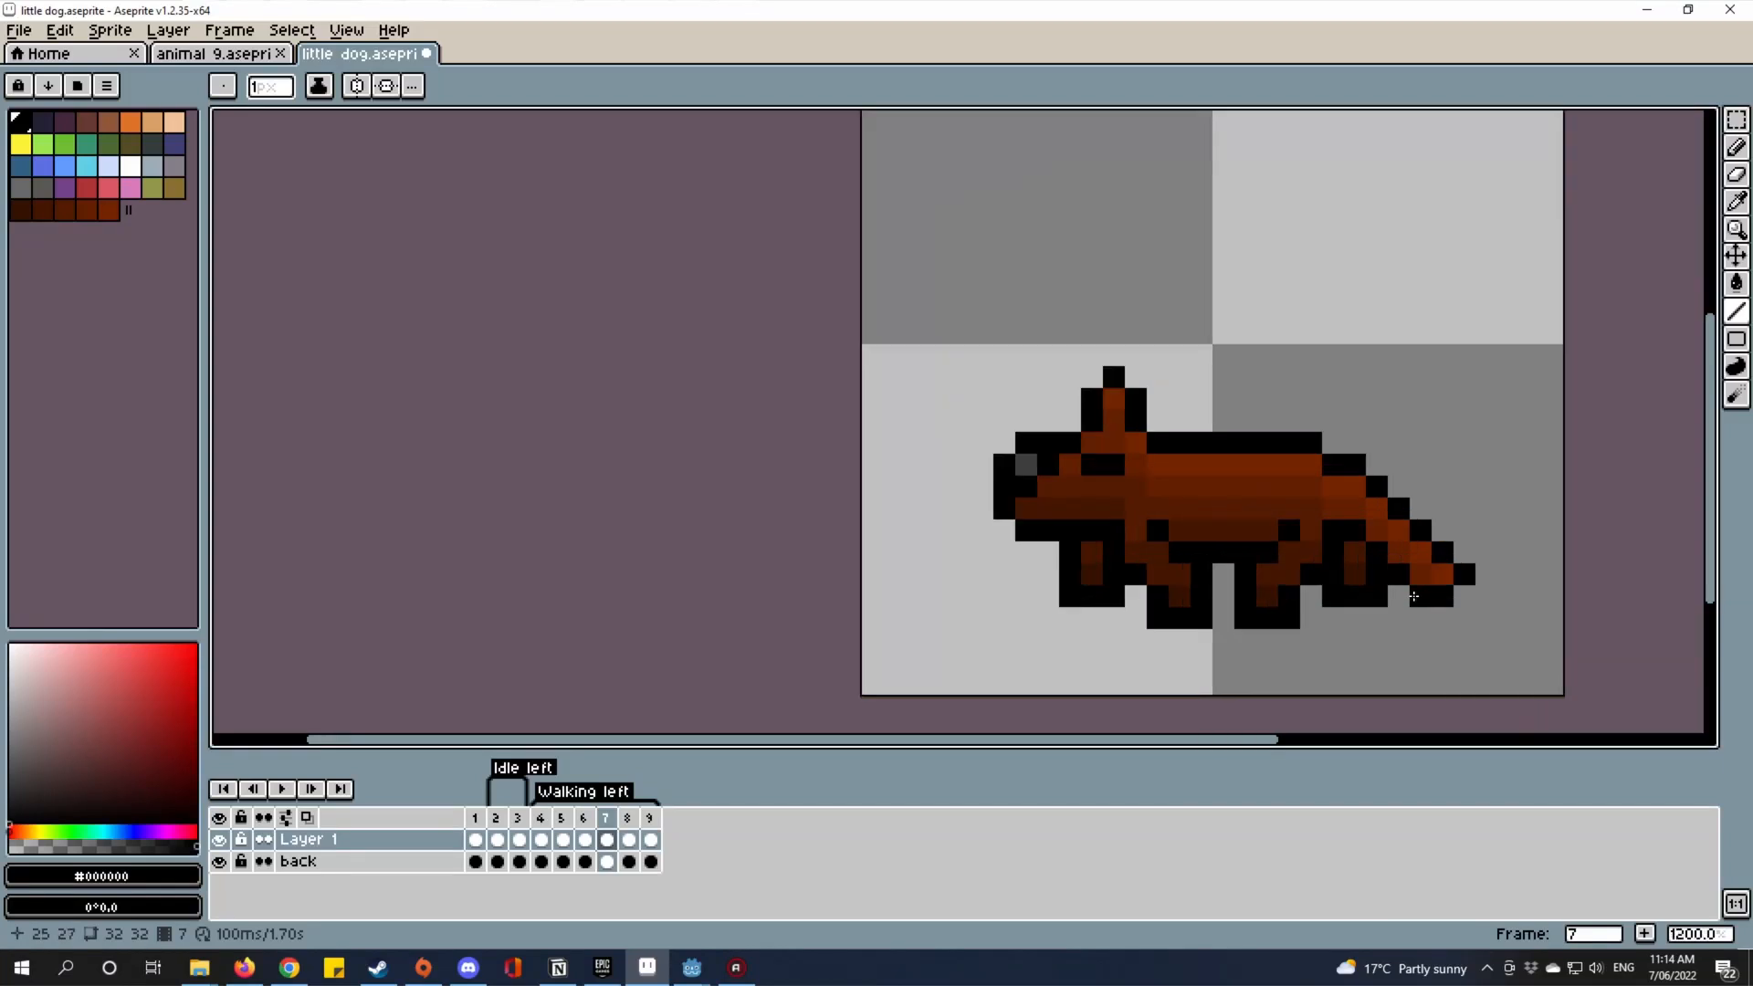
{"action": "scroll", "coordinate": [1096, 607], "scroll_direction": "up", "scroll_amount": 3}
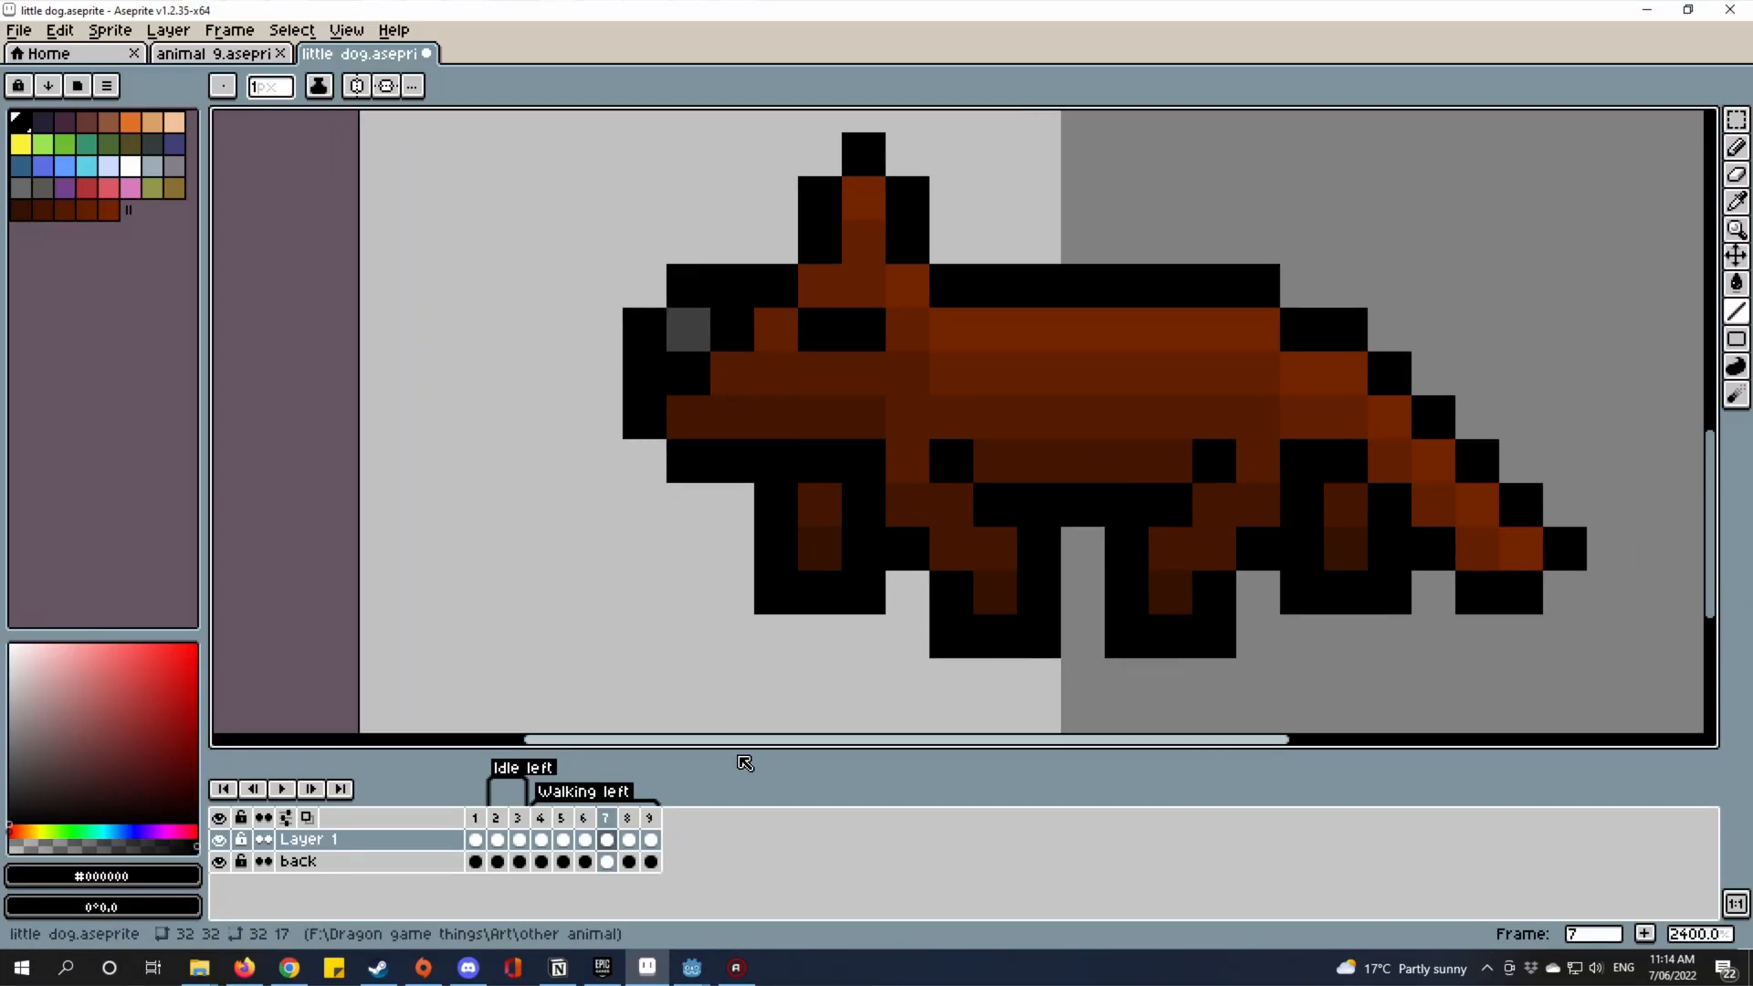
Compare frame 7 with frames 5, 6 and 8, and examine frame 5's belly and hind-leg outline.
{"action": "left_click", "coordinate": [223, 853]}
{"action": "left_click", "coordinate": [223, 853]}
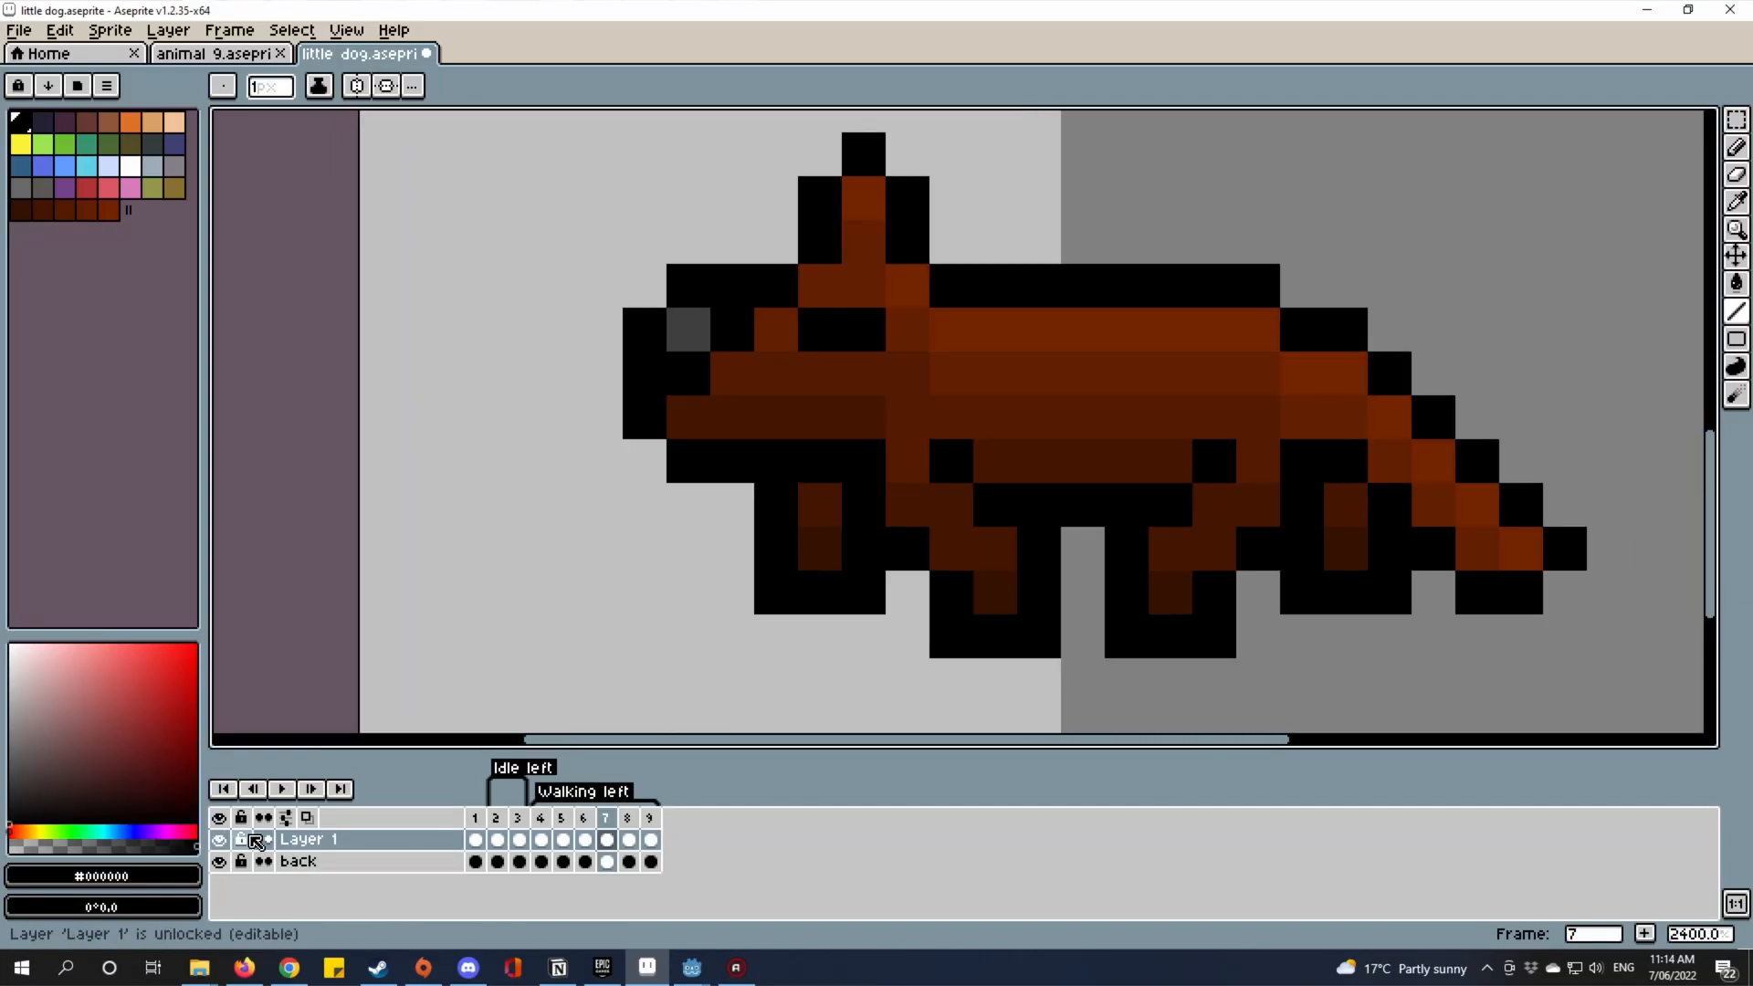
{"action": "left_click_drag", "start_coordinate": [1051, 517], "coordinate": [1084, 555]}
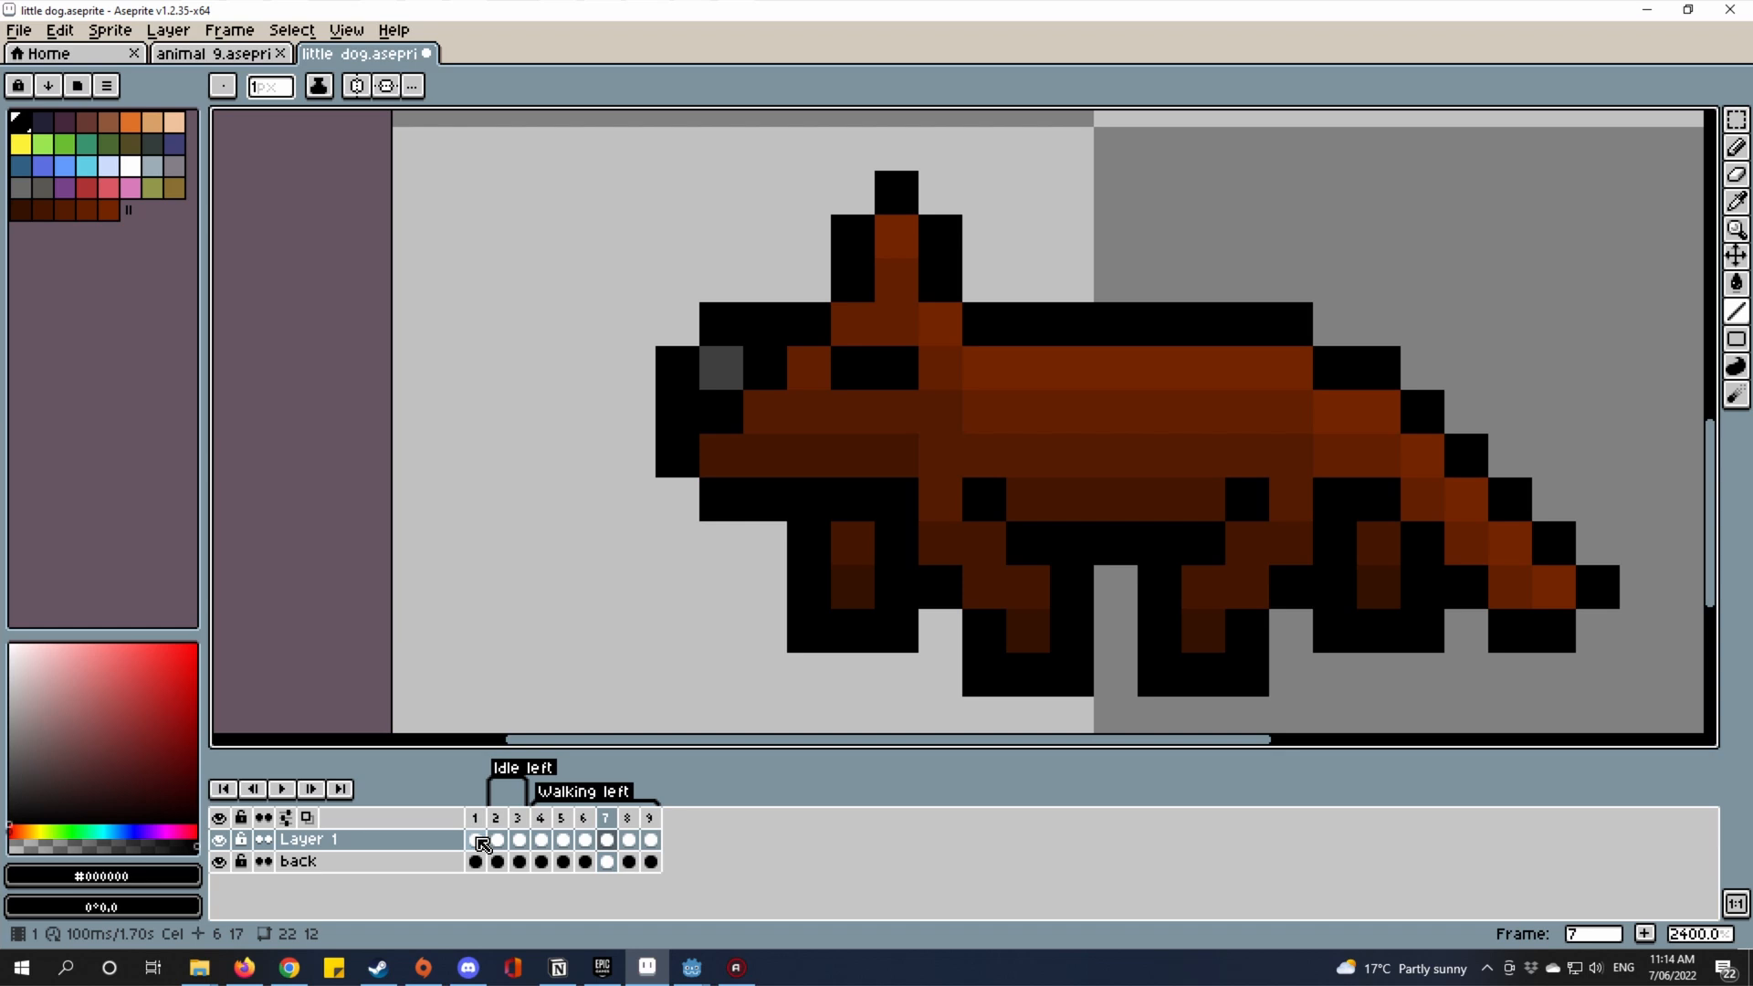
{"action": "left_click", "coordinate": [564, 819]}
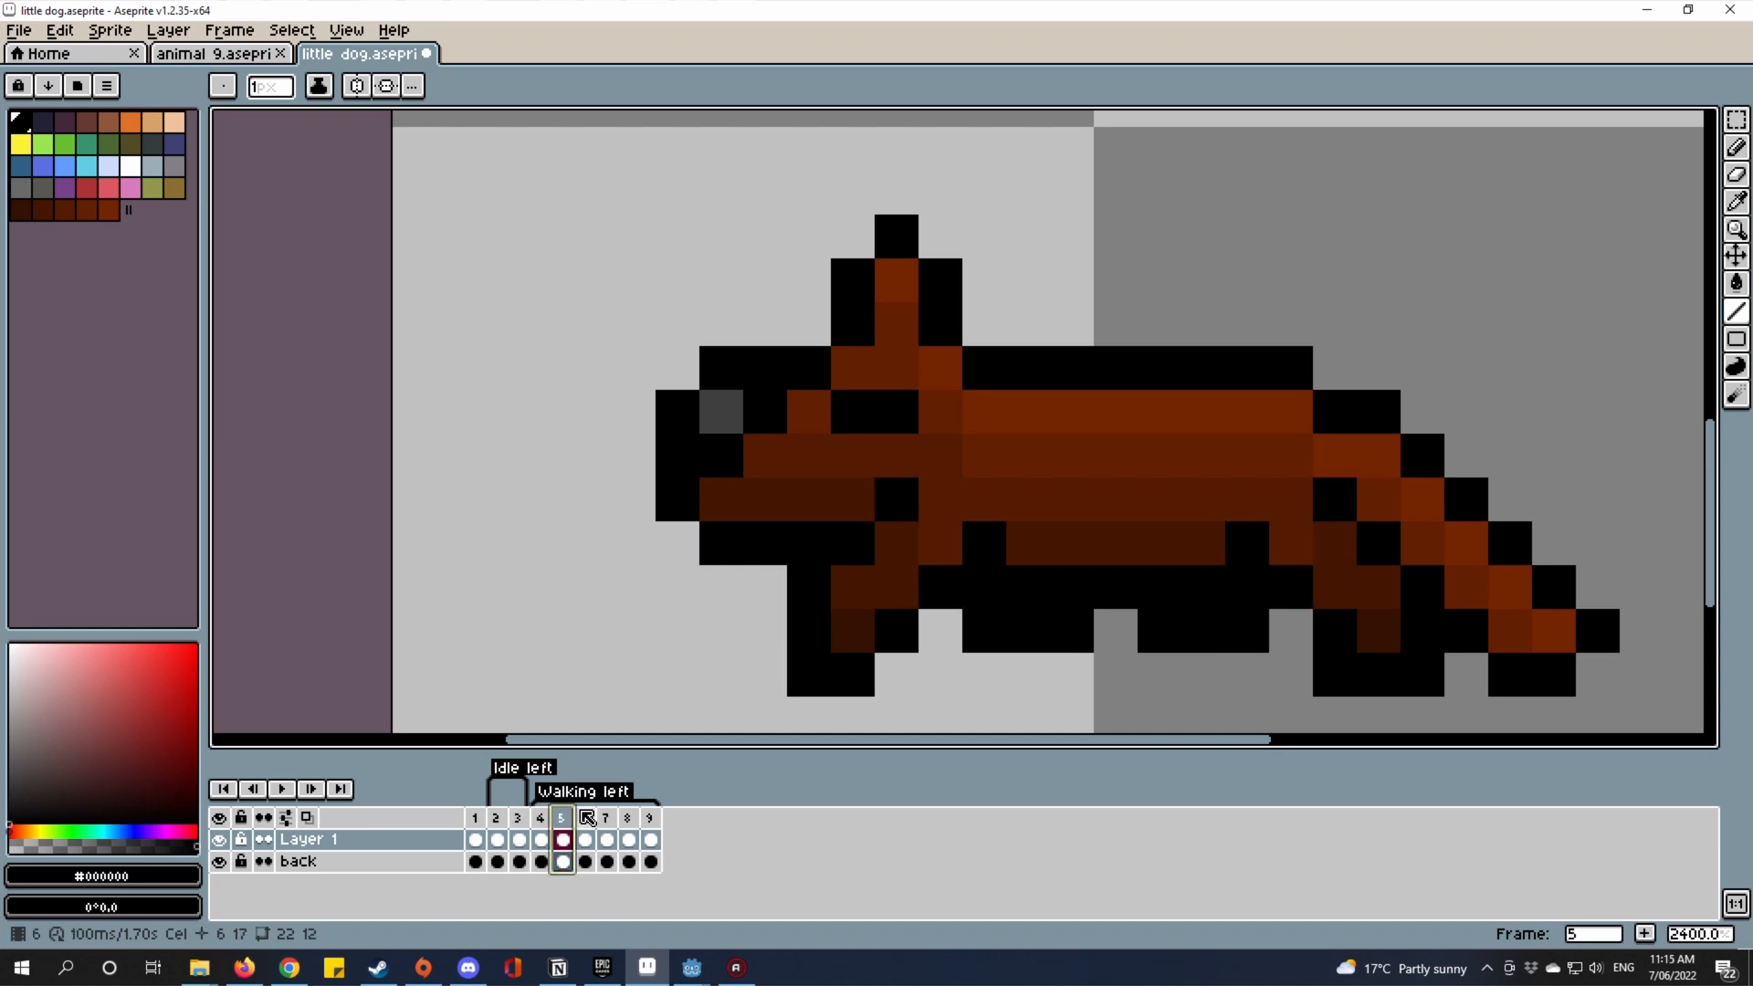
{"action": "left_click", "coordinate": [587, 817]}
{"action": "left_click", "coordinate": [564, 817]}
{"action": "left_click", "coordinate": [629, 821]}
{"action": "left_click", "coordinate": [566, 824]}
{"action": "left_click", "coordinate": [1289, 455]}
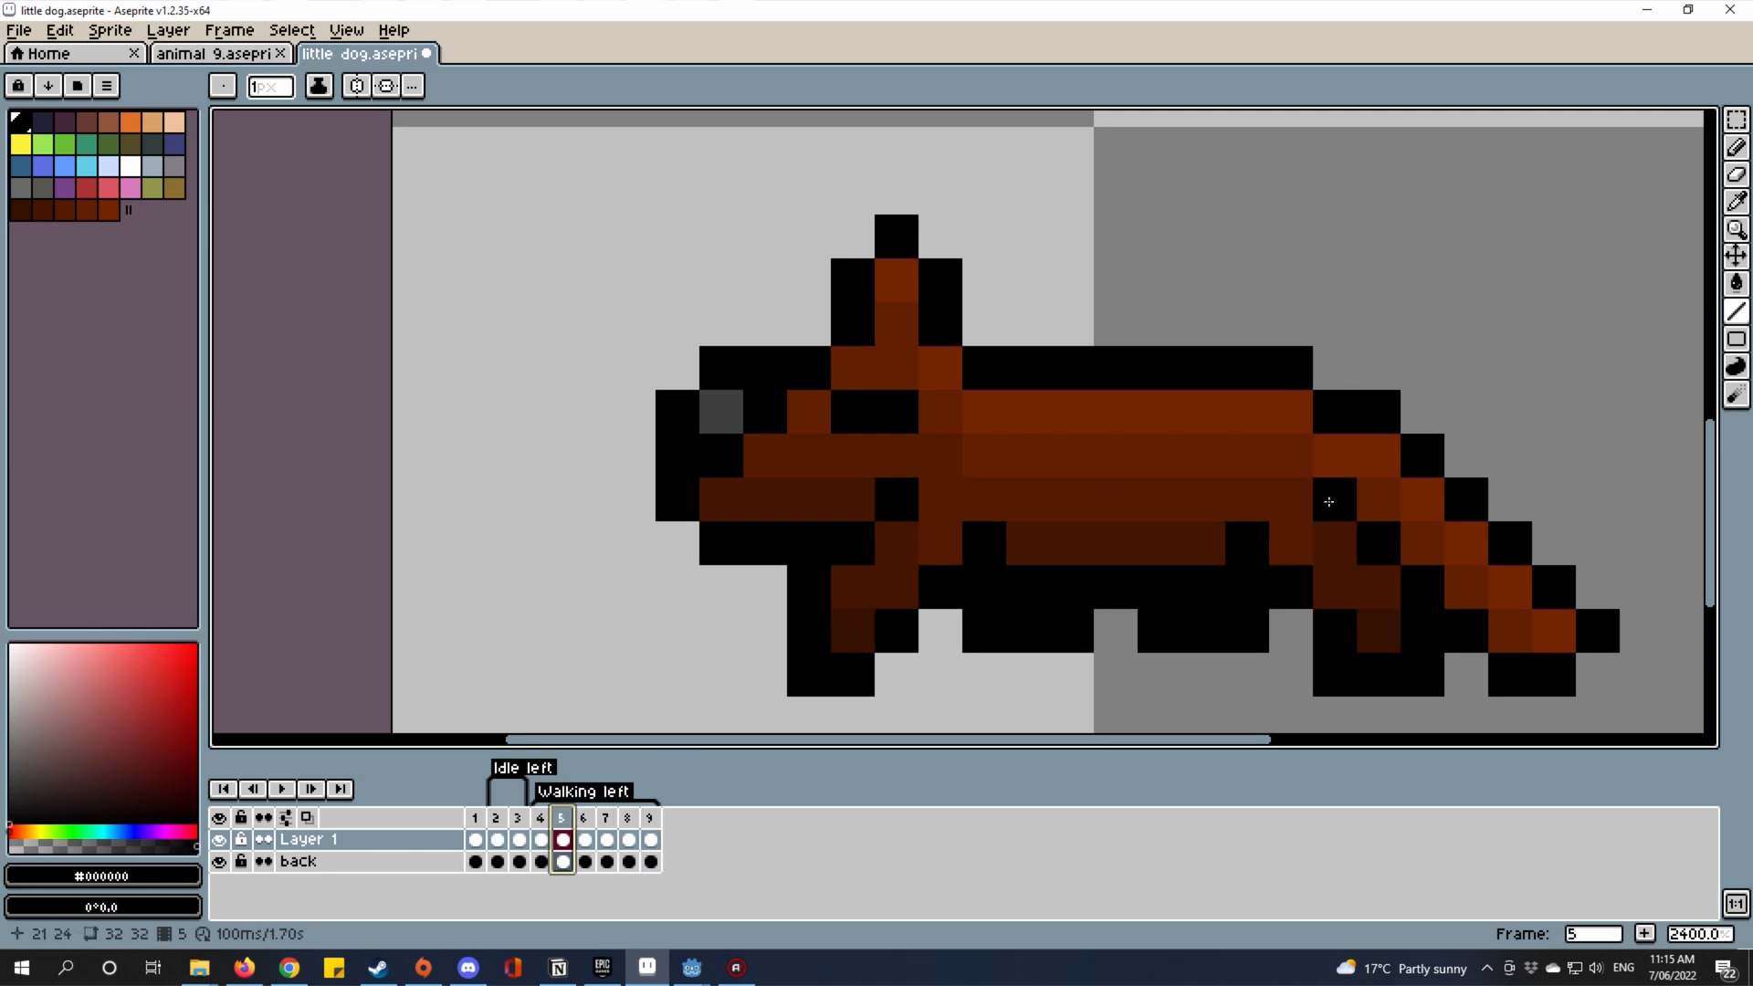
{"action": "left_click_drag", "start_coordinate": [1328, 502], "coordinate": [1232, 442]}
{"action": "scroll", "coordinate": [1234, 444], "scroll_direction": "down", "scroll_amount": 2}
{"action": "scroll", "coordinate": [1214, 451], "scroll_direction": "up", "scroll_amount": 2}
{"action": "scroll", "coordinate": [1181, 442], "scroll_direction": "up", "scroll_amount": 1}
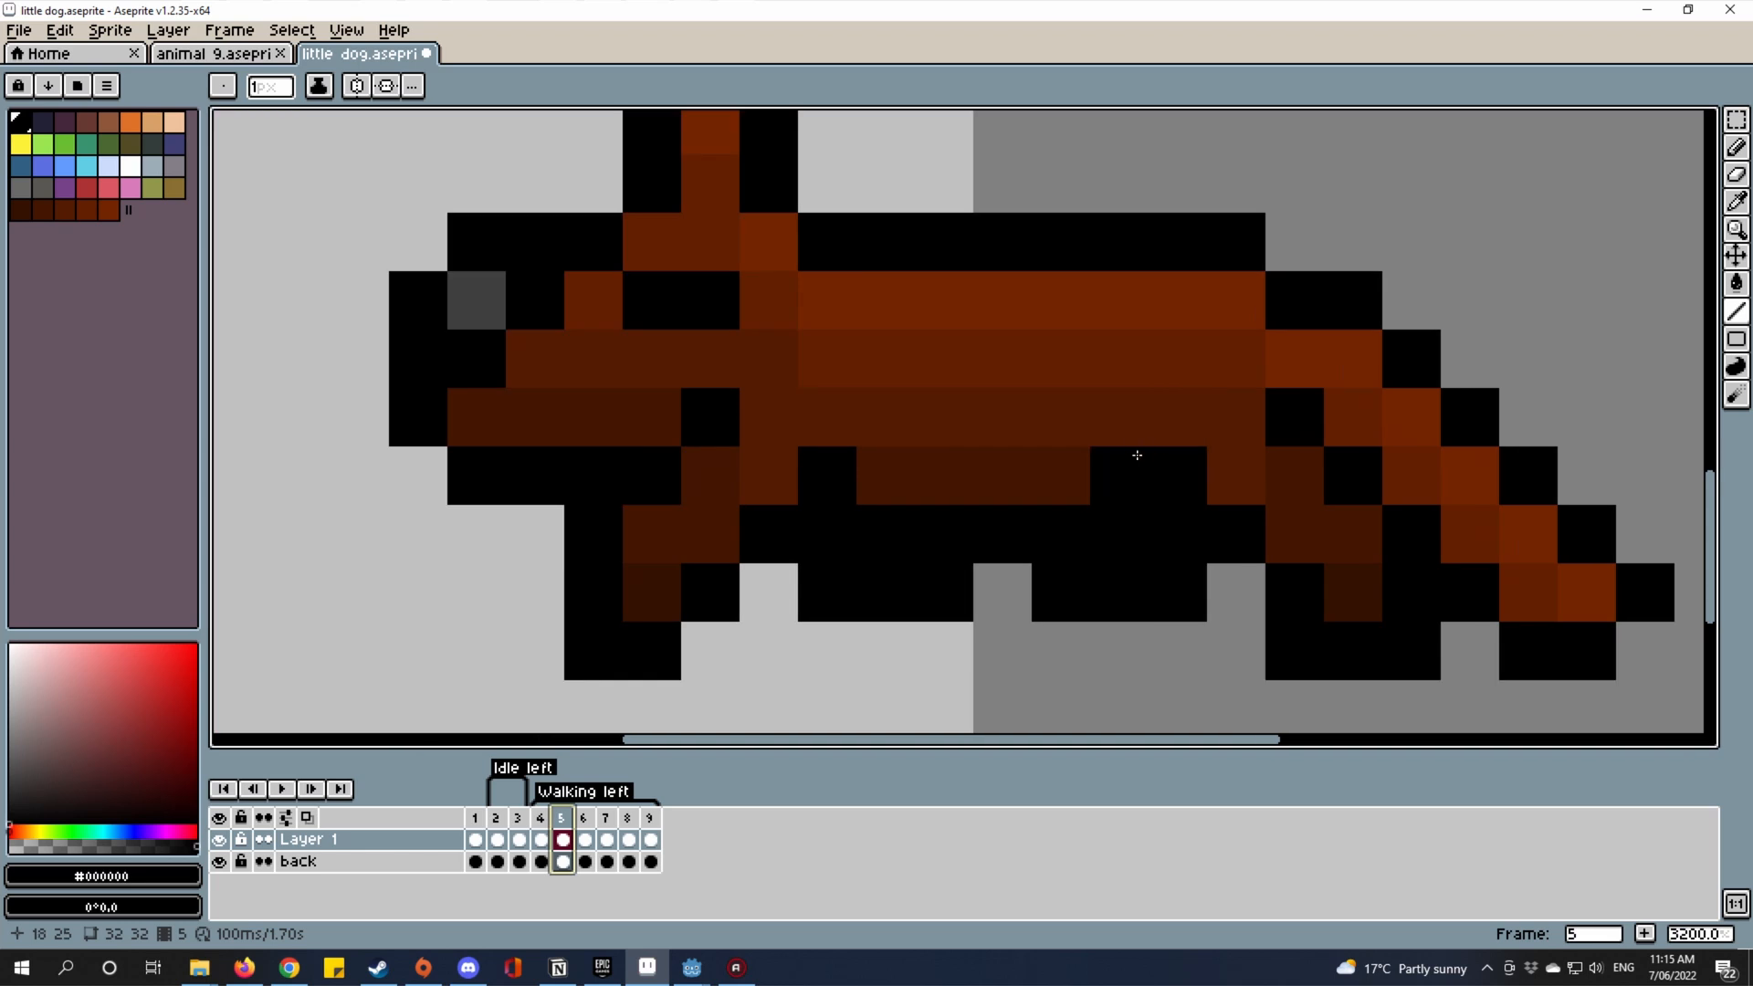
Play the walking animation and compare the body height and legs in frames 5, 6 and 7.
{"action": "scroll", "coordinate": [1134, 458], "scroll_direction": "down", "scroll_amount": 1}
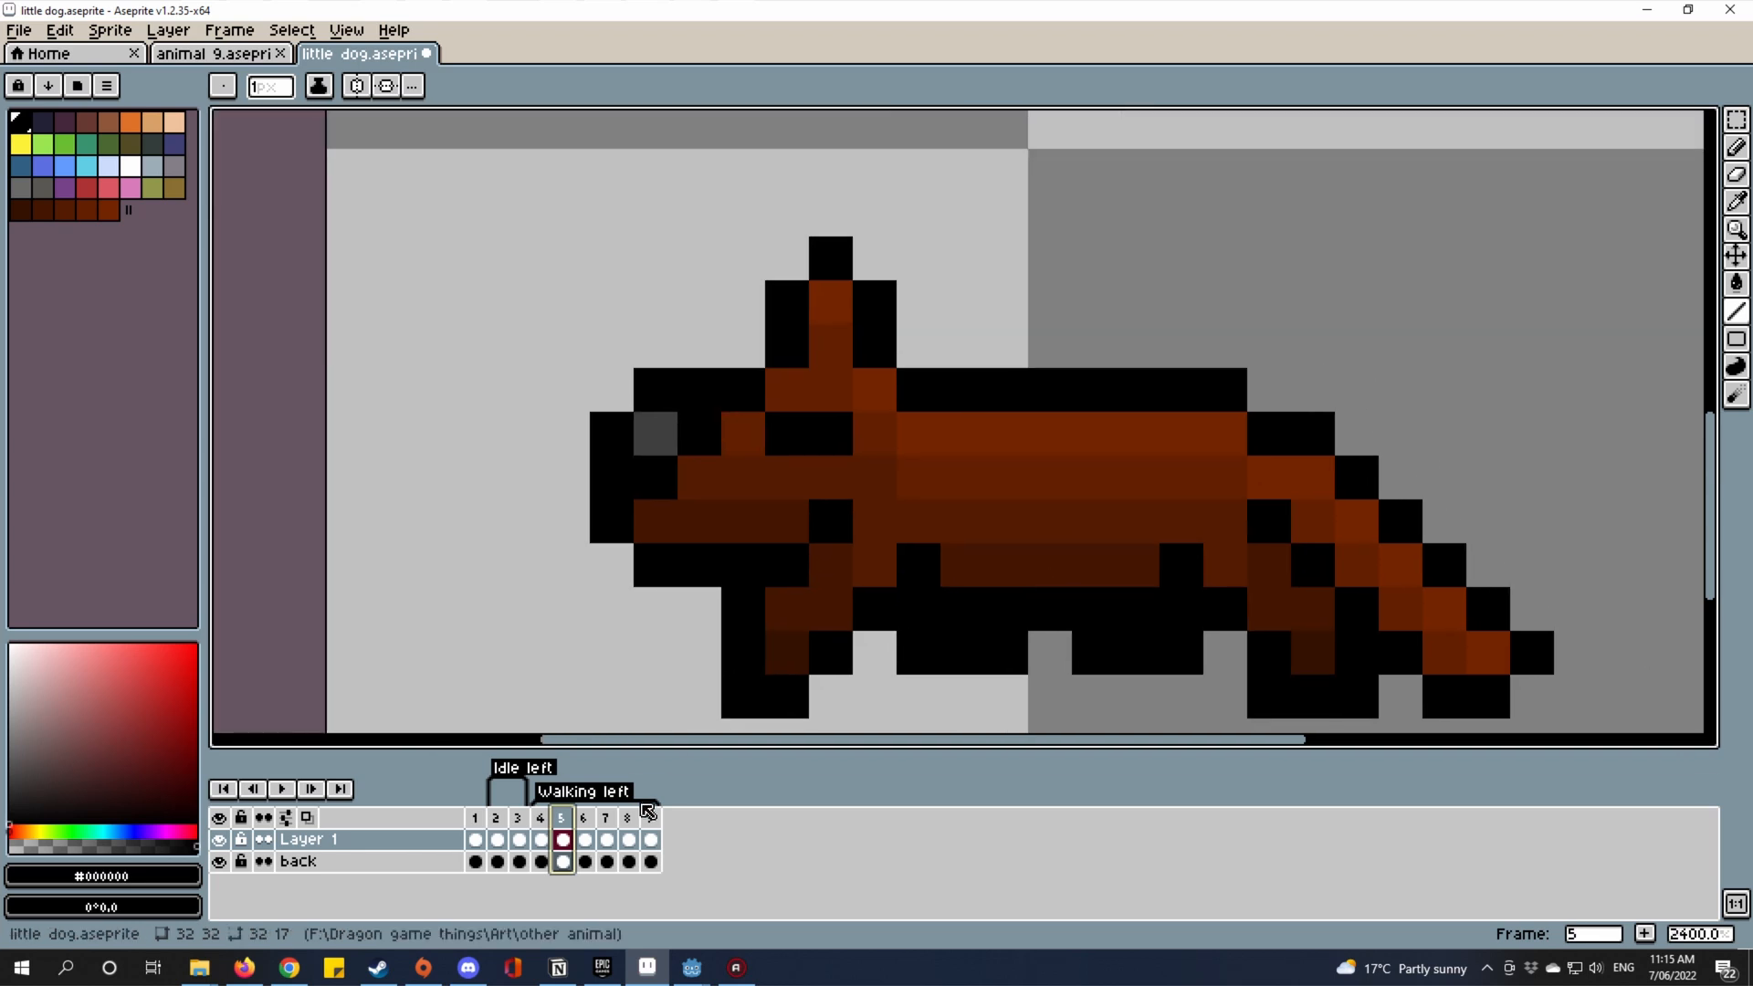
{"action": "left_click", "coordinate": [610, 818]}
{"action": "scroll", "coordinate": [1360, 392], "scroll_direction": "down", "scroll_amount": 1}
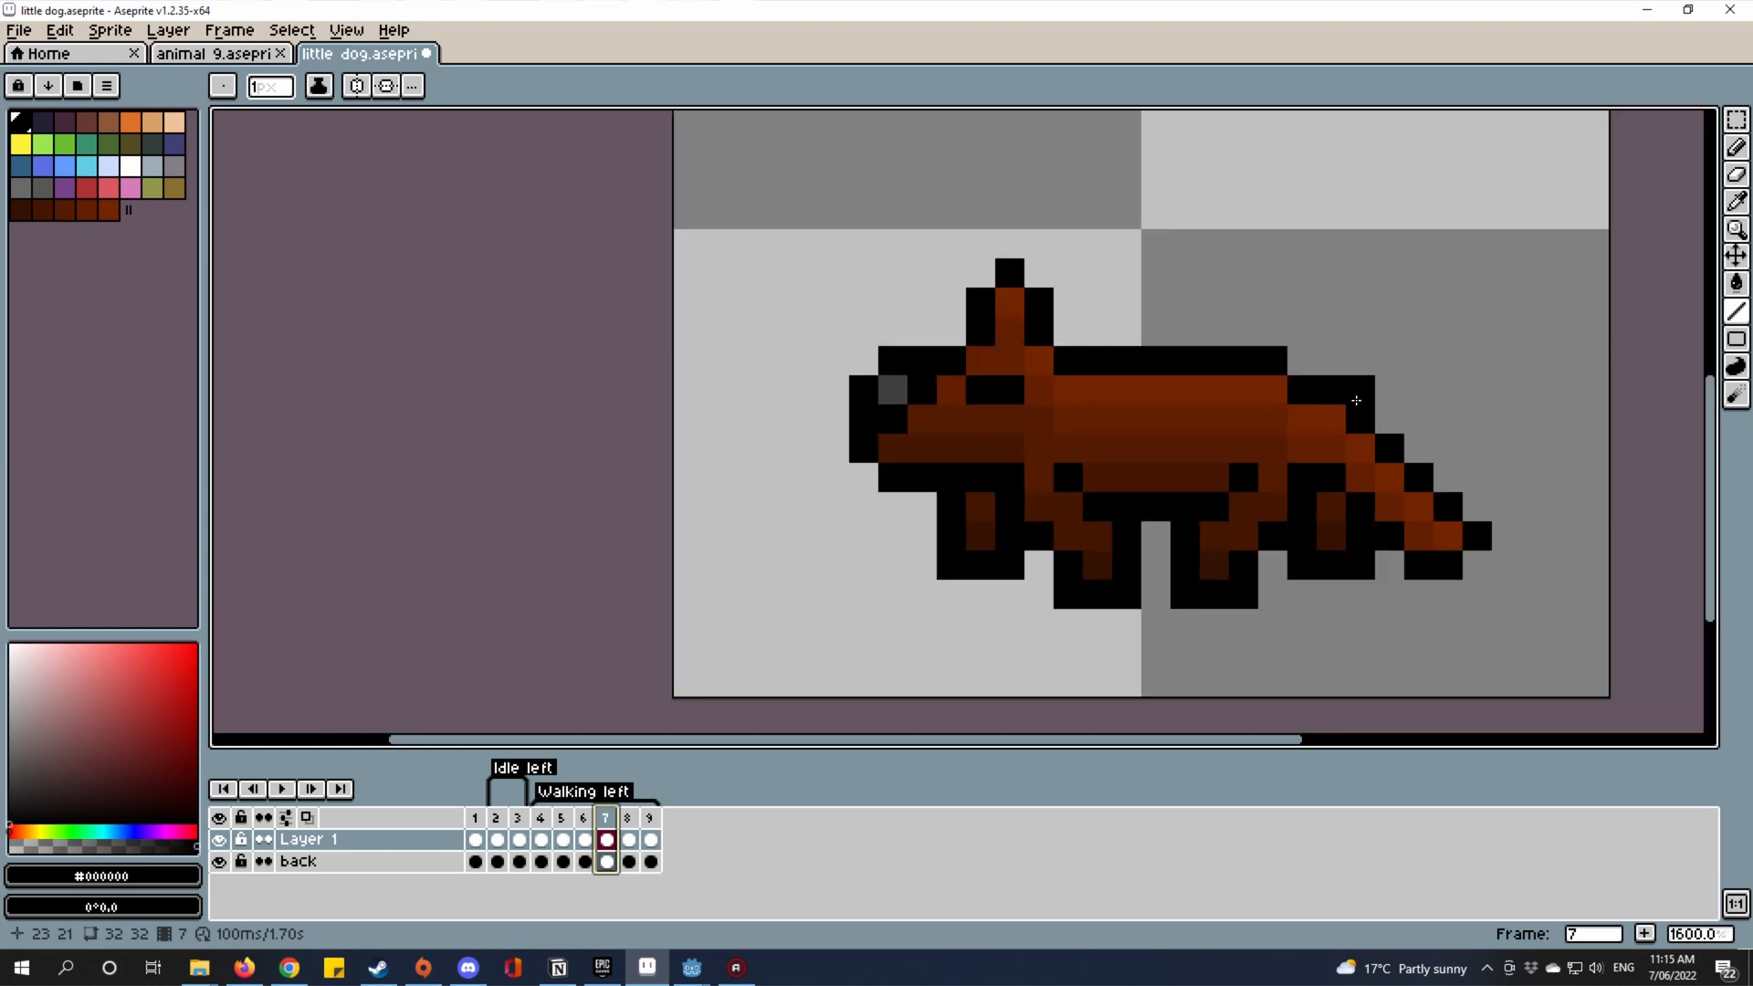
{"action": "left_click", "coordinate": [283, 789]}
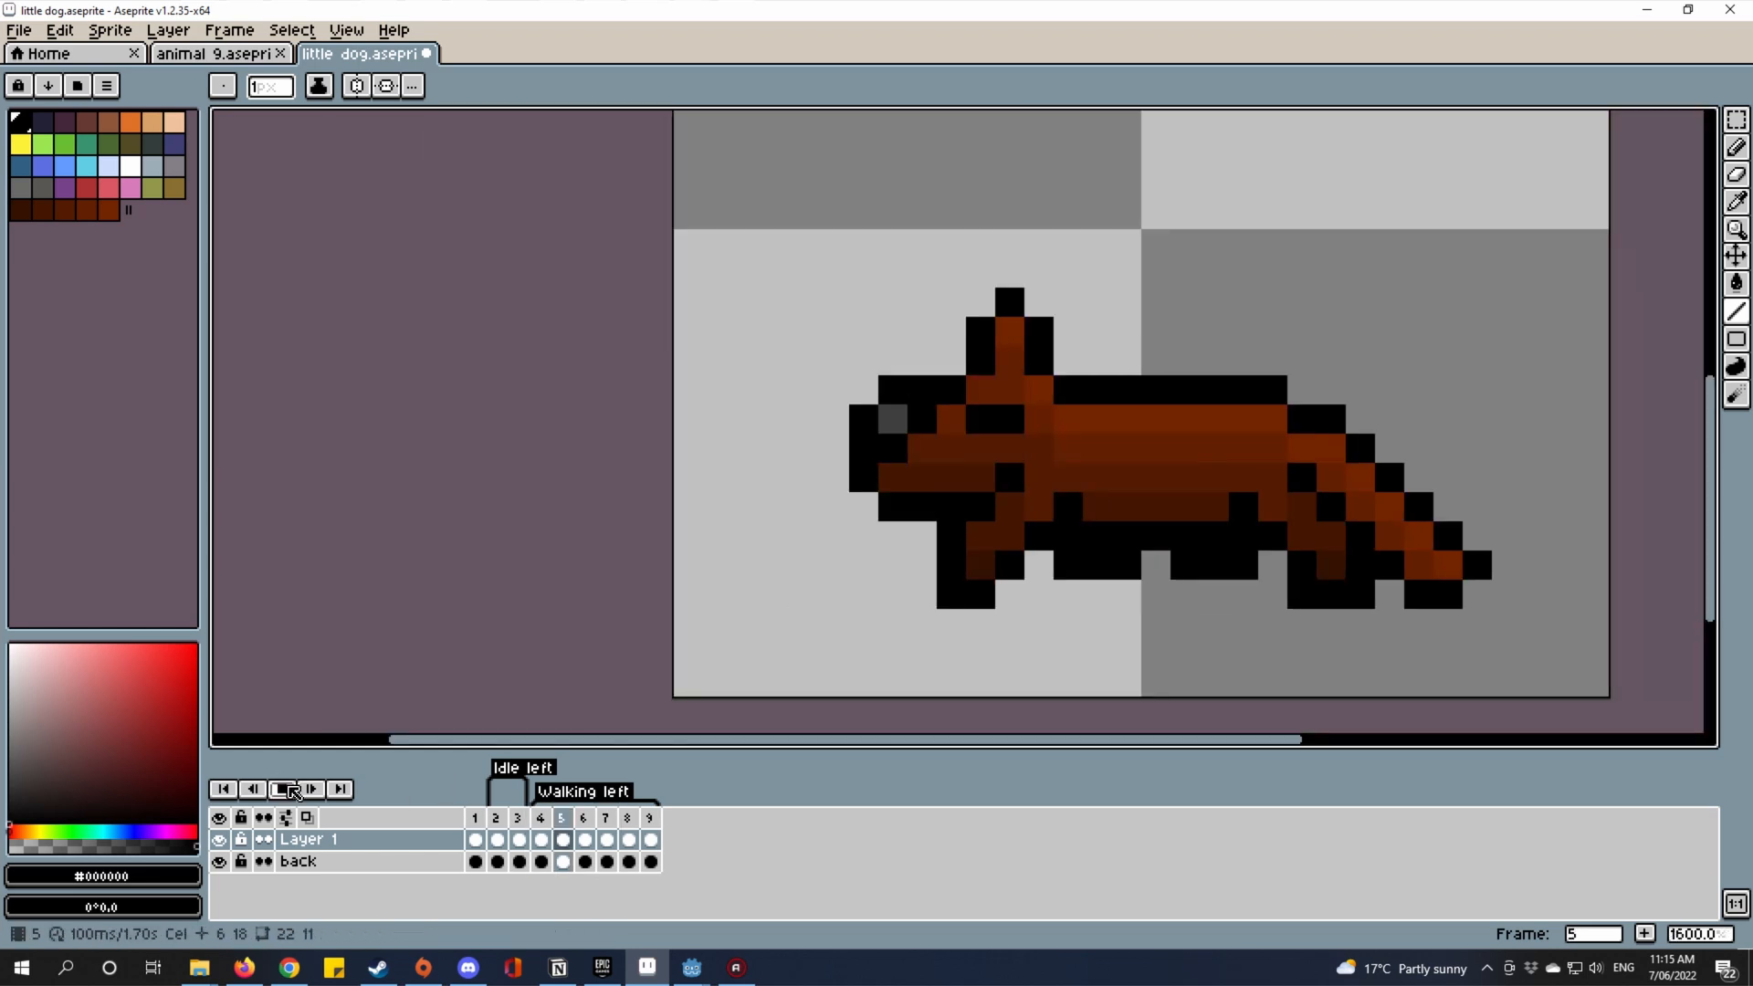
{"action": "left_click", "coordinate": [286, 789]}
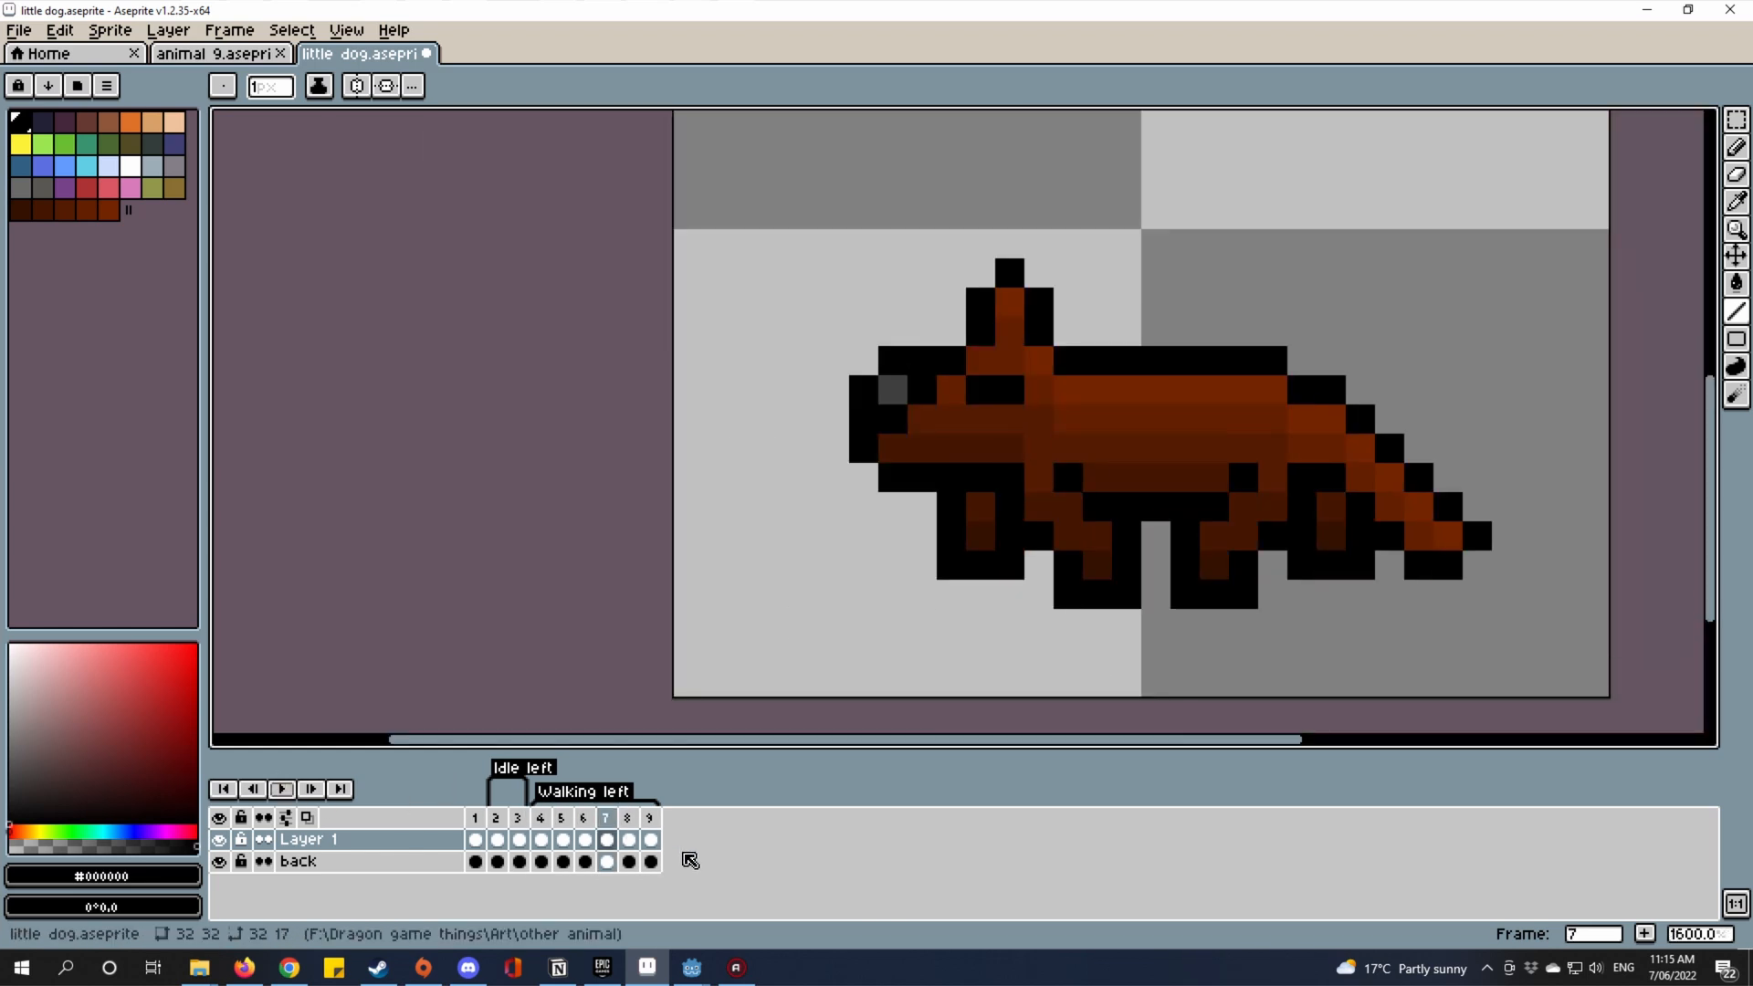
{"action": "left_click", "coordinate": [585, 820]}
{"action": "left_click", "coordinate": [563, 818]}
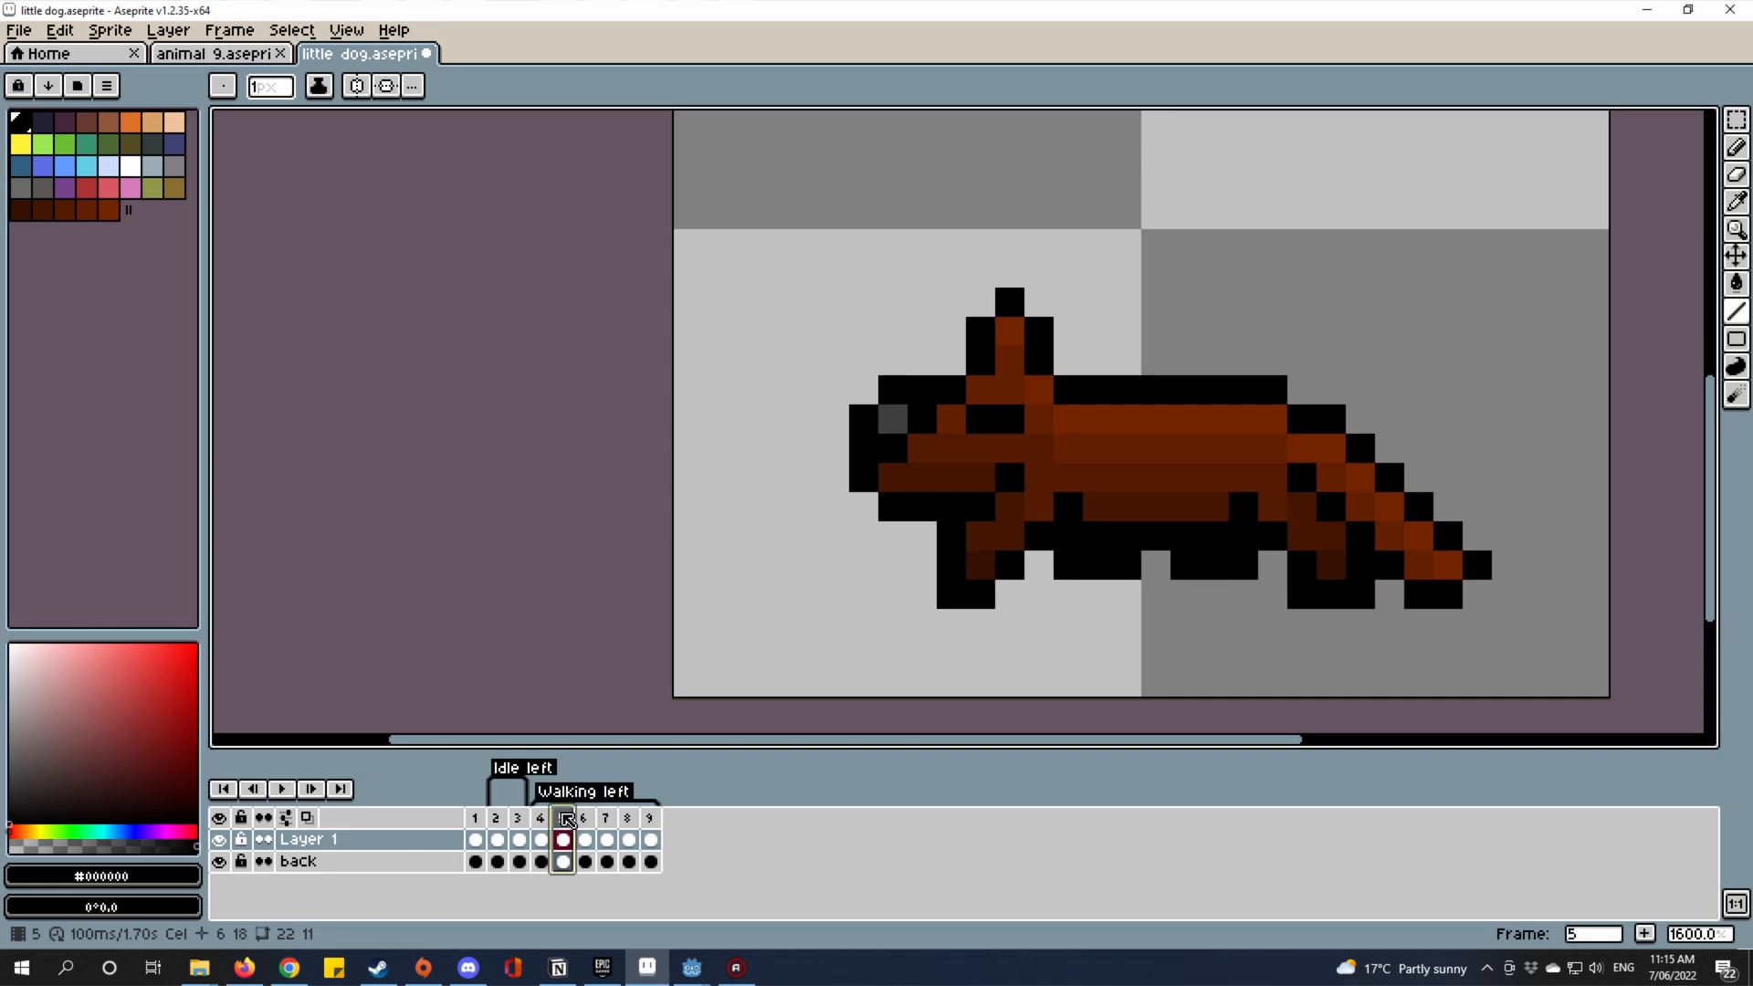
Shift everything above the lower legs in frame 7 one pixel down on Layer 1, and clear the selection.
{"action": "left_click", "coordinate": [606, 818]}
{"action": "left_click_drag", "start_coordinate": [1229, 451], "coordinate": [1220, 466]}
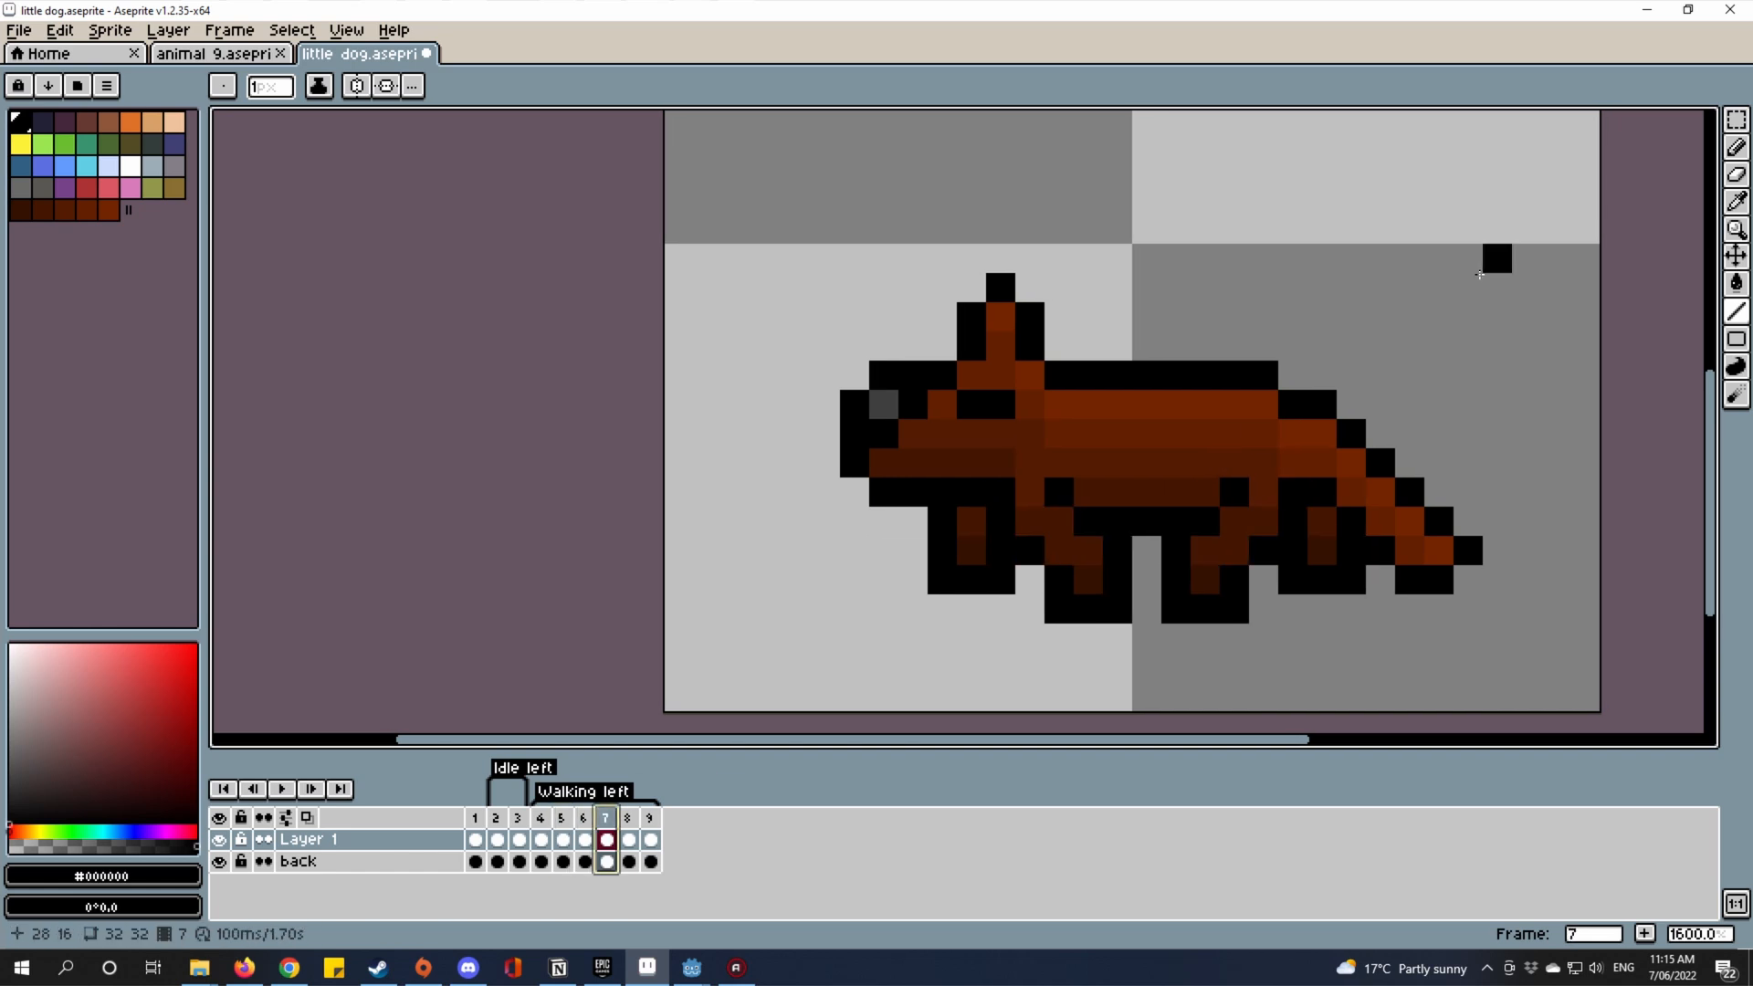
{"action": "left_click", "coordinate": [1735, 120]}
{"action": "left_click_drag", "start_coordinate": [1205, 227], "coordinate": [1214, 276]}
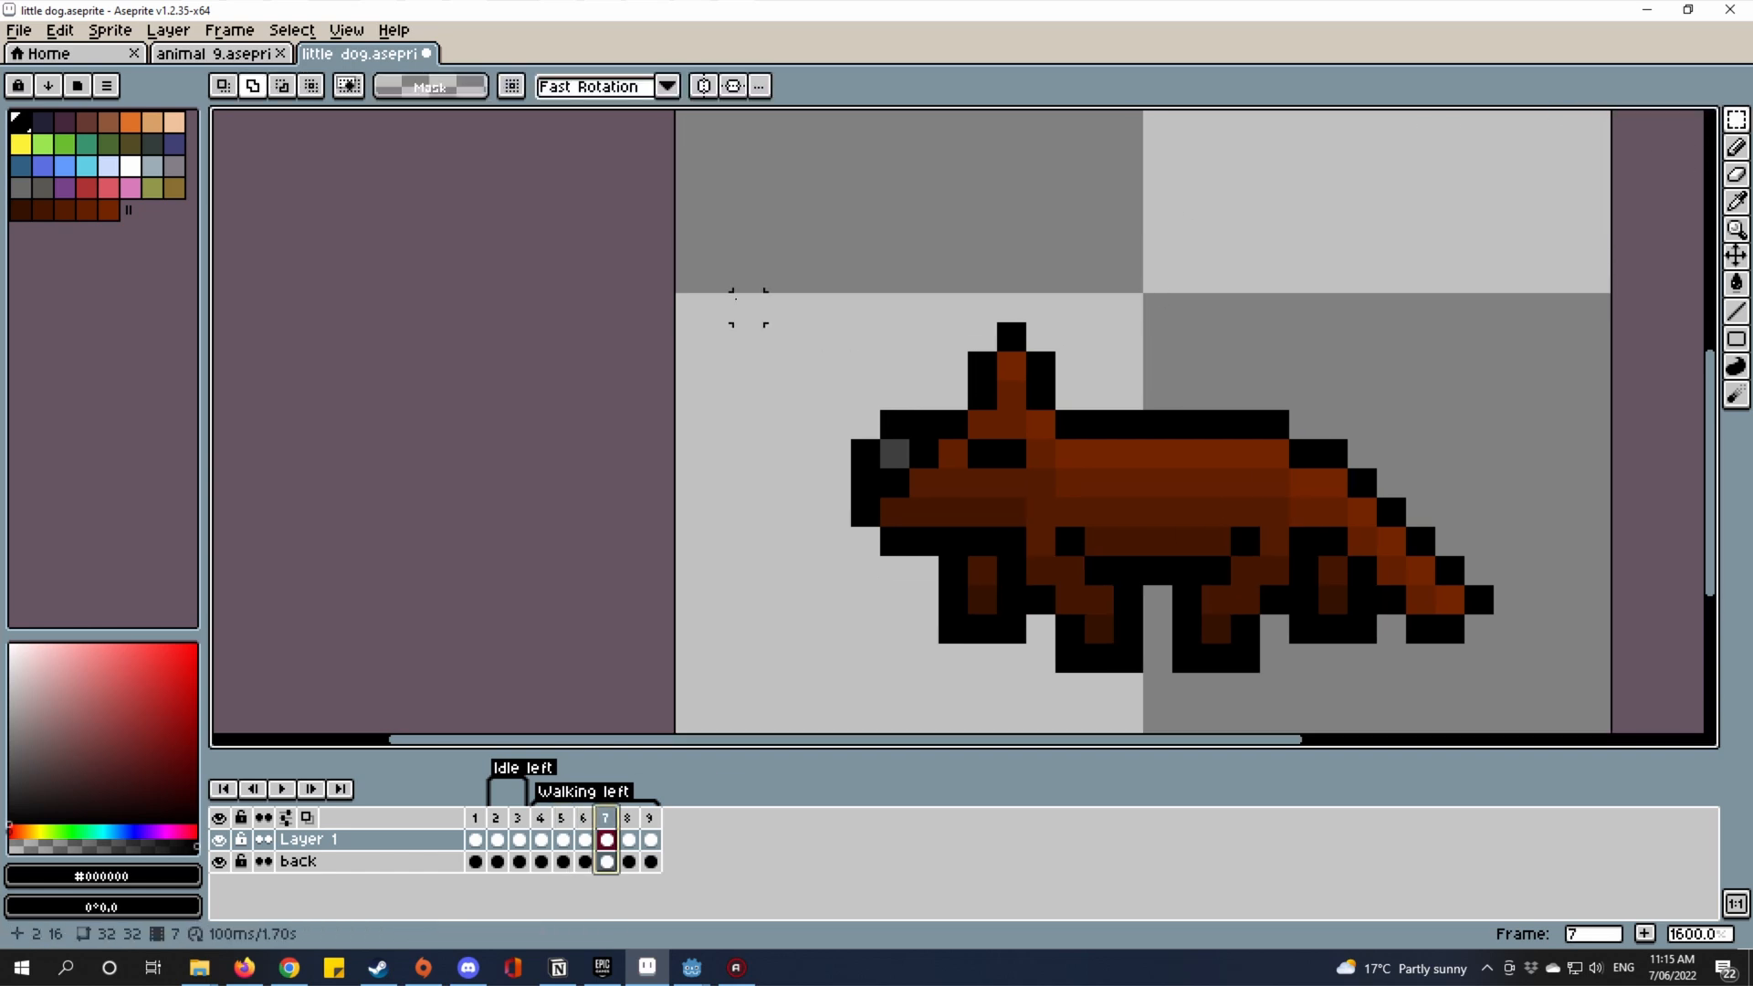
{"action": "left_click_drag", "start_coordinate": [746, 278], "coordinate": [1657, 549]}
{"action": "left_click_drag", "start_coordinate": [1497, 699], "coordinate": [1489, 291]}
{"action": "scroll", "coordinate": [1314, 477], "scroll_direction": "up", "scroll_amount": 1}
{"action": "key", "text": "ctrl+d"}
Repair frame 7's near front leg with a #431500 brown pixel and black outline beside it, and close the belly outline between the legs.
{"action": "scroll", "coordinate": [1168, 431], "scroll_direction": "up", "scroll_amount": 2}
{"action": "left_click_drag", "start_coordinate": [1168, 431], "coordinate": [1278, 390]}
{"action": "key", "text": "i"}
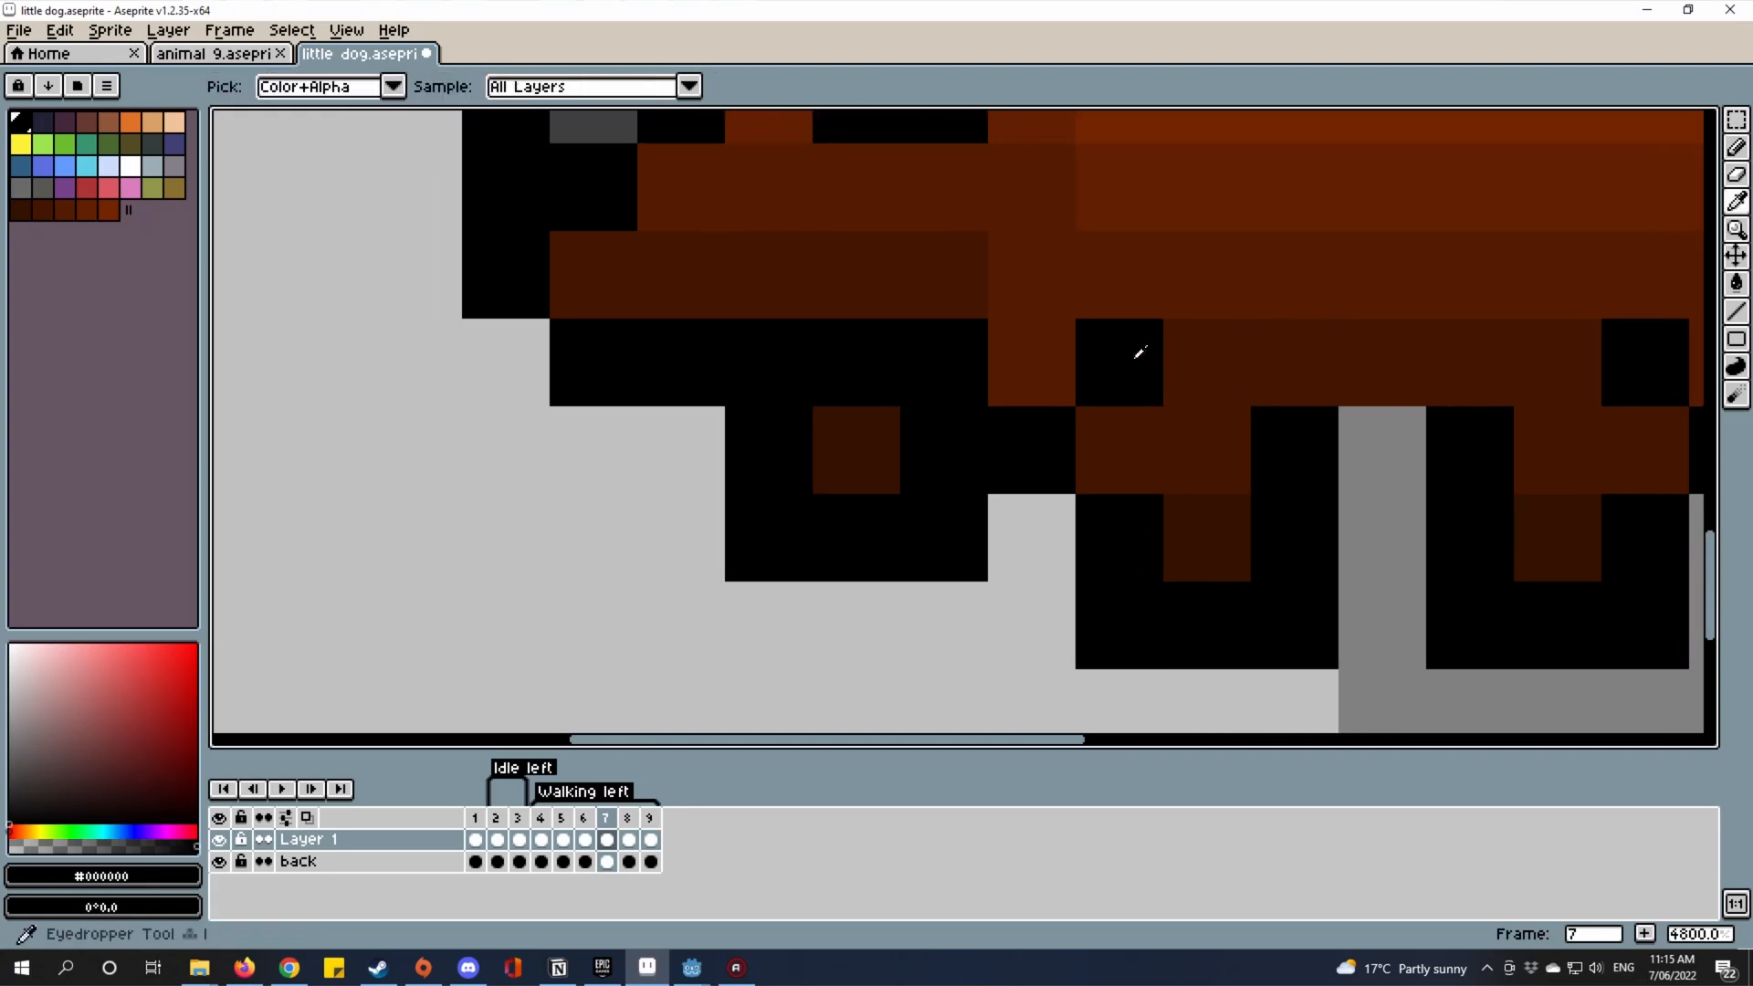
{"action": "left_click", "coordinate": [1139, 432], "text": "alt"}
{"action": "left_click", "coordinate": [1124, 362]}
{"action": "left_click", "coordinate": [1314, 429], "text": "alt"}
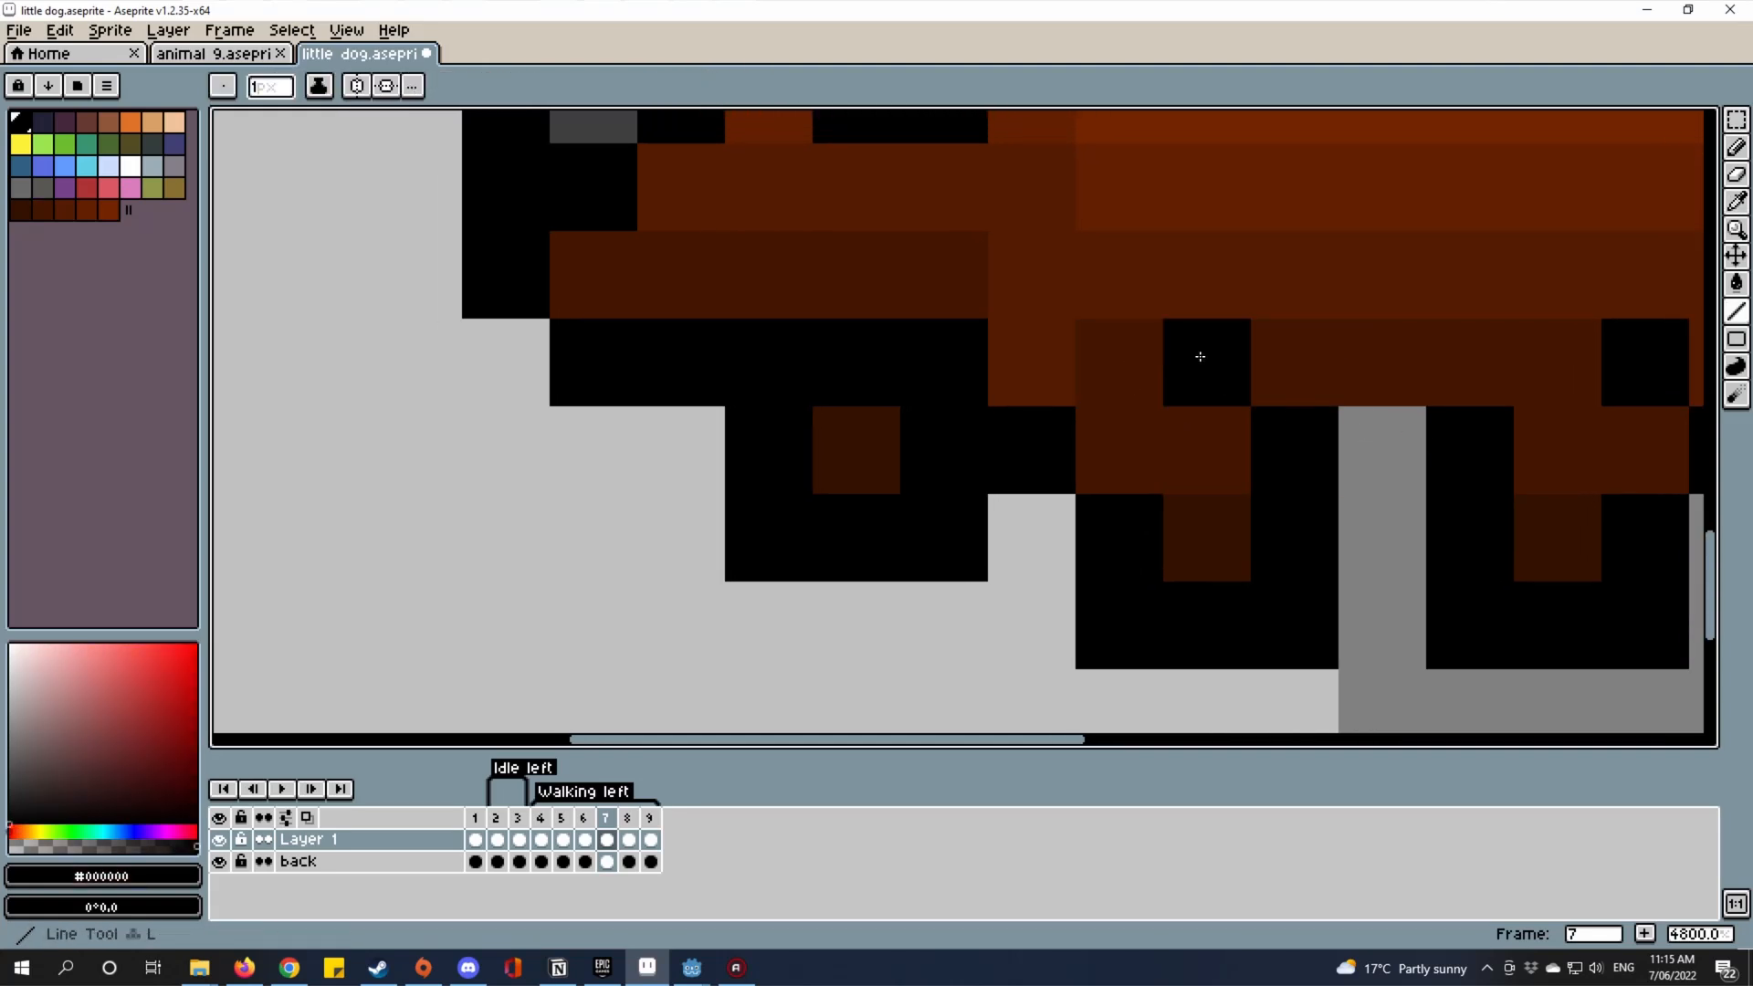
{"action": "left_click", "coordinate": [1192, 354]}
{"action": "left_click", "coordinate": [1402, 439]}
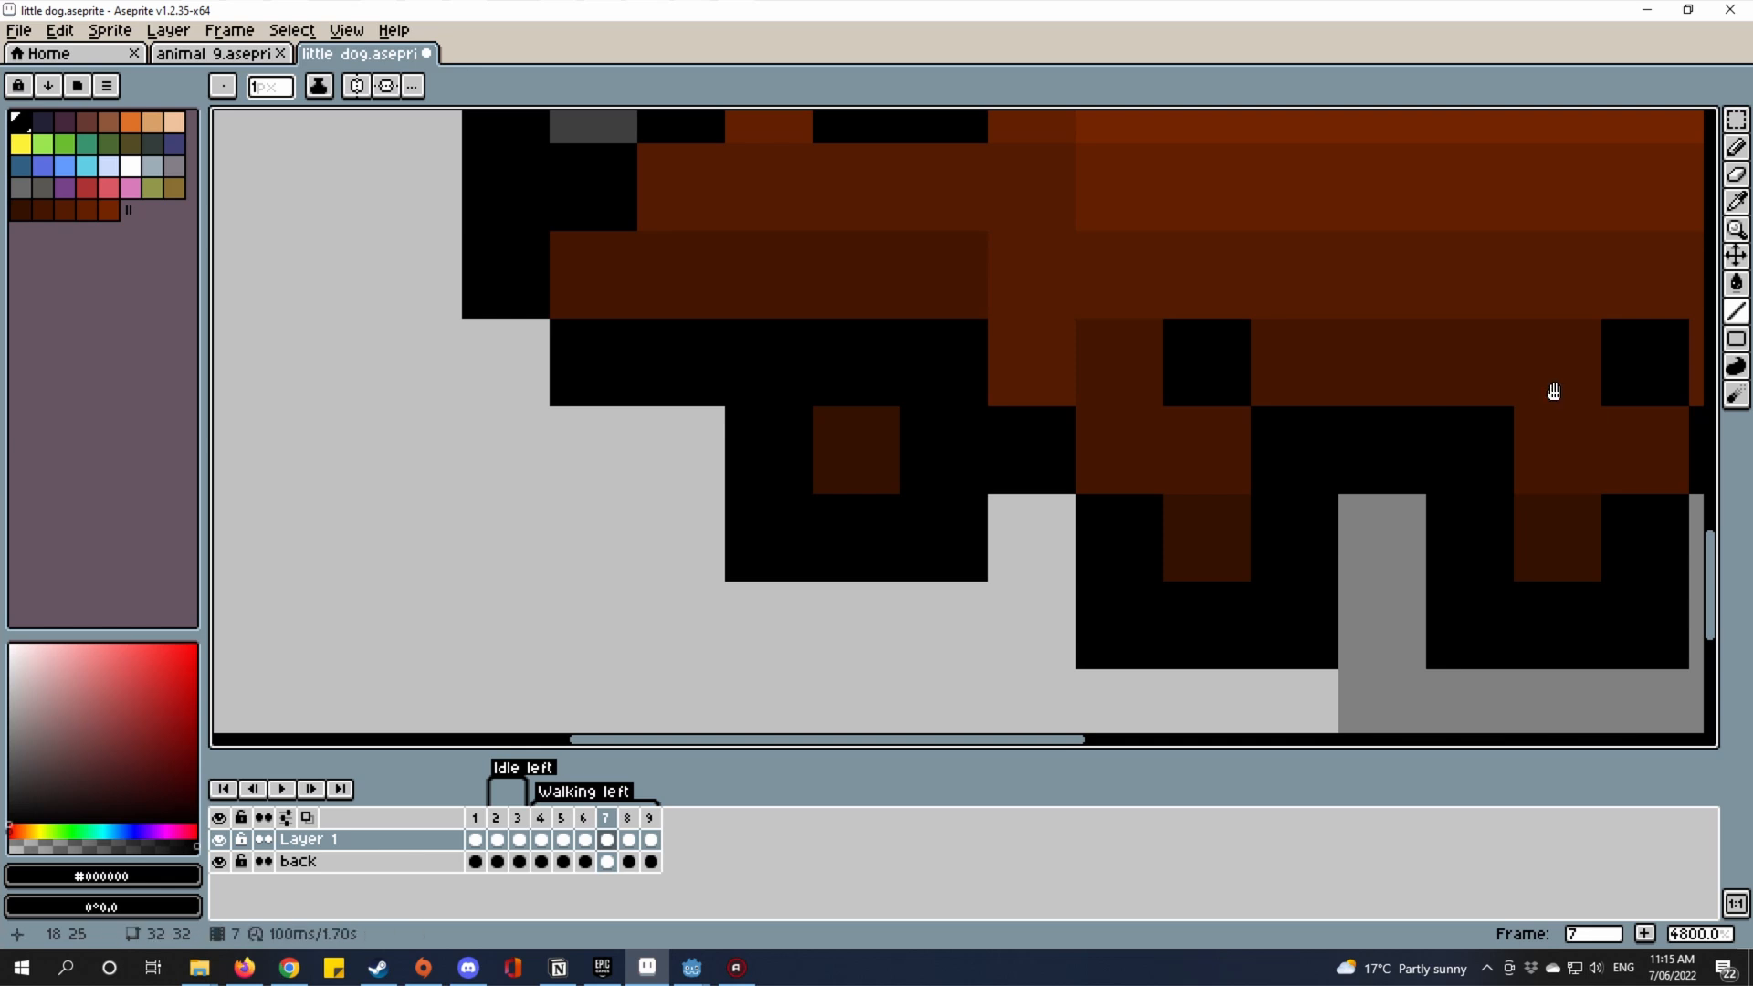
Repair the top of the near hind leg in frame 7 with #431500 brown and a black outline pixel in front.
{"action": "mouse_move", "coordinate": [1552, 391]}
{"action": "left_mouse_down"}
{"action": "mouse_move", "coordinate": [1366, 441]}
{"action": "mouse_move", "coordinate": [1372, 469]}
{"action": "mouse_move", "coordinate": [1243, 538]}
{"action": "left_mouse_up"}
{"action": "left_click", "coordinate": [1478, 488], "text": "alt"}
{"action": "left_click", "coordinate": [1475, 412]}
{"action": "scroll", "coordinate": [1491, 440], "scroll_direction": "down", "scroll_amount": 5}
{"action": "scroll", "coordinate": [1560, 436], "scroll_direction": "up", "scroll_amount": 2}
{"action": "scroll", "coordinate": [1473, 428], "scroll_direction": "up", "scroll_amount": 1}
{"action": "scroll", "coordinate": [1296, 524], "scroll_direction": "down", "scroll_amount": 1}
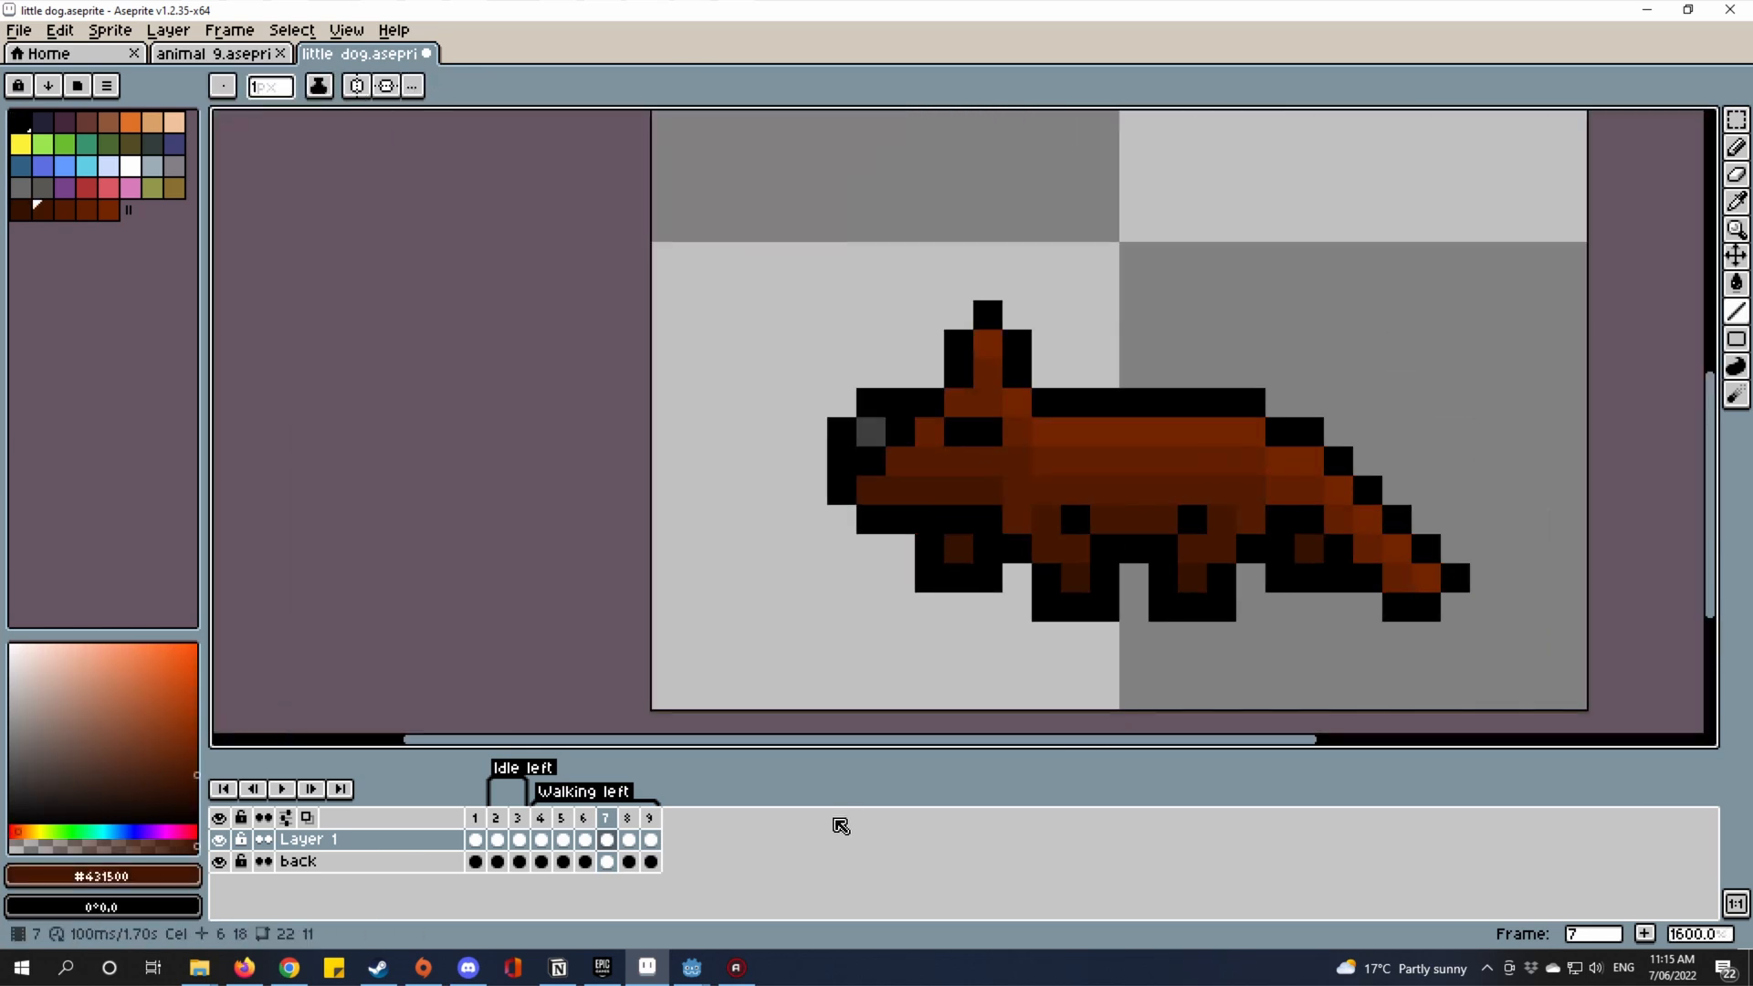
Check the body bob by comparing walk frames 4 to 7 and playing the walking animation.
{"action": "left_click", "coordinate": [585, 839]}
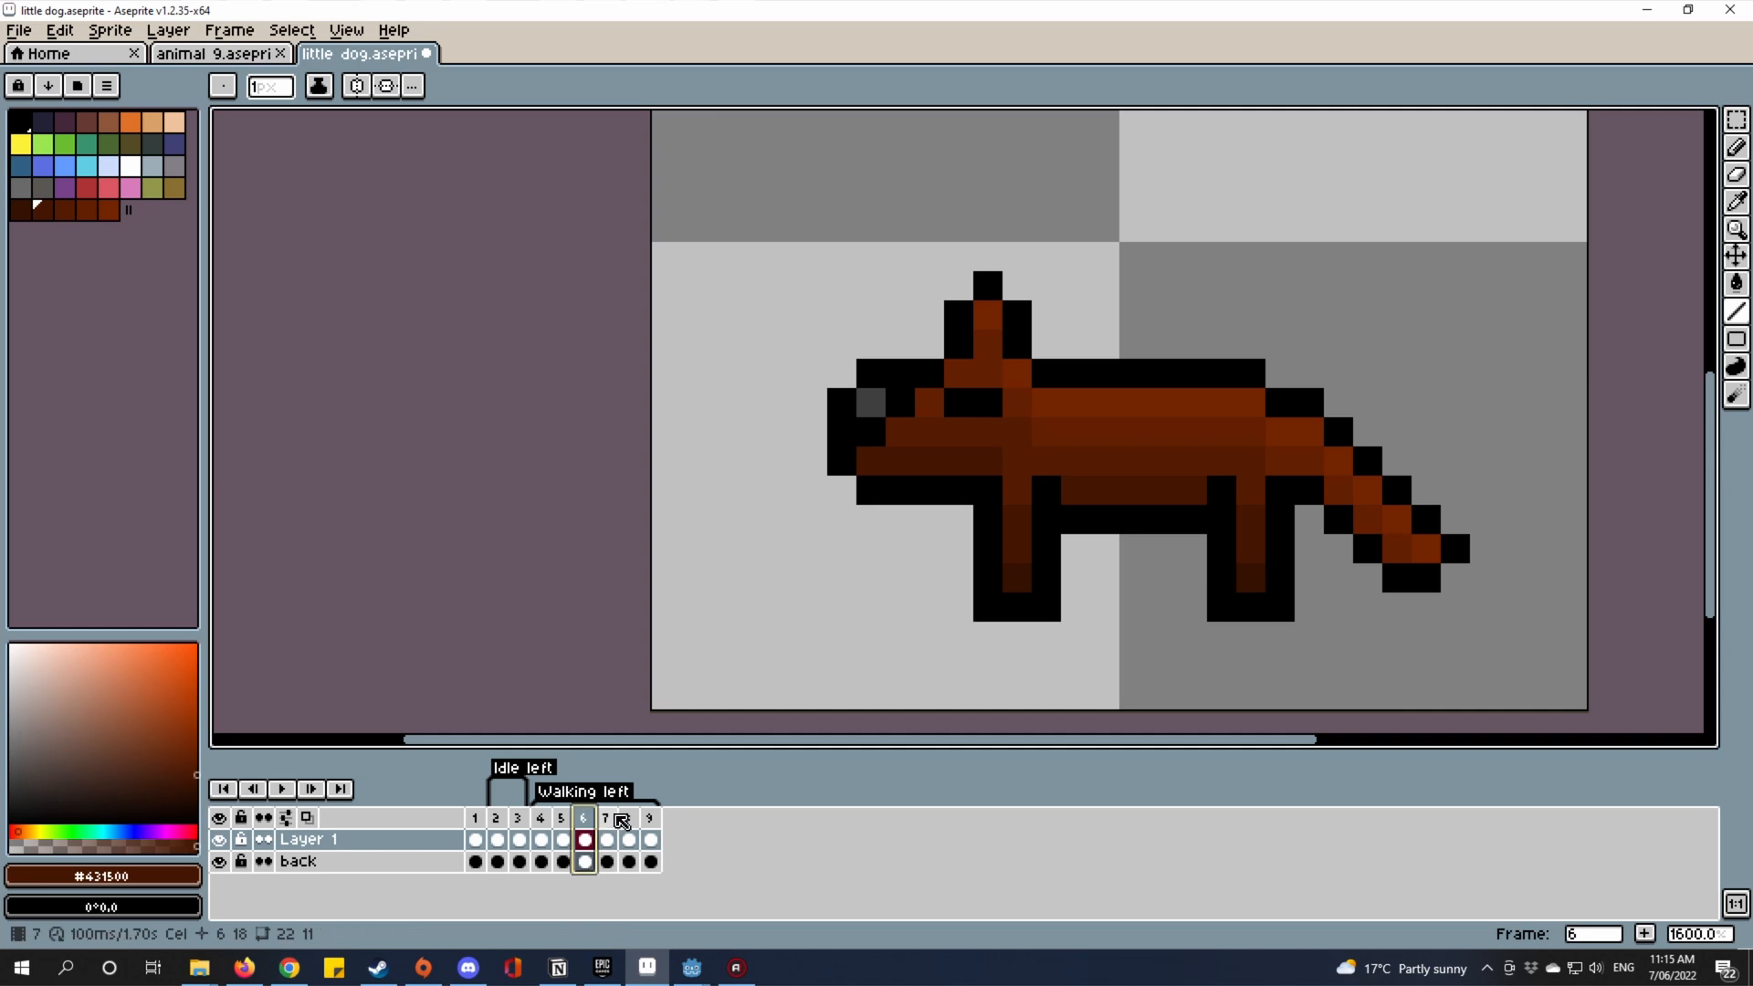
{"action": "left_click", "coordinate": [607, 838]}
{"action": "left_click", "coordinate": [1459, 553]}
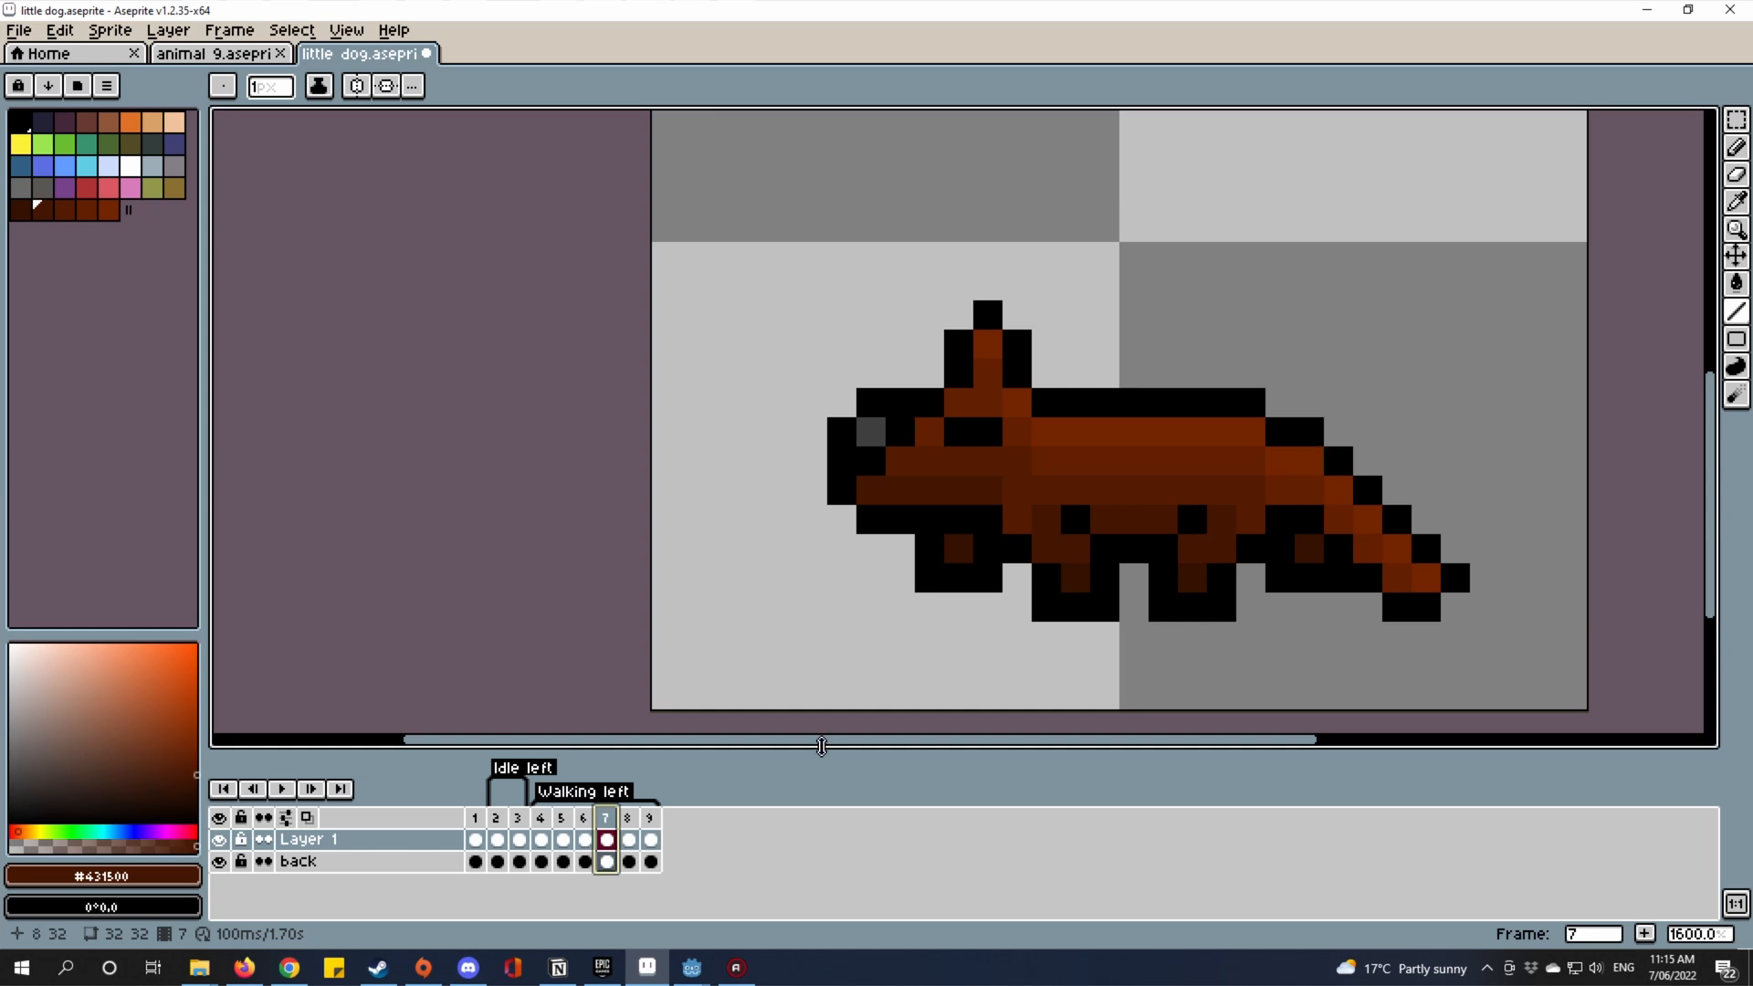
{"action": "left_click", "coordinate": [543, 819]}
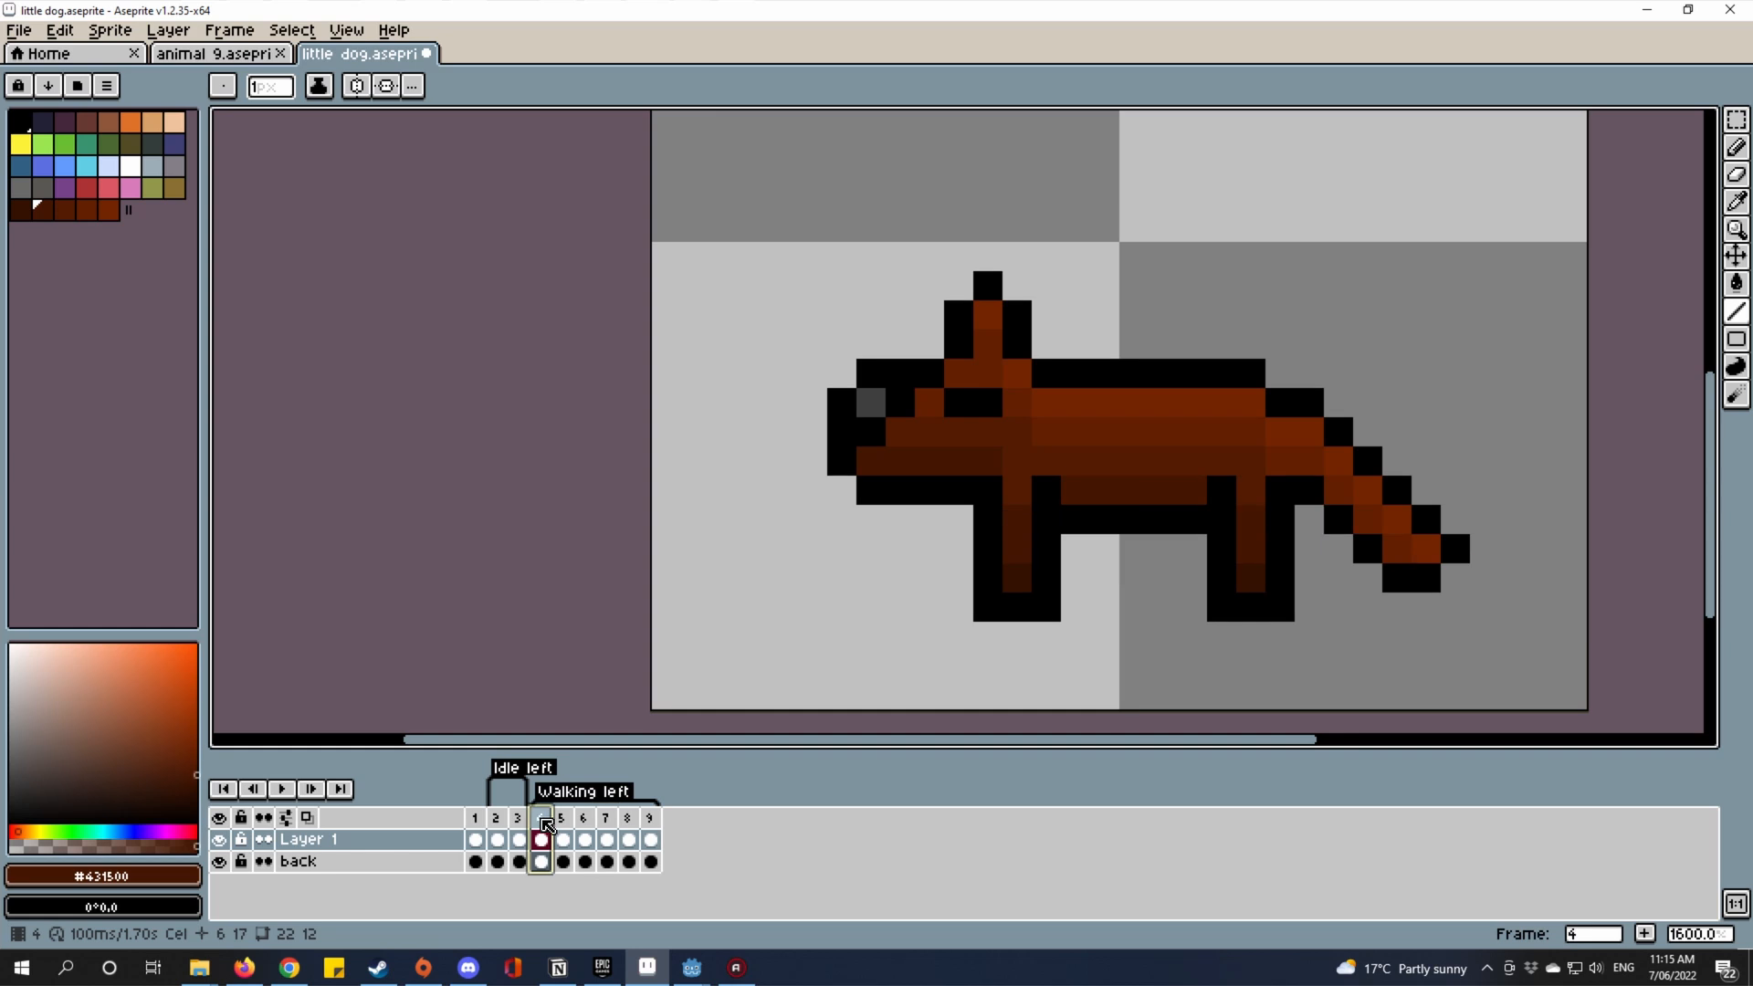
{"action": "left_click", "coordinate": [565, 816]}
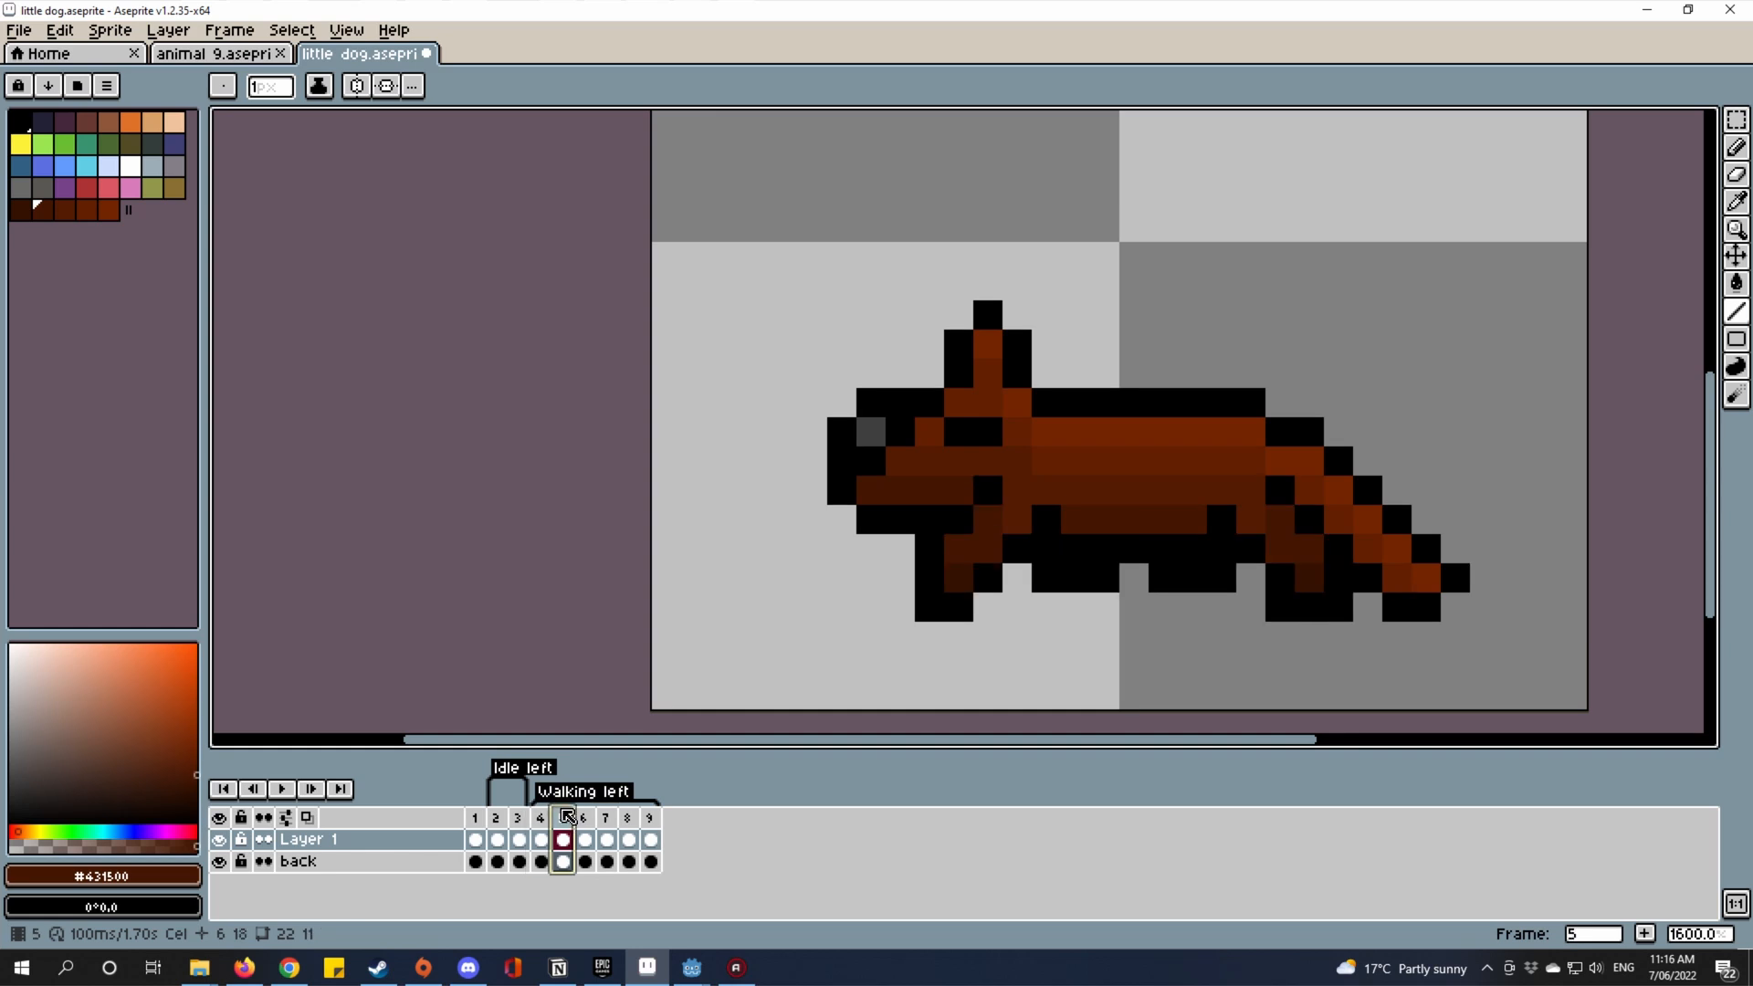
{"action": "left_click", "coordinate": [297, 791]}
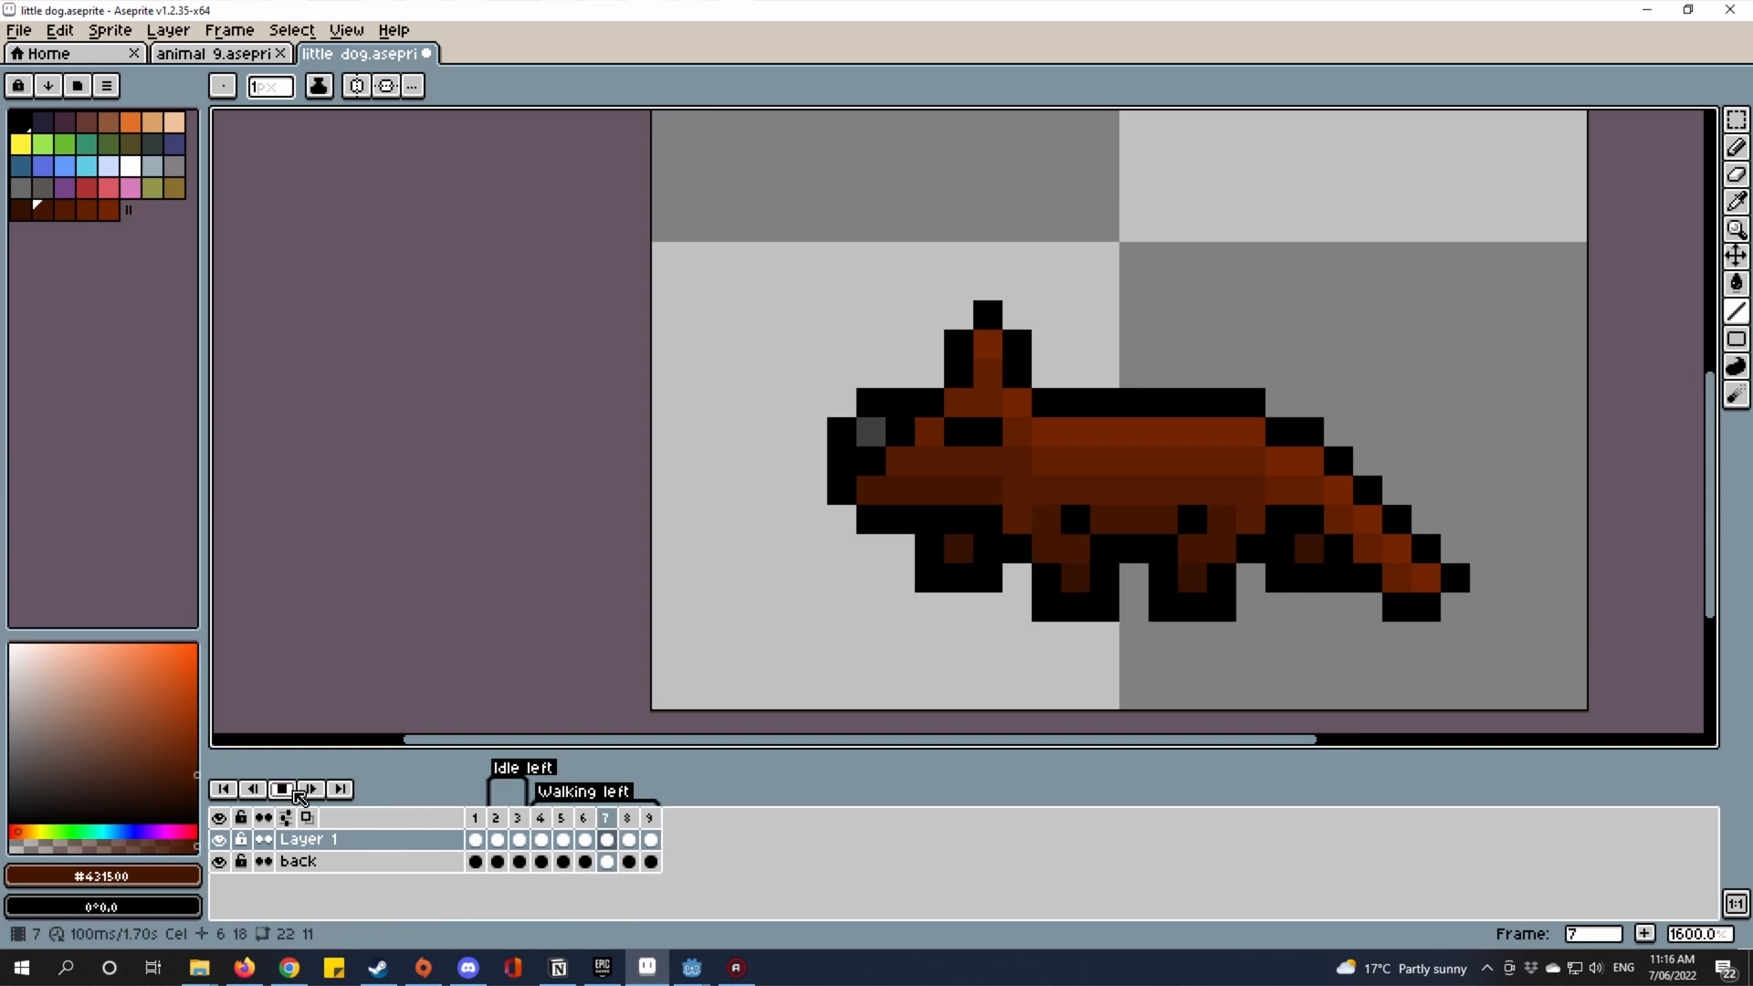
{"action": "left_click", "coordinate": [295, 790]}
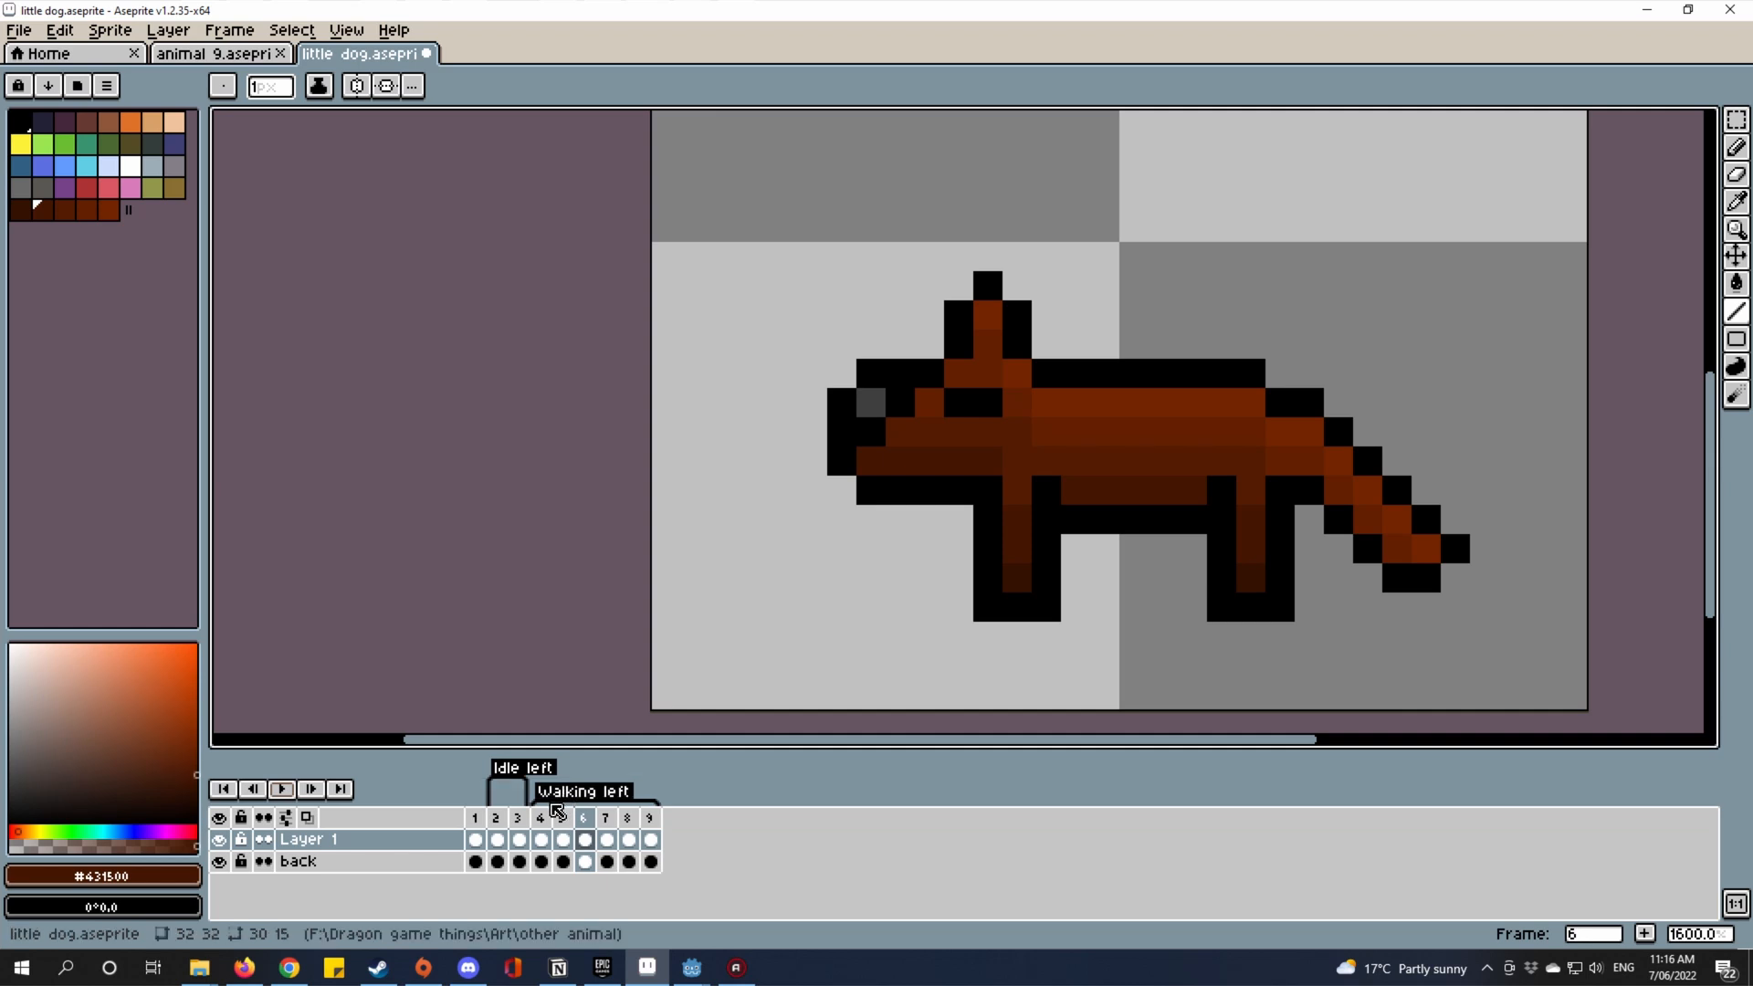
{"action": "left_click", "coordinate": [545, 817]}
{"action": "mouse_move", "coordinate": [541, 817]}
{"action": "left_mouse_down"}
{"action": "mouse_move", "coordinate": [583, 817]}
{"action": "mouse_move", "coordinate": [564, 818]}
{"action": "left_mouse_up"}
{"action": "left_click", "coordinate": [567, 821]}
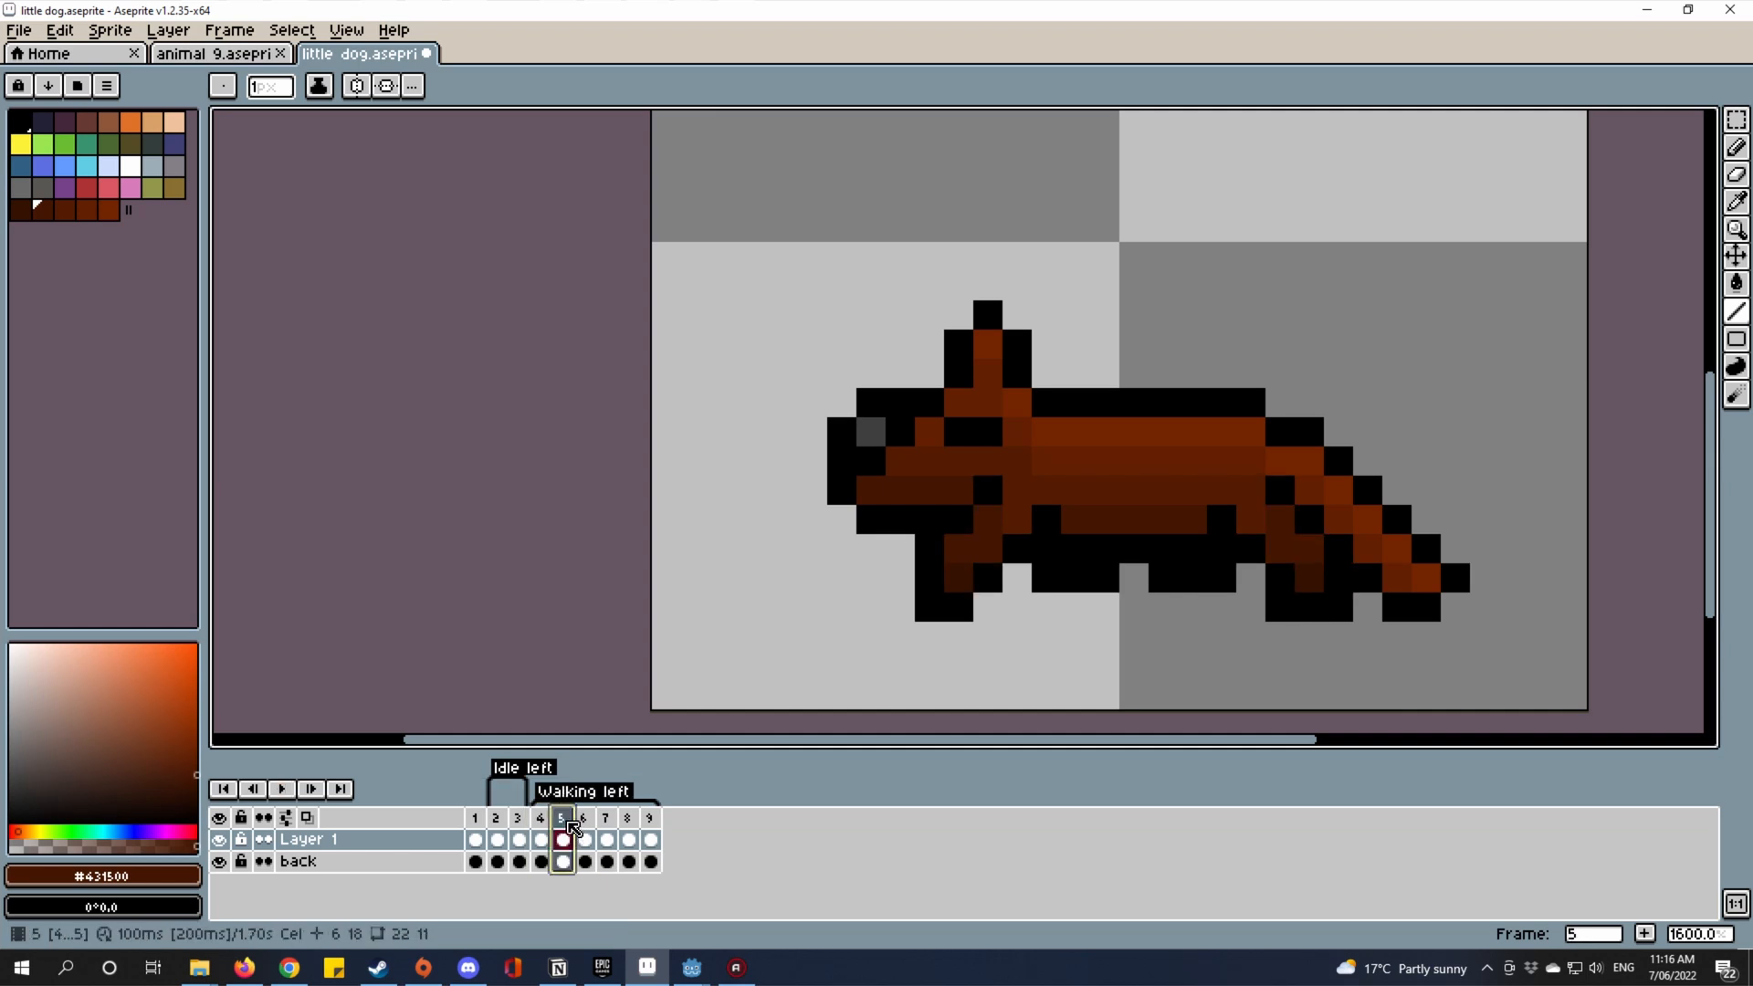
{"action": "left_click", "coordinate": [543, 828]}
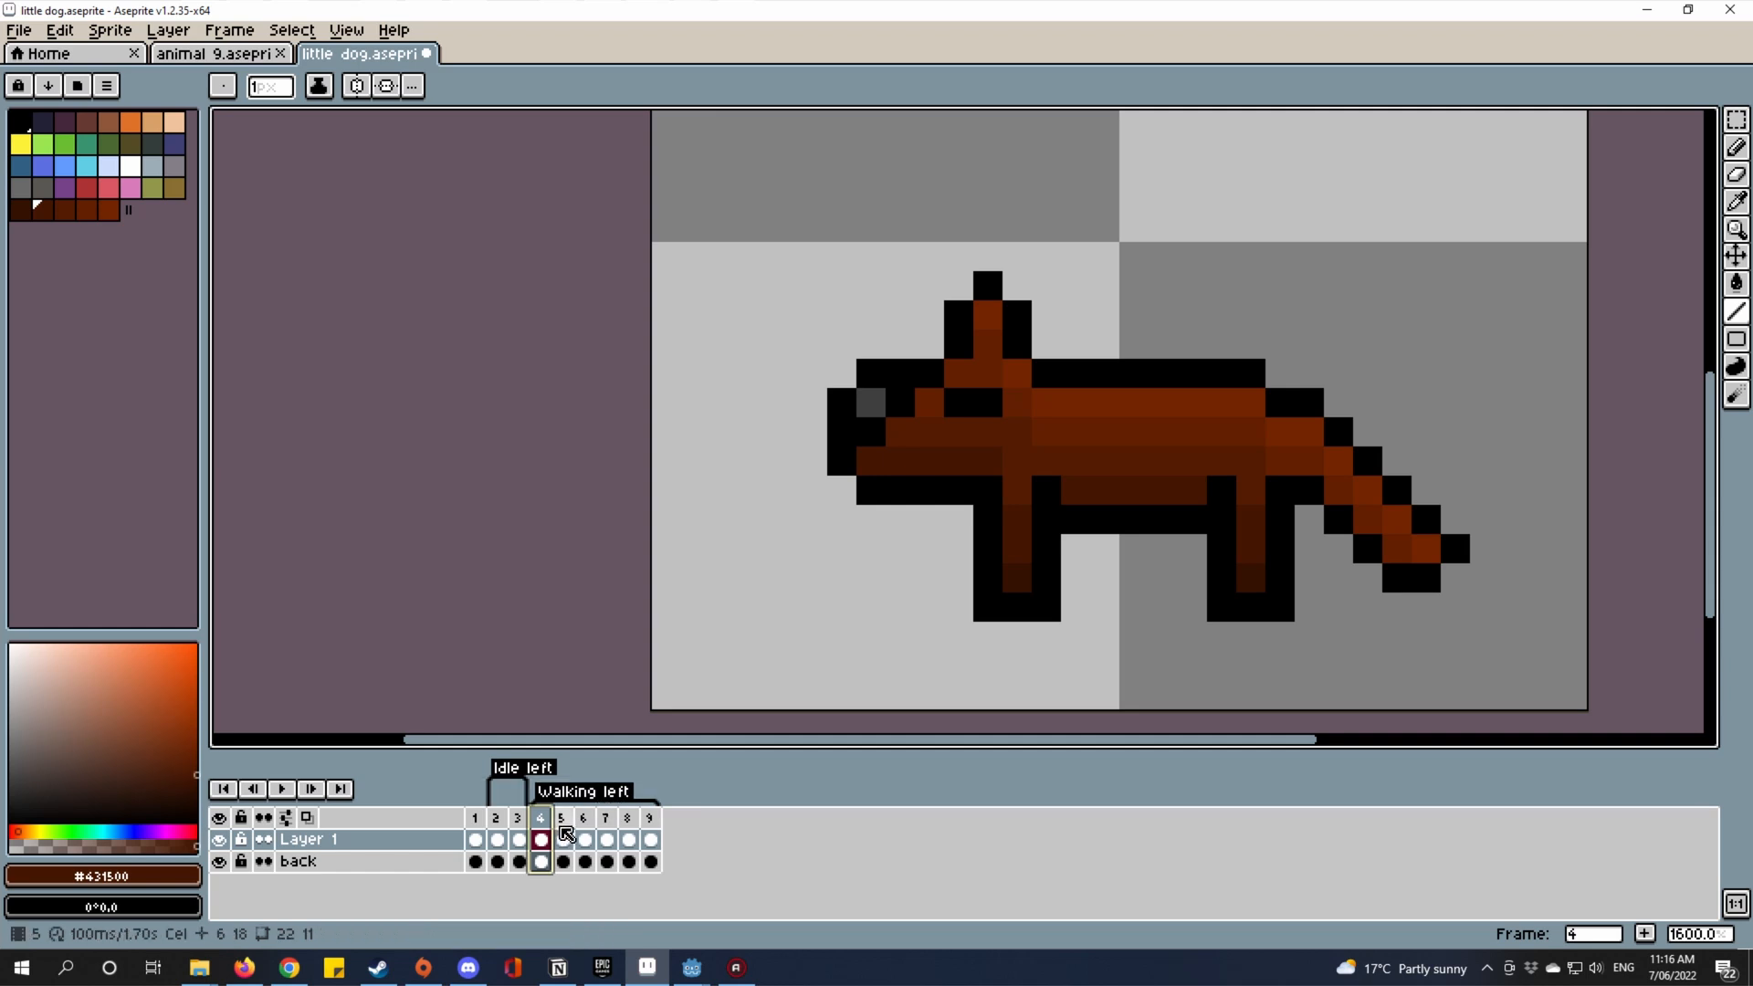
Take the window out of full size and save the little dog sprite file.
{"action": "left_click_drag", "start_coordinate": [938, 5], "coordinate": [975, 15]}
{"action": "key", "text": "ctrl+s"}
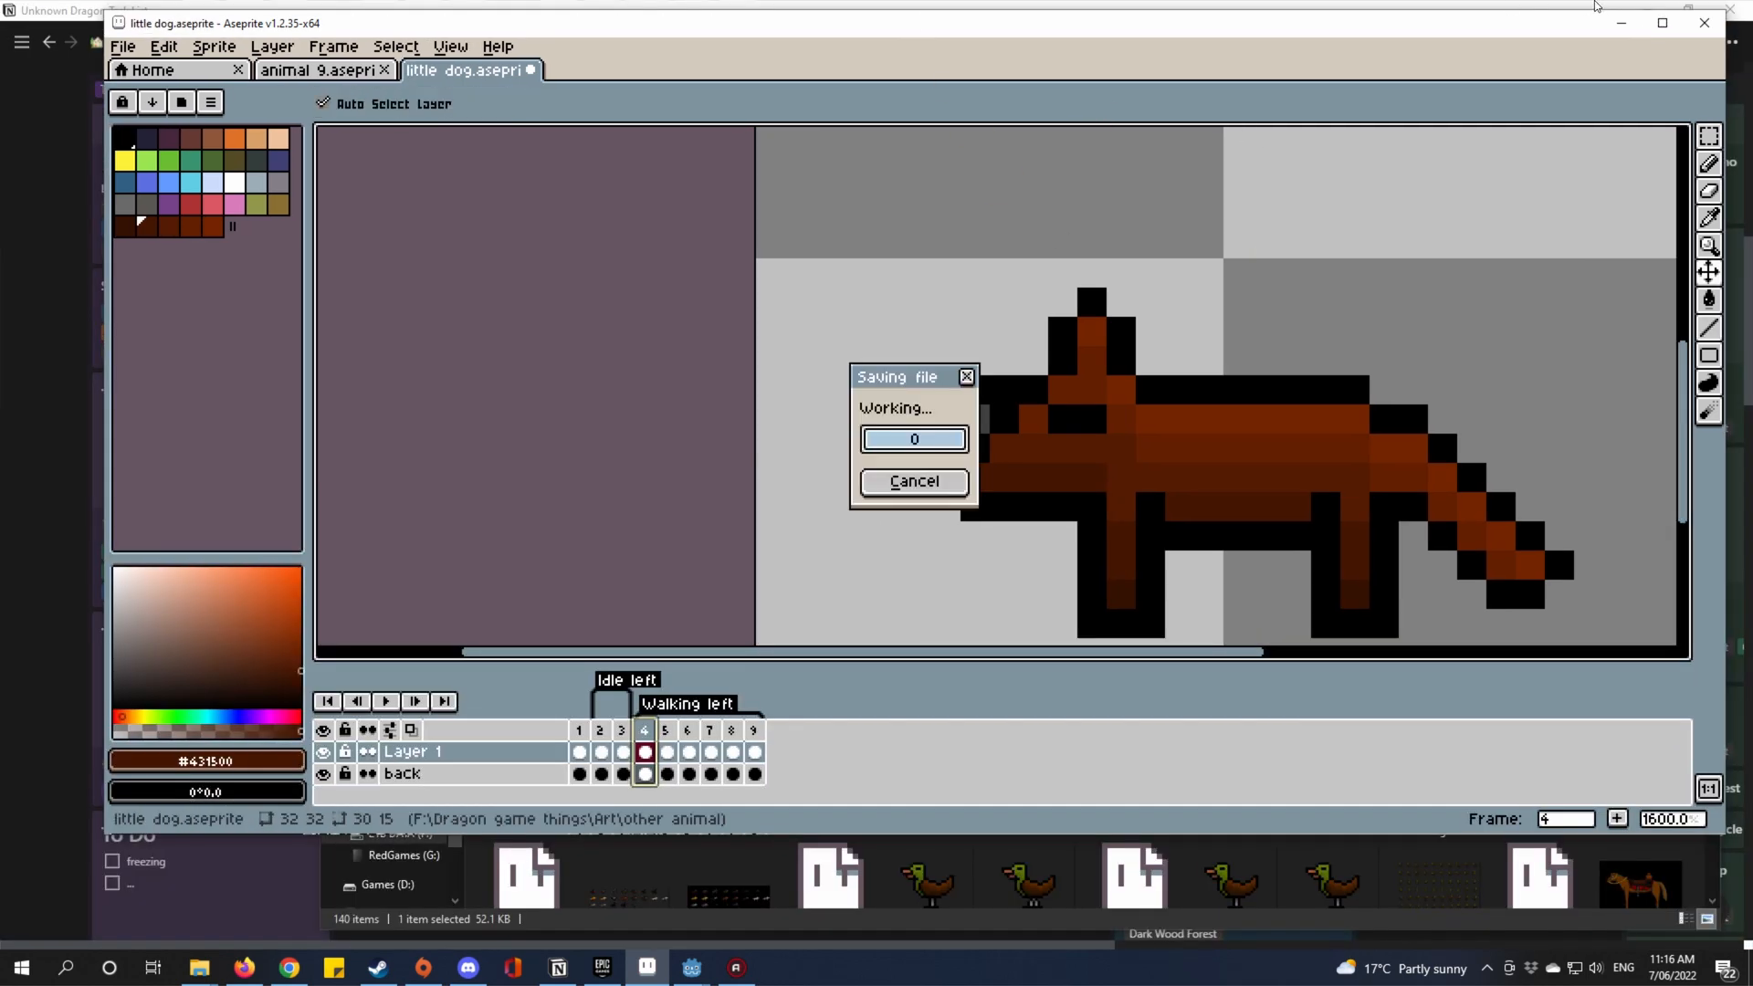